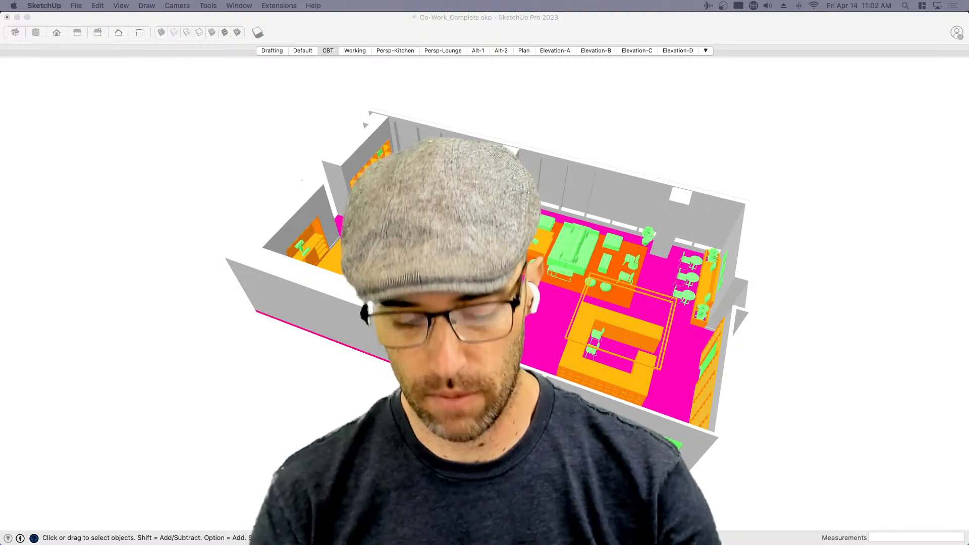
pyautogui.press('super+h')
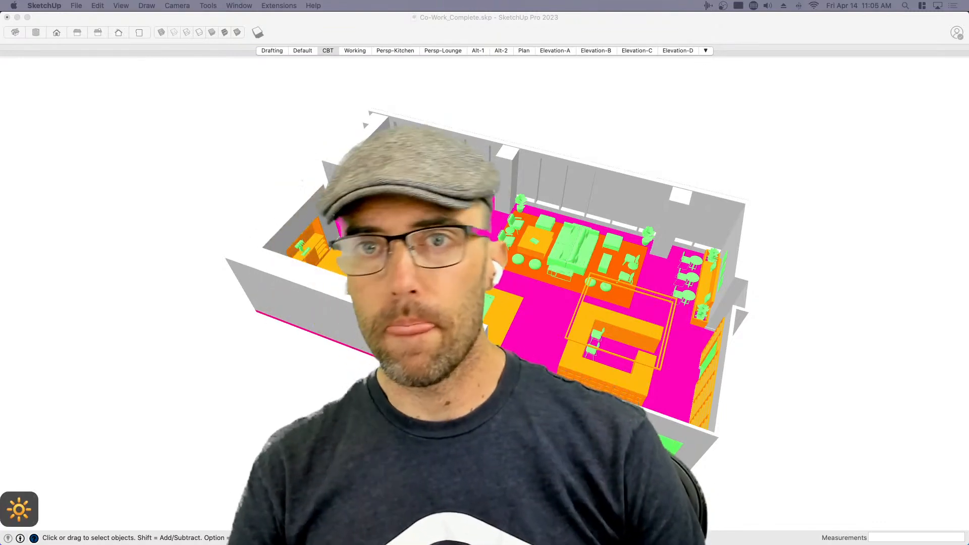
pyautogui.click(522, 109)
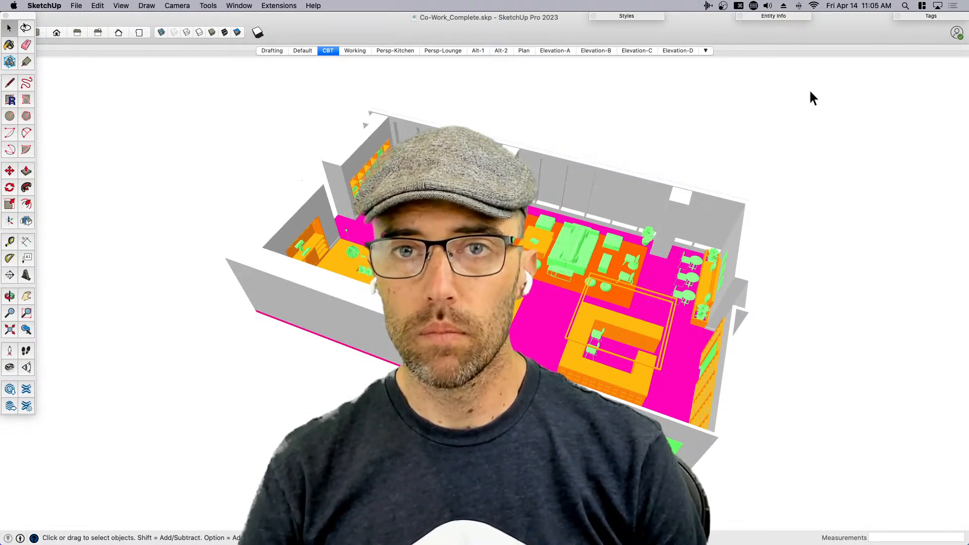
pyautogui.moveTo(737, 210); pyautogui.dragTo(795, 161, button='middle')
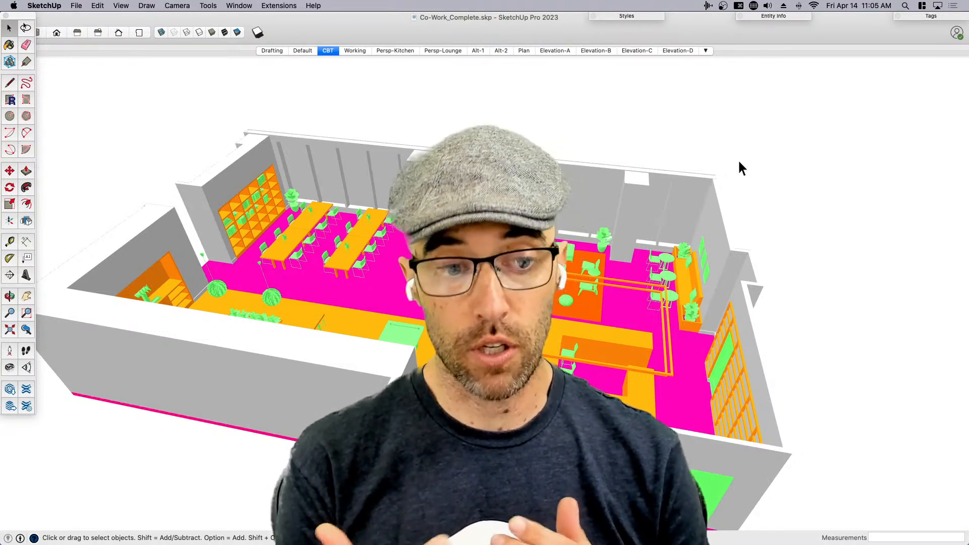
pyautogui.moveTo(25, 16); pyautogui.dragTo(28, 55)
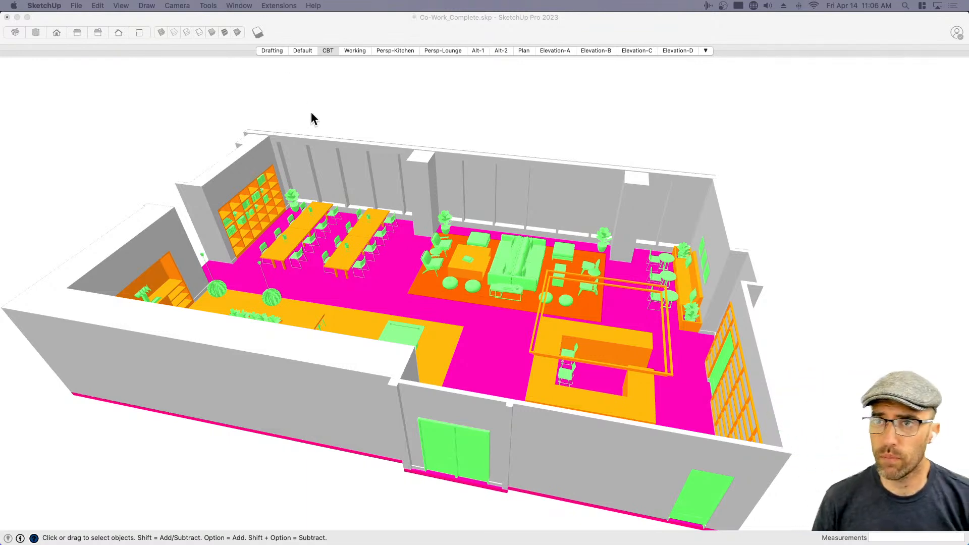
pyautogui.click(380, 117)
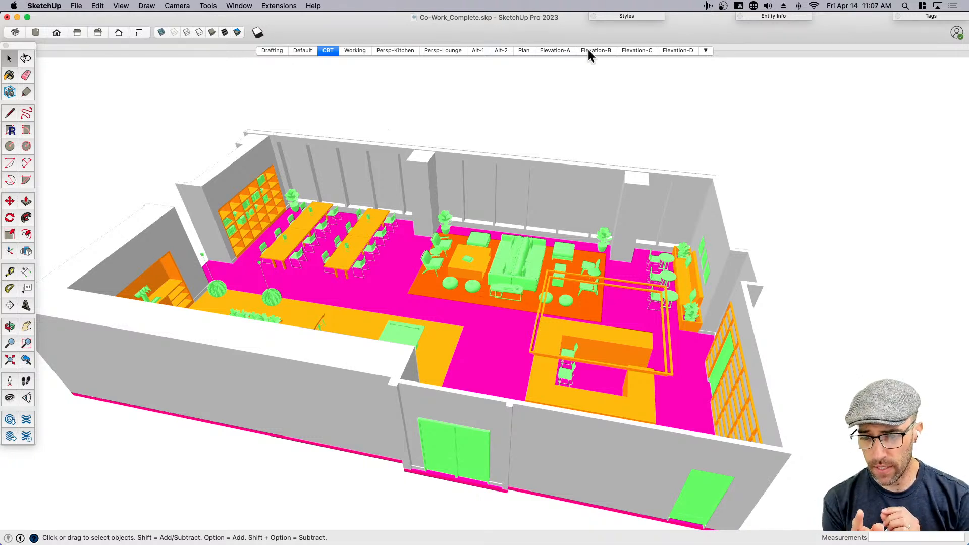
# - Show the Persp-Kitchen and Persp-Lounge scenes to review the coloured perspective views of the interior
pyautogui.click(387, 50)
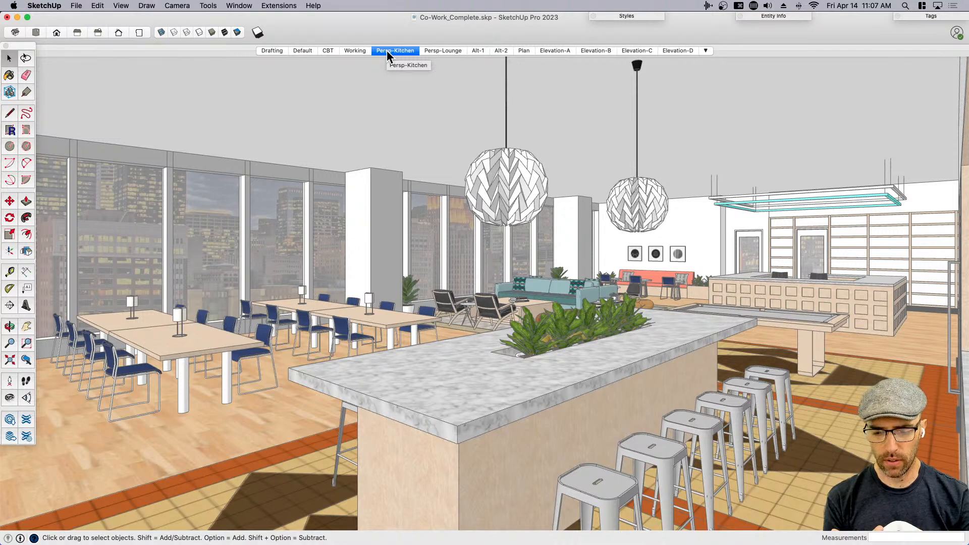
pyautogui.click(448, 51)
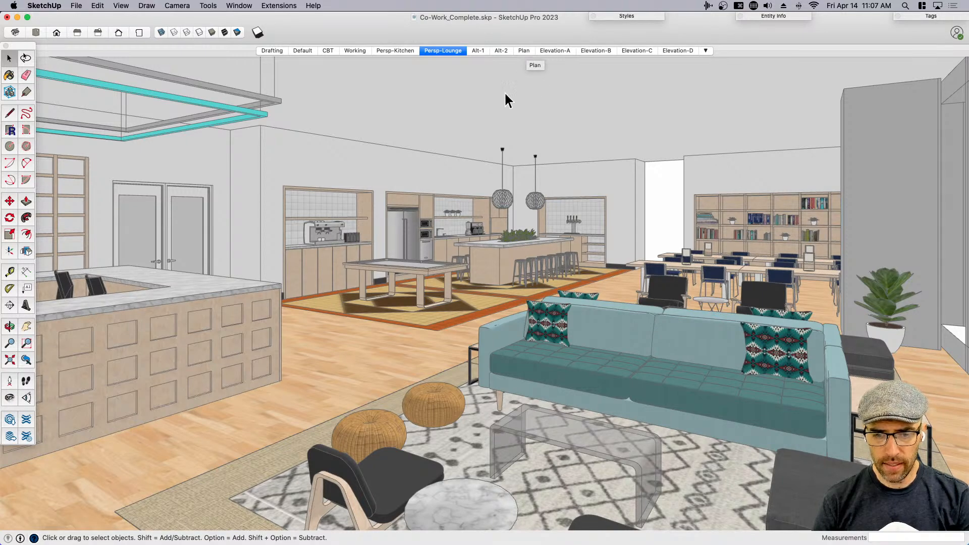
pyautogui.moveTo(566, 303)
pyautogui.mouseDown(button='middle')
pyautogui.moveTo(573, 301)
pyautogui.moveTo(562, 295)
pyautogui.mouseUp(button='middle')
pyautogui.moveTo(403, 102); pyautogui.dragTo(580, 89, button='middle')
# - Show the Elevation-A scene and examine its section cut from an angled 3D view
pyautogui.click(552, 51)
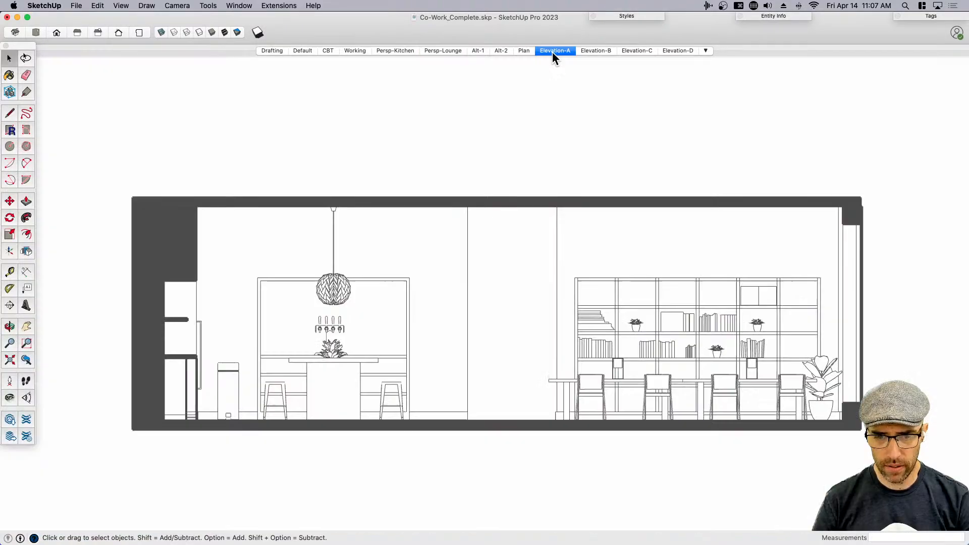
pyautogui.moveTo(549, 188); pyautogui.dragTo(510, 234, button='middle')
pyautogui.moveTo(472, 282); pyautogui.dragTo(505, 286, button='middle')
pyautogui.scroll(3, 510, 314)
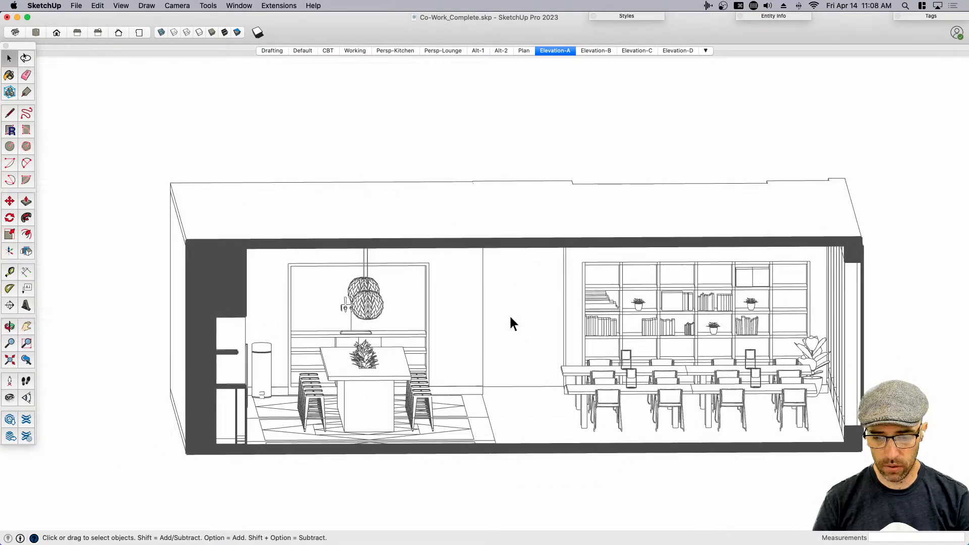
# - Show the Plan scene and examine from an oblique view how the floor plan is cut through the model
pyautogui.click(524, 51)
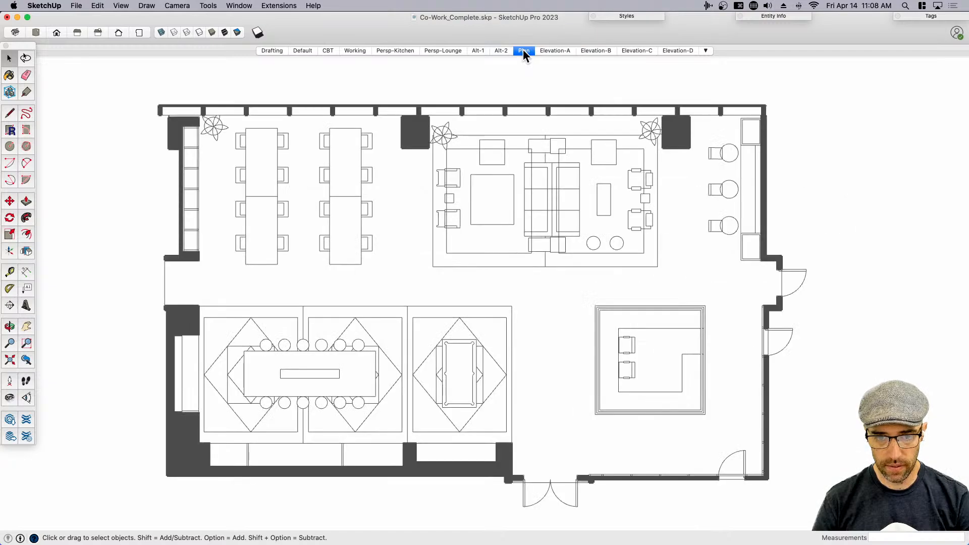
pyautogui.scroll(-2, 575, 249)
pyautogui.moveTo(575, 248); pyautogui.dragTo(536, 164, button='middle')
pyautogui.moveTo(539, 355); pyautogui.dragTo(450, 202, button='middle')
pyautogui.scroll(5, 502, 302)
pyautogui.moveTo(500, 303); pyautogui.dragTo(584, 273, button='middle')
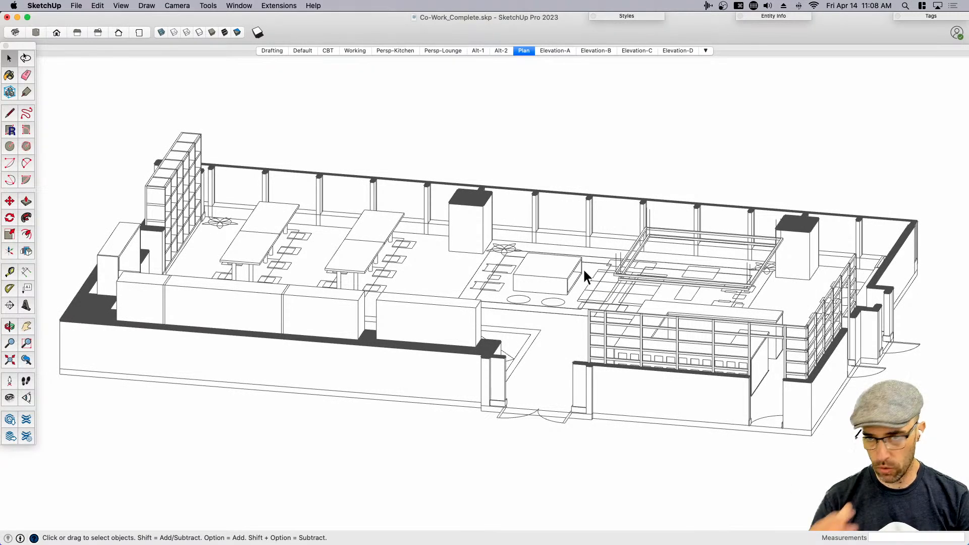
pyautogui.moveTo(548, 300); pyautogui.dragTo(472, 336, button='middle')
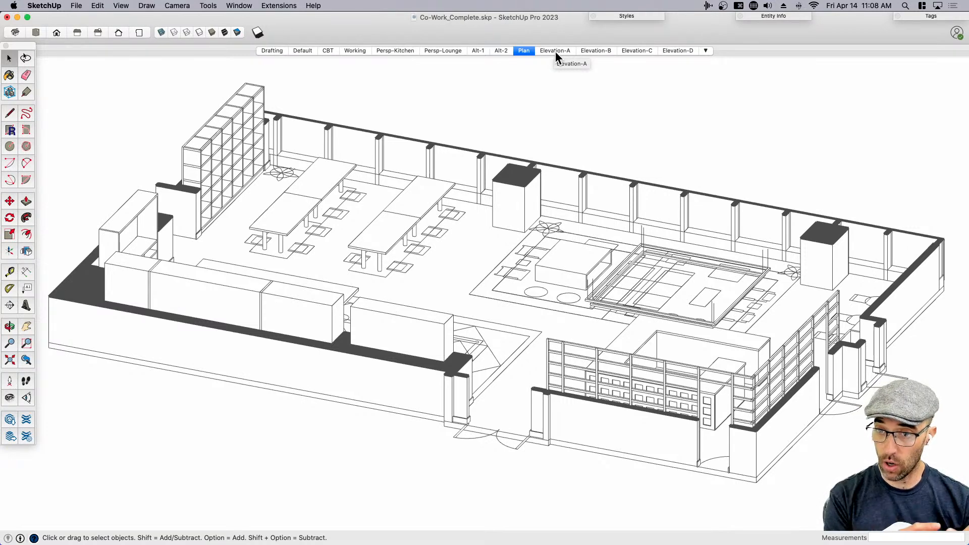
# - Go through the Elevation-A, Elevation-B and Elevation-C scenes to compare the interior elevations
pyautogui.click(557, 50)
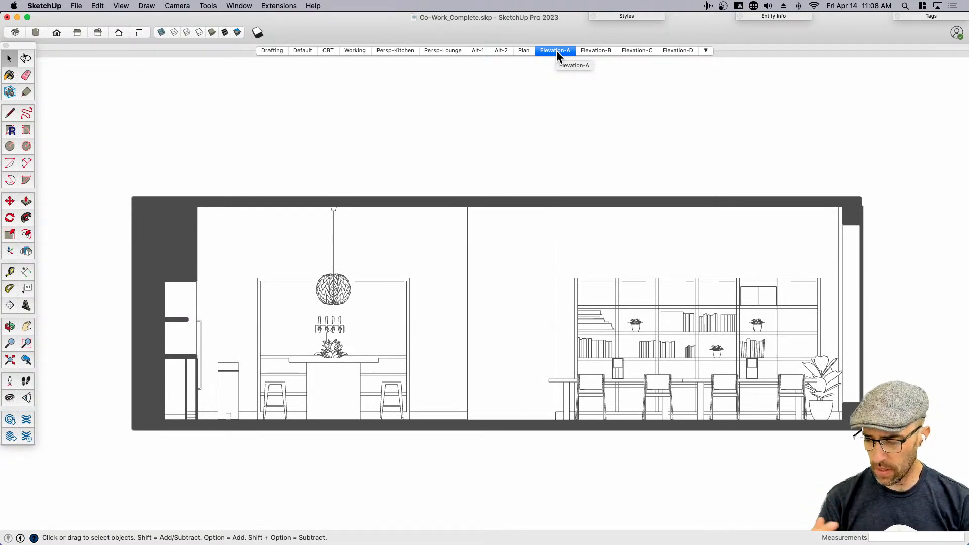
pyautogui.click(601, 50)
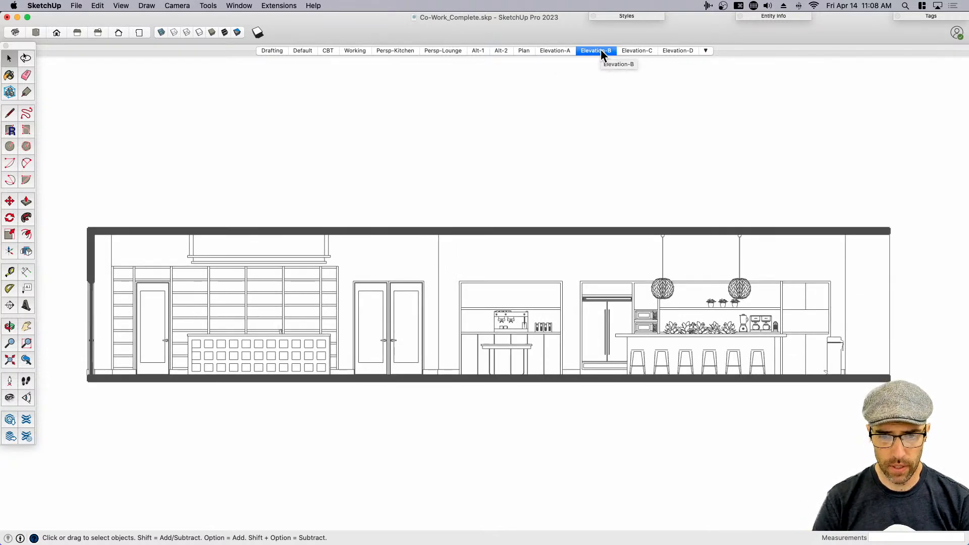
pyautogui.click(643, 50)
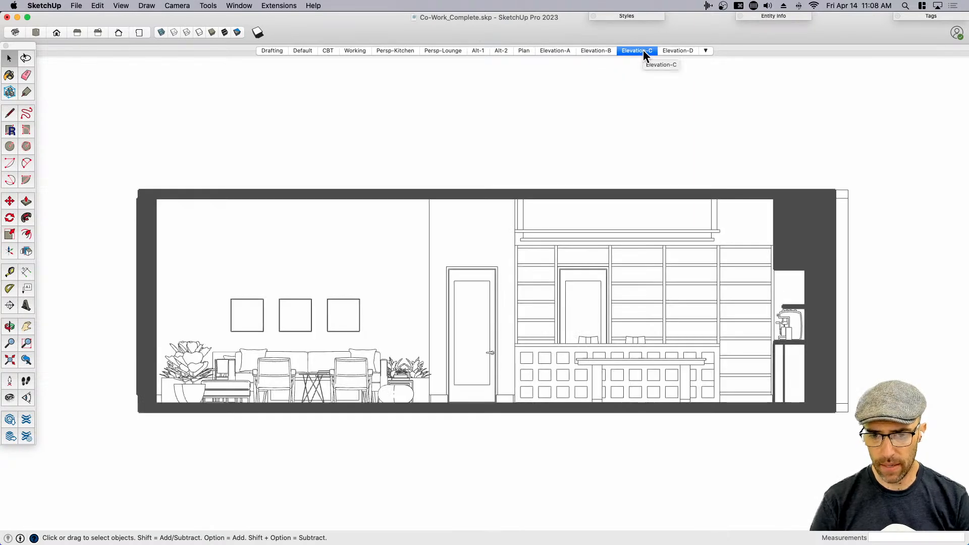
# - Show the Elevation-D scene and examine its section cut through the window side of the space in 3D
pyautogui.click(670, 53)
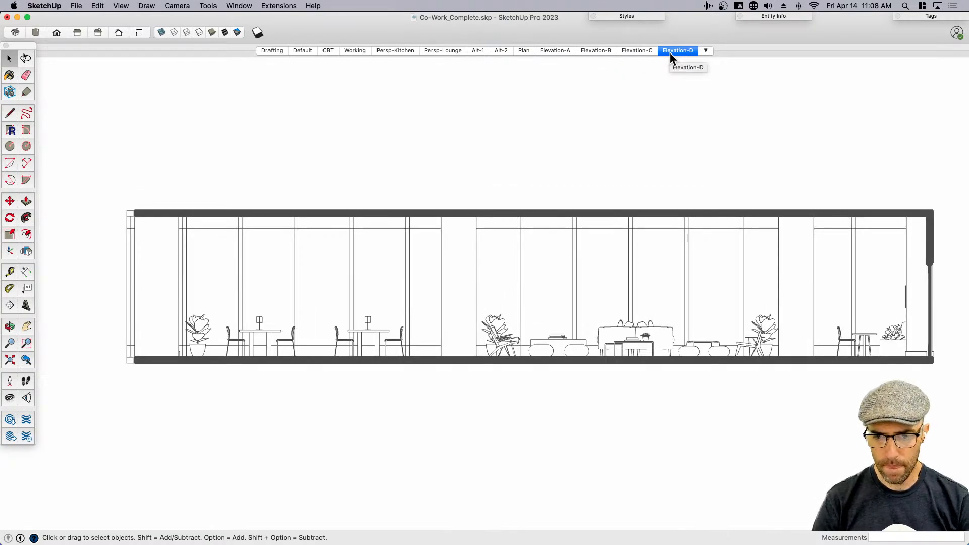
pyautogui.moveTo(589, 151); pyautogui.dragTo(577, 208, button='middle')
pyautogui.scroll(-3, 577, 207)
pyautogui.moveTo(695, 282); pyautogui.dragTo(493, 305, button='middle')
pyautogui.scroll(5, 498, 305)
pyautogui.moveTo(573, 309); pyautogui.dragTo(485, 273, button='middle')
pyautogui.scroll(-2, 501, 274)
pyautogui.scroll(-2, 501, 275)
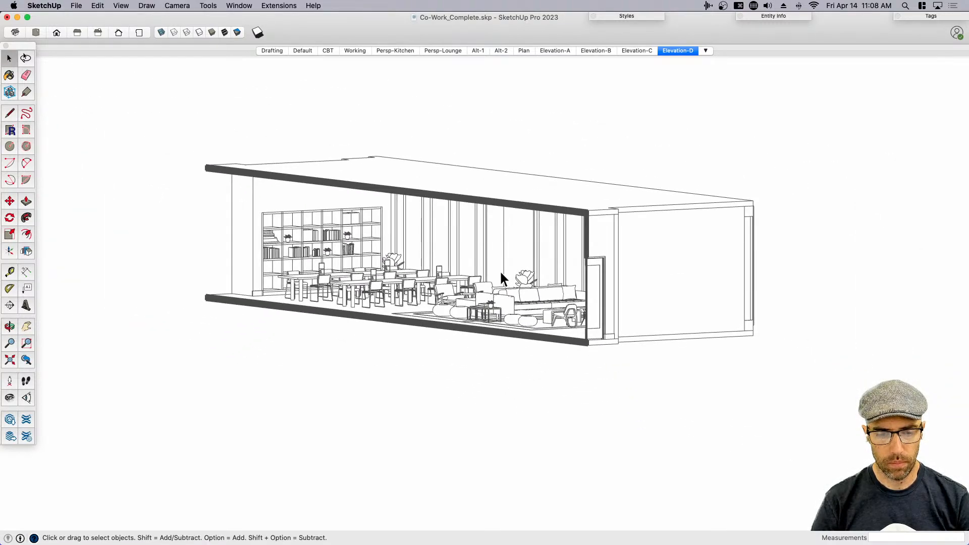
pyautogui.scroll(2, 502, 274)
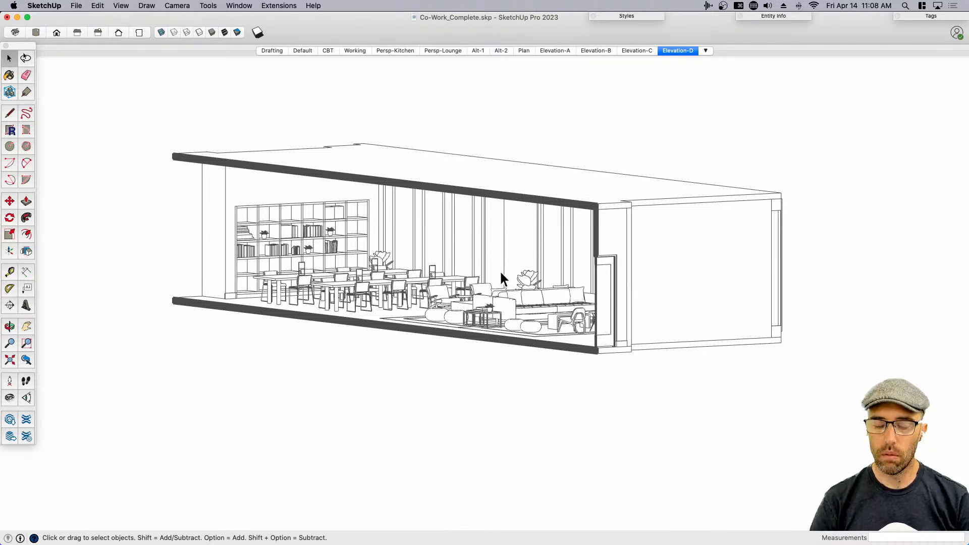
pyautogui.scroll(1, 499, 270)
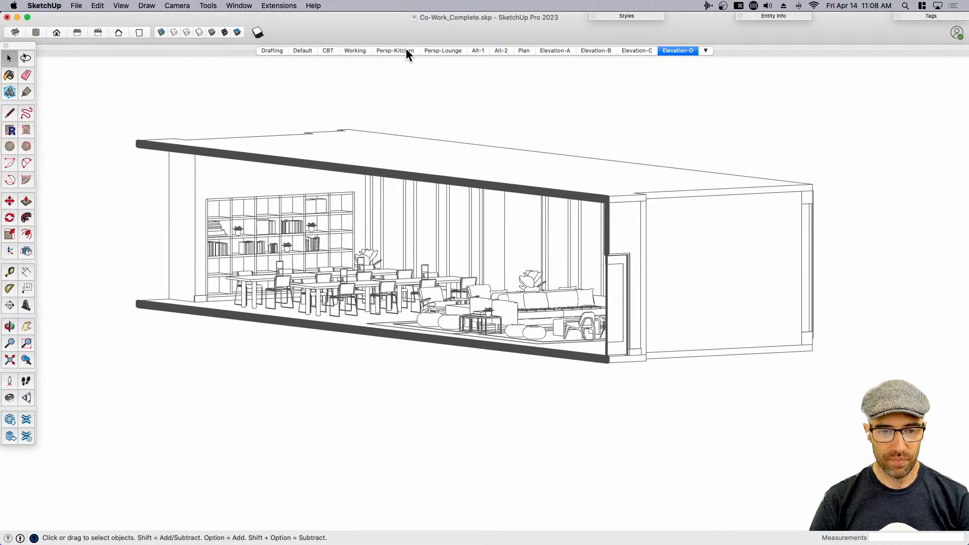
# - Return to the Persp-Lounge scene and look around the lounge, reception desk and kitchen from nearby angles
pyautogui.click(442, 51)
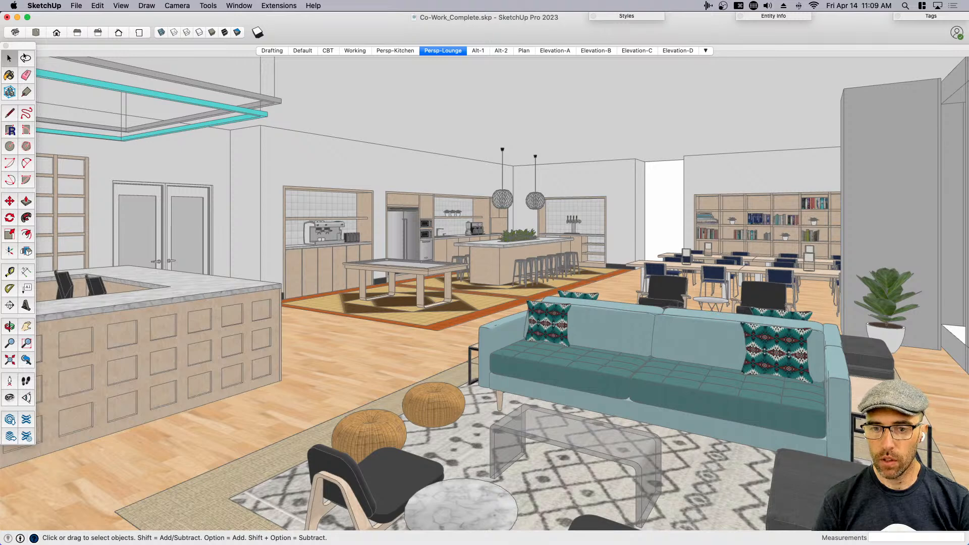
pyautogui.press('super+Tab')
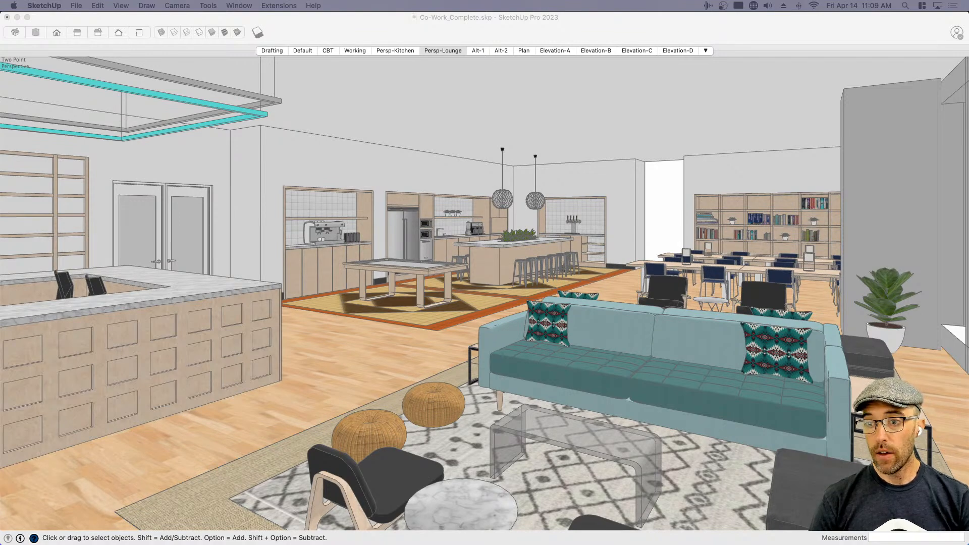
pyautogui.click(472, 126)
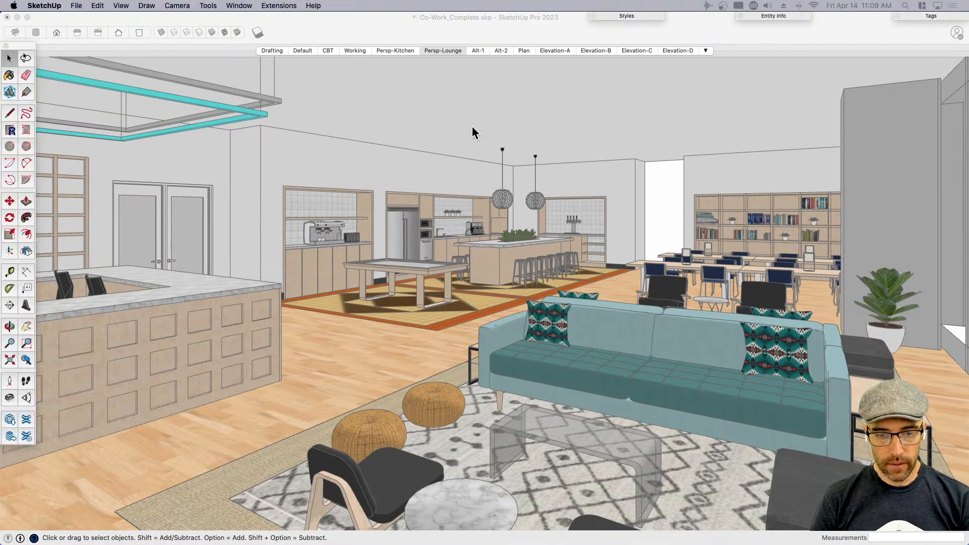
pyautogui.moveTo(497, 237)
pyautogui.mouseDown(button='middle')
pyautogui.moveTo(508, 290)
pyautogui.moveTo(476, 292)
pyautogui.moveTo(548, 253)
pyautogui.mouseUp(button='middle')
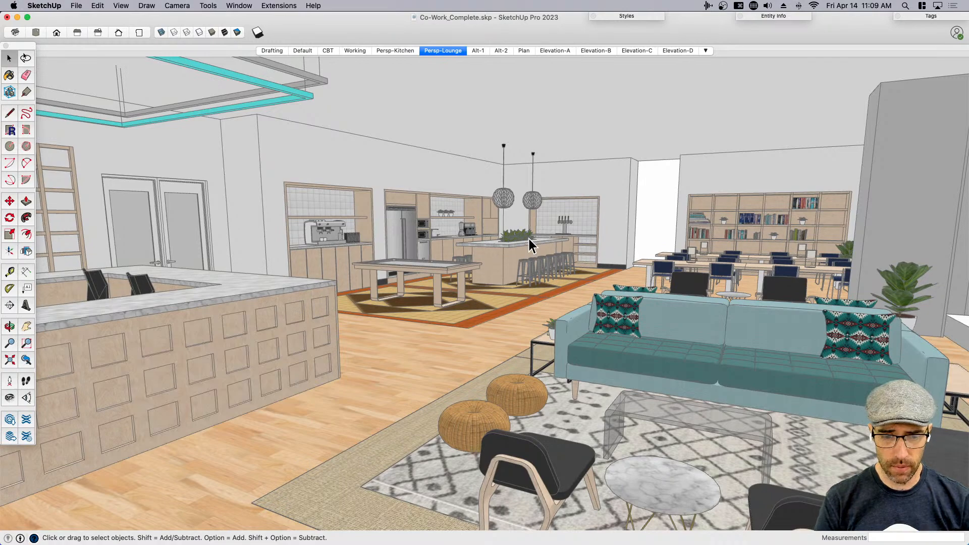
pyautogui.moveTo(423, 258); pyautogui.dragTo(465, 227, button='middle')
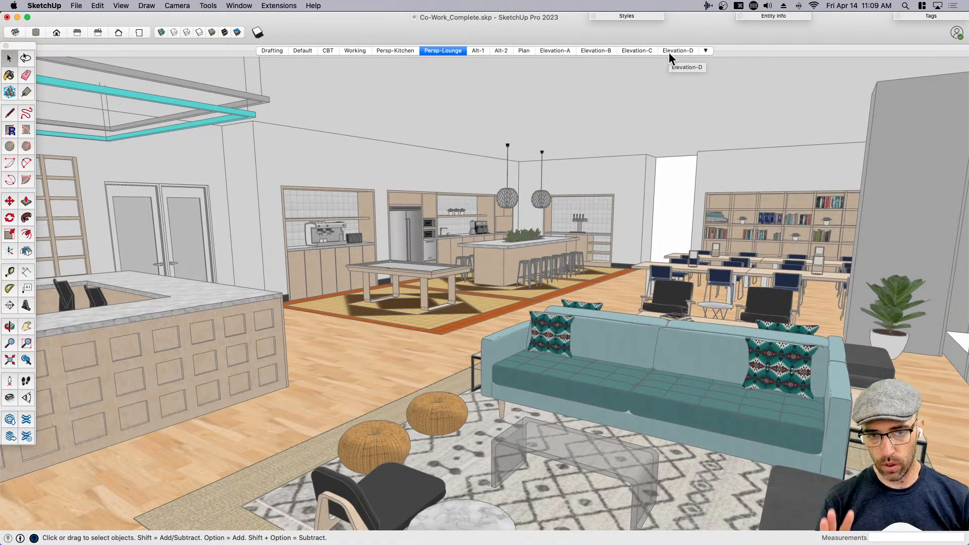
# - Recheck the drawing scenes in order: Plan, Elevation-A, Elevation-B and Elevation-C
pyautogui.click(523, 50)
pyautogui.click(557, 51)
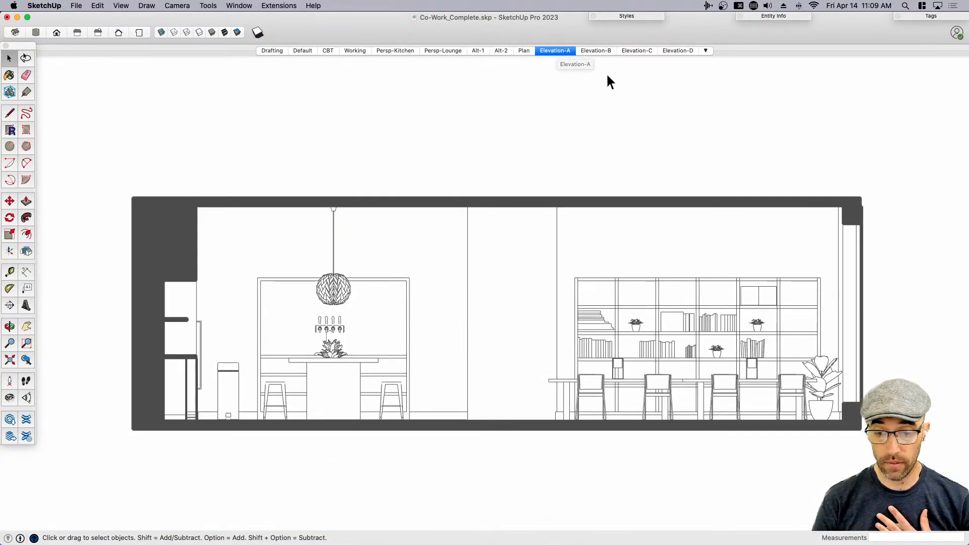
pyautogui.click(595, 50)
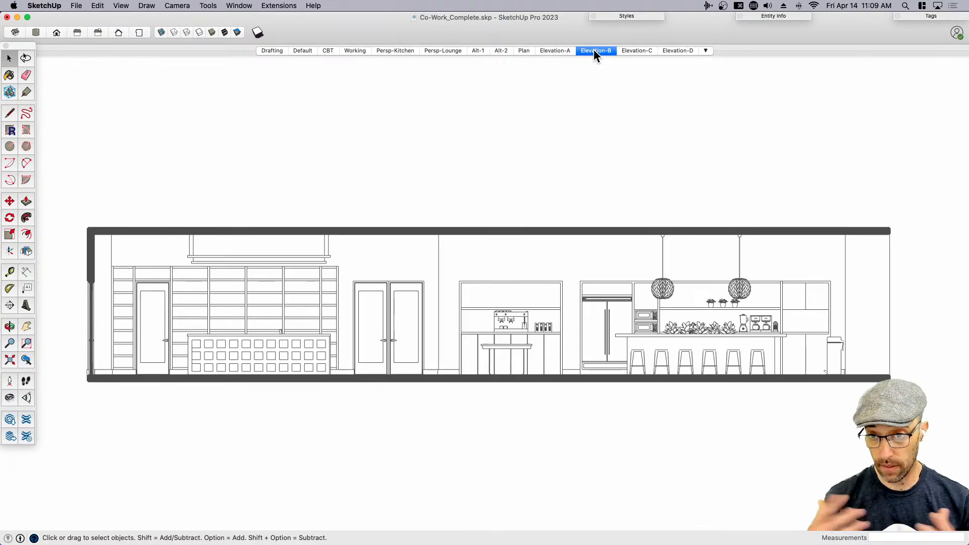
pyautogui.click(633, 50)
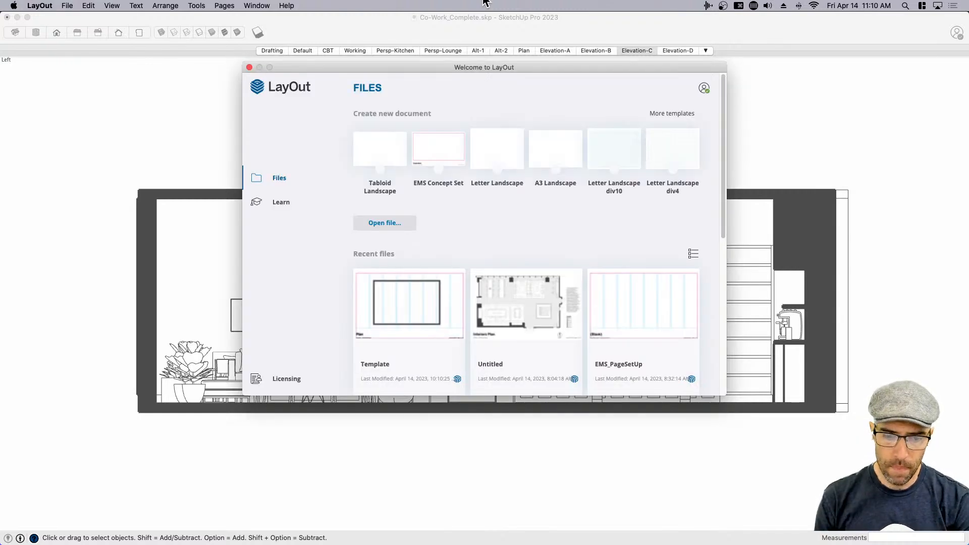
# - Review the graph and plain paper templates offered in LayOut's welcome window, and close that window
pyautogui.moveTo(438, 68); pyautogui.dragTo(469, 130)
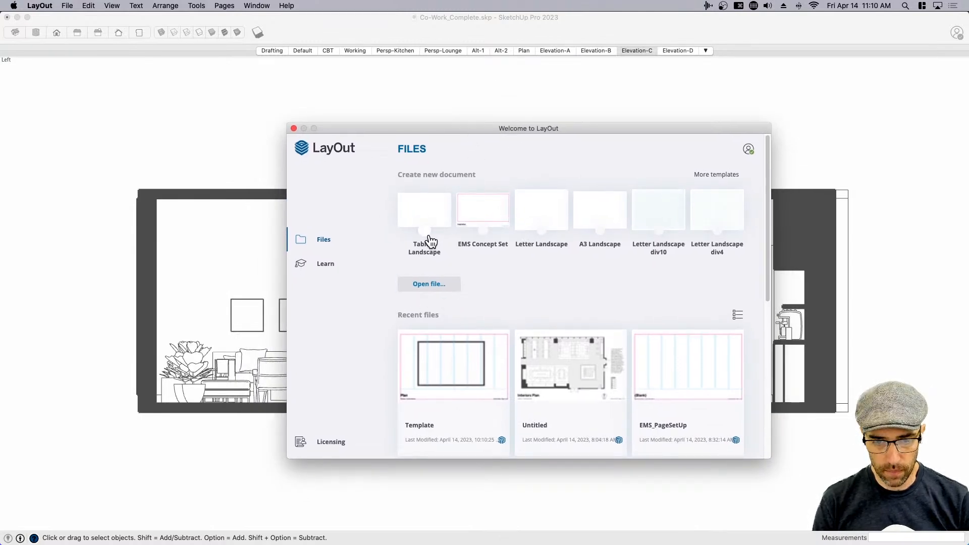
pyautogui.click(722, 176)
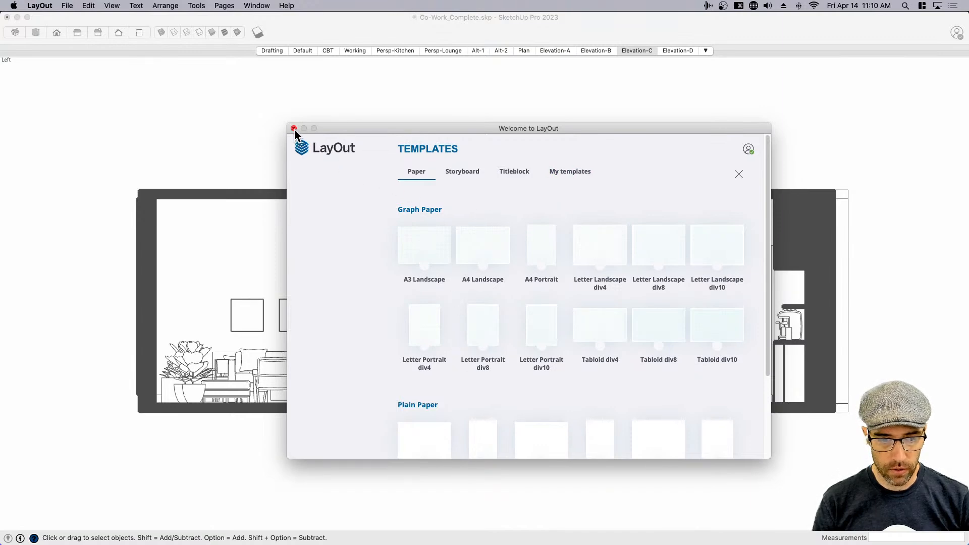
pyautogui.scroll(-5, 407, 389)
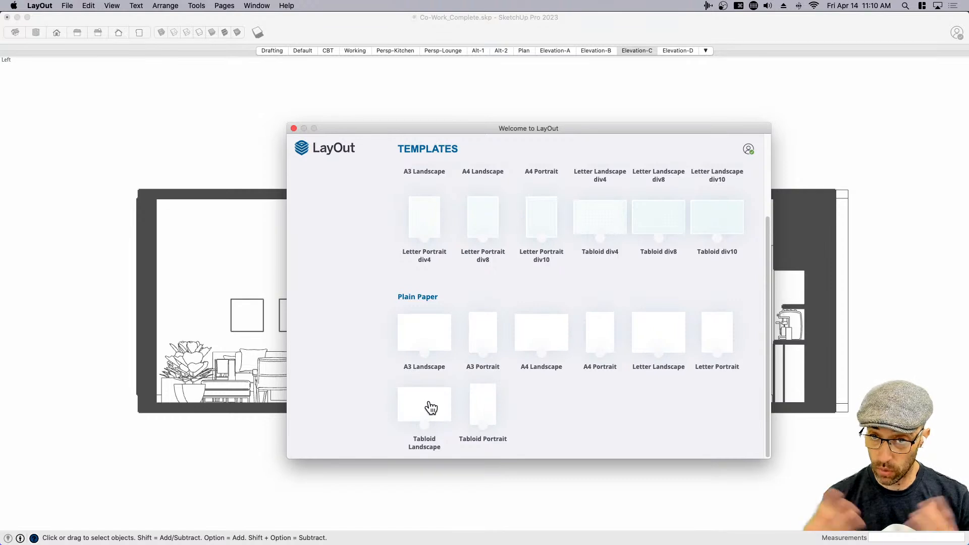
pyautogui.click(294, 129)
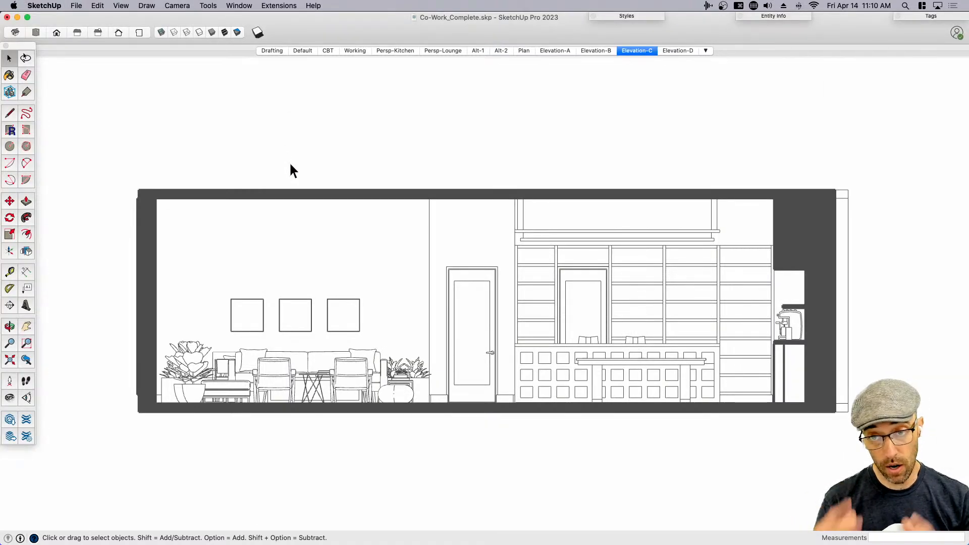
pyautogui.click(78, 7)
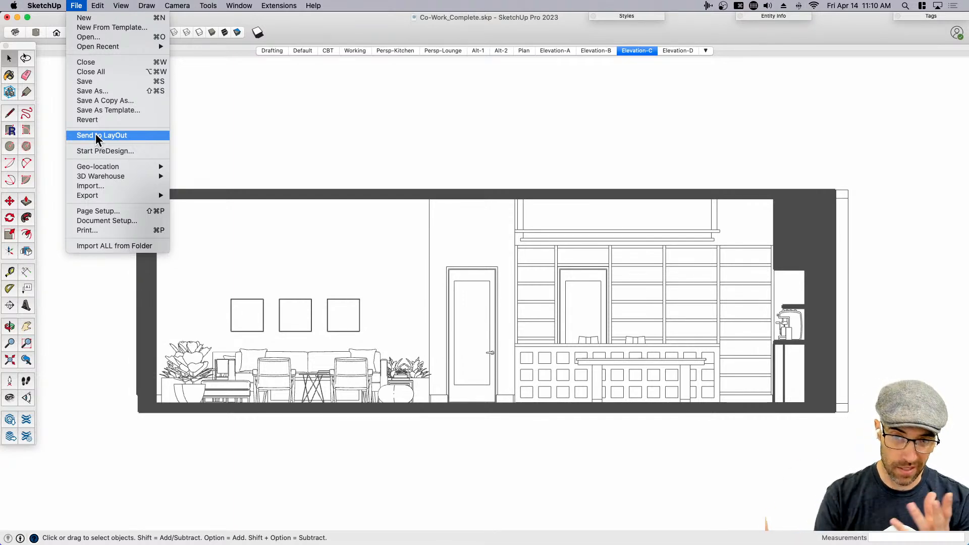
pyautogui.click(253, 151)
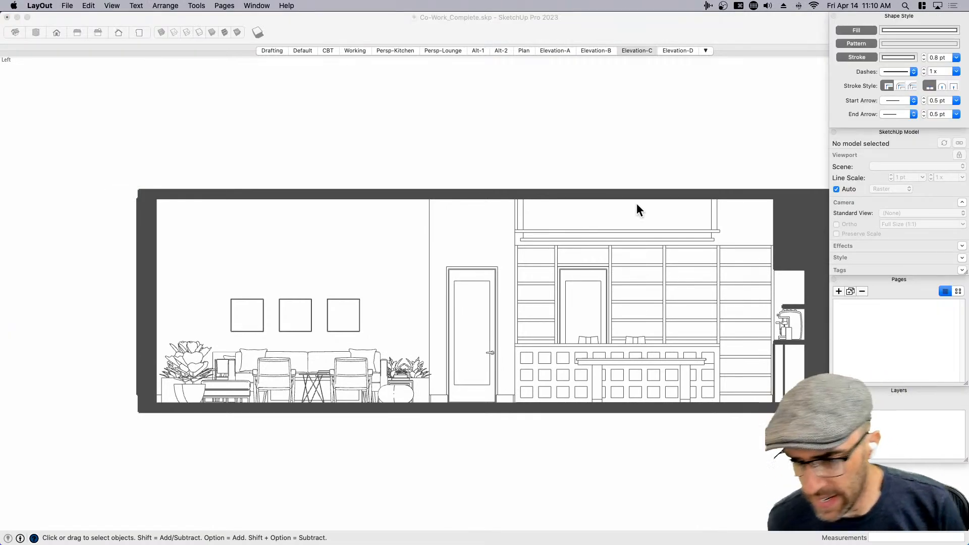
# - Switch to LayOut and create a new document from the plain paper Tabloid Landscape template
pyautogui.press('super+n')
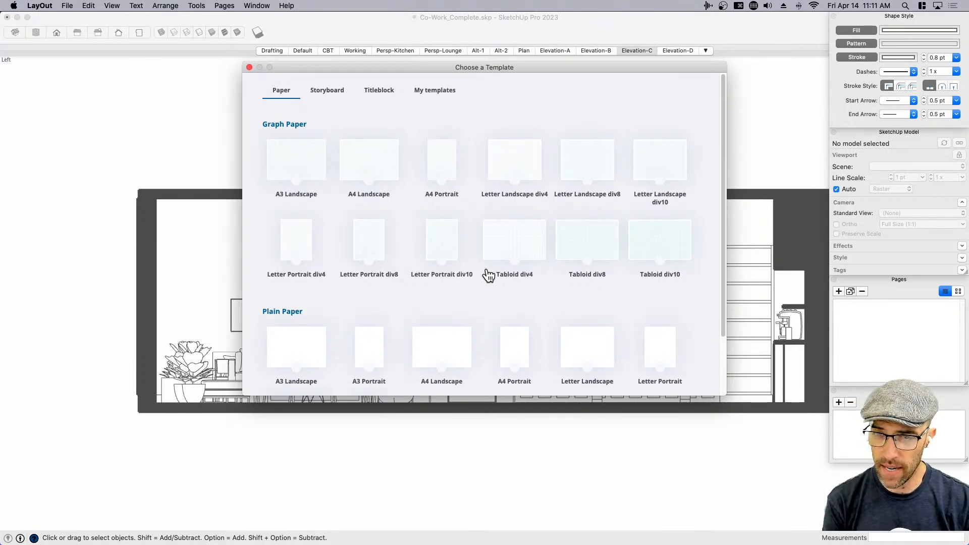
pyautogui.scroll(-3, 509, 335)
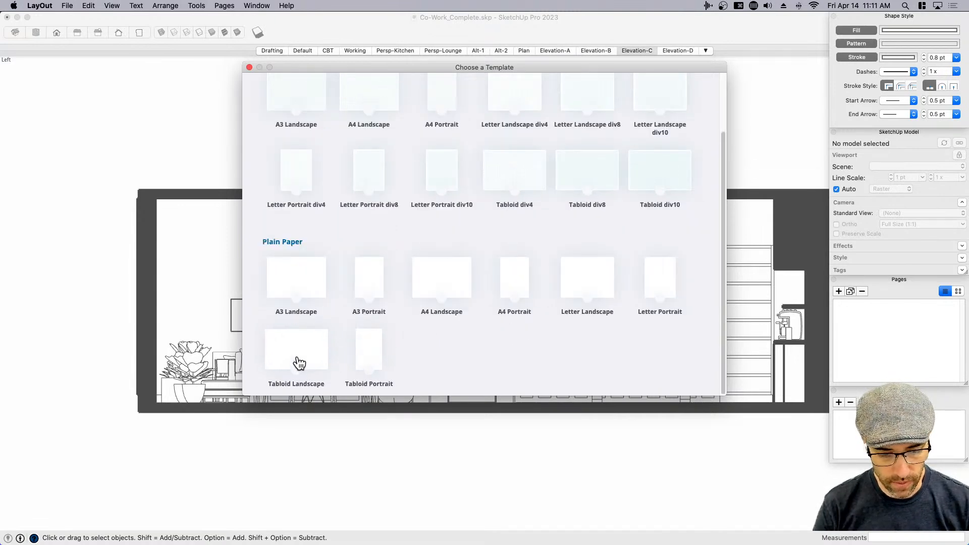
pyautogui.moveTo(723, 396); pyautogui.dragTo(736, 452)
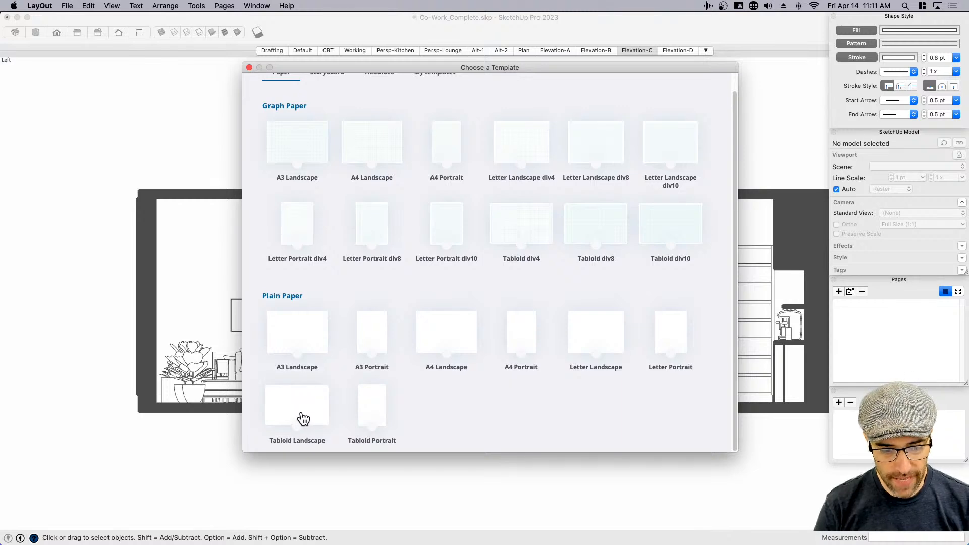
pyautogui.doubleClick(302, 413)
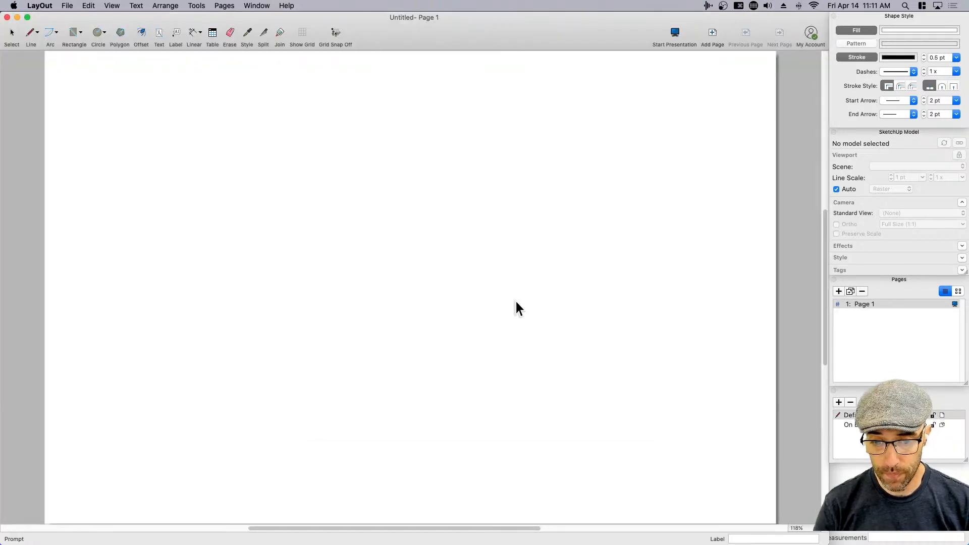
pyautogui.scroll(-2, 512, 299)
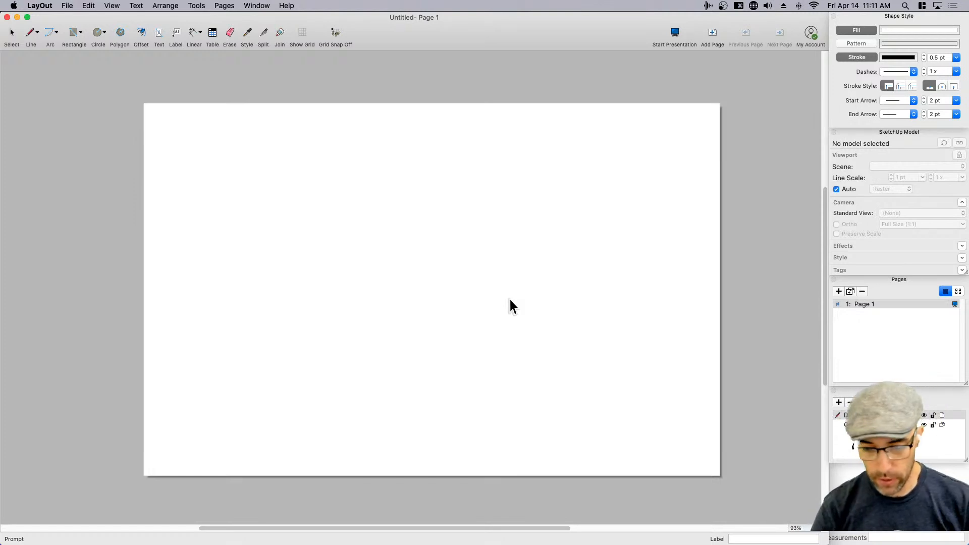
pyautogui.scroll(1, 457, 301)
pyautogui.moveTo(454, 299); pyautogui.dragTo(446, 307, button='middle')
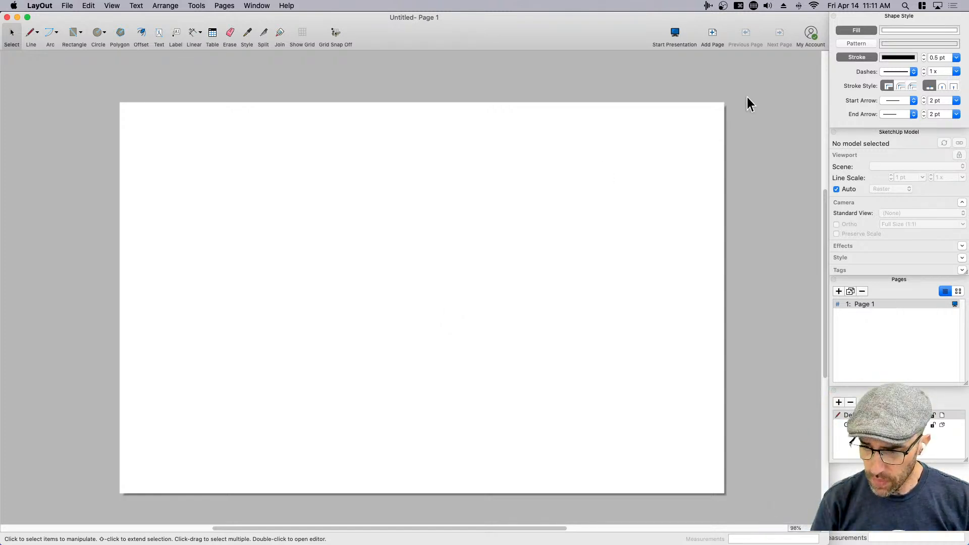
pyautogui.moveTo(648, 229); pyautogui.dragTo(653, 214, button='middle')
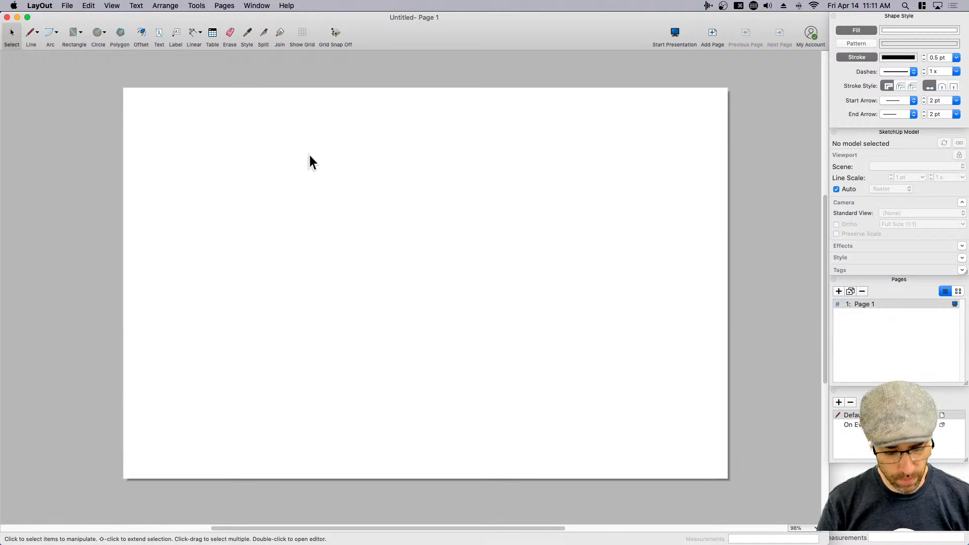
# - Browse the titleblock templates and create a second document from the Rounded A3 Landscape template
pyautogui.press('super+n')
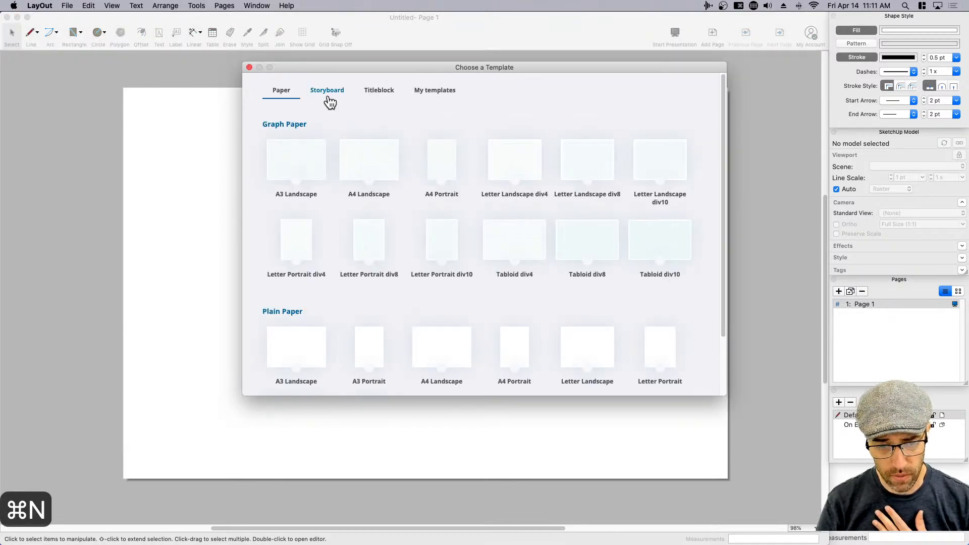
pyautogui.click(367, 93)
pyautogui.scroll(-3, 433, 222)
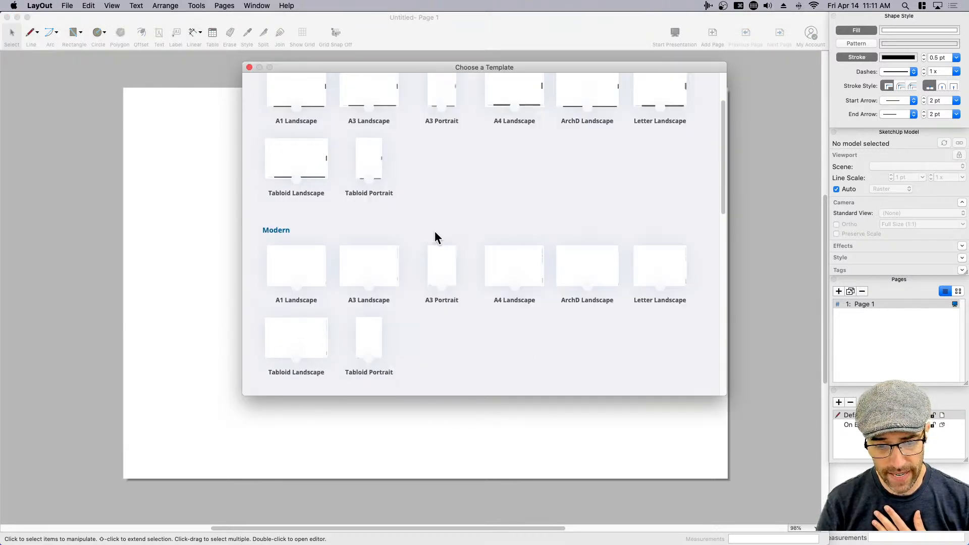
pyautogui.scroll(-6, 435, 233)
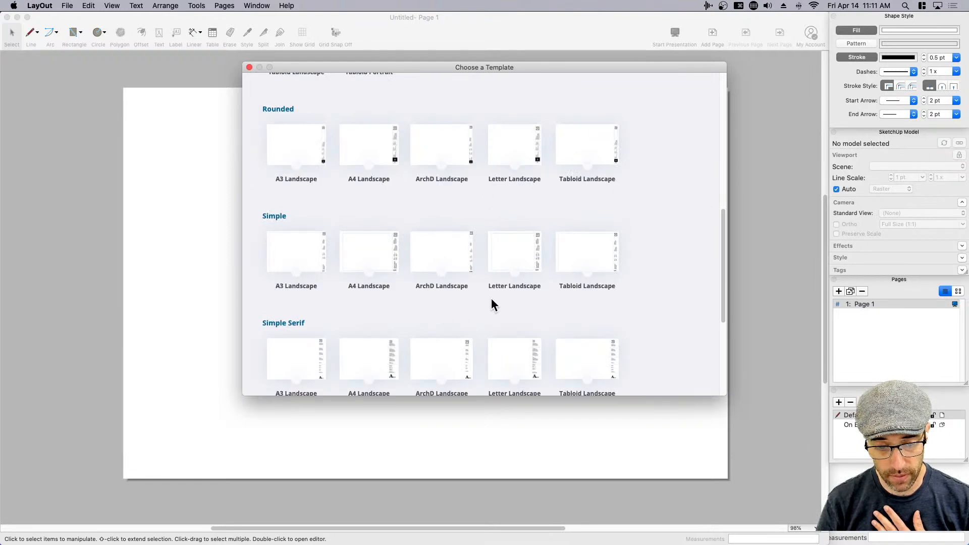
pyautogui.scroll(-1, 508, 277)
pyautogui.scroll(3, 508, 277)
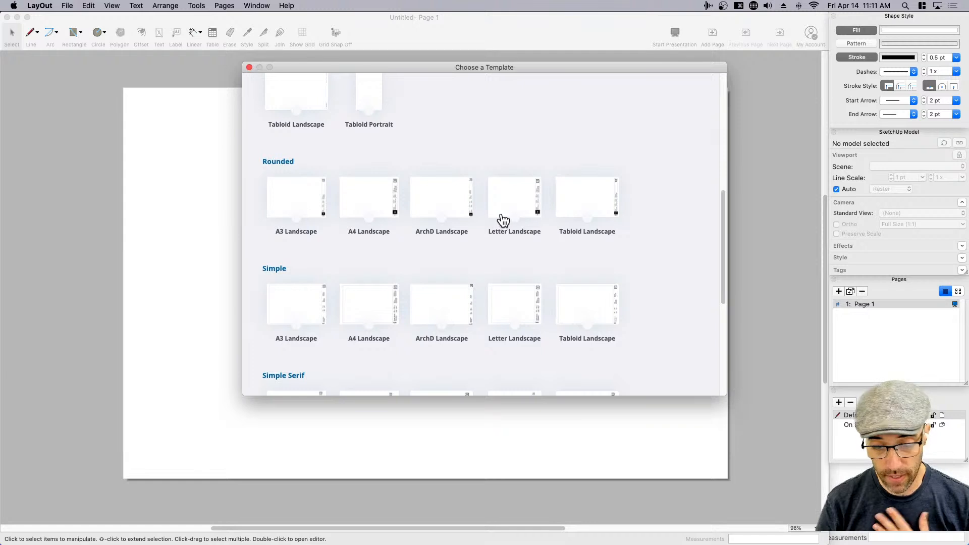
pyautogui.doubleClick(308, 202)
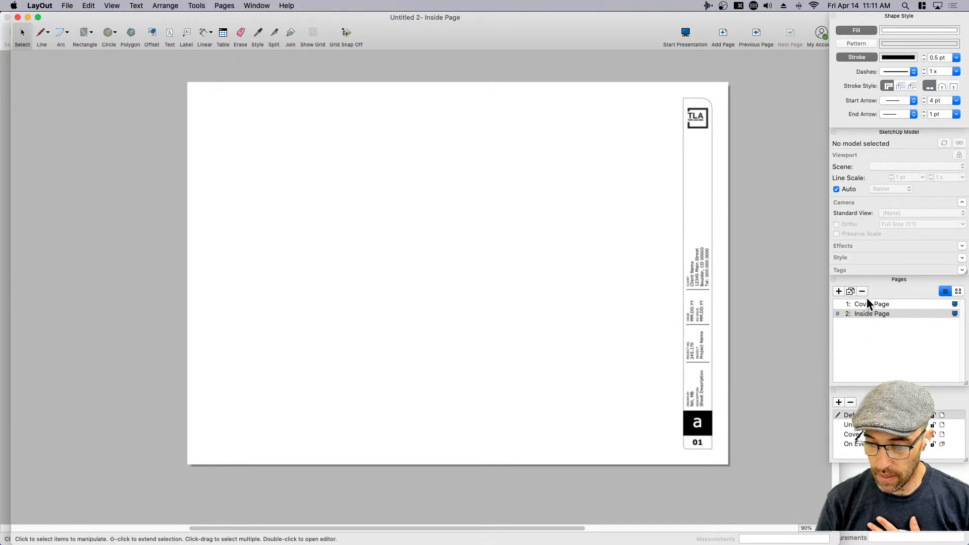
# - Examine the title block's client, date, project and sheet fields on the inside page, and close this titleblock document
pyautogui.click(697, 351)
pyautogui.click(699, 283)
pyautogui.scroll(5, 695, 354)
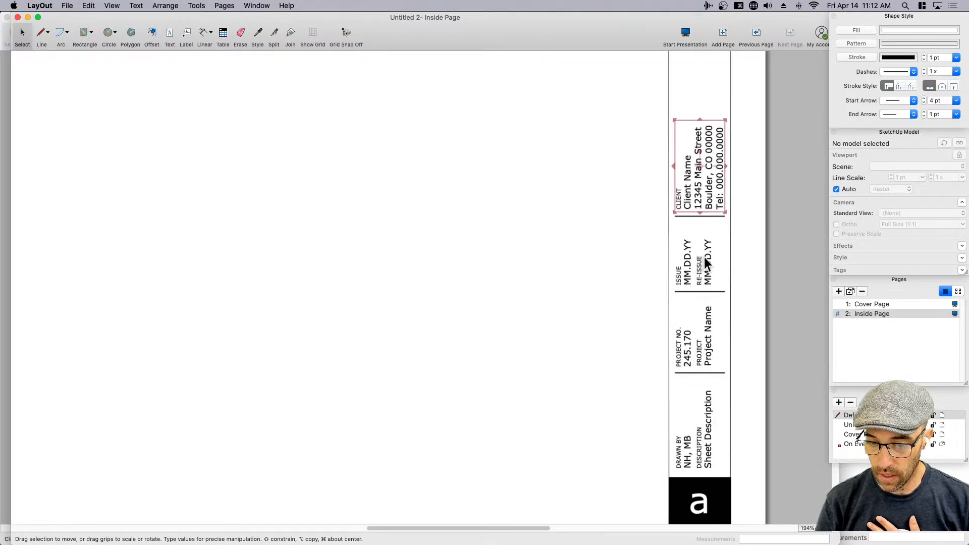
pyautogui.scroll(-3, 705, 260)
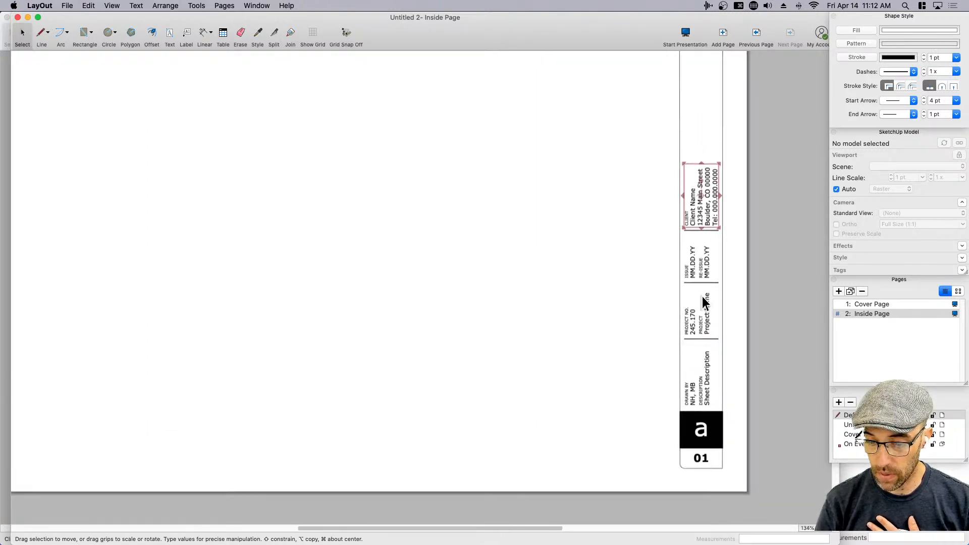
pyautogui.scroll(-2, 705, 299)
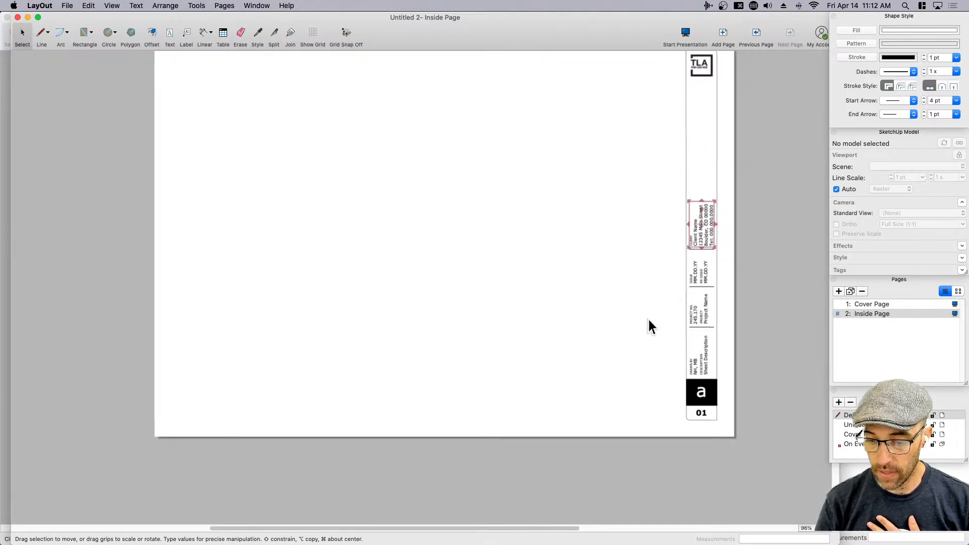
pyautogui.click(717, 147)
pyautogui.scroll(1, 614, 201)
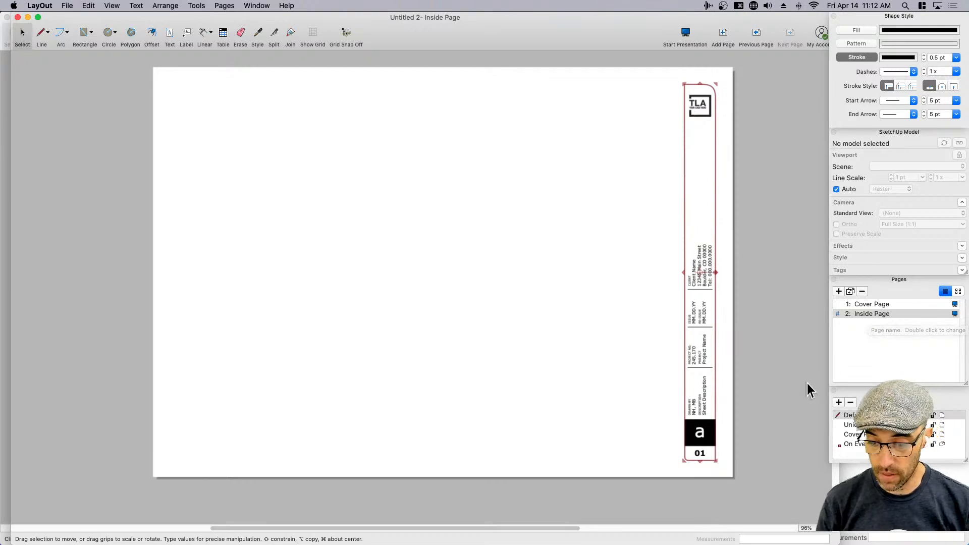
pyautogui.click(775, 386)
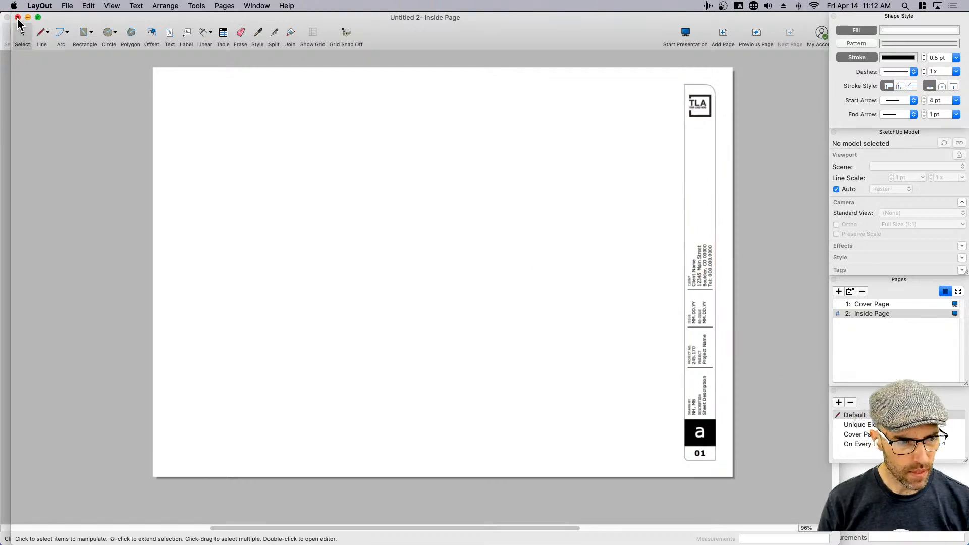
pyautogui.click(18, 17)
pyautogui.moveTo(459, 311); pyautogui.dragTo(471, 314, button='middle')
pyautogui.moveTo(416, 296)
pyautogui.mouseDown(button='middle')
pyautogui.moveTo(411, 290)
pyautogui.moveTo(415, 298)
pyautogui.mouseUp(button='middle')
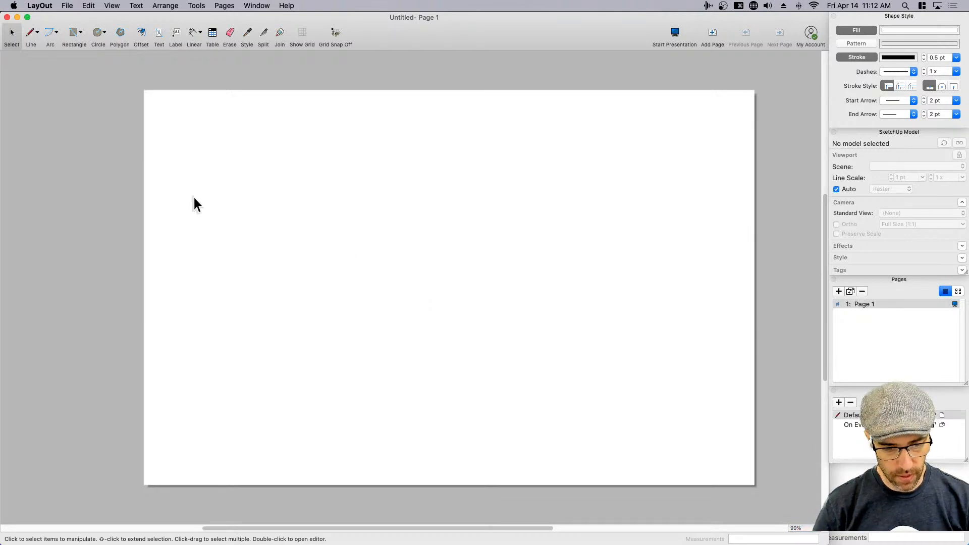
# - Open the shortcut settings in LayOut's preferences and filter the functions by "doc"
pyautogui.click(39, 5)
pyautogui.click(59, 31)
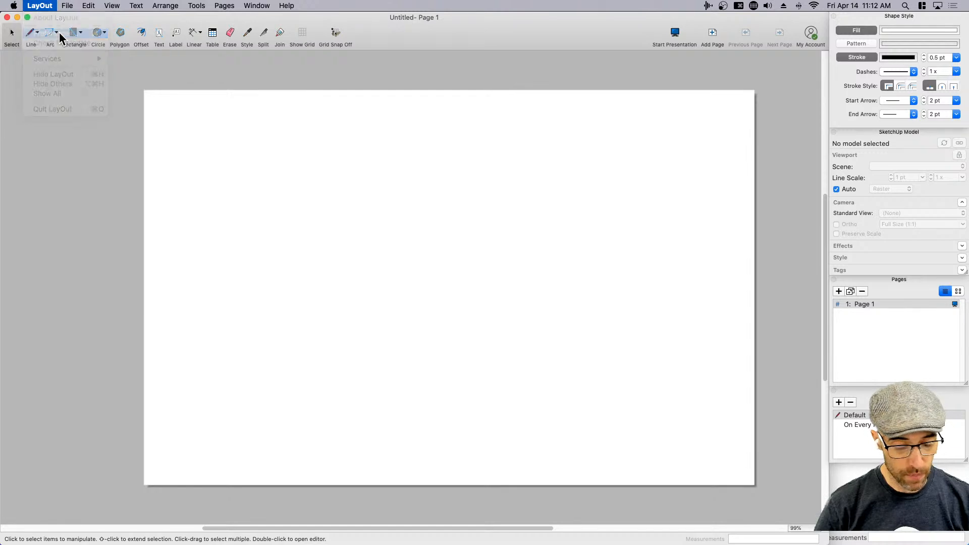
pyautogui.moveTo(404, 216); pyautogui.dragTo(429, 192)
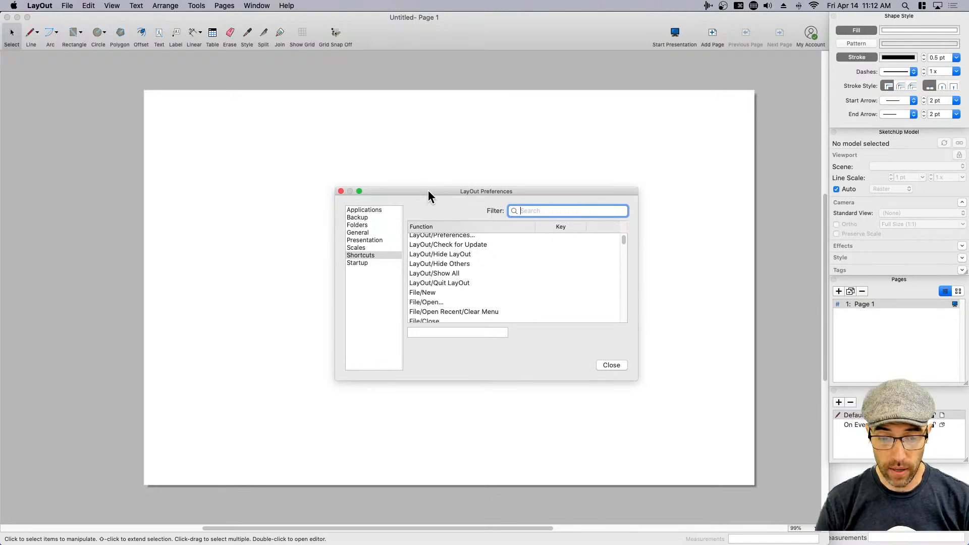
pyautogui.moveTo(404, 192); pyautogui.dragTo(403, 180)
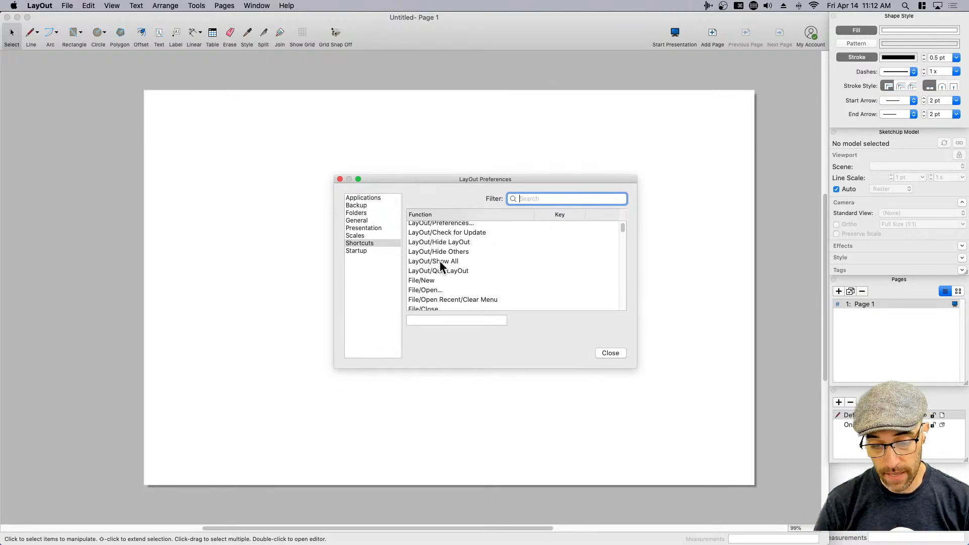
pyautogui.scroll(-5, 447, 284)
pyautogui.scroll(-5, 446, 280)
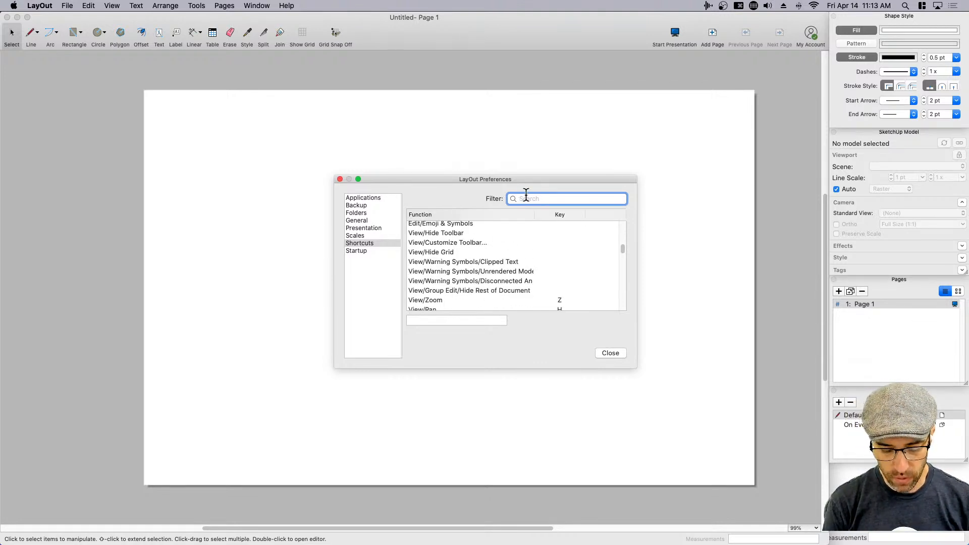
pyautogui.write('doc')
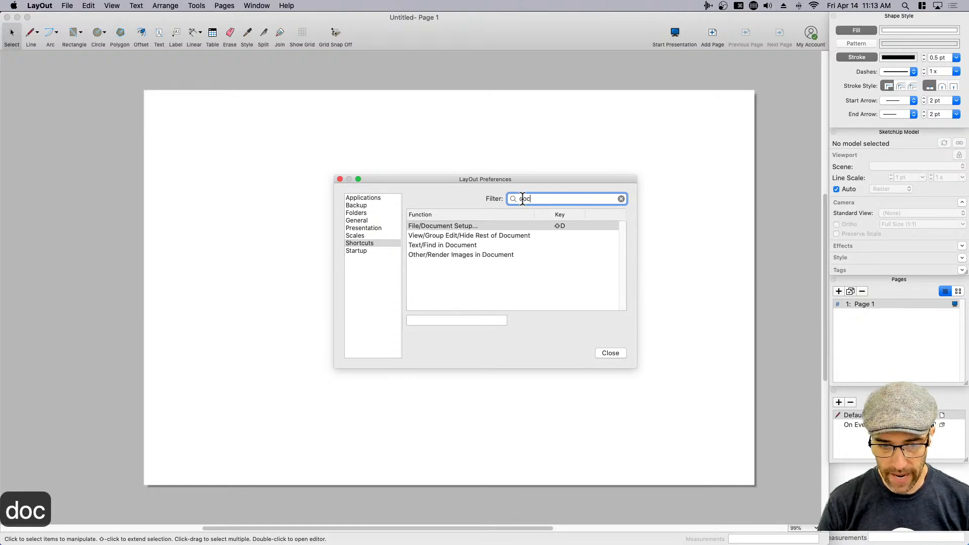
# - Check the shortcut assigned to File/Document Setup, close the preferences, and test the shortcut by opening and closing Document Setup
pyautogui.click(447, 225)
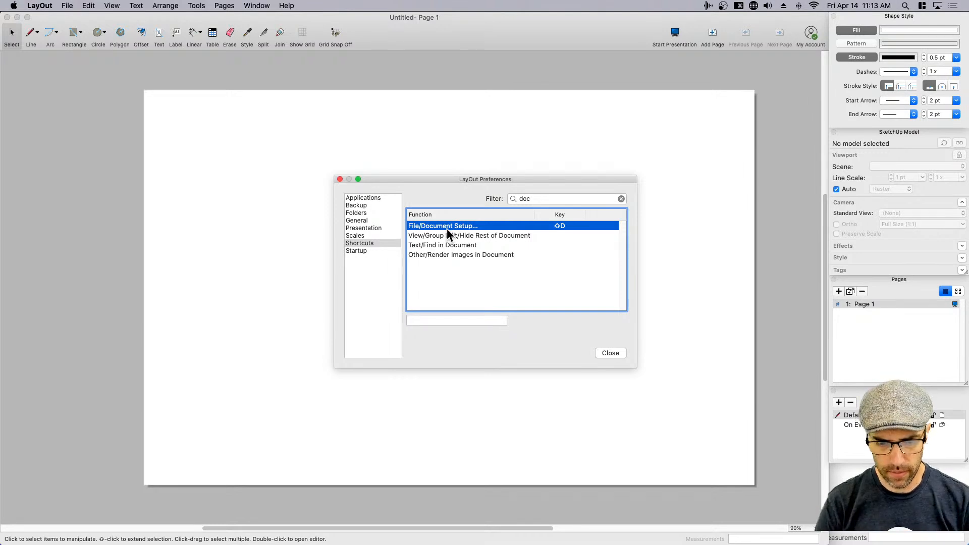
pyautogui.click(422, 318)
pyautogui.click(550, 226)
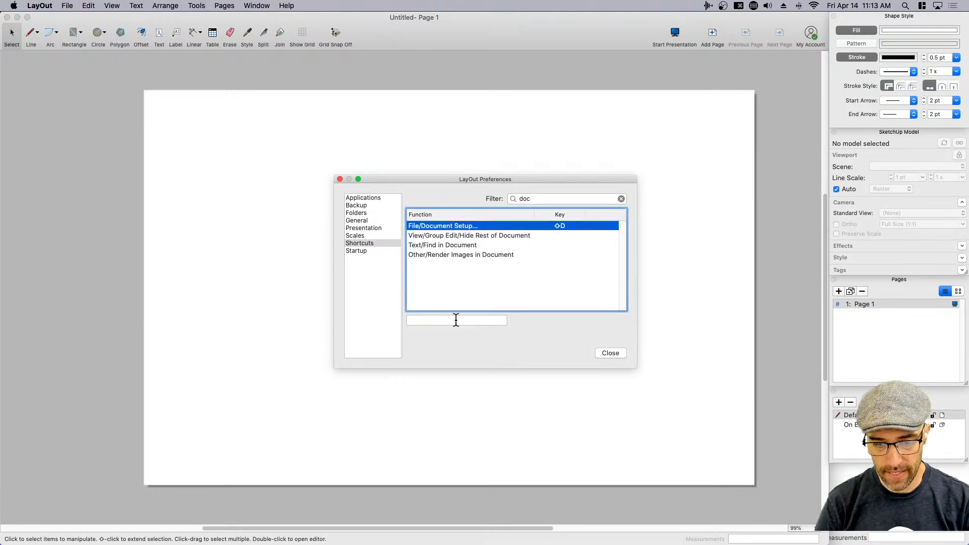
pyautogui.click(440, 320)
pyautogui.click(340, 179)
pyautogui.hotkey('shift', 'd')
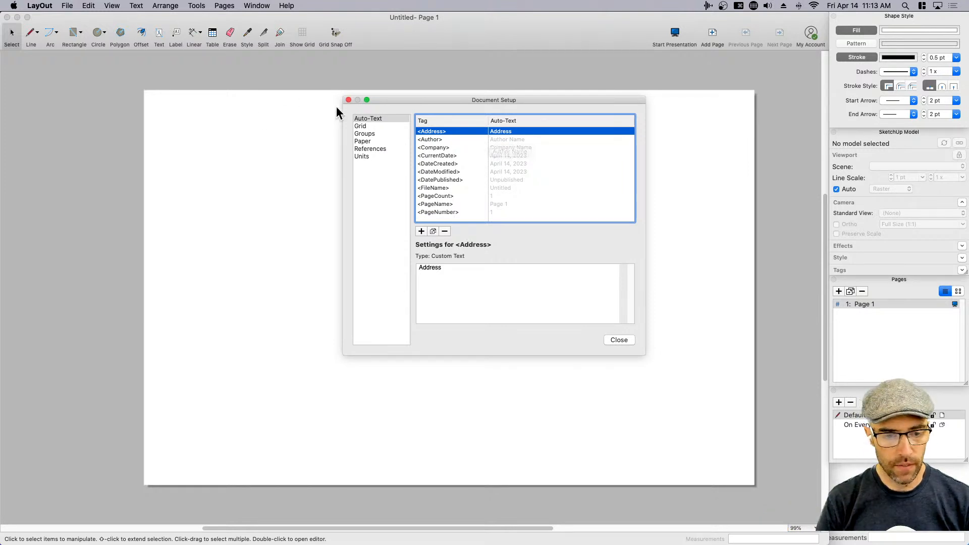
pyautogui.click(349, 100)
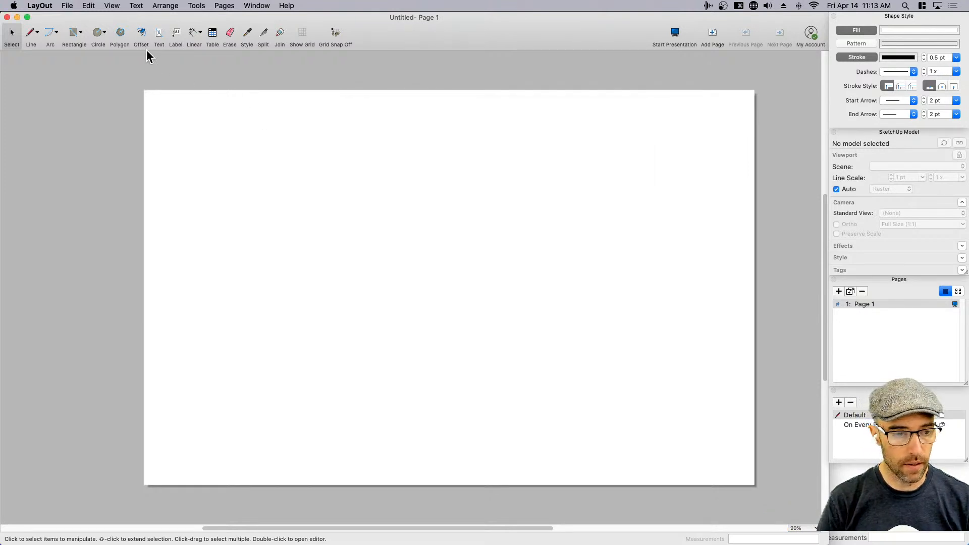
# - Set the precision of the document's fractional length units to 1" in Document Setup
pyautogui.click(87, 6)
pyautogui.moveTo(67, 7)
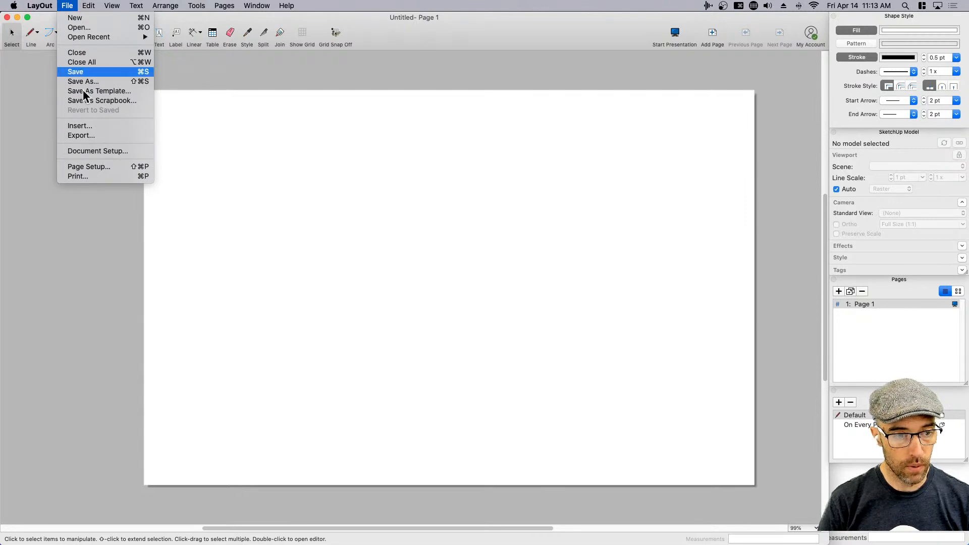
pyautogui.click(95, 152)
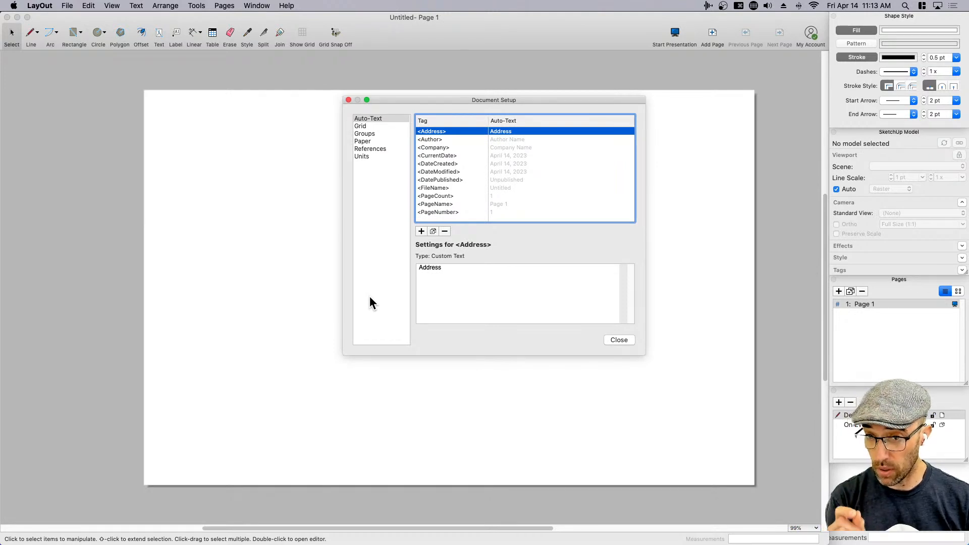
pyautogui.moveTo(397, 99); pyautogui.dragTo(399, 164)
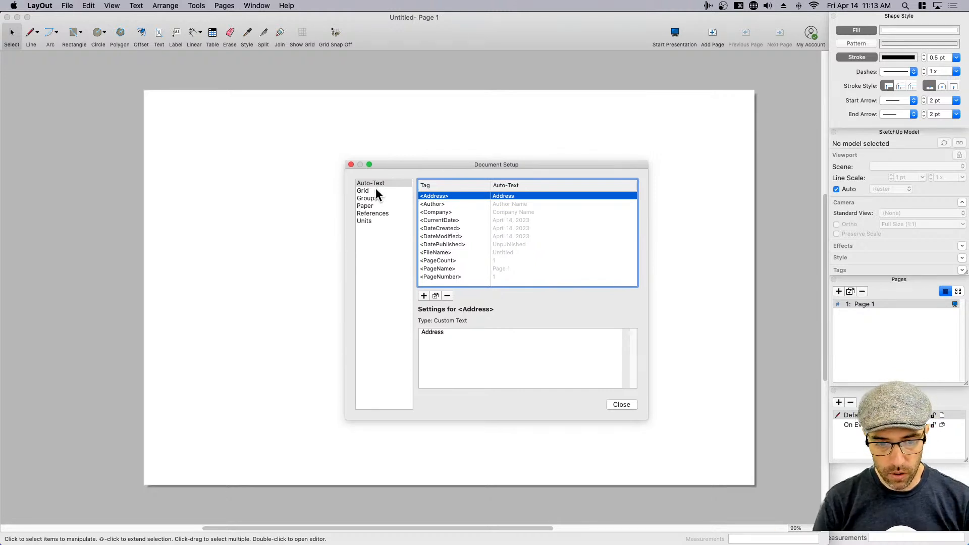
pyautogui.click(366, 221)
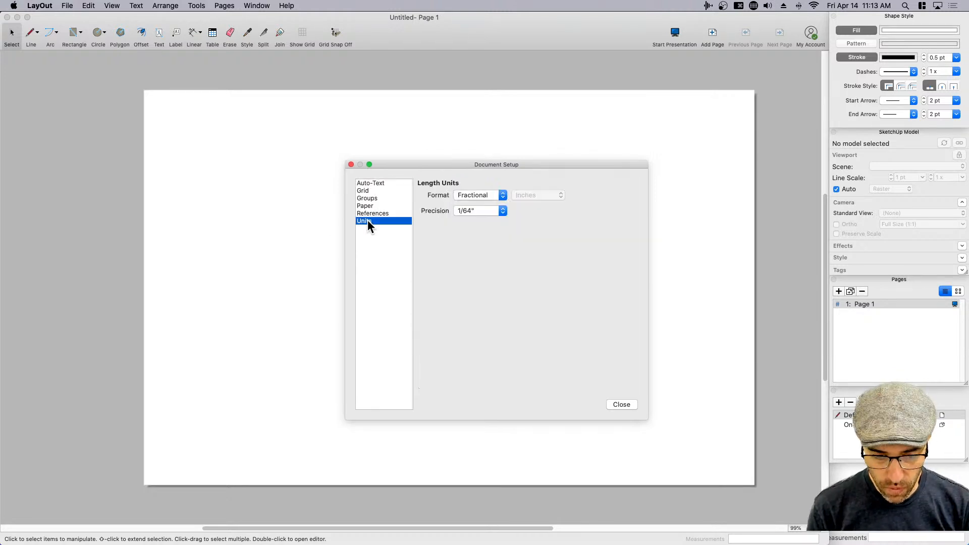
pyautogui.click(480, 209)
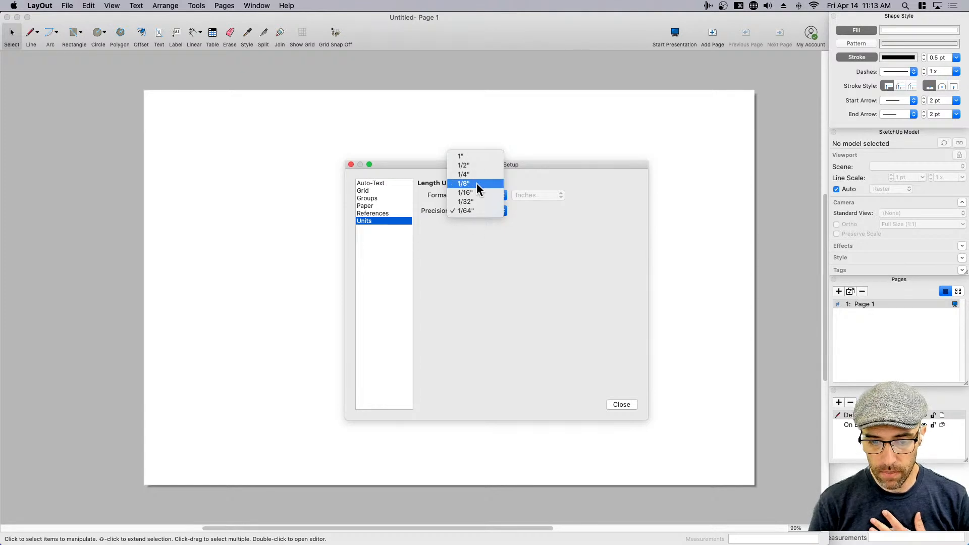
pyautogui.click(465, 154)
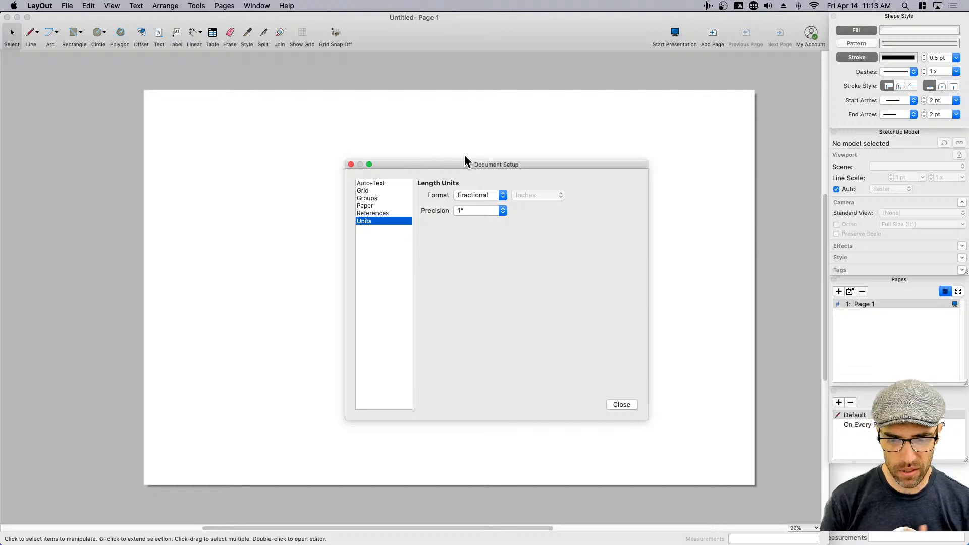
# - Turn on the paper margins in Document Setup, set the margin line colour to Strawberry, and close the dialog
pyautogui.click(372, 214)
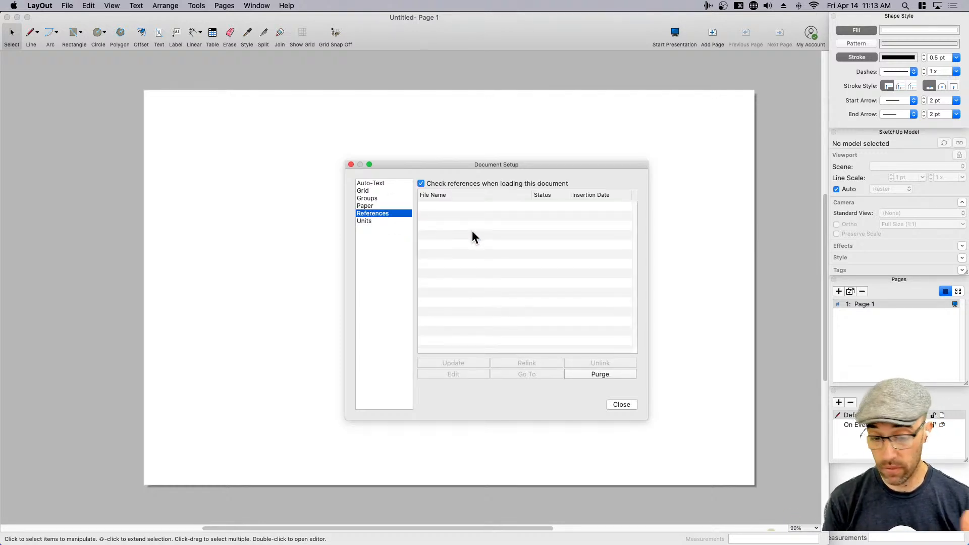
pyautogui.click(368, 205)
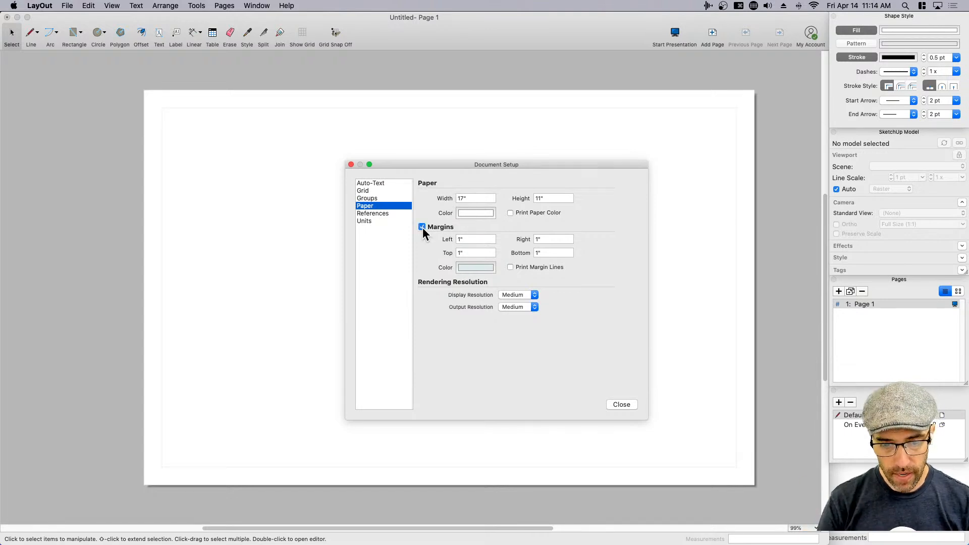
pyautogui.click(475, 267)
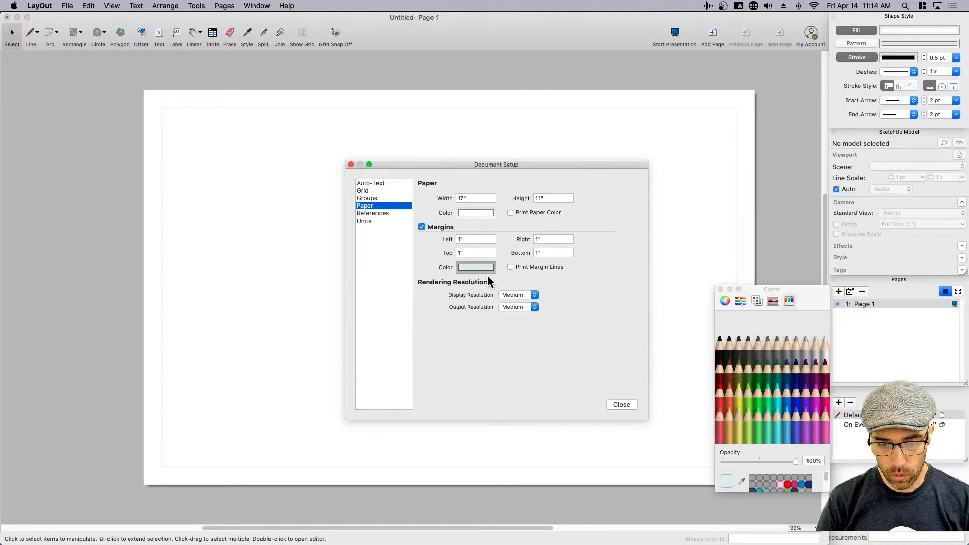
pyautogui.click(823, 398)
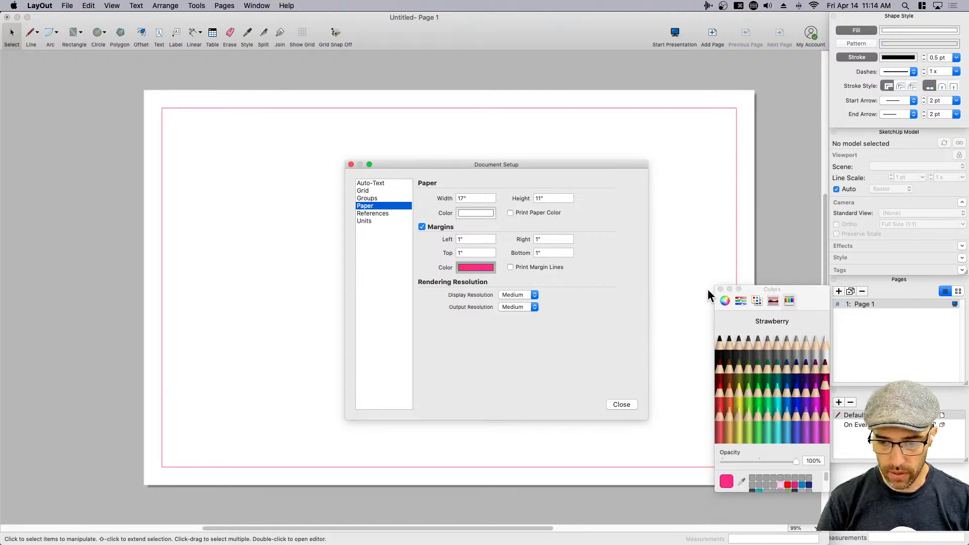
pyautogui.click(720, 290)
pyautogui.moveTo(523, 164); pyautogui.dragTo(562, 194)
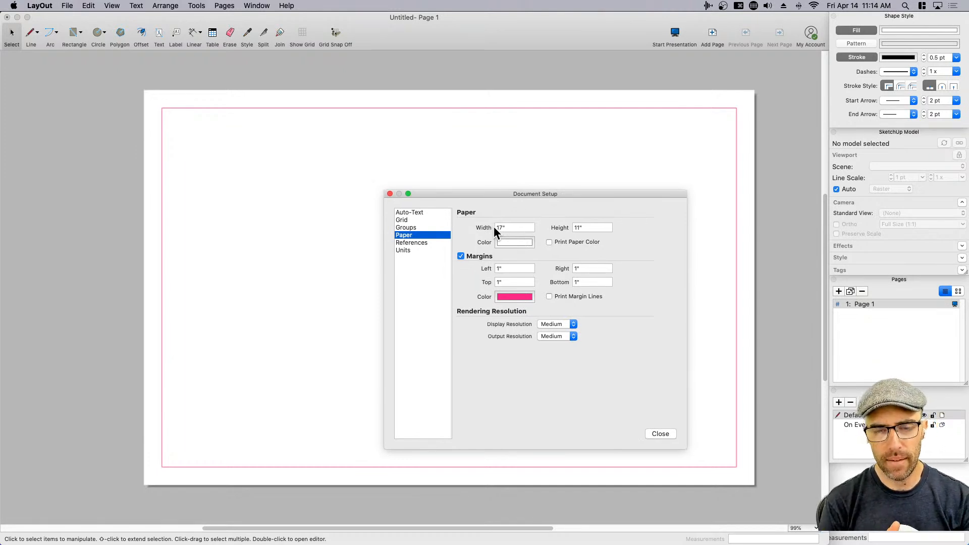
pyautogui.click(390, 193)
# - Reopen Document Setup to check the paper size and margin settings, and close it again
pyautogui.moveTo(364, 329)
pyautogui.mouseDown(button='middle')
pyautogui.moveTo(372, 309)
pyautogui.moveTo(354, 334)
pyautogui.mouseUp(button='middle')
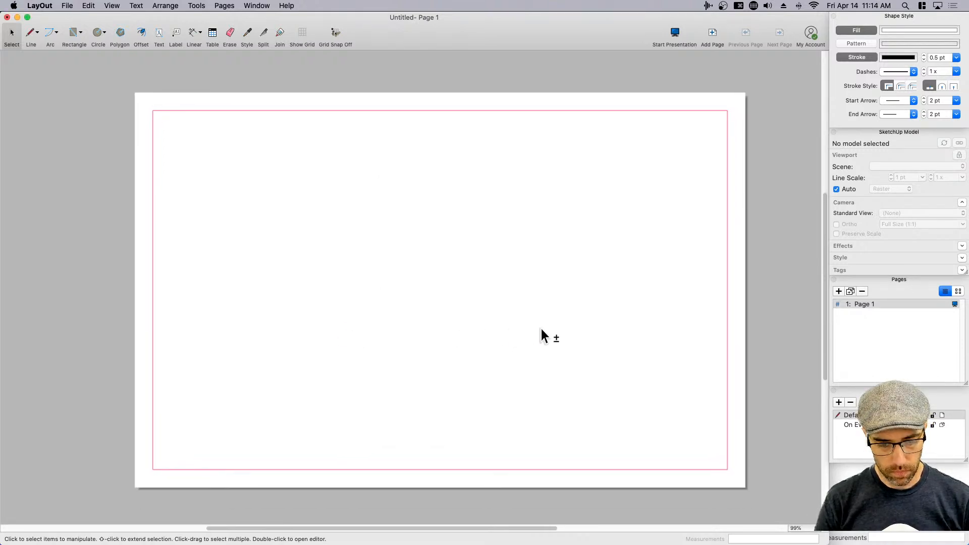
pyautogui.press('w')
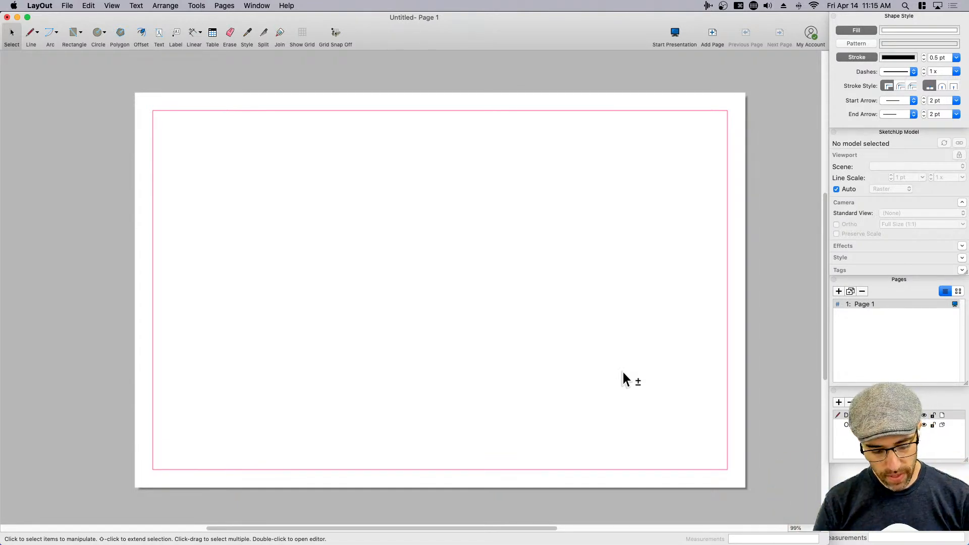
pyautogui.press('super+shift+d')
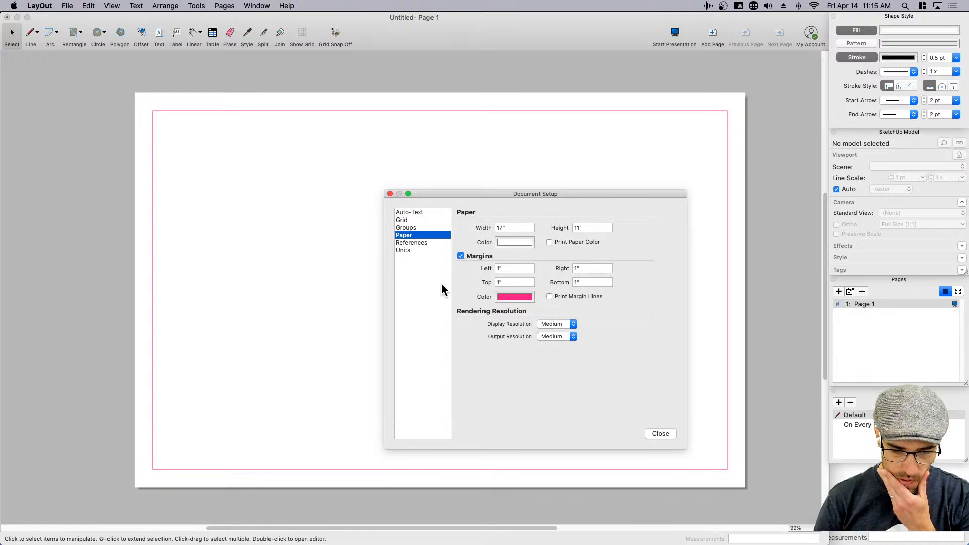
pyautogui.click(661, 434)
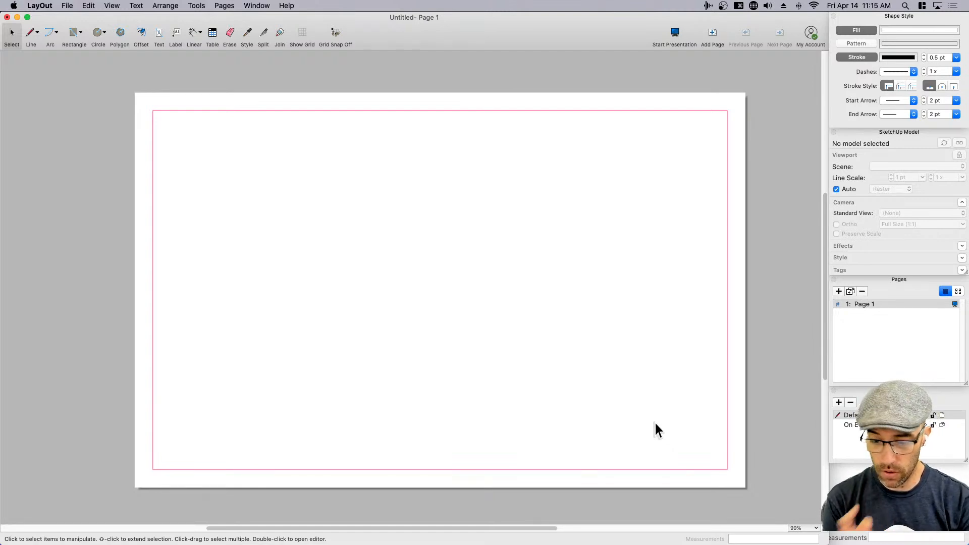
# - Draw a rectangle from the top-left margin corner to the right margin, stopping above the bottom margin, and pull its left edge slightly inward
pyautogui.click(75, 35)
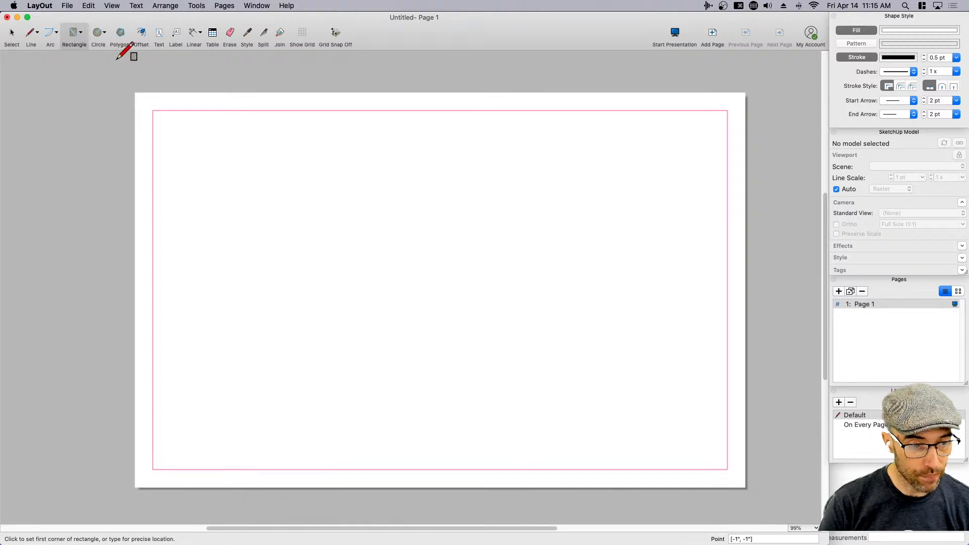
pyautogui.click(153, 111)
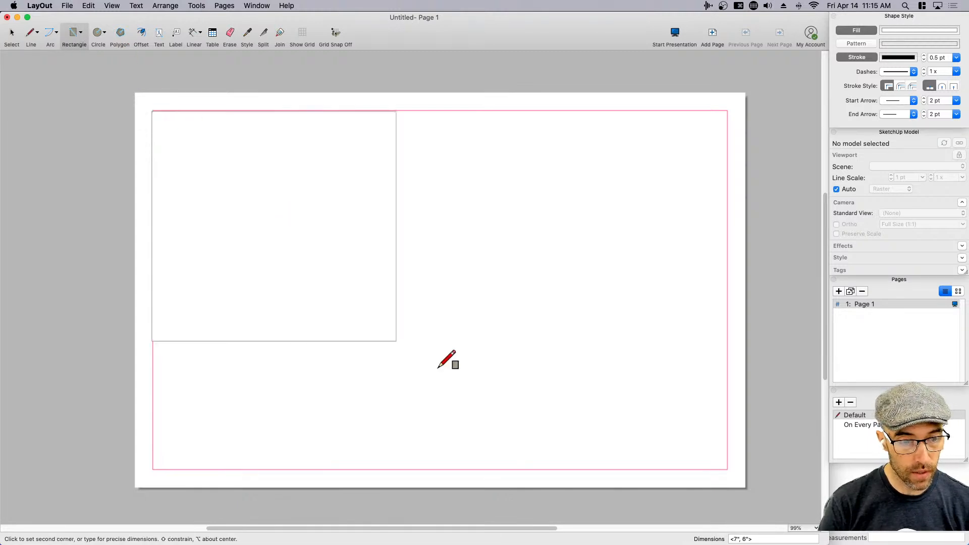
pyautogui.click(728, 426)
pyautogui.press('space')
pyautogui.click(508, 387)
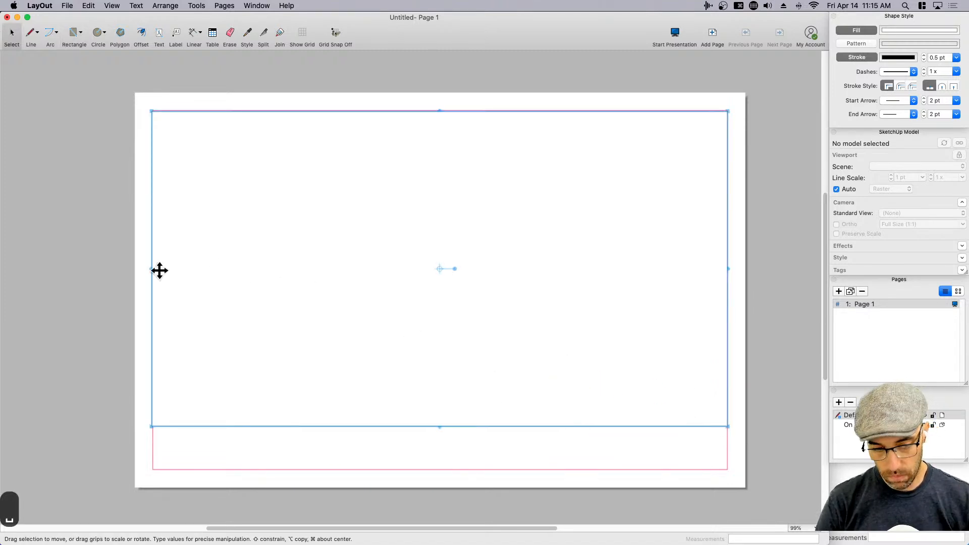
pyautogui.moveTo(151, 268); pyautogui.dragTo(157, 269)
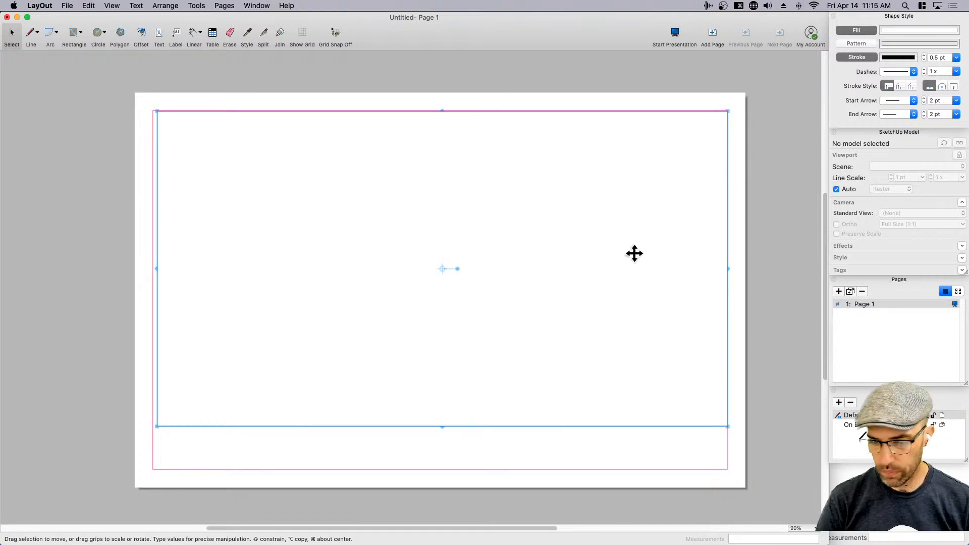
# - Remove the large rectangle's fill and set its stroke colour to Strawberry
pyautogui.click(856, 31)
pyautogui.click(898, 58)
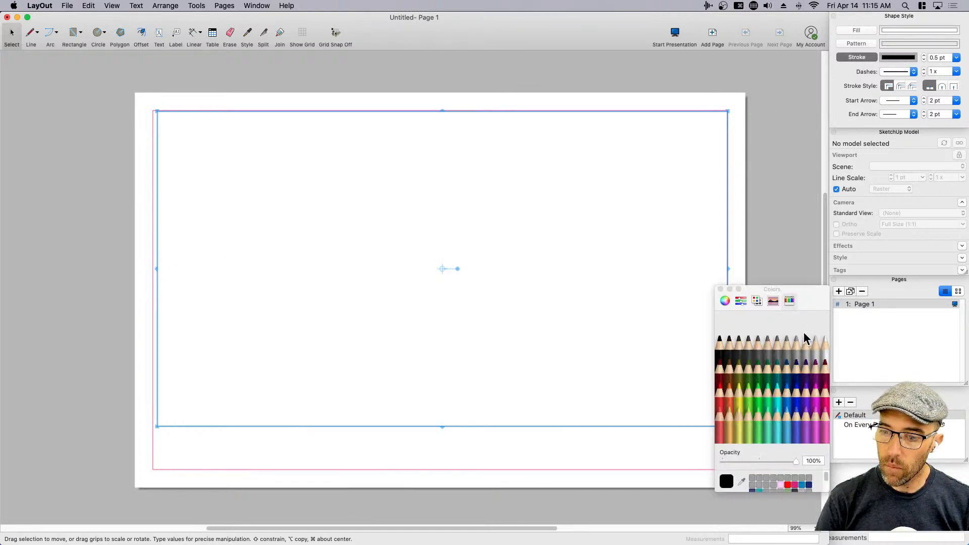
pyautogui.click(825, 386)
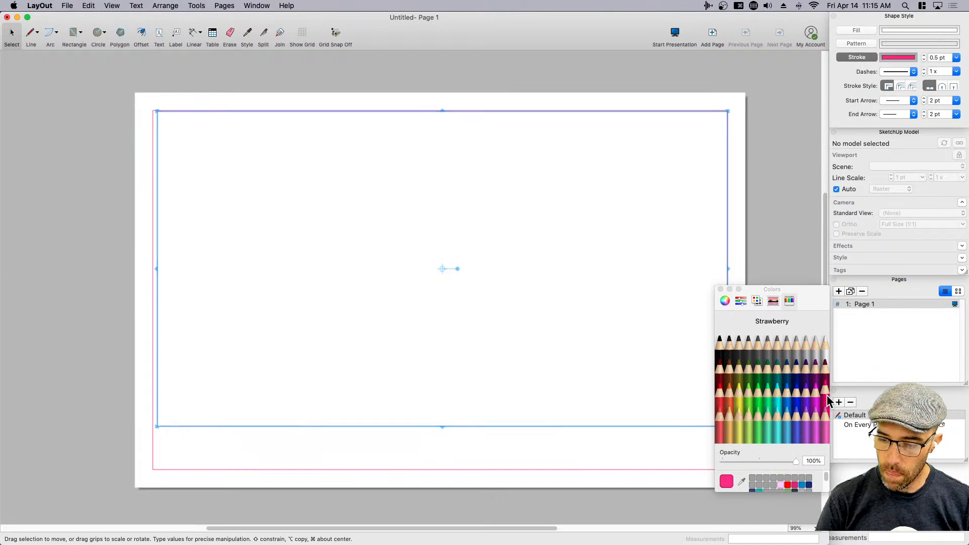
pyautogui.click(721, 289)
# - Align the large rectangle's left edge with the page's left margin line and deselect it
pyautogui.scroll(2, 147, 273)
pyautogui.scroll(5, 144, 272)
pyautogui.moveTo(164, 266); pyautogui.dragTo(162, 266)
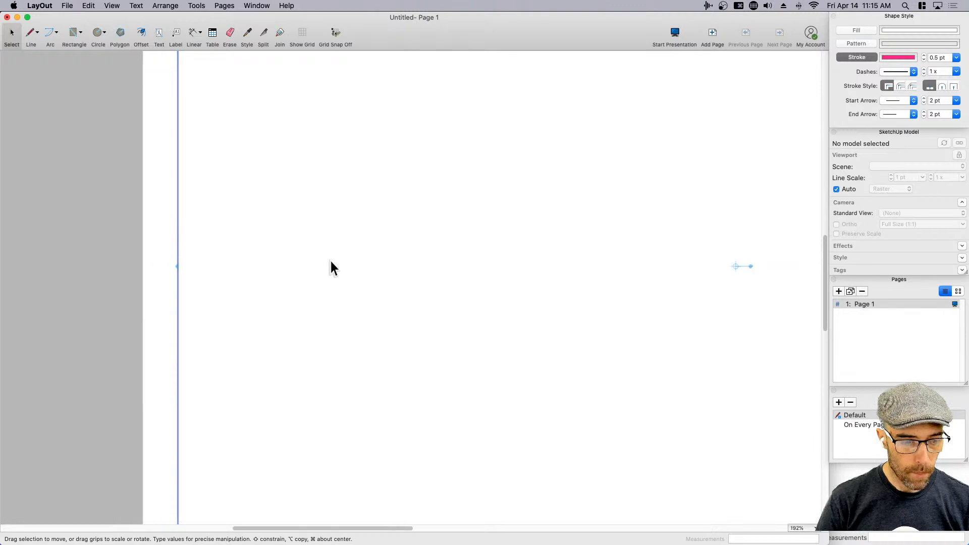
pyautogui.scroll(-6, 332, 258)
pyautogui.click(431, 413)
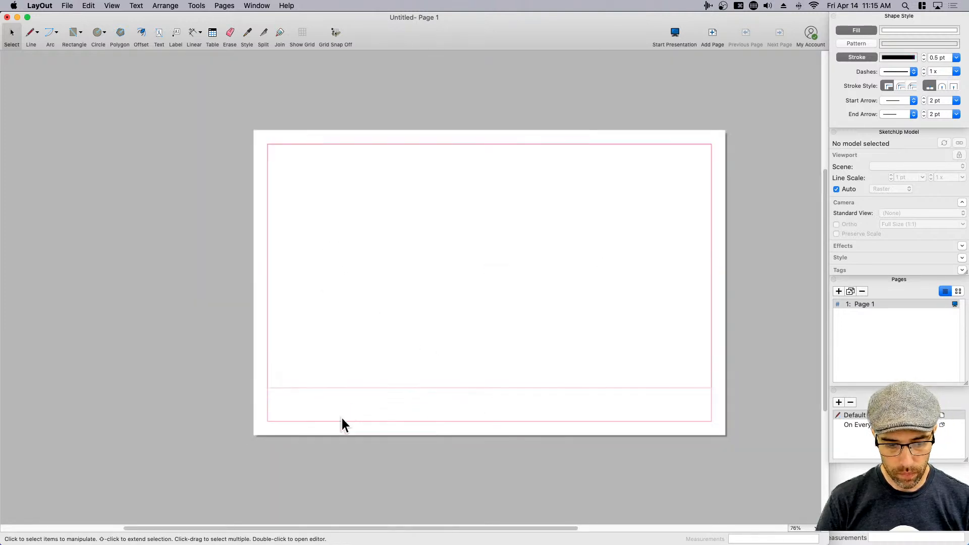
# - Draw a title block rectangle 16" wide and 1.5" high from the bottom-left margin corner
pyautogui.press('r')
pyautogui.click(268, 421)
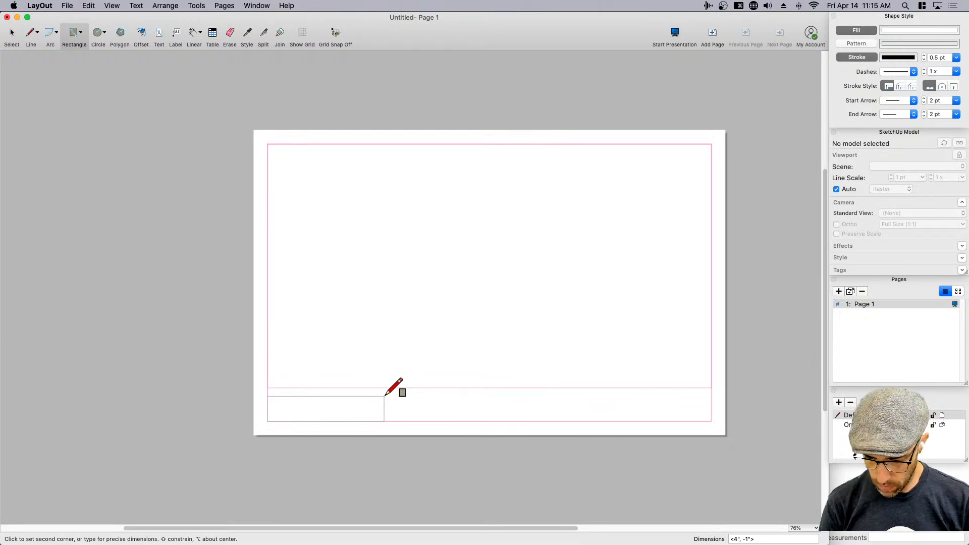
pyautogui.write('16,2')
pyautogui.press('Return')
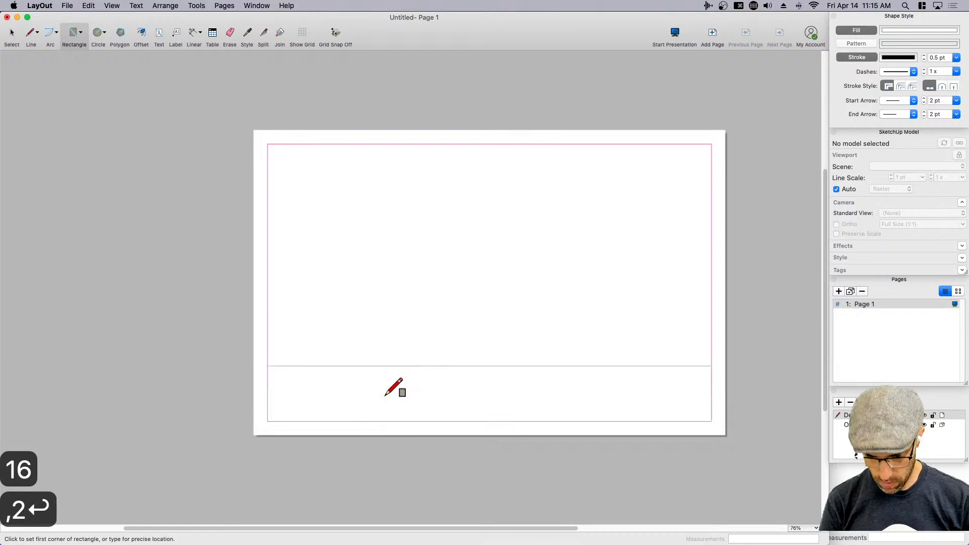
pyautogui.write('1')
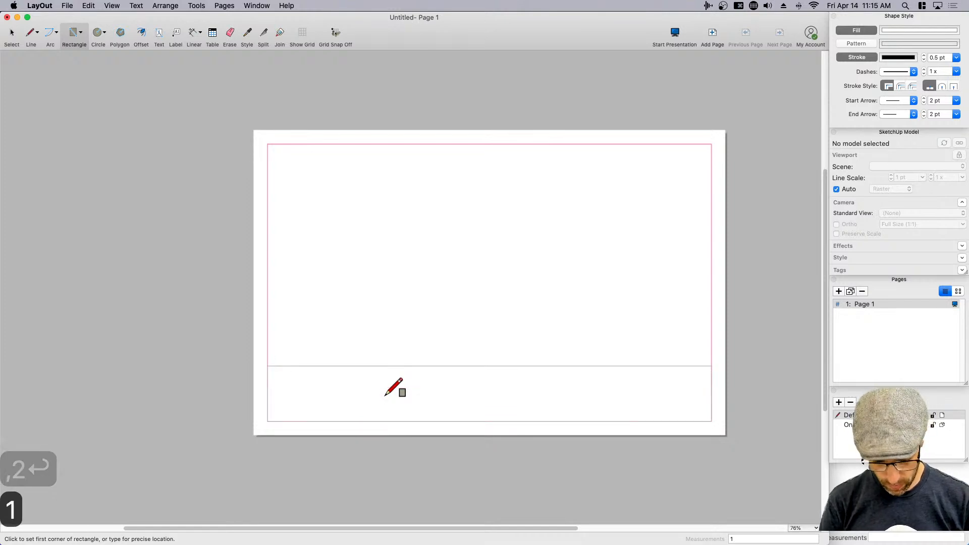
pyautogui.write('6,1.5')
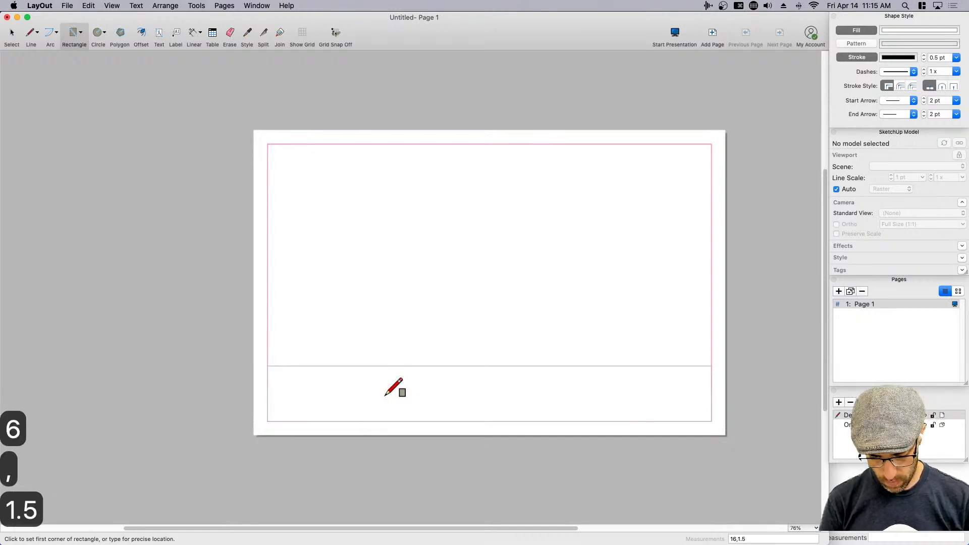
pyautogui.press('Return')
pyautogui.press('space')
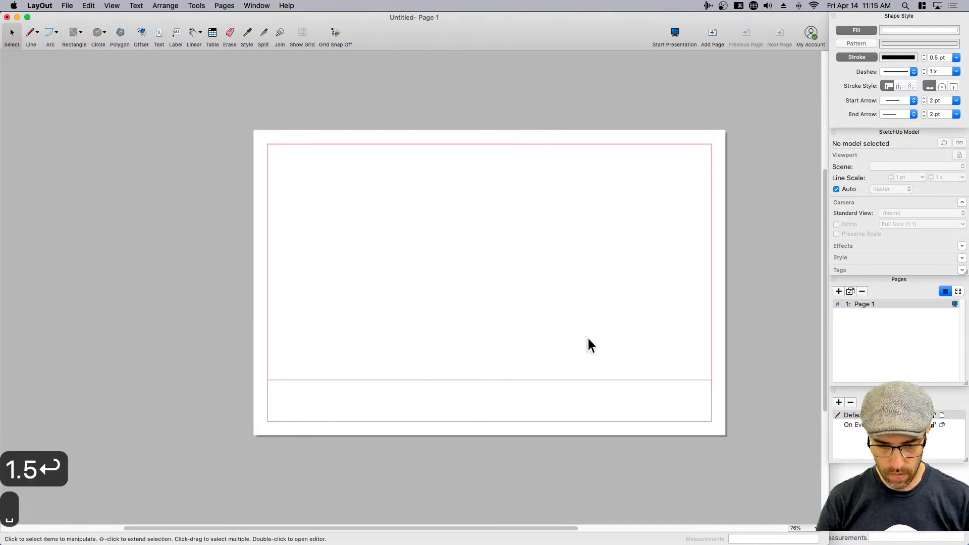
# - Remove the title block rectangle's fill and set its stroke colour to Strawberry
pyautogui.click(707, 344)
pyautogui.click(653, 392)
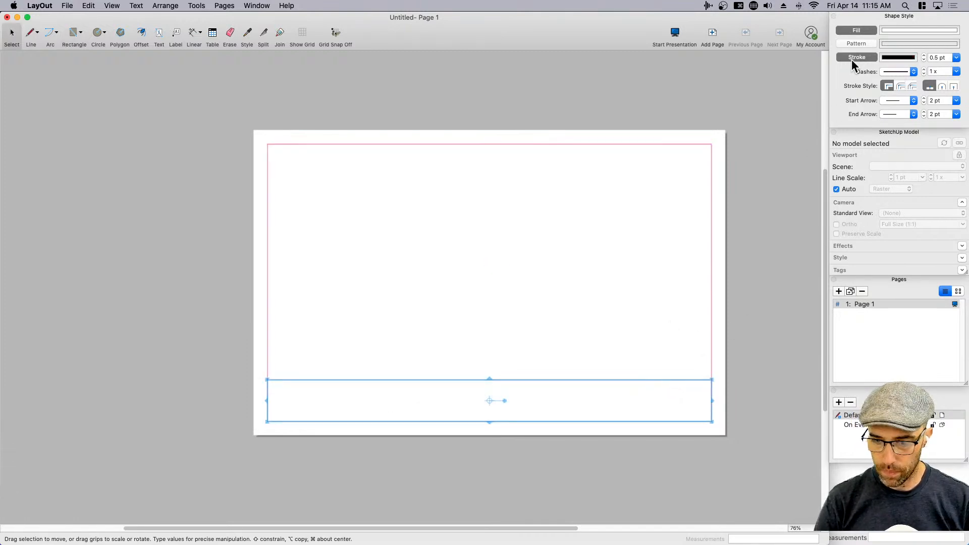
pyautogui.click(857, 30)
pyautogui.click(891, 59)
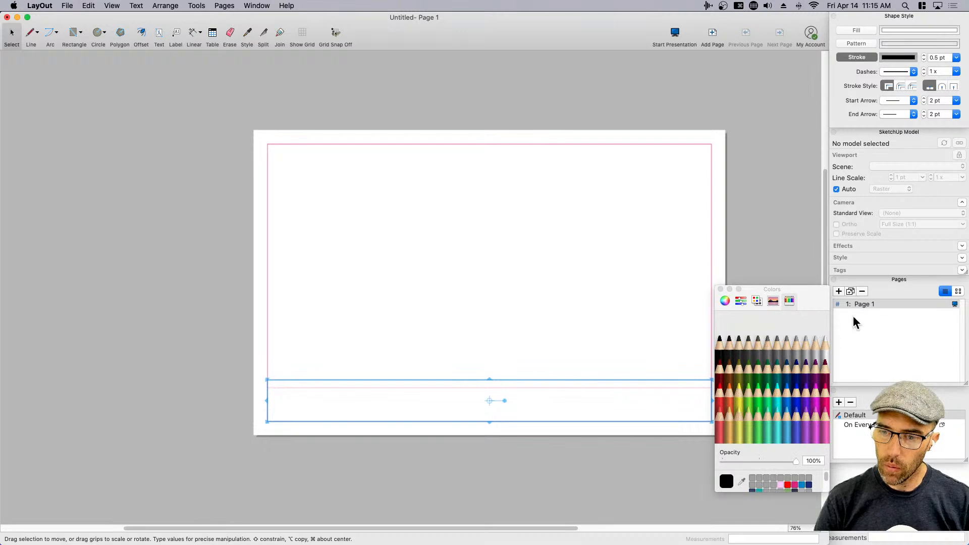
pyautogui.click(824, 399)
pyautogui.click(720, 290)
# - Raise the large rectangle's bottom edge to meet the top edge of the title block rectangle
pyautogui.click(501, 390)
pyautogui.scroll(5, 492, 392)
pyautogui.moveTo(490, 388); pyautogui.dragTo(491, 374)
pyautogui.click(489, 456)
pyautogui.scroll(-5, 477, 419)
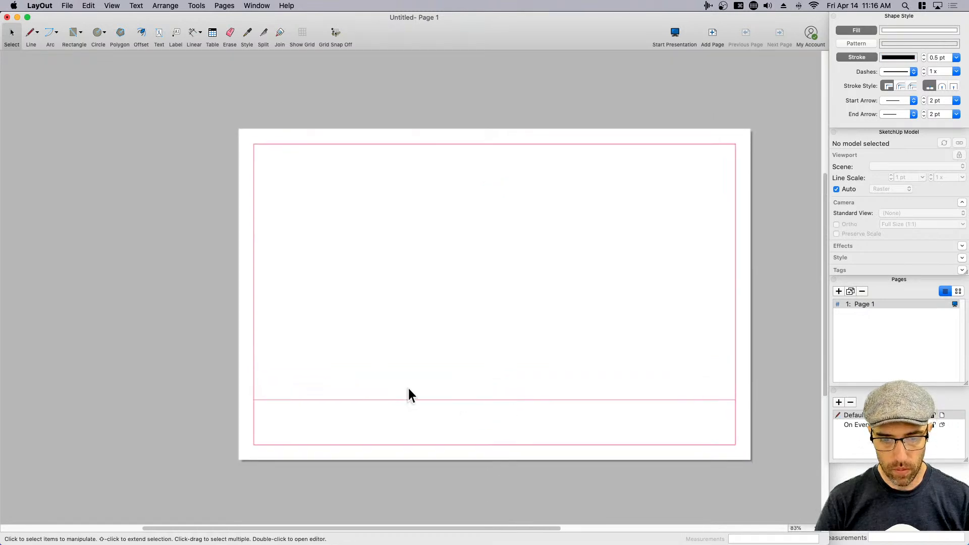
# - Draw a vertical line along the left margin between its top and bottom corners and set its stroke colour to Sky
pyautogui.moveTo(382, 326); pyautogui.dragTo(366, 342, button='middle')
pyautogui.press('l')
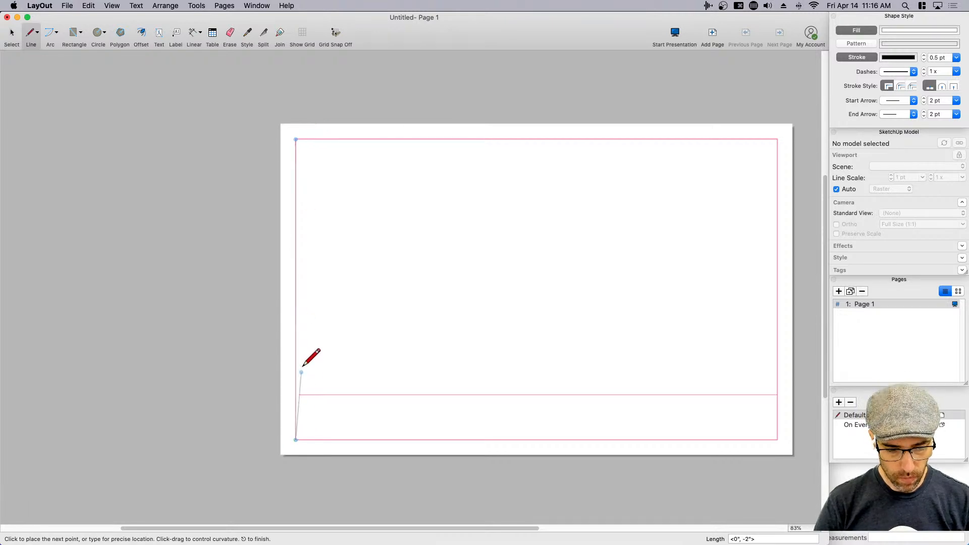
pyautogui.press('space')
pyautogui.click(297, 359)
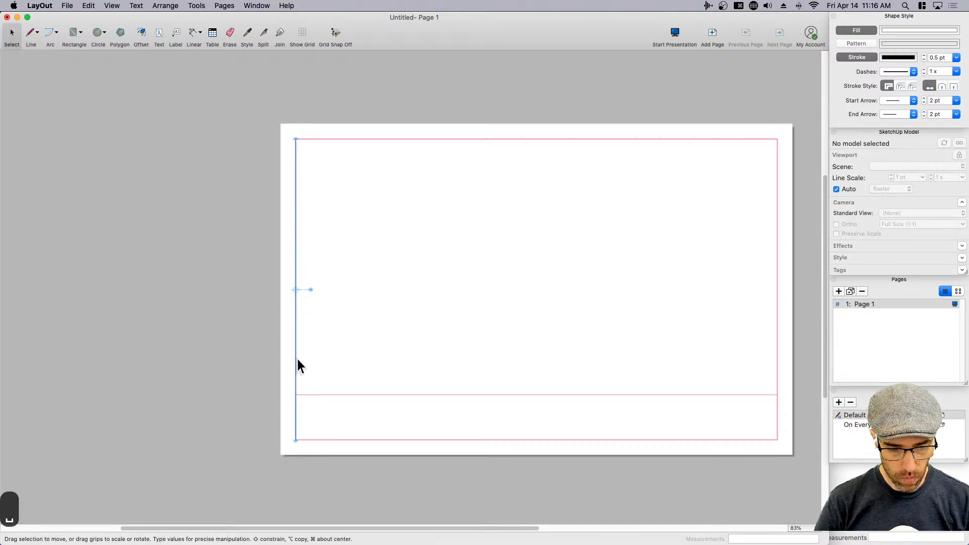
pyautogui.click(895, 57)
pyautogui.click(786, 414)
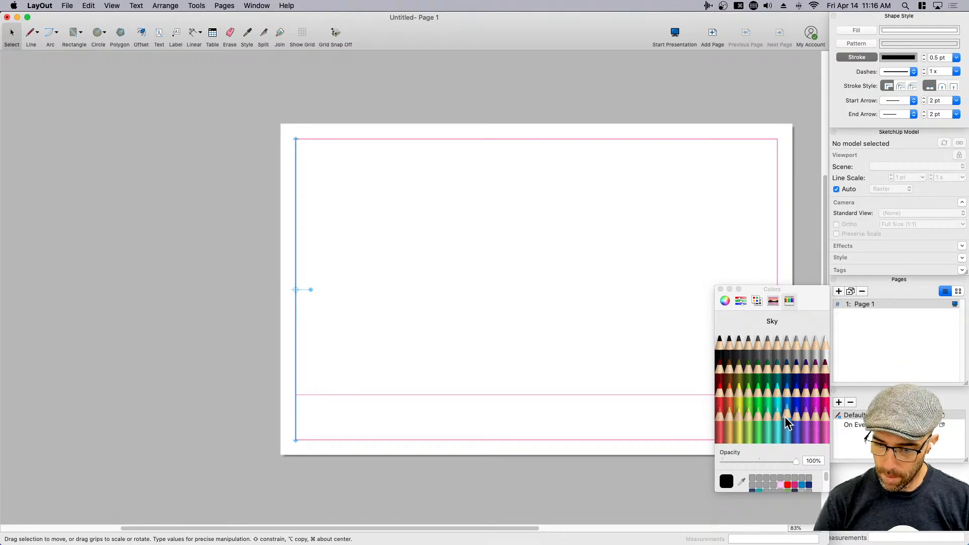
pyautogui.click(720, 290)
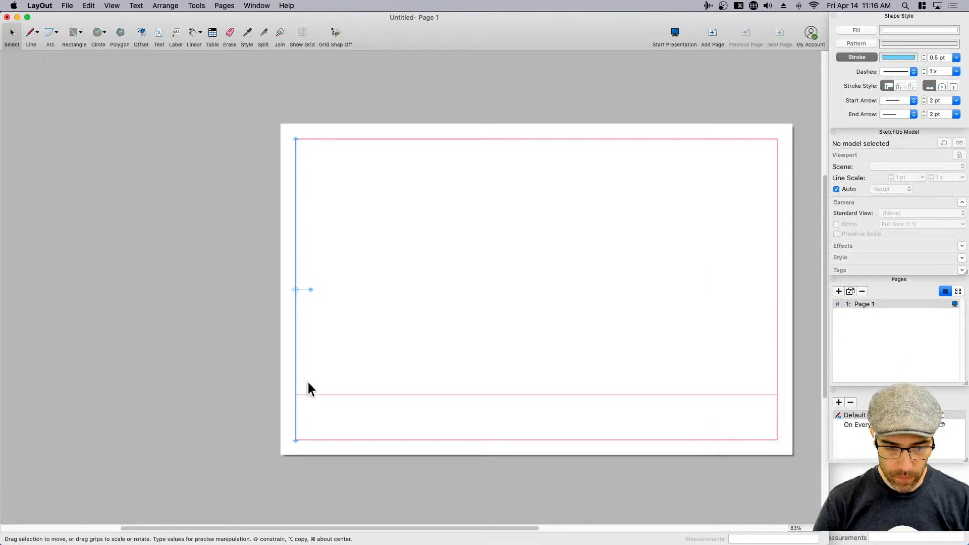
# - Array the Sky-coloured line across the page to the right margin as eight copies spaced 2" apart
pyautogui.scroll(2, 293, 362)
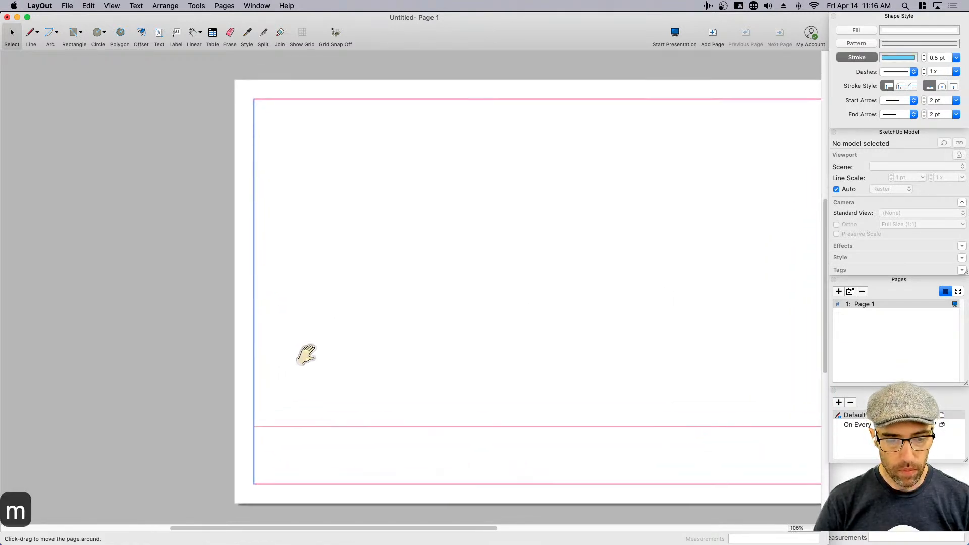
pyautogui.hscroll(4, 267, 346)
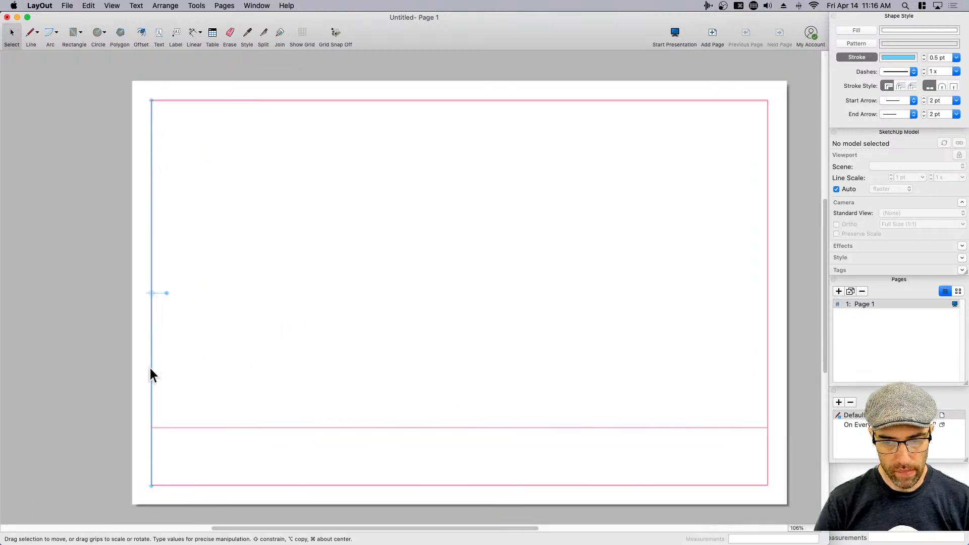
pyautogui.moveTo(151, 372); pyautogui.dragTo(231, 373)
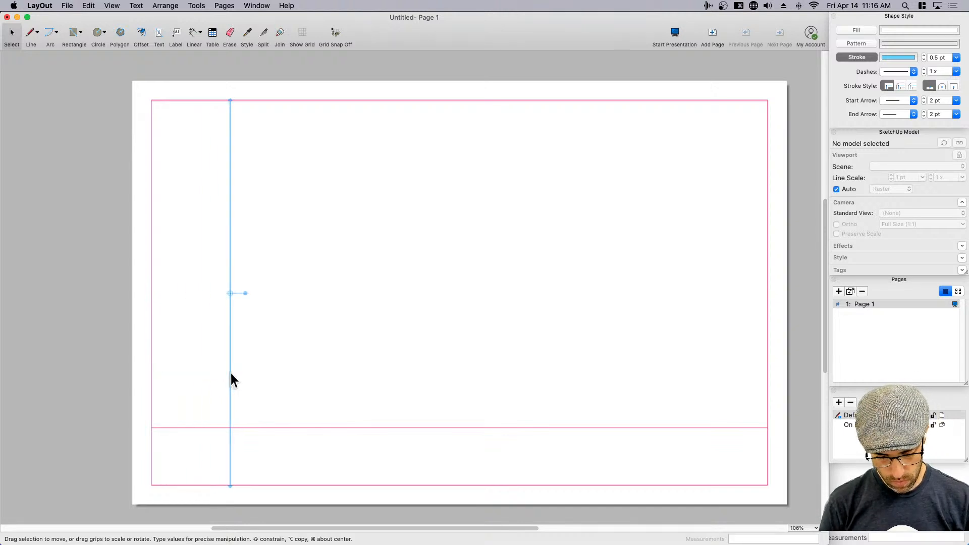
pyautogui.write('4')
pyautogui.press('Return')
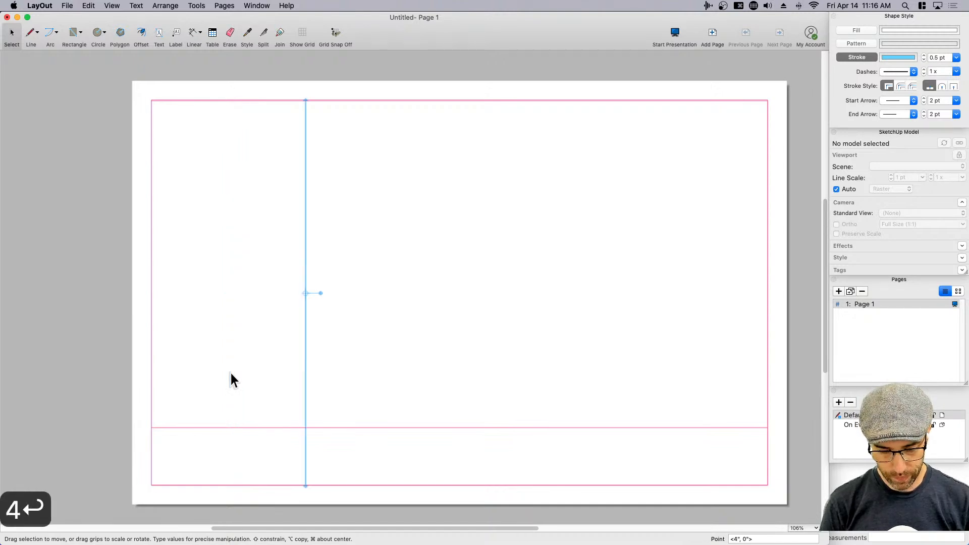
pyautogui.write('2')
pyautogui.press('Return')
pyautogui.write('x4')
pyautogui.press('Return')
pyautogui.write('x8')
pyautogui.press('Return')
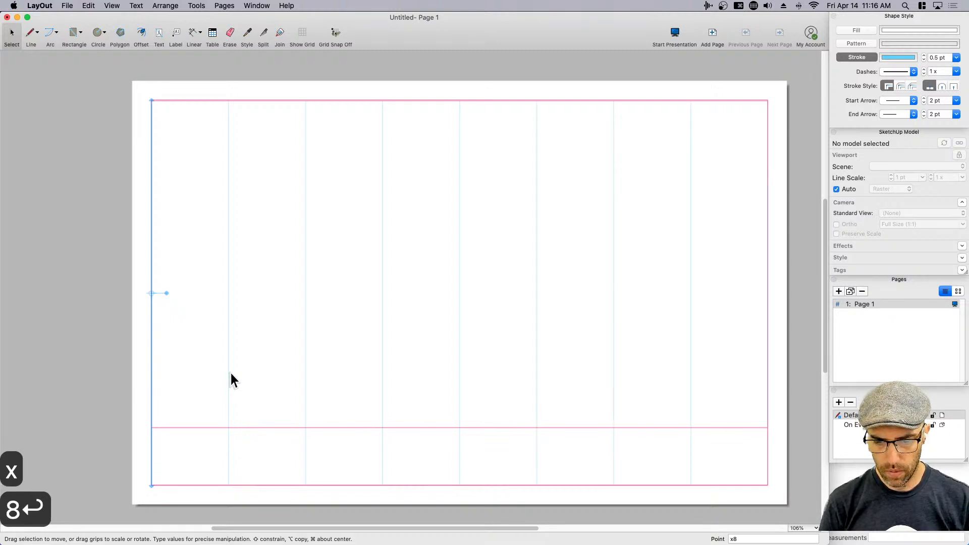
pyautogui.press('space')
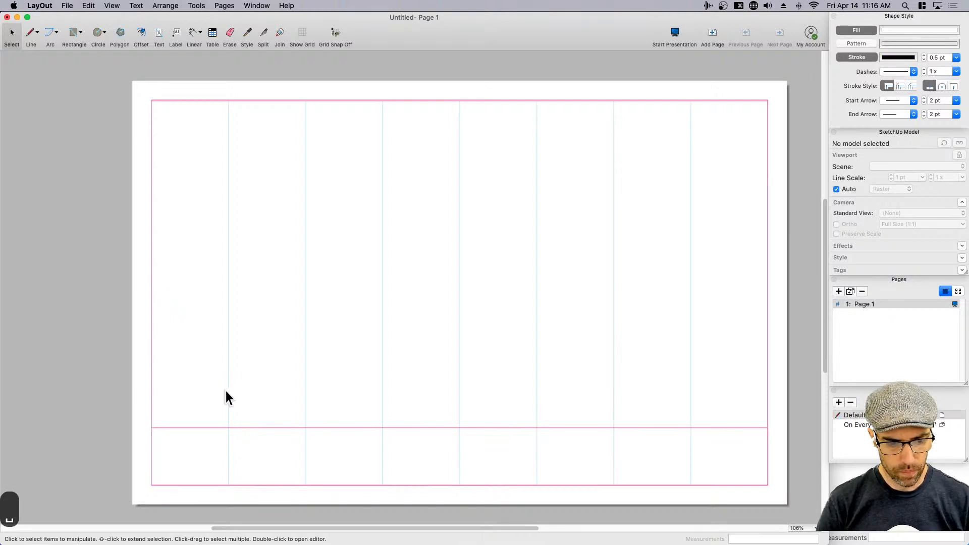
# - Copy the first Sky guide line inside the left margin 0.1" to its left
pyautogui.scroll(3, 227, 392)
pyautogui.click(230, 395)
pyautogui.moveTo(230, 396); pyautogui.dragTo(337, 369, button='middle')
pyautogui.scroll(2, 322, 374)
pyautogui.press('m')
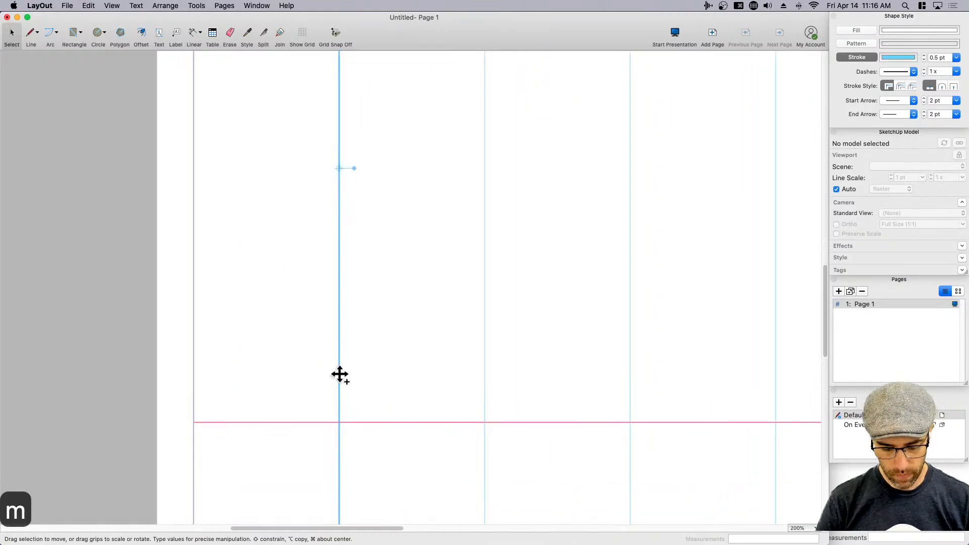
pyautogui.keyDown('alt'); pyautogui.moveTo(336, 374); pyautogui.dragTo(332, 374); pyautogui.keyUp('alt')
pyautogui.write('.1')
pyautogui.press('Return')
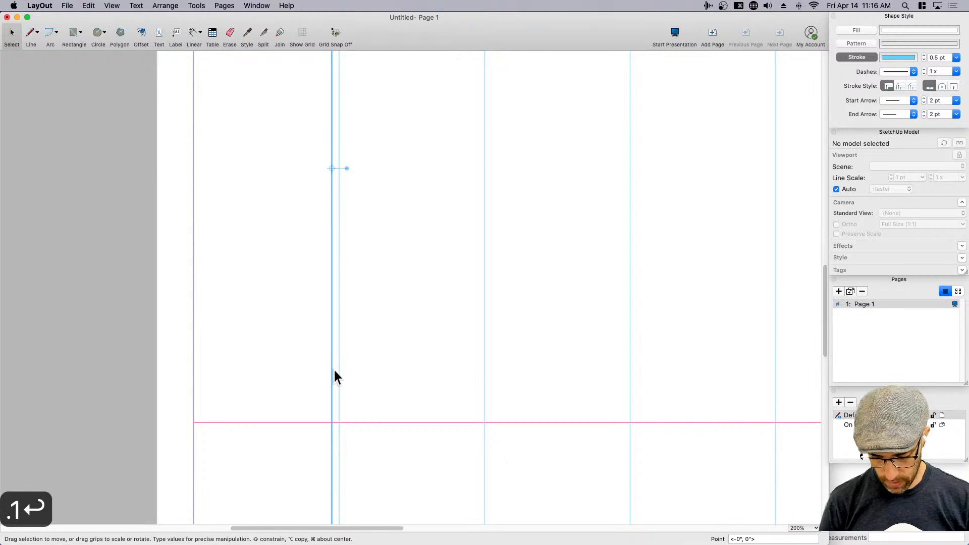
pyautogui.scroll(5, 337, 373)
pyautogui.click(341, 371)
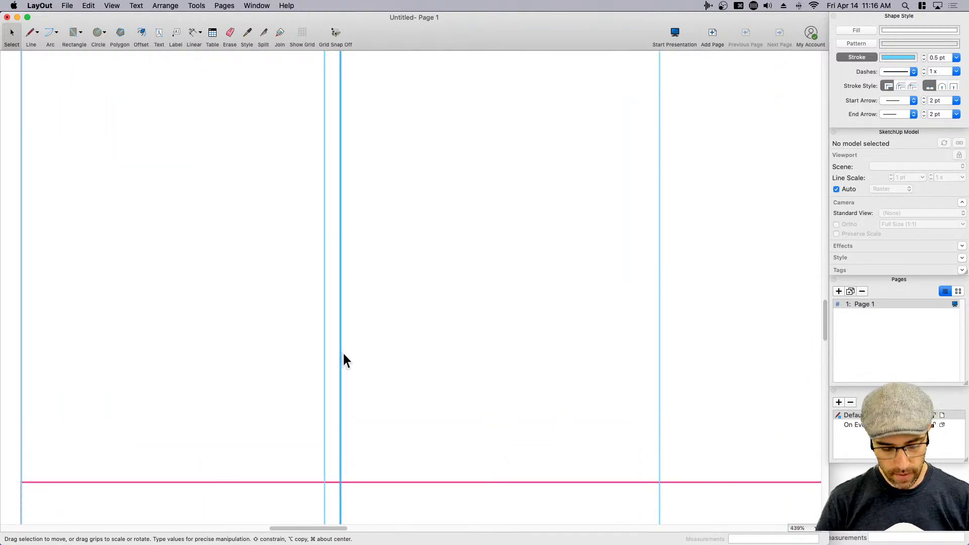
pyautogui.scroll(-6, 343, 360)
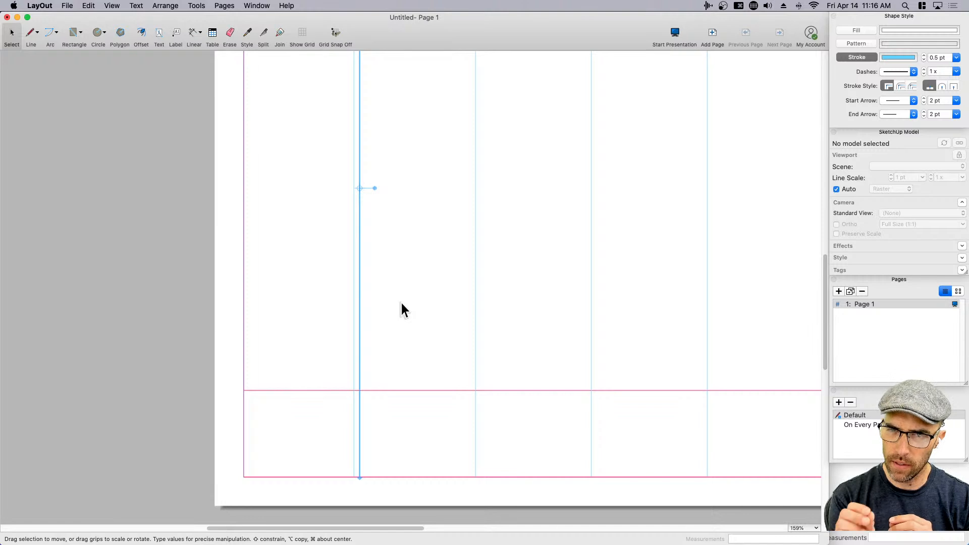
# - Show the document grid behind the vertical guide lines
pyautogui.click(301, 36)
pyautogui.scroll(-1, 249, 191)
pyautogui.moveTo(292, 260); pyautogui.dragTo(186, 283, button='middle')
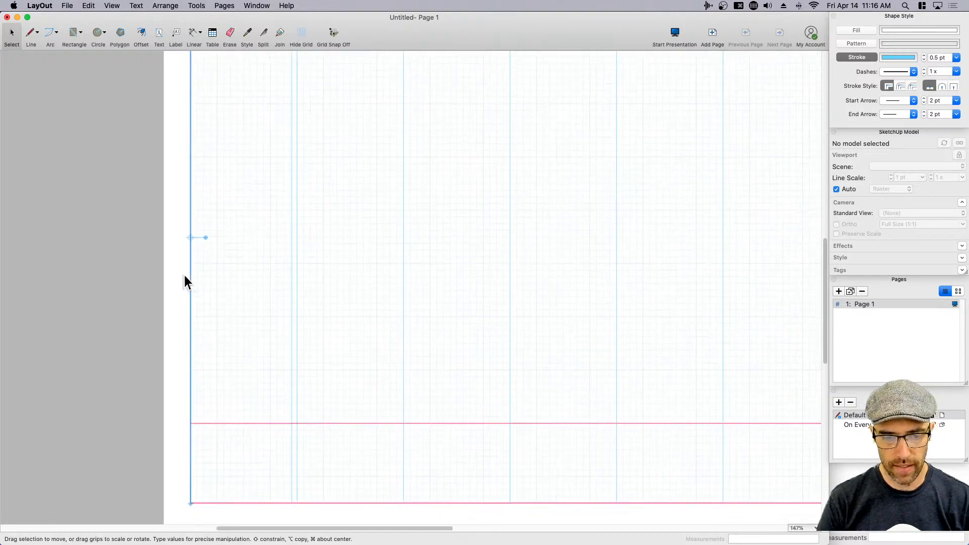
pyautogui.scroll(-1, 308, 270)
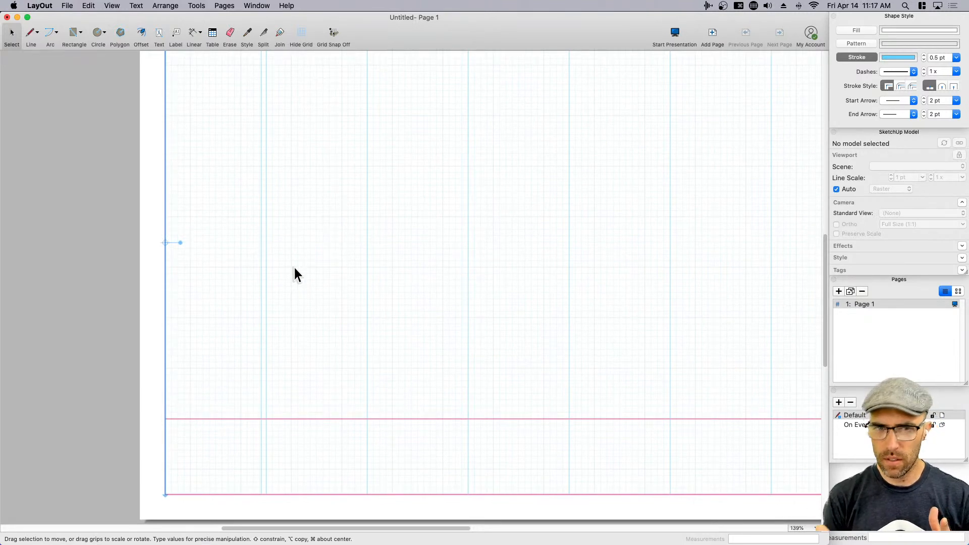
pyautogui.scroll(-1, 291, 260)
pyautogui.moveTo(292, 260); pyautogui.dragTo(303, 292, button='middle')
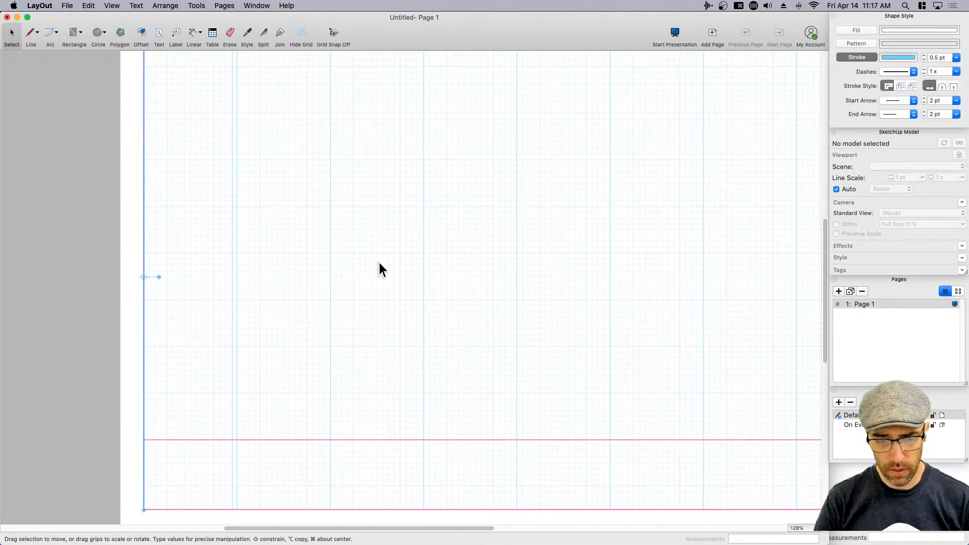
pyautogui.scroll(-1, 372, 297)
pyautogui.moveTo(371, 297); pyautogui.dragTo(372, 303, button='middle')
pyautogui.scroll(1, 364, 220)
pyautogui.scroll(3, 365, 227)
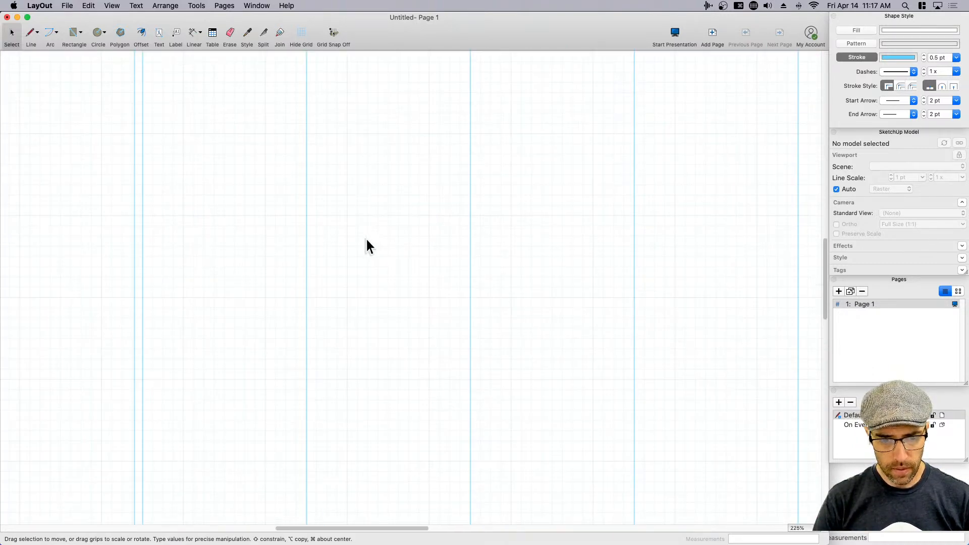
pyautogui.scroll(1, 362, 238)
# - Turn on grid snapping for drawing
pyautogui.press('r')
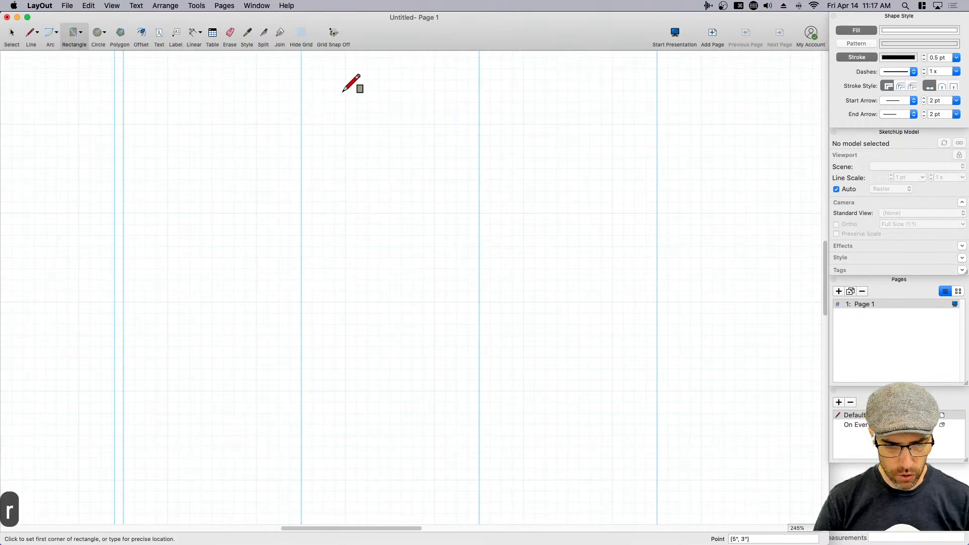
pyautogui.click(333, 33)
pyautogui.scroll(1, 344, 222)
pyautogui.scroll(4, 354, 216)
pyautogui.scroll(1, 359, 213)
pyautogui.press('space')
# - Set both the major and minor grid line colours to Sky in the document's grid setup
pyautogui.press('super+shift+d')
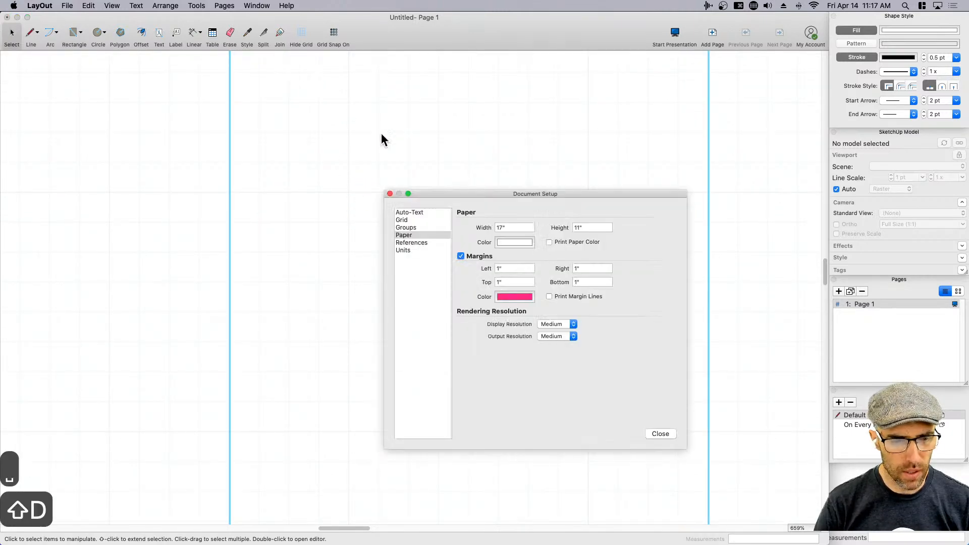
pyautogui.click(409, 220)
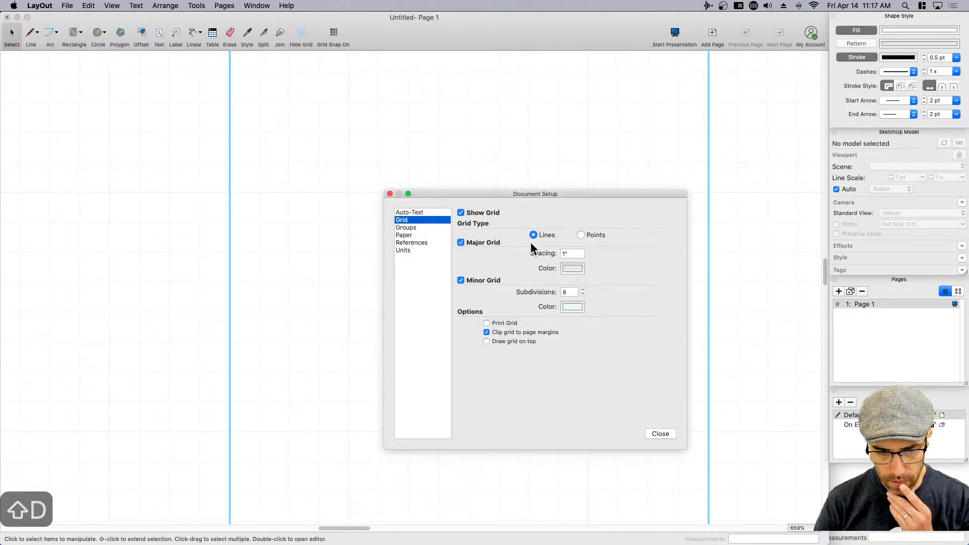
pyautogui.click(571, 268)
pyautogui.click(788, 416)
pyautogui.click(571, 306)
pyautogui.click(785, 423)
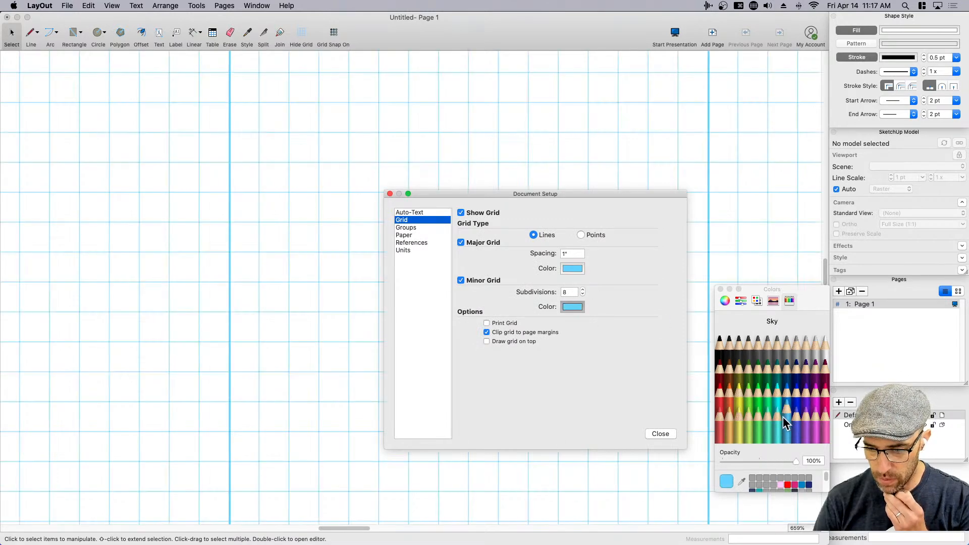
pyautogui.click(671, 433)
pyautogui.click(721, 289)
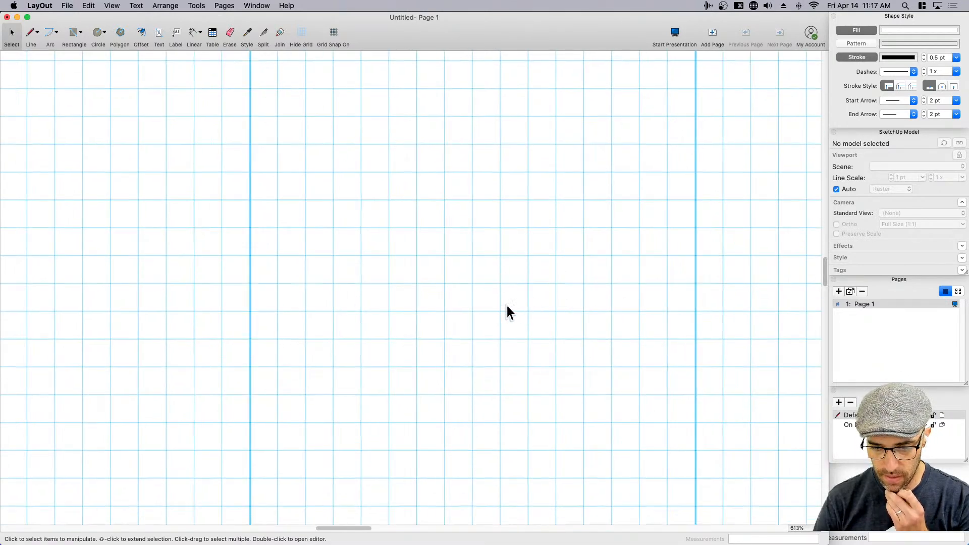
# - Try drawing a rectangle near the middle of the page with its corners snapped to the grid
pyautogui.scroll(-1, 485, 318)
pyautogui.press('r')
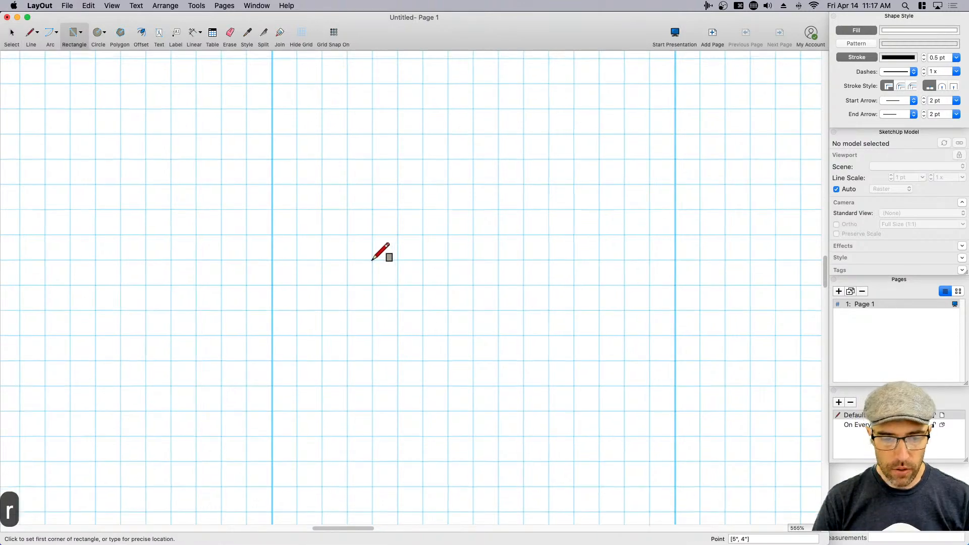
pyautogui.scroll(-10, 455, 344)
pyautogui.click(469, 270)
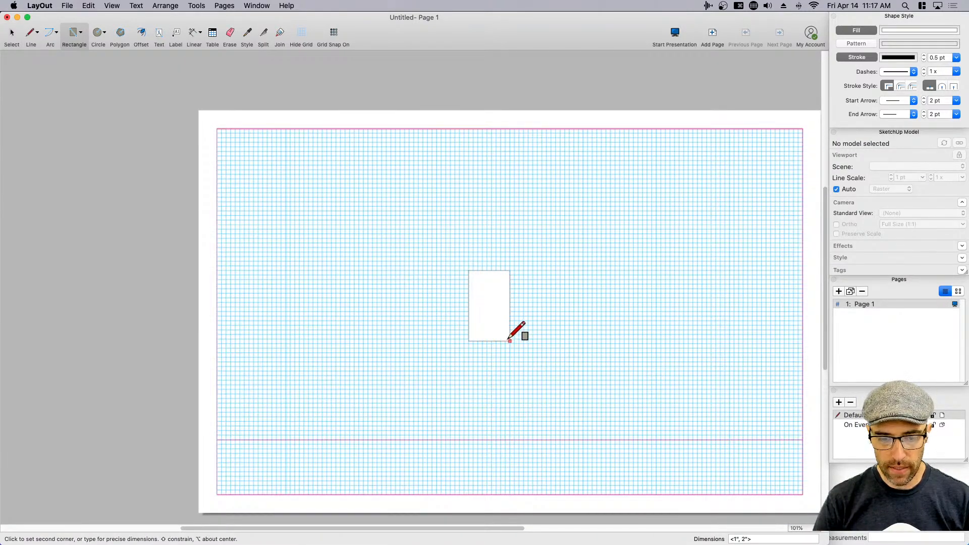
pyautogui.scroll(1, 510, 333)
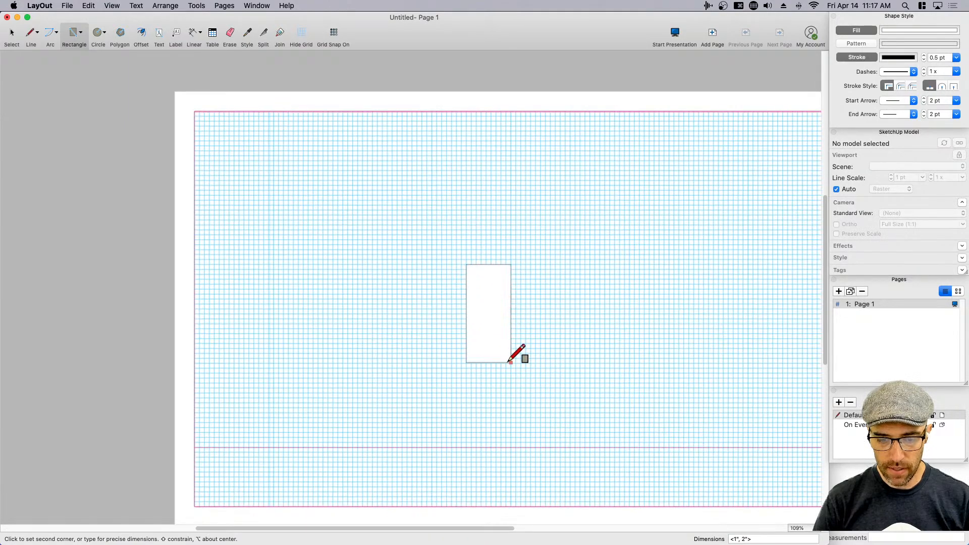
pyautogui.press('space')
# - Hide the document grid and turn off grid snapping
pyautogui.scroll(-3, 483, 333)
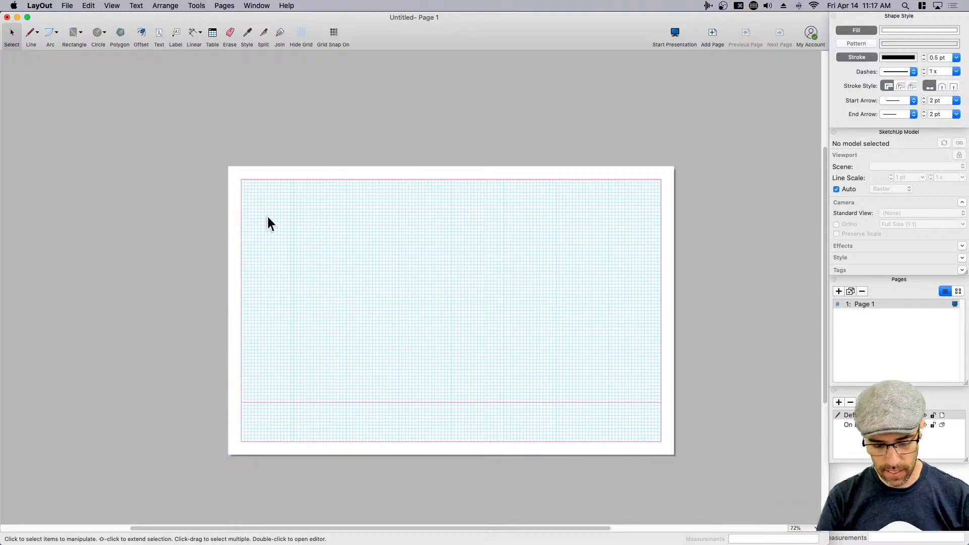
pyautogui.press('m')
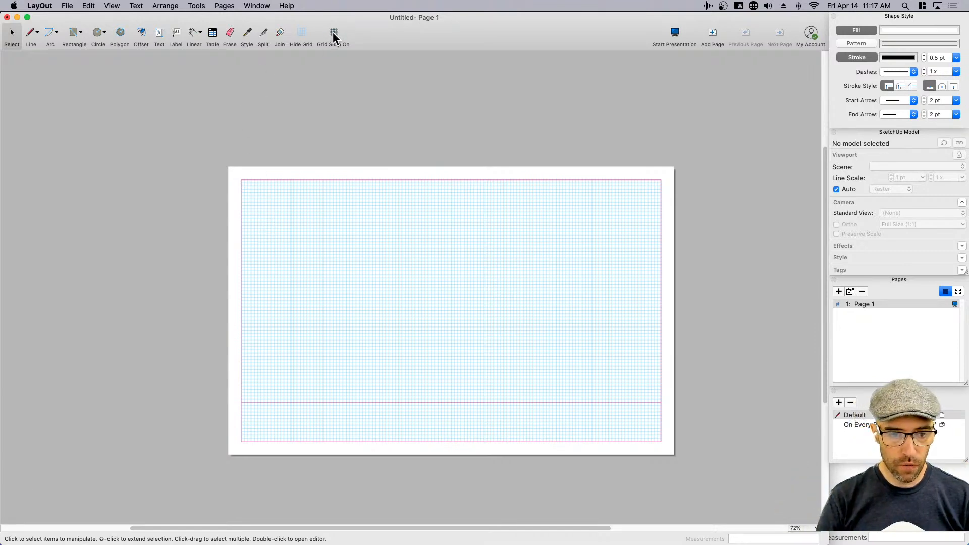
pyautogui.click(302, 35)
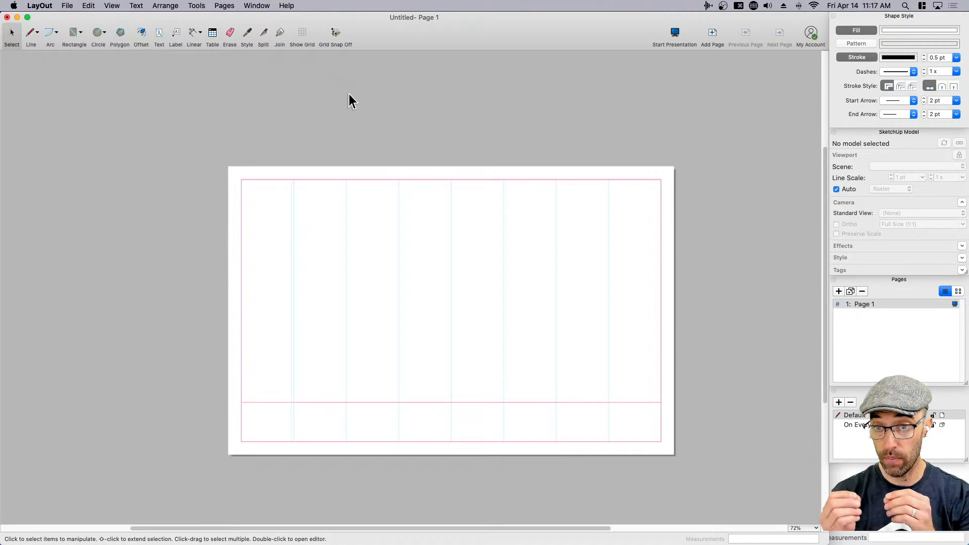
# - Copy the original first guide line inside the left margin 0.1" to its right
pyautogui.scroll(5, 293, 384)
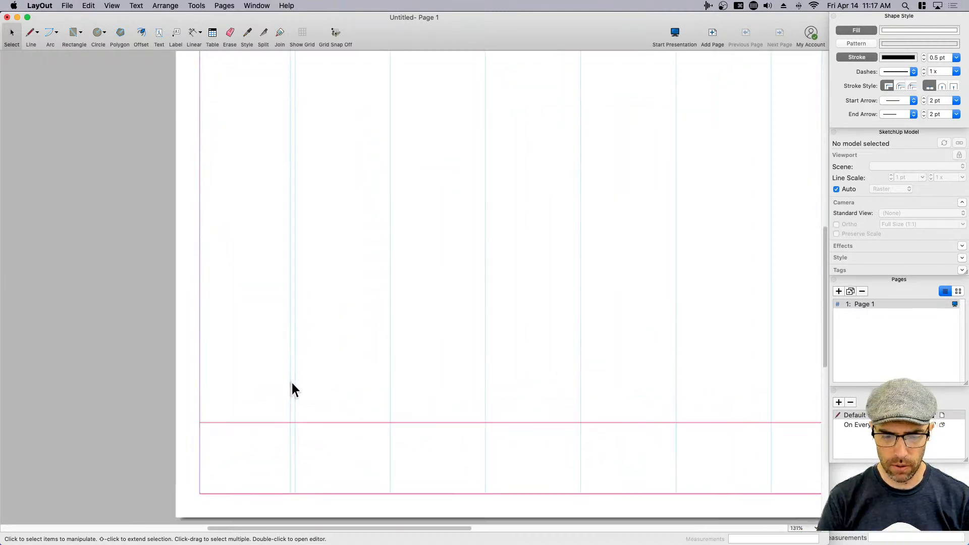
pyautogui.click(296, 387)
pyautogui.scroll(1, 296, 387)
pyautogui.press('m')
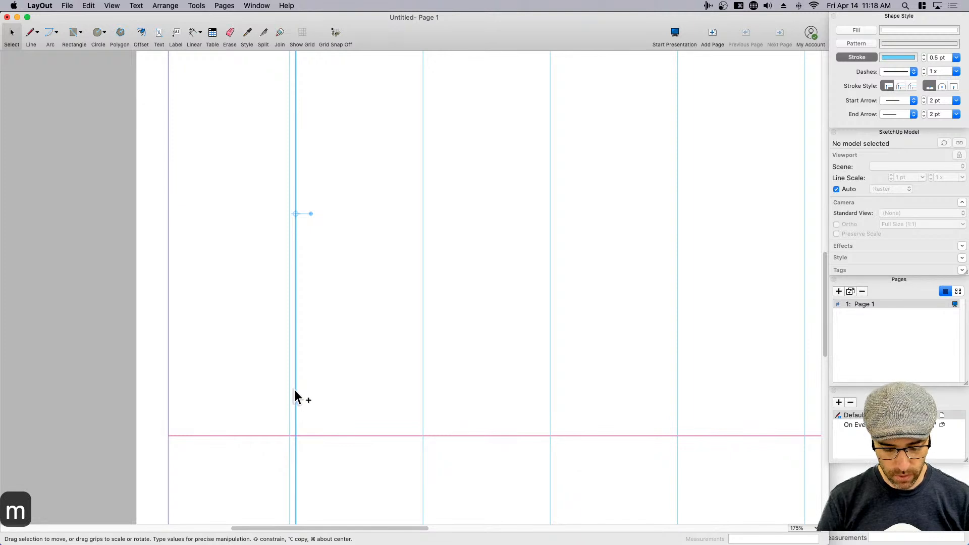
pyautogui.moveTo(302, 390); pyautogui.dragTo(307, 389)
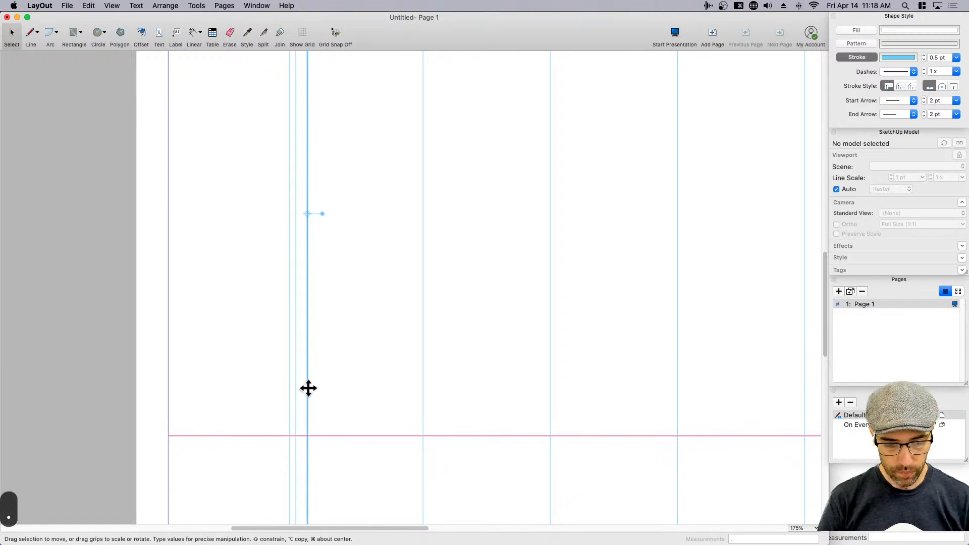
pyautogui.write('.1')
pyautogui.press('Return')
pyautogui.click(319, 354)
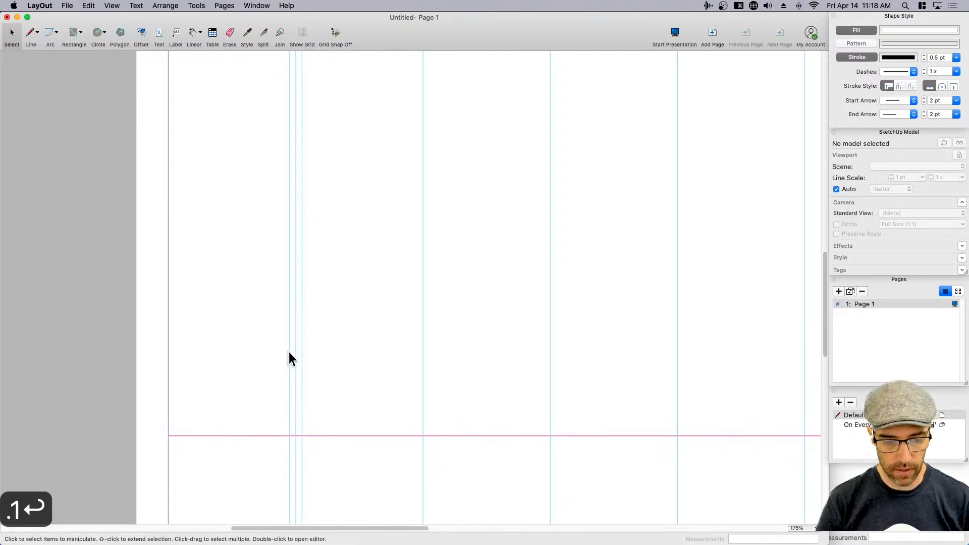
# - Select the two offset lines flanking the first guide line and copy them 2" to the right
pyautogui.click(289, 353)
pyautogui.scroll(-5, 313, 307)
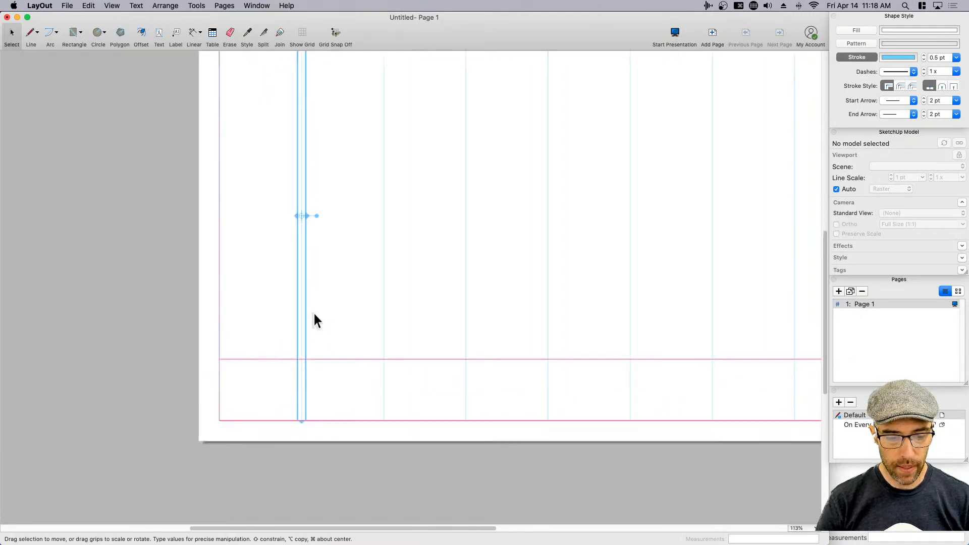
pyautogui.scroll(1, 281, 348)
pyautogui.press('m')
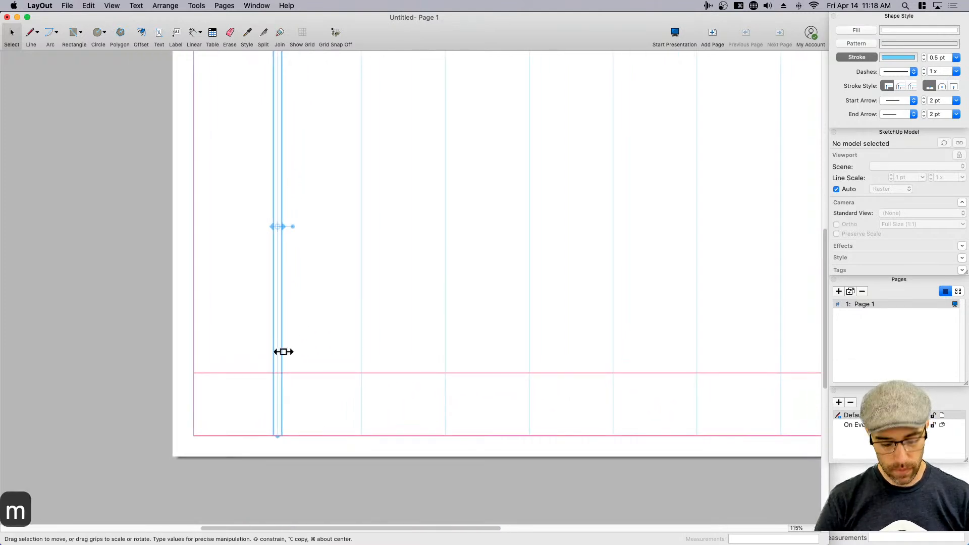
pyautogui.scroll(1, 286, 349)
pyautogui.scroll(1, 281, 355)
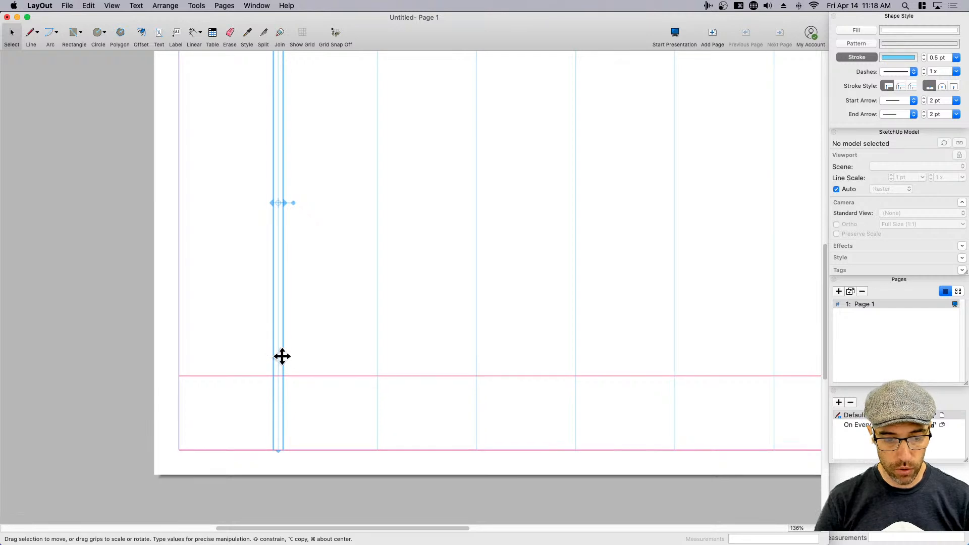
pyautogui.scroll(2, 281, 357)
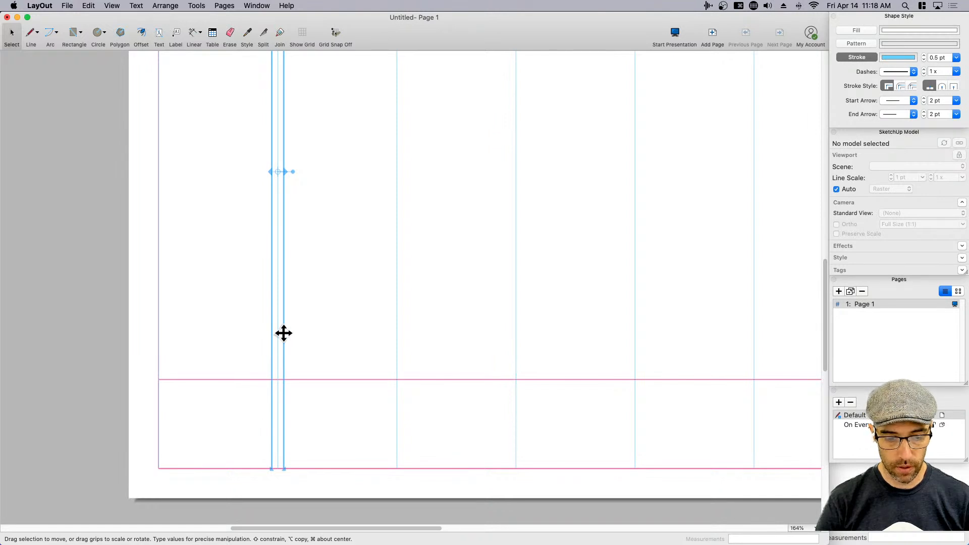
pyautogui.keyDown('alt'); pyautogui.moveTo(284, 333); pyautogui.dragTo(373, 334); pyautogui.keyUp('alt')
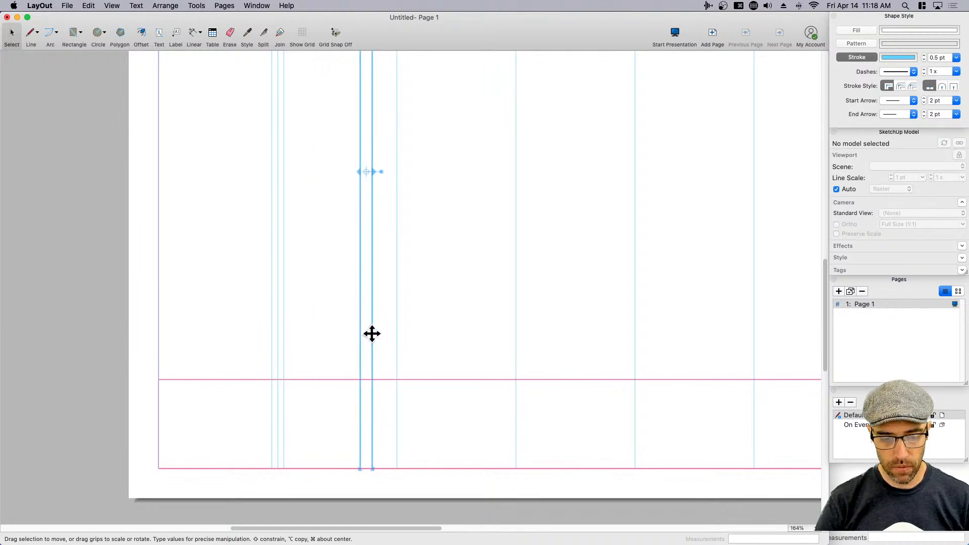
pyautogui.write('2')
pyautogui.press('Return')
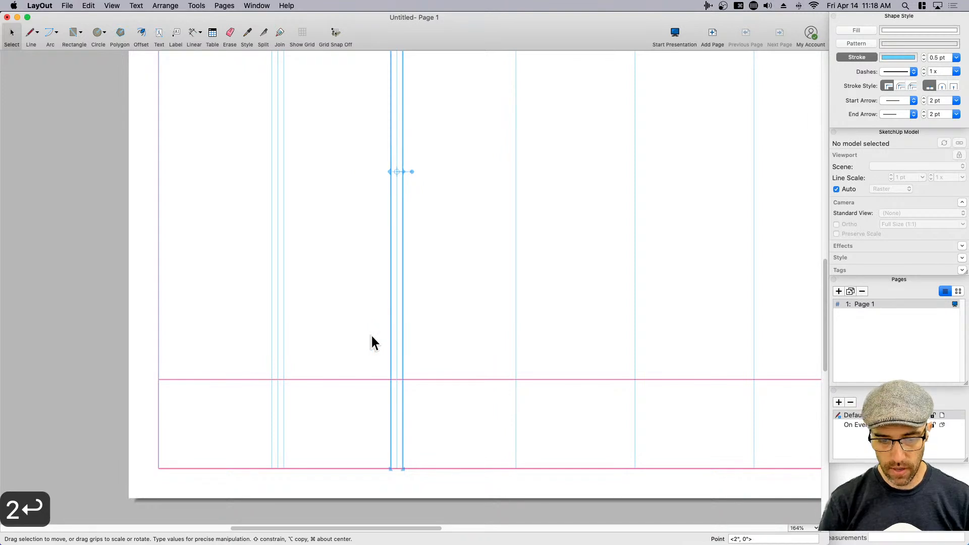
# - Array the copied pair of offset lines across the page as eight copies
pyautogui.write('x')
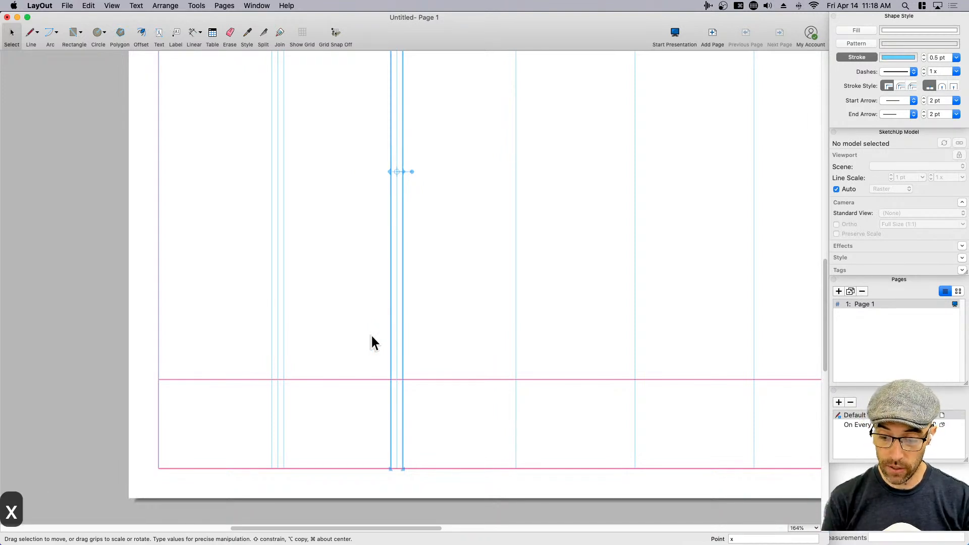
pyautogui.write('8')
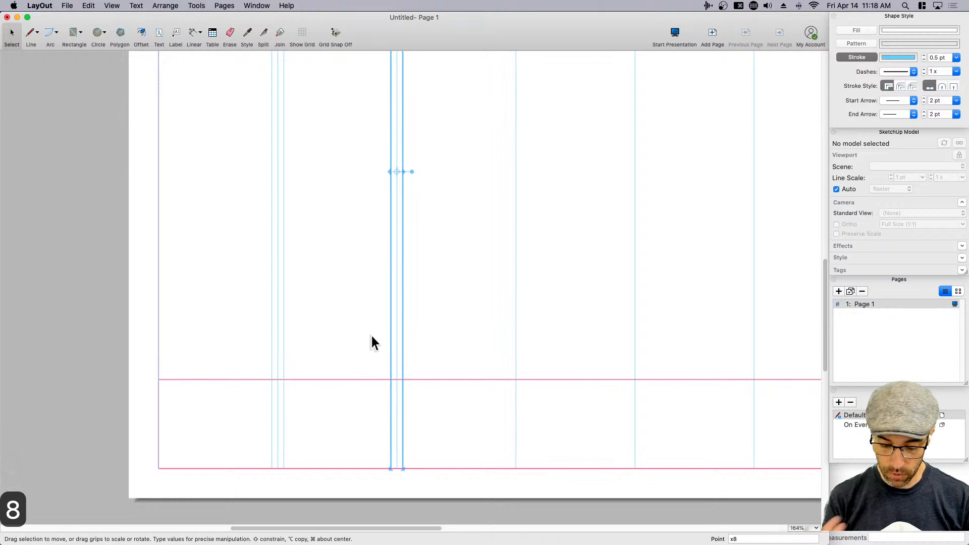
pyautogui.press('Return')
pyautogui.scroll(-3, 302, 332)
pyautogui.moveTo(581, 350); pyautogui.dragTo(420, 347, button='middle')
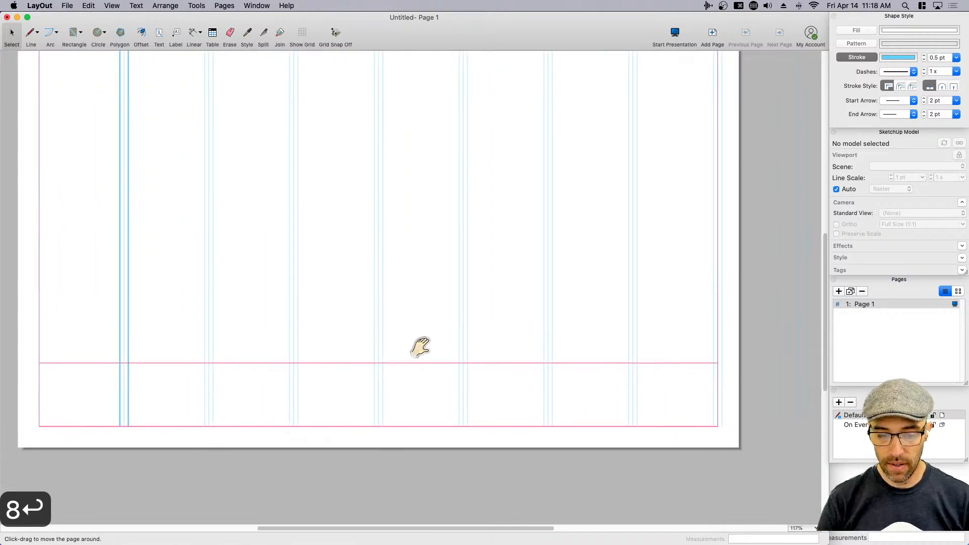
# - Delete the three vertical guide lines on and beside the page's right margin
pyautogui.press('space')
pyautogui.click(716, 380)
pyautogui.click(714, 389)
pyautogui.press('BackSpace')
pyautogui.click(720, 393)
pyautogui.press('BackSpace')
pyautogui.click(717, 392)
pyautogui.press('BackSpace')
pyautogui.scroll(-3, 707, 393)
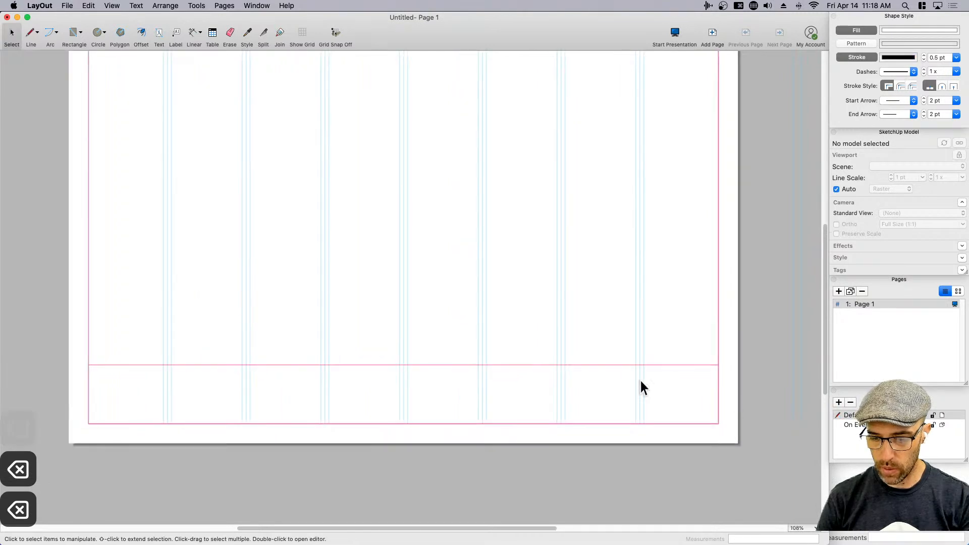
pyautogui.scroll(1, 537, 351)
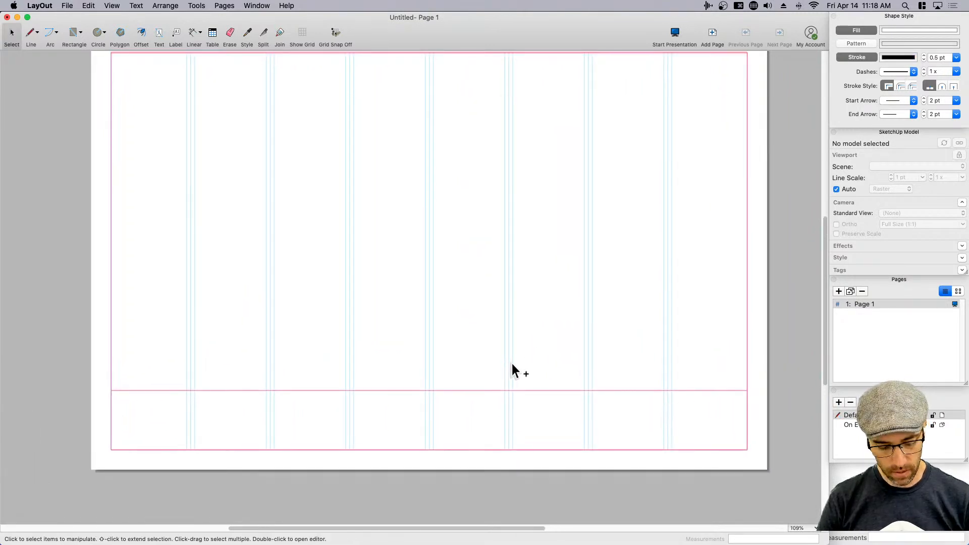
pyautogui.scroll(1, 513, 365)
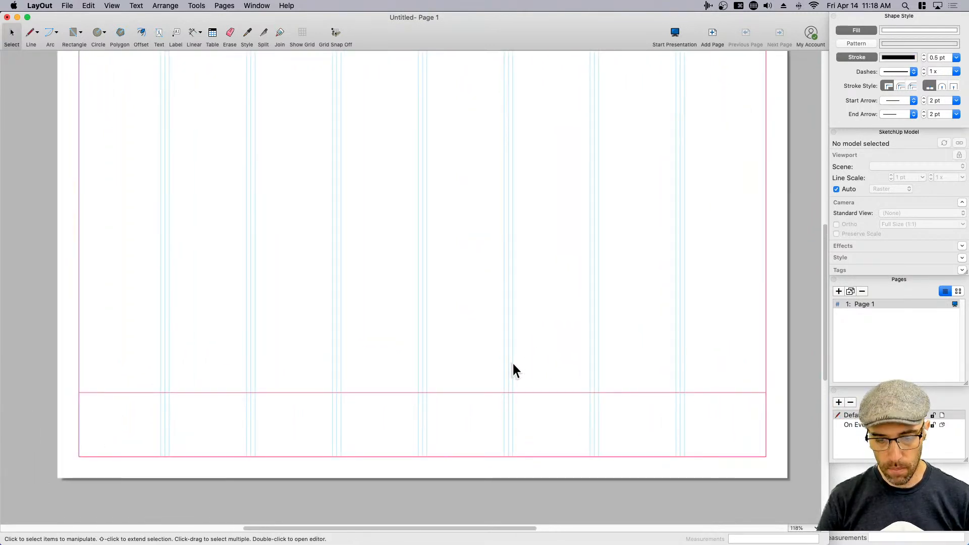
# - Shorten all the vertical guide lines together so their lower ends stop at the title block's upper line
pyautogui.scroll(1, 514, 367)
pyautogui.click(514, 365)
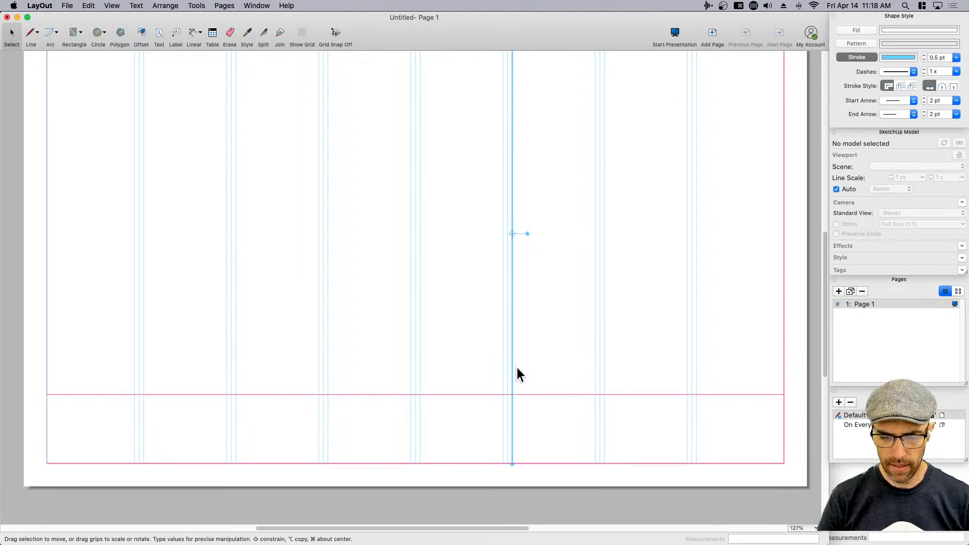
pyautogui.scroll(-2, 675, 368)
pyautogui.click(728, 353)
pyautogui.scroll(-1, 728, 353)
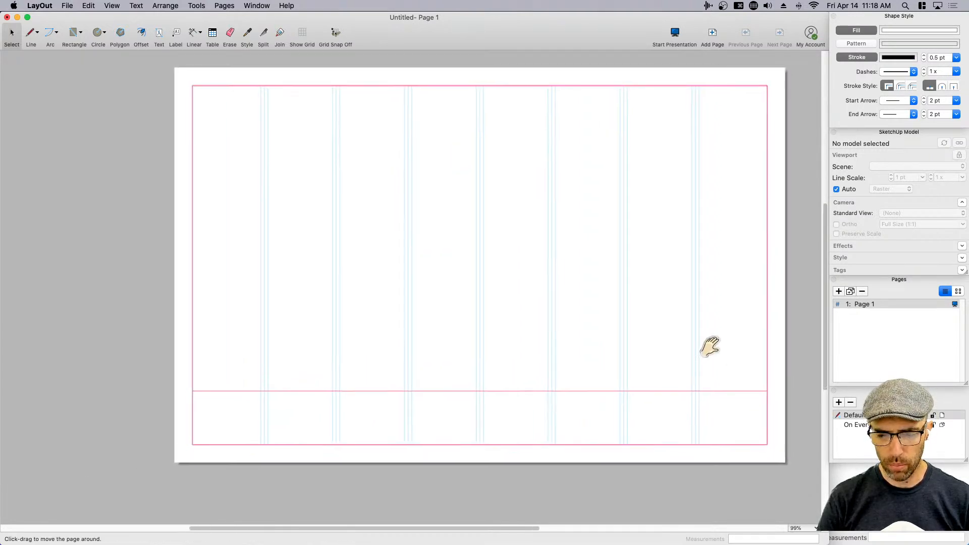
pyautogui.moveTo(715, 411); pyautogui.dragTo(268, 385)
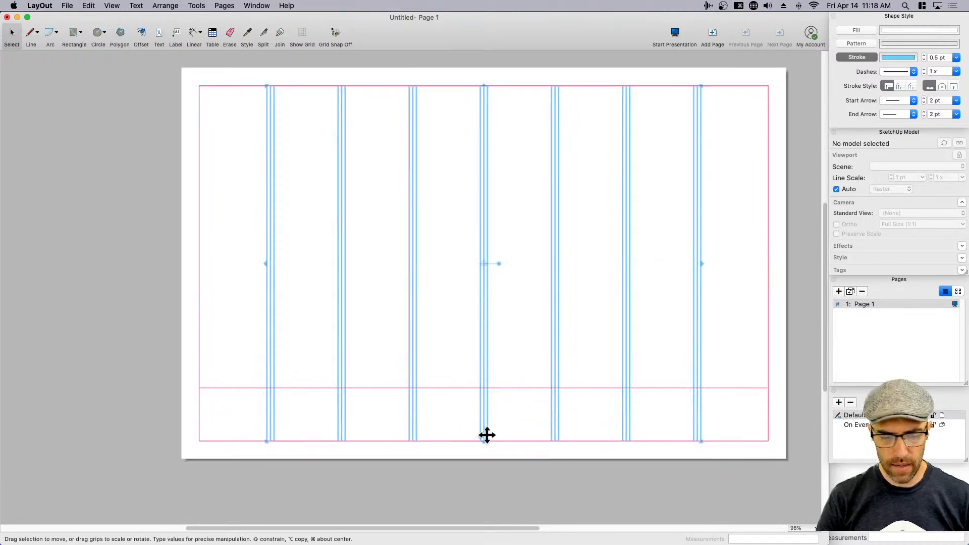
pyautogui.moveTo(485, 442); pyautogui.dragTo(484, 388)
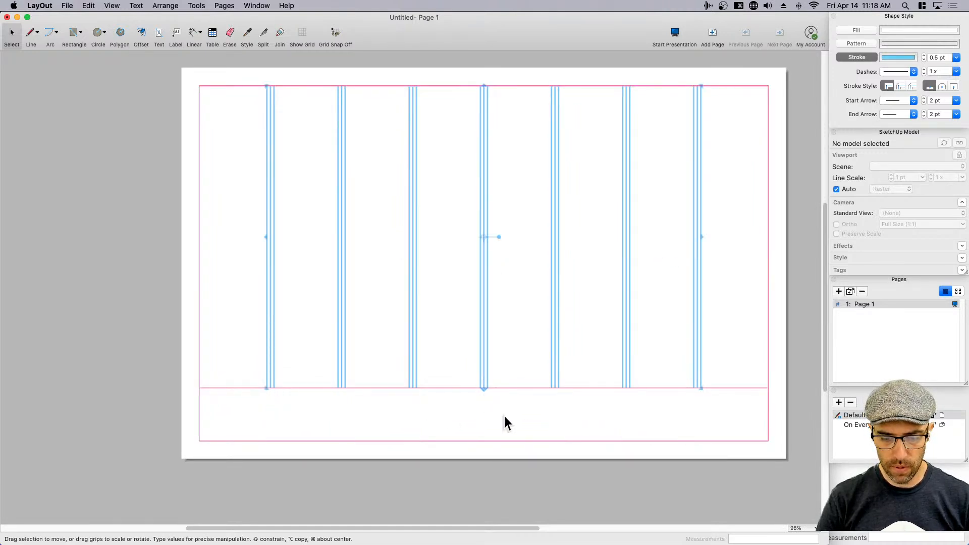
pyautogui.click(505, 416)
pyautogui.scroll(-1, 553, 398)
pyautogui.moveTo(554, 398); pyautogui.dragTo(547, 418, button='middle')
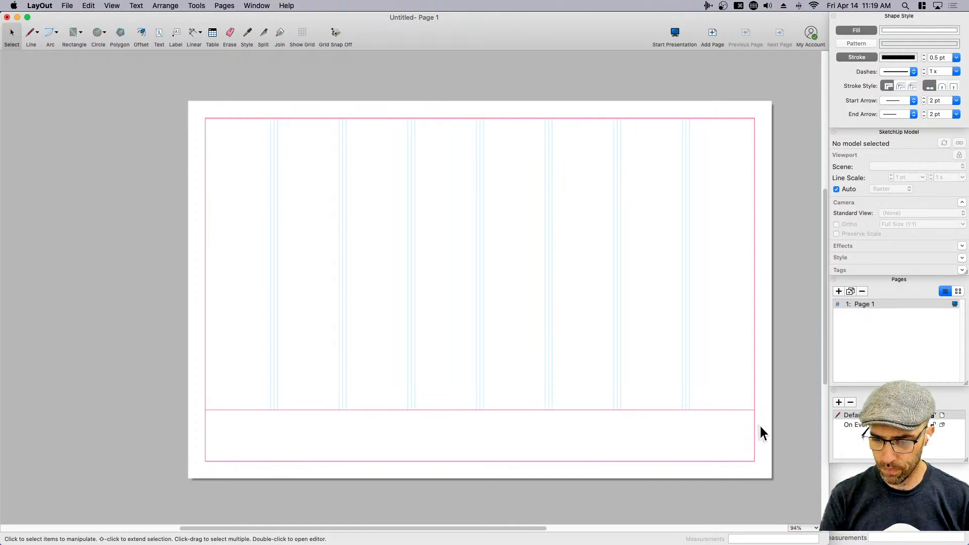
# - Select all the margin, title block and column guide lines and group them
pyautogui.moveTo(741, 444); pyautogui.dragTo(171, 87)
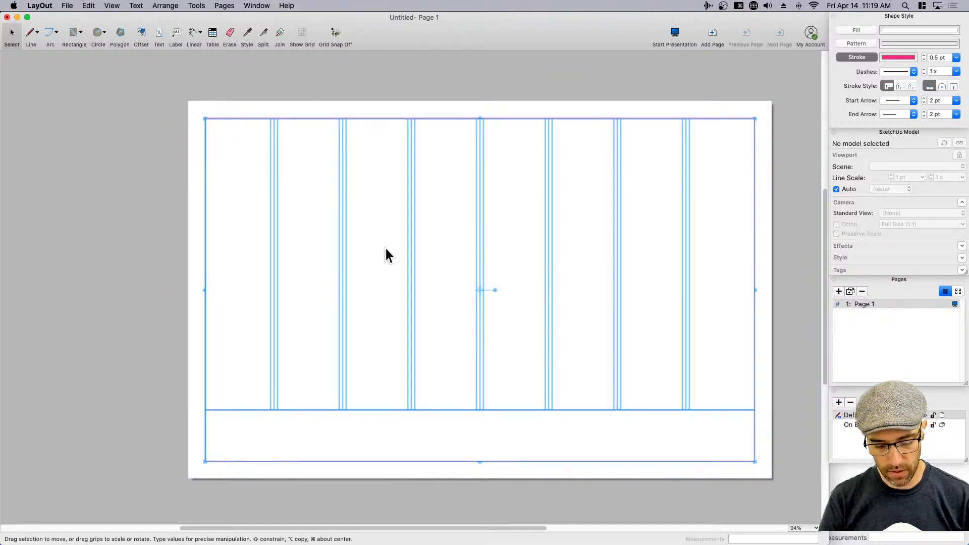
pyautogui.press('super+g')
pyautogui.moveTo(416, 333); pyautogui.dragTo(469, 333)
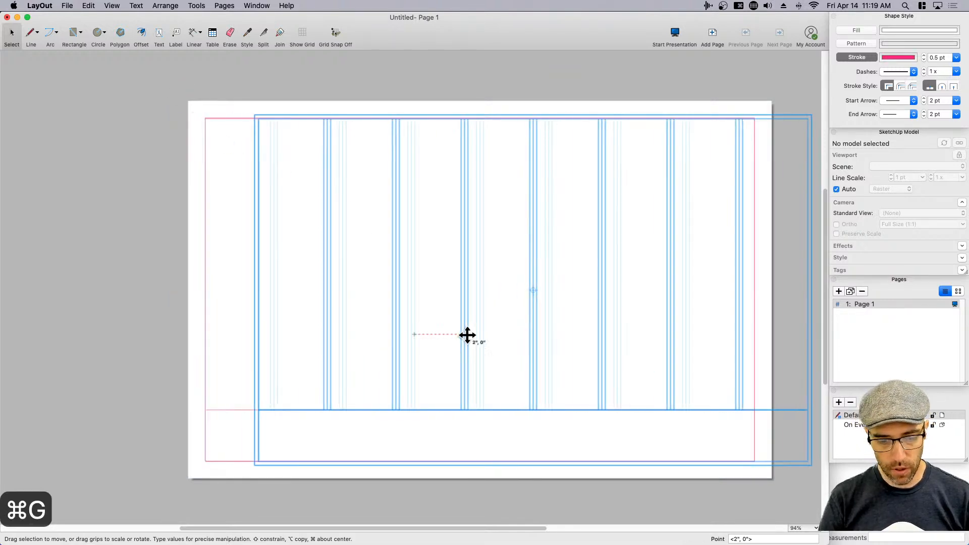
pyautogui.press('super+shift+d')
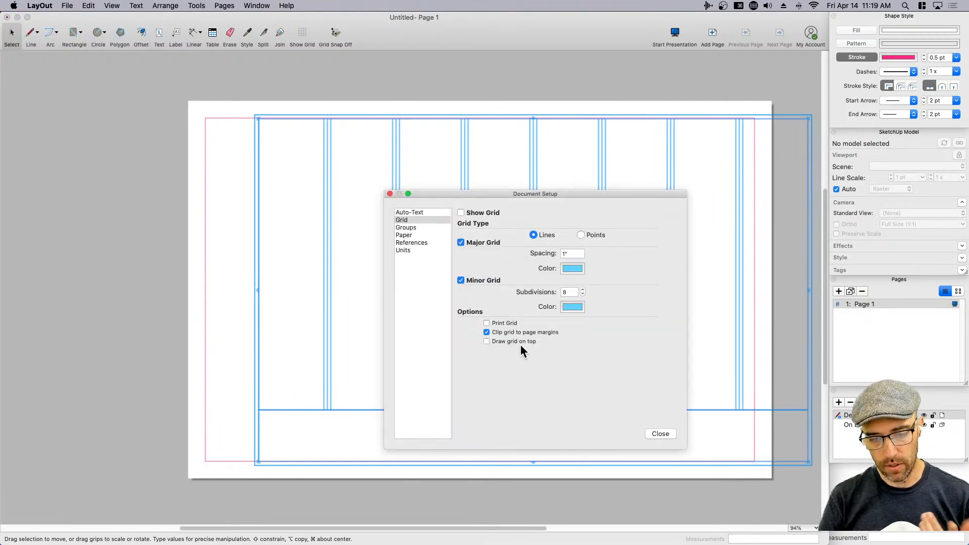
pyautogui.click(661, 434)
pyautogui.press('super+z')
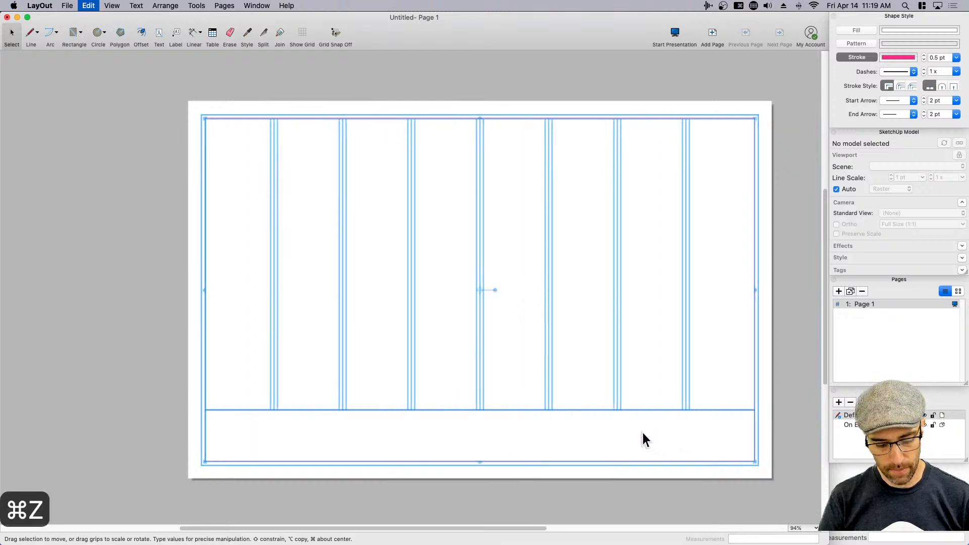
# - Turn off the page margins in the document's paper setup
pyautogui.press('super+shift+d')
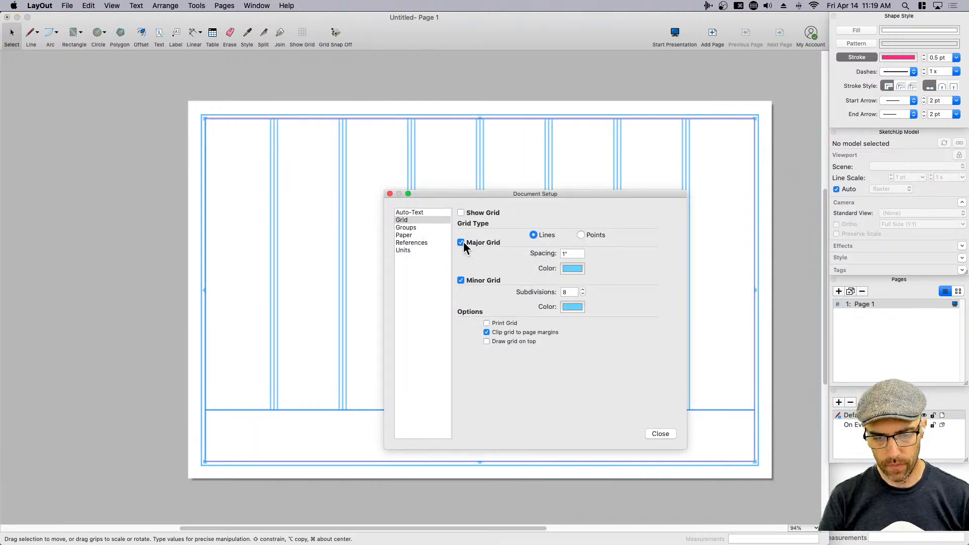
pyautogui.click(404, 235)
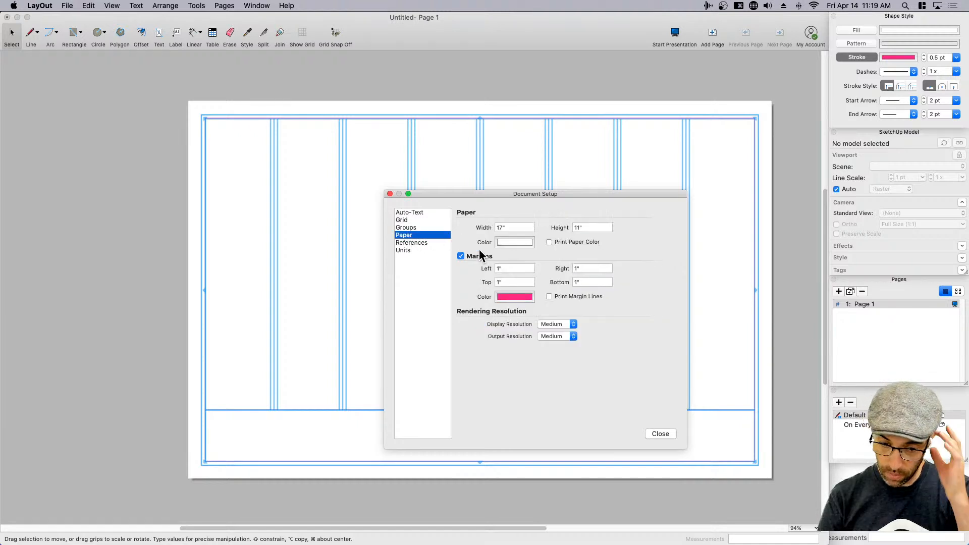
pyautogui.click(661, 434)
pyautogui.scroll(-2, 634, 371)
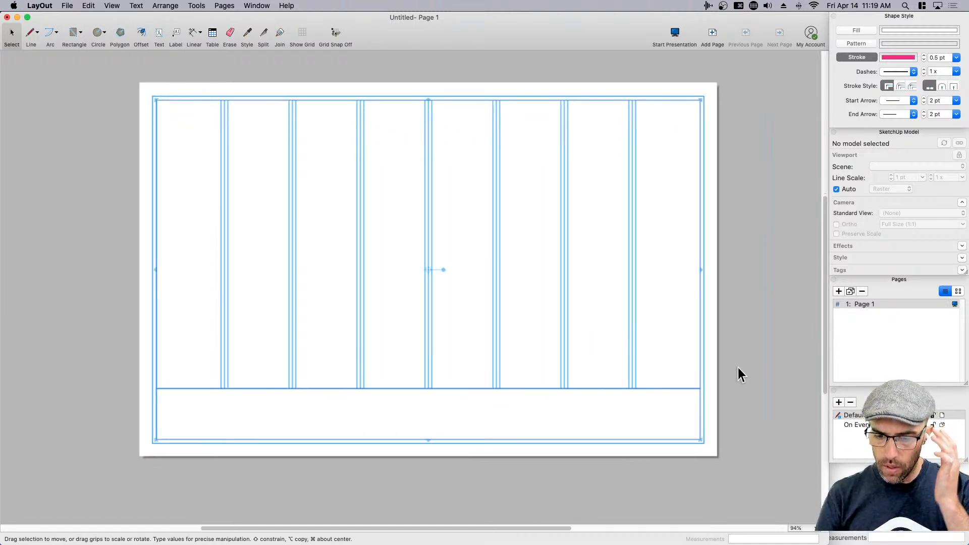
pyautogui.click(710, 360)
pyautogui.click(700, 362)
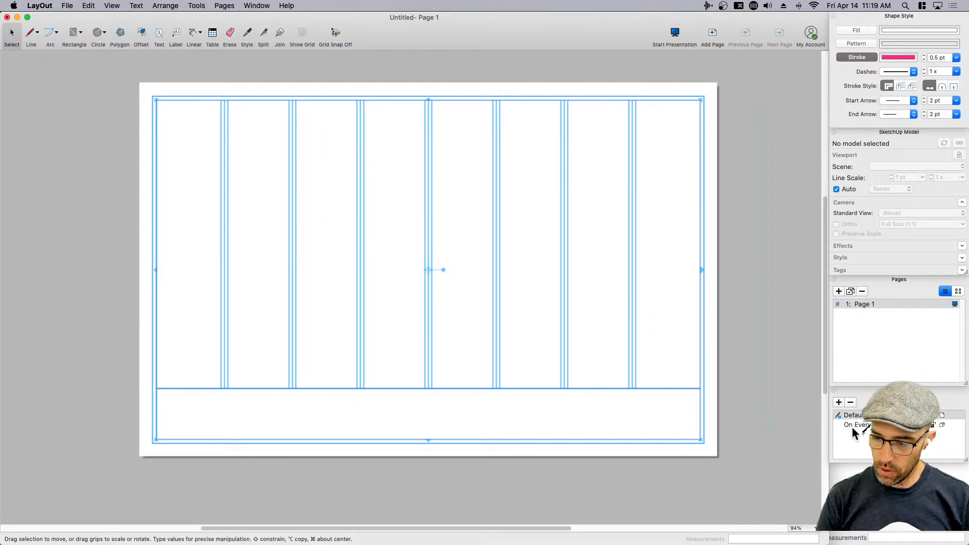
# - Rename the On Every Page layer as Guides
pyautogui.moveTo(899, 389); pyautogui.dragTo(580, 178)
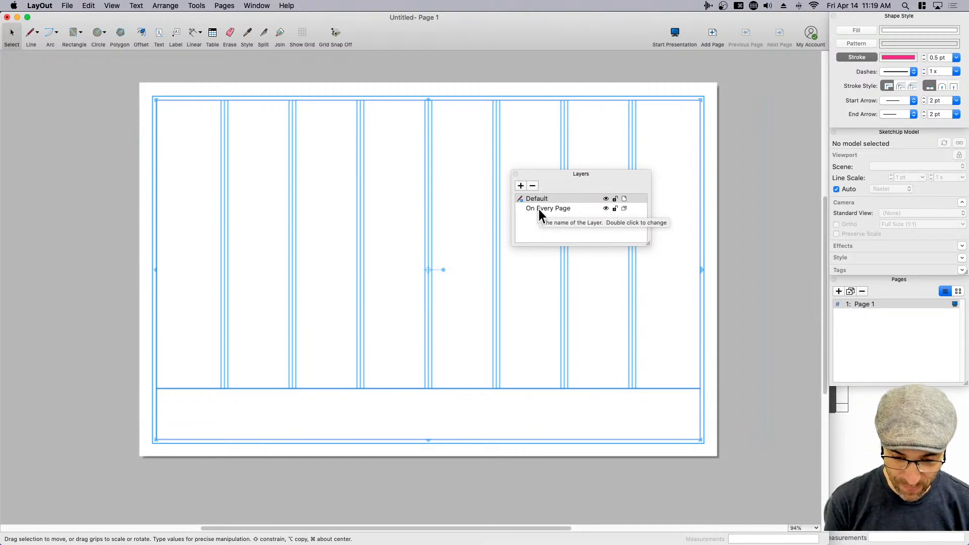
pyautogui.moveTo(582, 174); pyautogui.dragTo(573, 192)
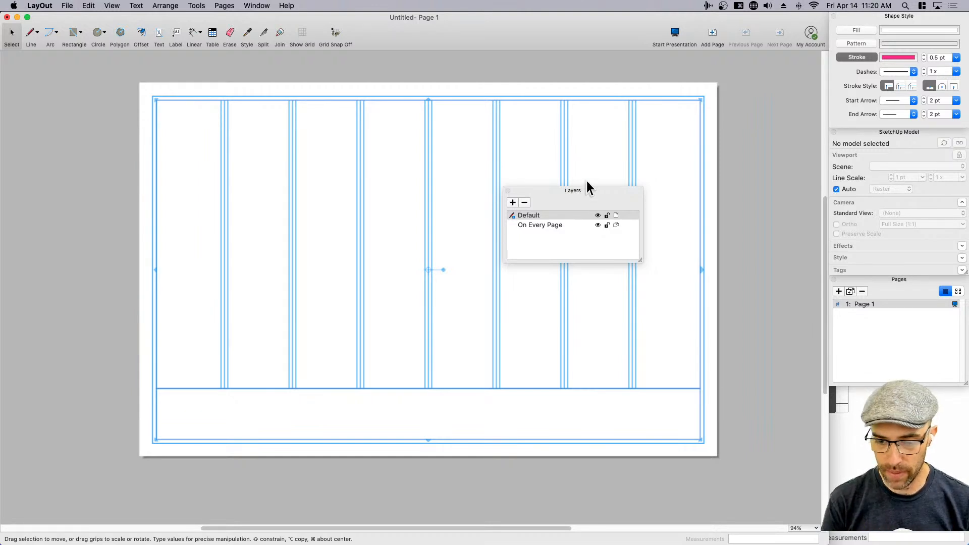
pyautogui.click(528, 225)
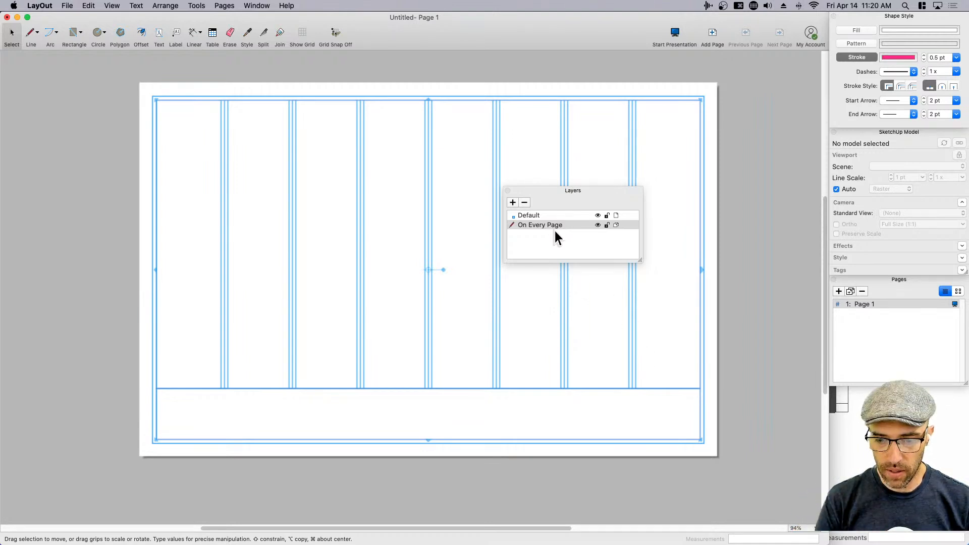
pyautogui.scroll(2, 543, 321)
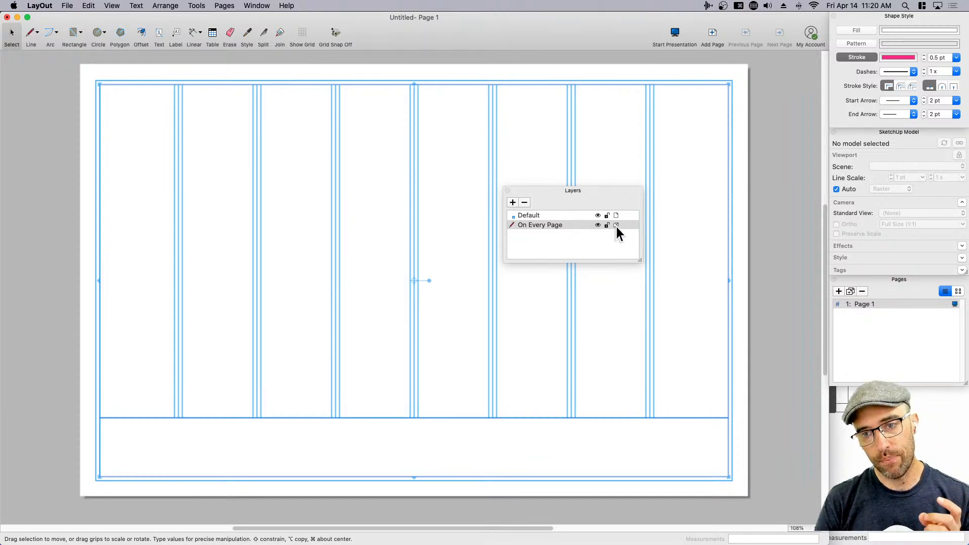
pyautogui.doubleClick(538, 226)
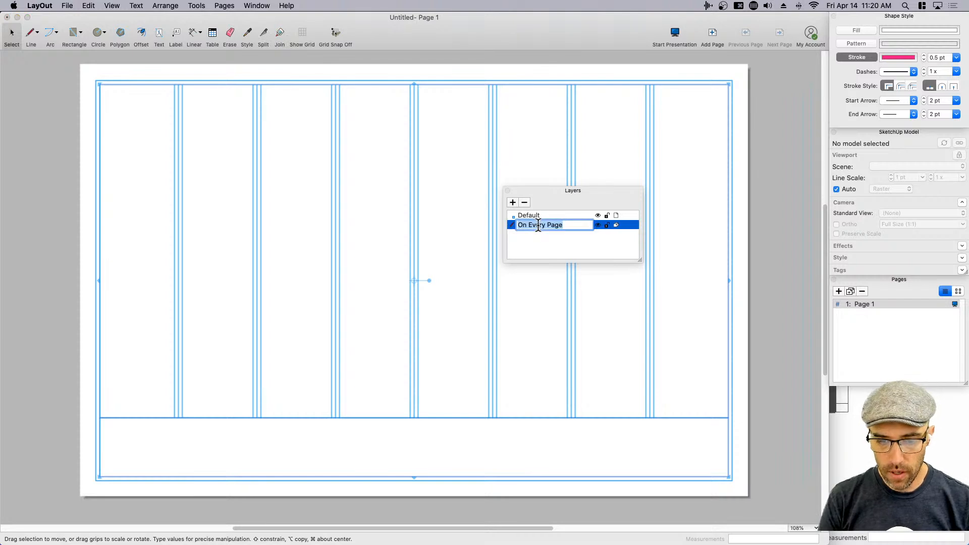
pyautogui.write('Guides')
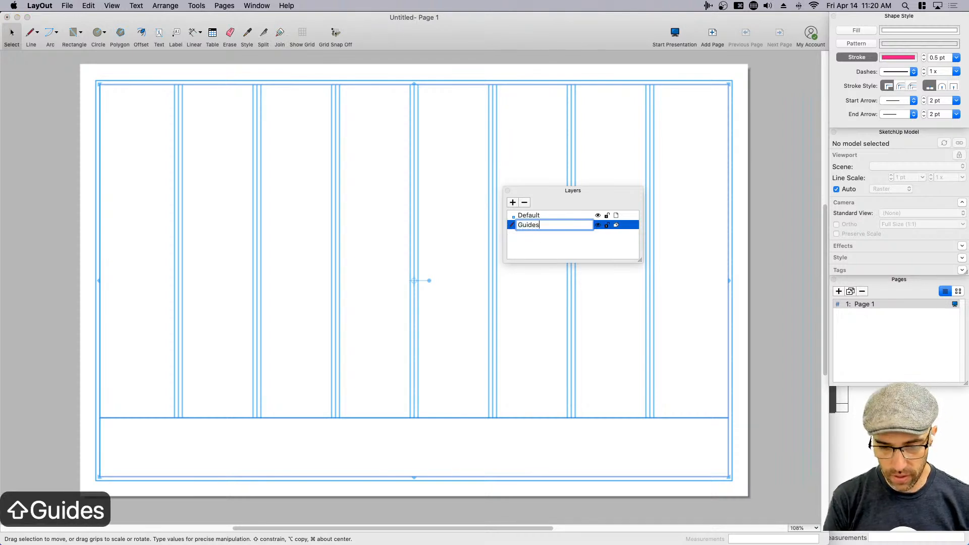
pyautogui.press('Return')
# - Move the grouped guide lines to the Guides layer
pyautogui.rightClick(650, 415)
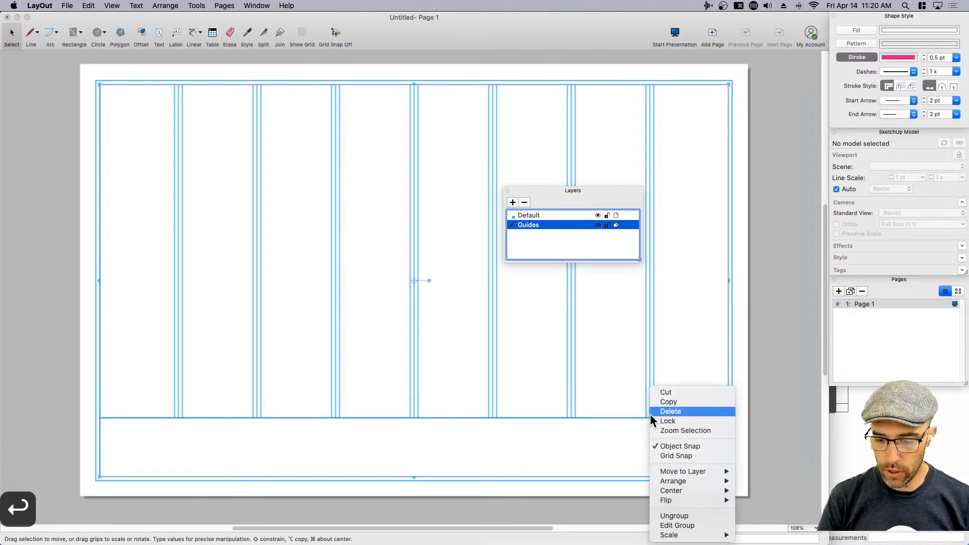
pyautogui.moveTo(690, 471)
pyautogui.click(758, 503)
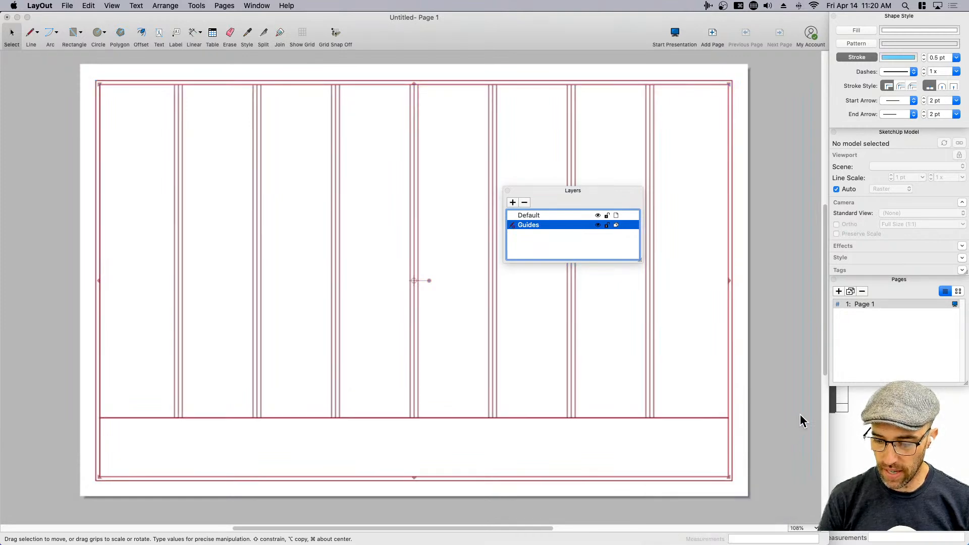
# - Toggle the Guides layer's visibility off and on to check which lines it holds
pyautogui.click(598, 226)
pyautogui.click(599, 225)
pyautogui.click(598, 225)
pyautogui.click(598, 225)
pyautogui.click(598, 225)
pyautogui.click(597, 225)
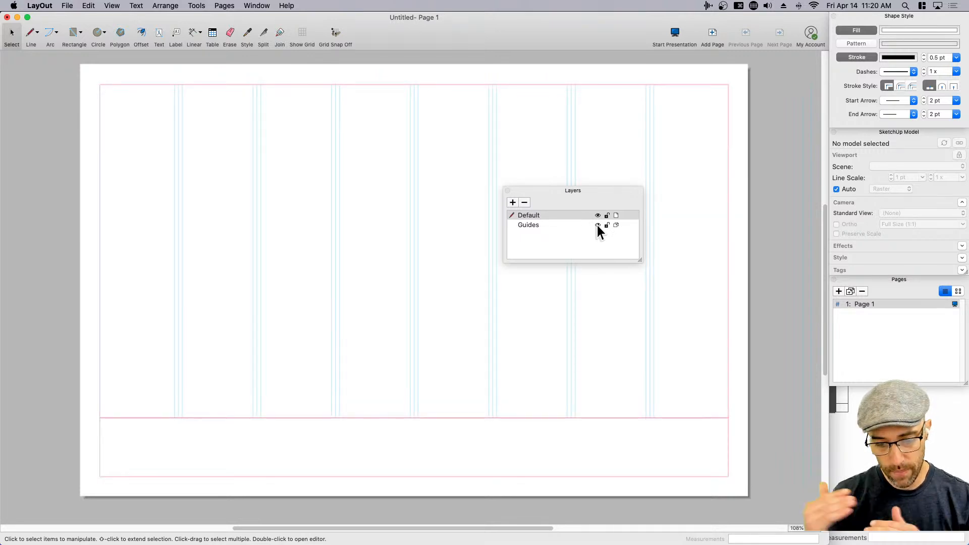
# - Delete the extra vertical guide line on the page's left margin from inside the group and redock the Layers palette
pyautogui.doubleClick(100, 373)
pyautogui.click(100, 371)
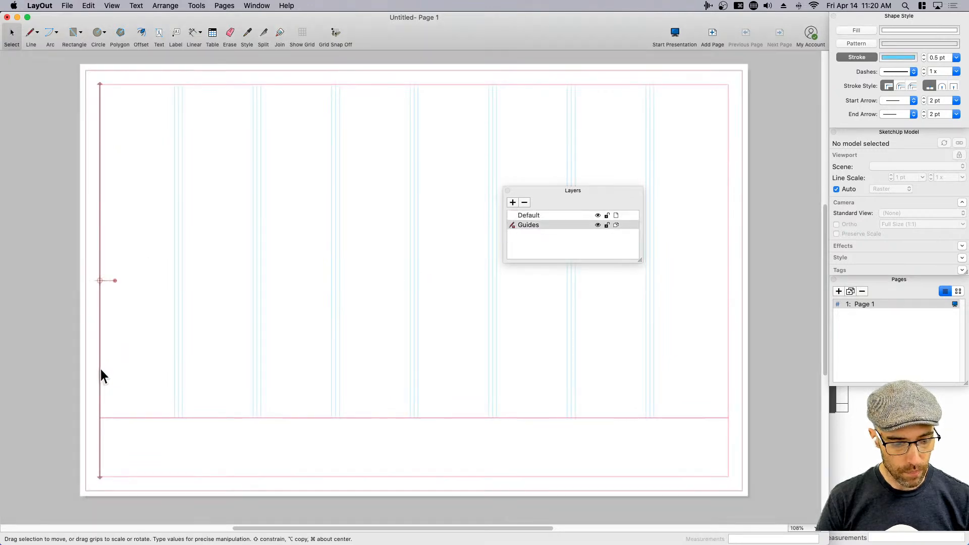
pyautogui.press('BackSpace')
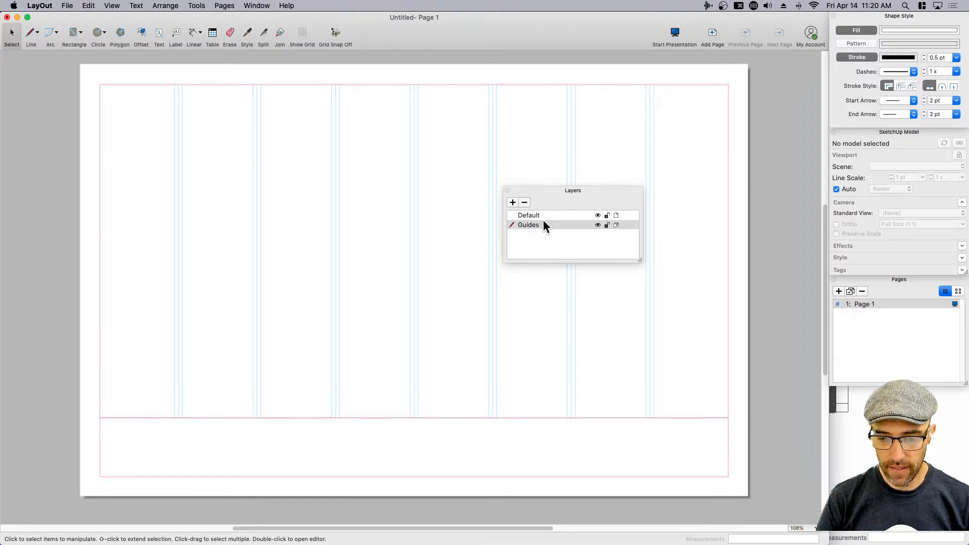
pyautogui.moveTo(563, 201); pyautogui.dragTo(853, 399)
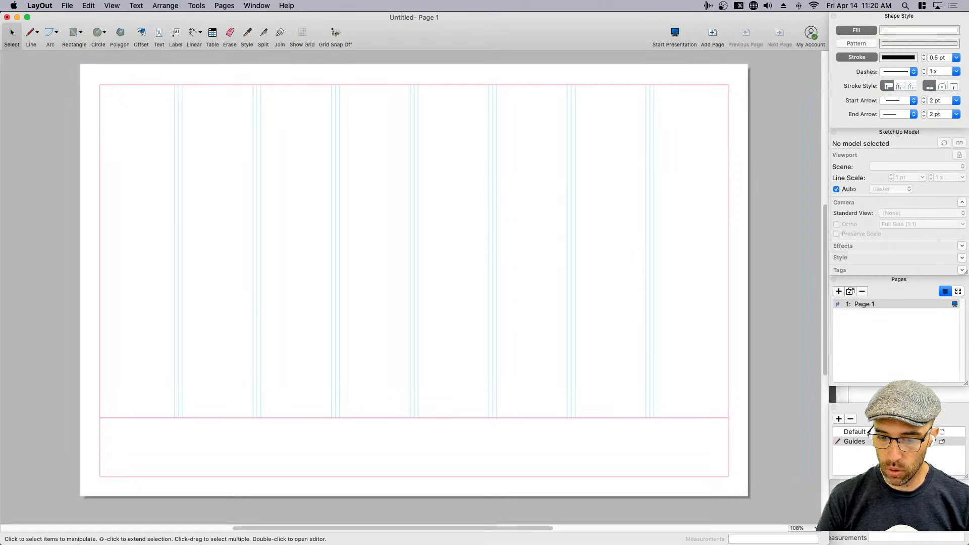
# - Add a test page to check whether the shared Guides layer carries over, and delete that page
pyautogui.click(850, 292)
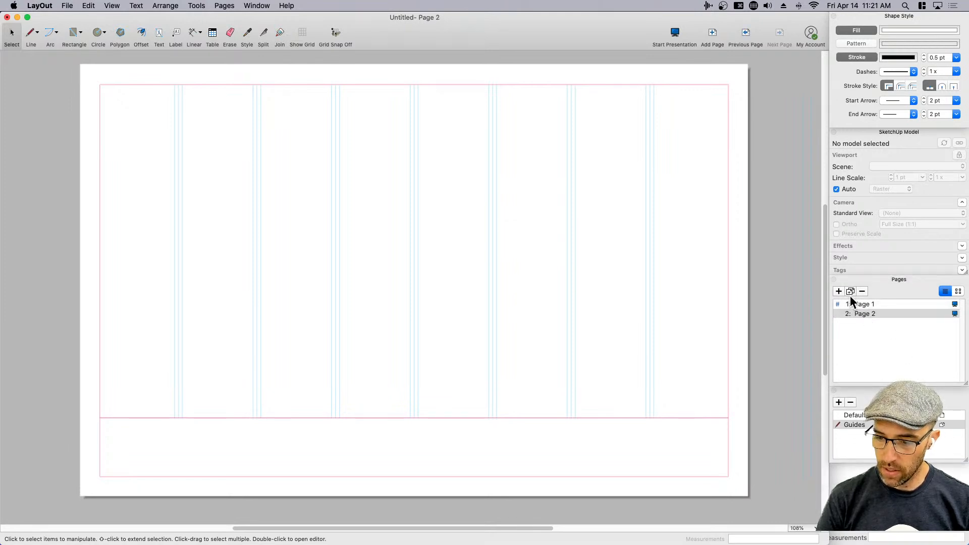
pyautogui.press('super+z')
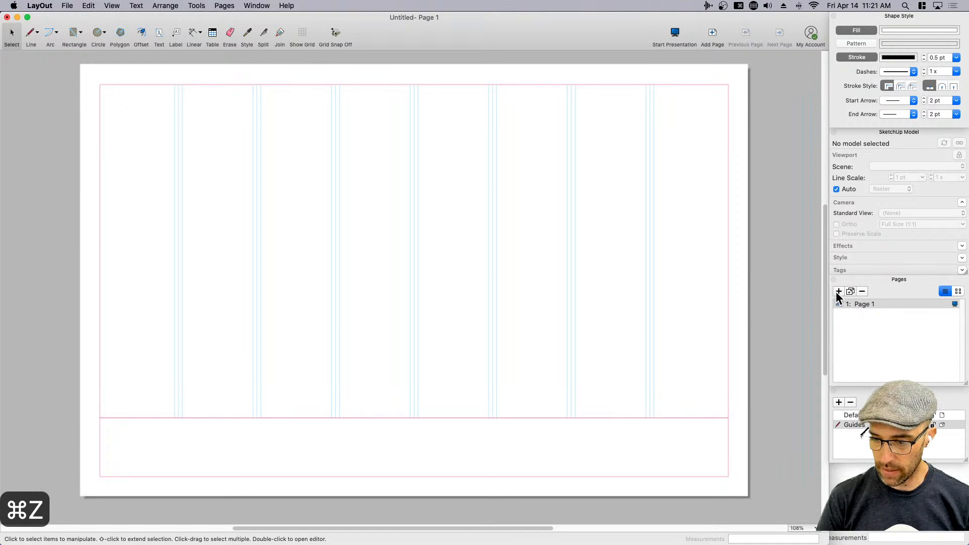
pyautogui.click(839, 292)
pyautogui.click(866, 342)
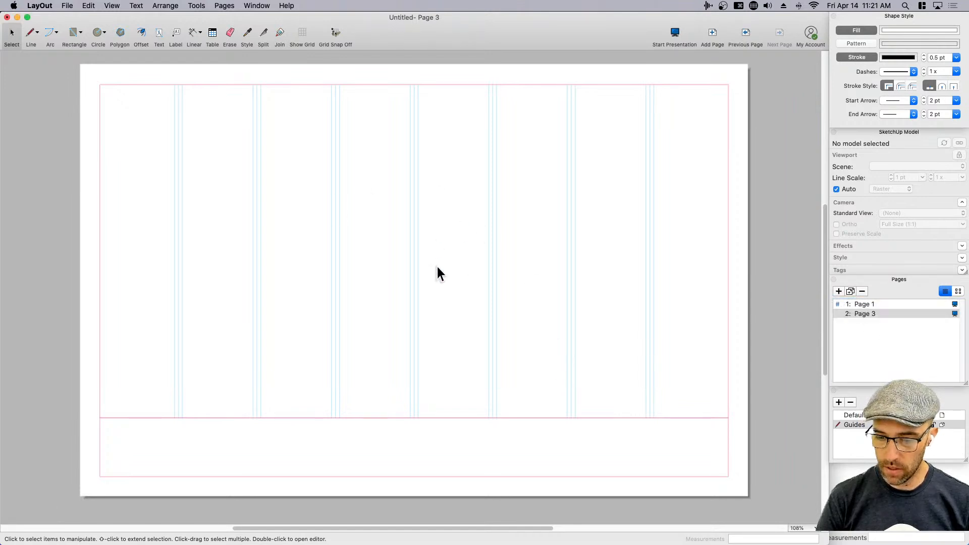
pyautogui.click(943, 425)
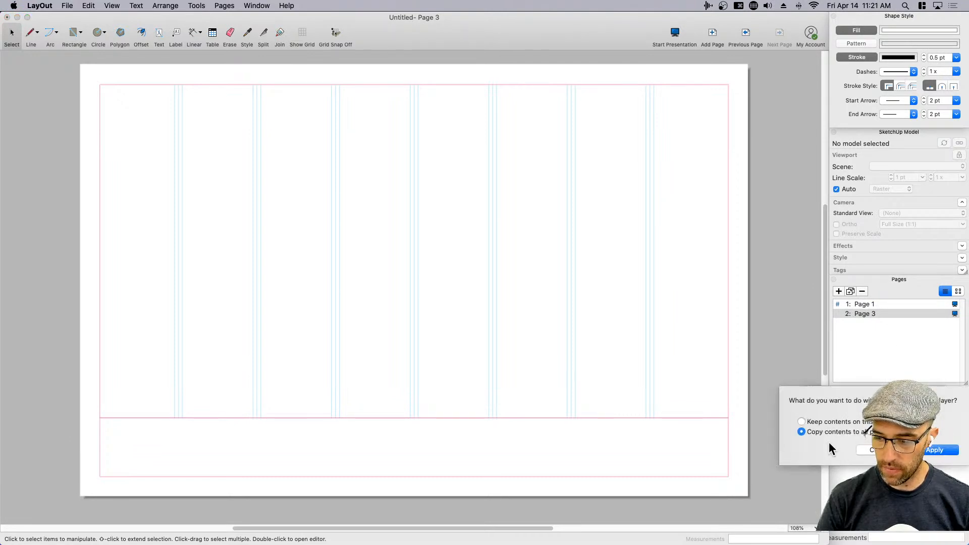
pyautogui.click(884, 450)
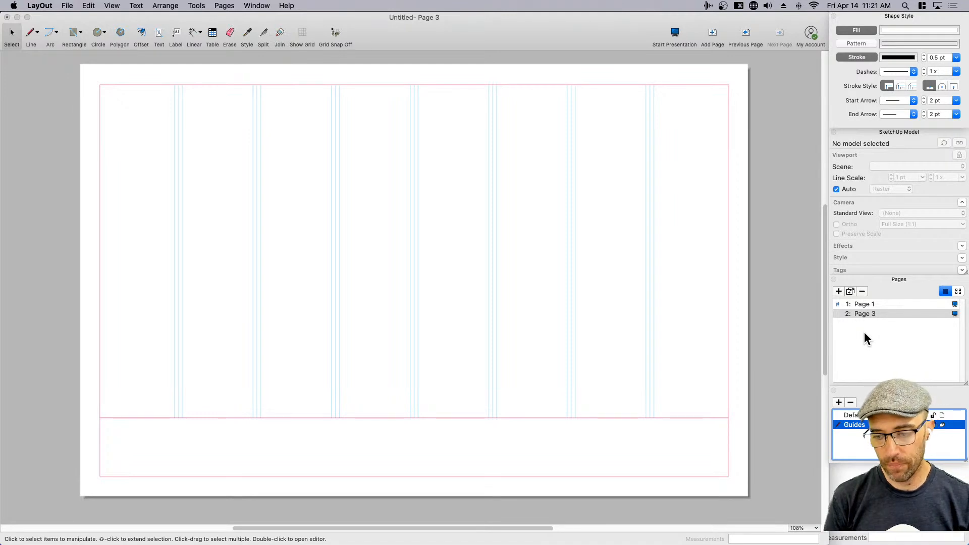
pyautogui.click(862, 292)
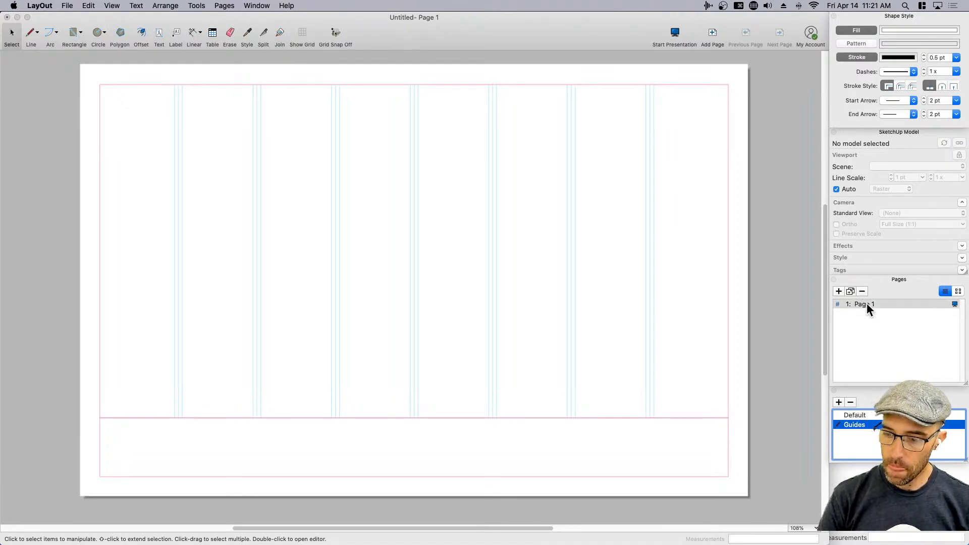
# - Rename the document's only page as Blank
pyautogui.doubleClick(868, 304)
pyautogui.write('Blank')
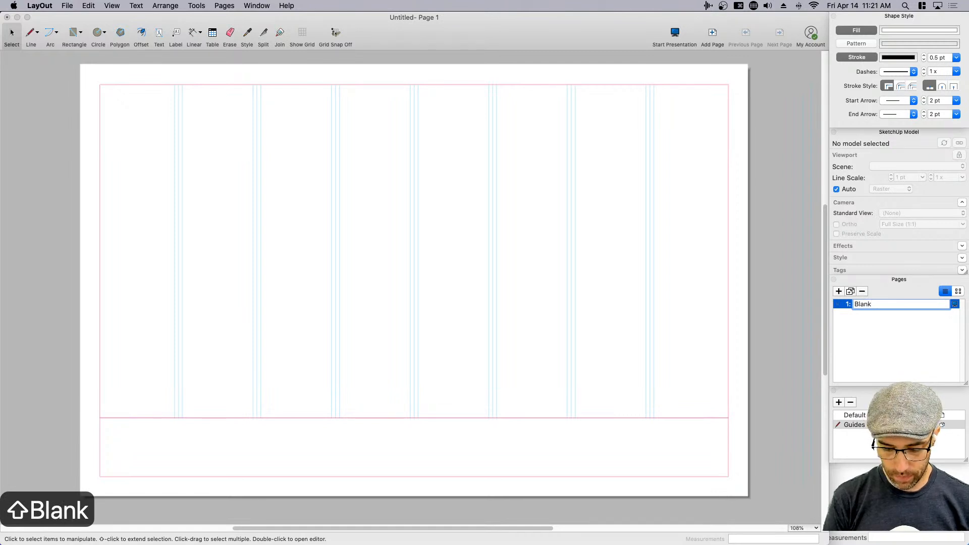
pyautogui.press('Left')
pyautogui.press('Left')
pyautogui.press('Left')
pyautogui.press('Left')
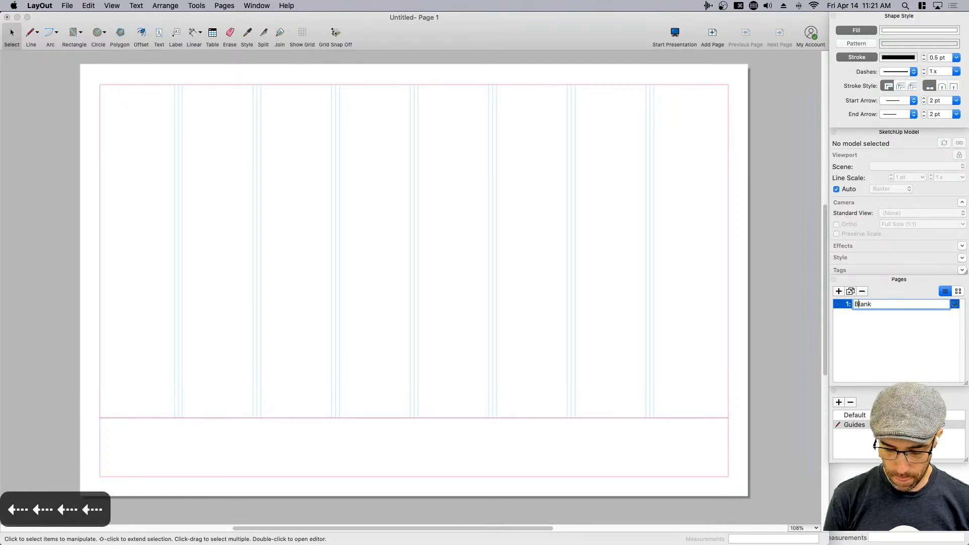
pyautogui.write('(')
pyautogui.press('BackSpace')
pyautogui.press('Left')
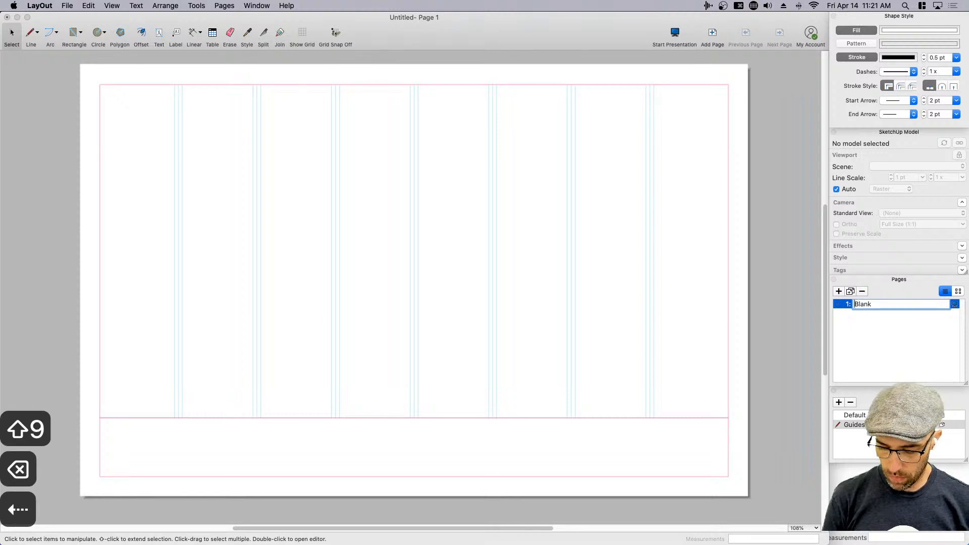
pyautogui.write(')')
pyautogui.press('BackSpace')
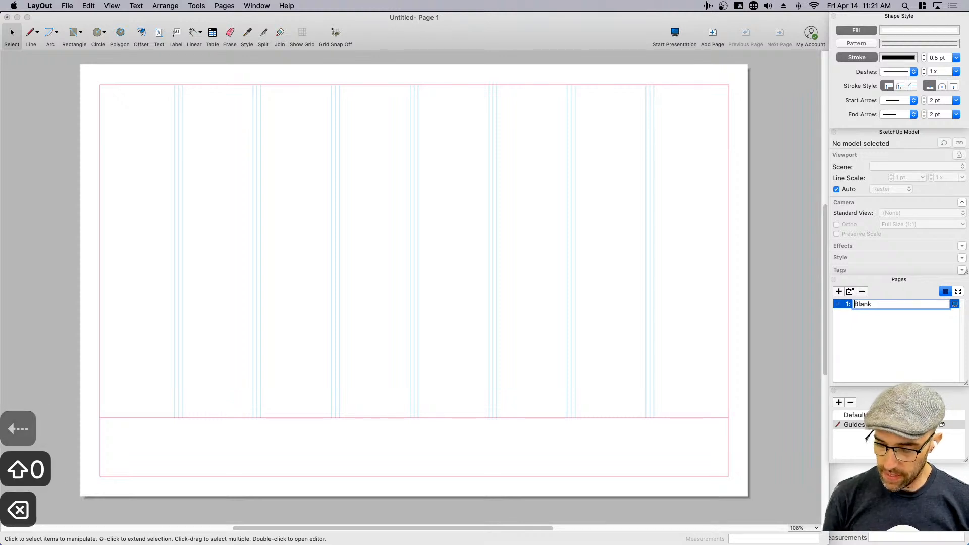
pyautogui.click(423, 275)
# - Draw a wide test rectangle, about 8" by 3", between the centre lines of the first and fifth column gutters
pyautogui.scroll(5, 422, 298)
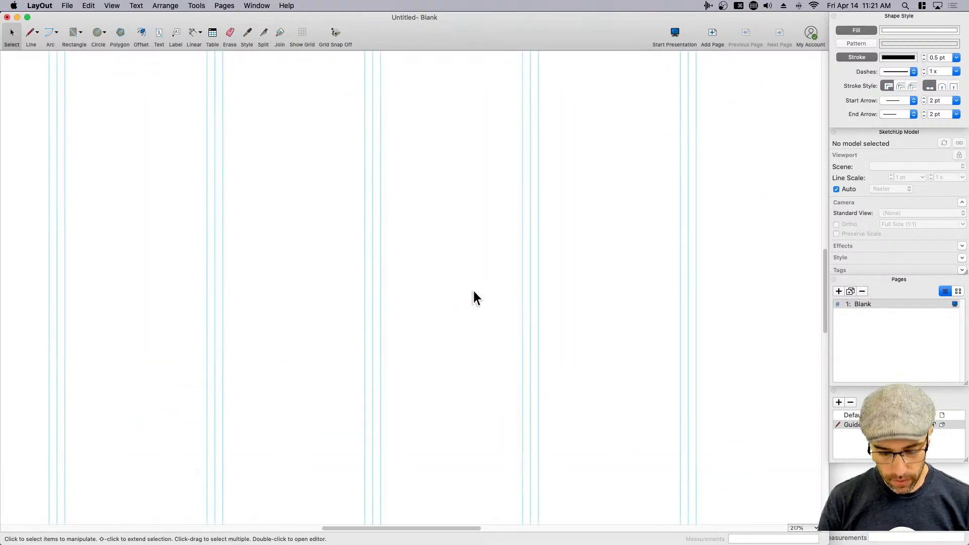
pyautogui.press('r')
pyautogui.scroll(2, 539, 273)
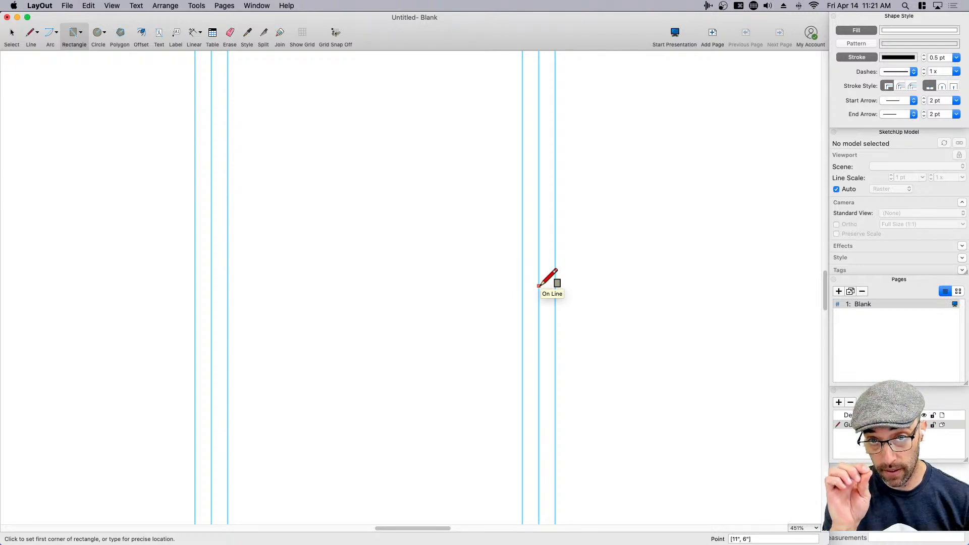
pyautogui.scroll(-4, 540, 280)
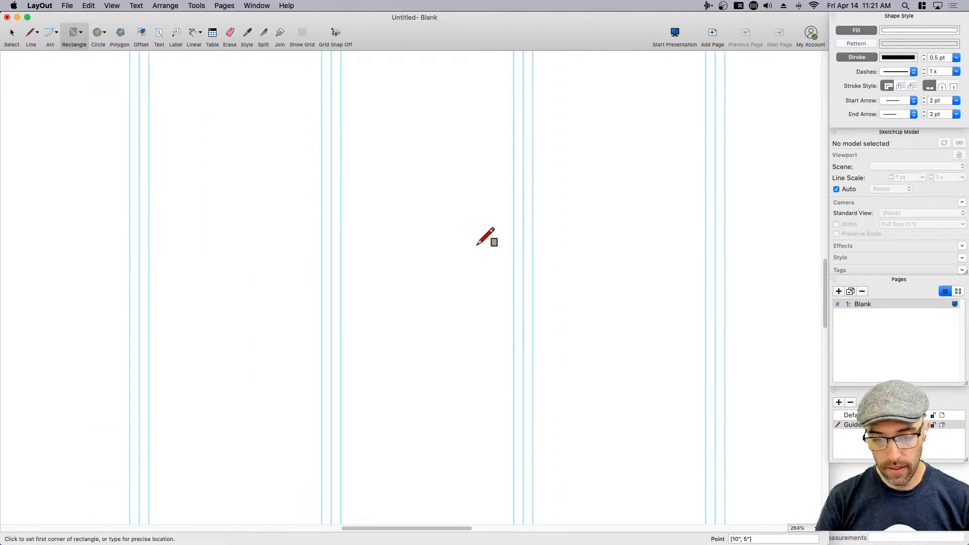
pyautogui.scroll(-6, 438, 222)
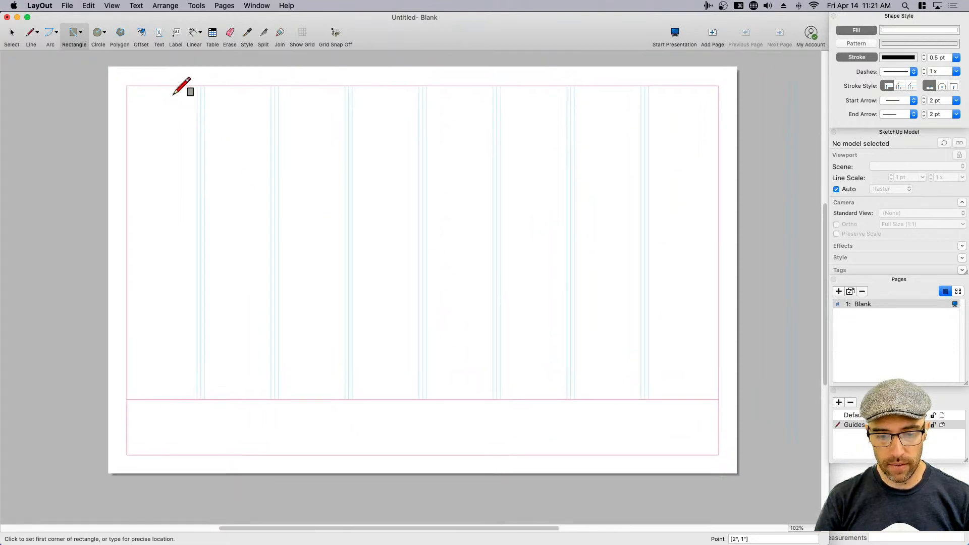
pyautogui.scroll(1, 203, 130)
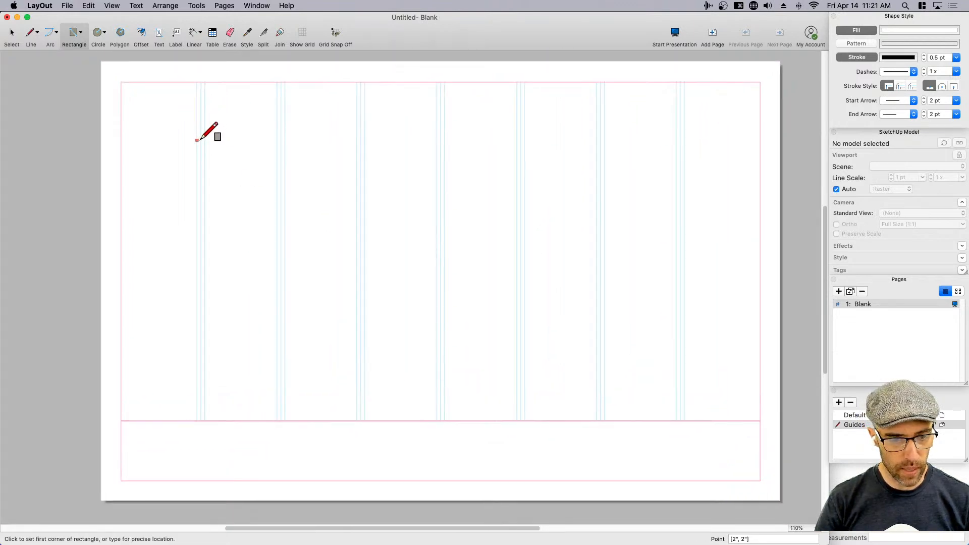
pyautogui.scroll(3, 204, 139)
pyautogui.click(201, 157)
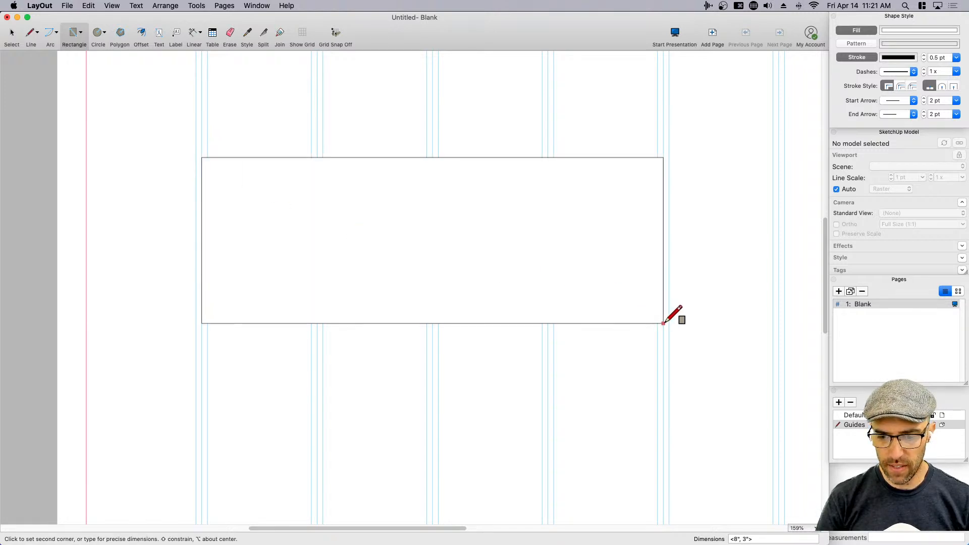
pyautogui.click(659, 323)
pyautogui.scroll(-3, 467, 262)
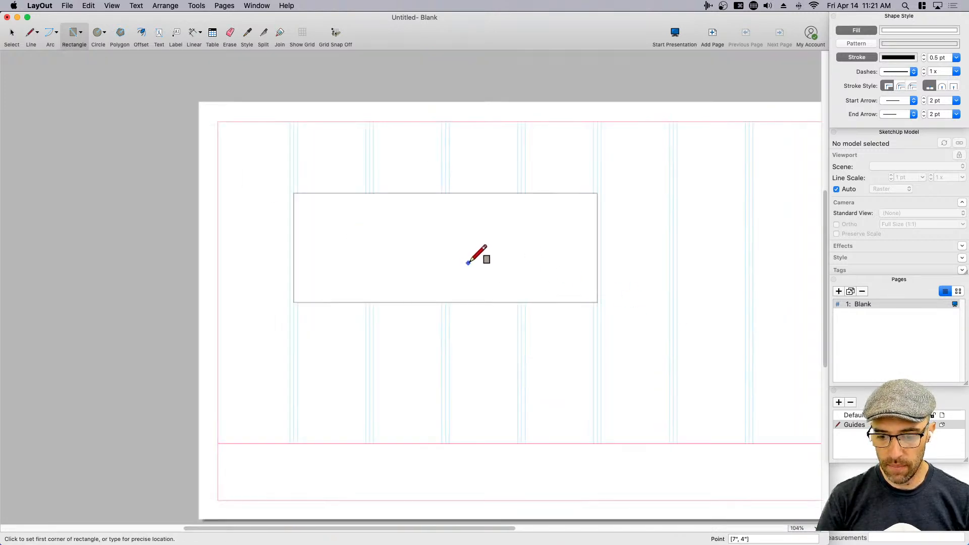
# - Draw a small test rectangle, about 2" by 3", standing on the title block line and filling the width of the second column
pyautogui.scroll(2, 323, 333)
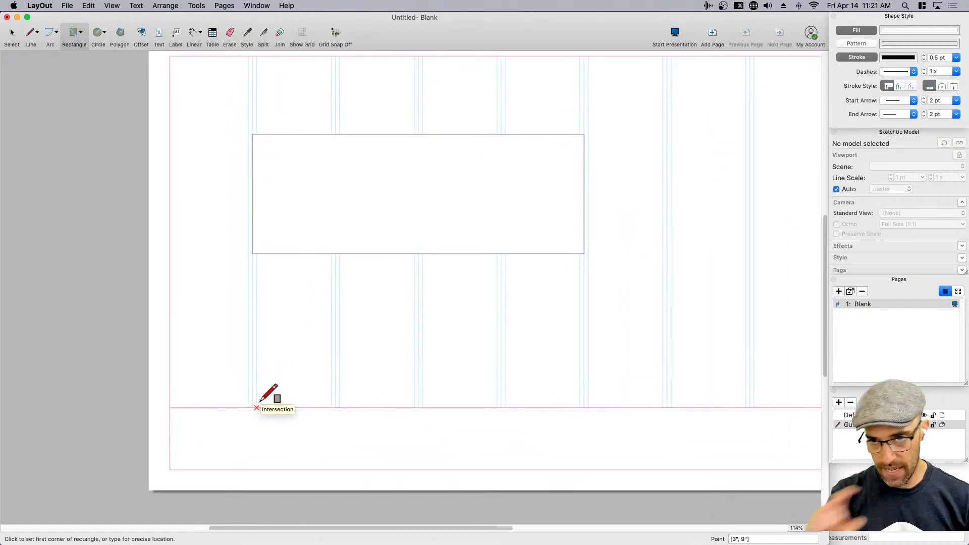
pyautogui.click(256, 408)
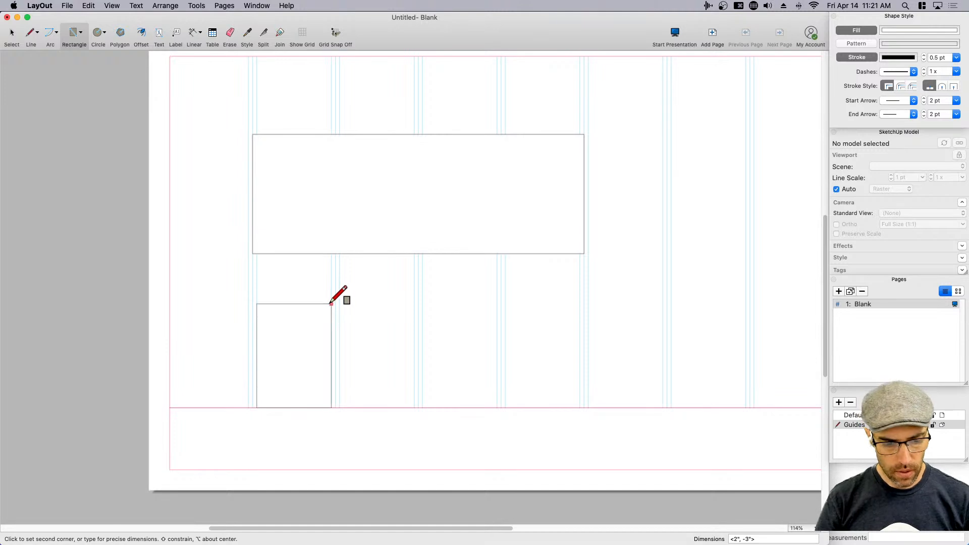
pyautogui.click(332, 304)
pyautogui.press('space')
# - Copy the small rectangle into the adjacent column and repeat the copy x4 along the title block line
pyautogui.click(314, 372)
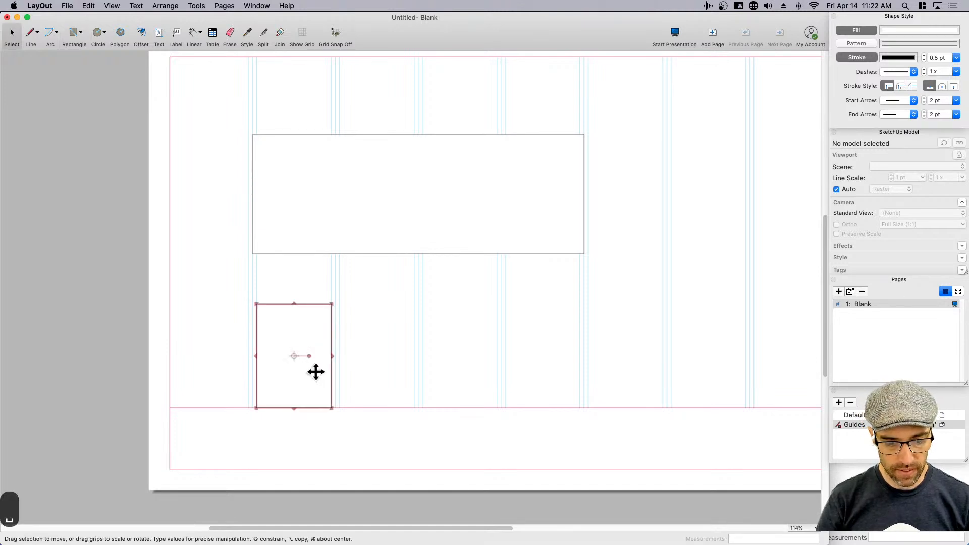
pyautogui.press('m')
pyautogui.keyDown('alt'); pyautogui.moveTo(307, 377); pyautogui.dragTo(379, 379); pyautogui.keyUp('alt')
pyautogui.write('x4')
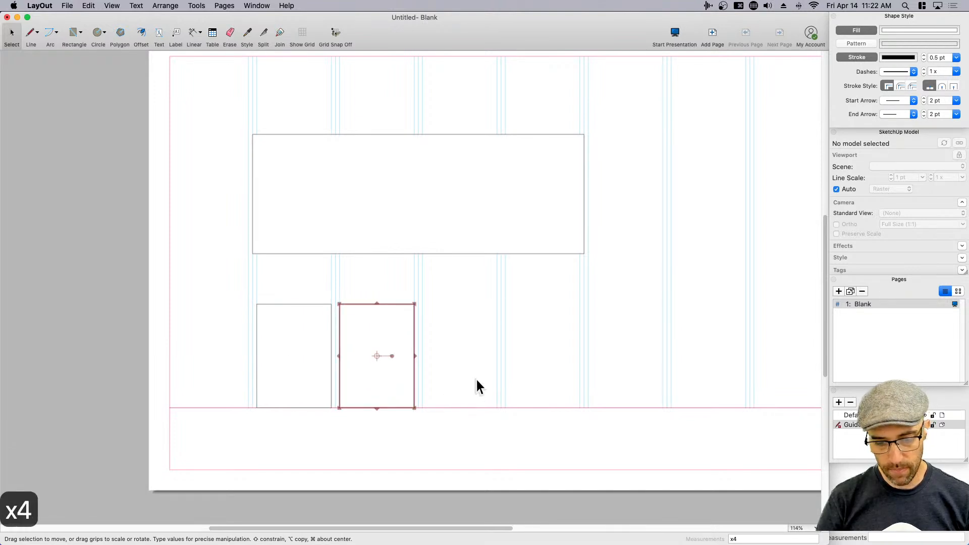
pyautogui.press('Return')
pyautogui.click(477, 378)
# - Shorten the fourth small rectangle by lowering its upper edge
pyautogui.click(514, 334)
pyautogui.scroll(3, 536, 298)
pyautogui.moveTo(545, 310); pyautogui.dragTo(543, 372)
# - Lock the grouped guide lines so they cannot be selected or moved by accident
pyautogui.press('super+a')
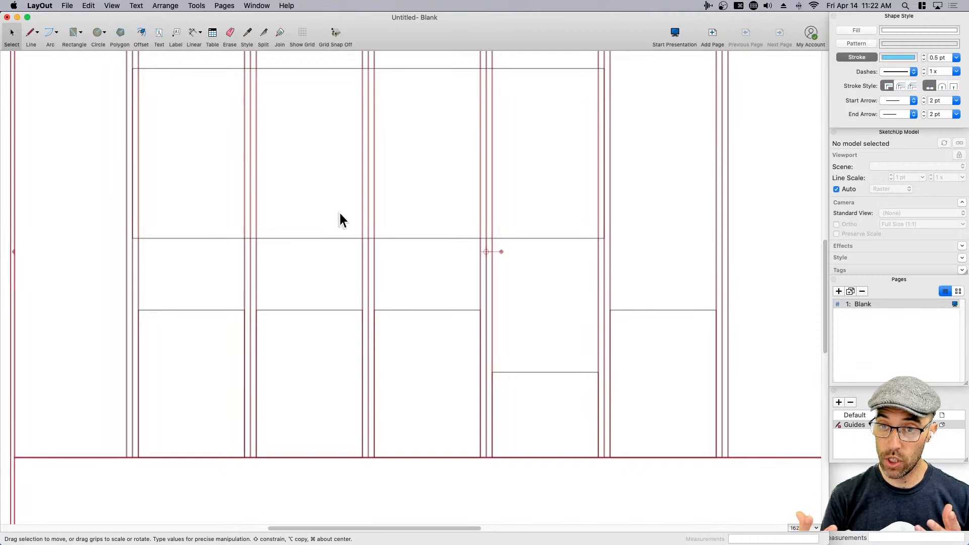
pyautogui.scroll(-5, 426, 270)
pyautogui.click(404, 306)
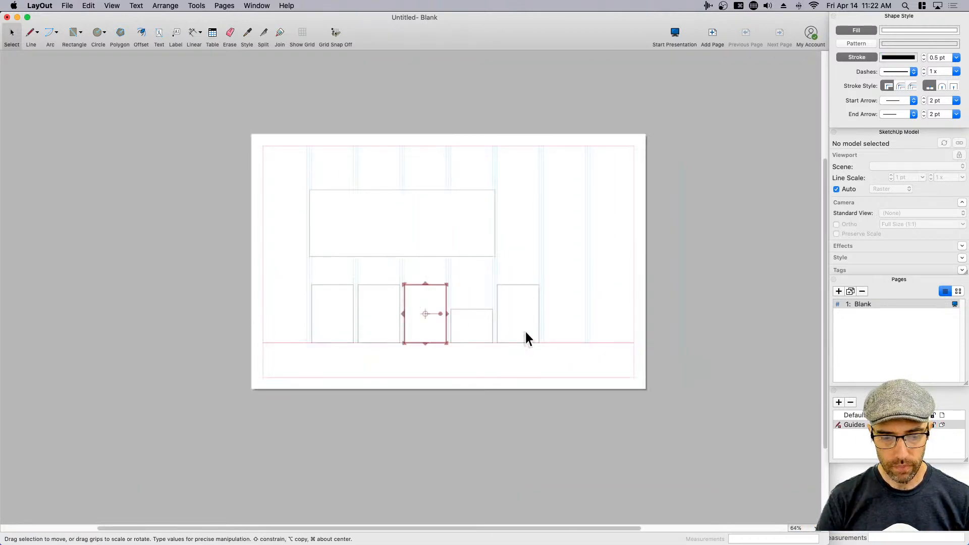
pyautogui.rightClick(610, 344)
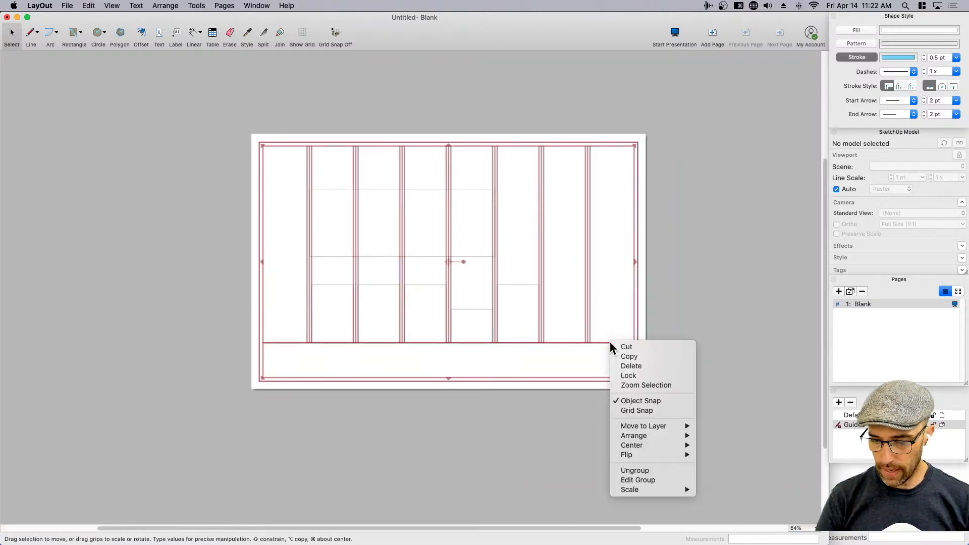
pyautogui.click(647, 377)
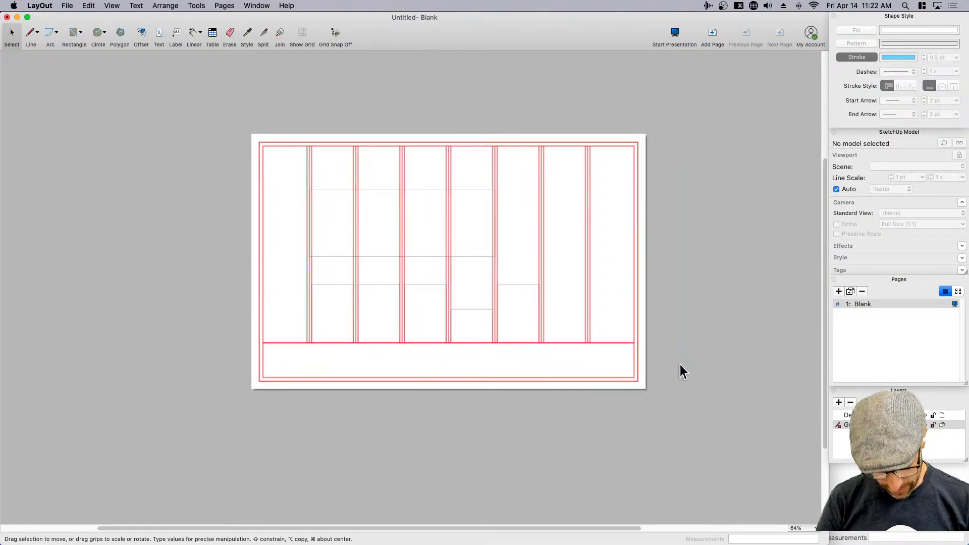
pyautogui.scroll(5, 594, 341)
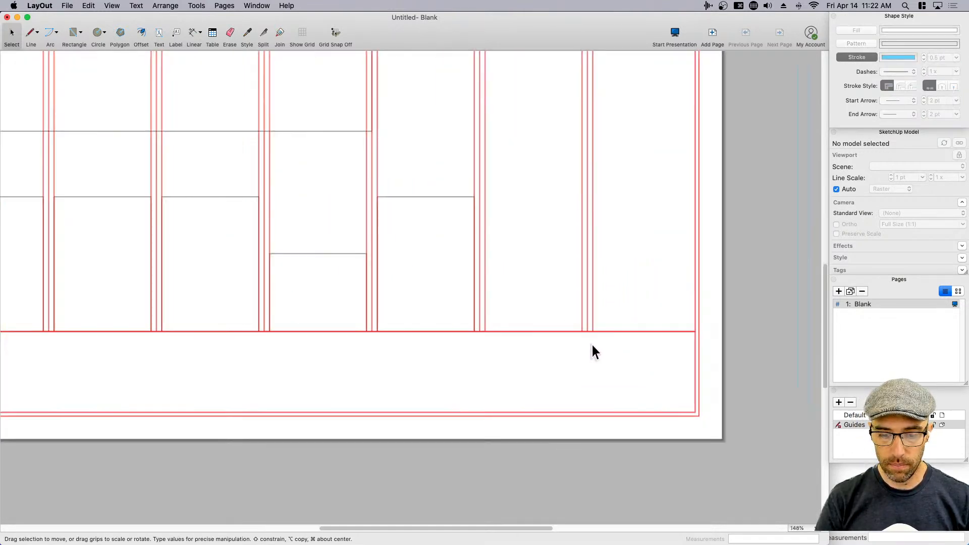
pyautogui.click(727, 378)
# - Delete all the small test rectangles along the title block line and the wide one above them
pyautogui.scroll(-1, 632, 403)
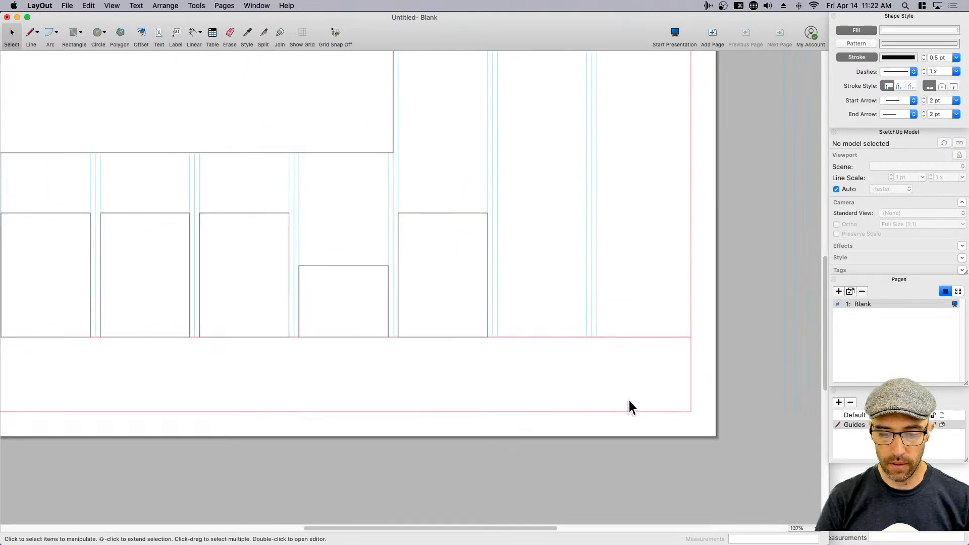
pyautogui.moveTo(575, 357); pyautogui.dragTo(684, 409, button='middle')
pyautogui.scroll(-1, 672, 405)
pyautogui.moveTo(609, 344); pyautogui.dragTo(625, 395, button='middle')
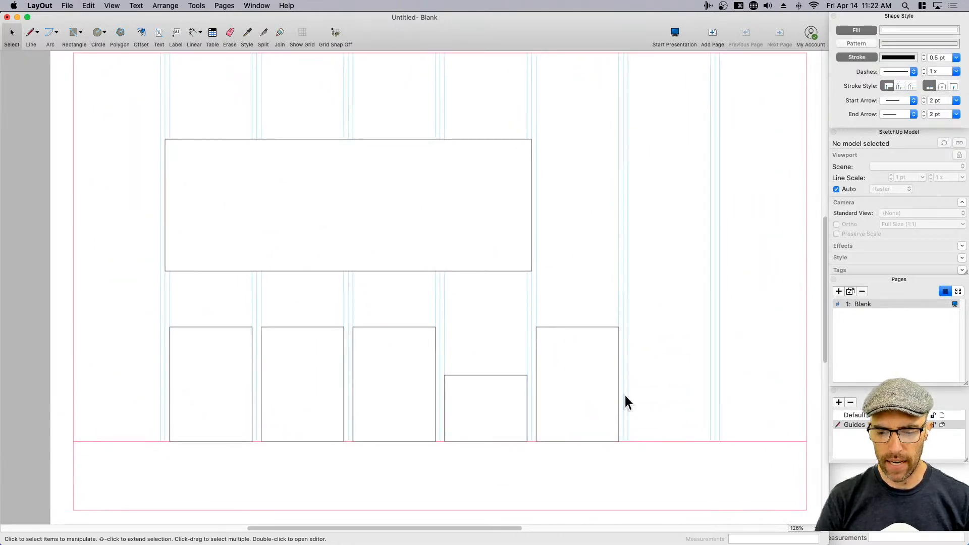
pyautogui.scroll(-1, 595, 391)
pyautogui.scroll(-1, 623, 390)
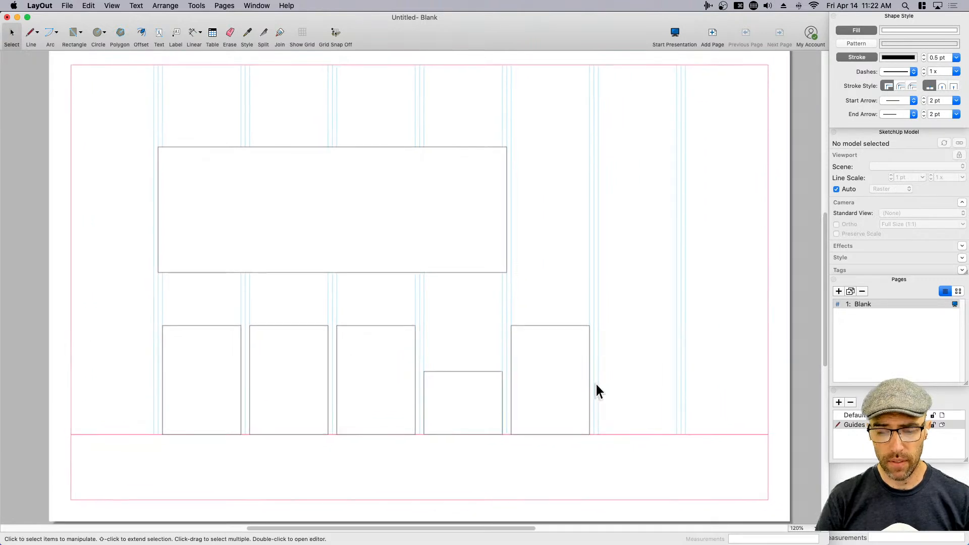
pyautogui.click(552, 389)
pyautogui.press('BackSpace')
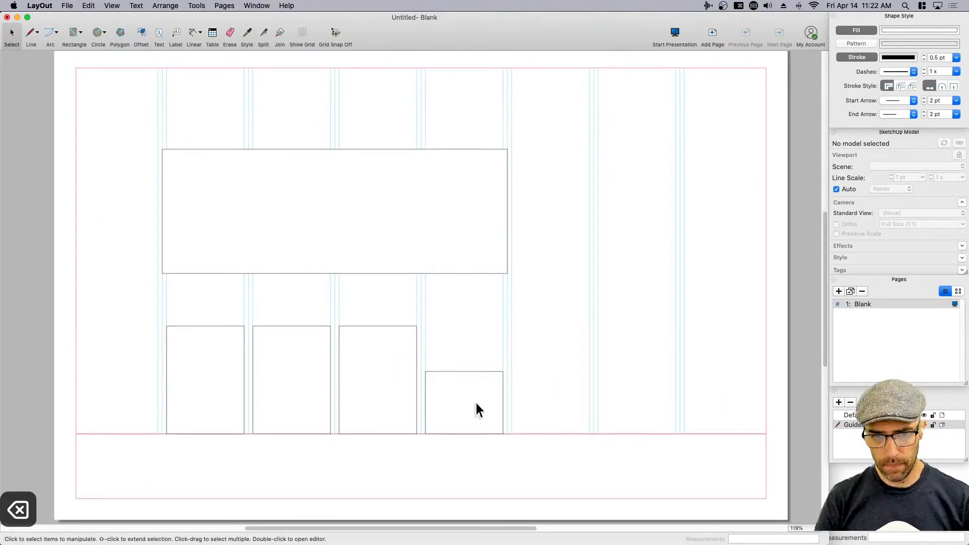
pyautogui.click(477, 403)
pyautogui.press('BackSpace')
pyautogui.click(377, 393)
pyautogui.click(305, 392)
pyautogui.press('BackSpace')
pyautogui.click(226, 400)
pyautogui.press('BackSpace')
pyautogui.click(368, 396)
pyautogui.press('BackSpace')
pyautogui.click(381, 273)
pyautogui.press('BackSpace')
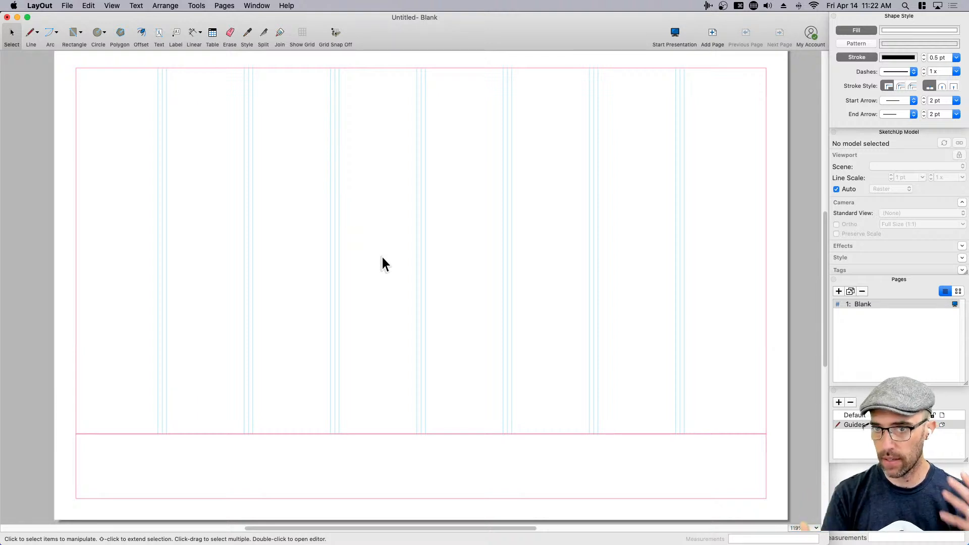
# - Rename the Default layer as SketchUp
pyautogui.scroll(-1, 533, 323)
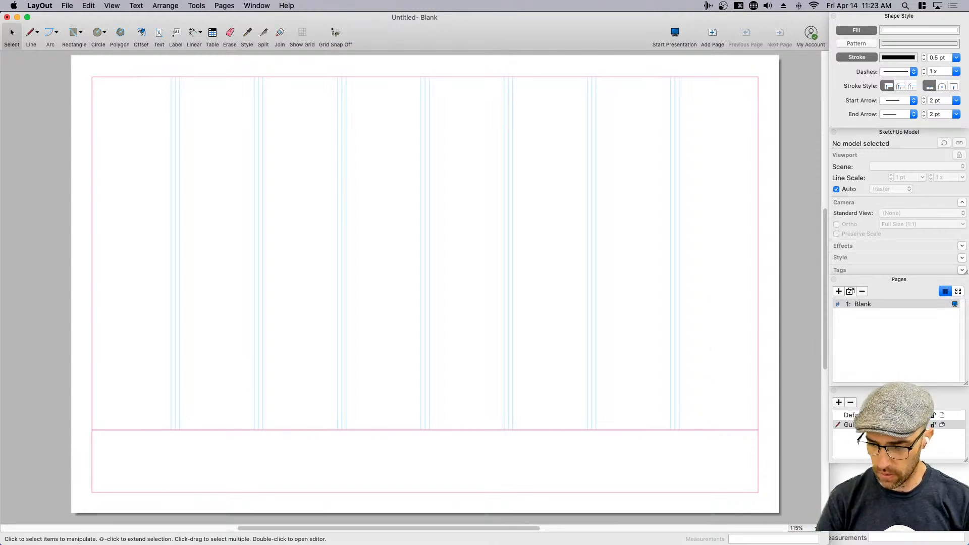
pyautogui.doubleClick(854, 415)
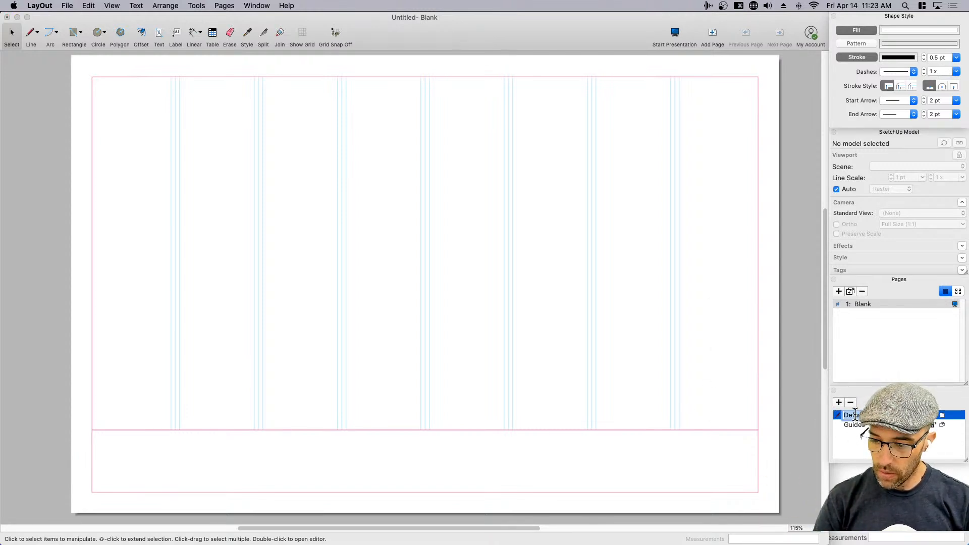
pyautogui.write('SketchUp')
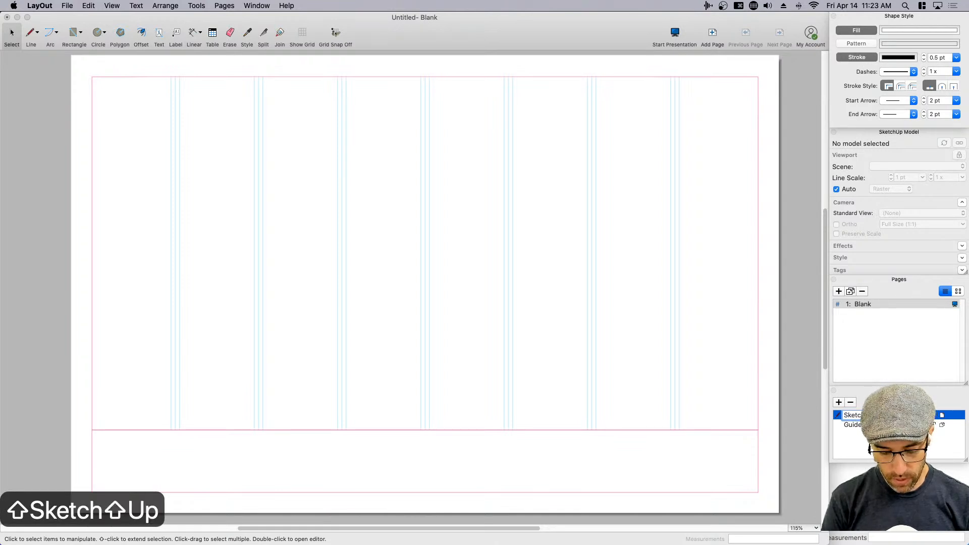
pyautogui.press('Return')
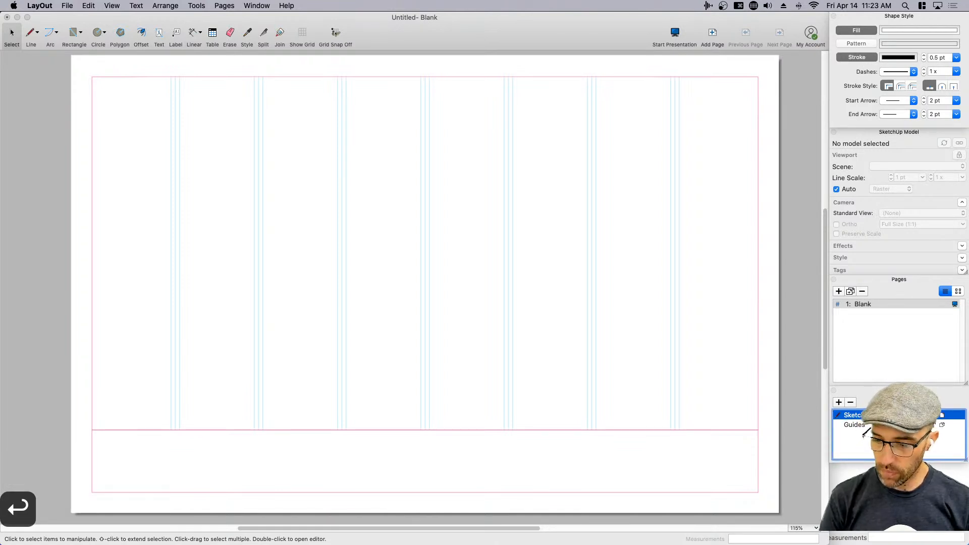
# - Add a new layer named Text-TB for the title block text
pyautogui.click(839, 402)
pyautogui.write('Au')
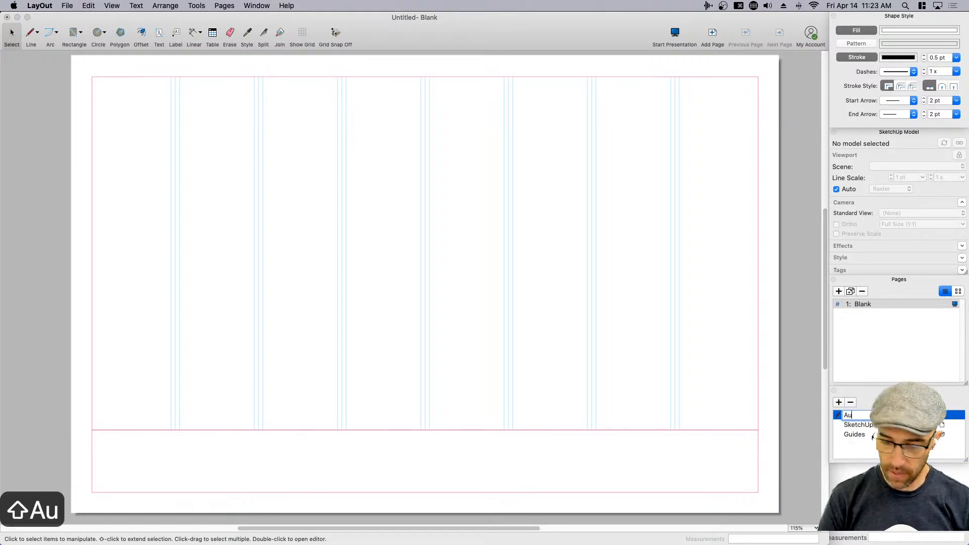
pyautogui.press('BackSpace')
pyautogui.press('BackSpace')
pyautogui.write('Text-')
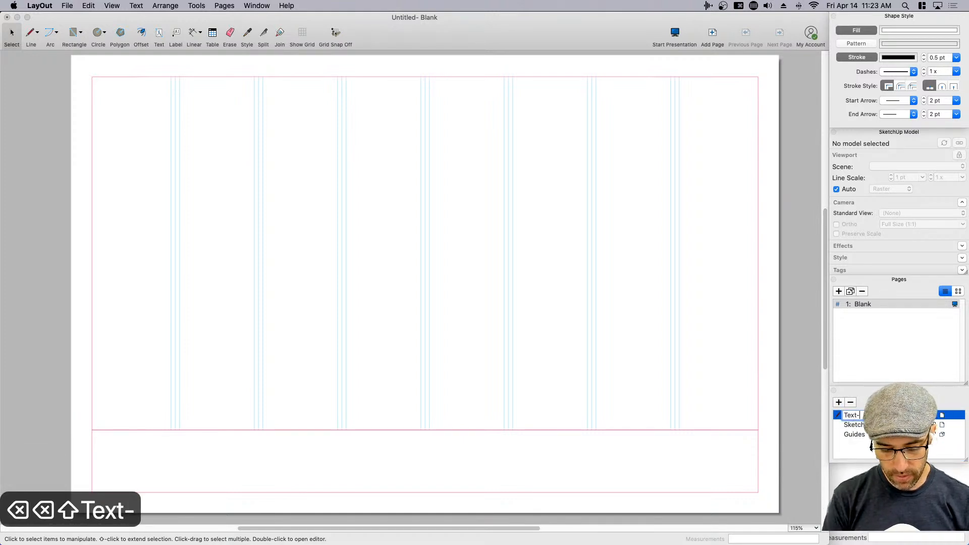
pyautogui.write('TB')
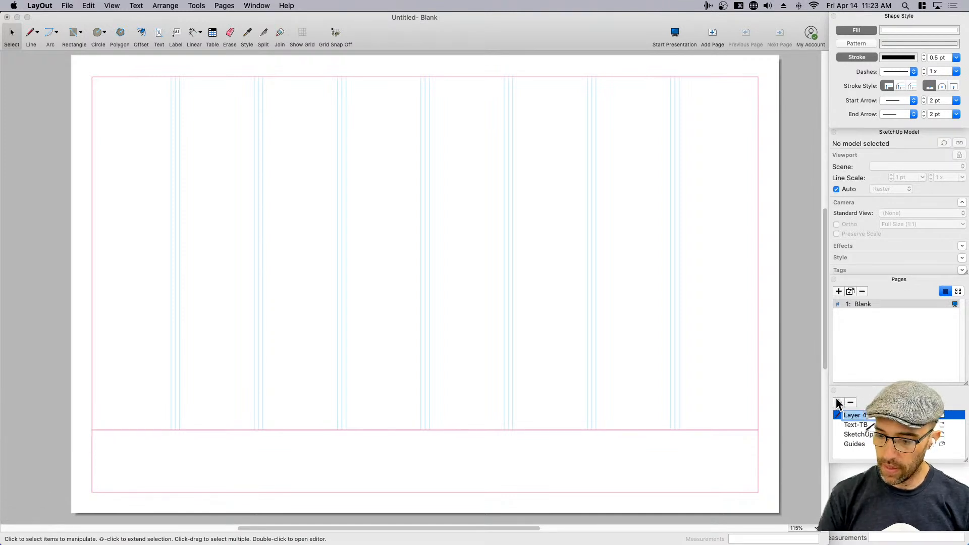
# - Add another layer named Text-Graphics above Text-TB
pyautogui.click(839, 403)
pyautogui.write('Text')
pyautogui.write('-')
pyautogui.press('BackSpace')
pyautogui.write('t-G')
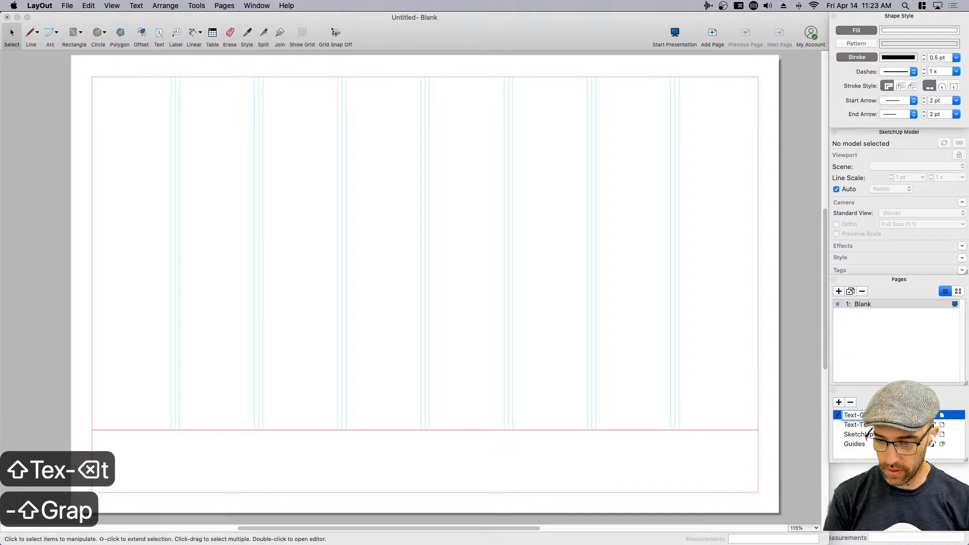
pyautogui.write('raphics')
pyautogui.press('Return')
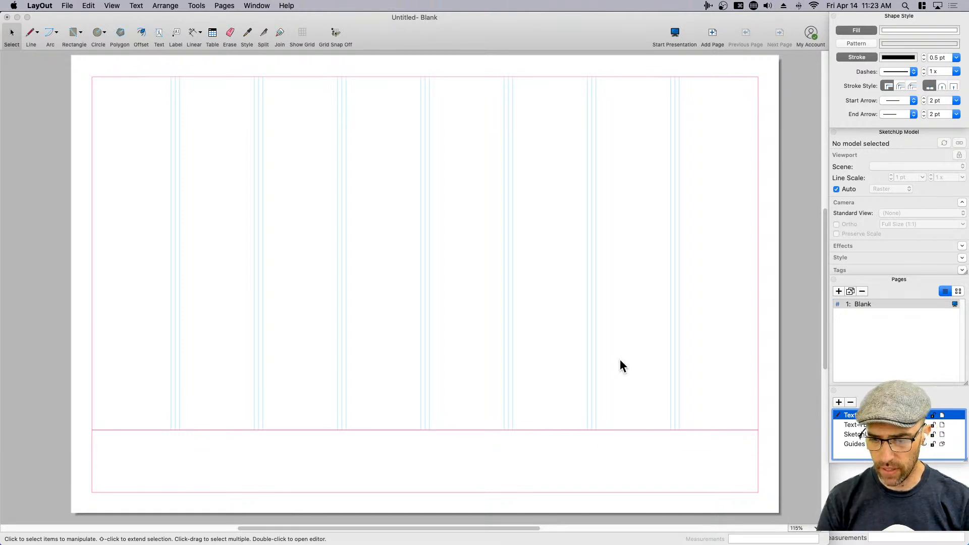
pyautogui.scroll(-3, 621, 361)
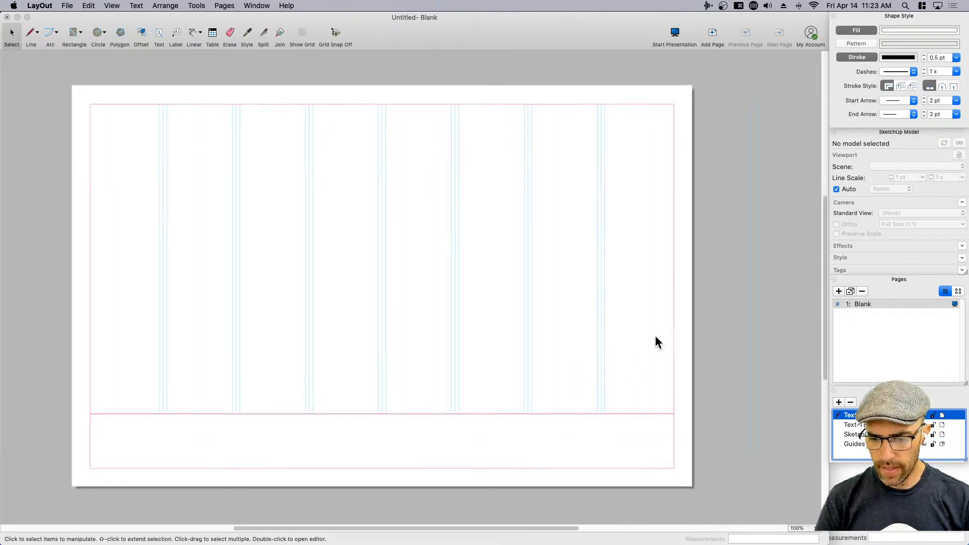
# - Copy the sample text styles, auto-text list, legend, north arrow and scale bars from the (Blank) page of the other document
pyautogui.press('super+v')
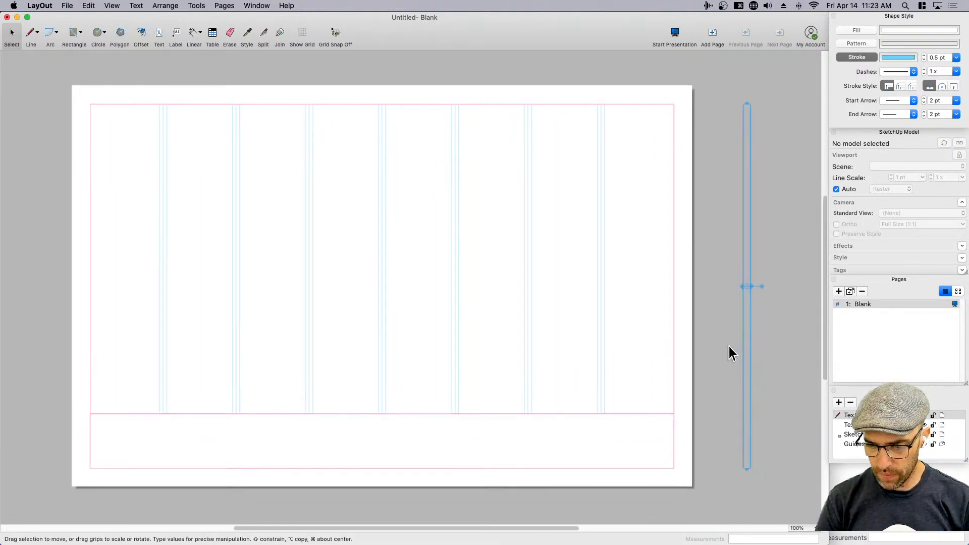
pyautogui.press('BackSpace')
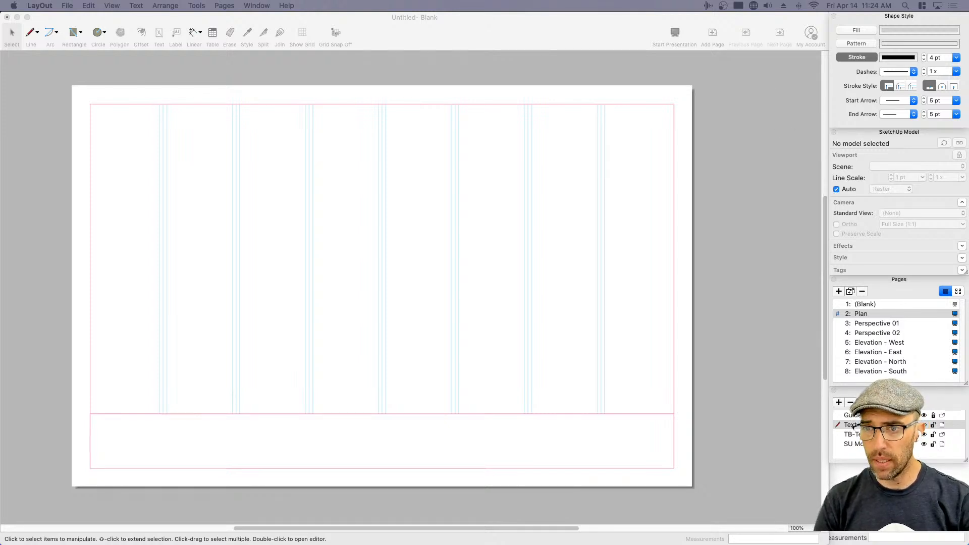
pyautogui.click(871, 303)
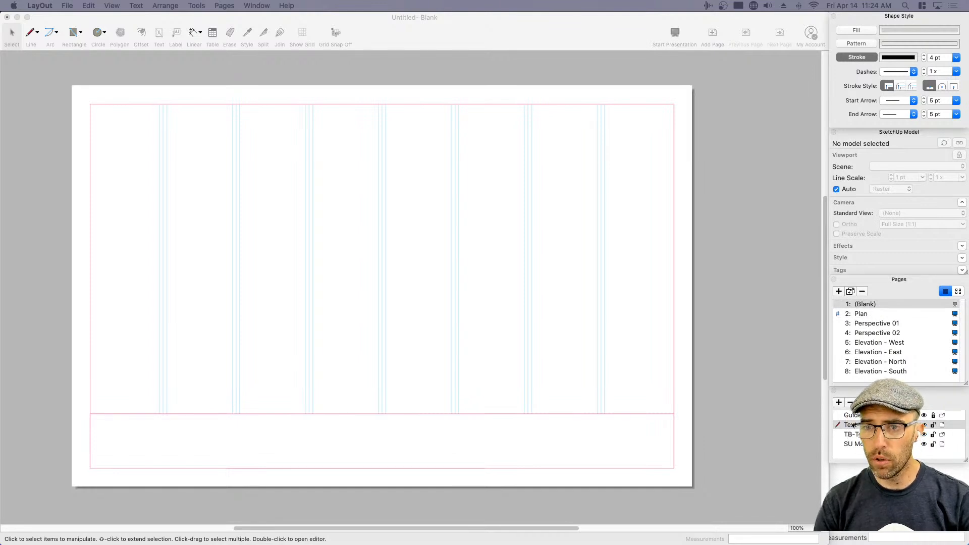
pyautogui.press('super+v')
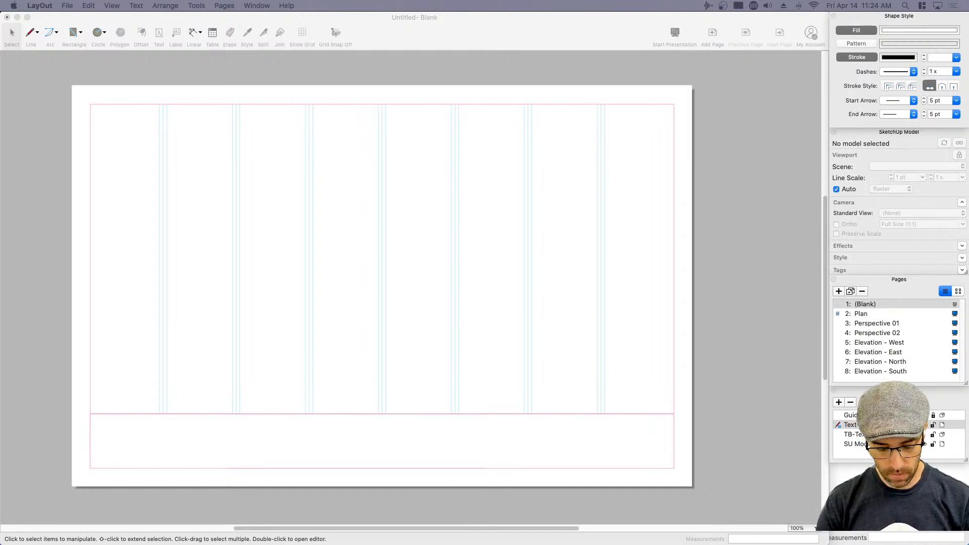
pyautogui.press('super+c')
# - Paste the copied text samples, legend, north arrow and scale bars beside the page in the untitled template document
pyautogui.click(745, 201)
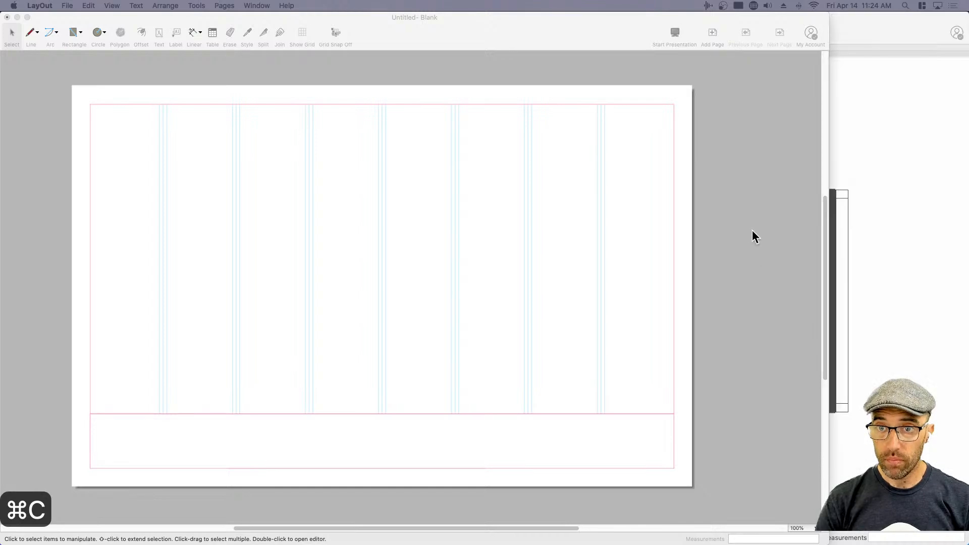
pyautogui.scroll(-1, 701, 314)
pyautogui.moveTo(706, 319); pyautogui.dragTo(564, 321, button='middle')
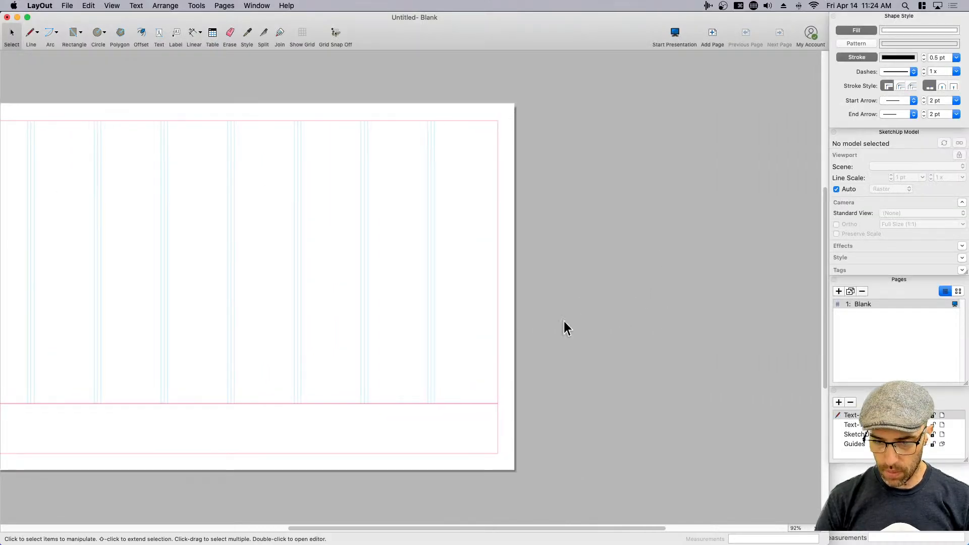
pyautogui.press('super+v')
pyautogui.click(613, 336)
pyautogui.moveTo(695, 363); pyautogui.dragTo(630, 359, button='middle')
pyautogui.scroll(1, 573, 257)
pyautogui.moveTo(573, 256); pyautogui.dragTo(535, 254, button='middle')
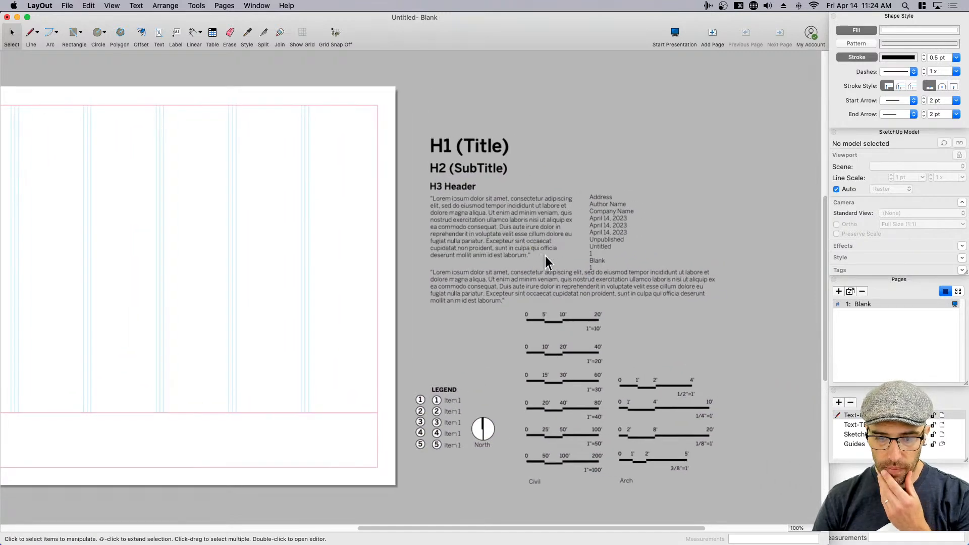
# - Examine the pasted auto-text list beside the page and the title block area along the page's lower edge
pyautogui.click(604, 222)
pyautogui.scroll(2, 603, 222)
pyautogui.moveTo(600, 213); pyautogui.dragTo(600, 212)
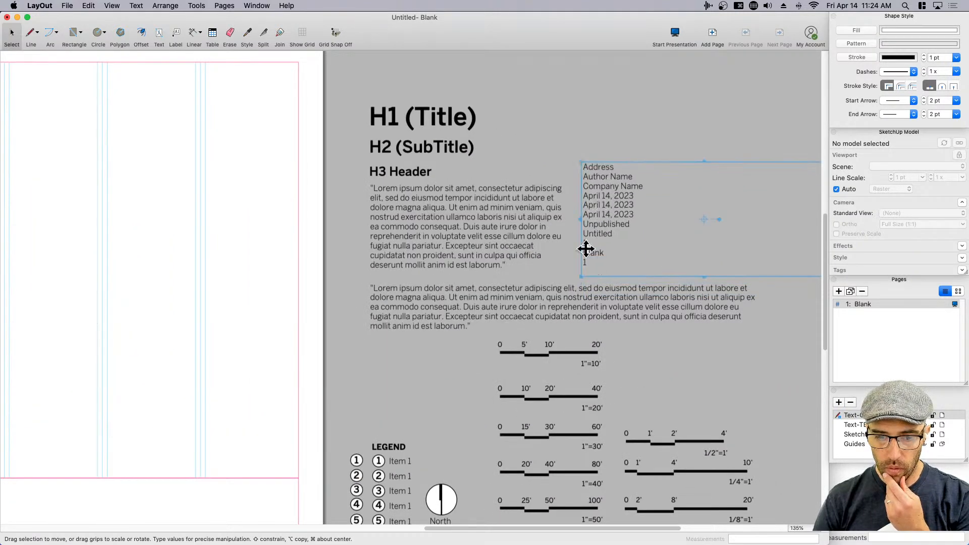
pyautogui.click(601, 143)
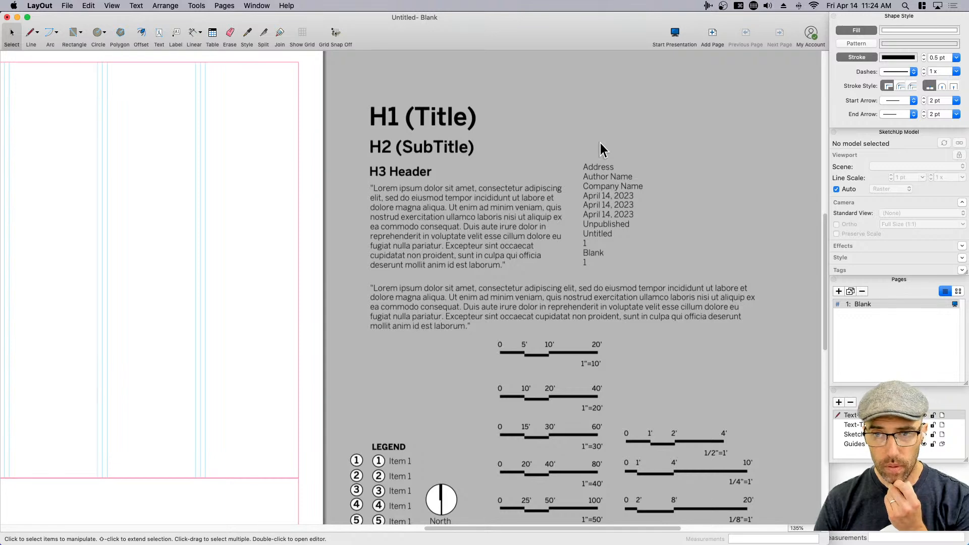
pyautogui.scroll(-2, 643, 232)
pyautogui.moveTo(472, 281); pyautogui.dragTo(632, 272, button='middle')
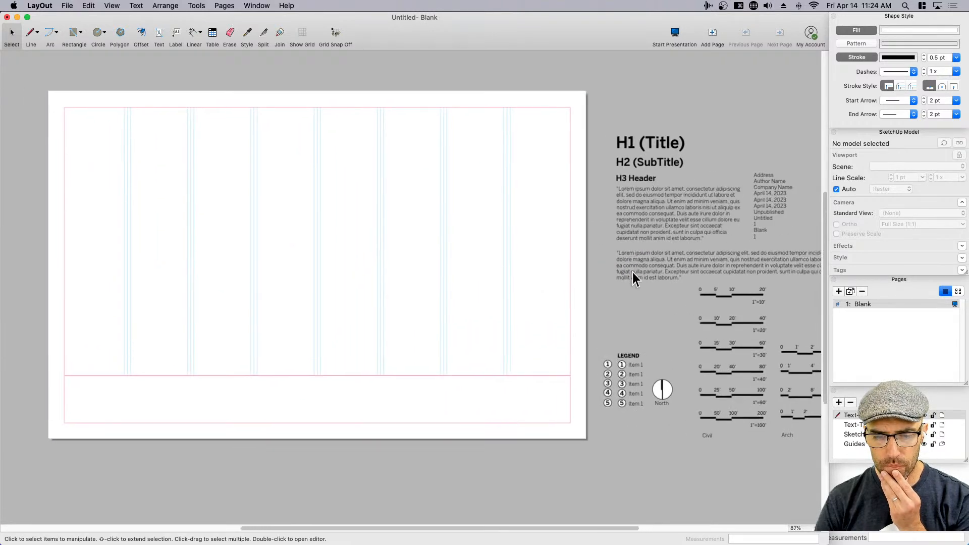
pyautogui.click(483, 320)
pyautogui.click(492, 327)
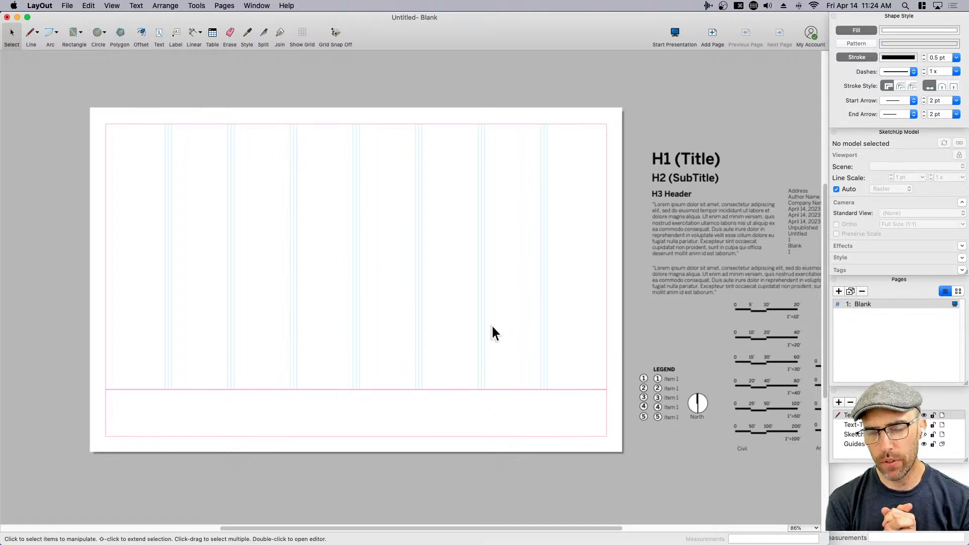
pyautogui.scroll(5, 91, 407)
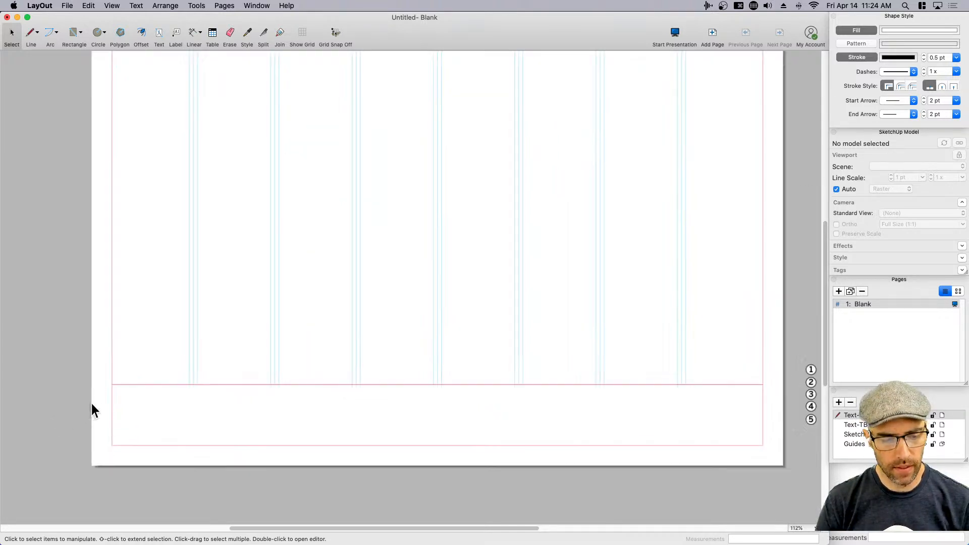
pyautogui.scroll(1, 241, 393)
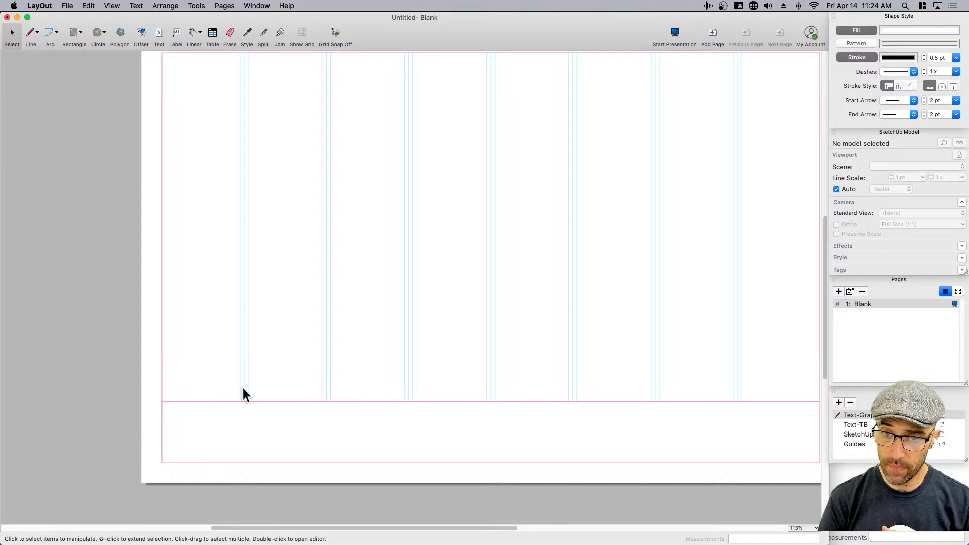
pyautogui.scroll(-5, 241, 387)
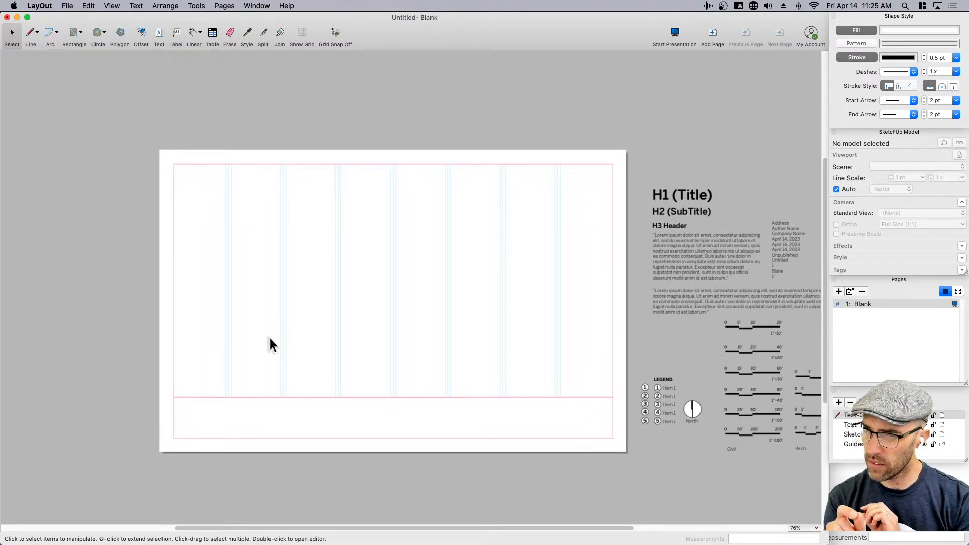
# - Examine the pasted H1, H2 and H3 heading samples and the narrow and wide body text paragraphs
pyautogui.click(346, 385)
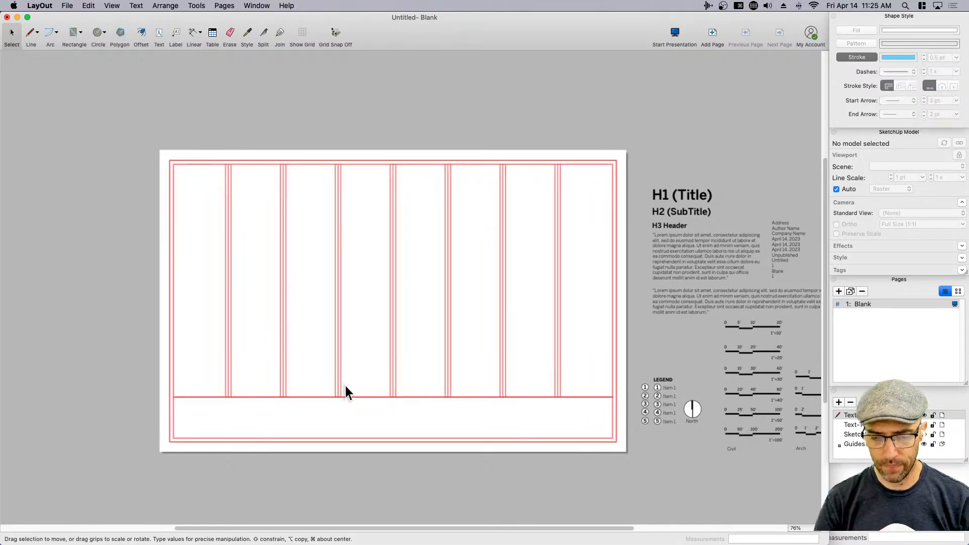
pyautogui.hscroll(3, 505, 352)
pyautogui.click(621, 381)
pyautogui.hscroll(3, 621, 380)
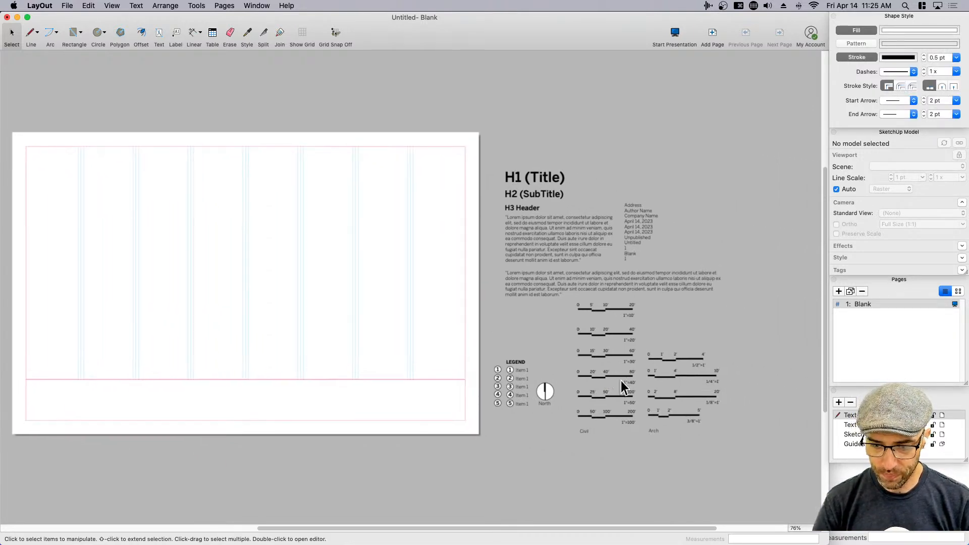
pyautogui.scroll(5, 568, 213)
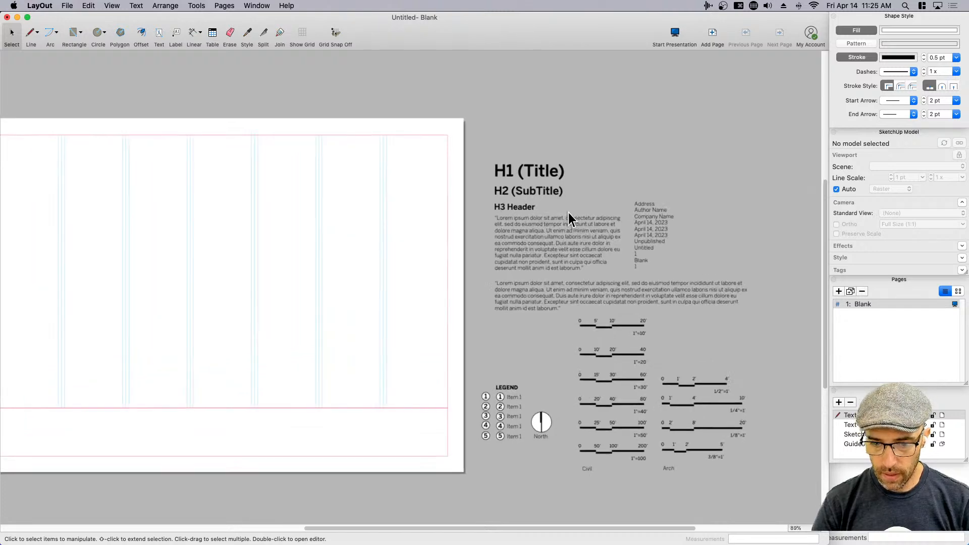
pyautogui.scroll(2, 560, 220)
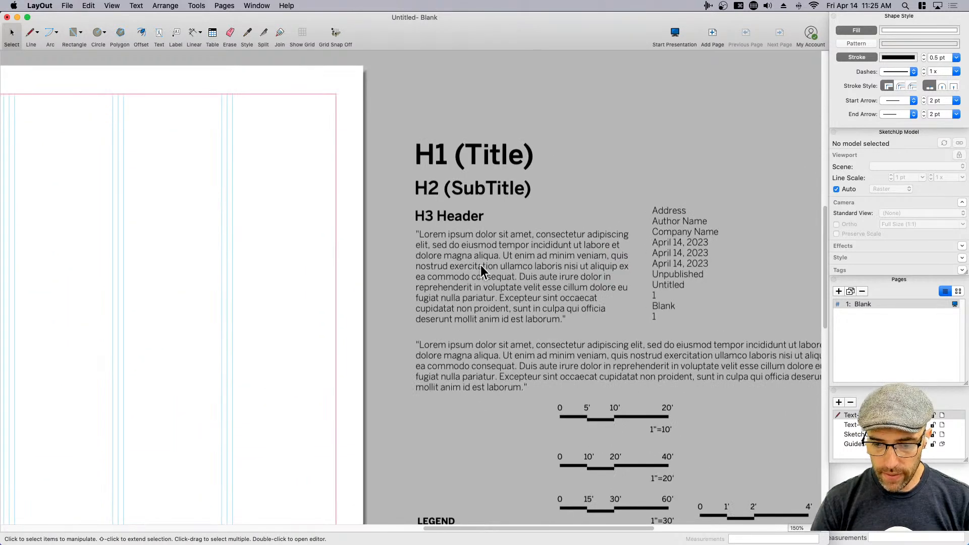
pyautogui.click(513, 256)
pyautogui.moveTo(476, 325); pyautogui.dragTo(452, 314, button='middle')
pyautogui.scroll(-1, 450, 311)
pyautogui.click(434, 175)
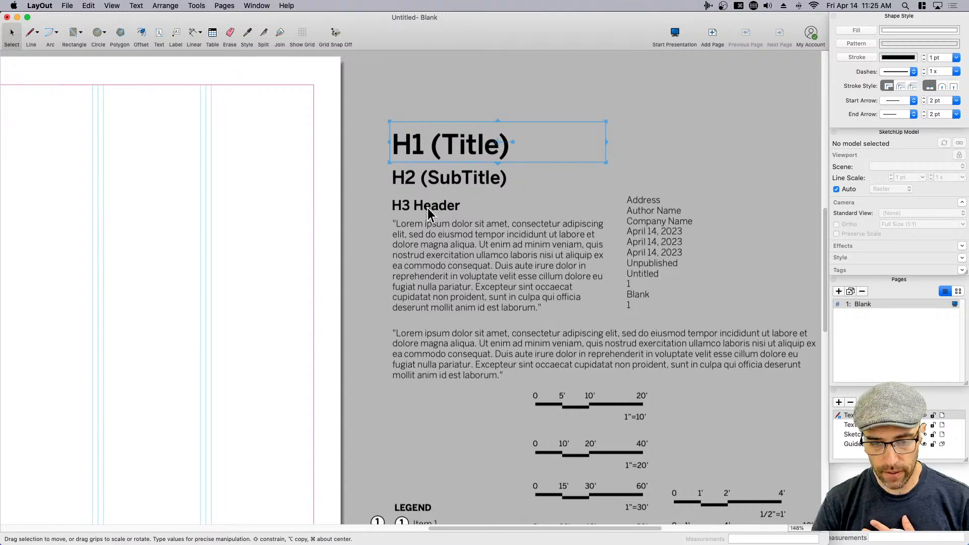
pyautogui.scroll(-1, 435, 212)
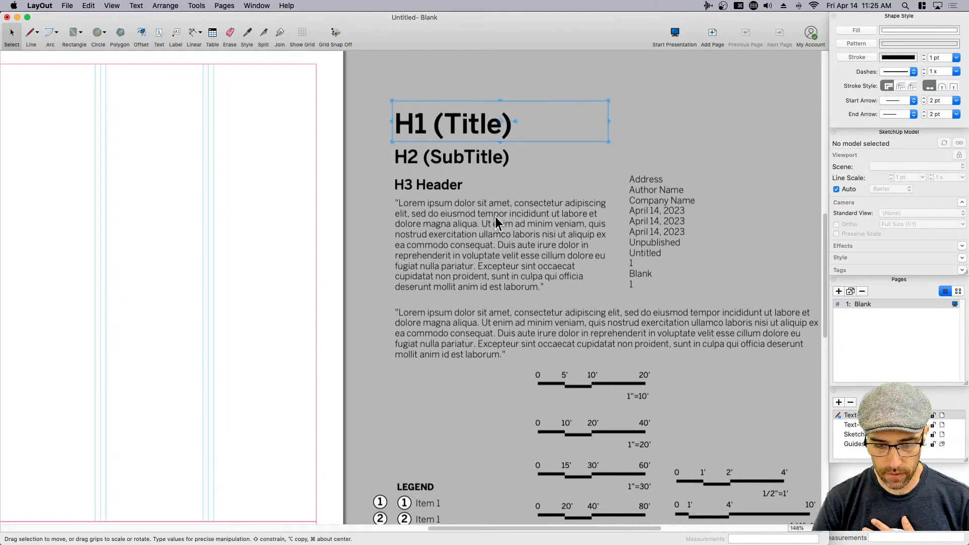
pyautogui.scroll(-2, 496, 218)
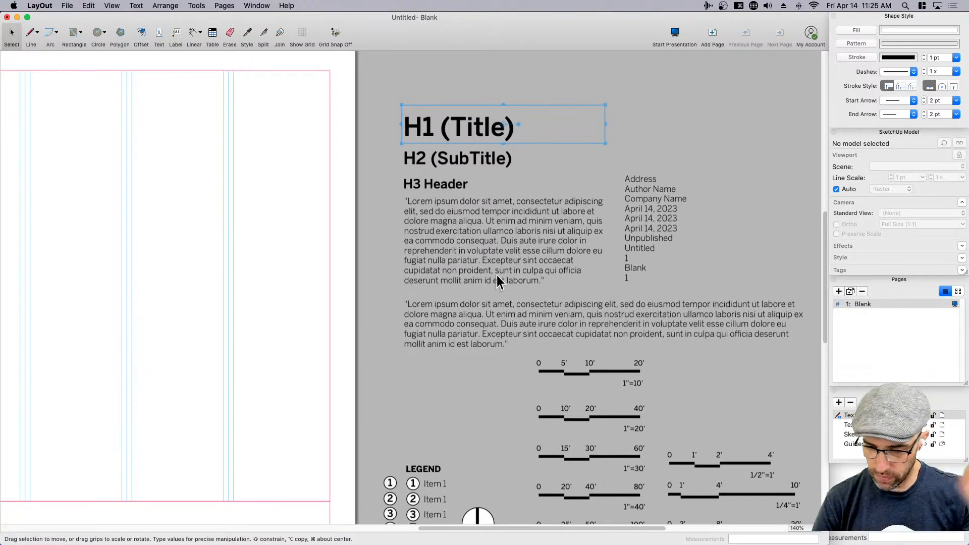
pyautogui.moveTo(497, 275); pyautogui.dragTo(497, 253, button='middle')
pyautogui.click(503, 255)
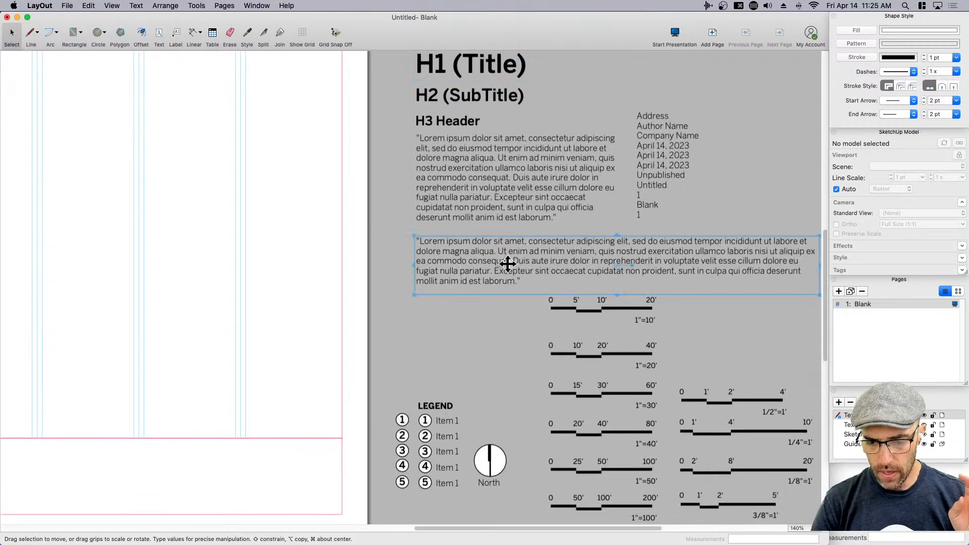
# - Examine the pasted legend, north arrow and Civil and Arch scale bars, and compare them with the body text sample
pyautogui.scroll(-2, 510, 267)
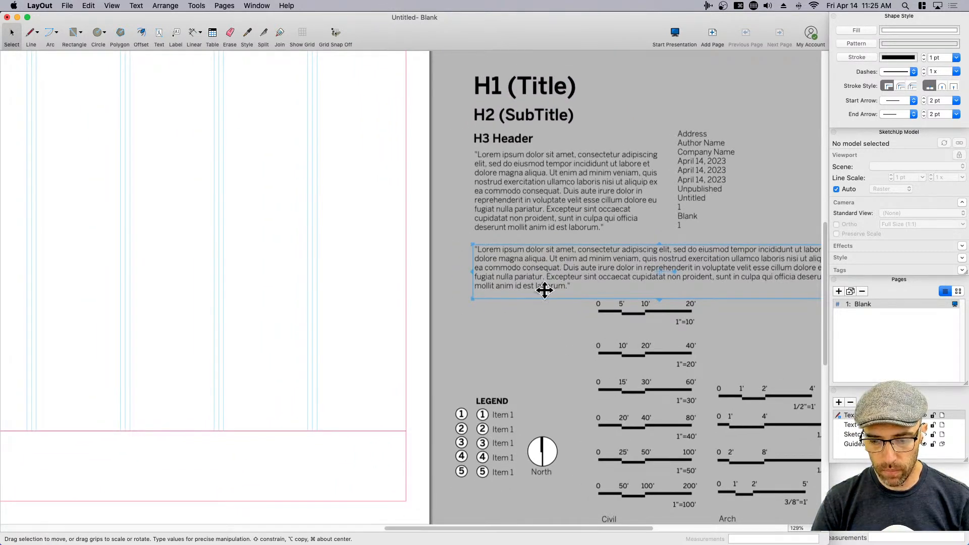
pyautogui.scroll(-5, 554, 279)
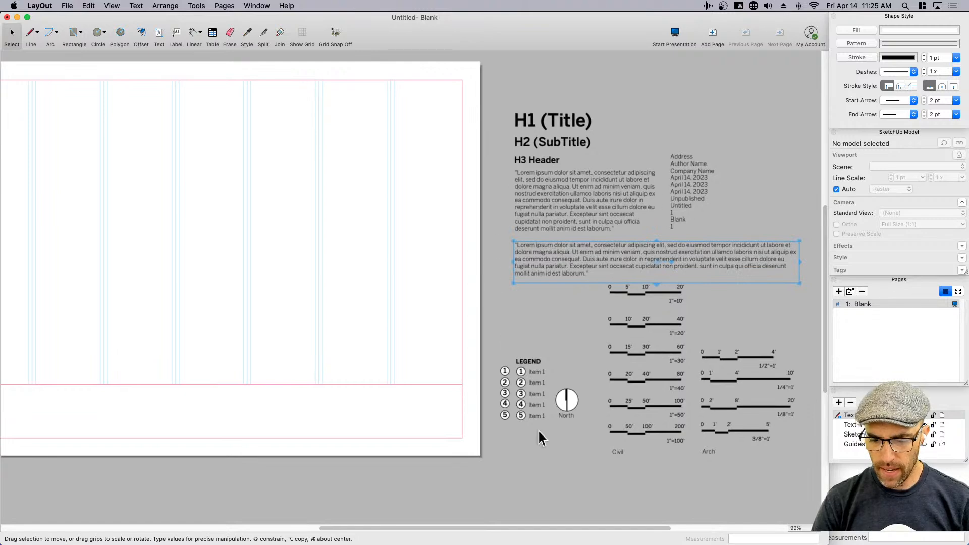
pyautogui.scroll(-1, 520, 332)
pyautogui.hscroll(2, 519, 331)
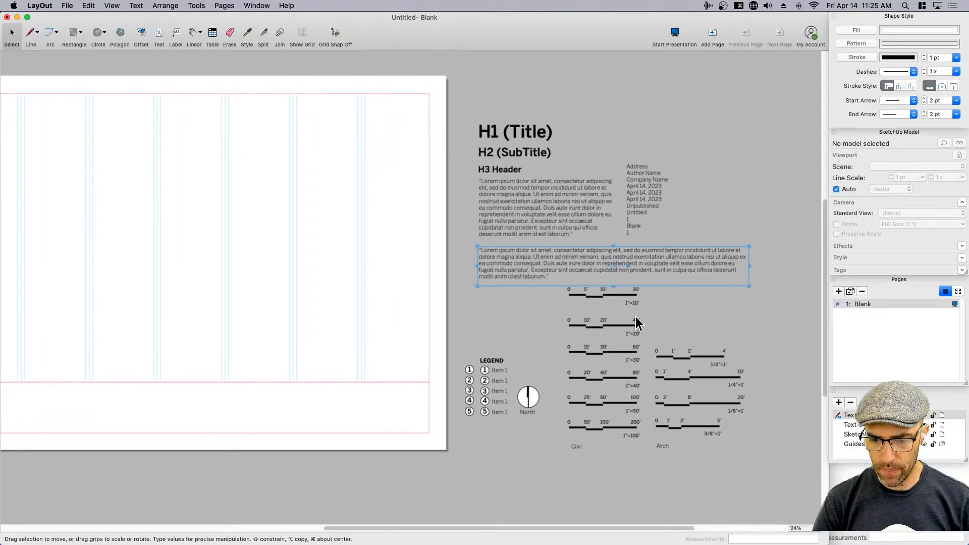
pyautogui.click(684, 311)
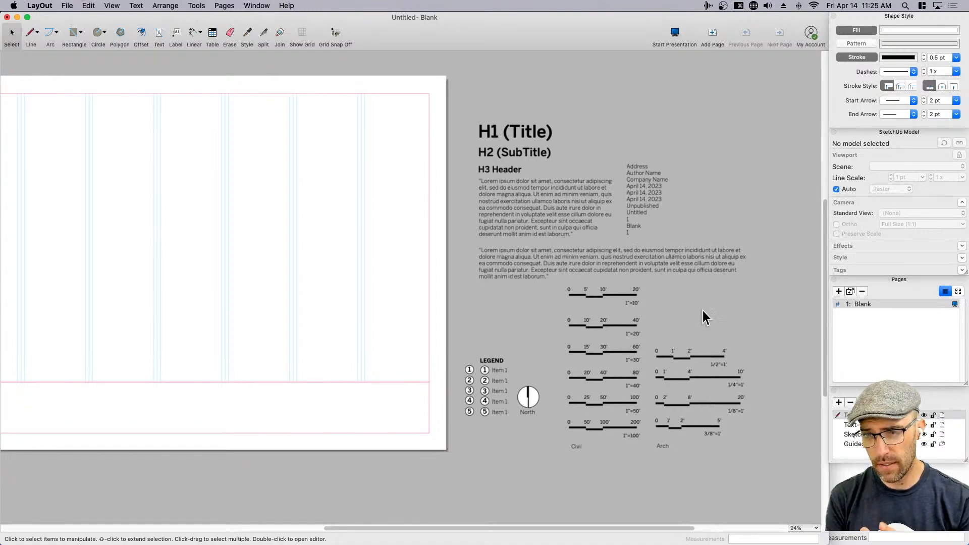
pyautogui.scroll(1, 565, 195)
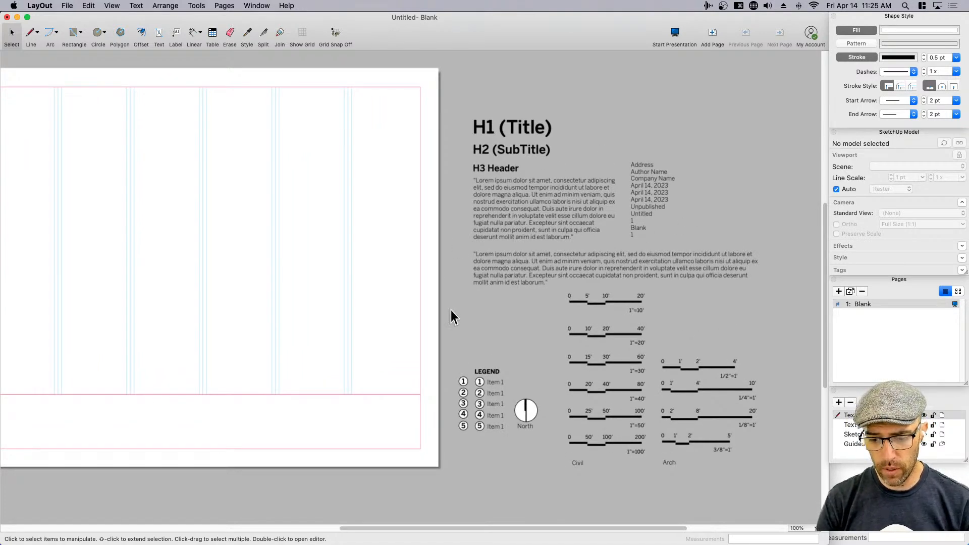
pyautogui.click(528, 220)
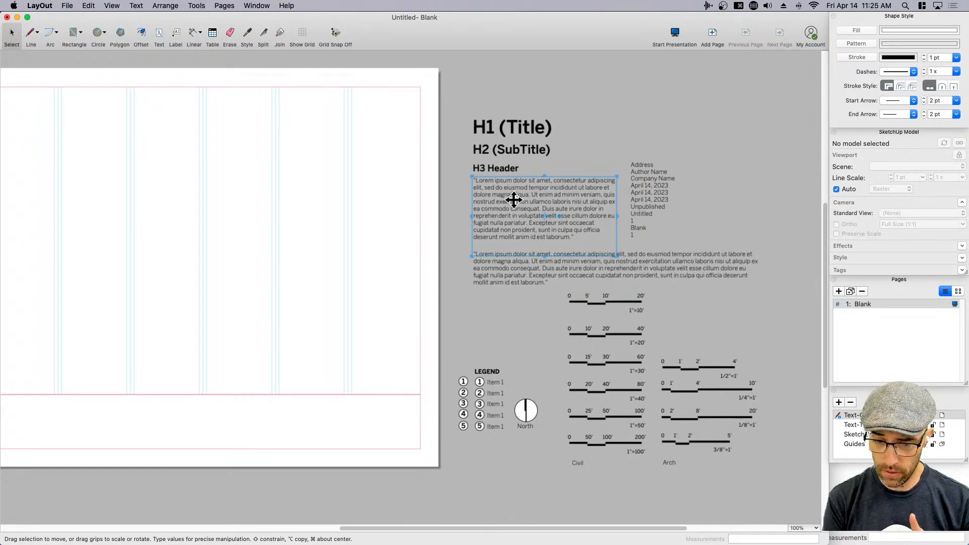
pyautogui.click(722, 332)
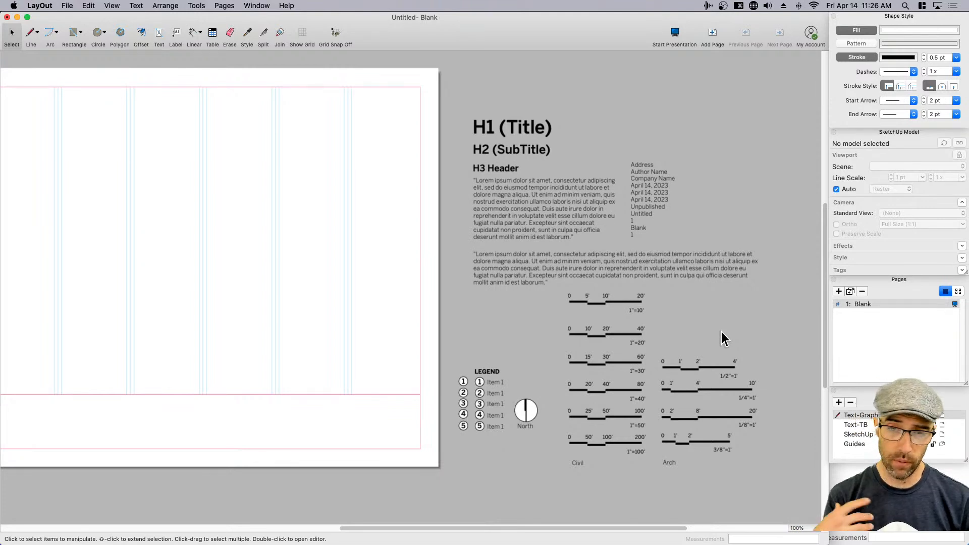
# - Float the page and layer lists over the drawing sheet and rename the Blank page as Template-Page
pyautogui.scroll(-1, 333, 345)
pyautogui.moveTo(332, 346); pyautogui.dragTo(543, 340, button='middle')
pyautogui.scroll(-1, 542, 340)
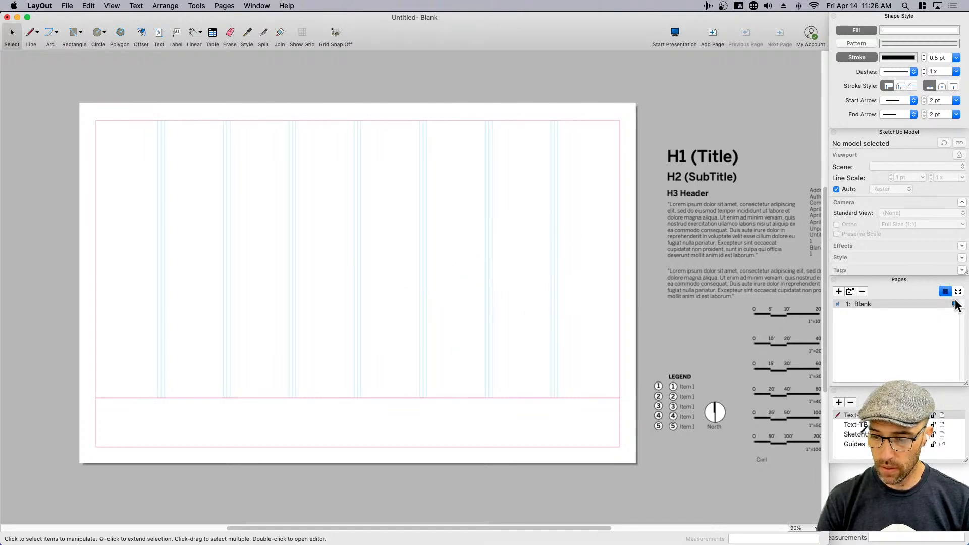
pyautogui.moveTo(904, 280); pyautogui.dragTo(536, 92)
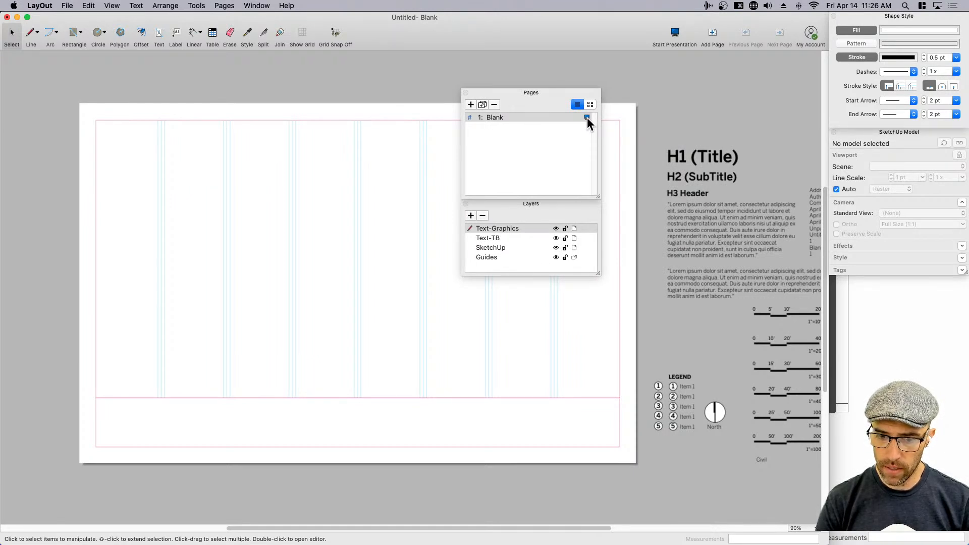
pyautogui.doubleClick(497, 117)
pyautogui.write('Te')
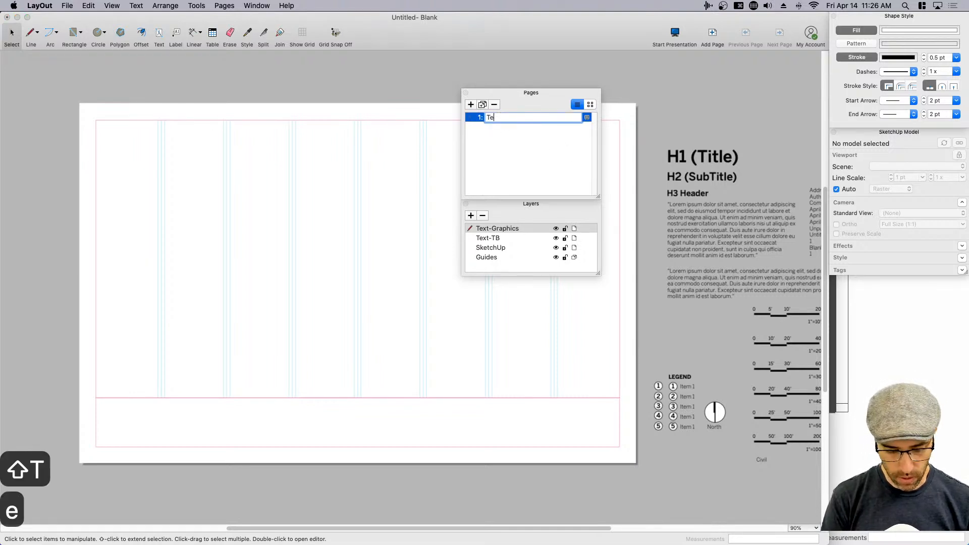
pyautogui.write('mplate-')
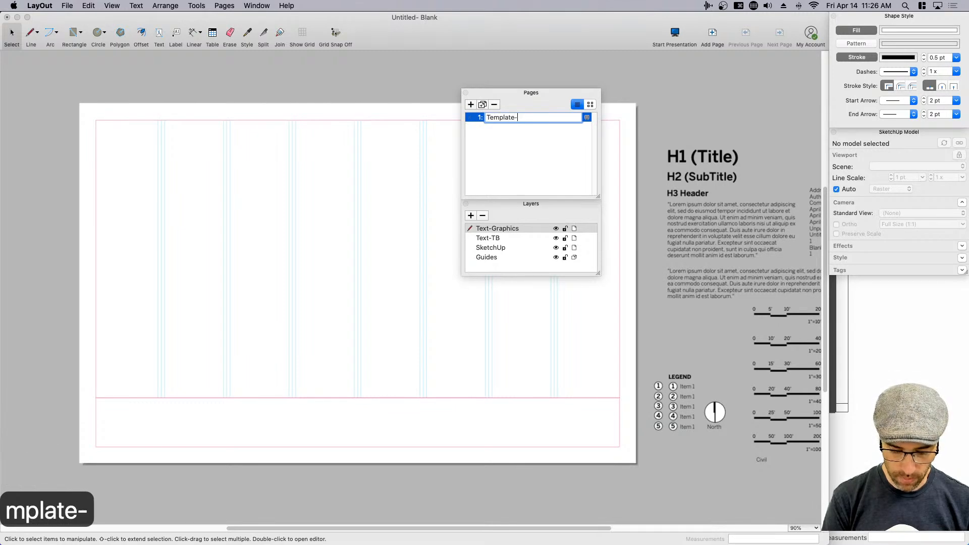
pyautogui.write('Page')
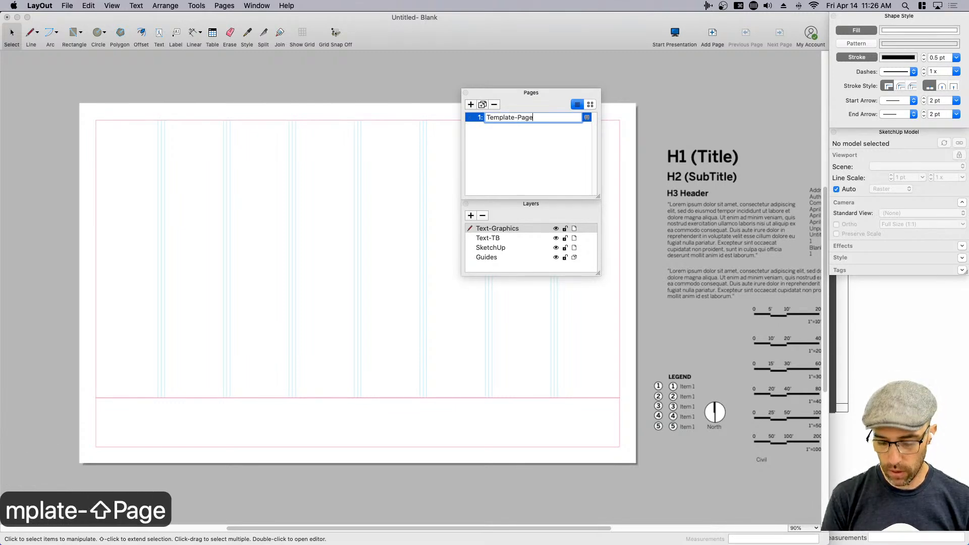
pyautogui.click(507, 136)
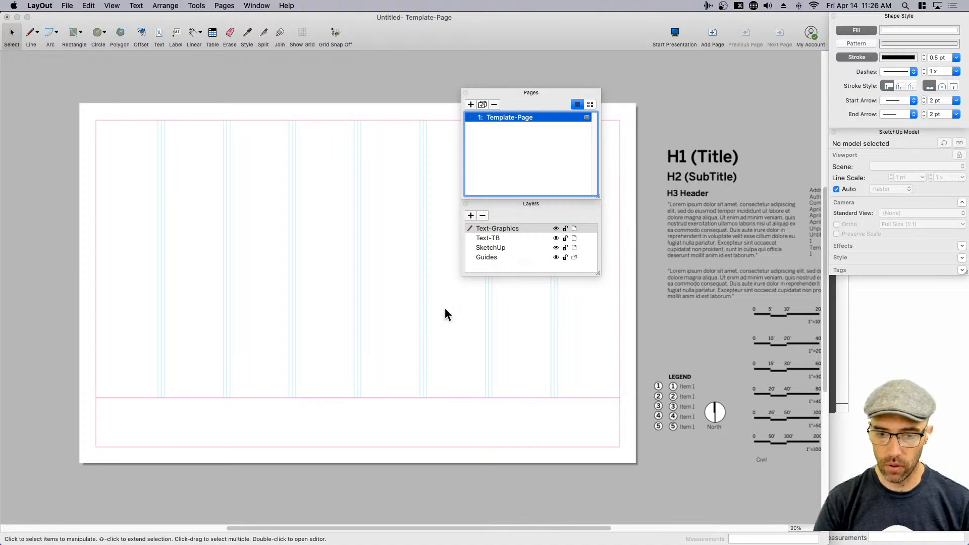
# - Dock the floating page and layer lists beneath the SketchUp Model settings to clear the drawing sheet
pyautogui.moveTo(532, 92); pyautogui.dragTo(889, 274)
pyautogui.scroll(-2, 668, 307)
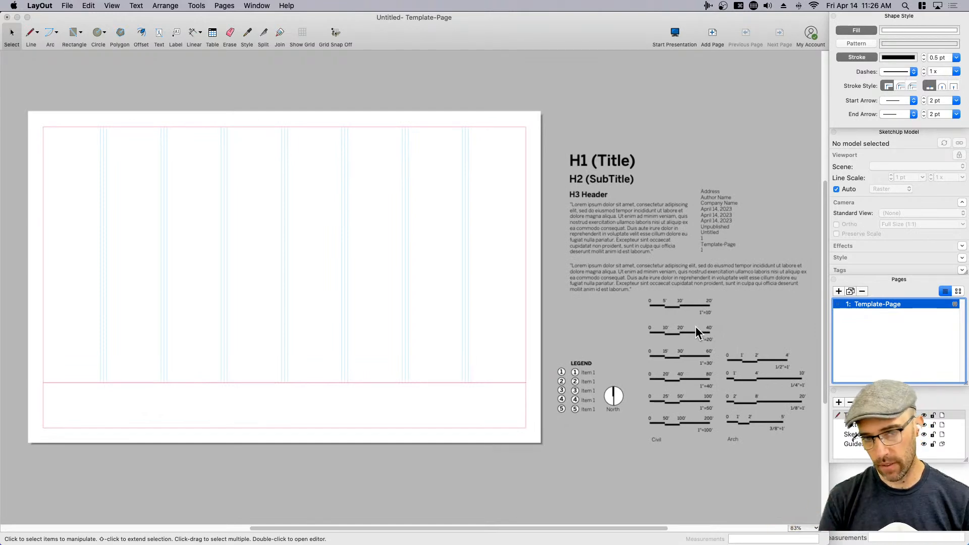
# - Examine the Civil scale bars beside the page, including the 1"=100' bar's divisions and labels
pyautogui.scroll(6, 693, 395)
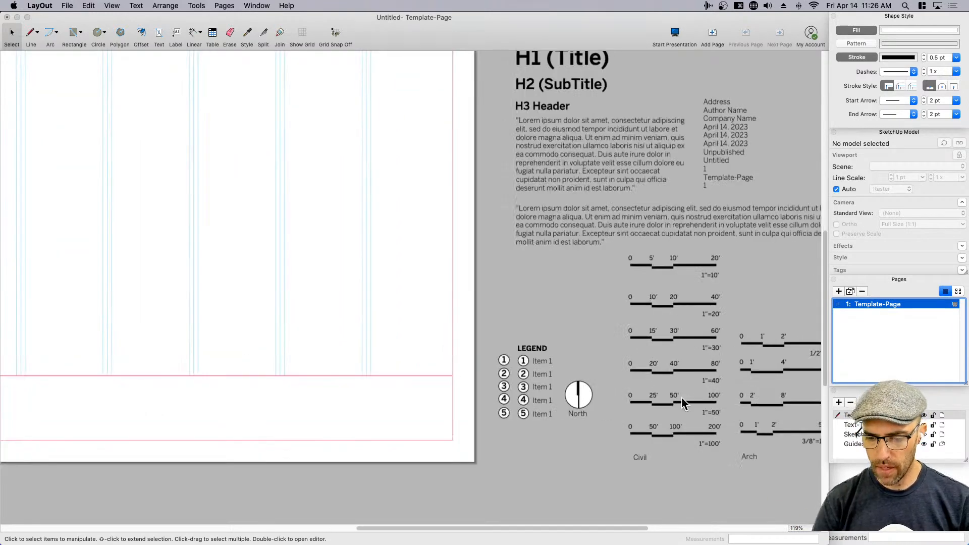
pyautogui.click(607, 411)
pyautogui.click(594, 416)
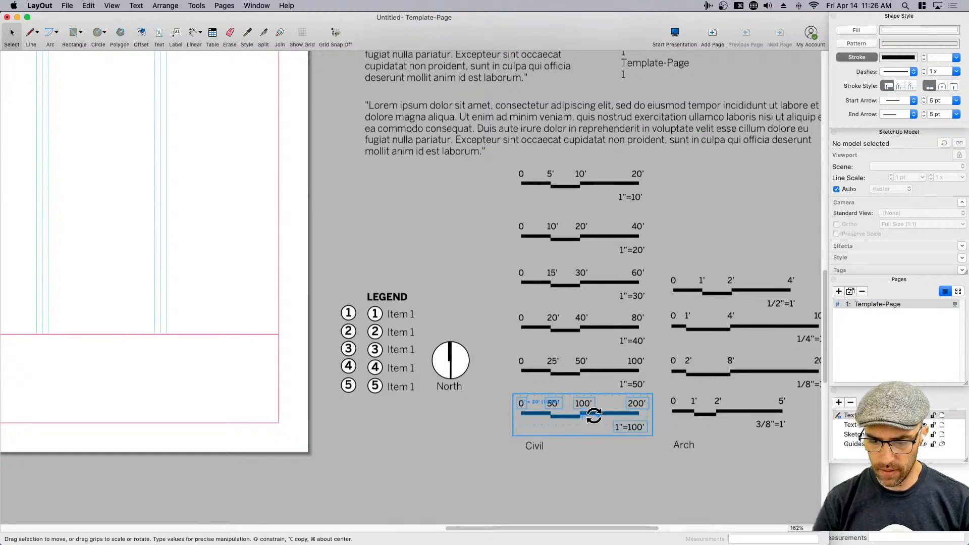
pyautogui.scroll(3, 591, 417)
pyautogui.moveTo(606, 426); pyautogui.dragTo(547, 389, button='middle')
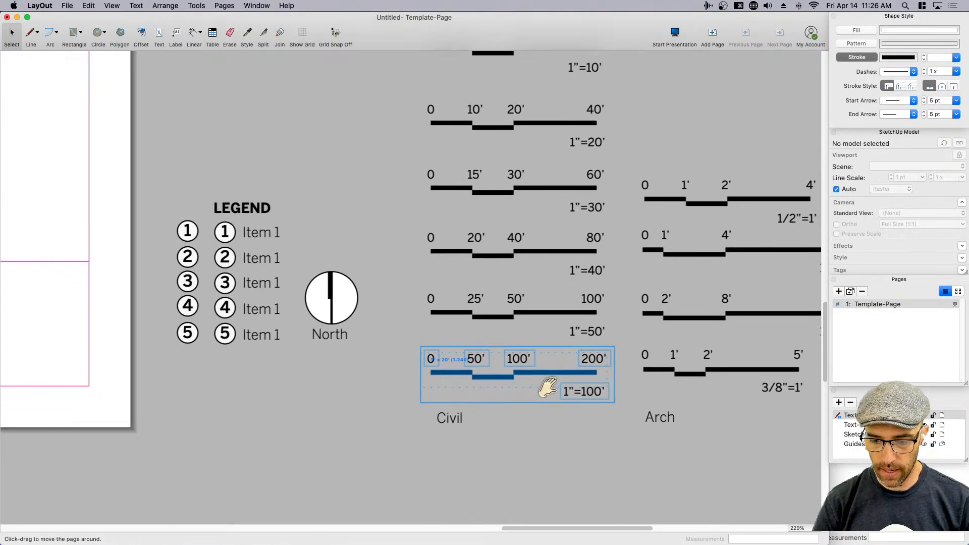
pyautogui.scroll(-1, 520, 355)
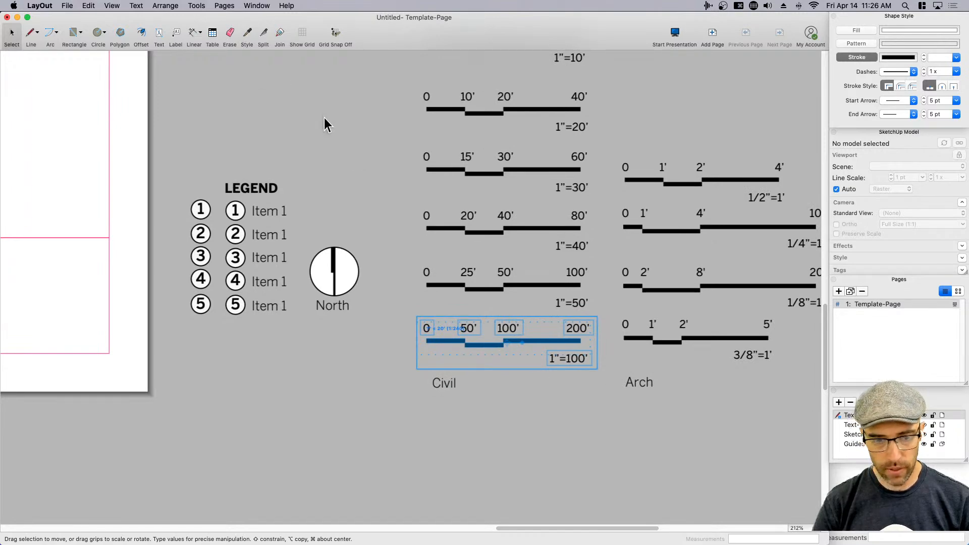
pyautogui.scroll(3, 493, 368)
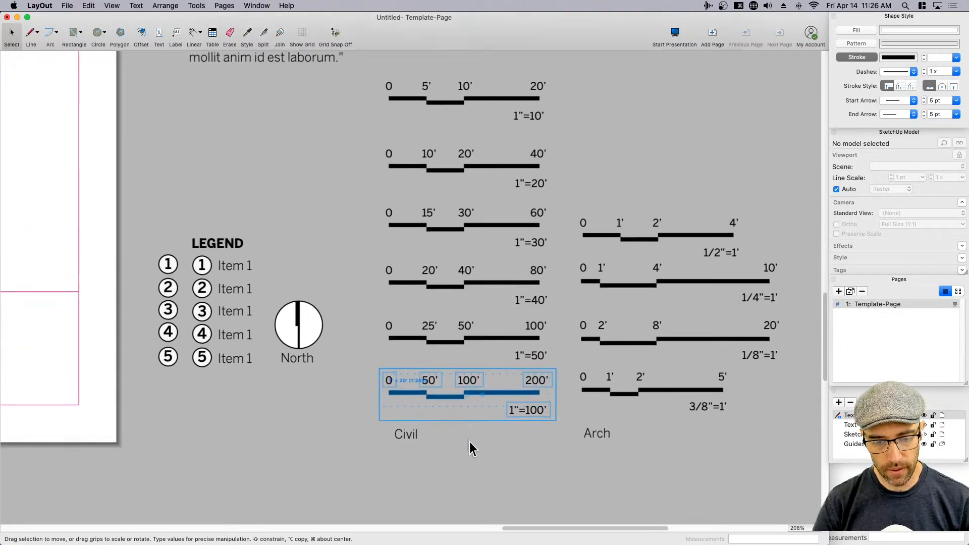
pyautogui.click(468, 435)
pyautogui.click(446, 398)
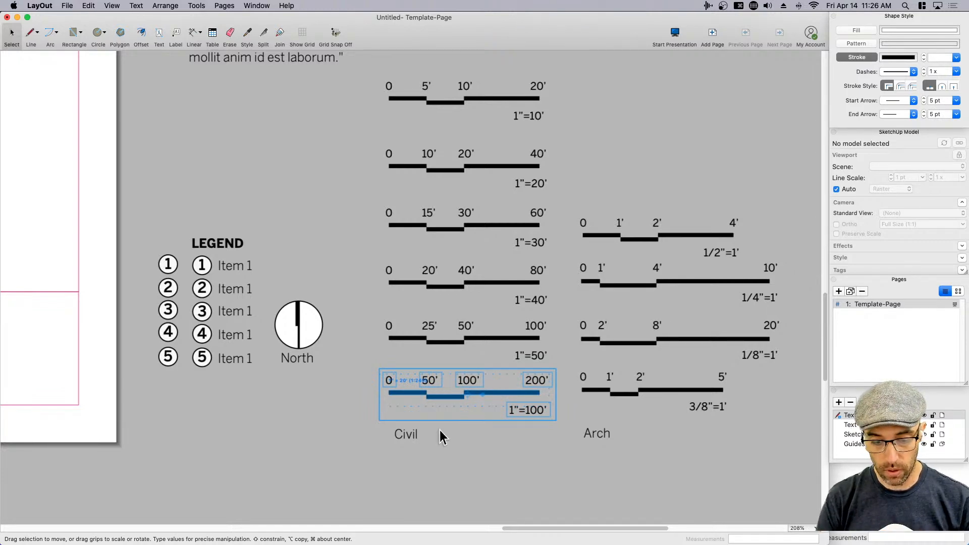
pyautogui.scroll(5, 426, 389)
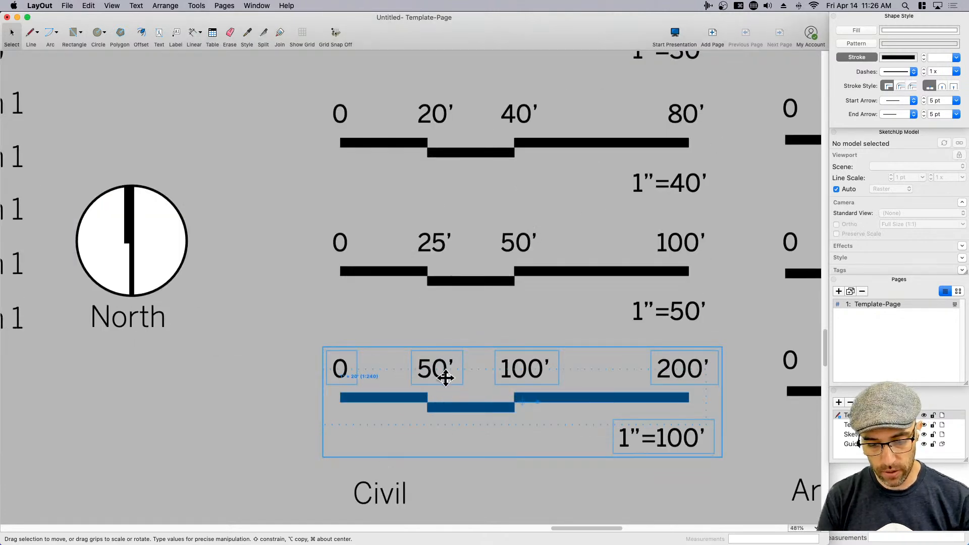
pyautogui.scroll(-6, 590, 438)
pyautogui.click(600, 449)
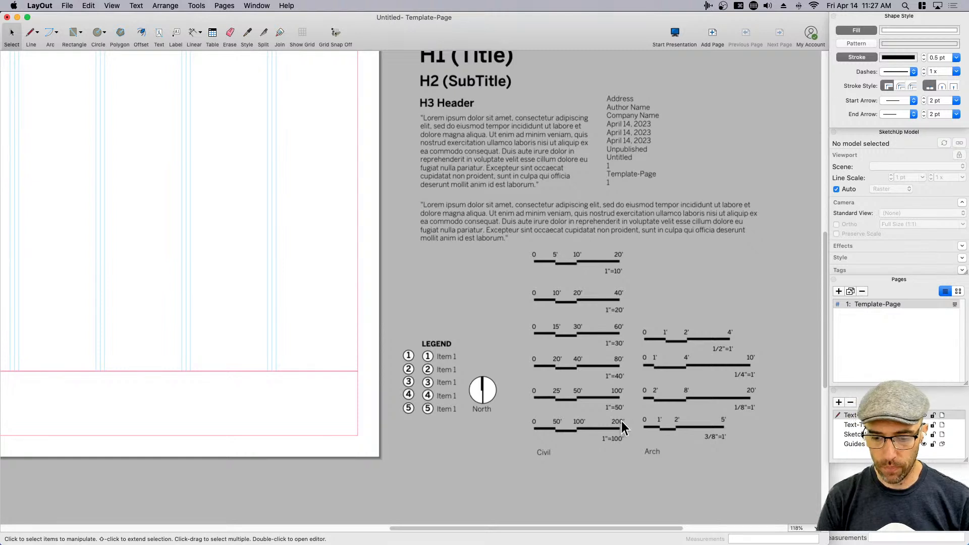
pyautogui.click(613, 432)
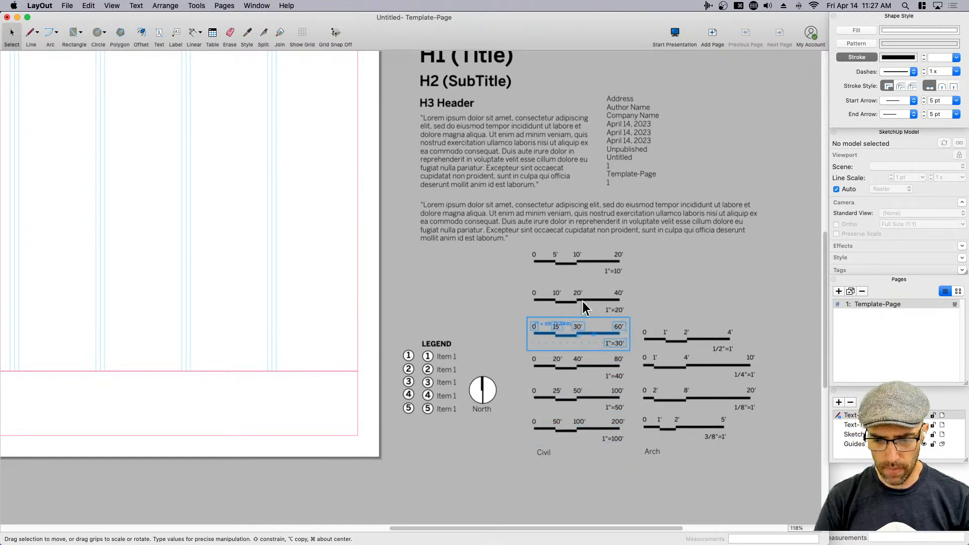
# - Open the Auto-Text section of the document setup and enlarge its window to show the whole tag list
pyautogui.scroll(4, 659, 276)
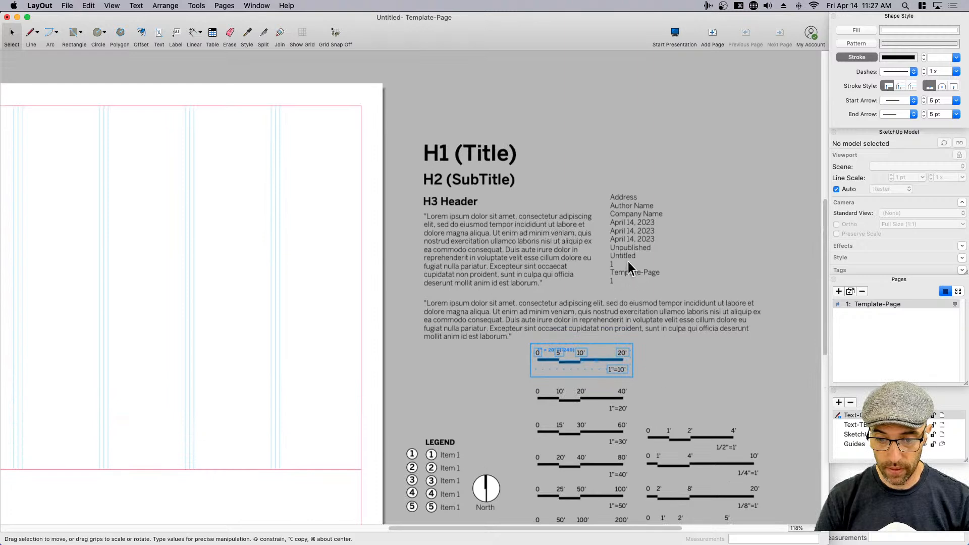
pyautogui.click(631, 270)
pyautogui.hscroll(2, 634, 225)
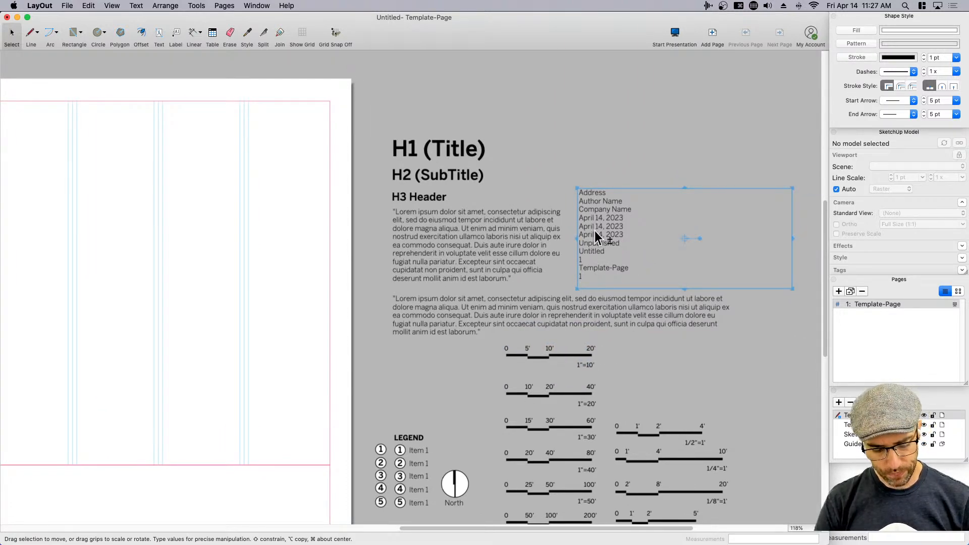
pyautogui.hotkey('shift', 'd')
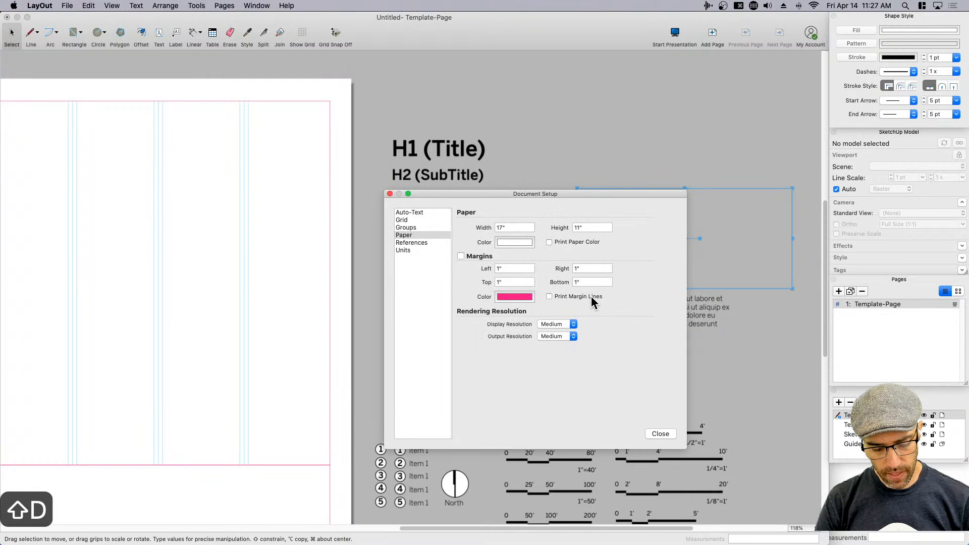
pyautogui.click(423, 213)
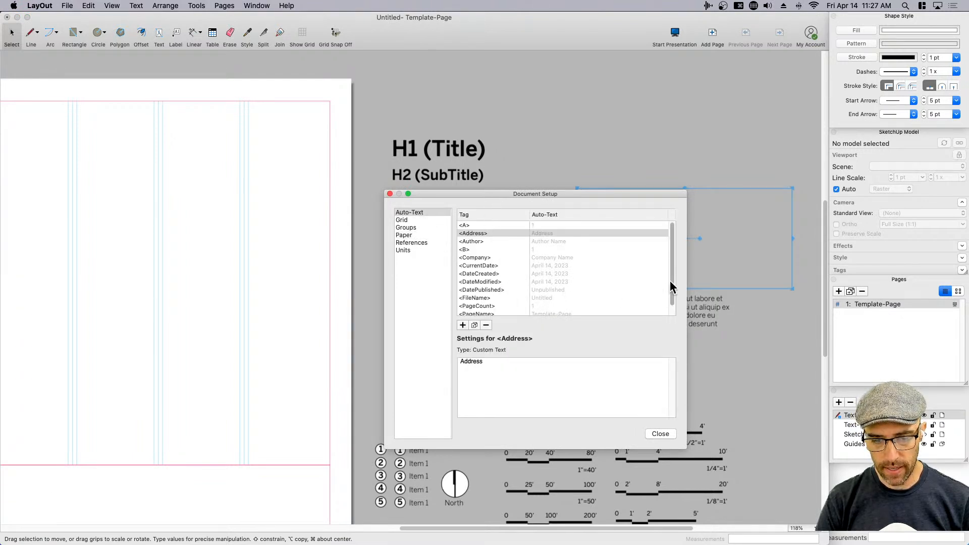
pyautogui.scroll(-1, 670, 285)
pyautogui.moveTo(687, 448); pyautogui.dragTo(688, 489)
pyautogui.moveTo(554, 197); pyautogui.dragTo(523, 131)
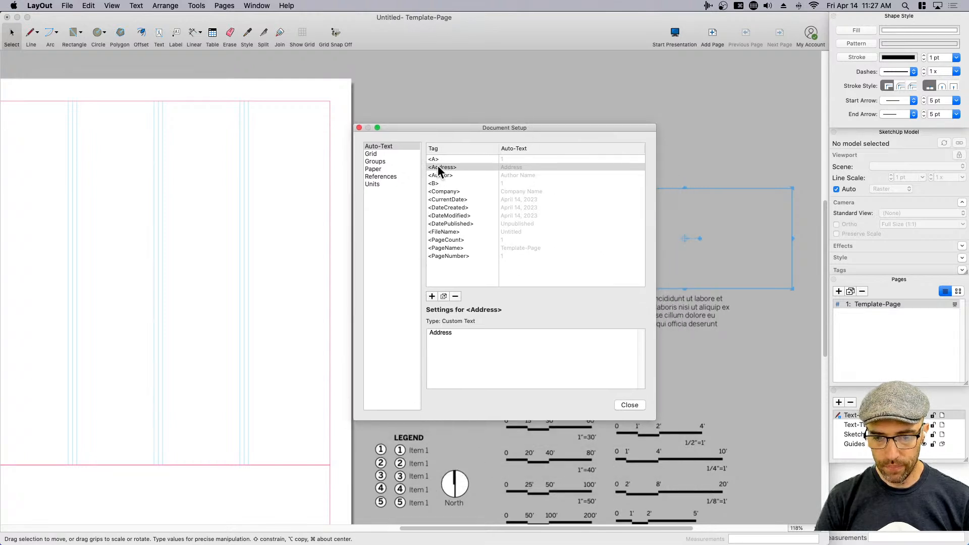
# - Review the settings of the <PageNumber>, <PageCount> and <A> auto-text tags, and close the document setup
pyautogui.click(429, 257)
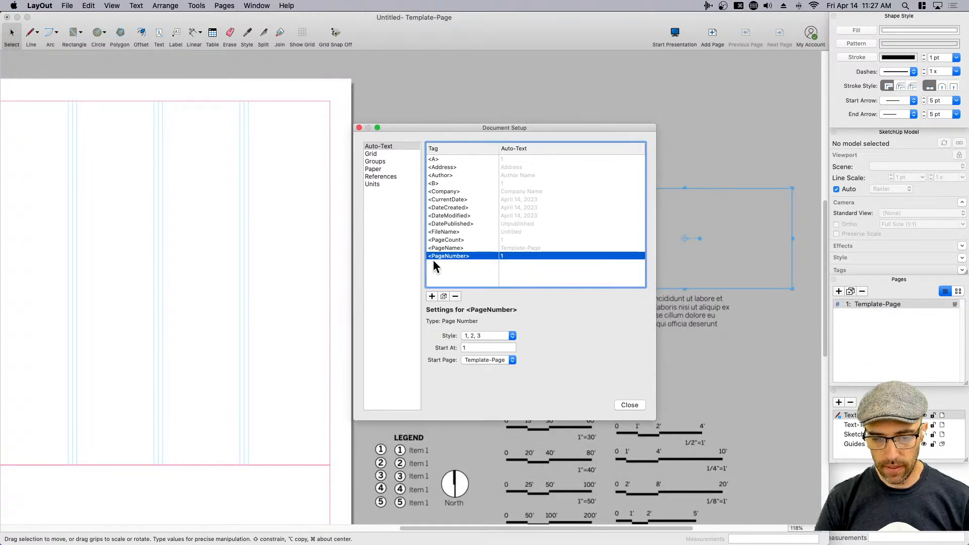
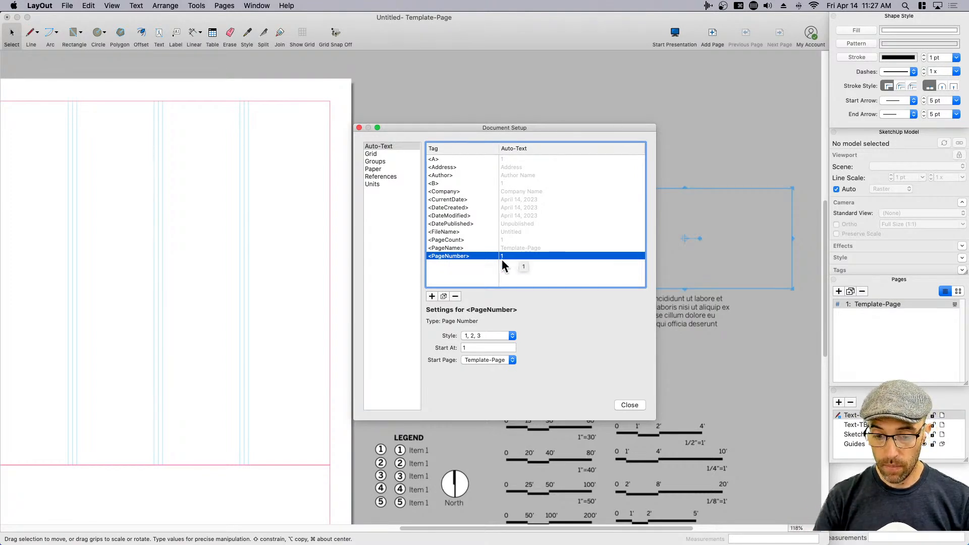
pyautogui.click(457, 240)
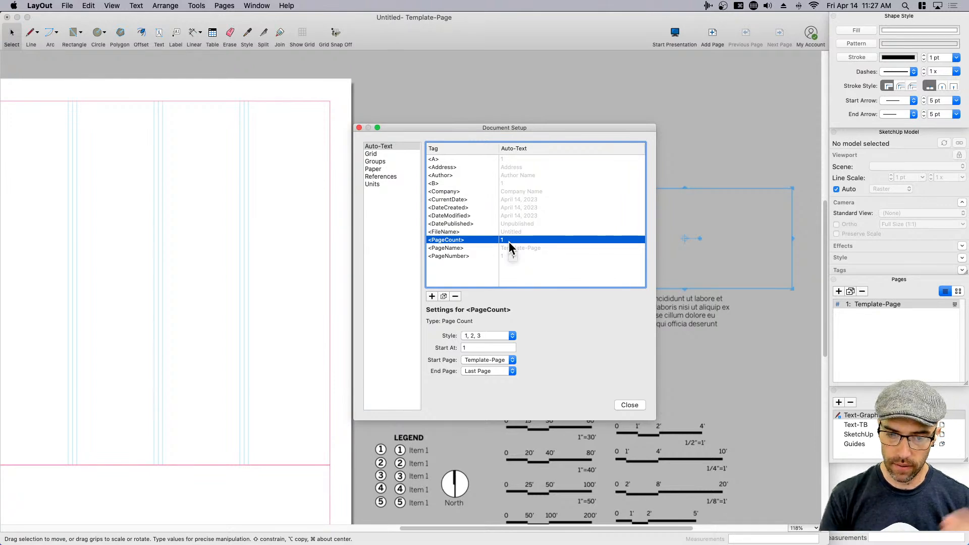
pyautogui.click(436, 159)
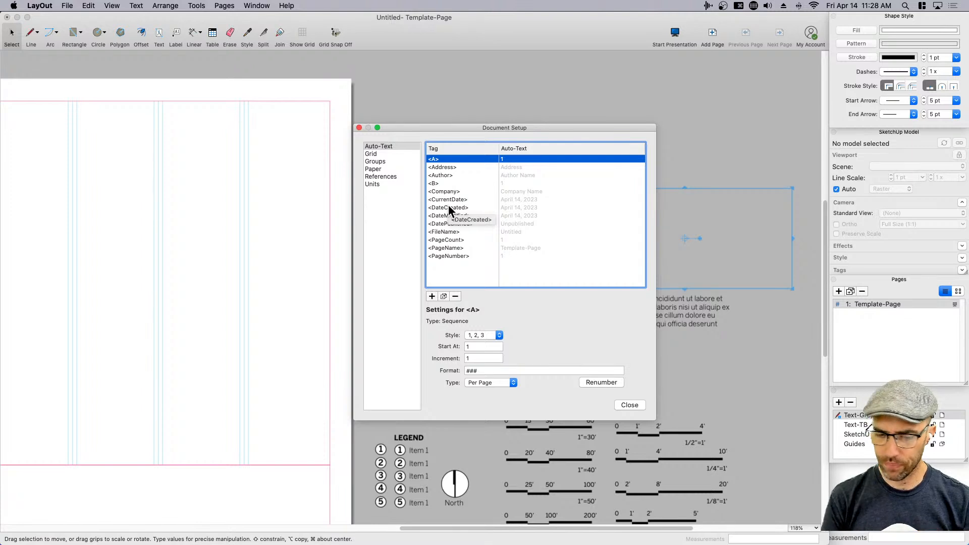
pyautogui.moveTo(464, 277)
pyautogui.mouseDown()
pyautogui.moveTo(428, 152)
pyautogui.moveTo(458, 276)
pyautogui.mouseUp()
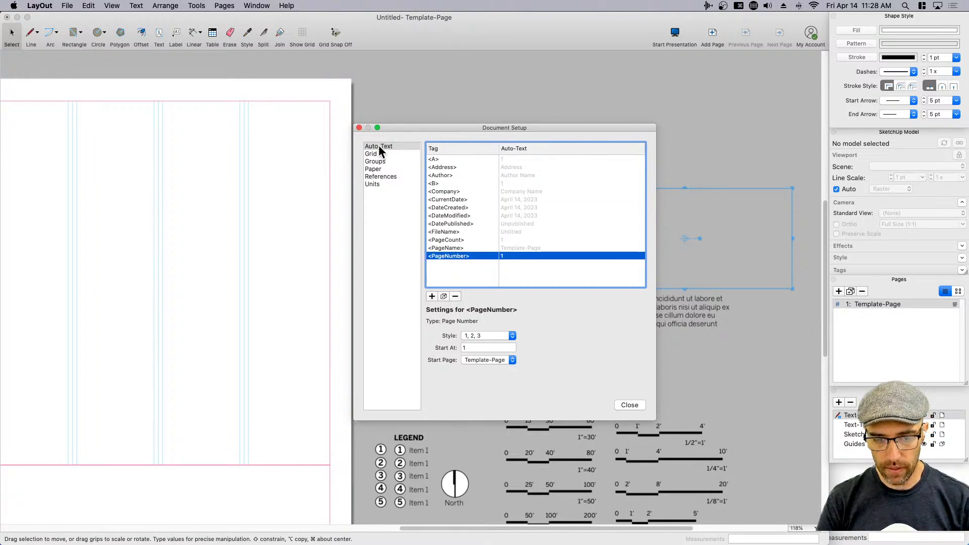
pyautogui.click(359, 128)
# - Open the auto-text block beside the page for editing and examine its date modified, date created and current date tags
pyautogui.scroll(5, 601, 222)
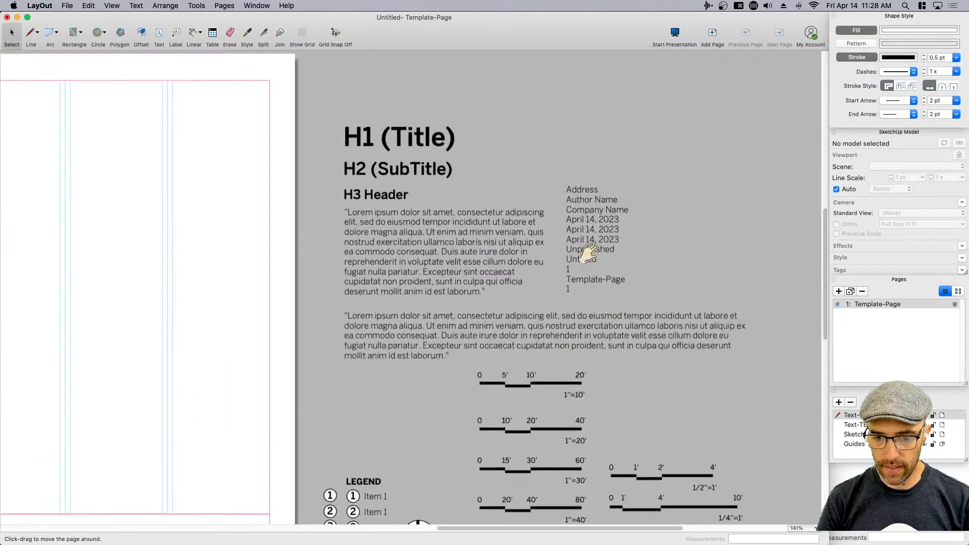
pyautogui.scroll(3, 555, 265)
pyautogui.click(507, 276)
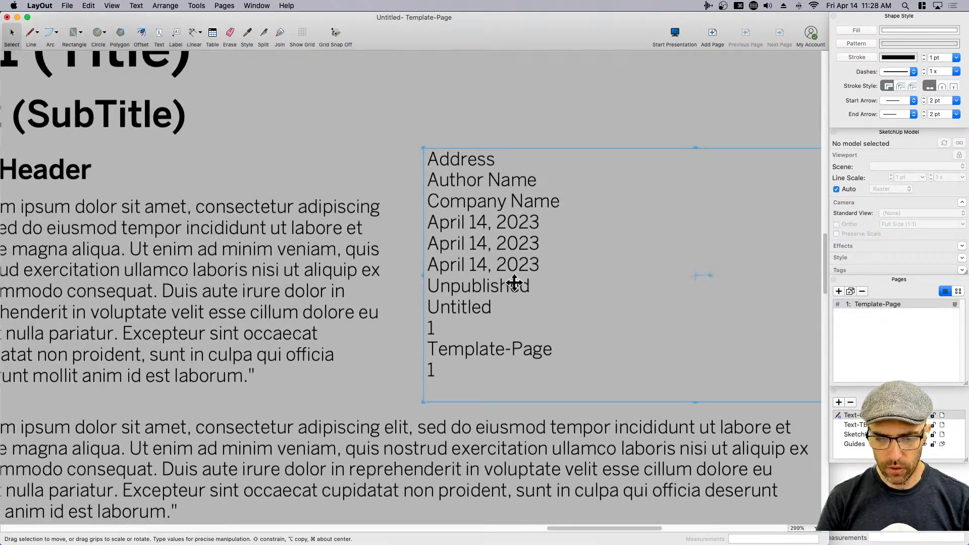
pyautogui.doubleClick(476, 225)
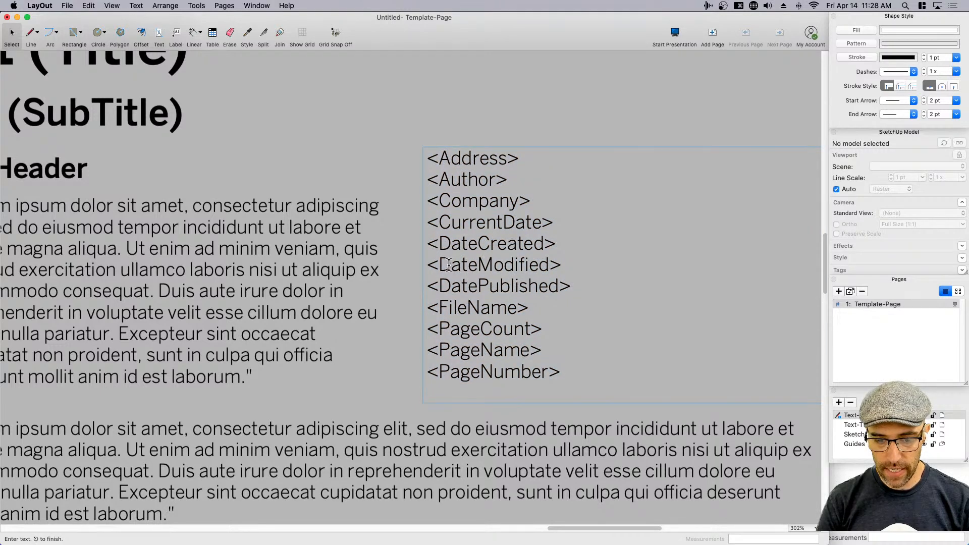
pyautogui.moveTo(457, 265); pyautogui.dragTo(528, 267)
pyautogui.moveTo(470, 242); pyautogui.dragTo(534, 243)
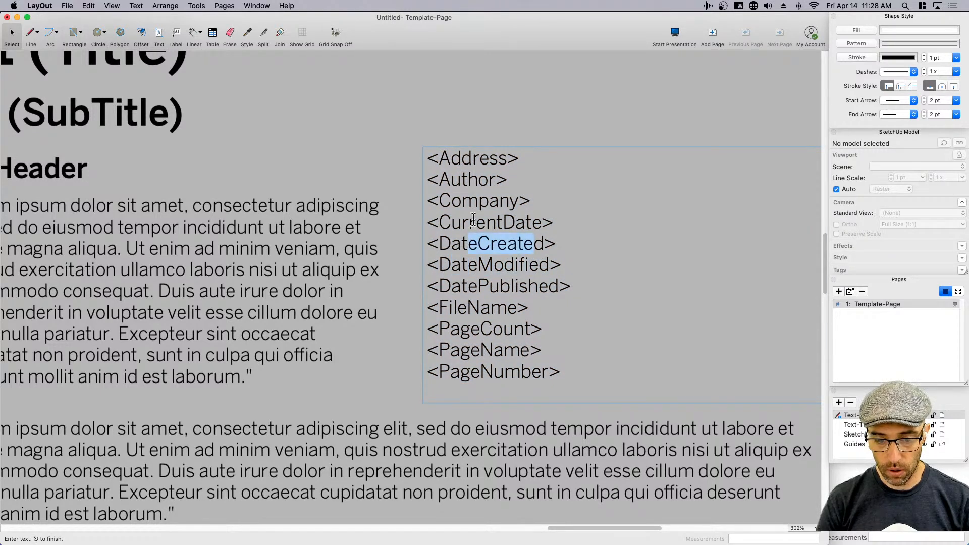
pyautogui.moveTo(475, 222); pyautogui.dragTo(538, 226)
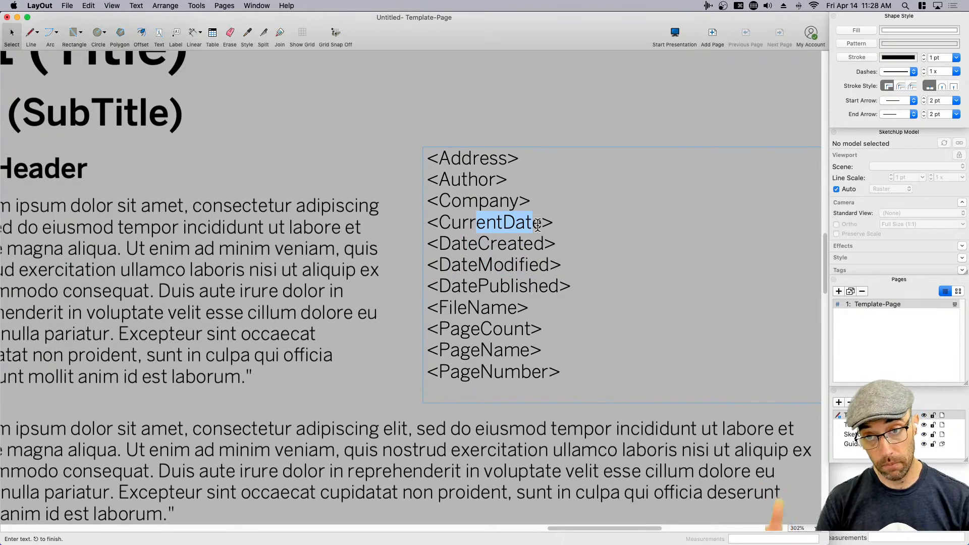
pyautogui.click(463, 200)
pyautogui.press('Escape')
pyautogui.click(486, 202)
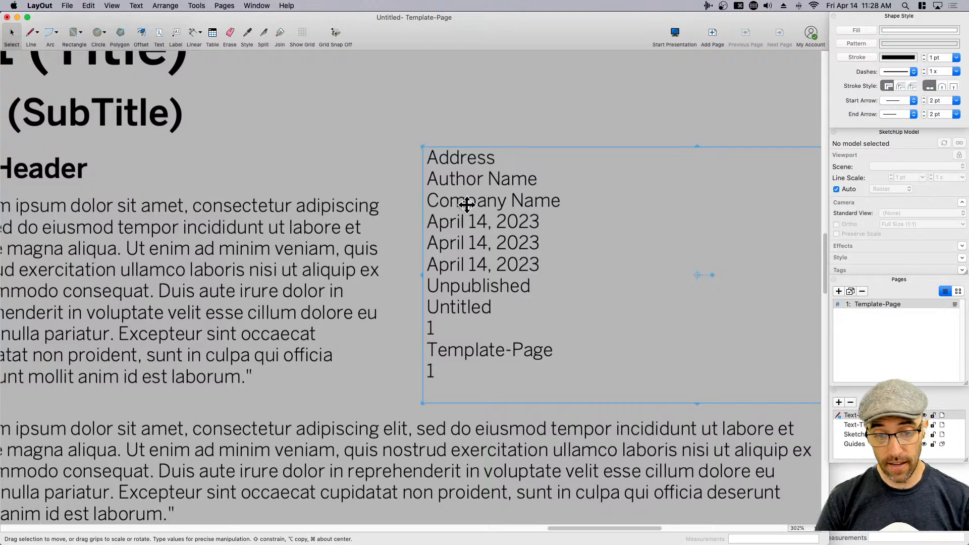
# - Compare the auto-text block's displayed values with the underlying tags, including the address and file name
pyautogui.moveTo(489, 226); pyautogui.dragTo(479, 207, button='middle')
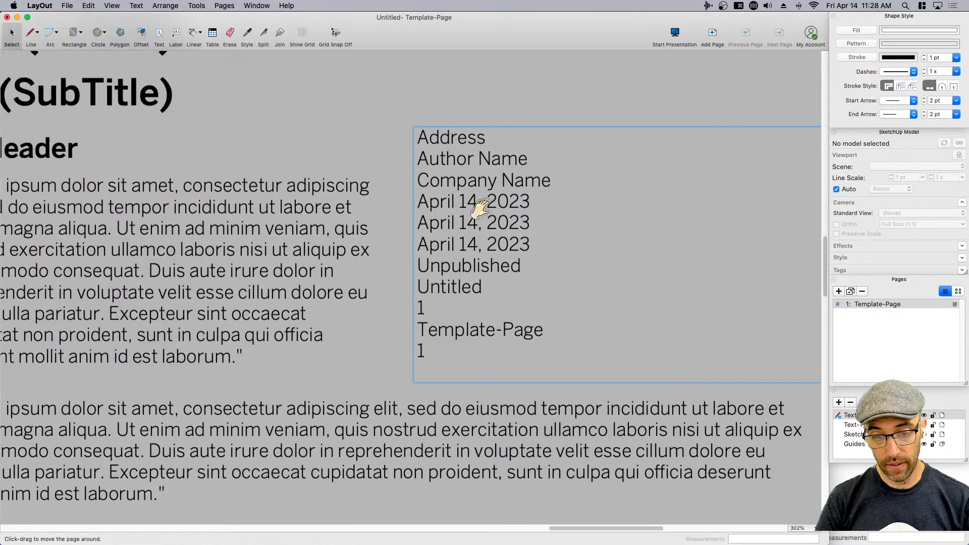
pyautogui.doubleClick(452, 136)
pyautogui.click(390, 112)
pyautogui.click(450, 159)
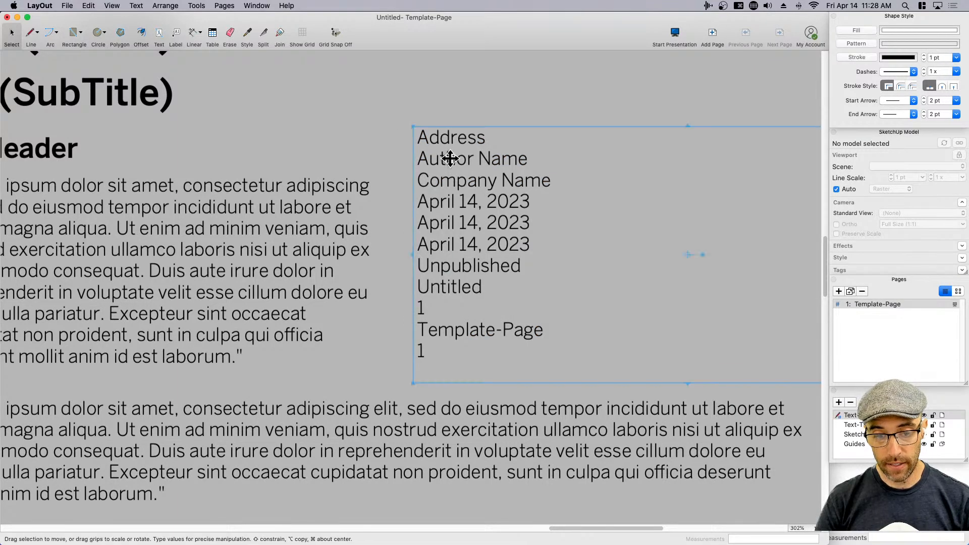
pyautogui.doubleClick(457, 292)
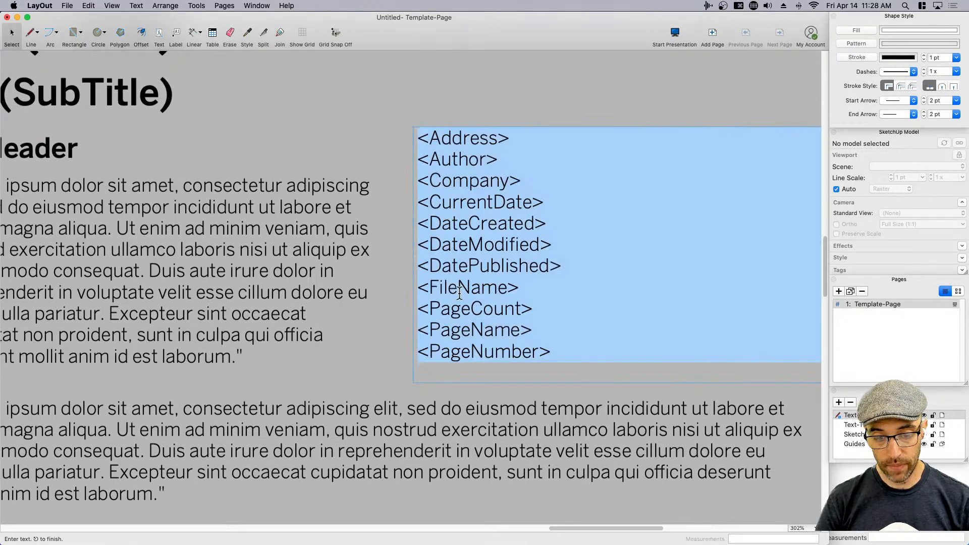
pyautogui.click(371, 162)
pyautogui.scroll(-2, 526, 275)
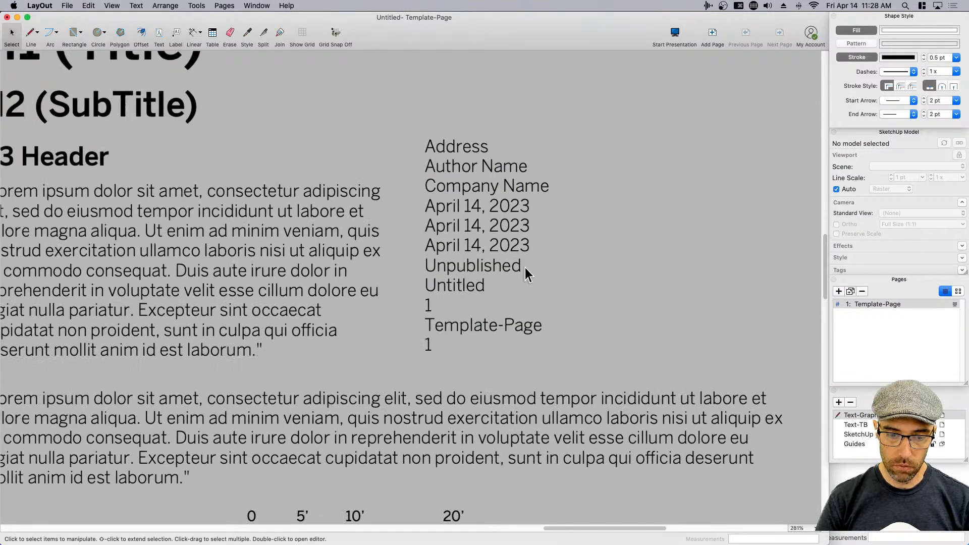
# - Save the document to the Desktop in LayOut format under the name LayOut Live Stream Template
pyautogui.press('super+s')
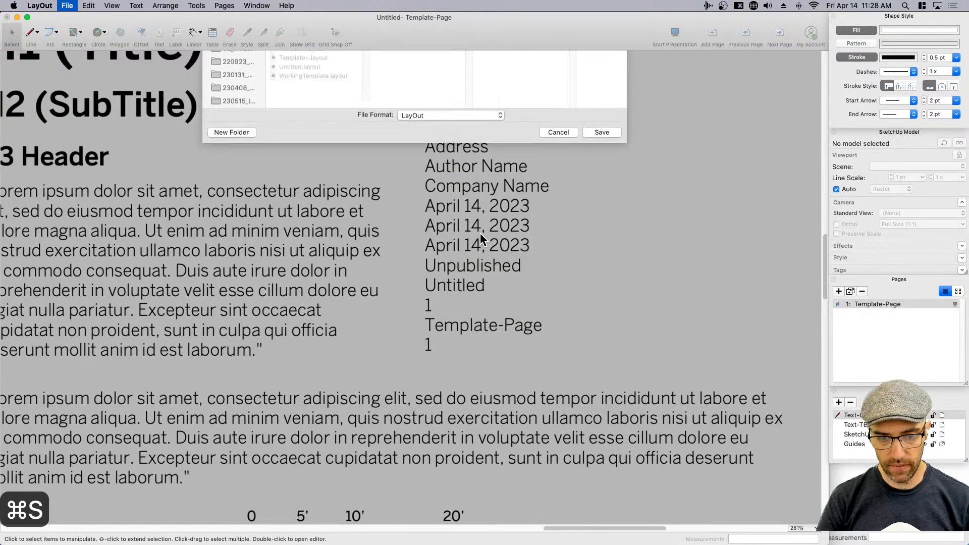
pyautogui.click(246, 143)
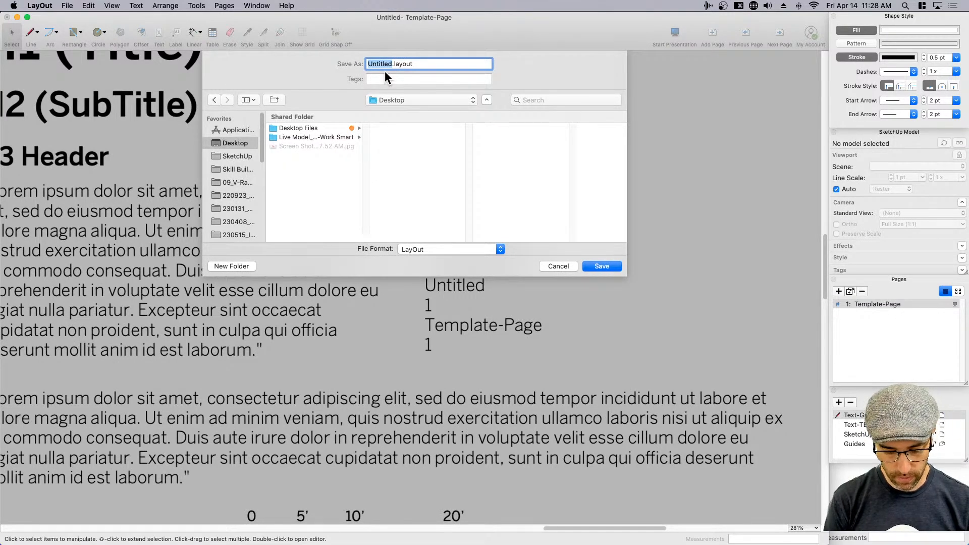
pyautogui.write('LayOut Live Str')
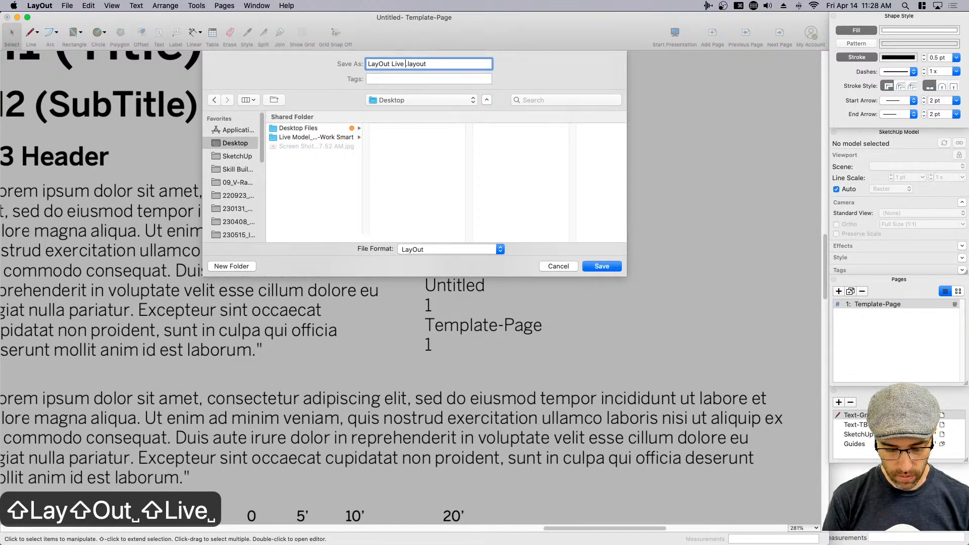
pyautogui.write('eam P')
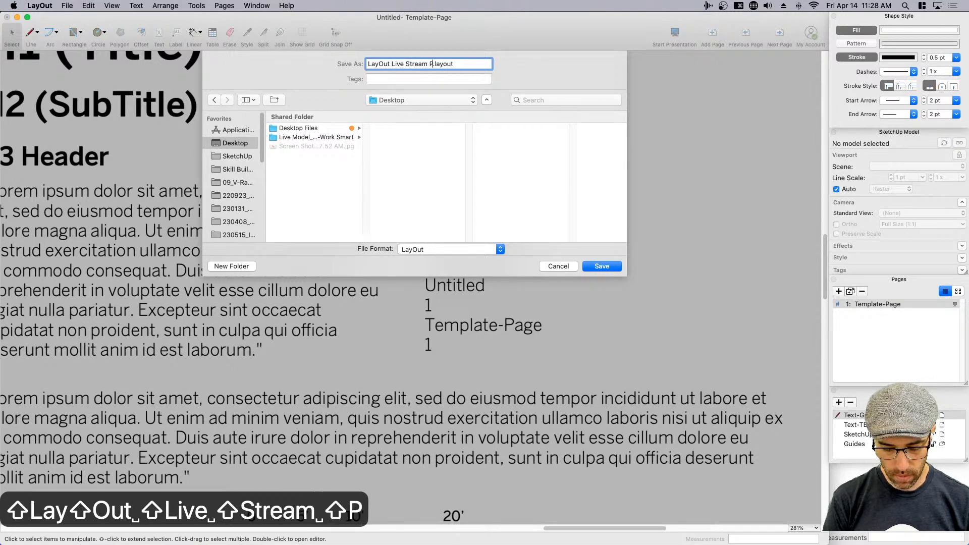
pyautogui.press('BackSpace')
pyautogui.write('Template')
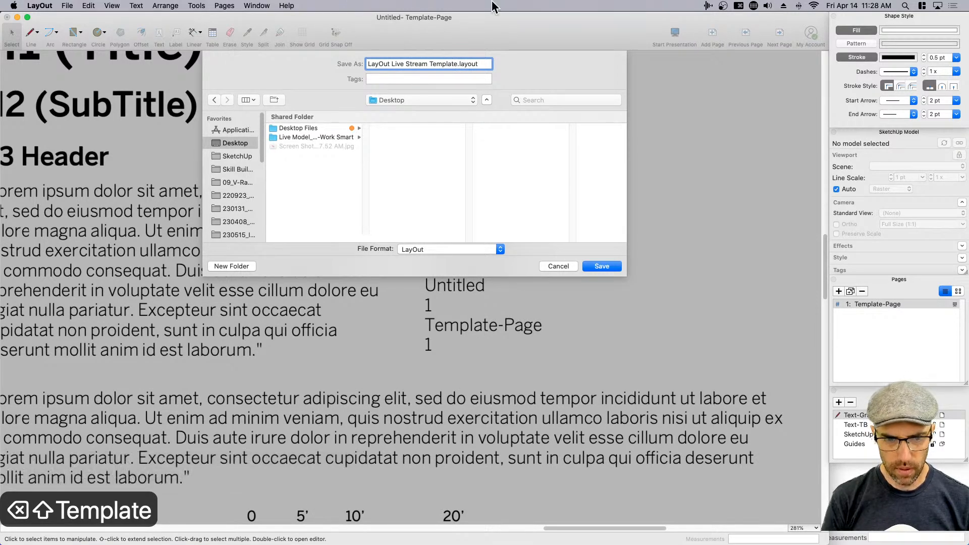
pyautogui.click(601, 267)
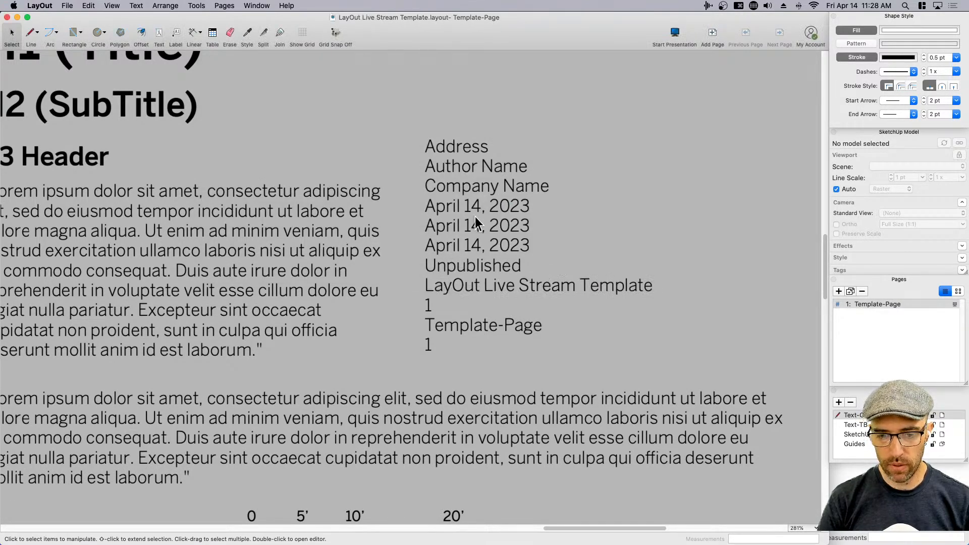
# - Compare the file name displayed in the auto-text block with its underlying <FileName> tag
pyautogui.scroll(5, 479, 209)
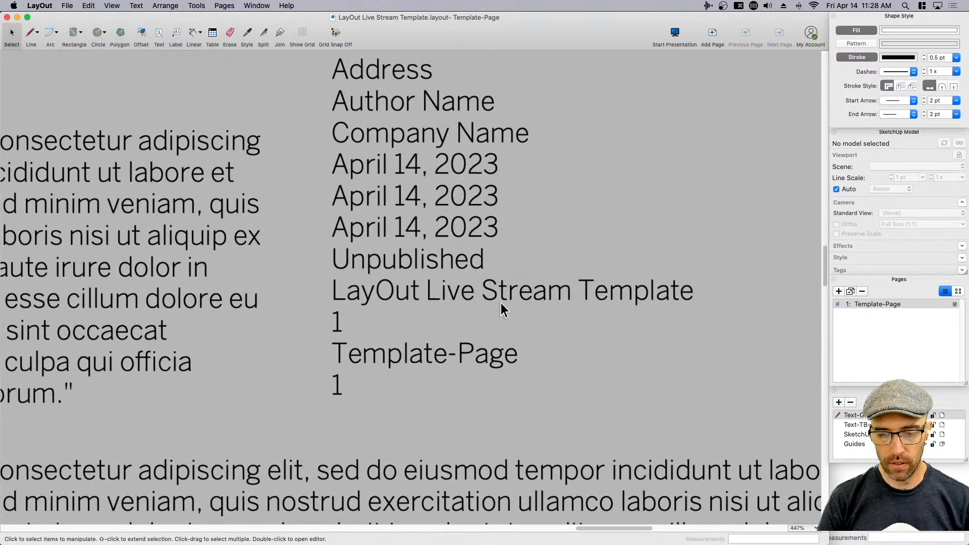
pyautogui.scroll(1, 501, 304)
pyautogui.click(407, 297)
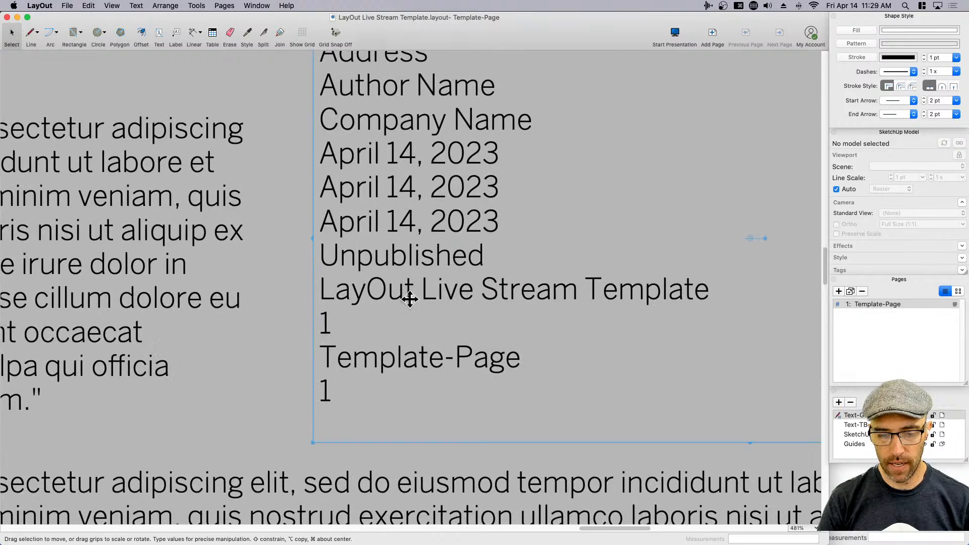
pyautogui.doubleClick(494, 299)
pyautogui.click(337, 294)
pyautogui.moveTo(337, 295); pyautogui.dragTo(465, 303)
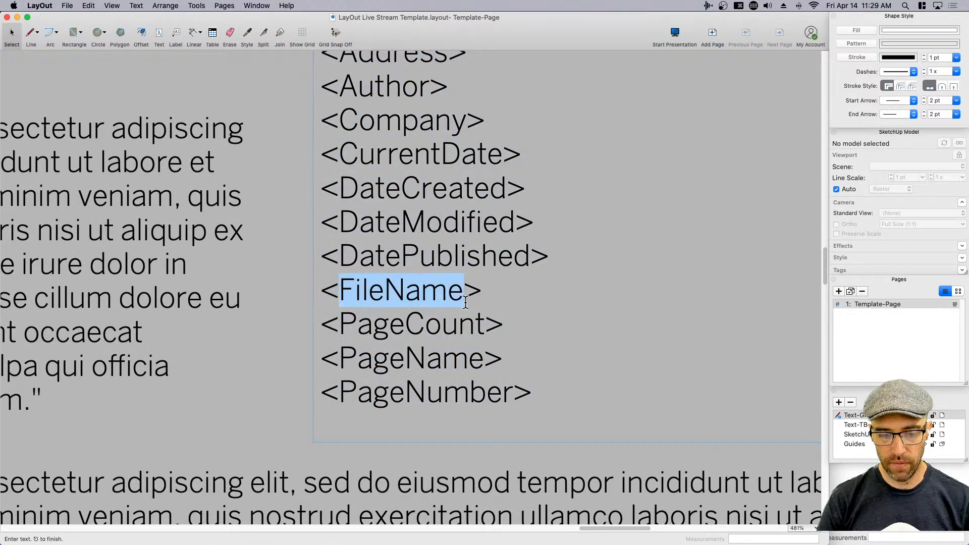
pyautogui.click(262, 344)
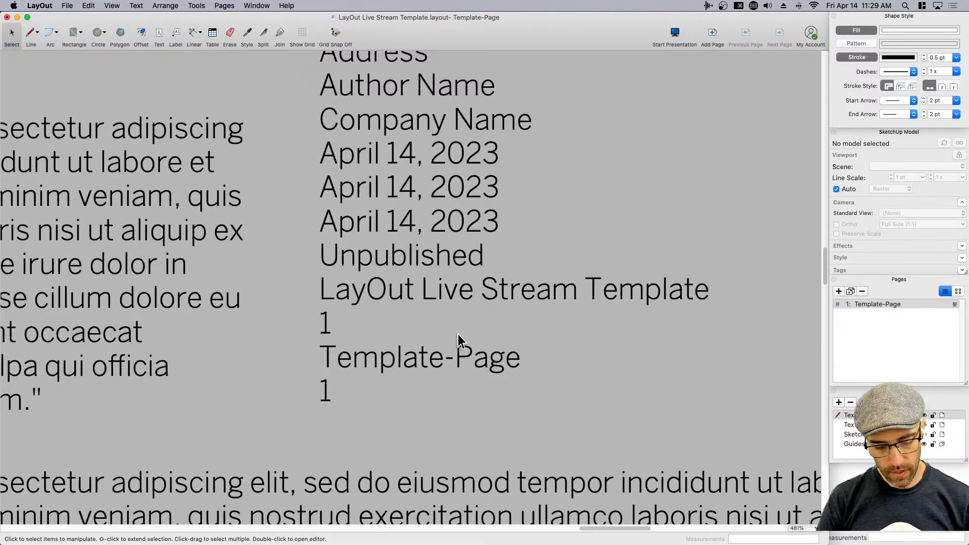
# - Open the document setup and replace the <Author> auto-text with the author's full name
pyautogui.hotkey('shift', 'd')
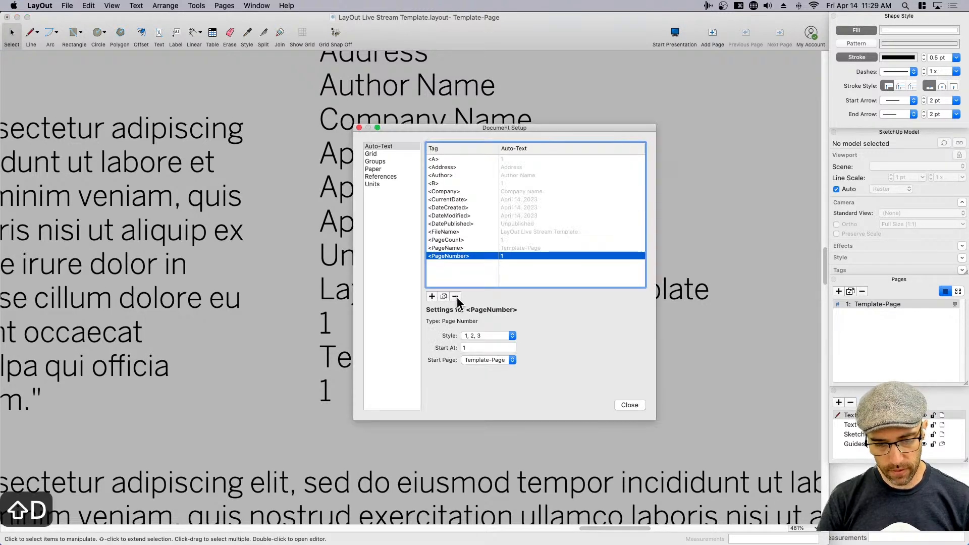
pyautogui.click(446, 174)
pyautogui.moveTo(468, 333); pyautogui.dragTo(458, 334)
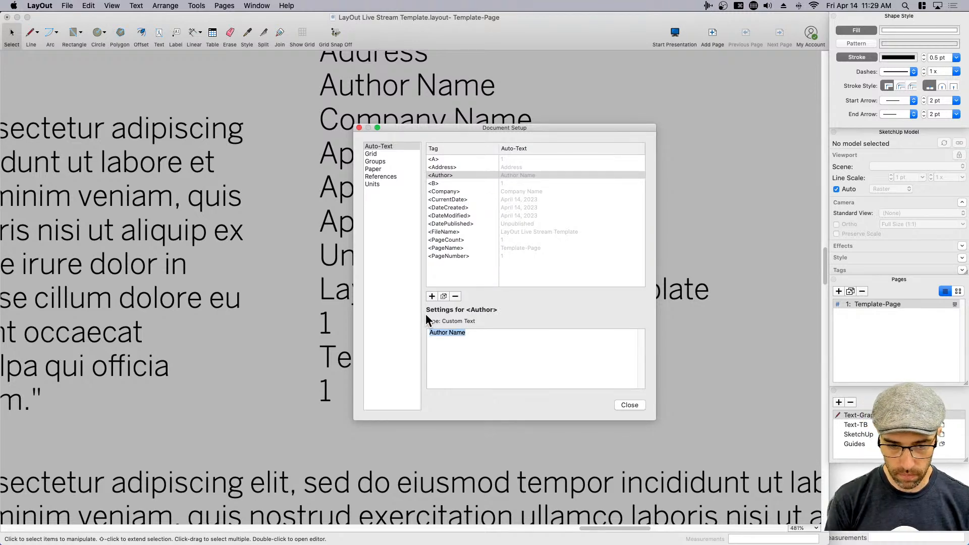
pyautogui.write('Eric M S')
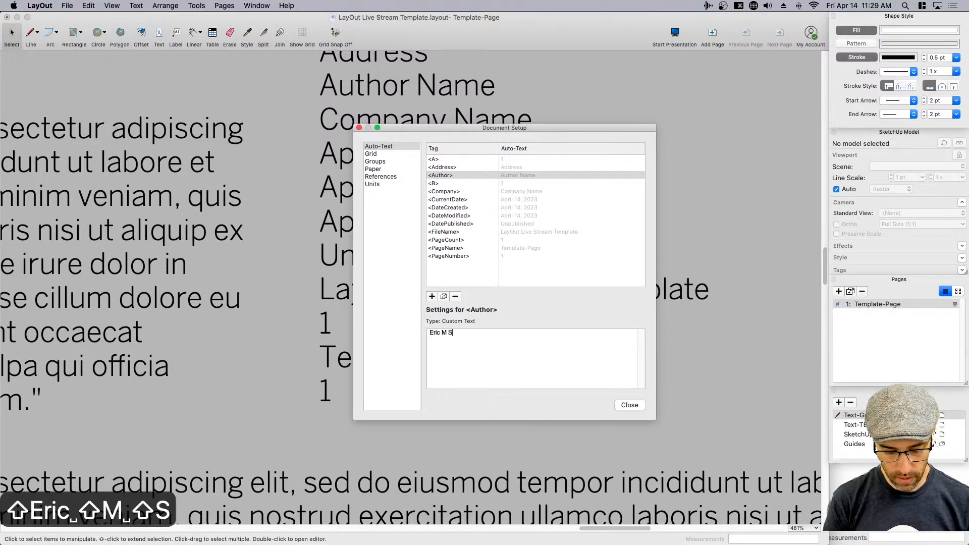
pyautogui.write('argeant')
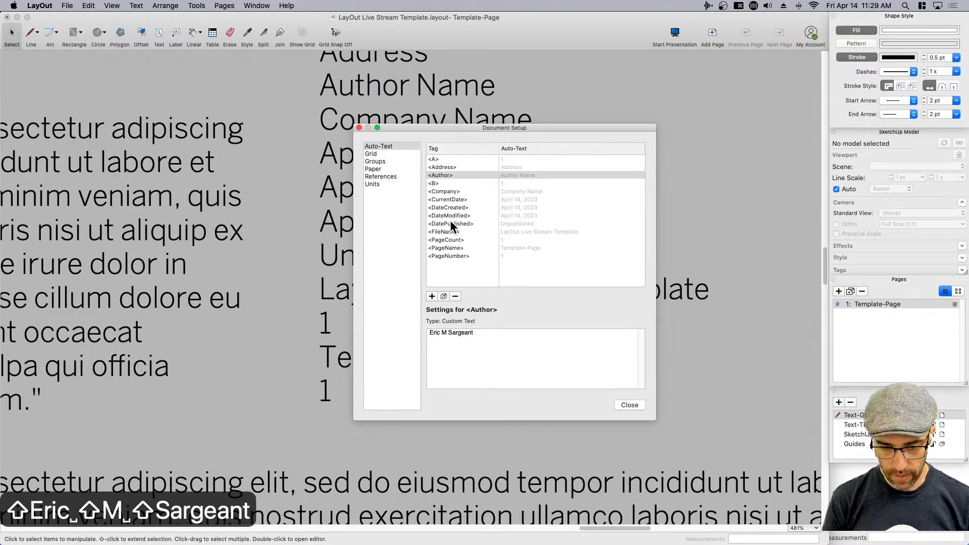
# - Set the custom text of the <Company> auto-text to Trimble SketchUp
pyautogui.click(445, 193)
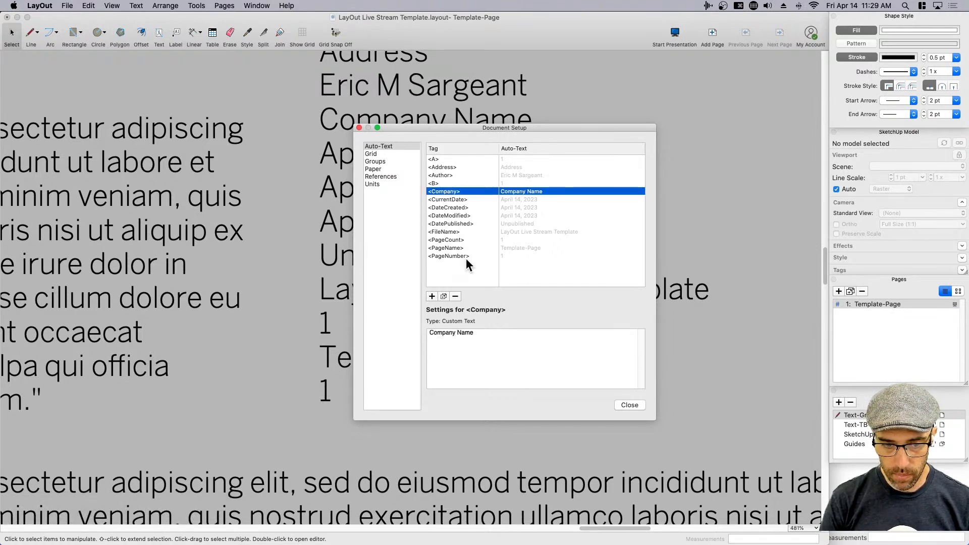
pyautogui.moveTo(475, 334); pyautogui.dragTo(398, 318)
pyautogui.write('T')
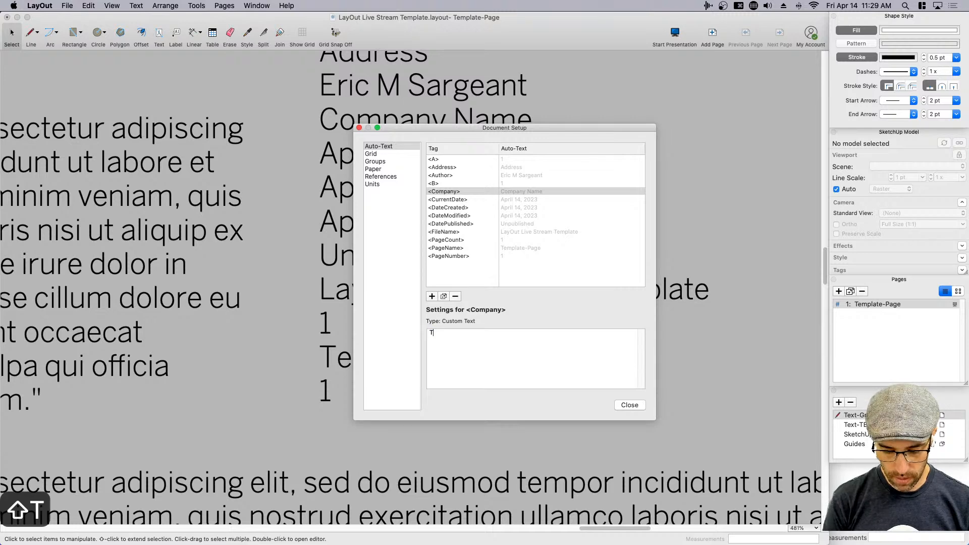
pyautogui.write('rimble Sk')
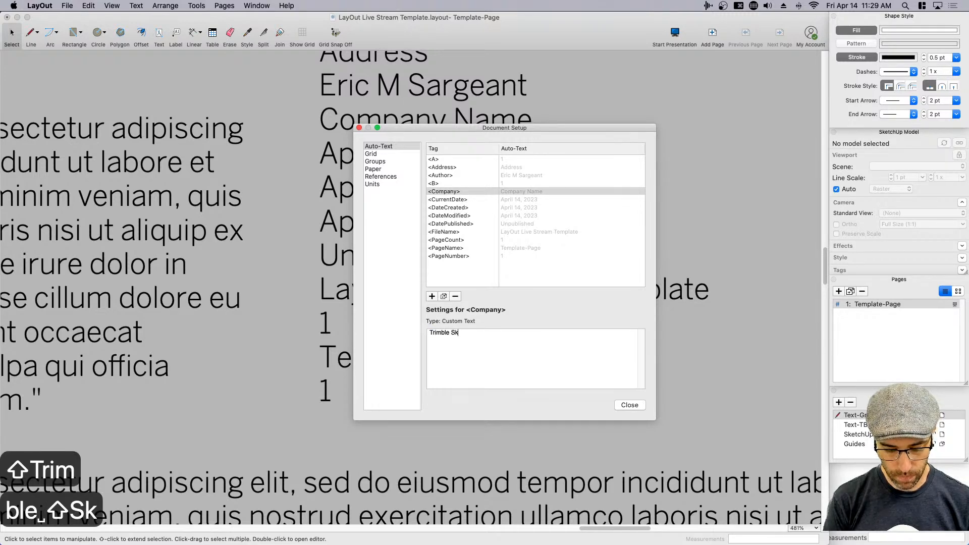
pyautogui.write('etchUp')
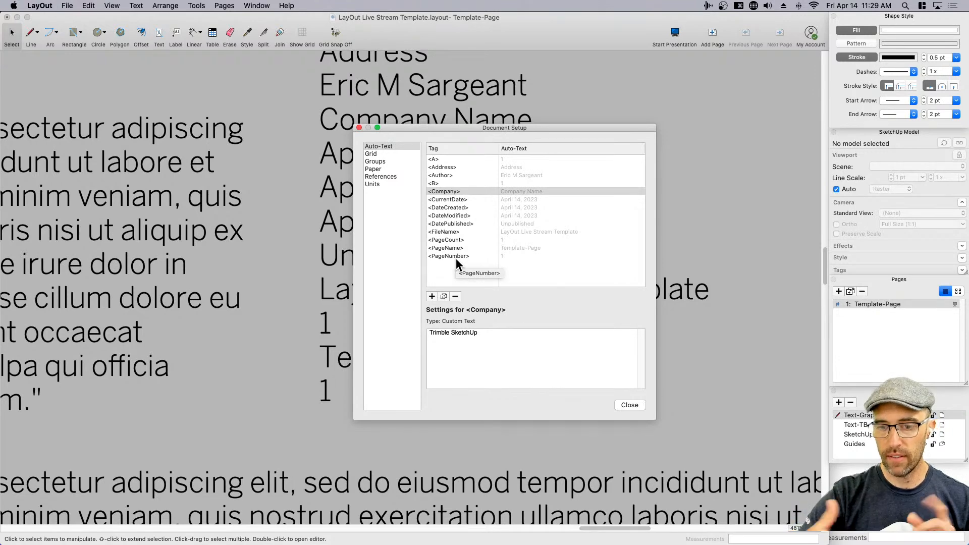
# - Review the settings of the <FileName>, <DatePublished>, <PageName> and <PageNumber> auto-text tags
pyautogui.click(444, 233)
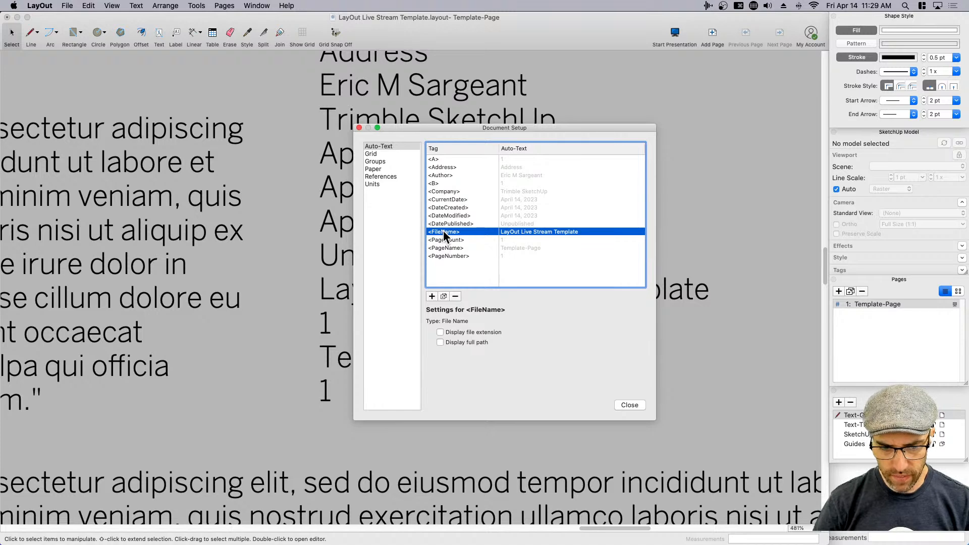
pyautogui.click(443, 224)
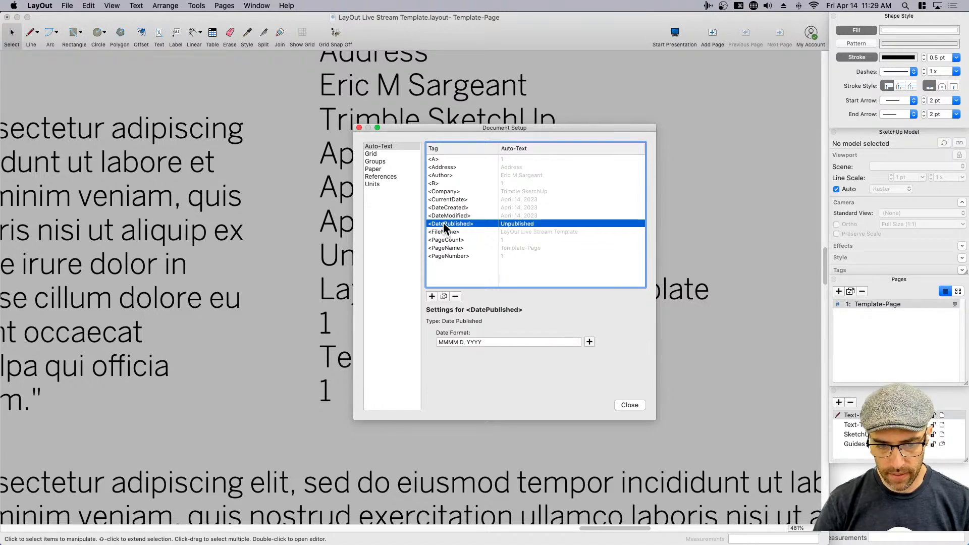
pyautogui.click(447, 248)
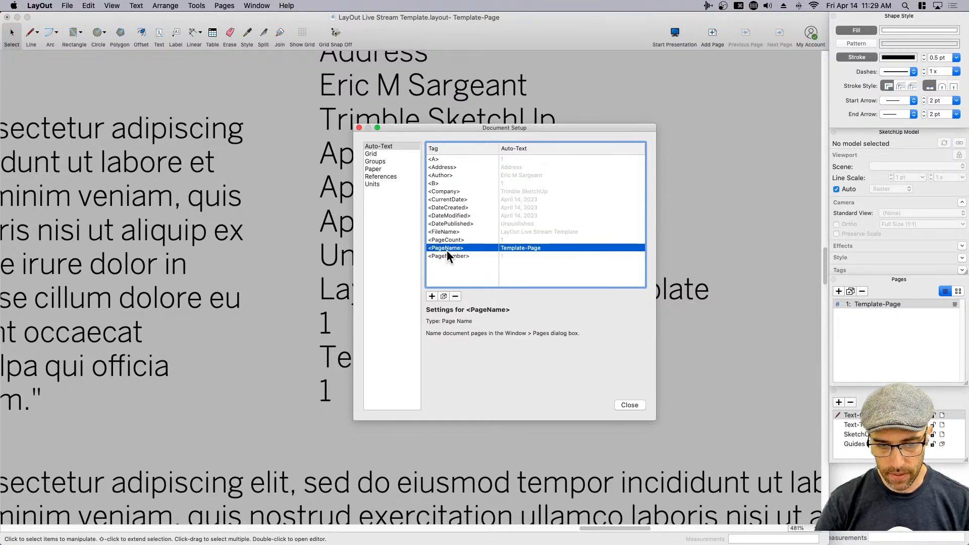
pyautogui.click(449, 256)
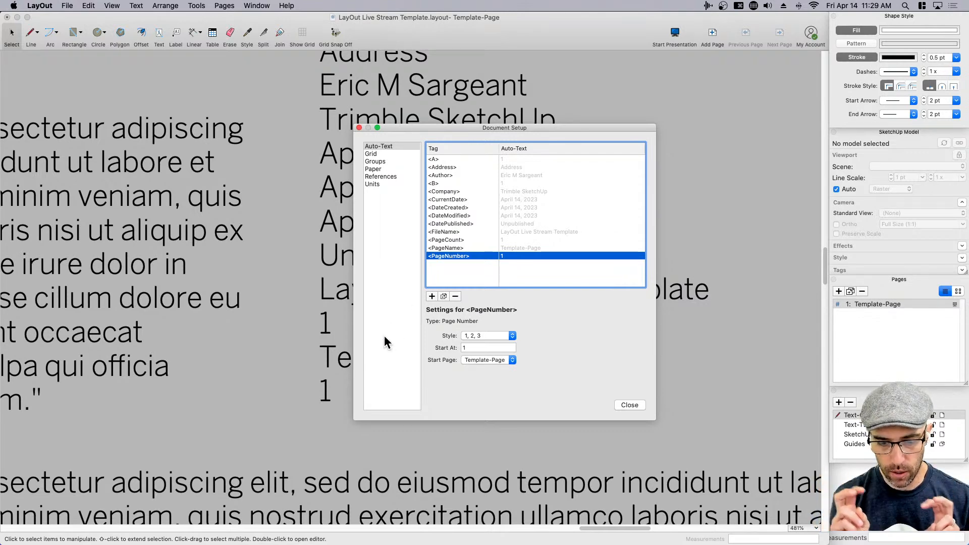
# - Try starting the <PageNumber> auto-text at 2, restore it to 1, and check the available start pages
pyautogui.doubleClick(468, 348)
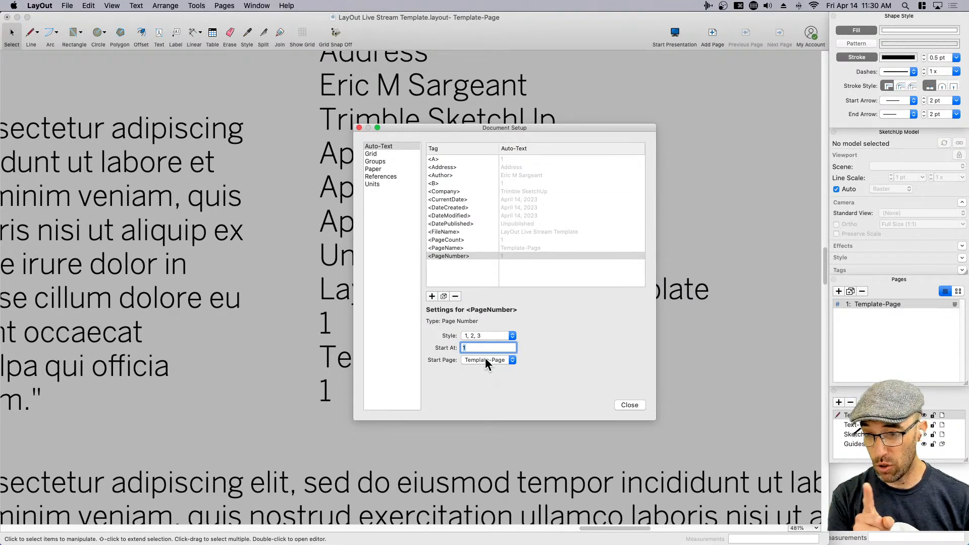
pyautogui.write('2')
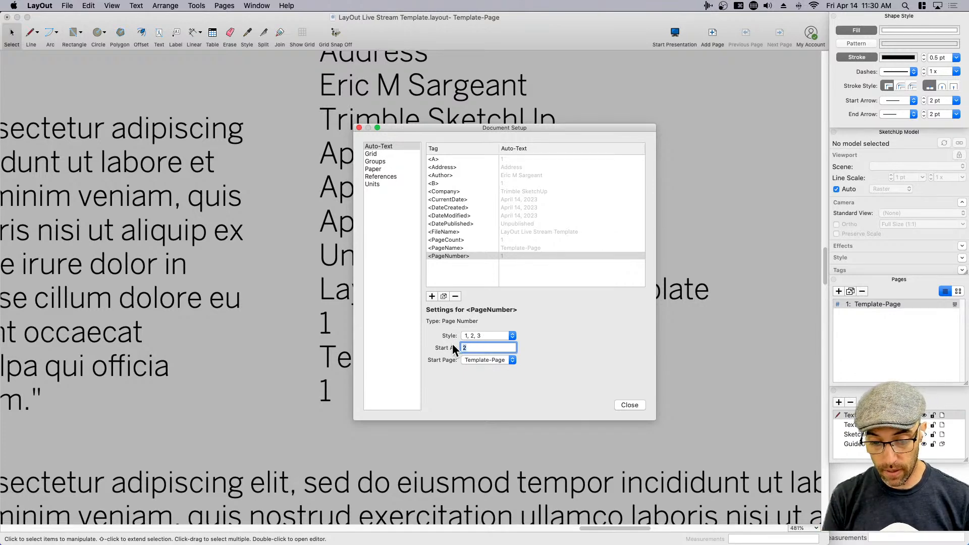
pyautogui.press('BackSpace')
pyautogui.write('1')
pyautogui.click(478, 360)
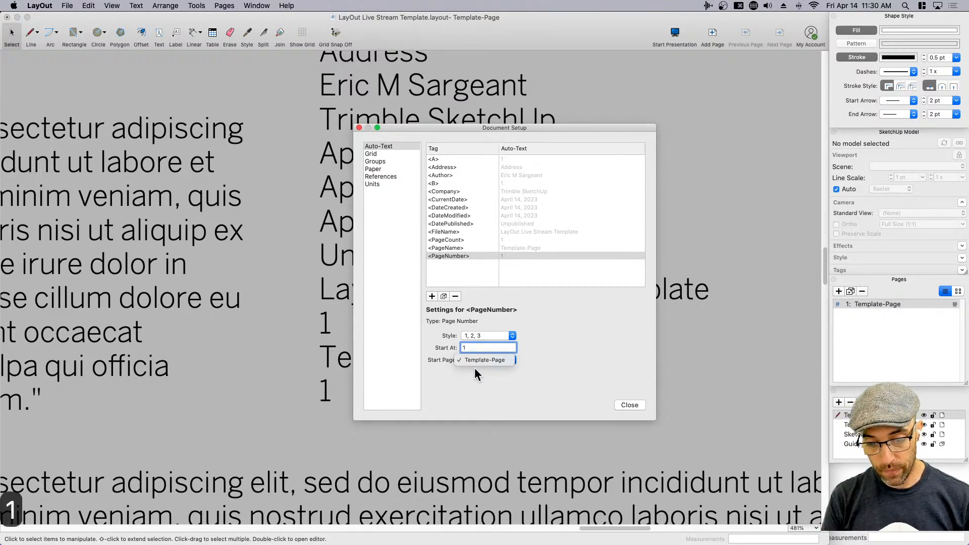
pyautogui.click(478, 360)
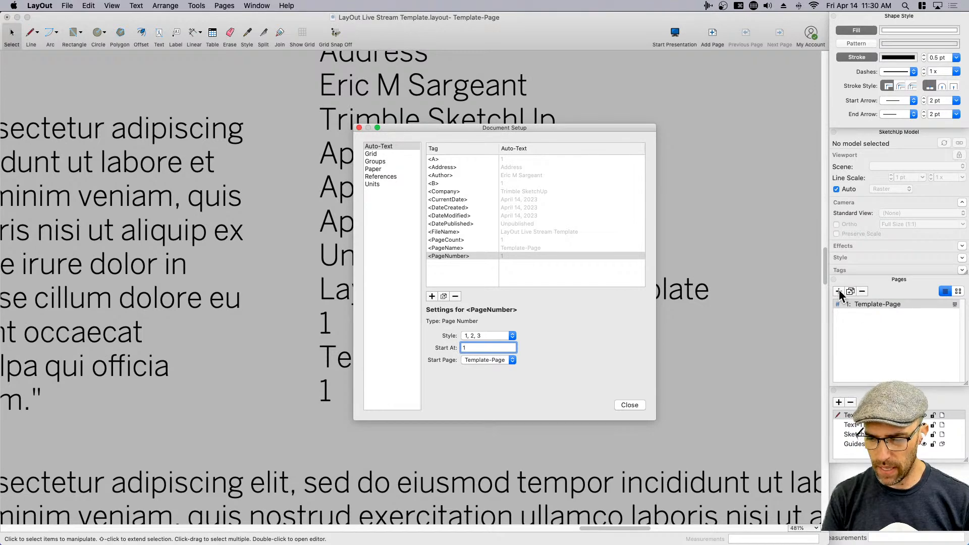
# - Add a new page, make Page 4 the start page of the <PageNumber> auto-text, and close the document setup
pyautogui.click(839, 291)
pyautogui.click(475, 361)
pyautogui.click(476, 361)
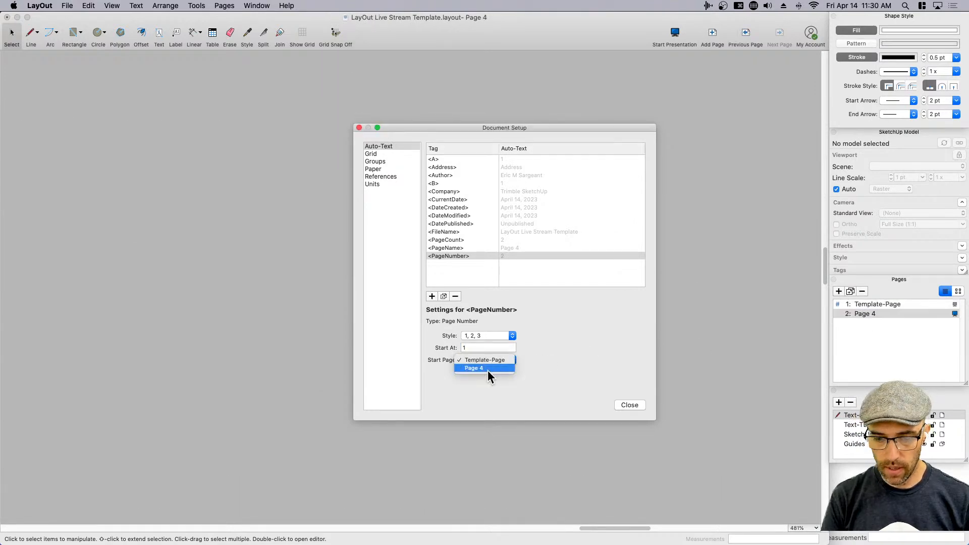
pyautogui.click(478, 369)
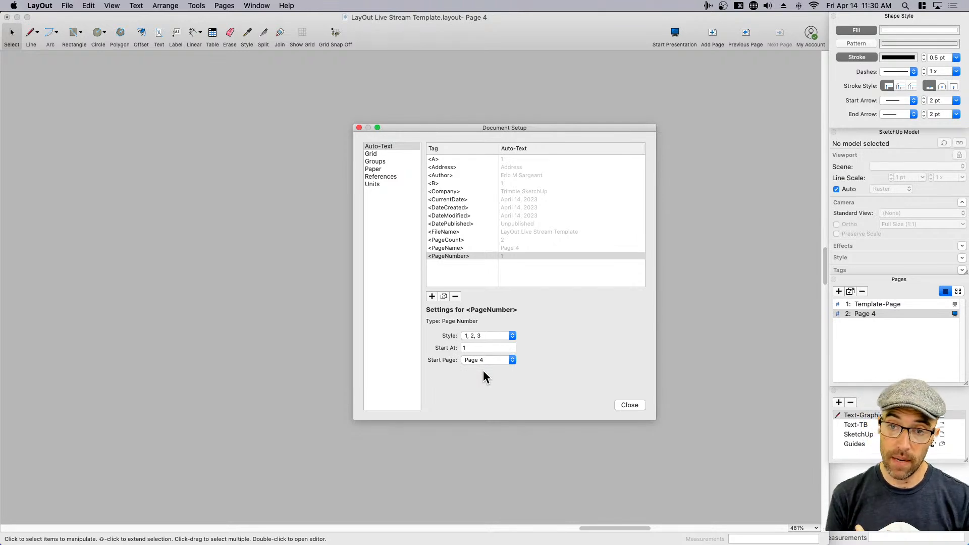
pyautogui.click(632, 405)
# - Compare Template-Page with Page 4 and examine how the auto-text block on Template-Page displays the page numbering
pyautogui.click(862, 305)
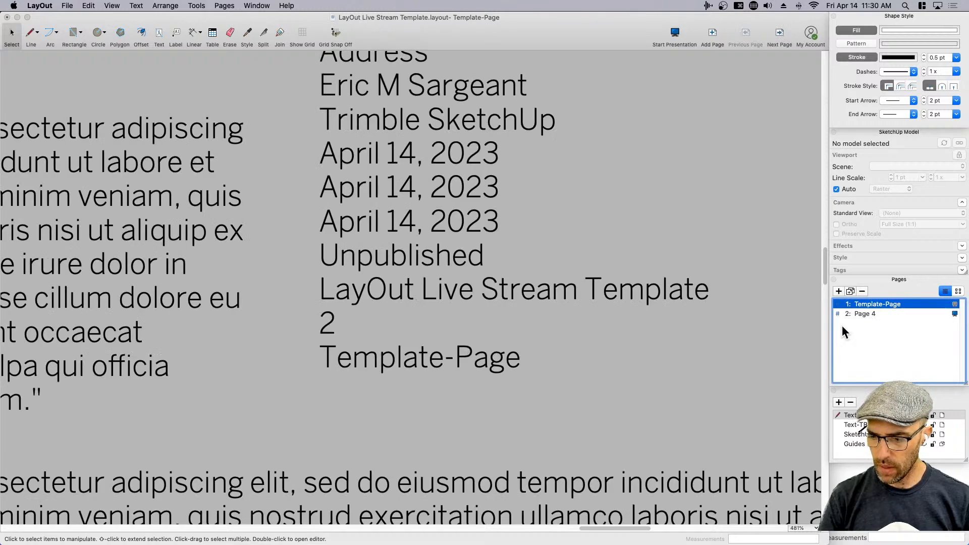
pyautogui.click(857, 314)
pyautogui.scroll(-12, 688, 334)
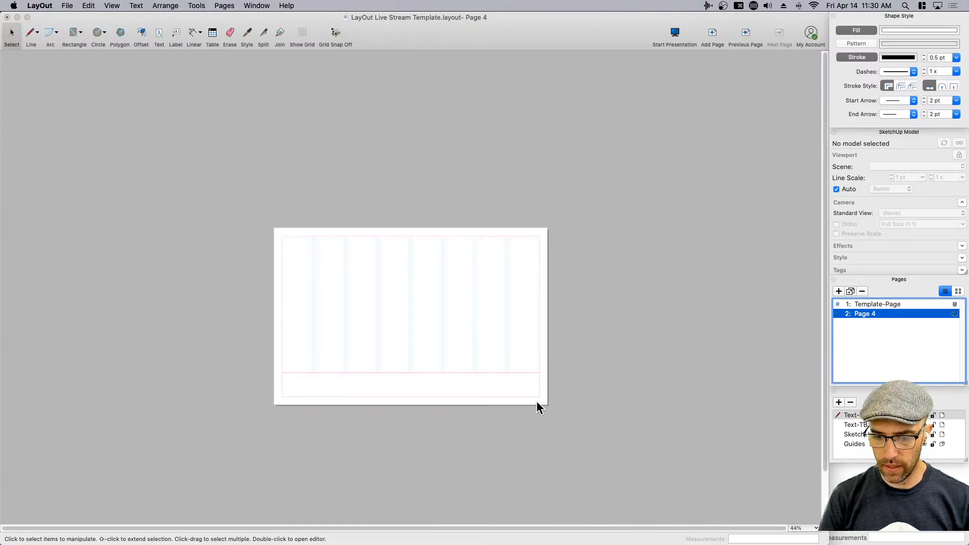
pyautogui.scroll(5, 532, 396)
pyautogui.click(865, 304)
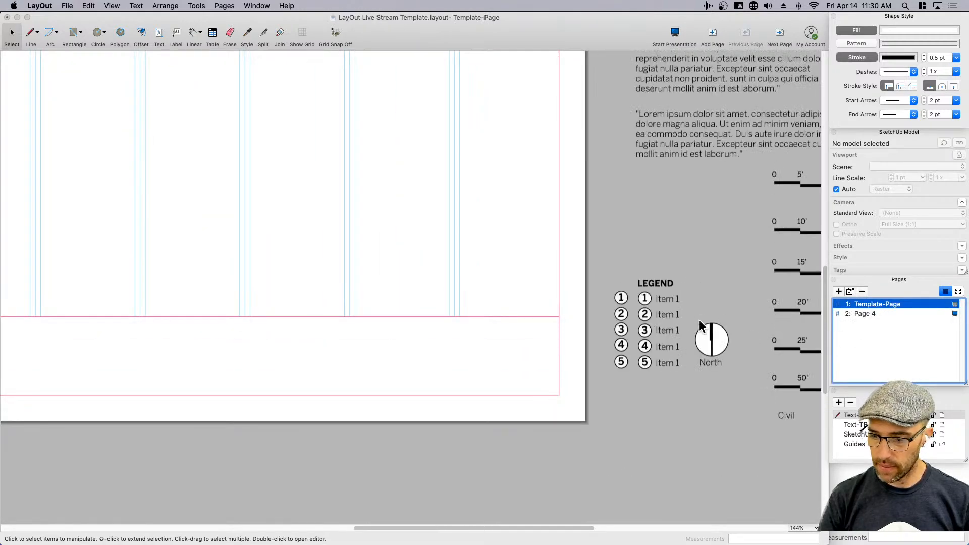
pyautogui.scroll(3, 601, 375)
pyautogui.scroll(4, 601, 374)
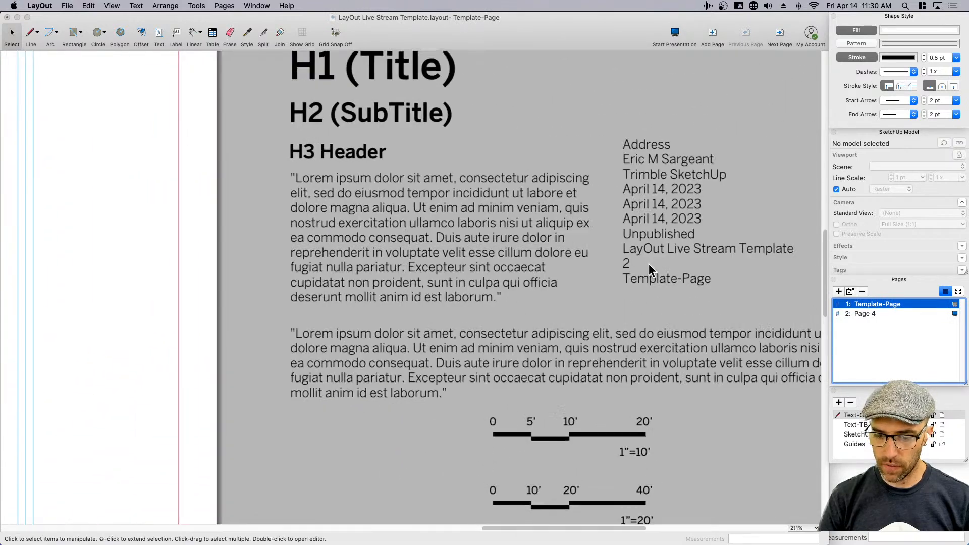
# - Open the auto-text block for editing and examine its tags from <FileName> through <PageNumber>
pyautogui.click(655, 251)
pyautogui.doubleClick(654, 251)
pyautogui.click(696, 263)
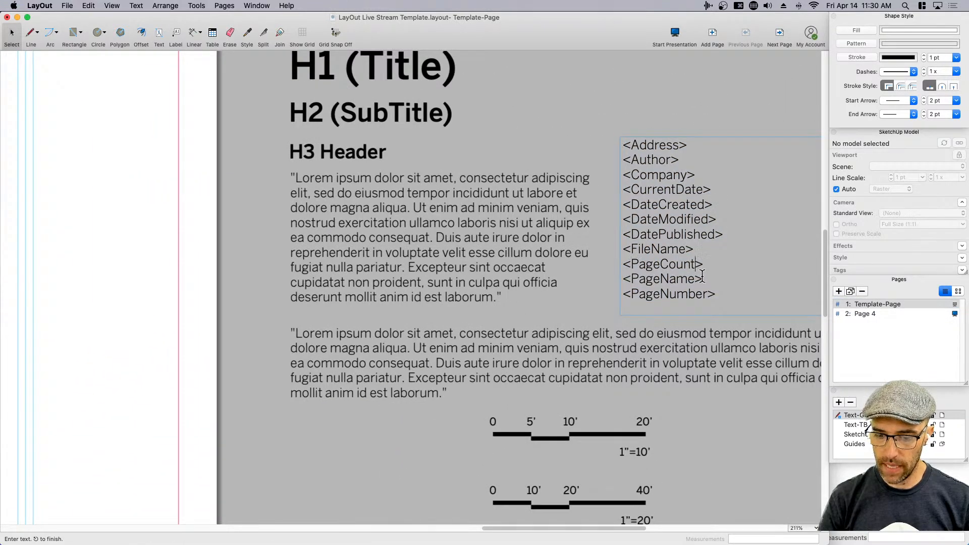
pyautogui.moveTo(702, 277); pyautogui.dragTo(606, 271)
pyautogui.moveTo(717, 297); pyautogui.dragTo(605, 266)
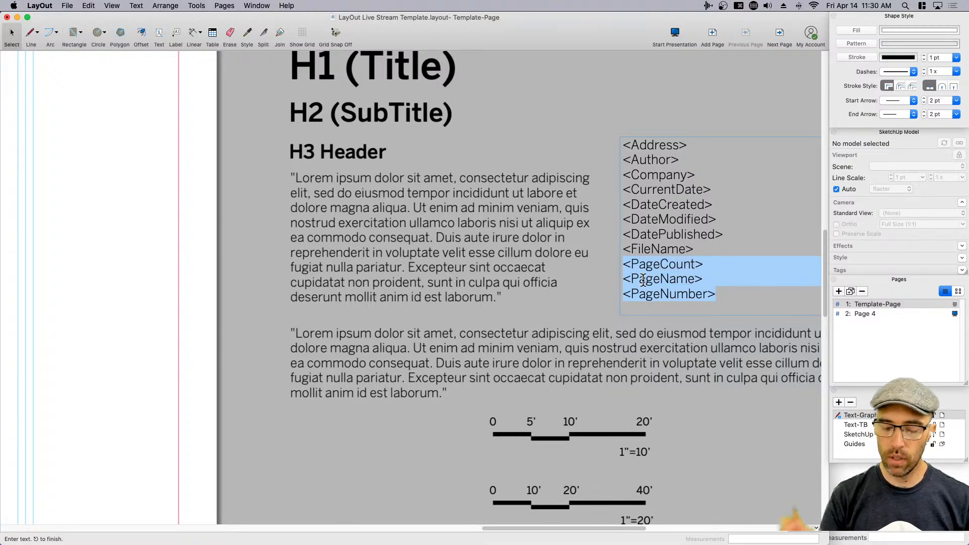
pyautogui.click(726, 298)
pyautogui.moveTo(726, 306); pyautogui.dragTo(613, 245)
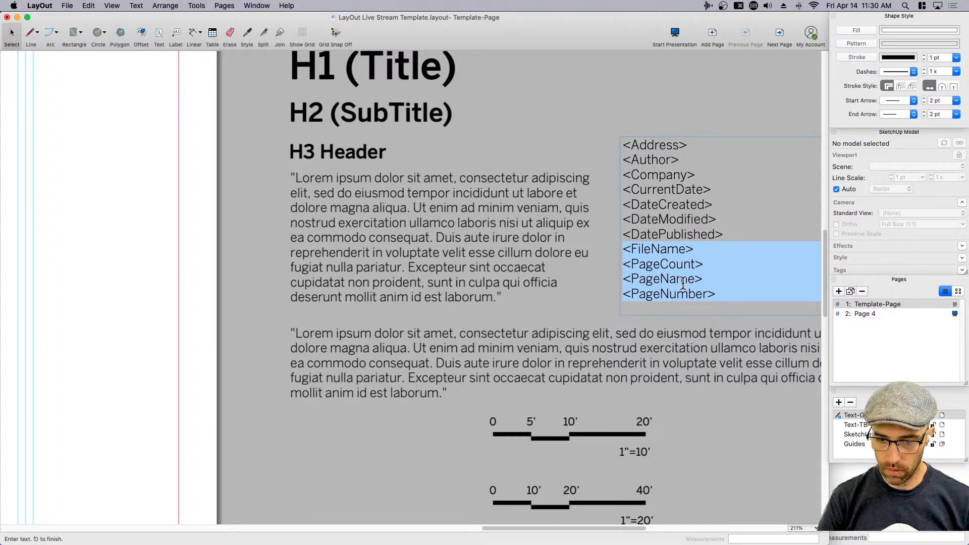
# - Copy all tags of the auto-text block and paste them as a second block inside the page's drawing area
pyautogui.press('cmd+a')
pyautogui.press('cmd+c')
pyautogui.click(413, 430)
pyautogui.scroll(-1, 417, 429)
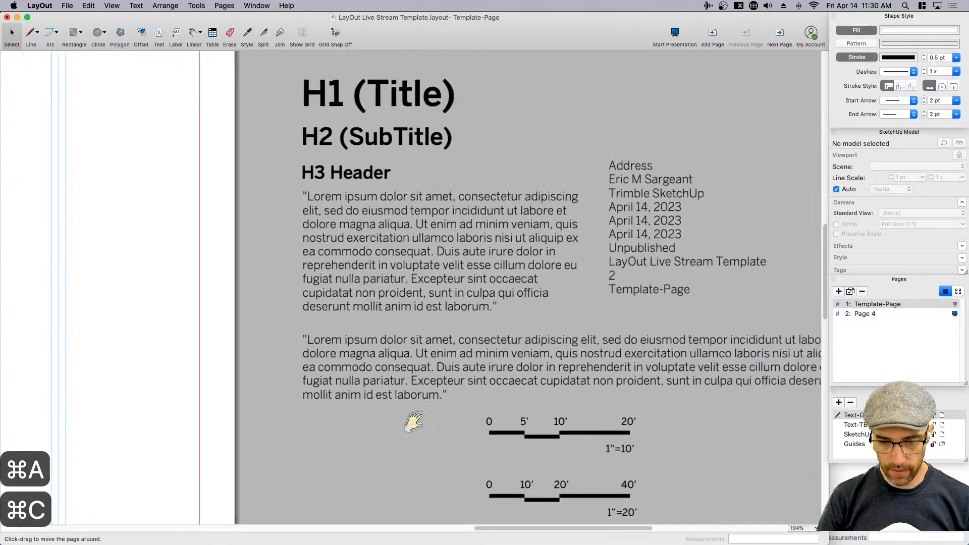
pyautogui.scroll(-4, 416, 426)
pyautogui.moveTo(416, 425); pyautogui.dragTo(612, 370, button='middle')
pyautogui.moveTo(525, 395); pyautogui.dragTo(613, 356, button='middle')
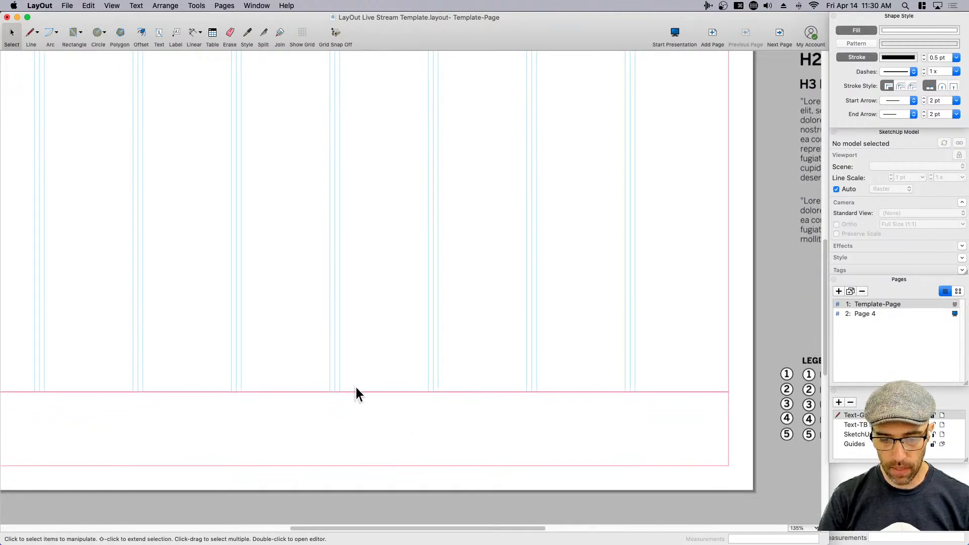
pyautogui.press('super+v')
pyautogui.moveTo(324, 245); pyautogui.dragTo(527, 242, button='middle')
# - Copy the <PageCount> and <PageName> tags from the pasted block into separate text and move it to the lower-right strip of the page
pyautogui.doubleClick(379, 248)
pyautogui.click(378, 247)
pyautogui.moveTo(387, 251); pyautogui.dragTo(331, 243)
pyautogui.press('super+c')
pyautogui.click(522, 385)
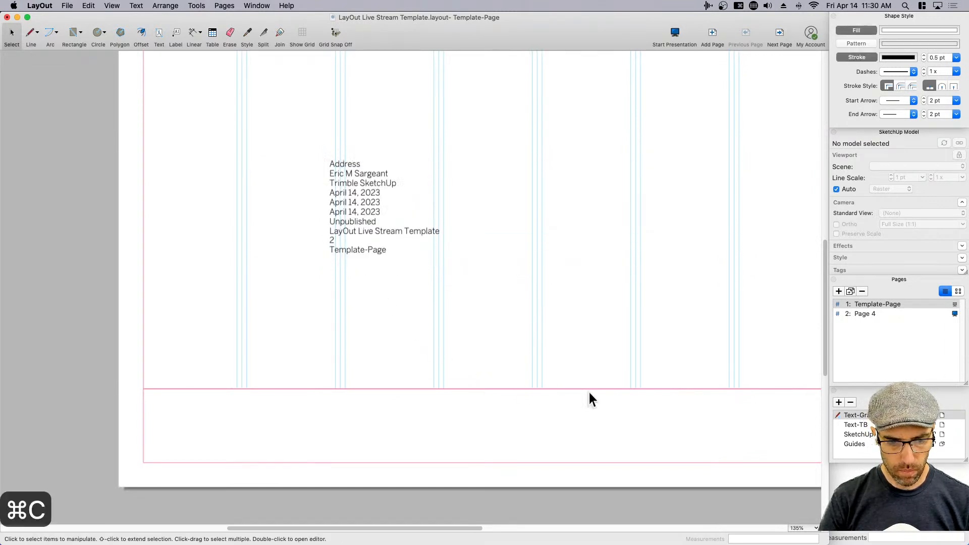
pyautogui.moveTo(643, 396); pyautogui.dragTo(429, 351, button='middle')
pyautogui.scroll(2, 620, 401)
pyautogui.press('super+v')
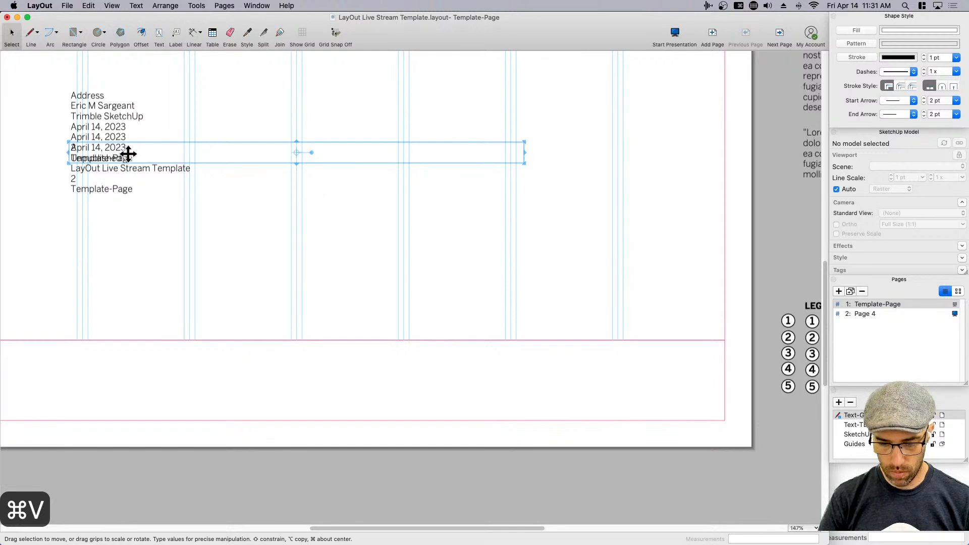
pyautogui.moveTo(132, 163); pyautogui.dragTo(586, 407)
pyautogui.scroll(2, 586, 407)
# - Edit the separate text to read "Page <PageCount> of", removing its line break and the <PageName> tag
pyautogui.doubleClick(562, 408)
pyautogui.click(562, 407)
pyautogui.press('BackSpace')
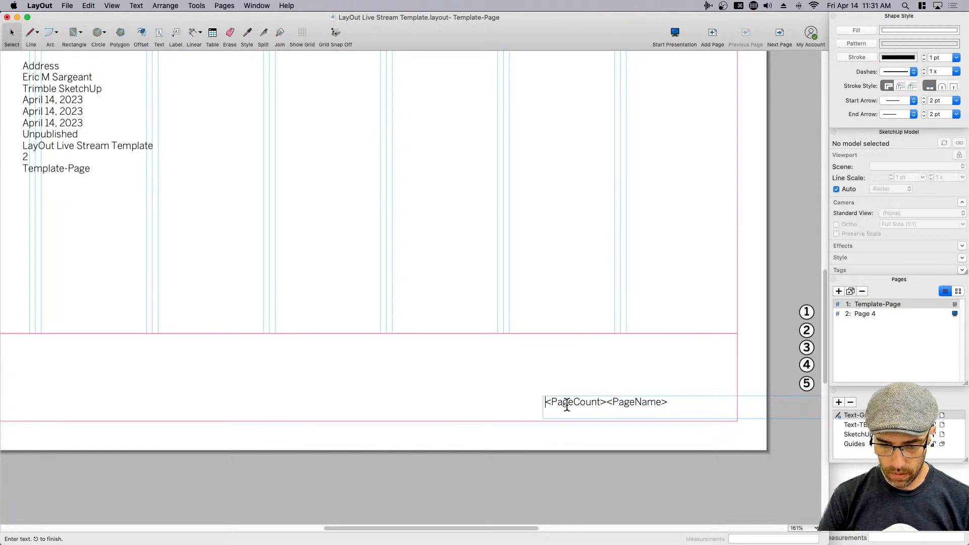
pyautogui.write('Page')
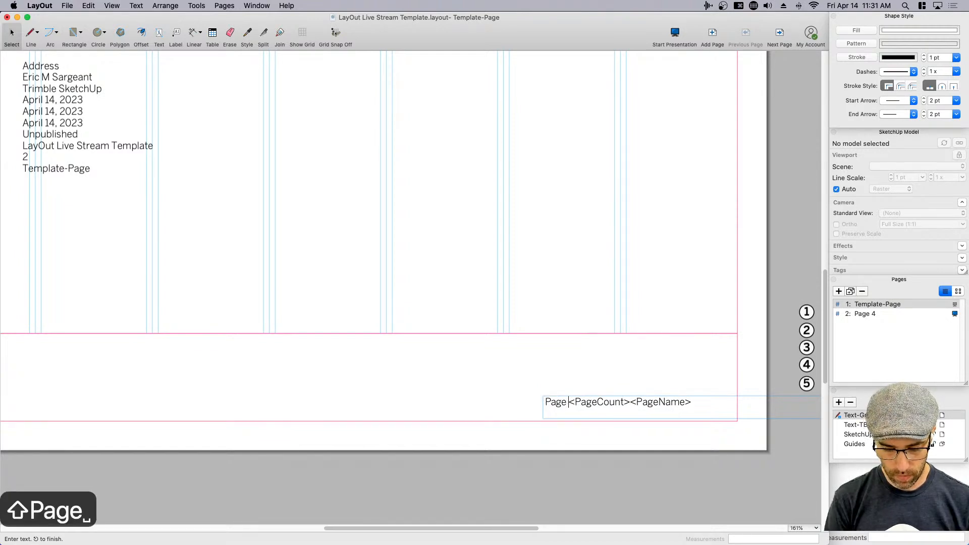
pyautogui.moveTo(631, 402); pyautogui.dragTo(707, 403)
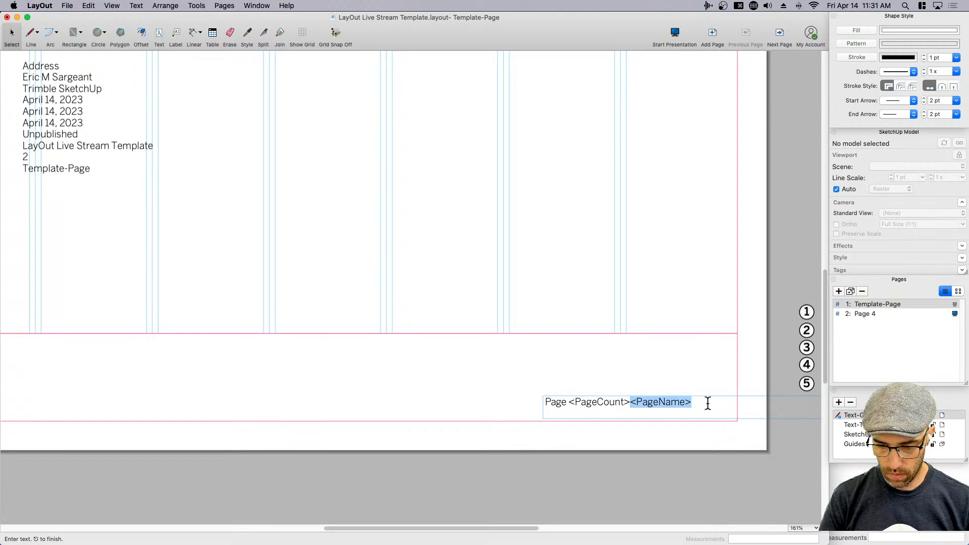
pyautogui.press('BackSpace')
pyautogui.write('of')
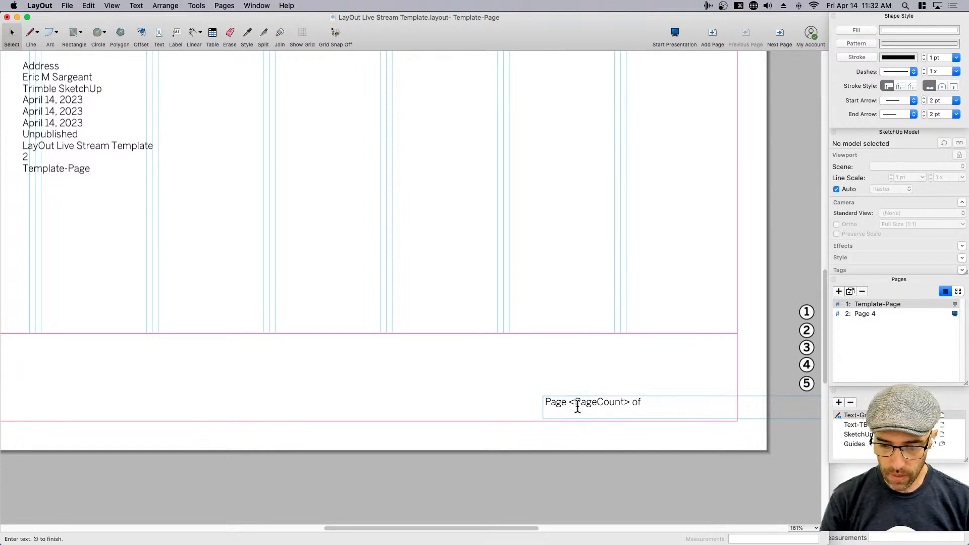
# - Copy the <PageName> tag from the auto-text block and insert it between "Page" and <PageCount> in the page-numbering text
pyautogui.click(69, 145)
pyautogui.doubleClick(68, 144)
pyautogui.click(58, 157)
pyautogui.moveTo(84, 171); pyautogui.dragTo(13, 176)
pyautogui.press('super+c')
pyautogui.click(592, 405)
pyautogui.doubleClick(588, 401)
pyautogui.click(588, 401)
pyautogui.press('super+v')
pyautogui.moveTo(592, 404); pyautogui.dragTo(537, 401)
pyautogui.press('BackSpace')
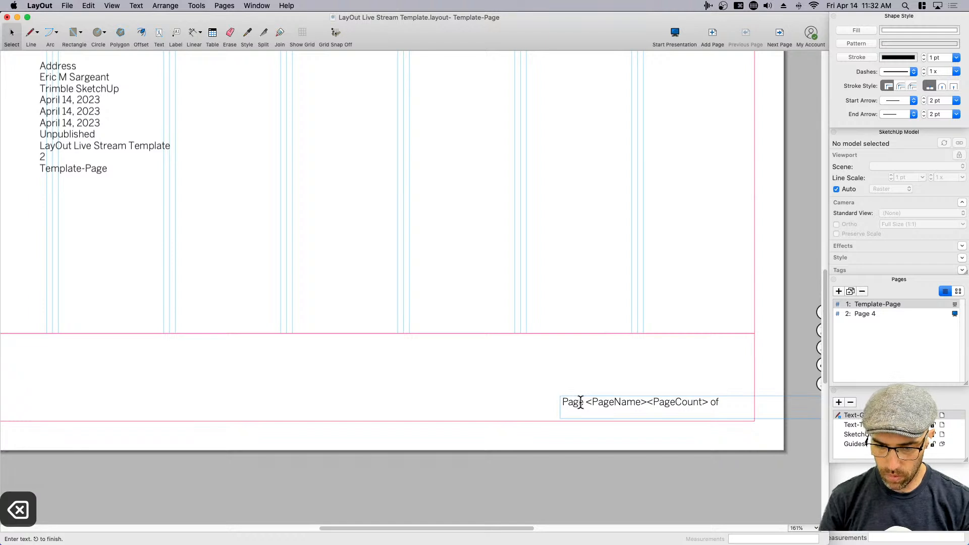
# - Move "of" between the two tags and fix the spacing and bullet so the text reads "Page <PageName> of <PageCount>"
pyautogui.moveTo(647, 403); pyautogui.dragTo(617, 402)
pyautogui.click(652, 402)
pyautogui.doubleClick(713, 402)
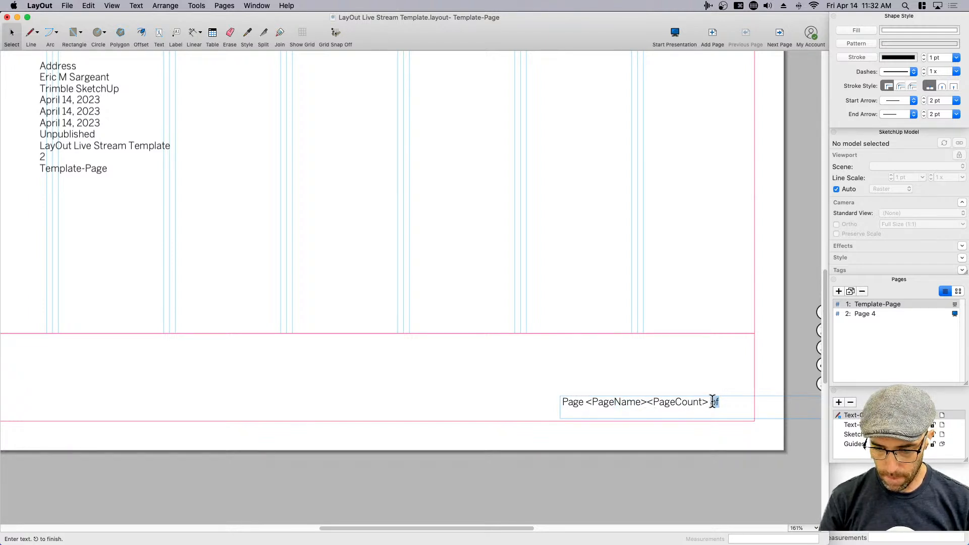
pyautogui.press('super+c')
pyautogui.press('BackSpace')
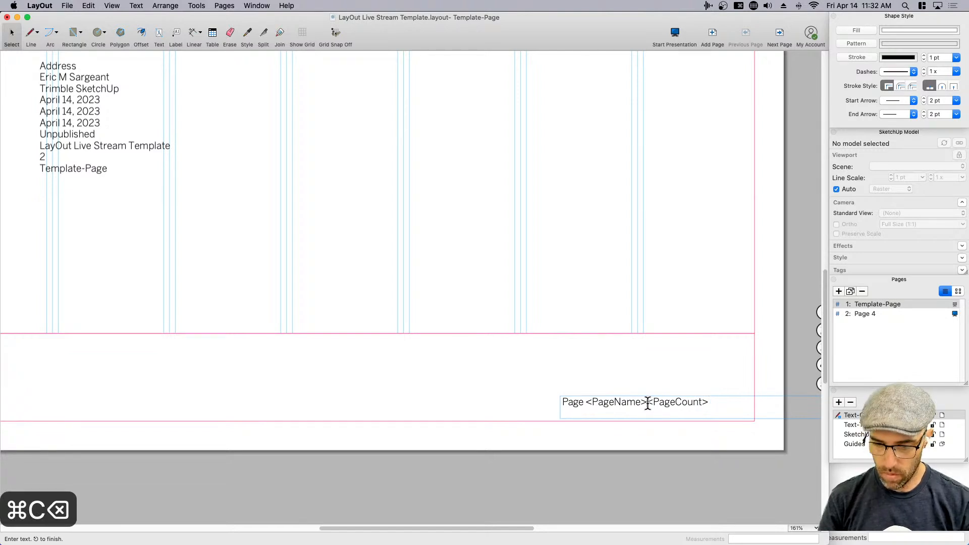
pyautogui.press('super+v')
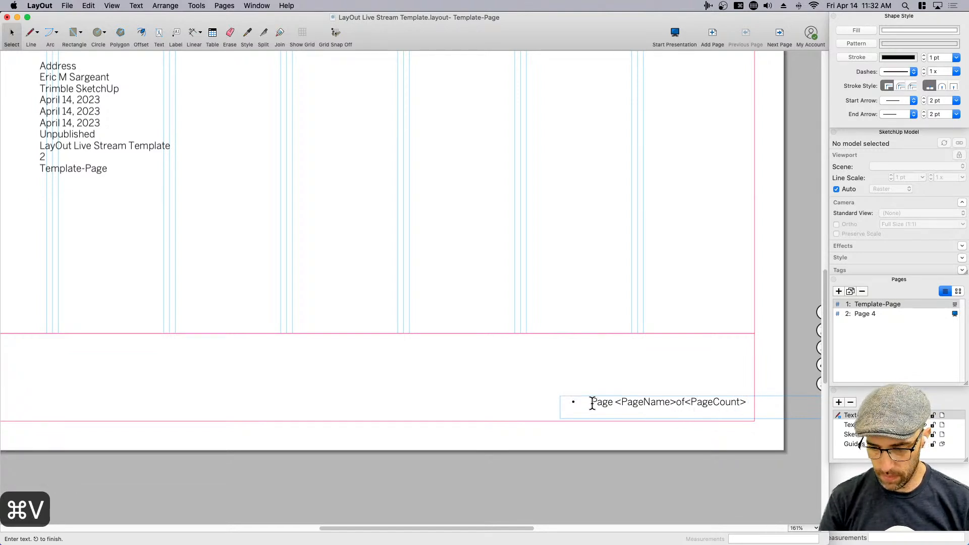
pyautogui.press('BackSpace')
pyautogui.click(646, 404)
pyautogui.click(658, 403)
pyautogui.click(585, 403)
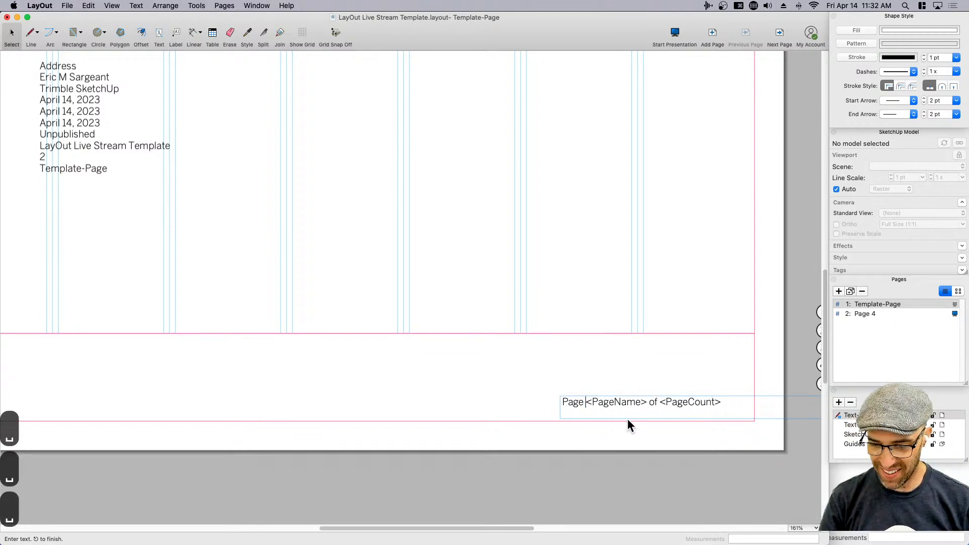
pyautogui.click(651, 402)
pyautogui.click(662, 402)
pyautogui.click(645, 433)
# - Right-align the page-numbering text and close the font settings
pyautogui.click(621, 392)
pyautogui.doubleClick(630, 397)
pyautogui.press('cmd+t')
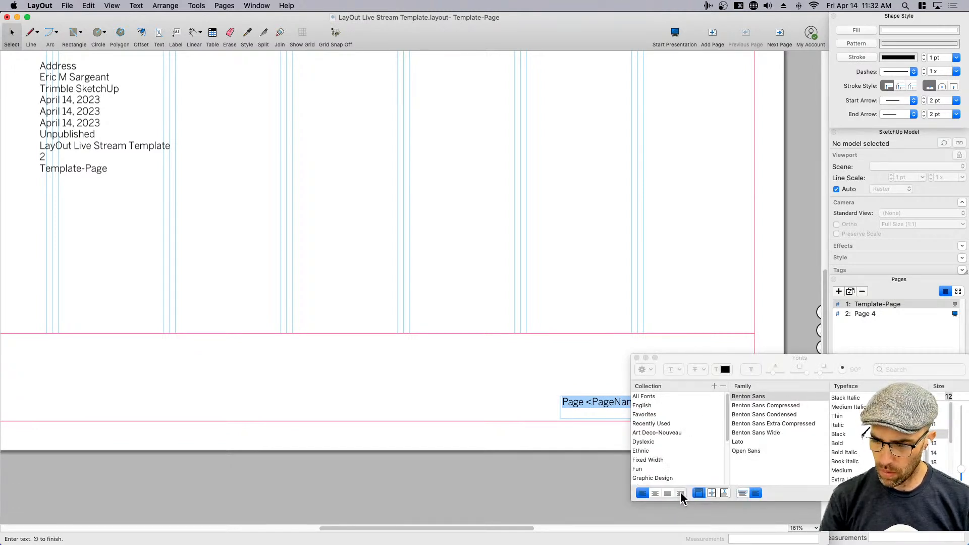
pyautogui.click(680, 492)
pyautogui.click(636, 358)
pyautogui.click(674, 410)
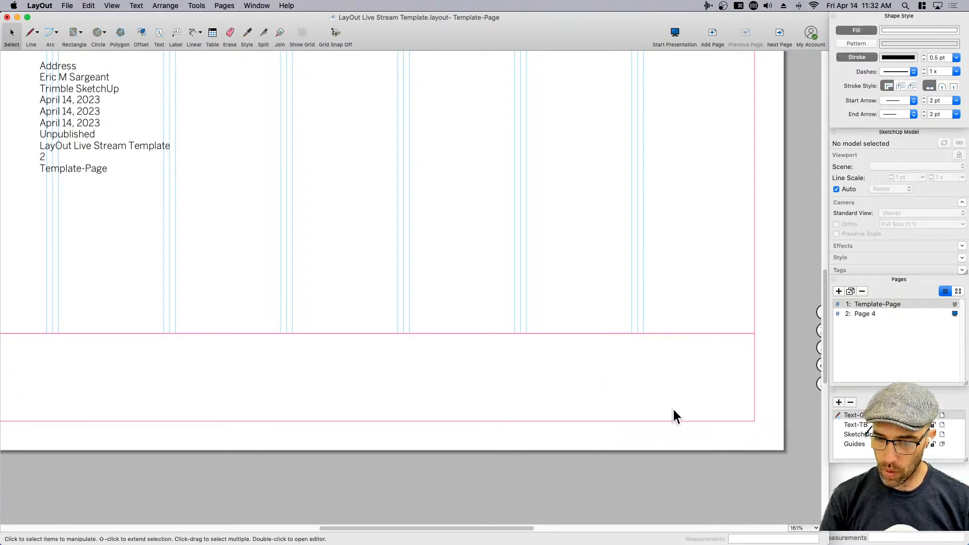
# - Move the page-numbering text box into the lower-right corner of the page margins and reduce its height to fit one line
pyautogui.scroll(-5, 673, 410)
pyautogui.click(785, 408)
pyautogui.moveTo(785, 407); pyautogui.dragTo(595, 417)
pyautogui.scroll(5, 469, 402)
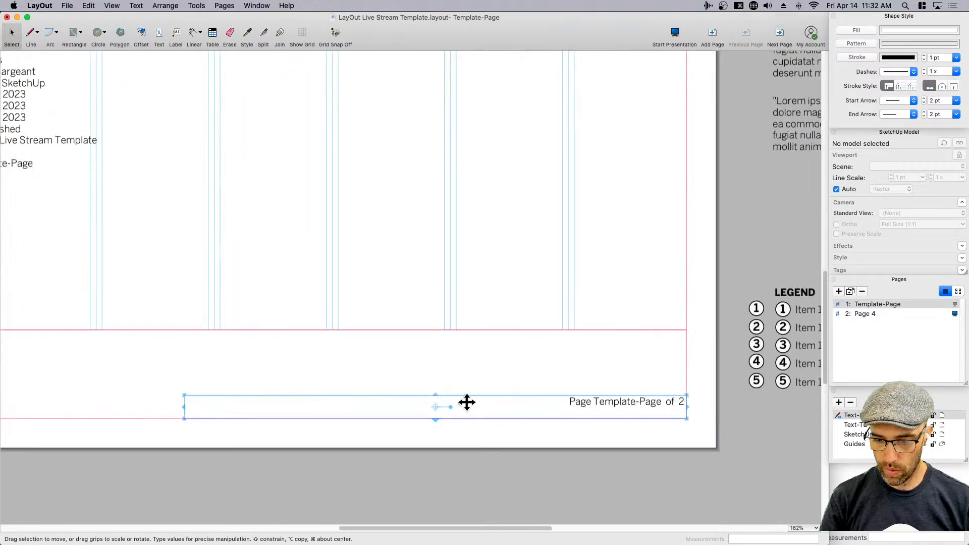
pyautogui.scroll(3, 447, 403)
pyautogui.moveTo(433, 394); pyautogui.dragTo(432, 406)
pyautogui.click(523, 451)
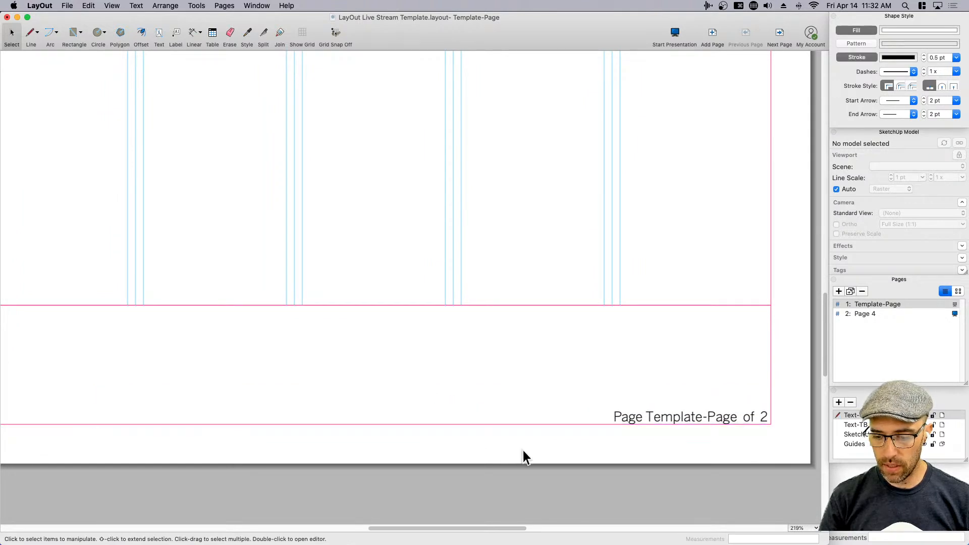
pyautogui.click(664, 422)
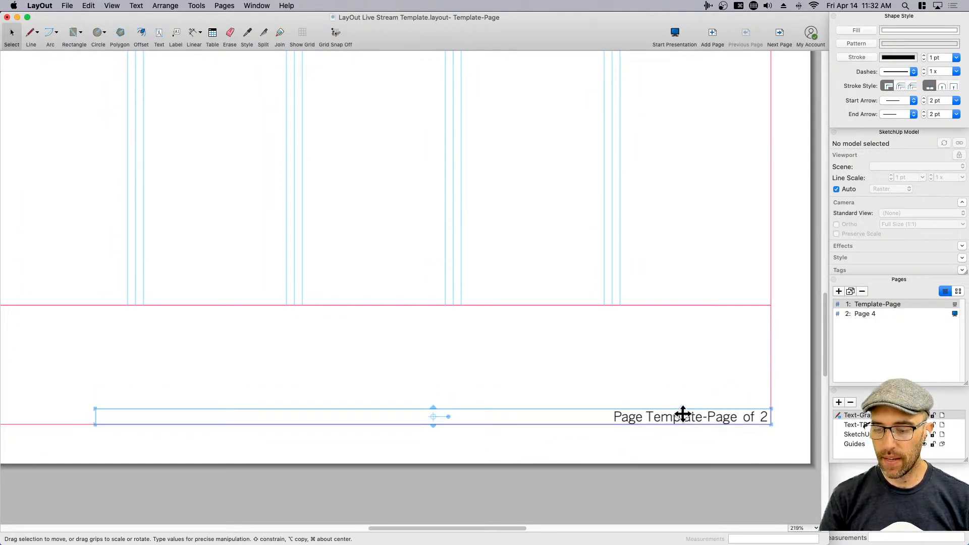
pyautogui.doubleClick(683, 414)
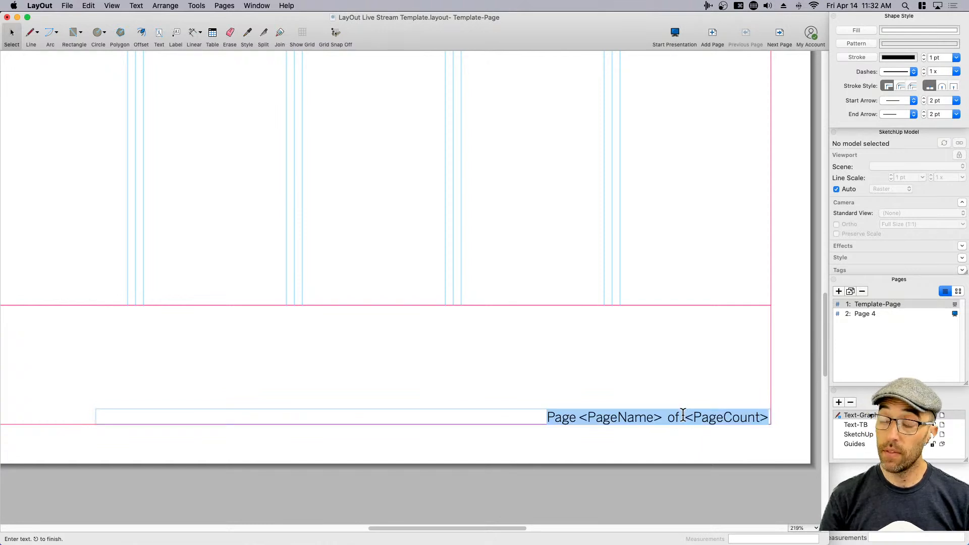
pyautogui.write('D')
pyautogui.click(548, 366)
pyautogui.press('super+z')
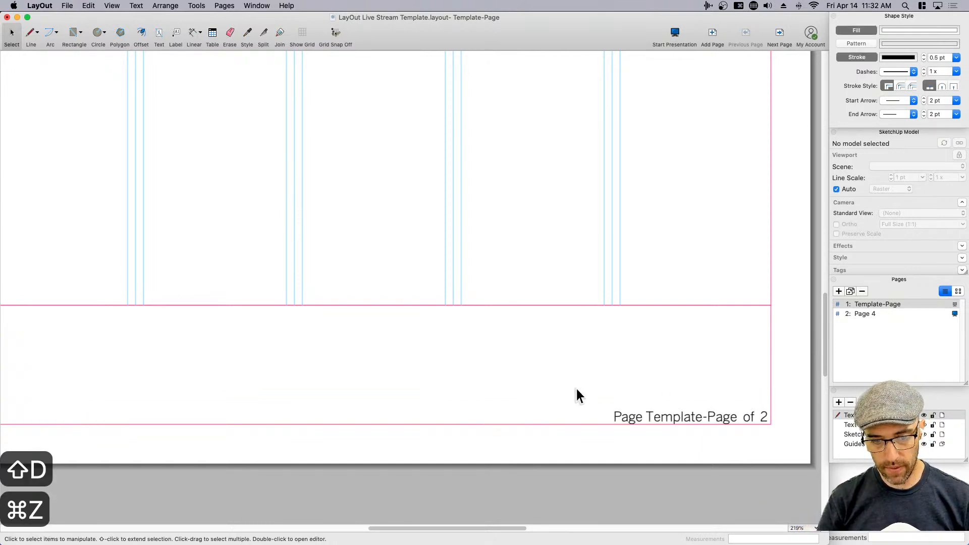
# - Open the document's auto-text setup and examine the date format of <CurrentDate> and the available day, month and year formats
pyautogui.hotkey('shift', 'd')
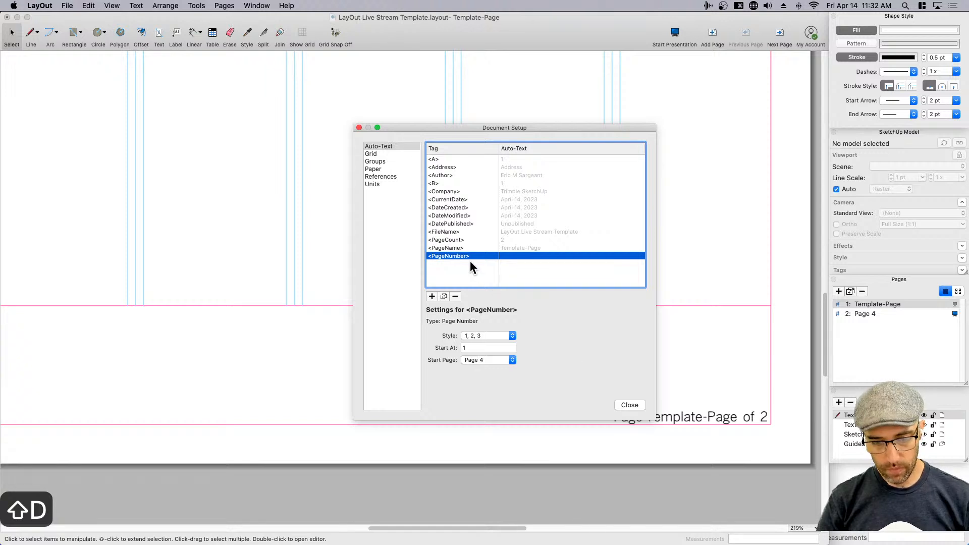
pyautogui.click(448, 200)
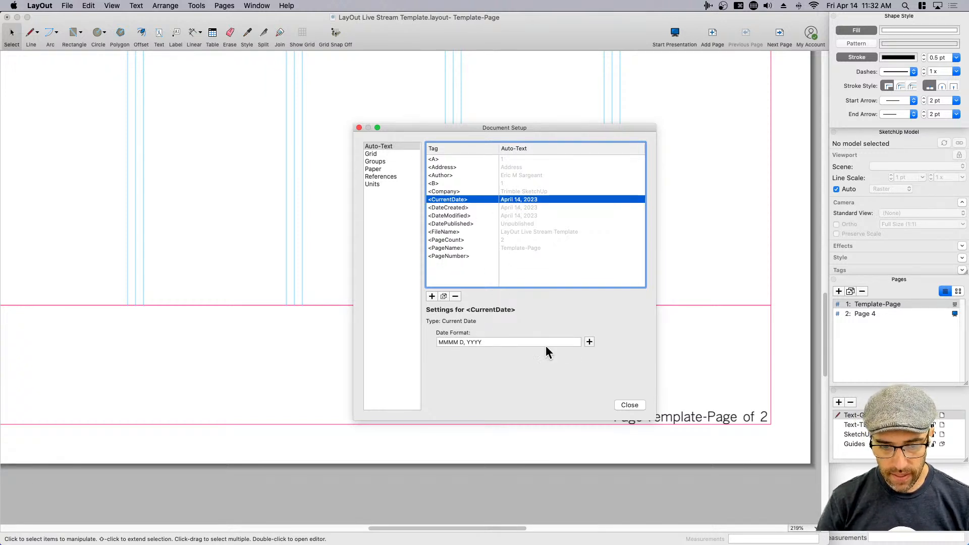
pyautogui.moveTo(489, 342); pyautogui.dragTo(432, 344)
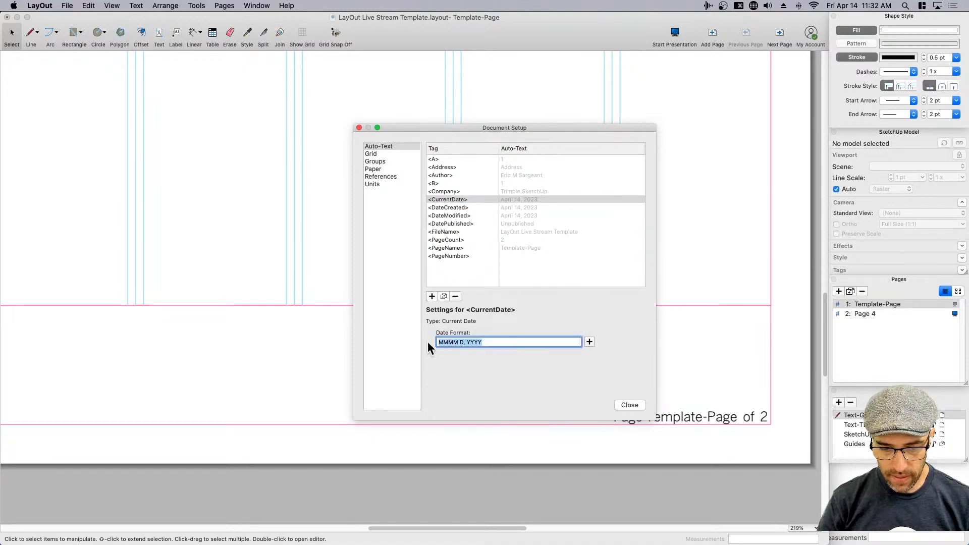
pyautogui.click(445, 344)
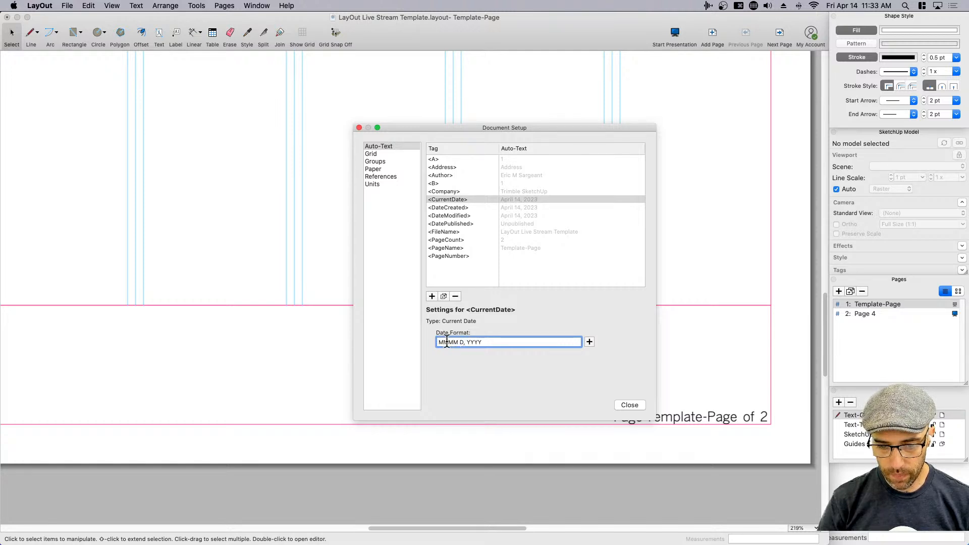
pyautogui.click(589, 342)
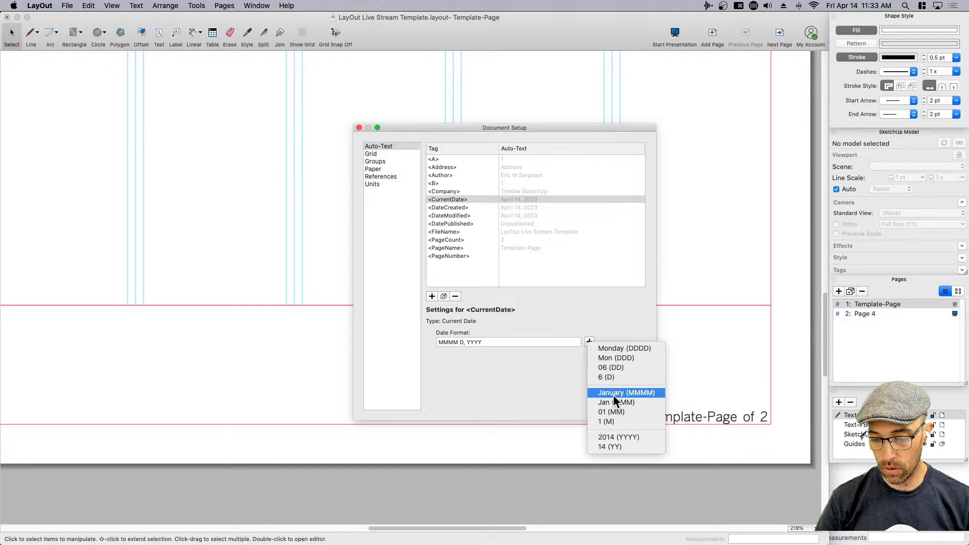
pyautogui.click(523, 397)
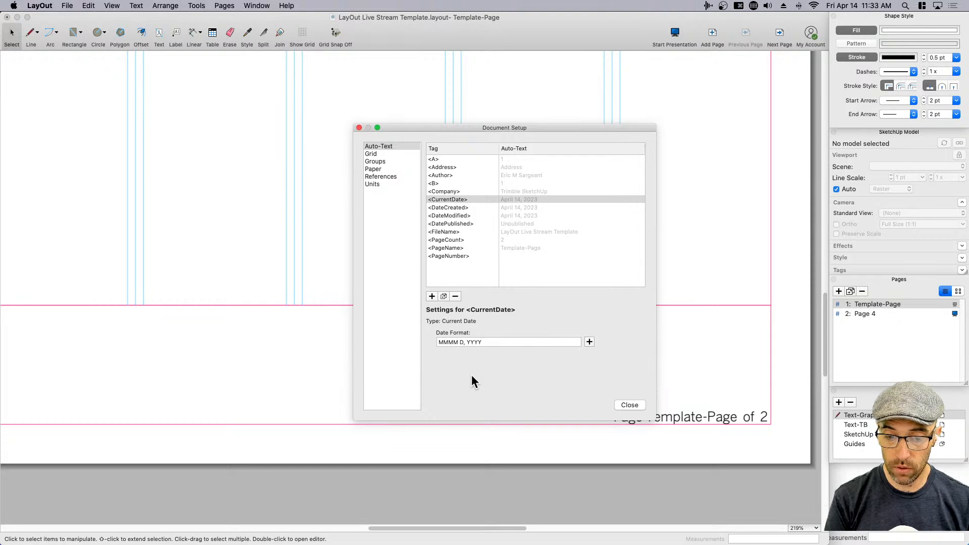
# - Add a custom-text auto-text tag named <DATE> and close the document setup
pyautogui.click(432, 296)
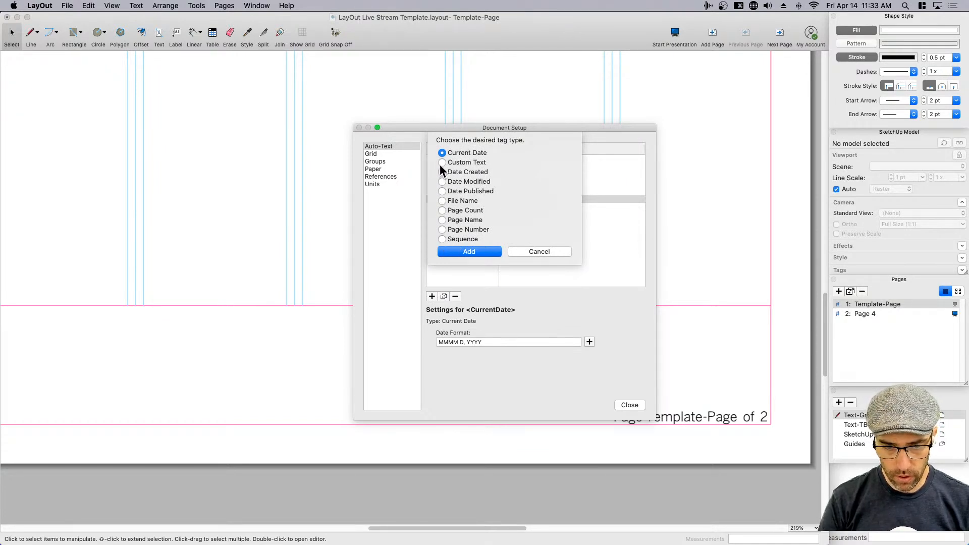
pyautogui.click(471, 251)
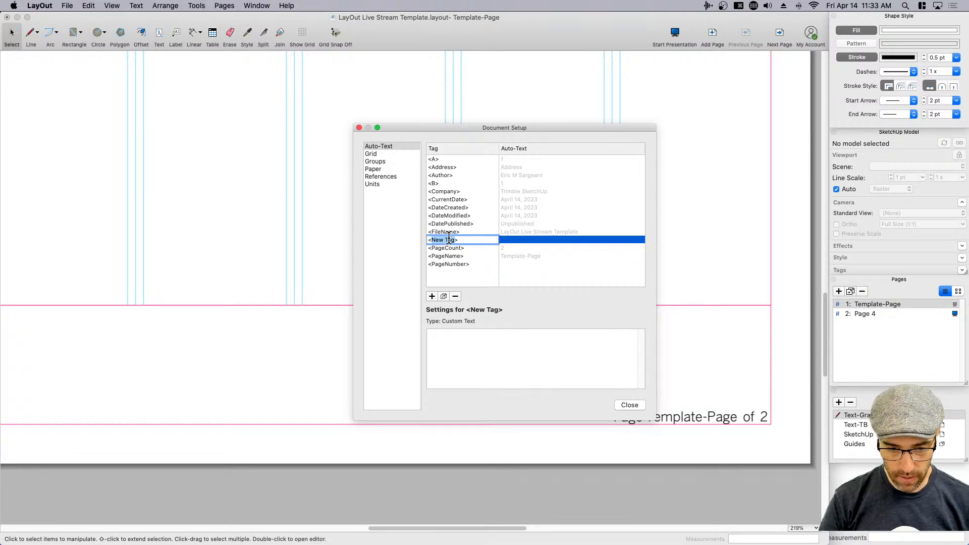
pyautogui.write('DATE>')
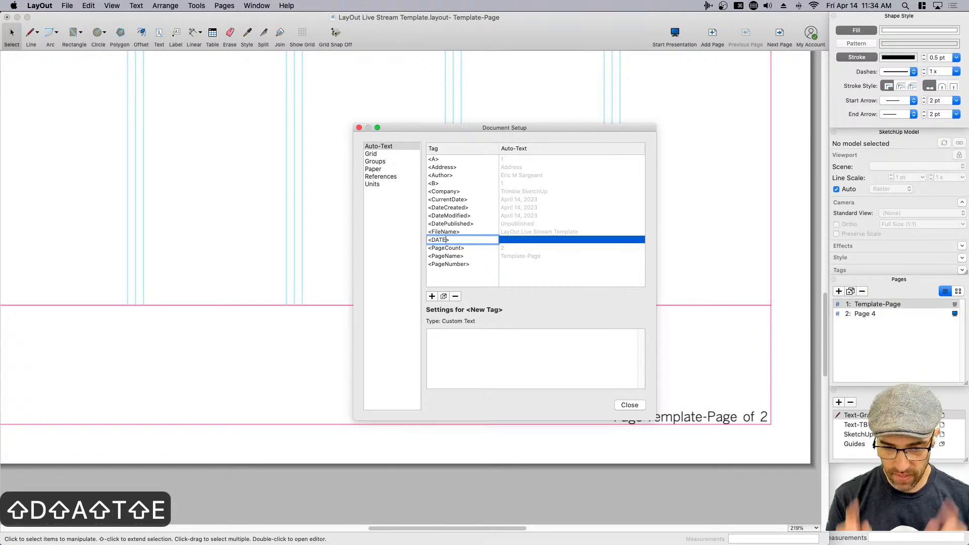
pyautogui.click(630, 406)
# - Draw a text box in the page's lower strip, left of the page numbering, and enter the <DATE> tag in it
pyautogui.scroll(-2, 477, 371)
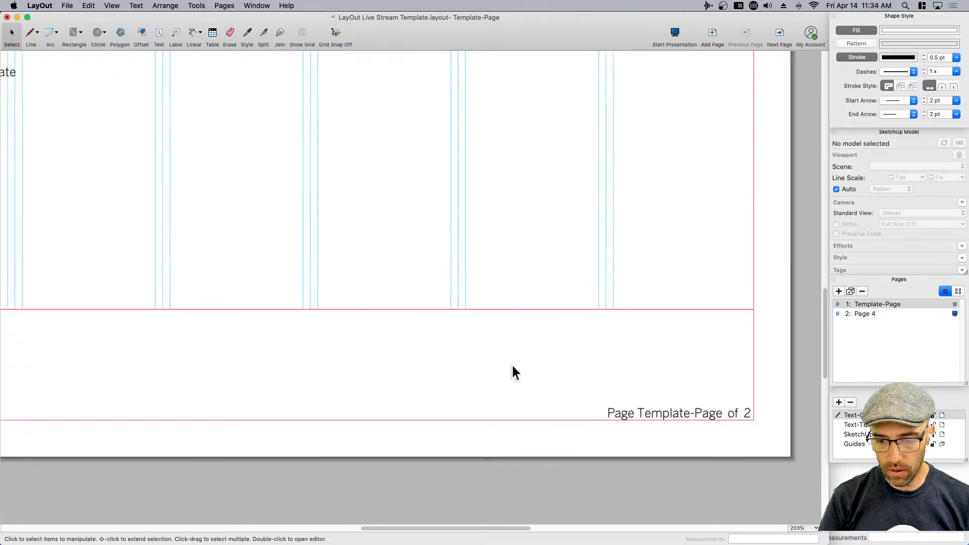
pyautogui.press('t')
pyautogui.moveTo(385, 340); pyautogui.dragTo(523, 381)
pyautogui.write('<Date')
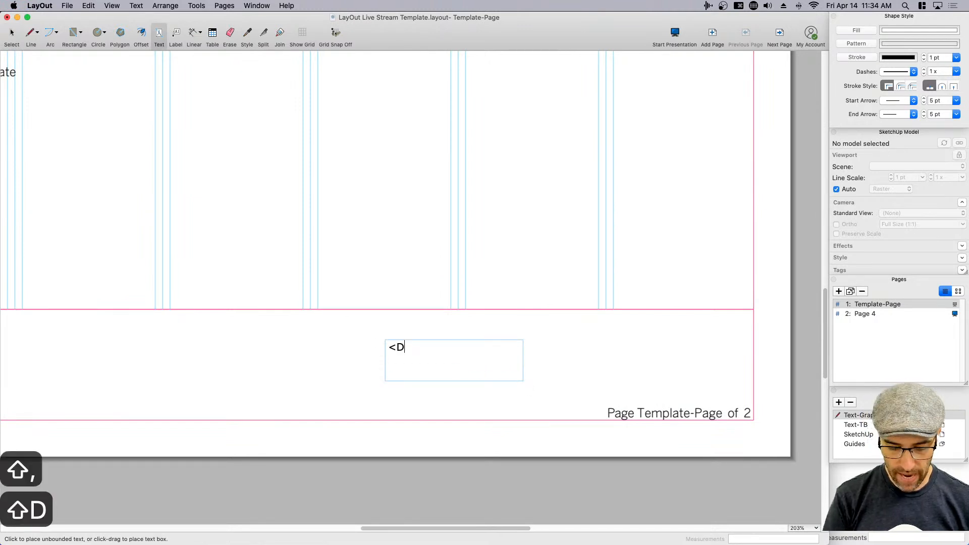
pyautogui.press('BackSpace')
pyautogui.press('BackSpace')
pyautogui.press('BackSpace')
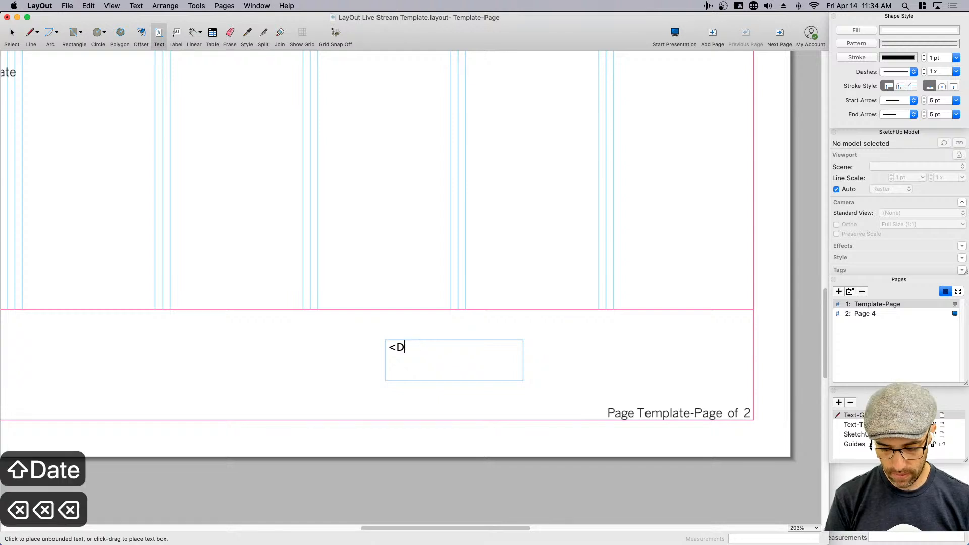
pyautogui.write('ATE')
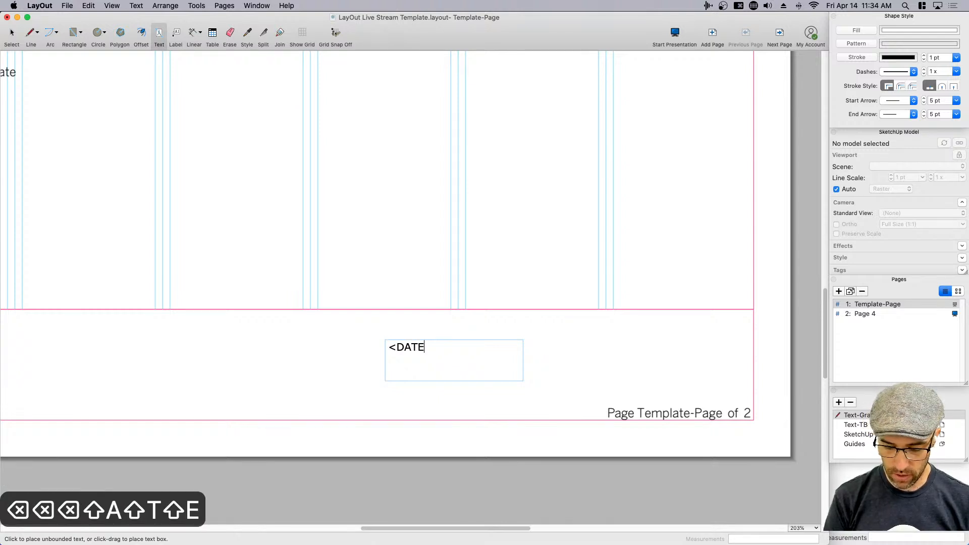
pyautogui.write('>')
pyautogui.press('Return')
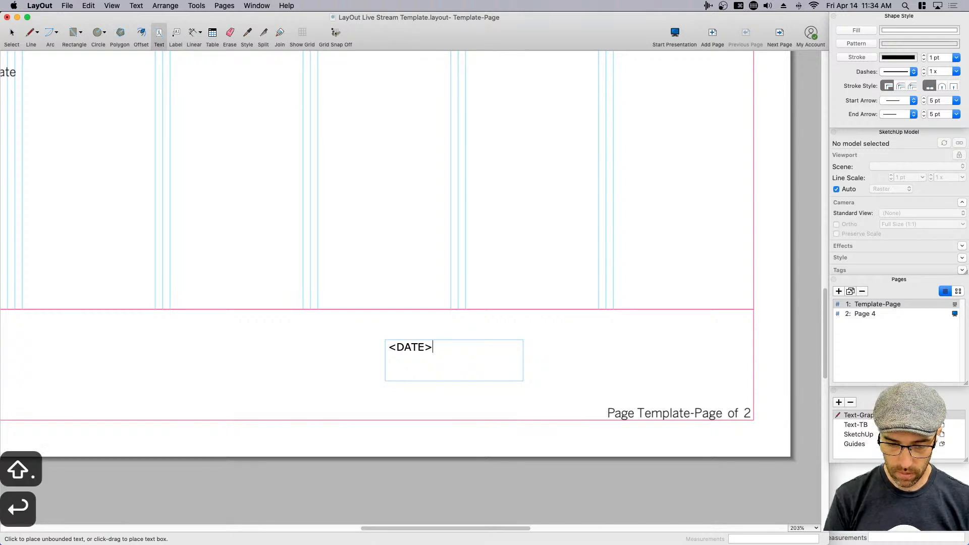
pyautogui.press('BackSpace')
pyautogui.click(520, 430)
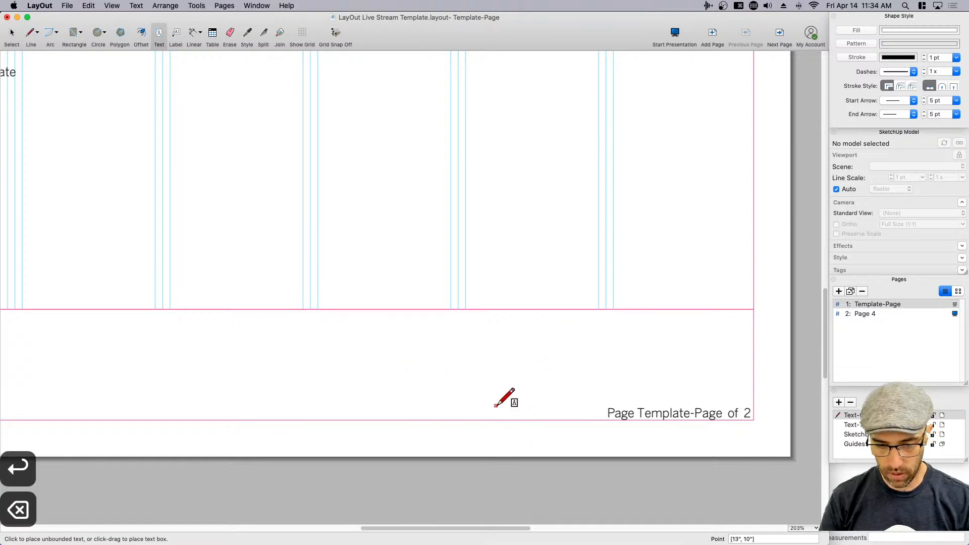
# - Reopen the document's auto-text setup, remove the custom <DATE> tag and close the setup
pyautogui.press('space')
pyautogui.press('super+z')
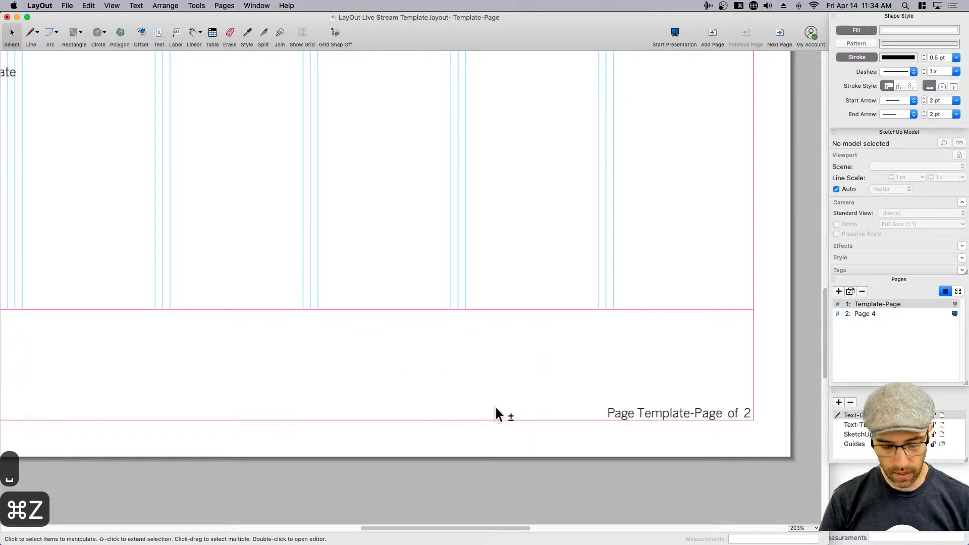
pyautogui.hotkey('shift', 'd')
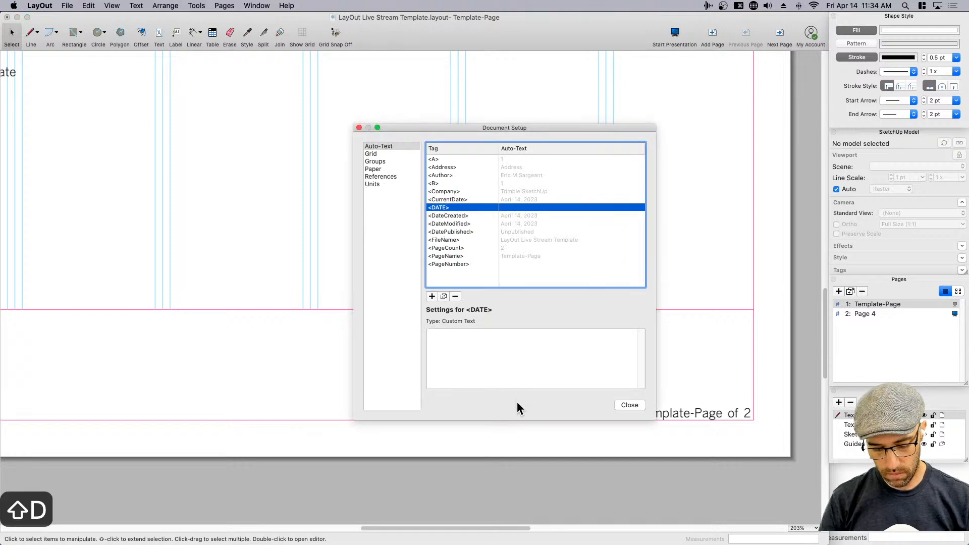
pyautogui.click(459, 348)
pyautogui.click(459, 359)
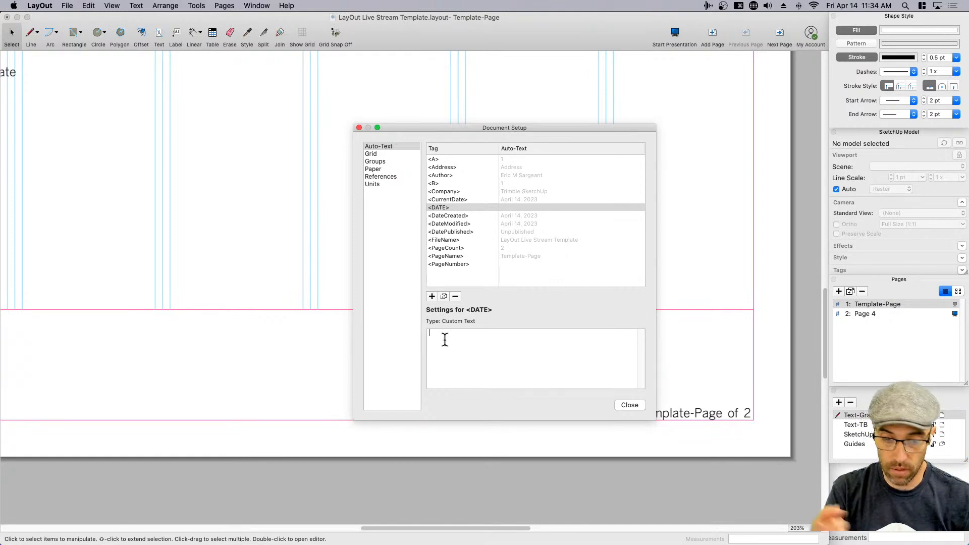
pyautogui.click(442, 206)
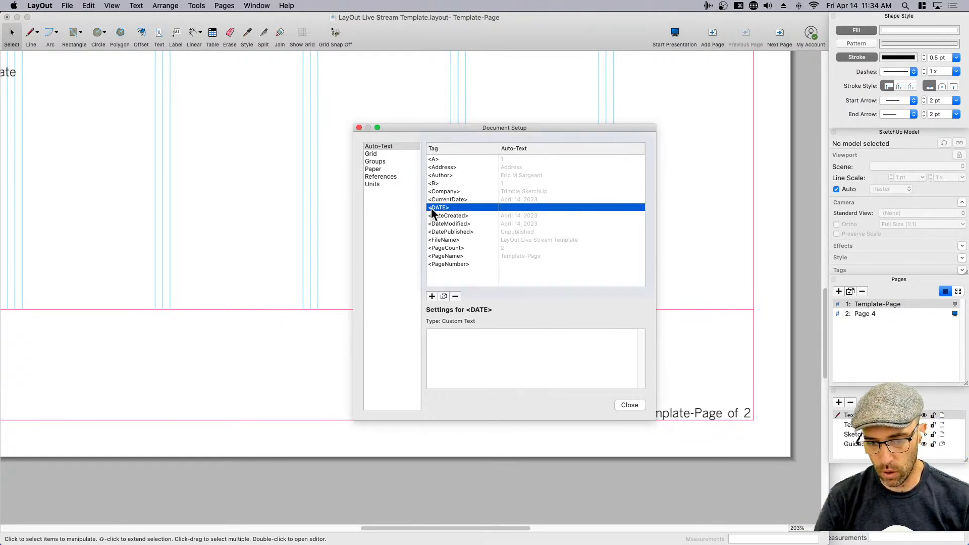
pyautogui.click(456, 297)
pyautogui.click(631, 406)
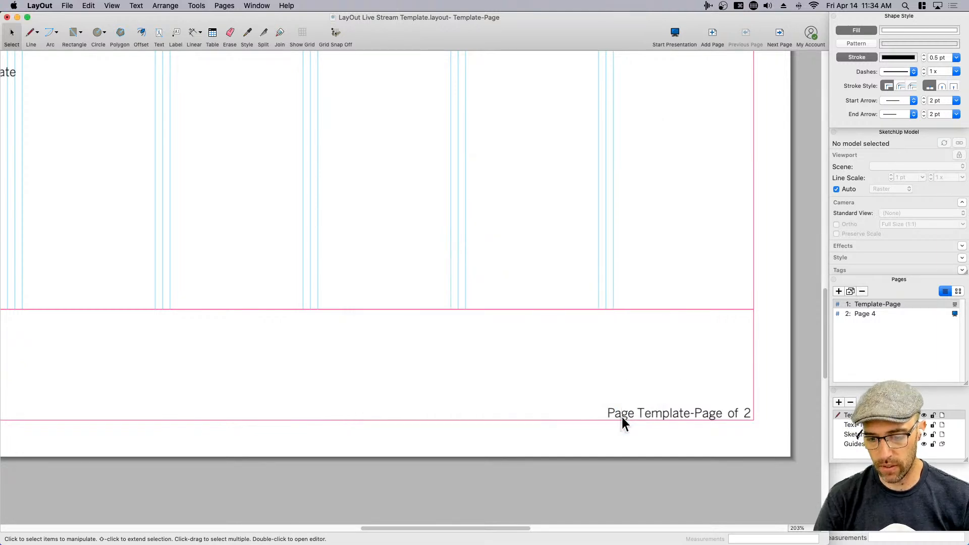
# - Move the auto-text list from the page's middle to just above the page numbering near the lower-right corner
pyautogui.doubleClick(662, 414)
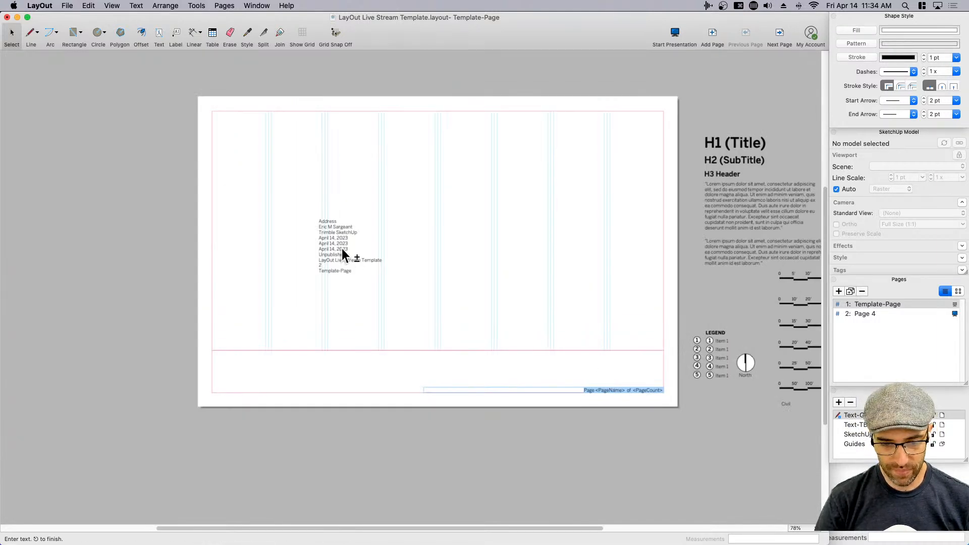
pyautogui.click(344, 249)
pyautogui.scroll(4, 337, 247)
pyautogui.moveTo(337, 246); pyautogui.dragTo(659, 339)
pyautogui.moveTo(799, 375); pyautogui.dragTo(645, 343, button='middle')
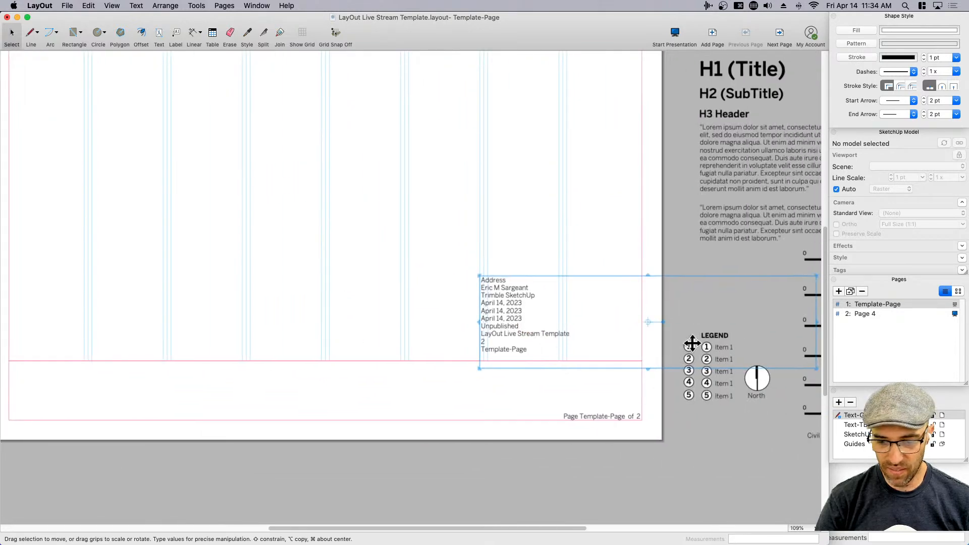
pyautogui.scroll(3, 579, 340)
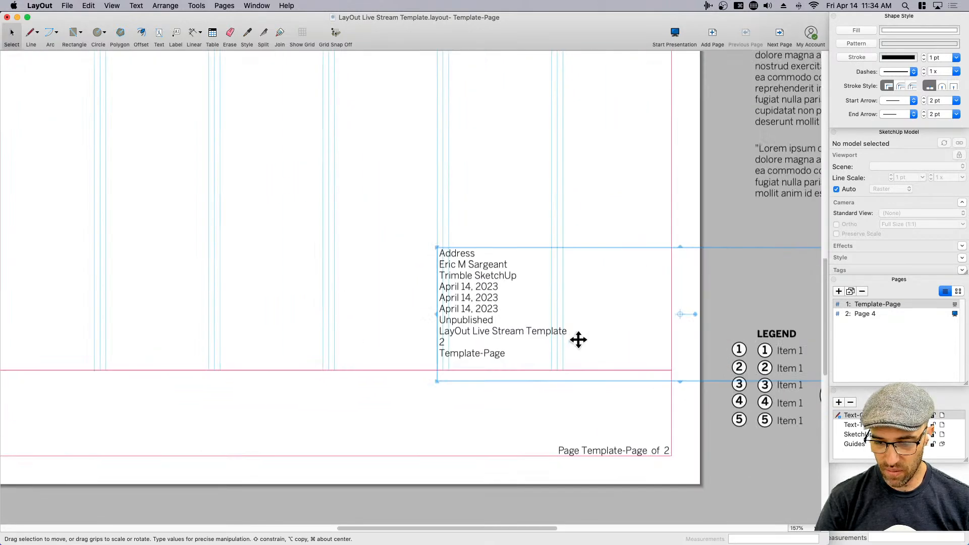
# - Copy the <PageNumber> tag from the auto-text list and replace <PageName> with it in the page-numbering text, removing the extra character
pyautogui.doubleClick(472, 347)
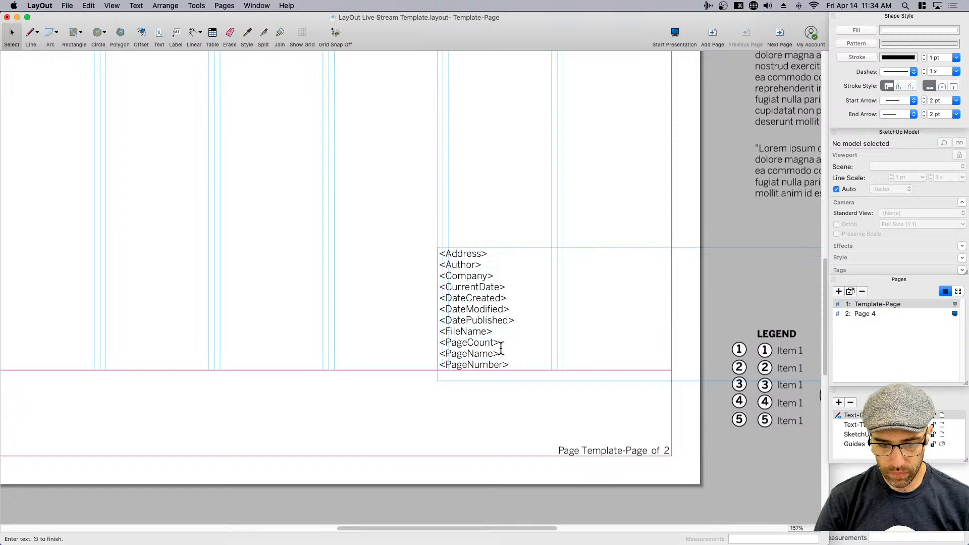
pyautogui.moveTo(504, 349); pyautogui.dragTo(428, 352)
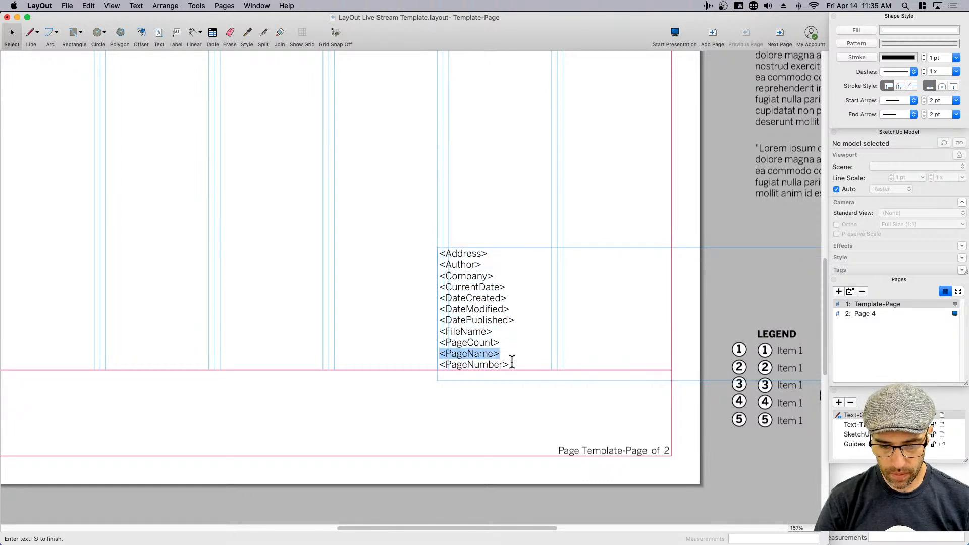
pyautogui.moveTo(511, 364); pyautogui.dragTo(423, 362)
pyautogui.press('super+c')
pyautogui.click(589, 450)
pyautogui.doubleClick(591, 451)
pyautogui.click(591, 451)
pyautogui.moveTo(533, 451); pyautogui.dragTo(589, 453)
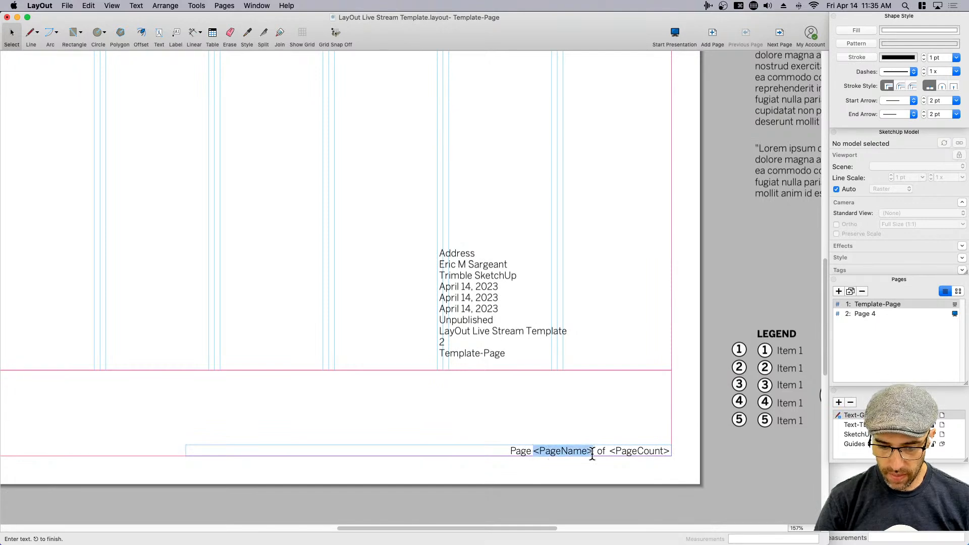
pyautogui.press('super+v')
pyautogui.scroll(3, 536, 457)
pyautogui.click(488, 449)
pyautogui.press('BackSpace')
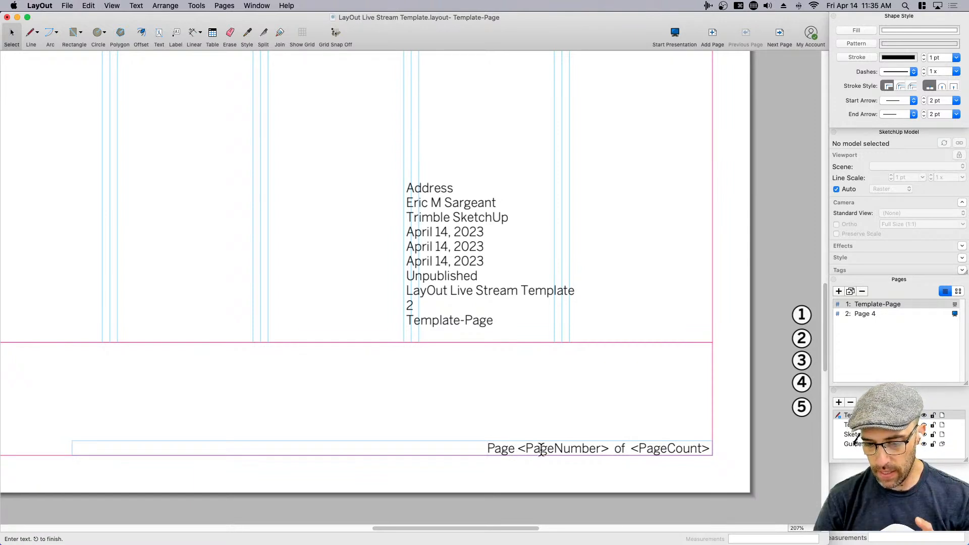
pyautogui.click(649, 470)
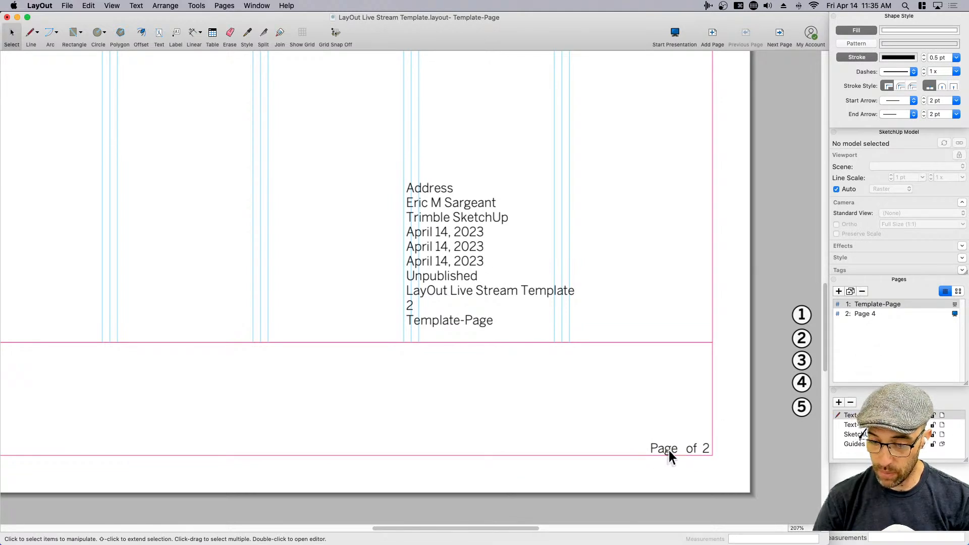
# - Check Page 4 for the page numbering, and on Template-Page move that text box to the Text-TB layer, shared across all pages
pyautogui.click(866, 313)
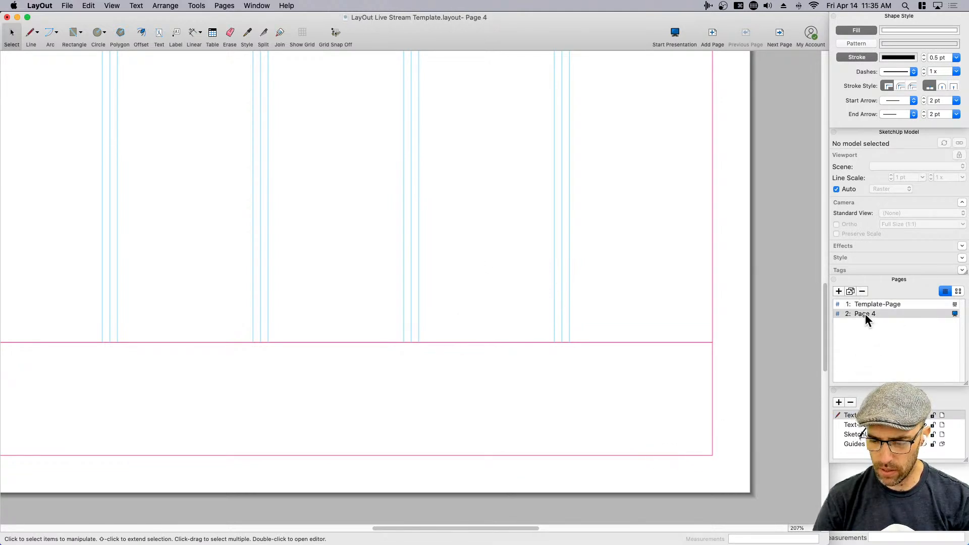
pyautogui.click(860, 305)
pyautogui.click(674, 447)
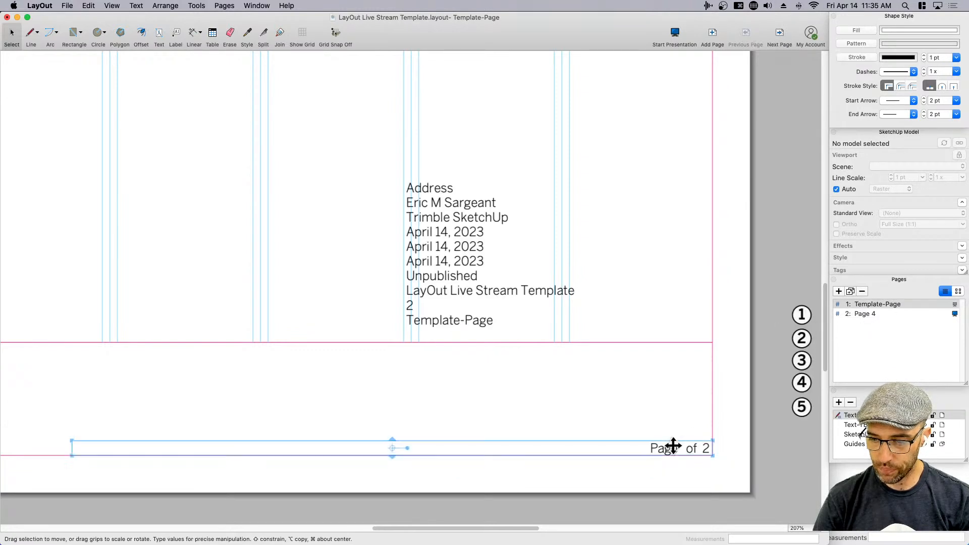
pyautogui.rightClick(664, 448)
pyautogui.click(515, 324)
pyautogui.scroll(-3, 510, 318)
pyautogui.click(470, 281)
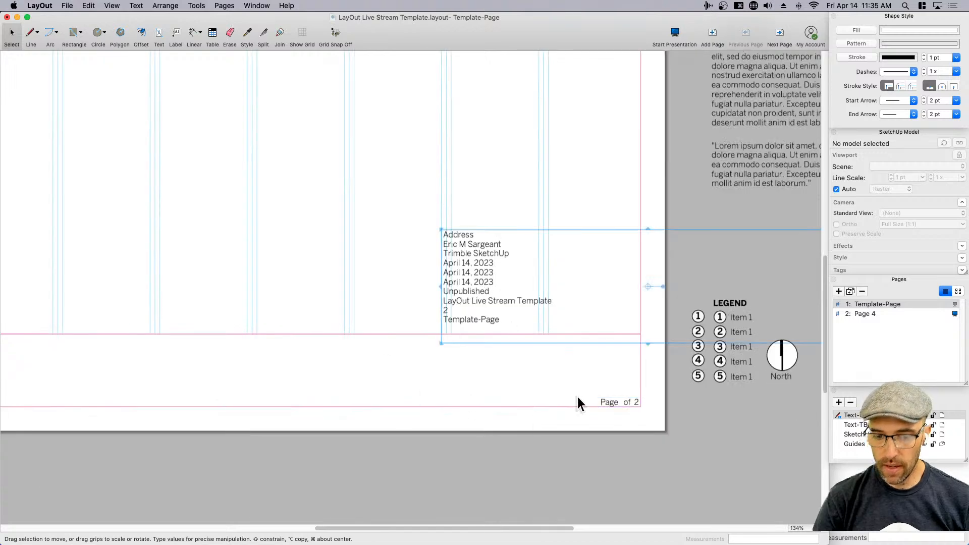
pyautogui.click(617, 403)
pyautogui.scroll(3, 611, 403)
pyautogui.rightClick(610, 402)
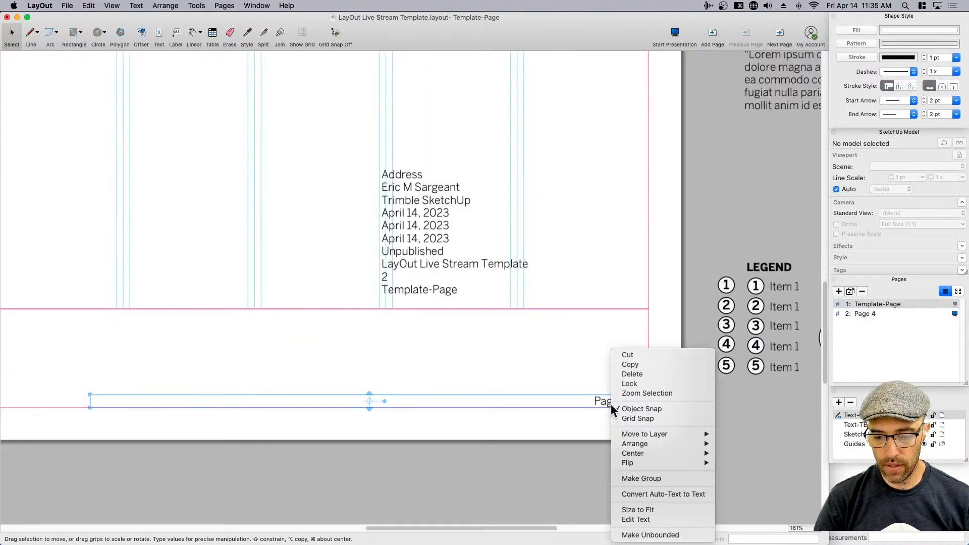
pyautogui.moveTo(647, 434)
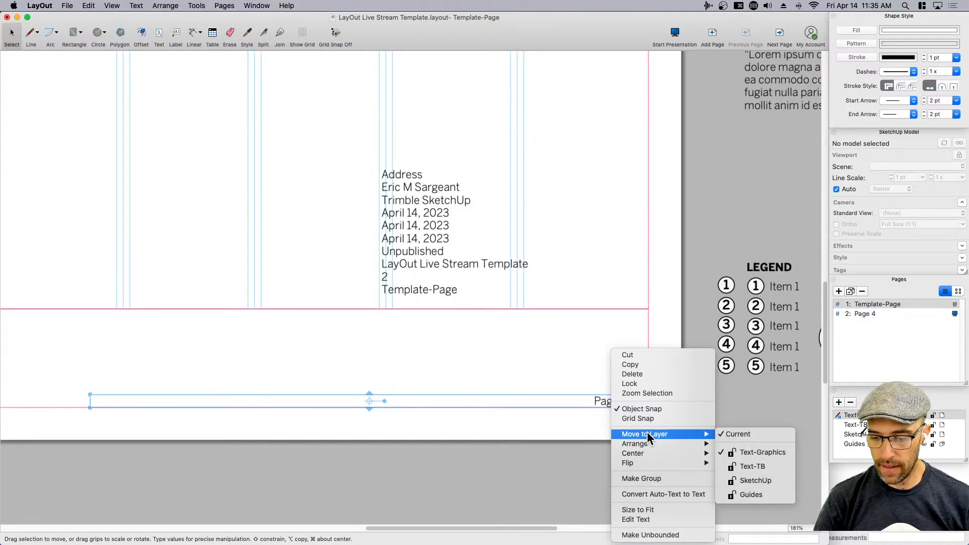
pyautogui.click(756, 467)
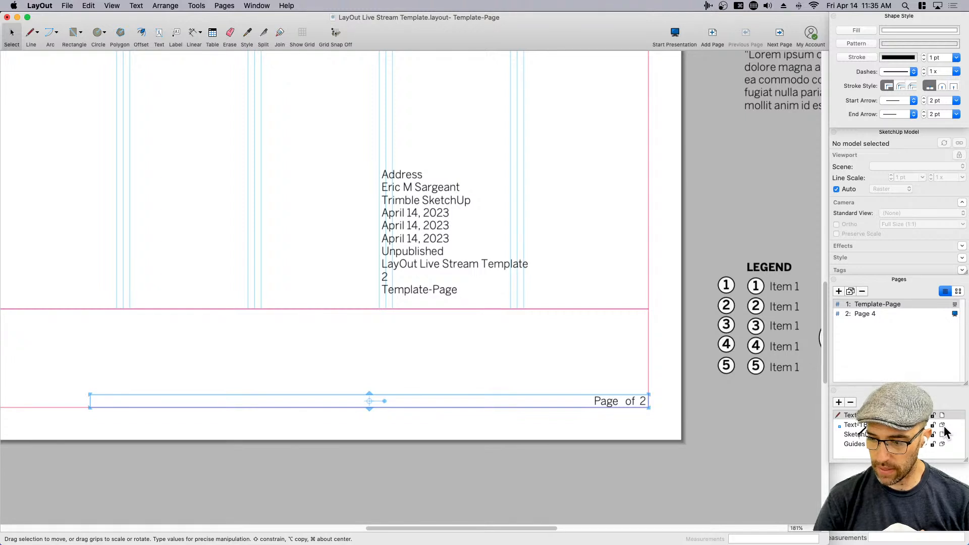
pyautogui.moveTo(966, 461); pyautogui.dragTo(966, 497)
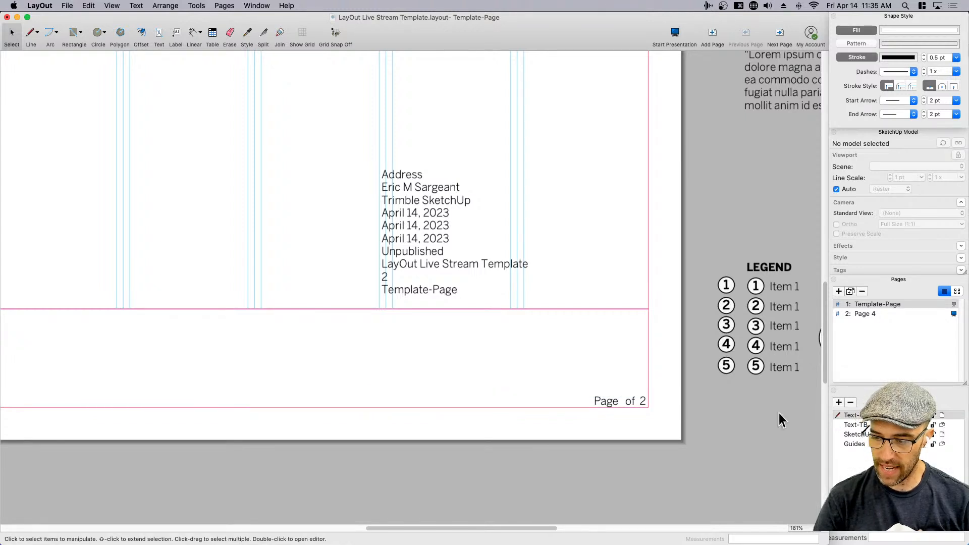
# - Shift the auto-text list slightly to the left and reselect the page-numbering text box
pyautogui.click(608, 404)
pyautogui.scroll(3, 610, 409)
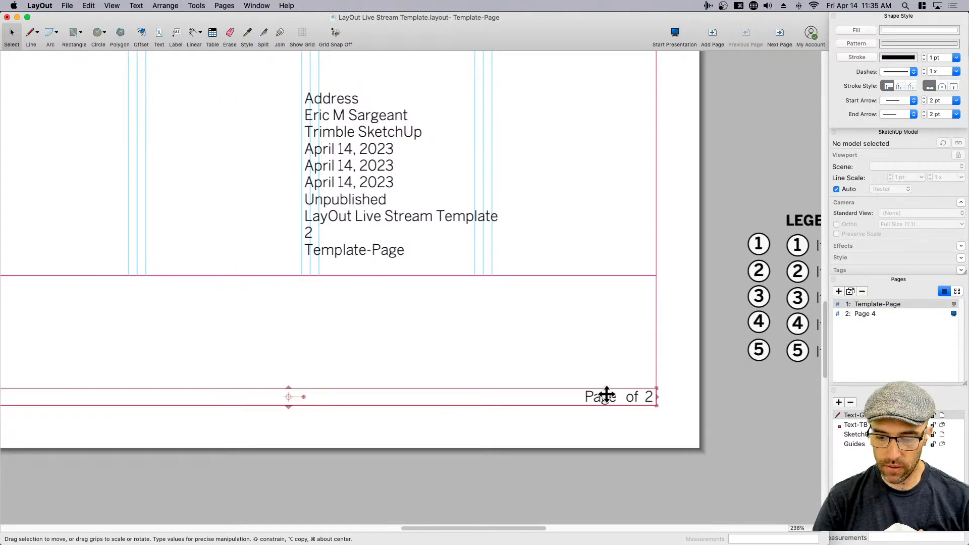
pyautogui.click(387, 216)
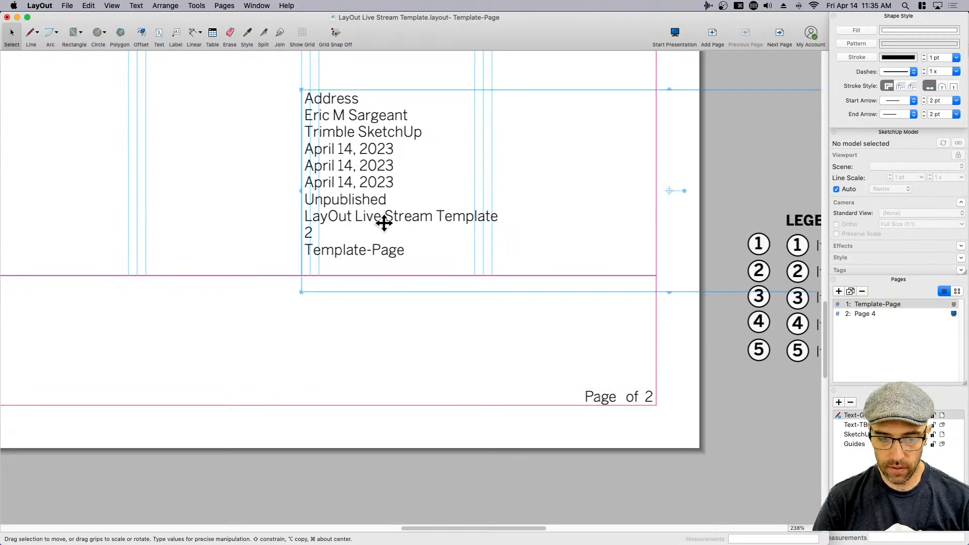
pyautogui.moveTo(384, 223); pyautogui.dragTo(310, 222)
pyautogui.click(613, 395)
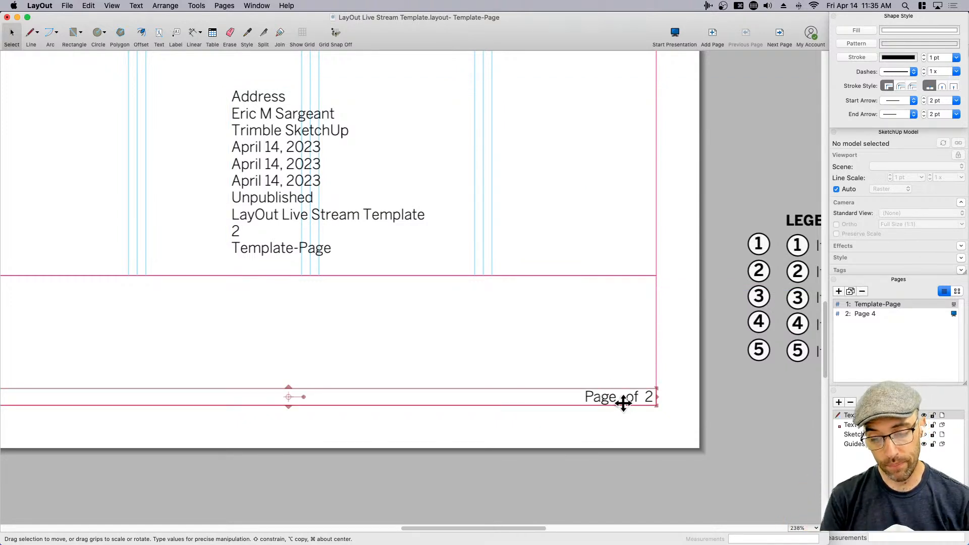
pyautogui.scroll(-1, 640, 398)
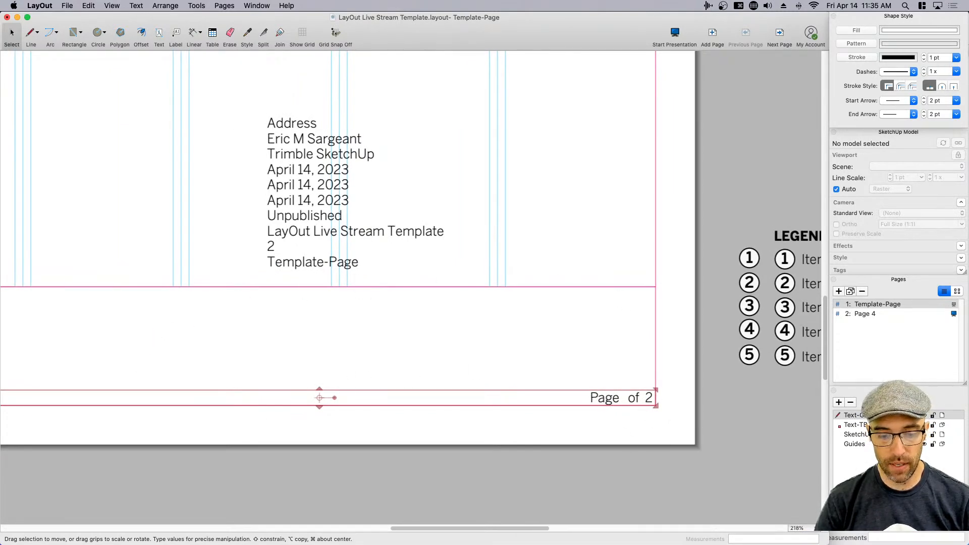
pyautogui.press('Delete')
pyautogui.press('super+z')
pyautogui.press('super+shift+z')
pyautogui.press('super+z')
# - Check the page numbering on Page 4 and add two more pages after it to test the numbering
pyautogui.click(632, 396)
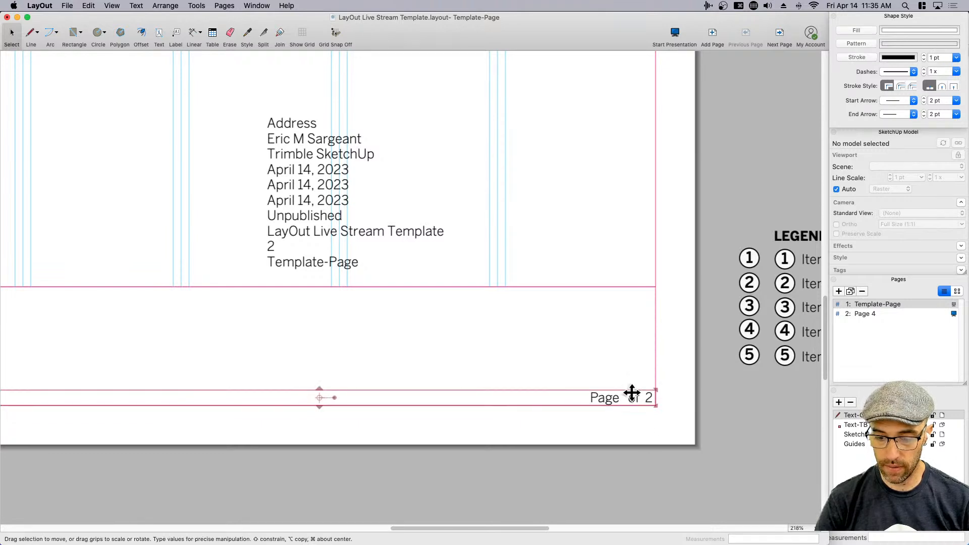
pyautogui.click(862, 311)
pyautogui.click(631, 399)
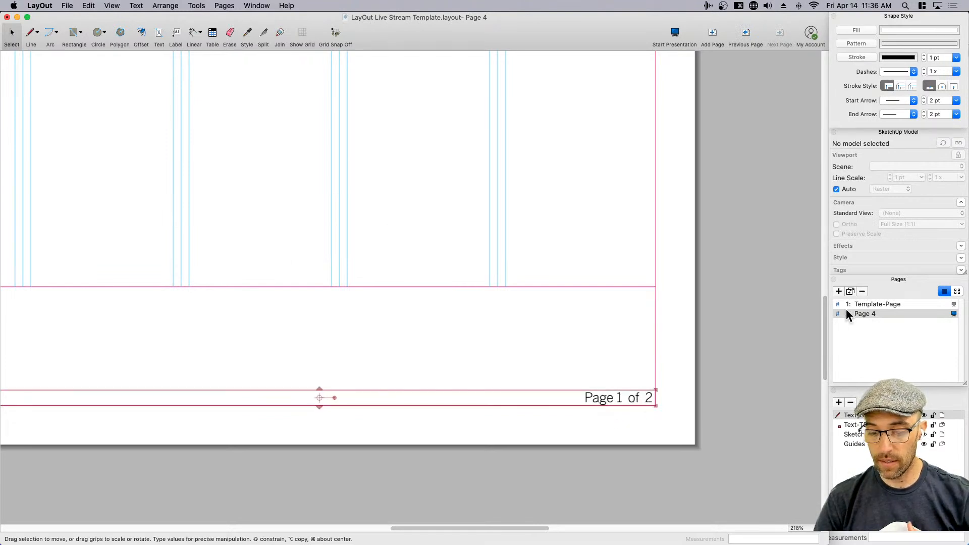
pyautogui.click(839, 291)
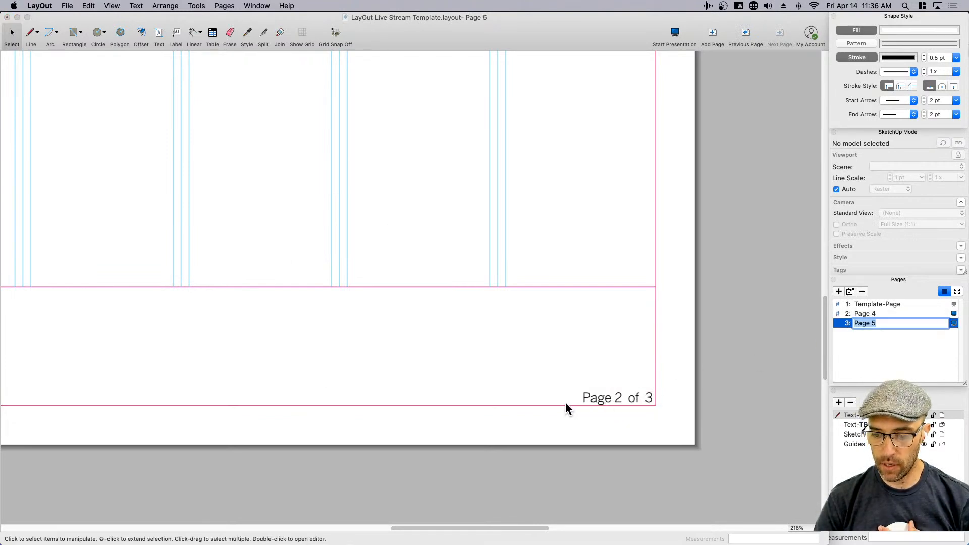
pyautogui.click(839, 292)
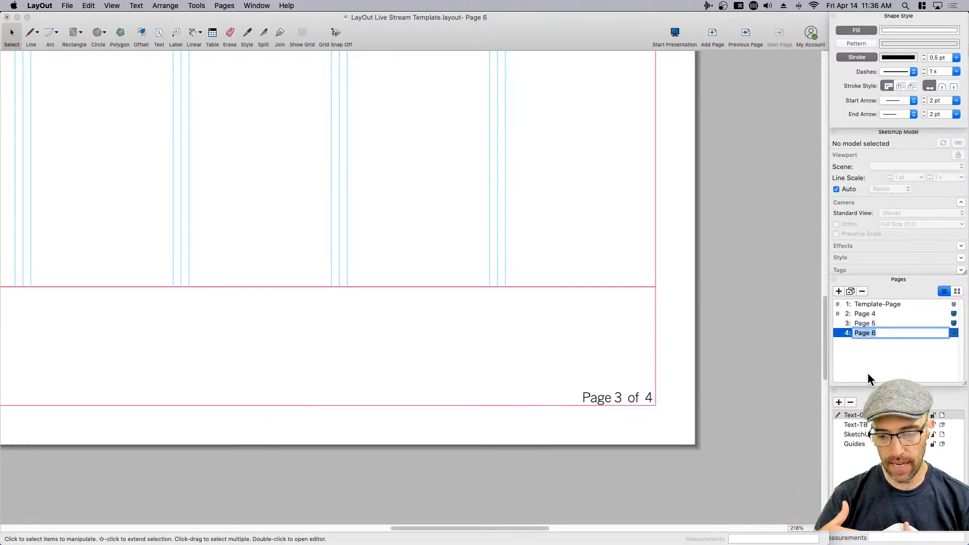
pyautogui.press('Return')
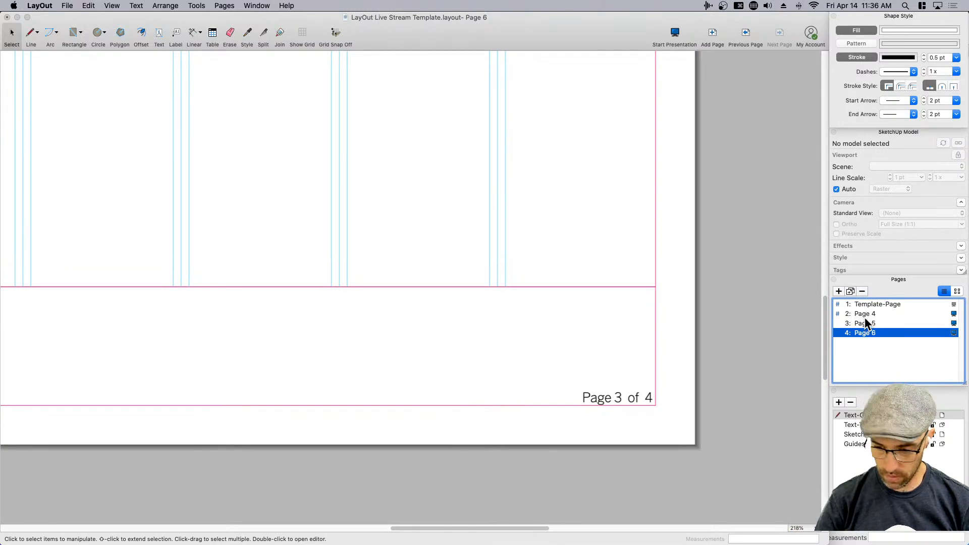
# - Delete Pages 4, 5 and 6 so only Template-Page is left, and select its page-numbering text box
pyautogui.keyDown('shift'); pyautogui.click(865, 313); pyautogui.keyUp('shift')
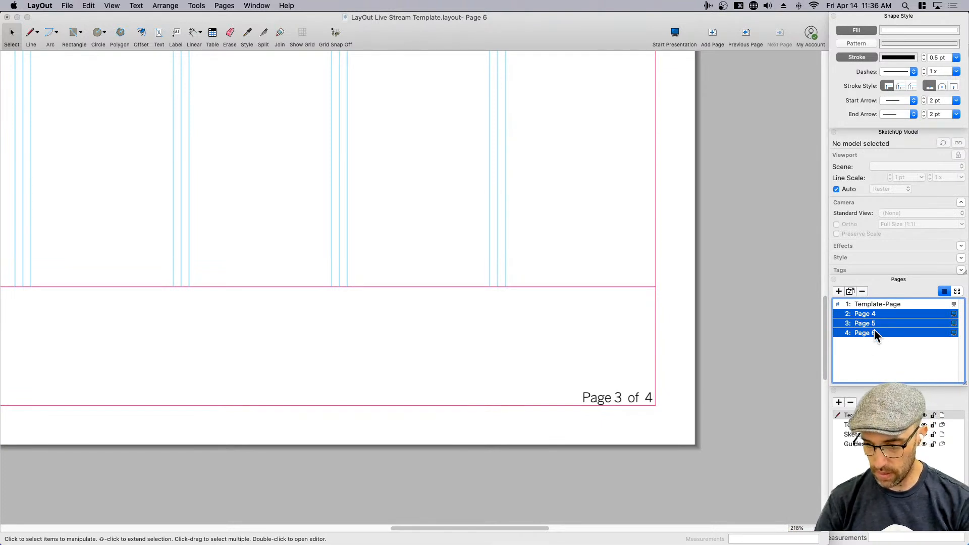
pyautogui.click(862, 291)
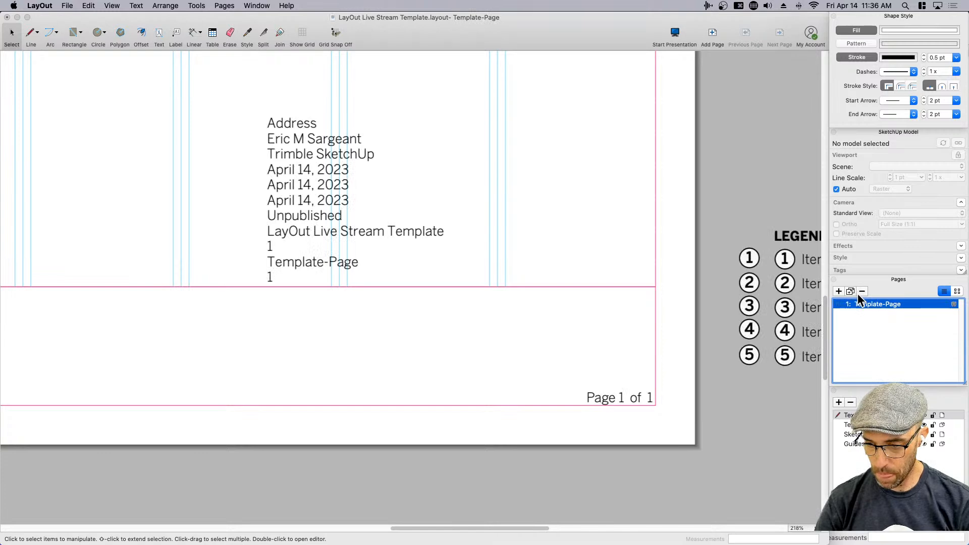
pyautogui.click(626, 402)
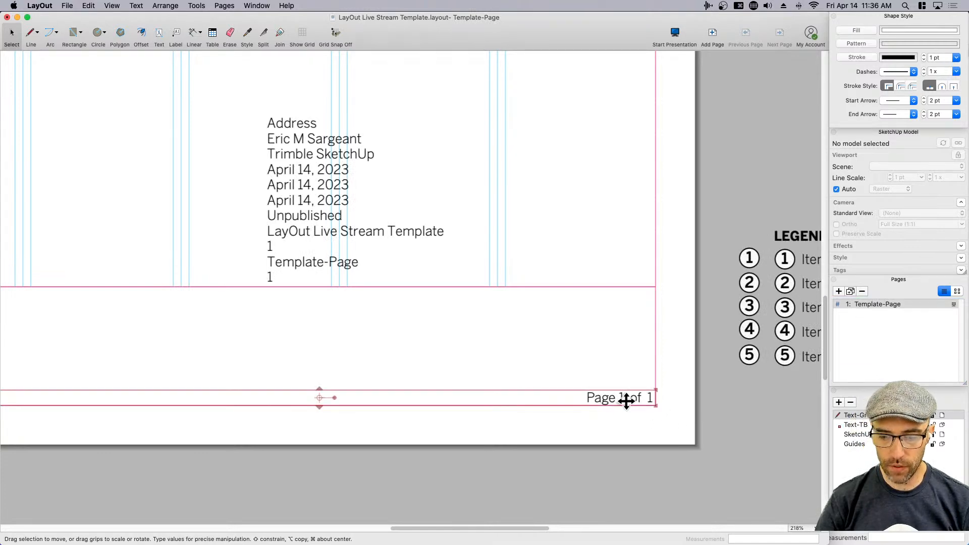
# - Open the auto-text list for editing and copy its <CurrentDate> tag
pyautogui.scroll(-4, 626, 401)
pyautogui.moveTo(581, 414); pyautogui.dragTo(634, 425, button='middle')
pyautogui.scroll(1, 651, 410)
pyautogui.scroll(3, 649, 409)
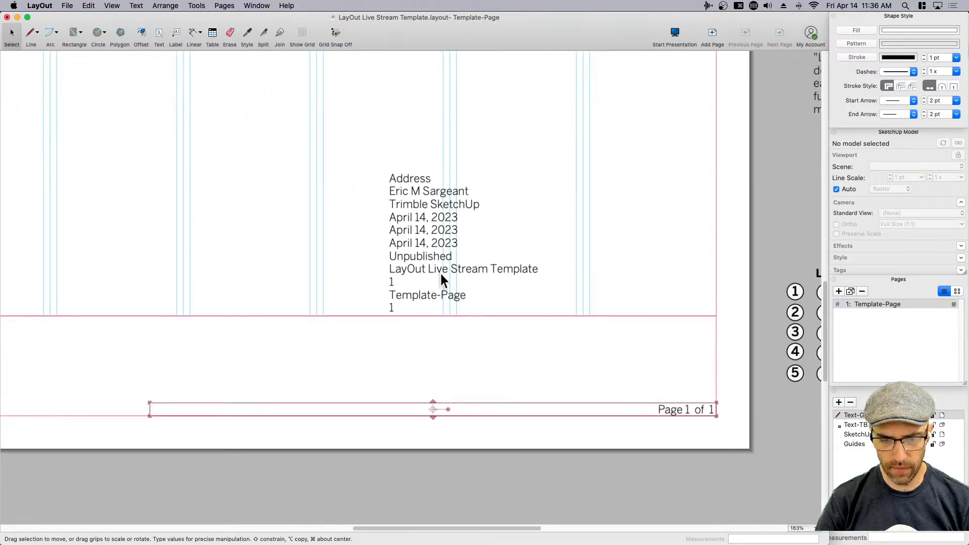
pyautogui.doubleClick(444, 231)
pyautogui.moveTo(468, 217); pyautogui.dragTo(362, 218)
pyautogui.press('super+c')
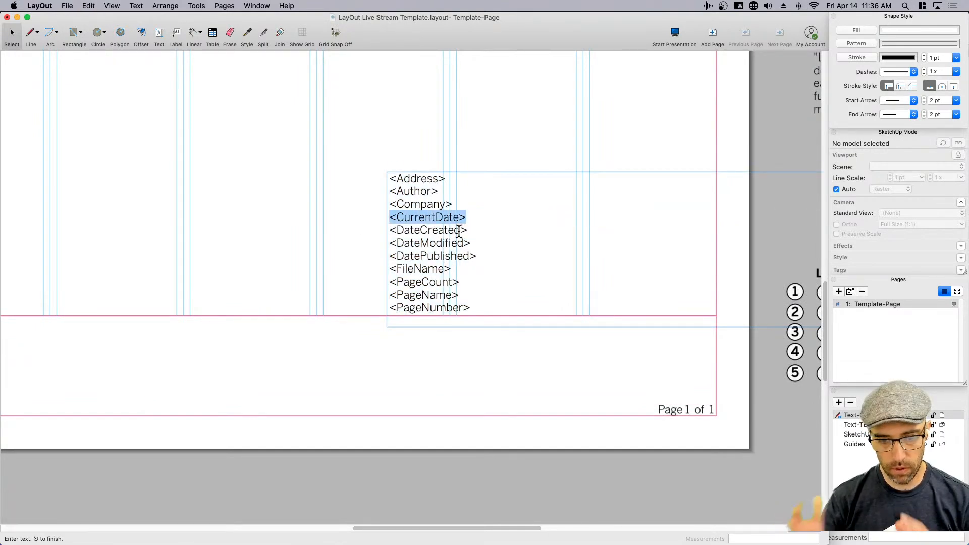
pyautogui.moveTo(479, 257); pyautogui.dragTo(376, 257)
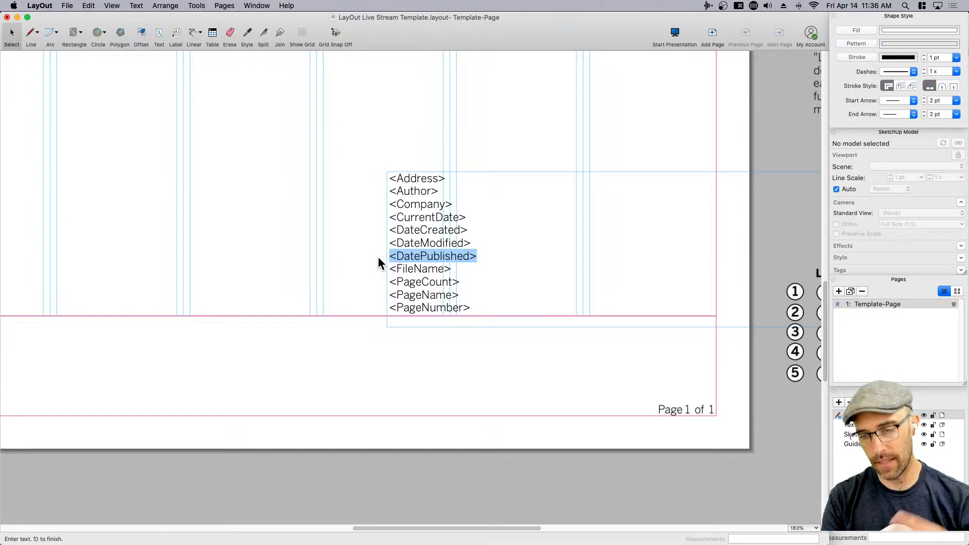
pyautogui.click(469, 230)
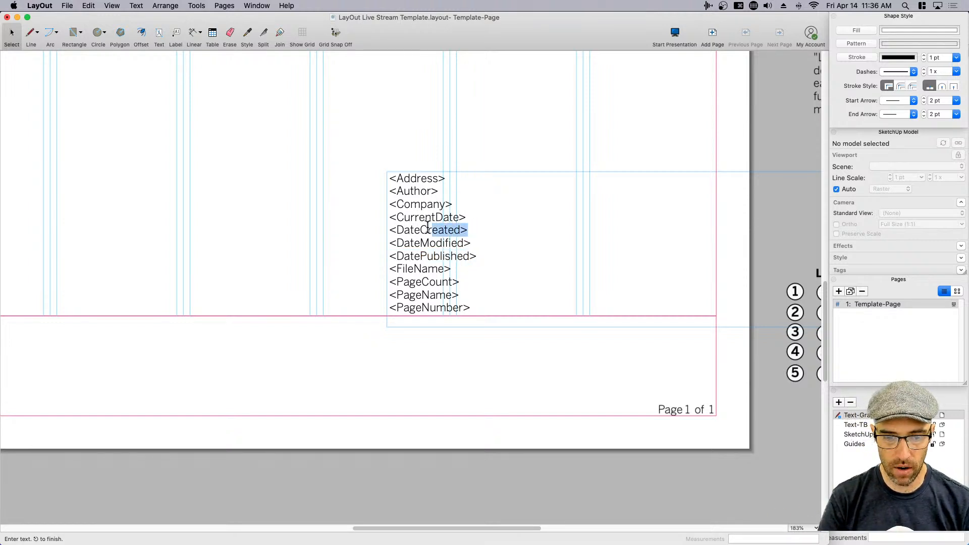
pyautogui.moveTo(482, 214); pyautogui.dragTo(372, 217)
pyautogui.press('super+c')
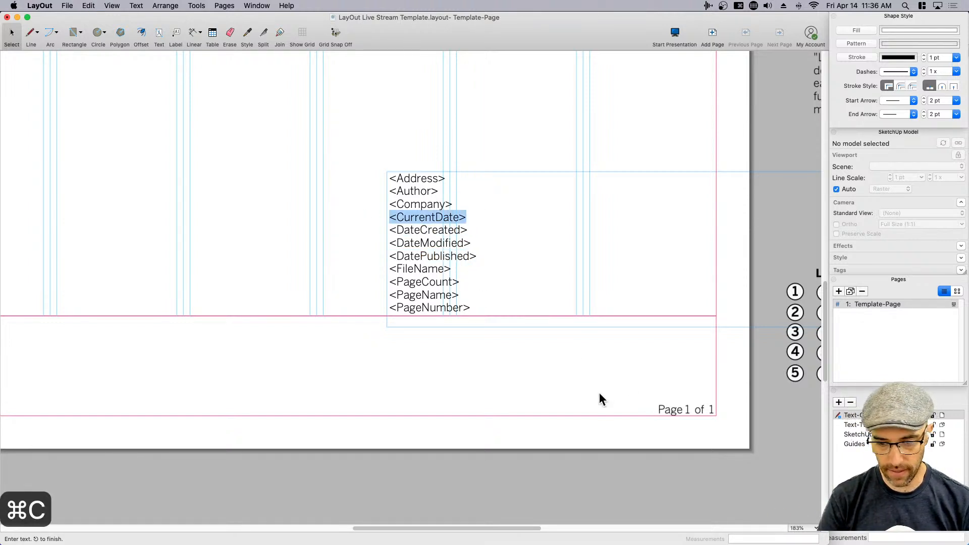
# - Insert the copied <CurrentDate> tag and a vertical bar separator before "Page" in the page-numbering text box
pyautogui.click(658, 409)
pyautogui.doubleClick(649, 406)
pyautogui.click(516, 410)
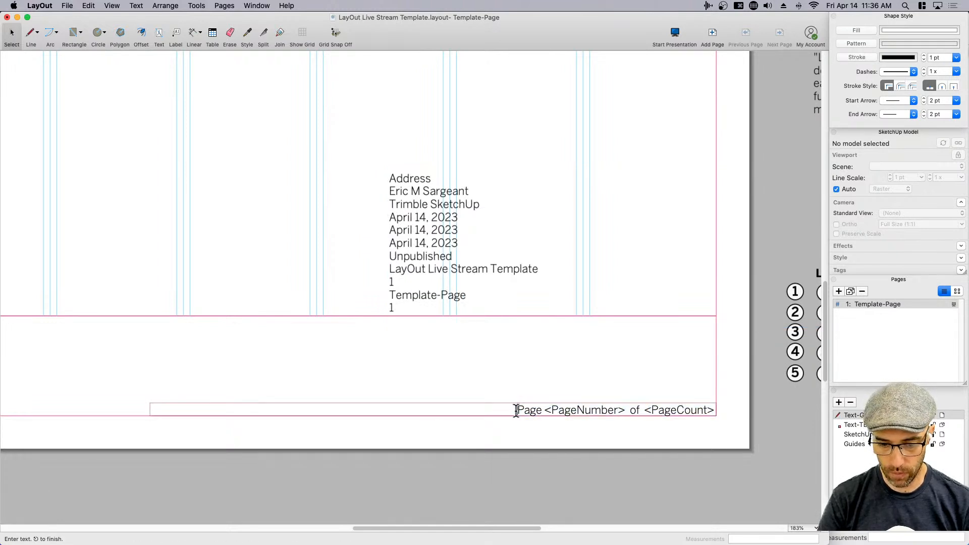
pyautogui.write('|')
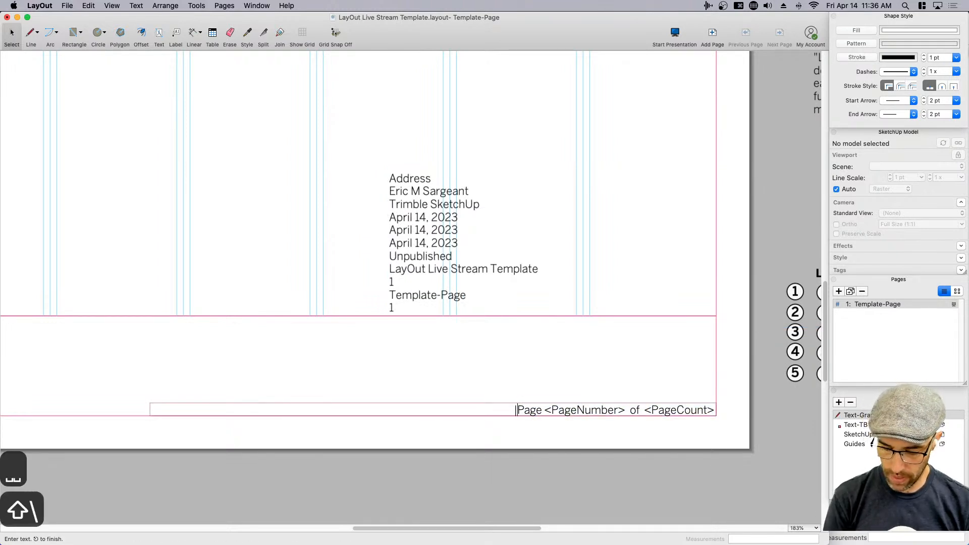
pyautogui.press('Left')
pyautogui.press('Left')
pyautogui.press('super+v')
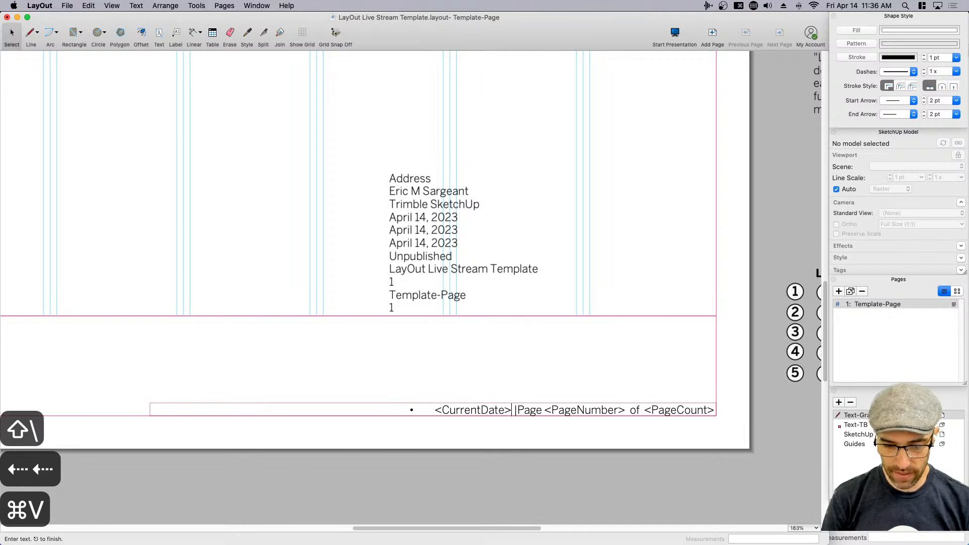
# - Remove the pasted bullet and indent before <CurrentDate>, space the separator before "Page", and finish with the text box selected
pyautogui.moveTo(434, 412); pyautogui.dragTo(350, 407)
pyautogui.press('BackSpace')
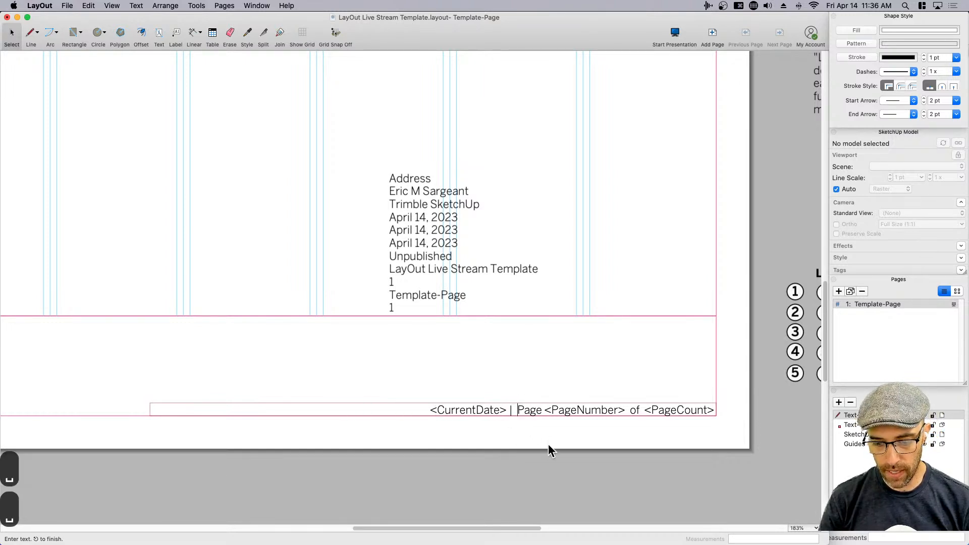
pyautogui.click(502, 434)
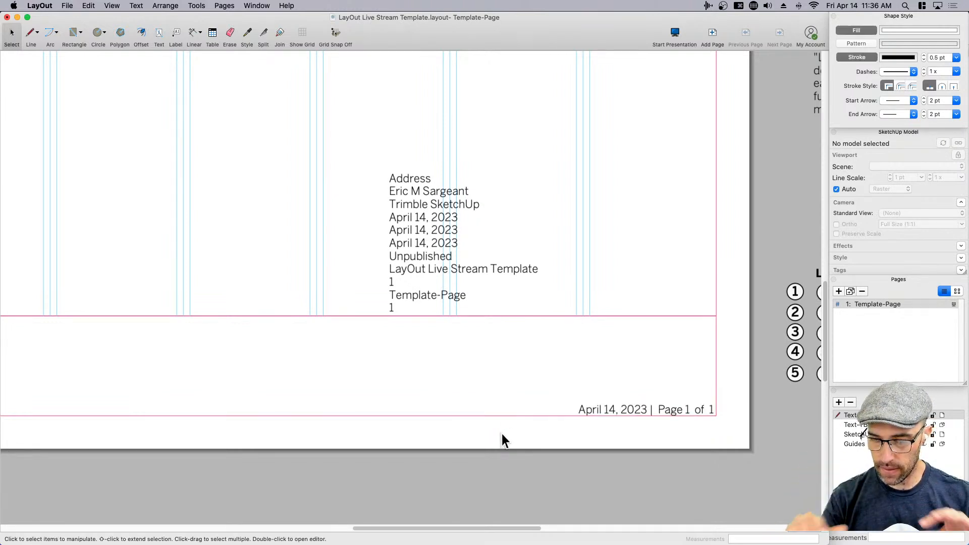
pyautogui.click(595, 409)
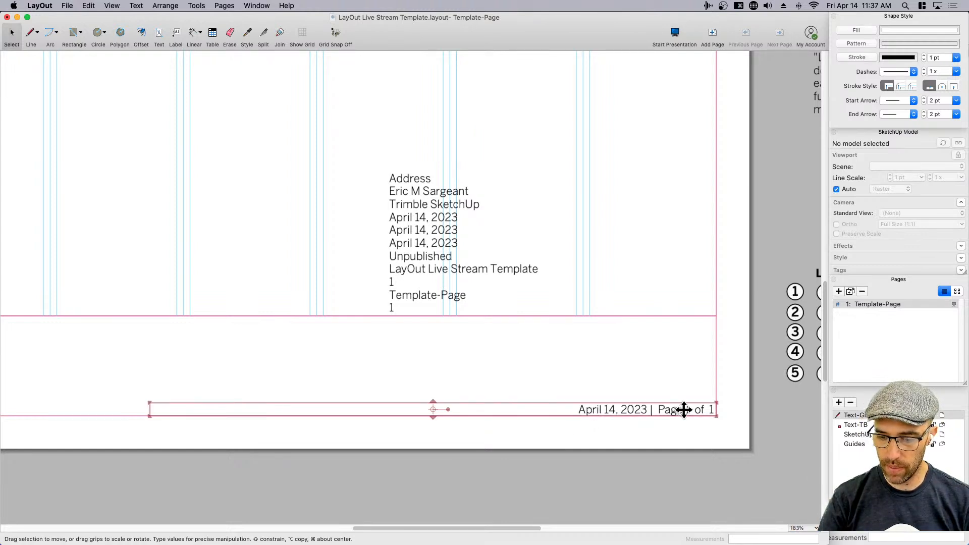
# - Copy the <PageName> tag from the auto-text list at the lower part of the page
pyautogui.scroll(-2, 702, 411)
pyautogui.moveTo(436, 347); pyautogui.dragTo(584, 342, button='middle')
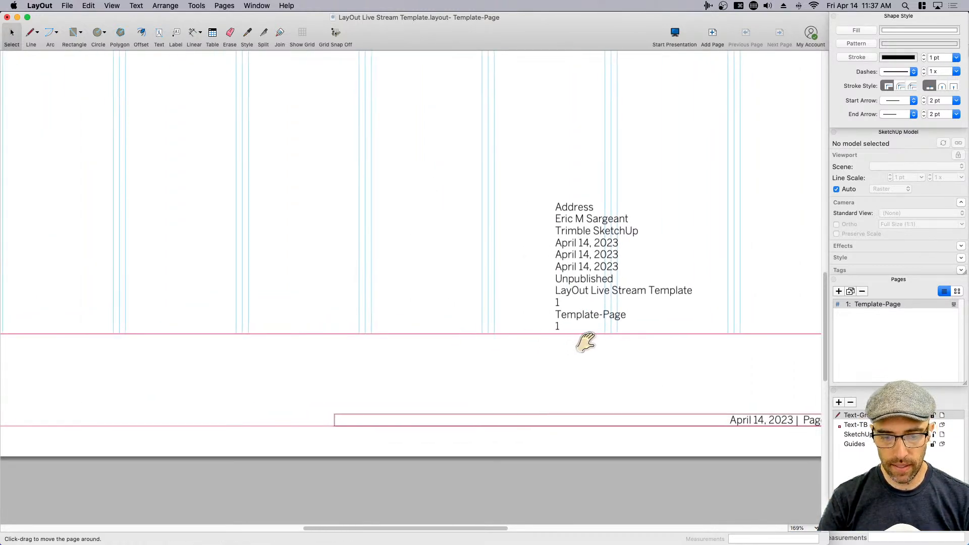
pyautogui.click(598, 313)
pyautogui.doubleClick(597, 314)
pyautogui.moveTo(628, 320); pyautogui.dragTo(544, 315)
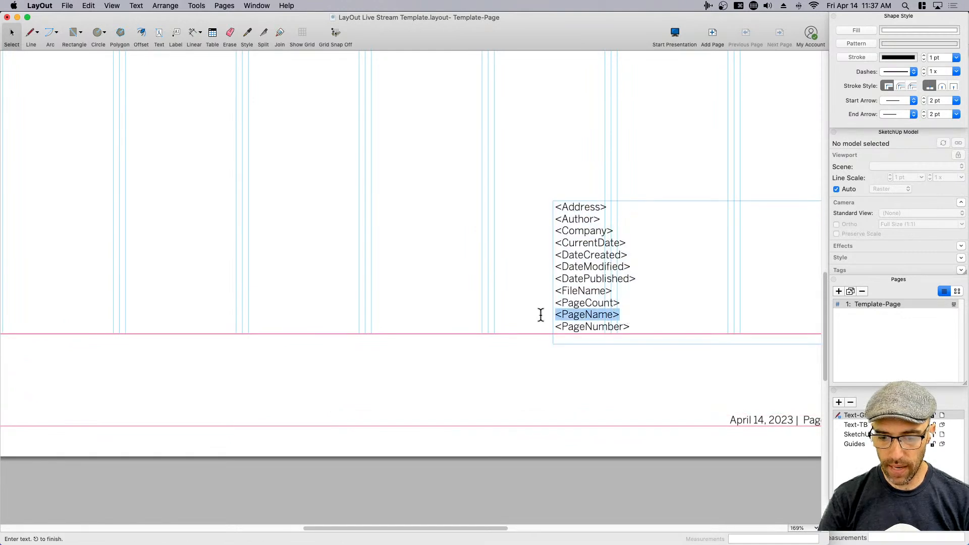
pyautogui.press('super+c')
pyautogui.click(534, 399)
pyautogui.scroll(-10, 436, 400)
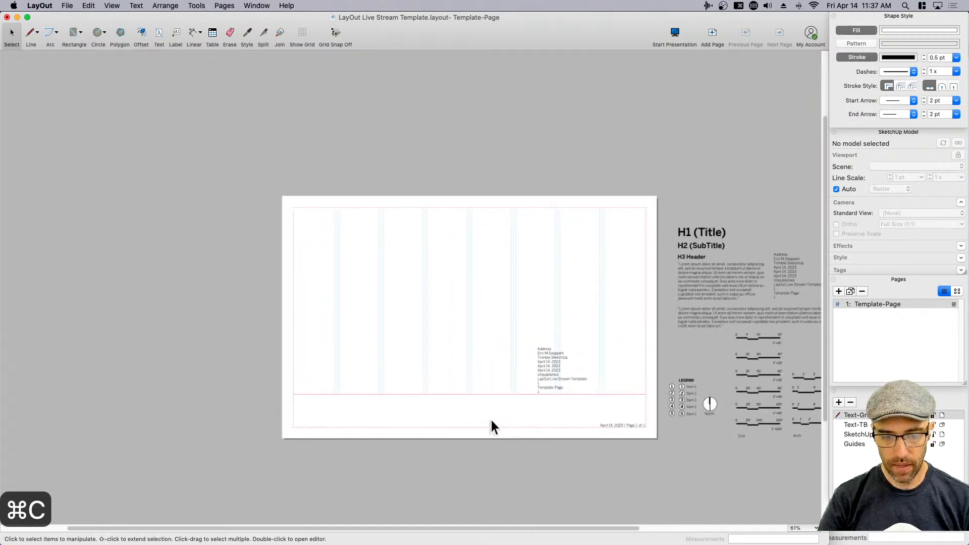
# - Copy the H1 (Title) text from beside the page and place the copy at the left margin of the title block strip
pyautogui.scroll(2, 699, 237)
pyautogui.click(681, 228)
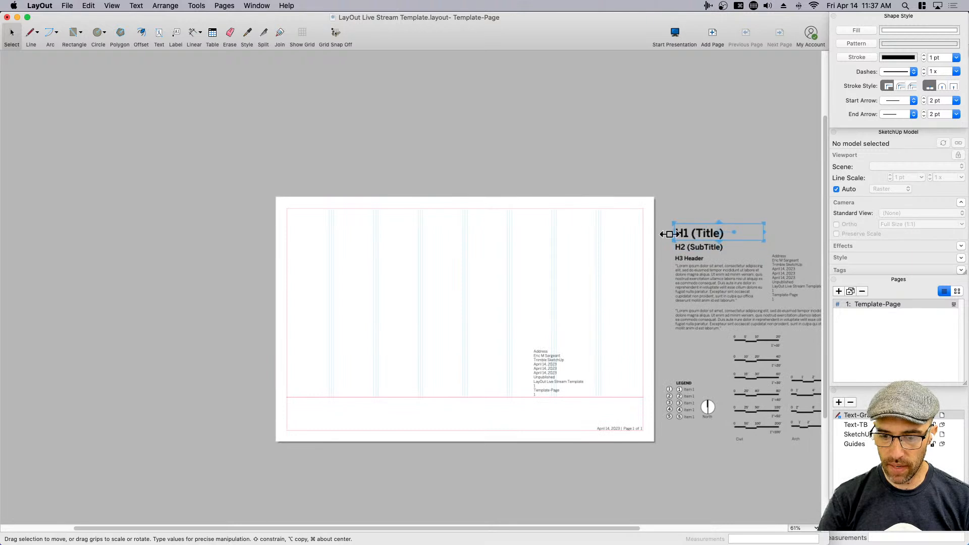
pyautogui.press('super+c')
pyautogui.scroll(2, 398, 416)
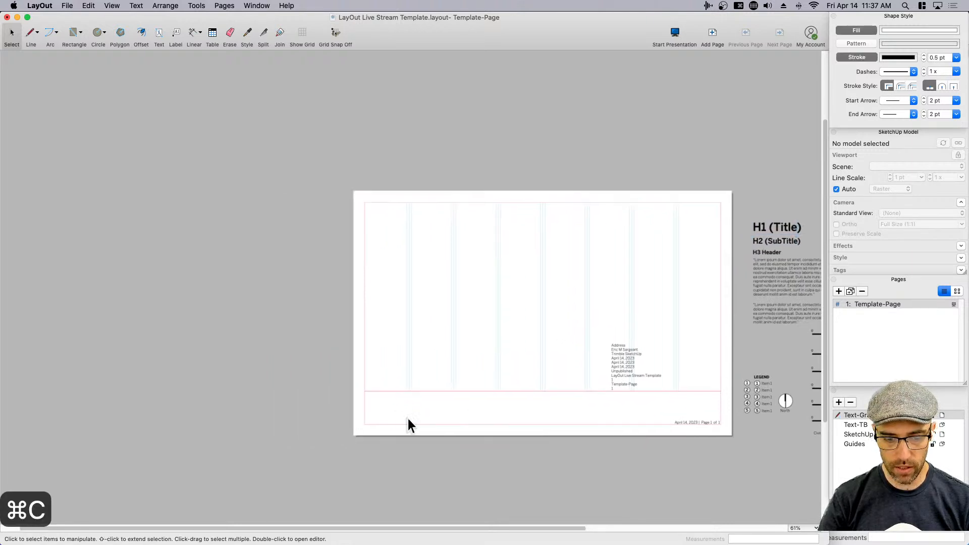
pyautogui.press('super+v')
pyautogui.moveTo(790, 215); pyautogui.dragTo(379, 409)
# - Replace the wording of the copied title with the auto-text tag <PageName>
pyautogui.scroll(5, 378, 409)
pyautogui.doubleClick(388, 406)
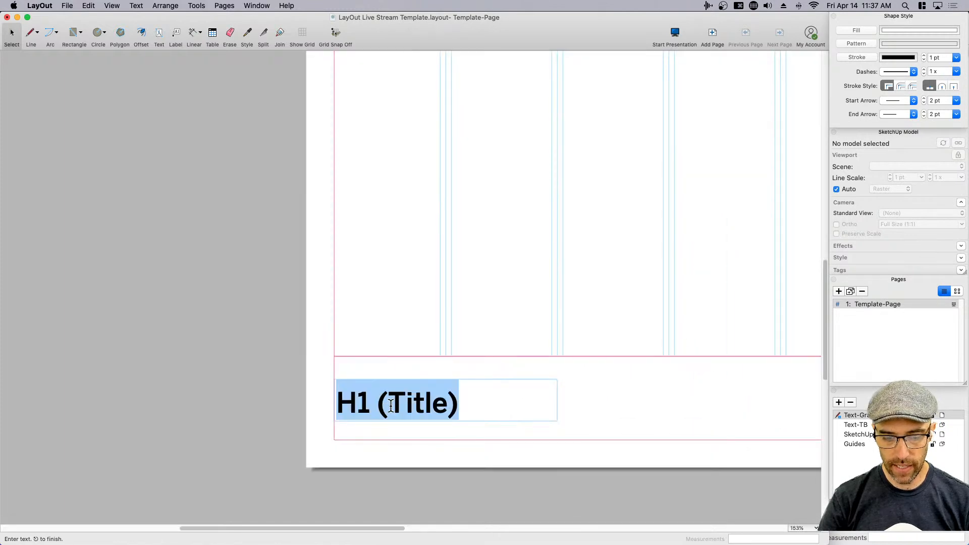
pyautogui.write('<')
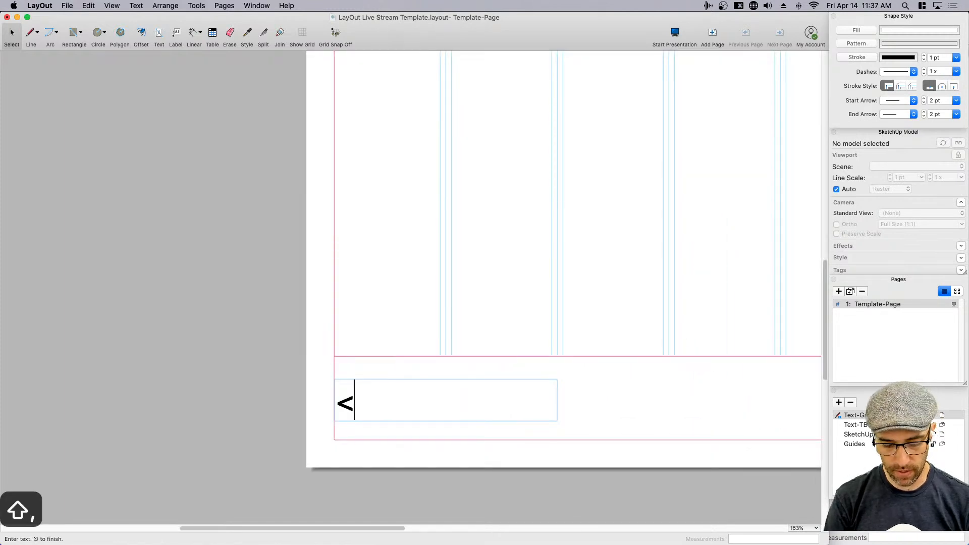
pyautogui.write('PageName')
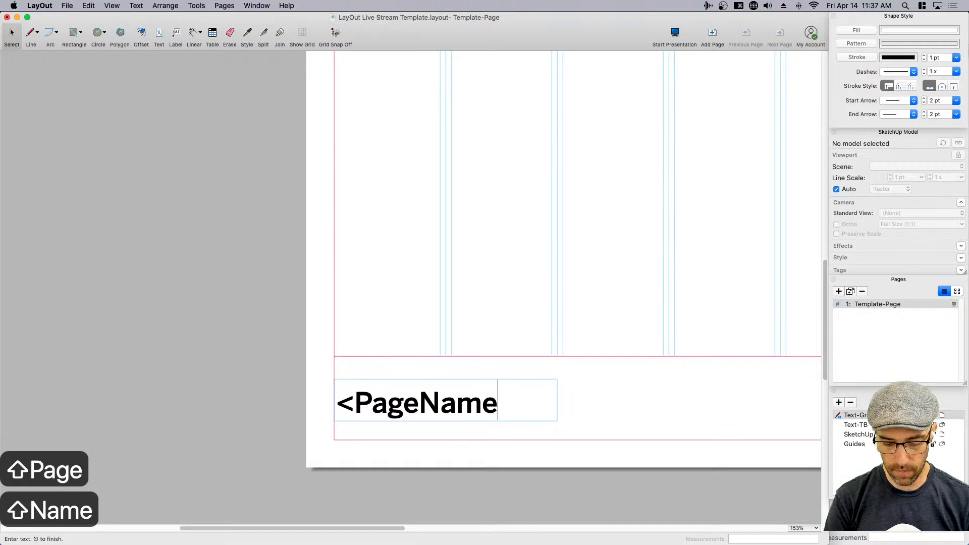
pyautogui.write('>')
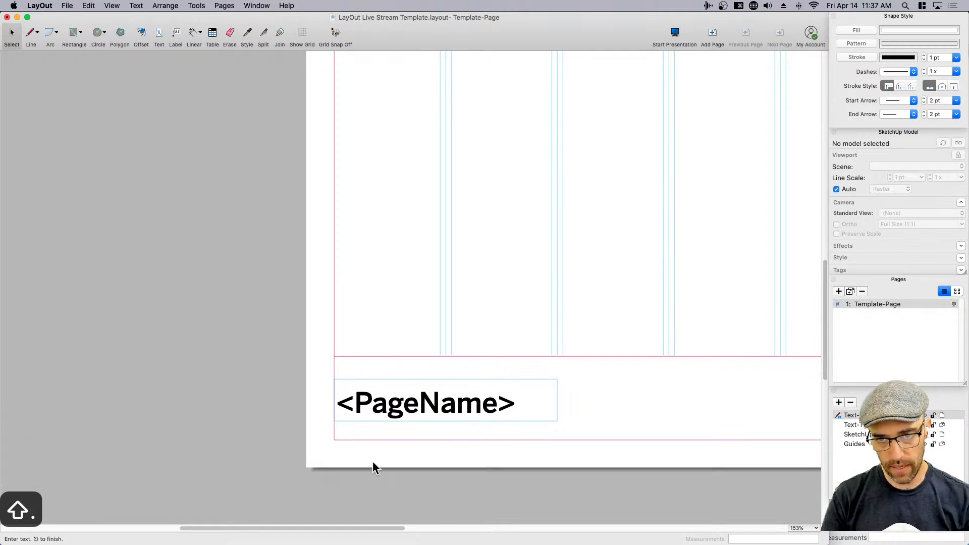
pyautogui.press('Escape')
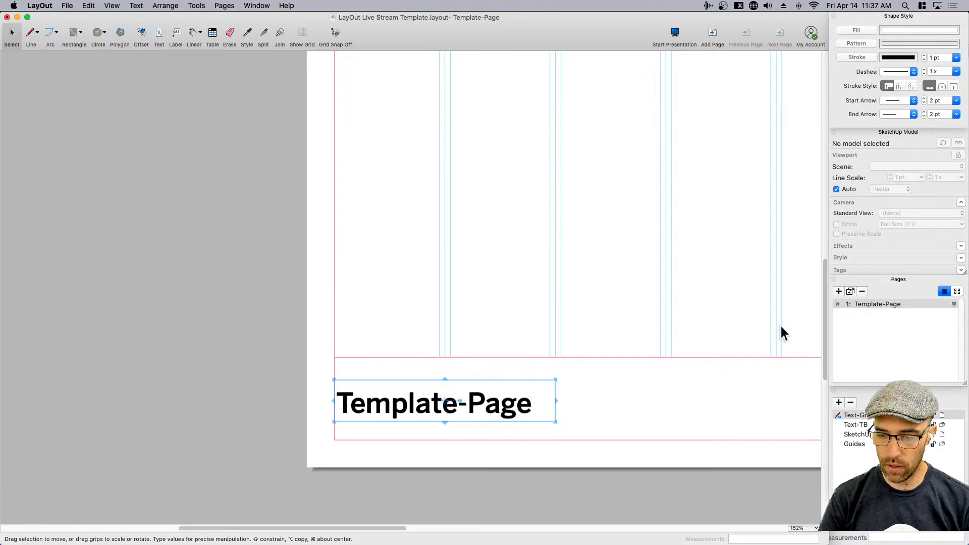
# - Move the page-name title to the Text-TB layer
pyautogui.rightClick(497, 414)
pyautogui.moveTo(528, 434)
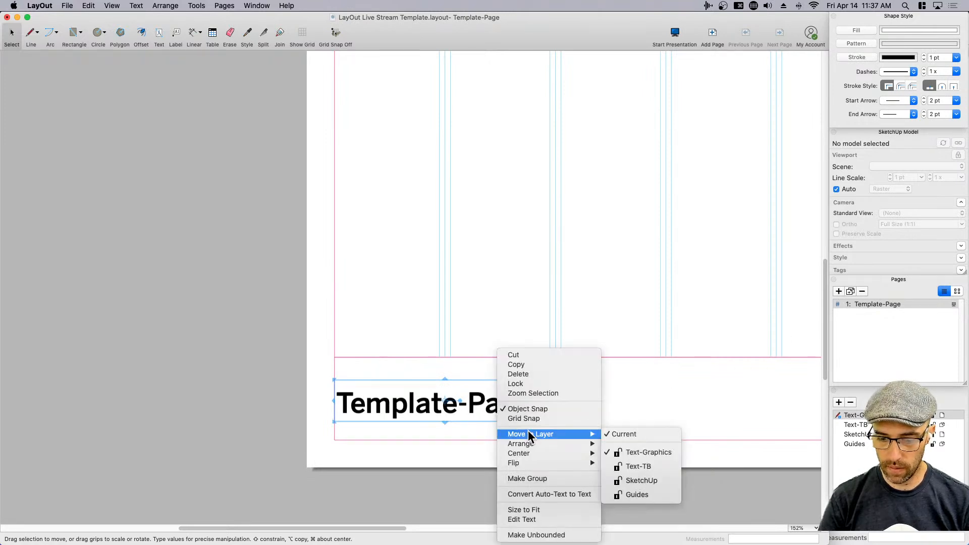
pyautogui.click(639, 467)
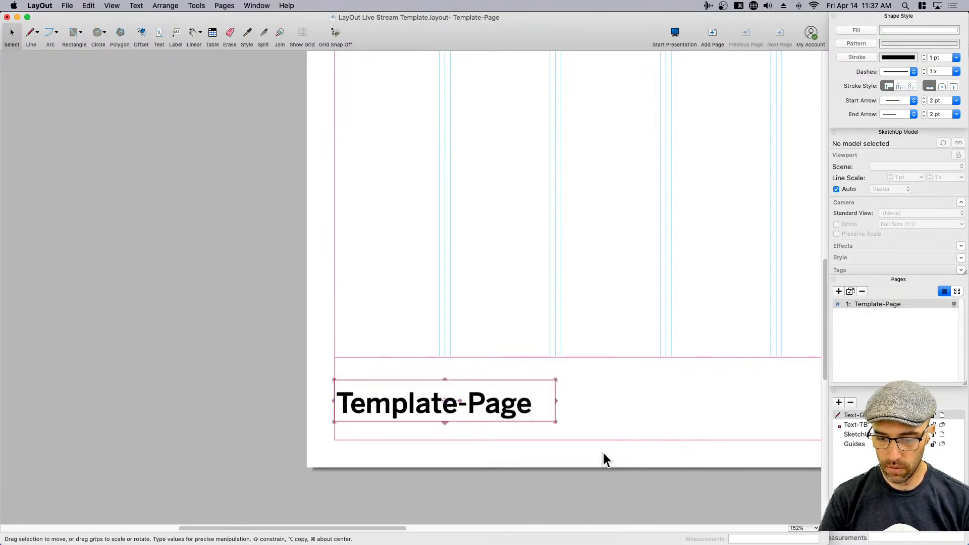
# - Add a new page to the document and name it Site Plan
pyautogui.click(840, 293)
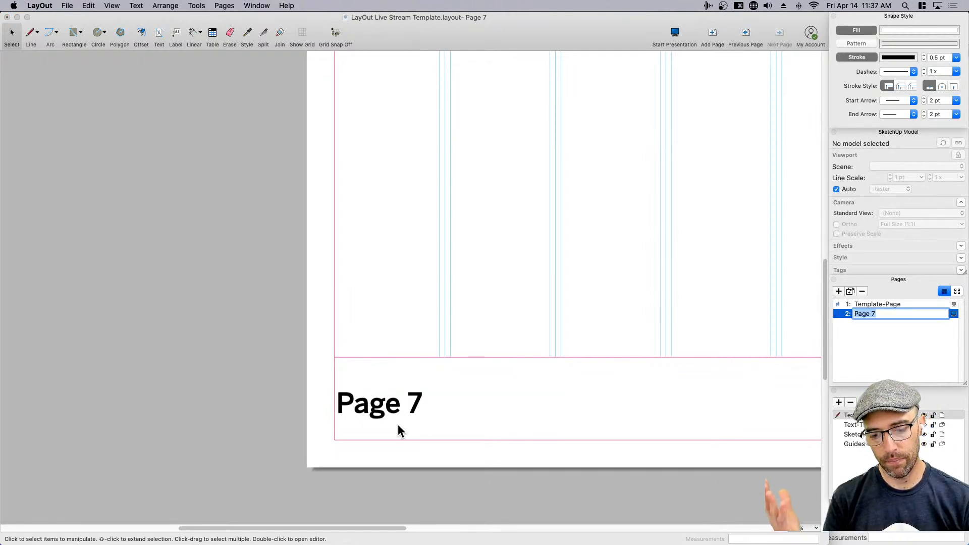
pyautogui.write('Plan')
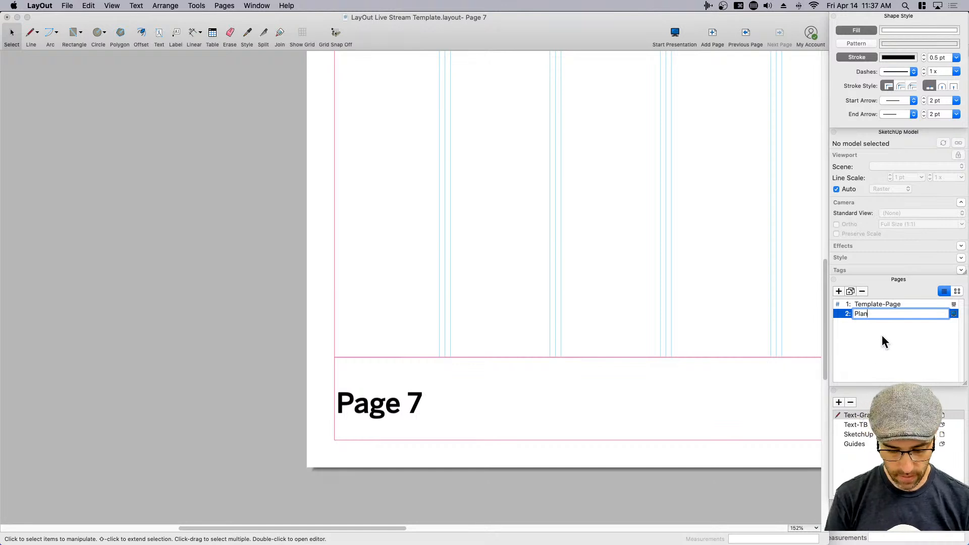
pyautogui.press('BackSpace')
pyautogui.press('BackSpace')
pyautogui.press('BackSpace')
pyautogui.press('BackSpace')
pyautogui.write('Site Plan')
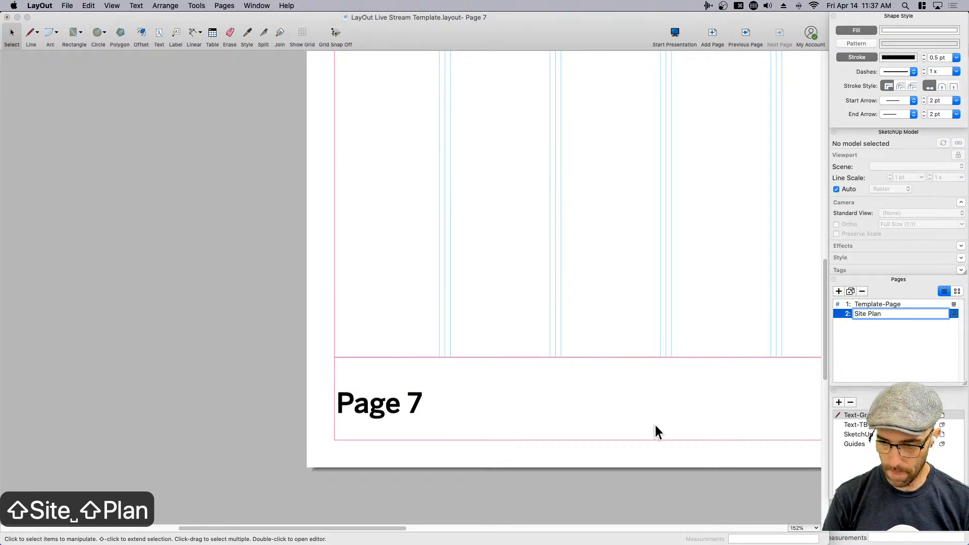
pyautogui.click(459, 404)
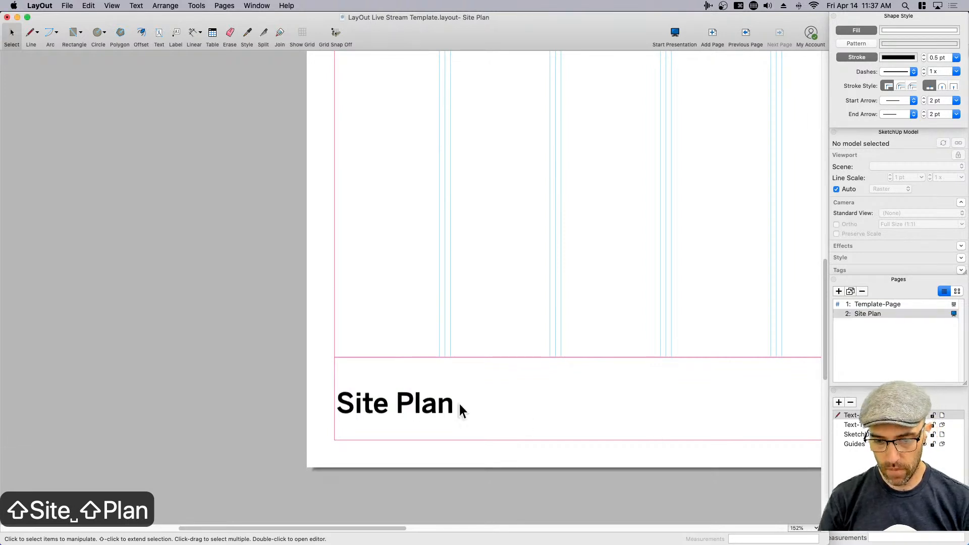
# - Return to Template-Page and copy the <FileName> tag from the auto-text list
pyautogui.click(874, 304)
pyautogui.scroll(-2, 562, 411)
pyautogui.moveTo(663, 395); pyautogui.dragTo(492, 389, button='middle')
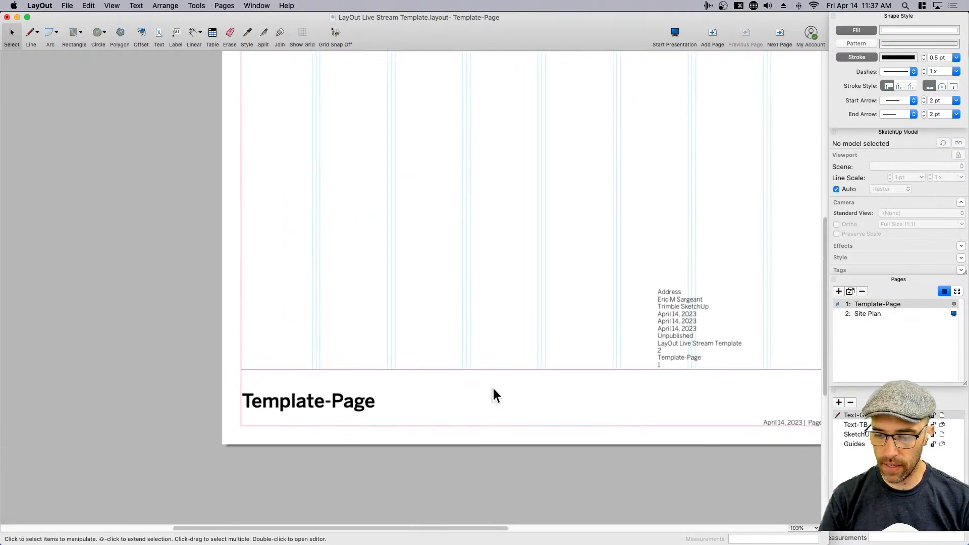
pyautogui.scroll(4, 679, 352)
pyautogui.click(683, 336)
pyautogui.doubleClick(683, 336)
pyautogui.moveTo(709, 265); pyautogui.dragTo(602, 251)
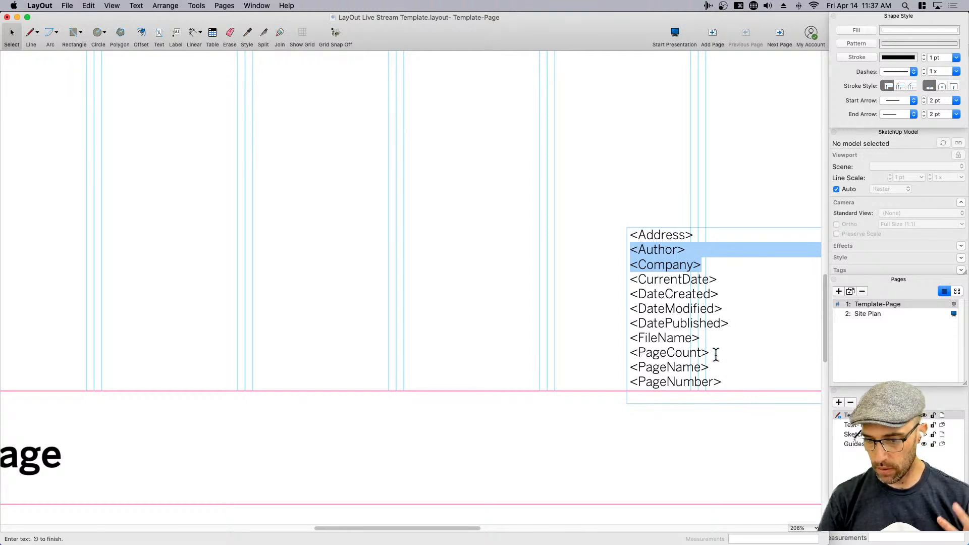
pyautogui.scroll(-1, 694, 361)
pyautogui.moveTo(710, 338); pyautogui.dragTo(623, 337)
pyautogui.press('super+c')
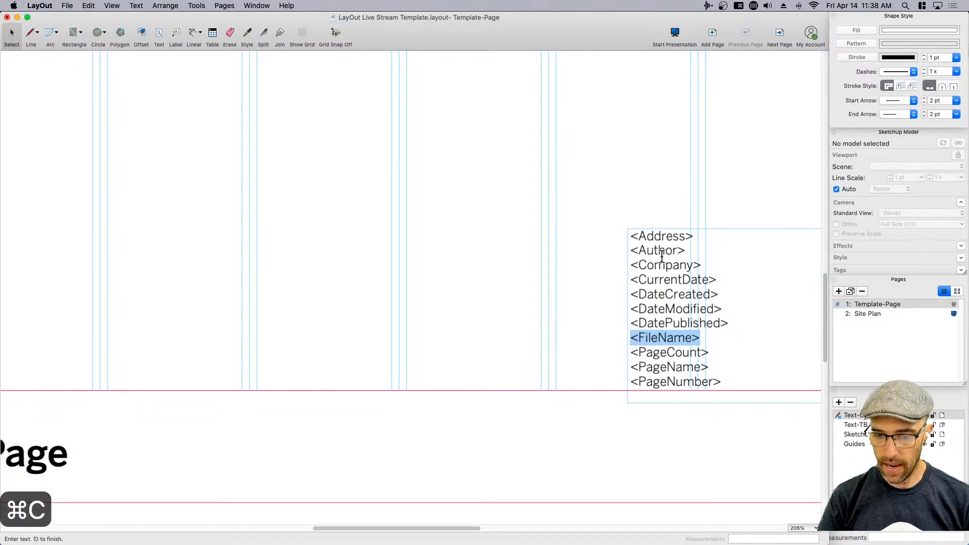
pyautogui.scroll(-5, 543, 402)
pyautogui.press('Escape')
# - Paste the <FileName> text below the page title, aligned to the lower-left corner of the margin
pyautogui.hscroll(-2, 347, 439)
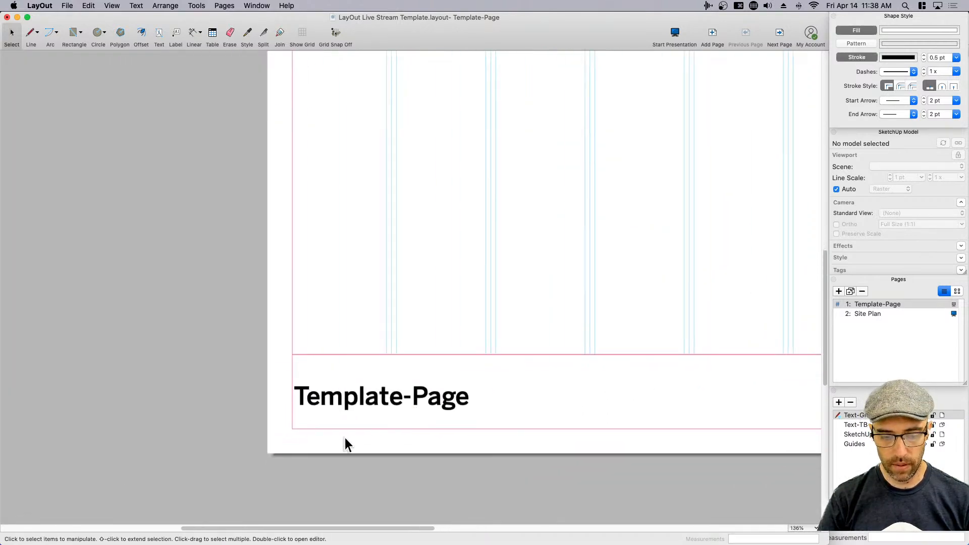
pyautogui.scroll(4, 336, 431)
pyautogui.press('super+v')
pyautogui.moveTo(584, 76); pyautogui.dragTo(321, 423)
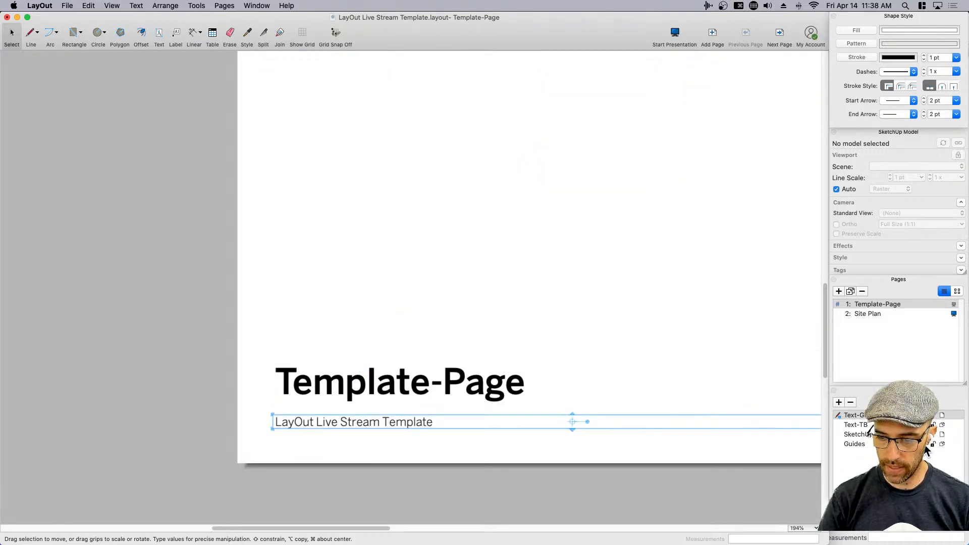
pyautogui.scroll(5, 280, 426)
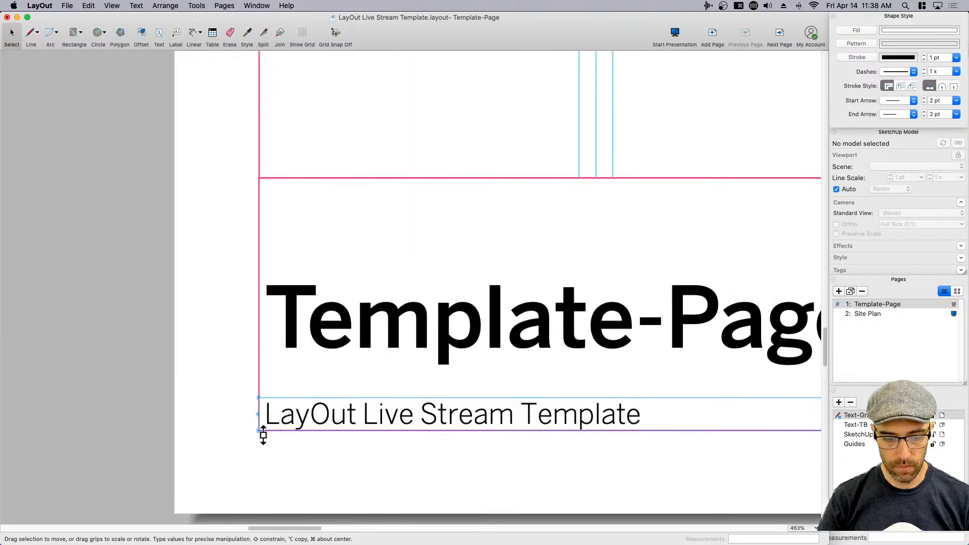
pyautogui.click(267, 312)
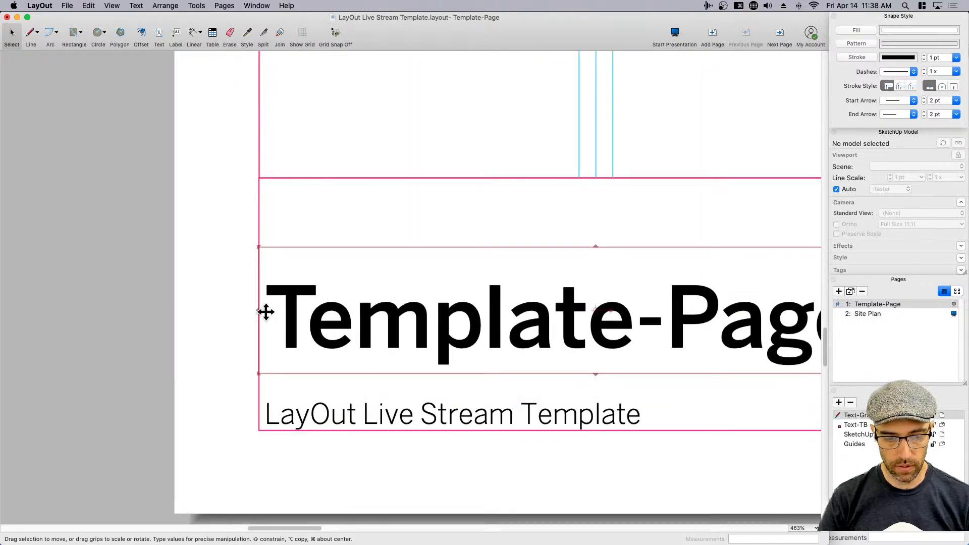
pyautogui.click(318, 424)
pyautogui.scroll(-4, 305, 381)
pyautogui.doubleClick(484, 404)
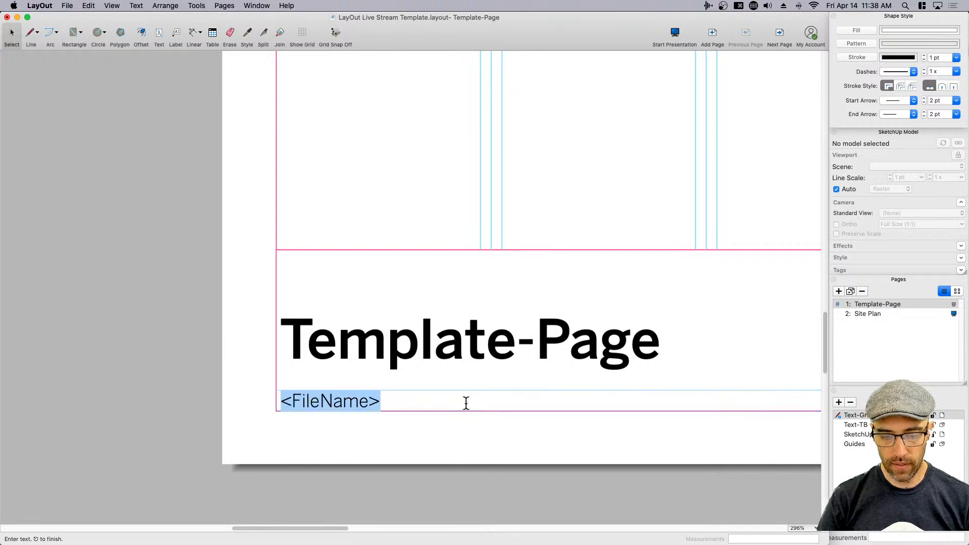
pyautogui.click(401, 440)
# - Copy the <Author> and <Company> tags together from the auto-text list
pyautogui.scroll(-3, 288, 433)
pyautogui.hscroll(5, 397, 389)
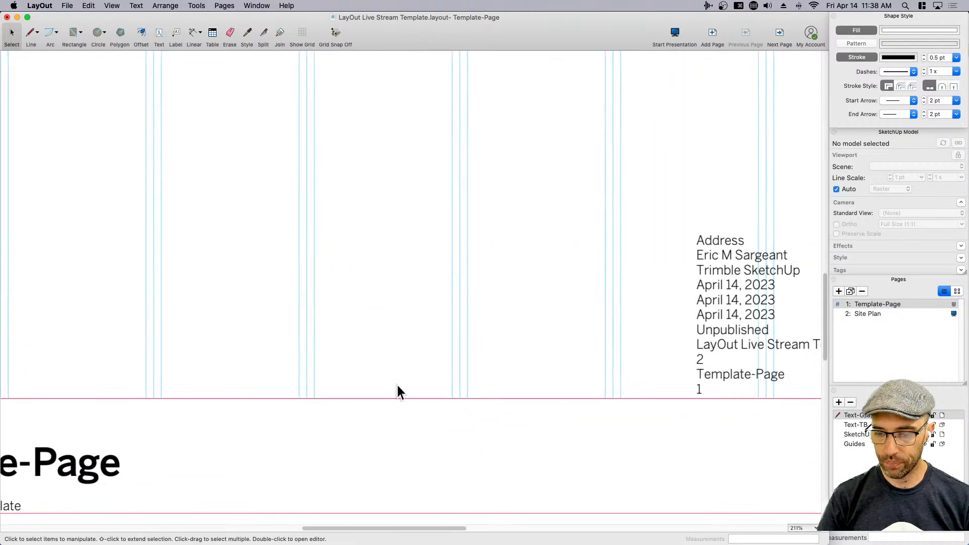
pyautogui.scroll(1, 780, 275)
pyautogui.doubleClick(751, 273)
pyautogui.moveTo(767, 273); pyautogui.dragTo(665, 266)
pyautogui.press('super+c')
pyautogui.scroll(-3, 654, 356)
pyautogui.click(601, 416)
# - Append a vertical bar separator with surrounding spaces after <FileName> in the text line below the title
pyautogui.hscroll(-4, 525, 423)
pyautogui.scroll(2, 323, 442)
pyautogui.scroll(1, 313, 441)
pyautogui.doubleClick(317, 437)
pyautogui.click(340, 437)
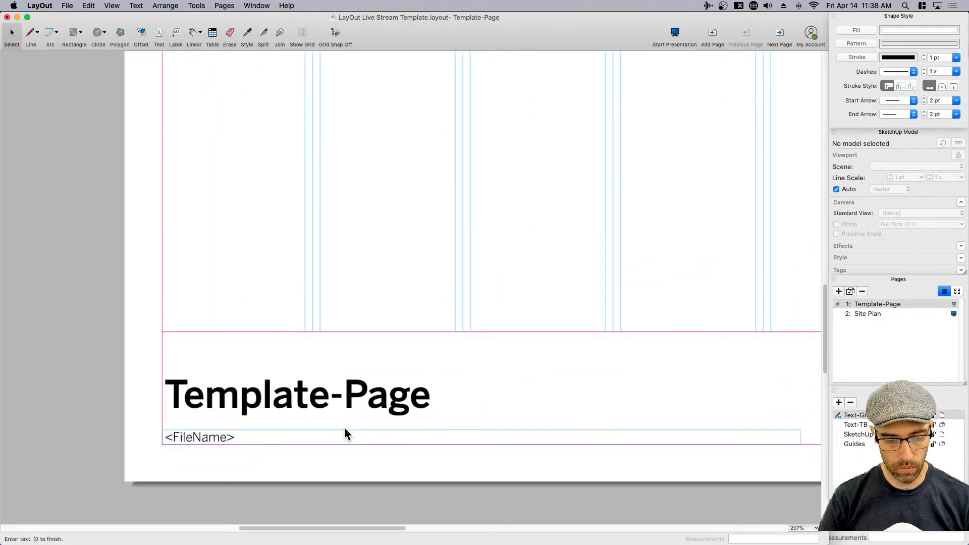
pyautogui.write('\\')
pyautogui.press('BackSpace')
pyautogui.write('\\')
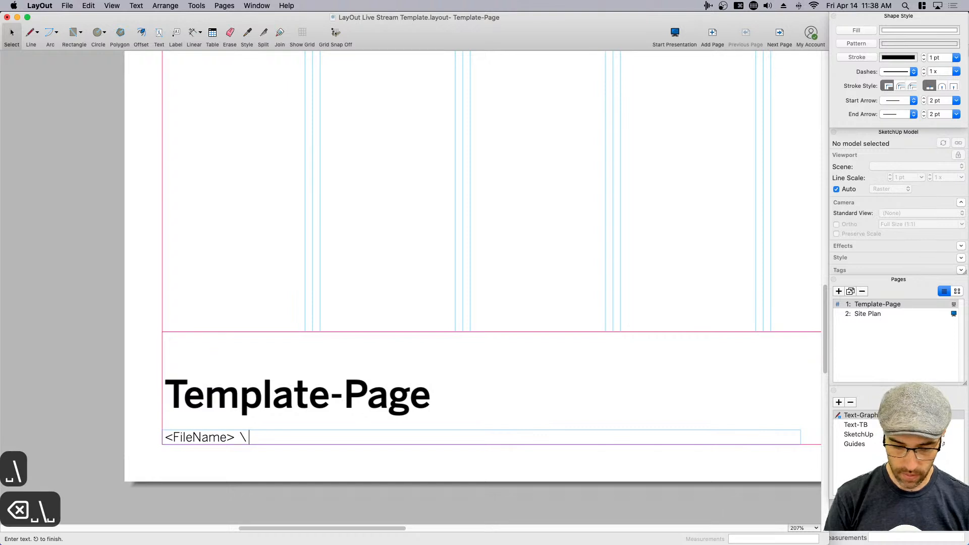
pyautogui.press('BackSpace')
pyautogui.press('BackSpace')
pyautogui.write('|')
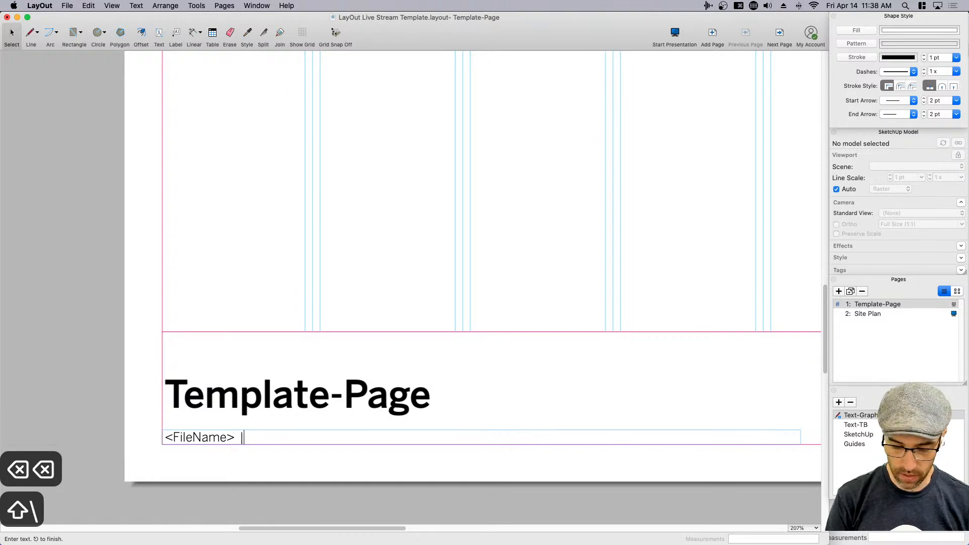
pyautogui.press('BackSpace')
pyautogui.press('BackSpace')
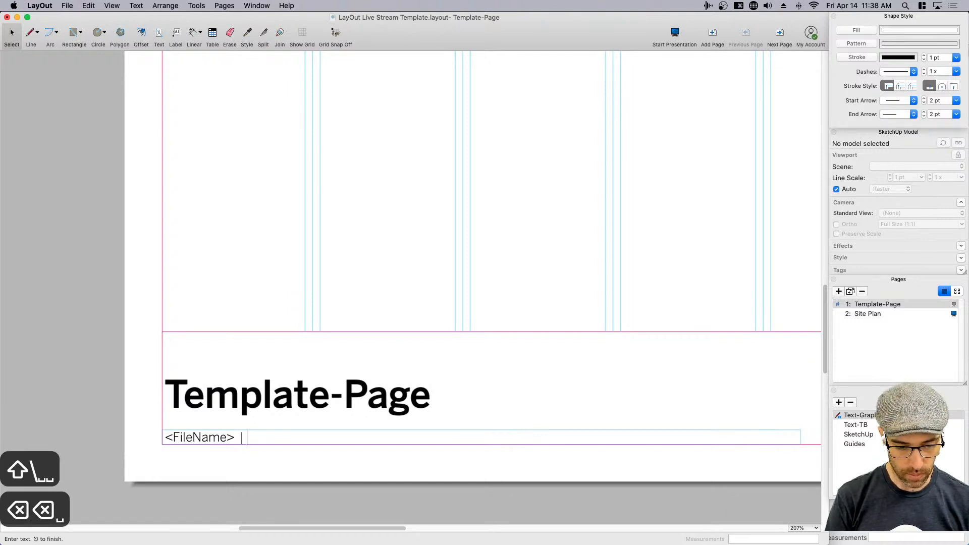
# - Paste the <Author> and <Company> tags after the vertical bar, on one line and separated by a comma and a space
pyautogui.press('super+c')
pyautogui.press('super+v')
pyautogui.click(166, 452)
pyautogui.press('BackSpace')
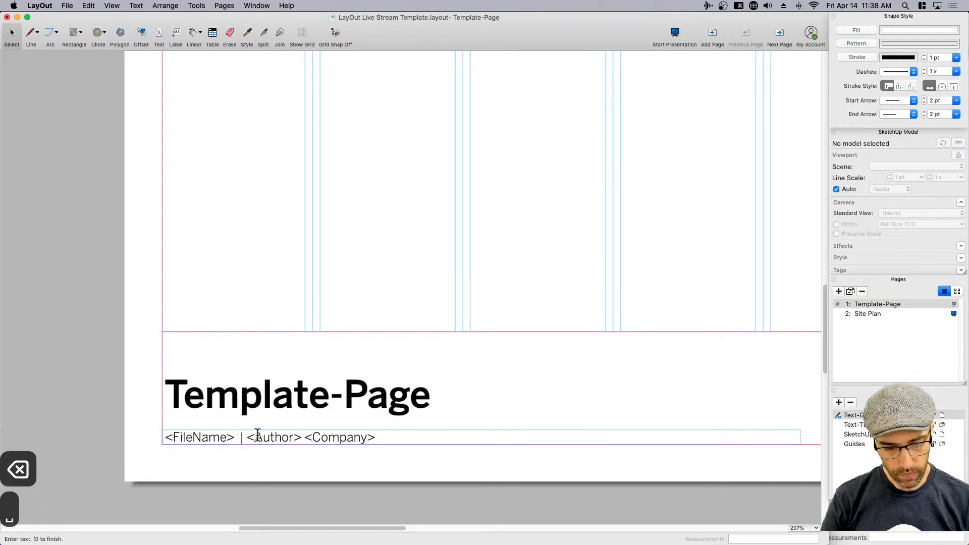
pyautogui.moveTo(246, 438); pyautogui.dragTo(304, 437)
pyautogui.click(305, 438)
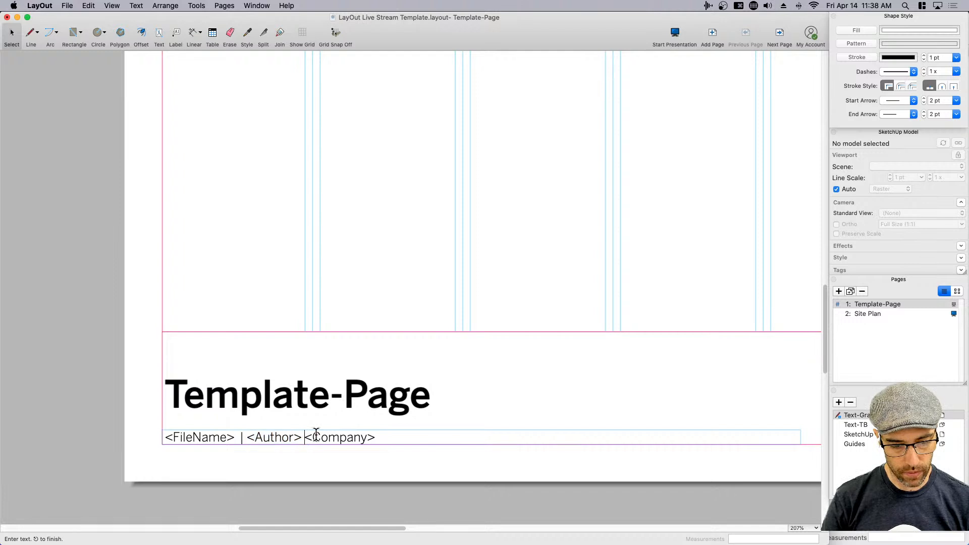
pyautogui.press('BackSpace')
pyautogui.write(',')
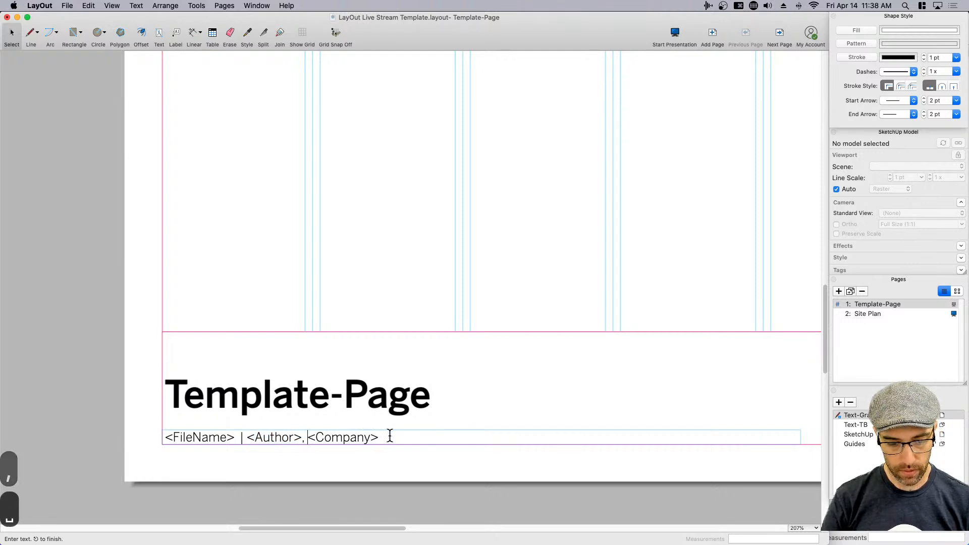
pyautogui.click(380, 478)
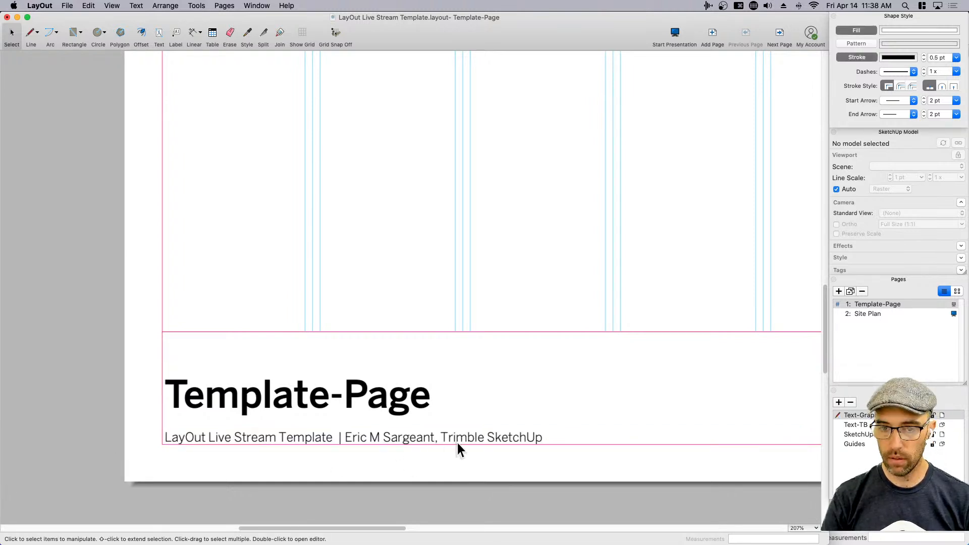
# - Delete the auto-text list that sits on the page just above the title block strip
pyautogui.scroll(-6, 374, 380)
pyautogui.moveTo(419, 390); pyautogui.dragTo(373, 405, button='middle')
pyautogui.moveTo(460, 401); pyautogui.dragTo(421, 414, button='middle')
pyautogui.scroll(3, 532, 382)
pyautogui.moveTo(559, 362); pyautogui.dragTo(434, 373, button='middle')
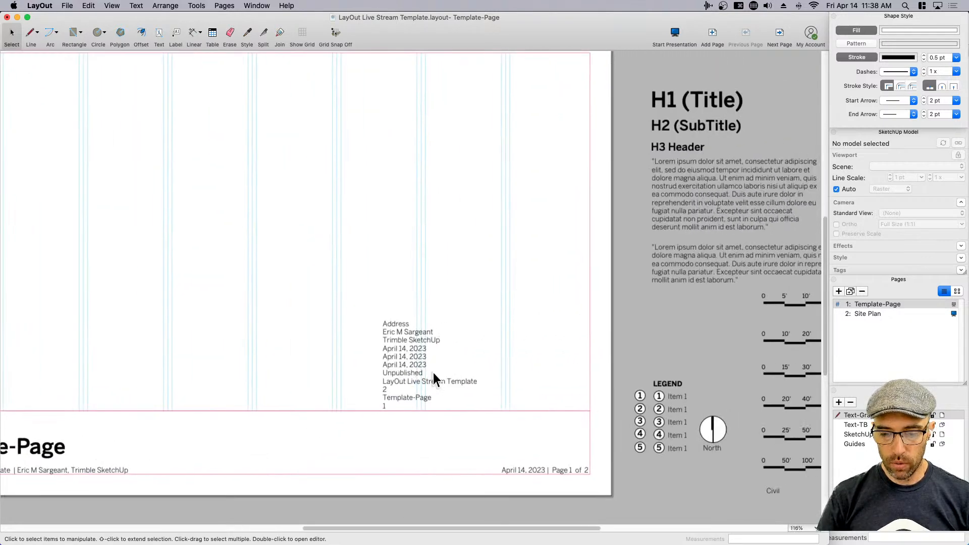
pyautogui.scroll(-3, 435, 375)
pyautogui.click(424, 368)
pyautogui.press('BackSpace')
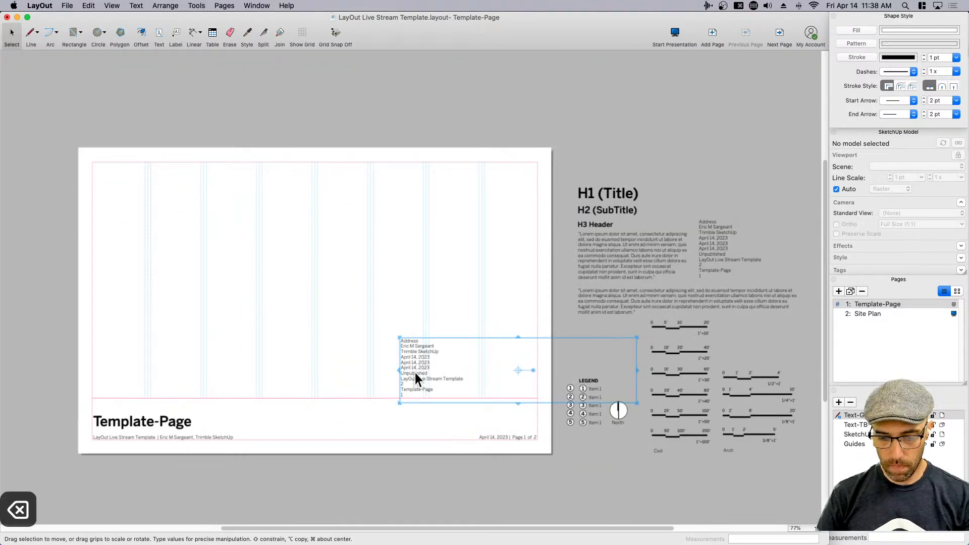
# - Save the LayOut Live Stream Template document
pyautogui.press('super+s')
pyautogui.moveTo(394, 388); pyautogui.dragTo(467, 384, button='middle')
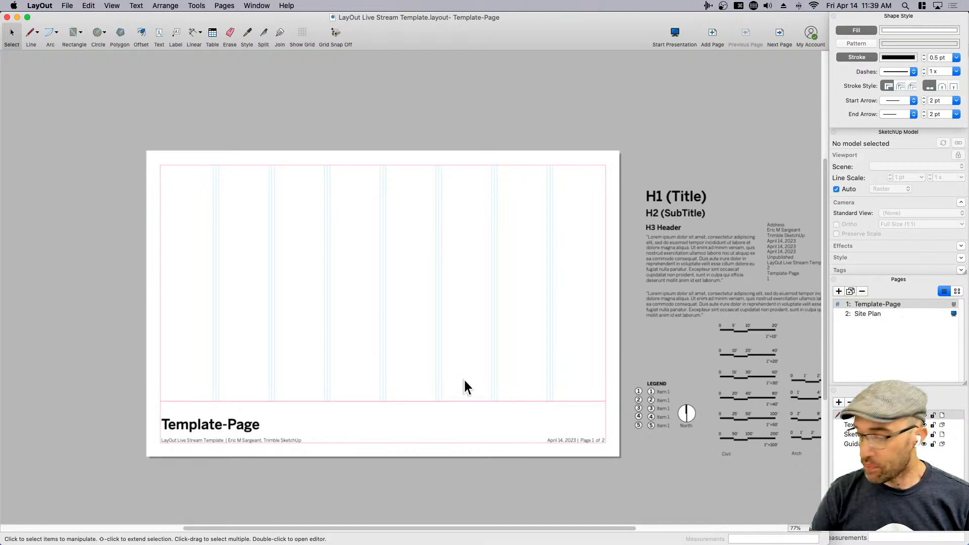
pyautogui.scroll(3, 408, 369)
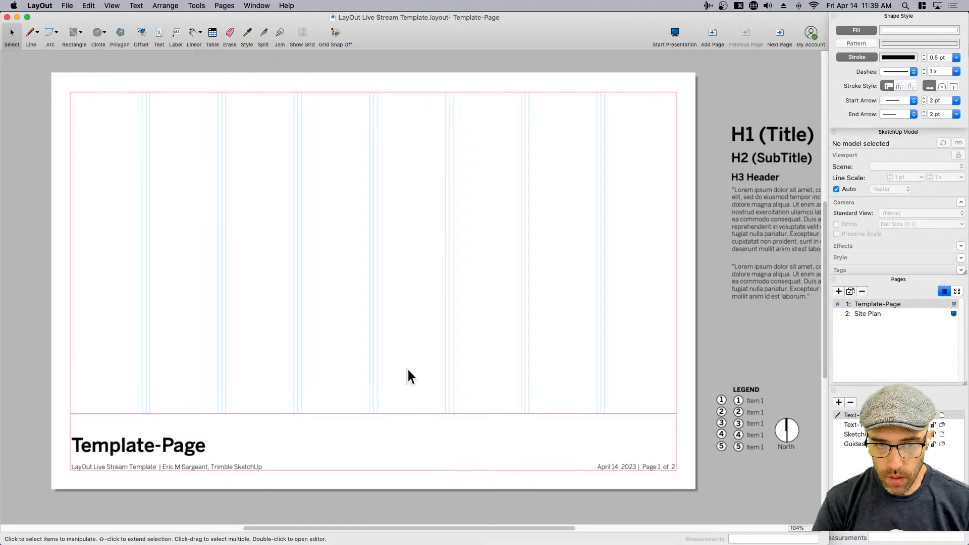
# - Measure the spacing between the centre lines of two neighbouring column guides with a linear dimension, without placing it
pyautogui.press('d')
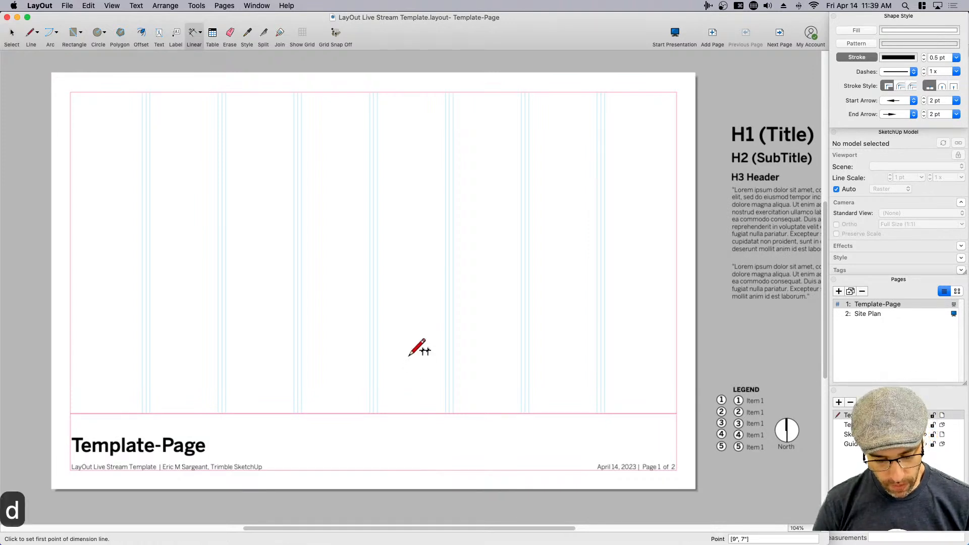
pyautogui.scroll(3, 366, 306)
pyautogui.scroll(4, 376, 334)
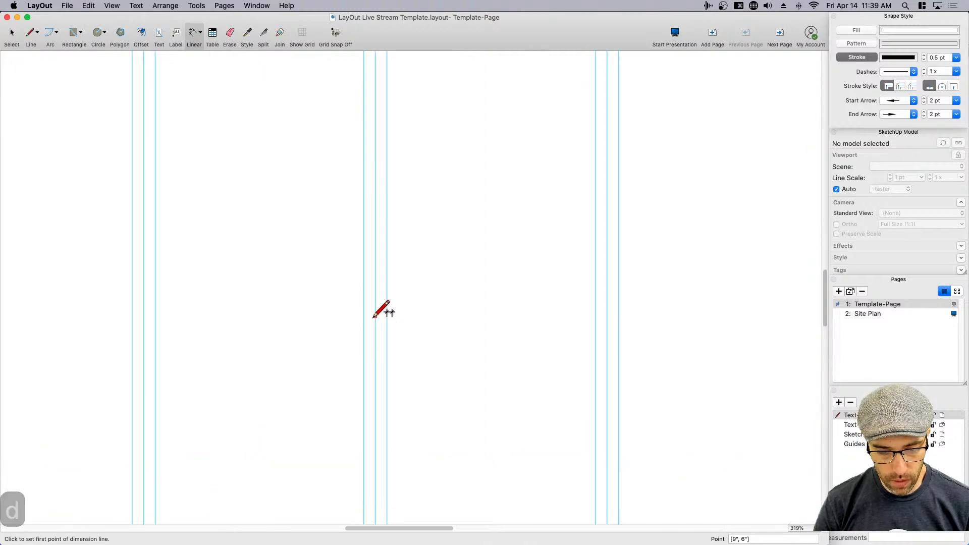
pyautogui.click(376, 323)
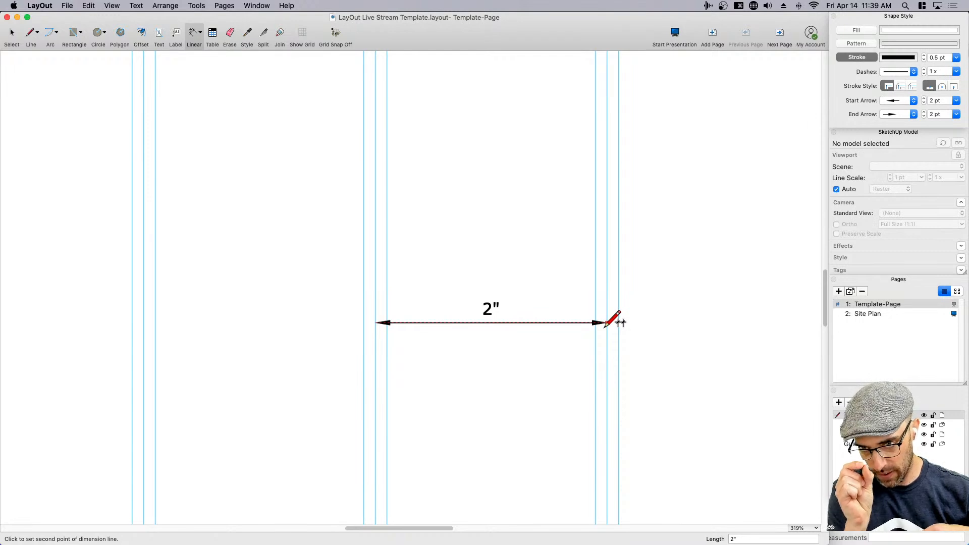
pyautogui.press('Escape')
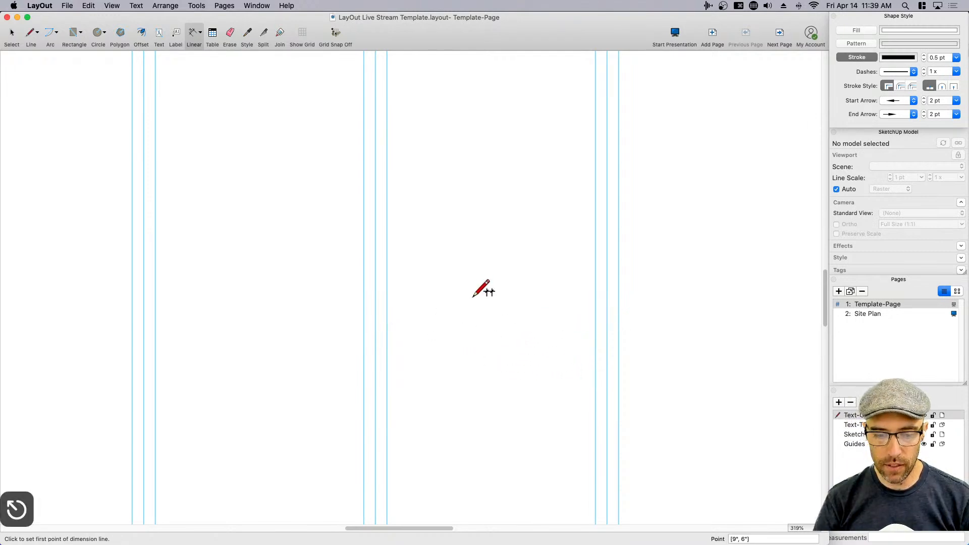
pyautogui.press('space')
# - Dimension the gap between a column guide's centre line and its outer gutter line above the title block, and delete the dimension
pyautogui.scroll(-5, 475, 301)
pyautogui.scroll(-2, 484, 314)
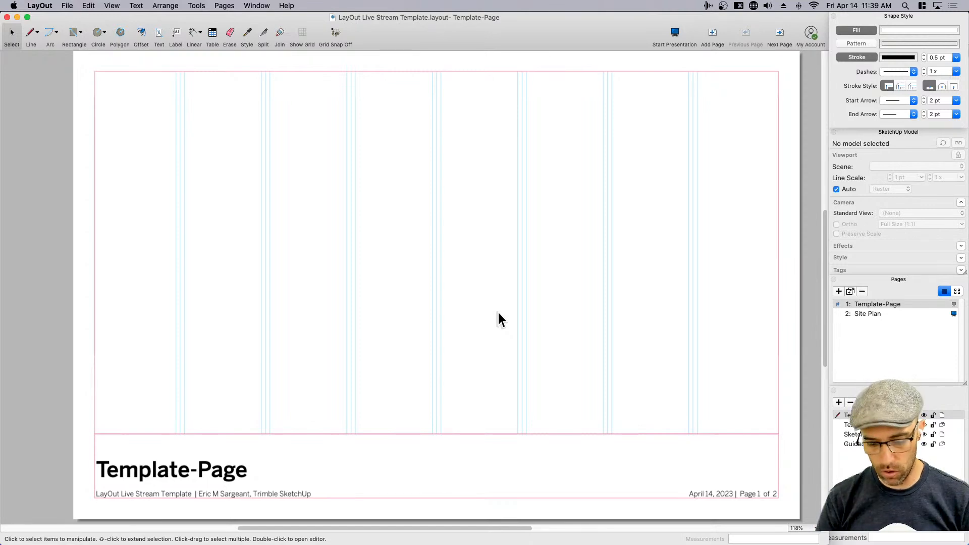
pyautogui.scroll(1, 451, 381)
pyautogui.moveTo(379, 411); pyautogui.dragTo(458, 377, button='middle')
pyautogui.scroll(1, 339, 423)
pyautogui.moveTo(333, 426)
pyautogui.mouseDown(button='middle')
pyautogui.moveTo(431, 402)
pyautogui.moveTo(534, 283)
pyautogui.mouseUp(button='middle')
pyautogui.scroll(2, 408, 404)
pyautogui.scroll(10, 433, 361)
pyautogui.moveTo(434, 437); pyautogui.dragTo(510, 350, button='middle')
pyautogui.scroll(1, 439, 387)
pyautogui.press('d')
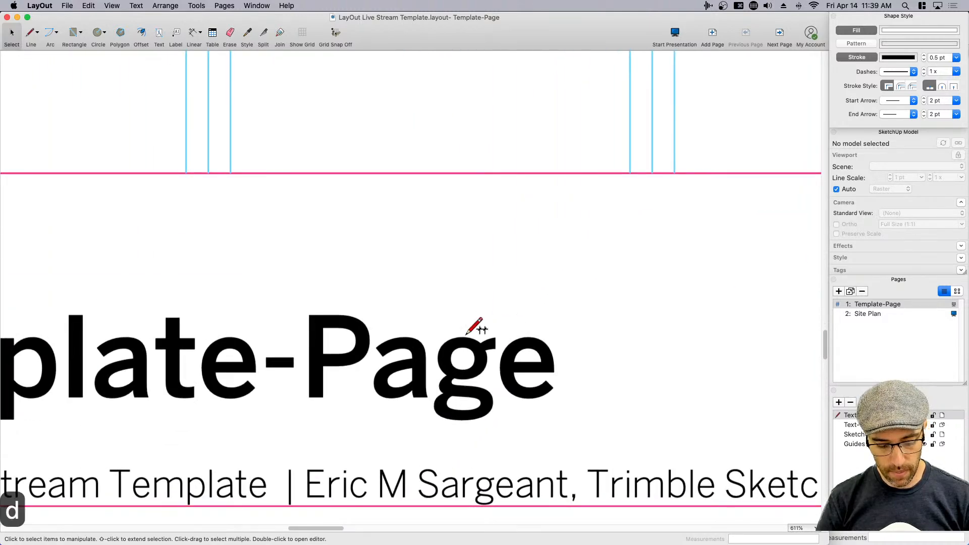
pyautogui.scroll(2, 303, 313)
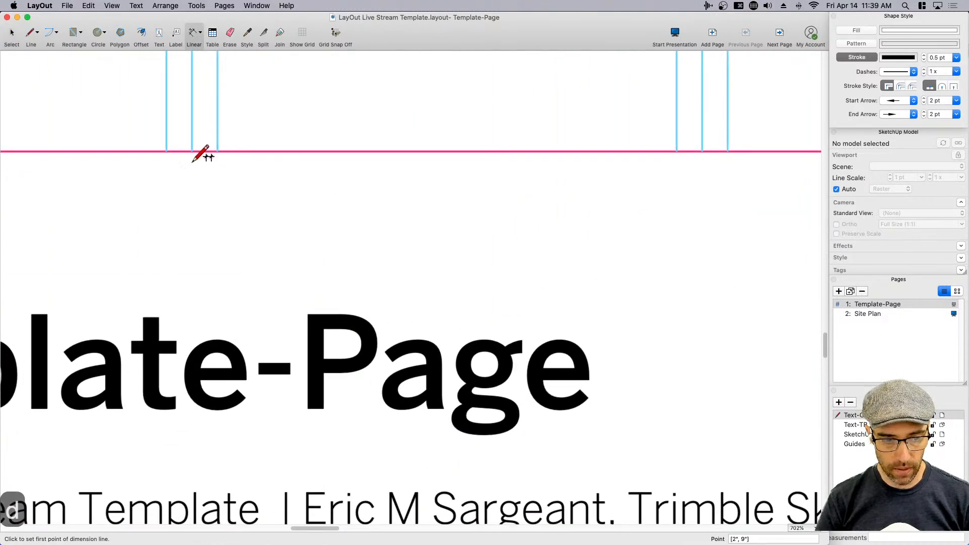
pyautogui.moveTo(192, 179); pyautogui.dragTo(336, 321, button='middle')
pyautogui.scroll(2, 381, 310)
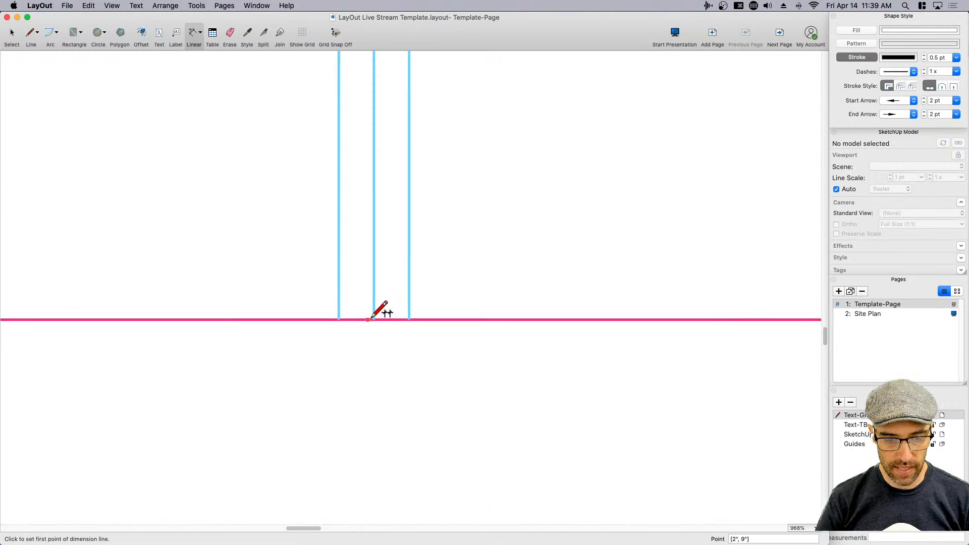
pyautogui.click(374, 259)
pyautogui.click(410, 259)
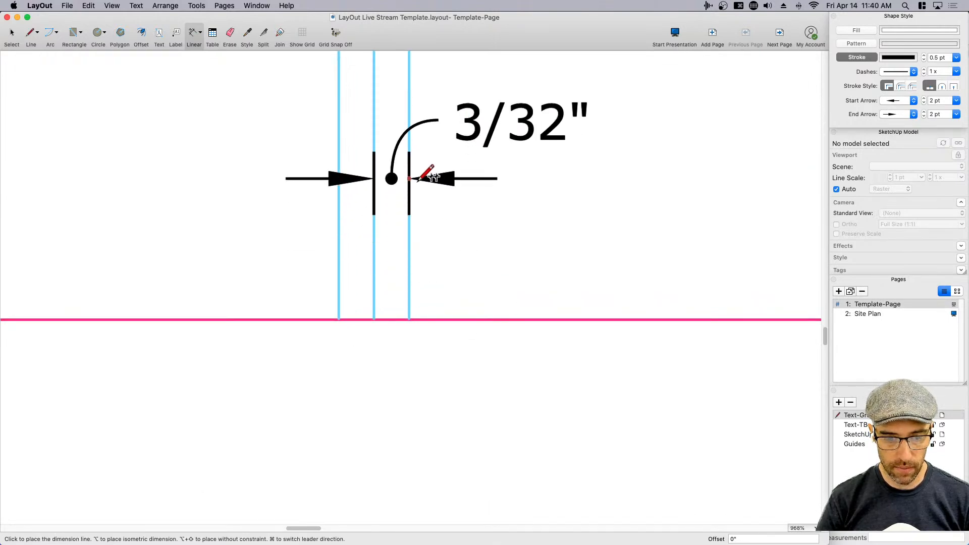
pyautogui.click(423, 188)
pyautogui.press('space')
pyautogui.scroll(-1, 532, 187)
pyautogui.press('BackSpace')
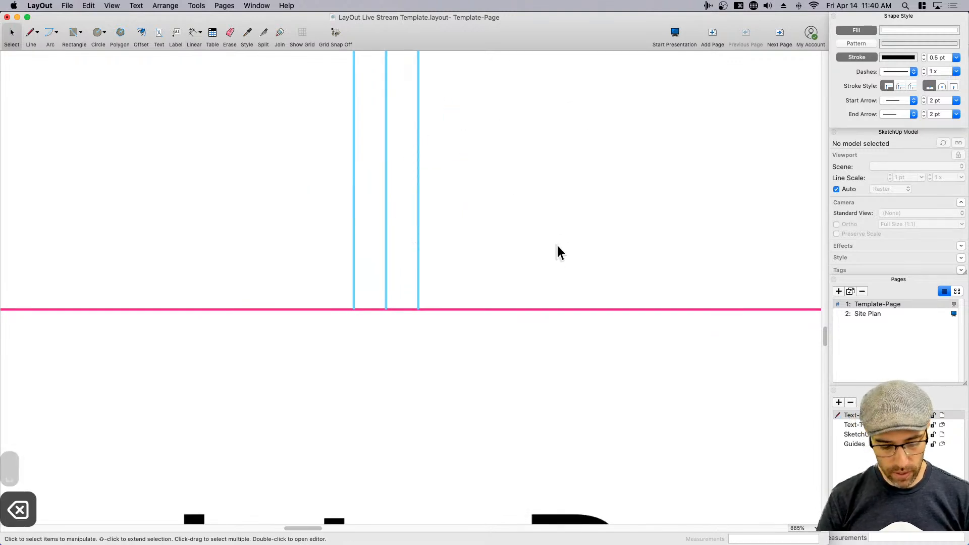
# - Draw a small rectangle in the fourth column, ending at its inner gutter line, and select it
pyautogui.scroll(-1, 556, 259)
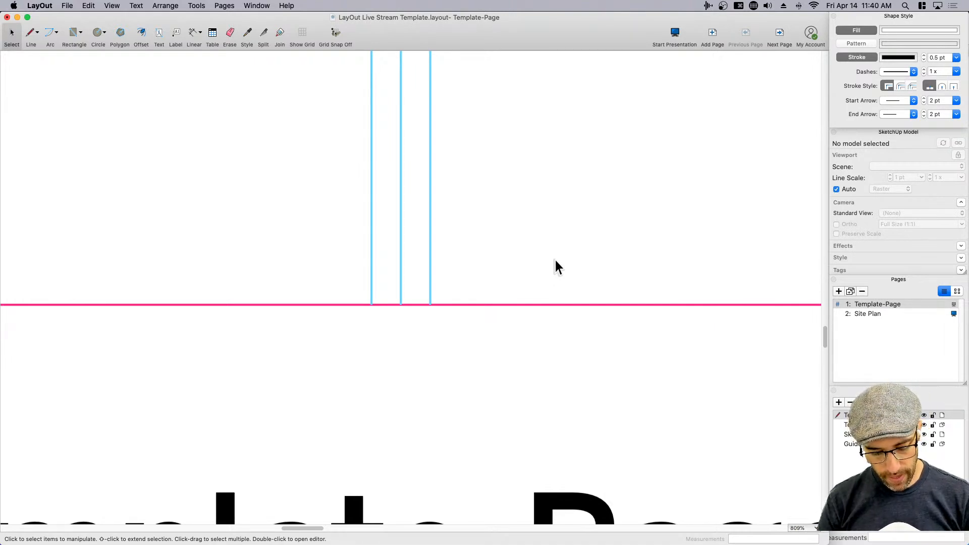
pyautogui.scroll(-10, 555, 259)
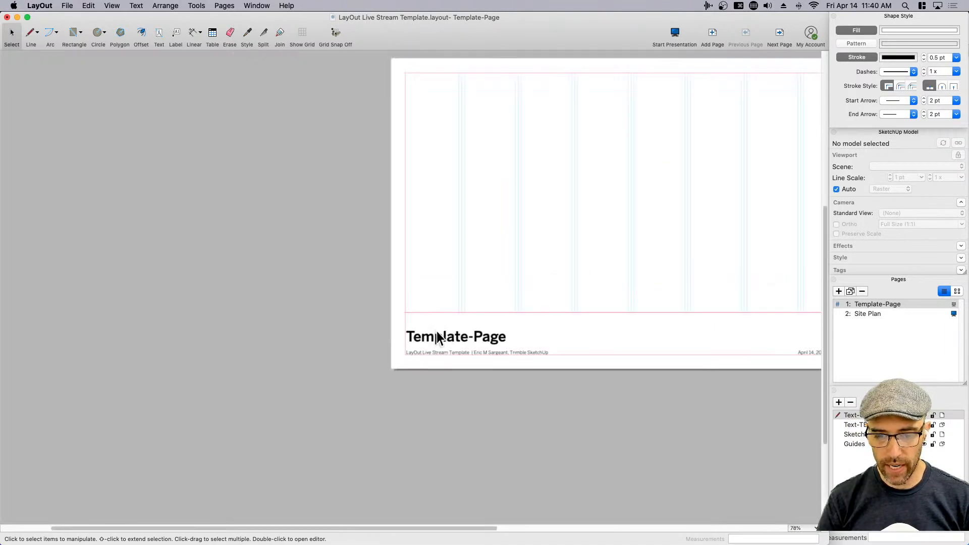
pyautogui.scroll(2, 494, 303)
pyautogui.press('r')
pyautogui.moveTo(476, 253); pyautogui.dragTo(510, 277)
pyautogui.press('space')
pyautogui.scroll(1, 493, 274)
pyautogui.scroll(2, 492, 275)
pyautogui.click(500, 268)
pyautogui.hscroll(2, 530, 314)
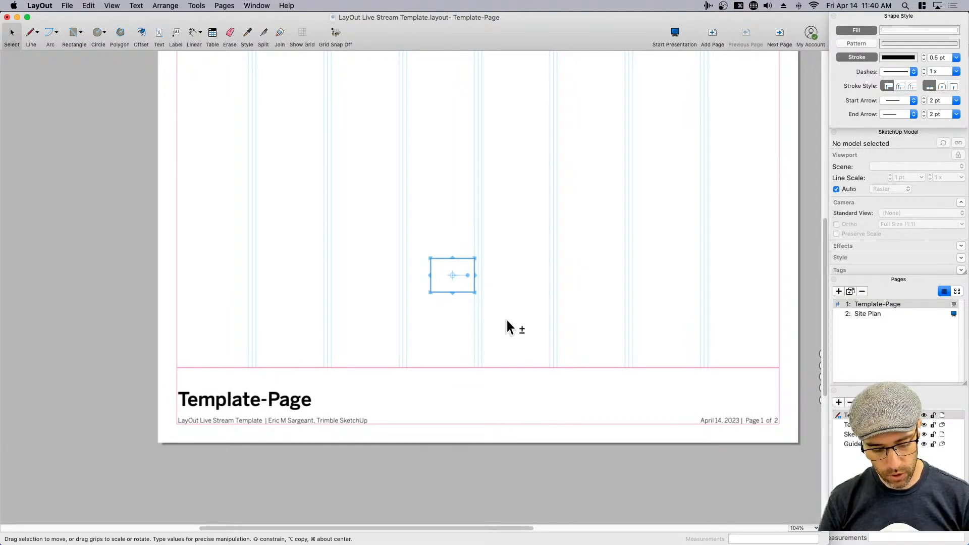
# - Zoom the view to the selected small rectangle to inspect how it meets the gutter guides
pyautogui.hotkey('shift', 'z')
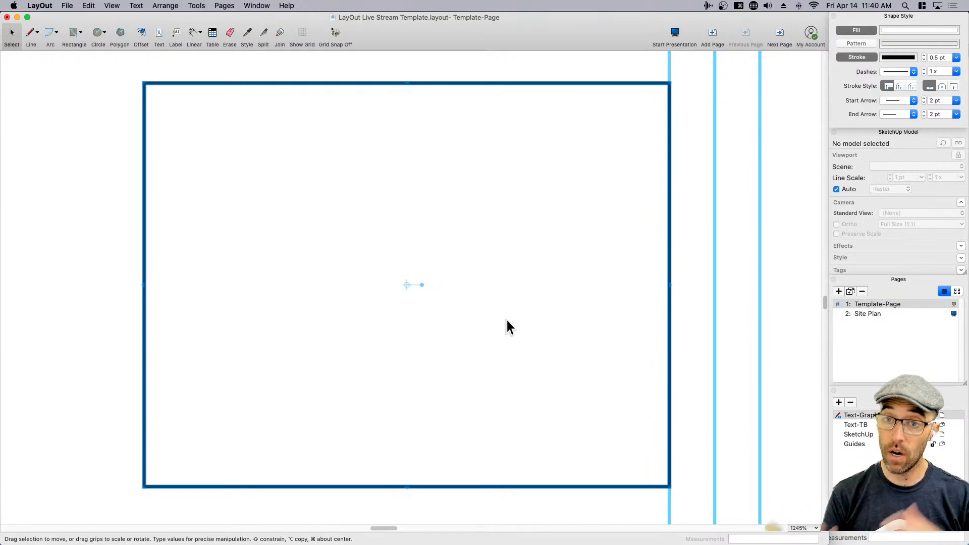
pyautogui.click(713, 330)
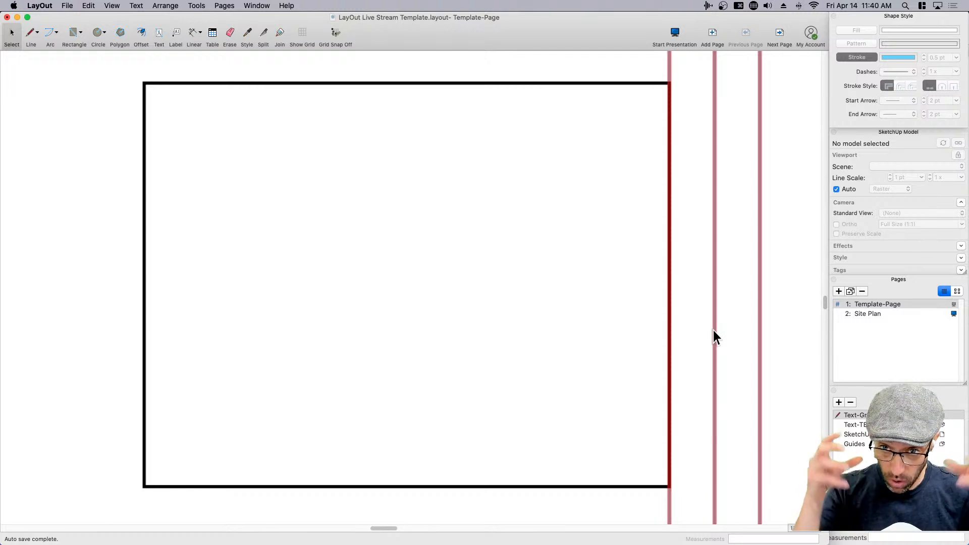
pyautogui.scroll(-8, 492, 282)
# - Duplicate the small rectangle in place and enlarge the copy up to the gutter line two columns over
pyautogui.click(489, 289)
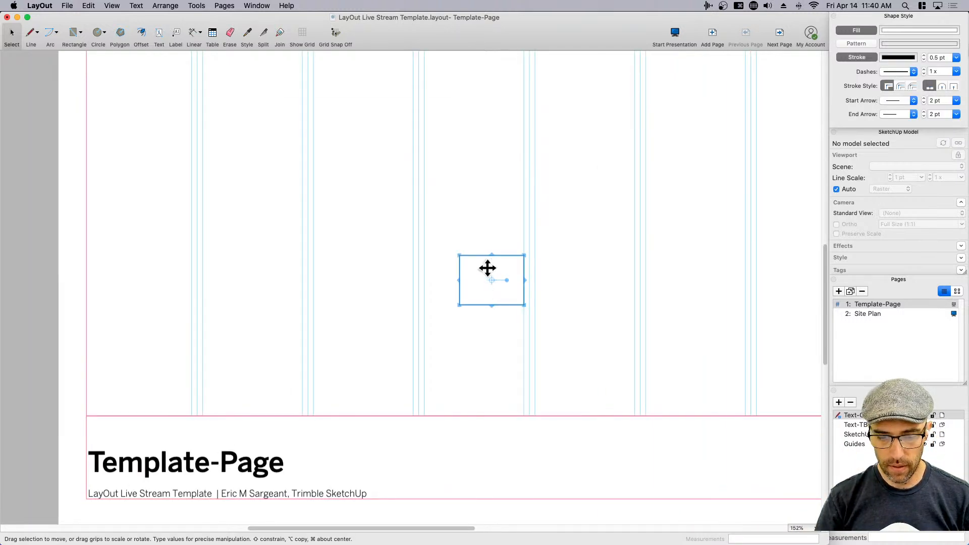
pyautogui.press('super+c')
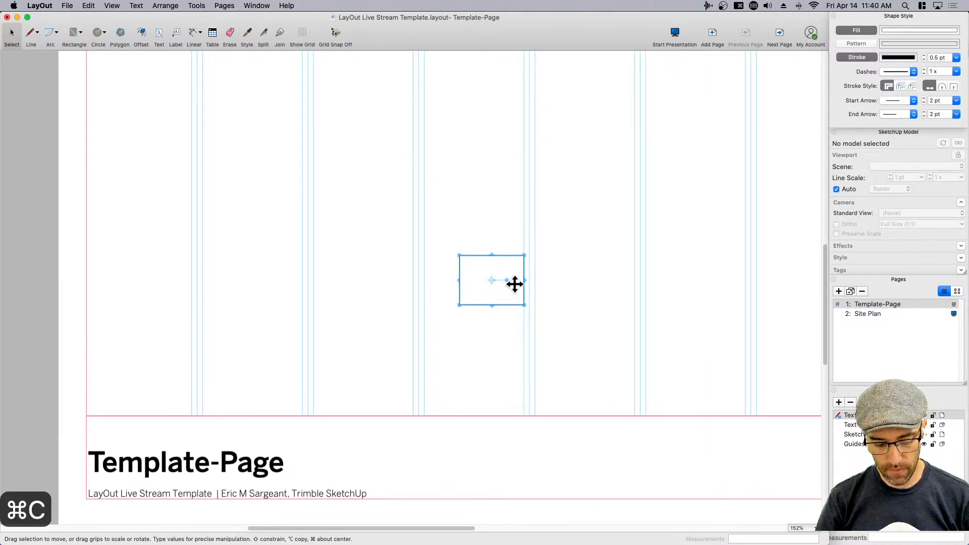
pyautogui.press('super+v')
pyautogui.moveTo(510, 265); pyautogui.dragTo(747, 98)
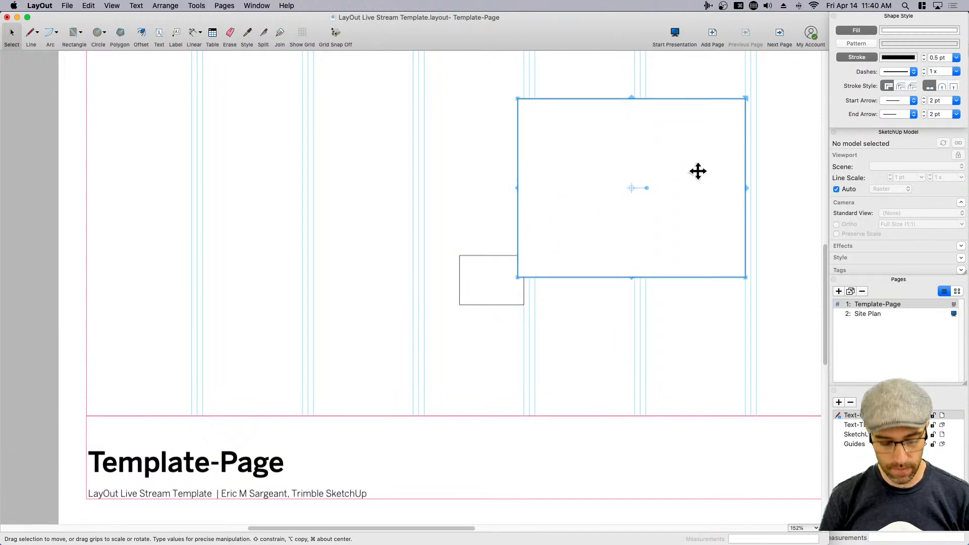
# - Alternate the view between the selected large rectangle and the full page using Zoom Selection and Zoom to Page
pyautogui.hotkey('shift', 'z')
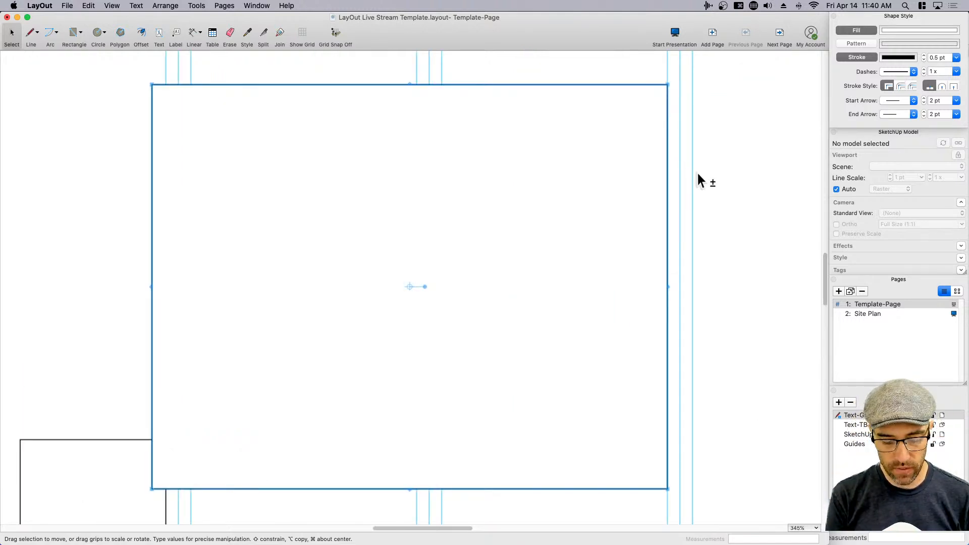
pyautogui.hotkey('shift', 'e')
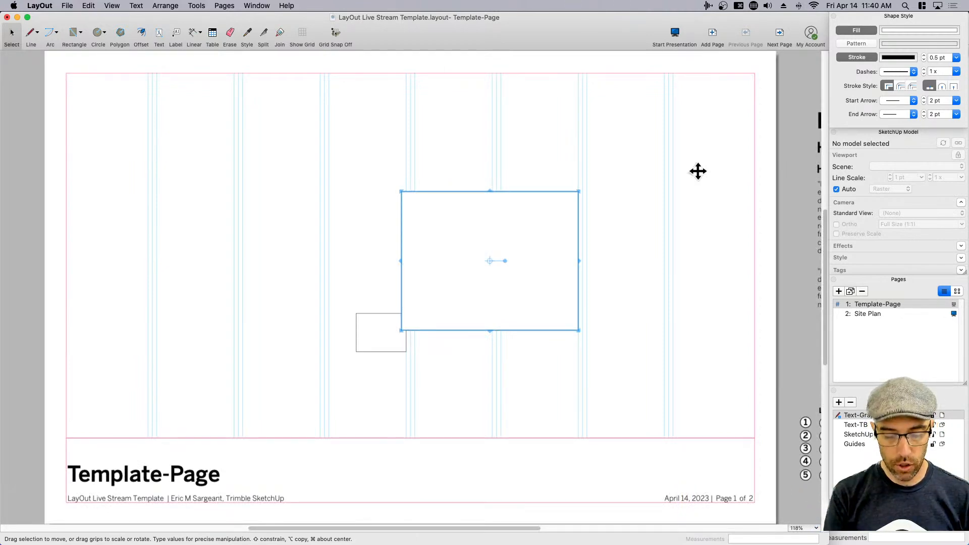
pyautogui.hotkey('shift', 'e')
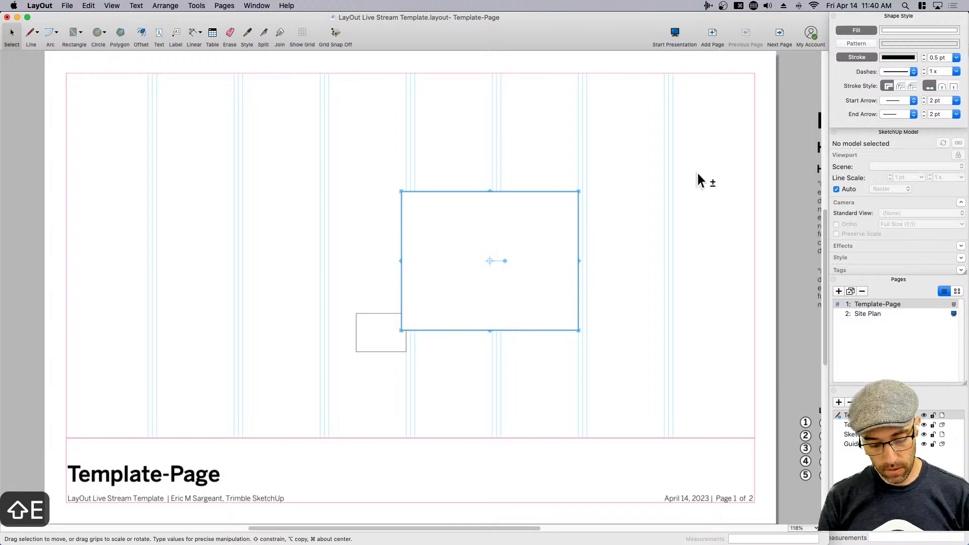
pyautogui.hotkey('shift', 'z')
pyautogui.hotkey('shift', 'z')
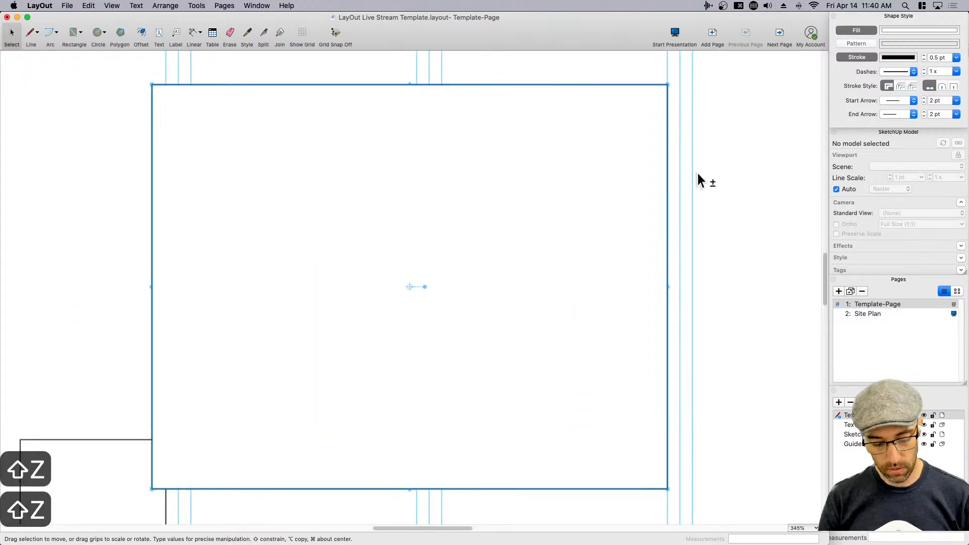
pyautogui.hotkey('shift', 'e')
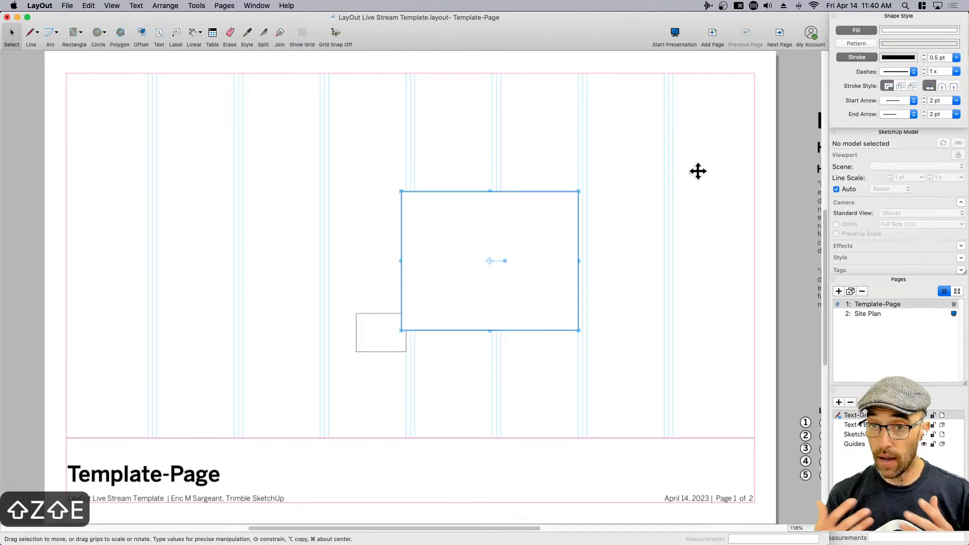
# - Delete the large rectangle and the small rectangle from the template page
pyautogui.press('space')
pyautogui.click(496, 284)
pyautogui.scroll(3, 474, 323)
pyautogui.scroll(-3, 473, 322)
pyautogui.scroll(-3, 473, 322)
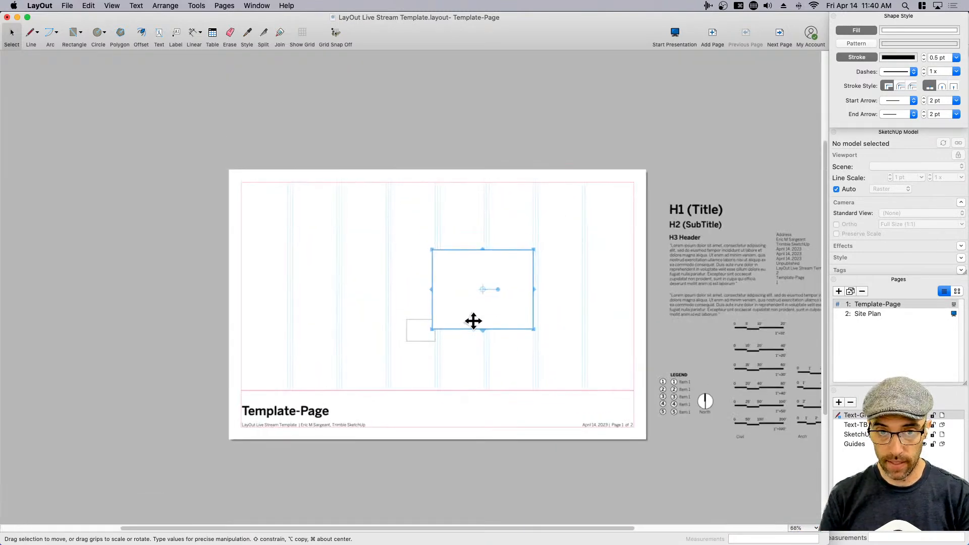
pyautogui.scroll(2, 472, 313)
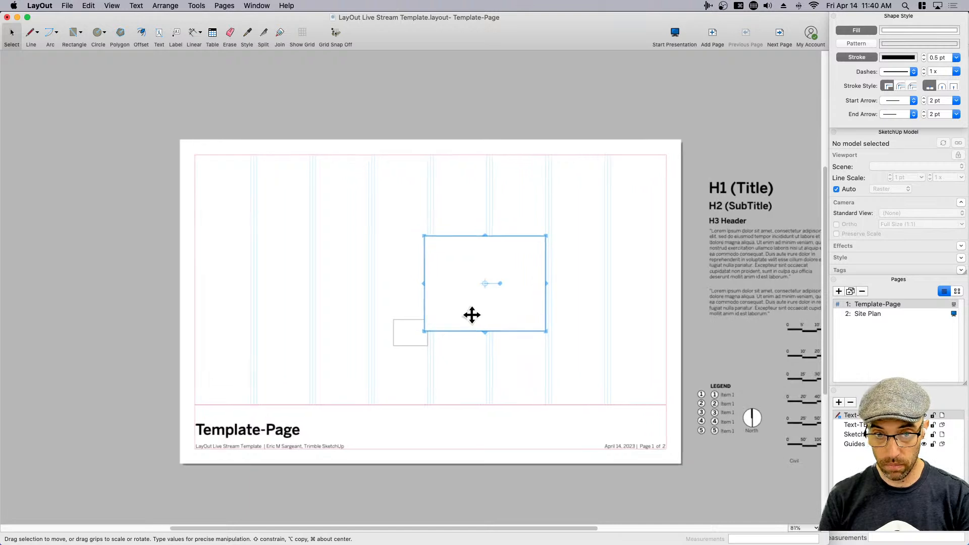
pyautogui.press('BackSpace')
pyautogui.click(407, 334)
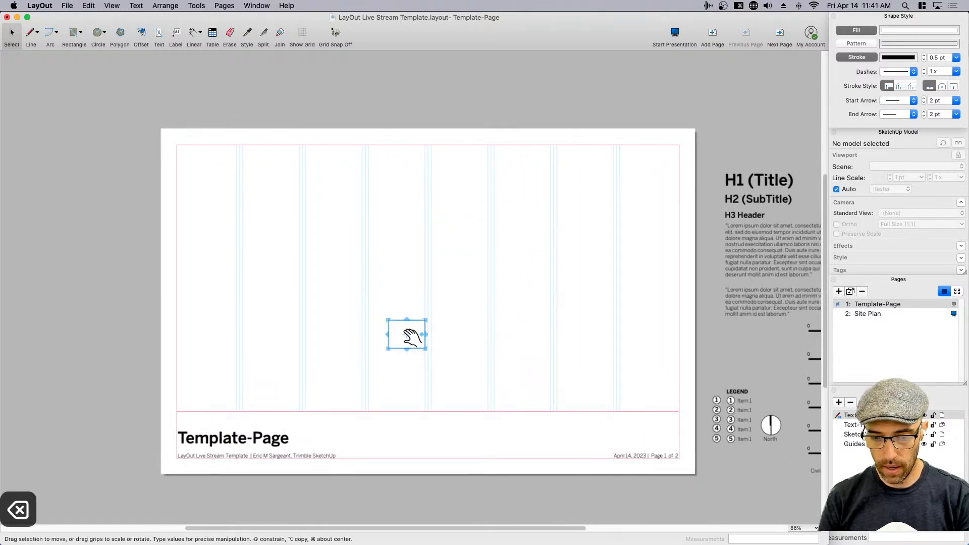
pyautogui.press('BackSpace')
# - View the References settings in Document Setup and close the dialog
pyautogui.hotkey('shift', 'd')
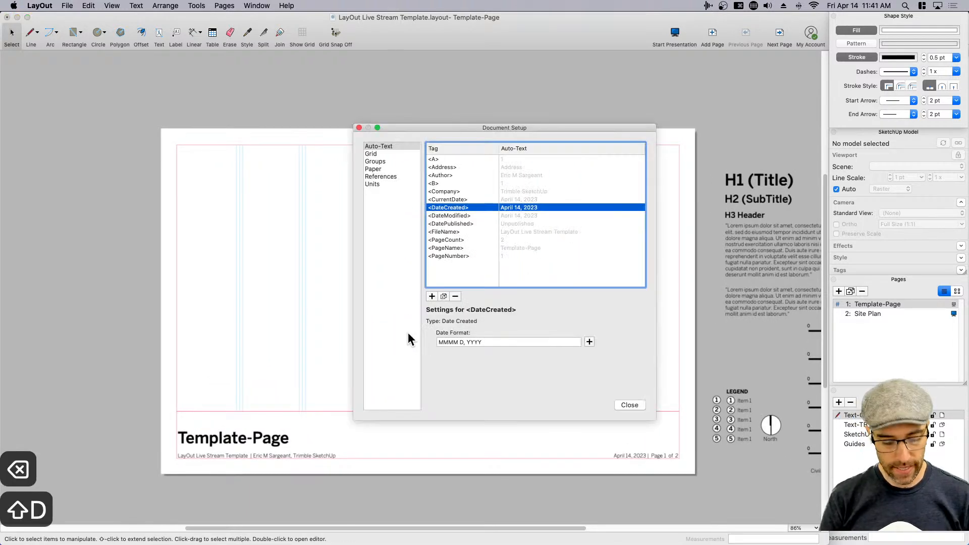
pyautogui.click(382, 177)
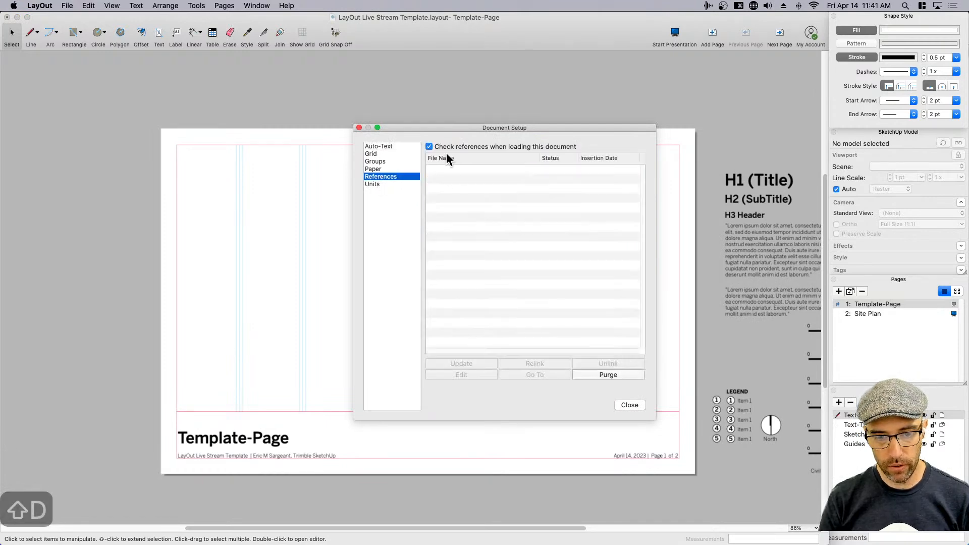
pyautogui.click(359, 127)
# - Filter the keyboard shortcuts in the LayOut preferences by "zoom" and select the View/Zoom to Page function
pyautogui.click(39, 5)
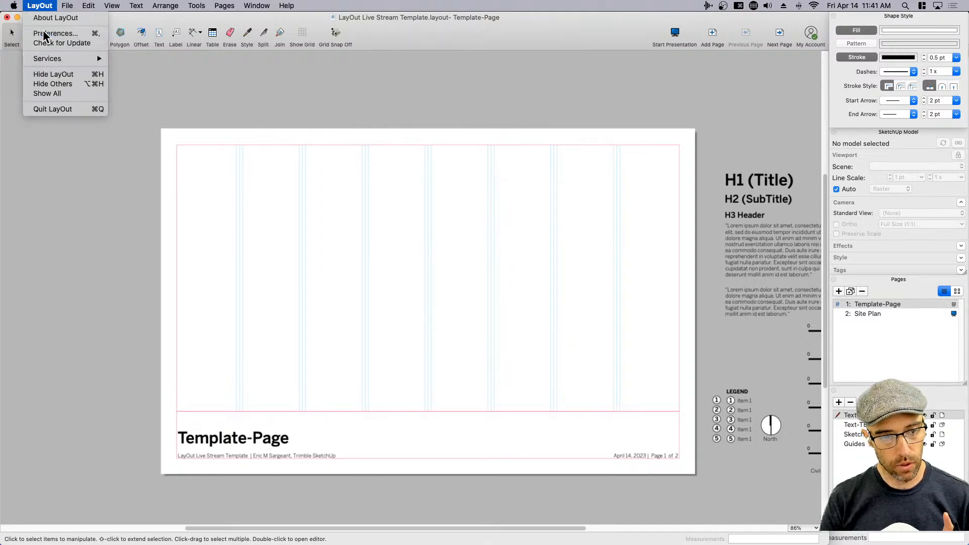
pyautogui.click(56, 33)
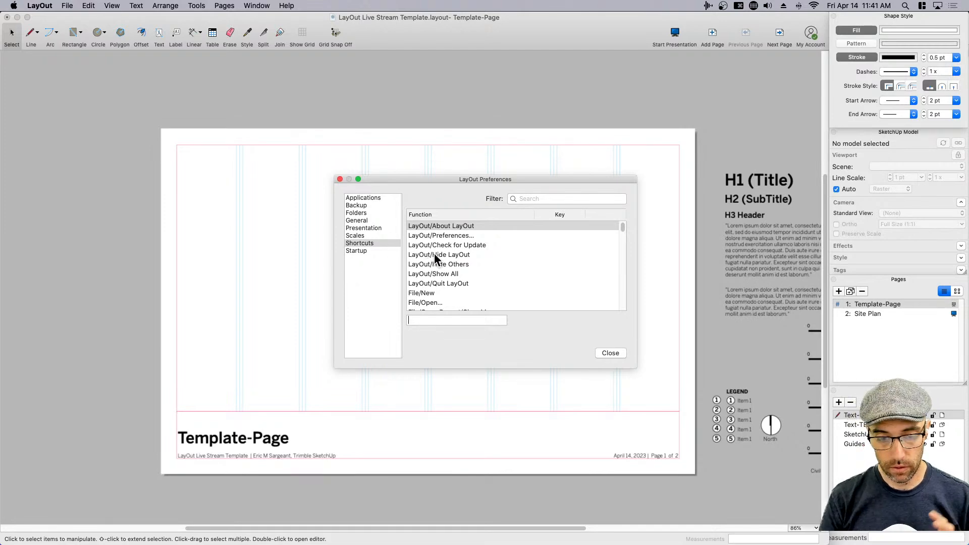
pyautogui.click(533, 197)
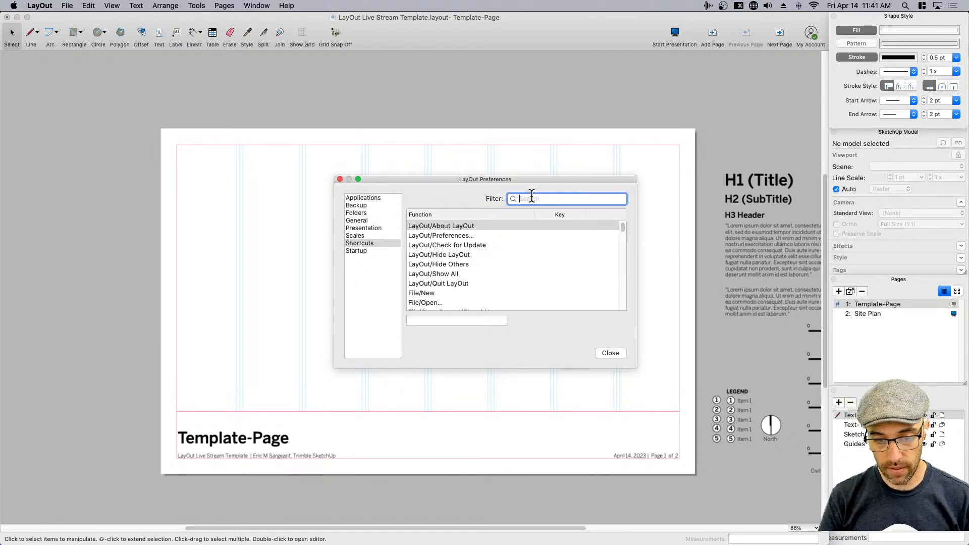
pyautogui.write('zoom')
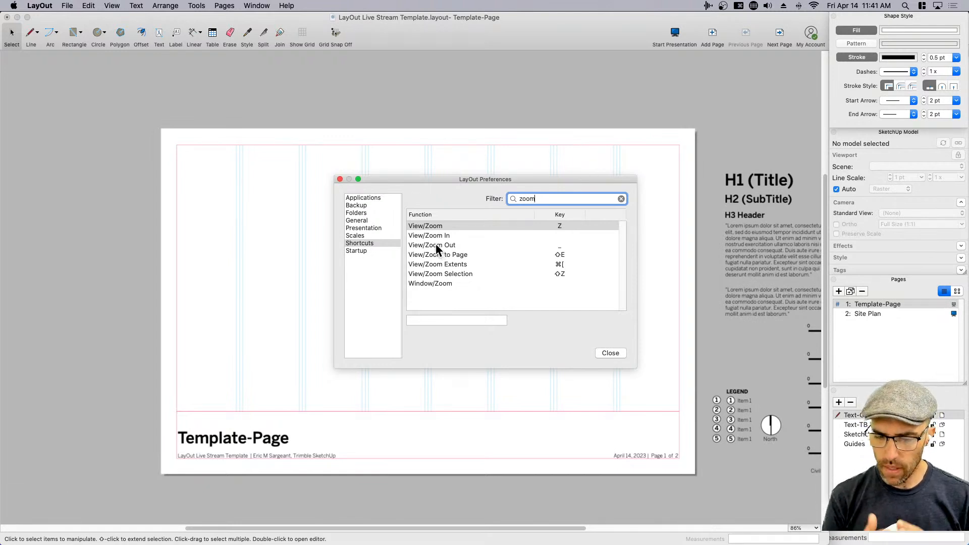
pyautogui.click(455, 255)
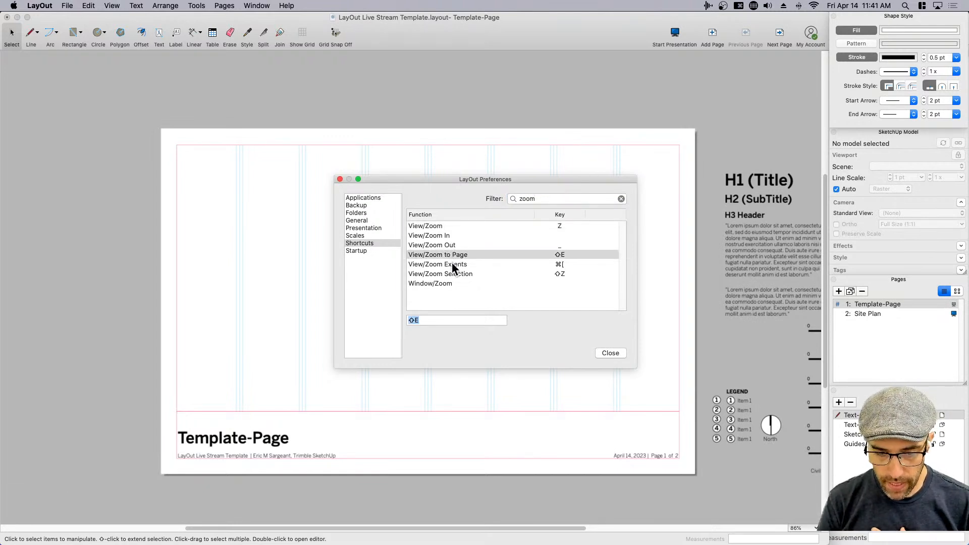
# - Review the Zoom Extents and Zoom Selection shortcuts, try assigning Shift+E to View/Zoom Extents, keep the original assignment, and close the preferences
pyautogui.click(457, 264)
pyautogui.click(460, 274)
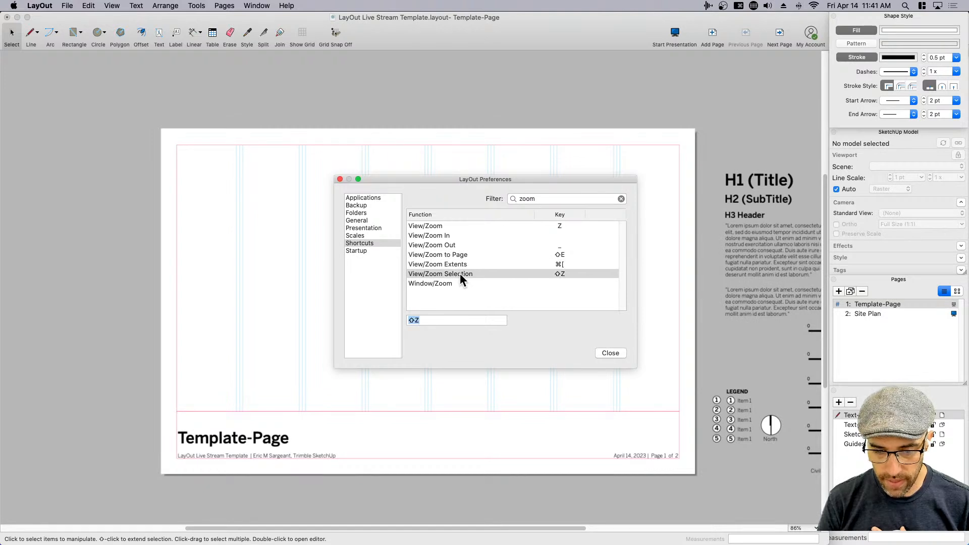
pyautogui.click(459, 264)
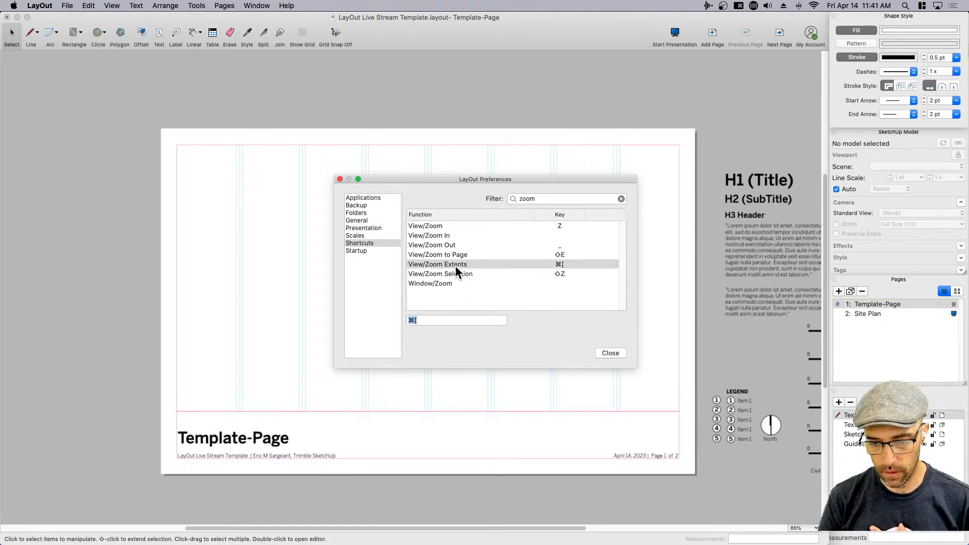
pyautogui.click(419, 321)
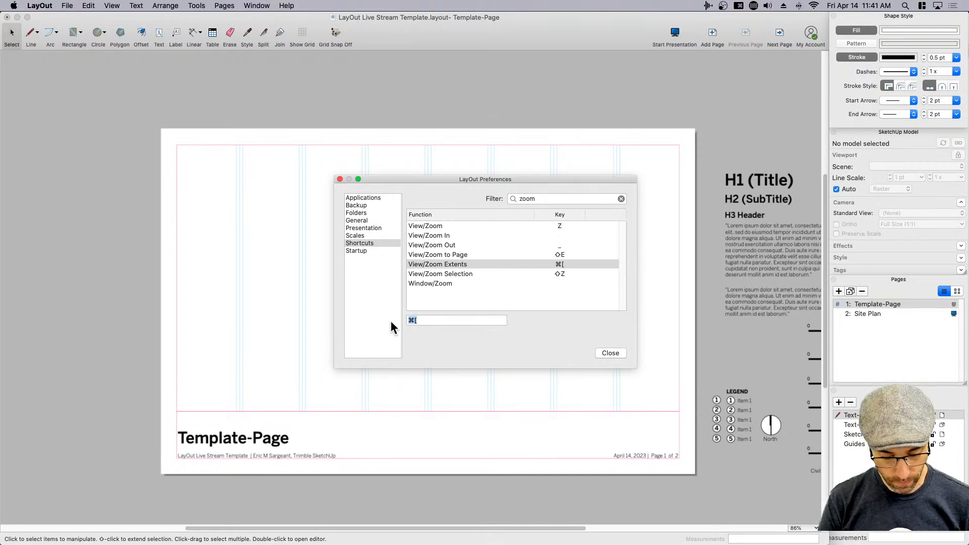
pyautogui.hotkey('shift', 'e')
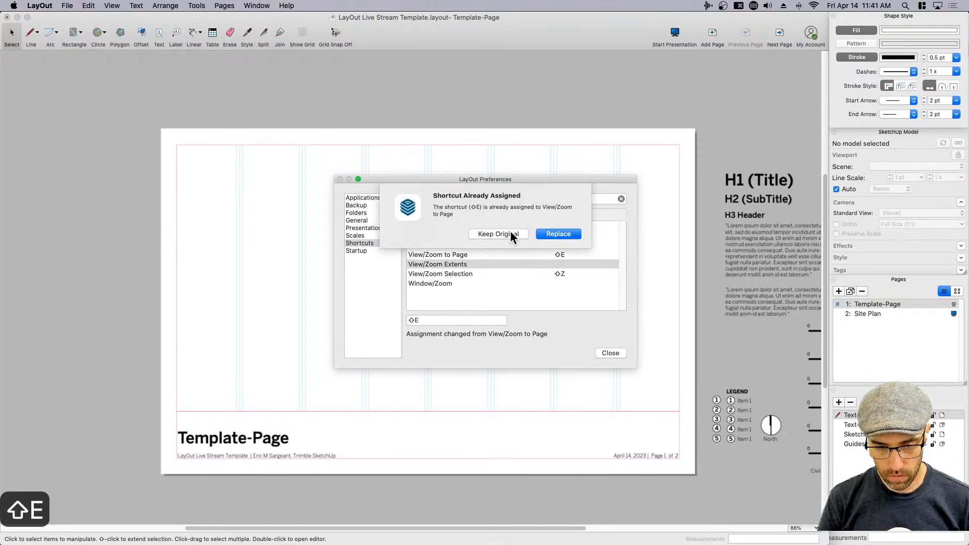
pyautogui.click(509, 233)
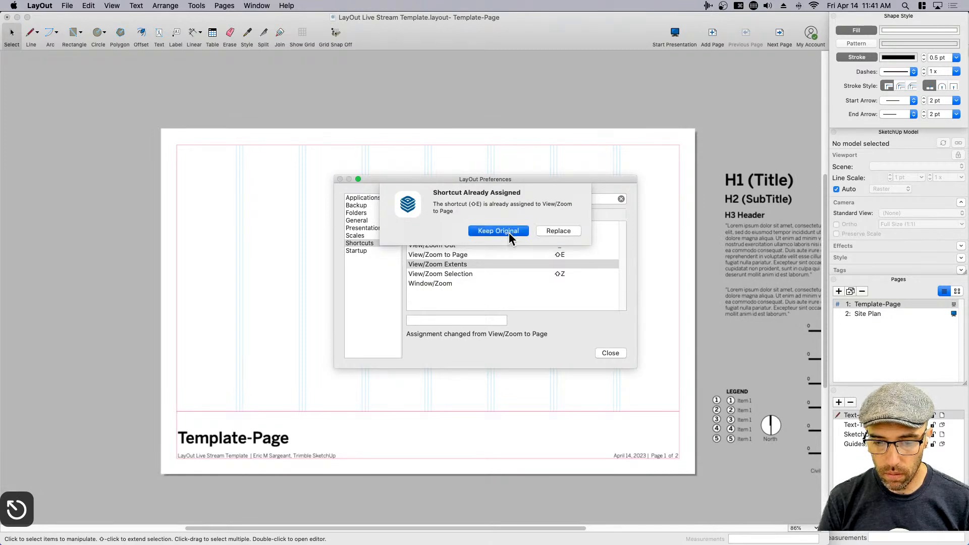
pyautogui.click(611, 353)
# - Examine the template page and the text styles, legend, north arrow and scale bars stored beside it
pyautogui.scroll(1, 514, 353)
pyautogui.moveTo(514, 353); pyautogui.dragTo(526, 327, button='middle')
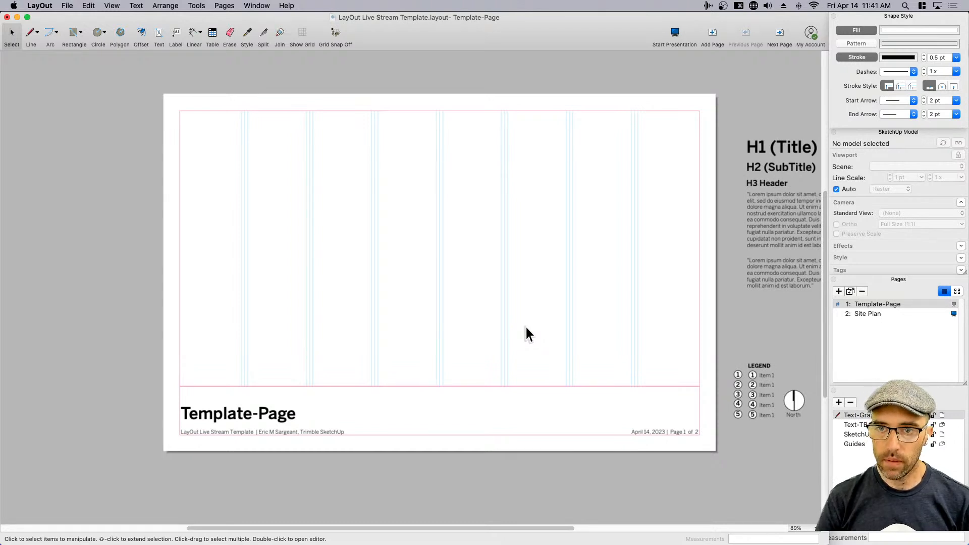
pyautogui.scroll(1, 526, 326)
pyautogui.moveTo(525, 326); pyautogui.dragTo(515, 339, button='middle')
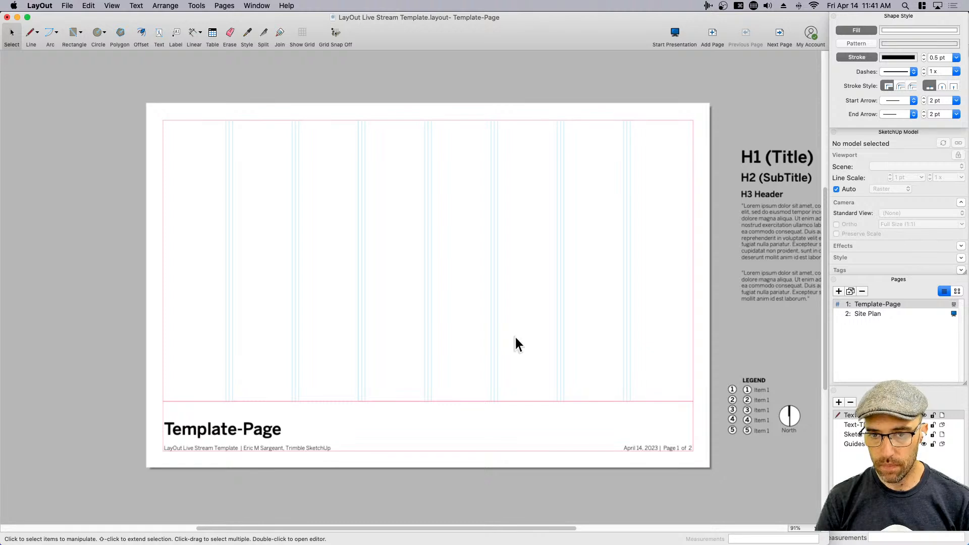
pyautogui.hscroll(2, 646, 303)
pyautogui.hscroll(5, 711, 289)
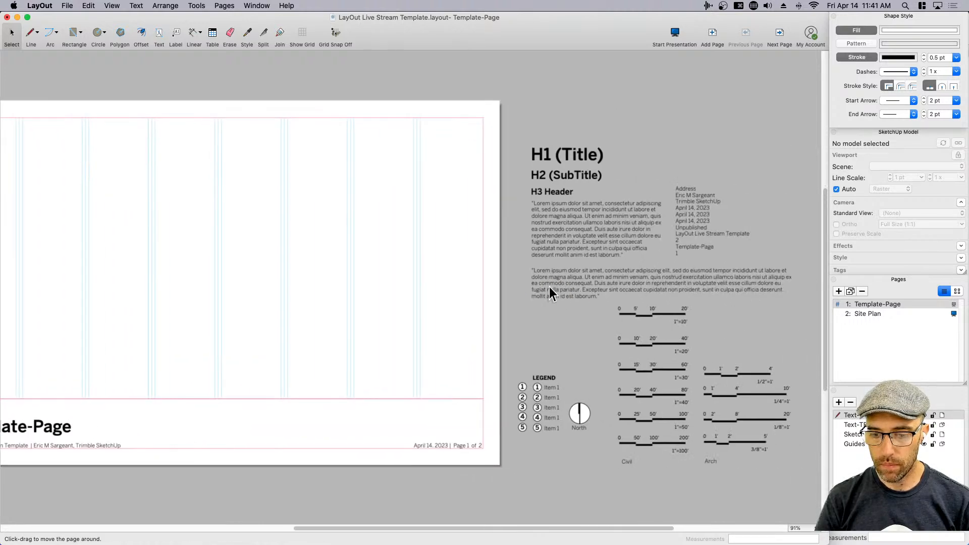
pyautogui.scroll(-2, 559, 293)
pyautogui.moveTo(558, 298); pyautogui.dragTo(630, 299, button='middle')
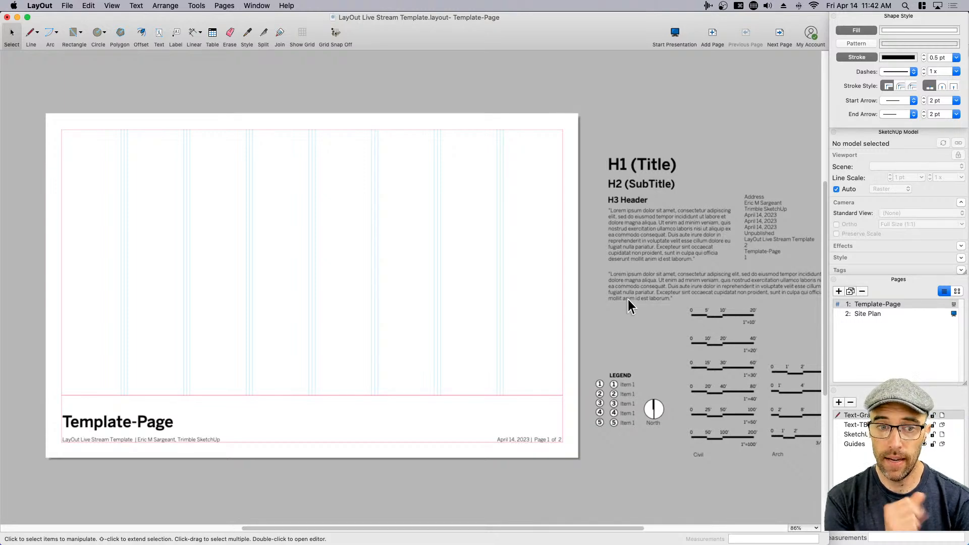
pyautogui.scroll(3, 608, 394)
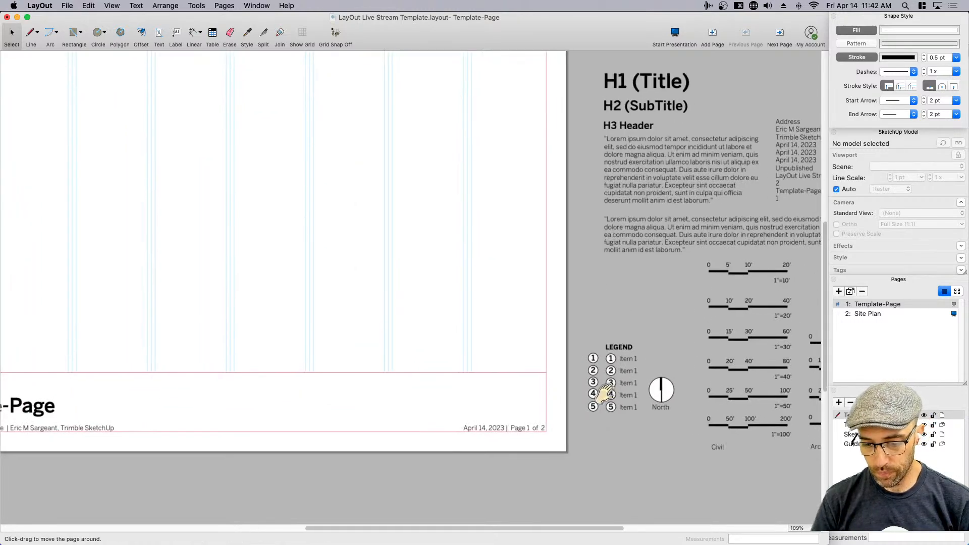
pyautogui.hscroll(5, 606, 398)
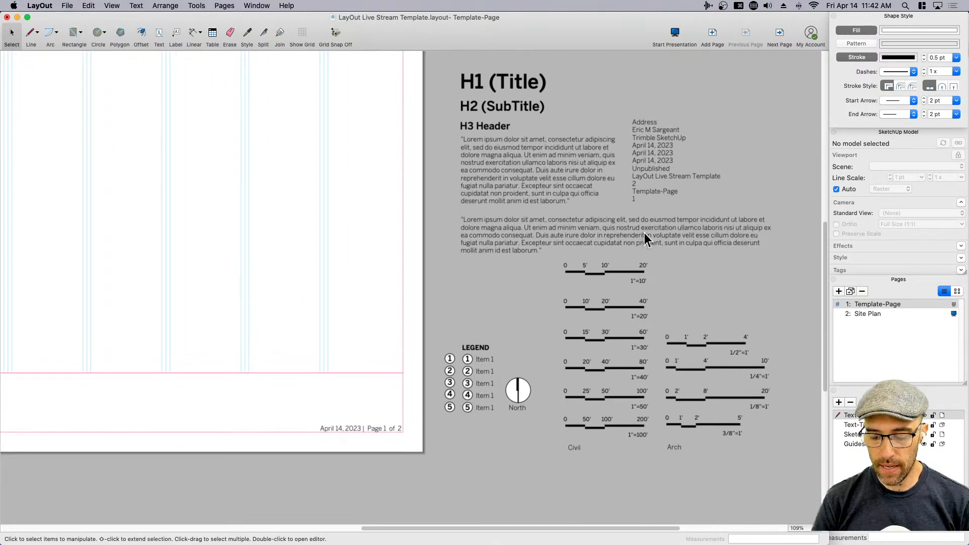
# - Select the sample paragraphs and the auto-text list beside the page one after another to inspect them
pyautogui.scroll(2, 538, 207)
pyautogui.click(500, 138)
pyautogui.click(527, 247)
pyautogui.click(657, 210)
pyautogui.click(597, 296)
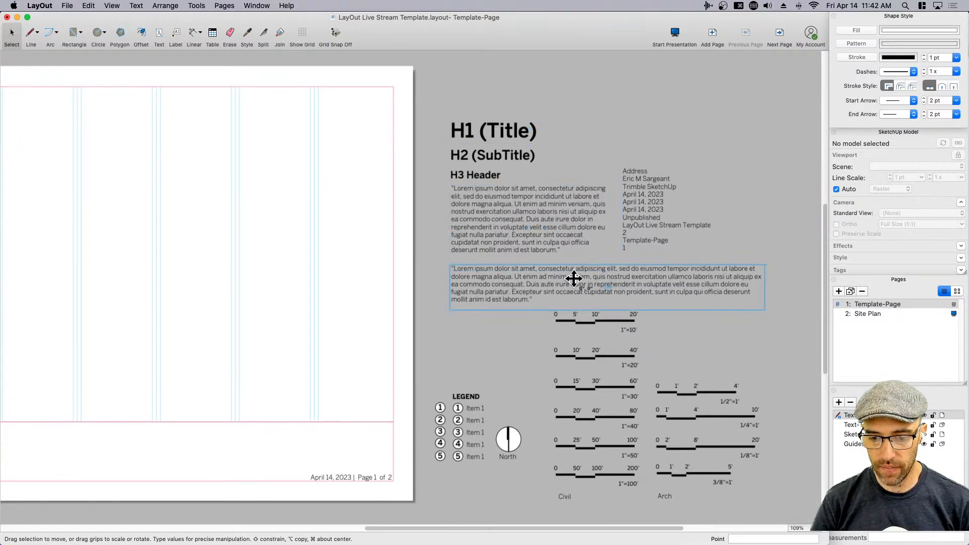
pyautogui.click(517, 220)
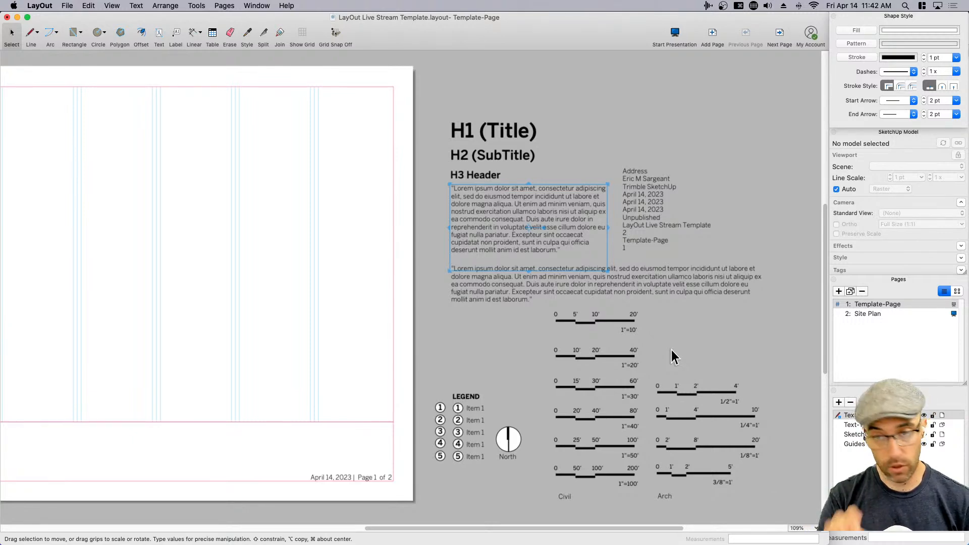
# - View the <A> sequence tag in Document Setup's Auto-Text settings and the available tag types, without adding a tag
pyautogui.scroll(3, 451, 421)
pyautogui.scroll(4, 483, 408)
pyautogui.scroll(1, 529, 312)
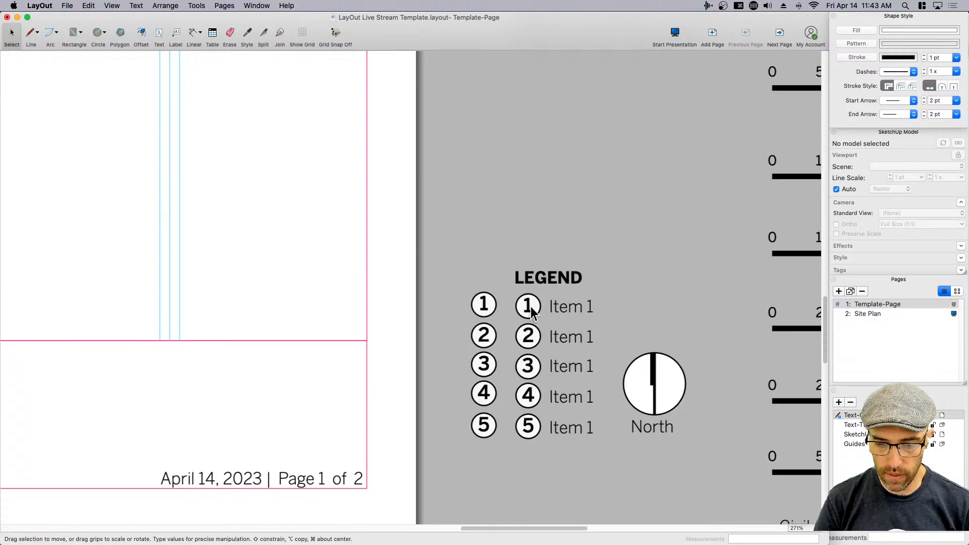
pyautogui.press('super+shift+d')
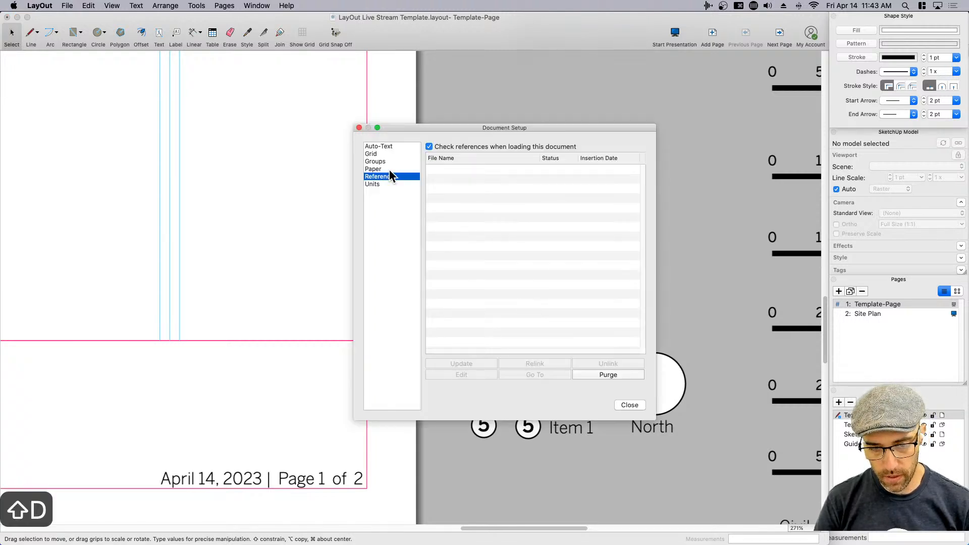
pyautogui.click(381, 147)
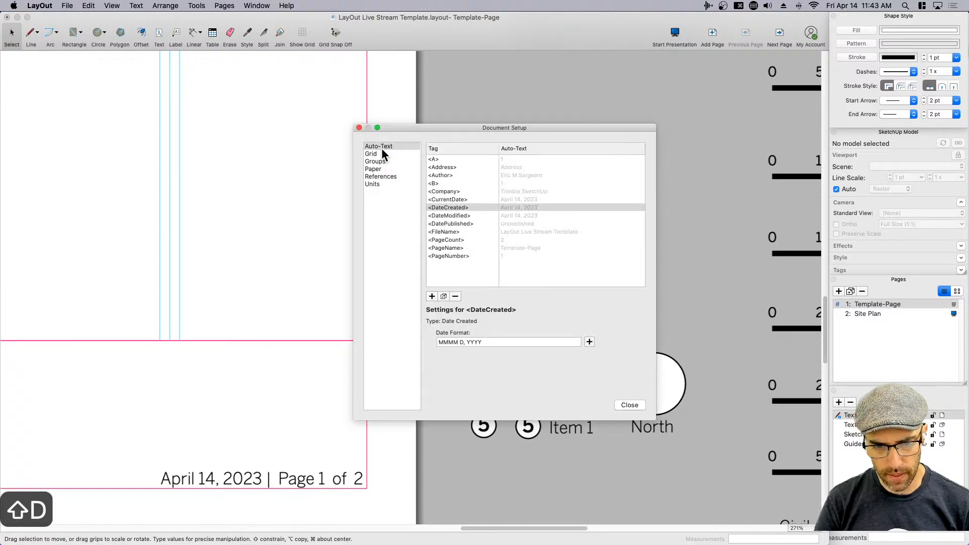
pyautogui.click(437, 161)
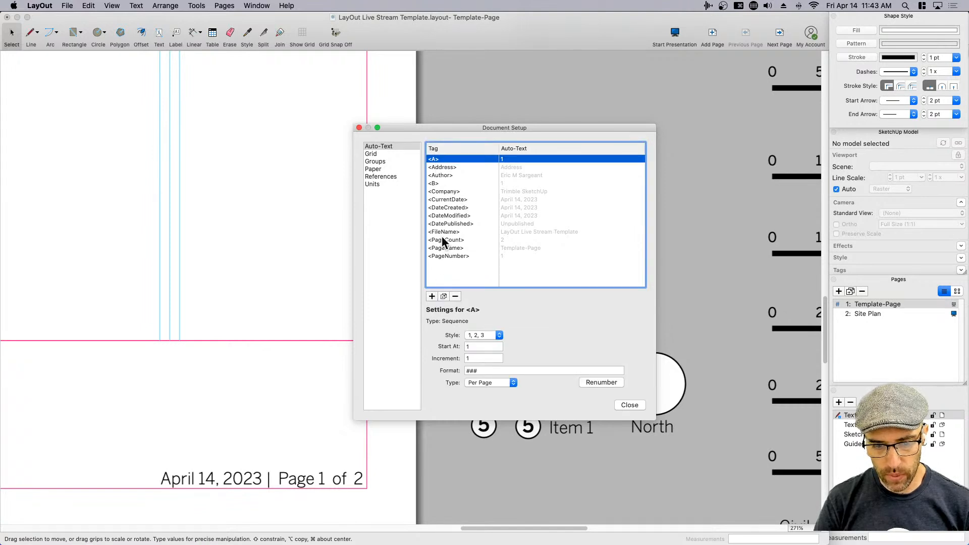
pyautogui.click(432, 297)
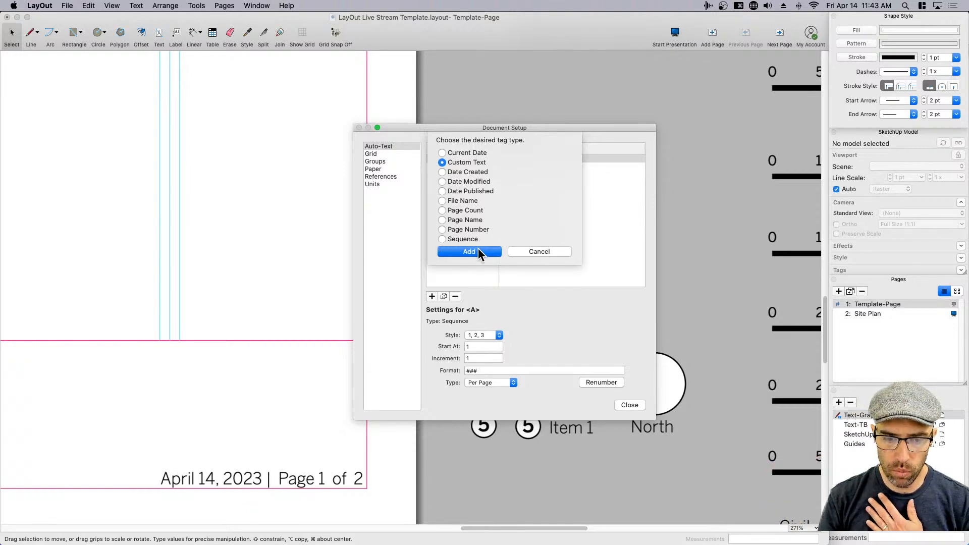
pyautogui.click(537, 252)
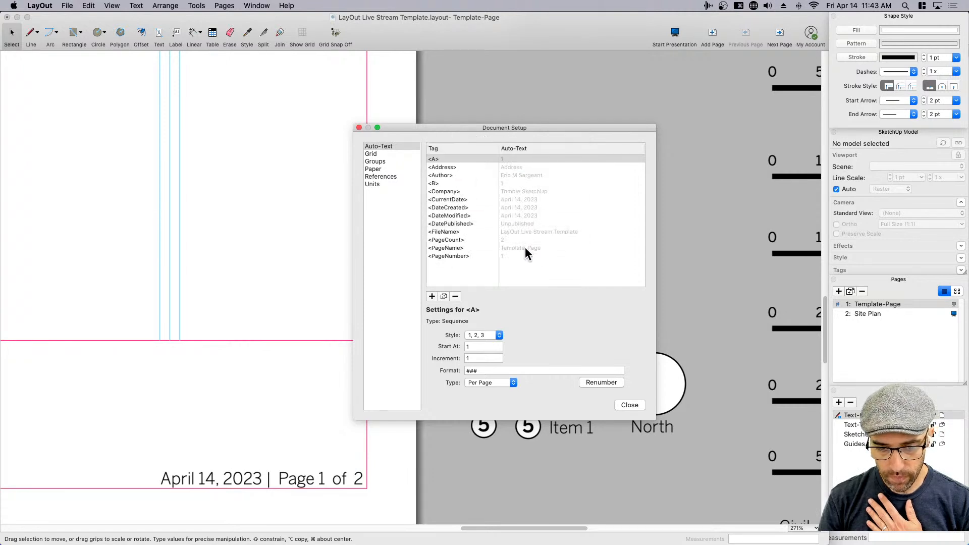
# - Compare the settings of the <A> and <B> sequence tags and close Document Setup
pyautogui.click(436, 181)
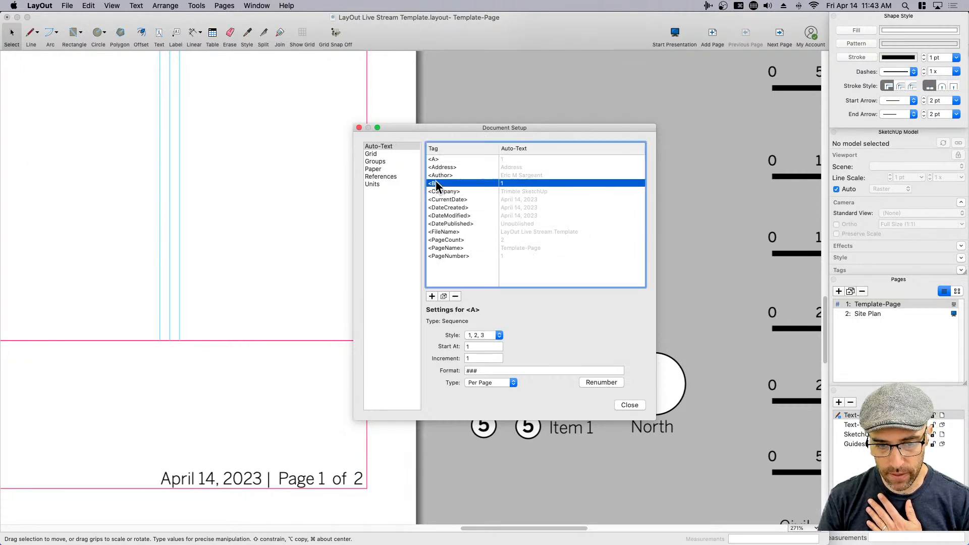
pyautogui.press('Up')
pyautogui.press('Up')
pyautogui.press('Up')
pyautogui.click(437, 183)
pyautogui.click(437, 159)
pyautogui.click(437, 184)
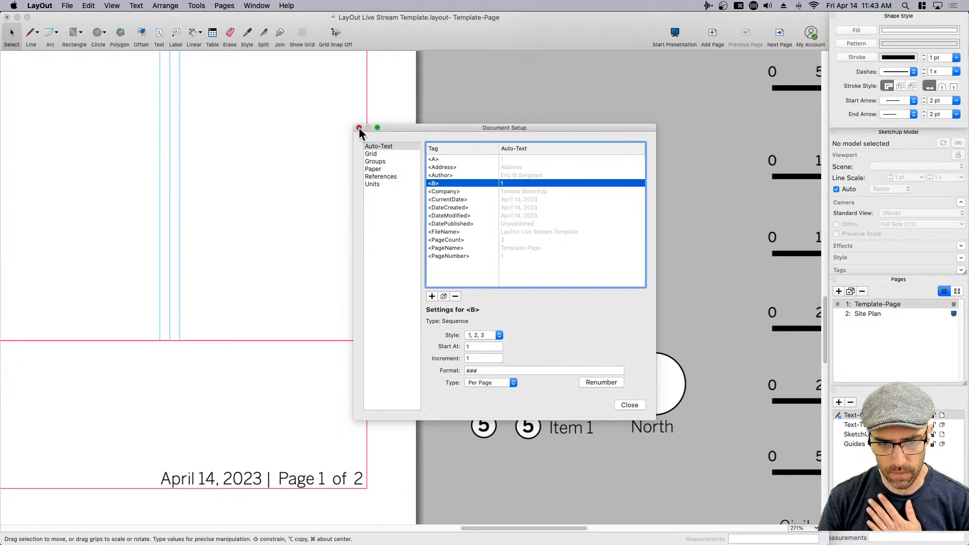
pyautogui.click(359, 128)
# - Open the text of the legend's first number bubble to inspect its auto-text tag, and leave the group unchanged
pyautogui.scroll(1, 525, 310)
pyautogui.click(530, 310)
pyautogui.scroll(4, 530, 309)
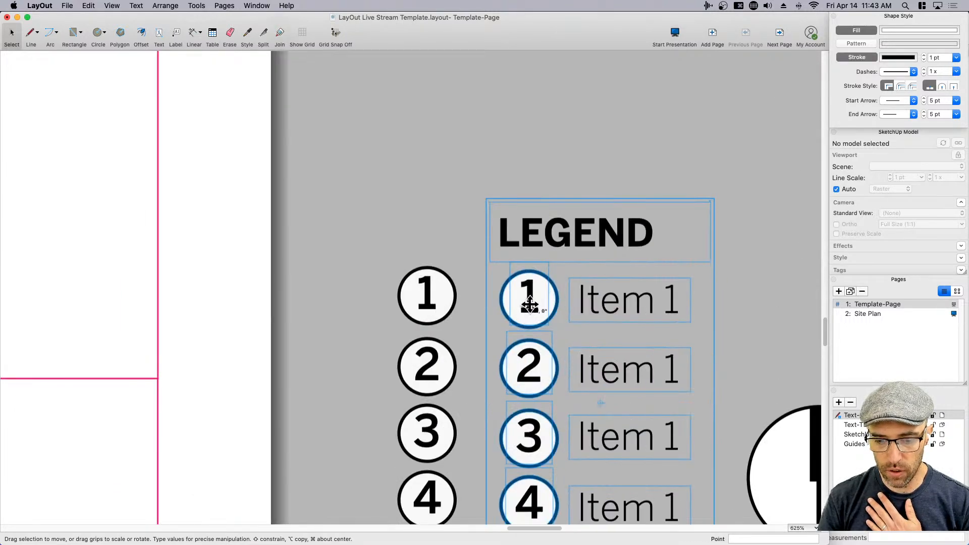
pyautogui.doubleClick(530, 309)
pyautogui.click(530, 310)
pyautogui.doubleClick(530, 309)
pyautogui.click(530, 310)
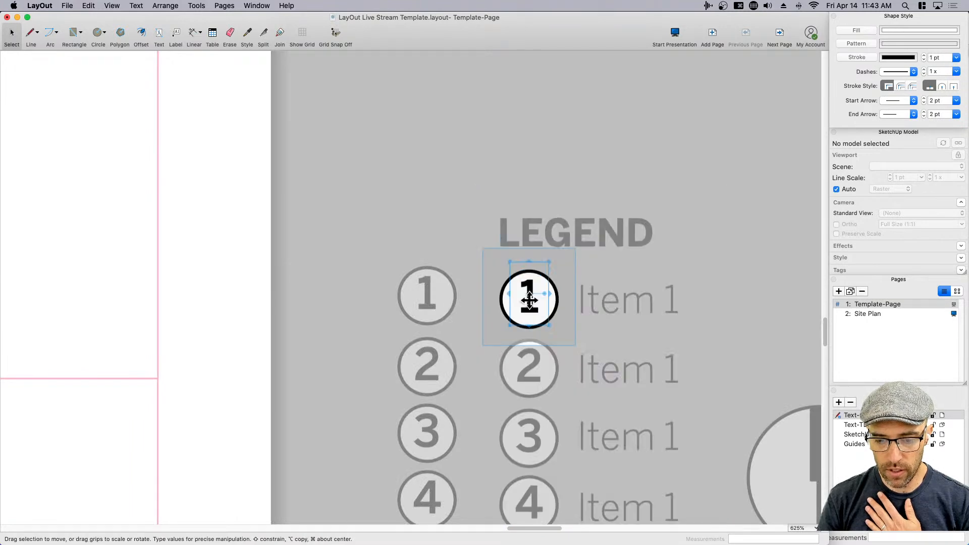
pyautogui.doubleClick(530, 309)
pyautogui.scroll(-3, 549, 333)
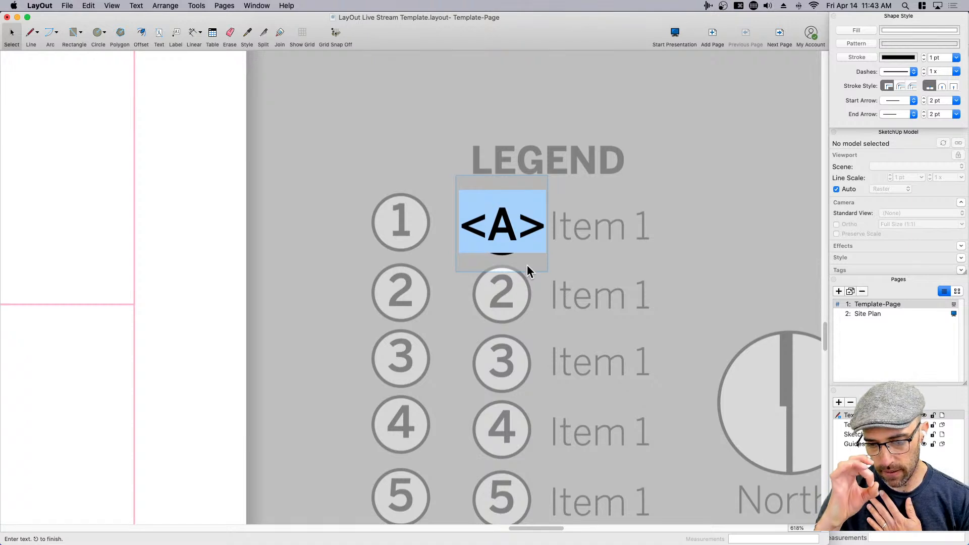
pyautogui.scroll(-1, 512, 228)
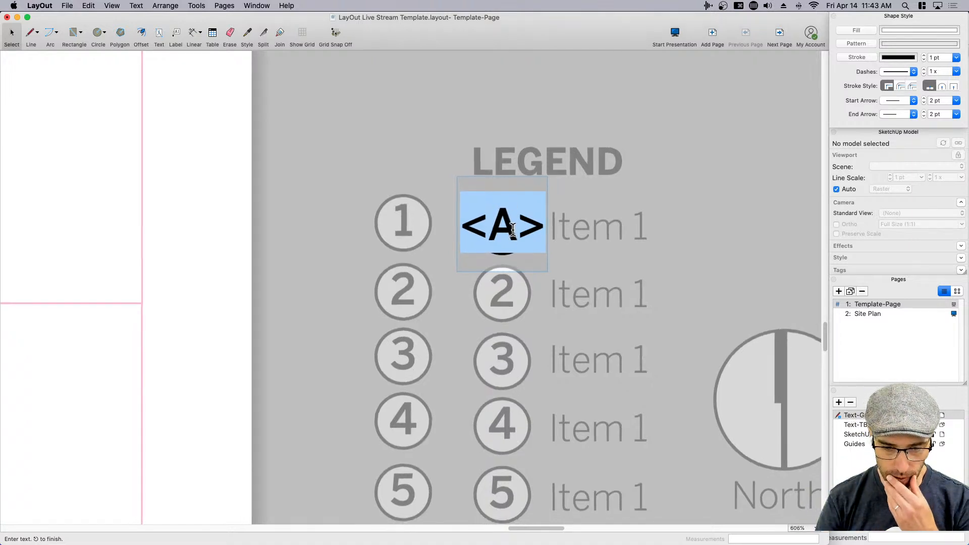
pyautogui.scroll(-4, 512, 229)
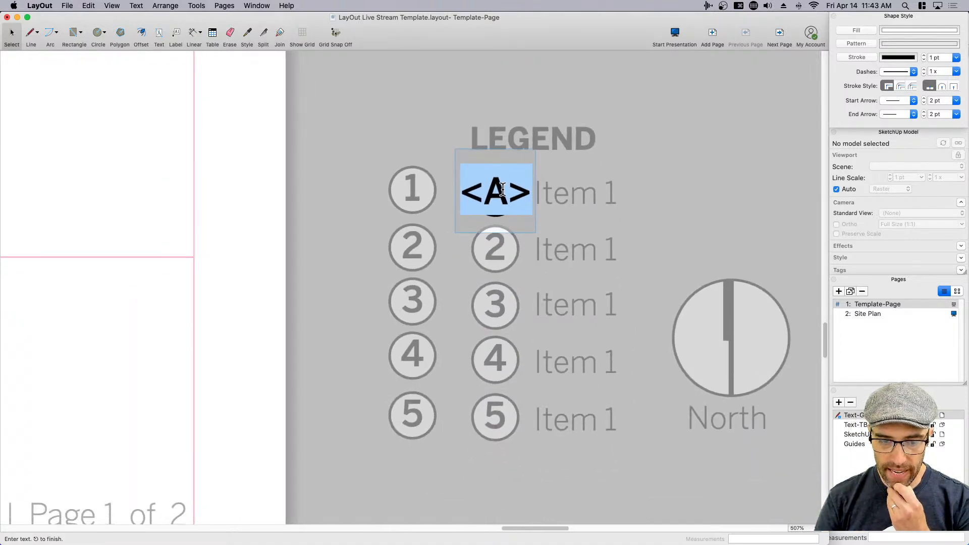
pyautogui.press('Escape')
pyautogui.click(518, 459)
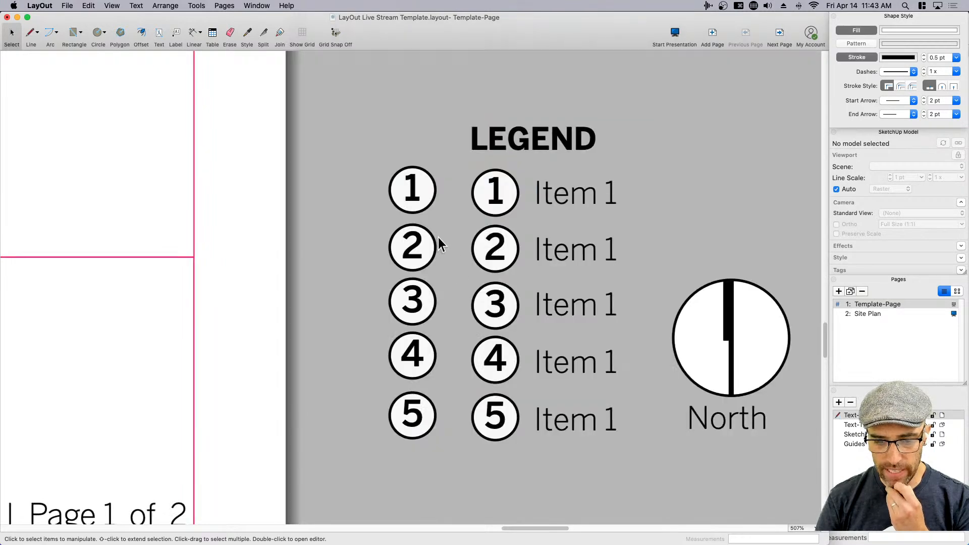
# - Open the text of the first loose number bubble beside the legend to inspect its auto-text tag, and exit it
pyautogui.doubleClick(414, 187)
pyautogui.doubleClick(413, 186)
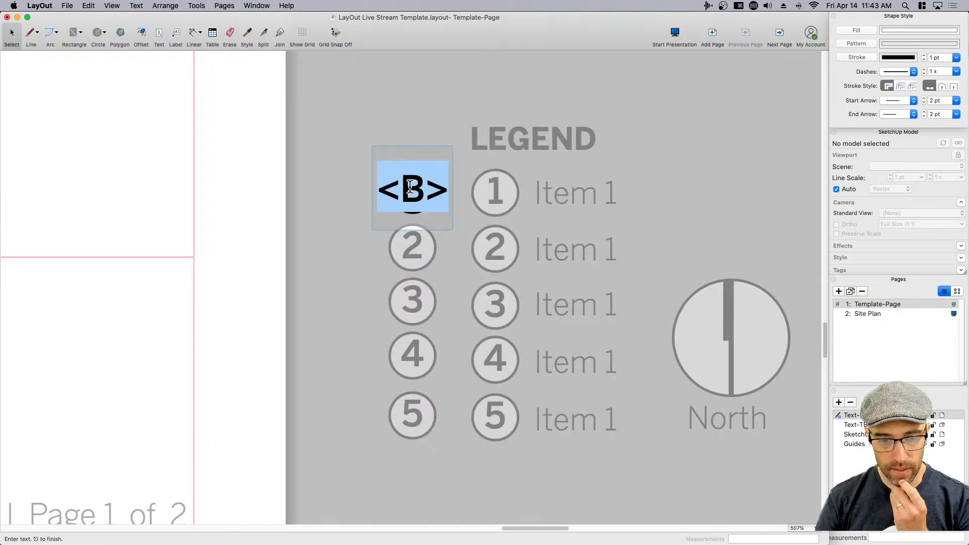
pyautogui.press('Escape')
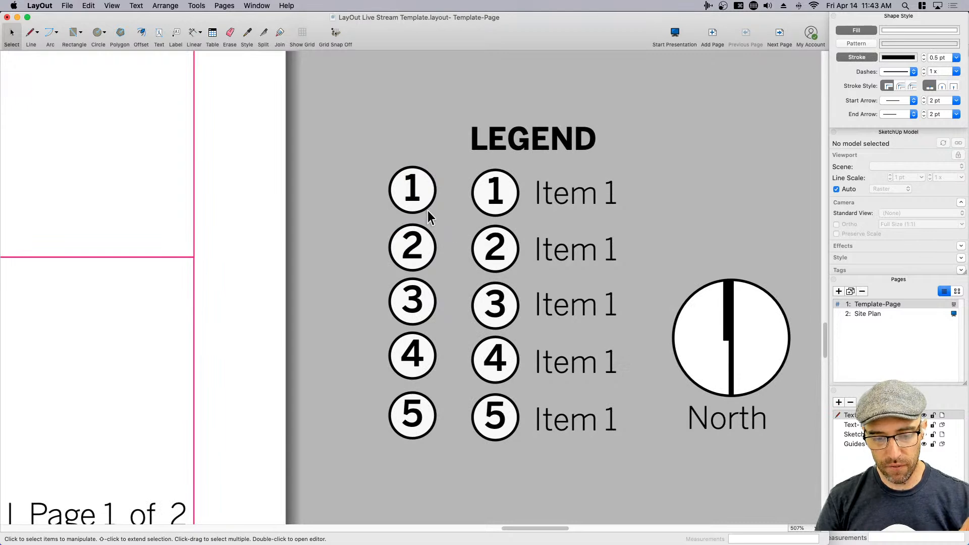
# - Place a copy of the legend on the page in the last column, directly above the title block line
pyautogui.scroll(-5, 679, 255)
pyautogui.click(727, 245)
pyautogui.press('super+c')
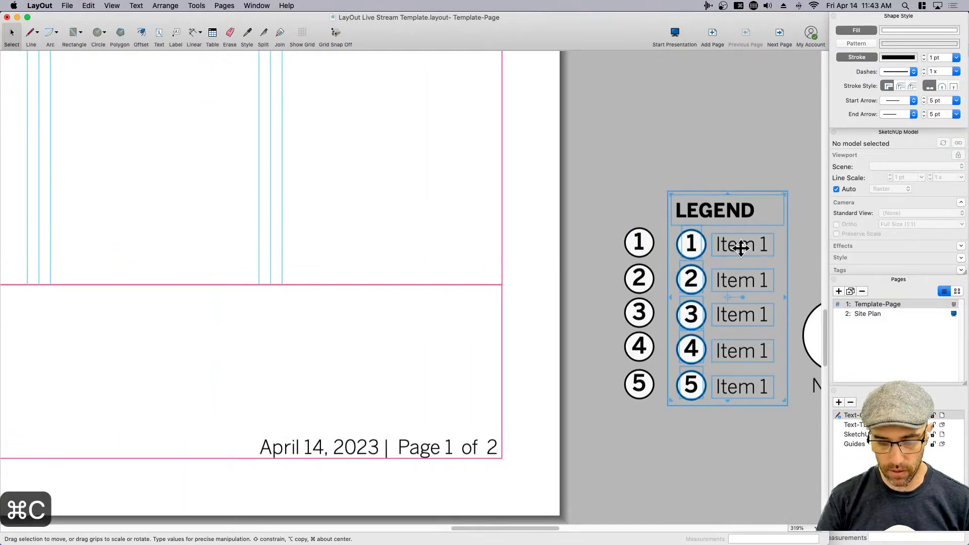
pyautogui.moveTo(742, 281); pyautogui.dragTo(359, 162)
pyautogui.hscroll(-3, 427, 308)
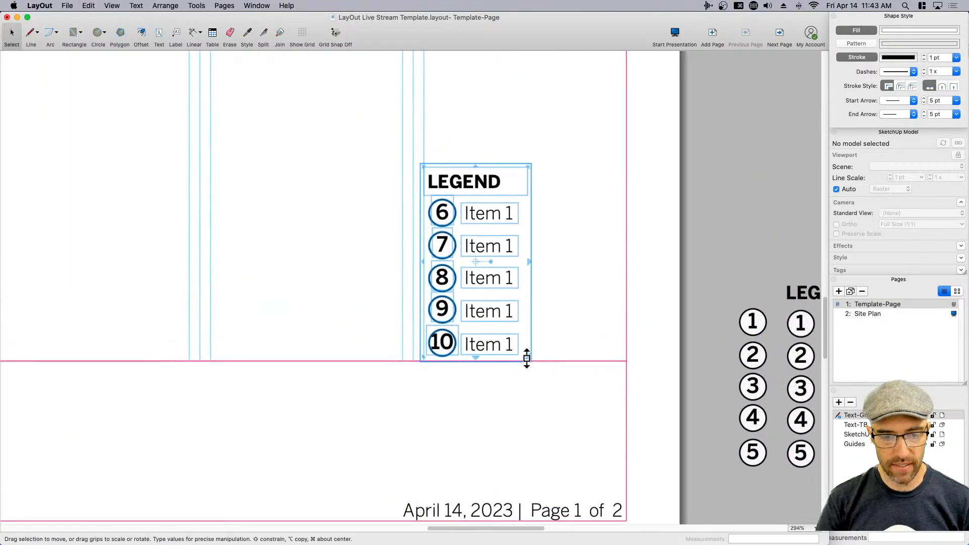
# - Select the first loose number bubble and undo the placement of the legend copy
pyautogui.click(722, 318)
pyautogui.click(752, 321)
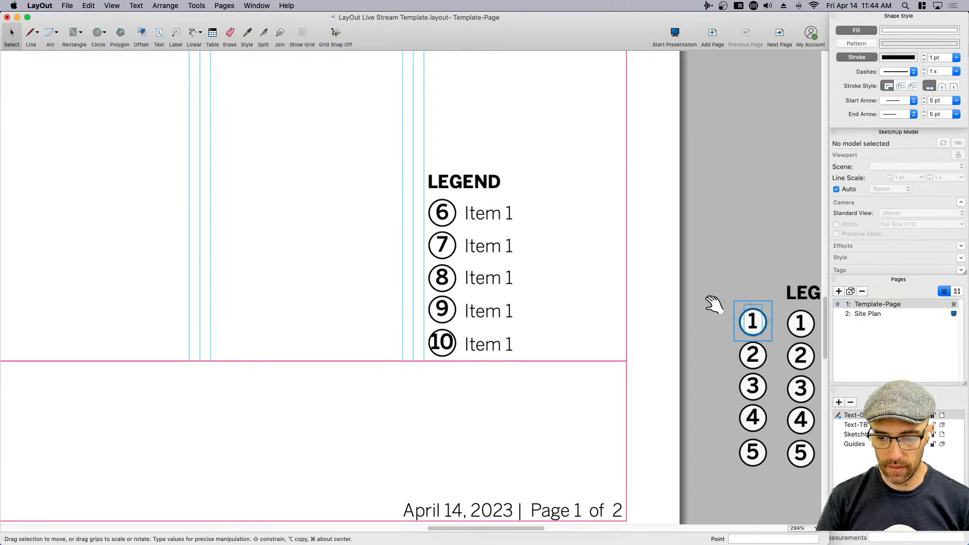
pyautogui.scroll(-3, 256, 229)
pyautogui.press('super+z')
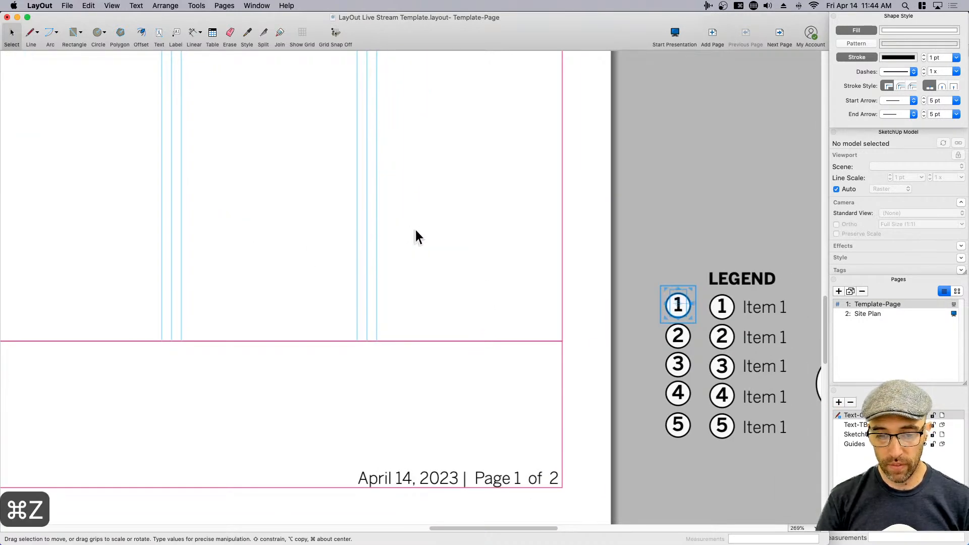
# - Move the legend onto the page in the last column, directly above the title block line, and select the first loose number bubble
pyautogui.moveTo(722, 306); pyautogui.dragTo(406, 207)
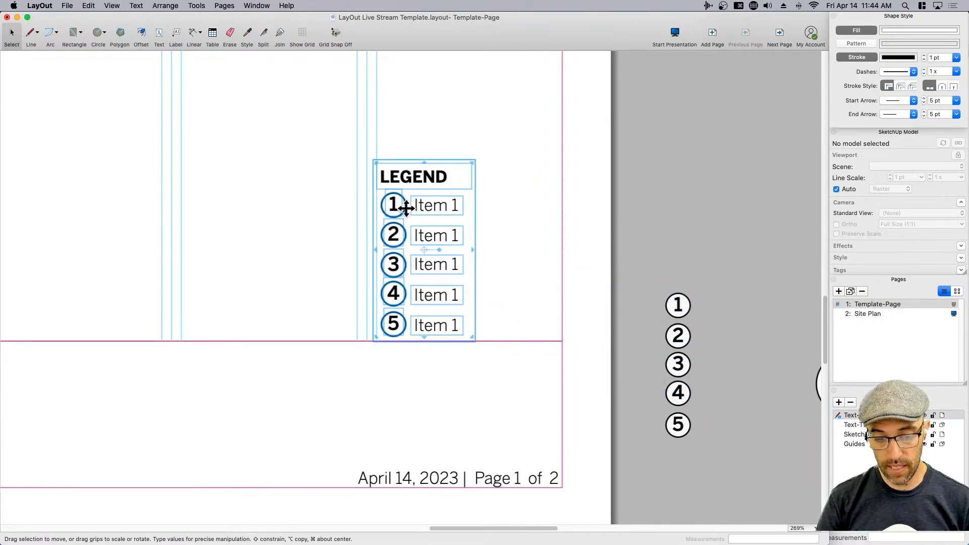
pyautogui.click(606, 304)
pyautogui.moveTo(678, 305); pyautogui.dragTo(423, 237)
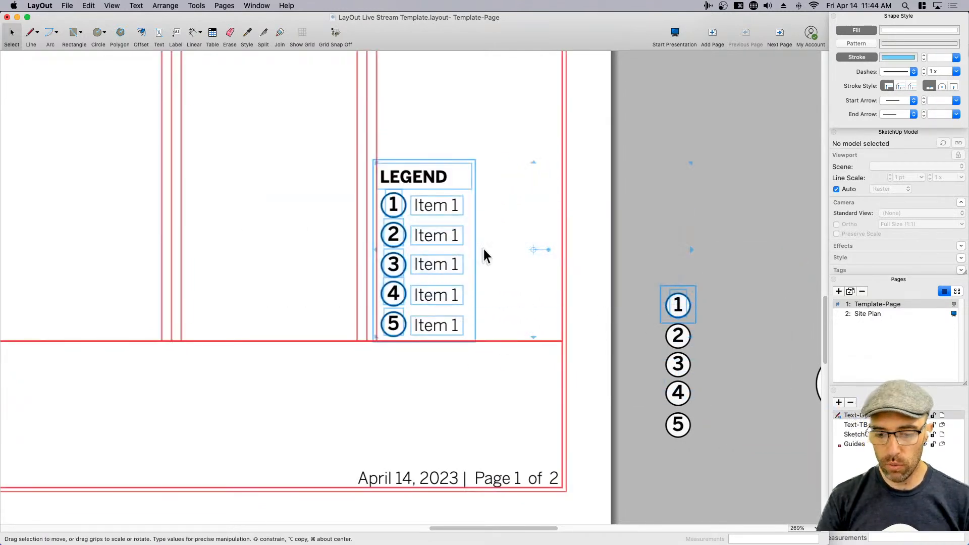
pyautogui.click(636, 296)
pyautogui.click(683, 309)
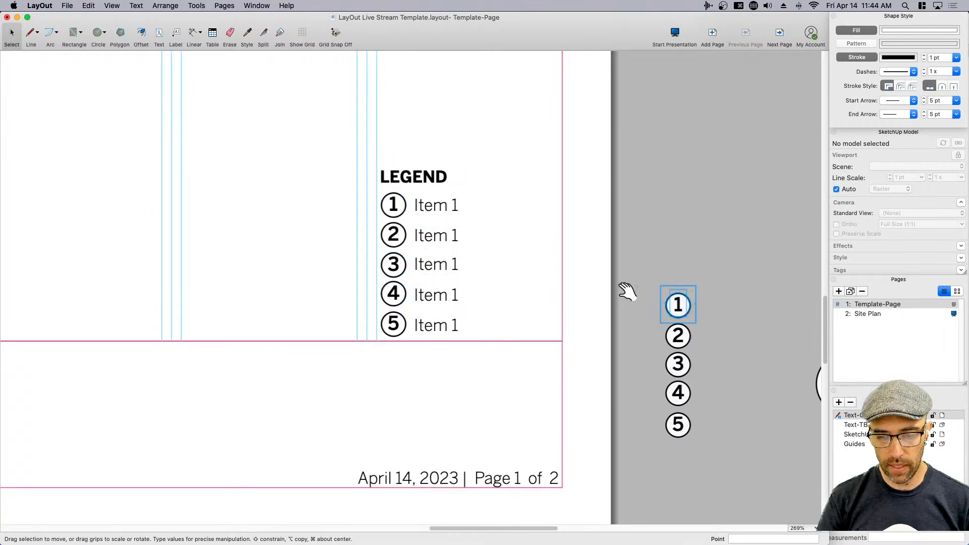
pyautogui.click(684, 330)
# - Place the first loose number bubble on the page beside the legend's item rows, and undo the placement
pyautogui.scroll(3, 686, 324)
pyautogui.click(700, 305)
pyautogui.click(677, 302)
pyautogui.scroll(-5, 679, 292)
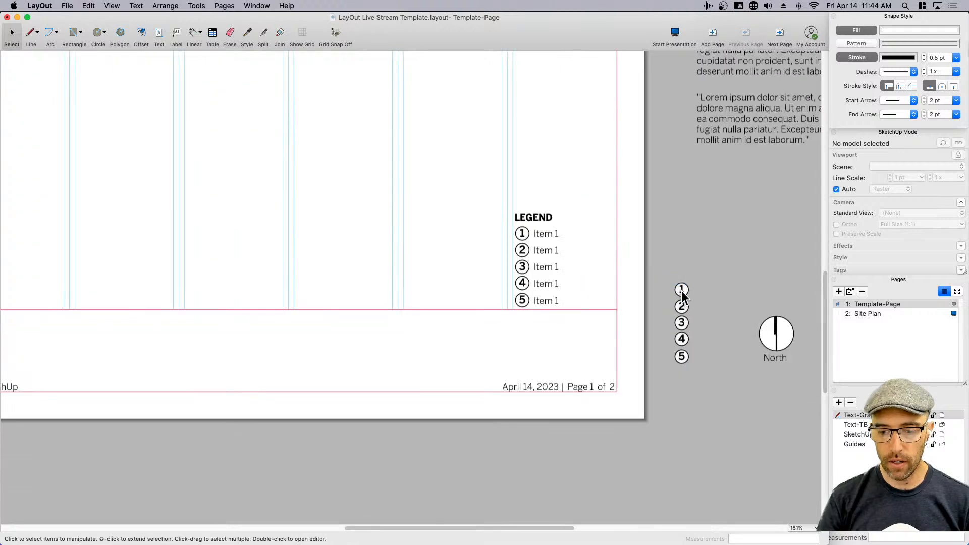
pyautogui.click(681, 289)
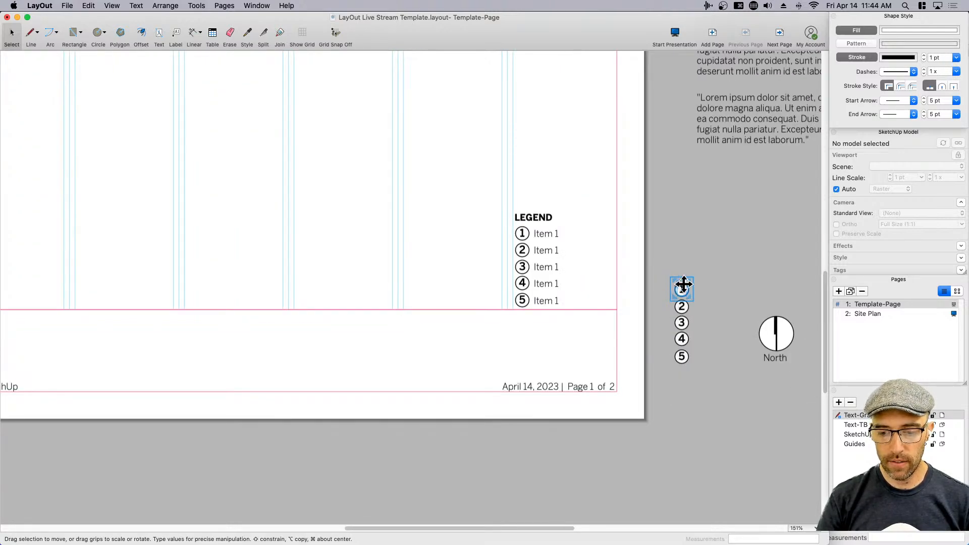
pyautogui.scroll(6, 679, 291)
pyautogui.moveTo(696, 287); pyautogui.dragTo(360, 265)
pyautogui.moveTo(371, 296); pyautogui.dragTo(527, 322, button='middle')
pyautogui.scroll(-2, 527, 321)
pyautogui.scroll(-1, 525, 279)
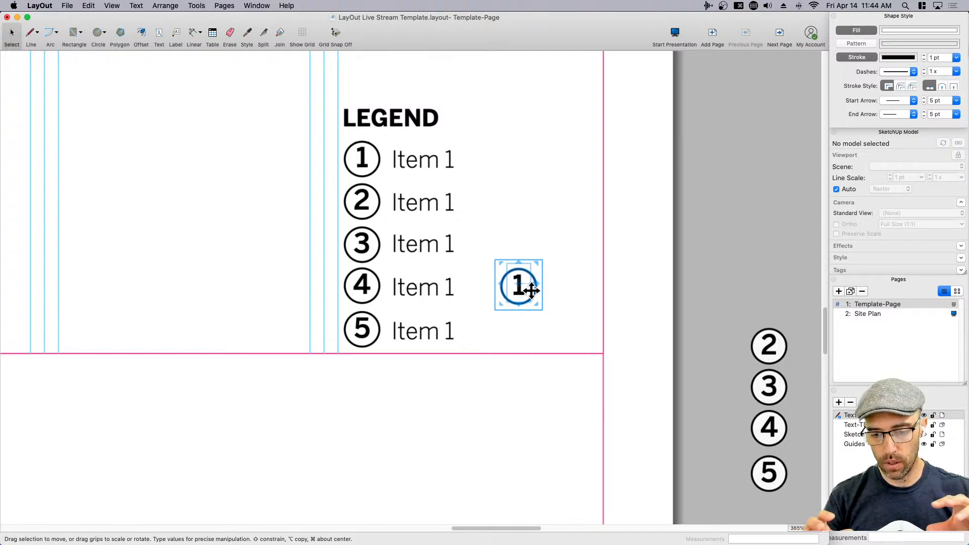
pyautogui.press('super+z')
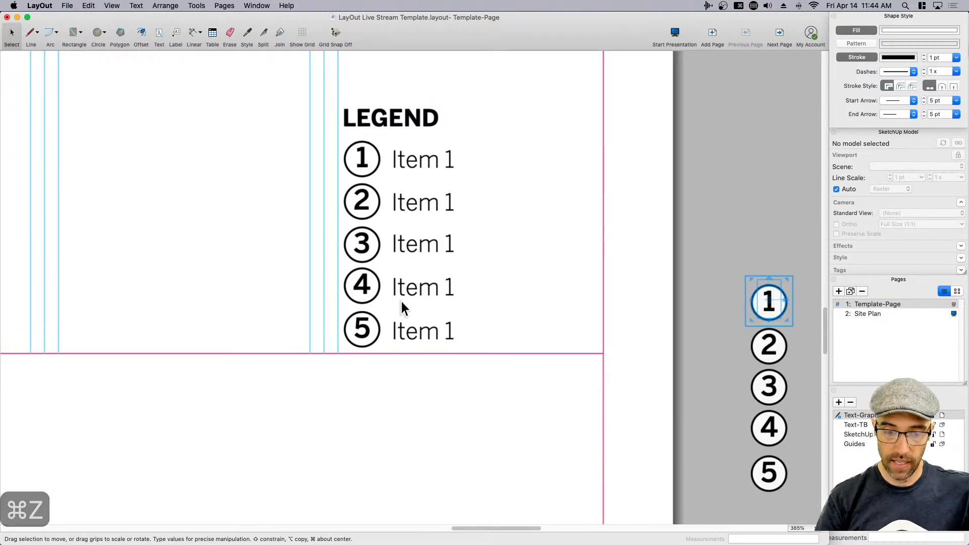
# - Copy the fifth loose number bubble straight down just below itself and repeat the copy with x4
pyautogui.scroll(-1, 411, 313)
pyautogui.scroll(-1, 411, 314)
pyautogui.moveTo(706, 360); pyautogui.dragTo(649, 266, button='middle')
pyautogui.moveTo(706, 383); pyautogui.dragTo(630, 329, button='middle')
pyautogui.click(631, 330)
pyautogui.scroll(2, 630, 330)
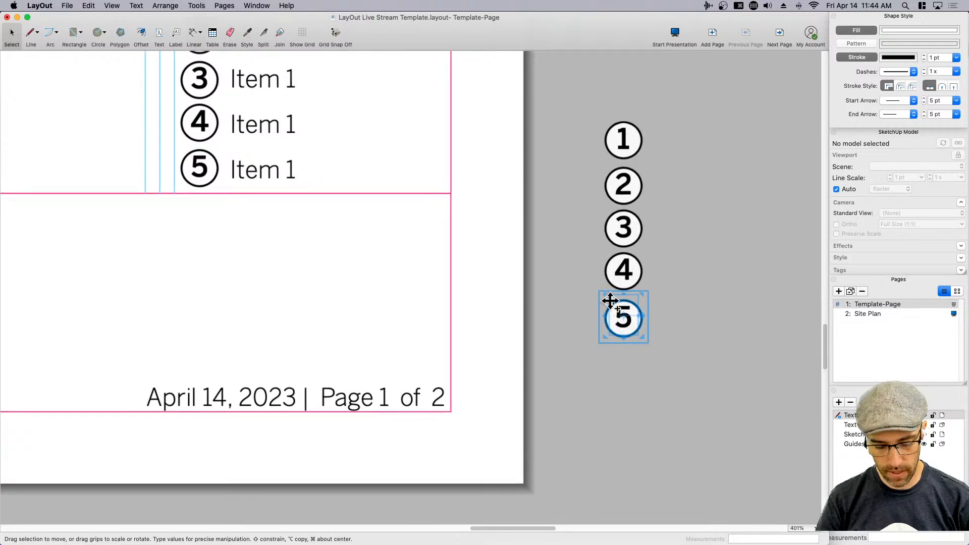
pyautogui.keyDown('alt'); pyautogui.moveTo(625, 320); pyautogui.dragTo(625, 369); pyautogui.keyUp('alt')
pyautogui.write('x4')
pyautogui.press('Return')
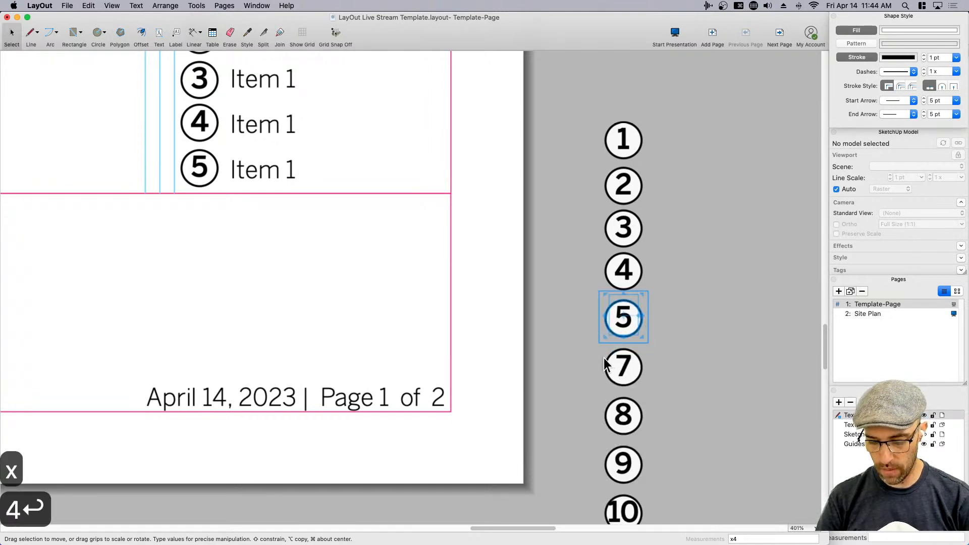
# - Select the four copied number bubbles below the fifth one and delete them
pyautogui.scroll(-5, 604, 359)
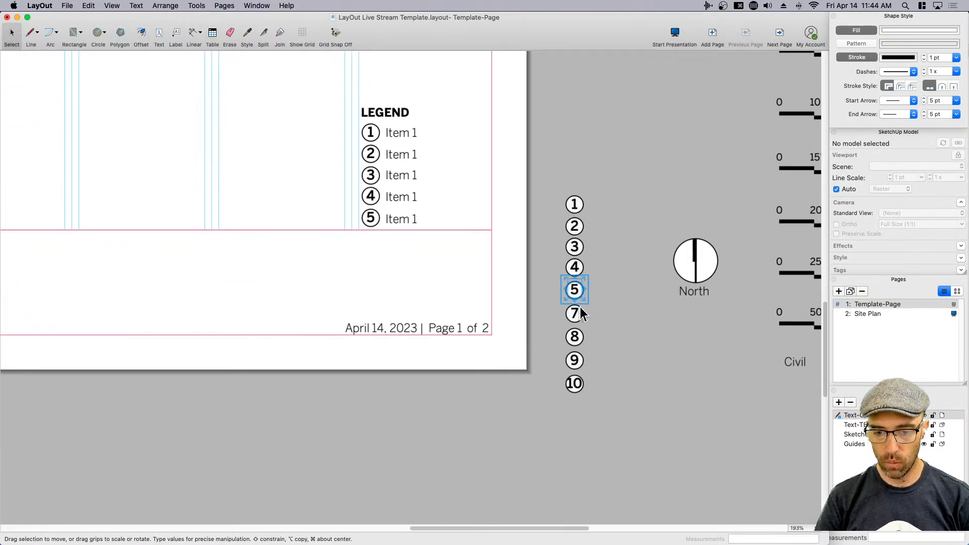
pyautogui.click(579, 390)
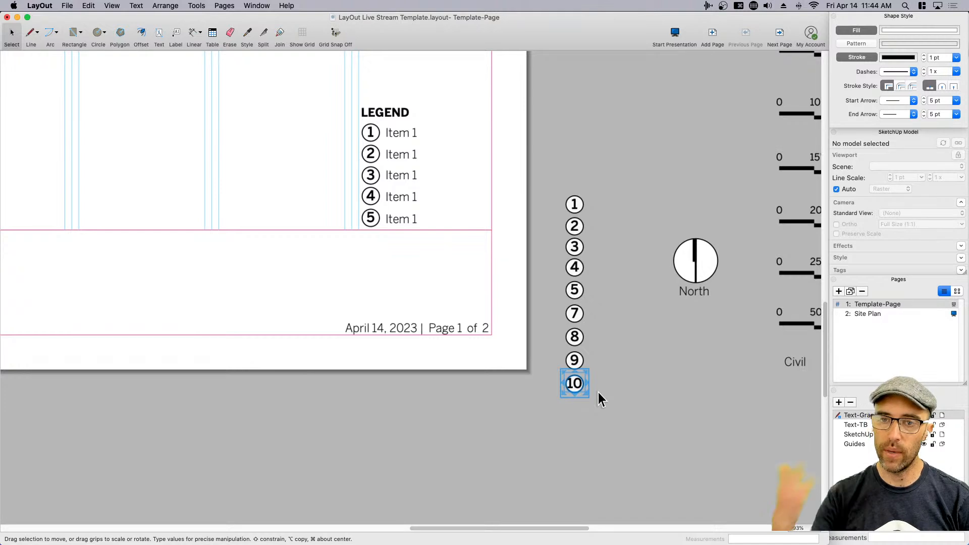
pyautogui.click(606, 413)
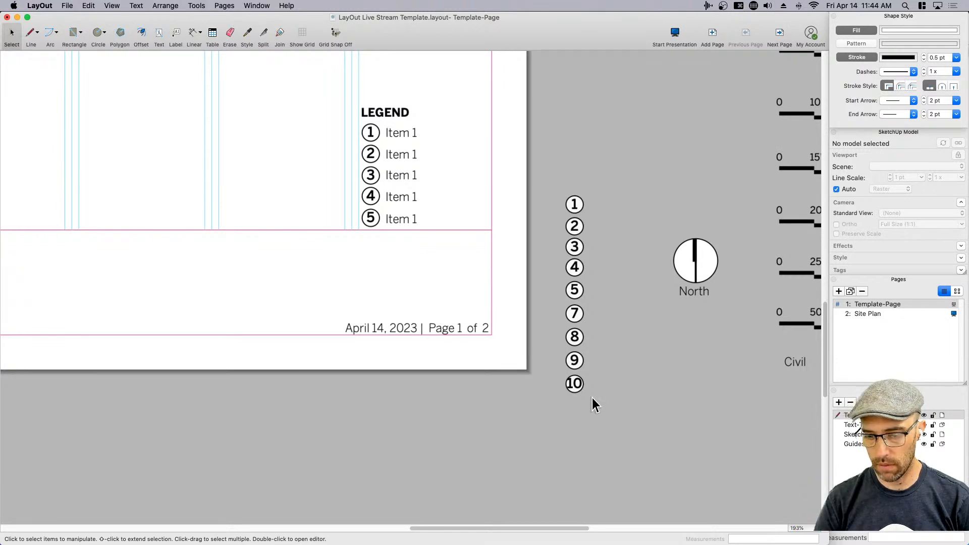
pyautogui.moveTo(592, 399); pyautogui.dragTo(578, 333)
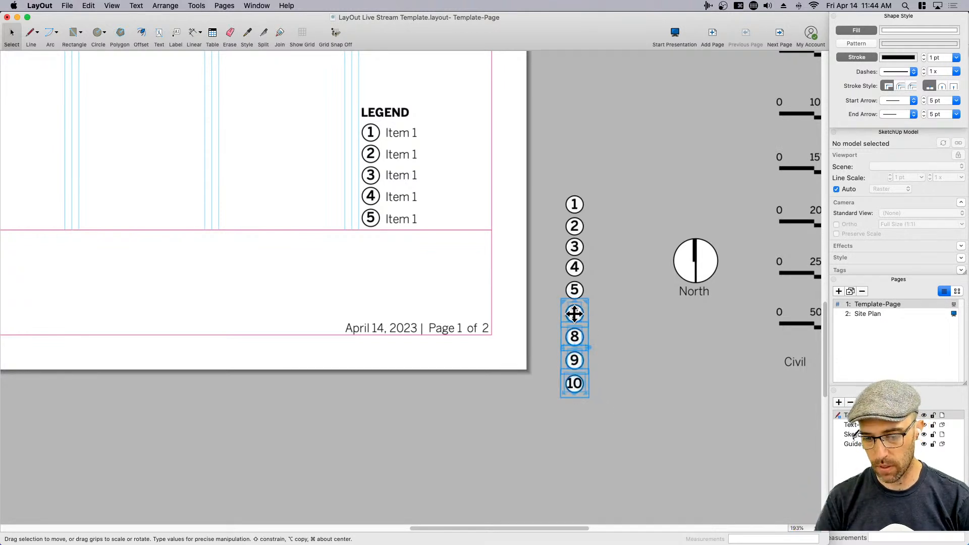
pyautogui.press('BackSpace')
# - Move the legend off the page, back beside the column of loose number bubbles, and deselect it
pyautogui.click(404, 134)
pyautogui.moveTo(402, 134); pyautogui.dragTo(634, 210)
pyautogui.moveTo(641, 225); pyautogui.dragTo(607, 271, button='middle')
pyautogui.scroll(-1, 611, 269)
pyautogui.click(652, 239)
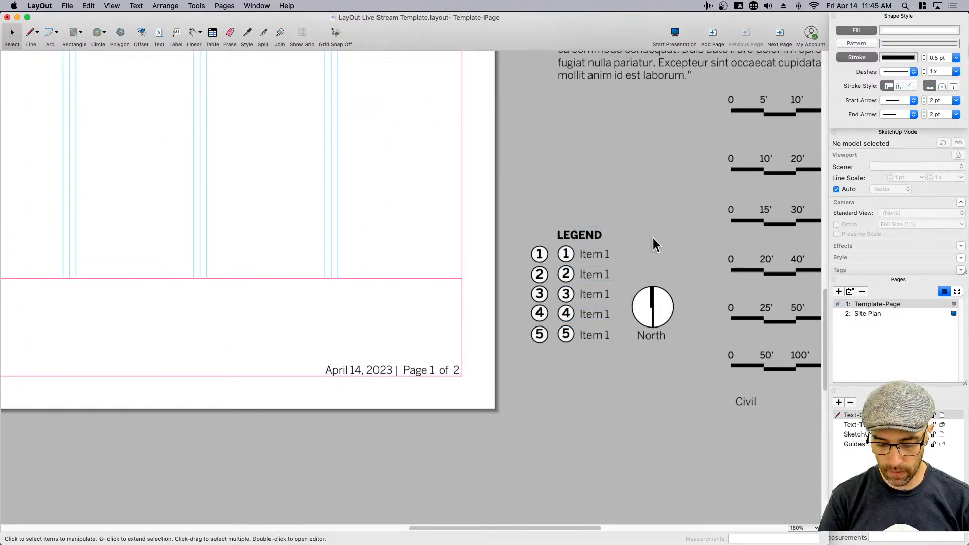
pyautogui.hotkey('shift', 'e')
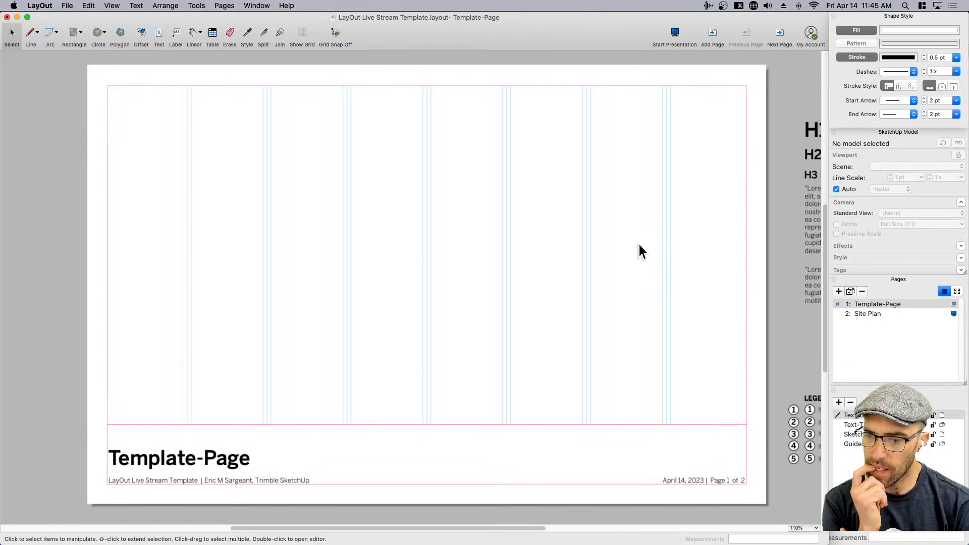
pyautogui.click(847, 270)
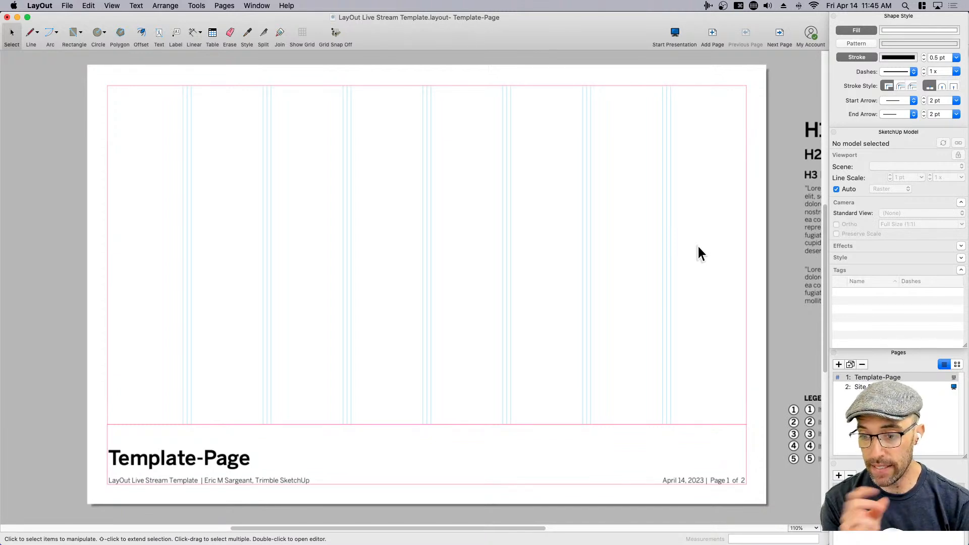
pyautogui.scroll(-1, 562, 255)
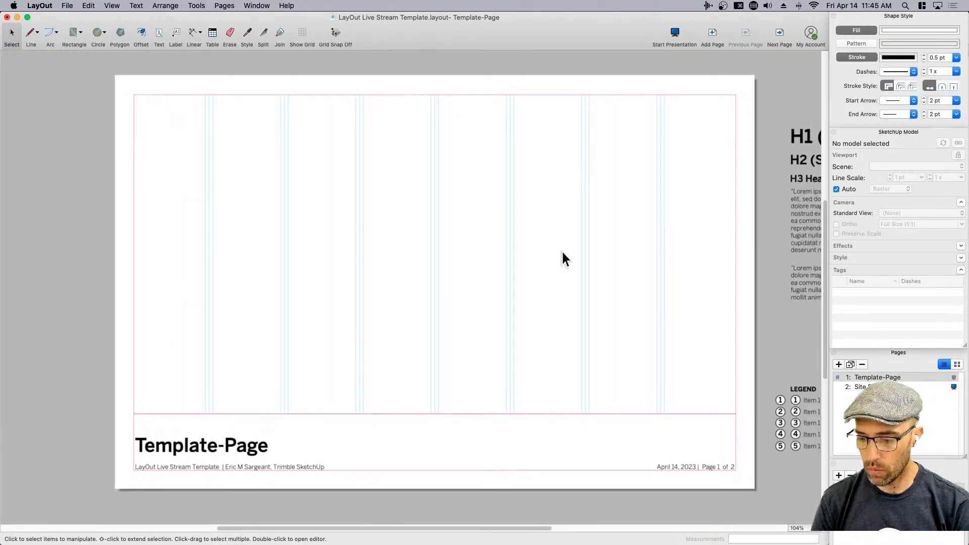
pyautogui.click(865, 268)
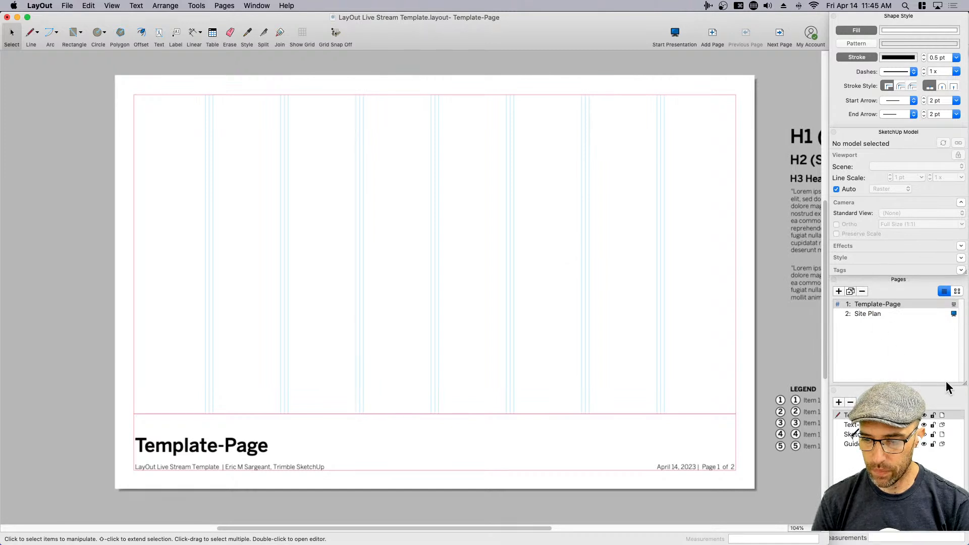
pyautogui.scroll(5, 774, 377)
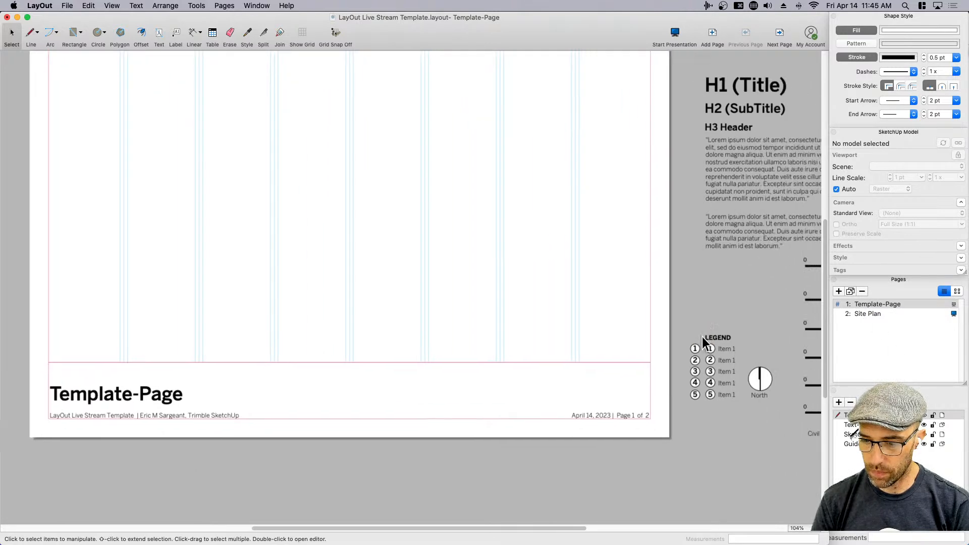
# - Copy the fifth loose number bubble straight down and repeat the copy with x6 to get two-digit numbers
pyautogui.scroll(2, 687, 376)
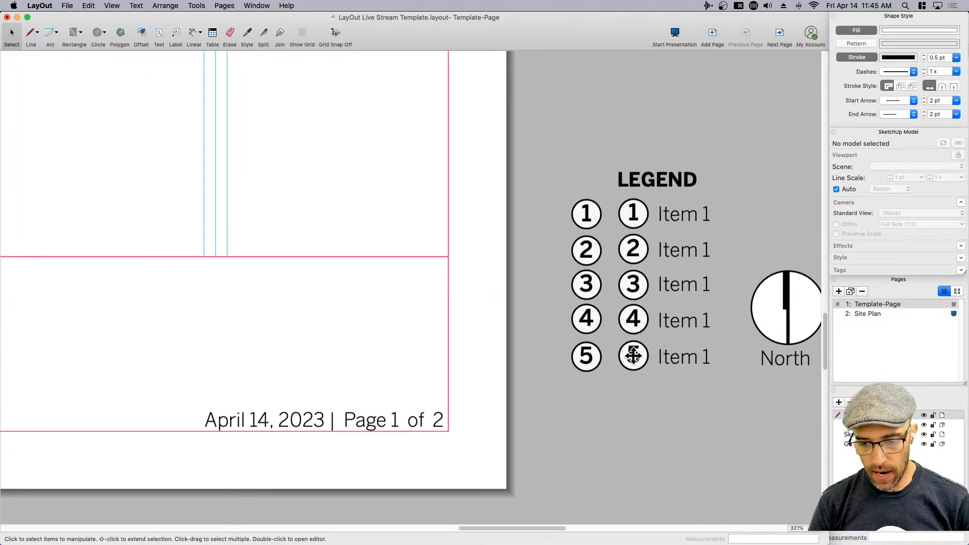
pyautogui.click(634, 359)
pyautogui.scroll(-1, 630, 360)
pyautogui.click(577, 329)
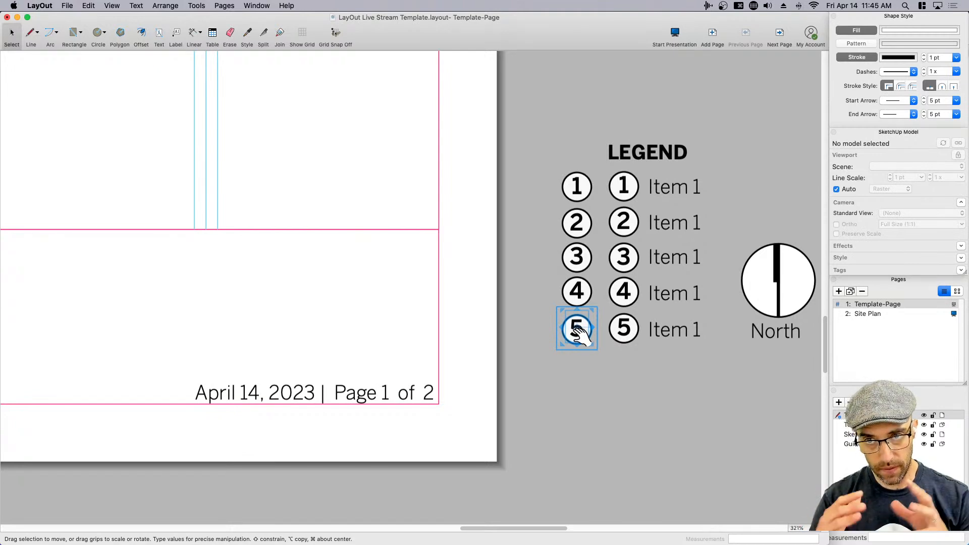
pyautogui.keyDown('alt'); pyautogui.moveTo(575, 335); pyautogui.dragTo(575, 370); pyautogui.keyUp('alt')
pyautogui.write('x')
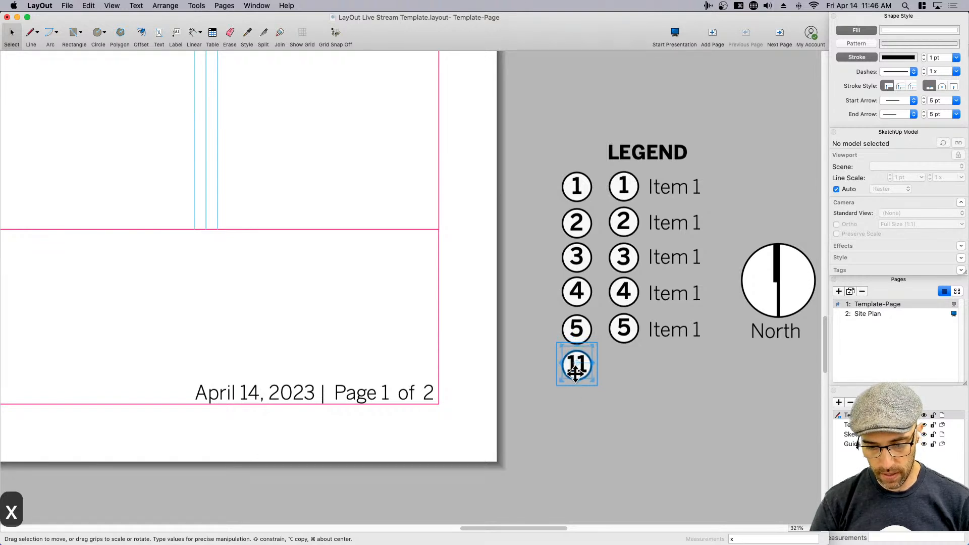
pyautogui.write('6')
pyautogui.press('Return')
pyautogui.scroll(-1, 578, 385)
pyautogui.moveTo(592, 372); pyautogui.dragTo(587, 282, button='middle')
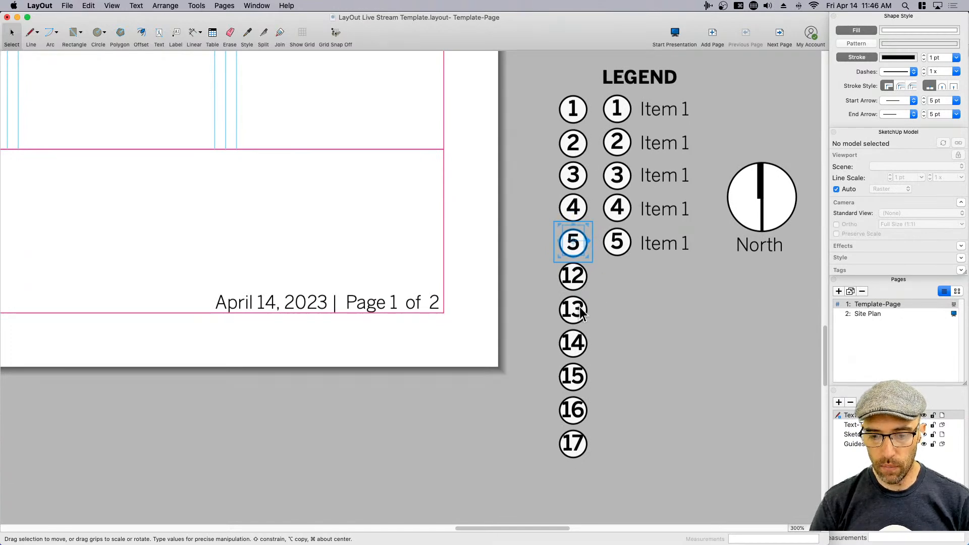
# - Examine how the two-digit numbers fit inside the copied bubbles, and undo the copies
pyautogui.scroll(6, 574, 282)
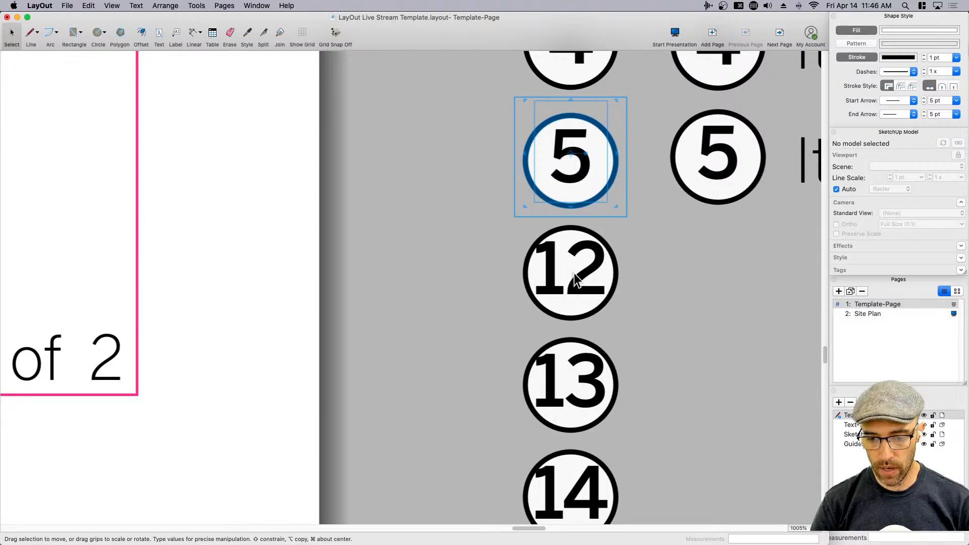
pyautogui.scroll(-2, 574, 274)
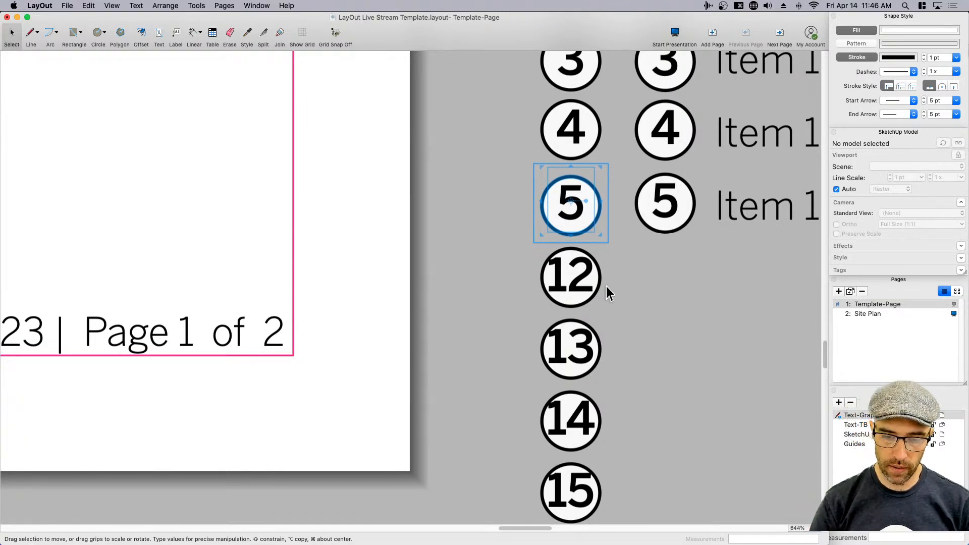
pyautogui.press('super+z')
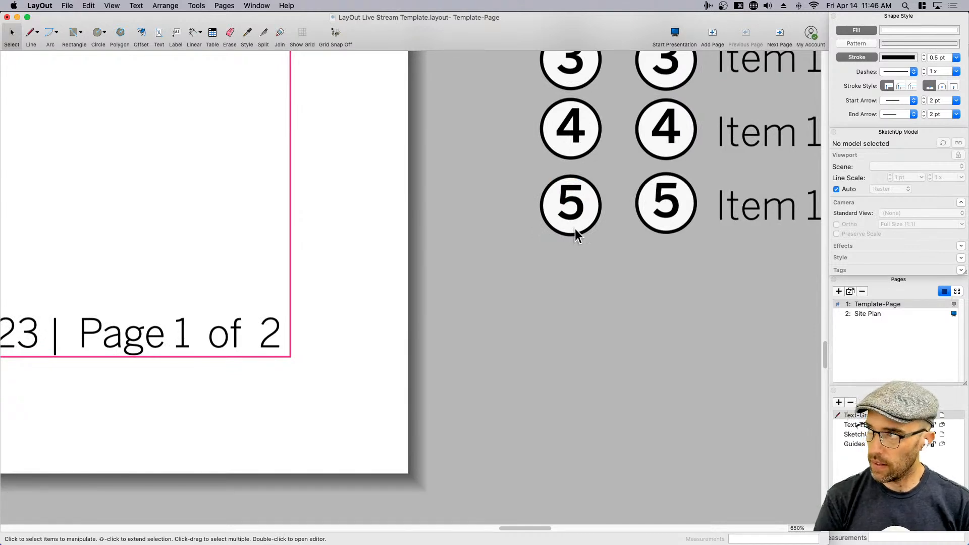
# - Open the fifth loose number bubble's group, enlarge its circle from the lower-left corner, and undo the resize
pyautogui.scroll(5, 576, 230)
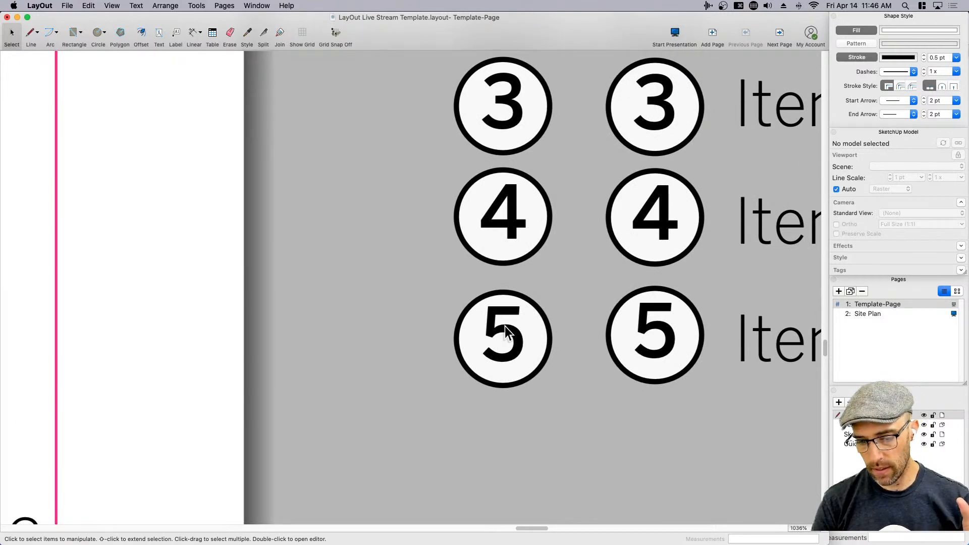
pyautogui.doubleClick(464, 314)
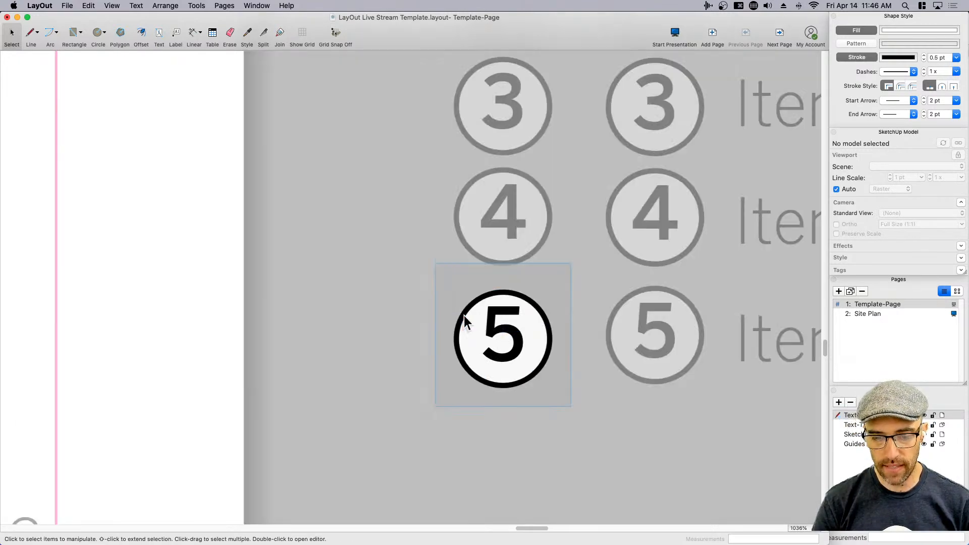
pyautogui.click(459, 335)
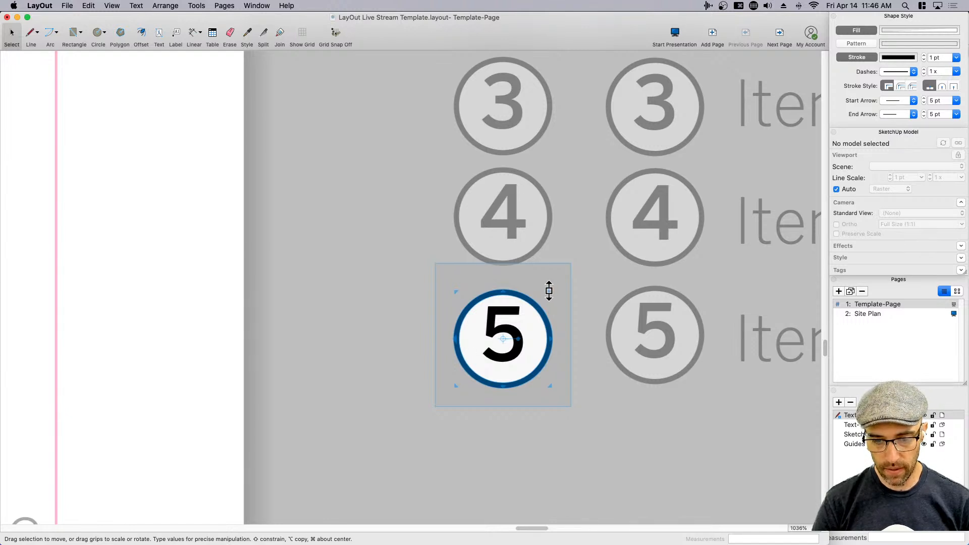
pyautogui.scroll(3, 552, 389)
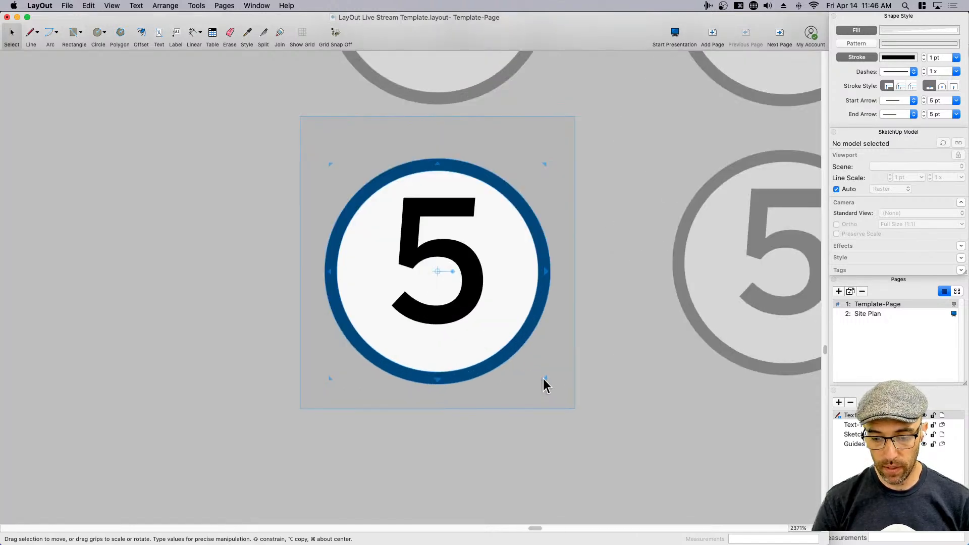
pyautogui.click(554, 391)
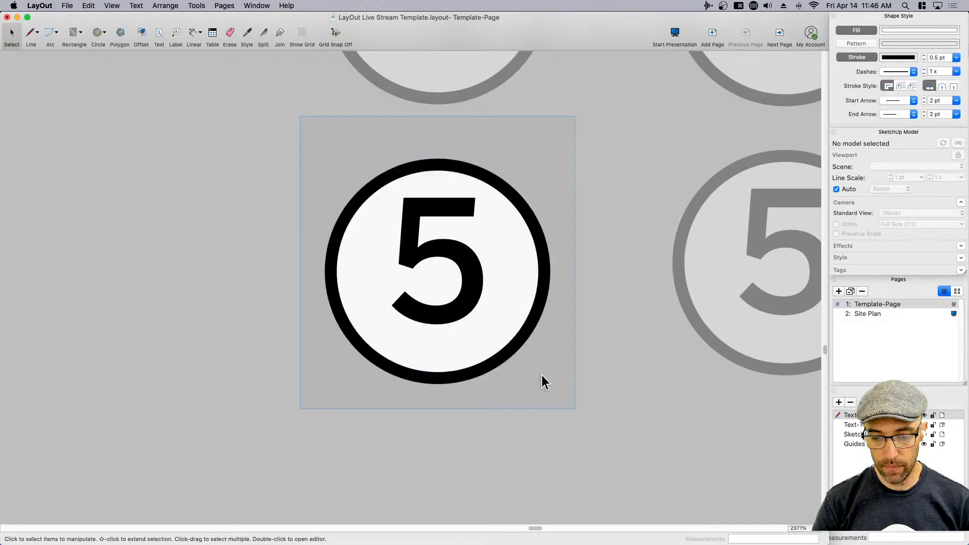
pyautogui.click(505, 351)
pyautogui.scroll(-1, 499, 356)
pyautogui.click(353, 295)
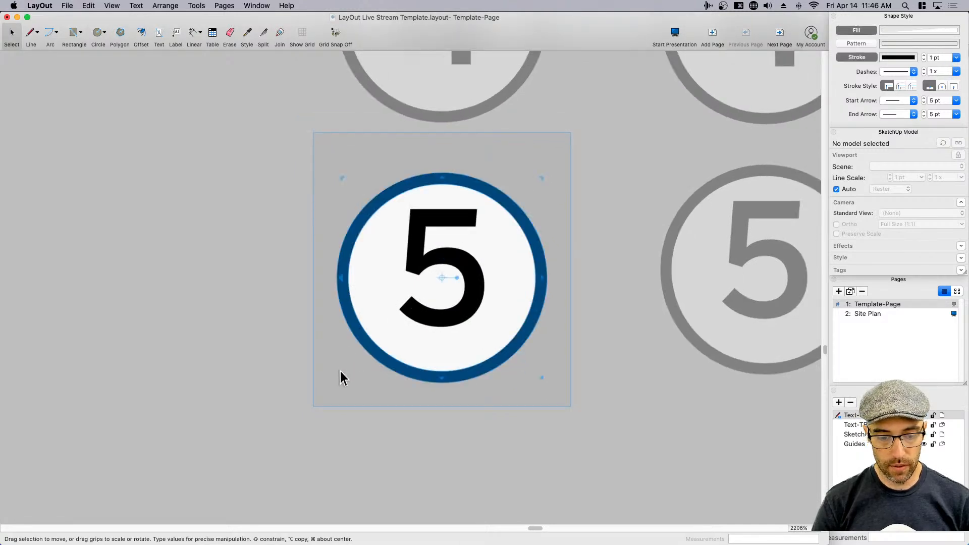
pyautogui.scroll(-4, 342, 388)
pyautogui.moveTo(342, 384); pyautogui.dragTo(333, 393)
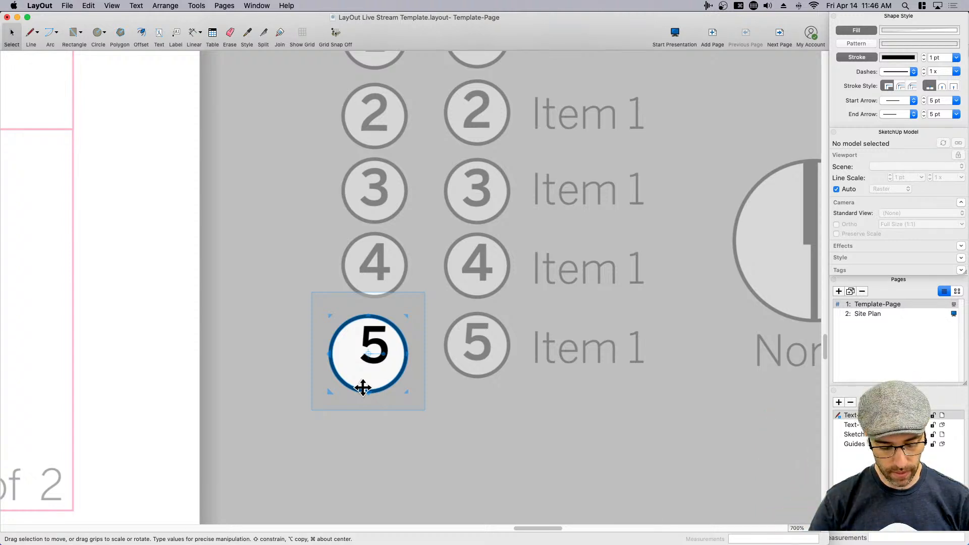
pyautogui.press('super+z')
pyautogui.press('super+z')
pyautogui.scroll(-5, 490, 417)
pyautogui.scroll(-8, 489, 417)
pyautogui.moveTo(570, 376); pyautogui.dragTo(597, 400, button='middle')
pyautogui.scroll(-1, 598, 402)
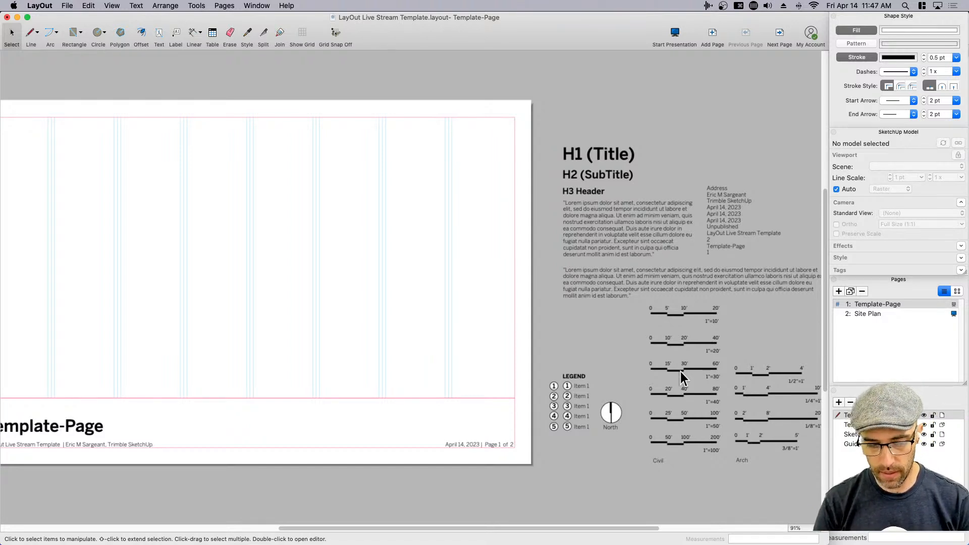
pyautogui.scroll(-3, 677, 369)
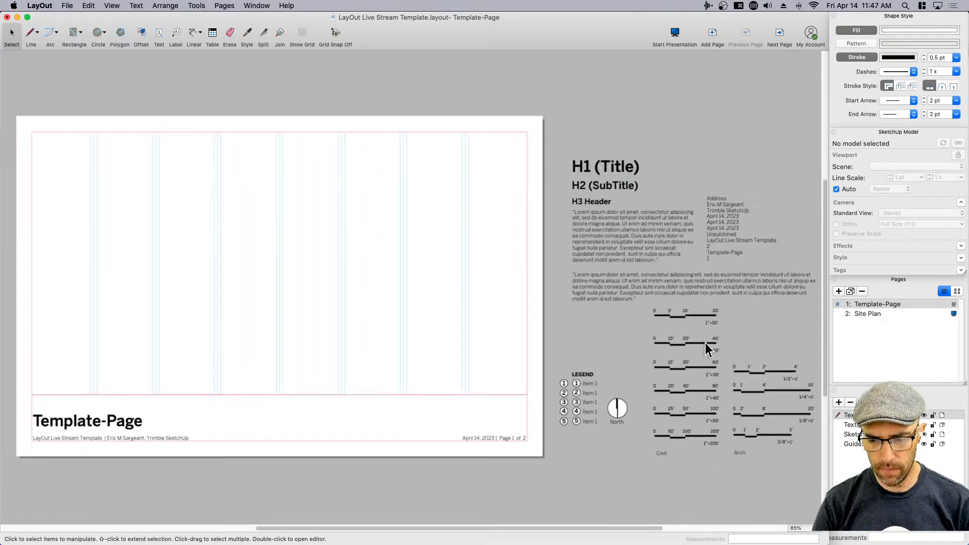
# - Move all the off-page reusable elements, including text styles, legend, north arrow and scale bars, onto the template page
pyautogui.moveTo(628, 329); pyautogui.dragTo(608, 352, button='middle')
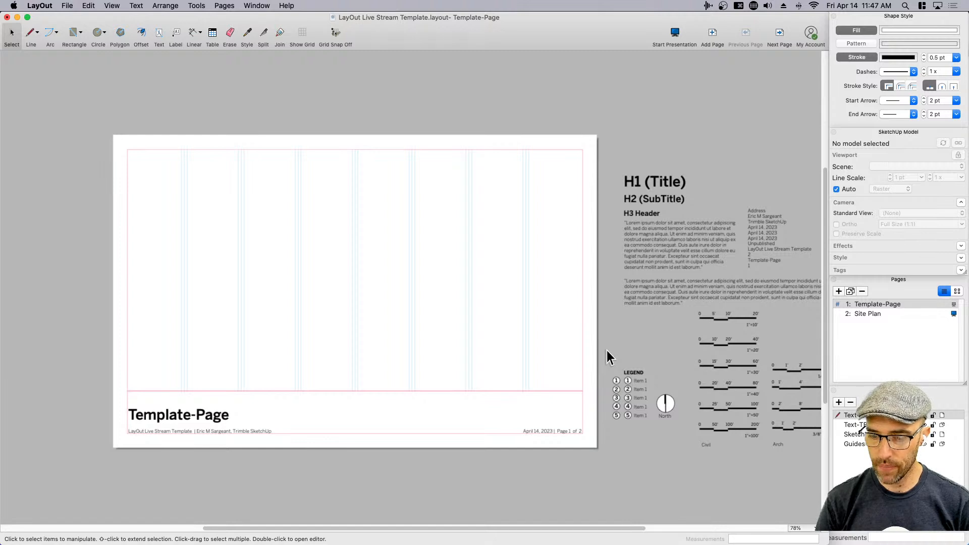
pyautogui.moveTo(617, 352); pyautogui.dragTo(547, 329, button='middle')
pyautogui.moveTo(770, 445); pyautogui.dragTo(532, 104)
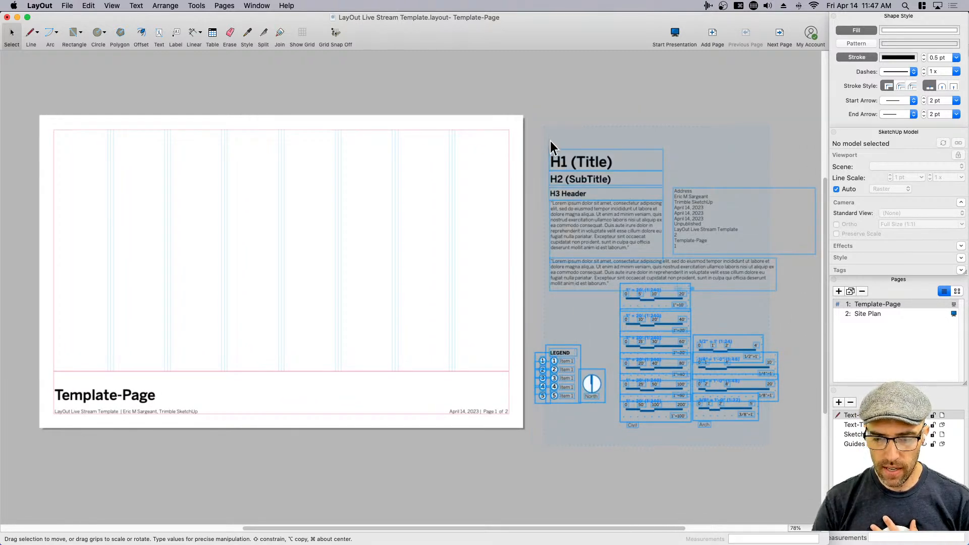
pyautogui.click(534, 190)
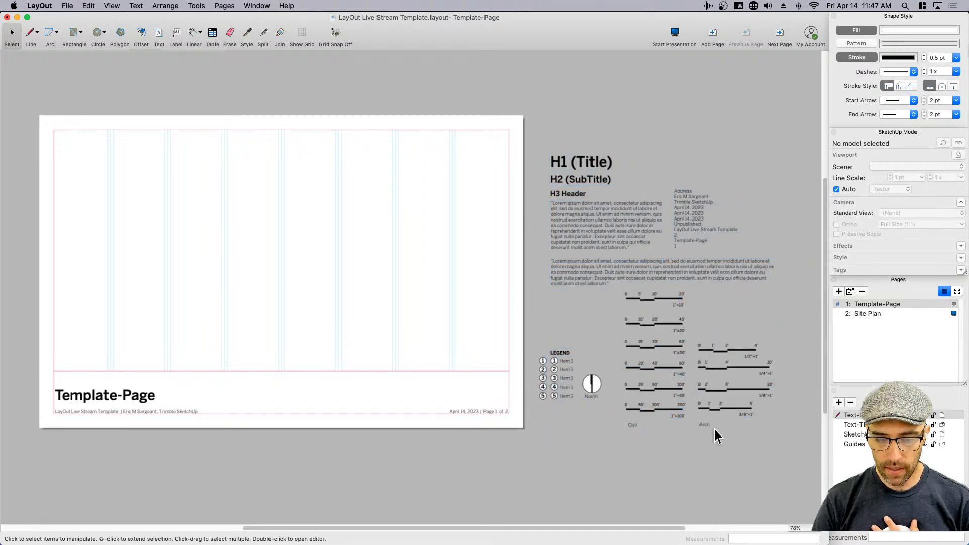
pyautogui.moveTo(786, 459); pyautogui.dragTo(536, 150)
pyautogui.moveTo(586, 225); pyautogui.dragTo(245, 213)
pyautogui.moveTo(480, 310); pyautogui.dragTo(635, 344, button='middle')
pyautogui.click(604, 335)
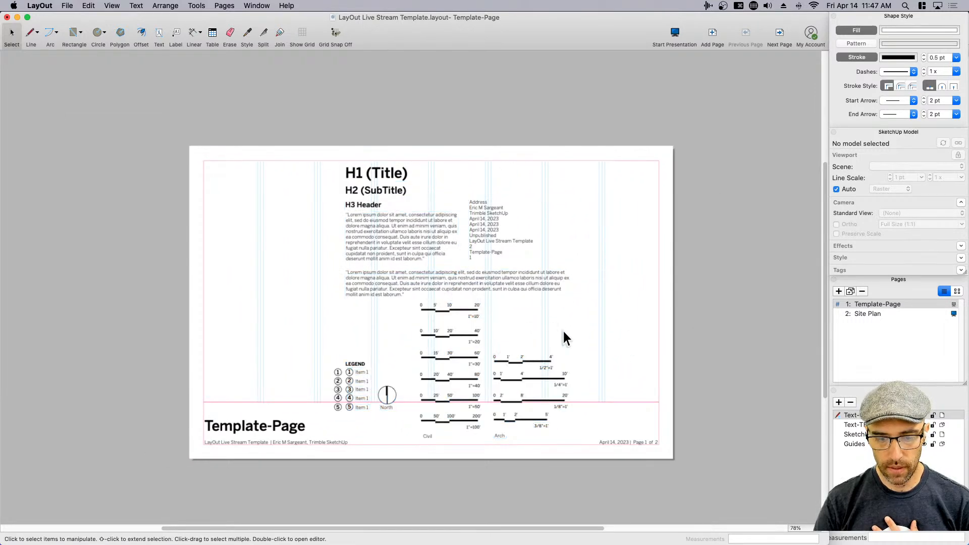
pyautogui.scroll(3, 303, 235)
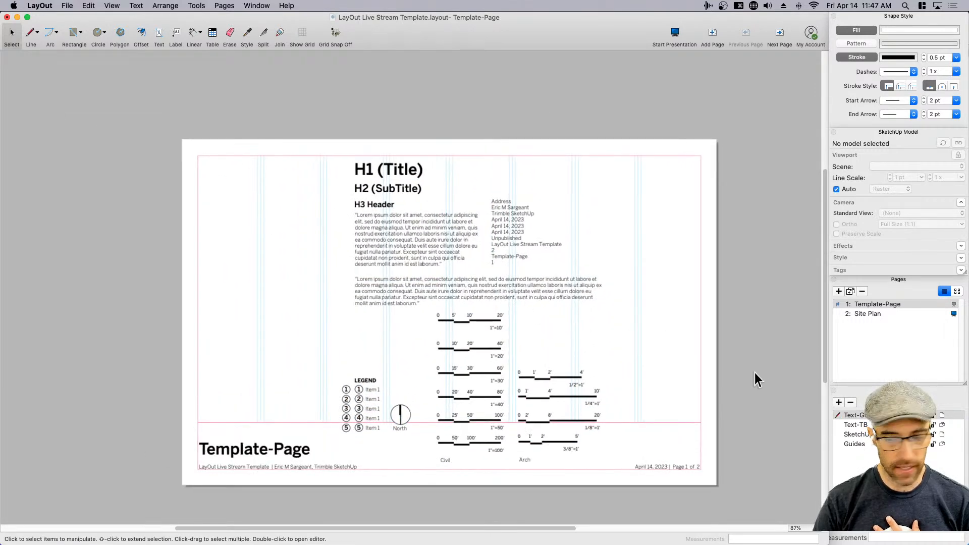
# - Delete the Site Plan page and save the document as a scrapbook named LayOut Live Stream Template
pyautogui.click(869, 314)
pyautogui.click(863, 291)
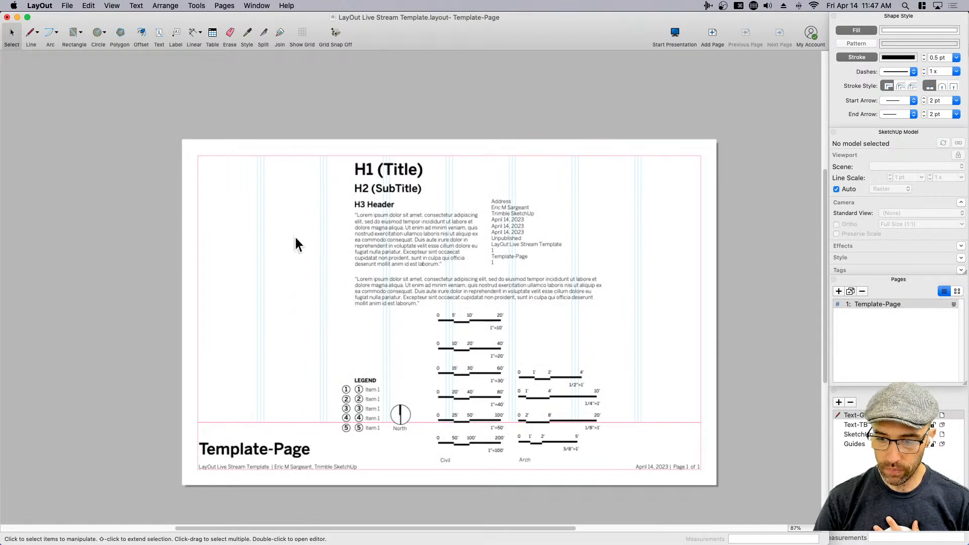
pyautogui.click(69, 6)
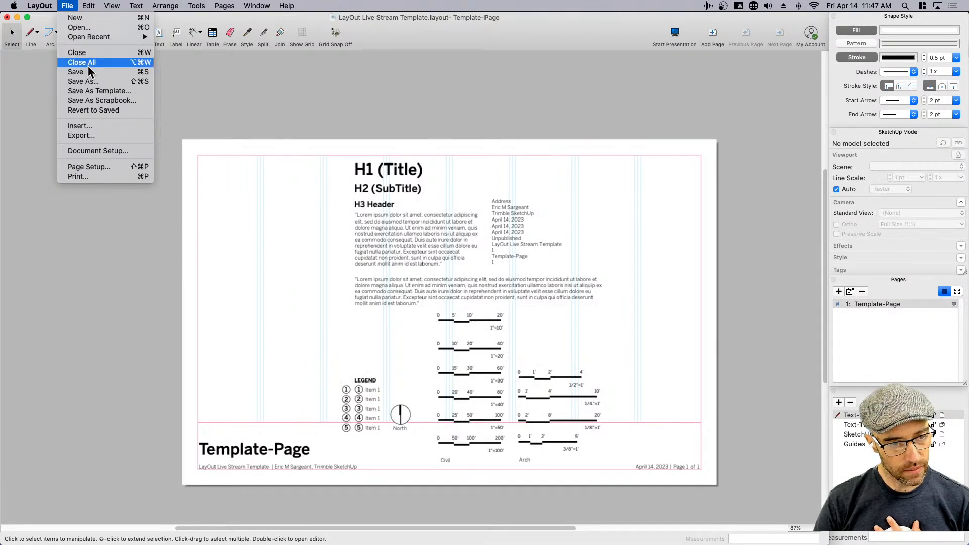
pyautogui.click(96, 101)
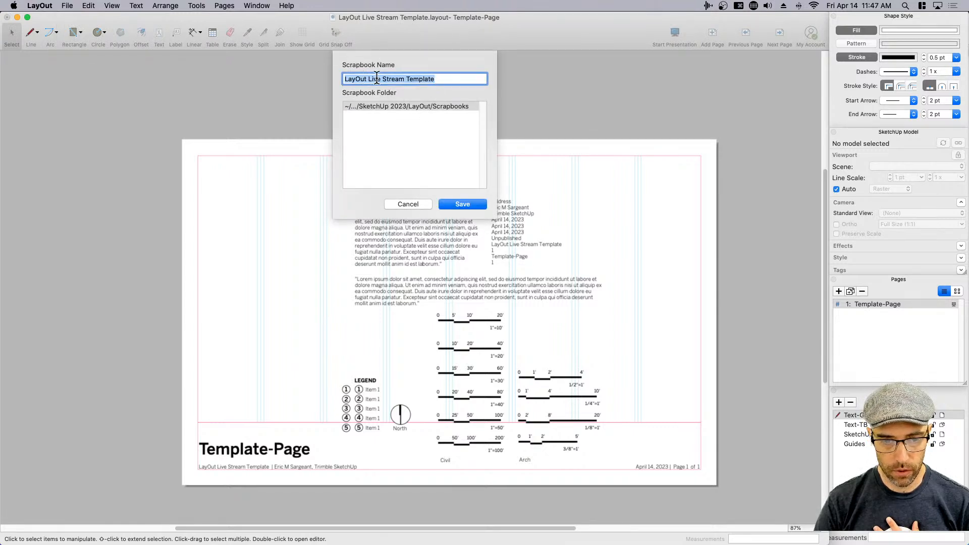
pyautogui.click(463, 204)
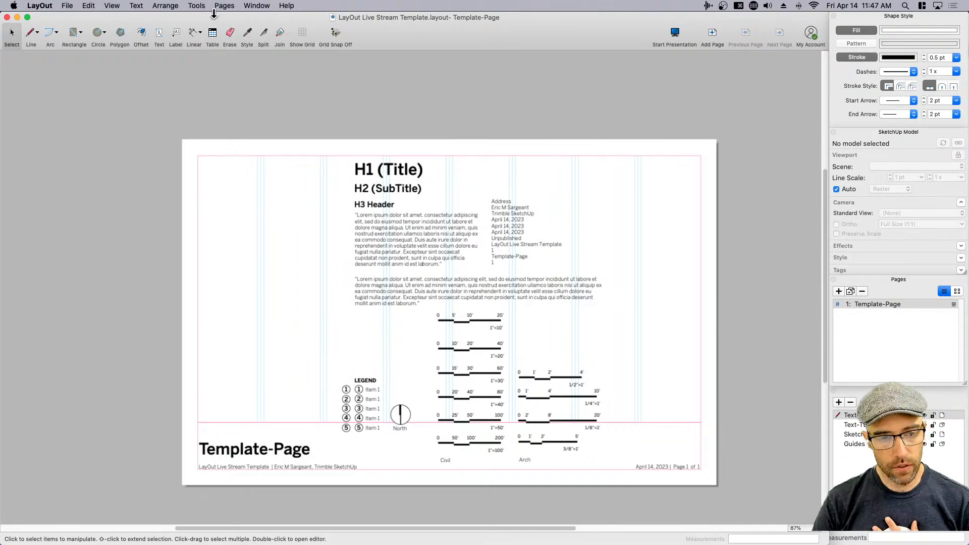
# - Show the Scrapbooks panel, place it over the drawing area's far side and enlarge it downward
pyautogui.click(256, 7)
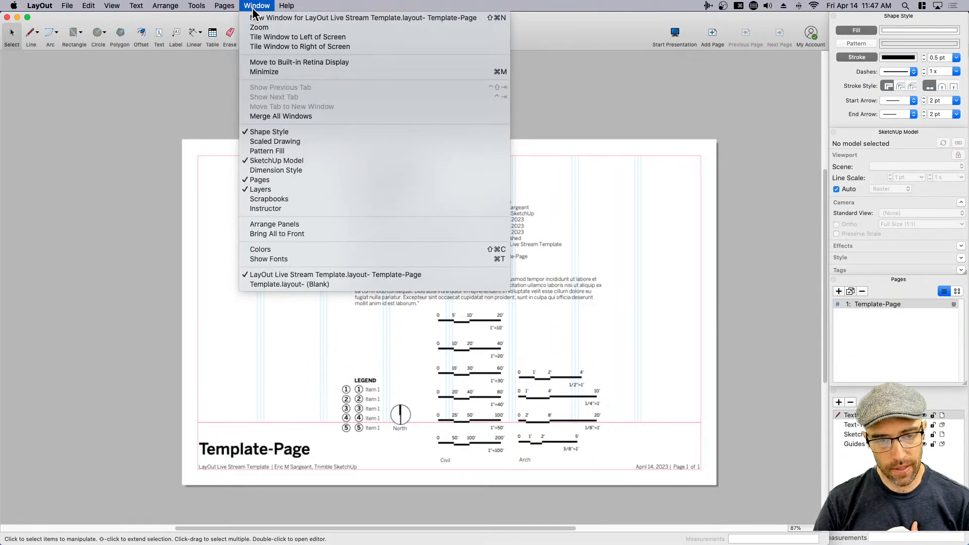
pyautogui.click(274, 199)
pyautogui.moveTo(737, 360); pyautogui.dragTo(685, 119)
pyautogui.moveTo(774, 226); pyautogui.dragTo(815, 490)
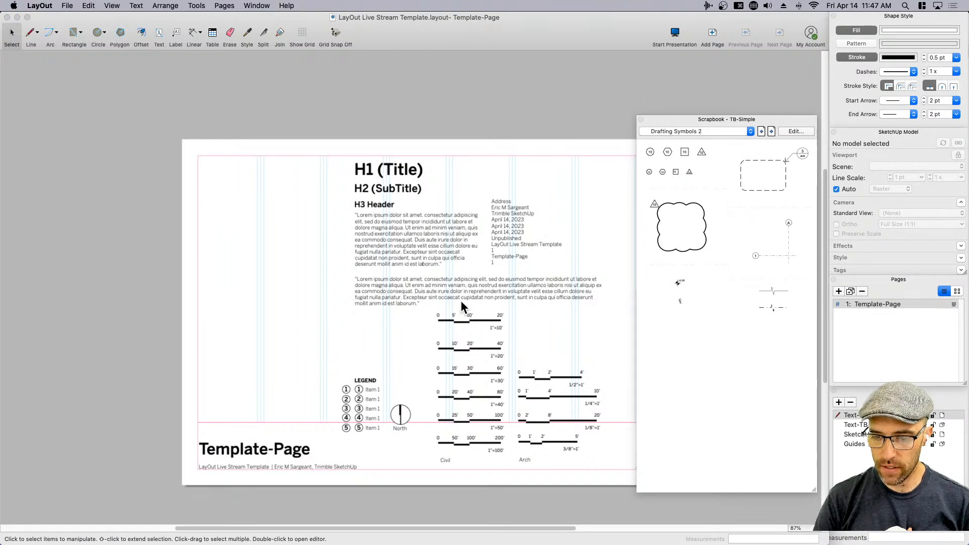
pyautogui.hscroll(3, 416, 255)
pyautogui.scroll(-2, 417, 255)
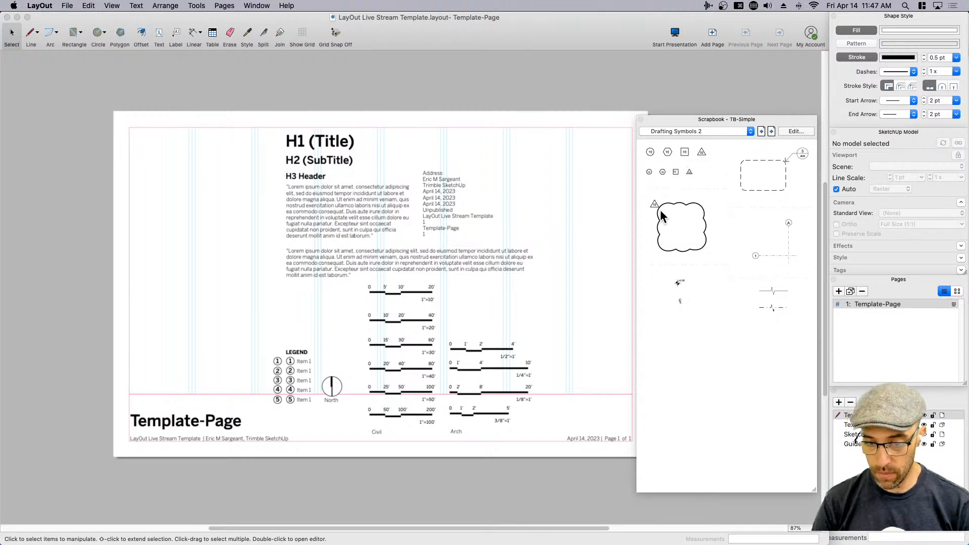
# - Place a standing figure from the People 1/2" = 1' (Translucent) scrapbook onto the page, and delete it
pyautogui.click(686, 130)
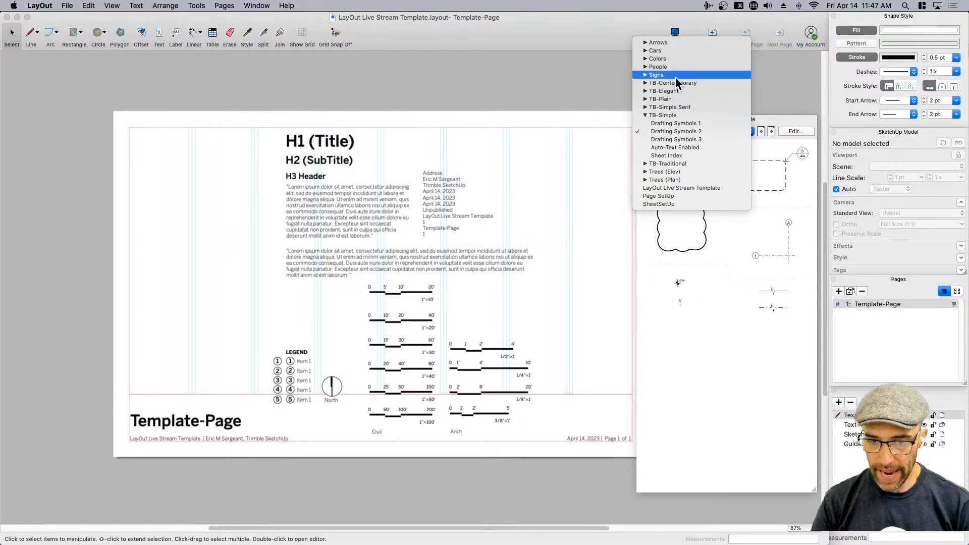
pyautogui.click(652, 67)
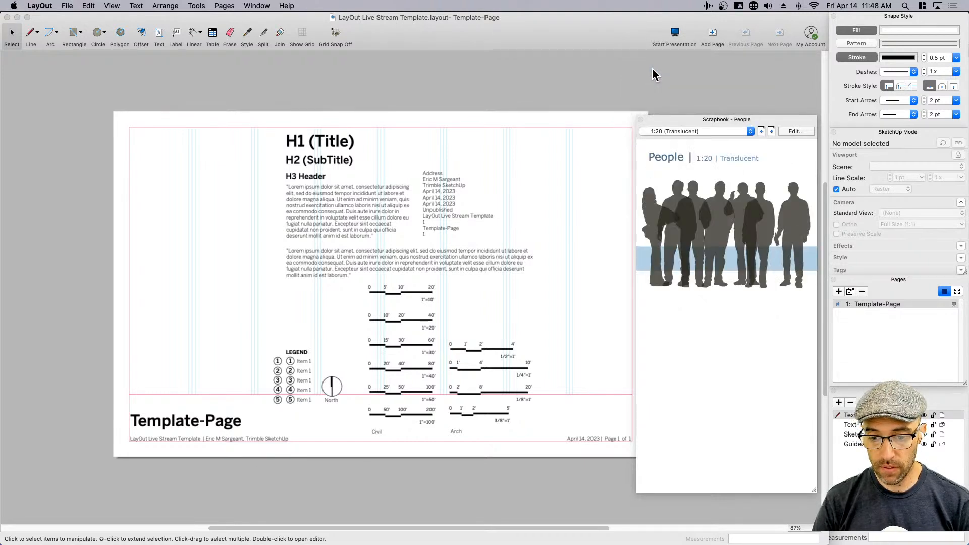
pyautogui.click(681, 132)
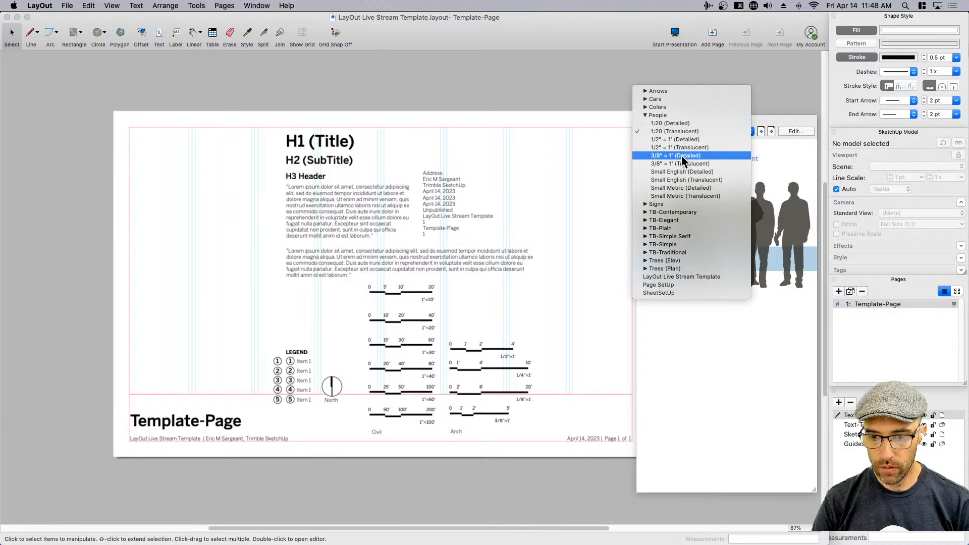
pyautogui.click(683, 148)
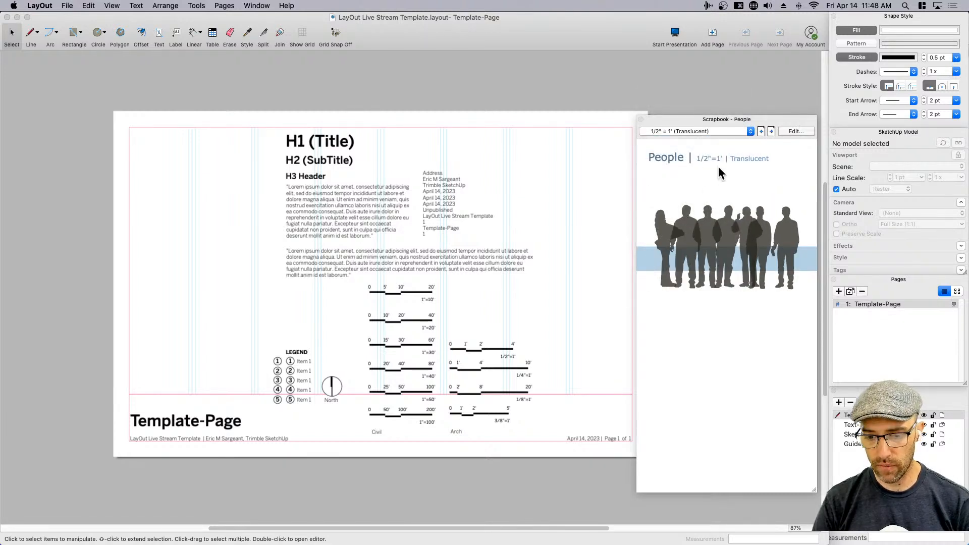
pyautogui.moveTo(710, 237); pyautogui.dragTo(574, 279)
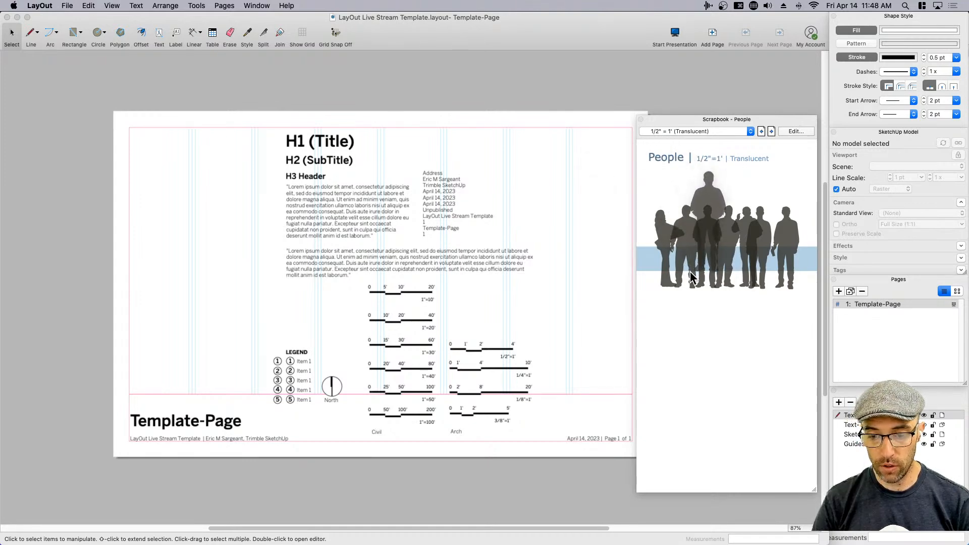
pyautogui.moveTo(706, 235); pyautogui.dragTo(582, 257)
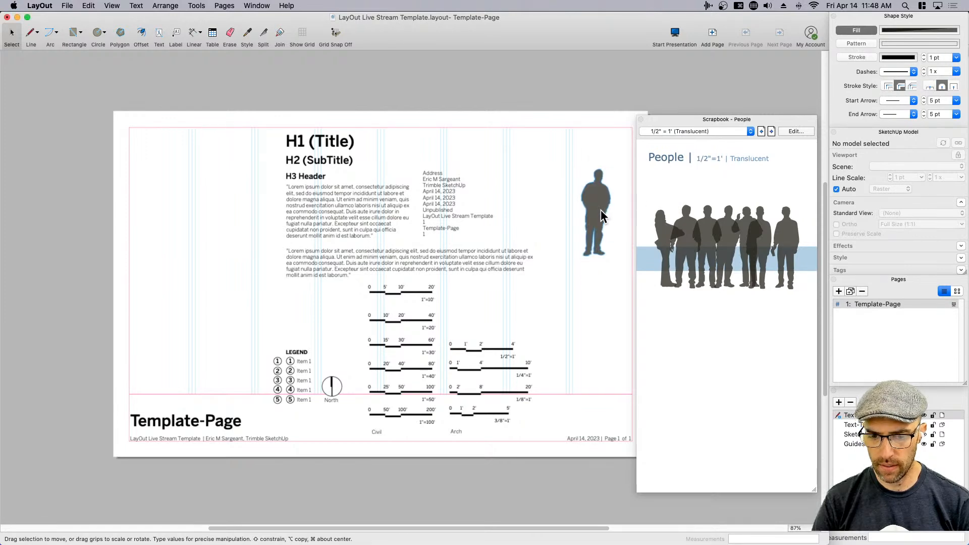
pyautogui.press('BackSpace')
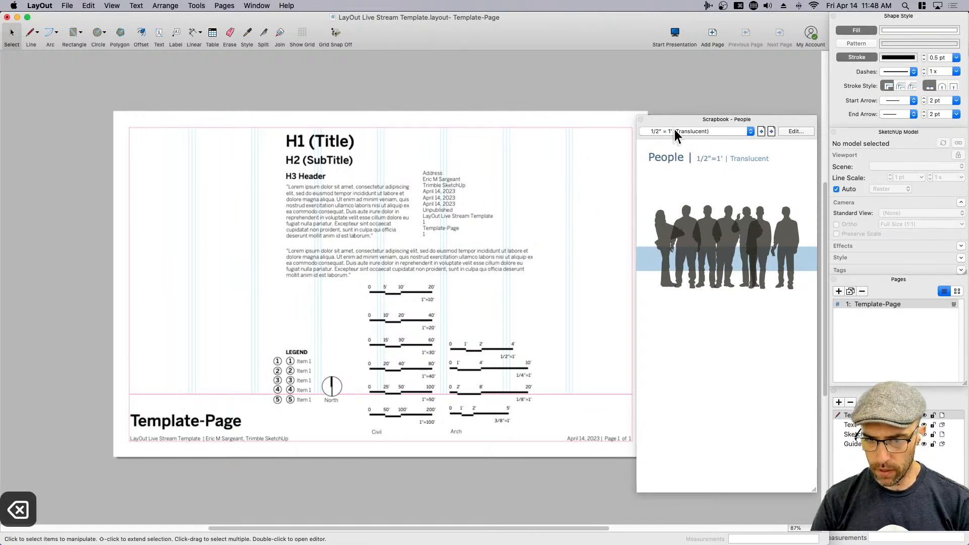
# - Switch to the LayOut Live Stream Template scrapbook and create a new document from the plain-paper Tabloid Landscape template
pyautogui.click(702, 131)
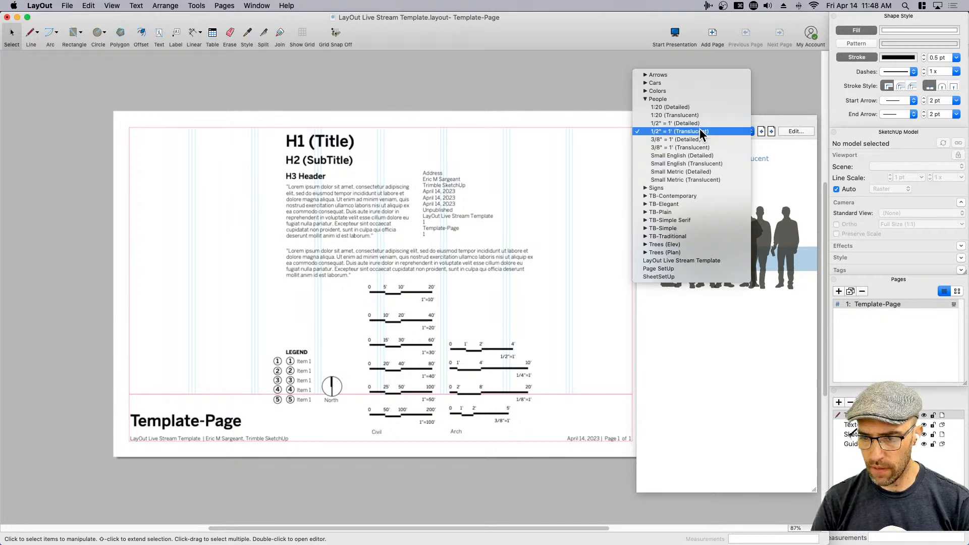
pyautogui.click(658, 260)
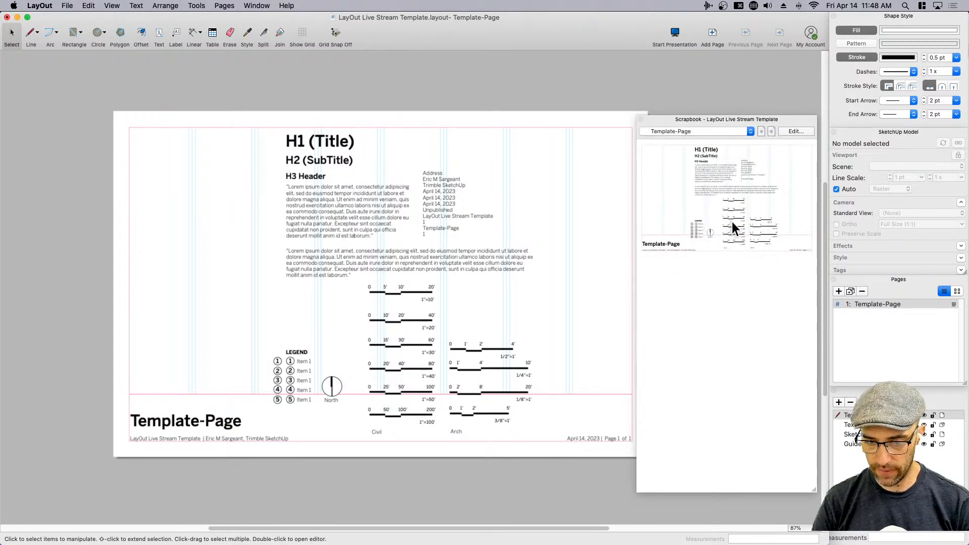
pyautogui.press('super+n')
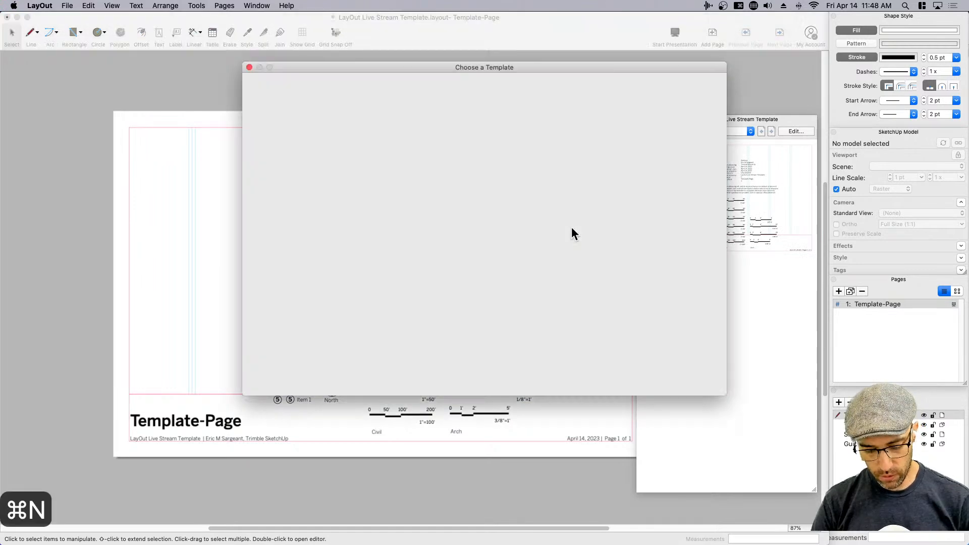
pyautogui.scroll(-3, 326, 308)
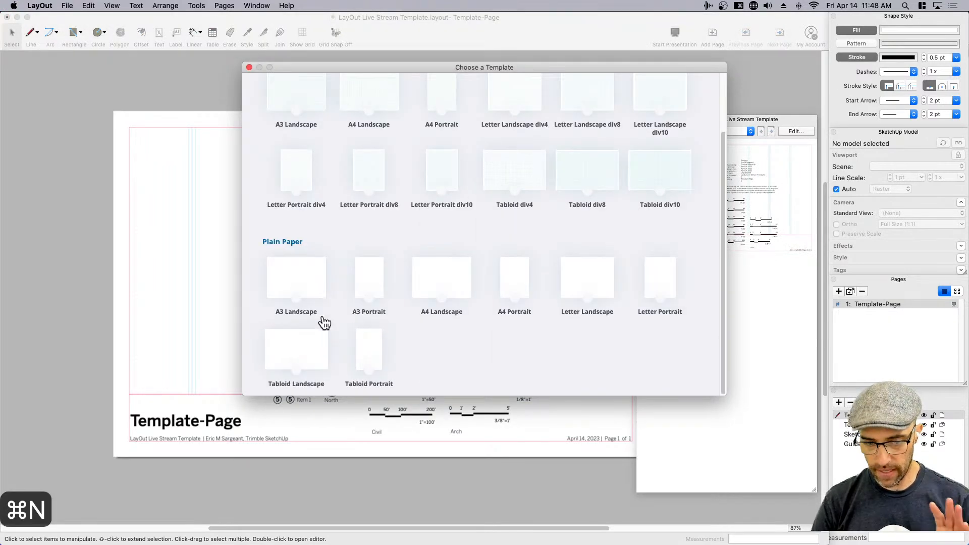
pyautogui.doubleClick(305, 348)
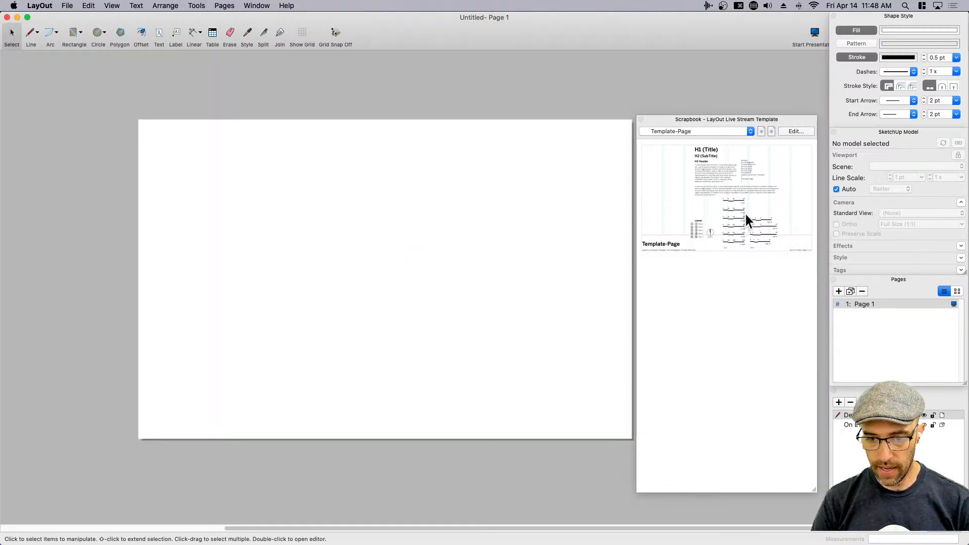
# - Place the page-name auto-text and the guide grid from the scrapbook onto the blank page
pyautogui.moveTo(663, 244); pyautogui.dragTo(418, 301)
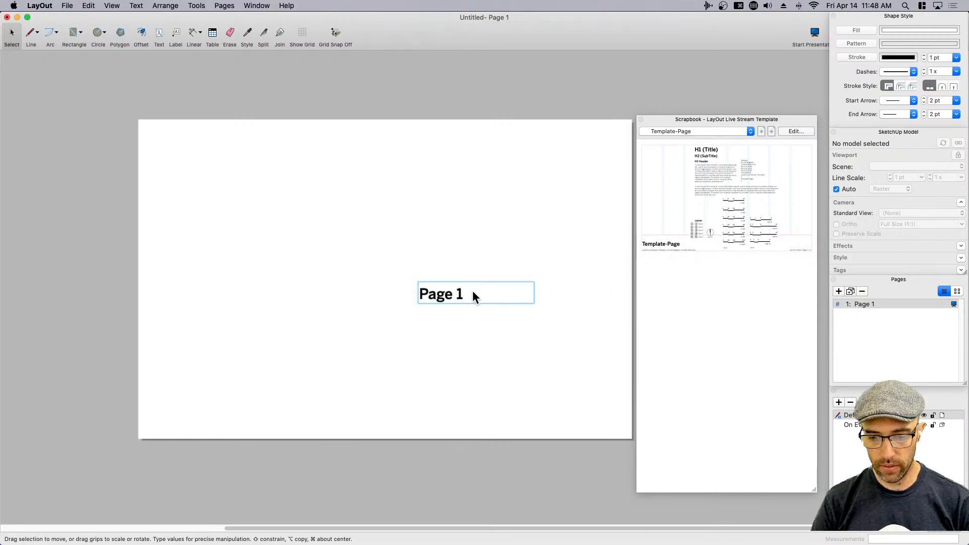
pyautogui.click(531, 254)
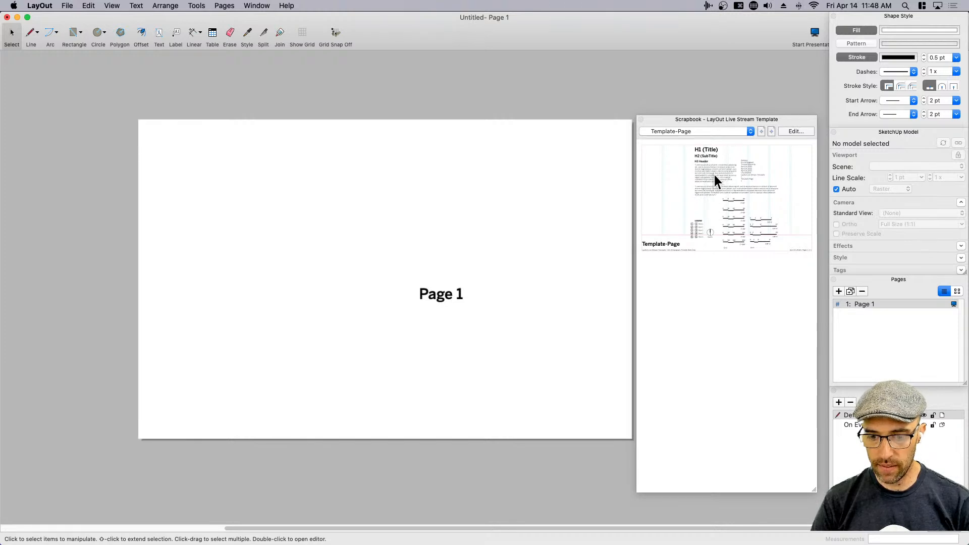
pyautogui.click(695, 150)
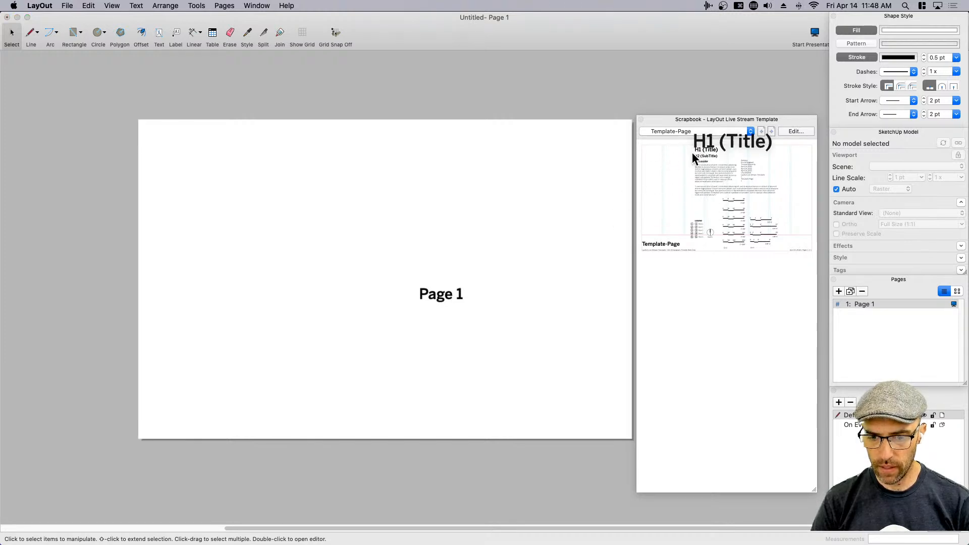
pyautogui.moveTo(708, 147); pyautogui.dragTo(554, 276)
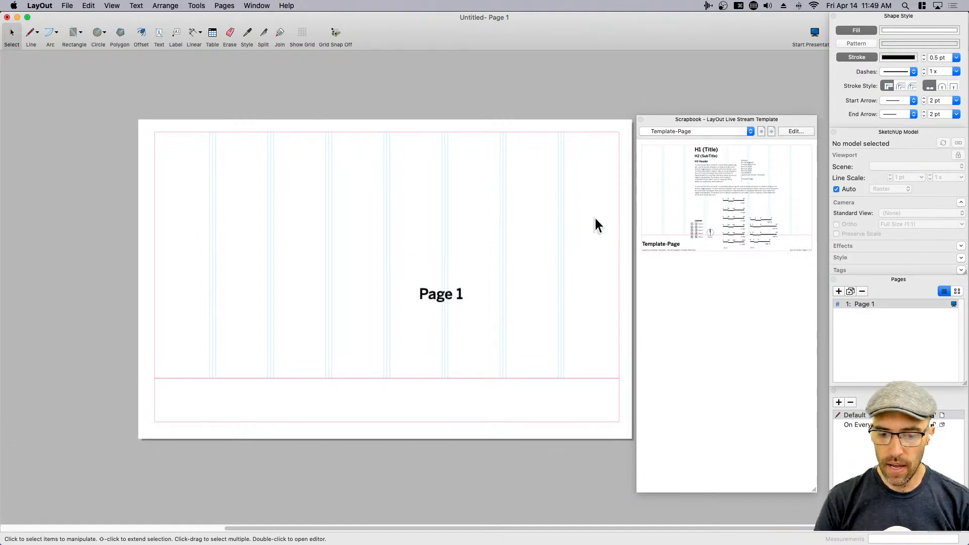
pyautogui.click(619, 242)
pyautogui.scroll(3, 626, 175)
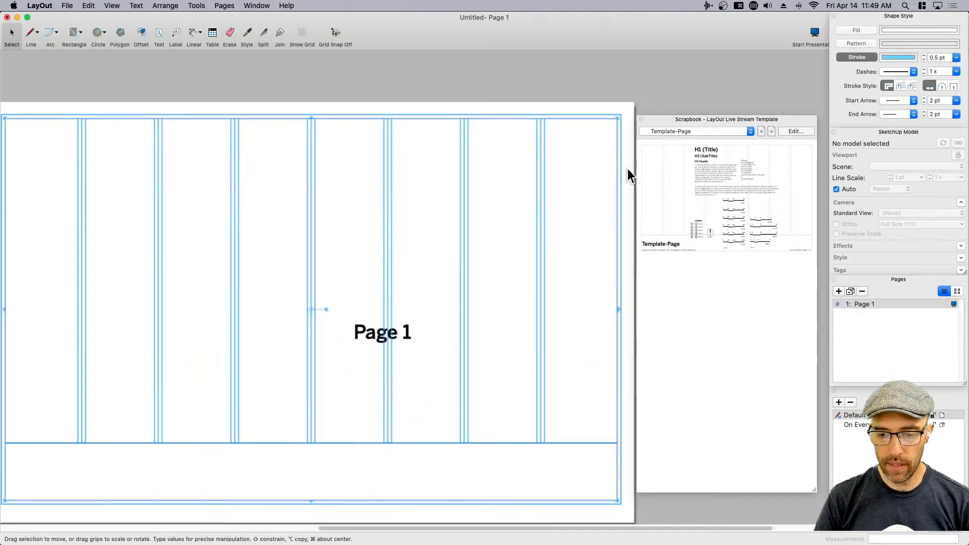
pyautogui.scroll(-2, 575, 180)
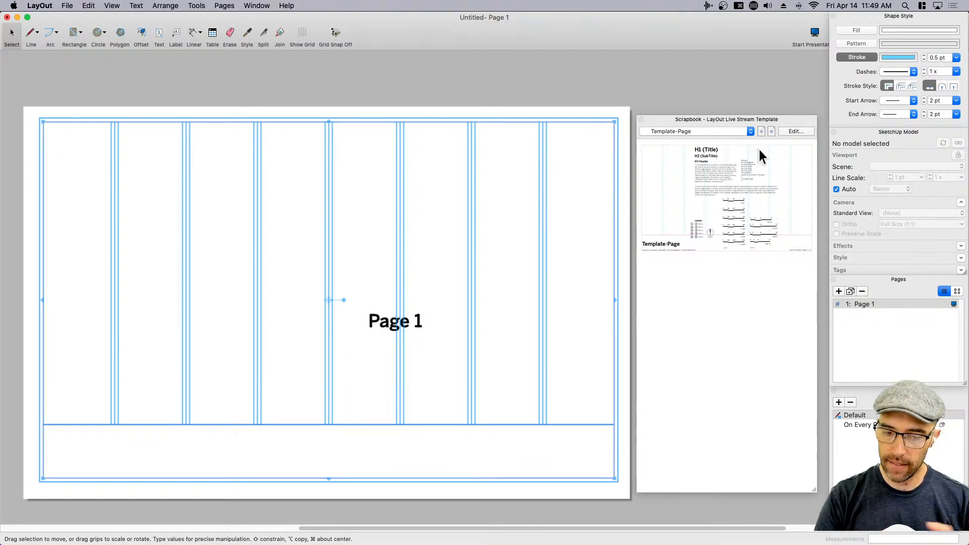
# - Examine the new document's layer list, return the Layers panel to its place, and deselect the guides
pyautogui.moveTo(695, 117); pyautogui.dragTo(700, 118)
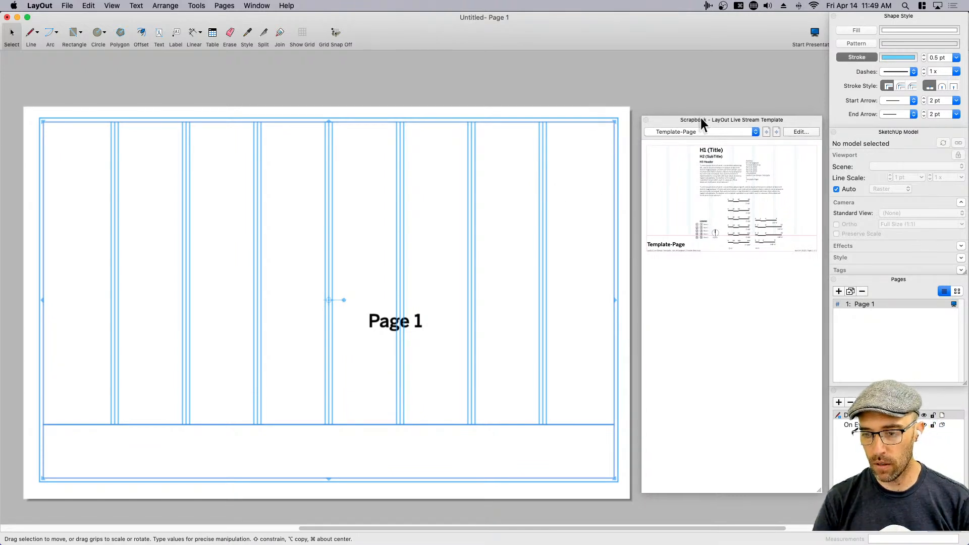
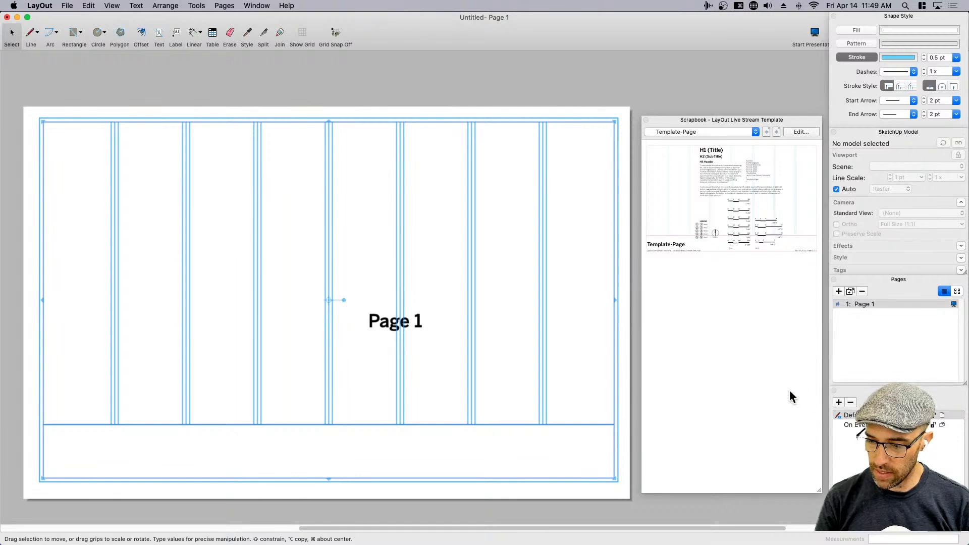
pyautogui.moveTo(904, 391); pyautogui.dragTo(515, 204)
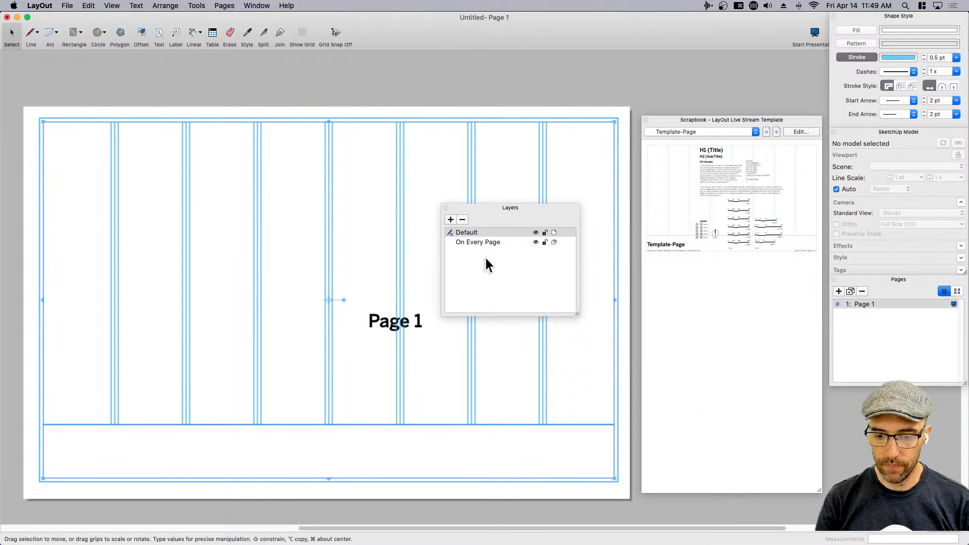
pyautogui.moveTo(493, 210); pyautogui.dragTo(904, 392)
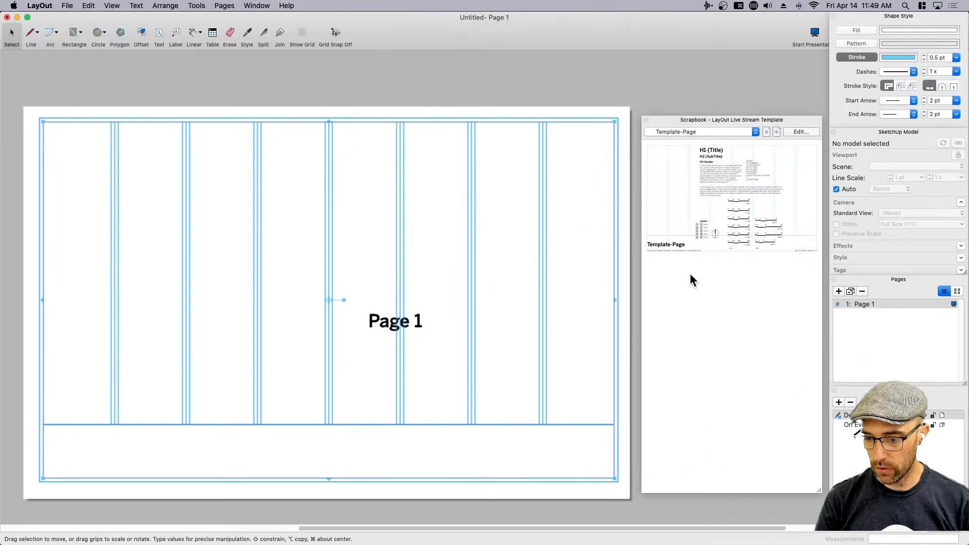
pyautogui.click(635, 293)
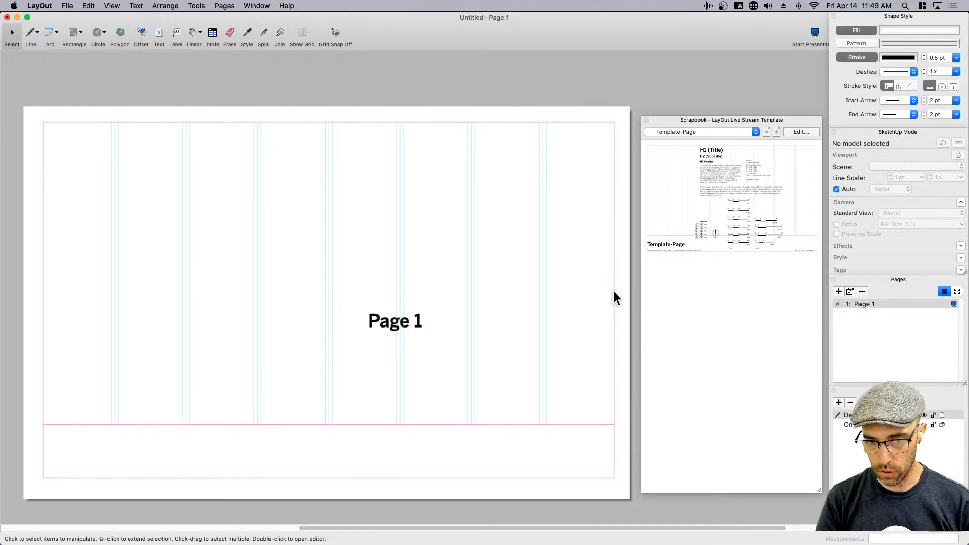
# - Close the untitled document without saving it, and close the floating Scrapbook panel
pyautogui.click(614, 291)
pyautogui.press('super+w')
pyautogui.click(442, 102)
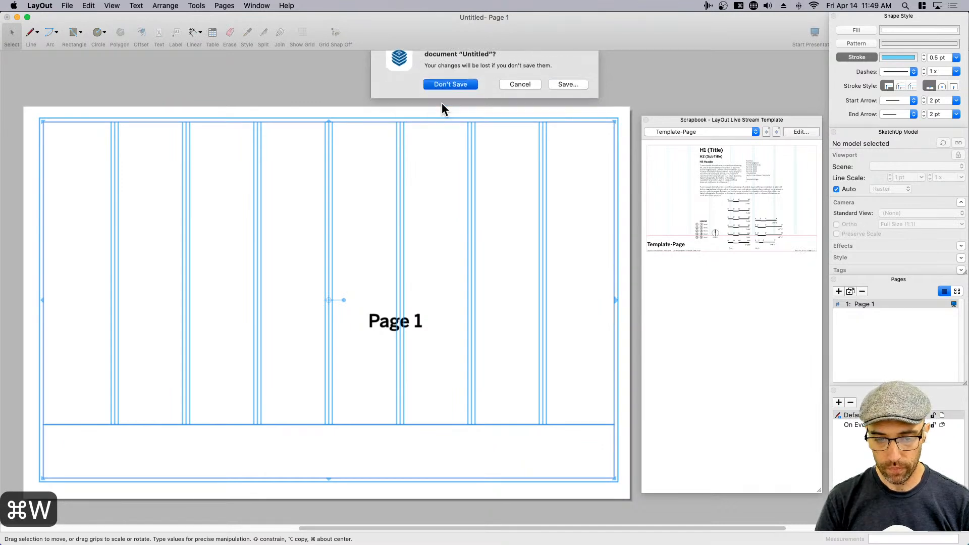
pyautogui.click(645, 119)
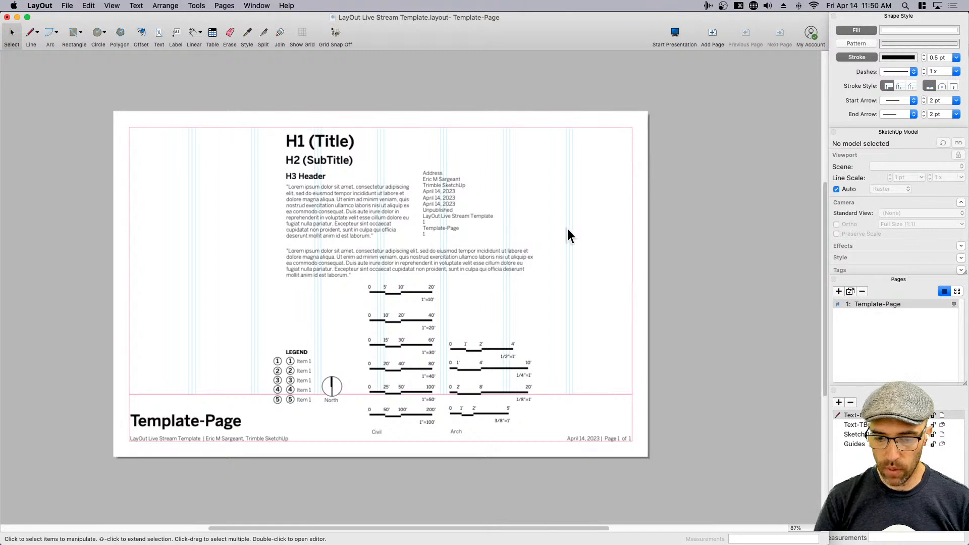
# - Undo the recent template edits to restore the Site Plan page and the off-page reusable elements, and save the document
pyautogui.press('super+z')
pyautogui.press('super+z')
pyautogui.press('super+z')
pyautogui.press('super+z')
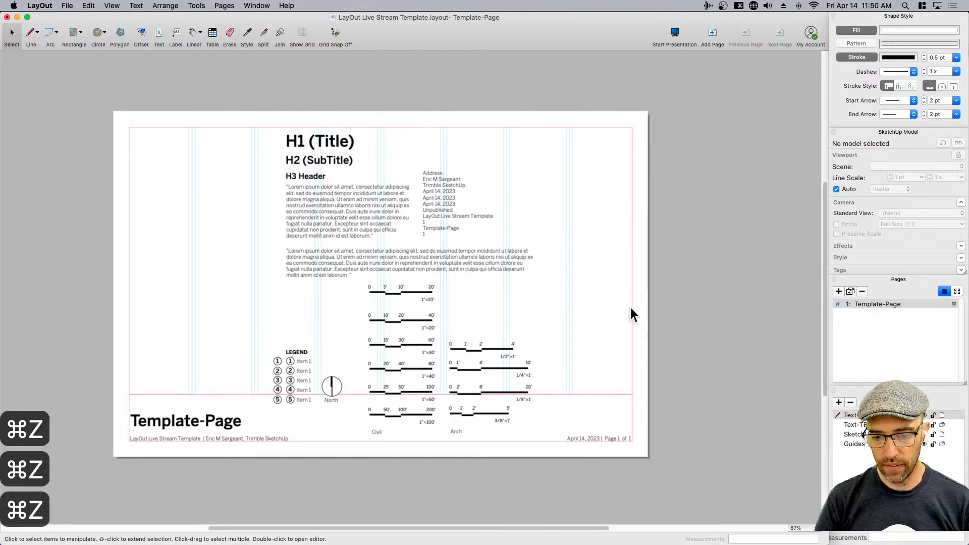
pyautogui.press('super+z')
pyautogui.scroll(-3, 692, 325)
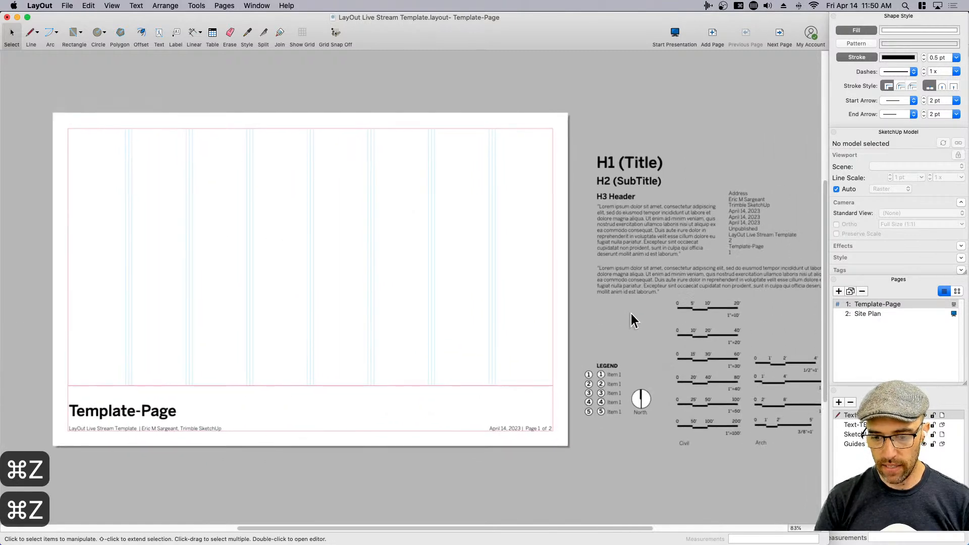
pyautogui.scroll(-1, 612, 302)
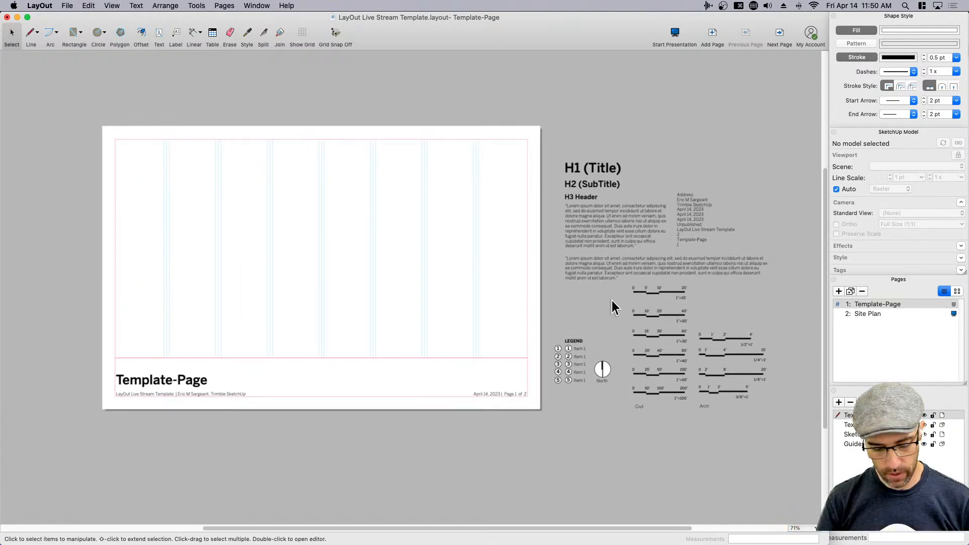
pyautogui.press('super+s')
# - Open the Site Plan page and view its guides and title block up close
pyautogui.click(866, 313)
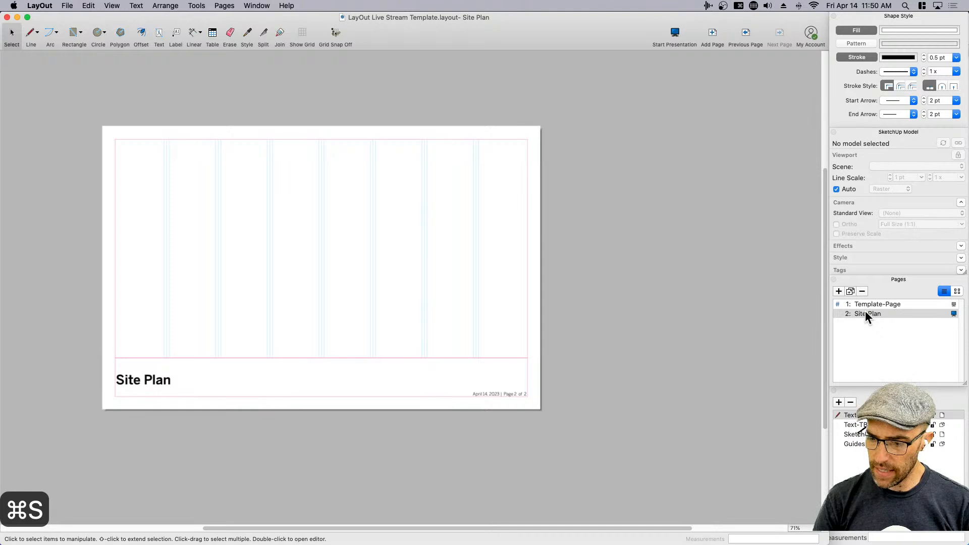
pyautogui.scroll(5, 501, 307)
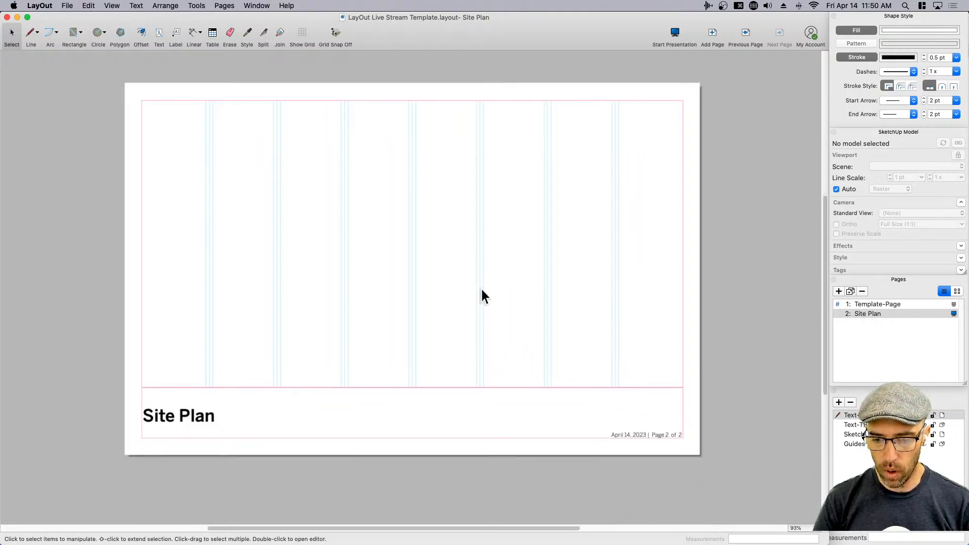
pyautogui.scroll(1, 488, 311)
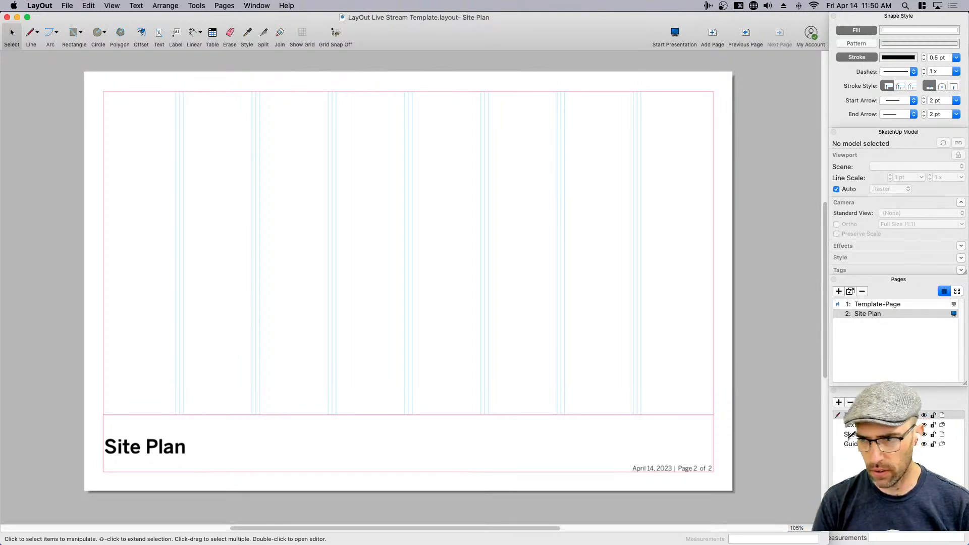
# - Switch to SketchUp and bring the Co-Work_Complete model forward to examine its Elevation-C section in 3D
pyautogui.press('super+Tab')
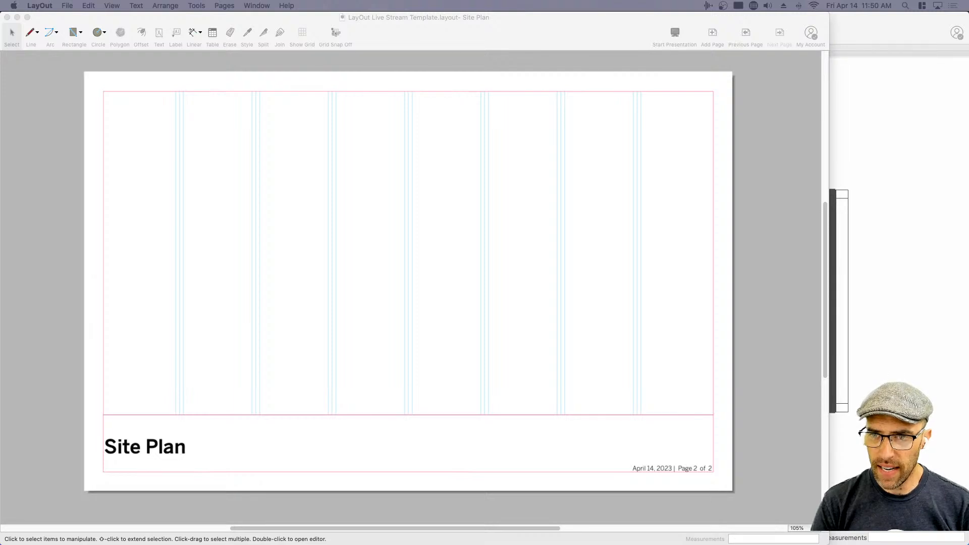
pyautogui.press('super+Tab')
pyautogui.press('super+grave')
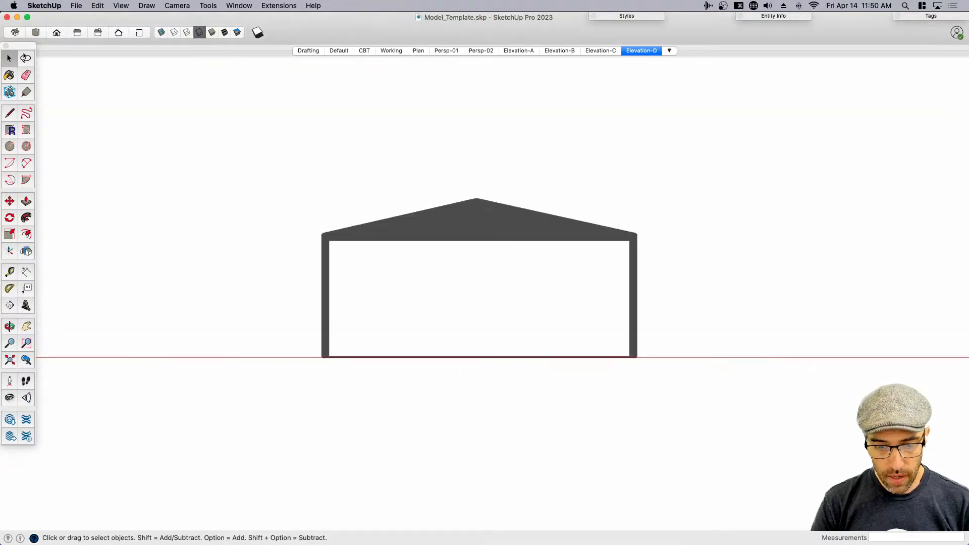
pyautogui.moveTo(511, 20); pyautogui.dragTo(505, 80)
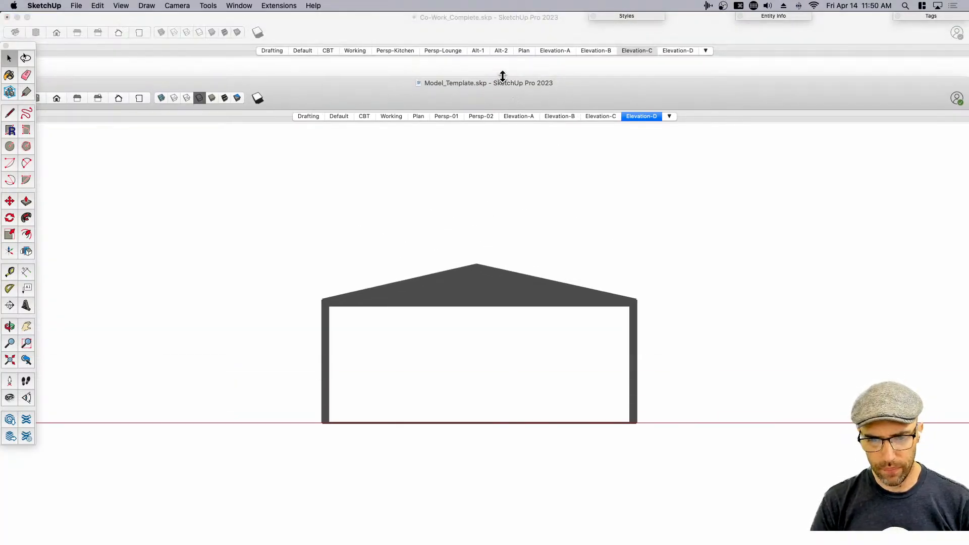
pyautogui.click(493, 36)
pyautogui.moveTo(522, 304); pyautogui.dragTo(706, 315, button='middle')
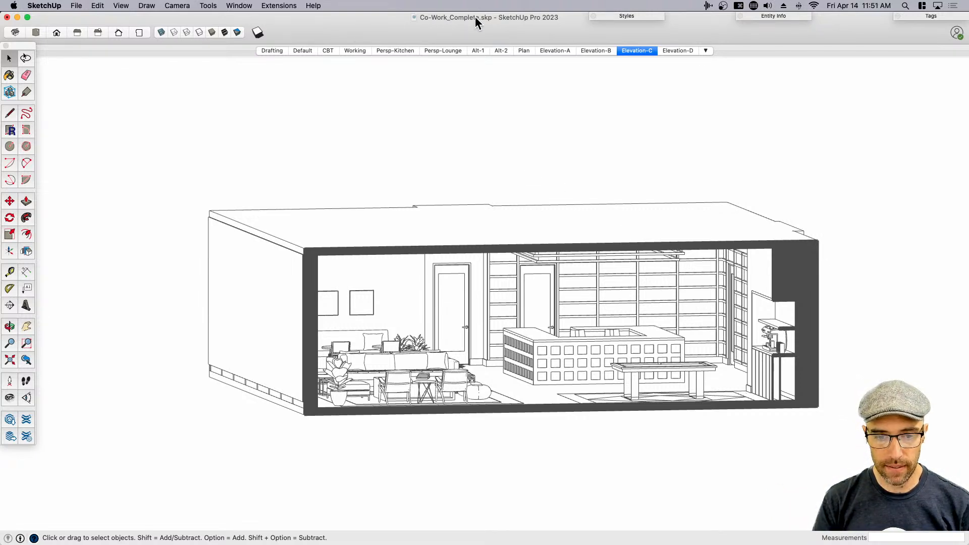
# - Return to the Model_Template model and show its Drafting scene from an angled 3D view
pyautogui.moveTo(476, 20)
pyautogui.mouseDown()
pyautogui.moveTo(464, 35)
pyautogui.moveTo(459, 89)
pyautogui.moveTo(482, 83)
pyautogui.moveTo(481, 19)
pyautogui.mouseUp()
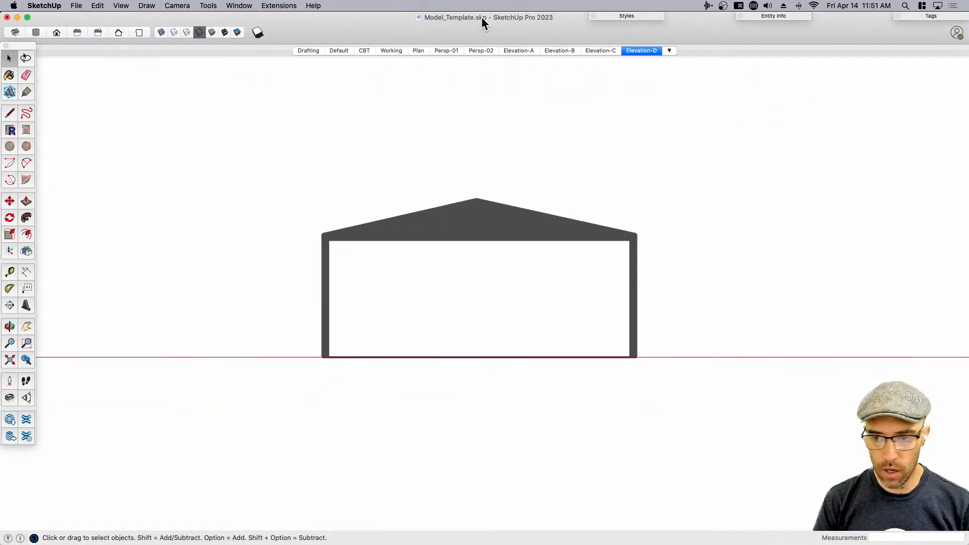
pyautogui.click(310, 51)
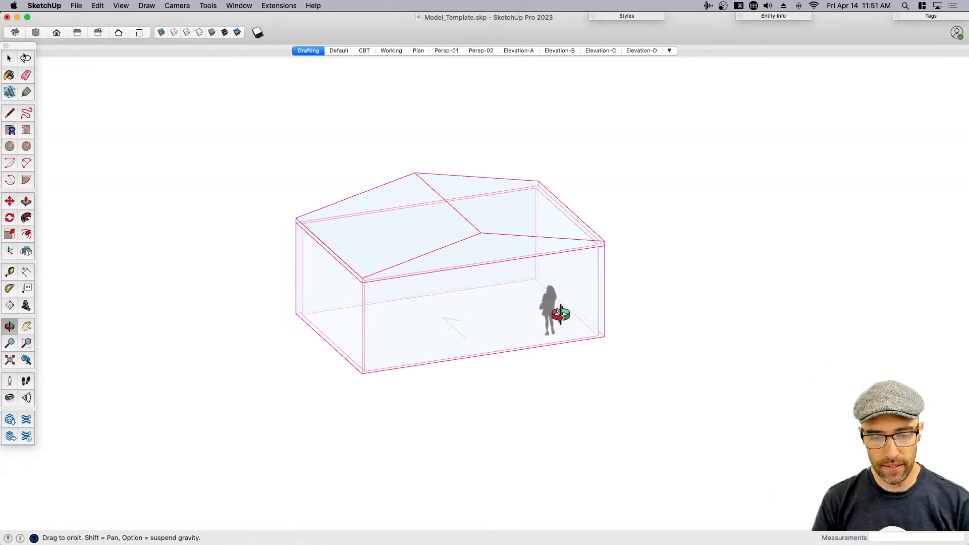
pyautogui.moveTo(361, 121); pyautogui.dragTo(119, 68, button='middle')
# - Save the model as the default template with the name LayOut Model Template
pyautogui.click(77, 6)
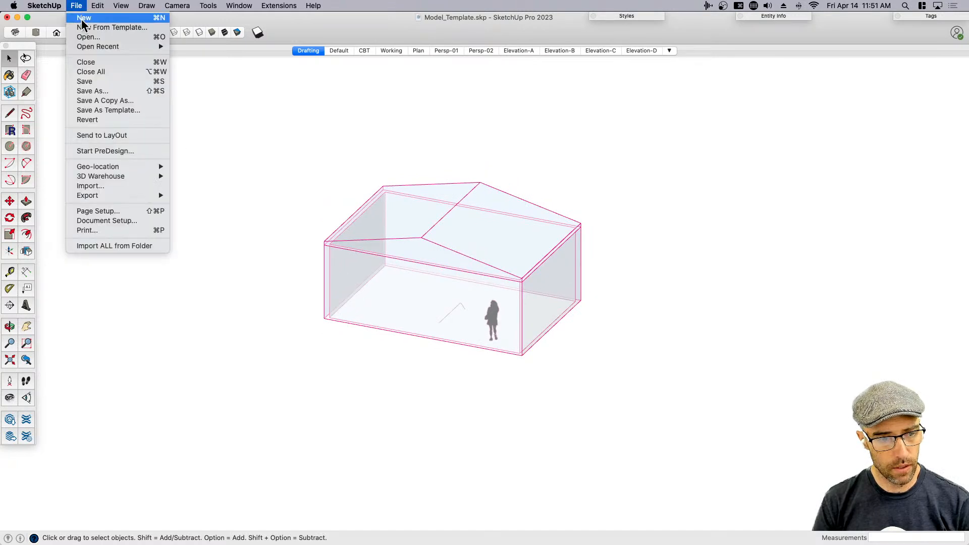
pyautogui.click(110, 111)
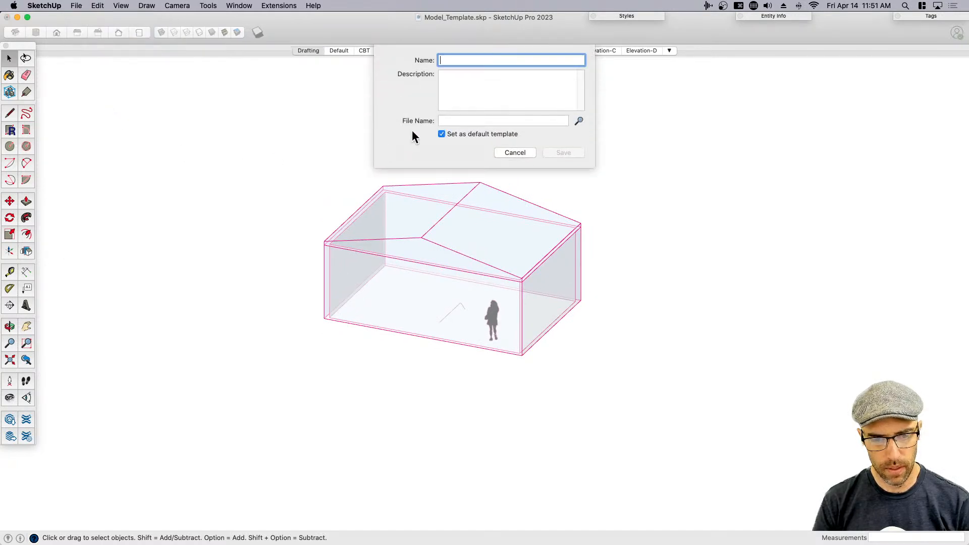
pyautogui.write('Lay')
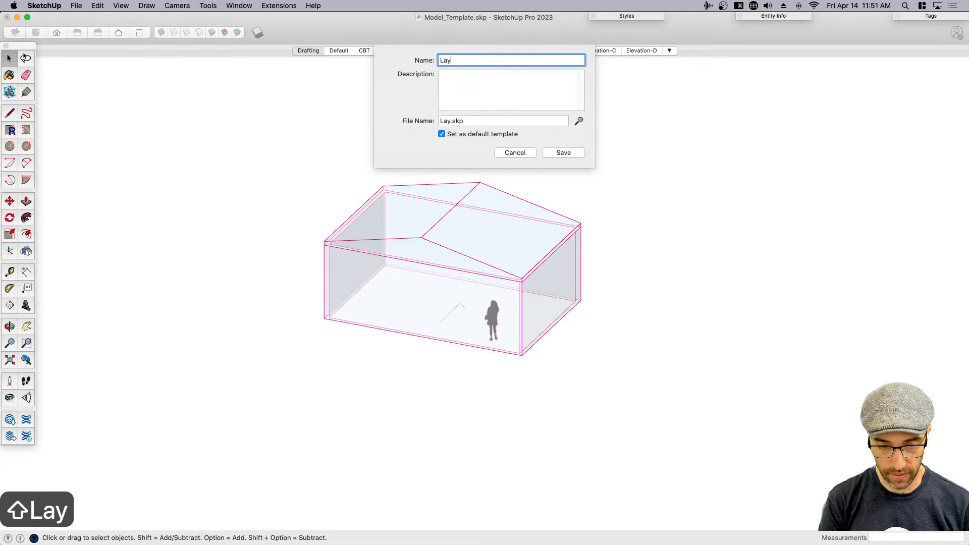
pyautogui.write('Out')
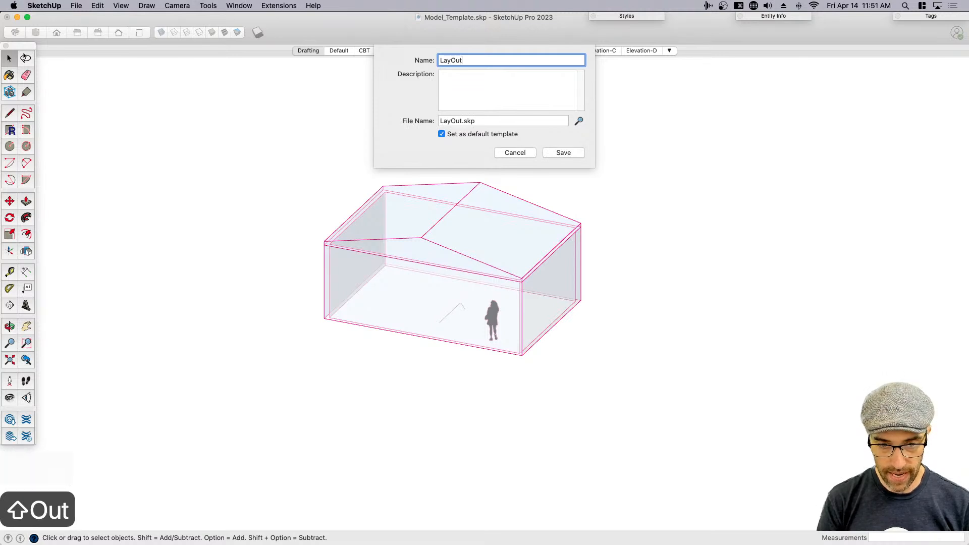
pyautogui.write(' Model Template')
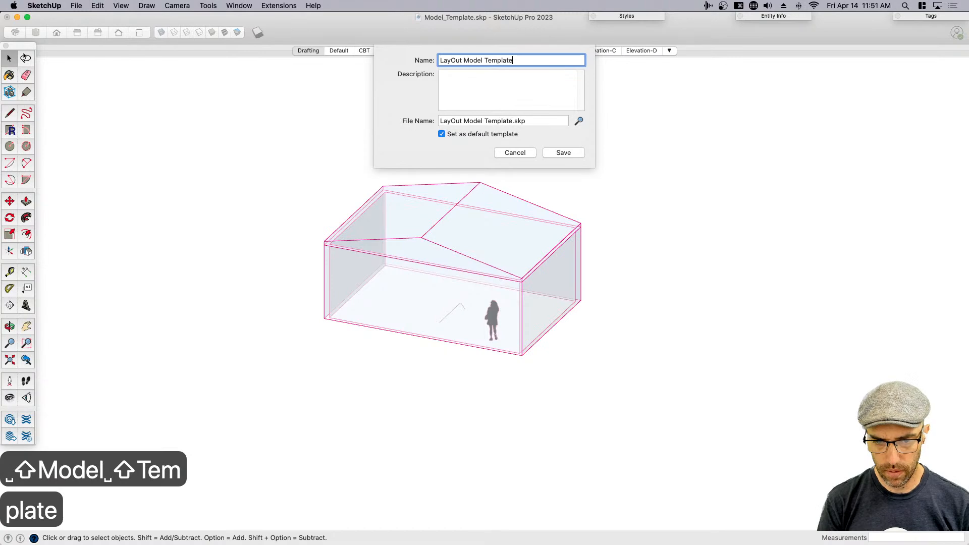
pyautogui.click(563, 153)
# - Create two new models from the default template to check that its scenes carry over
pyautogui.press('super+n')
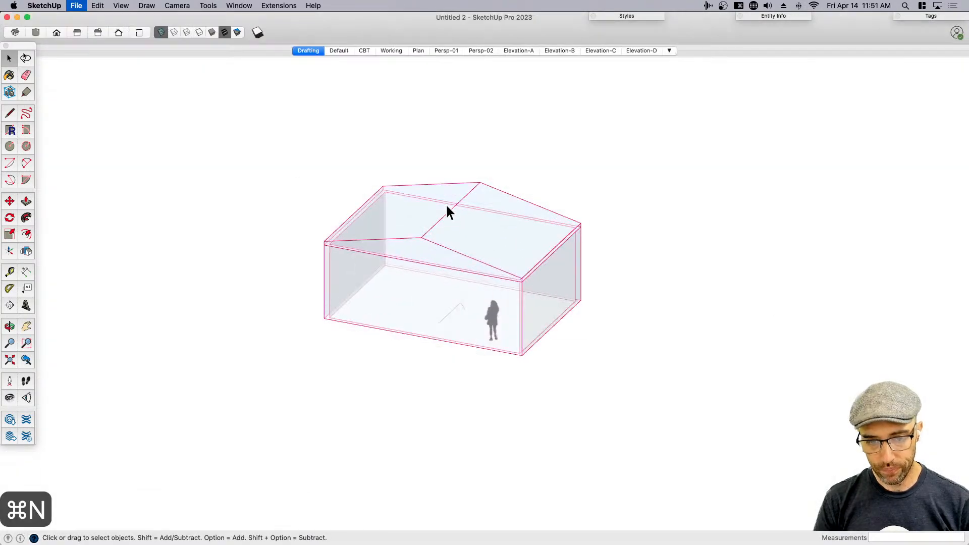
pyautogui.press('super+w')
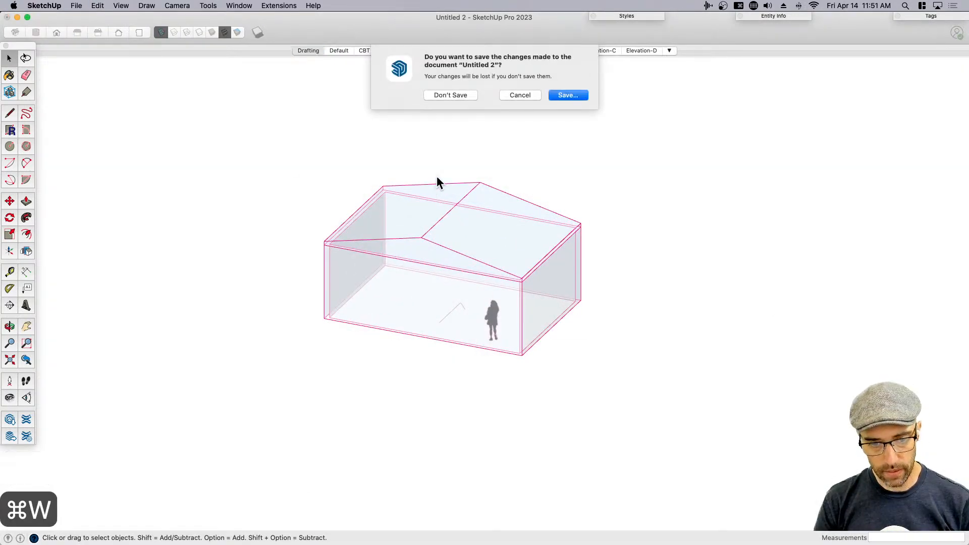
pyautogui.click(524, 95)
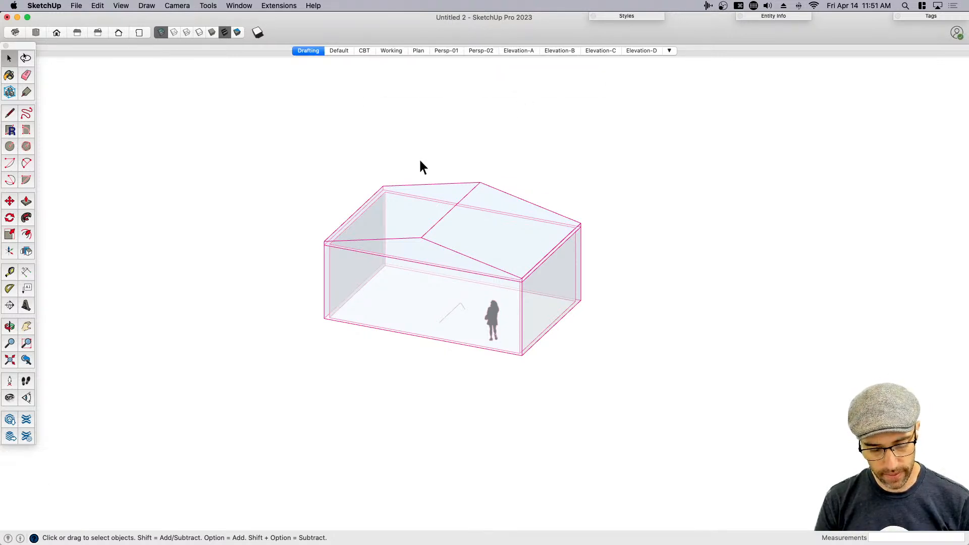
pyautogui.press('super+n')
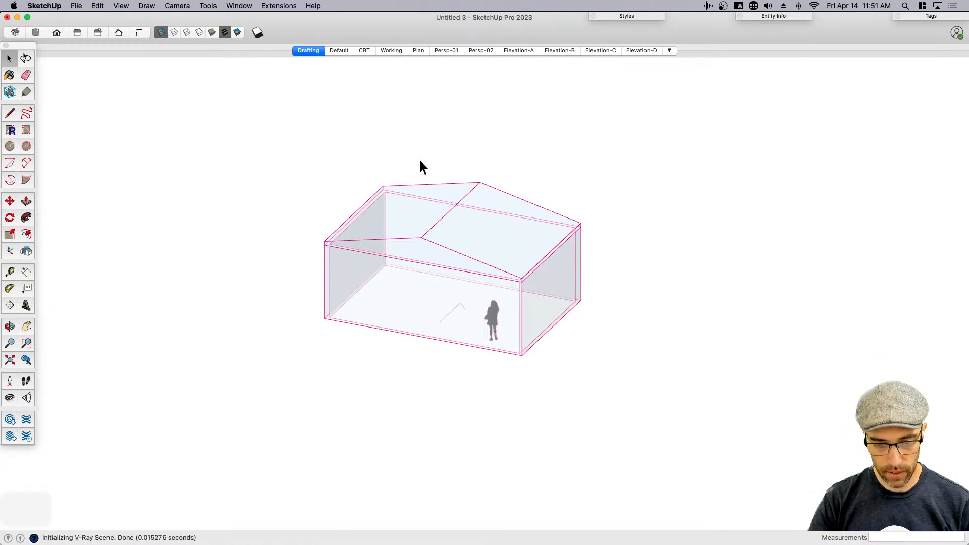
# - Close the untitled test models without saving them, leaving Model_Template open
pyautogui.moveTo(364, 19); pyautogui.dragTo(380, 70)
pyautogui.press('super+w')
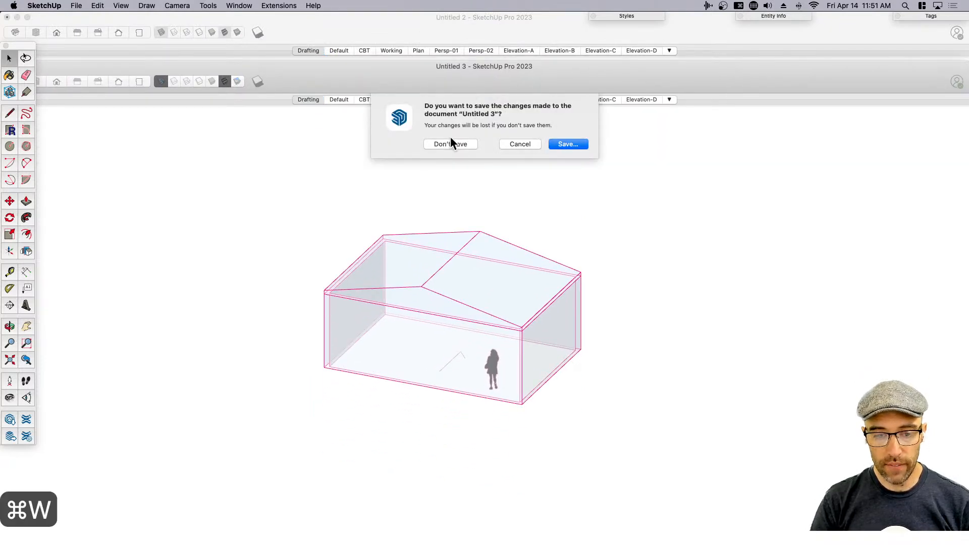
pyautogui.click(450, 144)
pyautogui.press('super+w')
pyautogui.click(468, 94)
pyautogui.moveTo(450, 24)
pyautogui.mouseDown()
pyautogui.moveTo(455, 97)
pyautogui.moveTo(462, 30)
pyautogui.moveTo(450, 92)
pyautogui.moveTo(449, 290)
pyautogui.moveTo(450, 150)
pyautogui.moveTo(430, 75)
pyautogui.mouseUp()
pyautogui.press('super+w')
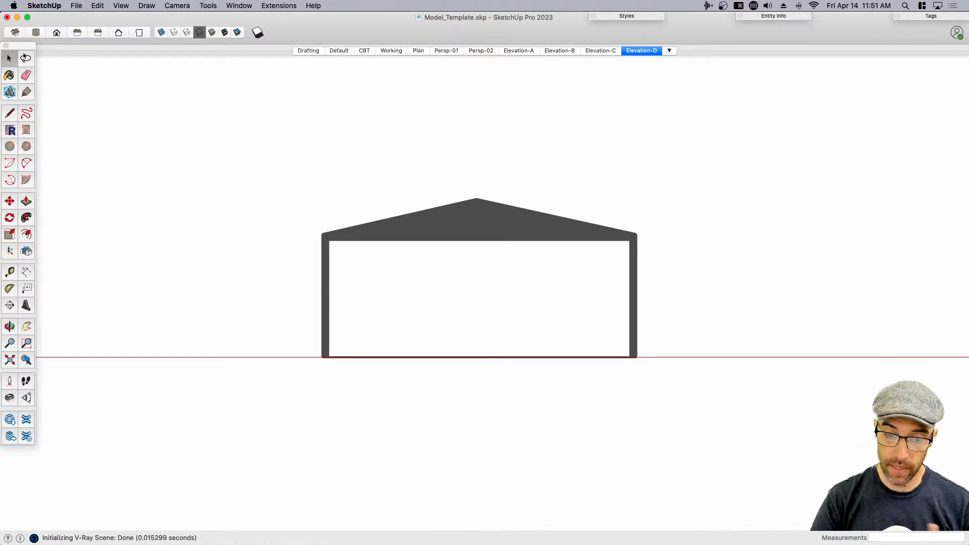
# - Compare the Drafting, Default, CBT and Working scenes of Model_Template from the front view
pyautogui.click(307, 51)
pyautogui.click(339, 50)
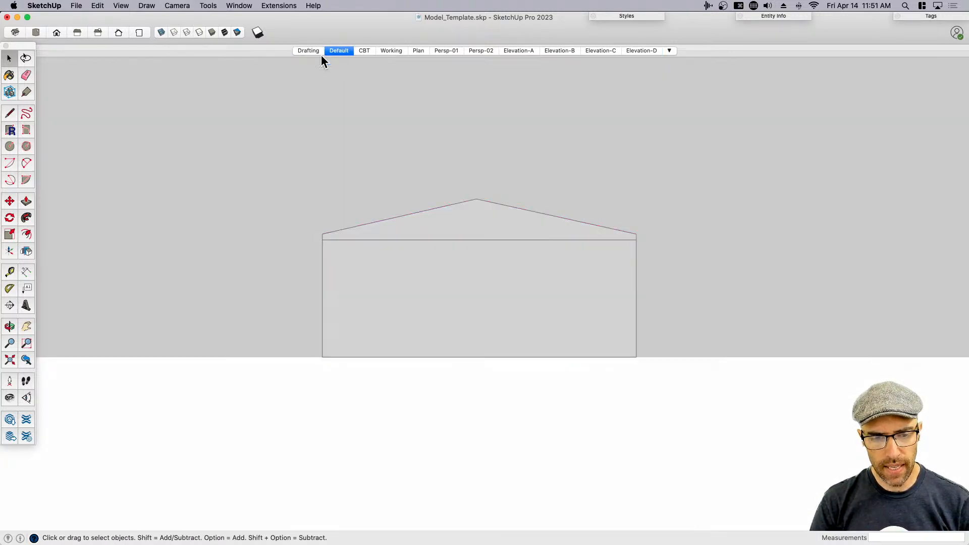
pyautogui.click(361, 50)
pyautogui.click(397, 50)
pyautogui.click(363, 51)
pyautogui.click(335, 50)
pyautogui.click(317, 51)
pyautogui.click(374, 51)
pyautogui.click(389, 51)
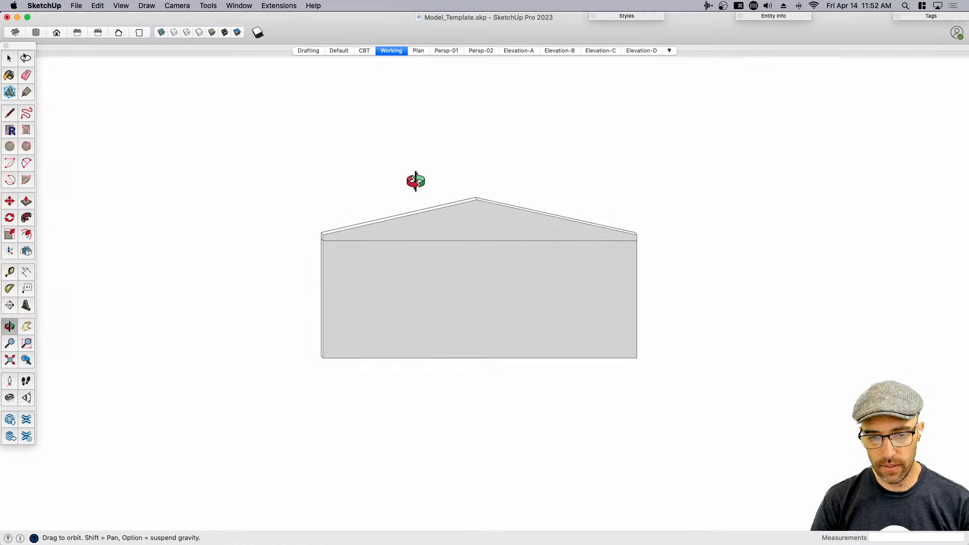
# - Orbit to an angled view of the building and compare the Drafting, Default, CBT and Working styles on it
pyautogui.moveTo(416, 179); pyautogui.dragTo(461, 228, button='middle')
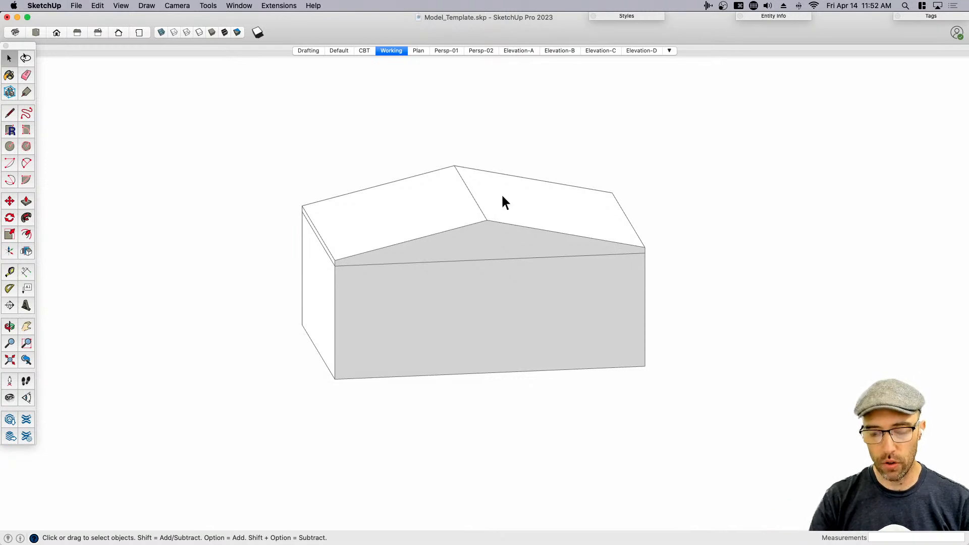
pyautogui.click(308, 51)
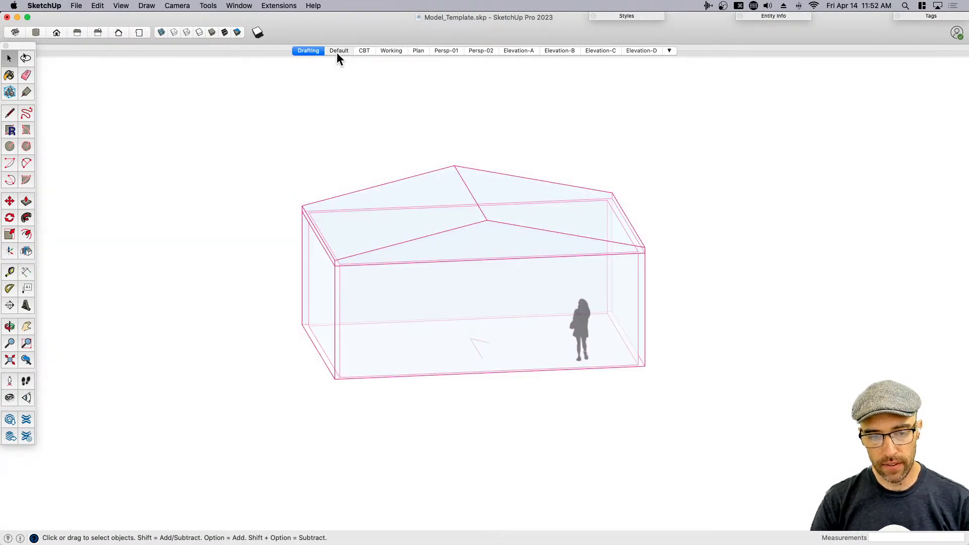
pyautogui.click(337, 53)
pyautogui.click(365, 51)
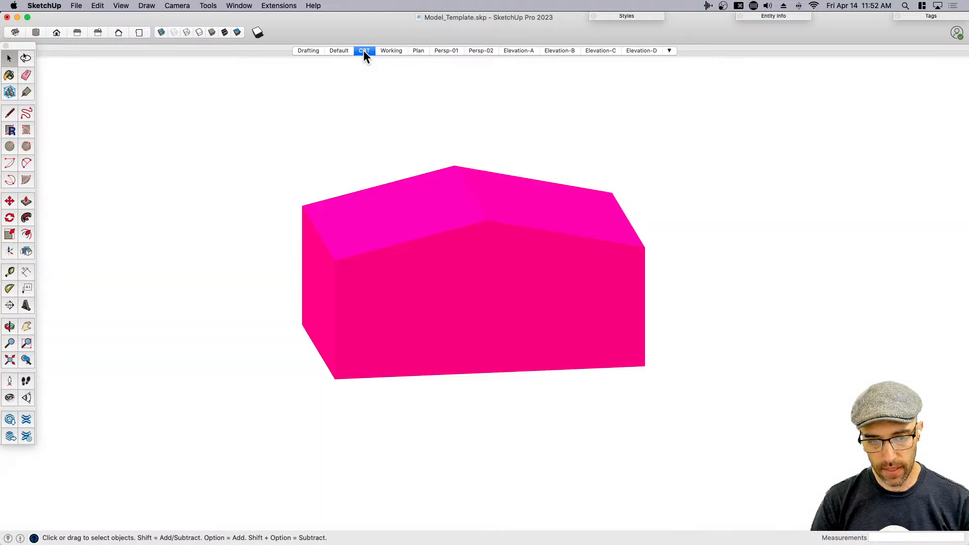
pyautogui.click(400, 51)
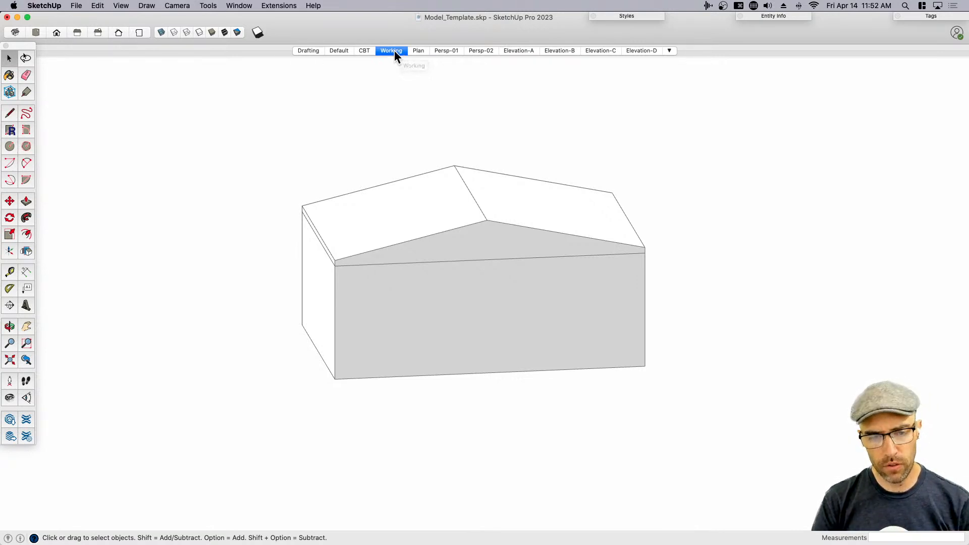
pyautogui.scroll(3, 483, 194)
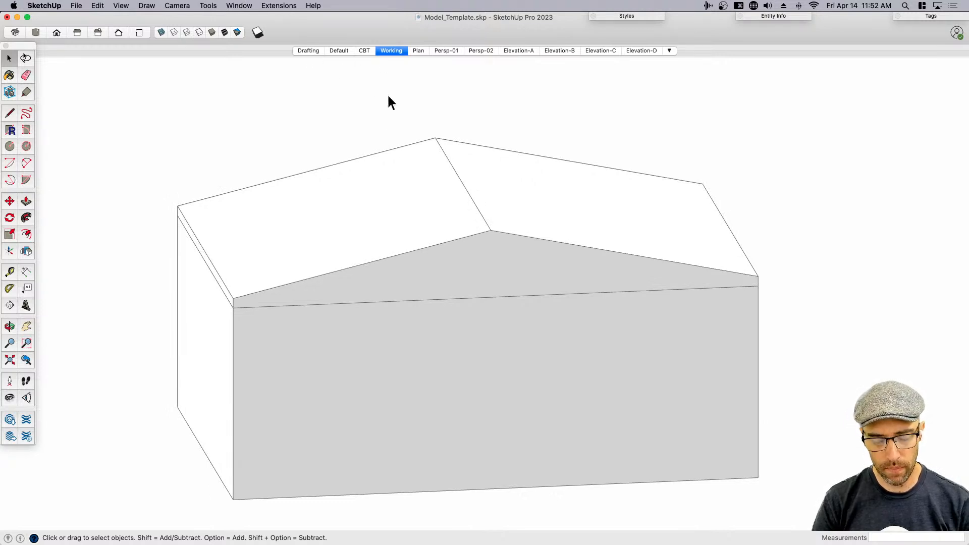
# - Activate the Plan scene, orbit to view its horizontal cut in 3D, and display the model's section planes
pyautogui.click(419, 50)
pyautogui.moveTo(503, 323); pyautogui.dragTo(475, 292, button='middle')
pyautogui.hotkey('shift', 't')
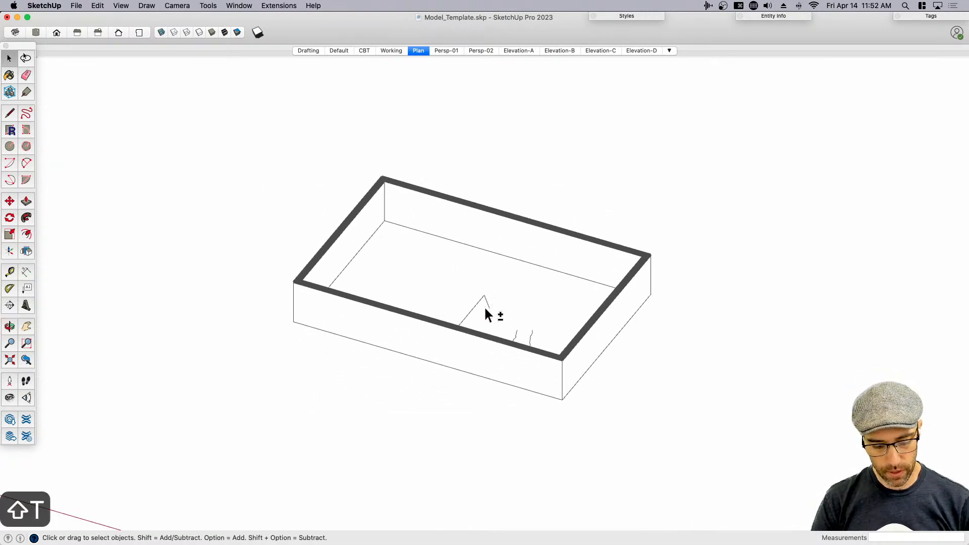
pyautogui.moveTo(491, 332); pyautogui.dragTo(529, 223, button='middle')
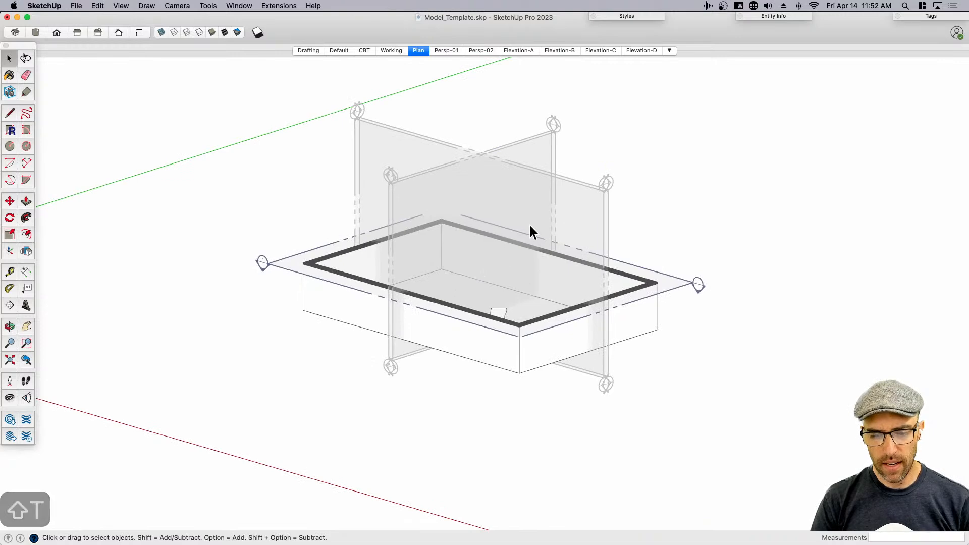
pyautogui.scroll(2, 520, 144)
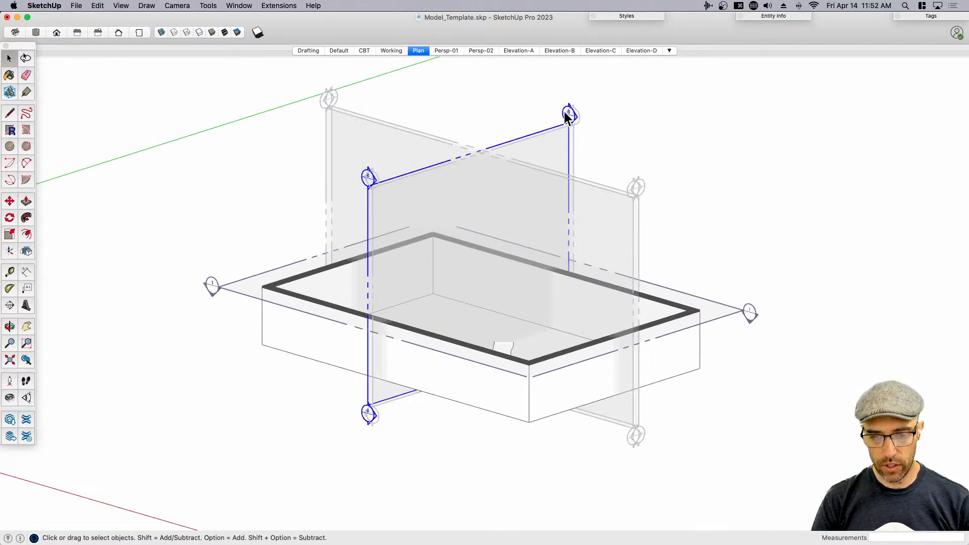
# - Move the horizontal section plane up by about 7 1/2" and inspect the raised plan cut from a steeper angle
pyautogui.moveTo(546, 158); pyautogui.dragTo(480, 223, button='middle')
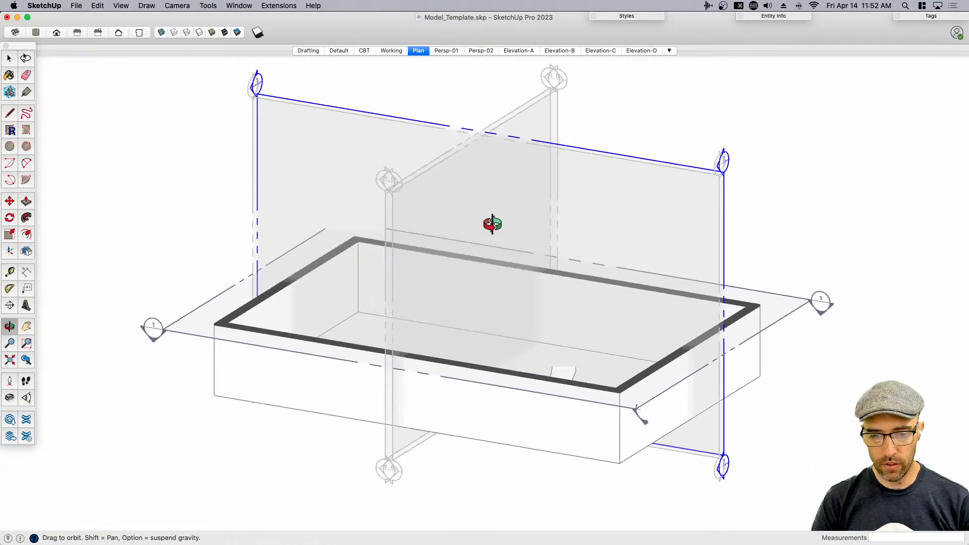
pyautogui.scroll(3, 416, 219)
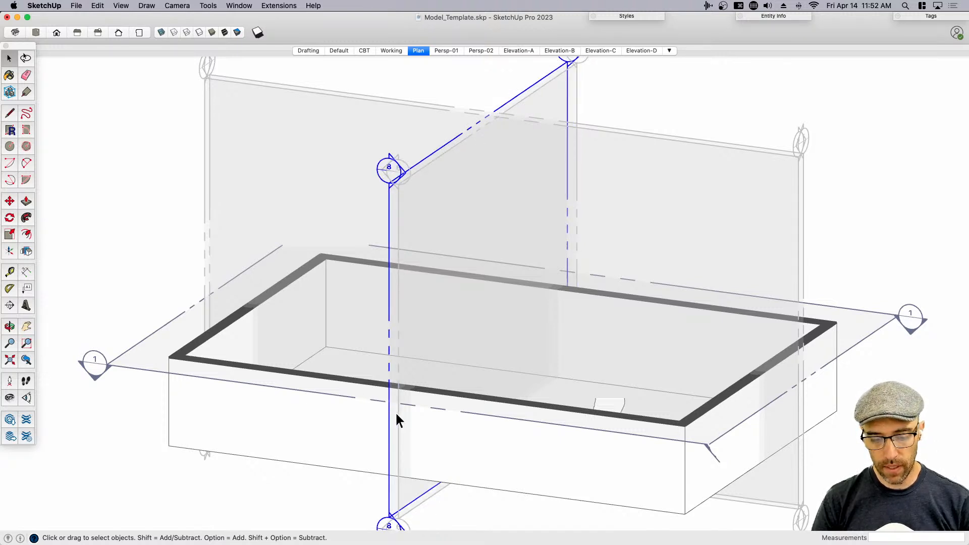
pyautogui.scroll(-3, 493, 266)
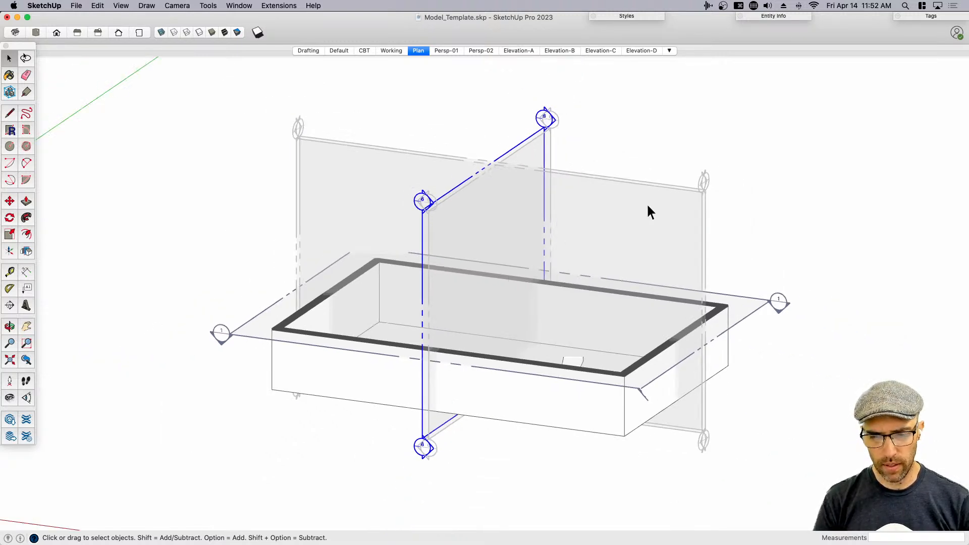
pyautogui.press('m')
pyautogui.click(743, 315)
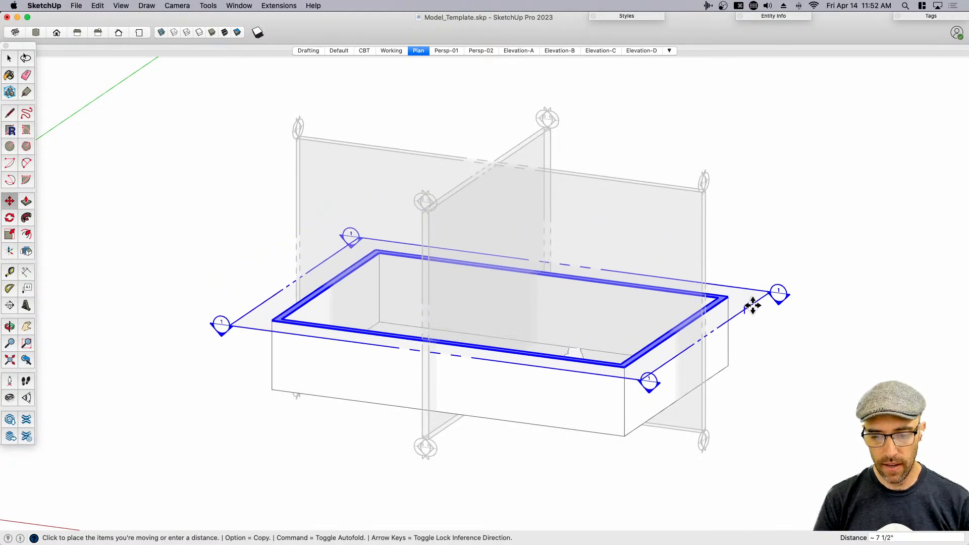
pyautogui.click(752, 301)
pyautogui.moveTo(748, 301); pyautogui.dragTo(783, 363, button='middle')
pyautogui.press('space')
pyautogui.click(783, 363)
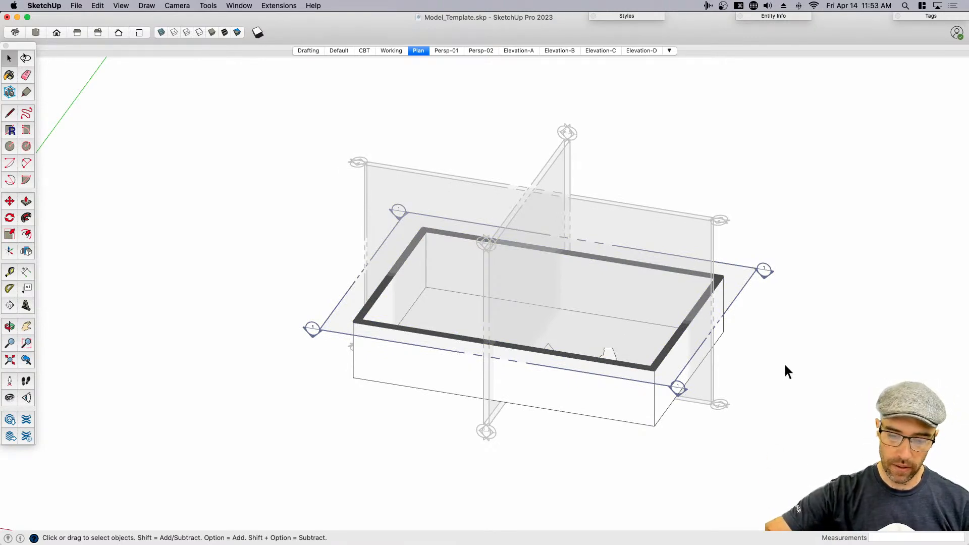
# - Hide the section planes to inspect the plan cut alone, redisplay them, and select the vertical plane cutting the building's long direction
pyautogui.scroll(2, 631, 345)
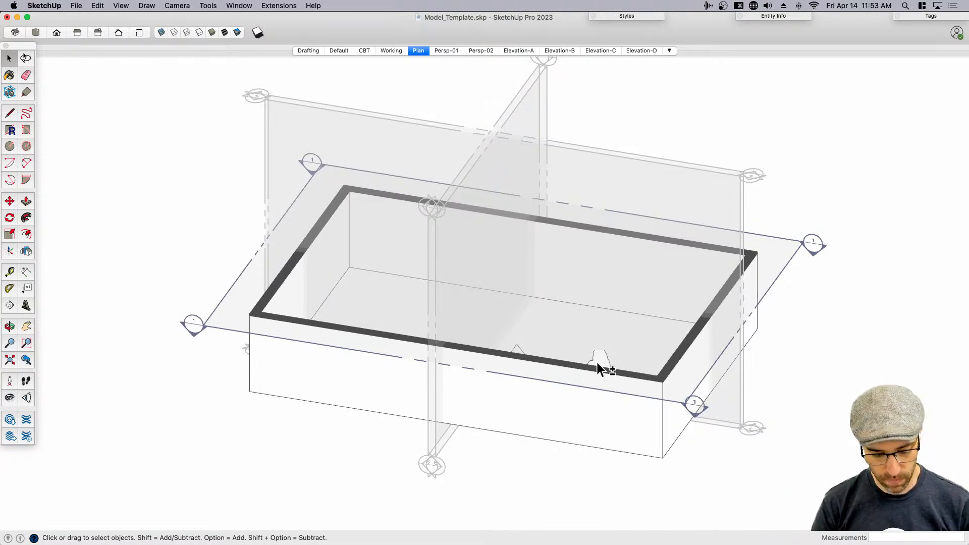
pyautogui.hotkey('shift', 't')
pyautogui.scroll(-3, 597, 365)
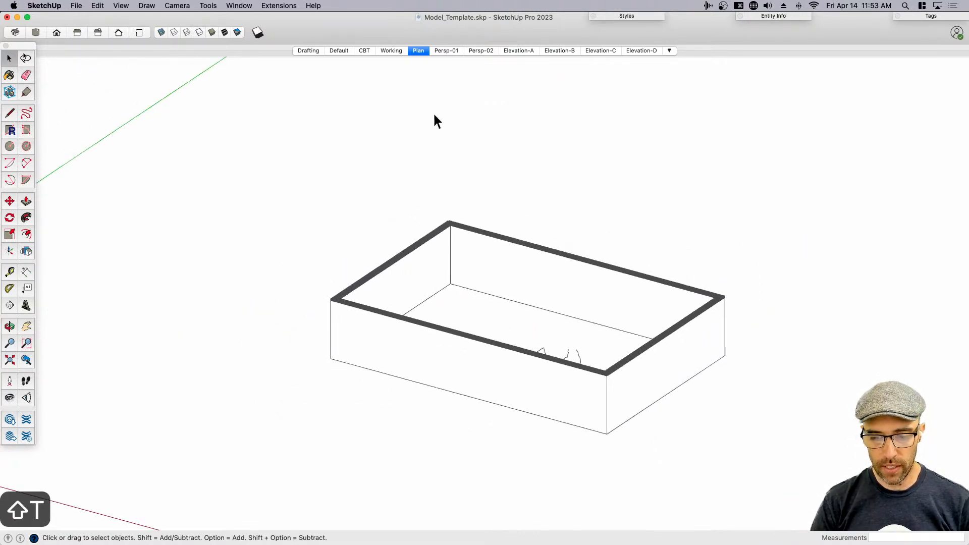
pyautogui.scroll(4, 457, 234)
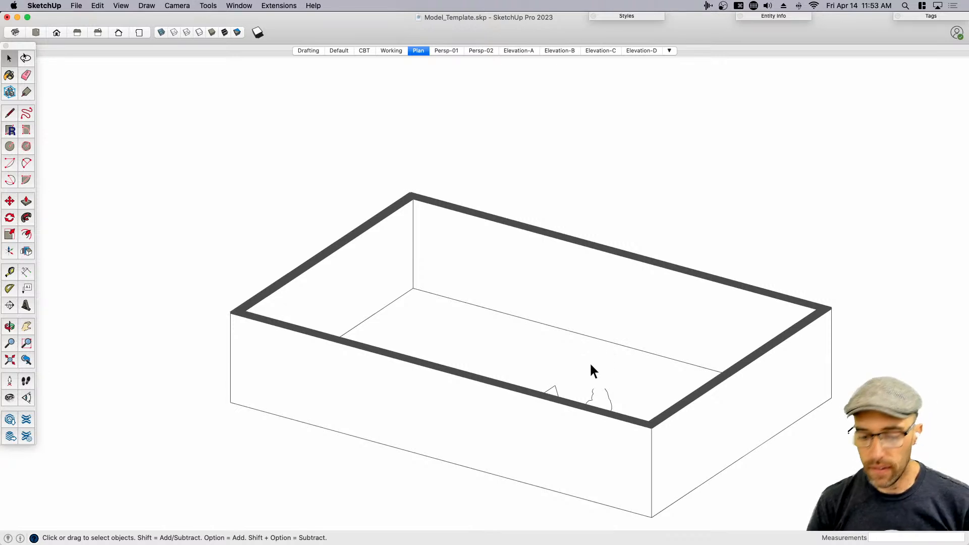
pyautogui.moveTo(520, 297); pyautogui.dragTo(520, 308, button='middle')
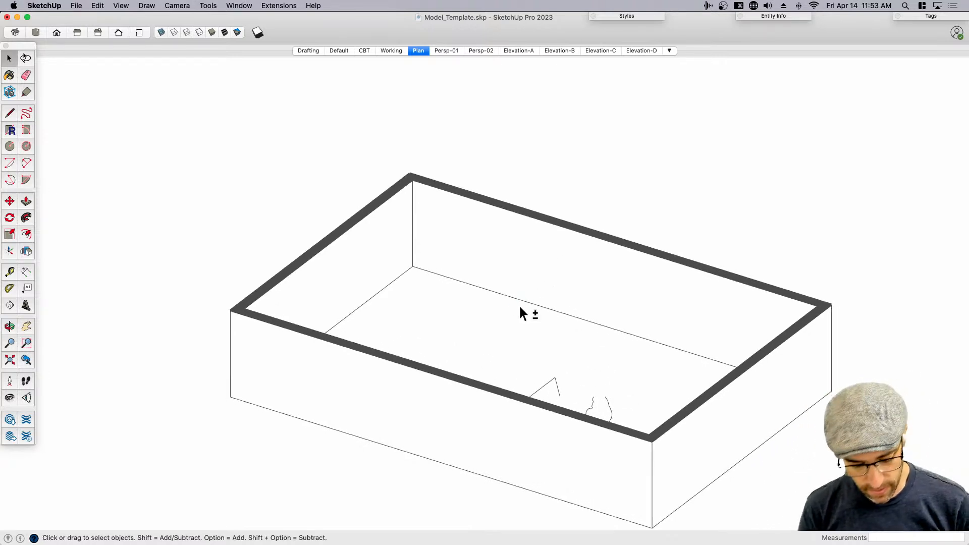
pyautogui.hotkey('shift', 't')
pyautogui.scroll(-3, 458, 272)
pyautogui.click(541, 194)
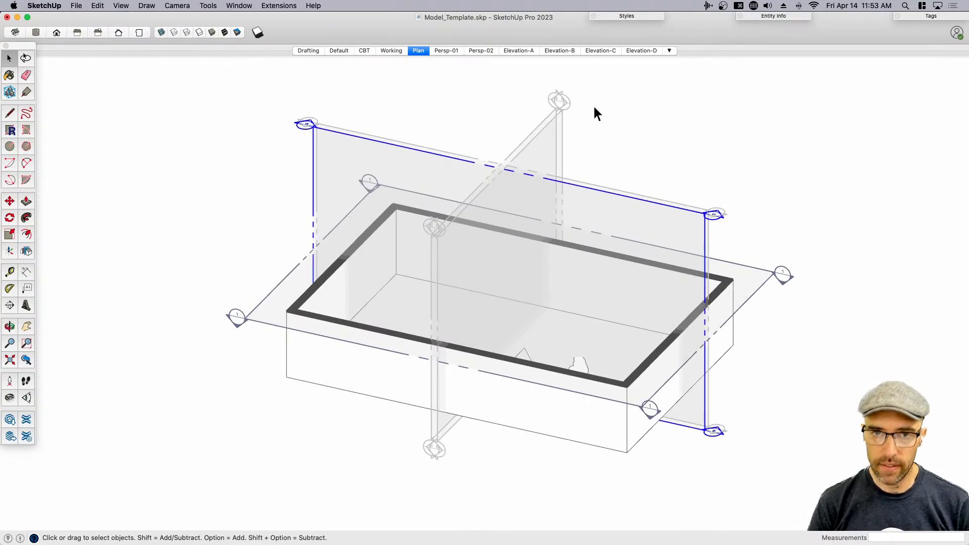
# - Compare the model with Section Cuts off and on in the modeling settings of the Hidden Line-Sect style, leaving them on
pyautogui.click(628, 15)
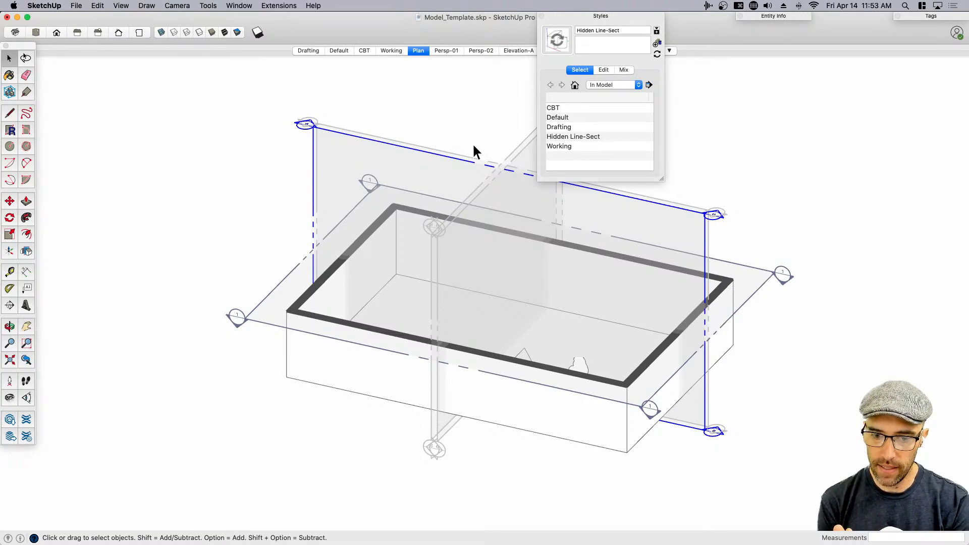
pyautogui.click(604, 70)
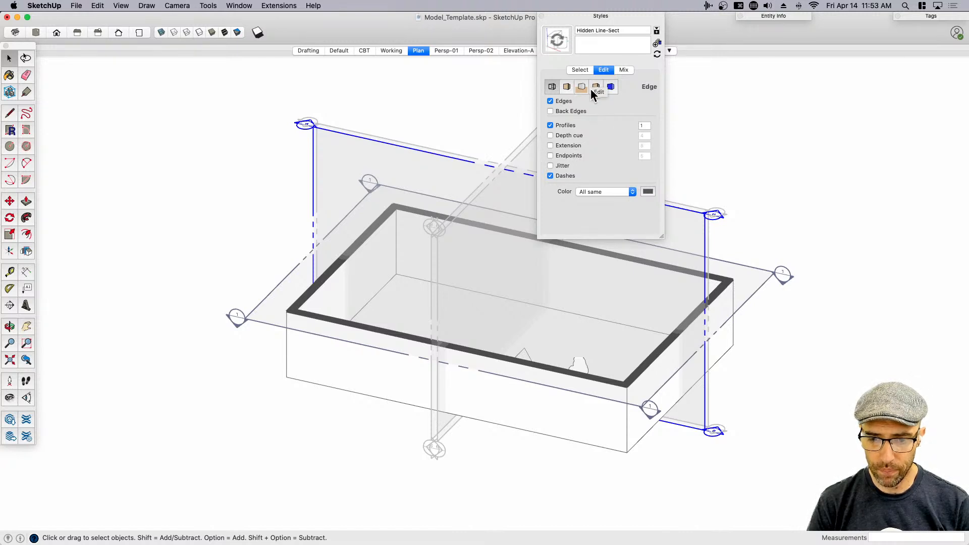
pyautogui.moveTo(649, 31); pyautogui.dragTo(565, 30)
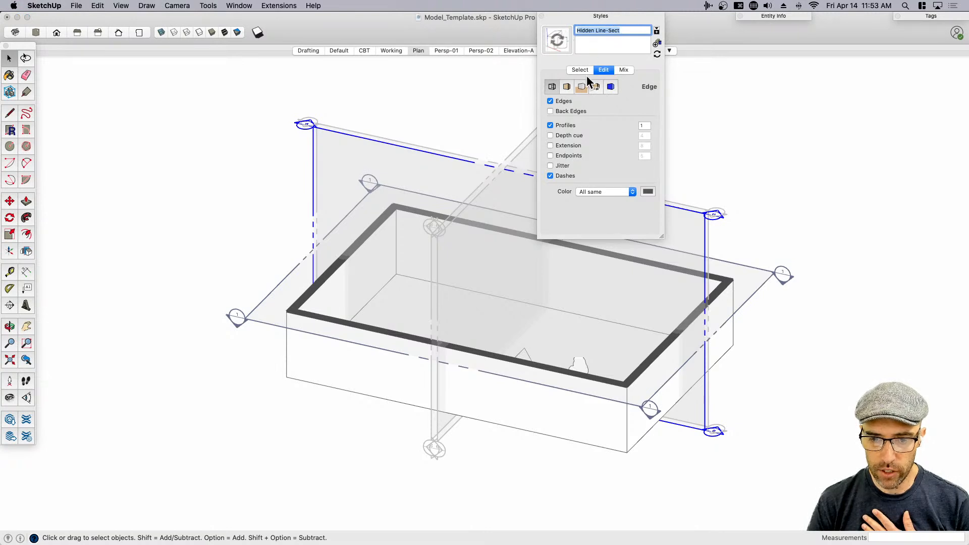
pyautogui.click(597, 87)
pyautogui.click(610, 86)
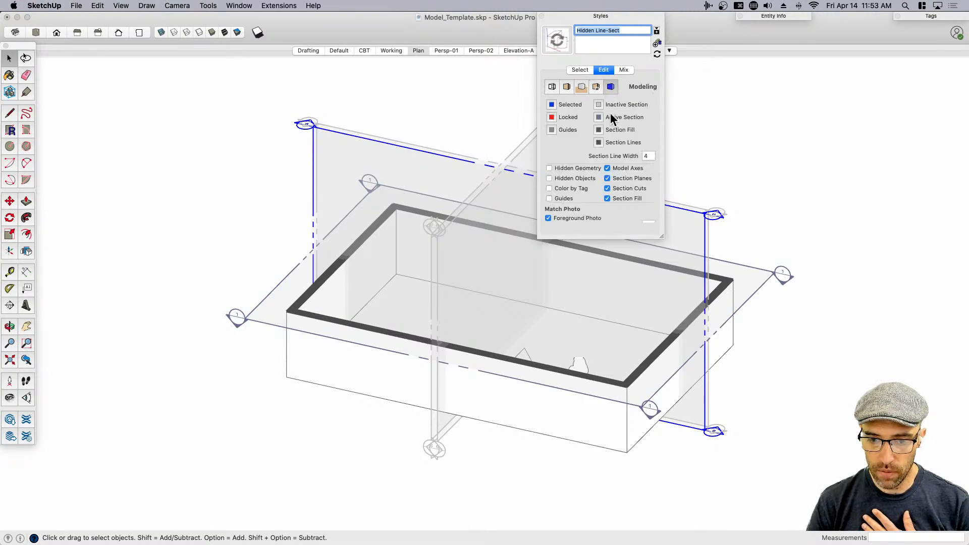
pyautogui.click(608, 190)
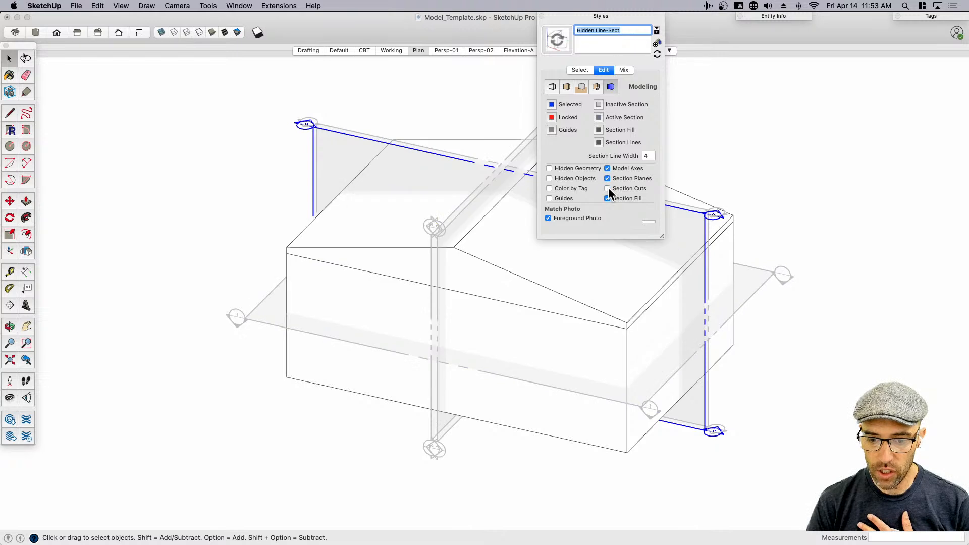
pyautogui.click(608, 189)
pyautogui.click(607, 189)
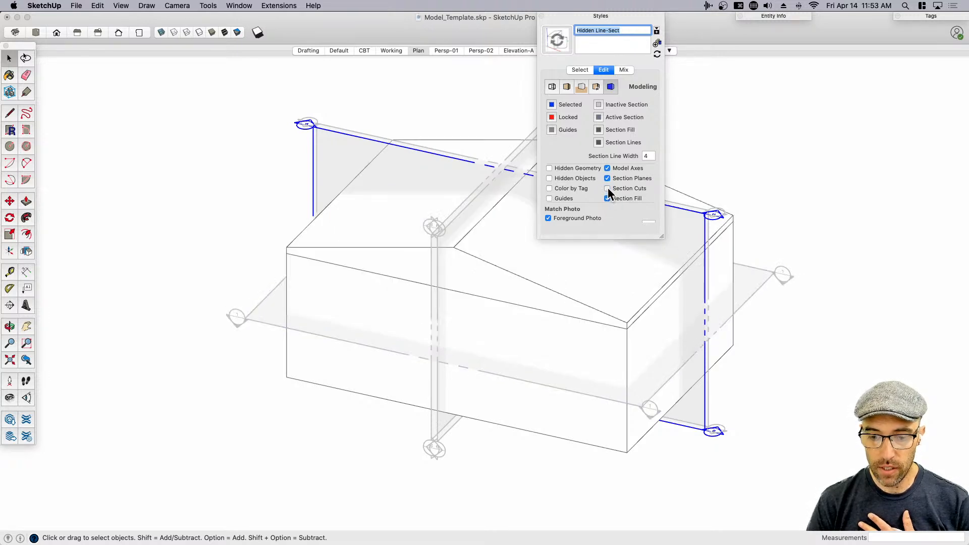
pyautogui.click(607, 189)
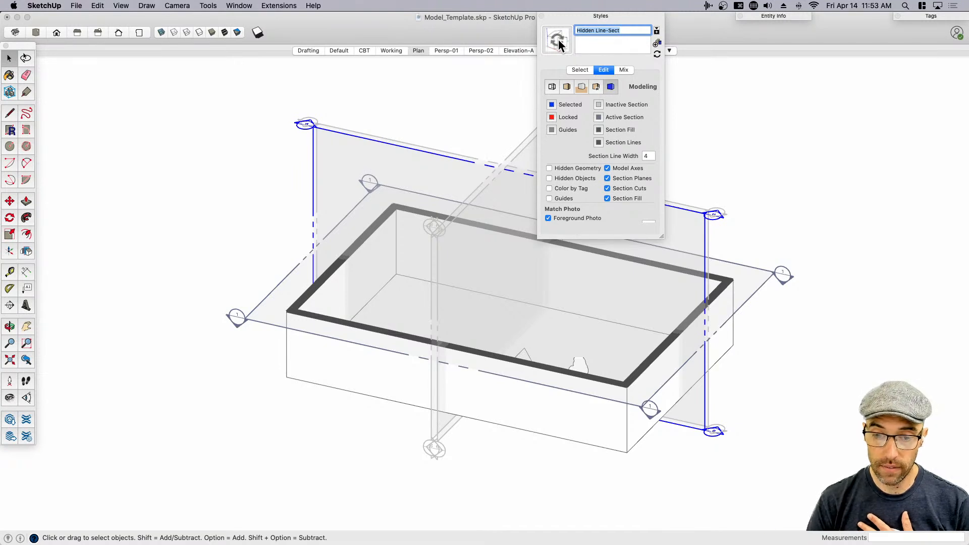
# - Hide the section planes with the style settings open, collapse the settings, and display the section planes again
pyautogui.write('T')
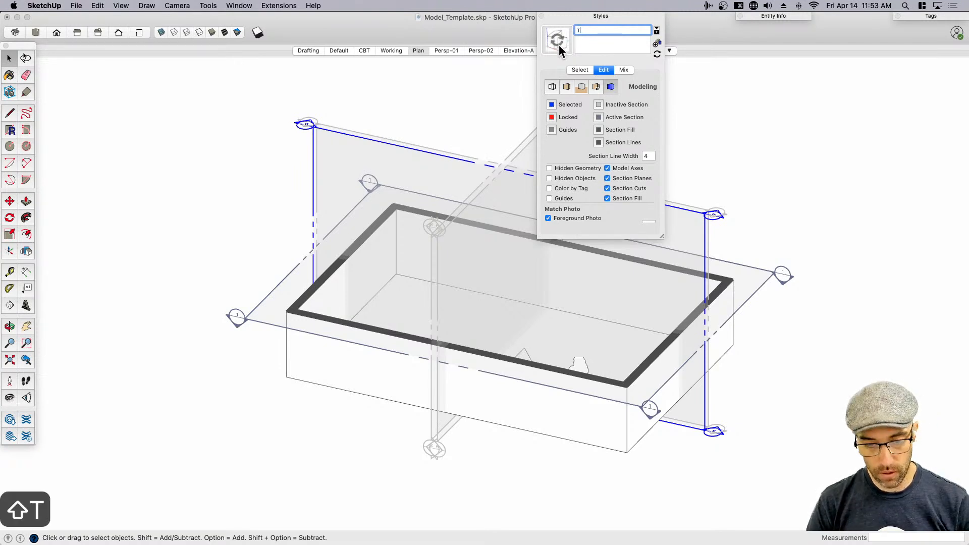
pyautogui.hotkey('shift', 't')
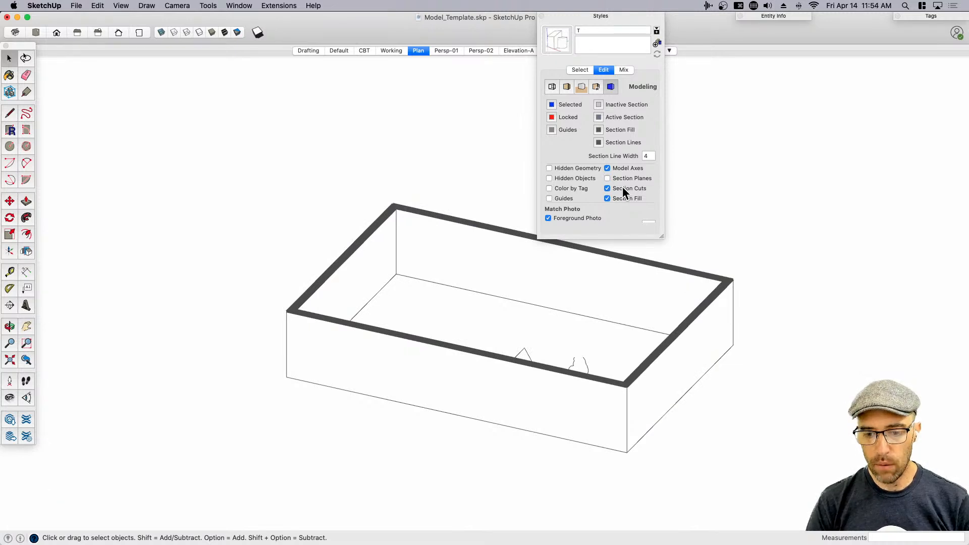
pyautogui.click(595, 14)
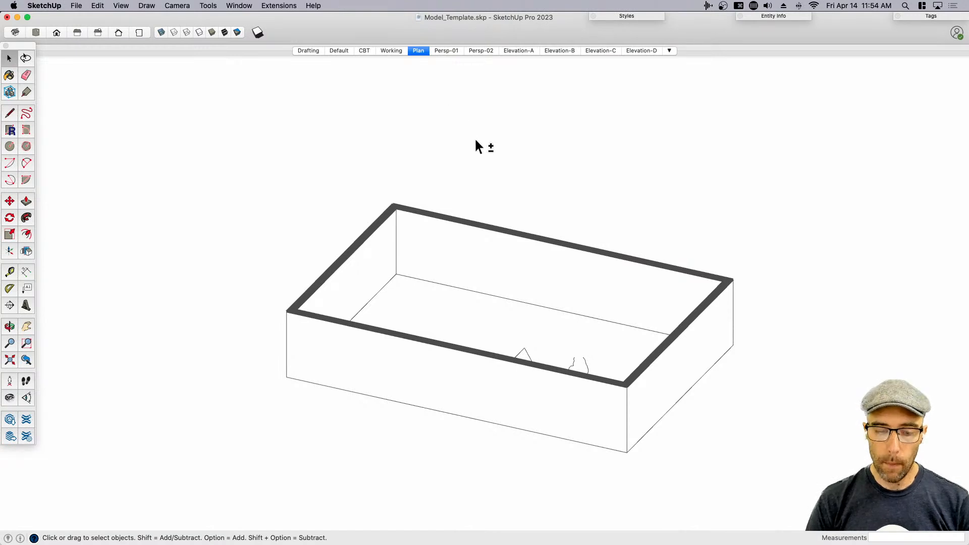
pyautogui.hotkey('shift', 't')
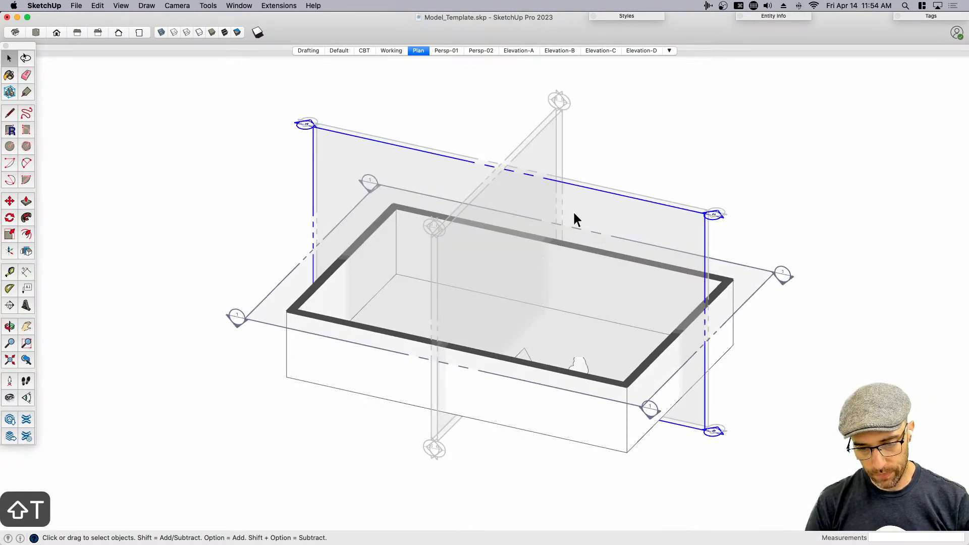
# - Activate the vertical section plane along the building's long direction, and switch the active cut to the vertical plane crossing it
pyautogui.doubleClick(586, 205)
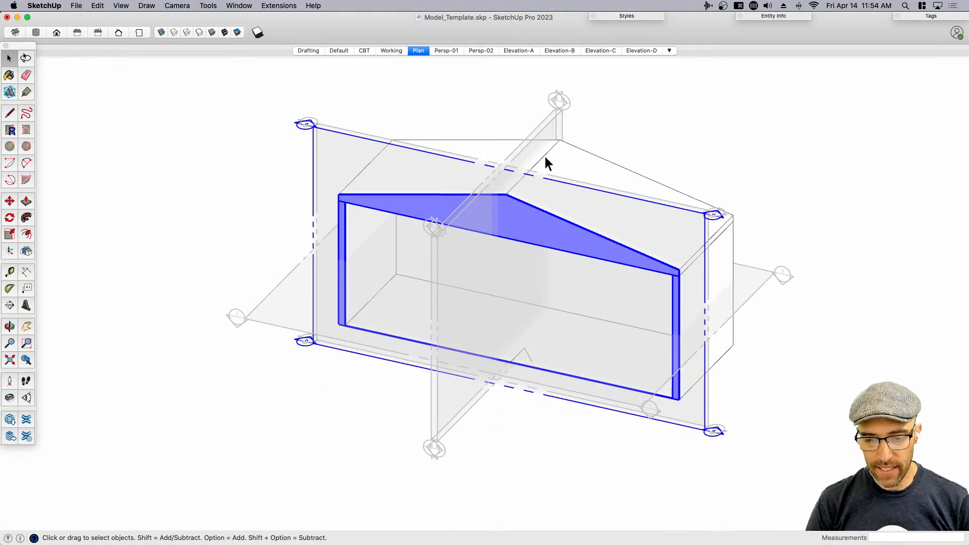
pyautogui.doubleClick(557, 126)
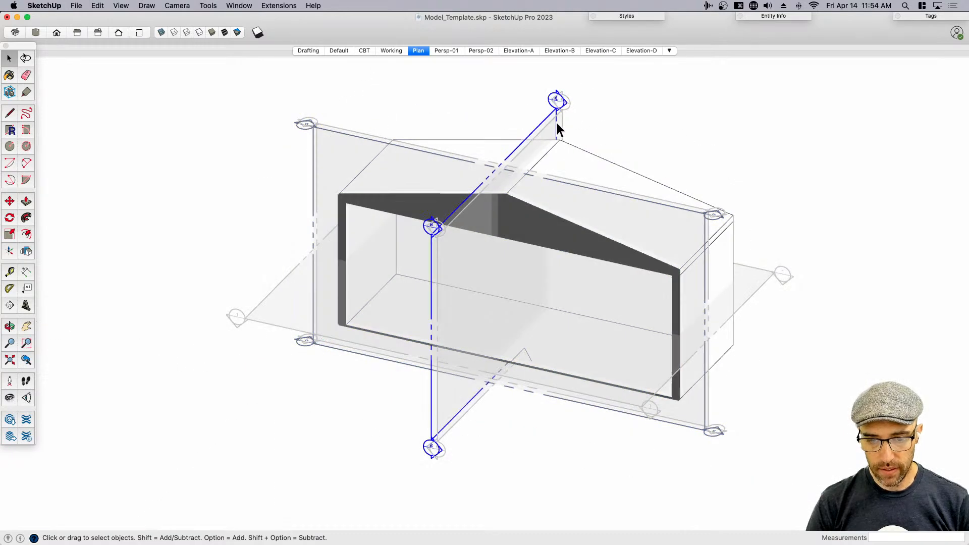
pyautogui.doubleClick(692, 421)
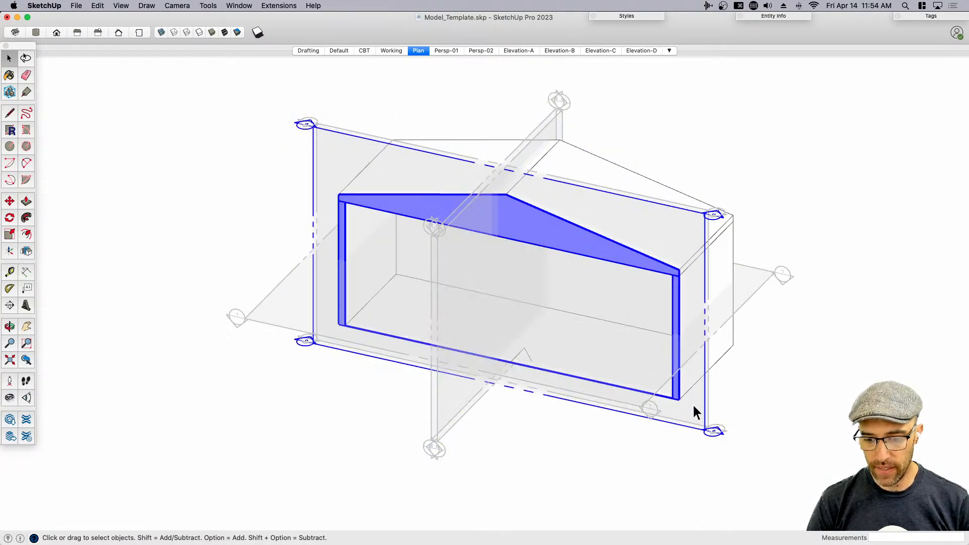
pyautogui.rightClick(445, 404)
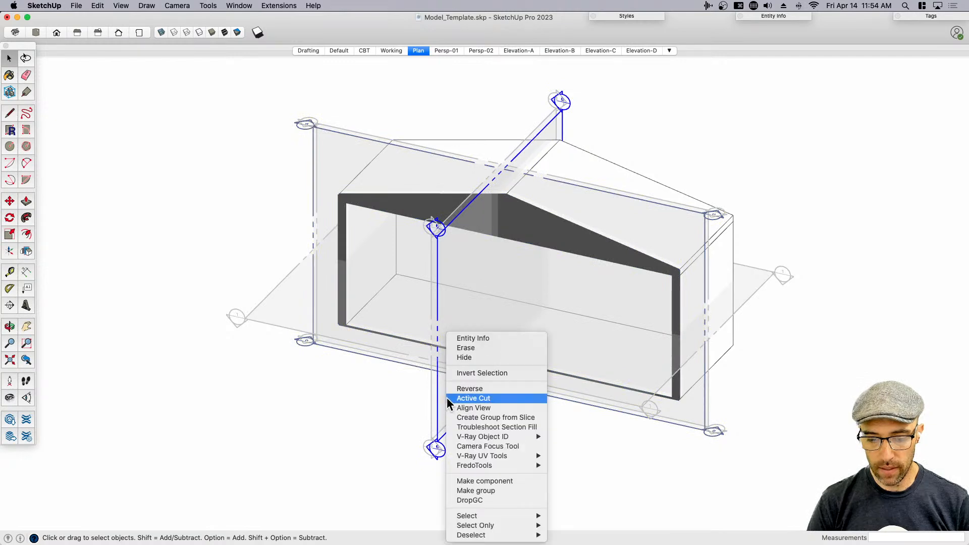
pyautogui.click(475, 399)
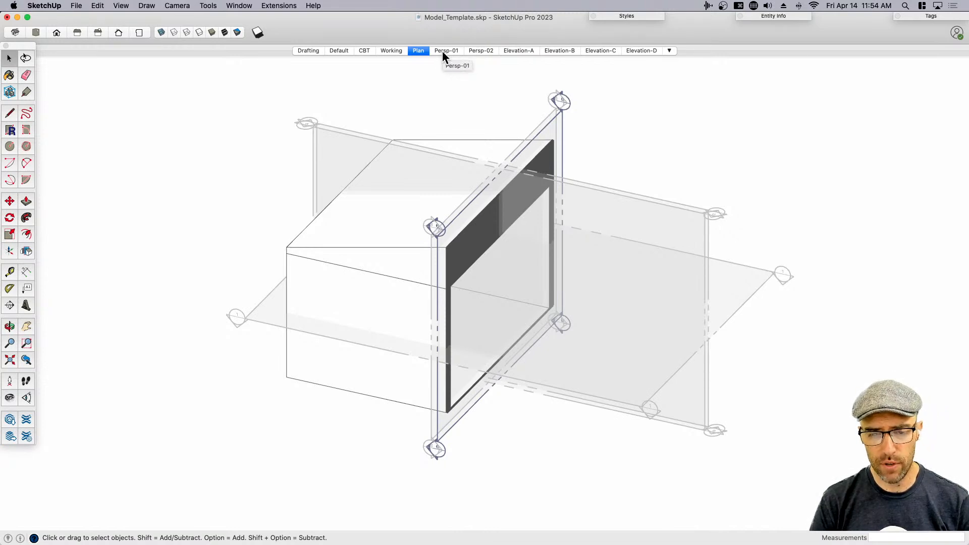
# - Hide the section planes and the section cut, orbit around the whole building, and select the building object
pyautogui.hotkey('shift', 't')
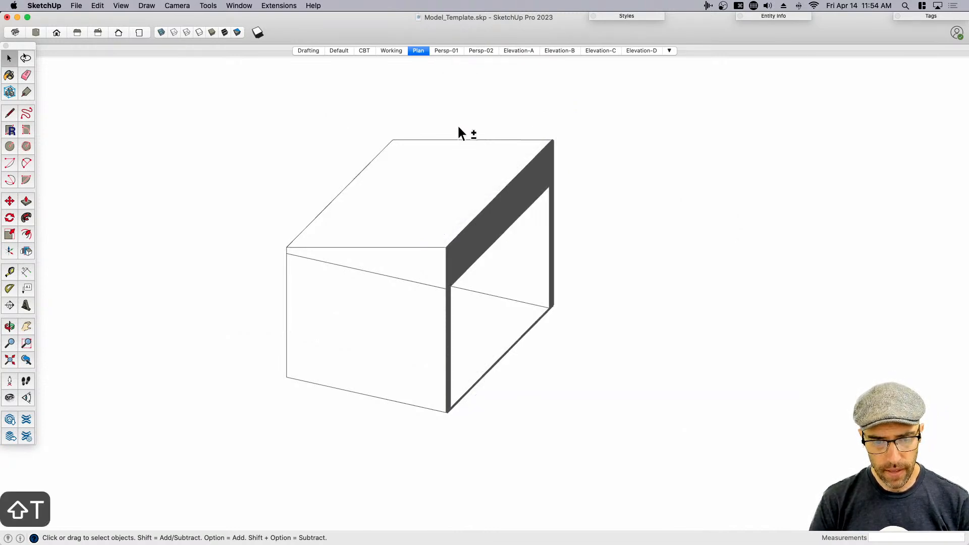
pyautogui.hotkey('shift', 's')
pyautogui.moveTo(517, 234); pyautogui.dragTo(328, 291, button='middle')
pyautogui.click(519, 317)
pyautogui.moveTo(586, 311); pyautogui.dragTo(669, 321, button='middle')
pyautogui.scroll(1, 514, 306)
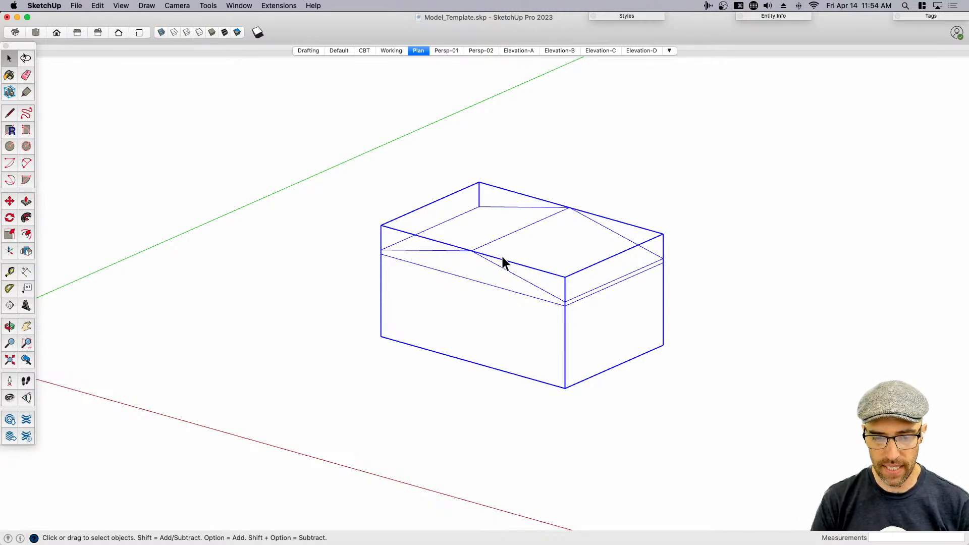
# - Add a new tag to the model's tag list, delete it, and collapse the list
pyautogui.click(937, 18)
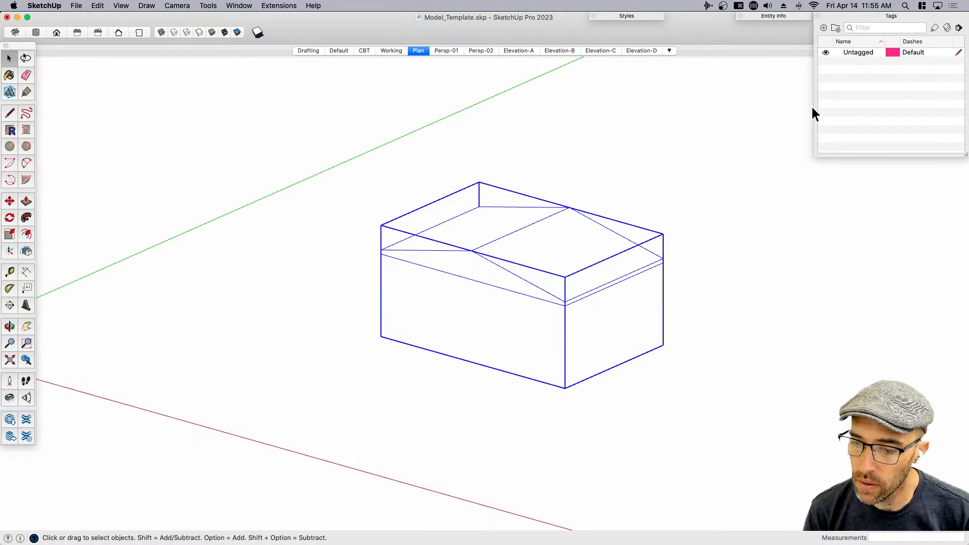
pyautogui.click(824, 28)
pyautogui.click(849, 88)
pyautogui.click(850, 61)
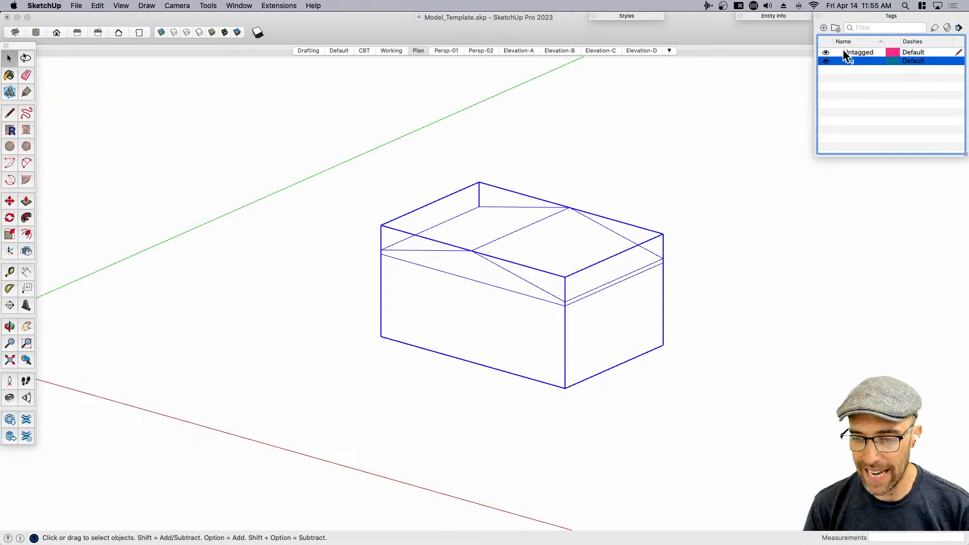
pyautogui.rightClick(848, 60)
pyautogui.click(871, 99)
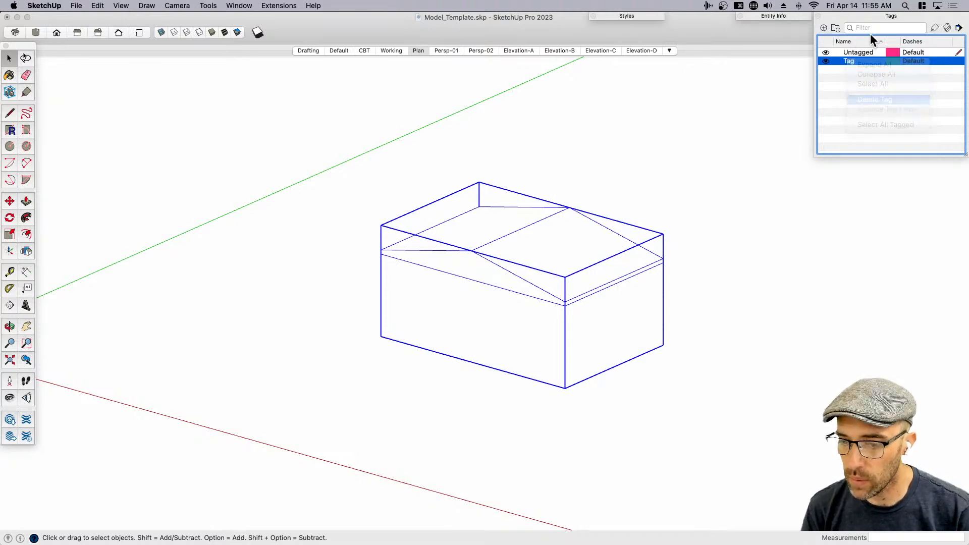
pyautogui.click(878, 17)
# - Review the model's scenes in order, from Plan through Persp-01, Persp-02 and Elevation-A to Elevation-D
pyautogui.click(420, 51)
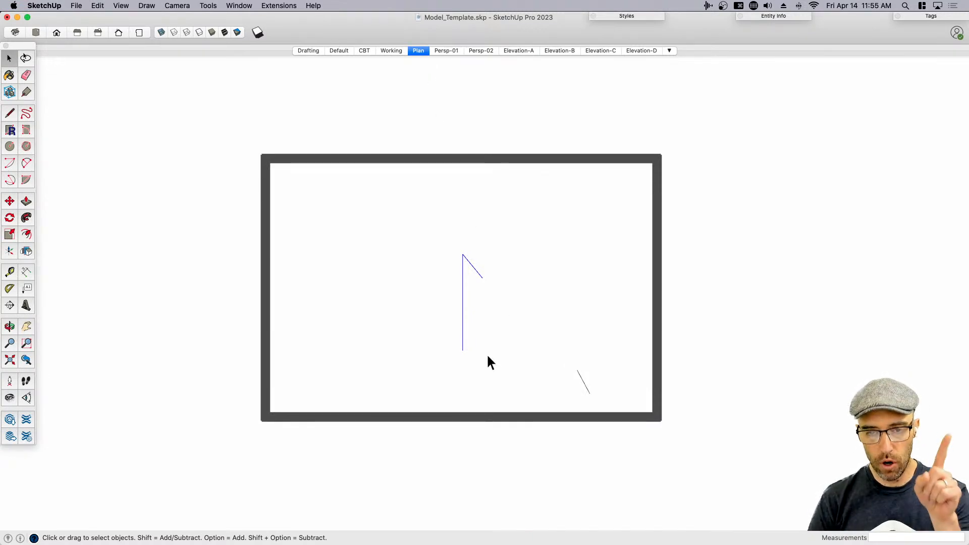
pyautogui.click(448, 52)
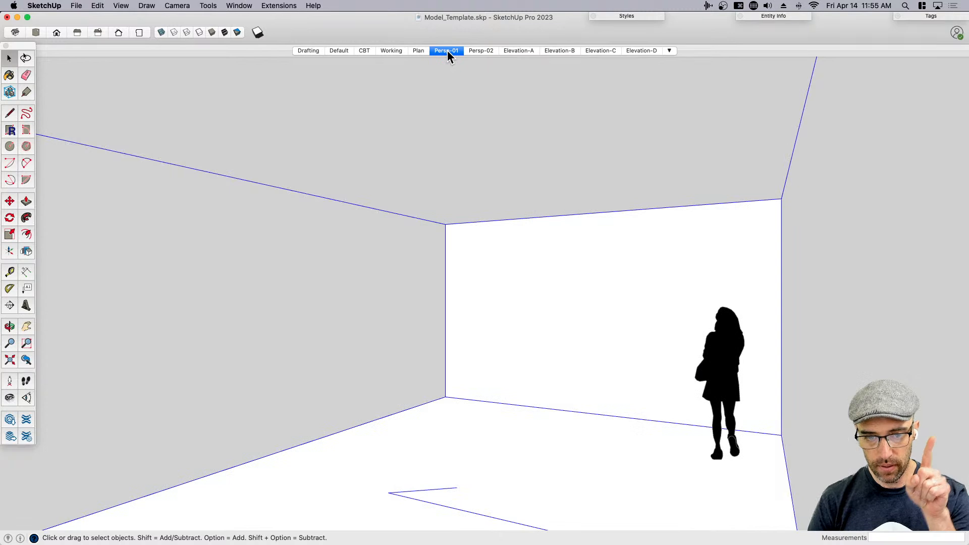
pyautogui.click(482, 52)
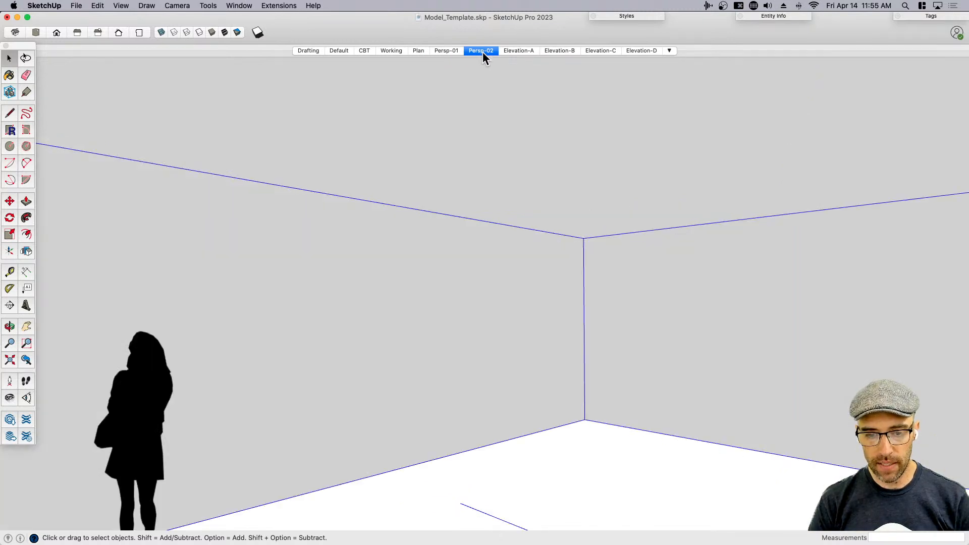
pyautogui.click(515, 50)
pyautogui.click(553, 50)
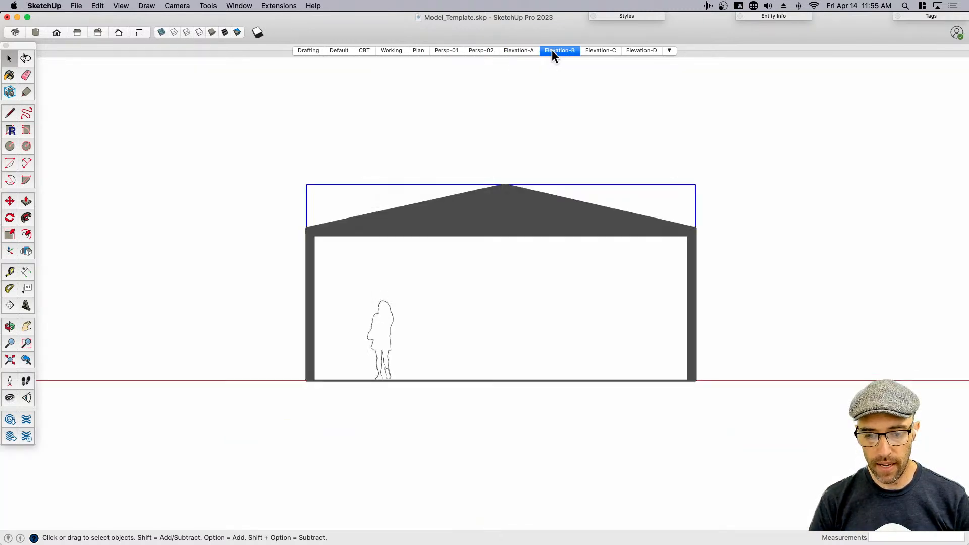
pyautogui.click(589, 50)
pyautogui.click(637, 51)
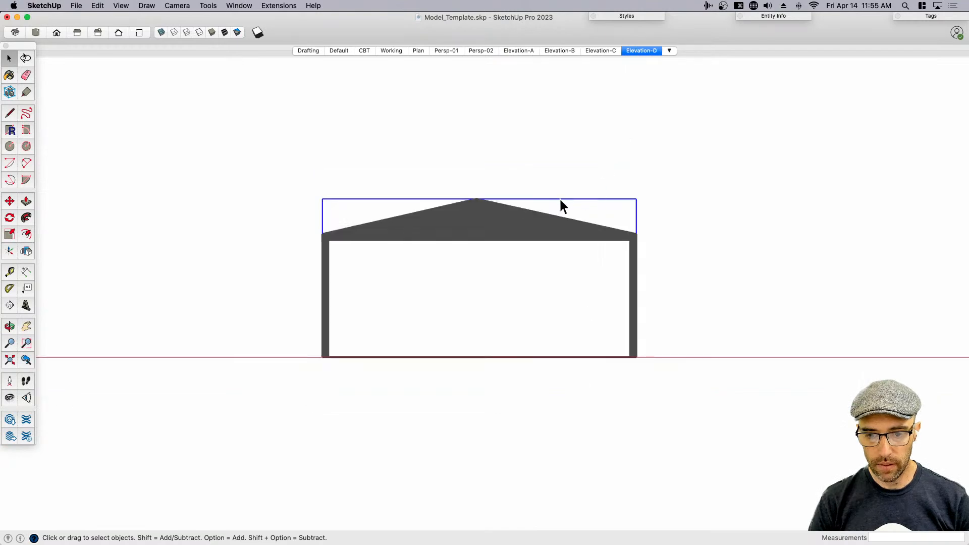
# - Examine how the section planes cut the building by orbiting around it from the Elevation-D, Elevation-C and Elevation-B scenes
pyautogui.hotkey('shift', 't')
pyautogui.moveTo(420, 238); pyautogui.dragTo(444, 333, button='middle')
pyautogui.press('space')
pyautogui.click(593, 50)
pyautogui.moveTo(489, 144); pyautogui.dragTo(749, 164, button='middle')
pyautogui.hotkey('shift', 't')
pyautogui.scroll(-2, 579, 218)
pyautogui.click(556, 154)
pyautogui.scroll(2, 585, 225)
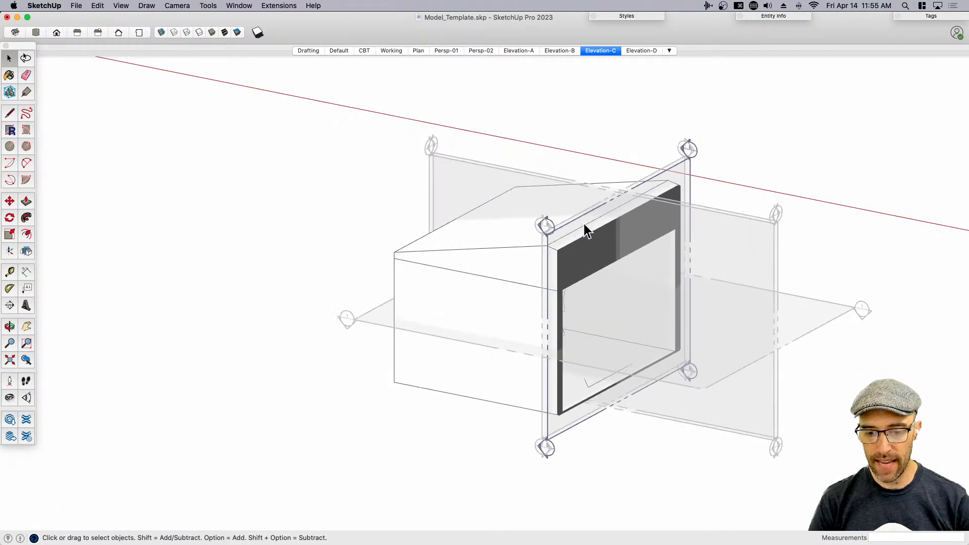
pyautogui.click(598, 52)
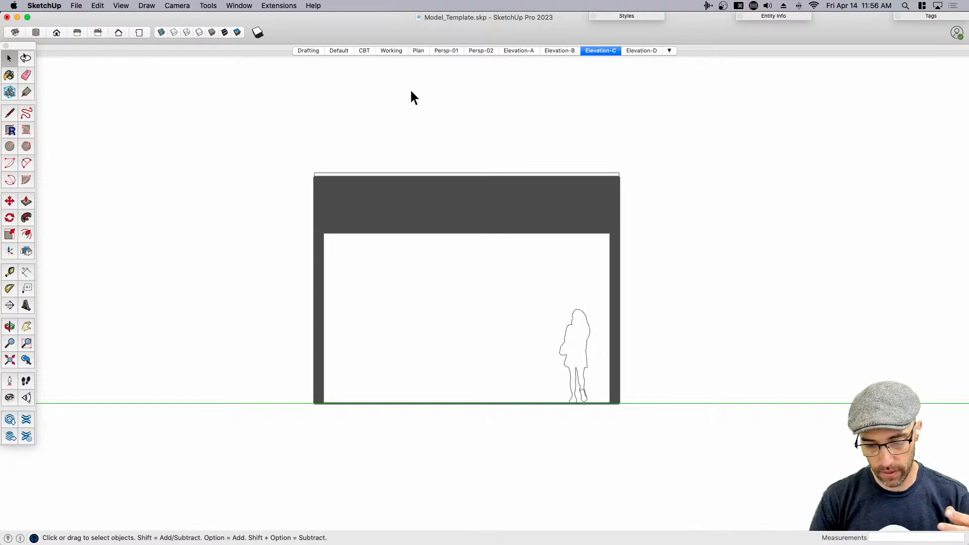
pyautogui.click(556, 50)
pyautogui.moveTo(513, 233); pyautogui.dragTo(404, 301, button='middle')
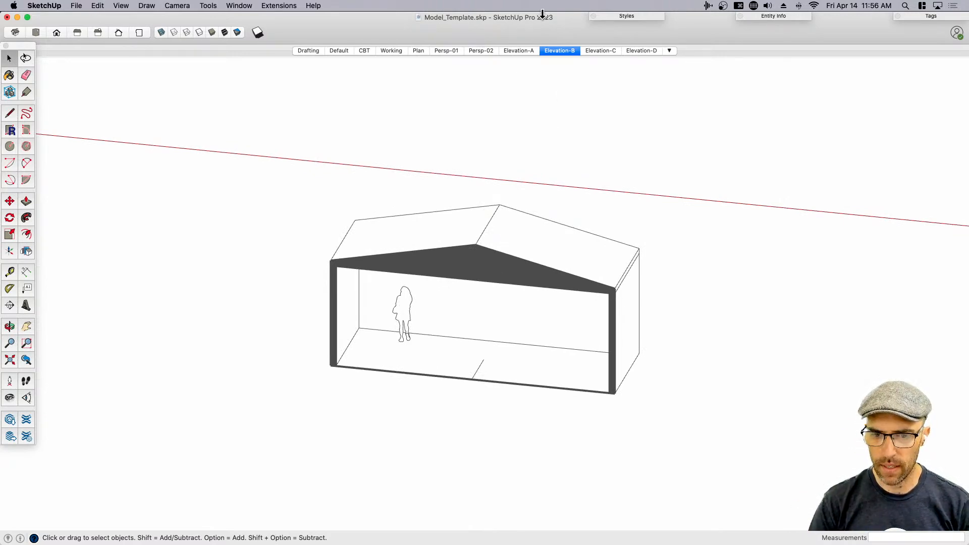
# - Switch to LayOut, insert Model_Template.skp onto the Site Plan page, and move the viewport toward the middle of the page
pyautogui.press('super+Tab')
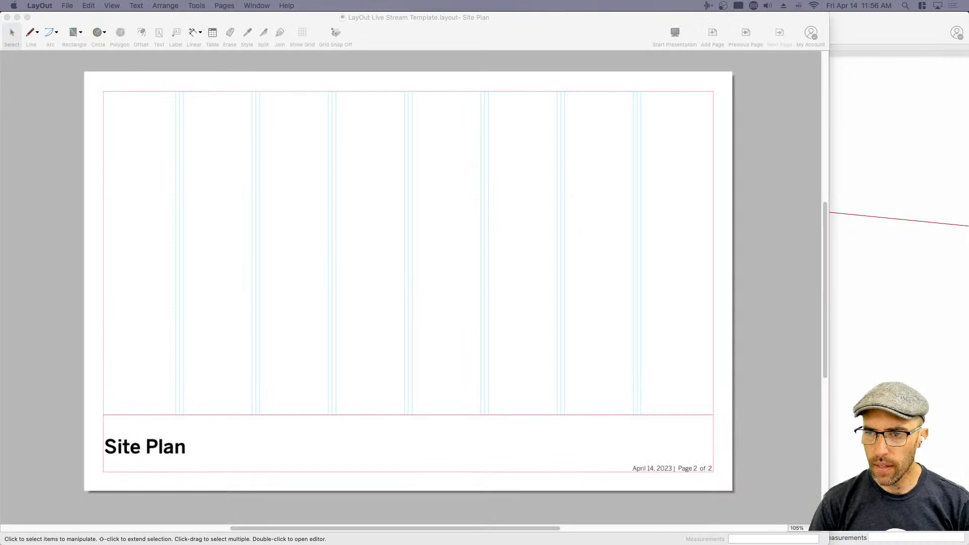
pyautogui.moveTo(535, 1); pyautogui.dragTo(568, 124)
pyautogui.moveTo(516, 180); pyautogui.dragTo(229, 207)
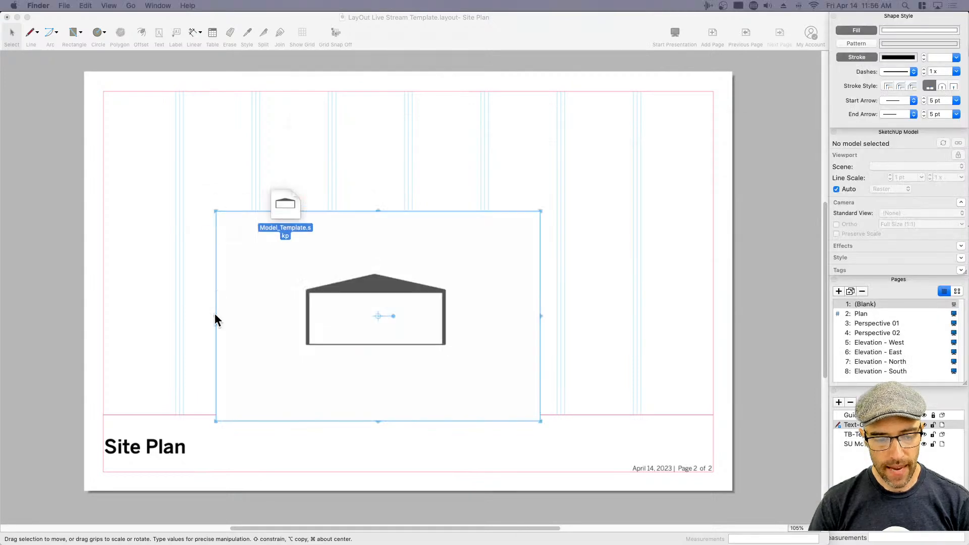
pyautogui.click(378, 303)
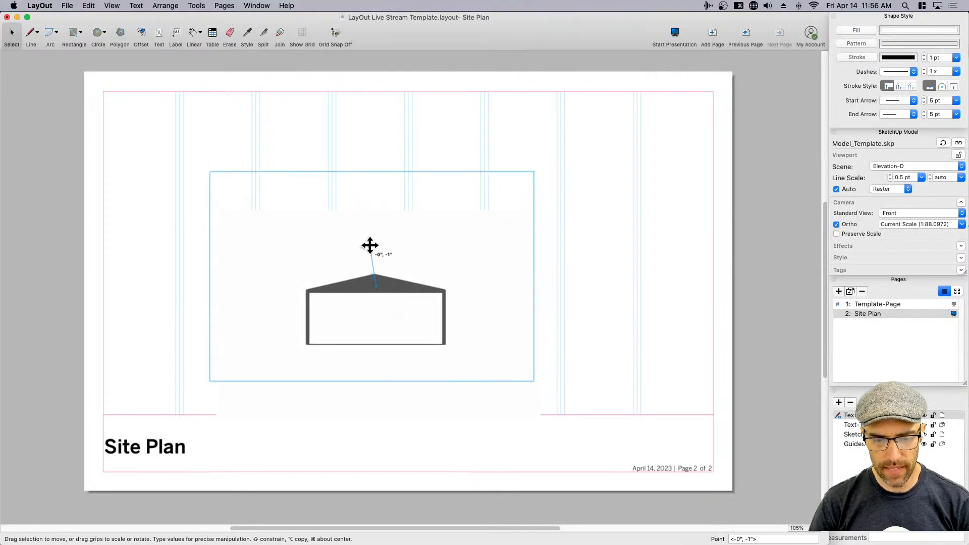
pyautogui.moveTo(370, 226); pyautogui.dragTo(410, 219)
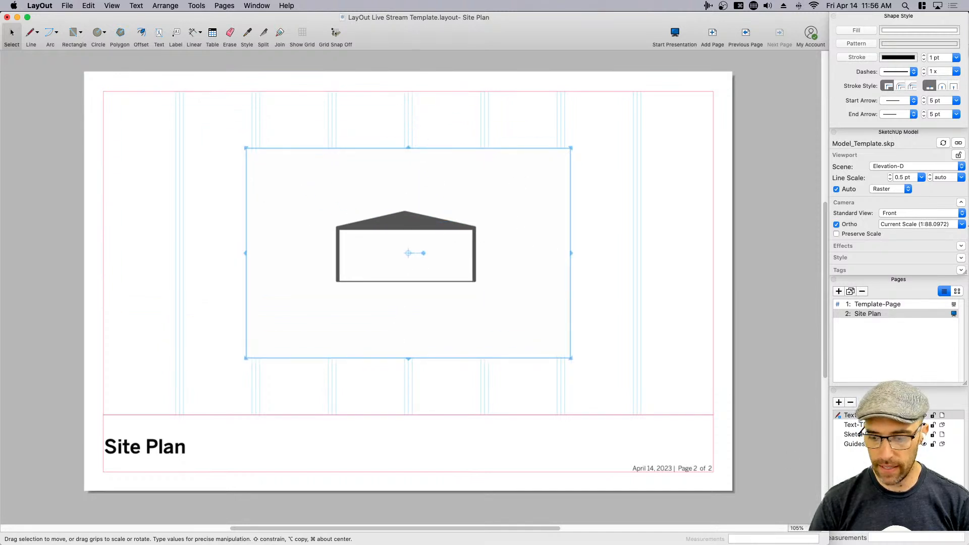
# - Toggle the Guides layer off and on, and resize the model viewport to fill the margin area above the page title
pyautogui.click(925, 444)
pyautogui.click(925, 444)
pyautogui.click(926, 444)
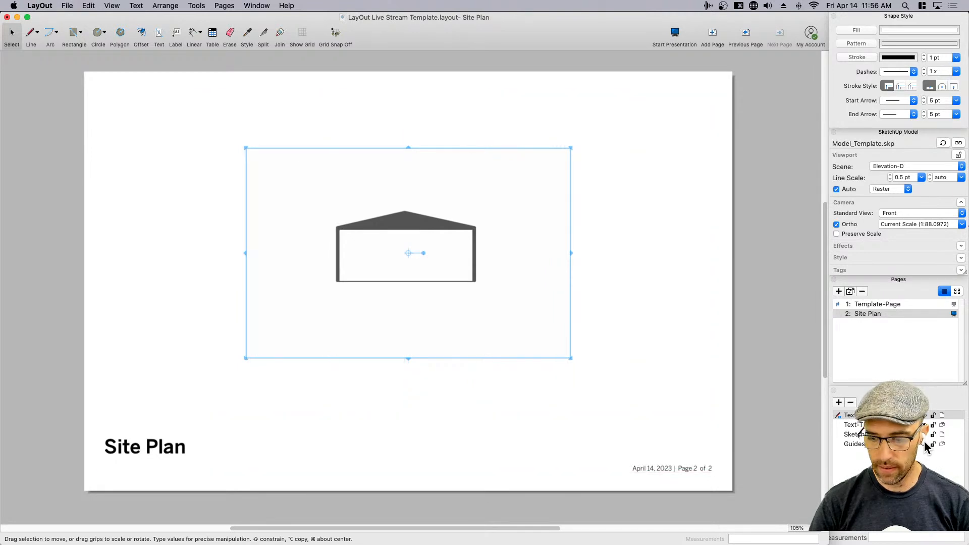
pyautogui.click(925, 444)
pyautogui.moveTo(571, 148); pyautogui.dragTo(714, 92)
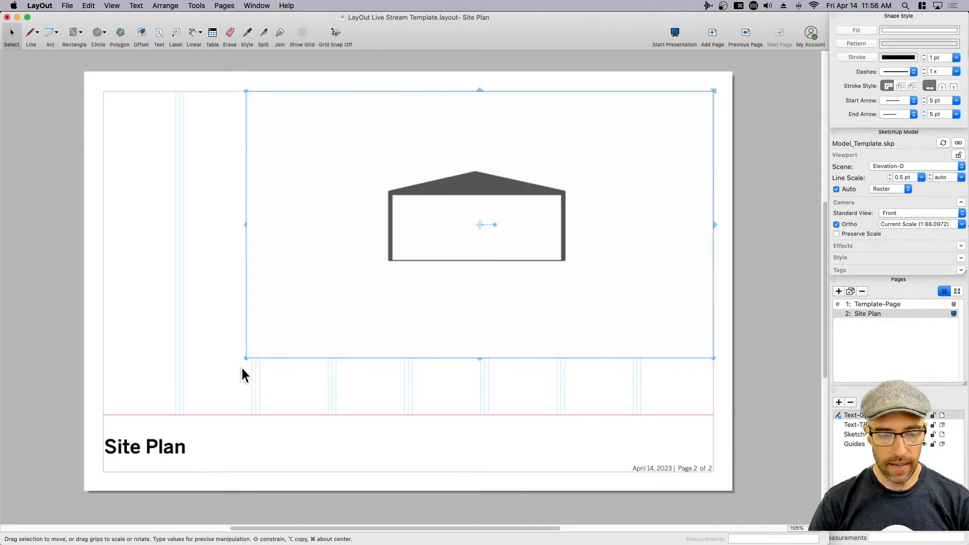
pyautogui.moveTo(244, 358); pyautogui.dragTo(104, 415)
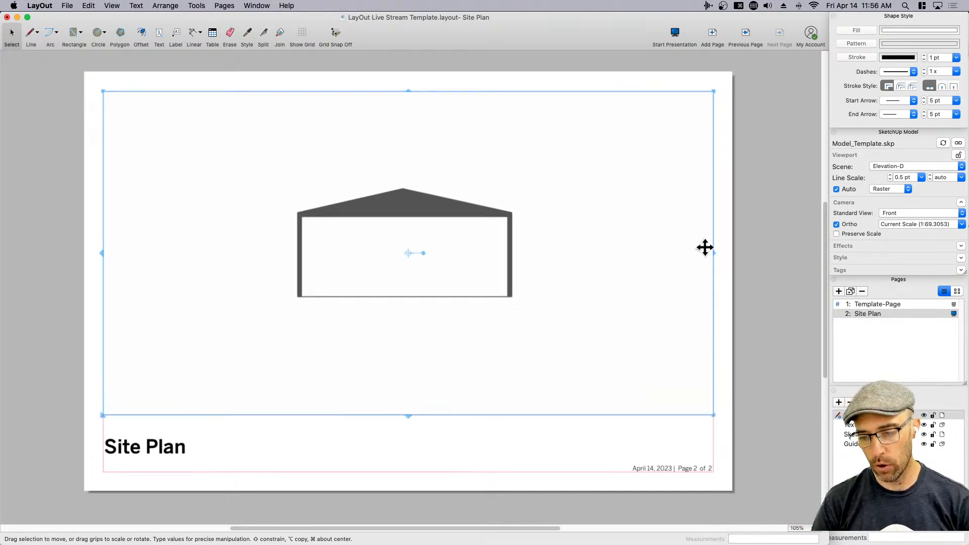
pyautogui.moveTo(713, 253)
pyautogui.mouseDown()
pyautogui.moveTo(581, 261)
pyautogui.moveTo(712, 266)
pyautogui.mouseUp()
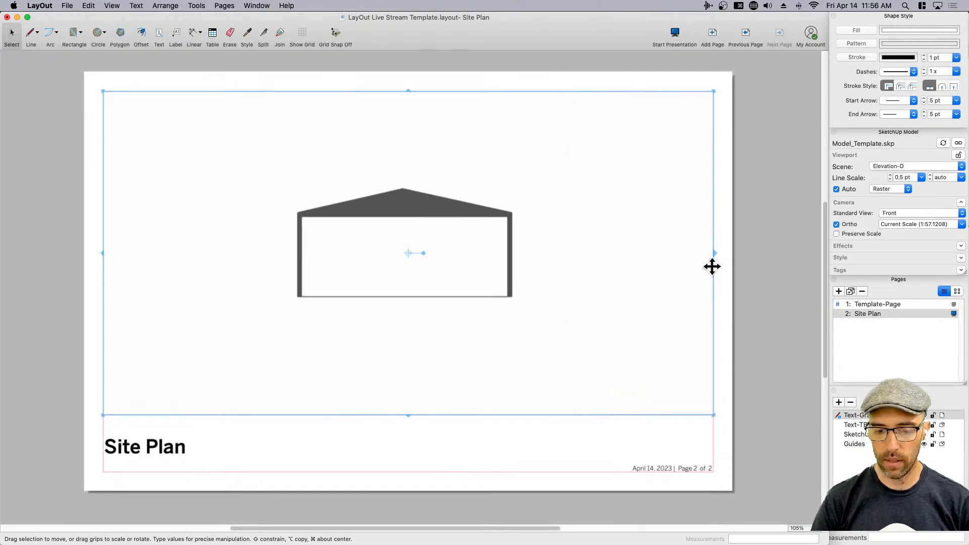
pyautogui.hscroll(-3, 694, 267)
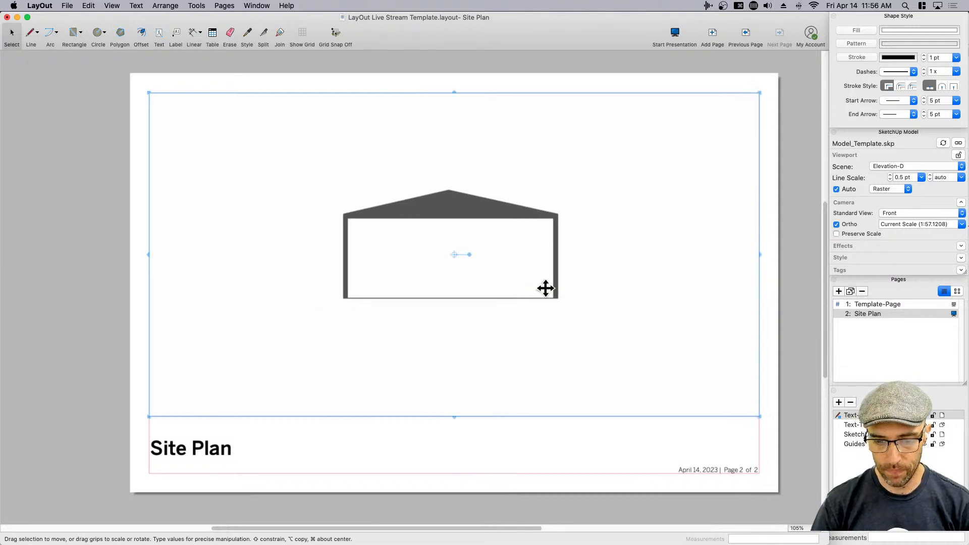
# - Float the SketchUp Model settings over the page and set the viewport's scene to Plan
pyautogui.click(893, 166)
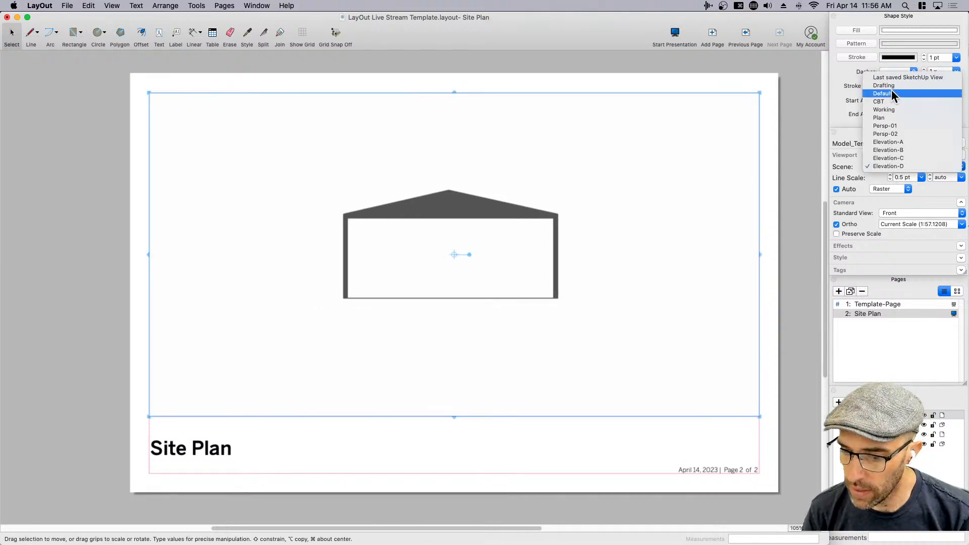
pyautogui.click(619, 205)
pyautogui.moveTo(870, 135); pyautogui.dragTo(601, 141)
pyautogui.moveTo(643, 269); pyautogui.dragTo(900, 307)
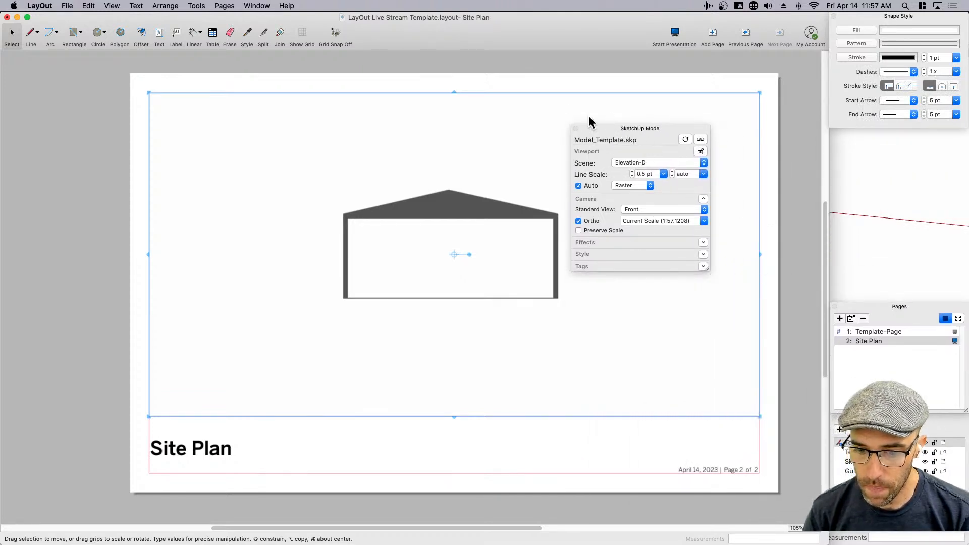
pyautogui.moveTo(617, 129); pyautogui.dragTo(574, 122)
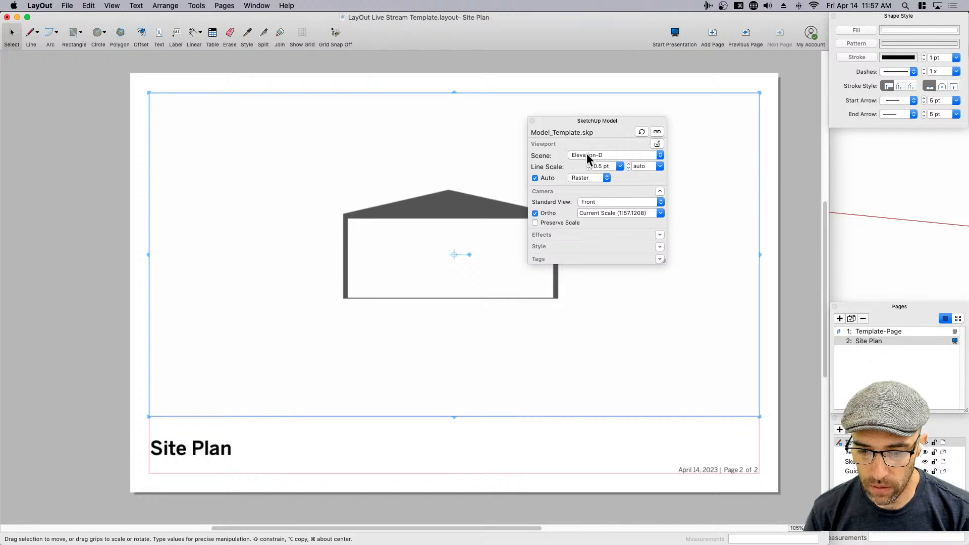
pyautogui.click(587, 155)
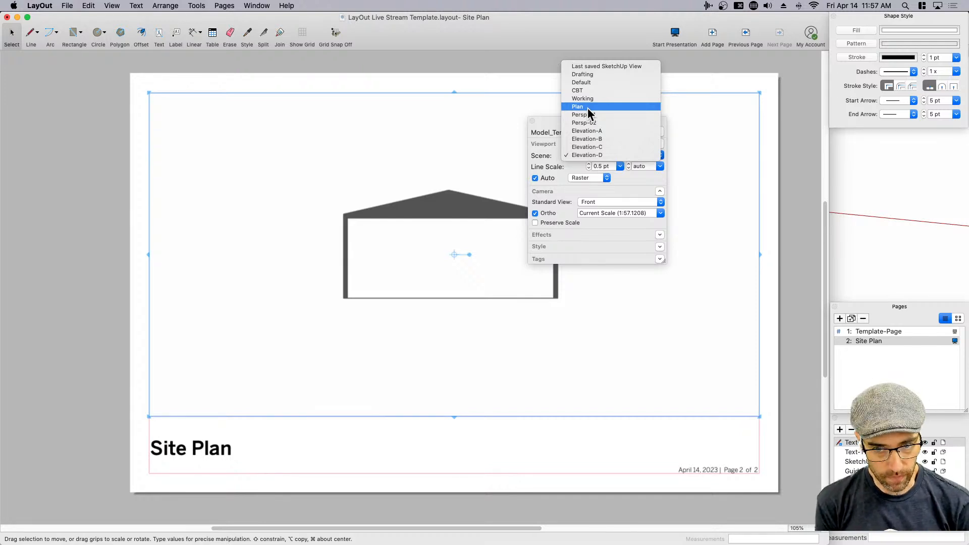
pyautogui.click(585, 108)
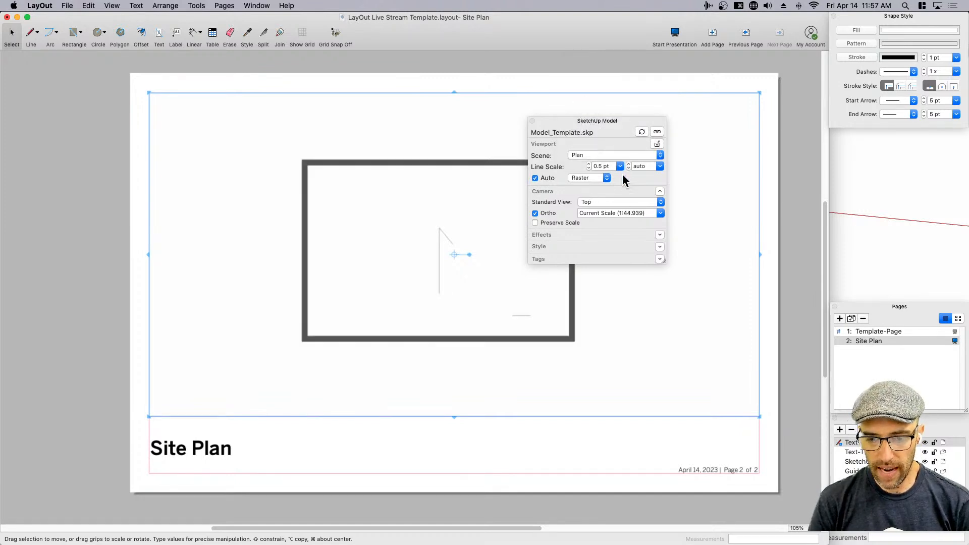
# - Try the plan viewport at 1/4" = 1'-0", set its scale to 3/8" = 1'-0" (1:32), and dock the model settings again
pyautogui.click(631, 213)
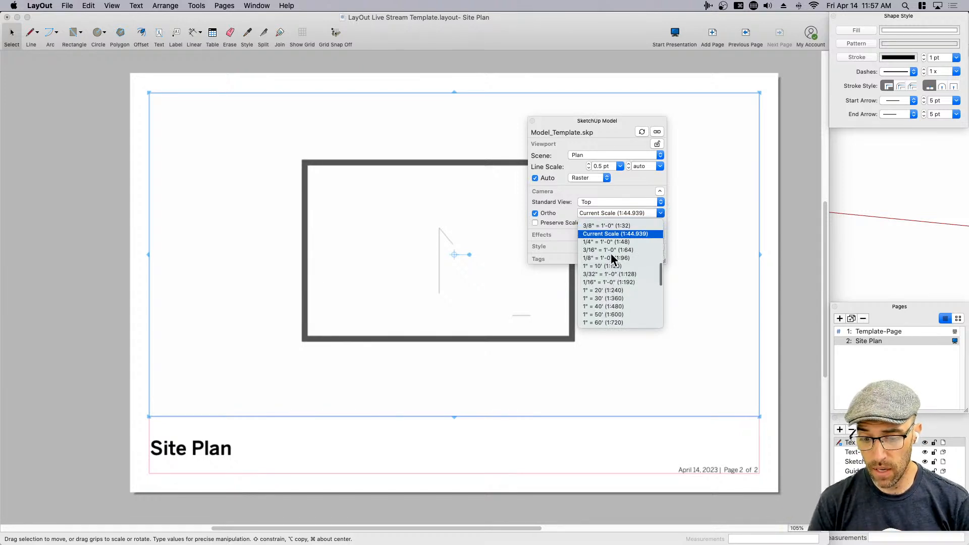
pyautogui.click(606, 233)
pyautogui.click(660, 212)
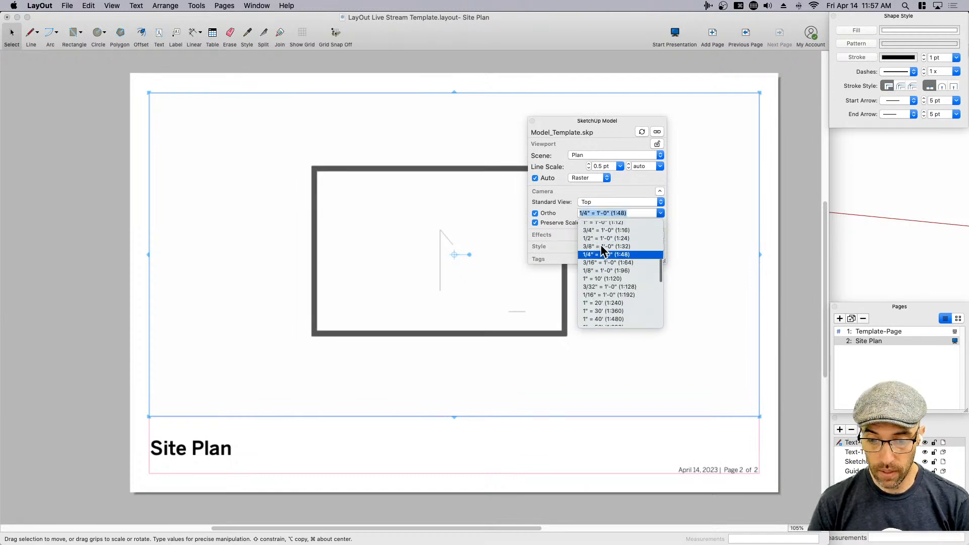
pyautogui.click(601, 246)
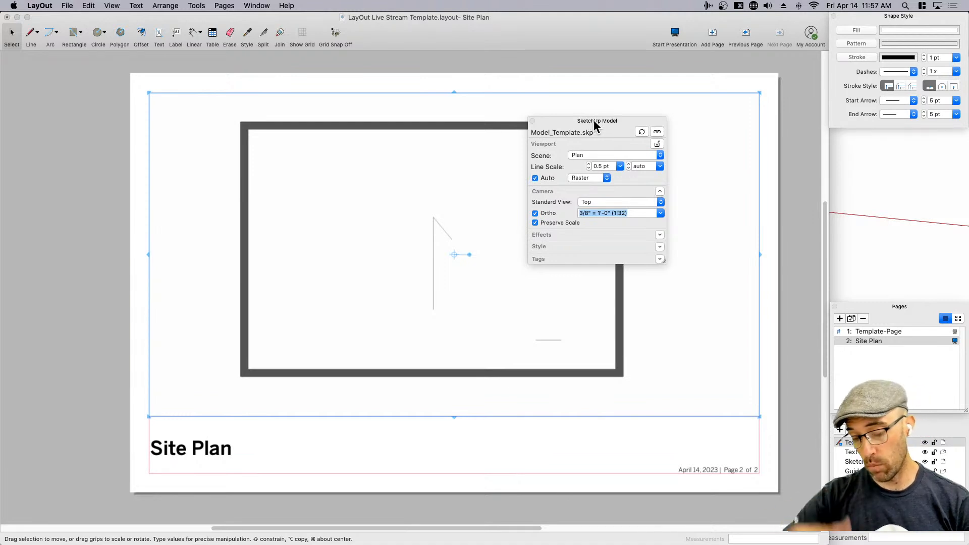
pyautogui.moveTo(594, 119)
pyautogui.mouseDown()
pyautogui.moveTo(716, 146)
pyautogui.moveTo(890, 133)
pyautogui.mouseUp()
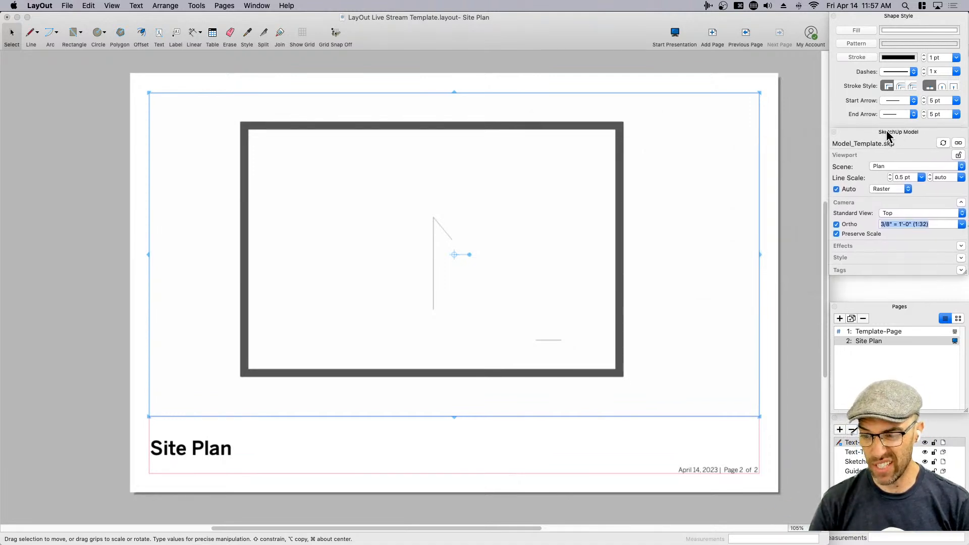
pyautogui.moveTo(892, 309); pyautogui.dragTo(891, 287)
pyautogui.scroll(-3, 574, 308)
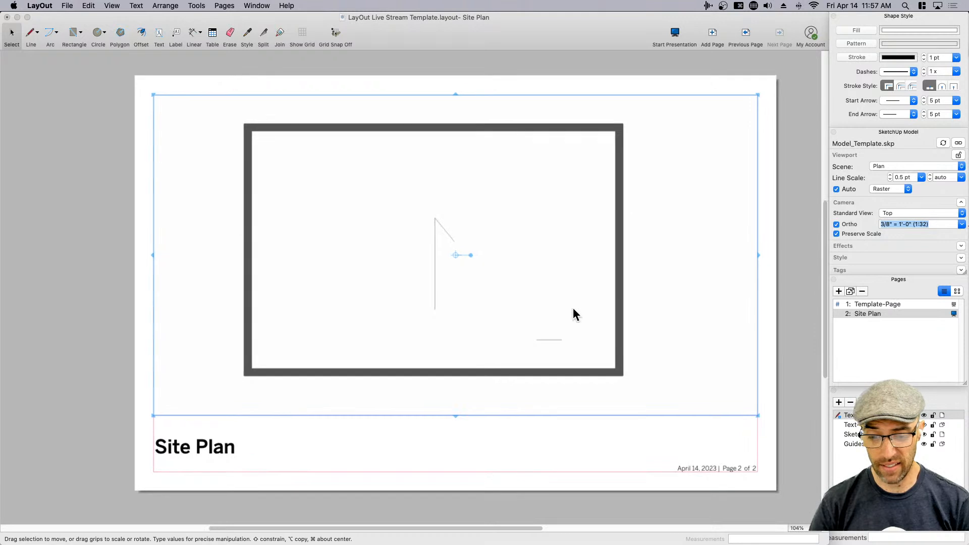
# - Shift the plan viewport sideways toward the page centre and fit its side edges to the margin guides
pyautogui.moveTo(546, 301); pyautogui.dragTo(572, 313, button='middle')
pyautogui.scroll(-1, 465, 306)
pyautogui.moveTo(463, 302); pyautogui.dragTo(475, 303)
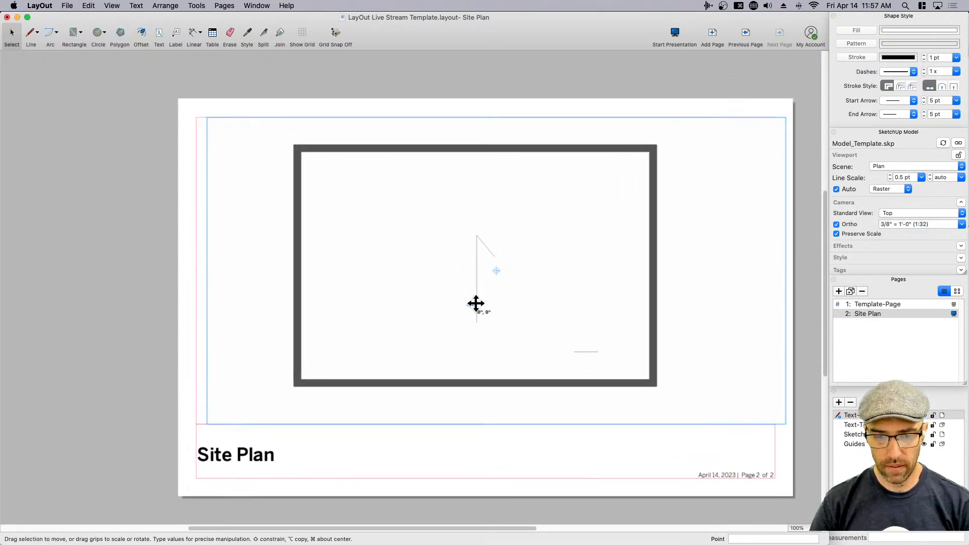
pyautogui.moveTo(201, 271); pyautogui.dragTo(196, 270)
pyautogui.moveTo(785, 272); pyautogui.dragTo(775, 271)
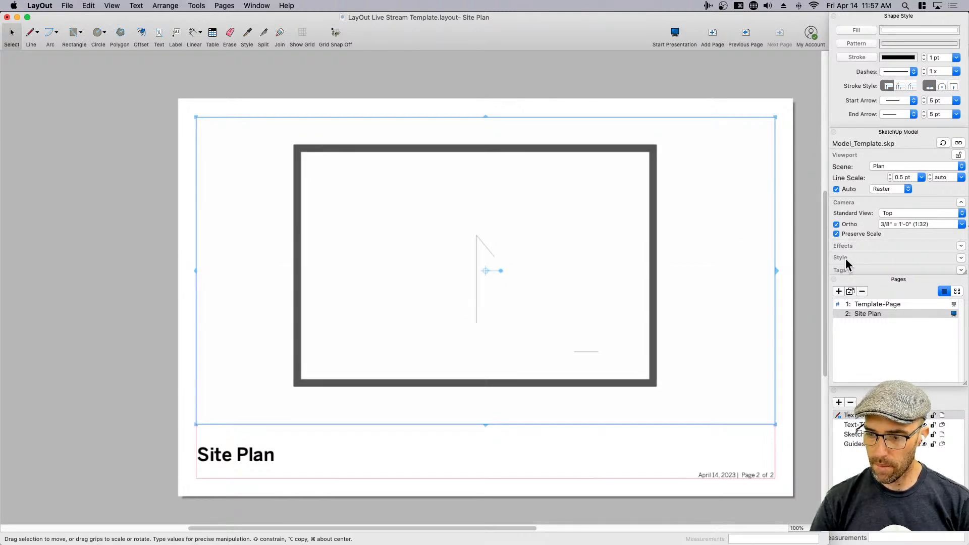
# - Turn off the background in the plan viewport's style settings, collapse them, and deselect the viewport
pyautogui.click(846, 258)
pyautogui.click(837, 337)
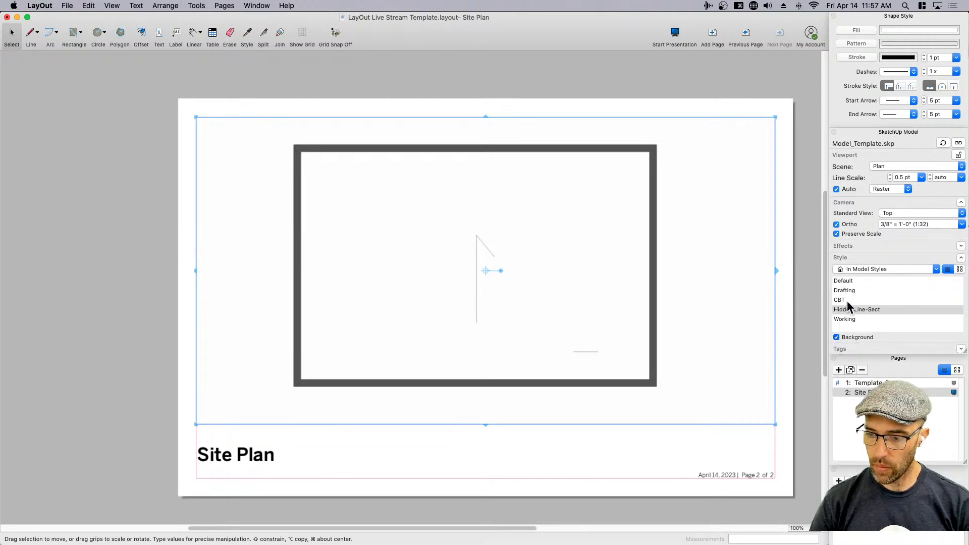
pyautogui.click(847, 259)
pyautogui.scroll(-2, 728, 317)
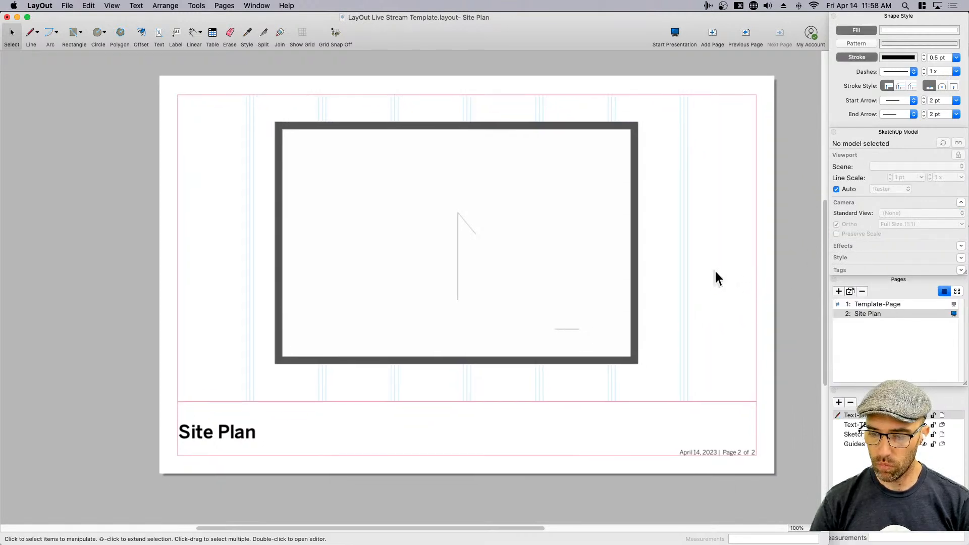
pyautogui.scroll(2, 626, 305)
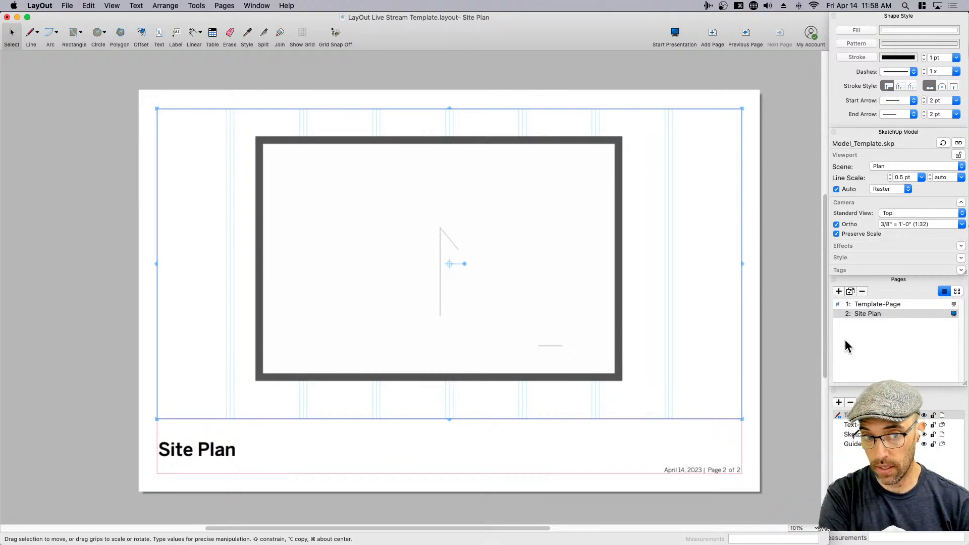
# - Move the plan viewport sideways again to centre the drawing, and pull both side edges back to the margins
pyautogui.moveTo(442, 362); pyautogui.dragTo(455, 364)
pyautogui.moveTo(754, 264); pyautogui.dragTo(742, 263)
pyautogui.moveTo(169, 263); pyautogui.dragTo(156, 263)
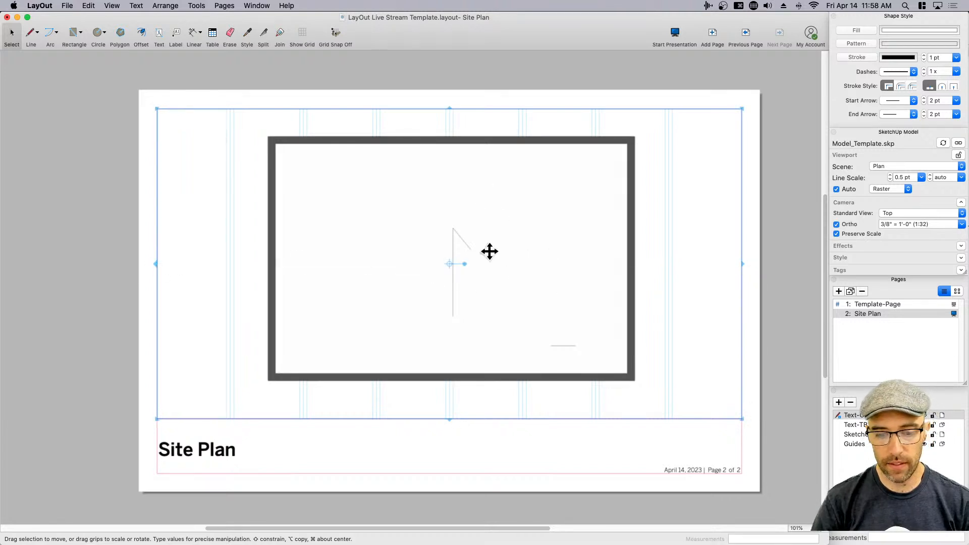
# - Move the template page's footer text with the file name and author to the Text-TB layer and check it on the Site Plan page
pyautogui.scroll(-1, 521, 282)
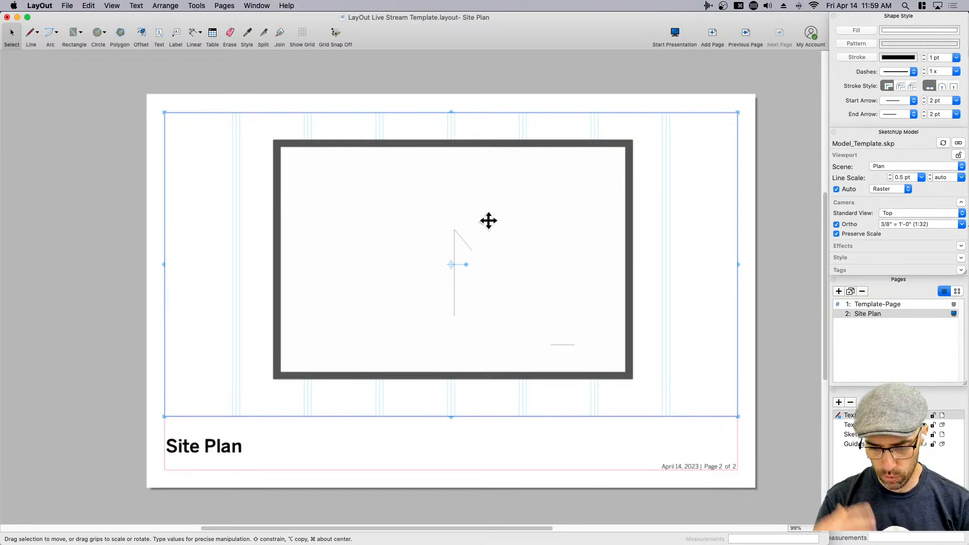
pyautogui.click(841, 306)
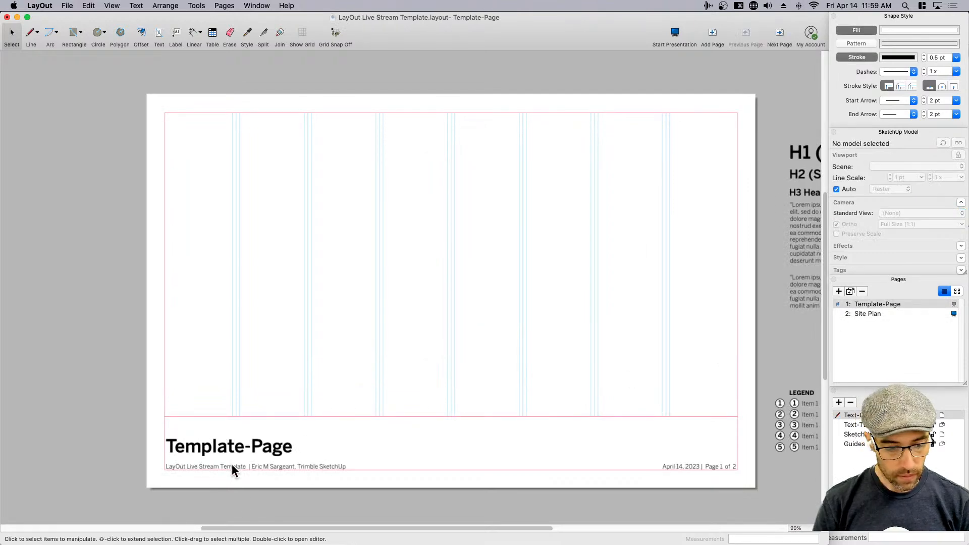
pyautogui.click(233, 466)
pyautogui.scroll(3, 239, 474)
pyautogui.rightClick(232, 467)
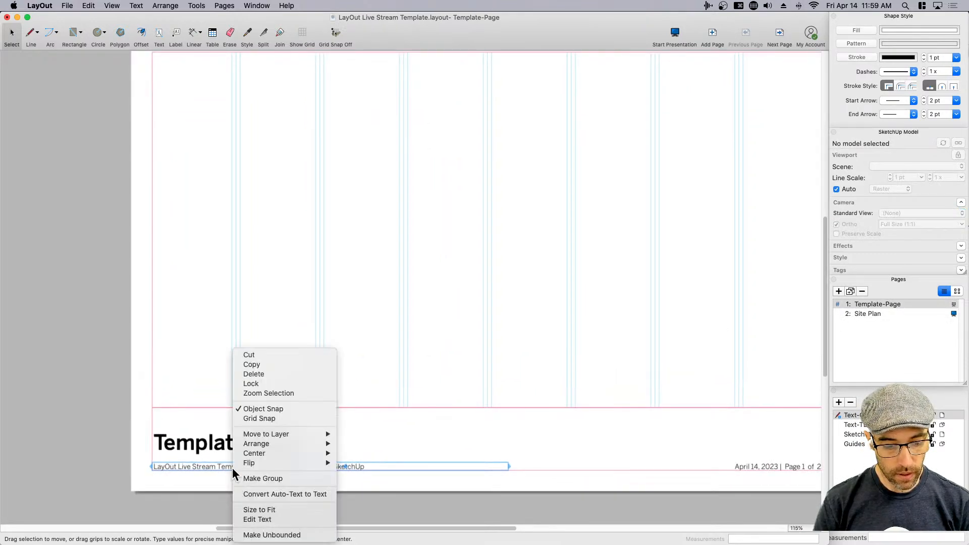
pyautogui.moveTo(303, 435)
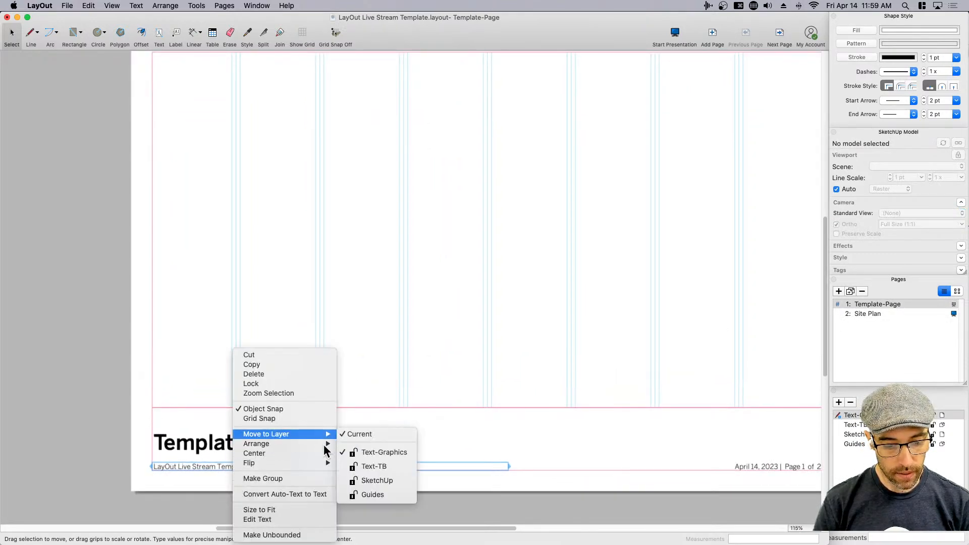
pyautogui.click(382, 466)
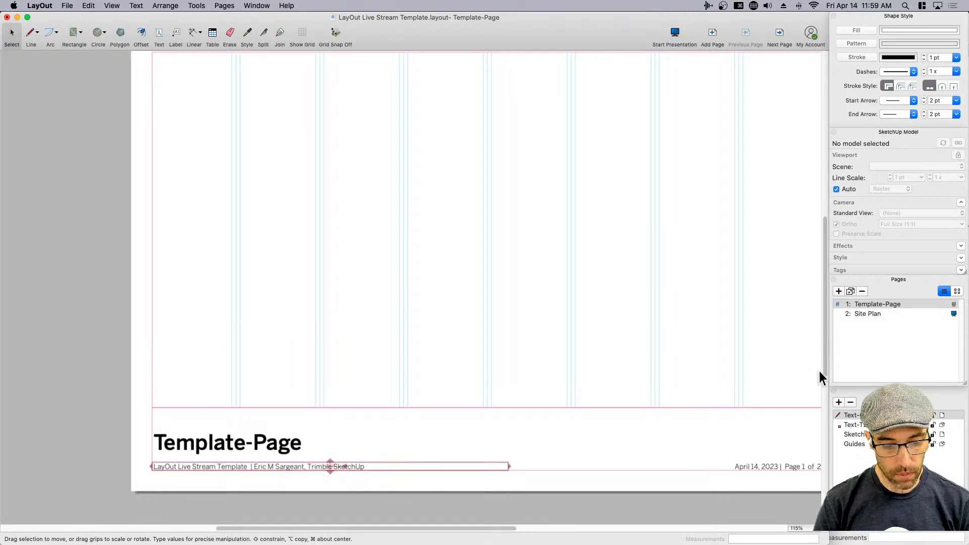
pyautogui.click(872, 315)
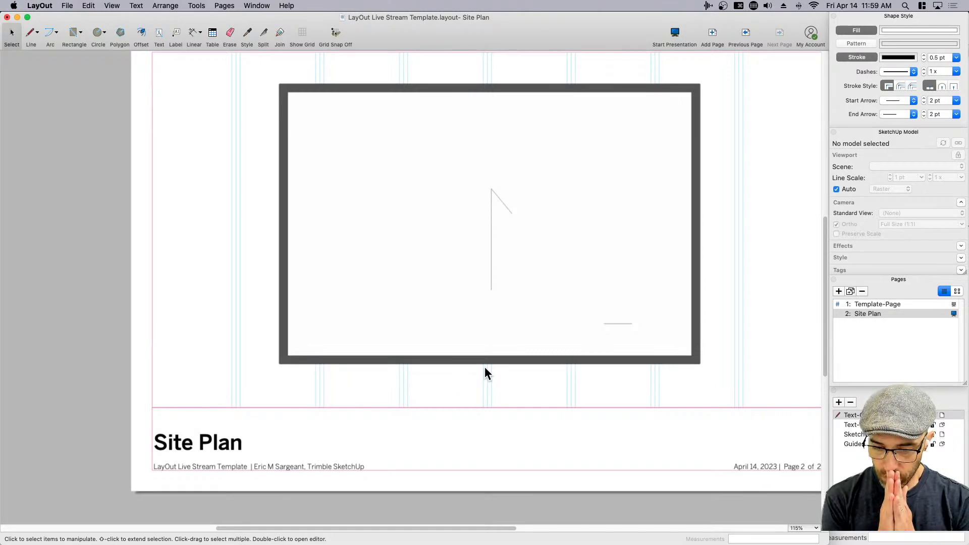
pyautogui.scroll(-2, 489, 364)
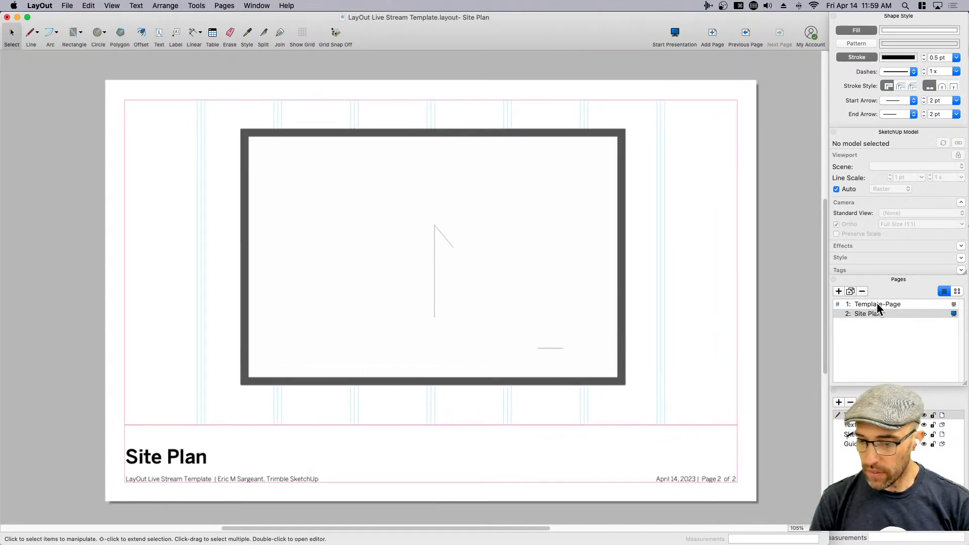
# - Compare the template page with the Site Plan page and duplicate the Site Plan page six times
pyautogui.click(877, 304)
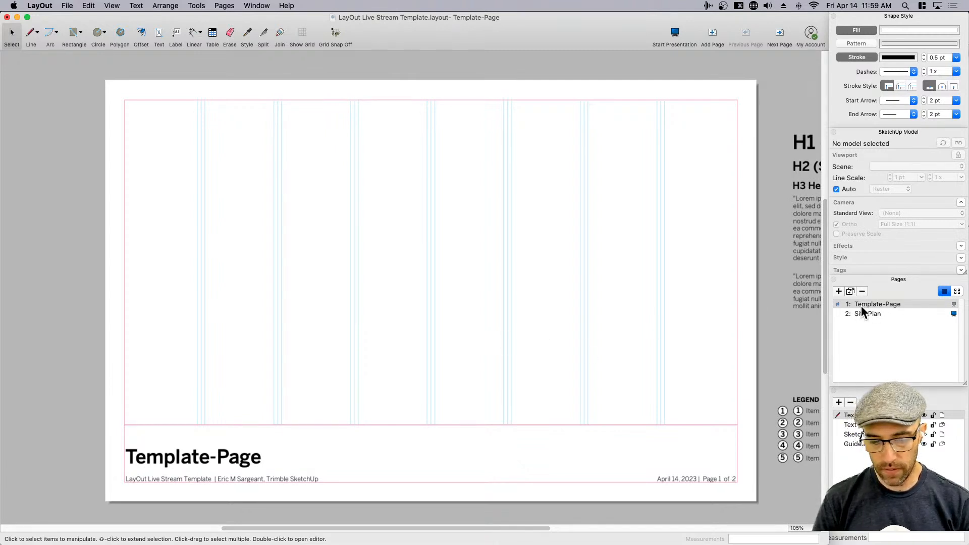
pyautogui.click(862, 313)
pyautogui.scroll(-2, 657, 351)
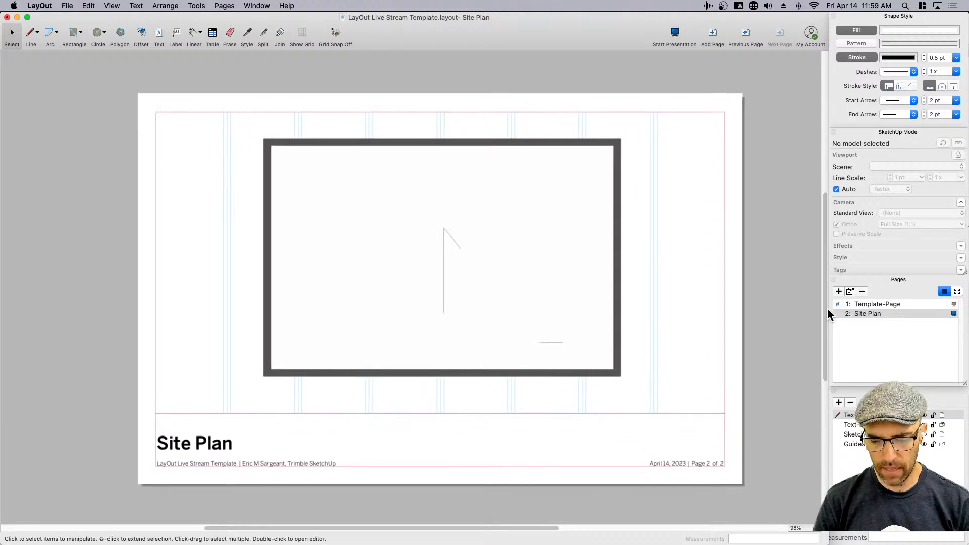
pyautogui.click(850, 292)
pyautogui.click(850, 292)
pyautogui.click(850, 291)
pyautogui.click(850, 292)
pyautogui.click(850, 291)
pyautogui.click(850, 292)
# - Rename the third page as "Perspective - 01"
pyautogui.doubleClick(866, 323)
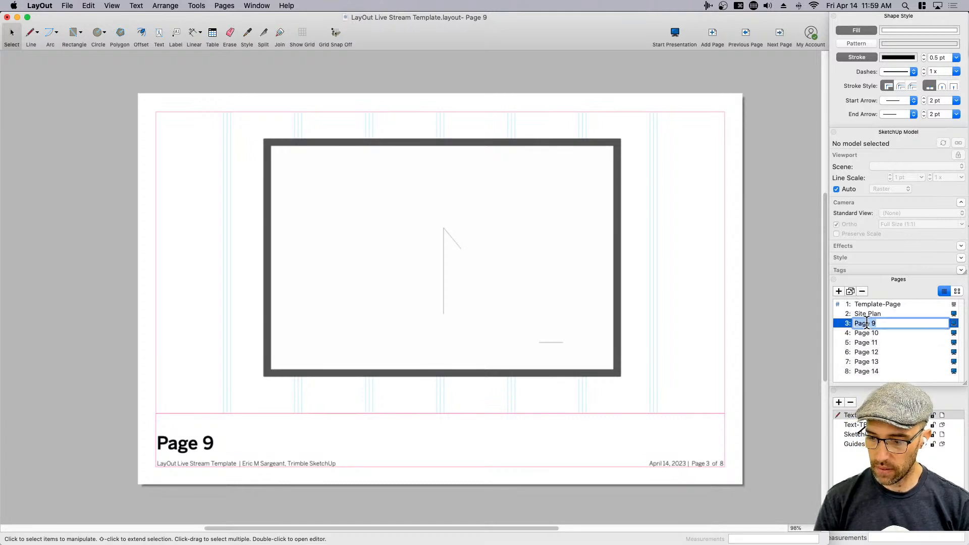
pyautogui.write('Perspe')
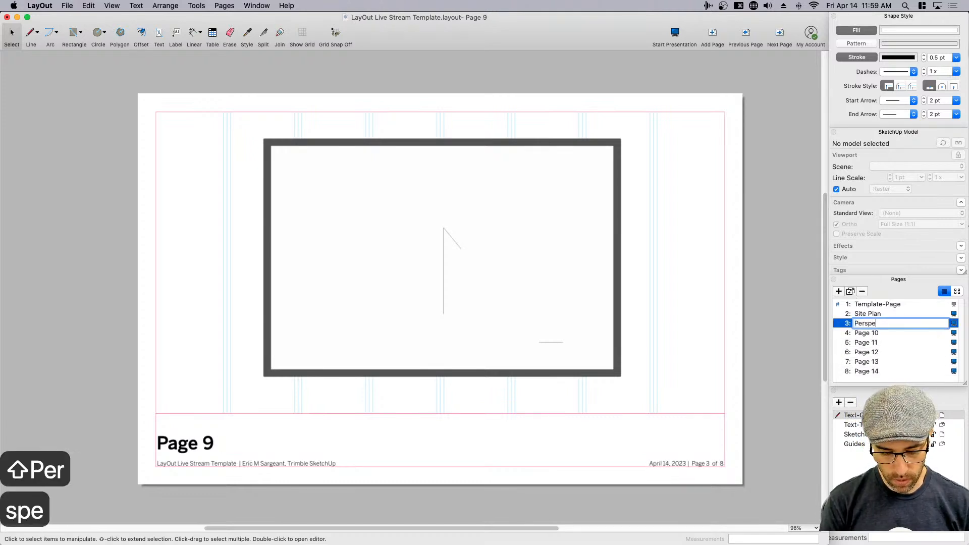
pyautogui.write('ctive -0')
pyautogui.press('BackSpace')
pyautogui.press('BackSpace')
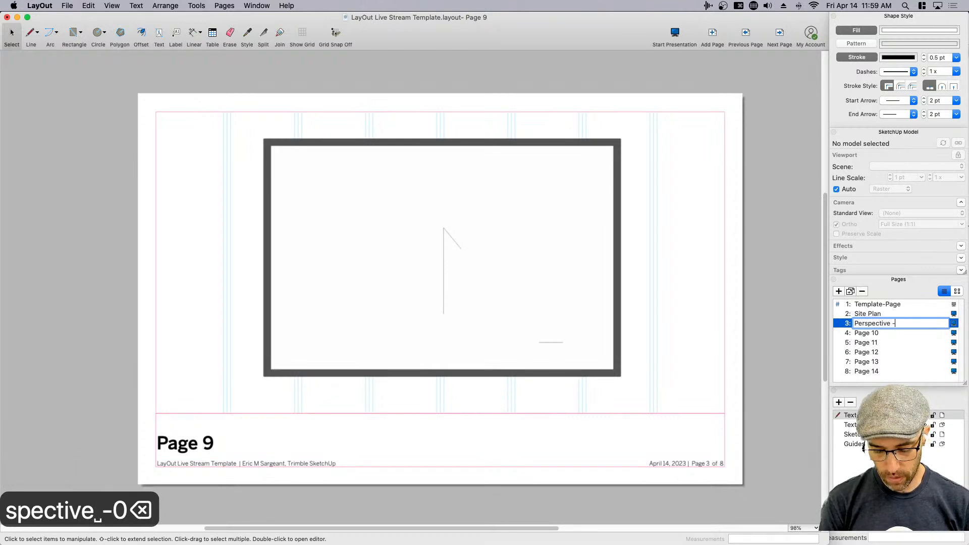
pyautogui.press('BackSpace')
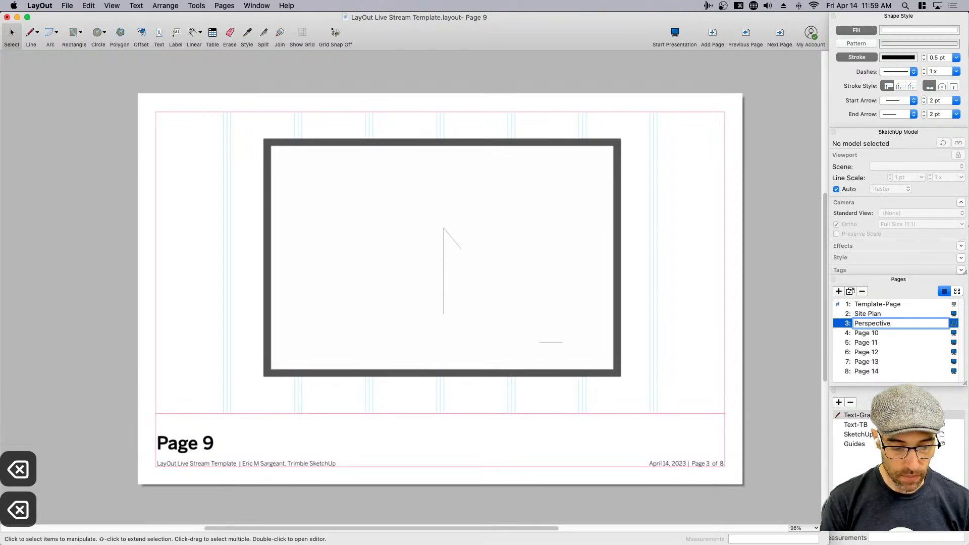
pyautogui.write('- 01')
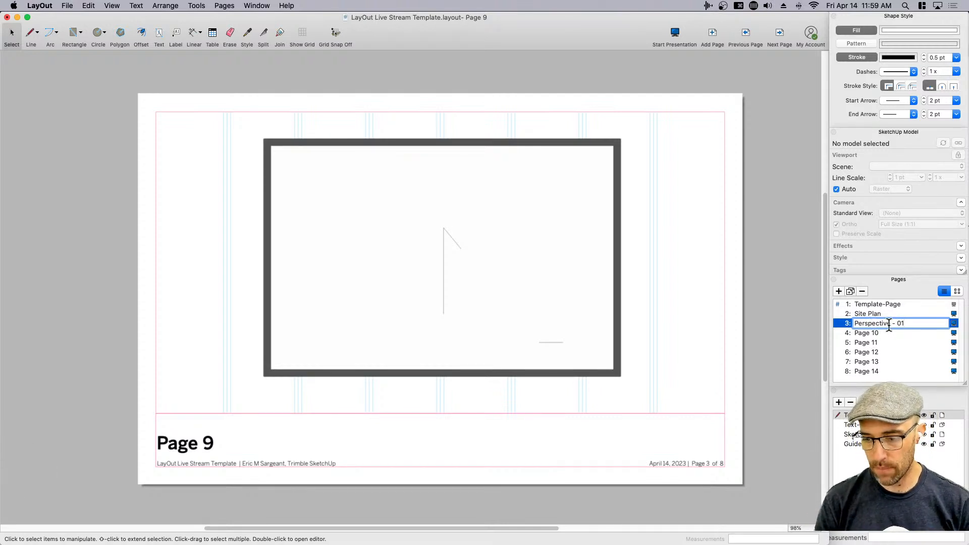
# - Copy the third page's name to the fourth page and change it to "Perspective - 02"
pyautogui.press('super+a')
pyautogui.press('super+c')
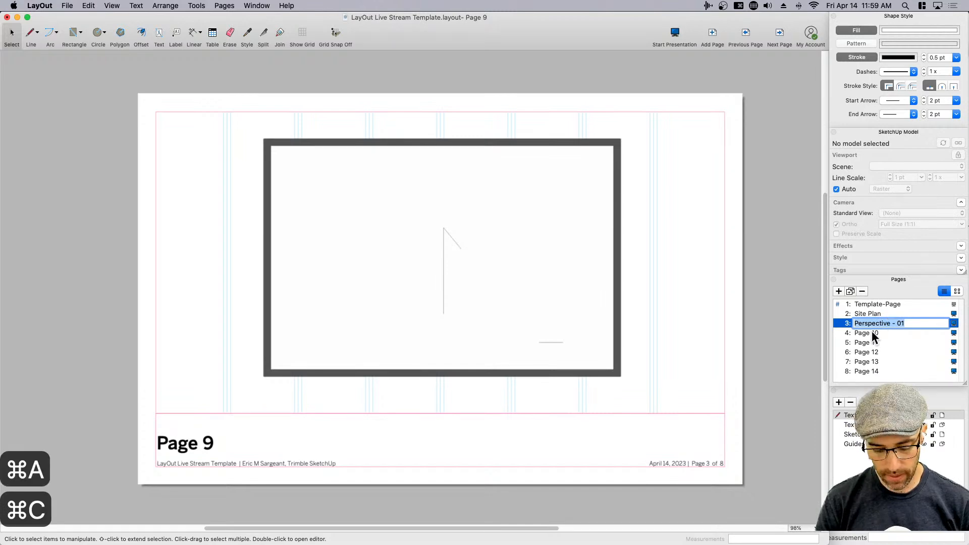
pyautogui.doubleClick(873, 334)
pyautogui.press('super+v')
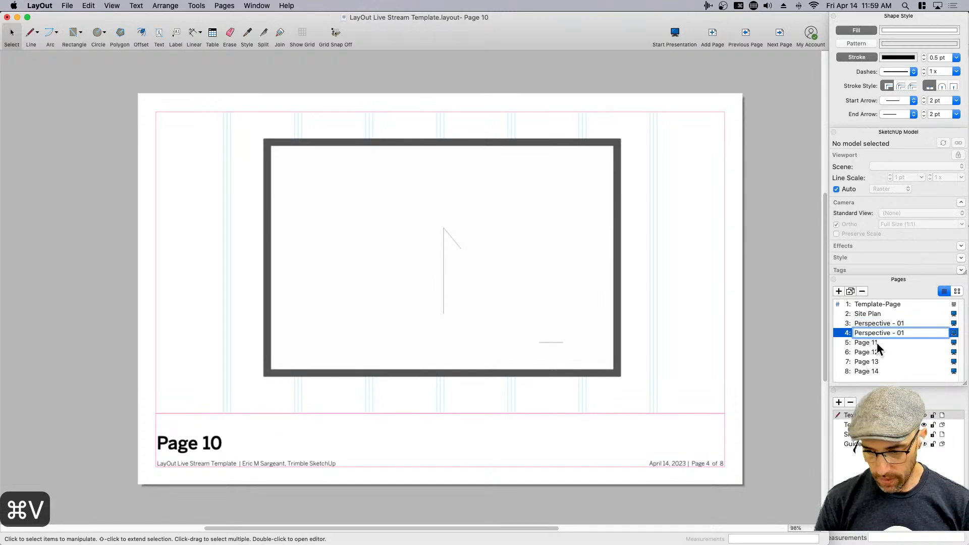
pyautogui.press('BackSpace')
pyautogui.write('2')
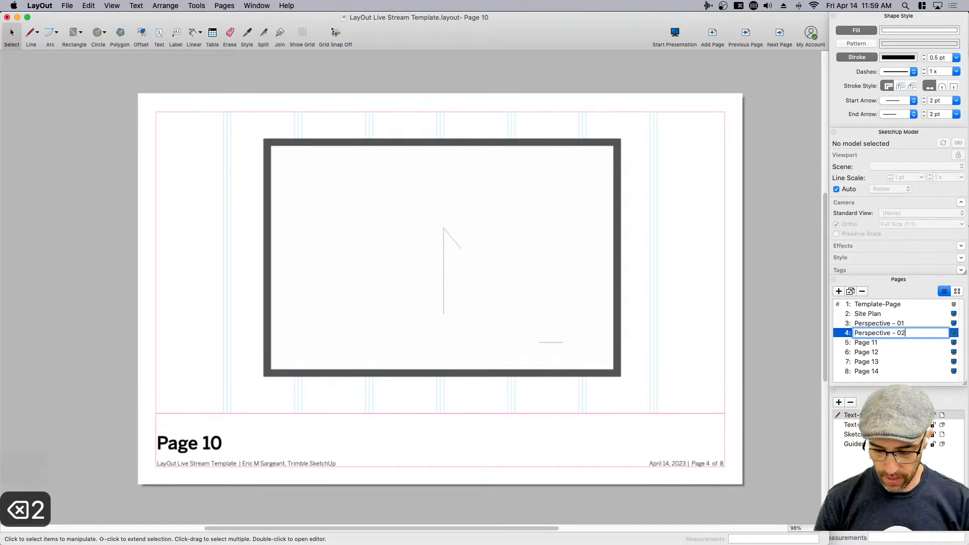
# - Rename the fifth page as "Elevation - West"
pyautogui.doubleClick(870, 343)
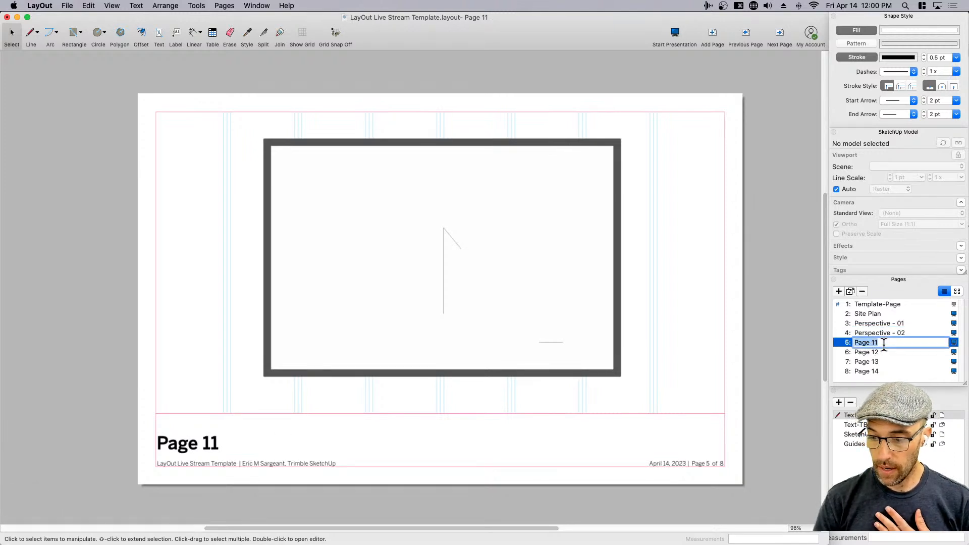
pyautogui.write('E')
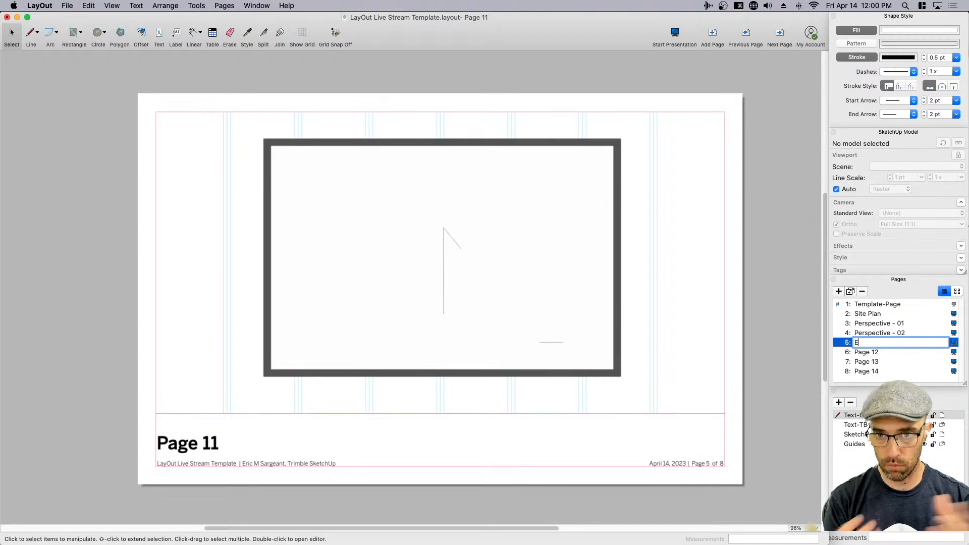
pyautogui.write('leva')
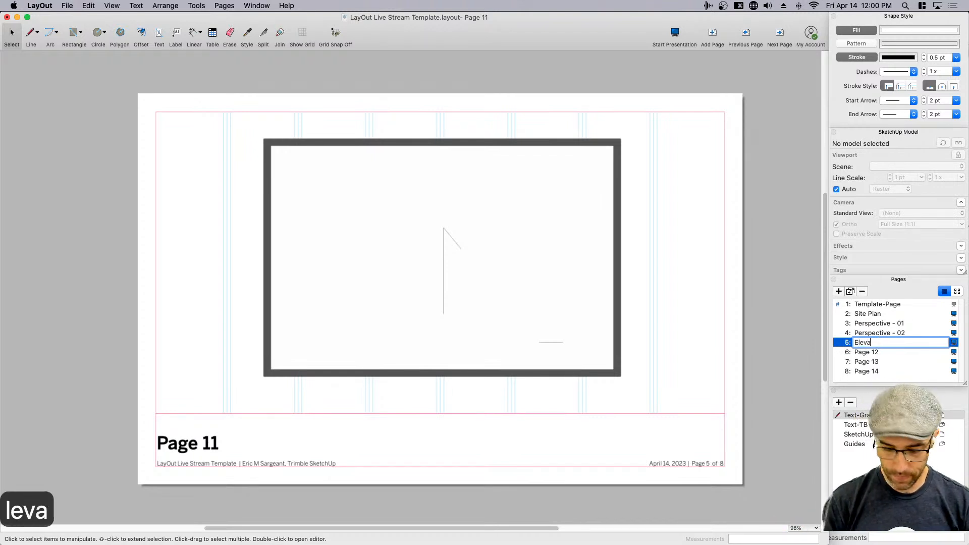
pyautogui.write('tion - West')
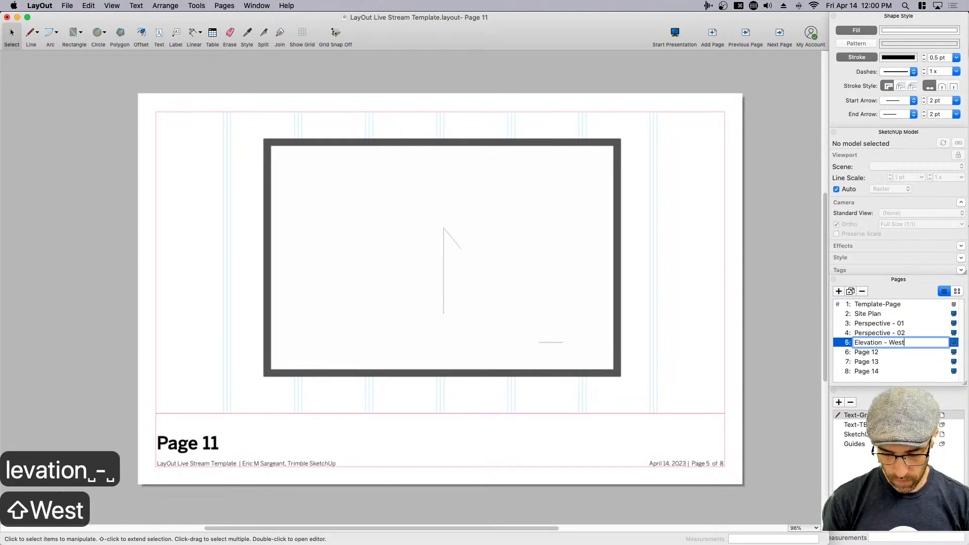
# - Copy the fifth page's name to the sixth page and change it to "Elevation - East"
pyautogui.press('super+a')
pyautogui.press('super+c')
pyautogui.doubleClick(875, 356)
pyautogui.press('super+v')
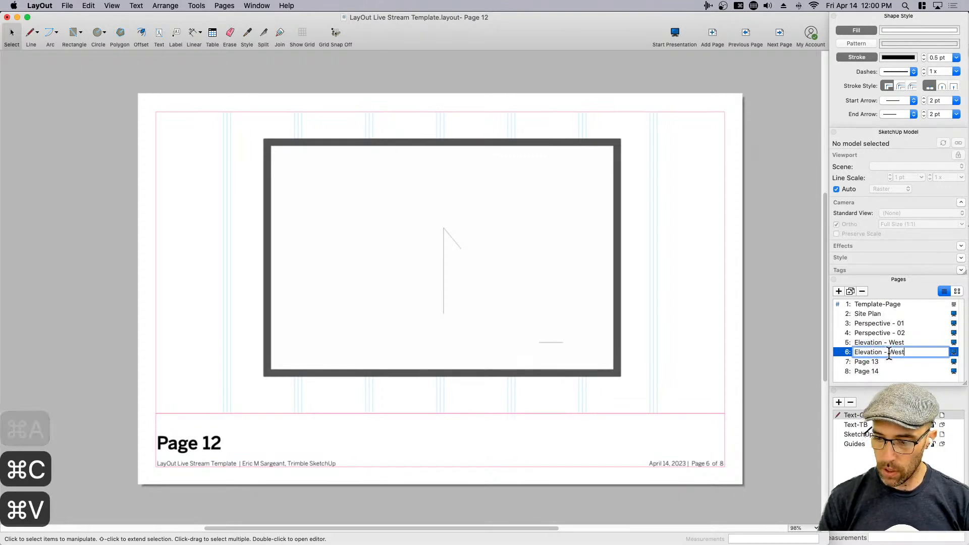
pyautogui.doubleClick(940, 349)
pyautogui.write('East')
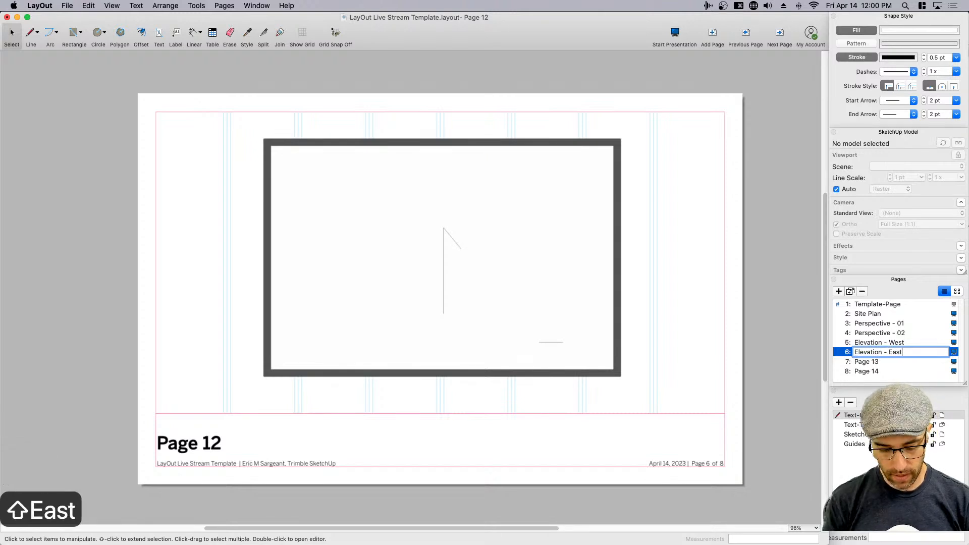
pyautogui.doubleClick(871, 362)
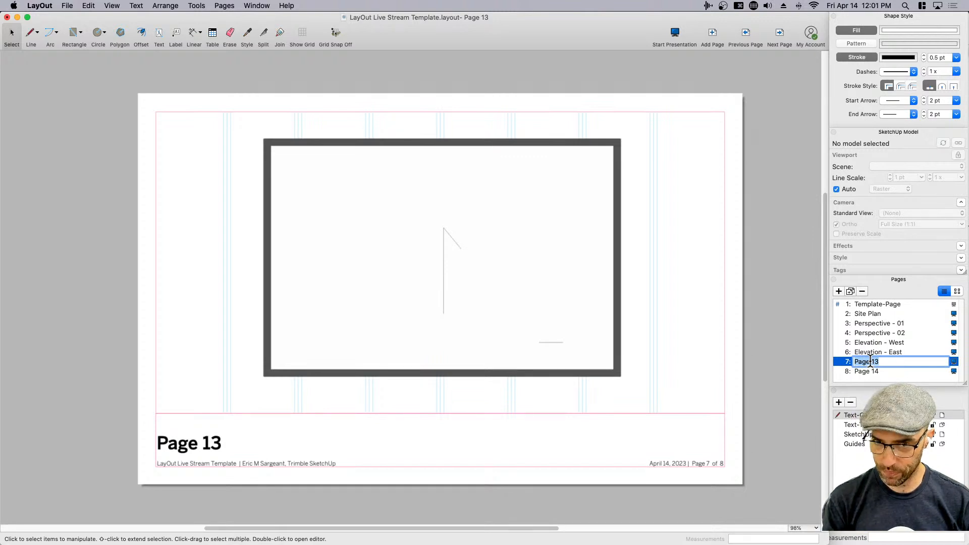
pyautogui.click(396, 1)
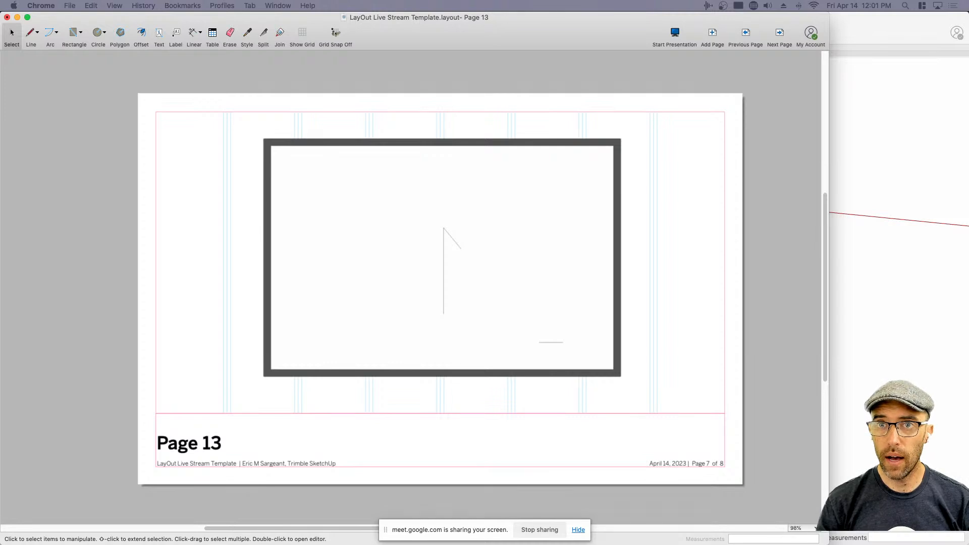
pyautogui.press('super+Tab')
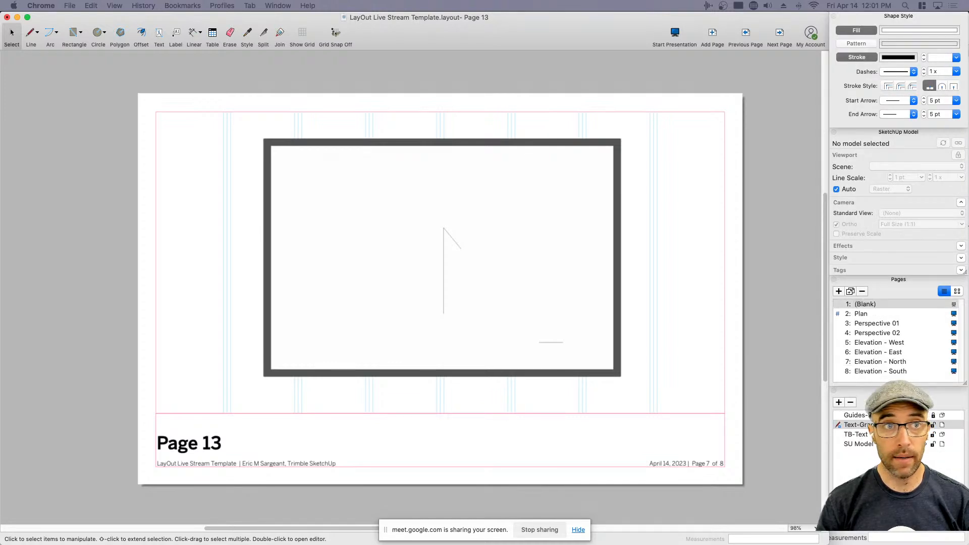
pyautogui.press('super+Tab')
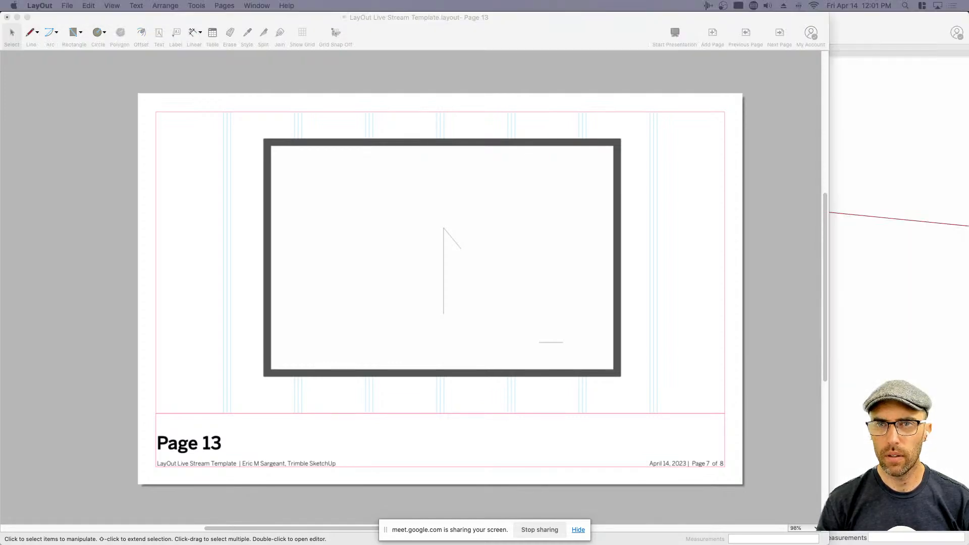
pyautogui.press('super+Tab')
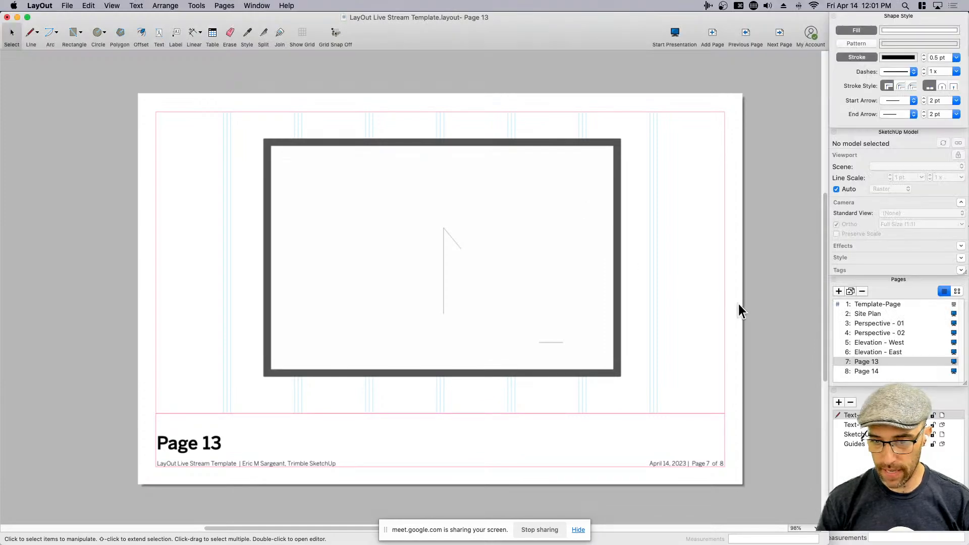
pyautogui.click(580, 533)
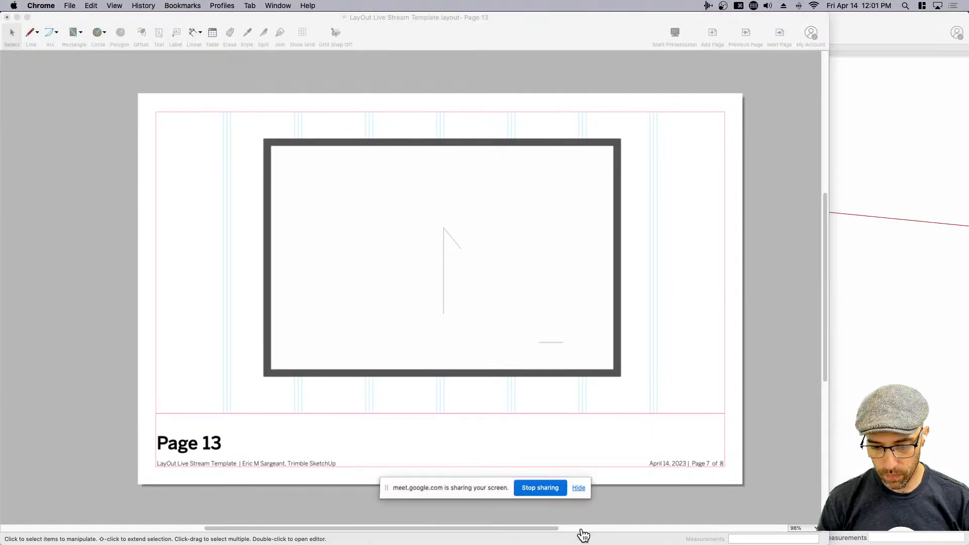
pyautogui.scroll(-1, 540, 372)
pyautogui.click(705, 369)
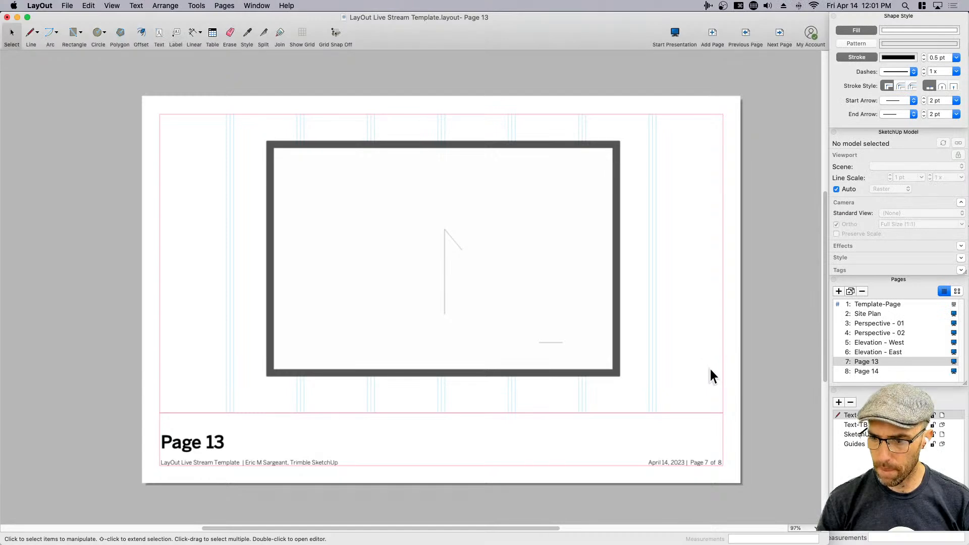
pyautogui.scroll(-1, 710, 370)
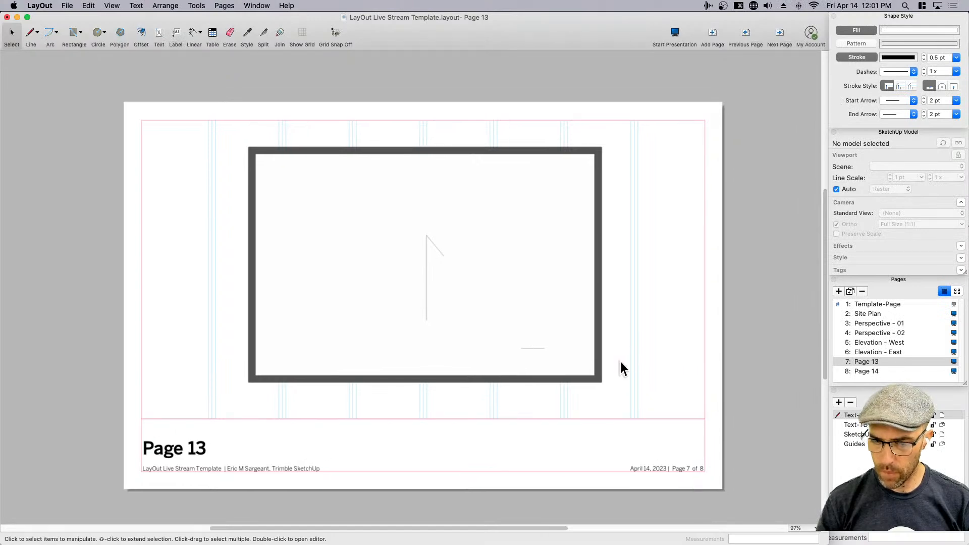
# - Reuse the copied elevation name for the seventh page and change it to "Elevation - North"
pyautogui.doubleClick(872, 361)
pyautogui.press('super+v')
pyautogui.doubleClick(897, 361)
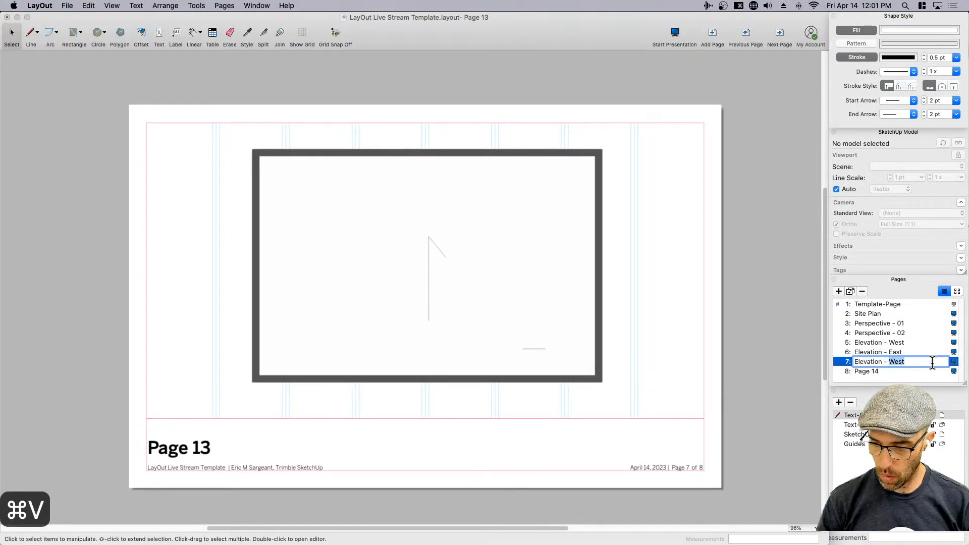
pyautogui.write('North')
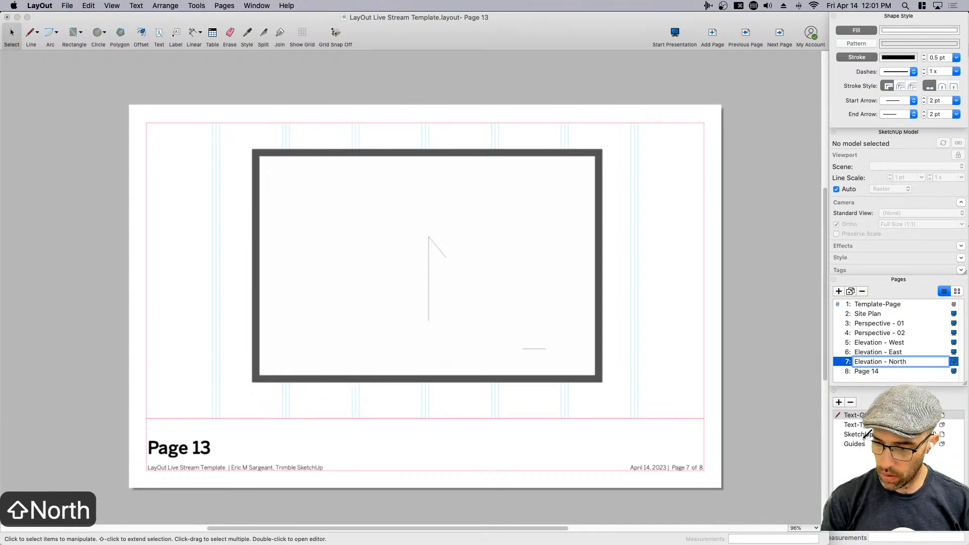
# - Reuse the copied elevation name for the eighth page and change it to "Elevation - South"
pyautogui.doubleClick(874, 372)
pyautogui.write('Elevation - West')
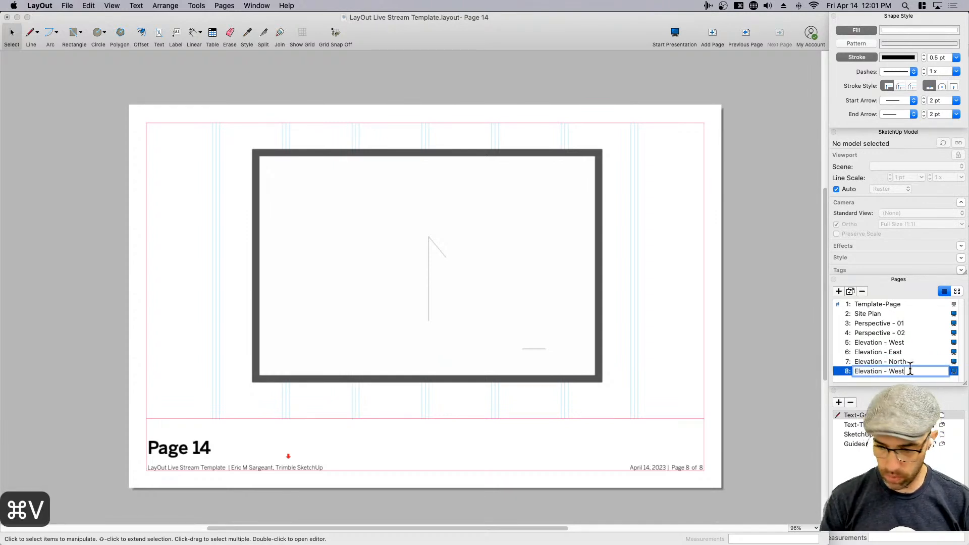
pyautogui.doubleClick(897, 373)
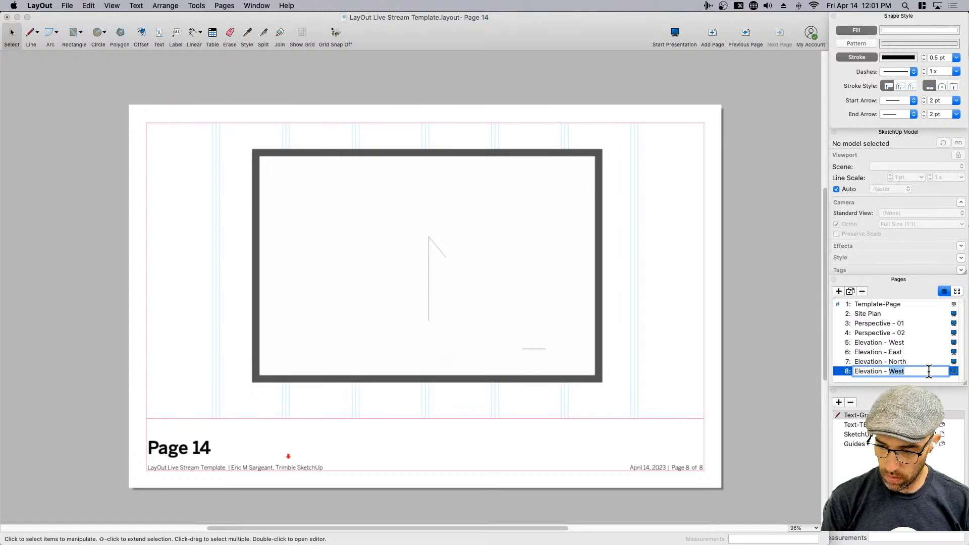
pyautogui.write('South')
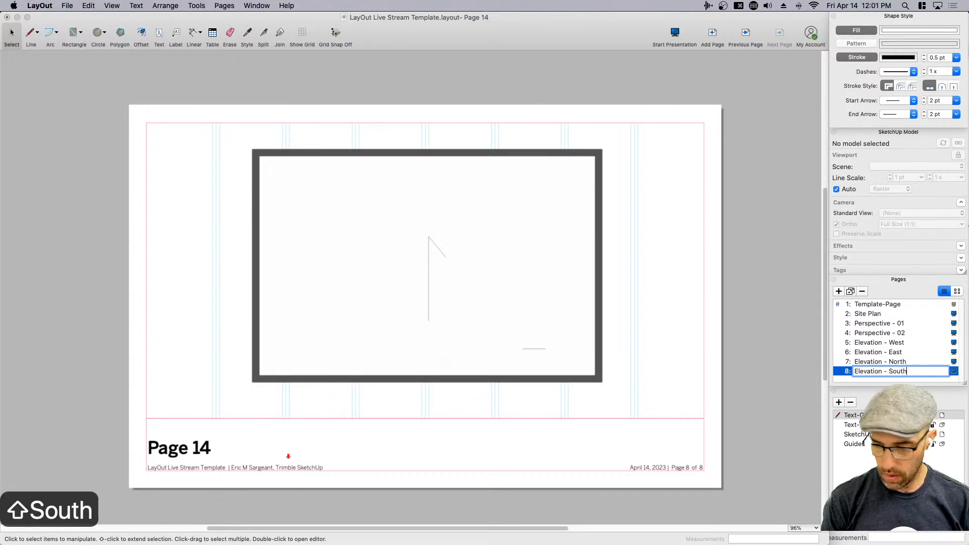
pyautogui.click(725, 378)
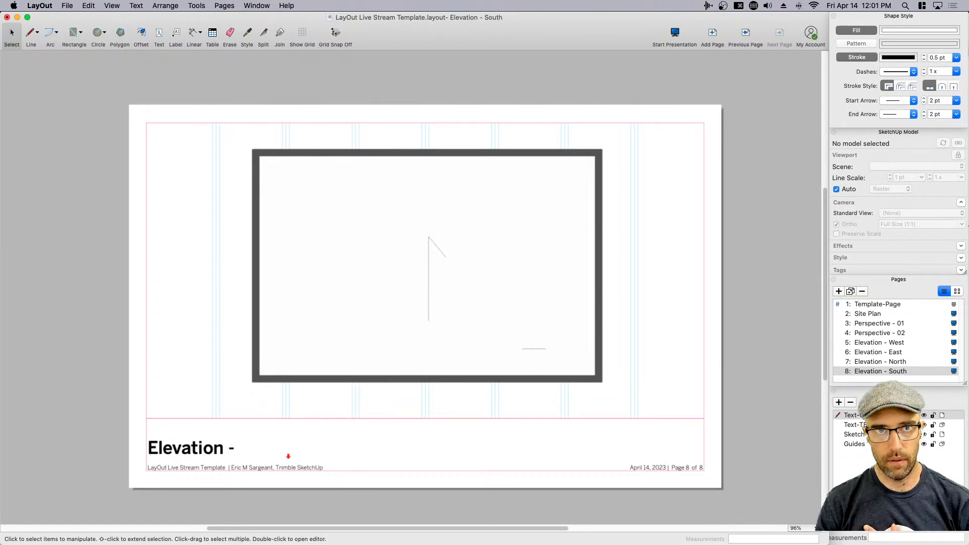
pyautogui.press('super+Tab')
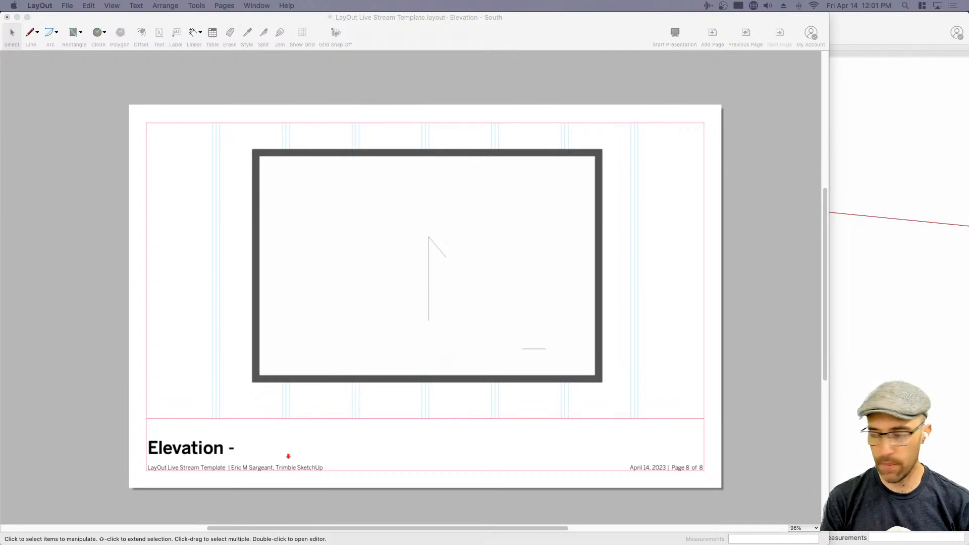
pyautogui.click(522, 263)
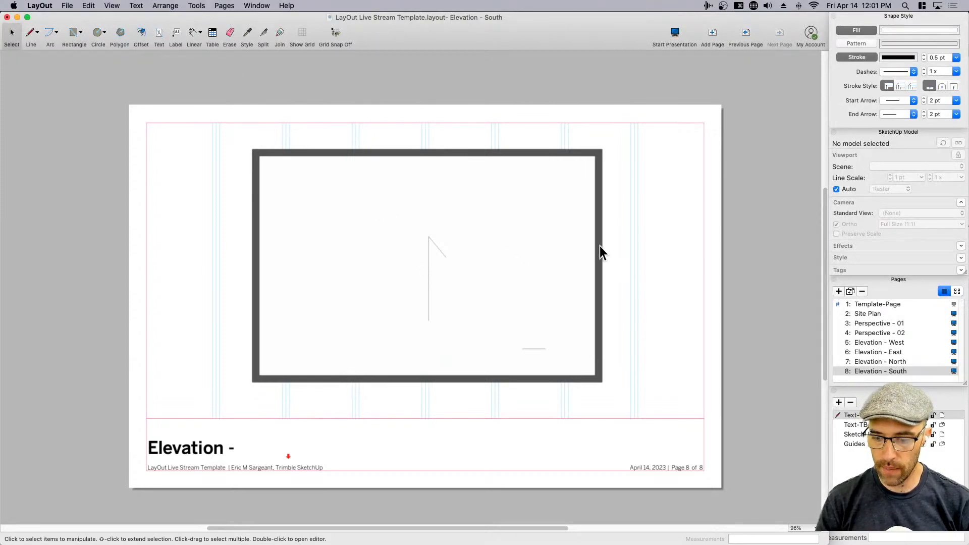
pyautogui.click(601, 253)
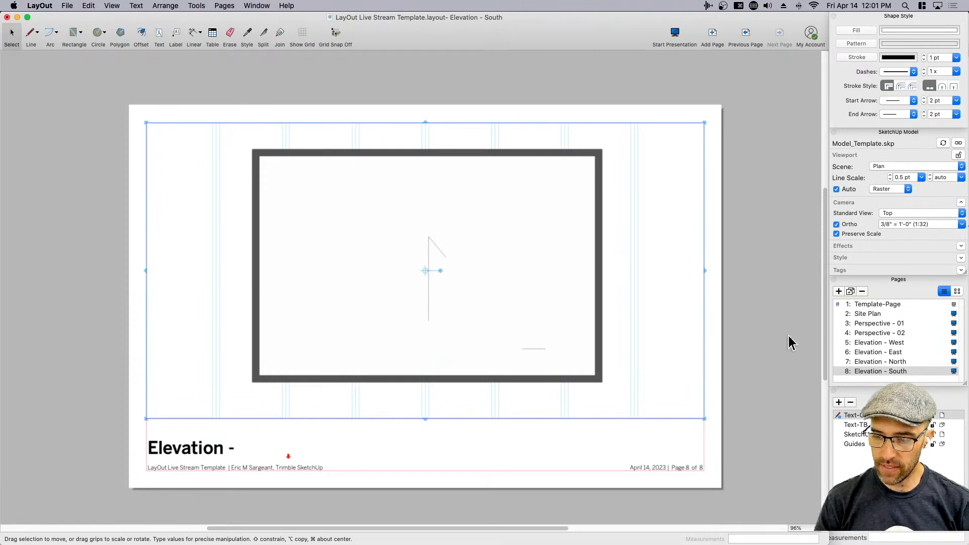
# - Set the model viewport on the Elevation - West page to the Elevation-A scene
pyautogui.click(861, 342)
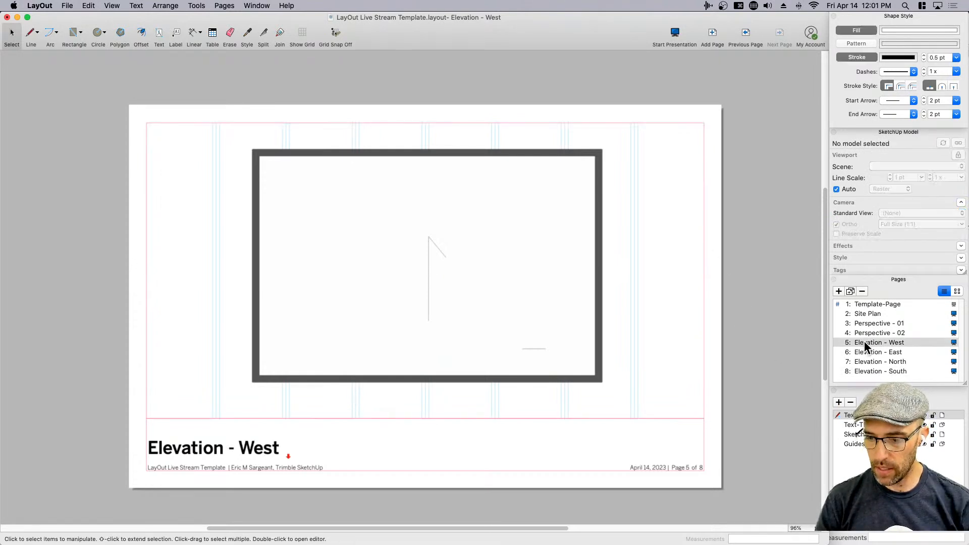
pyautogui.click(452, 295)
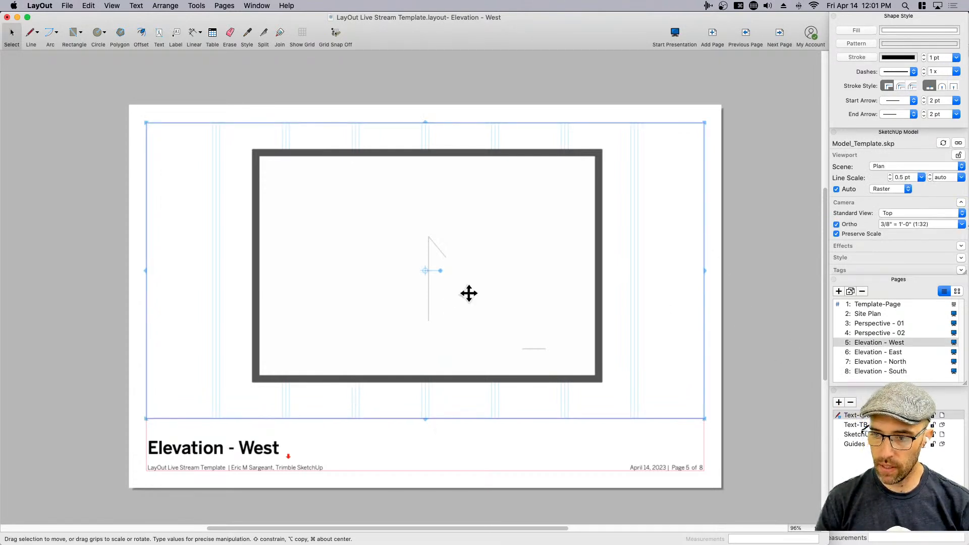
pyautogui.click(878, 167)
pyautogui.click(892, 190)
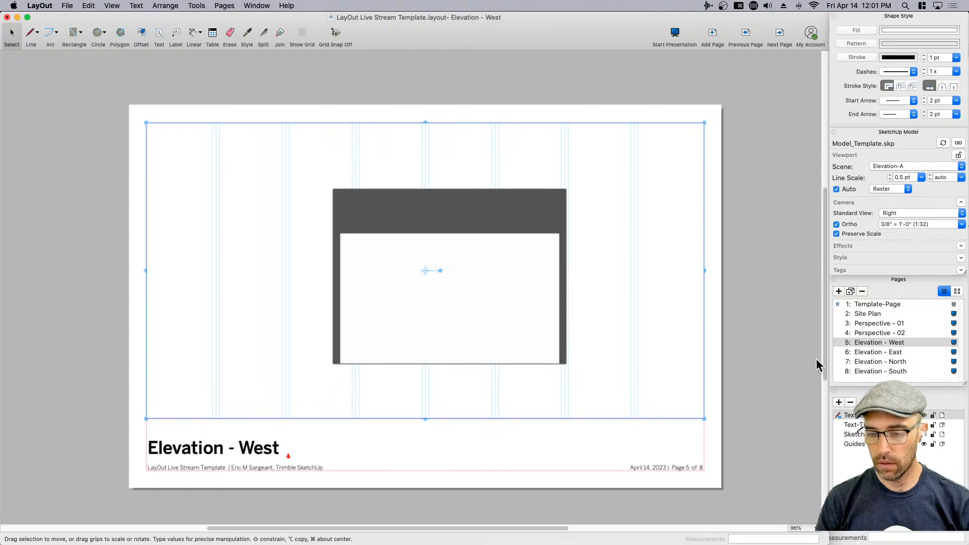
pyautogui.click(877, 351)
pyautogui.click(877, 342)
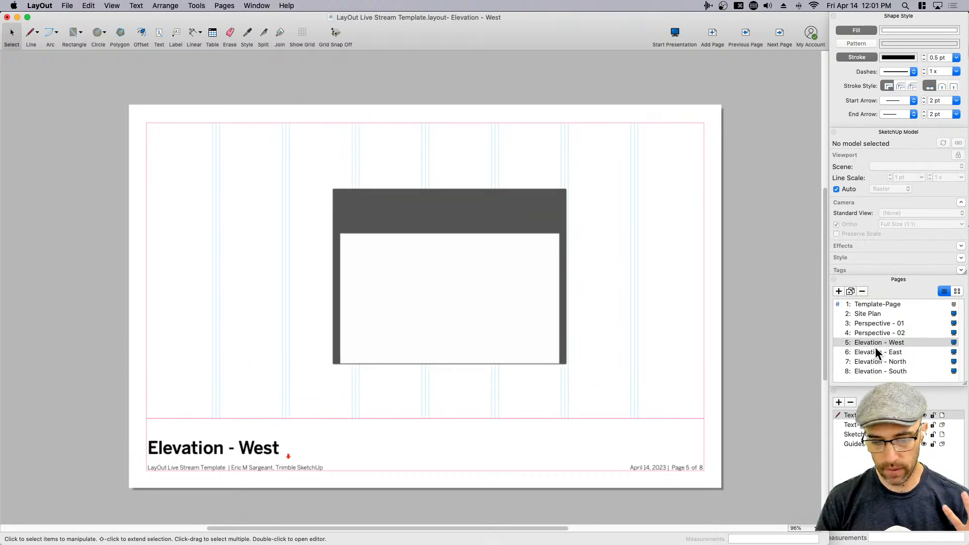
pyautogui.click(255, 451)
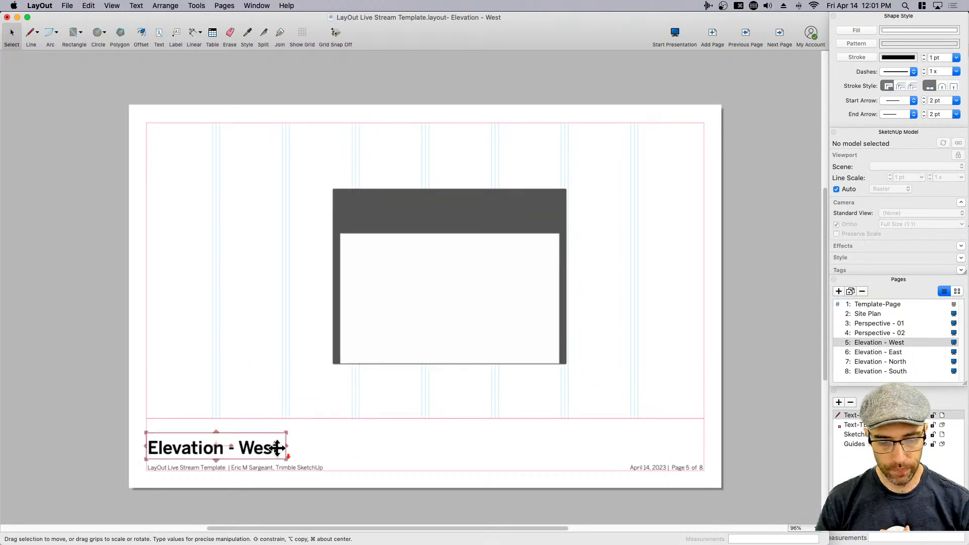
# - Set the model viewport on the Elevation - East page to the Elevation-B scene
pyautogui.click(869, 352)
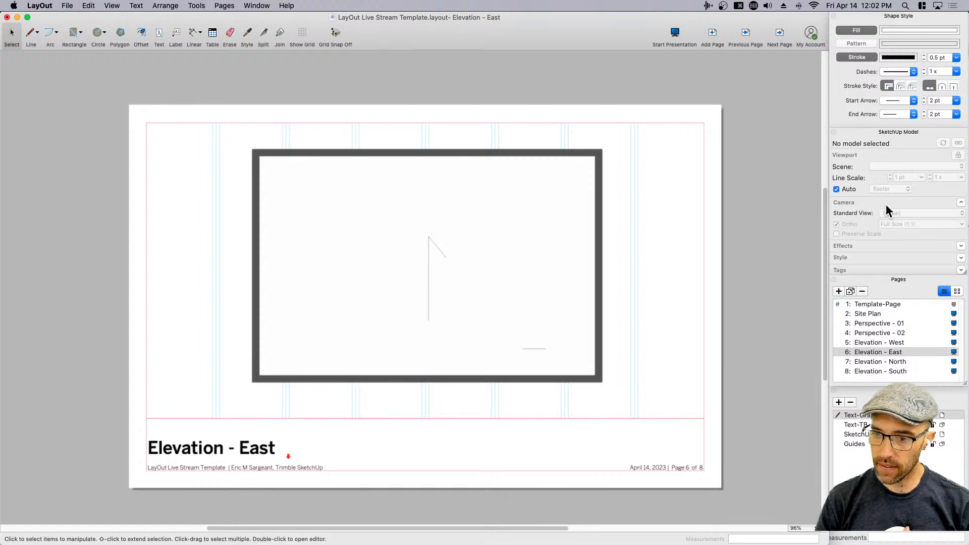
pyautogui.click(467, 301)
pyautogui.click(894, 167)
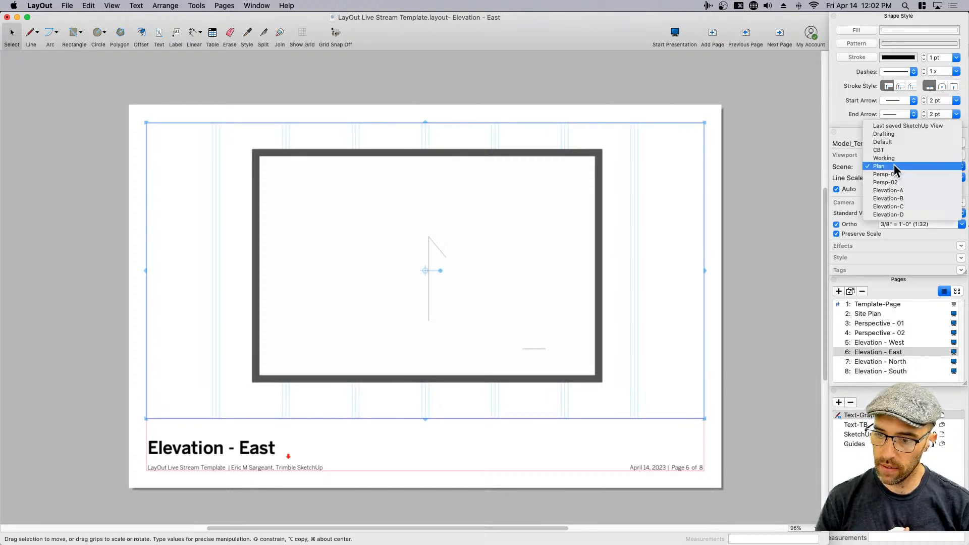
pyautogui.click(899, 197)
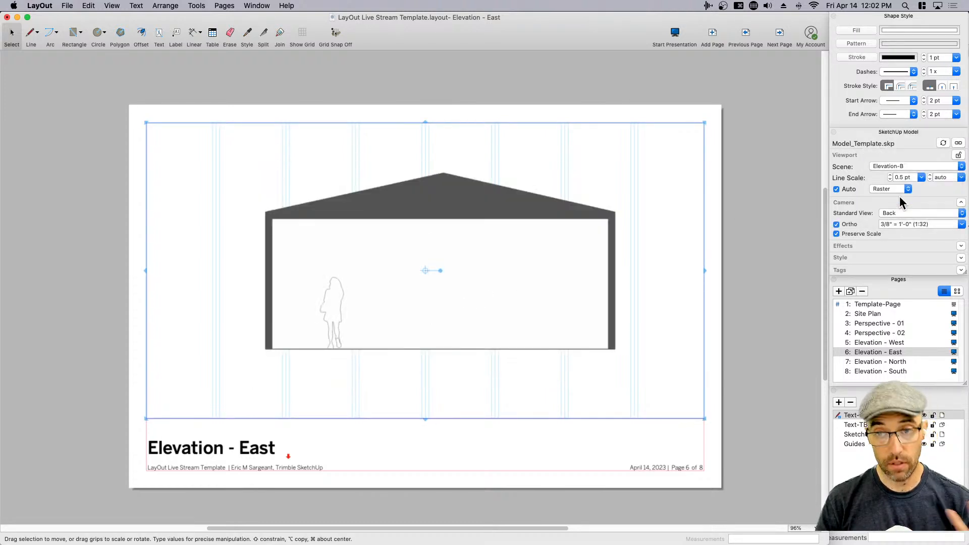
pyautogui.click(771, 272)
# - Set the model viewport on the Elevation - North page to the Elevation-C scene
pyautogui.click(879, 360)
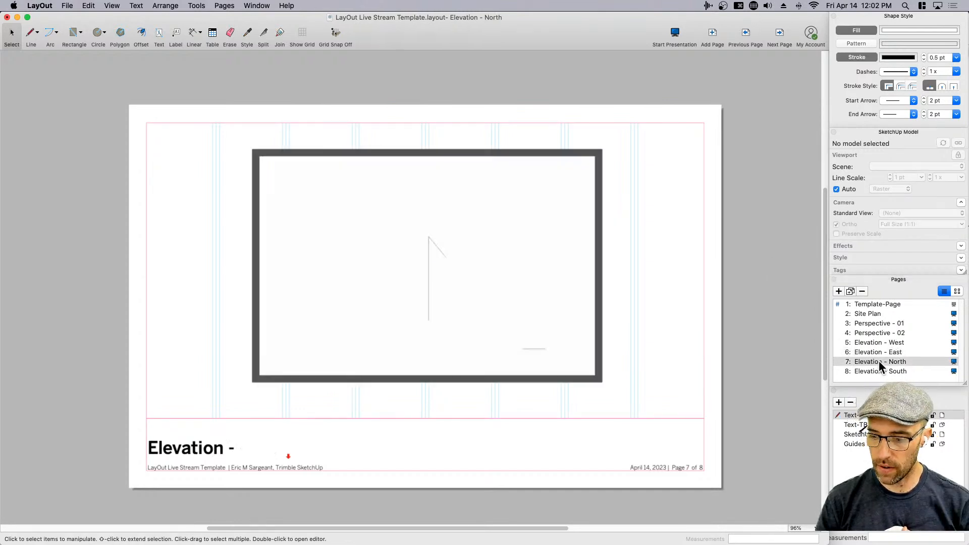
pyautogui.click(644, 289)
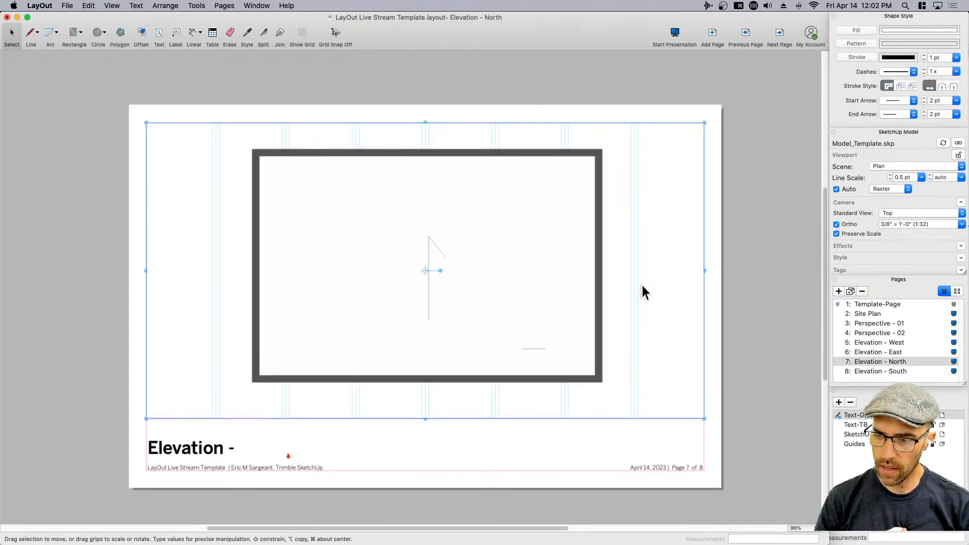
pyautogui.click(895, 166)
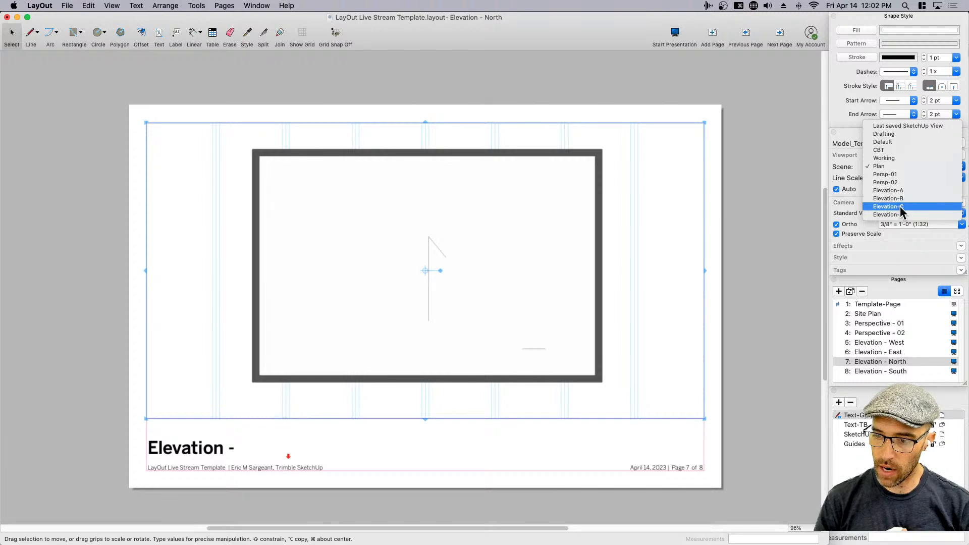
pyautogui.click(901, 205)
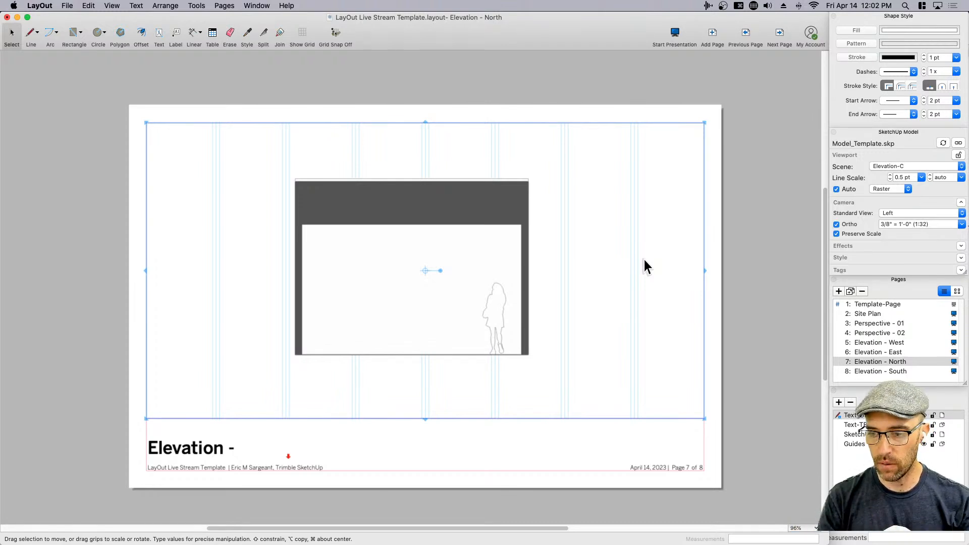
# - Set the model viewport on the Elevation - South page to the Elevation-D scene
pyautogui.click(872, 372)
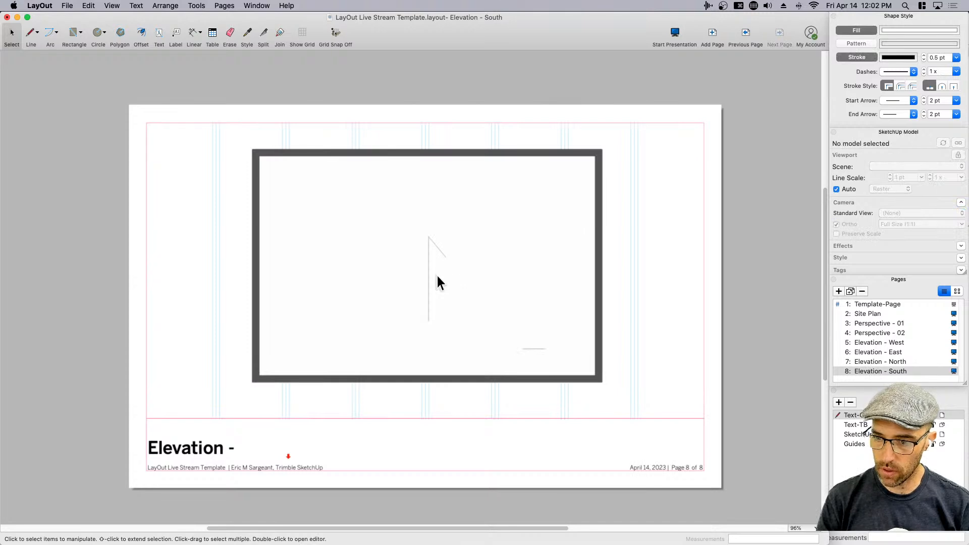
pyautogui.click(438, 275)
pyautogui.click(908, 167)
pyautogui.click(889, 215)
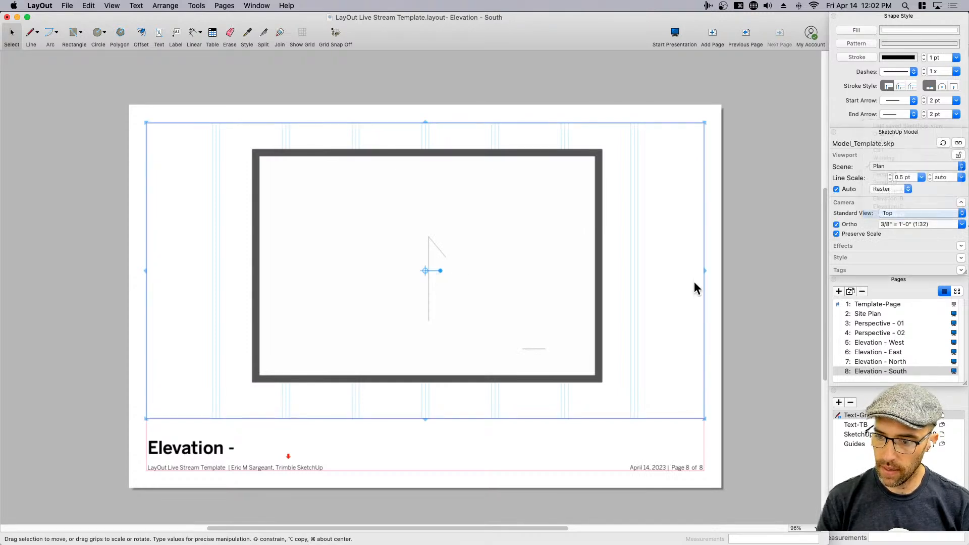
pyautogui.click(723, 273)
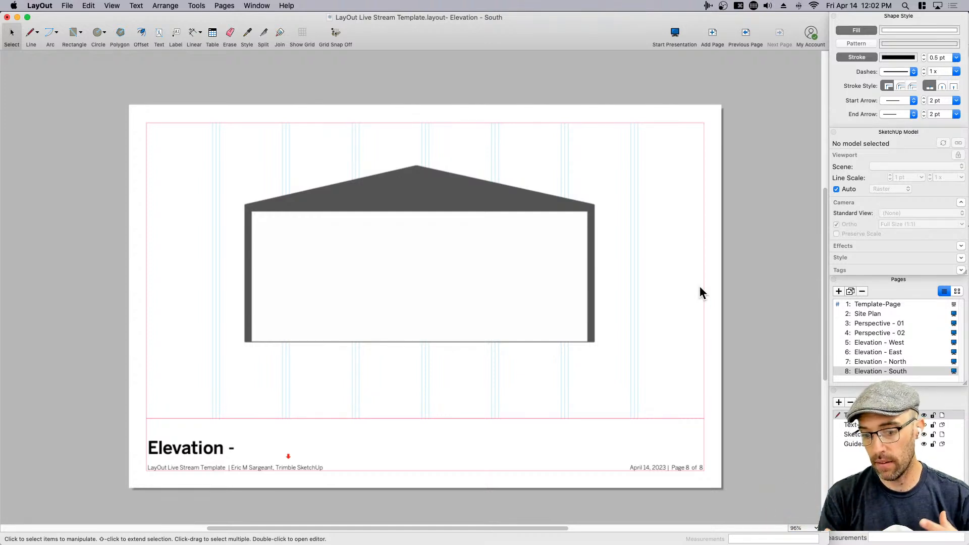
# - Turn on the style background of the South elevation viewport, compare the result, and turn the background off again
pyautogui.click(517, 278)
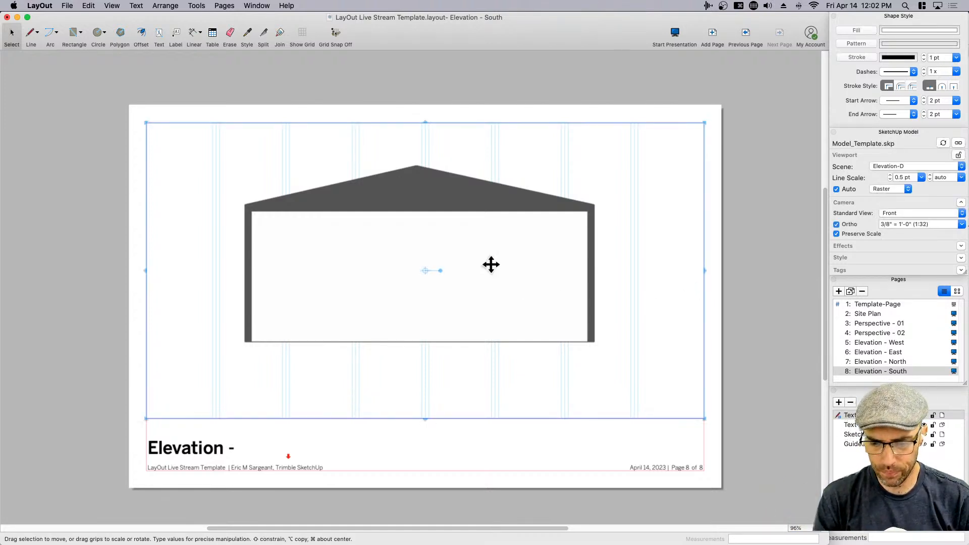
pyautogui.click(848, 258)
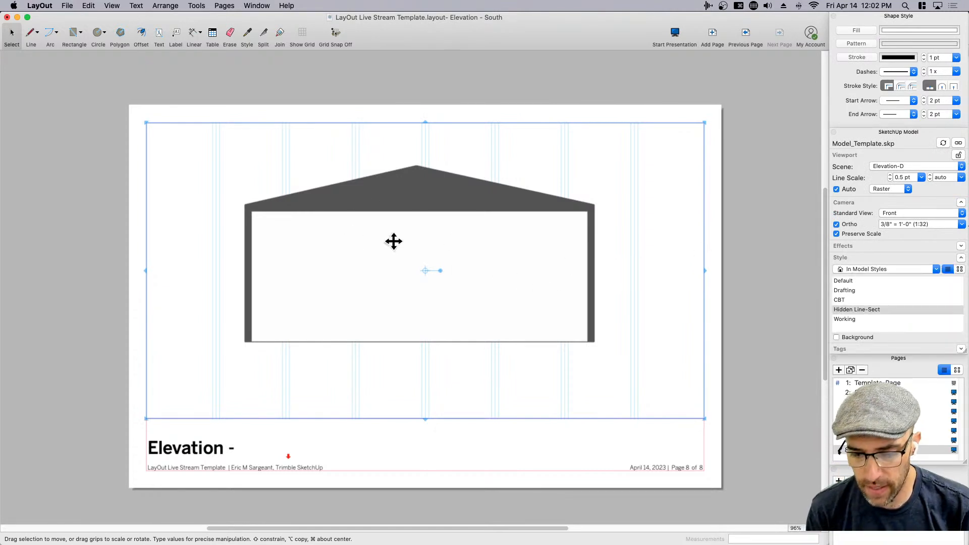
pyautogui.click(836, 337)
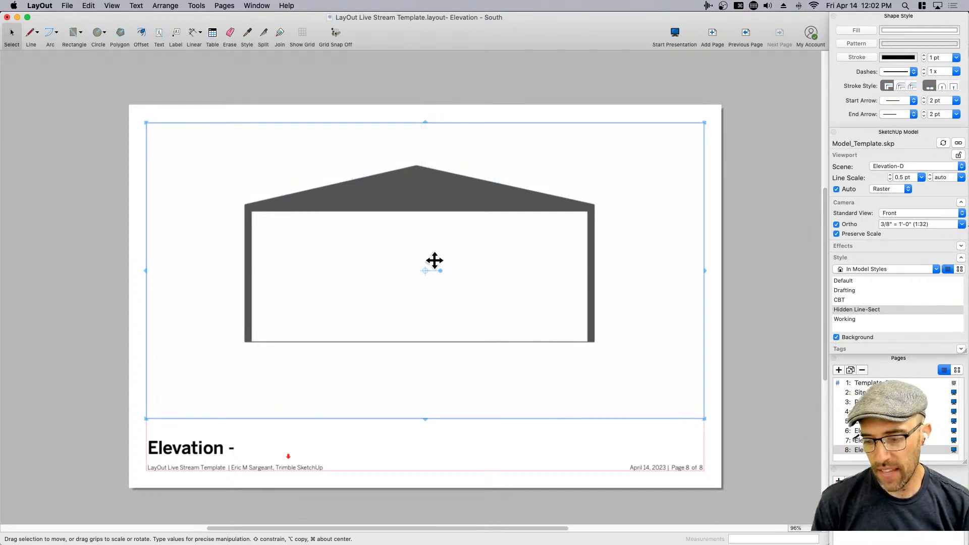
pyautogui.scroll(2, 423, 272)
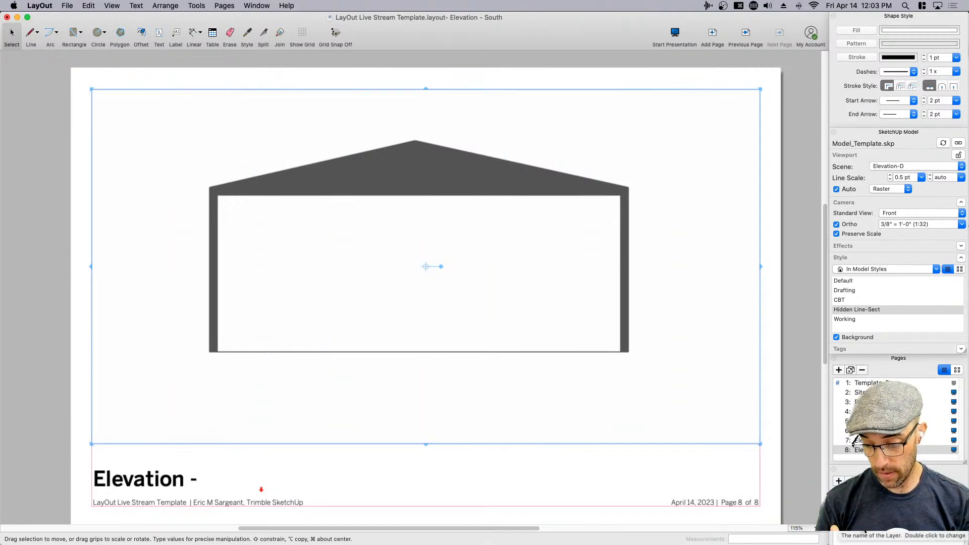
pyautogui.click(837, 338)
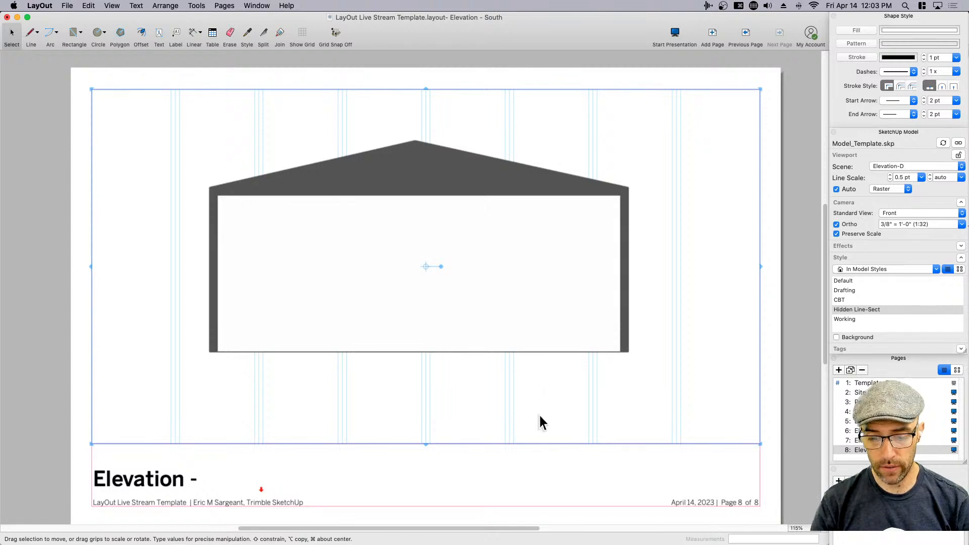
# - Draw a trial rectangle below the South elevation drawing and delete it
pyautogui.press('r')
pyautogui.click(430, 384)
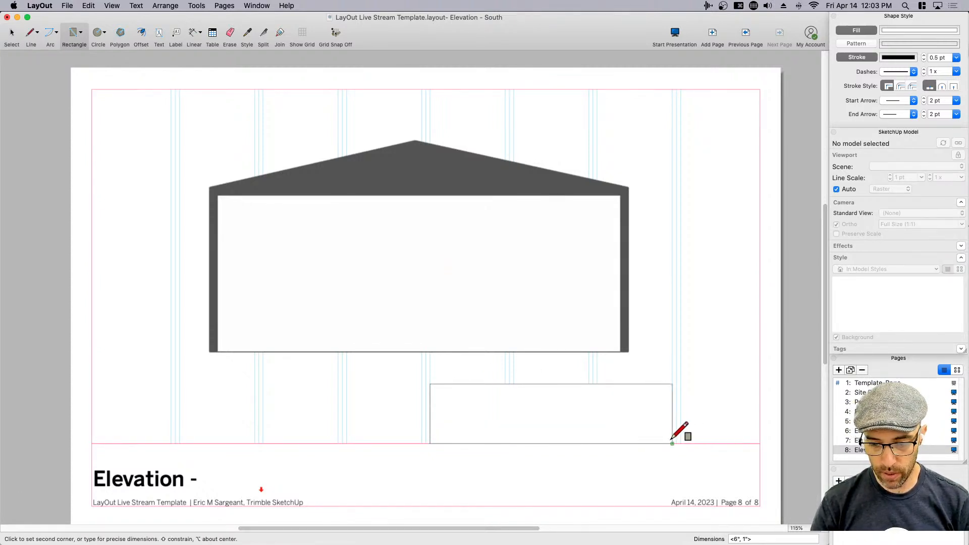
pyautogui.click(584, 444)
pyautogui.press('space')
pyautogui.click(516, 401)
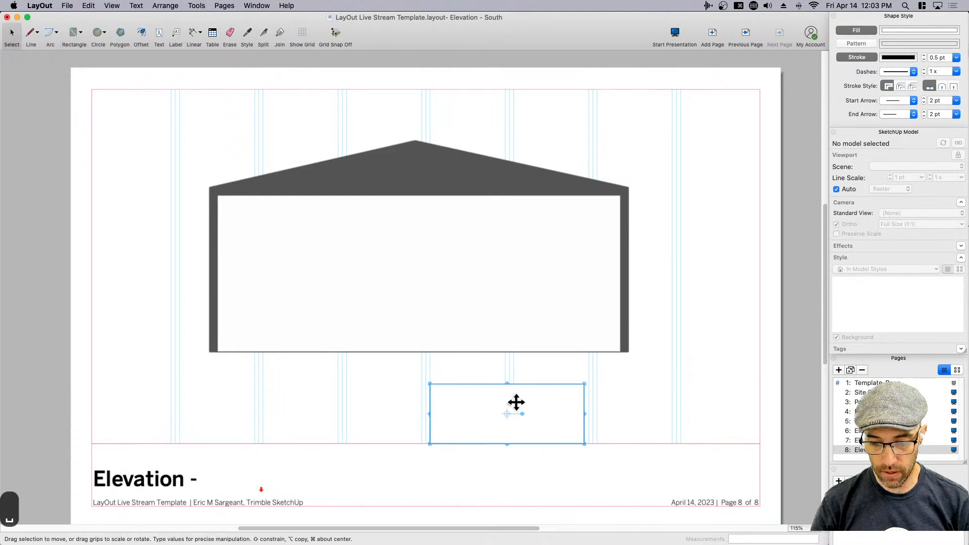
pyautogui.press('BackSpace')
pyautogui.scroll(-4, 573, 413)
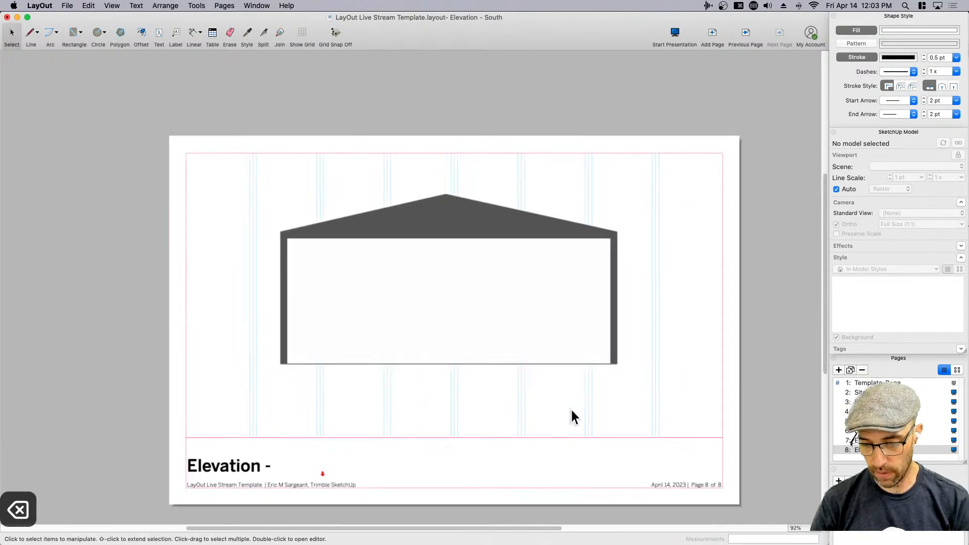
# - Widen the title text box on the Elevation - South page so the full page name fits, and save the document
pyautogui.click(271, 462)
pyautogui.moveTo(336, 468); pyautogui.dragTo(622, 469)
pyautogui.press('super+s')
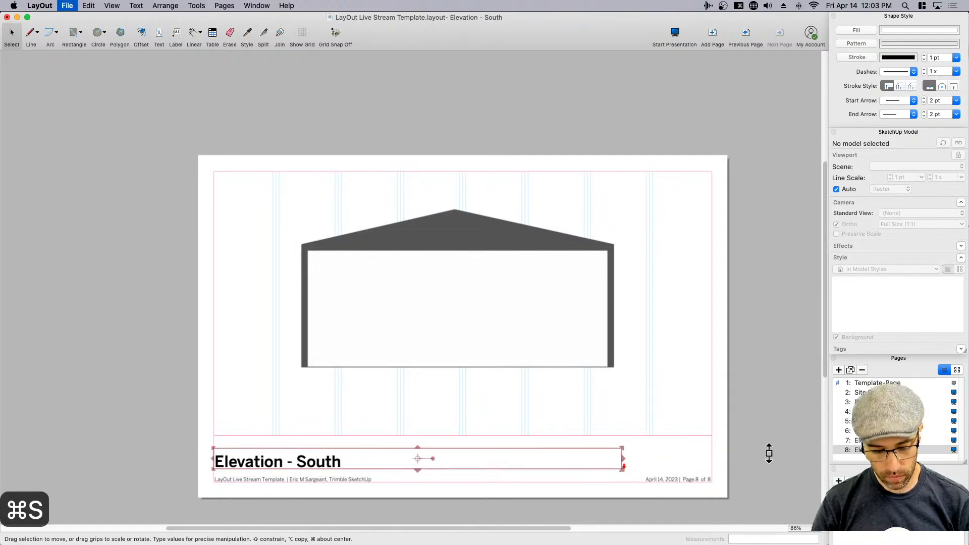
# - Check the title text boxes on the North, East and West elevation pages
pyautogui.press('pageup')
pyautogui.click(310, 464)
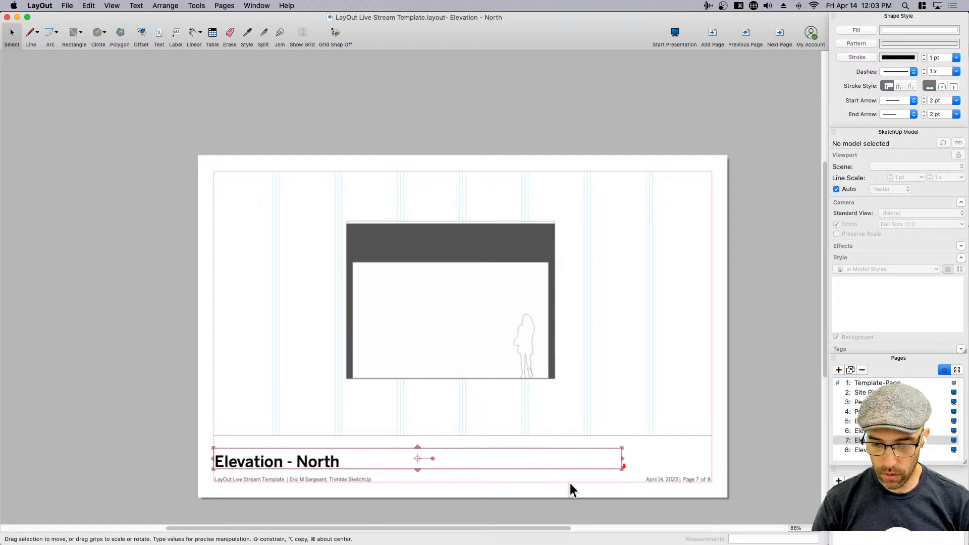
pyautogui.click(861, 432)
pyautogui.click(318, 461)
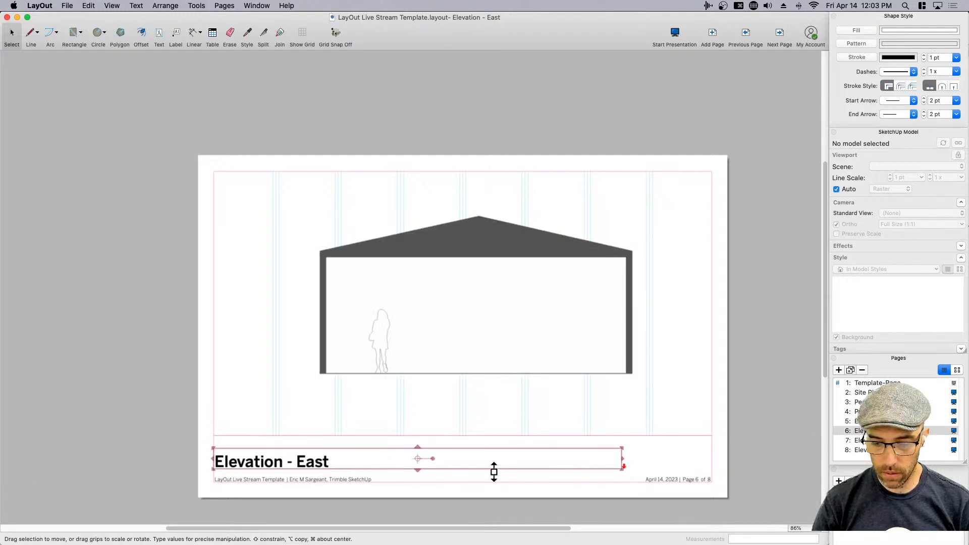
pyautogui.click(859, 422)
pyautogui.click(318, 463)
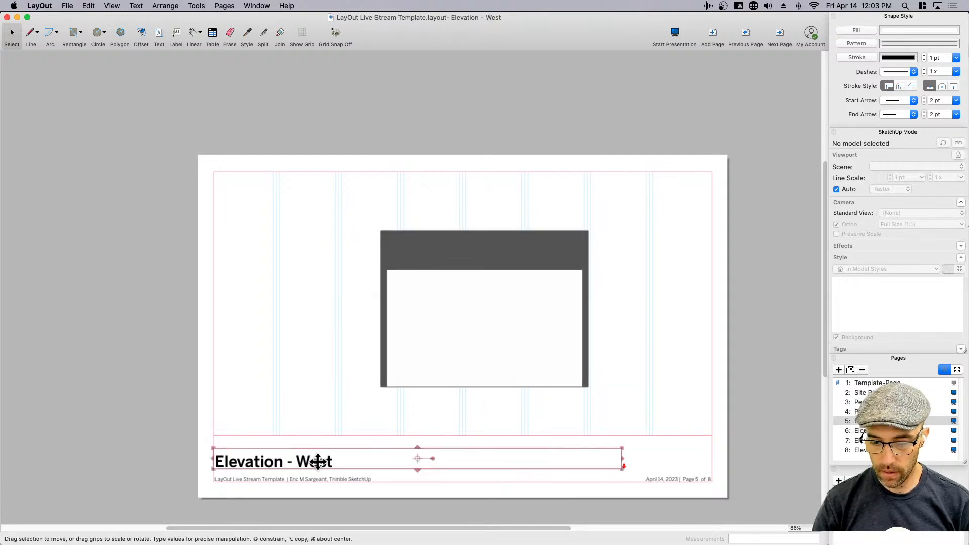
# - Change the font family of the page-name title on the Elevation - West page to Benton Sans Wide
pyautogui.doubleClick(316, 461)
pyautogui.scroll(5, 263, 482)
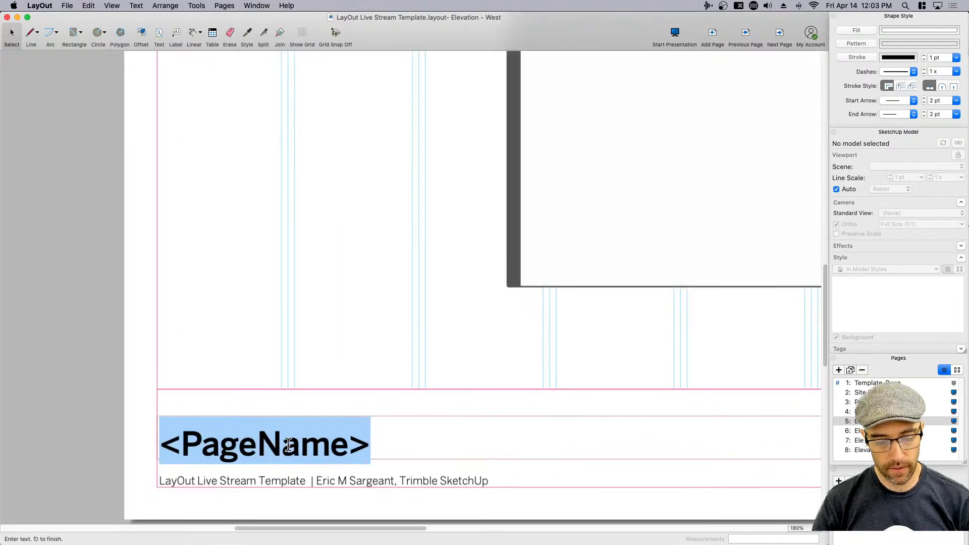
pyautogui.press('super+t')
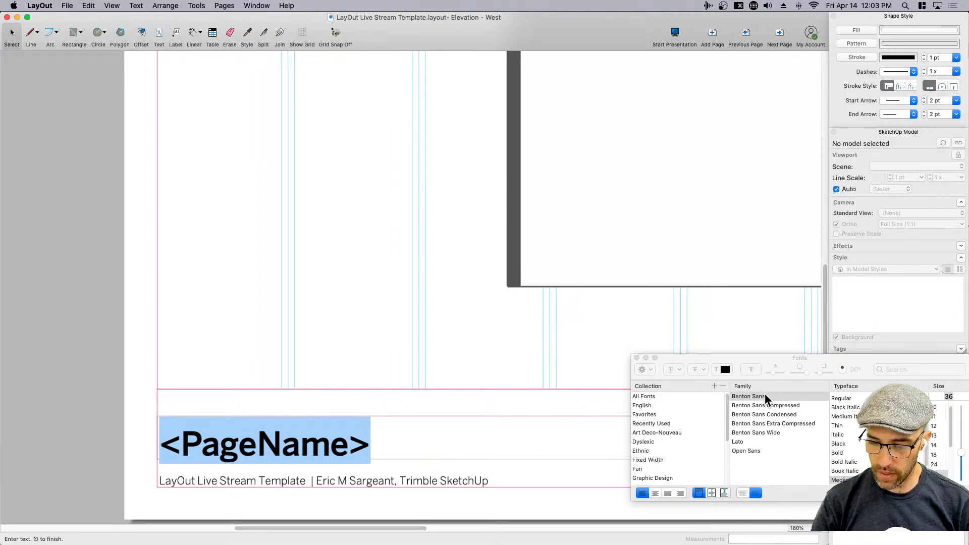
pyautogui.click(756, 432)
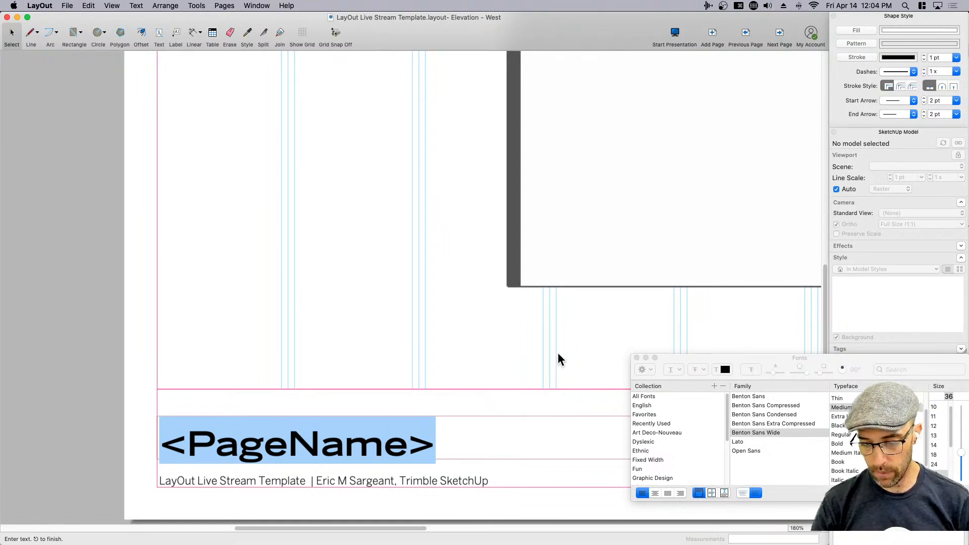
pyautogui.click(523, 350)
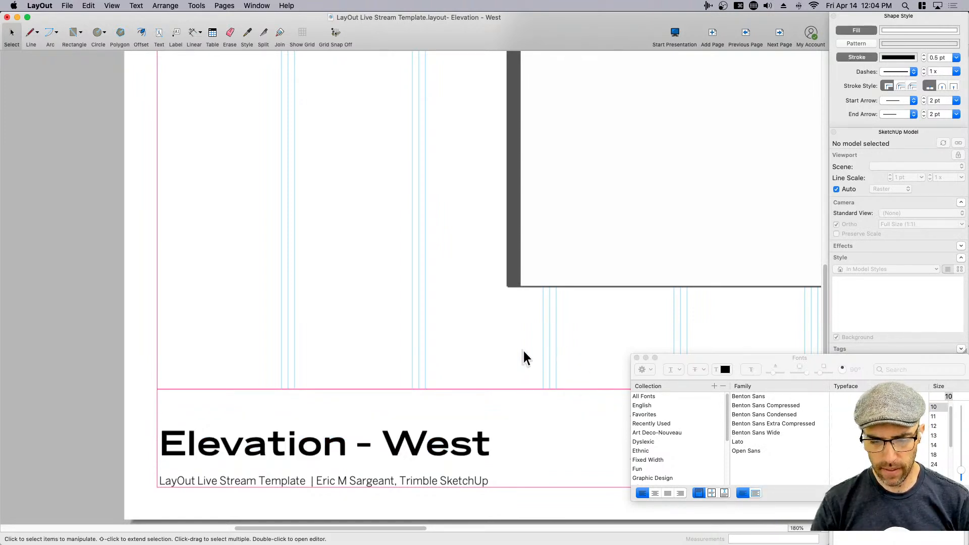
pyautogui.click(636, 357)
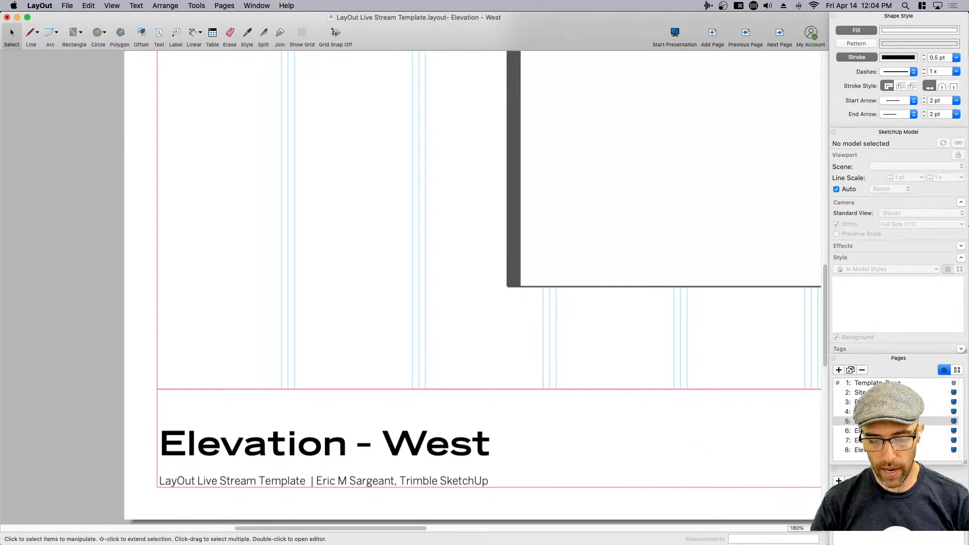
# - Look through the elevation, perspective and site plan pages to check how the title font appears on each
pyautogui.click(857, 431)
pyautogui.click(858, 440)
pyautogui.click(858, 450)
pyautogui.click(859, 441)
pyautogui.click(859, 421)
pyautogui.press('pageup')
pyautogui.press('pageup')
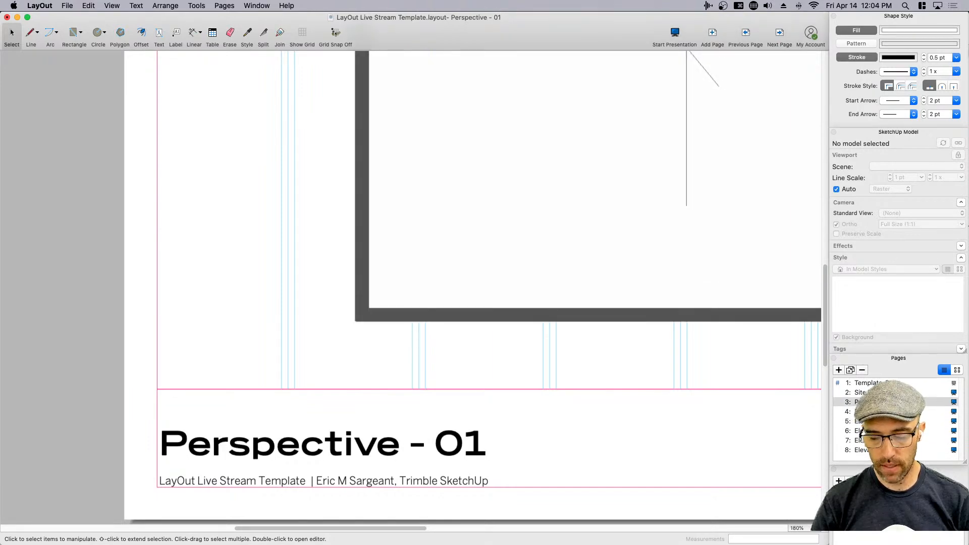
pyautogui.press('pageup')
pyautogui.press('pagedown')
pyautogui.press('pagedown')
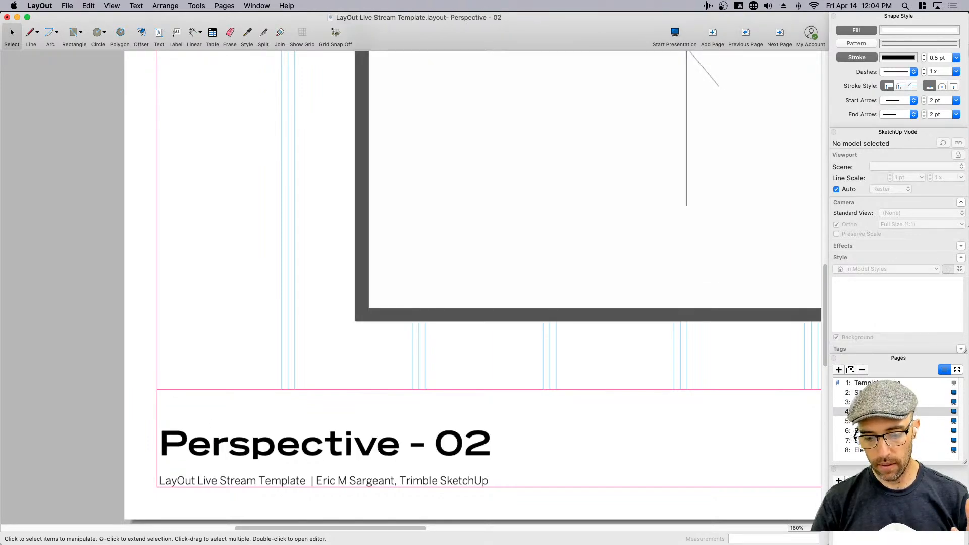
pyautogui.press('pagedown')
pyautogui.press('pagedown')
# - Set the page-name title's font family back to Benton Sans on the Elevation - East page
pyautogui.click(432, 445)
pyautogui.doubleClick(429, 444)
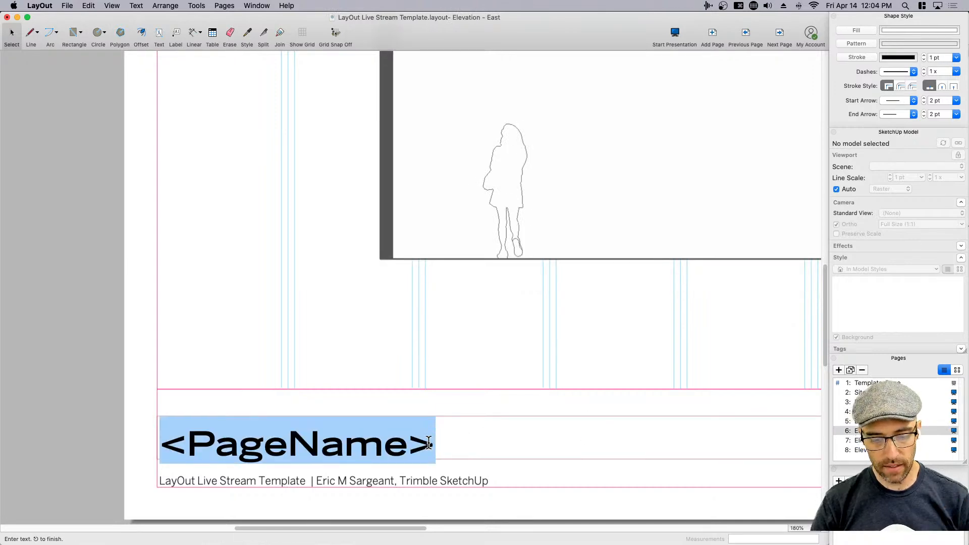
pyautogui.press('super+t')
pyautogui.click(749, 397)
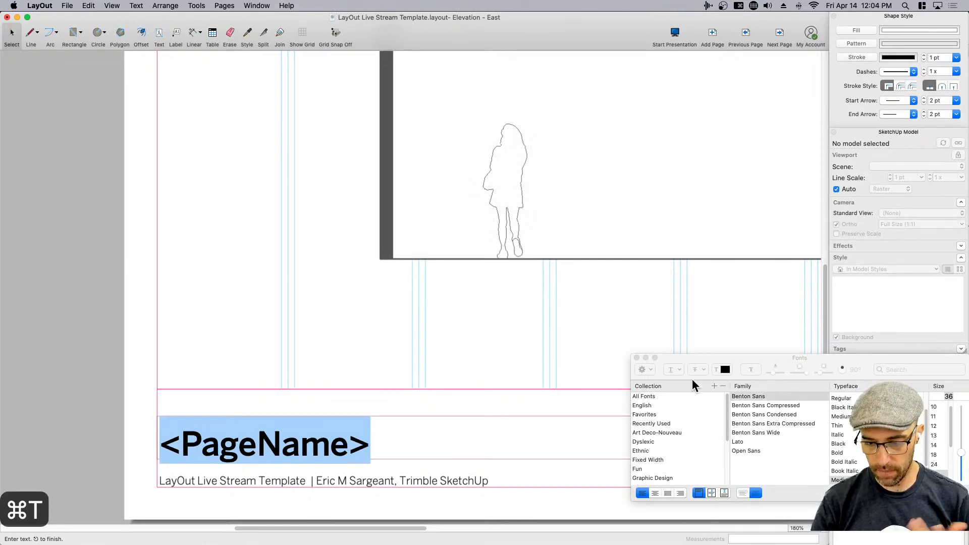
pyautogui.click(637, 358)
pyautogui.click(621, 412)
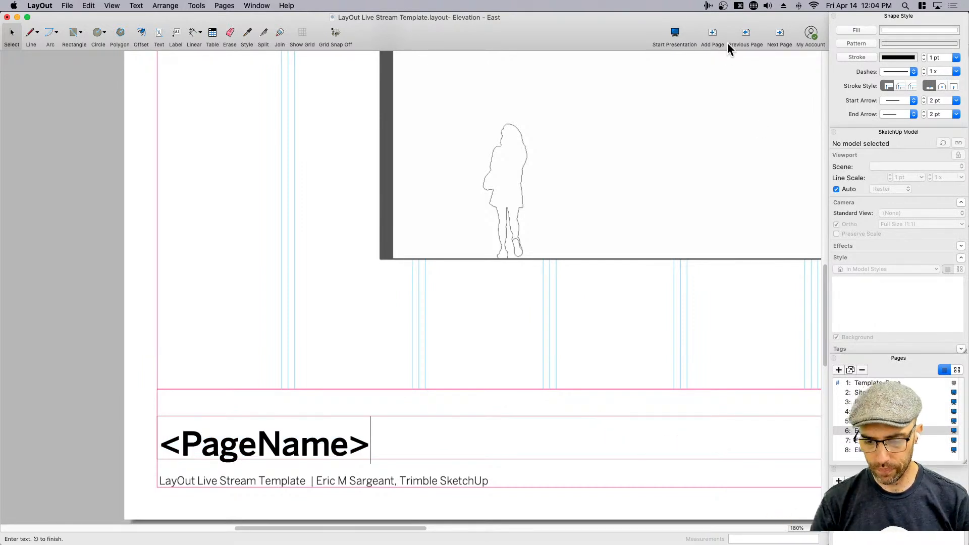
# - Collapse the Style section of the SketchUp Model settings and shorten the Layers panel
pyautogui.scroll(-1, 562, 302)
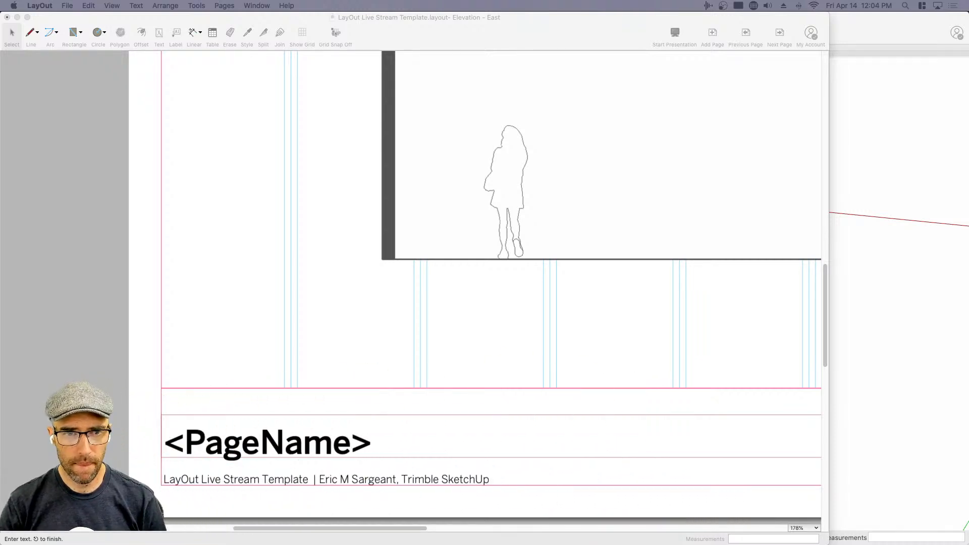
pyautogui.click(747, 386)
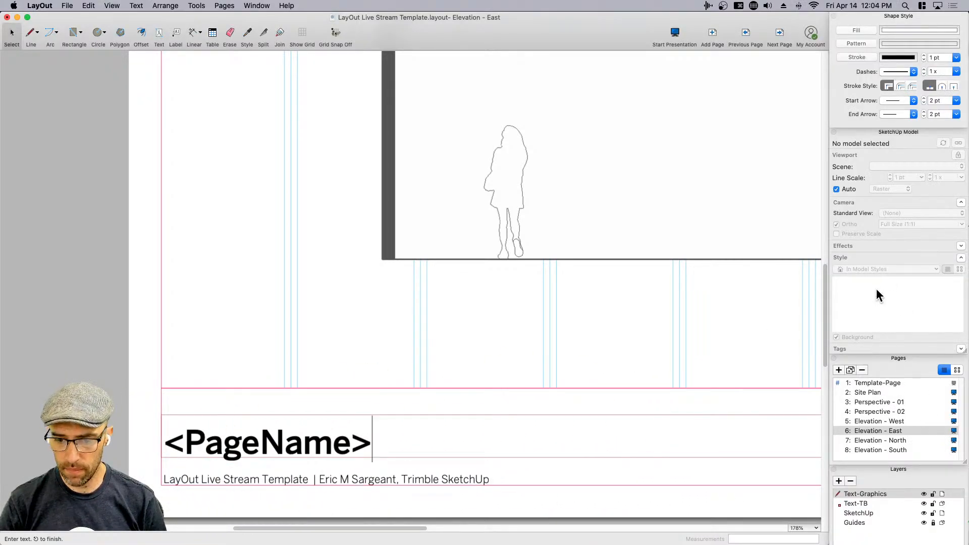
pyautogui.click(867, 256)
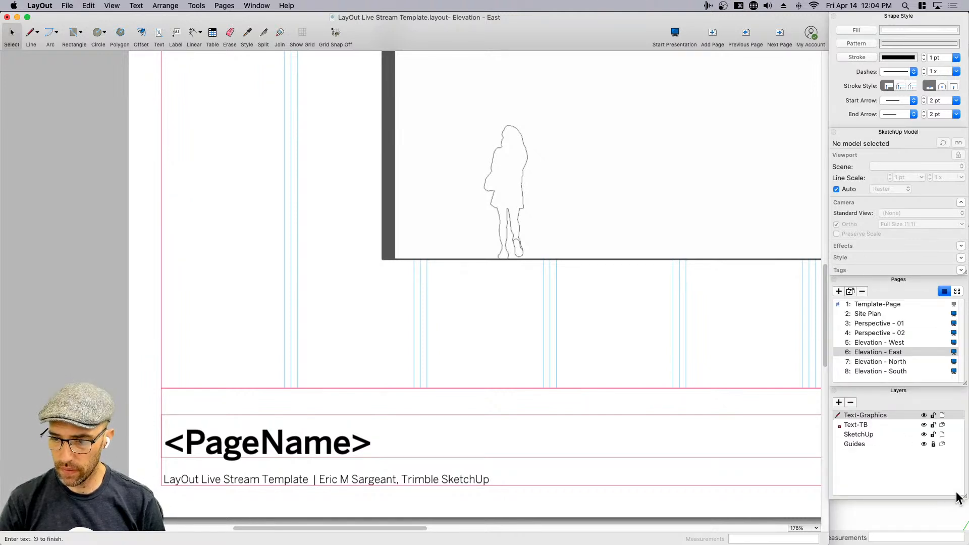
pyautogui.moveTo(960, 497); pyautogui.dragTo(959, 460)
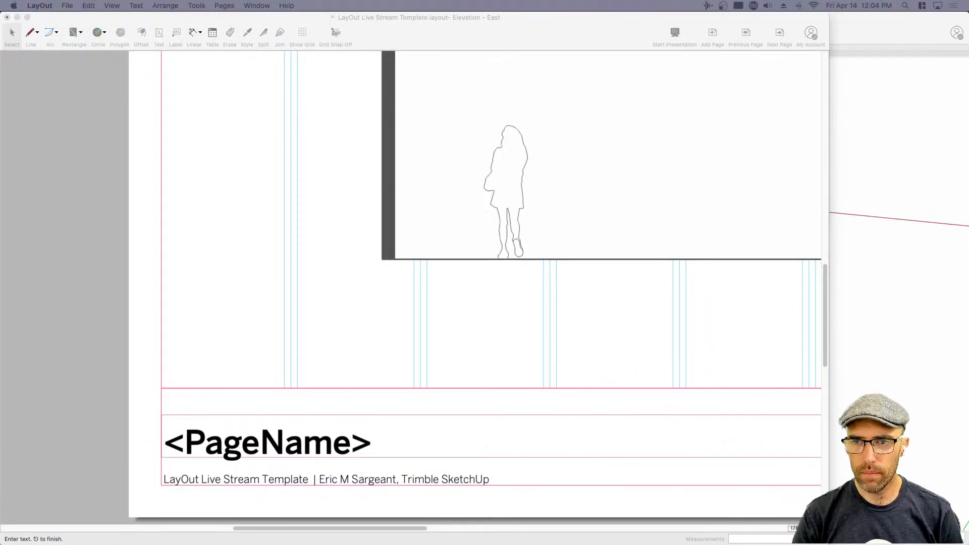
# - Float the Layers panel over the drawing to examine the layer list, and dock it back below Pages
pyautogui.click(639, 414)
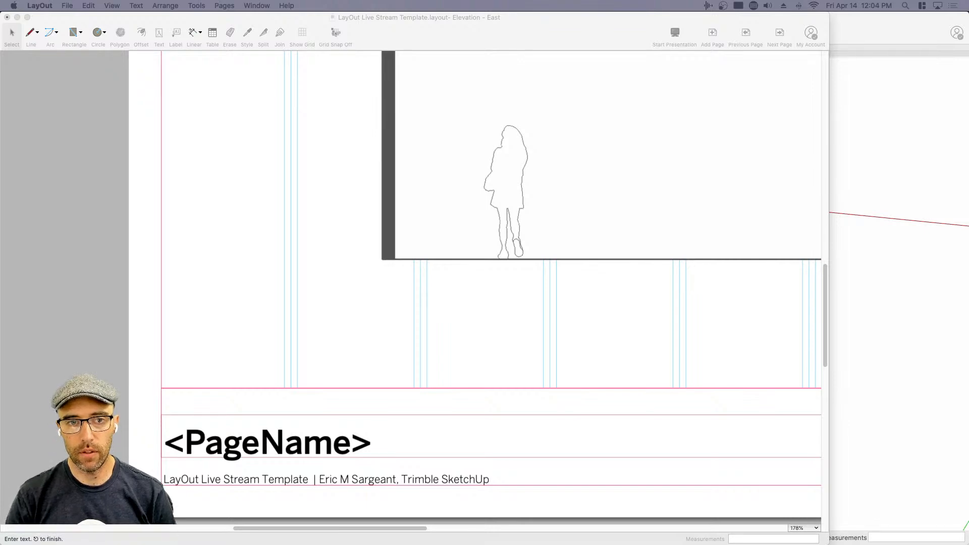
pyautogui.click(269, 320)
pyautogui.scroll(-1, 390, 330)
pyautogui.scroll(-1, 383, 325)
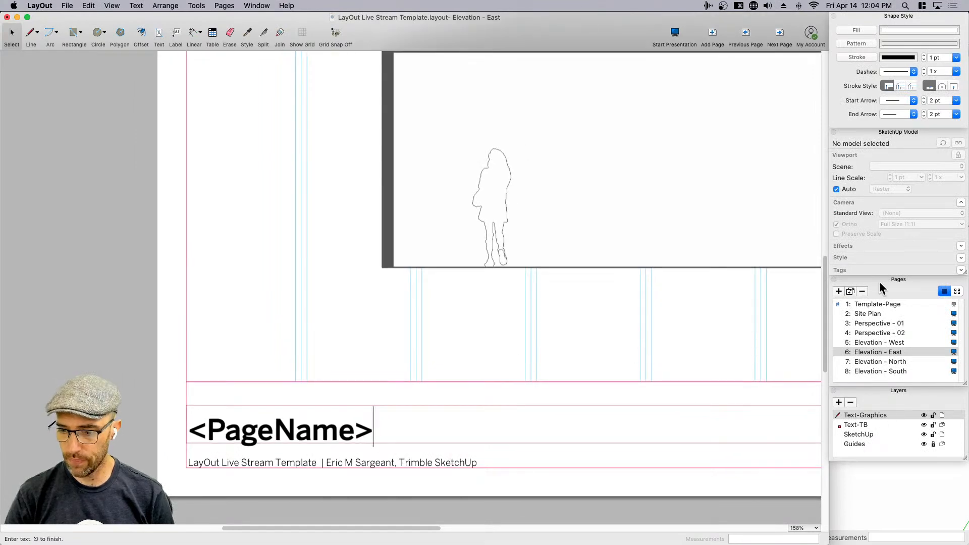
pyautogui.moveTo(864, 415)
pyautogui.mouseDown()
pyautogui.moveTo(864, 450)
pyautogui.moveTo(864, 421)
pyautogui.mouseUp()
pyautogui.moveTo(899, 391)
pyautogui.mouseDown()
pyautogui.moveTo(674, 303)
pyautogui.moveTo(562, 93)
pyautogui.moveTo(529, 158)
pyautogui.moveTo(527, 129)
pyautogui.moveTo(514, 129)
pyautogui.moveTo(518, 166)
pyautogui.mouseUp()
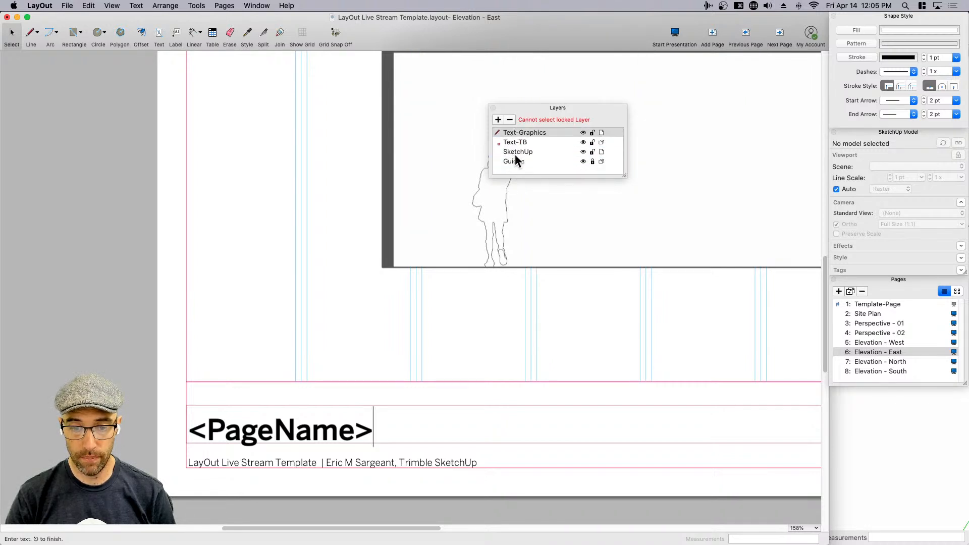
pyautogui.moveTo(561, 108); pyautogui.dragTo(904, 395)
# - Draw a horizontal ground line along the base of the East elevation, spanning from the left margin to the right margin
pyautogui.scroll(-5, 553, 368)
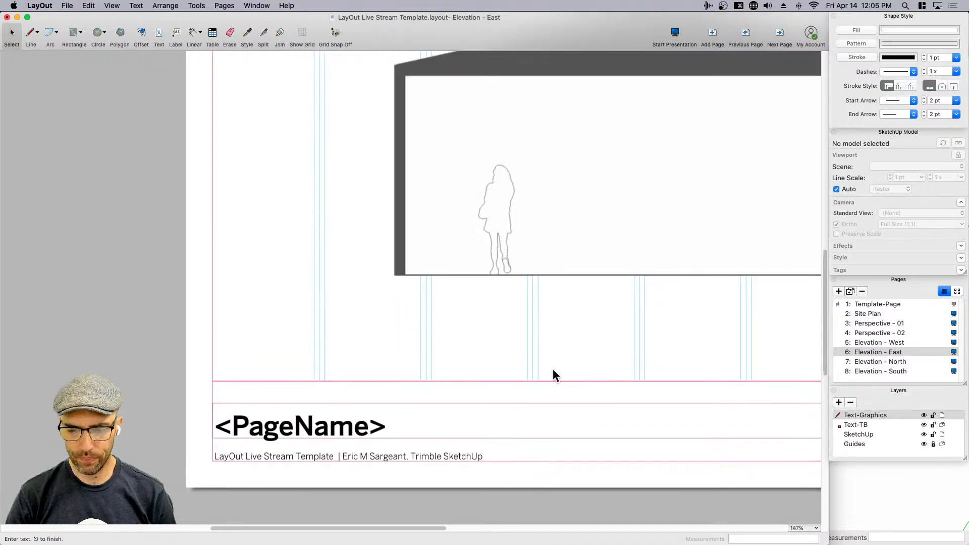
pyautogui.scroll(2, 528, 366)
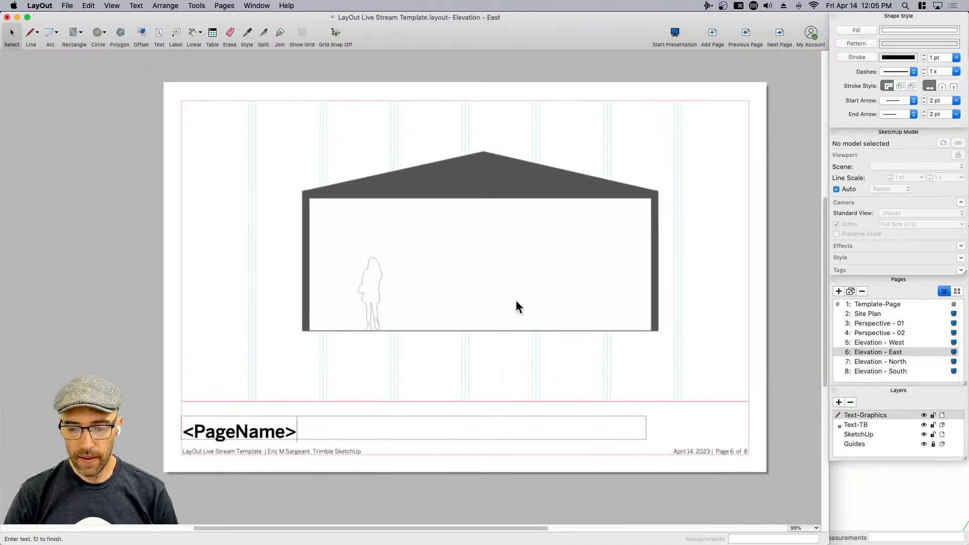
pyautogui.press('l')
pyautogui.click(302, 331)
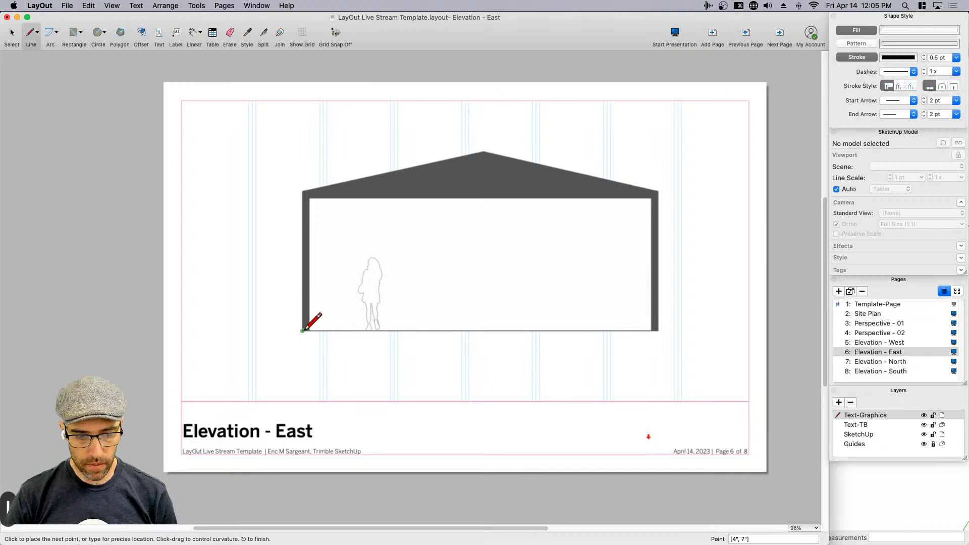
pyautogui.click(181, 330)
pyautogui.press('Return')
pyautogui.press('space')
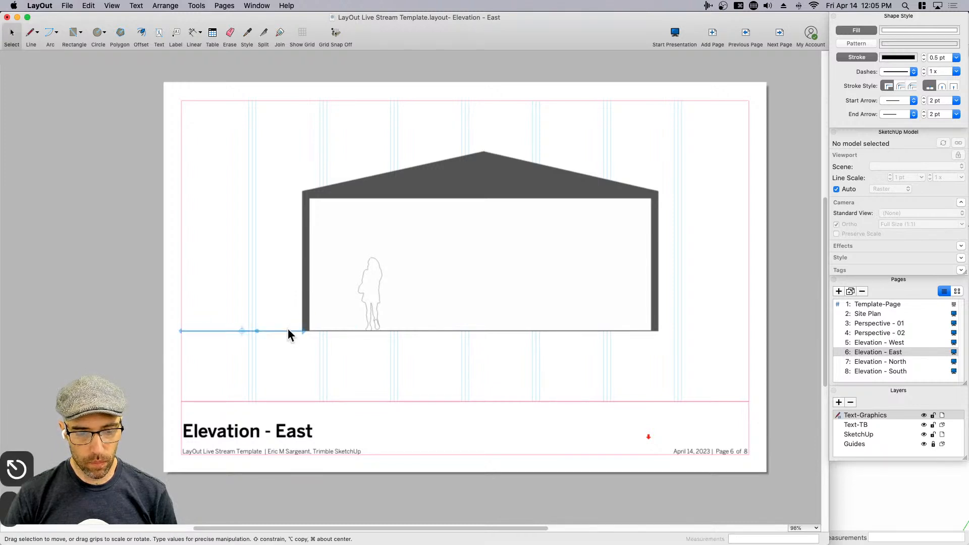
pyautogui.moveTo(307, 331); pyautogui.dragTo(750, 331)
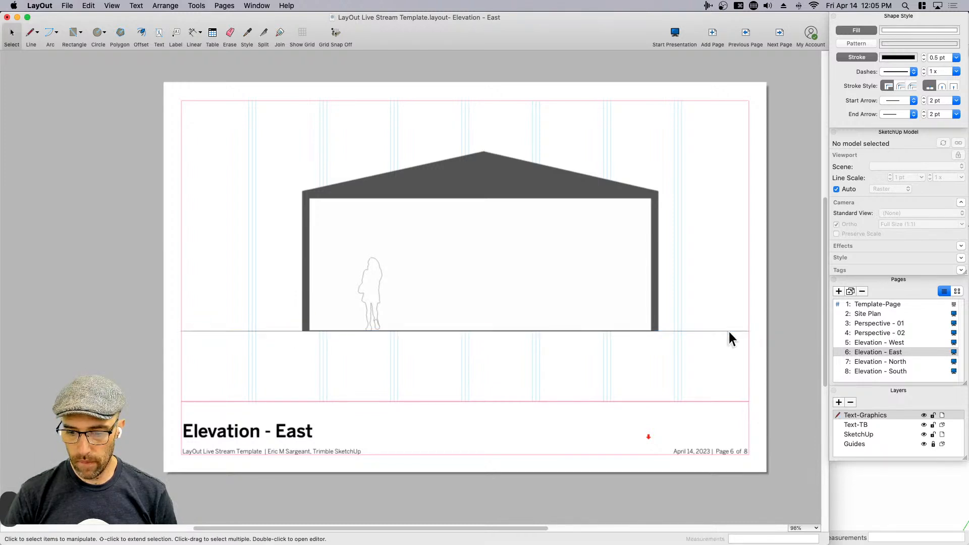
# - Turn off the ground line's fill and set its stroke width to 2 pt
pyautogui.click(865, 30)
pyautogui.click(934, 58)
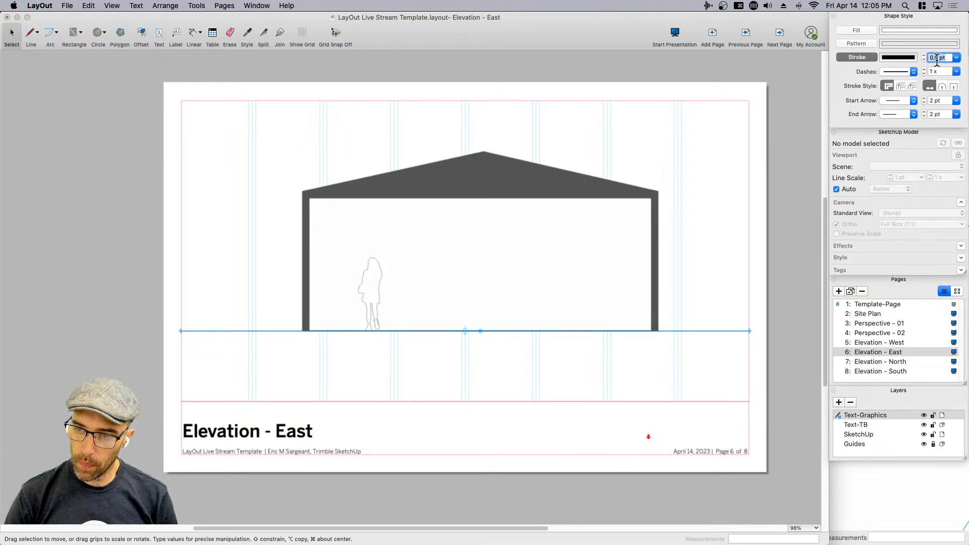
pyautogui.write('2')
pyautogui.press('Return')
pyautogui.click(596, 375)
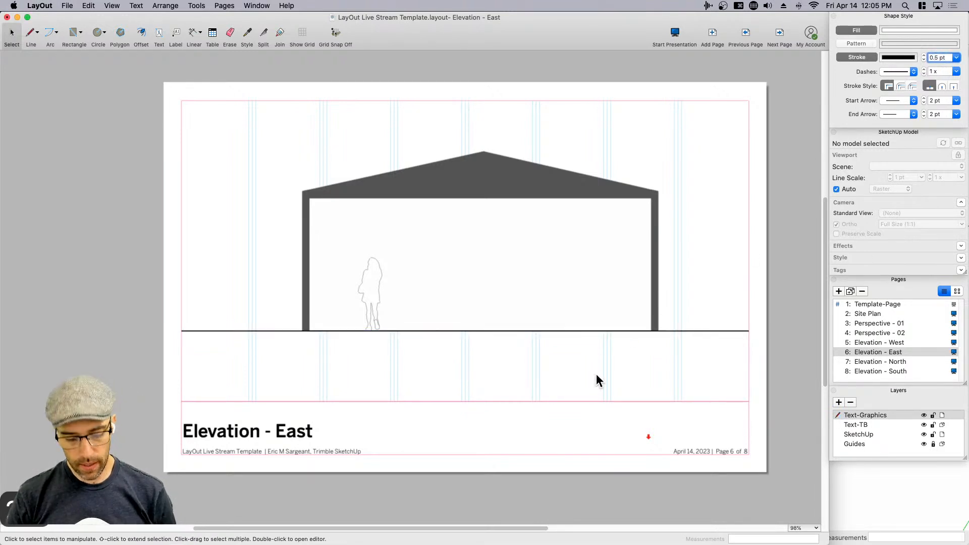
# - Try Magnesium and Silver as the document's paper color, and view the Perspective - 01 and Site Plan pages with Silver
pyautogui.hotkey('shift', 'd')
pyautogui.click(383, 168)
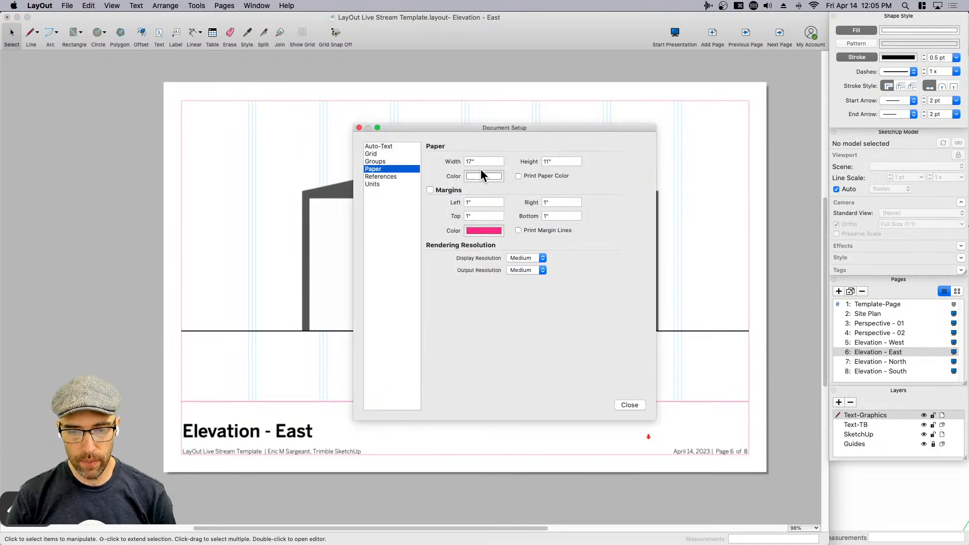
pyautogui.click(470, 177)
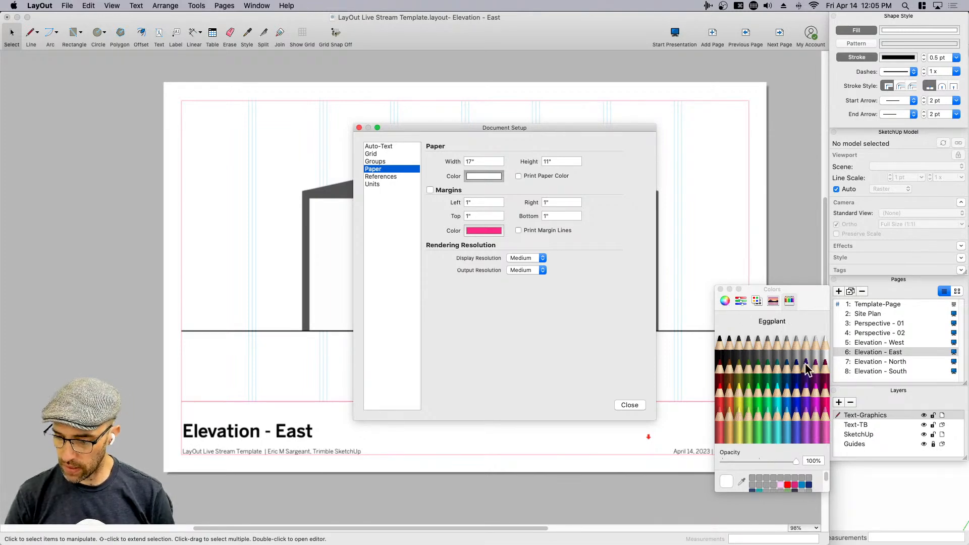
pyautogui.moveTo(810, 296); pyautogui.dragTo(797, 294)
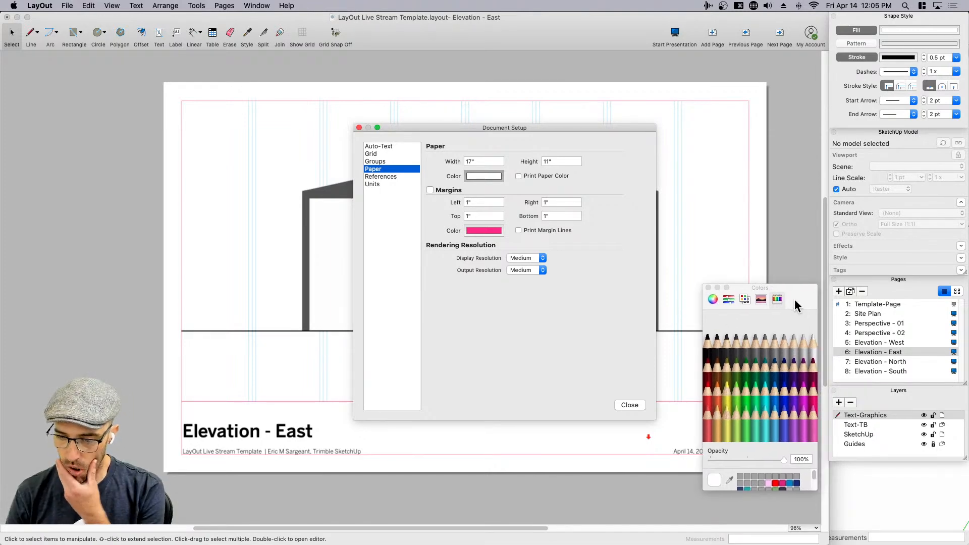
pyautogui.click(785, 345)
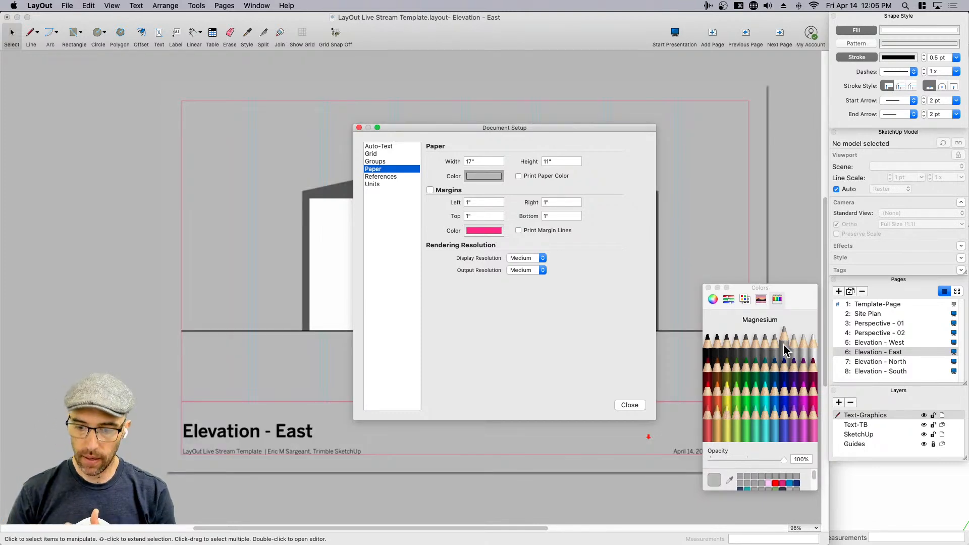
pyautogui.click(794, 352)
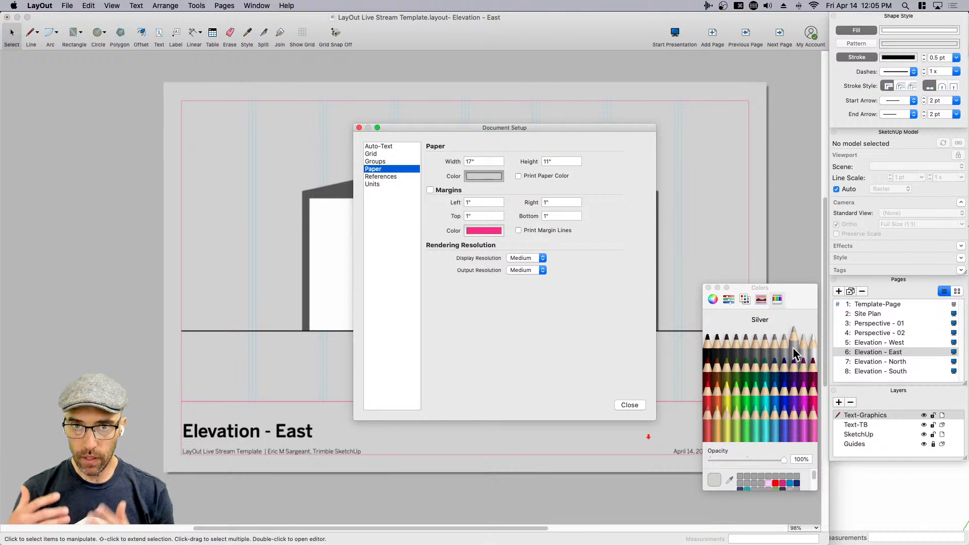
pyautogui.click(709, 288)
pyautogui.click(359, 126)
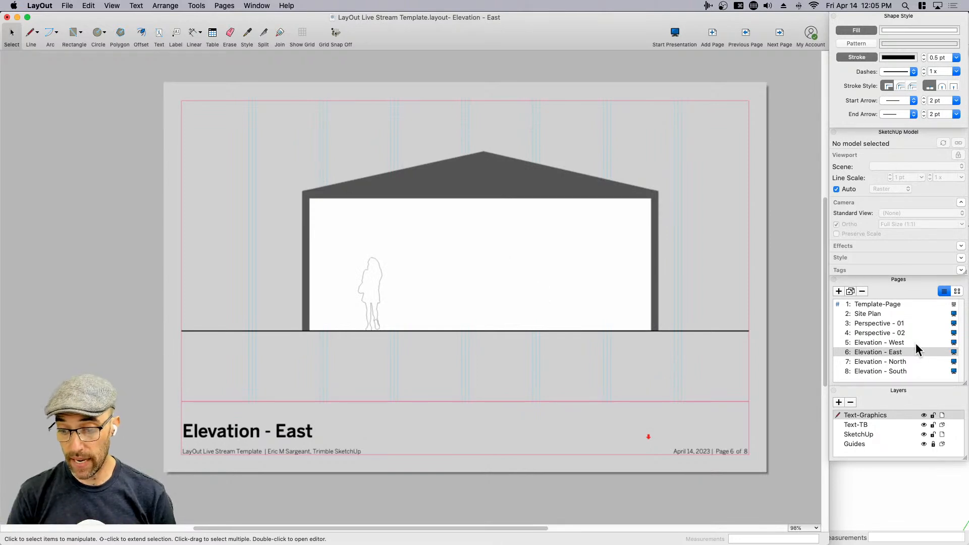
pyautogui.click(879, 324)
pyautogui.click(875, 313)
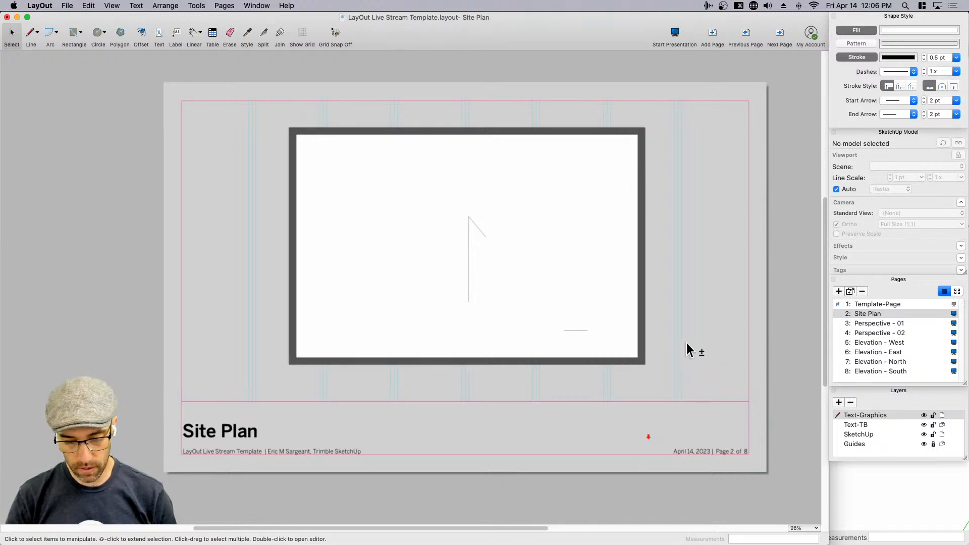
# - Set the document's paper color to Snow
pyautogui.press('shift+super+d')
pyautogui.click(474, 177)
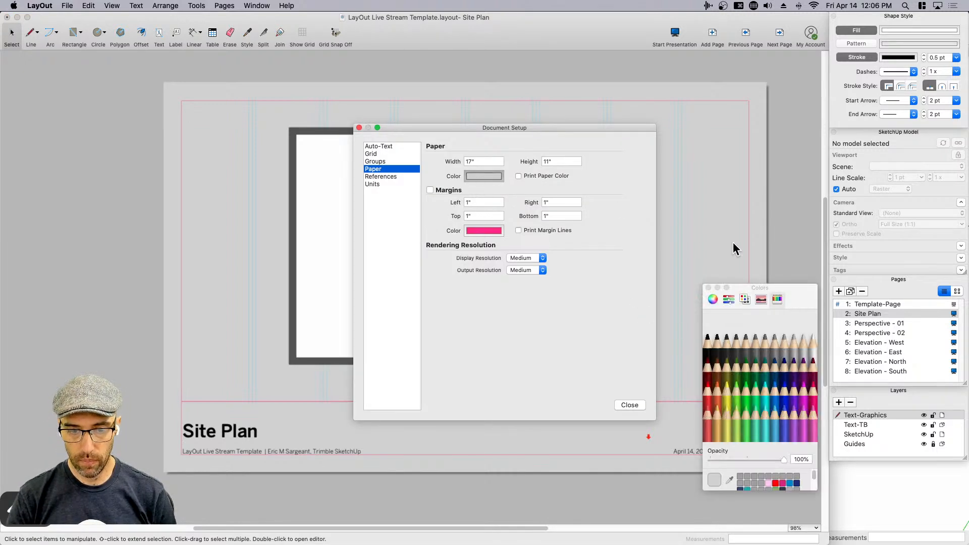
pyautogui.click(808, 348)
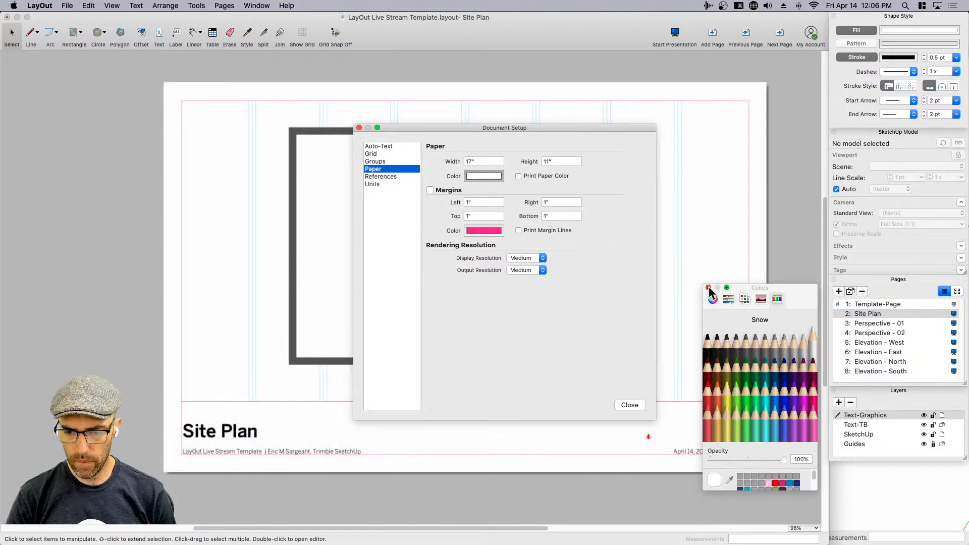
pyautogui.click(709, 288)
# - Shorten the Document Setup window and make the SketchUp layer active
pyautogui.moveTo(654, 418); pyautogui.dragTo(639, 348)
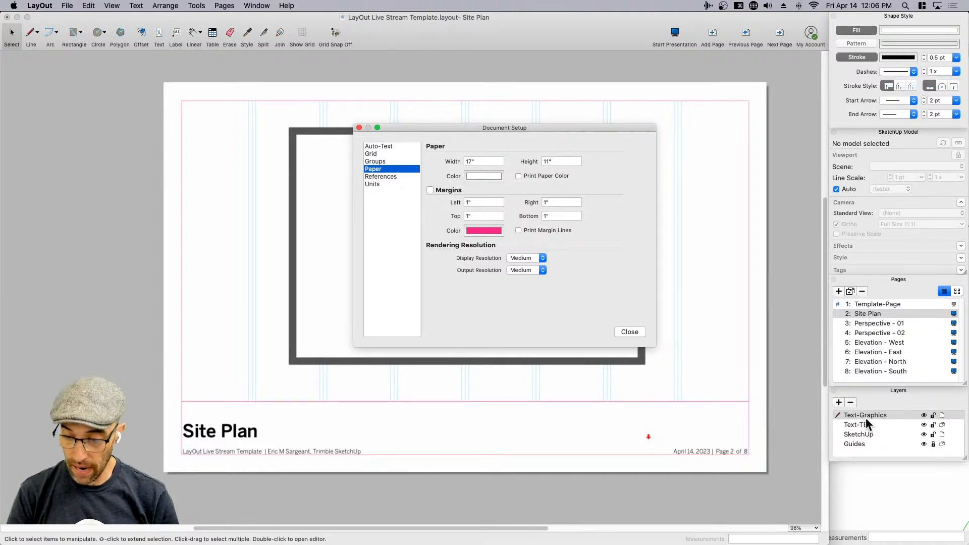
pyautogui.click(858, 435)
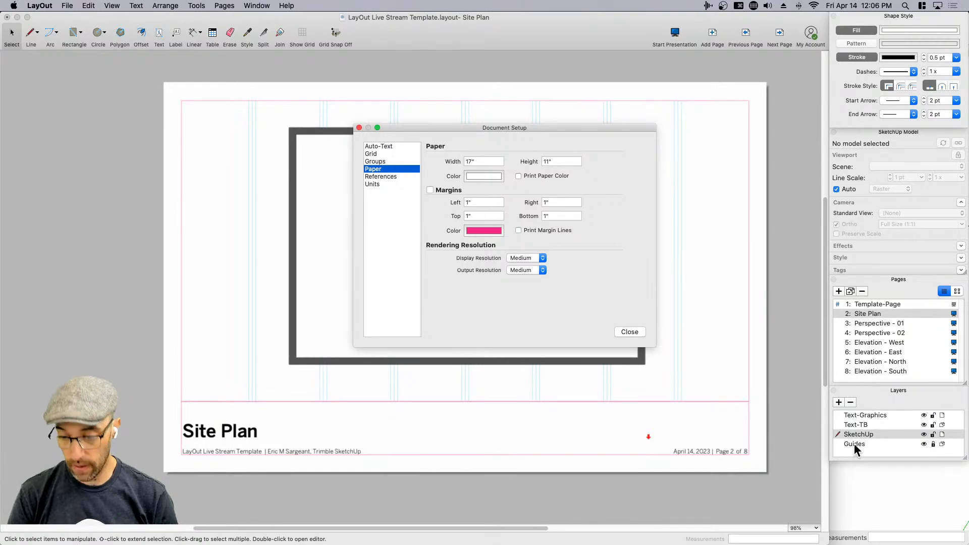
# - Enlarge the Site Plan title's text box slightly in width and height toward the footer text, and close the Document Setup window
pyautogui.click(854, 444)
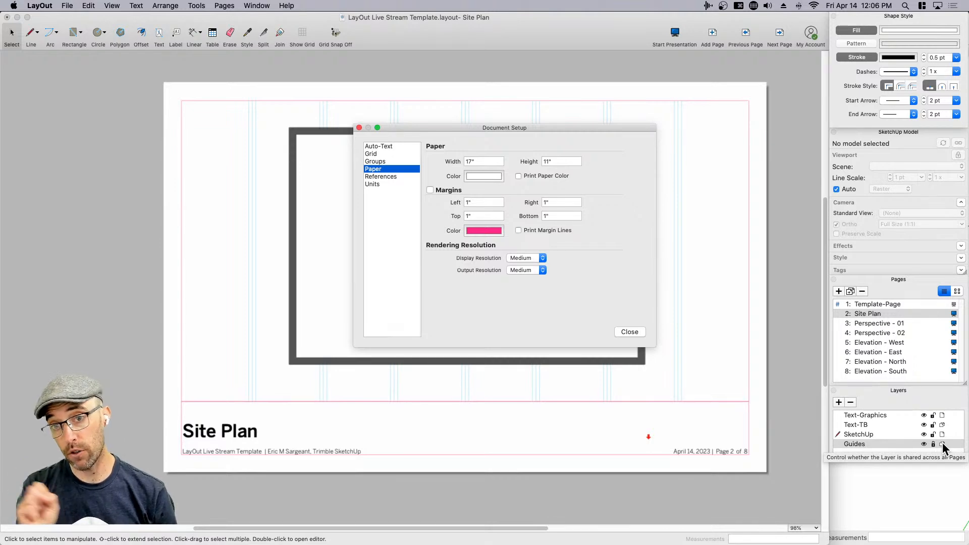
pyautogui.click(230, 441)
pyautogui.click(234, 427)
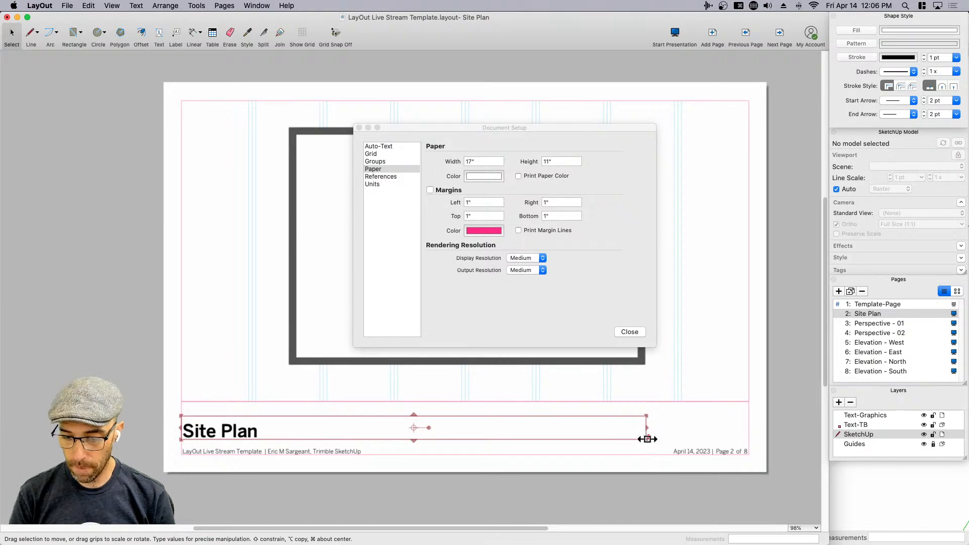
pyautogui.moveTo(647, 438); pyautogui.dragTo(652, 446)
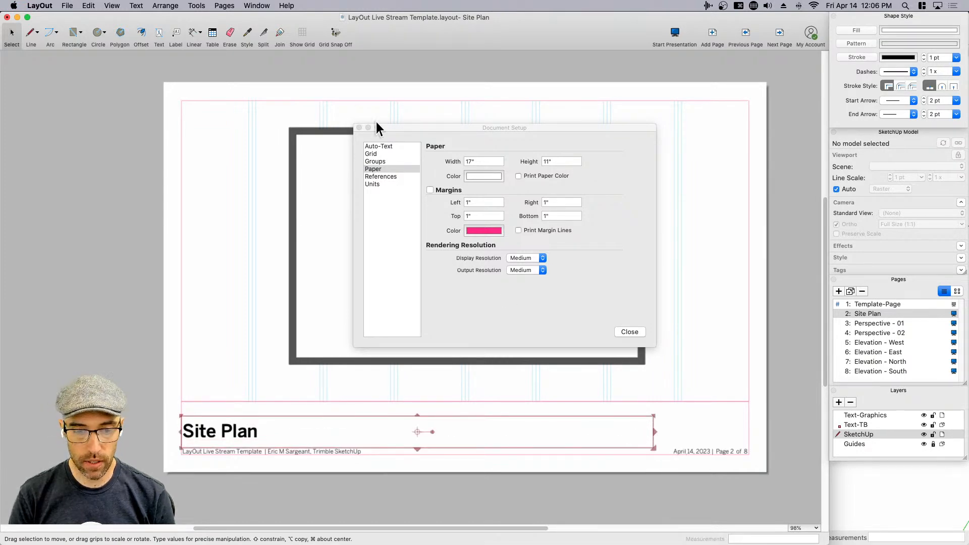
pyautogui.click(359, 127)
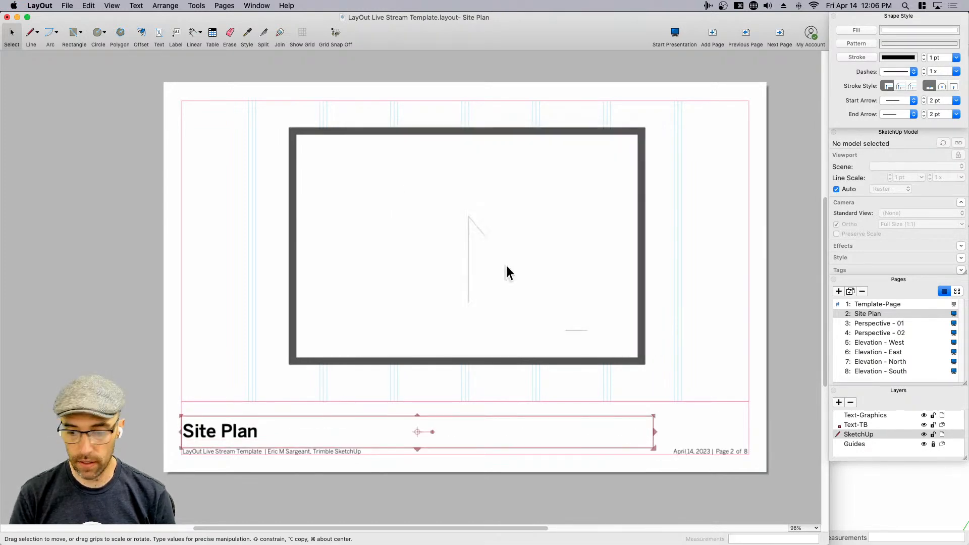
# - Make the Text-TB layer active and select the SketchUp model viewport on the Perspective - 01 page
pyautogui.click(862, 422)
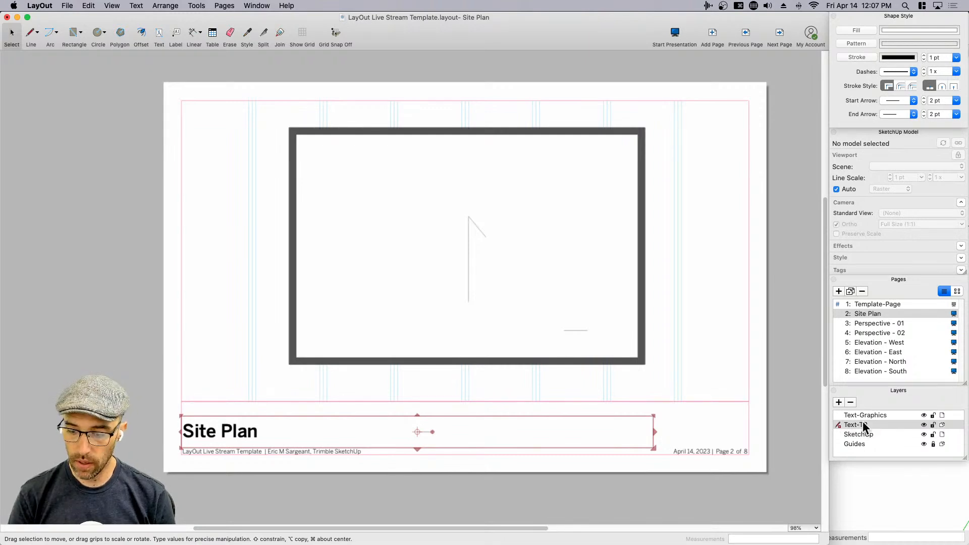
pyautogui.click(867, 323)
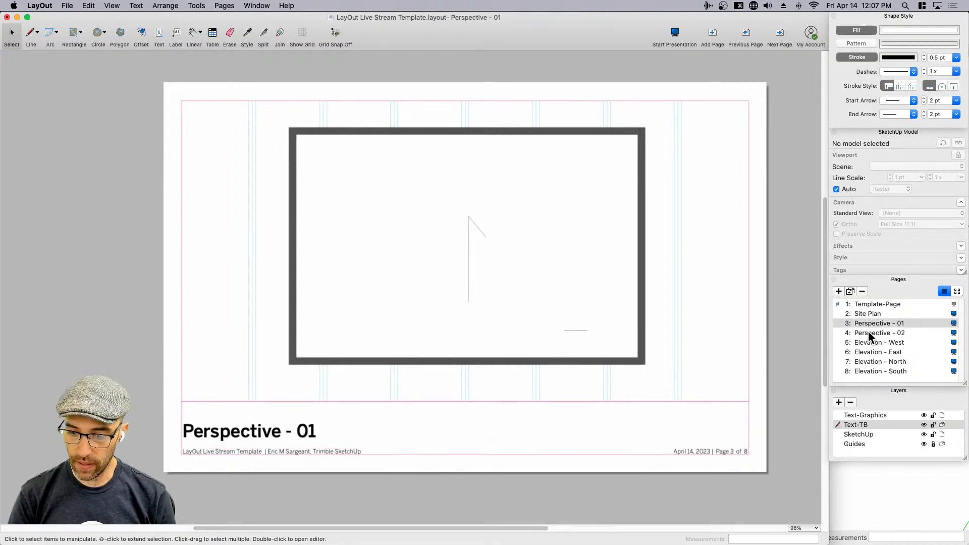
pyautogui.click(488, 346)
pyautogui.moveTo(578, 326)
pyautogui.mouseDown(button='middle')
pyautogui.moveTo(556, 346)
pyautogui.moveTo(567, 341)
pyautogui.mouseUp(button='middle')
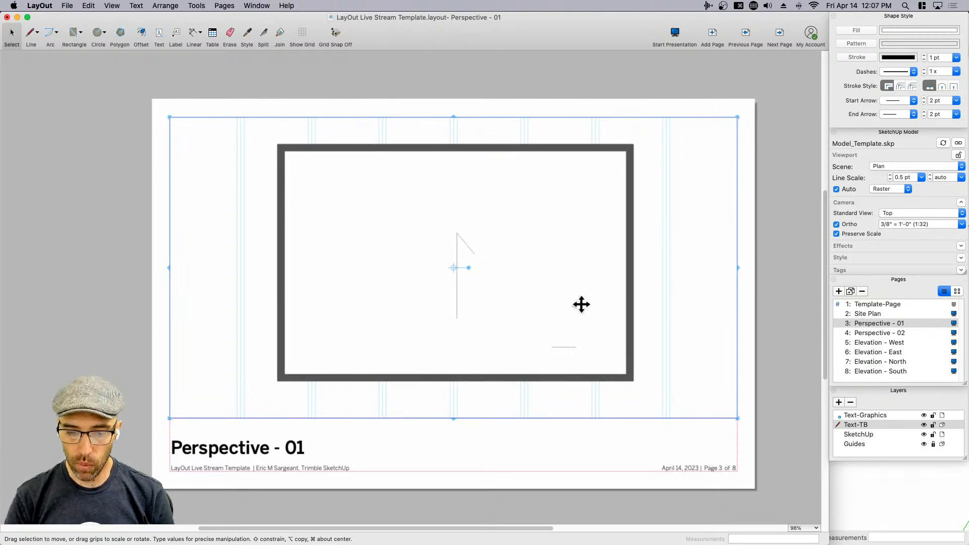
# - On the Elevation - East page, move the ground line down below the building
pyautogui.scroll(1, 665, 336)
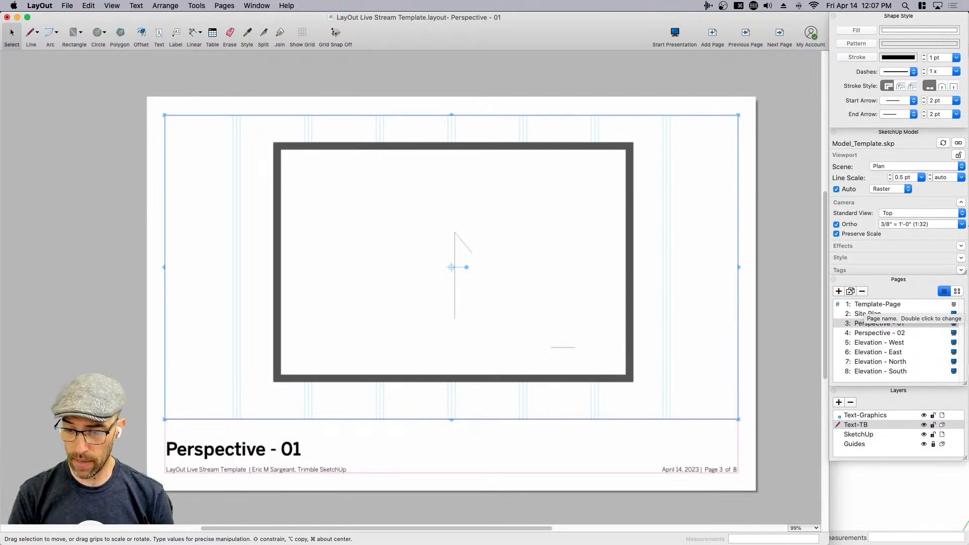
pyautogui.click(868, 332)
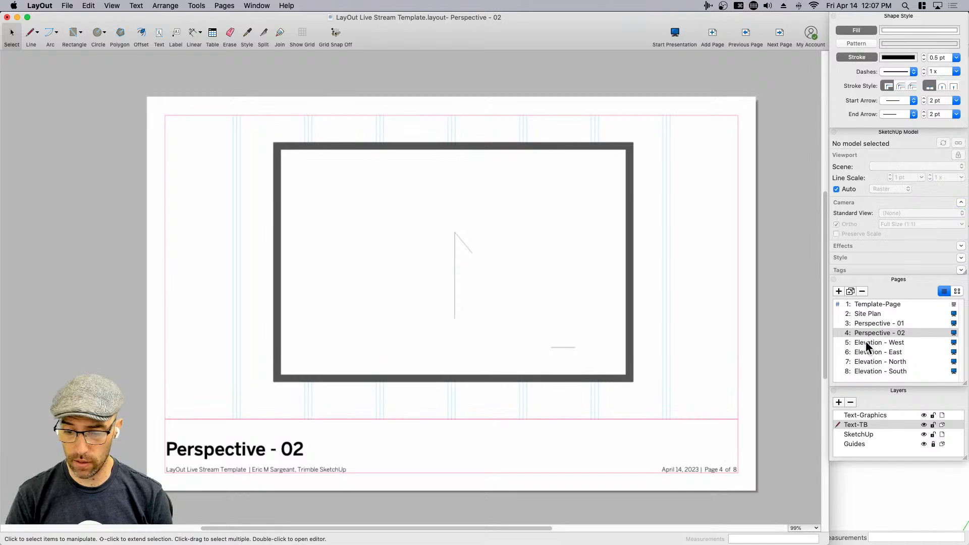
pyautogui.click(866, 342)
pyautogui.click(866, 351)
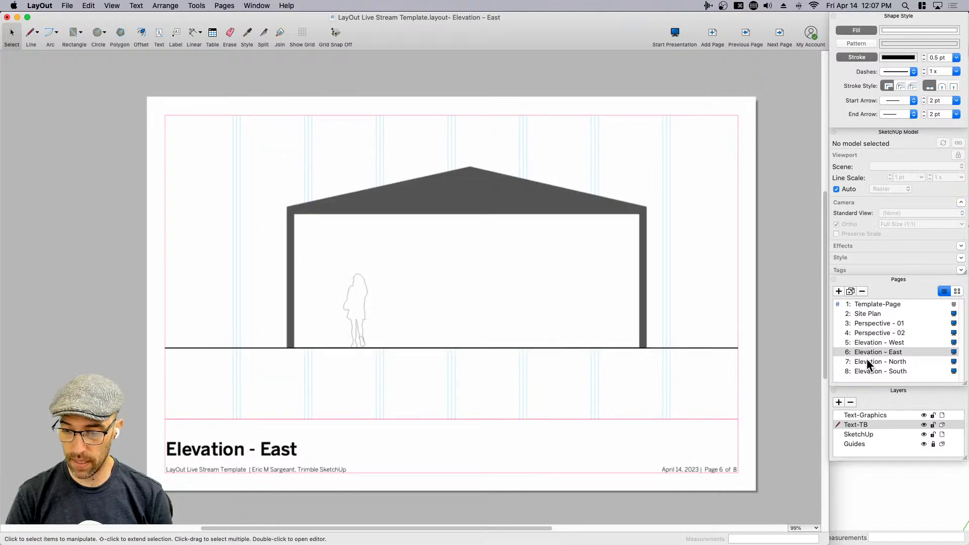
pyautogui.click(723, 347)
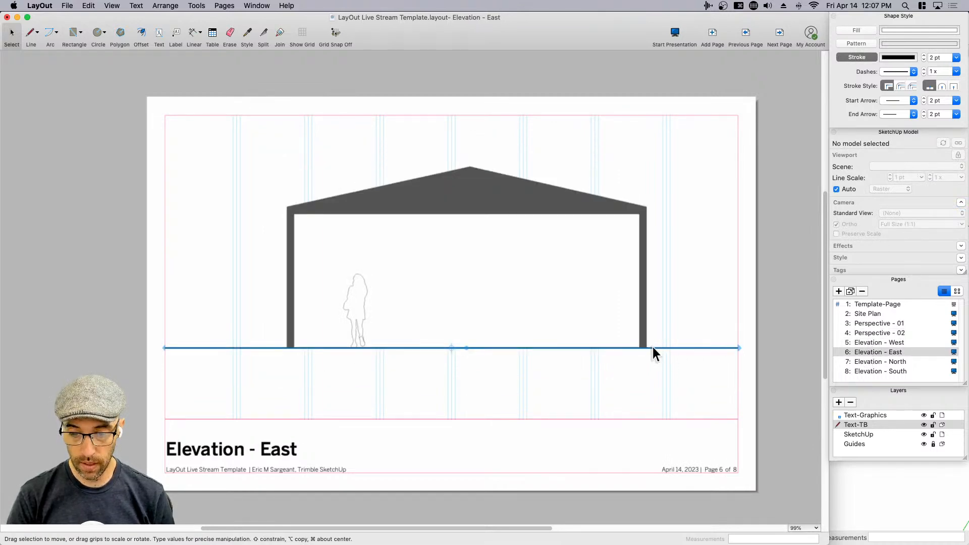
pyautogui.press('Down')
pyautogui.press('Down')
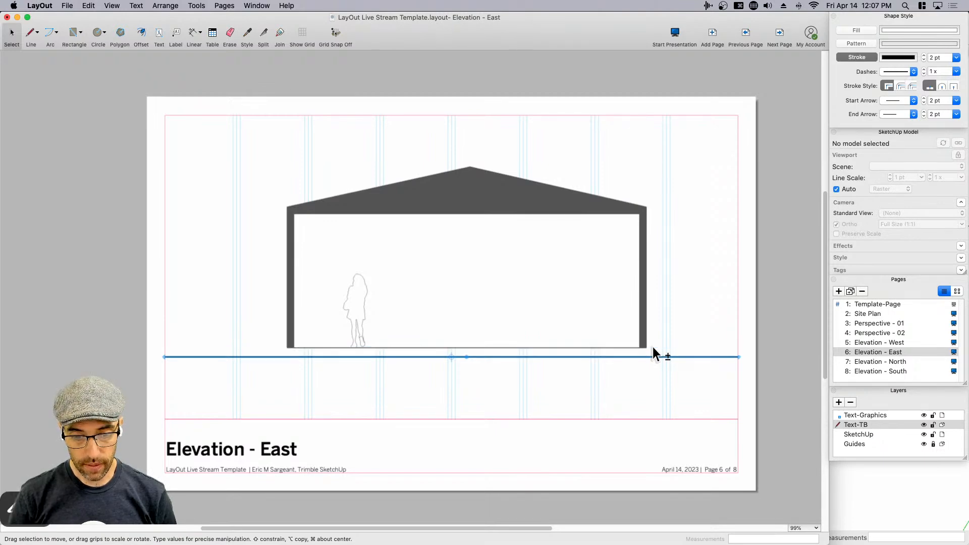
# - Lower the East elevation viewport so the building sits on the ground line, and refit its upper and lower edges to the page guides
pyautogui.click(482, 287)
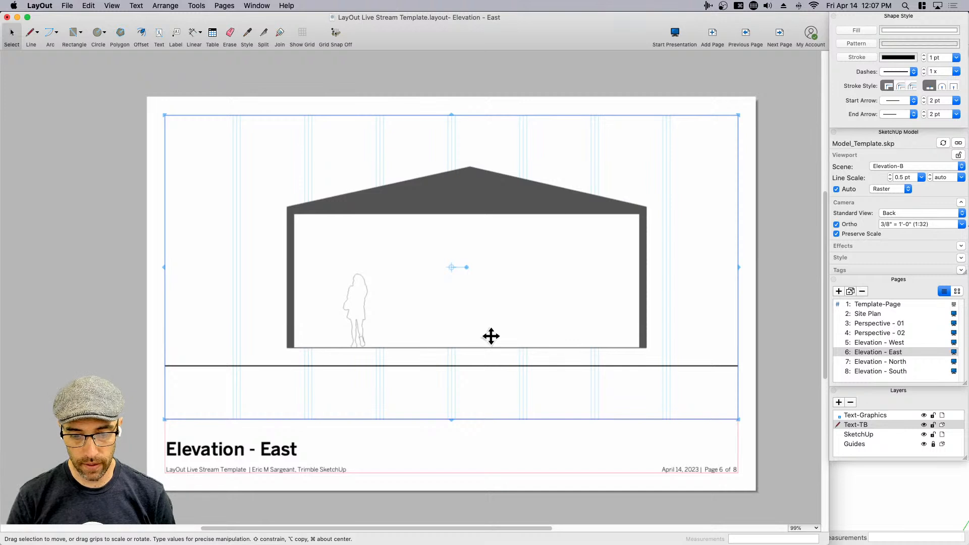
pyautogui.press('Down')
pyautogui.press('Down')
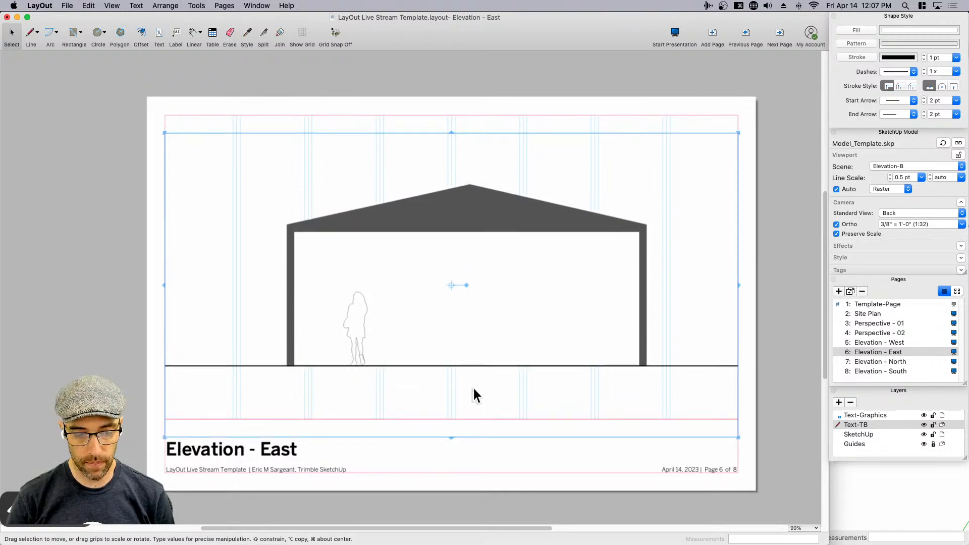
pyautogui.moveTo(451, 439); pyautogui.dragTo(450, 419)
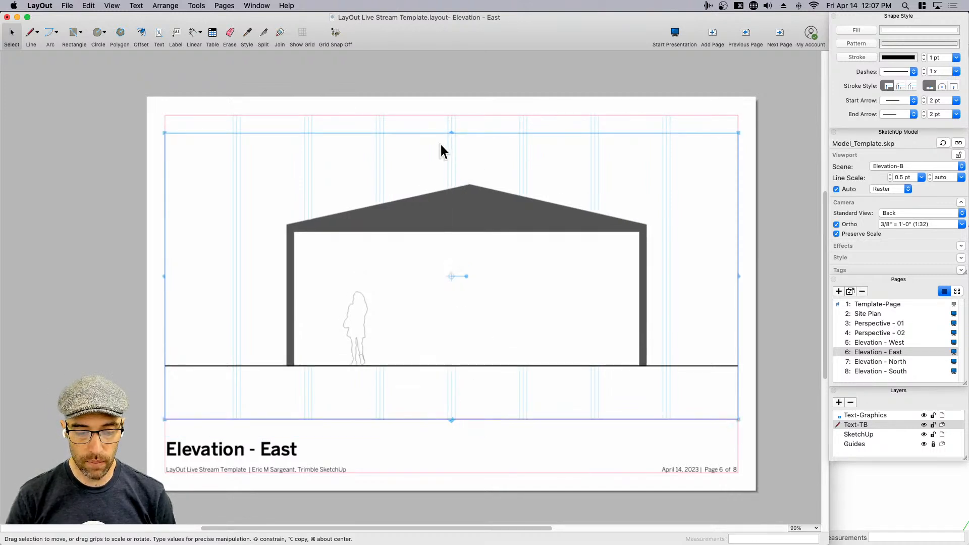
pyautogui.moveTo(451, 134); pyautogui.dragTo(452, 115)
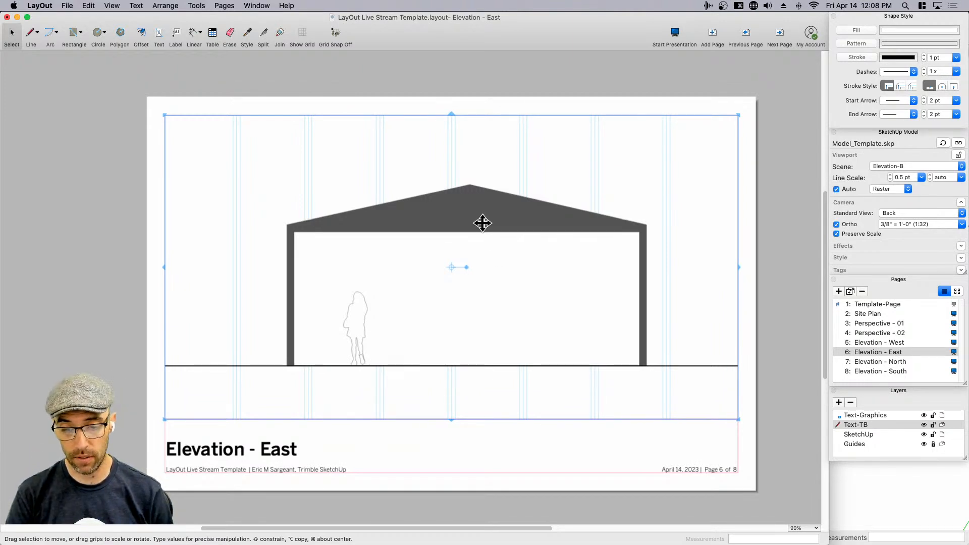
pyautogui.moveTo(470, 222); pyautogui.dragTo(467, 225)
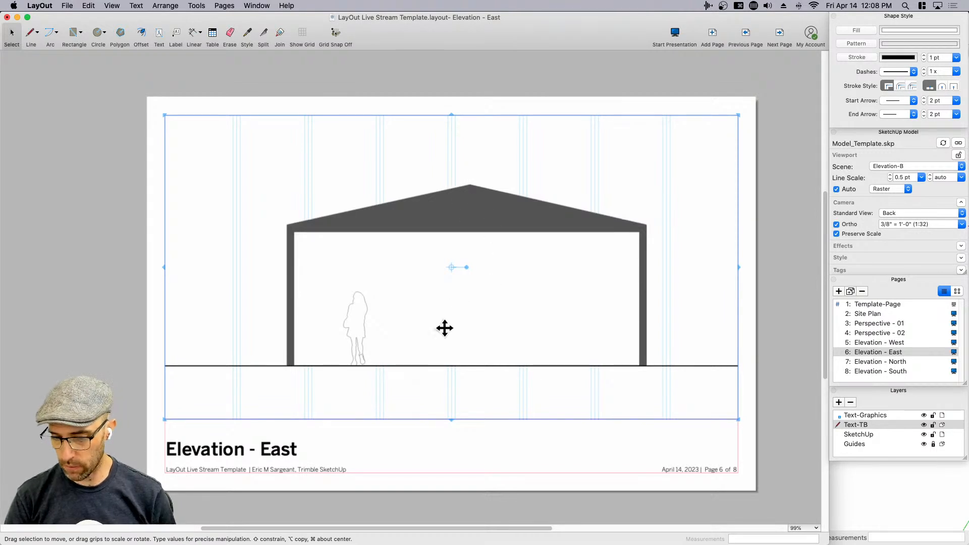
pyautogui.click(688, 365)
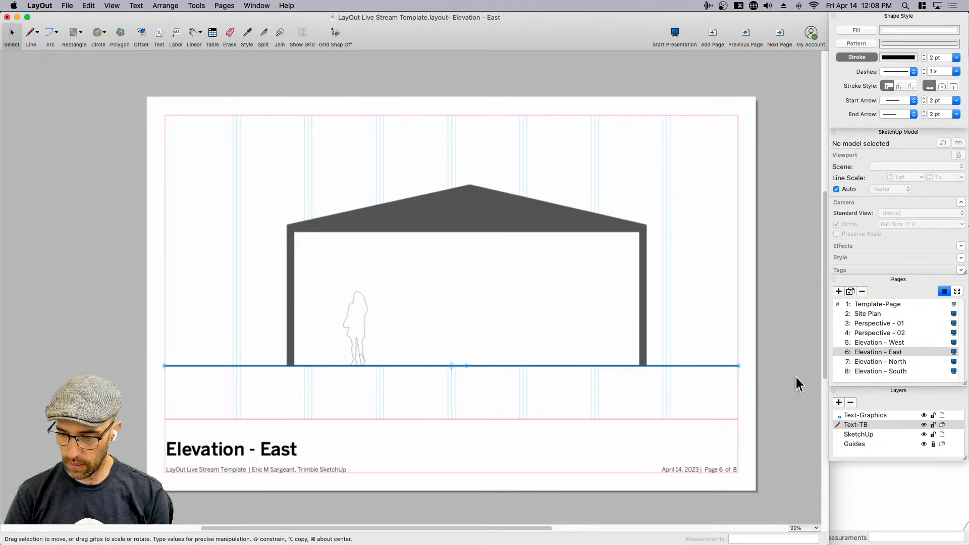
pyautogui.click(886, 362)
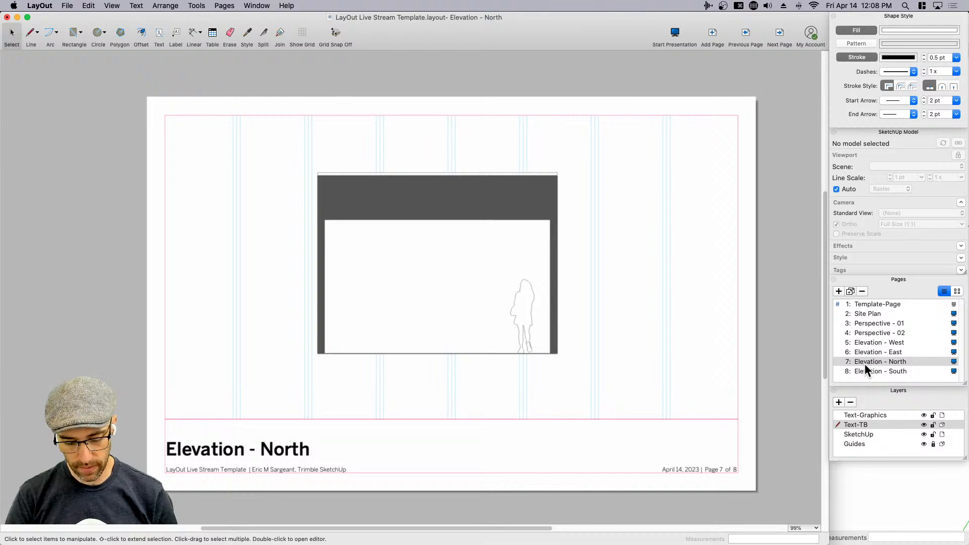
pyautogui.press('super+v')
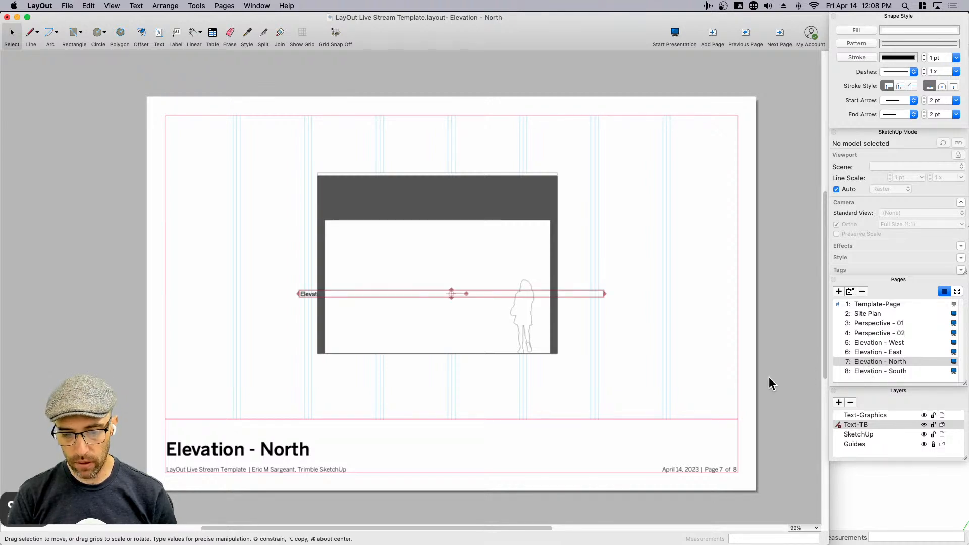
pyautogui.press('Delete')
pyautogui.click(872, 352)
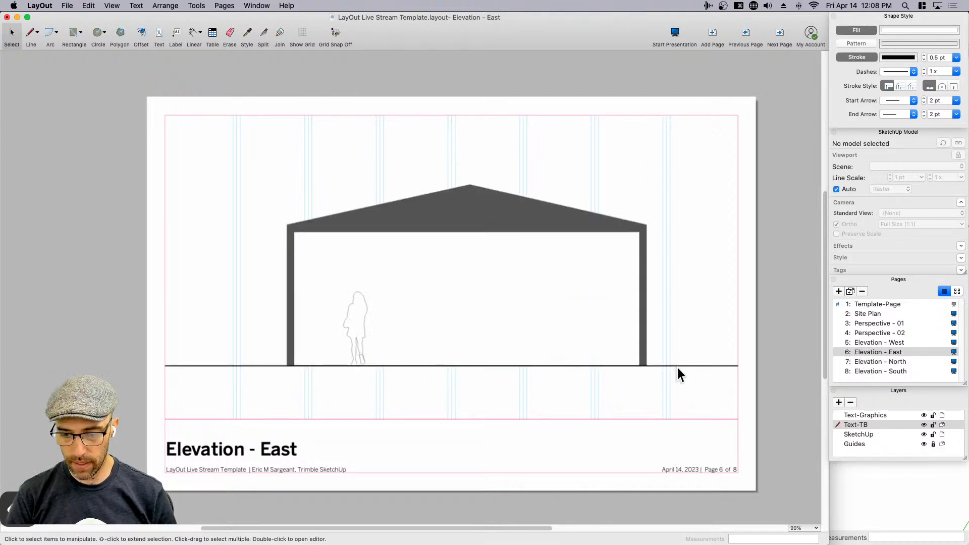
# - Copy the ground line from the Elevation - East page onto the Elevation - North page
pyautogui.click(678, 367)
pyautogui.press('super+c')
pyautogui.click(864, 362)
pyautogui.press('super+v')
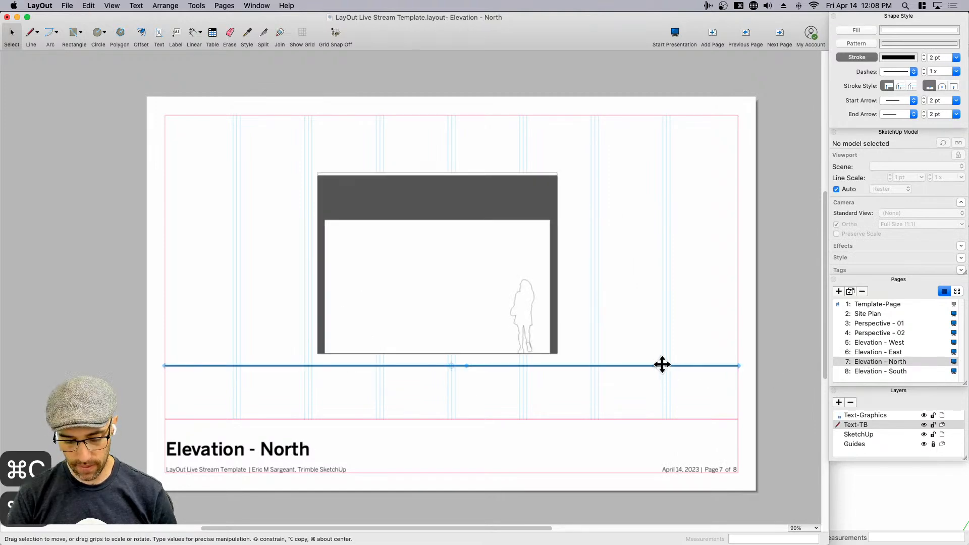
# - Shift the North elevation viewport down onto the ground line and slightly right towards the page centre
pyautogui.click(511, 335)
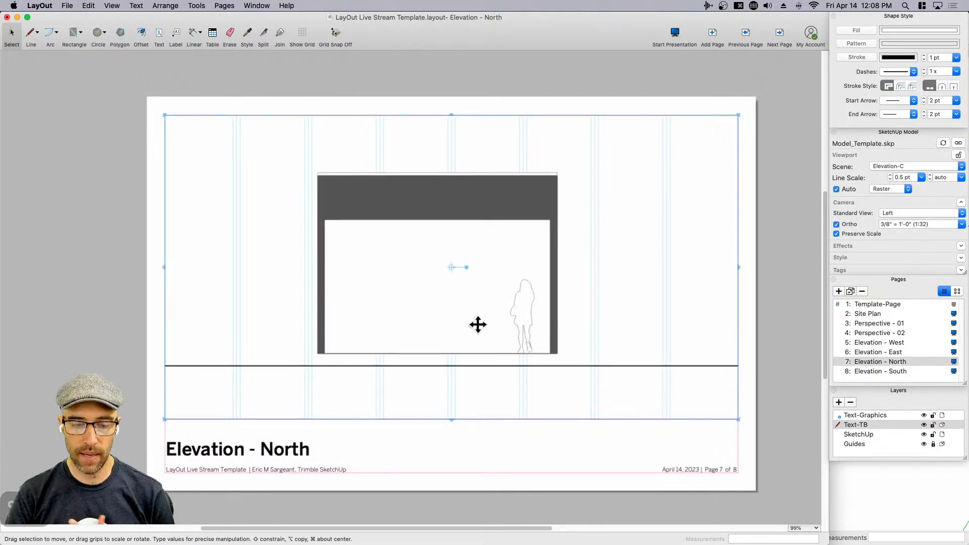
pyautogui.hotkey('shift', 'Down')
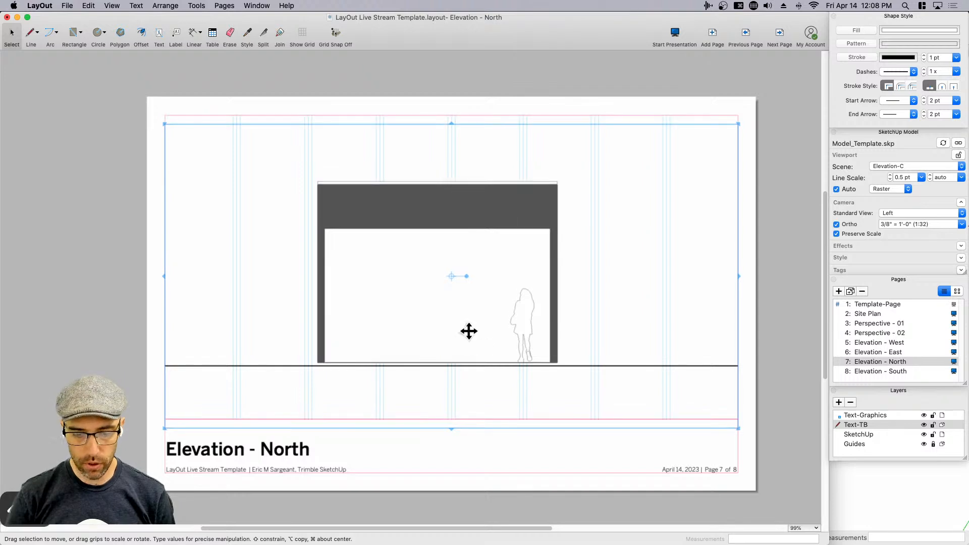
pyautogui.hotkey('shift', 'Right')
pyautogui.hotkey('shift', 'Right')
pyautogui.hotkey('shift', 'Left')
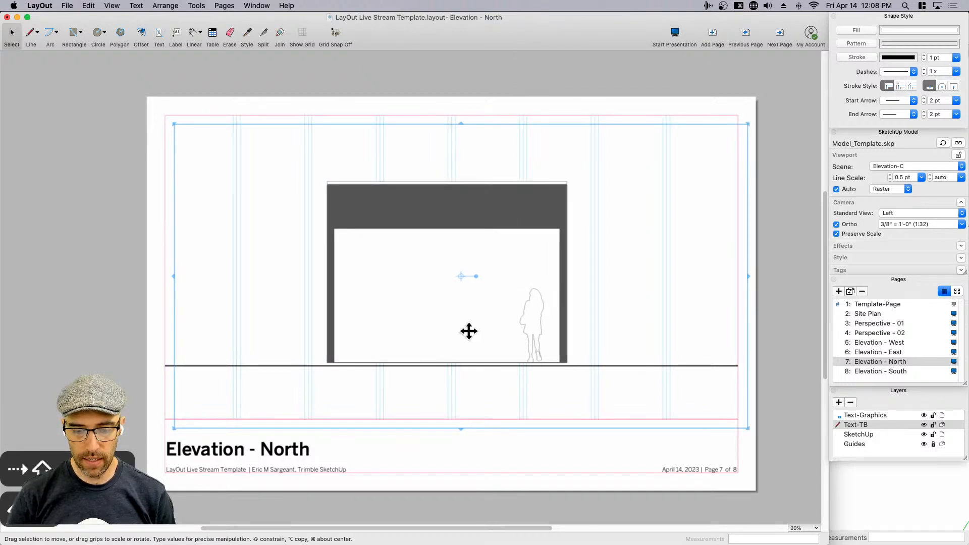
pyautogui.press('Down')
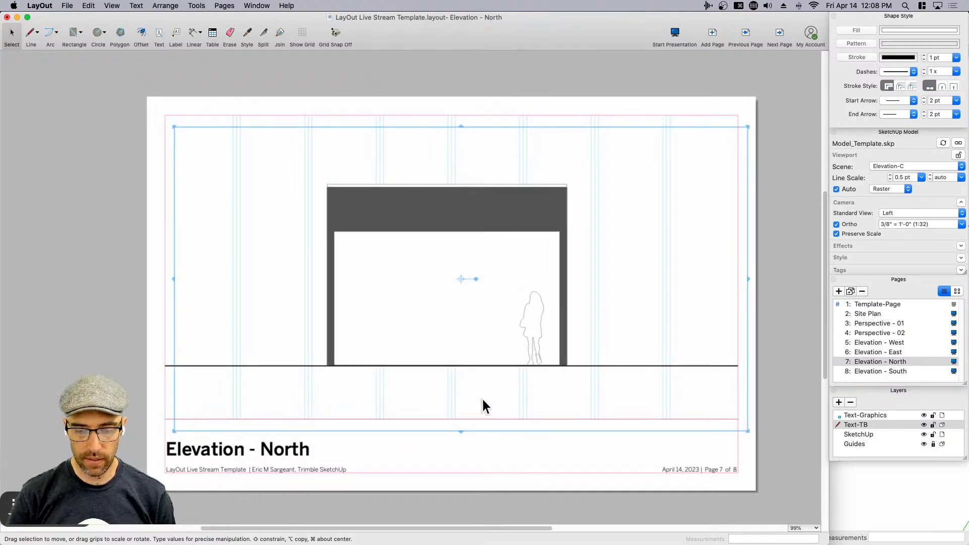
# - Resize all four edges of the North elevation viewport to fit the drawing area's margin guides
pyautogui.moveTo(461, 430); pyautogui.dragTo(461, 420)
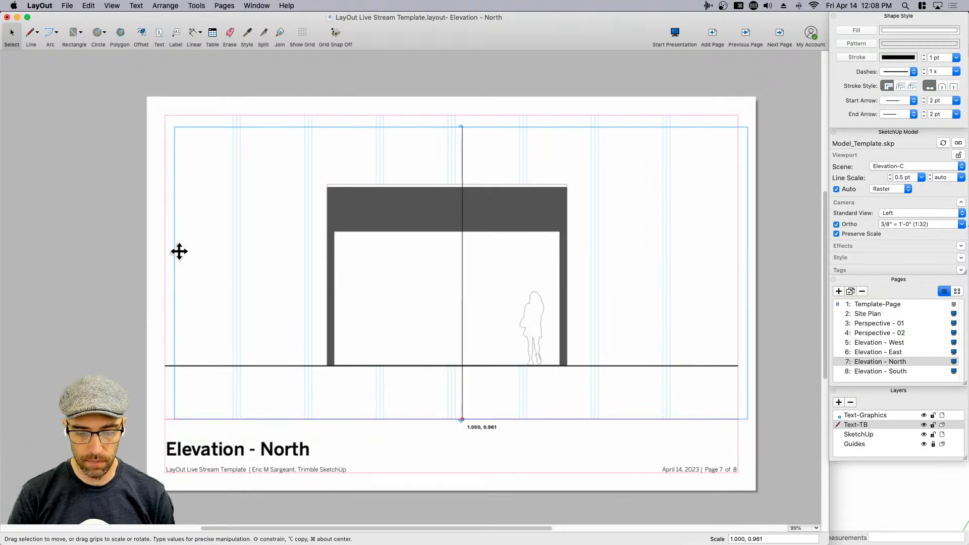
pyautogui.moveTo(173, 275); pyautogui.dragTo(163, 274)
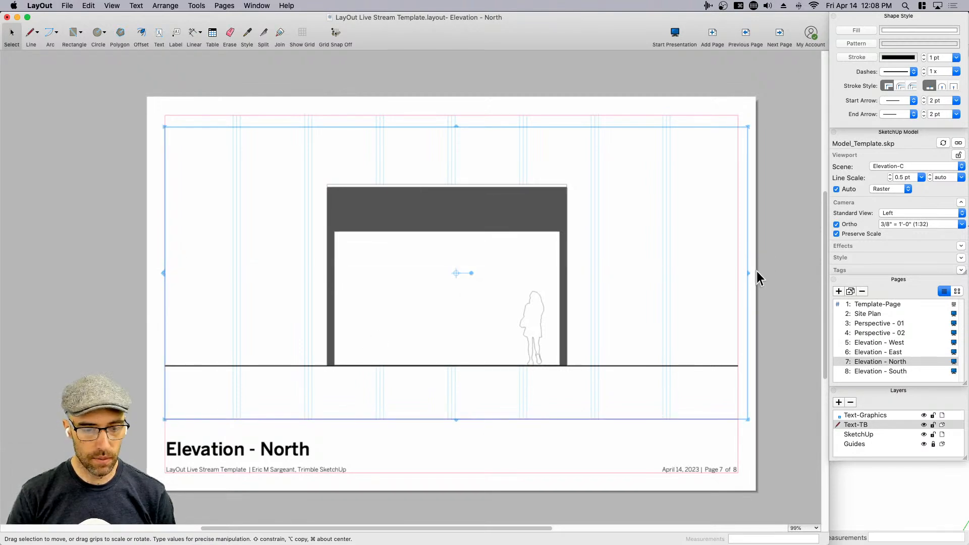
pyautogui.moveTo(751, 272); pyautogui.dragTo(740, 272)
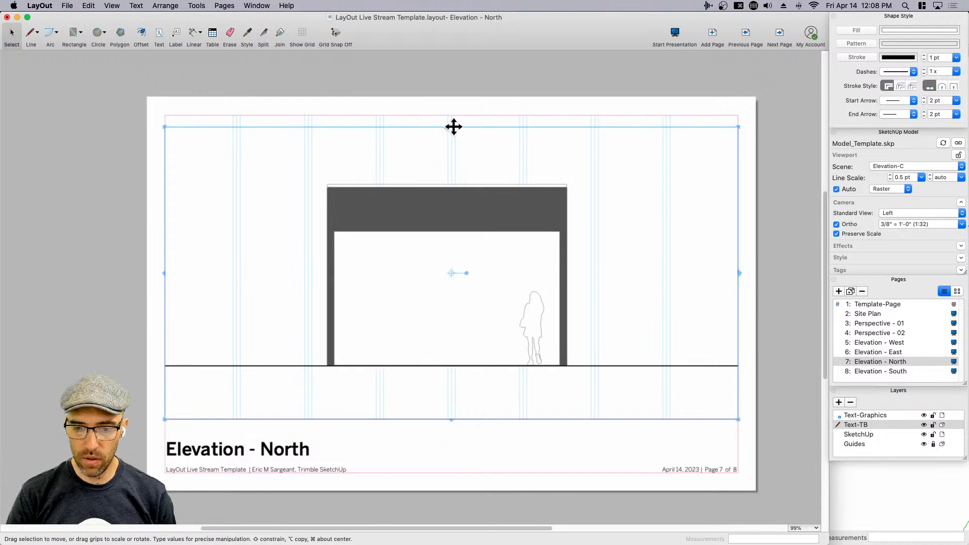
pyautogui.moveTo(451, 126); pyautogui.dragTo(451, 115)
pyautogui.click(608, 453)
# - Paste the same ground line onto the Elevation - South page
pyautogui.click(611, 365)
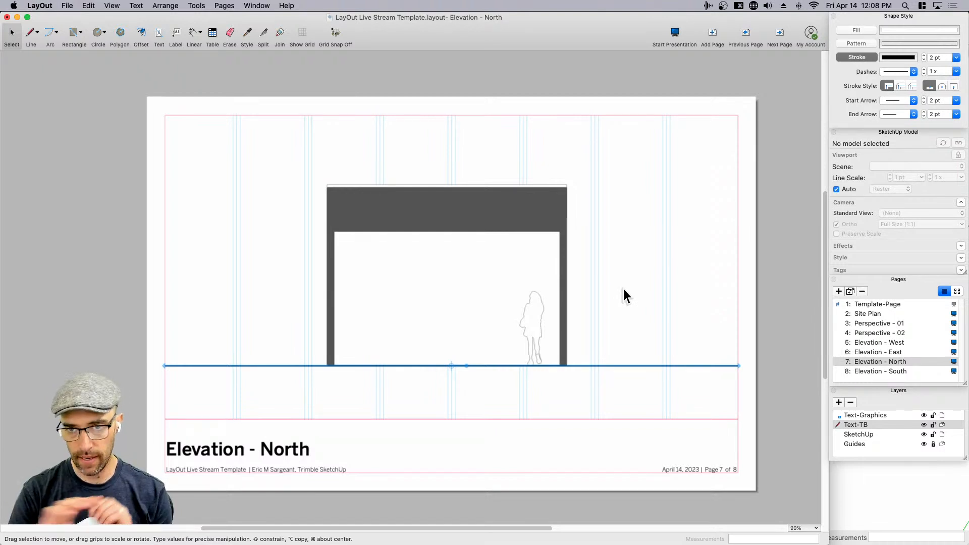
pyautogui.click(881, 372)
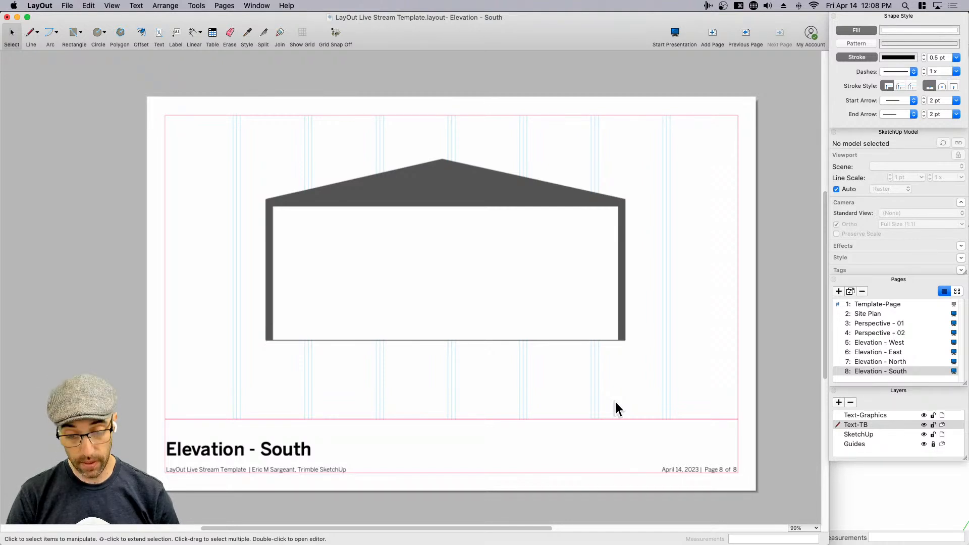
pyautogui.press('super+v')
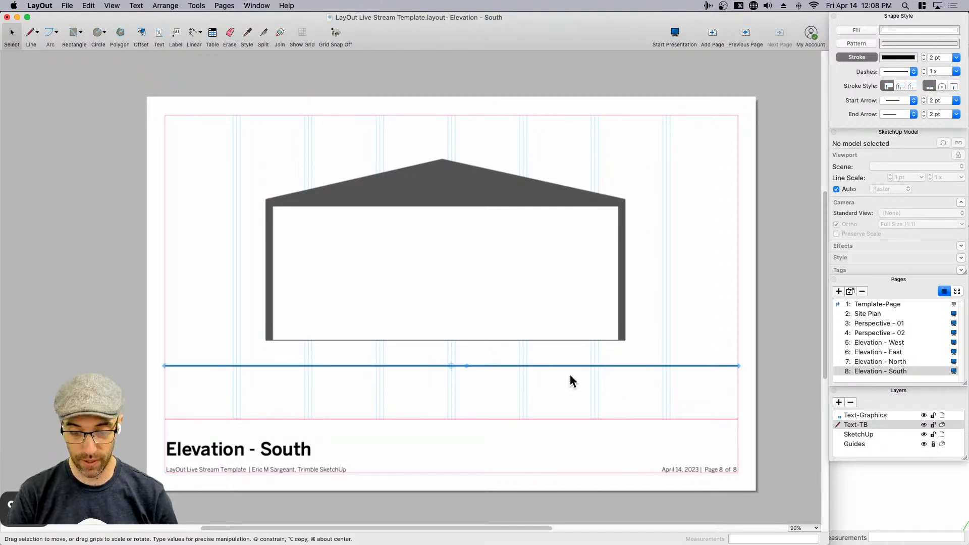
# - Shift the South elevation viewport down until the building sits on the ground line, and right to centre it on the page
pyautogui.click(485, 333)
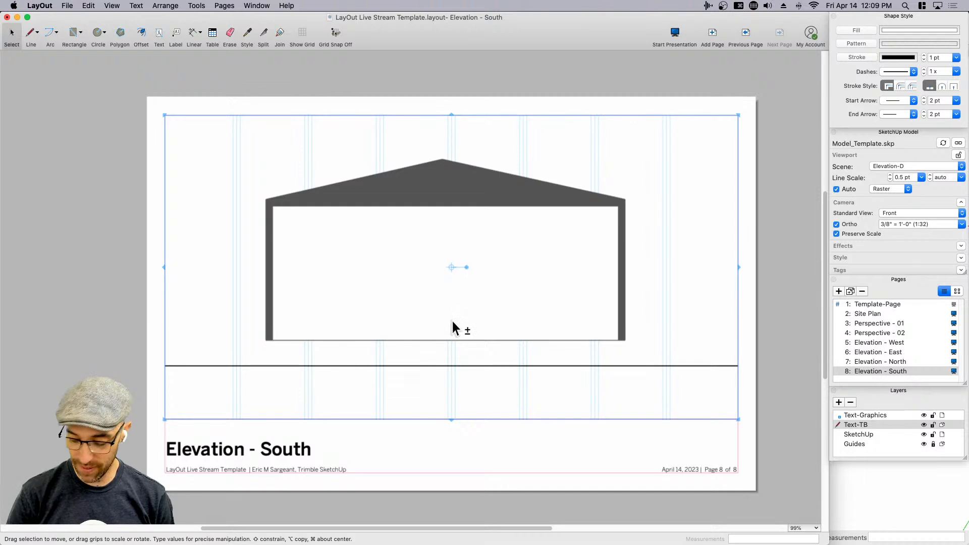
pyautogui.press('Down')
pyautogui.press('Down')
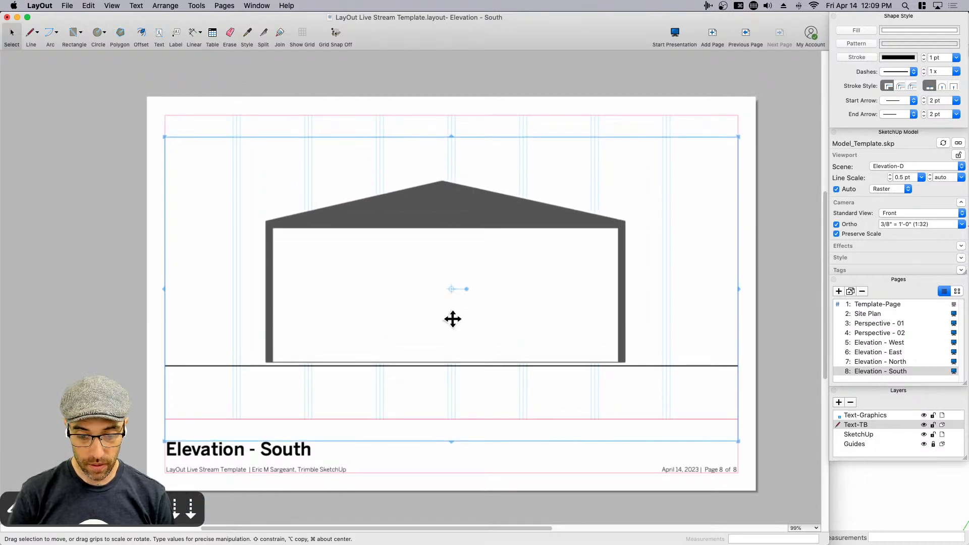
pyautogui.hotkey('shift', 'Right')
pyautogui.hotkey('shift', 'Right')
pyautogui.press('Left')
pyautogui.press('Left')
pyautogui.press('Left')
pyautogui.press('Left')
pyautogui.press('Left')
pyautogui.press('Left')
pyautogui.press('Left')
pyautogui.press('Left')
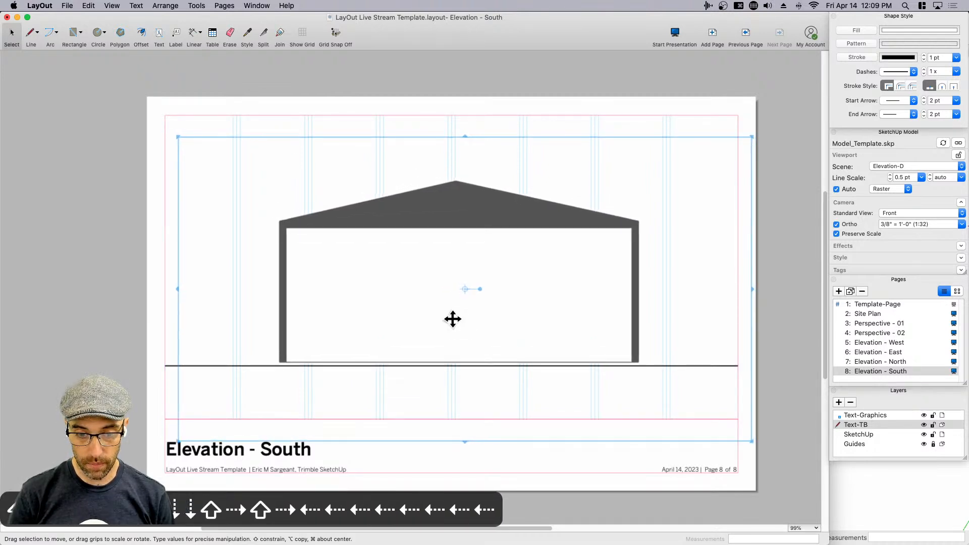
pyautogui.press('Left')
pyautogui.press('Left')
pyautogui.press('Left')
pyautogui.press('Down')
pyautogui.press('Down')
pyautogui.press('Down')
pyautogui.press('Down')
pyautogui.press('Down')
pyautogui.press('Down')
pyautogui.press('Down')
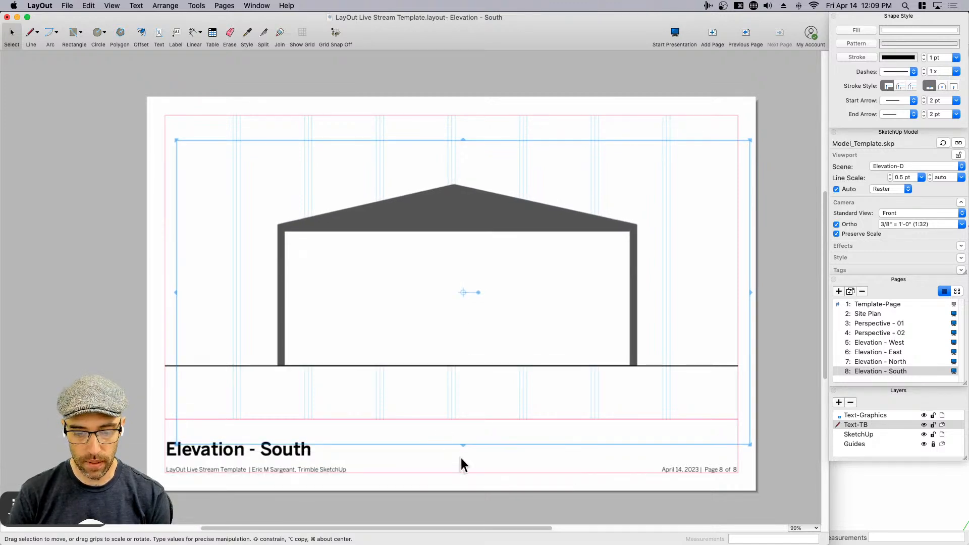
# - Resize the South elevation viewport's four edges to match the drawing area's margin guides
pyautogui.moveTo(463, 445); pyautogui.dragTo(463, 419)
pyautogui.moveTo(178, 278); pyautogui.dragTo(164, 277)
pyautogui.moveTo(751, 280); pyautogui.dragTo(738, 278)
pyautogui.moveTo(450, 140); pyautogui.dragTo(451, 116)
# - Detach the layer list, place it over the drawing, and make Text-Graphics the active layer
pyautogui.scroll(2, 494, 325)
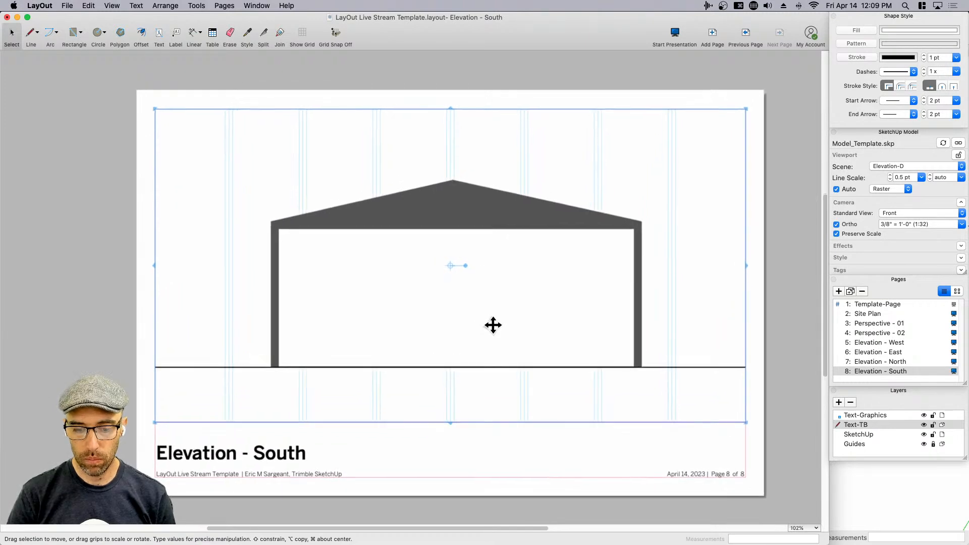
pyautogui.scroll(2, 558, 328)
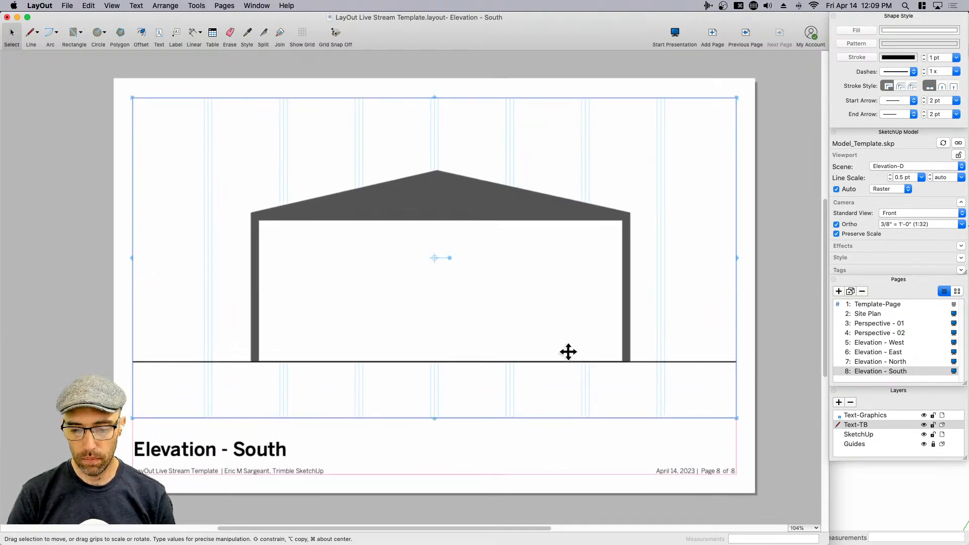
pyautogui.click(566, 456)
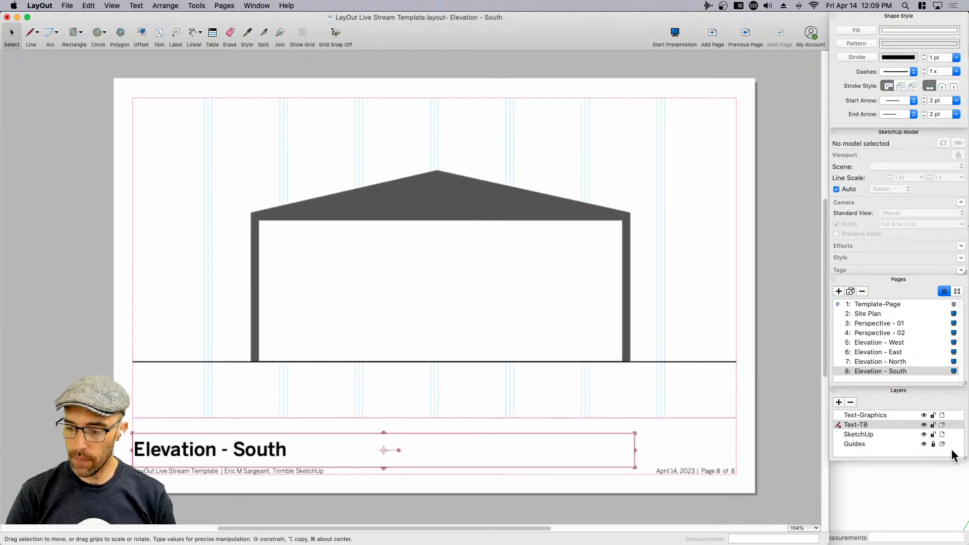
pyautogui.moveTo(899, 391); pyautogui.dragTo(526, 145)
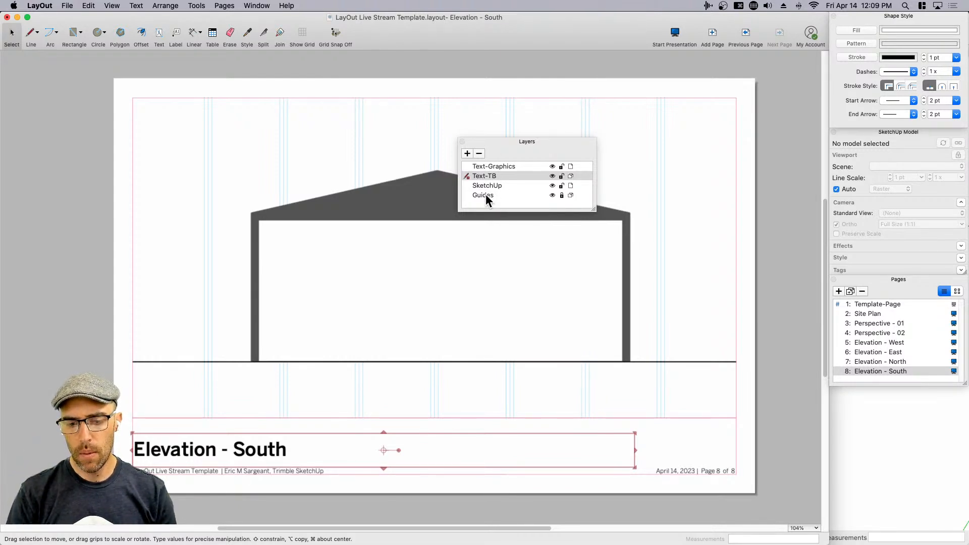
pyautogui.click(488, 167)
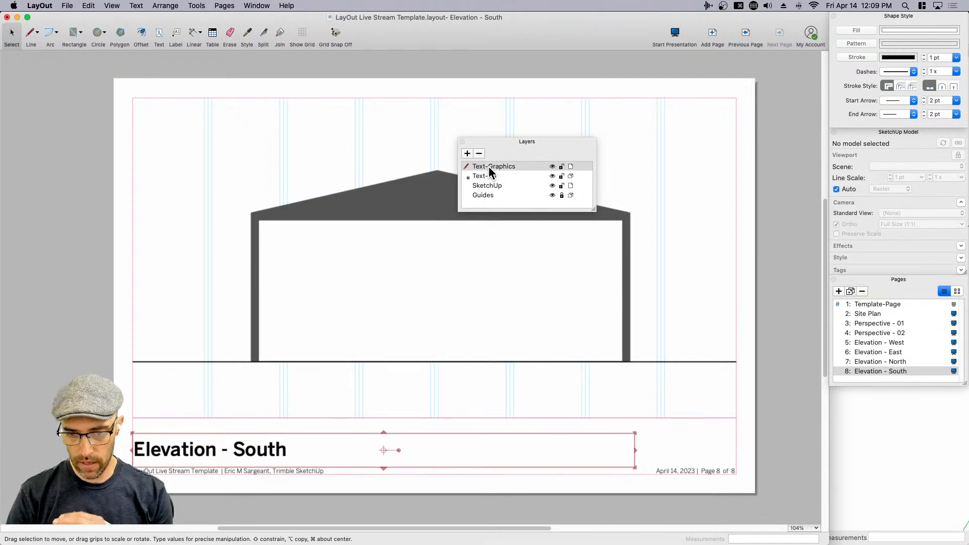
pyautogui.click(483, 196)
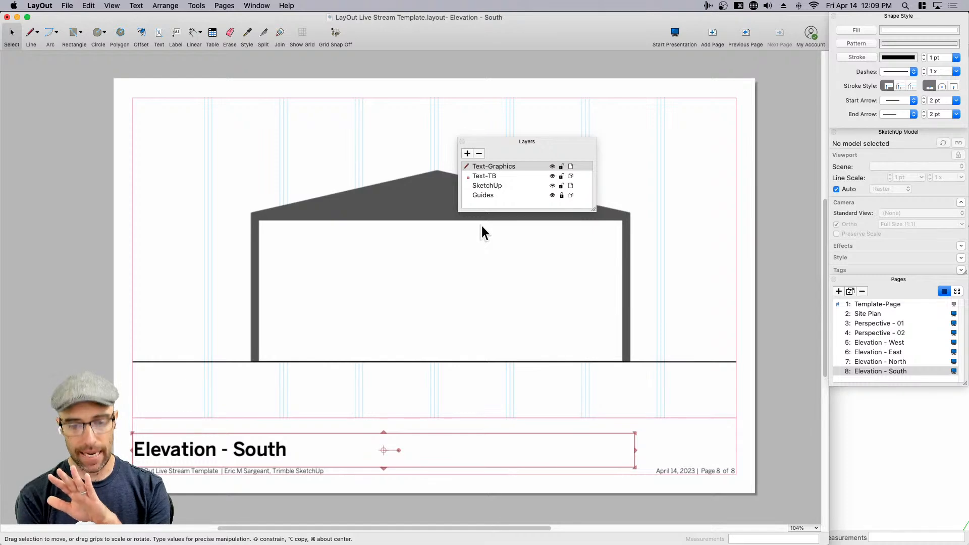
# - Move the detached layer list off the drawing and dock it beneath the page list
pyautogui.click(482, 195)
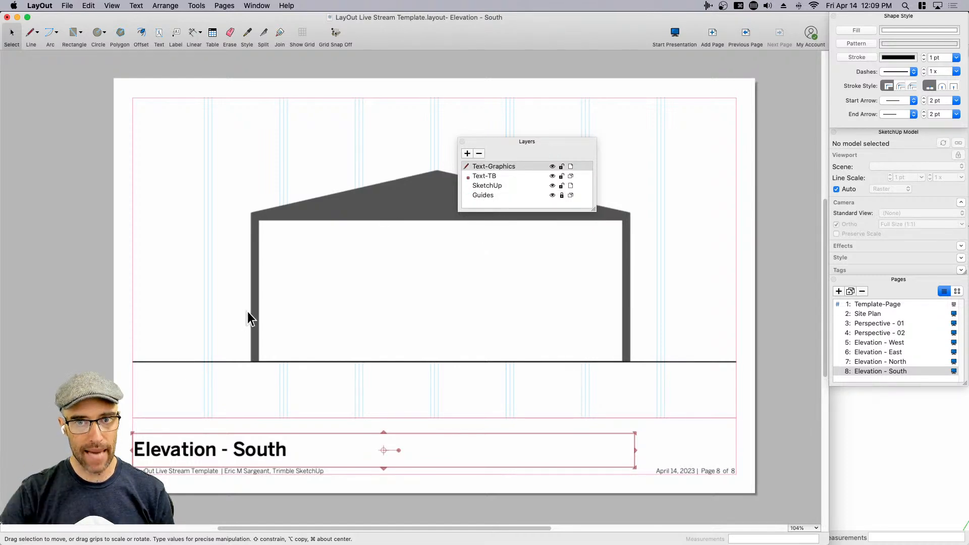
pyautogui.moveTo(519, 143); pyautogui.dragTo(880, 395)
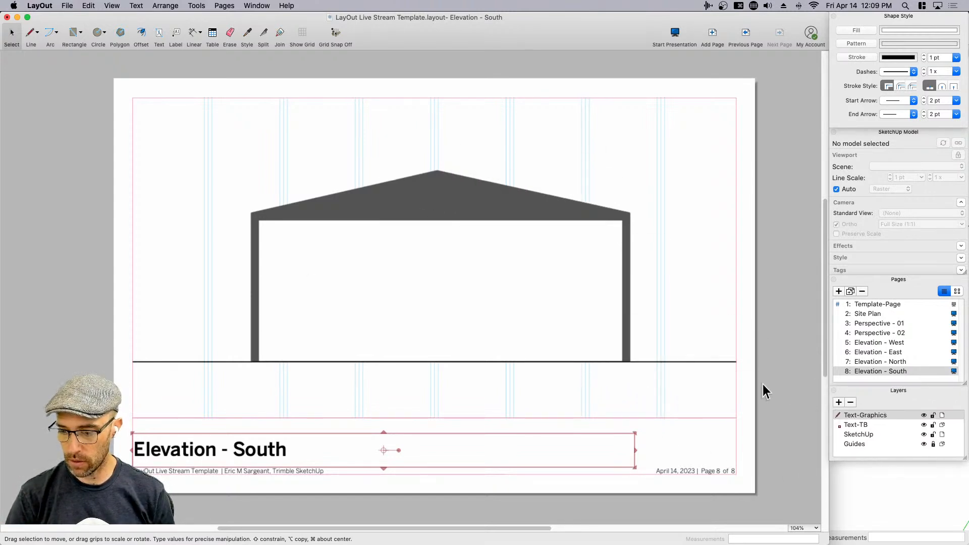
pyautogui.click(702, 362)
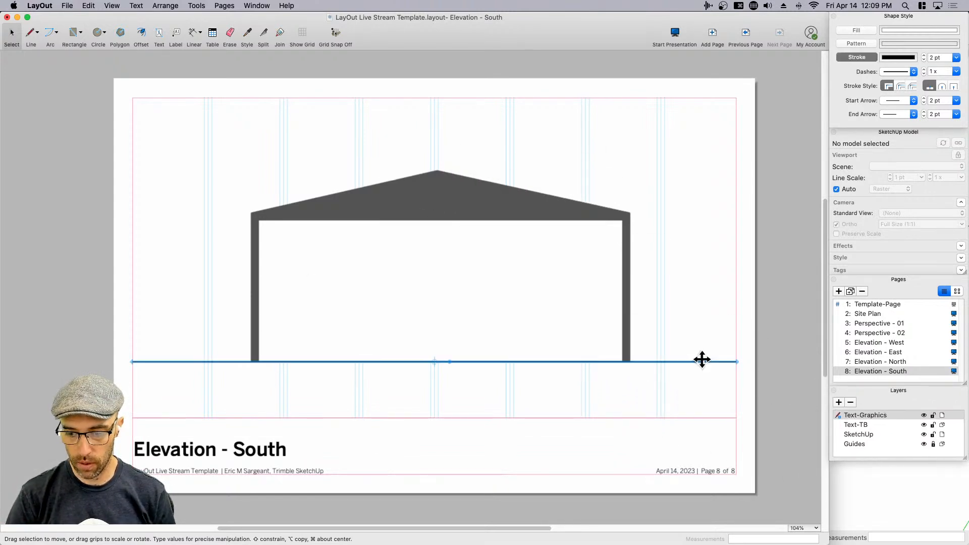
# - On the Elevation - West page, shift the viewport left toward the page centre and down until the building sits on the ground line
pyautogui.click(884, 360)
pyautogui.click(882, 352)
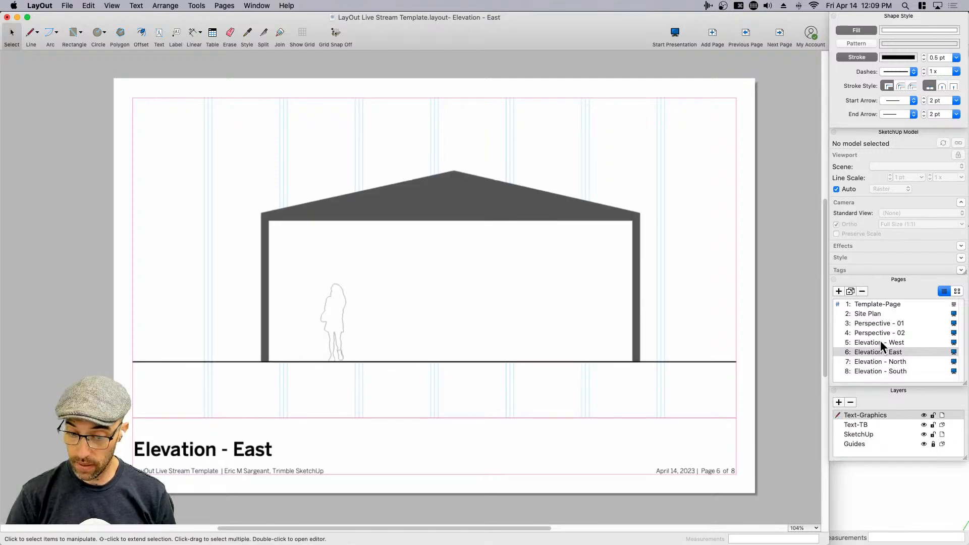
pyautogui.click(881, 342)
pyautogui.click(639, 362)
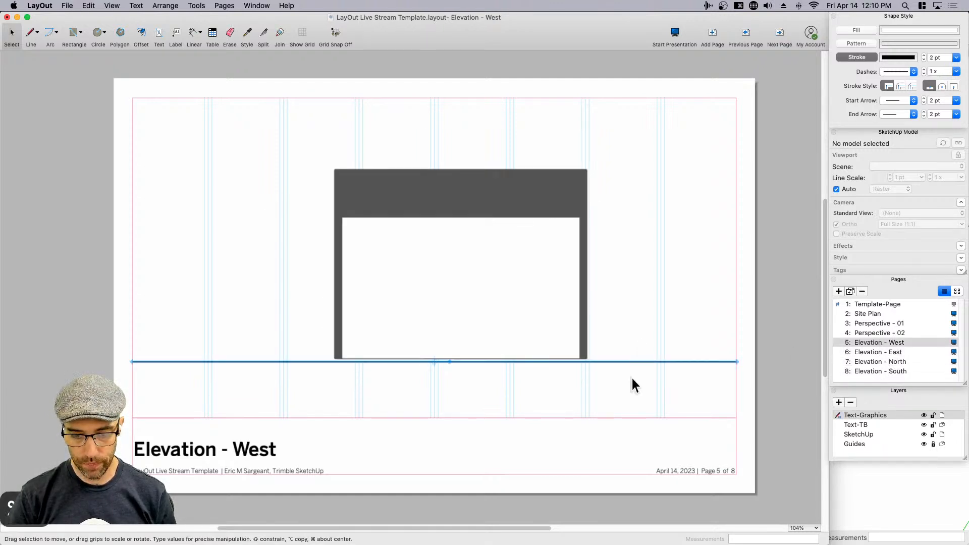
pyautogui.click(526, 302)
pyautogui.hotkey('shift', 'Left')
pyautogui.hotkey('shift', 'Left')
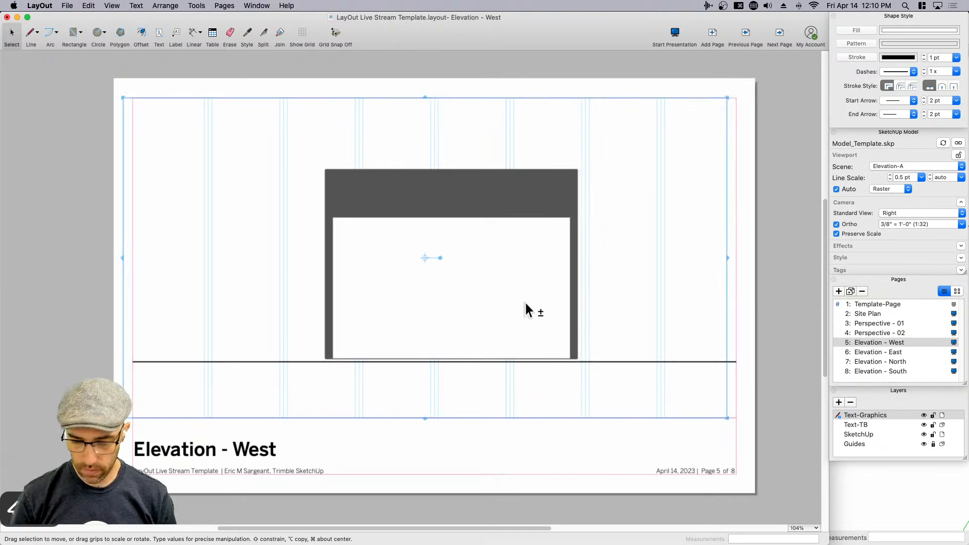
pyautogui.press('Down')
pyautogui.press('Down')
pyautogui.press('Down')
pyautogui.press('Down')
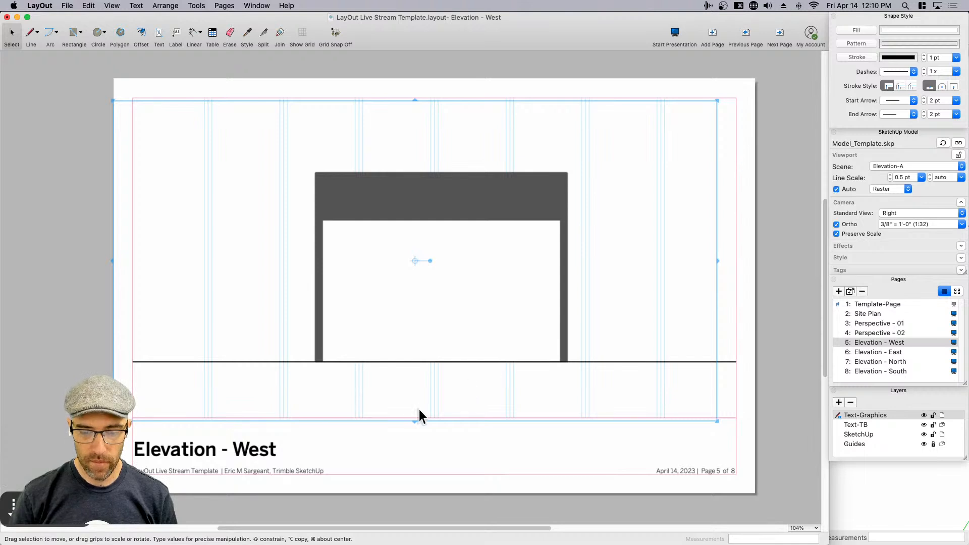
# - Resize the West elevation viewport's edges to match the drawing area's margin guides
pyautogui.moveTo(416, 419); pyautogui.dragTo(416, 420)
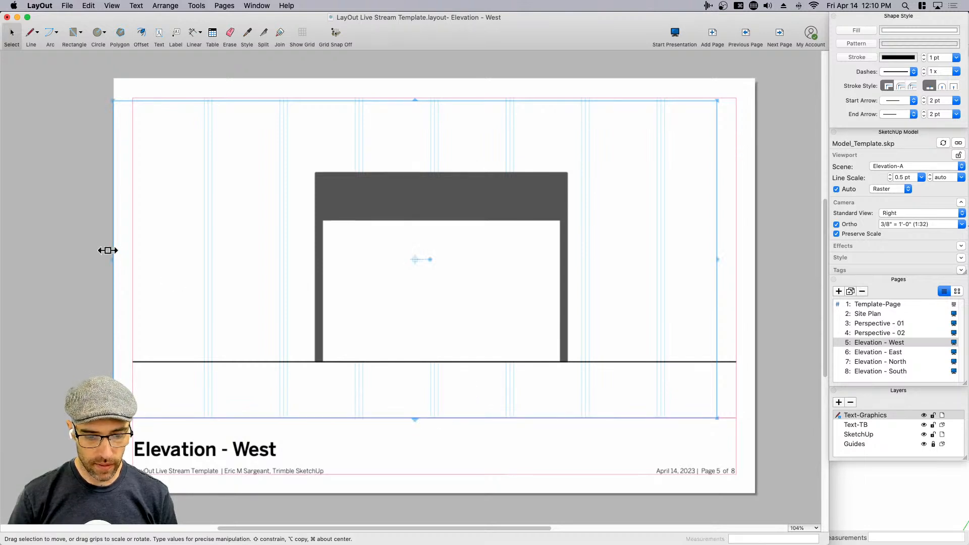
pyautogui.moveTo(112, 261); pyautogui.dragTo(133, 265)
pyautogui.moveTo(717, 259); pyautogui.dragTo(737, 259)
pyautogui.moveTo(434, 97)
pyautogui.mouseDown()
pyautogui.moveTo(434, 87)
pyautogui.moveTo(438, 101)
pyautogui.mouseUp()
pyautogui.click(795, 356)
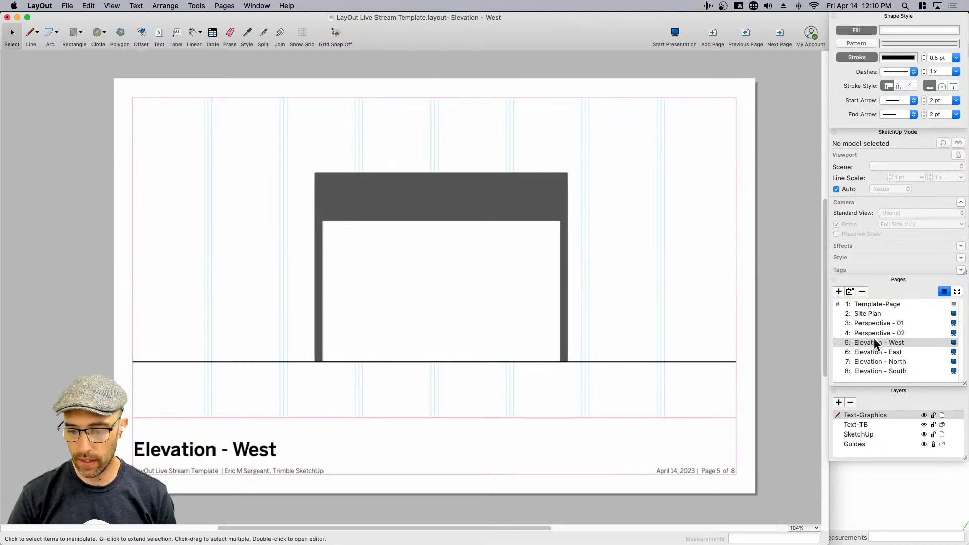
# - Assign the Persp-02 scene to the viewport on the Perspective - 02 page
pyautogui.click(873, 332)
pyautogui.click(550, 335)
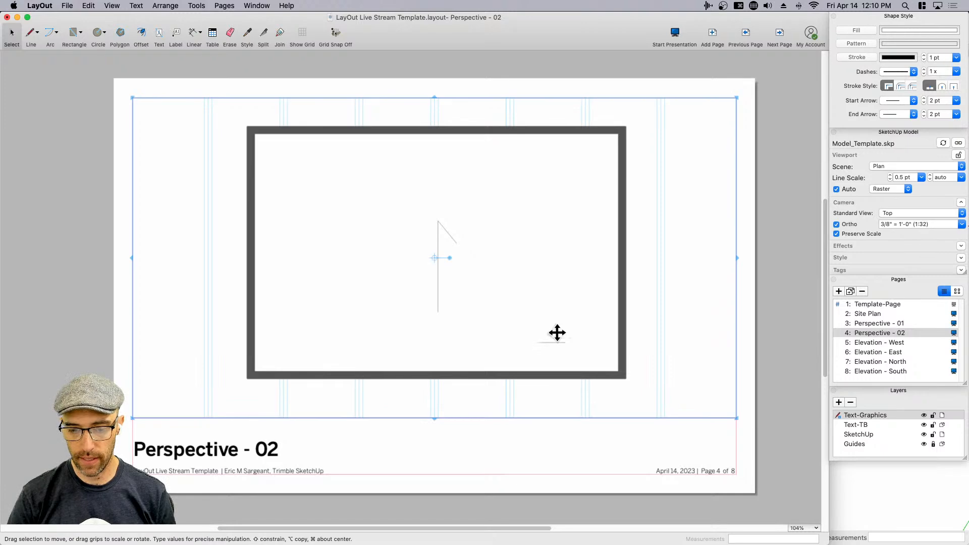
pyautogui.click(900, 166)
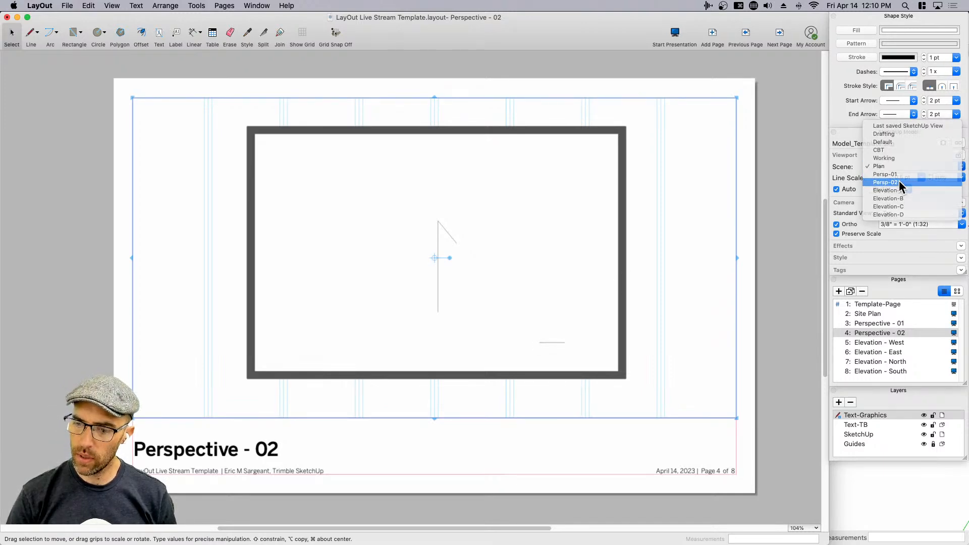
pyautogui.click(899, 180)
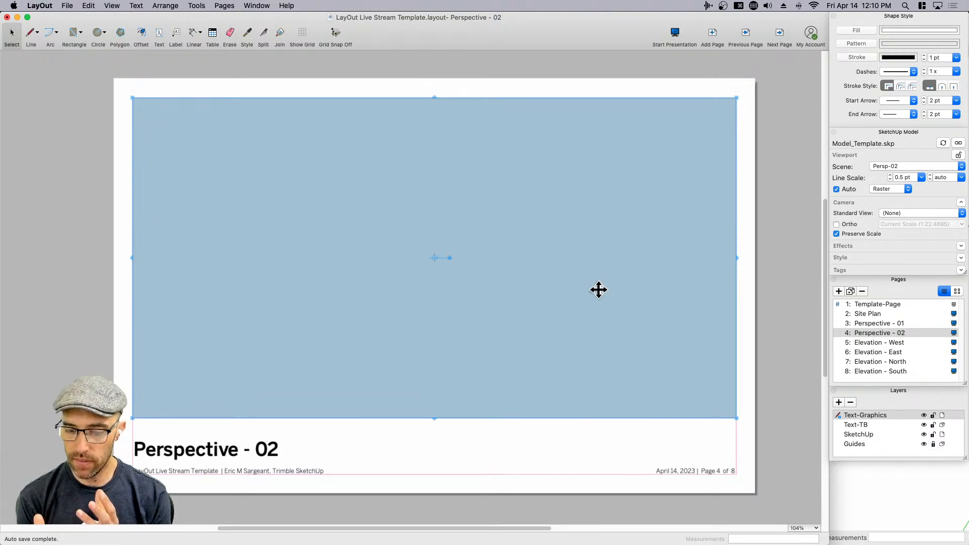
# - Try to bring the building into frame by zooming and orbiting the 3D view inside the Perspective - 02 viewport
pyautogui.press('Escape')
pyautogui.click(542, 303)
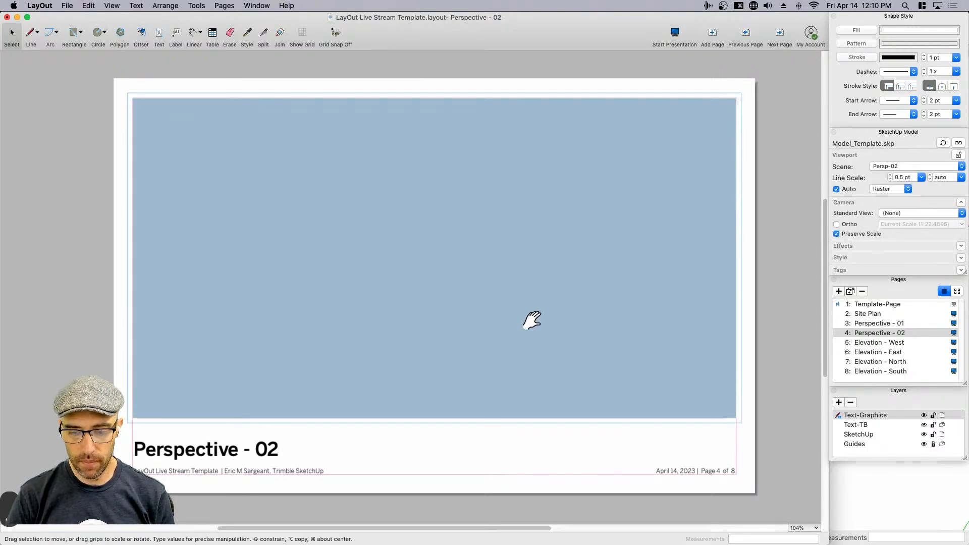
pyautogui.press('Escape')
pyautogui.click(654, 332)
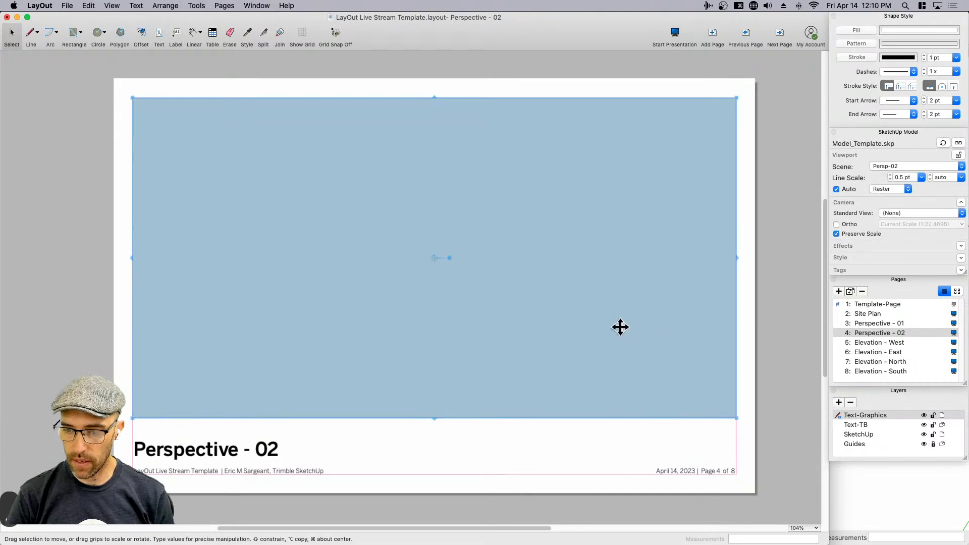
pyautogui.doubleClick(612, 323)
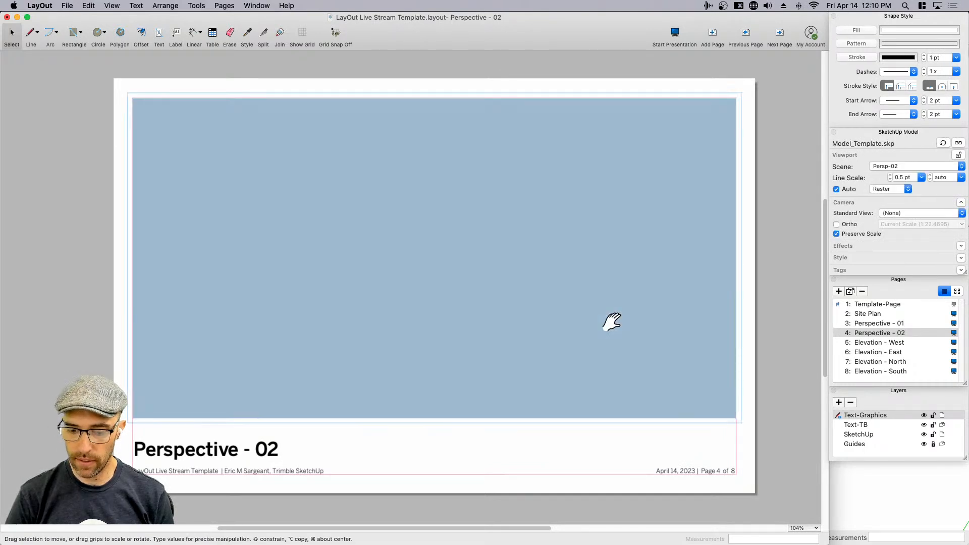
pyautogui.press('Escape')
pyautogui.click(605, 327)
pyautogui.scroll(-8, 604, 324)
pyautogui.scroll(5, 487, 348)
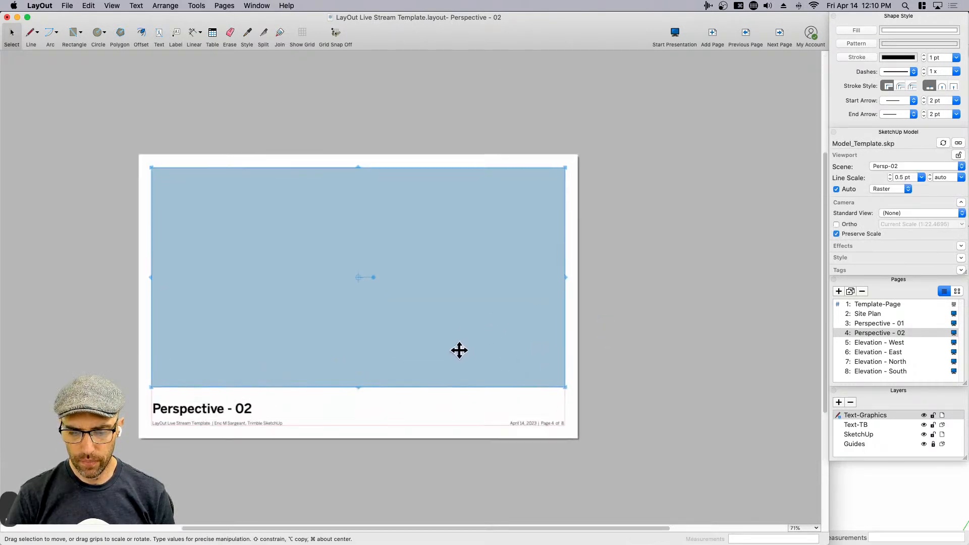
pyautogui.scroll(3, 569, 353)
pyautogui.doubleClick(563, 344)
pyautogui.scroll(-5, 563, 345)
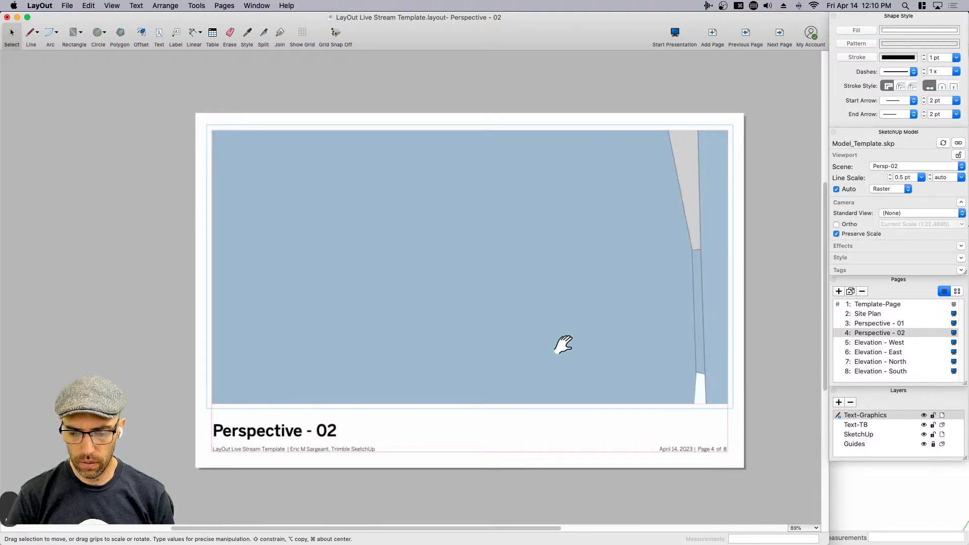
pyautogui.moveTo(586, 338)
pyautogui.mouseDown(button='middle')
pyautogui.moveTo(621, 355)
pyautogui.moveTo(644, 293)
pyautogui.mouseUp(button='middle')
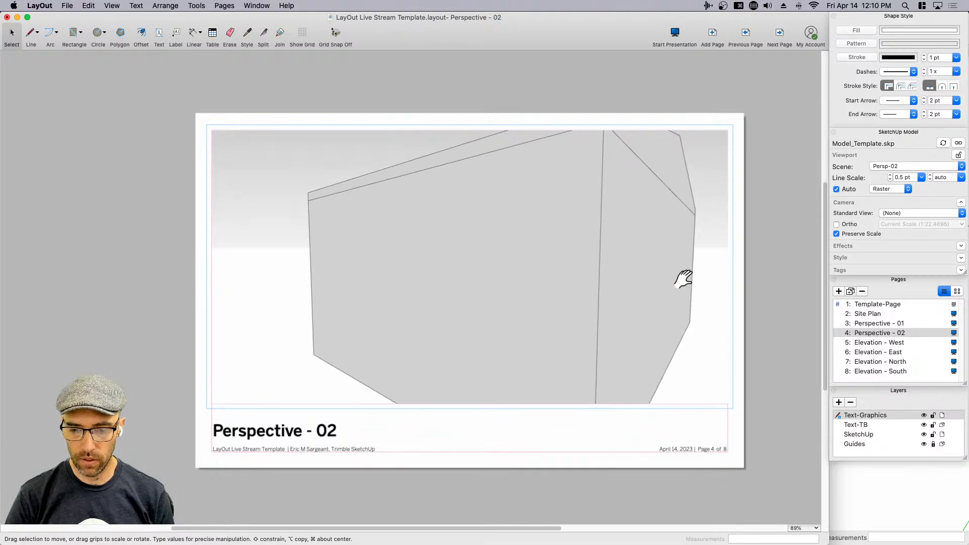
pyautogui.click(780, 292)
# - Try to restore the saved view by reassigning the Persp-02 scene to the Perspective - 02 viewport
pyautogui.click(616, 290)
pyautogui.click(894, 169)
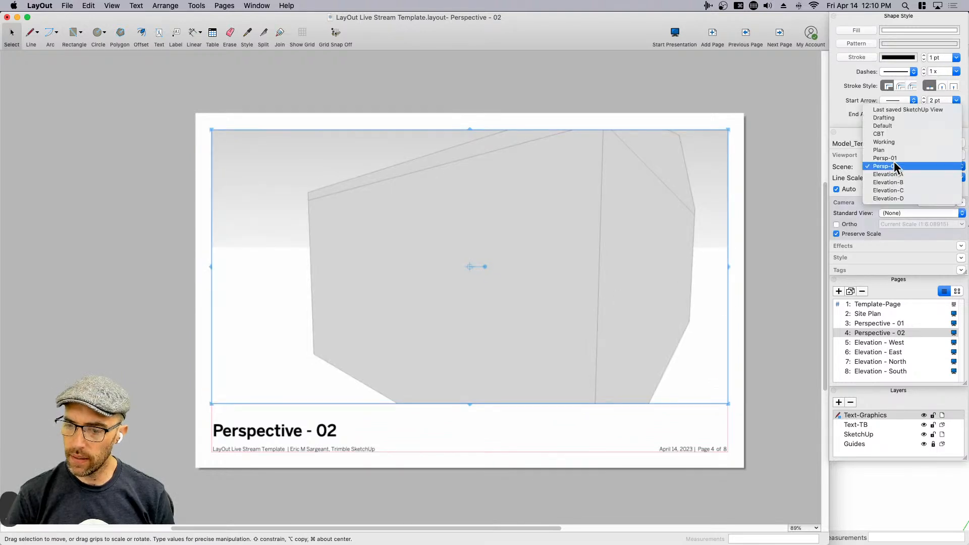
pyautogui.click(895, 158)
pyautogui.click(894, 165)
pyautogui.click(892, 172)
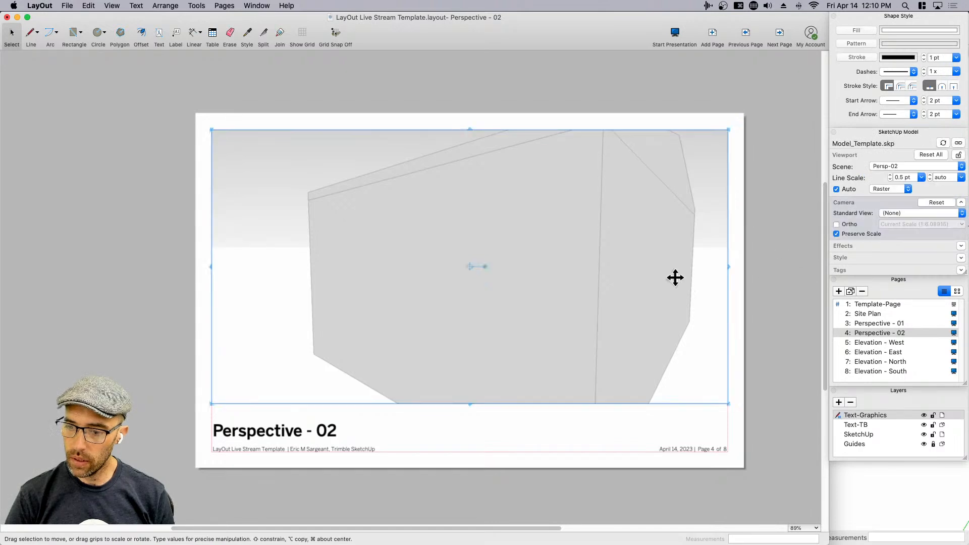
pyautogui.rightClick(604, 285)
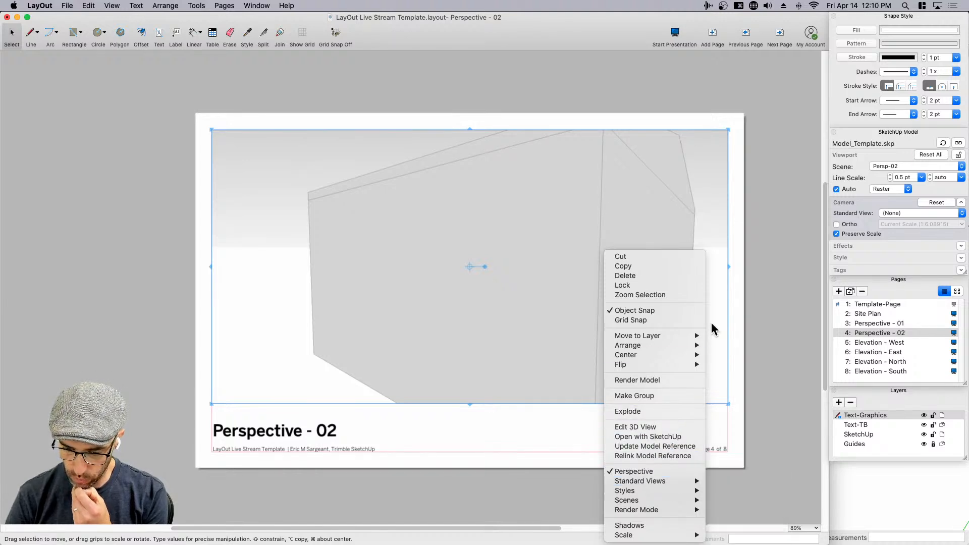
pyautogui.click(762, 285)
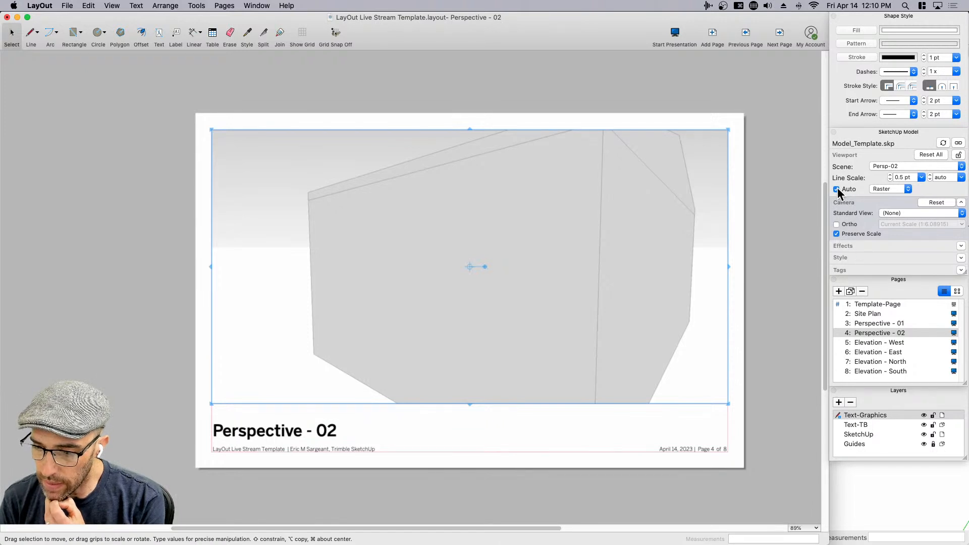
# - Reset the Perspective - 02 viewport's camera to its scene and deselect the viewport
pyautogui.click(935, 203)
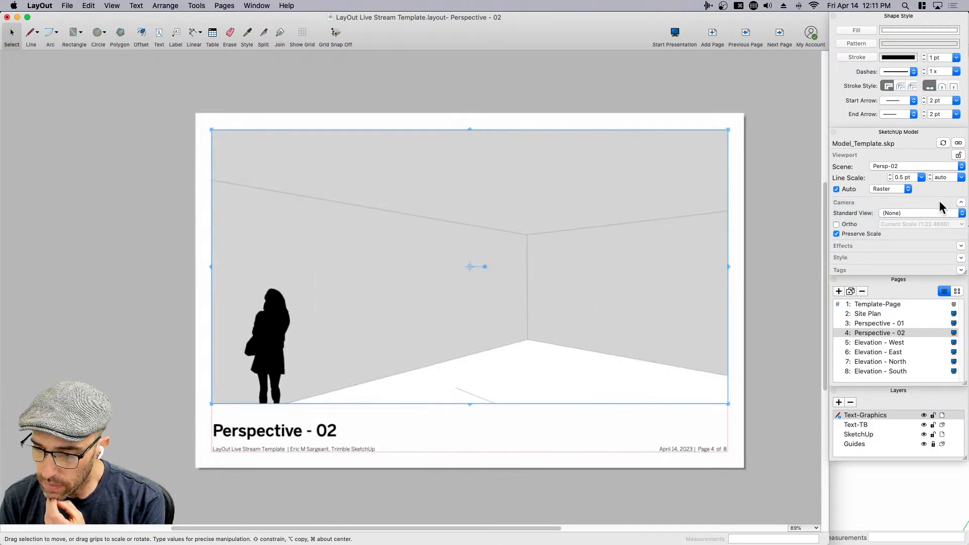
pyautogui.click(762, 337)
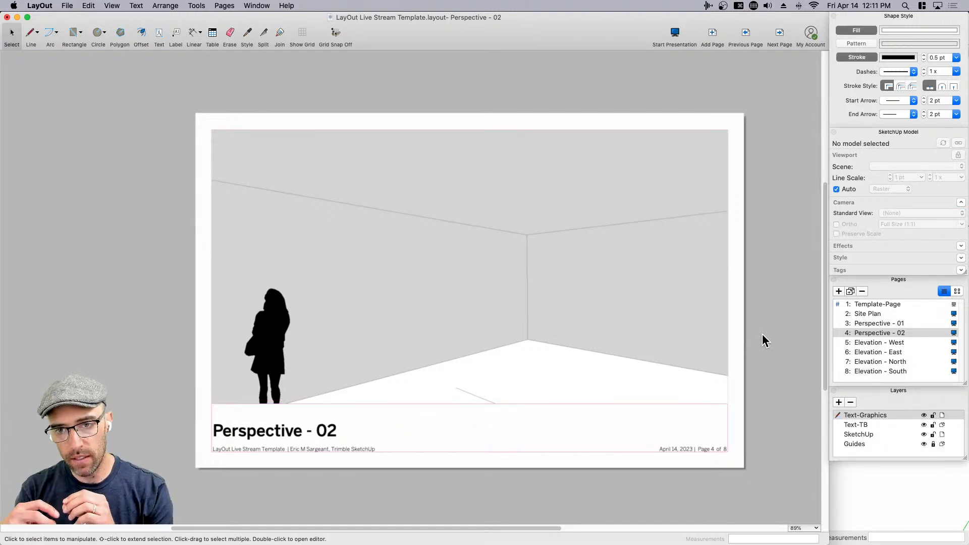
pyautogui.moveTo(901, 129)
pyautogui.mouseDown()
pyautogui.moveTo(590, 136)
pyautogui.moveTo(701, 156)
pyautogui.moveTo(904, 143)
pyautogui.mouseUp()
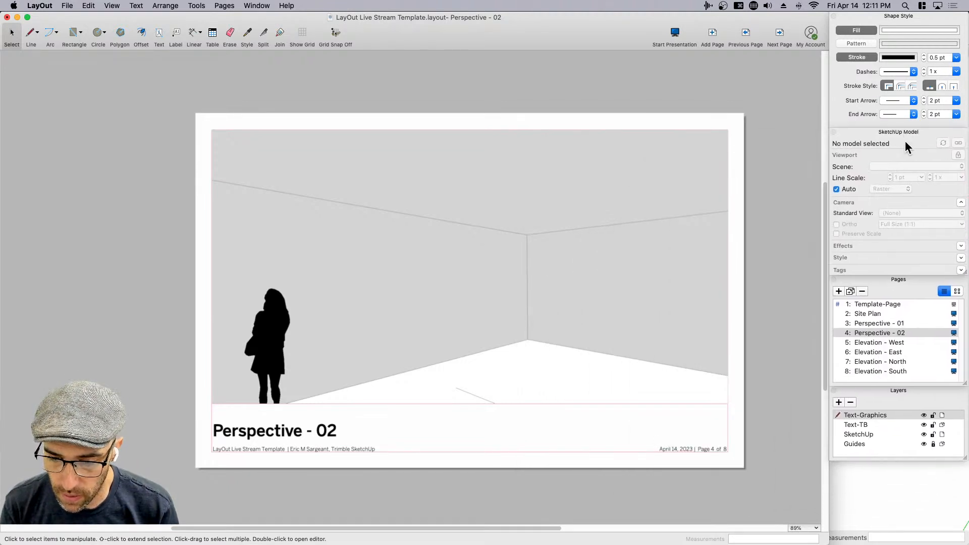
# - Assign the Persp-01 scene to the Perspective - 01 page's viewport and reset all of the viewport's overrides
pyautogui.click(864, 323)
pyautogui.click(566, 311)
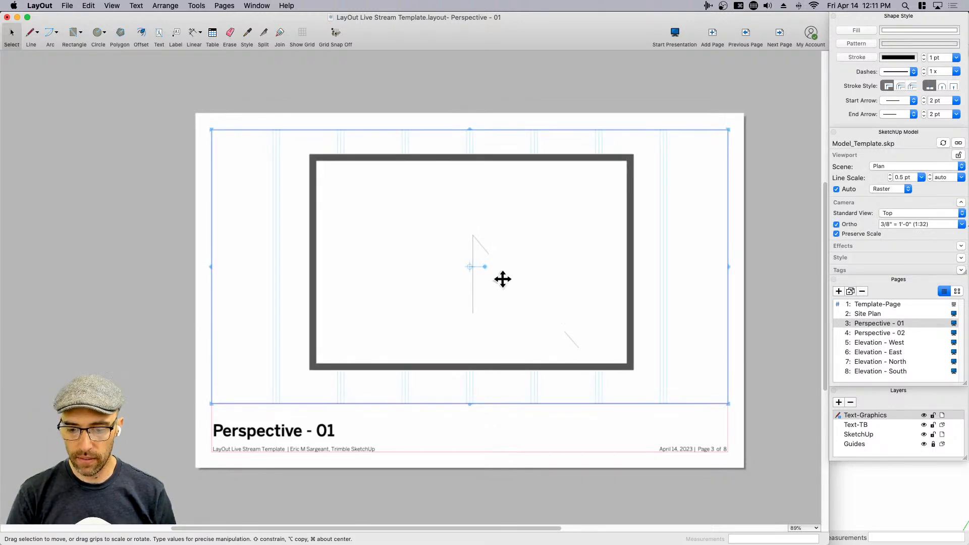
pyautogui.click(910, 168)
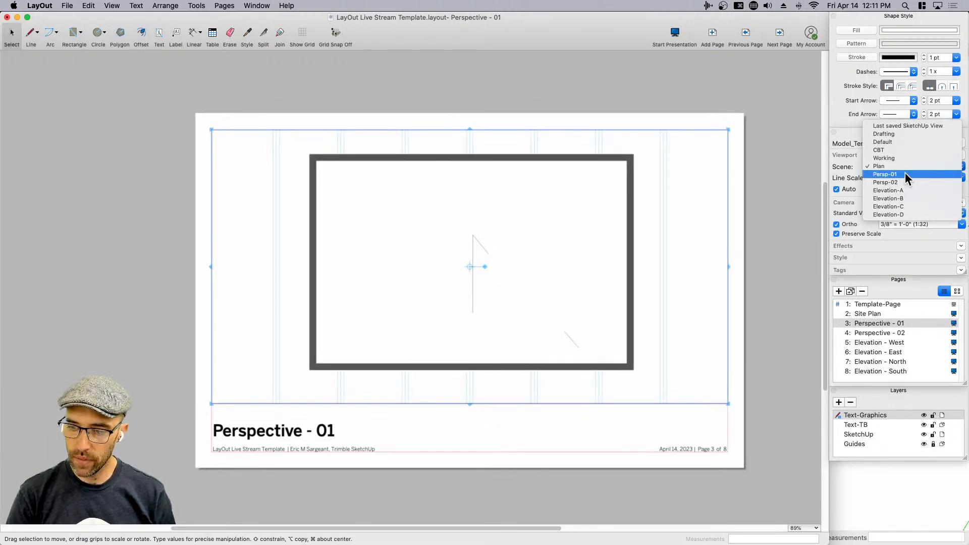
pyautogui.click(905, 174)
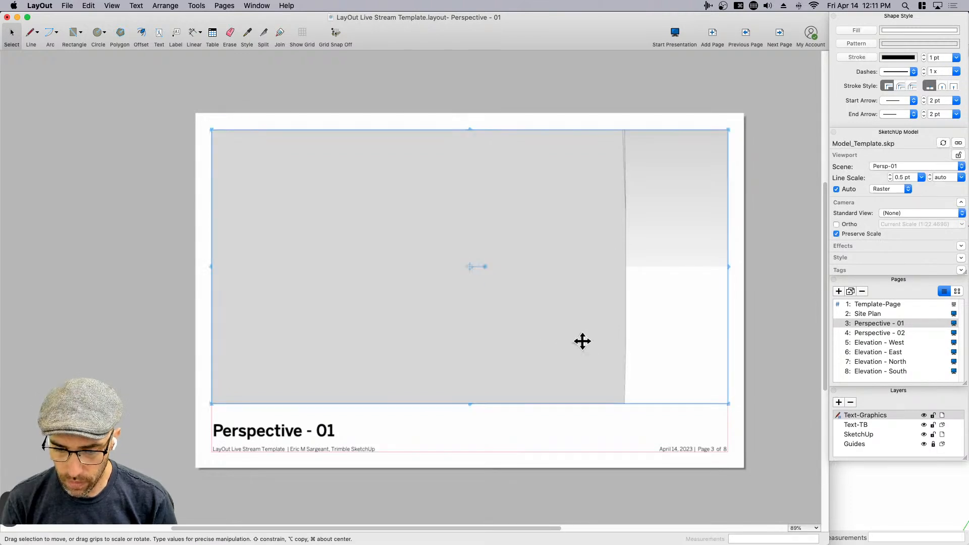
pyautogui.click(776, 363)
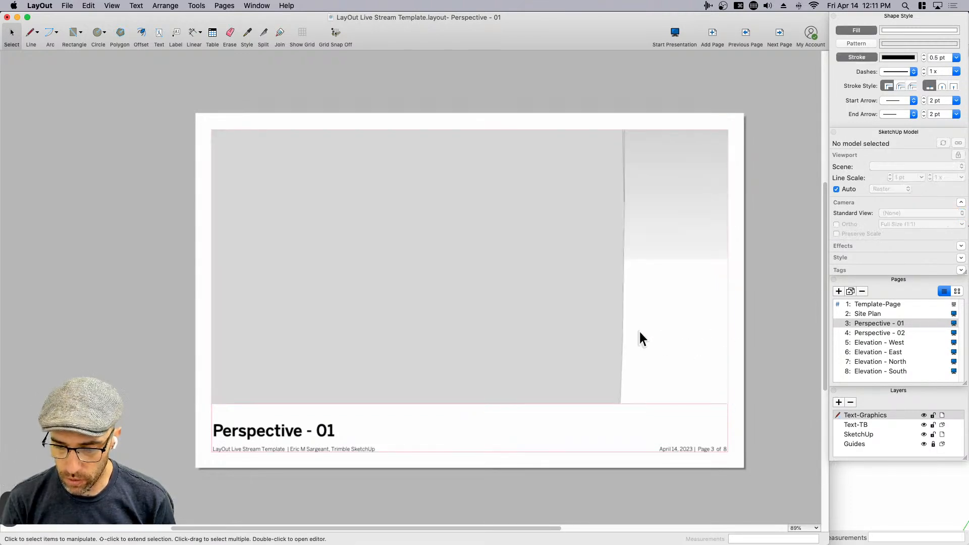
pyautogui.click(596, 326)
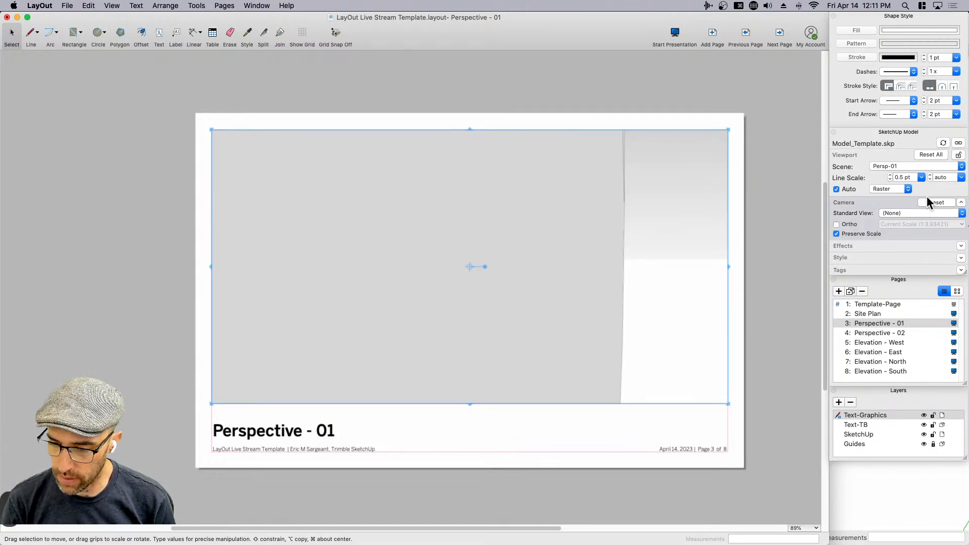
pyautogui.click(931, 155)
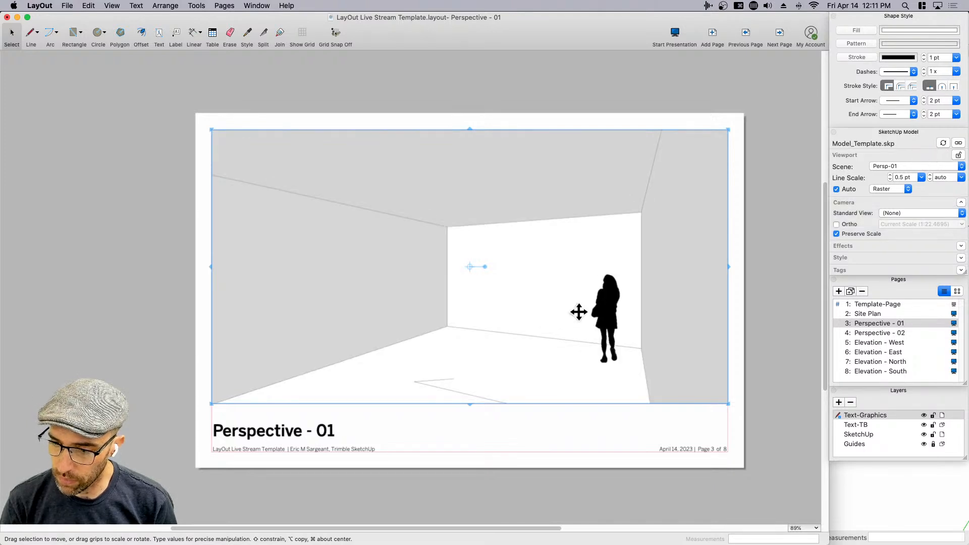
# - Compare the Perspective - 01 and Perspective - 02 pages and check the second page's viewport
pyautogui.click(860, 333)
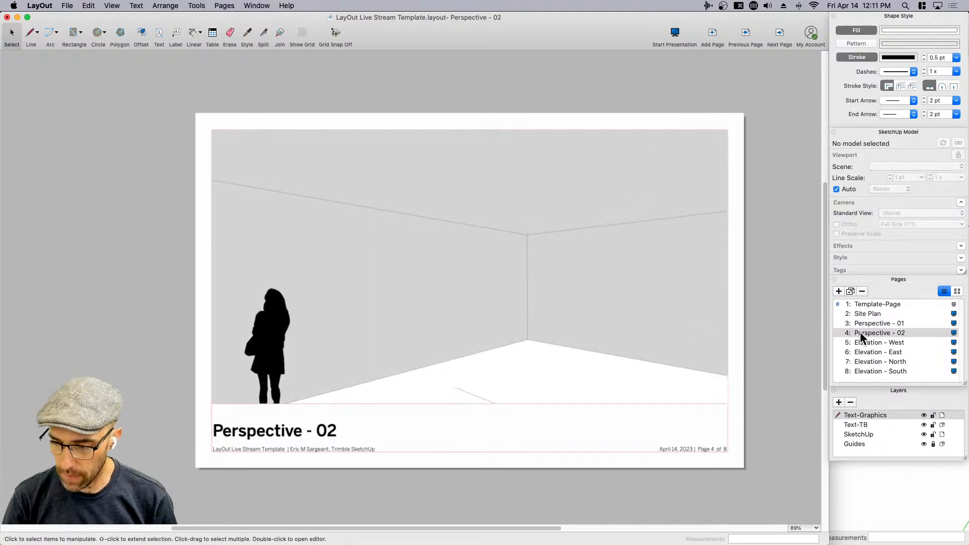
pyautogui.click(866, 322)
pyautogui.click(866, 333)
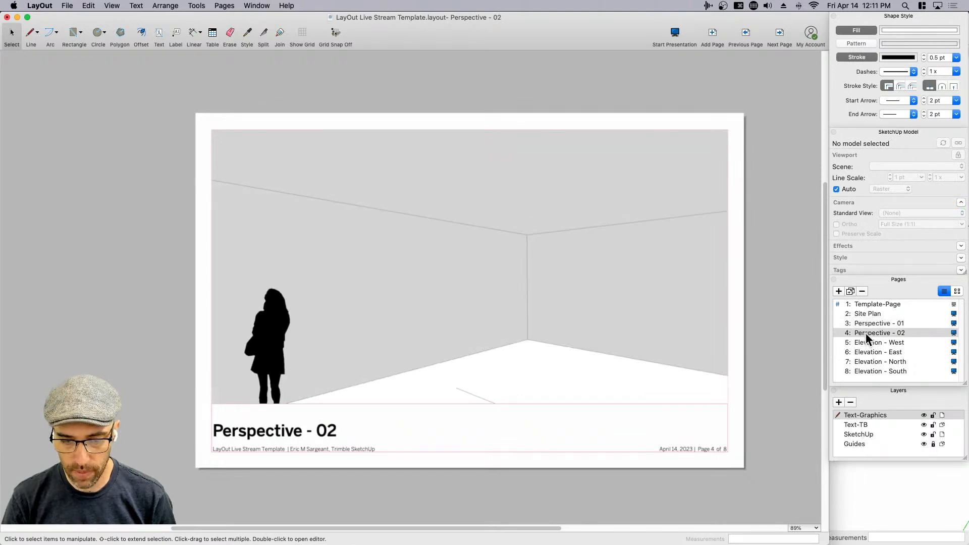
pyautogui.click(729, 350)
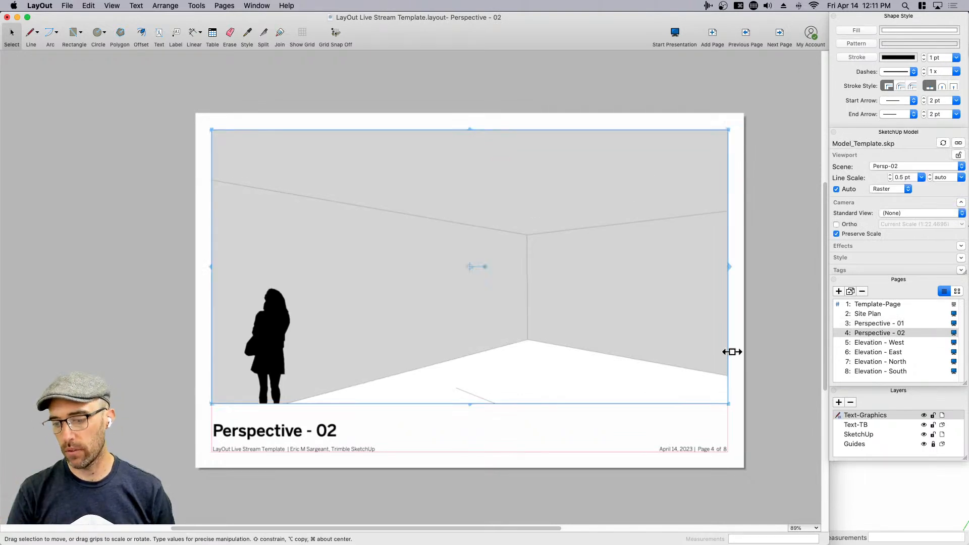
pyautogui.click(770, 382)
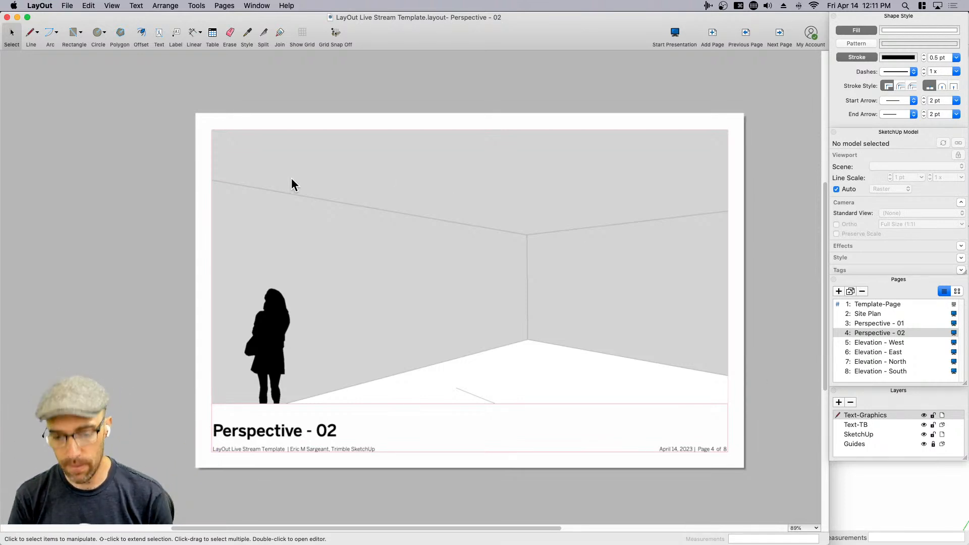
# - Save the document as a template named LayOut Live Stream Template in the SketchUp 2023/LayOut/Templates folder and close the document
pyautogui.click(67, 6)
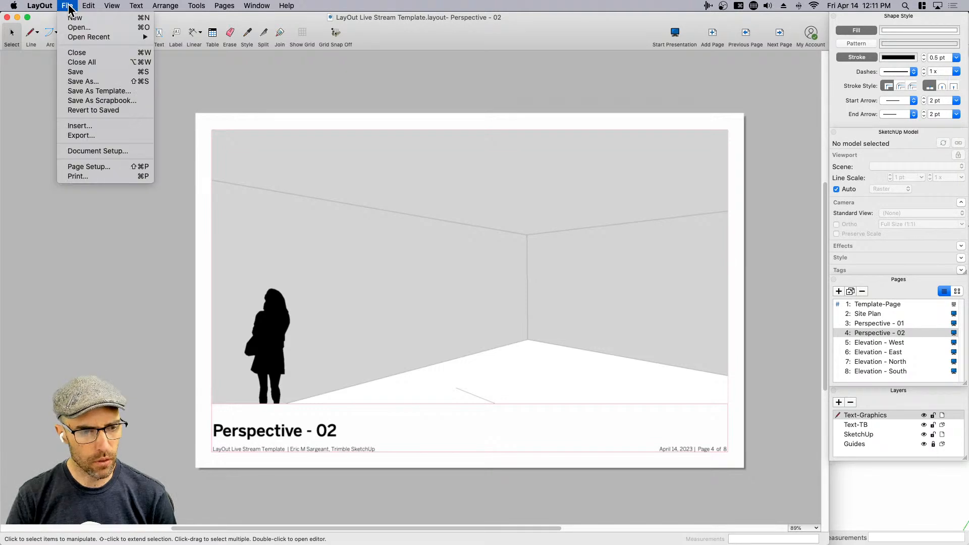
pyautogui.click(127, 92)
pyautogui.moveTo(435, 81); pyautogui.dragTo(350, 81)
pyautogui.click(350, 81)
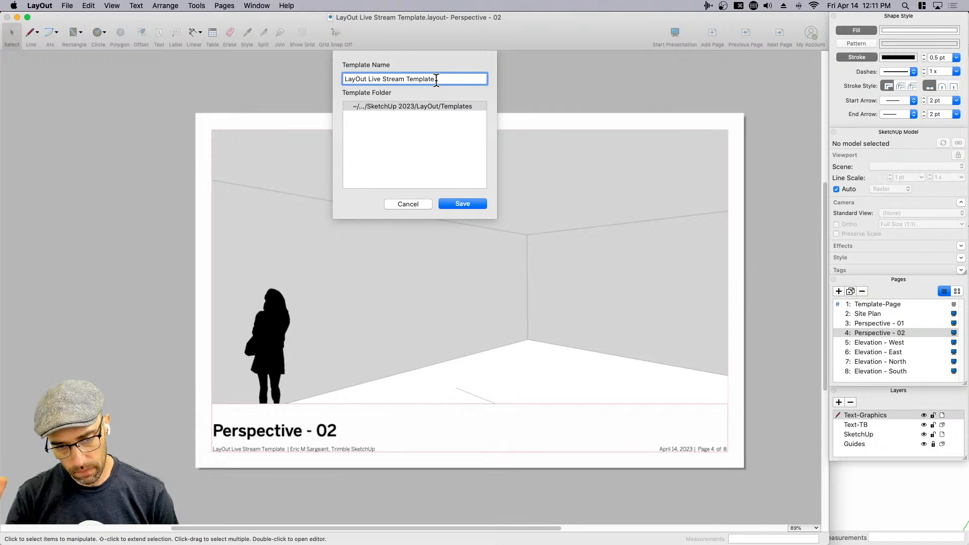
pyautogui.click(372, 107)
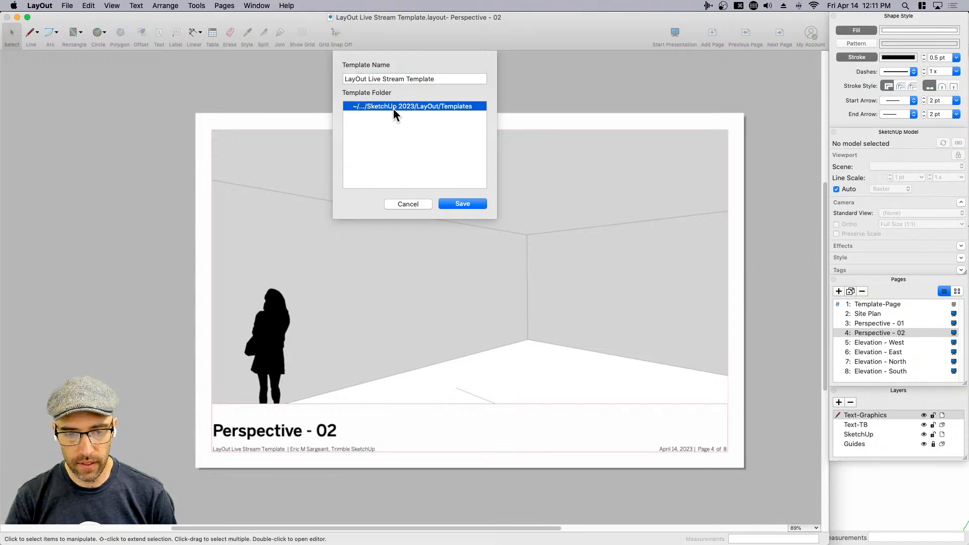
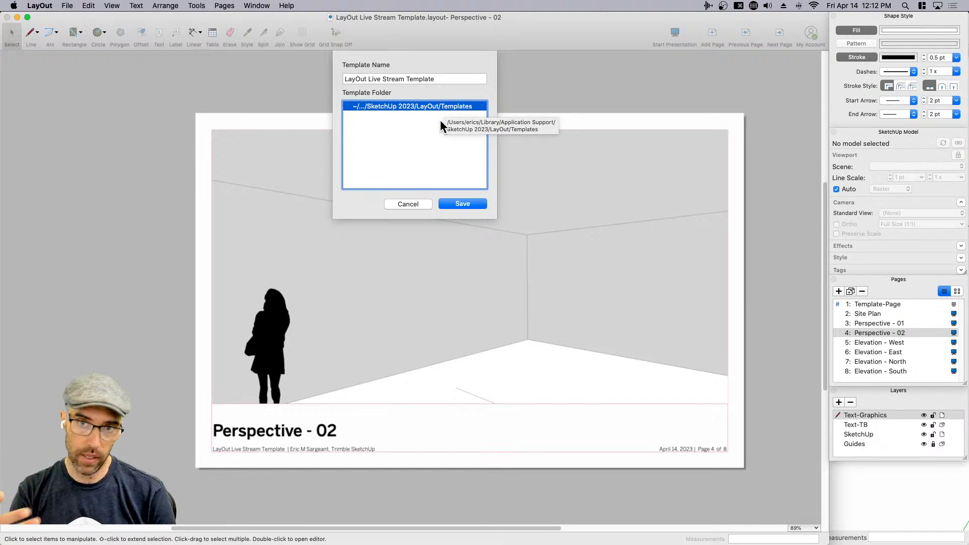
pyautogui.click(463, 204)
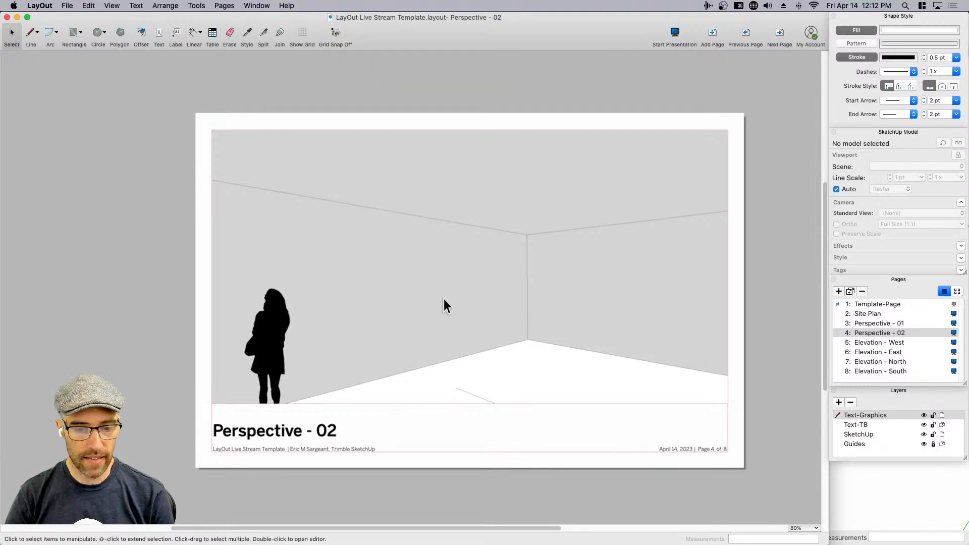
pyautogui.press('super+w')
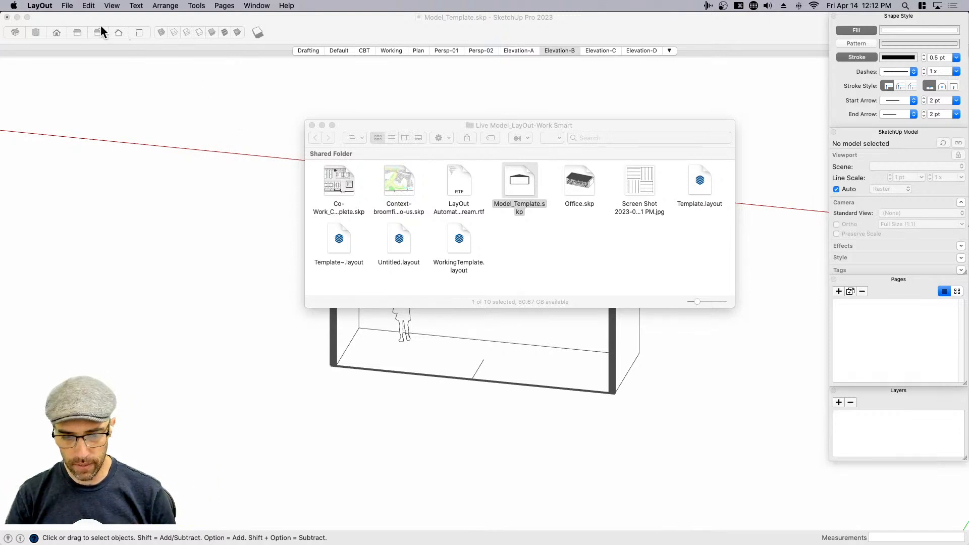
# - Create a new document from the custom LayOut Live Stream Template after browsing the built-in paper, storyboard and titleblock templates
pyautogui.click(67, 6)
pyautogui.click(71, 19)
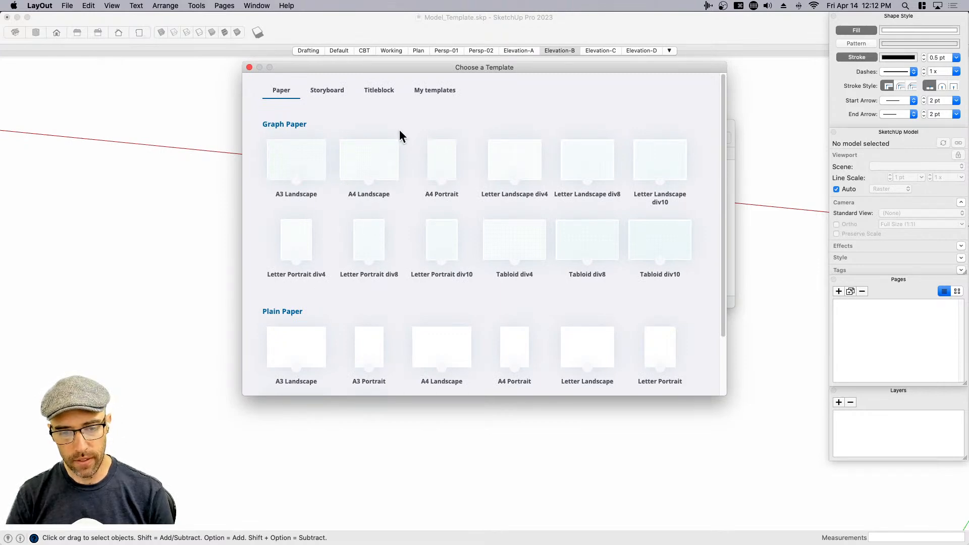
pyautogui.scroll(-3, 685, 282)
pyautogui.scroll(3, 684, 303)
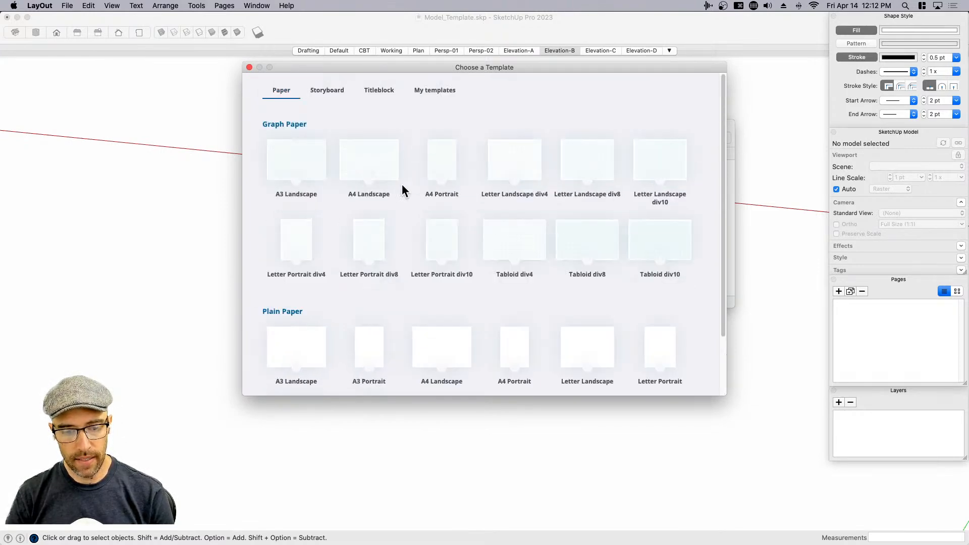
pyautogui.click(329, 95)
pyautogui.click(379, 91)
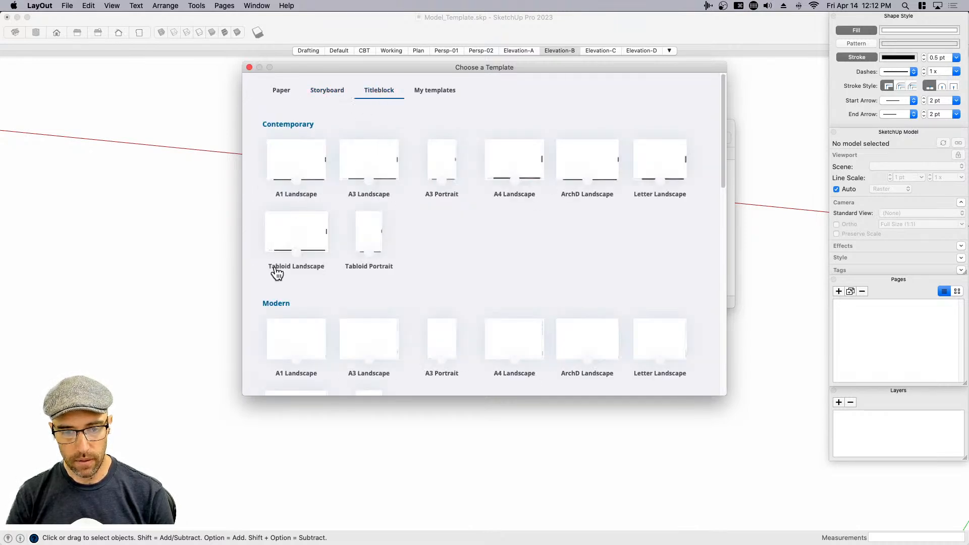
pyautogui.scroll(-10, 697, 338)
pyautogui.scroll(10, 697, 341)
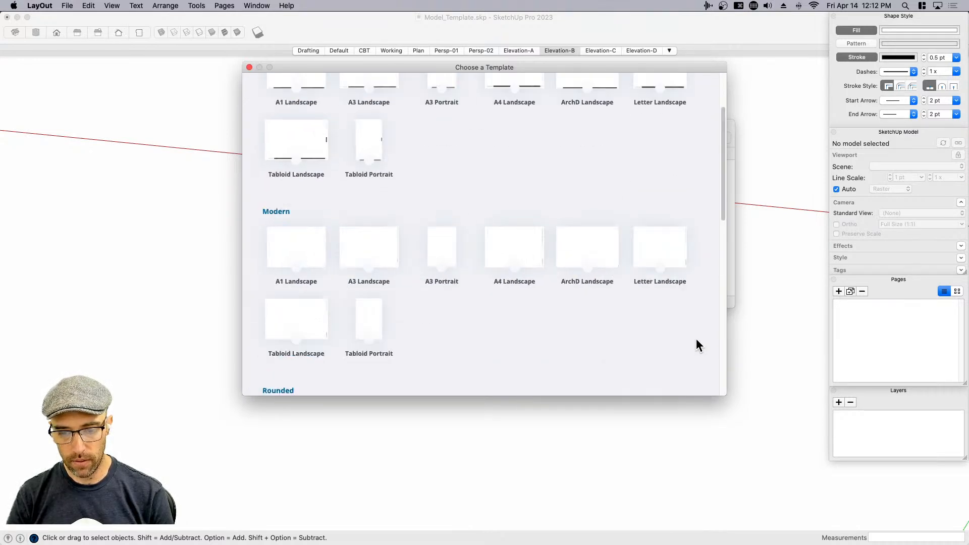
pyautogui.moveTo(434, 65); pyautogui.dragTo(437, 100)
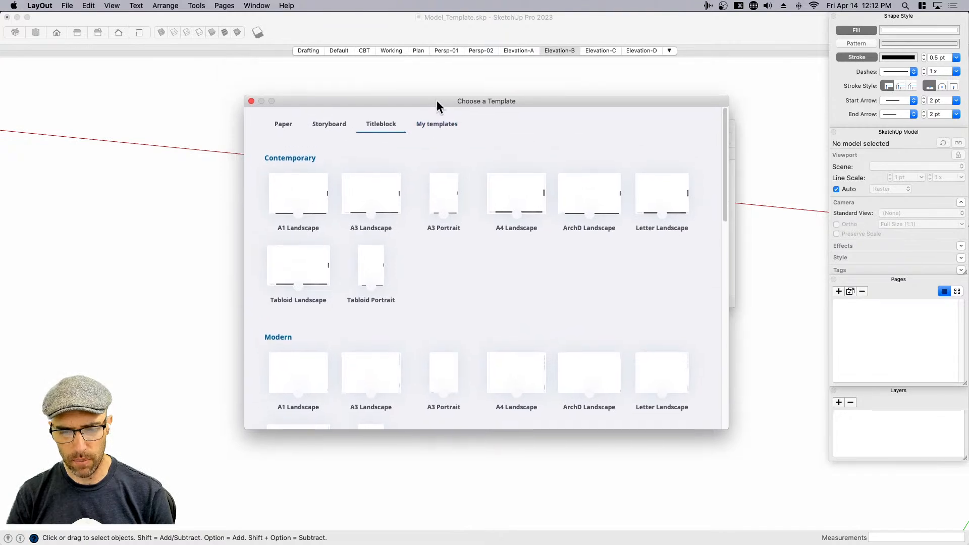
pyautogui.click(436, 130)
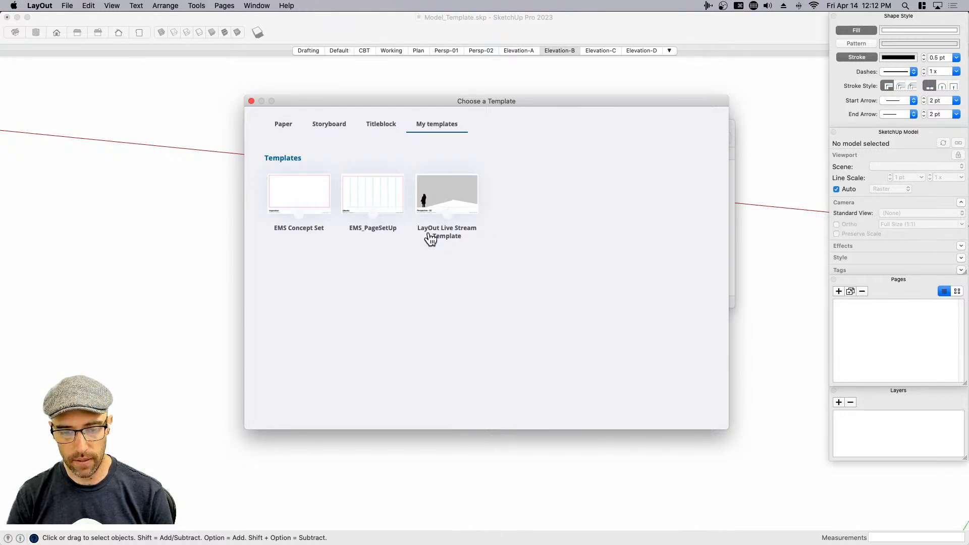
pyautogui.doubleClick(451, 191)
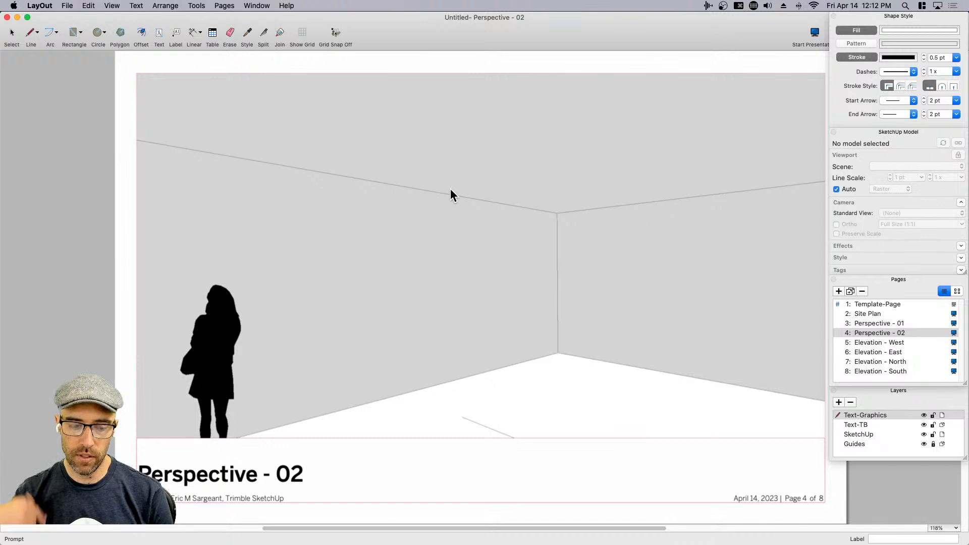
# - Review the new document's Template-Page, Perspective - 01 and Perspective - 02 pages
pyautogui.click(892, 303)
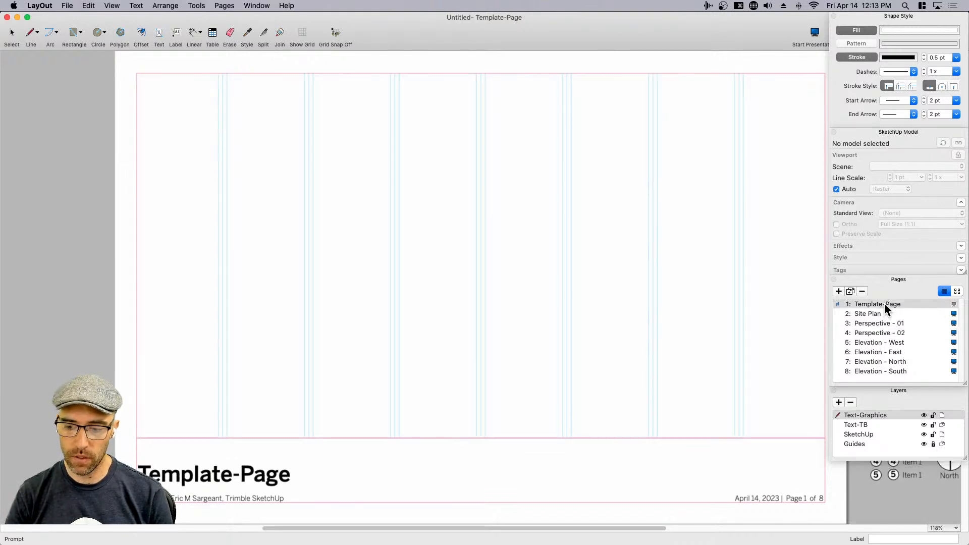
pyautogui.click(889, 323)
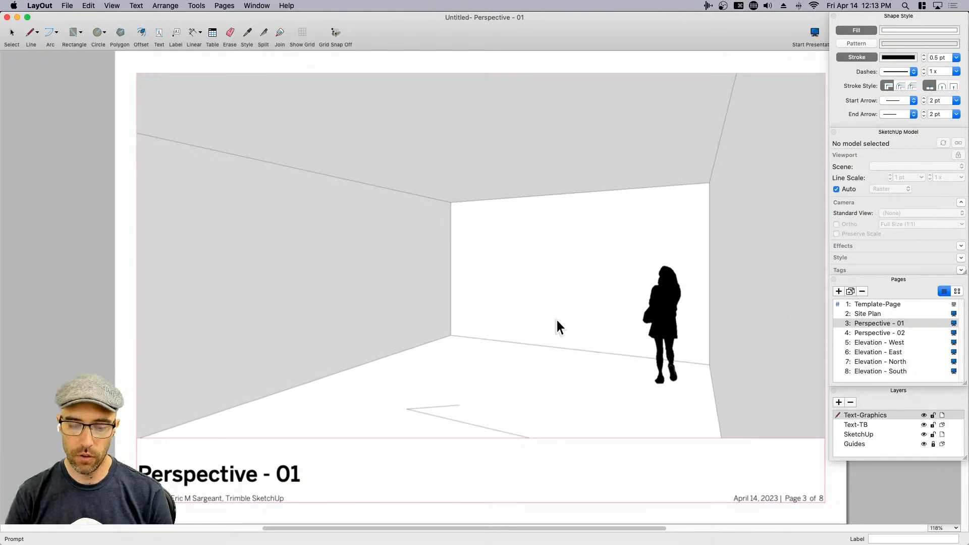
pyautogui.scroll(-2, 556, 320)
pyautogui.moveTo(613, 323); pyautogui.dragTo(569, 318, button='middle')
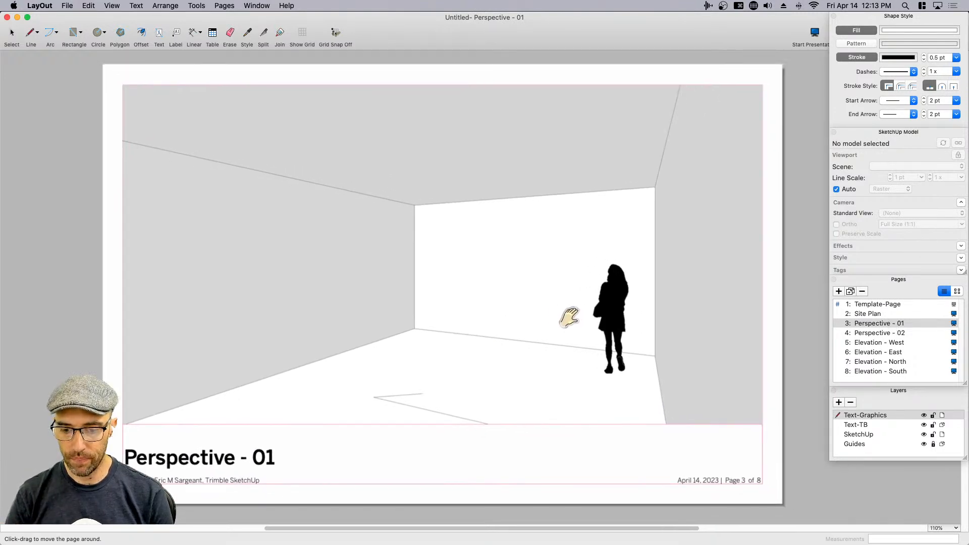
pyautogui.click(869, 331)
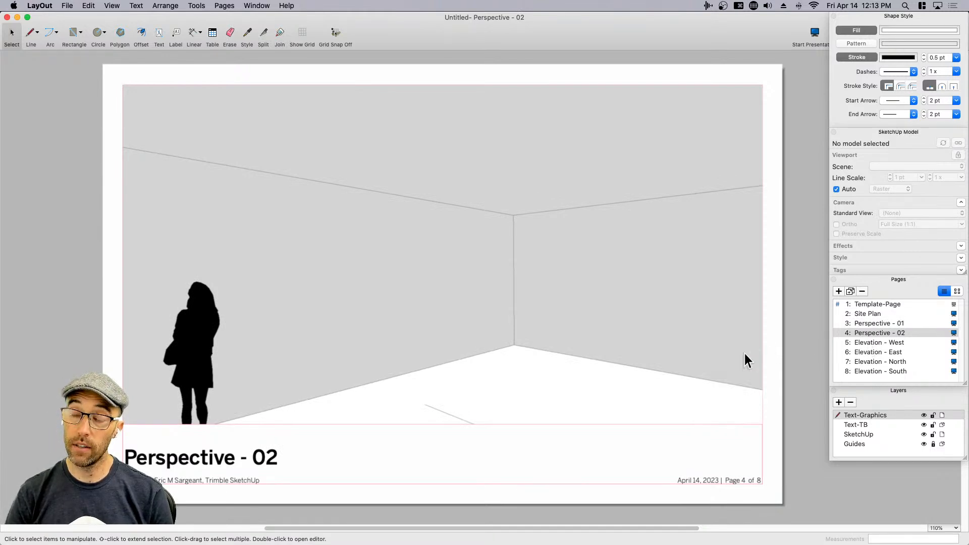
pyautogui.moveTo(587, 368); pyautogui.dragTo(591, 378, button='middle')
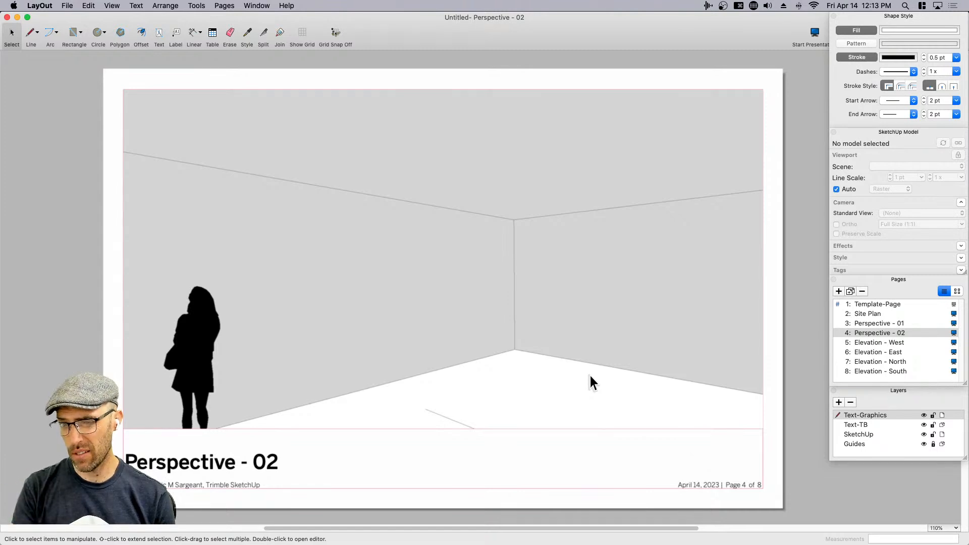
pyautogui.moveTo(964, 383); pyautogui.dragTo(963, 385)
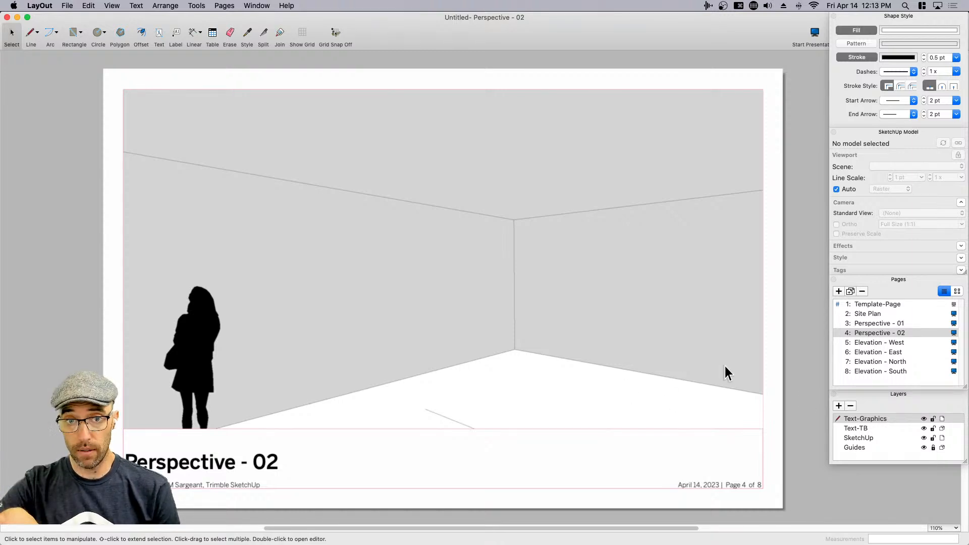
pyautogui.moveTo(674, 374); pyautogui.dragTo(694, 371, button='middle')
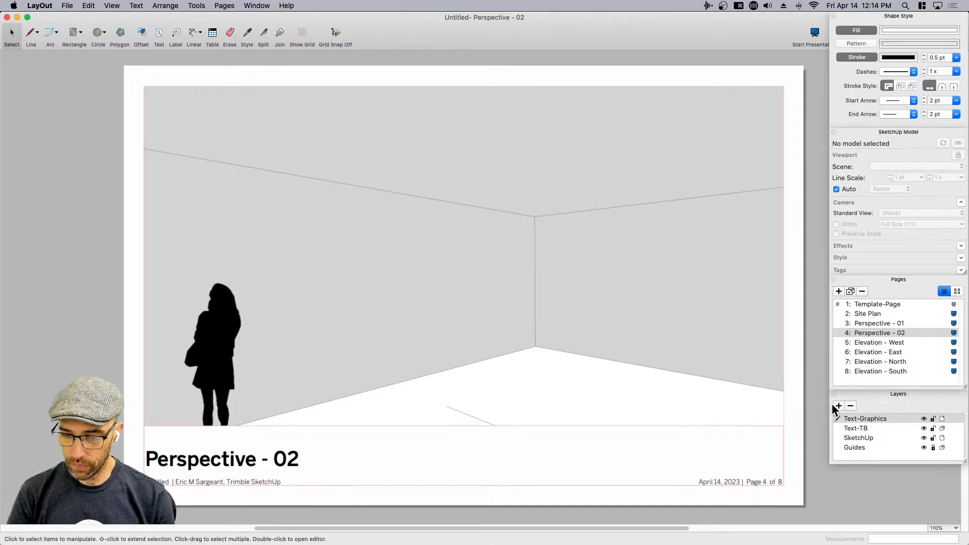
pyautogui.click(855, 304)
pyautogui.moveTo(660, 355)
pyautogui.mouseDown(button='middle')
pyautogui.moveTo(644, 355)
pyautogui.moveTo(658, 356)
pyautogui.mouseUp(button='middle')
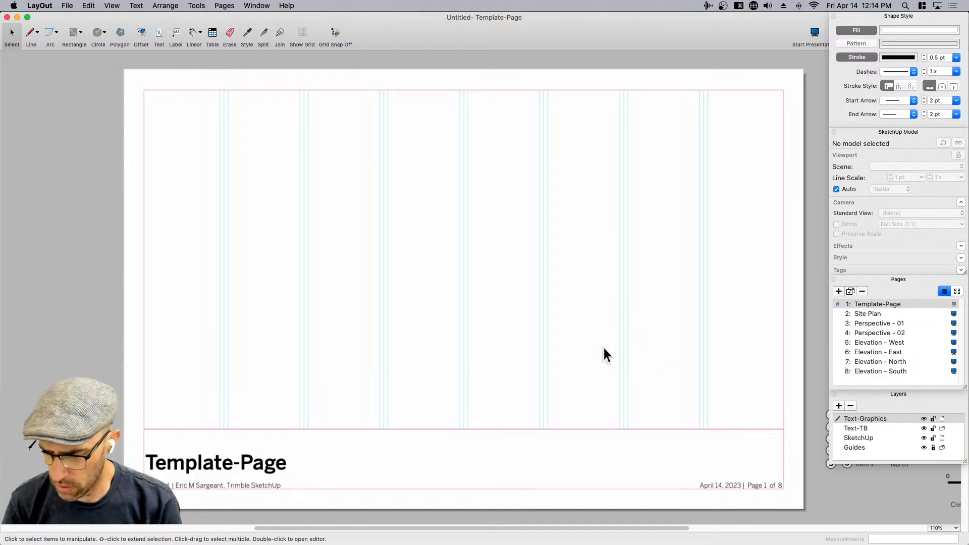
# - Select the Site Plan page's viewport and inspect the document's reference to Model_Template.skp in Document Setup
pyautogui.click(869, 313)
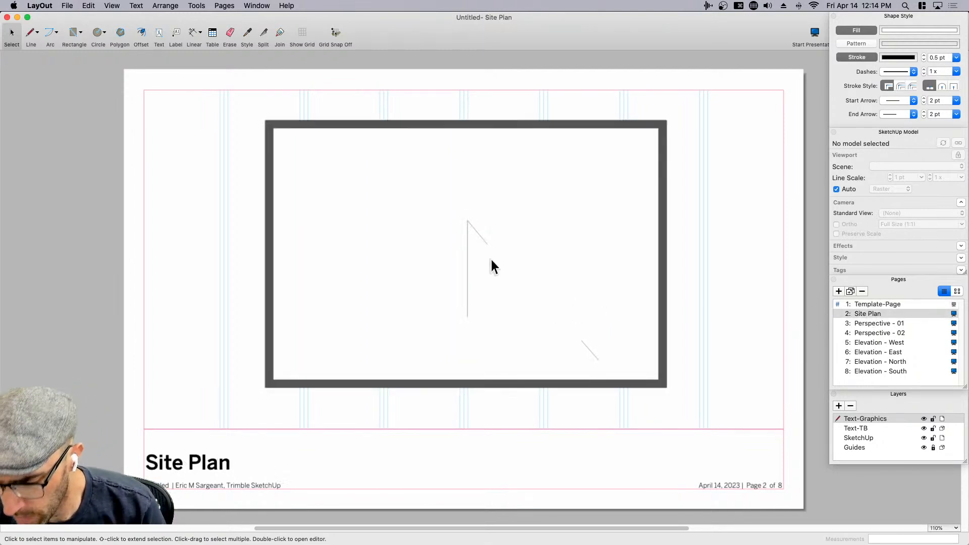
pyautogui.click(365, 289)
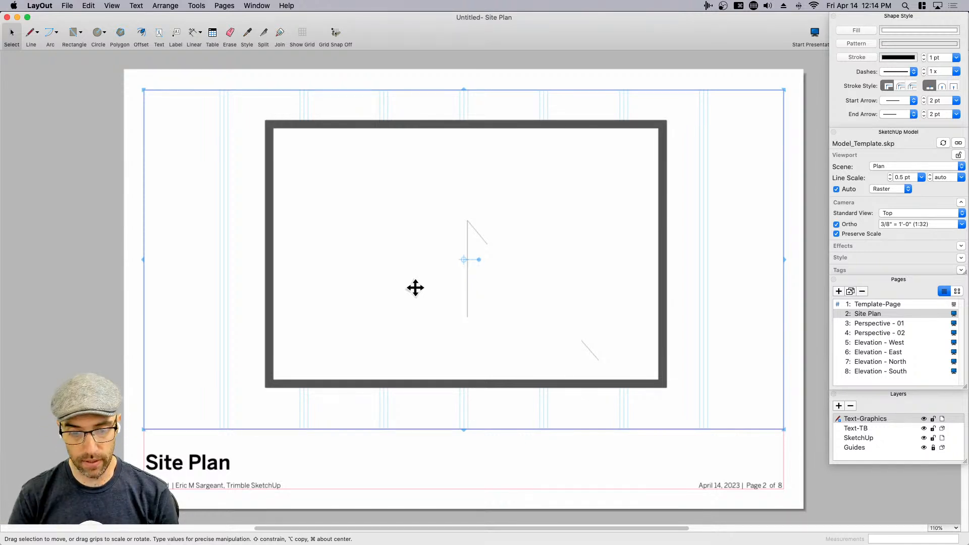
pyautogui.hotkey('shift', 'd')
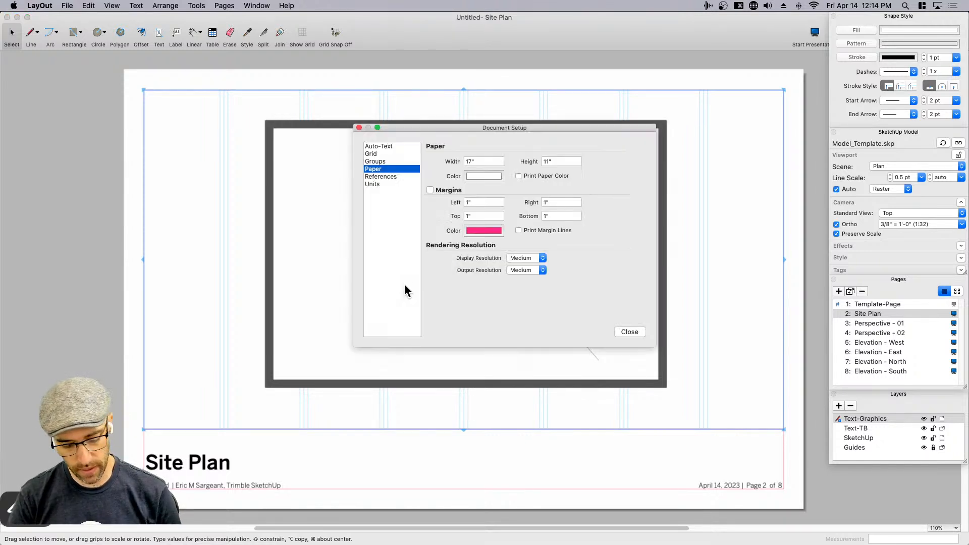
pyautogui.click(381, 177)
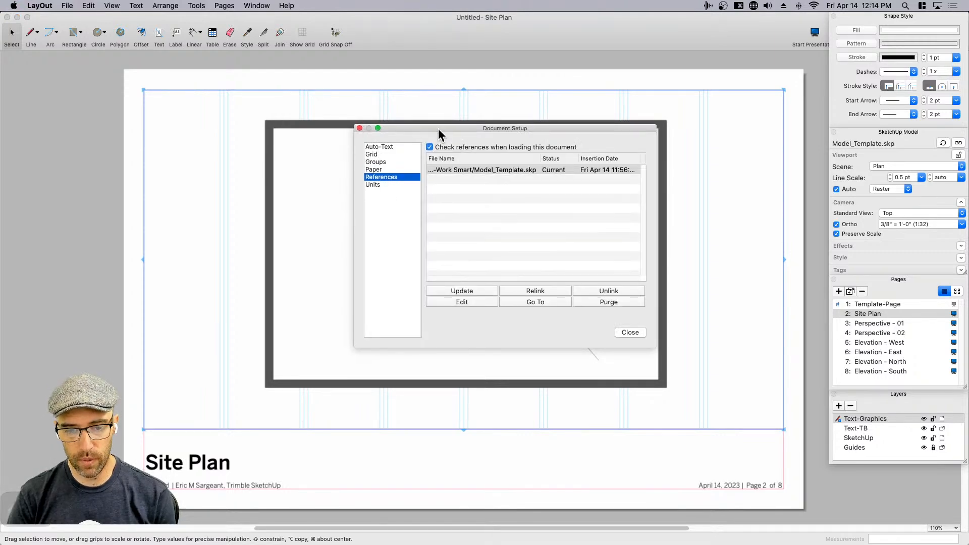
pyautogui.moveTo(438, 127); pyautogui.dragTo(457, 229)
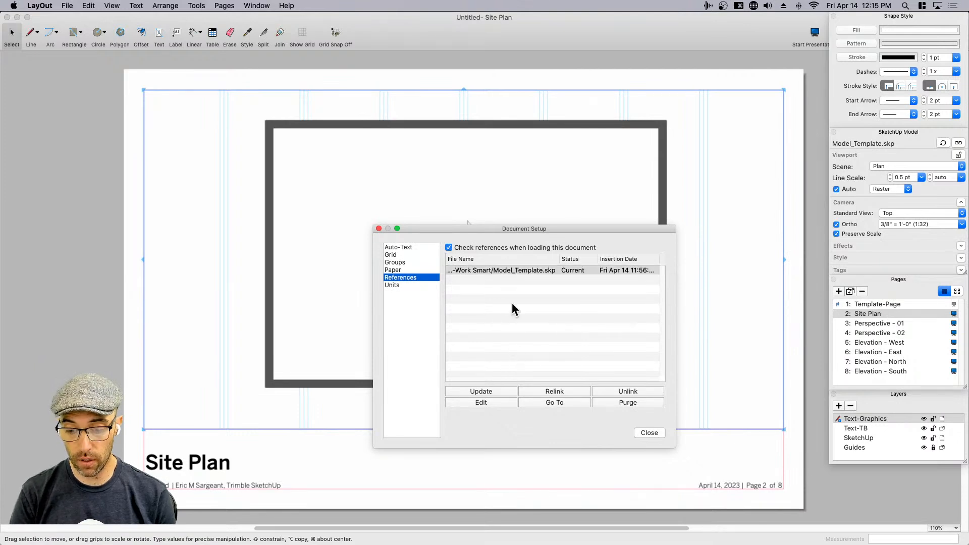
pyautogui.moveTo(525, 227); pyautogui.dragTo(521, 206)
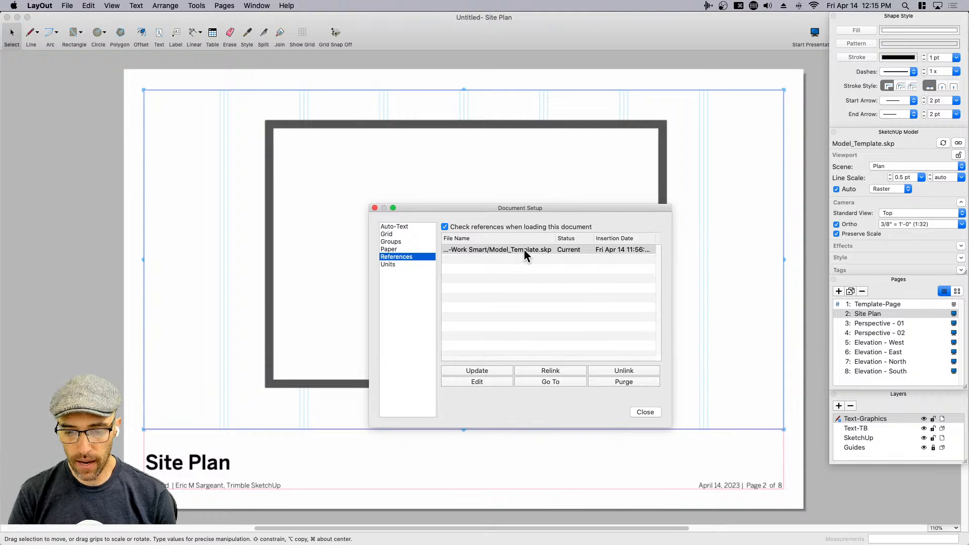
pyautogui.click(524, 249)
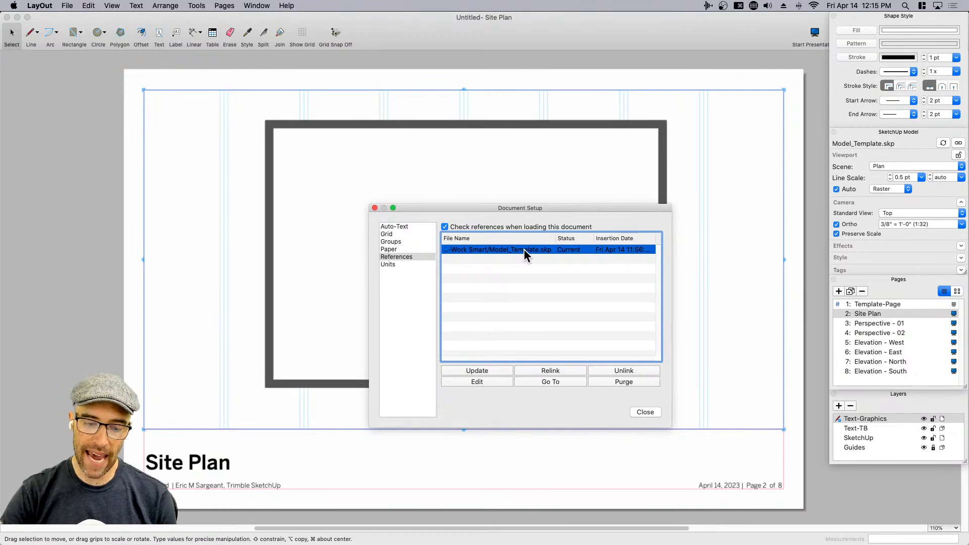
pyautogui.click(375, 208)
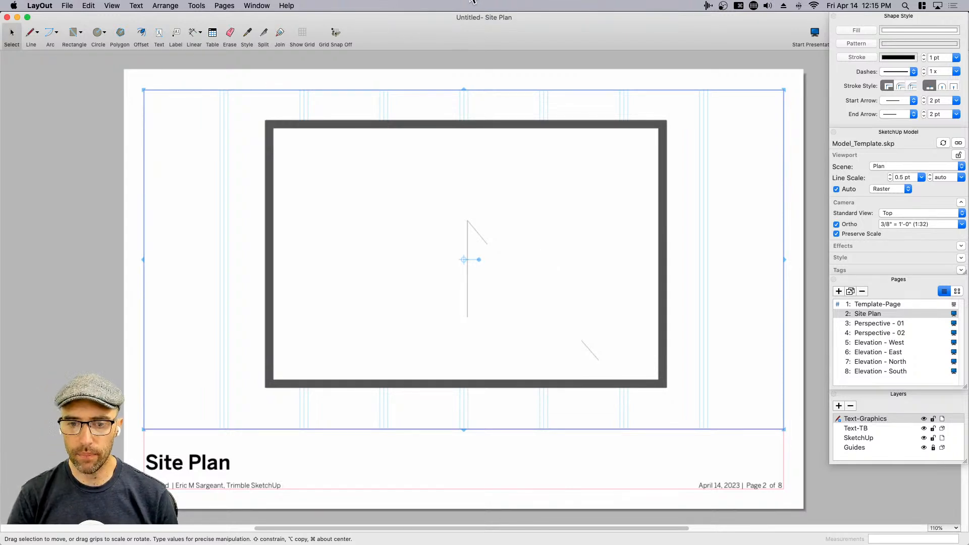
# - Switch to SketchUp and display the section planes around the building in Model_Template.skp
pyautogui.press('super+Tab')
pyautogui.moveTo(541, 199); pyautogui.dragTo(483, 257, button='middle')
pyautogui.hotkey('shift', 't')
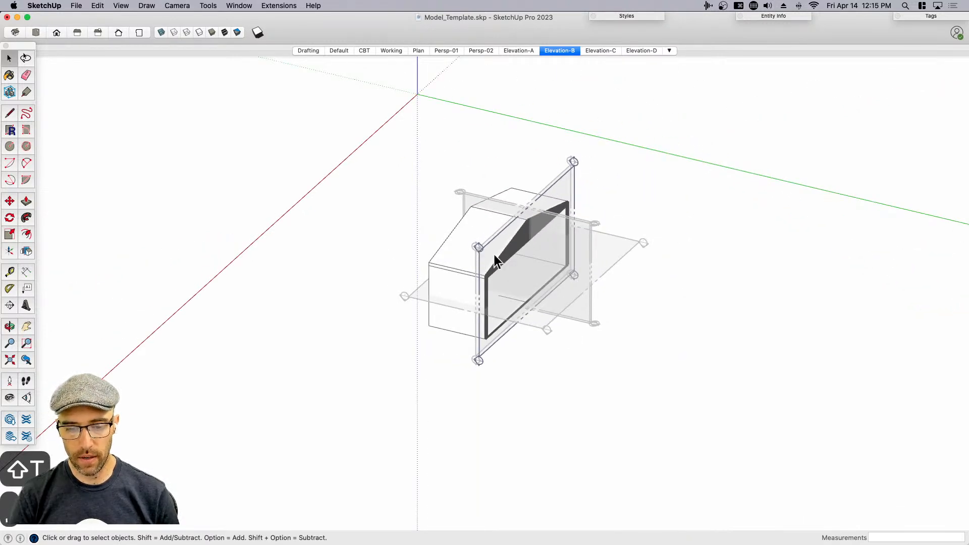
pyautogui.click(279, 6)
pyautogui.press('Escape')
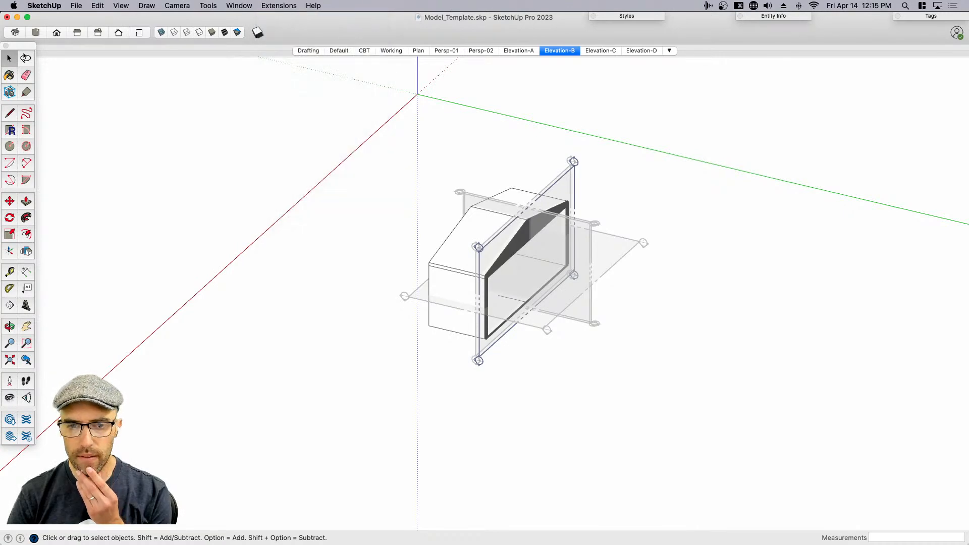
# - Open Co-Work_Complete.skp from the project folder, bring its window fully into view and select the building shell
pyautogui.press('super+Tab')
pyautogui.doubleClick(336, 175)
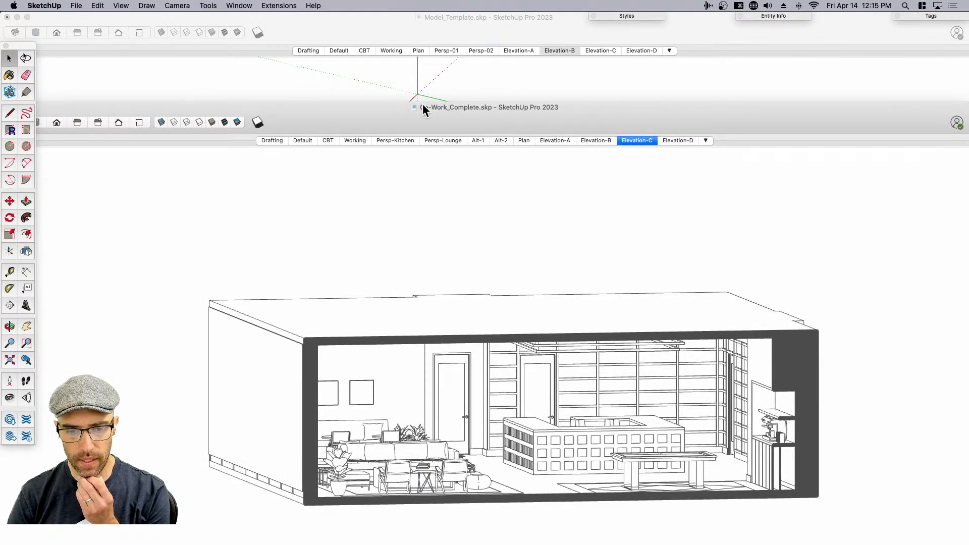
pyautogui.moveTo(423, 104); pyautogui.dragTo(407, 18)
pyautogui.moveTo(455, 253); pyautogui.dragTo(495, 284, button='middle')
pyautogui.click(496, 282)
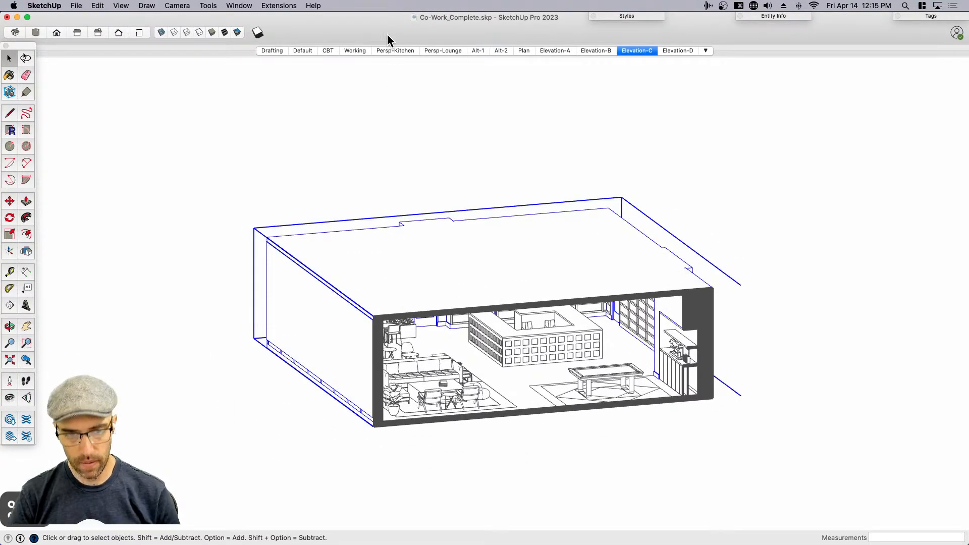
# - Return to Model_Template.skp and turn off the section cut to examine the whole template building with its section planes
pyautogui.moveTo(386, 29); pyautogui.dragTo(385, 146)
pyautogui.press('super+grave')
pyautogui.click(465, 238)
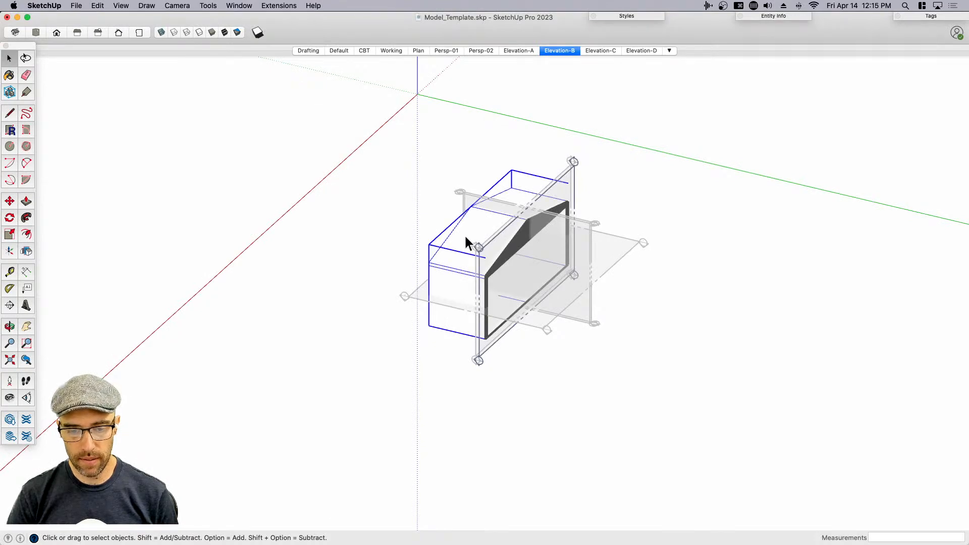
pyautogui.press('Delete')
pyautogui.moveTo(465, 243); pyautogui.dragTo(466, 186, button='middle')
pyautogui.scroll(3, 530, 255)
pyautogui.scroll(2, 508, 240)
pyautogui.scroll(-3, 534, 277)
pyautogui.press('super+7')
pyautogui.moveTo(471, 221); pyautogui.dragTo(456, 335, button='middle')
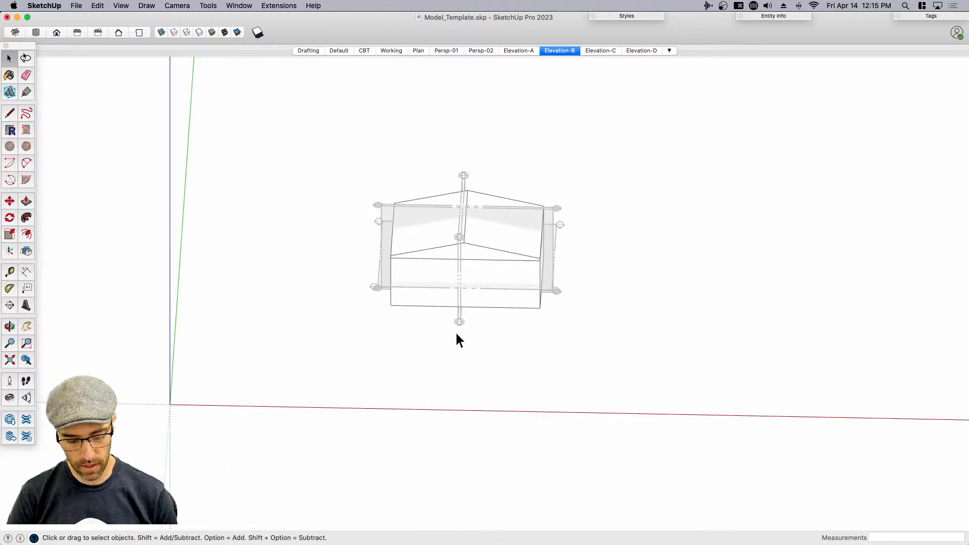
# - Paste the co-working building shell into Model_Template.skp and move it over the template building
pyautogui.press('super+v')
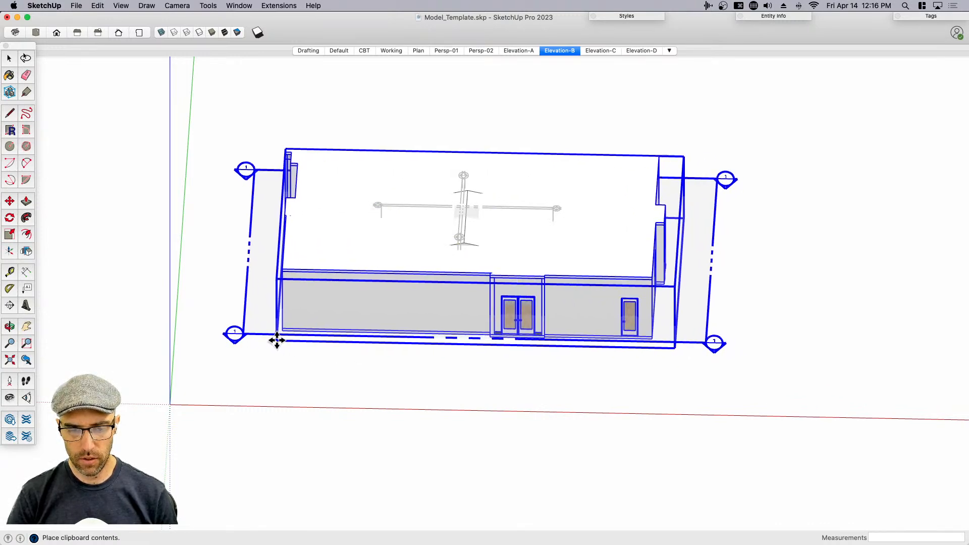
pyautogui.click(278, 340)
pyautogui.moveTo(378, 275); pyautogui.dragTo(535, 285, button='middle')
pyautogui.moveTo(411, 351); pyautogui.dragTo(478, 243, button='middle')
pyautogui.scroll(3, 392, 322)
pyautogui.click(350, 367)
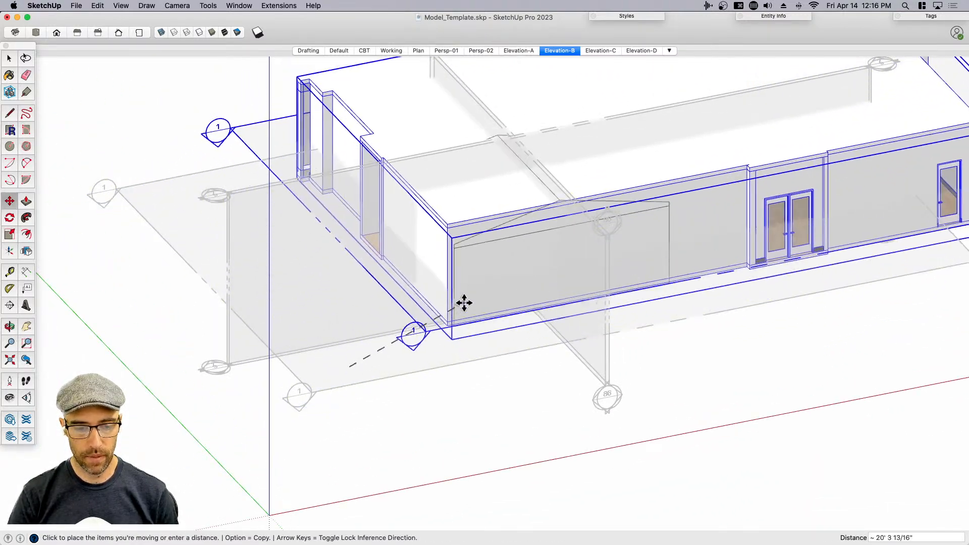
pyautogui.click(361, 357)
pyautogui.press('space')
pyautogui.scroll(-3, 360, 355)
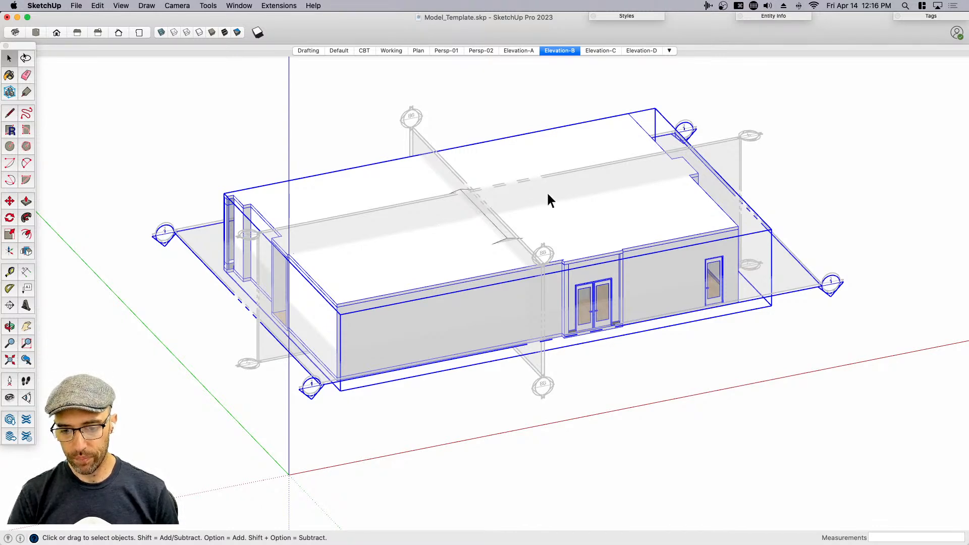
# - Delete the duplicate horizontal section plane around the pasted shell and examine the shell's ceiling and wall groups
pyautogui.doubleClick(691, 250)
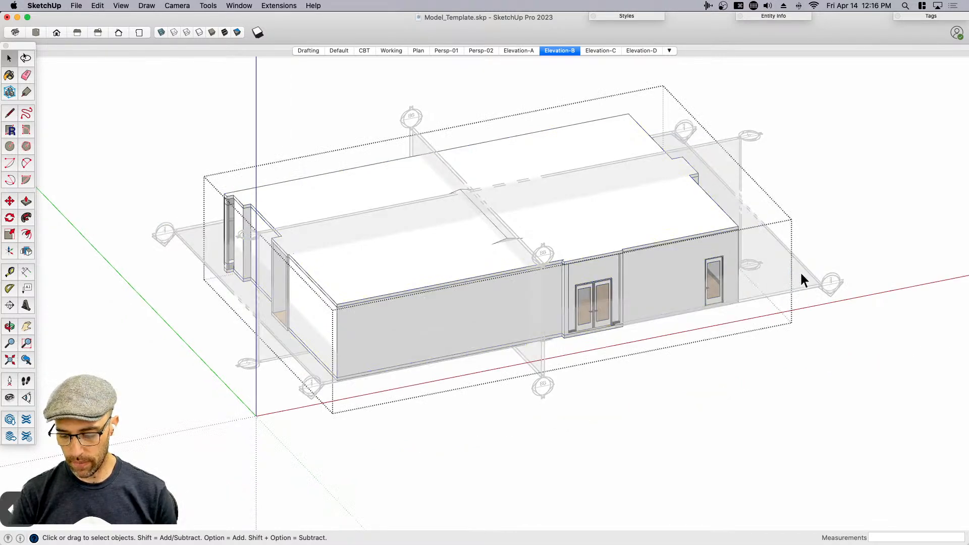
pyautogui.click(800, 283)
pyautogui.press('Delete')
pyautogui.click(537, 259)
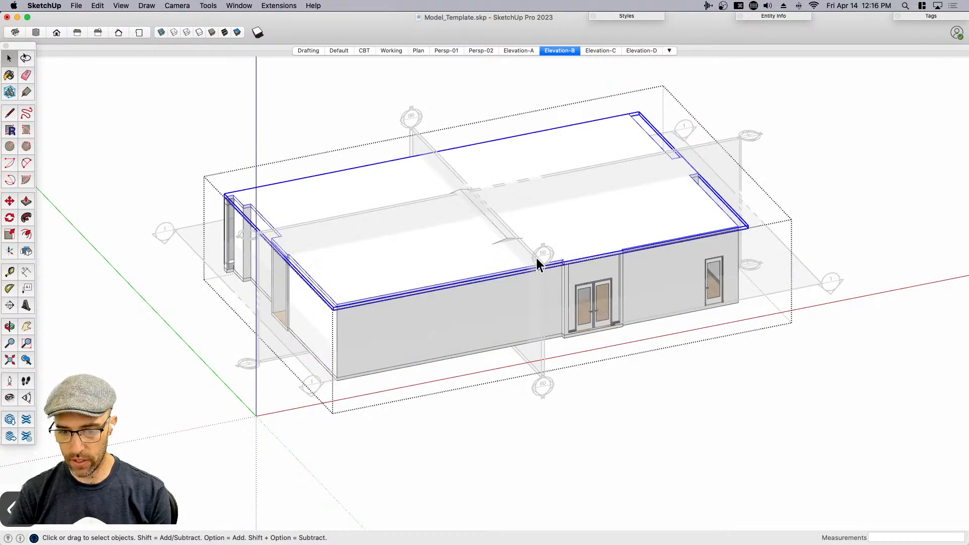
pyautogui.click(408, 342)
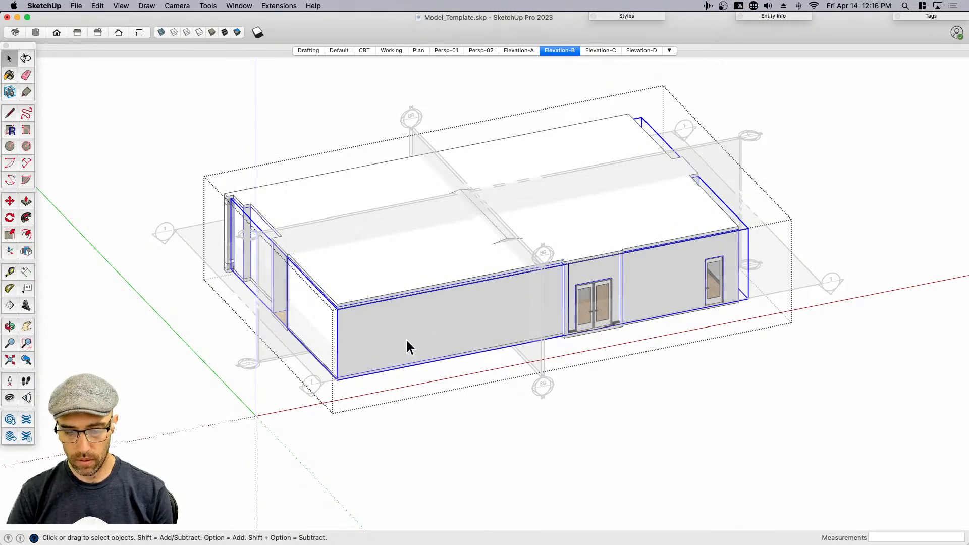
pyautogui.doubleClick(407, 341)
pyautogui.click(407, 341)
pyautogui.doubleClick(544, 387)
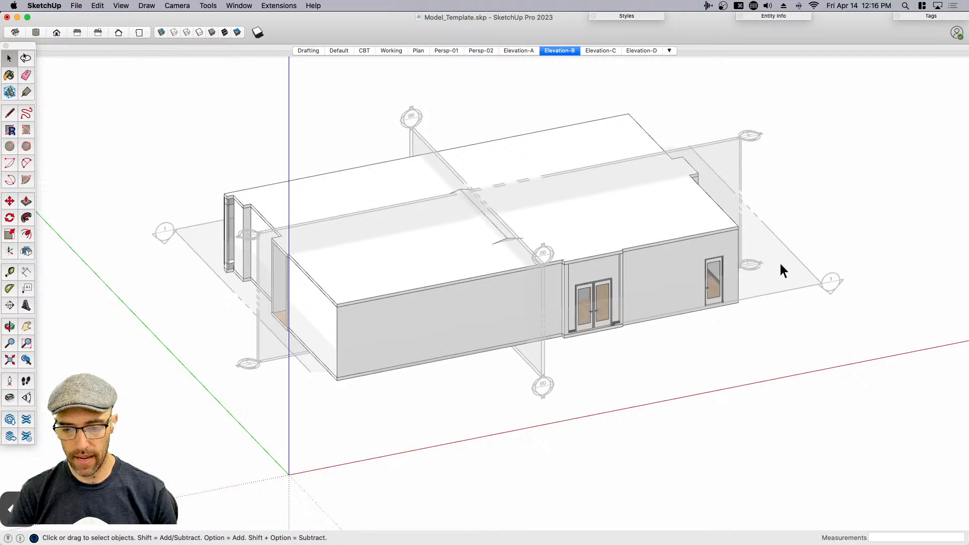
# - Turn on X-ray display and delete the original template building inside the pasted shell
pyautogui.moveTo(850, 229); pyautogui.dragTo(517, 265, button='middle')
pyautogui.click(523, 269)
pyautogui.click(161, 32)
pyautogui.moveTo(473, 229); pyautogui.dragTo(535, 247, button='middle')
pyautogui.scroll(5, 505, 252)
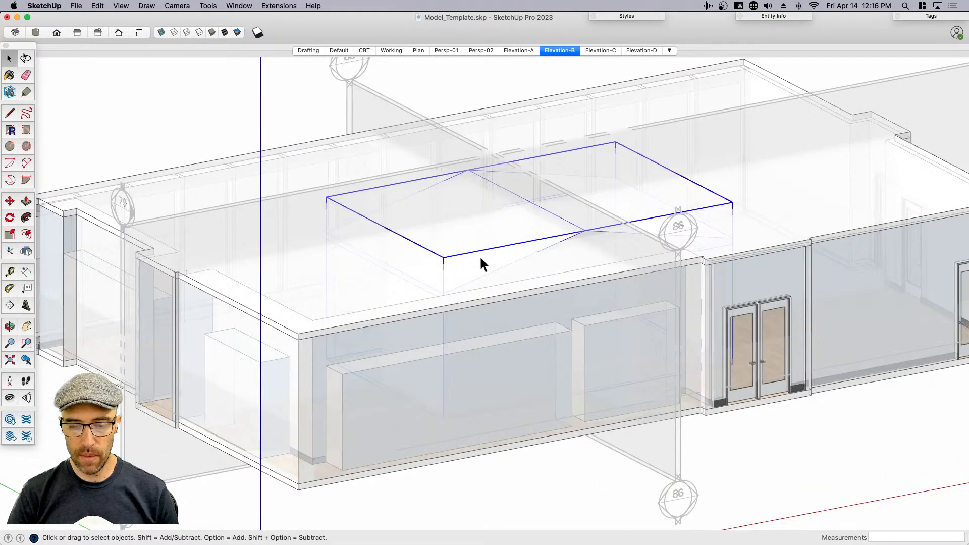
pyautogui.press('Delete')
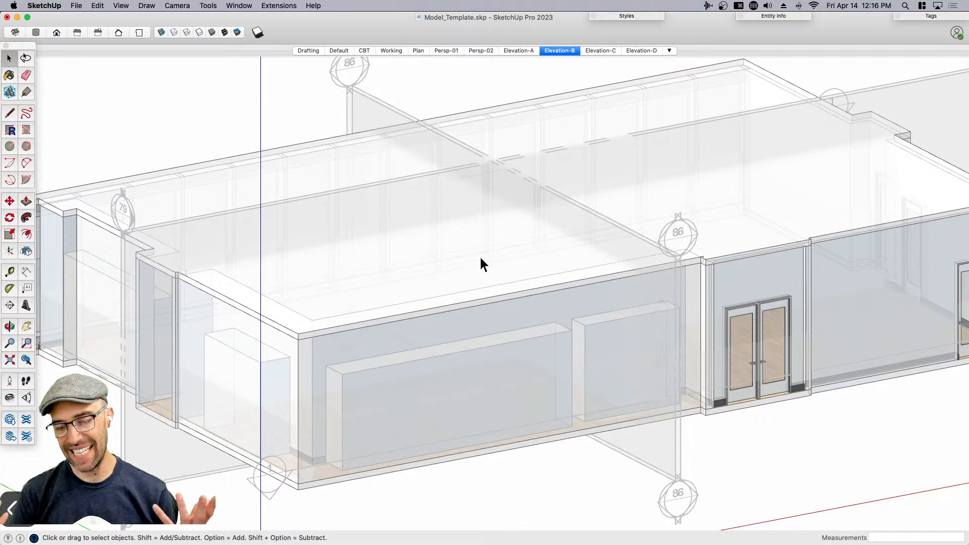
pyautogui.scroll(-5, 464, 250)
pyautogui.moveTo(452, 241); pyautogui.dragTo(360, 182, button='middle')
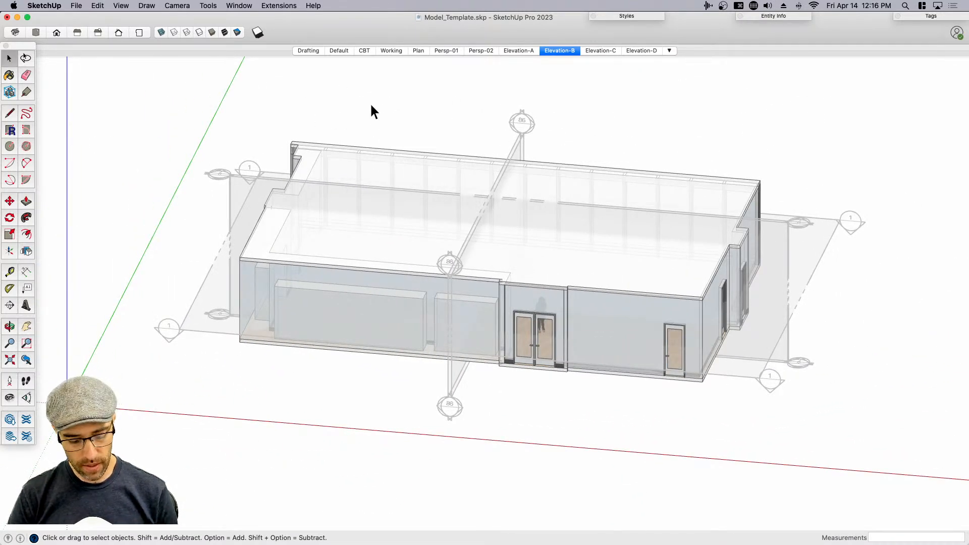
# - Save a copy of the model as Model_Template_Coworking.skp in the Live Model_LayOut-Work Smart folder
pyautogui.press('super+shift+s')
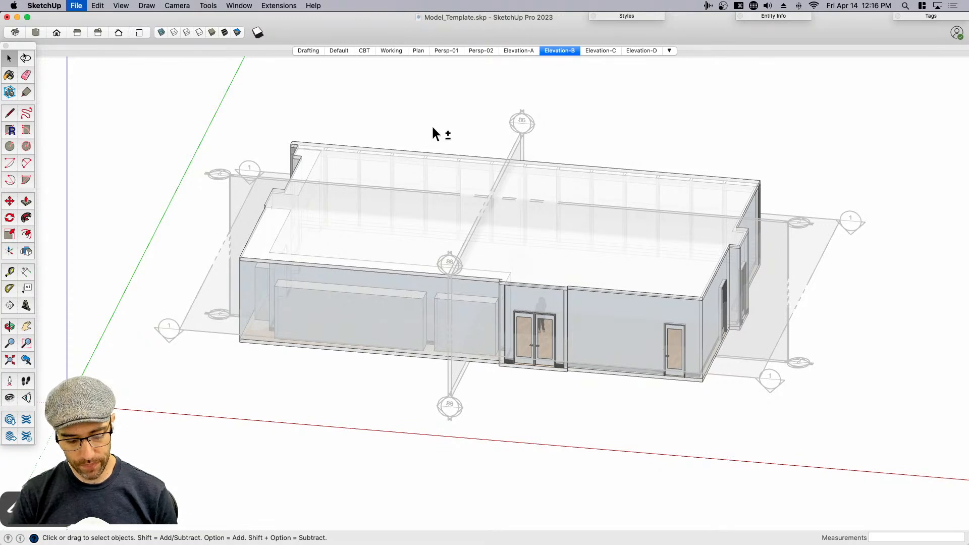
pyautogui.click(293, 139)
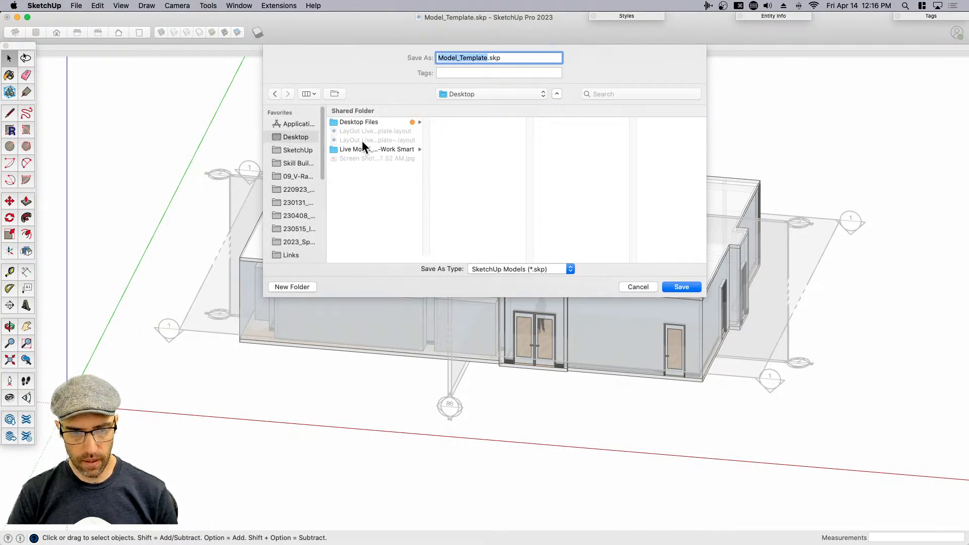
pyautogui.click(359, 149)
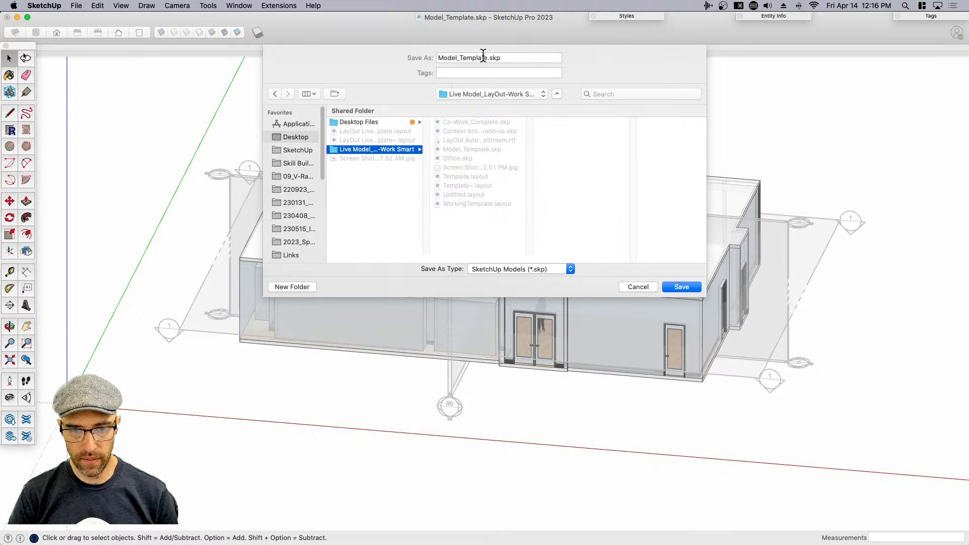
pyautogui.click(504, 54)
pyautogui.write('_Coworking')
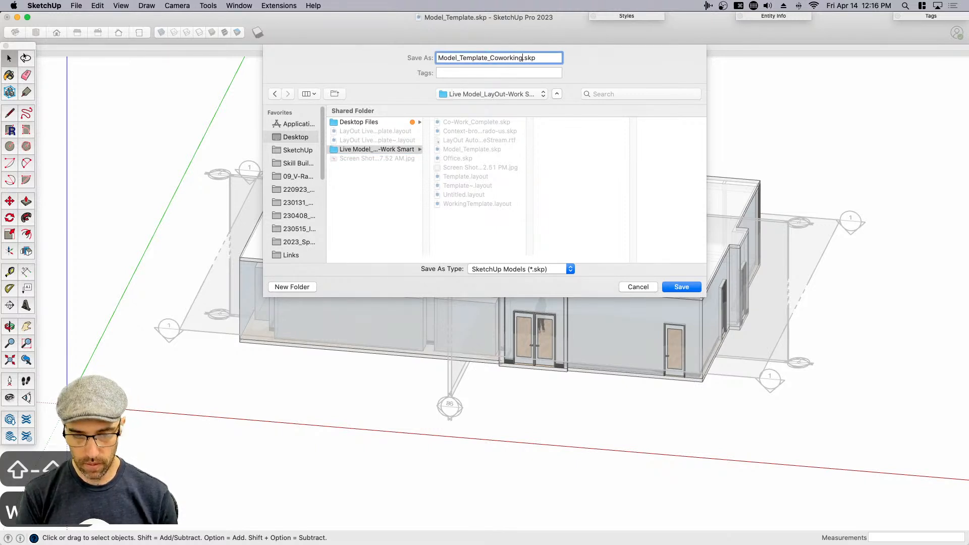
pyautogui.press('Return')
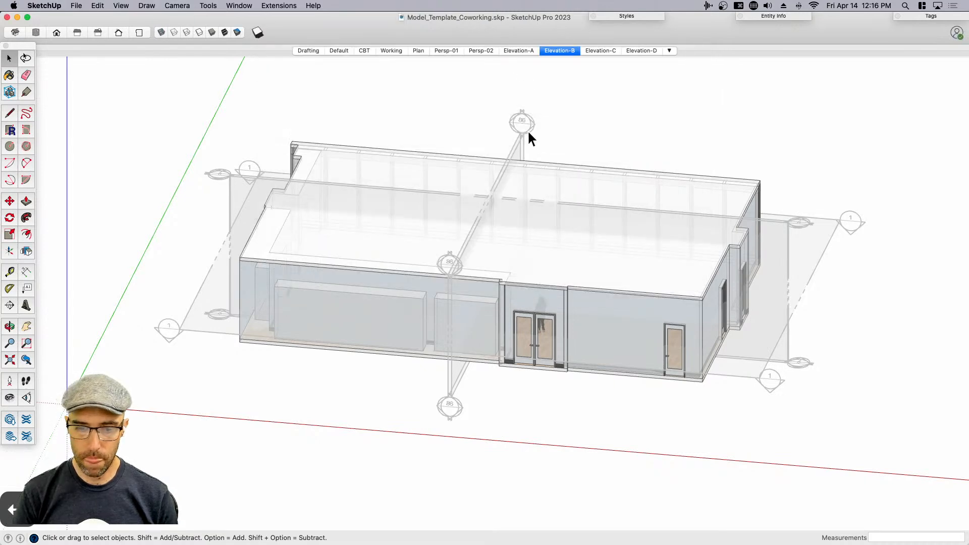
# - Switch to LayOut and relink the document's Model_Template.skp reference to Model_Template_Coworking.skp
pyautogui.press('super+Tab')
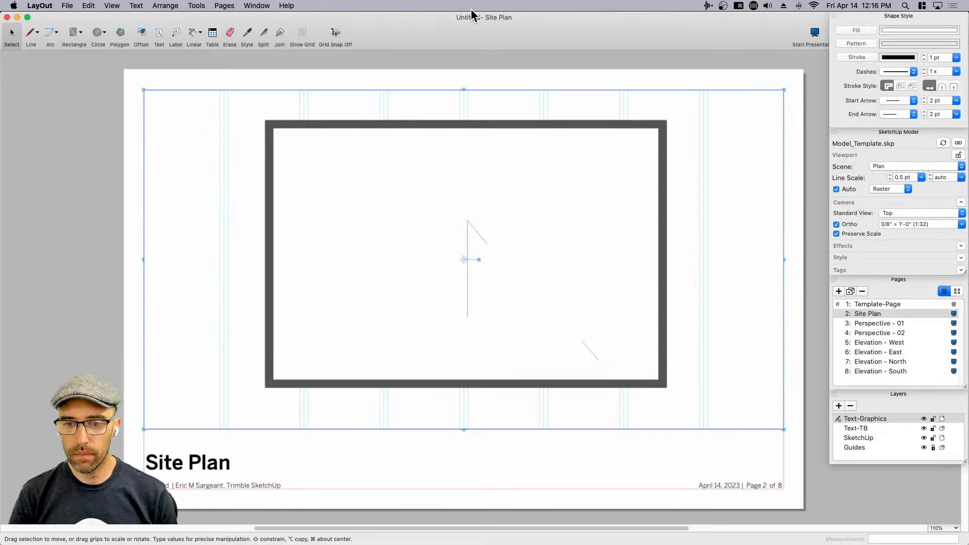
pyautogui.hotkey('shift', 'd')
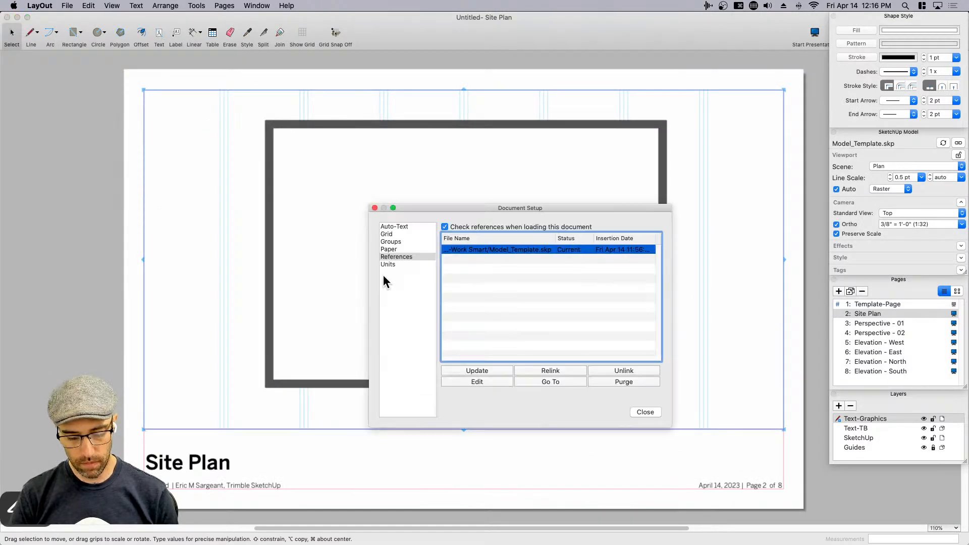
pyautogui.click(552, 371)
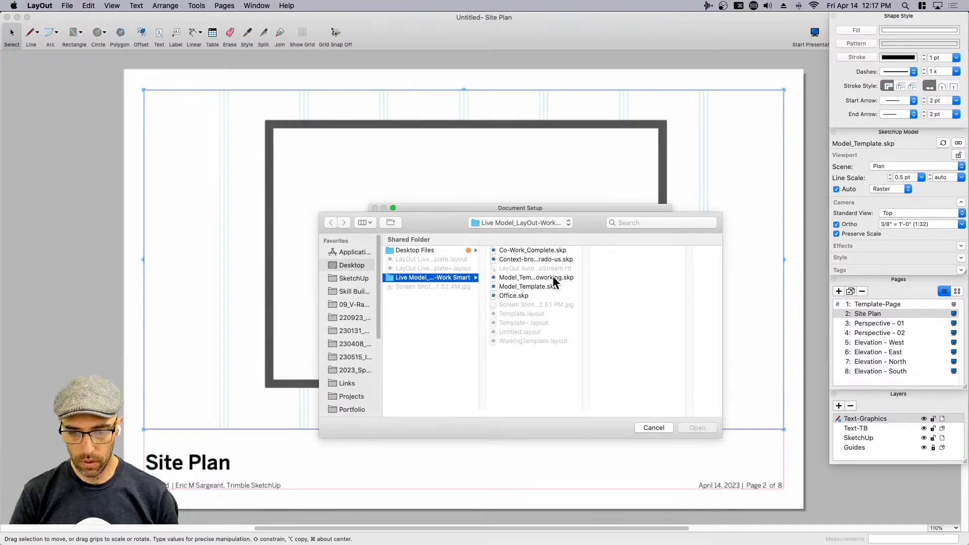
pyautogui.click(528, 277)
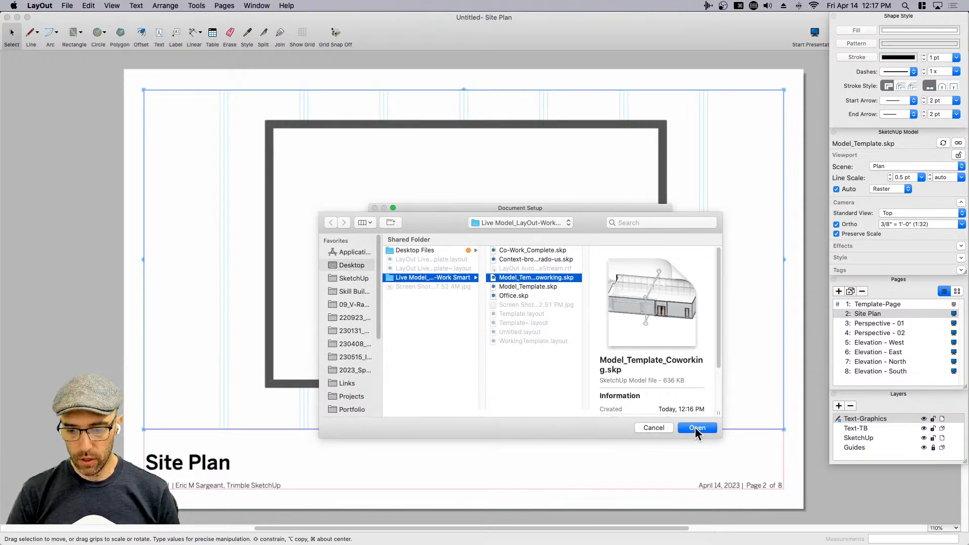
pyautogui.click(697, 428)
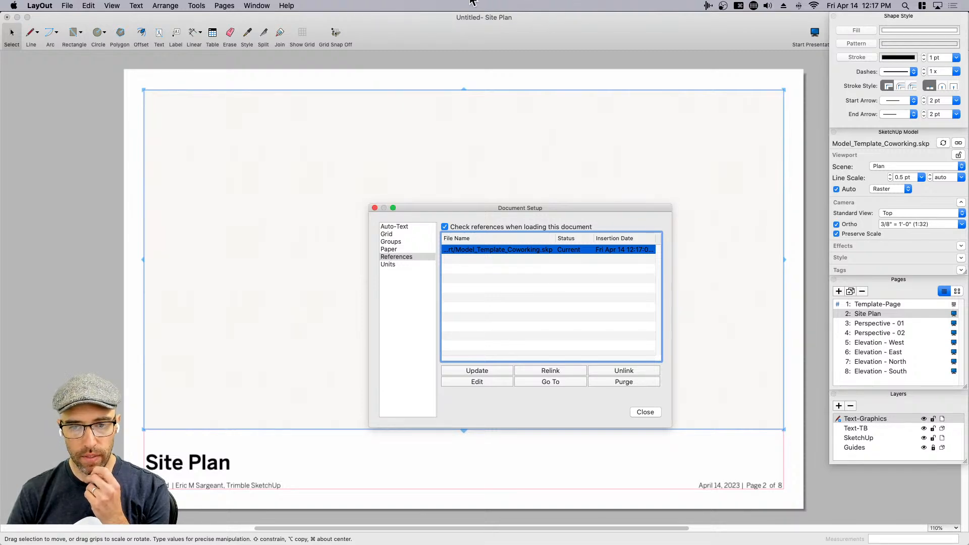
# - Switch back to SketchUp, display the Persp-01 scene, review the model's tags and select the room's walls
pyautogui.press('super+Tab')
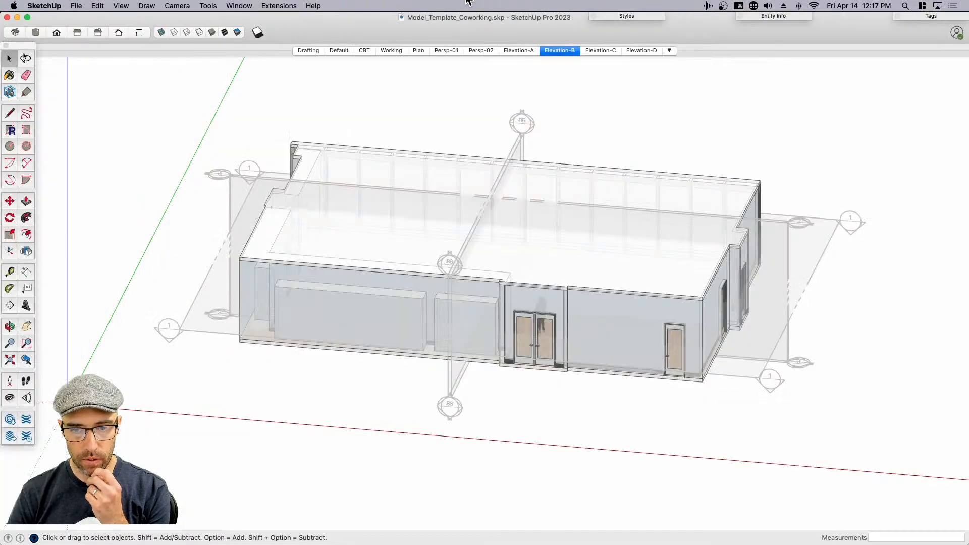
pyautogui.click(437, 49)
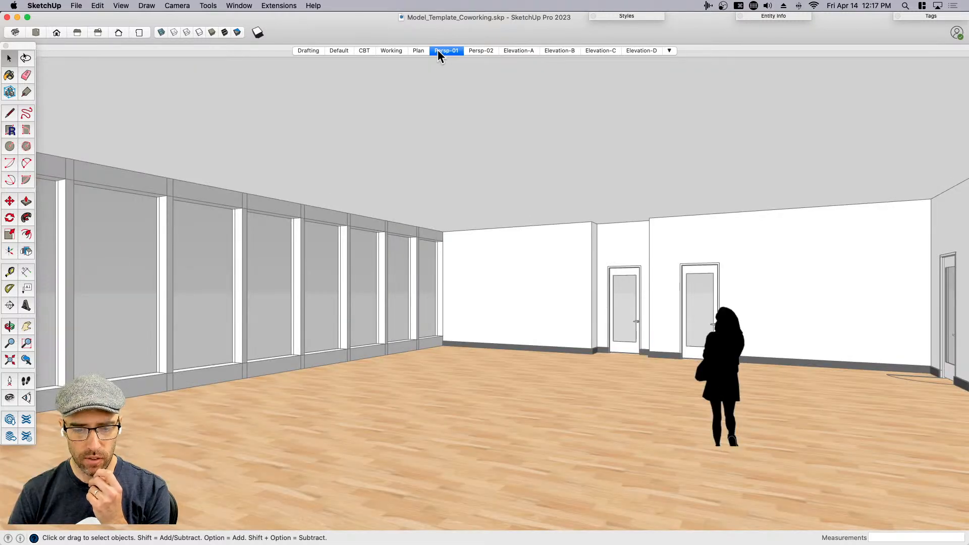
pyautogui.click(934, 16)
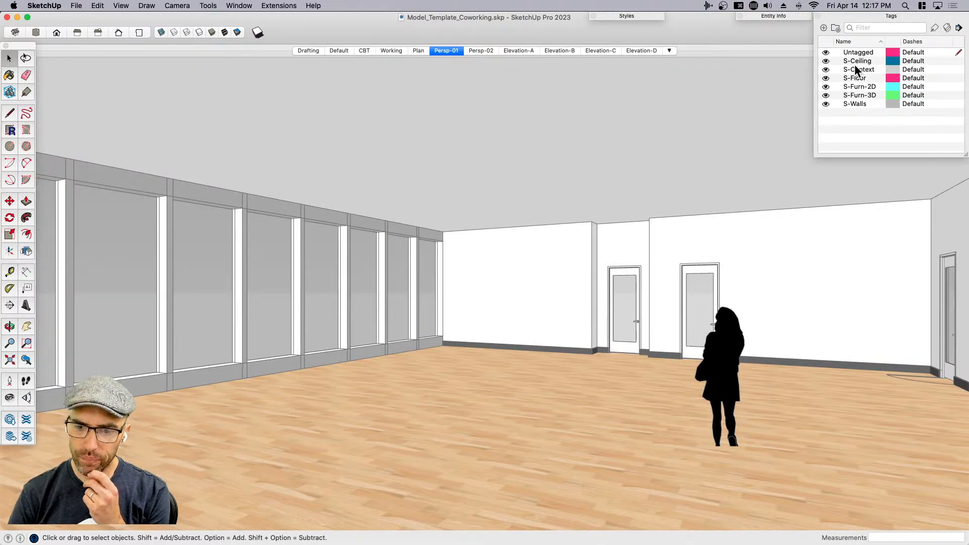
pyautogui.click(609, 252)
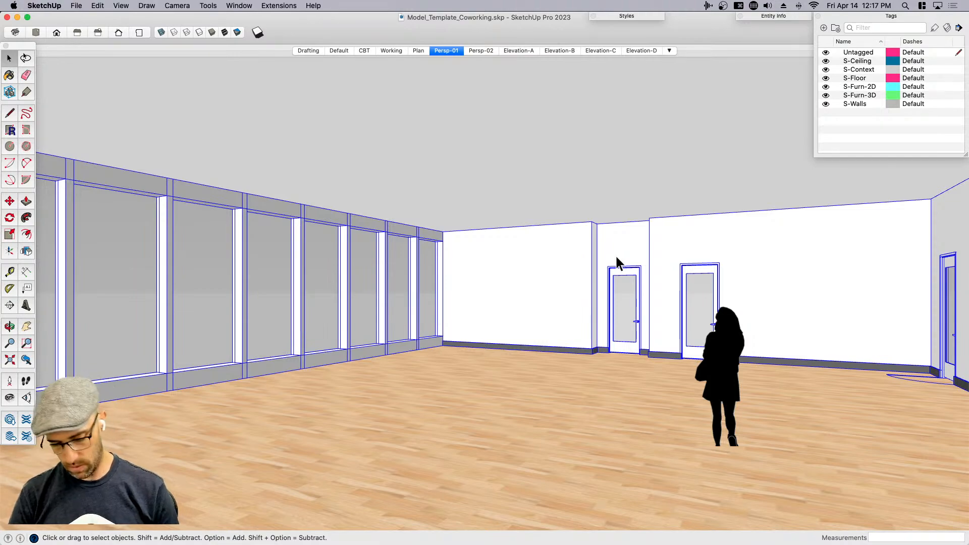
# - Bring the Co-Work_Complete.skp window forward and select its building model
pyautogui.hotkey('ctrl', 'Up')
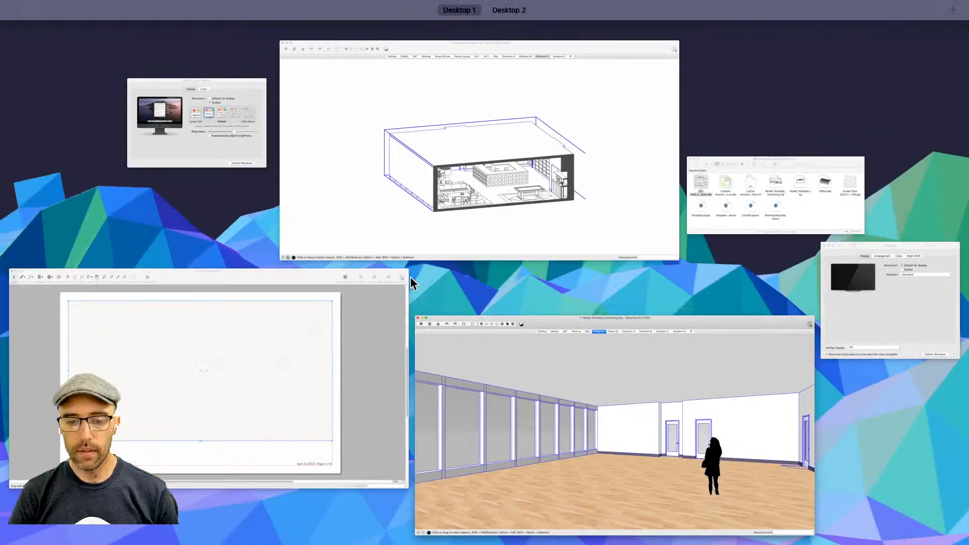
pyautogui.click(441, 222)
pyautogui.scroll(-3, 495, 242)
pyautogui.scroll(4, 499, 420)
pyautogui.click(493, 390)
pyautogui.scroll(-2, 493, 396)
pyautogui.moveTo(480, 399); pyautogui.dragTo(799, 440, button='middle')
pyautogui.click(390, 423)
pyautogui.scroll(-2, 608, 306)
pyautogui.click(608, 306)
pyautogui.scroll(-2, 741, 357)
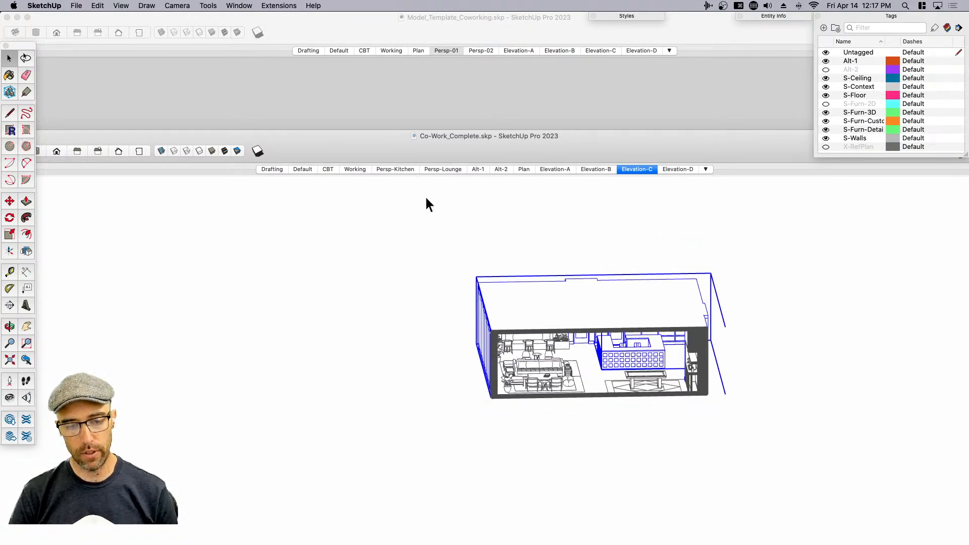
pyautogui.scroll(-2, 523, 256)
pyautogui.press('super+a')
pyautogui.click(616, 289)
pyautogui.scroll(-2, 617, 290)
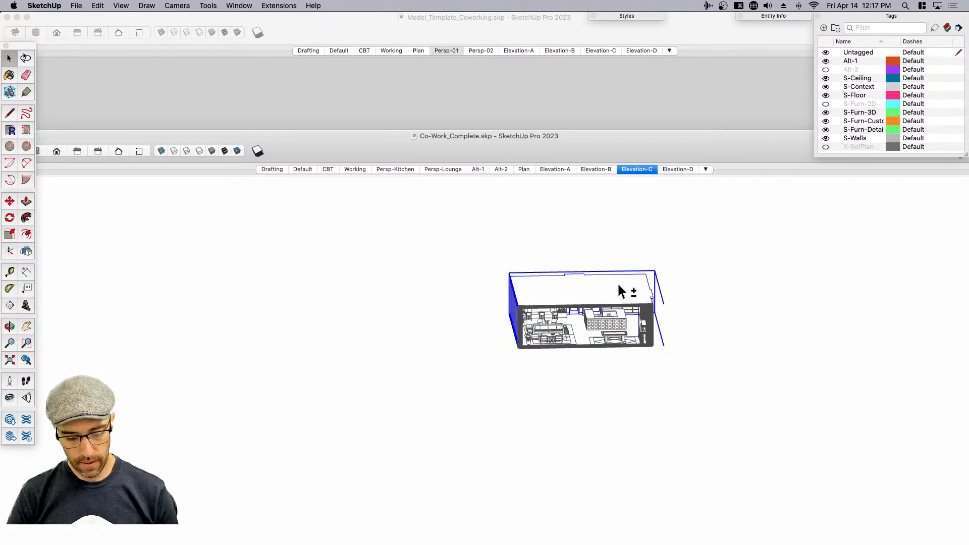
# - Display the section planes in Co-Work_Complete.skp and delete the two vertical planes and the horizontal one
pyautogui.hotkey('shift', 's')
pyautogui.scroll(2, 526, 298)
pyautogui.moveTo(475, 323); pyautogui.dragTo(636, 344, button='middle')
pyautogui.scroll(-2, 501, 329)
pyautogui.moveTo(501, 330); pyautogui.dragTo(450, 298, button='middle')
pyautogui.doubleClick(445, 307)
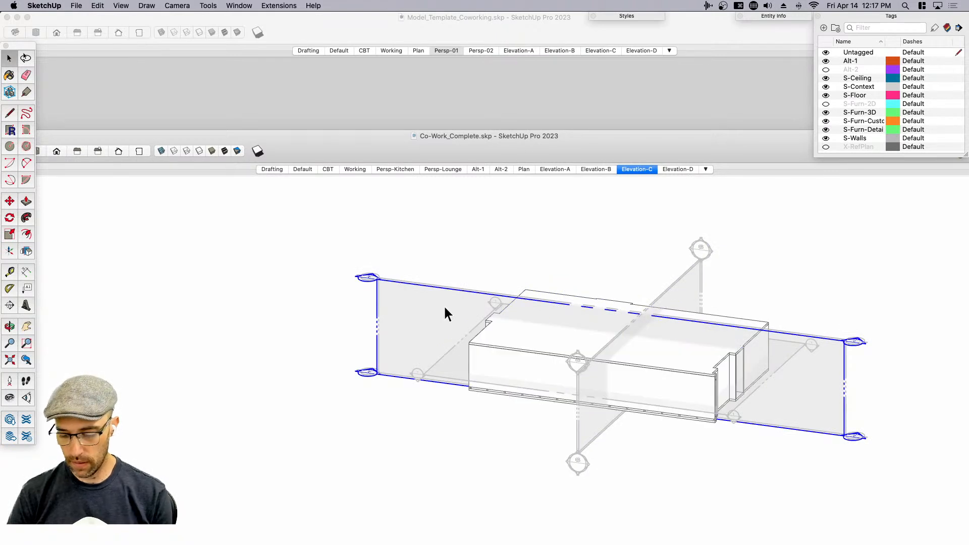
pyautogui.press('BackSpace')
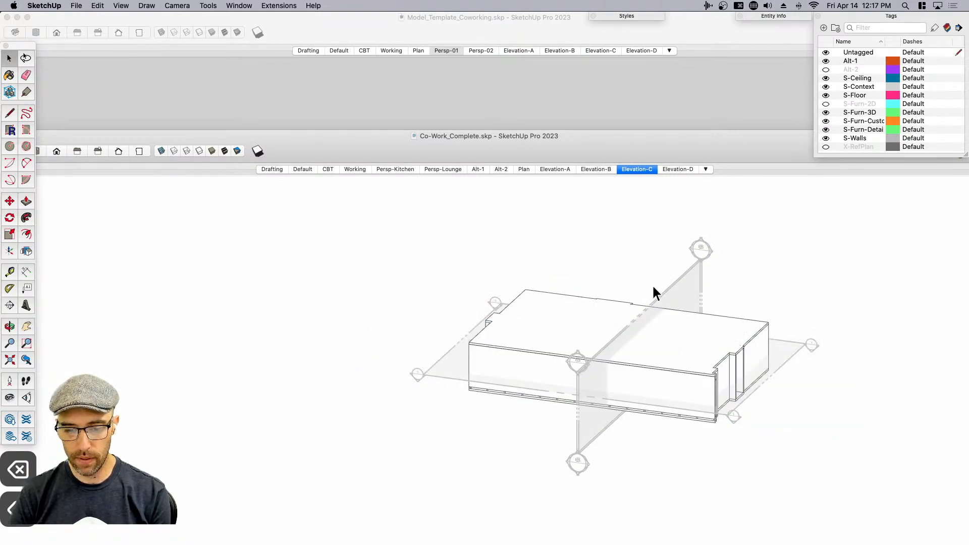
pyautogui.doubleClick(683, 289)
pyautogui.press('BackSpace')
pyautogui.click(800, 352)
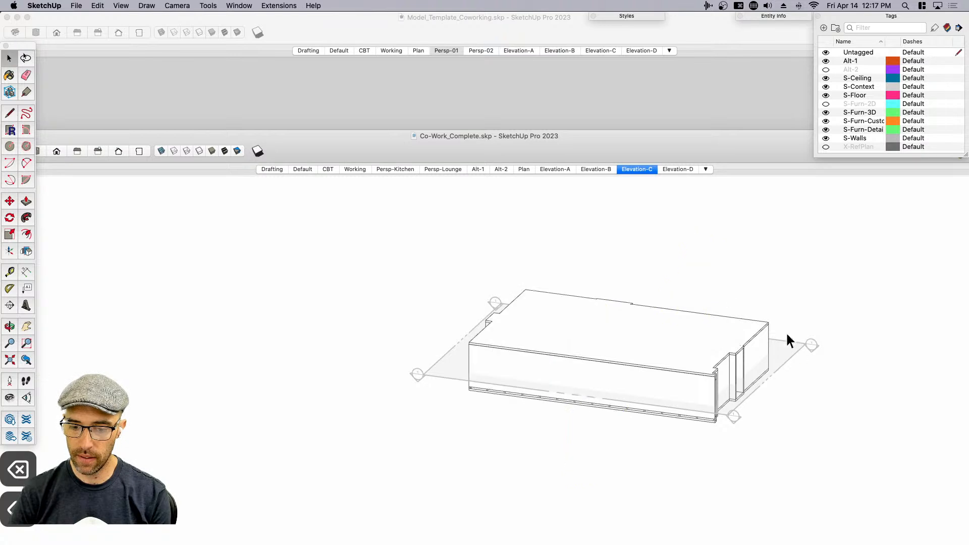
pyautogui.doubleClick(799, 350)
pyautogui.click(811, 349)
pyautogui.press('BackSpace')
# - Select all the remaining building geometry in Co-Work_Complete.skp and copy it
pyautogui.click(878, 326)
pyautogui.scroll(3, 716, 395)
pyautogui.scroll(-1, 359, 267)
pyautogui.moveTo(262, 218); pyautogui.dragTo(960, 475)
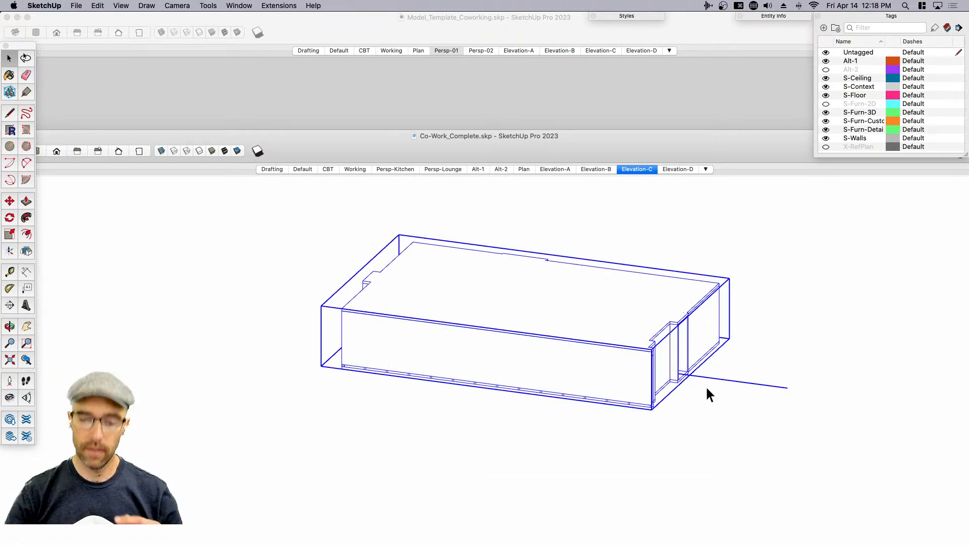
pyautogui.press('super+c')
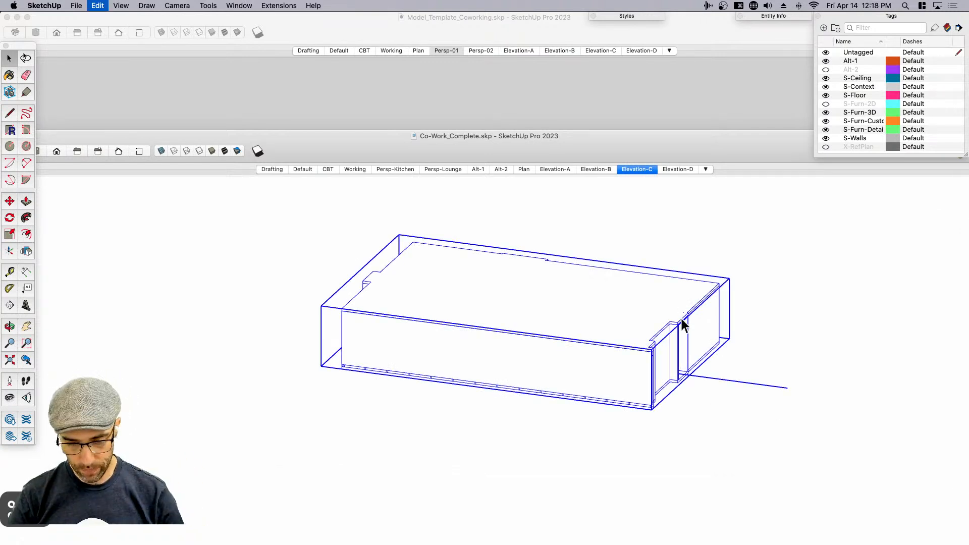
# - Return to Model_Template_Coworking.skp, delete its existing building shell and display the section planes
pyautogui.click(528, 109)
pyautogui.press('super+v')
pyautogui.click(505, 225)
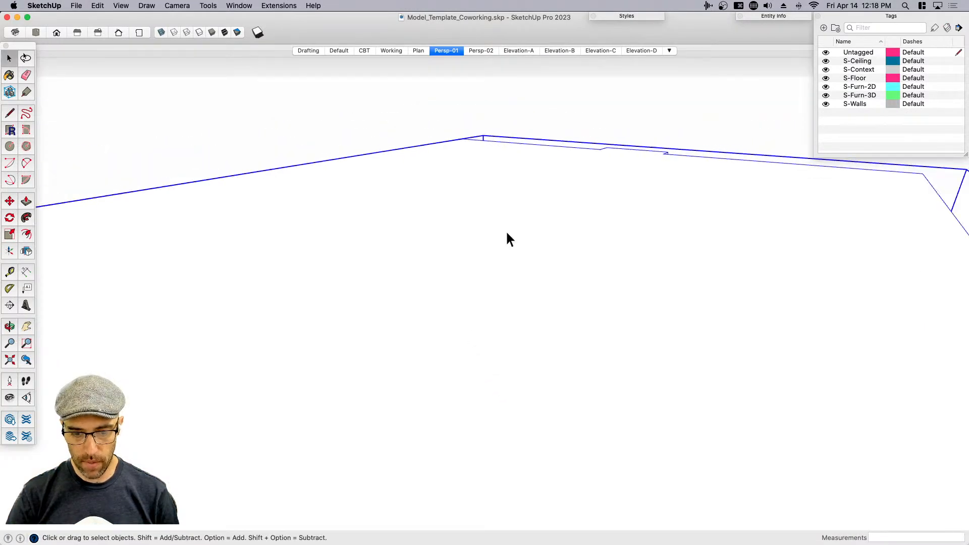
pyautogui.scroll(-10, 550, 240)
pyautogui.press('BackSpace')
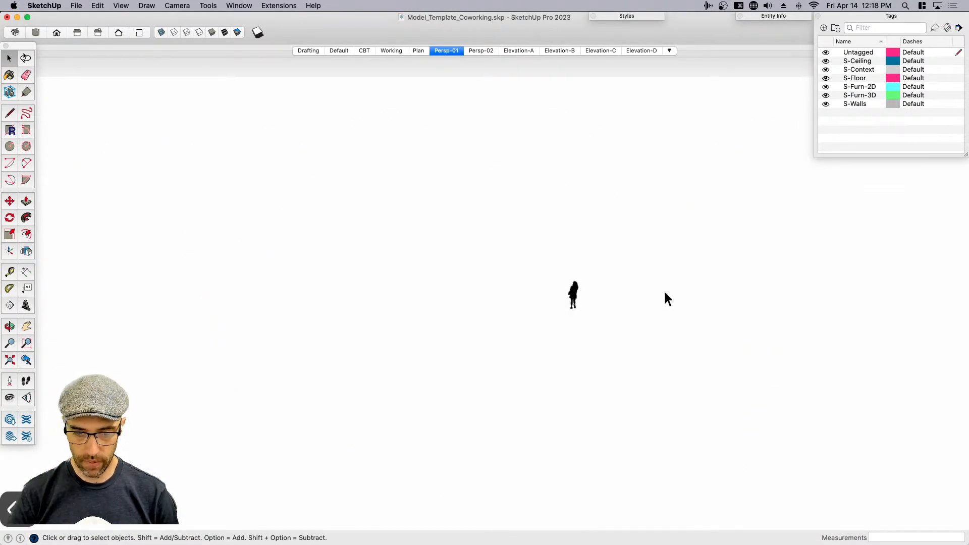
pyautogui.press('super+z')
pyautogui.moveTo(568, 324); pyautogui.dragTo(505, 356, button='middle')
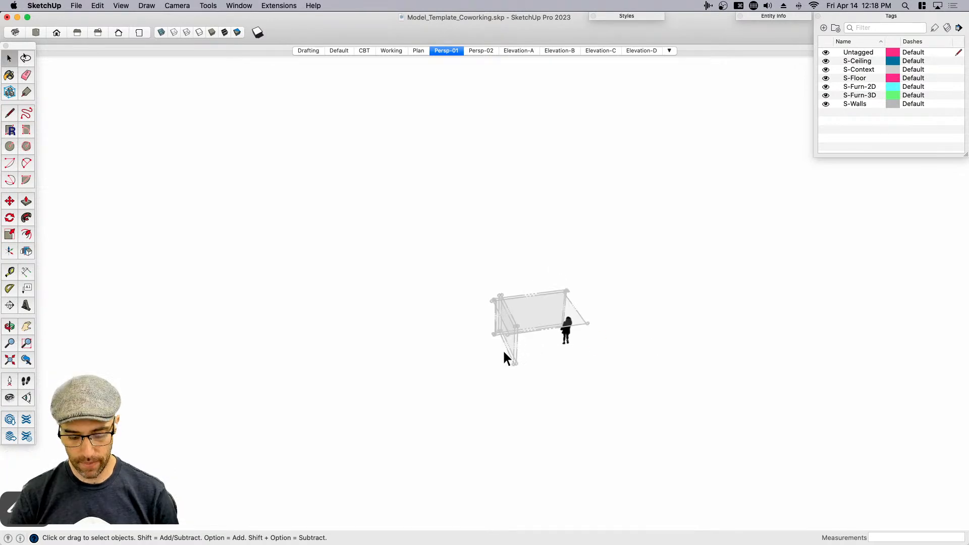
# - Paste the copied building into Model_Template_Coworking.skp and shift it along its length to line up with the section planes
pyautogui.press('super+v')
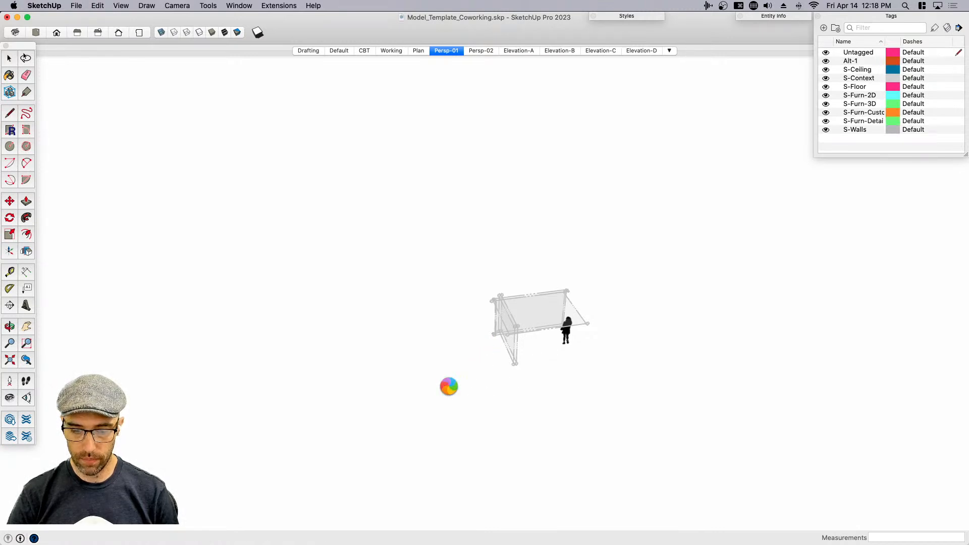
pyautogui.click(447, 387)
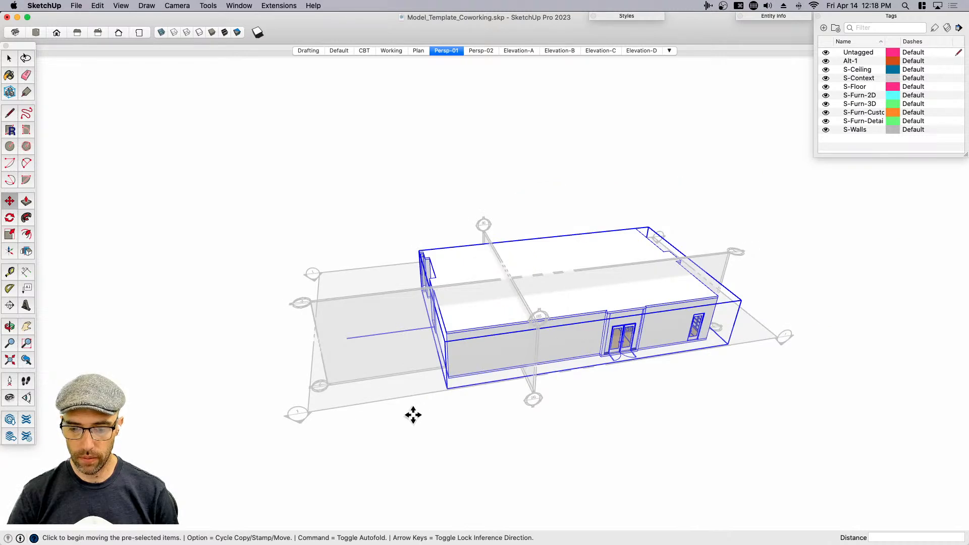
pyautogui.press('space')
pyautogui.press('m')
pyautogui.click(606, 446)
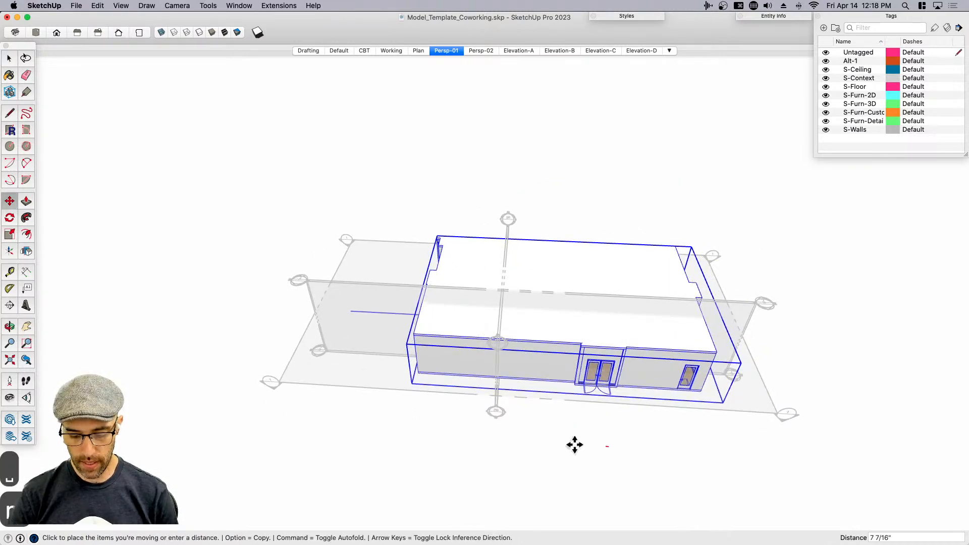
pyautogui.click(541, 443)
# - Move the pasted building along the green axis so it sits within the section planes, then deselect it and collapse the tag list
pyautogui.moveTo(688, 381); pyautogui.dragTo(359, 390, button='middle')
pyautogui.click(648, 482)
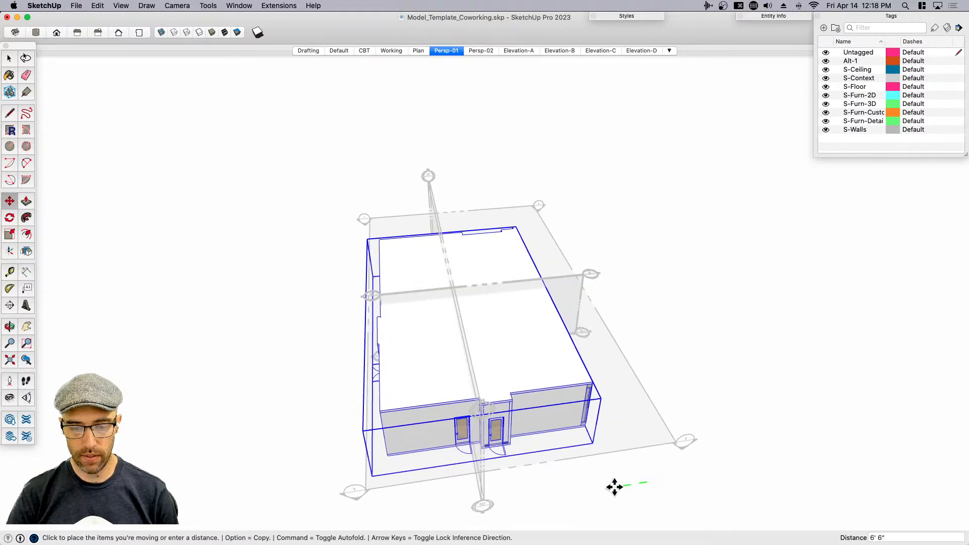
pyautogui.click(615, 484)
pyautogui.press('space')
pyautogui.click(659, 370)
pyautogui.moveTo(356, 325); pyautogui.dragTo(580, 298, button='middle')
pyautogui.click(882, 18)
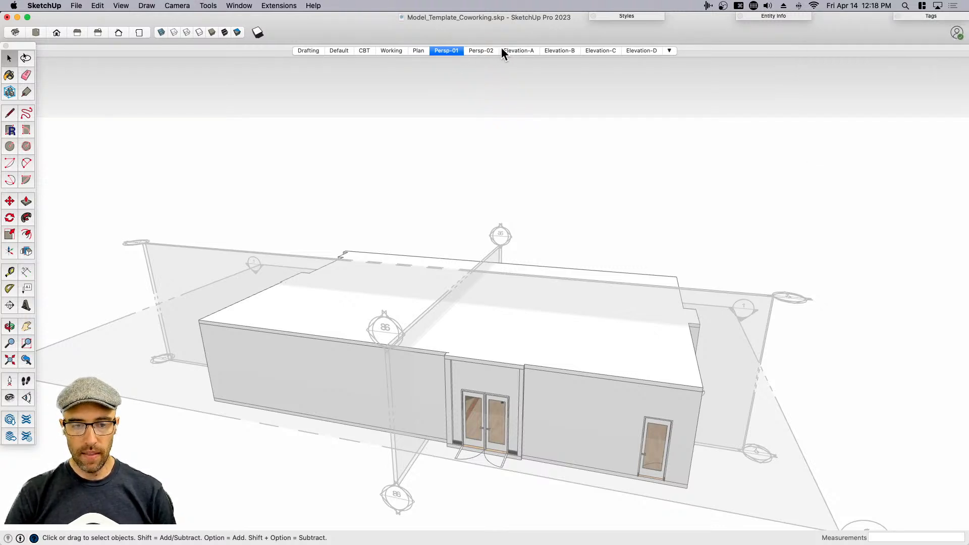
# - Check the style used by the Elevation-A scene and examine the building and section planes in the Elevation-B scene
pyautogui.click(518, 53)
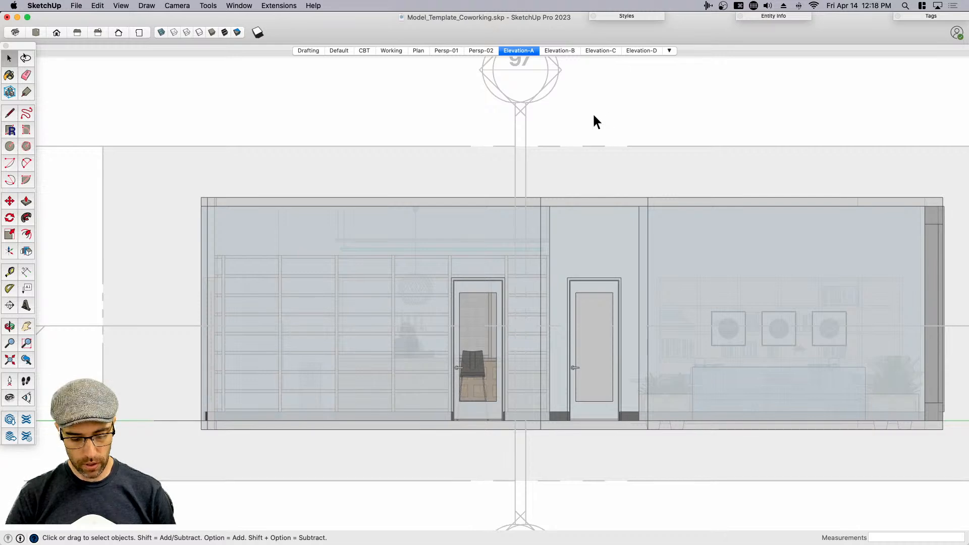
pyautogui.click(619, 15)
pyautogui.click(578, 71)
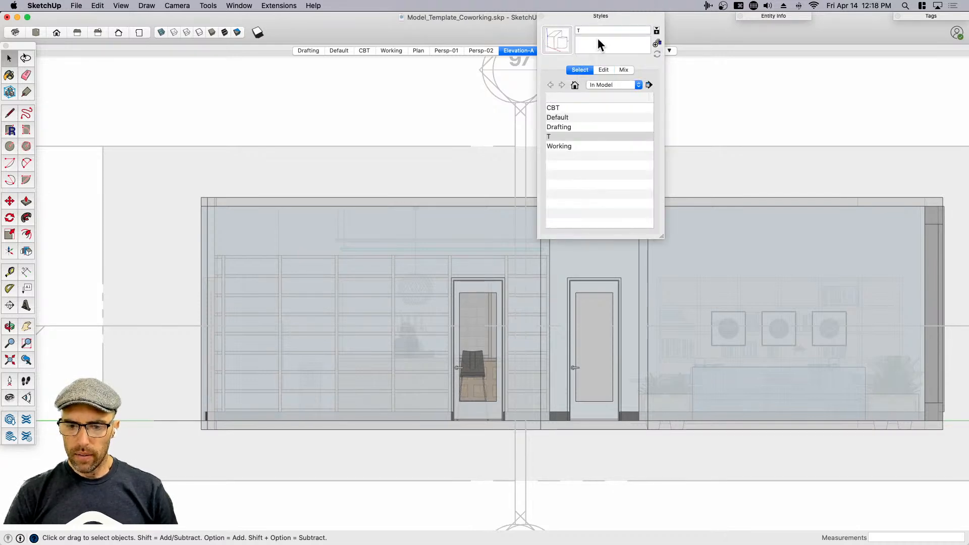
pyautogui.click(606, 14)
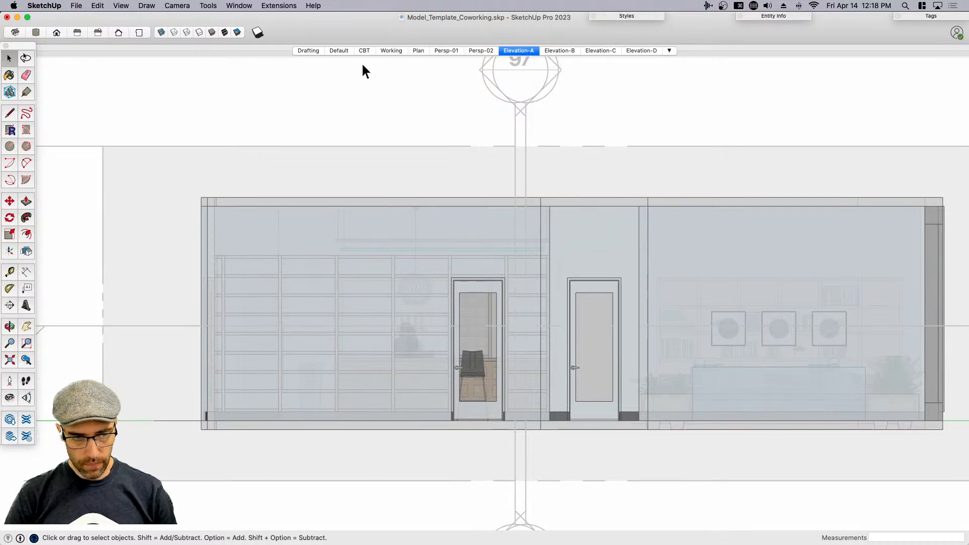
pyautogui.click(560, 50)
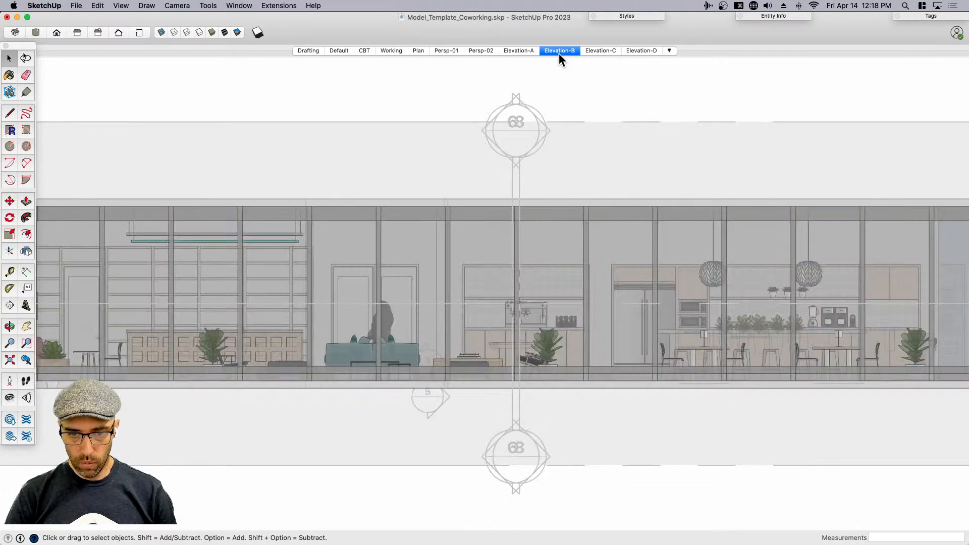
pyautogui.moveTo(567, 95); pyautogui.dragTo(559, 184, button='middle')
pyautogui.scroll(3, 574, 168)
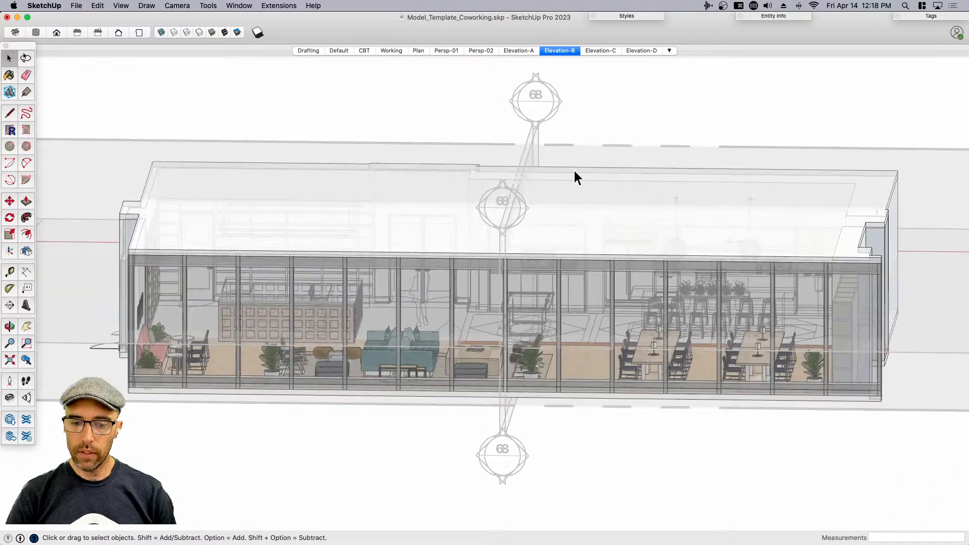
# - Try a hidden-line display without X-ray or section planes in the Elevation-B scene
pyautogui.click(543, 116)
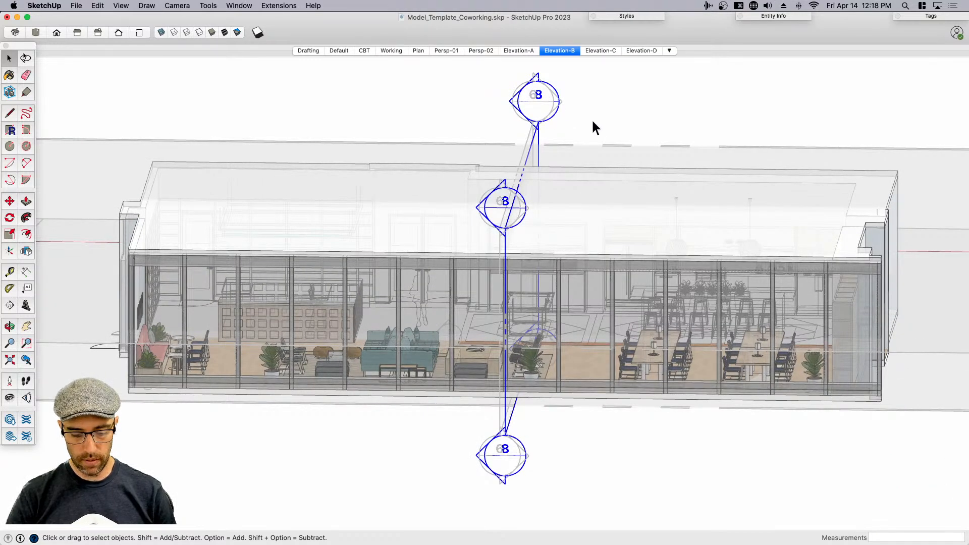
pyautogui.click(555, 118)
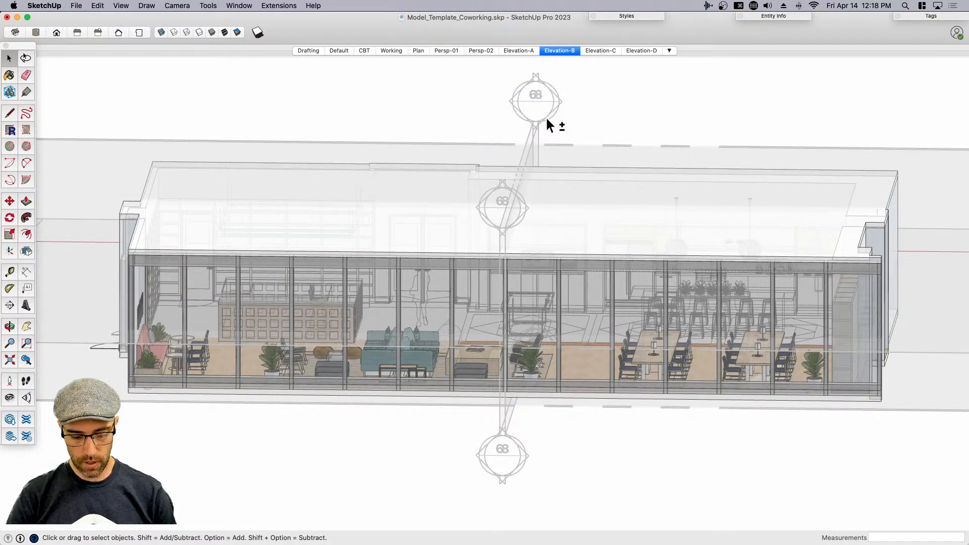
pyautogui.hotkey('shift', 's')
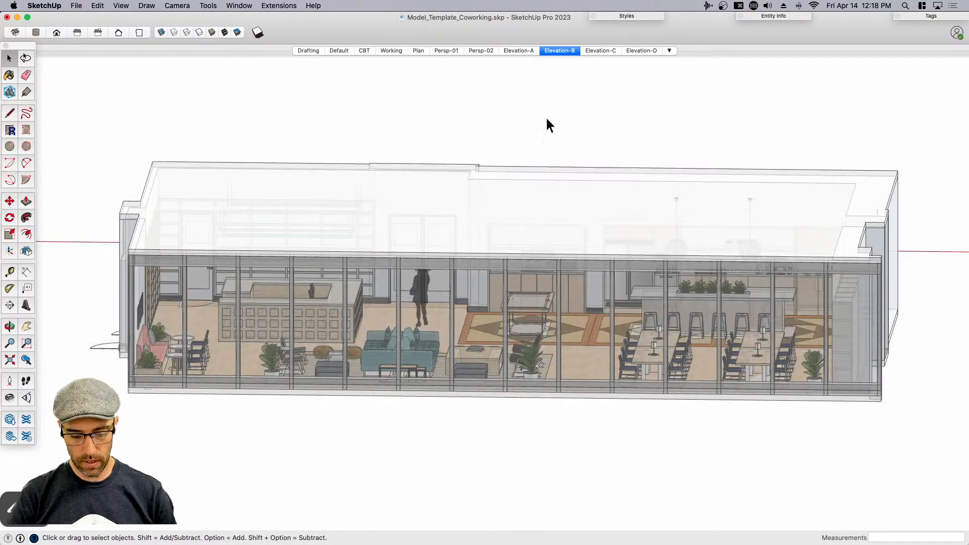
pyautogui.click(197, 33)
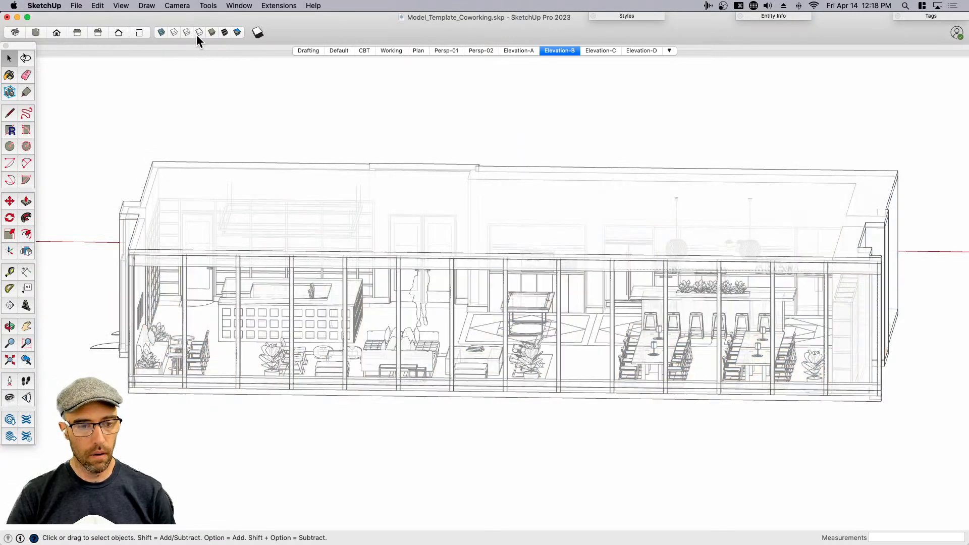
pyautogui.click(161, 33)
# - Reapply the in-model style T and rename it Section
pyautogui.click(627, 16)
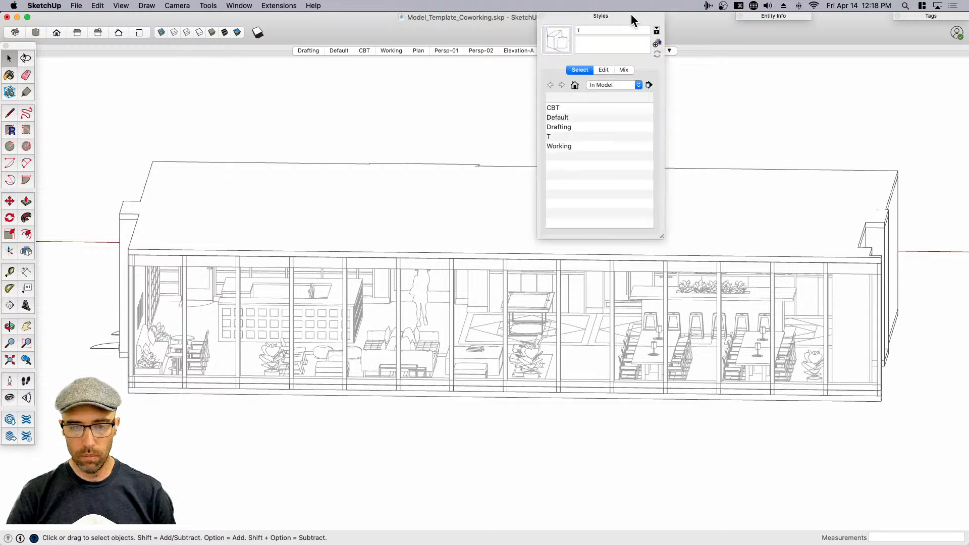
pyautogui.click(553, 135)
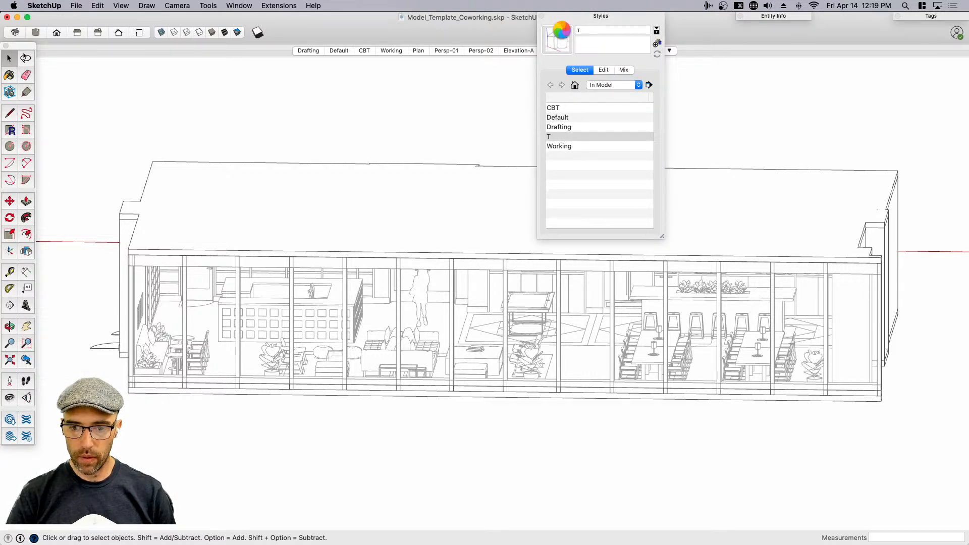
pyautogui.click(586, 31)
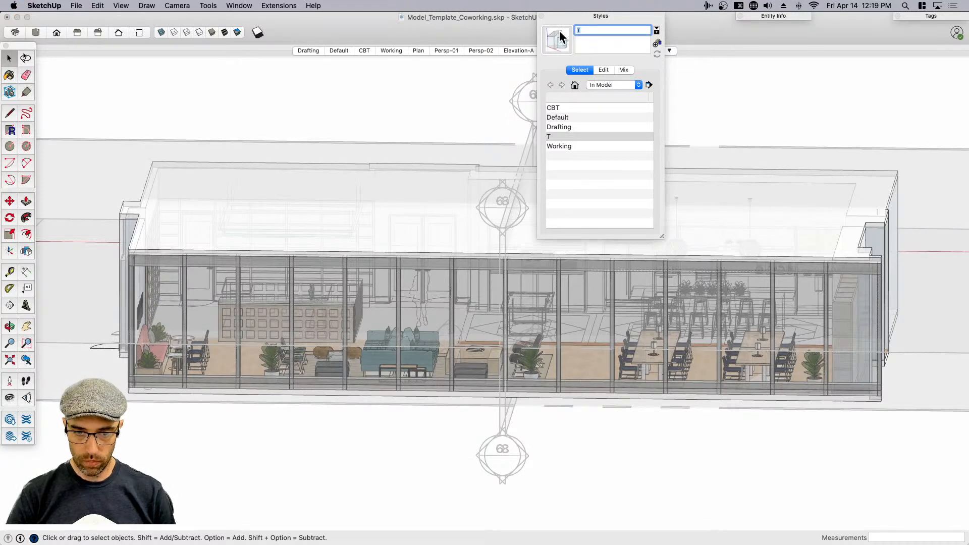
pyautogui.write('Section')
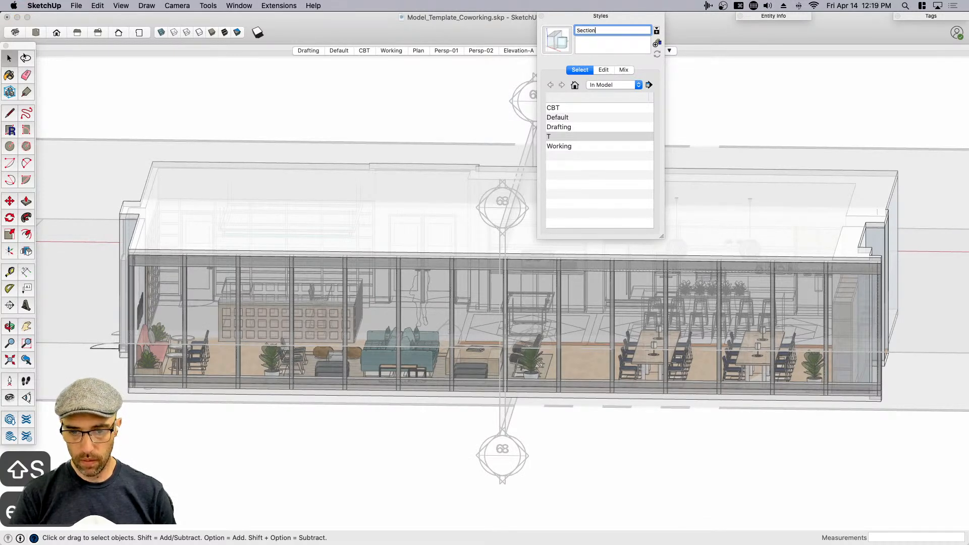
# - Update the Section style to hidden-line display with X-ray and section planes off, and collapse the style settings
pyautogui.click(199, 30)
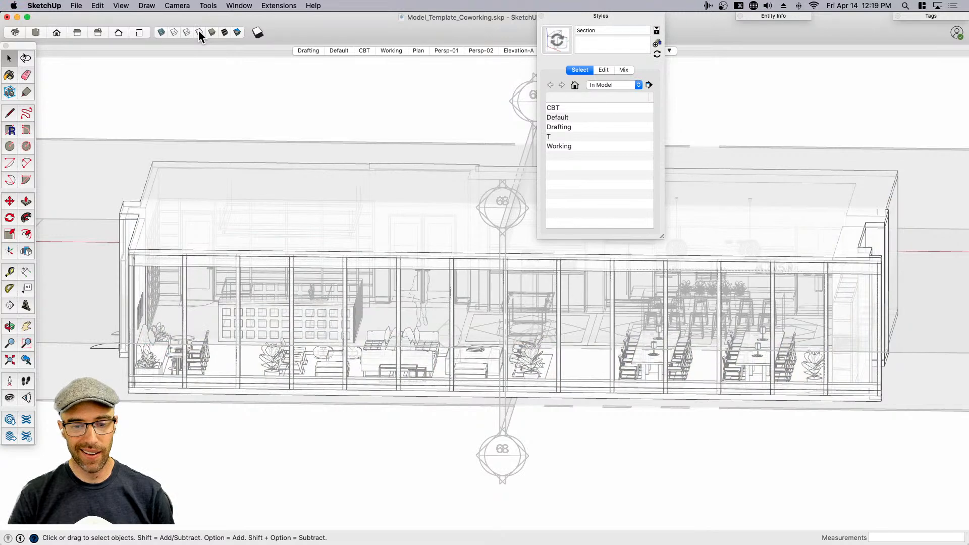
pyautogui.click(557, 40)
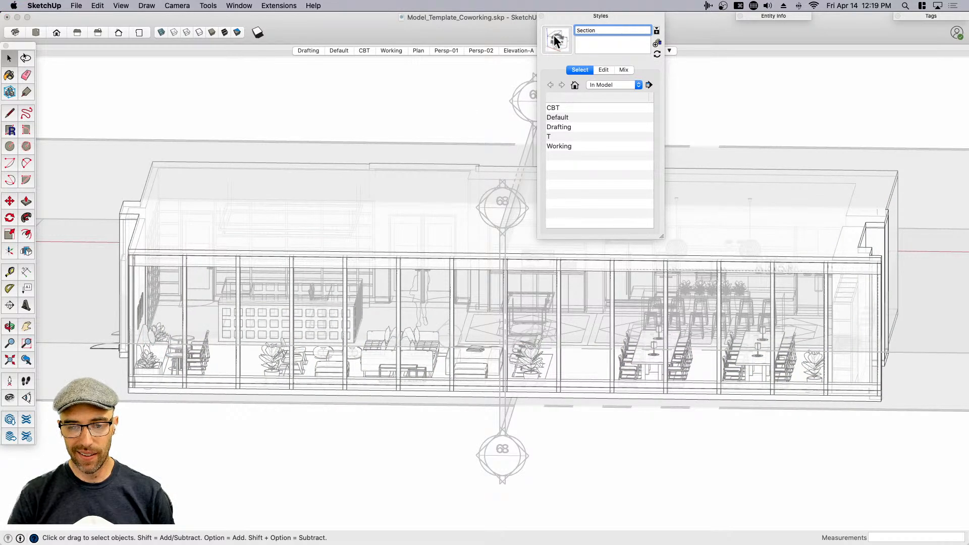
pyautogui.click(162, 31)
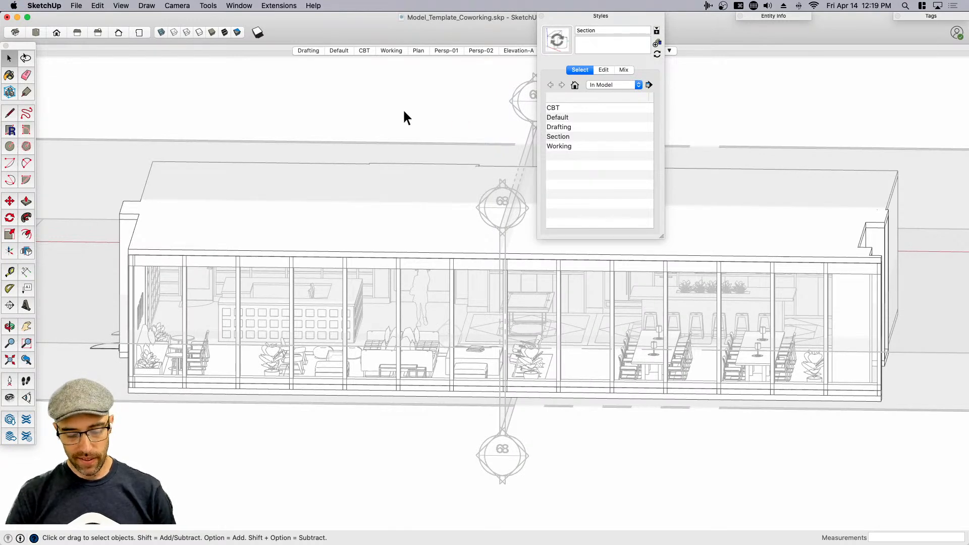
pyautogui.hotkey('shift', 's')
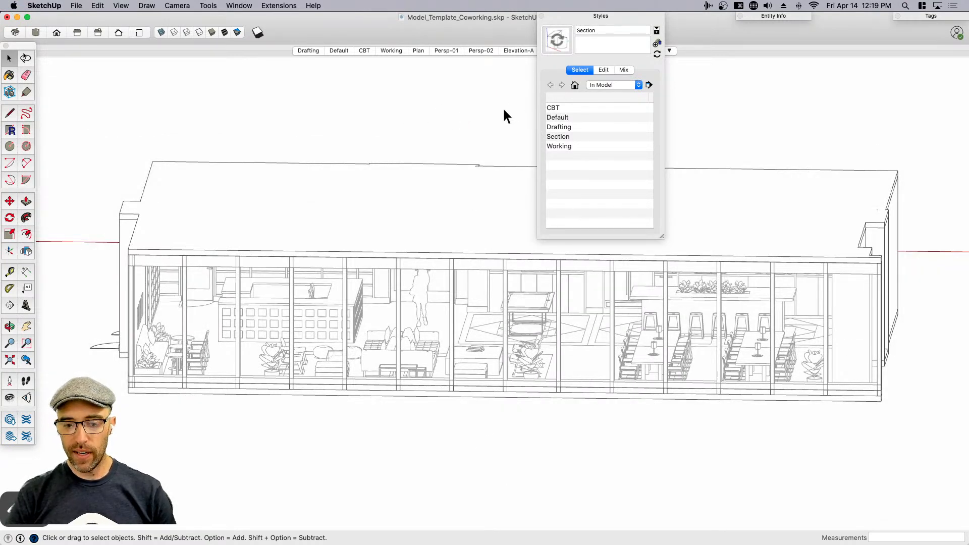
pyautogui.click(557, 41)
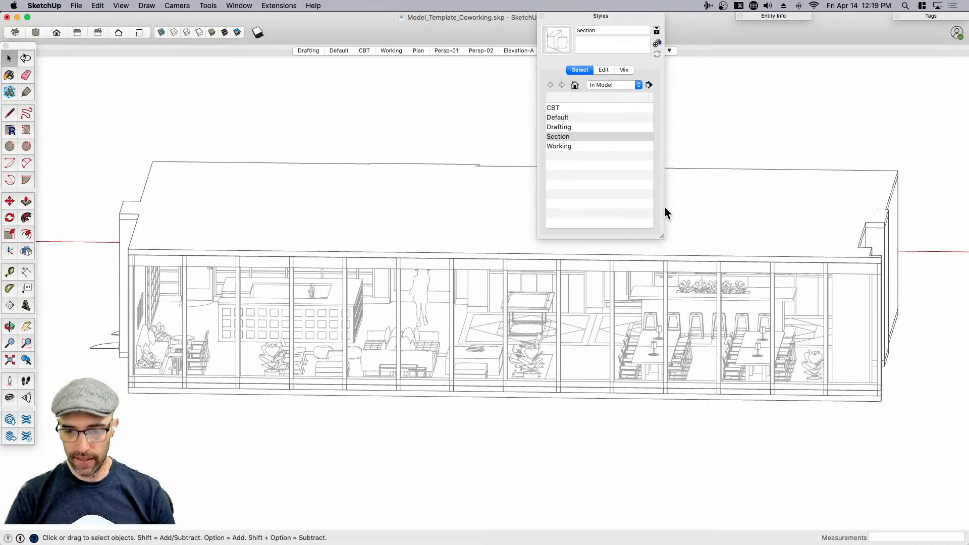
pyautogui.moveTo(661, 236); pyautogui.dragTo(652, 168)
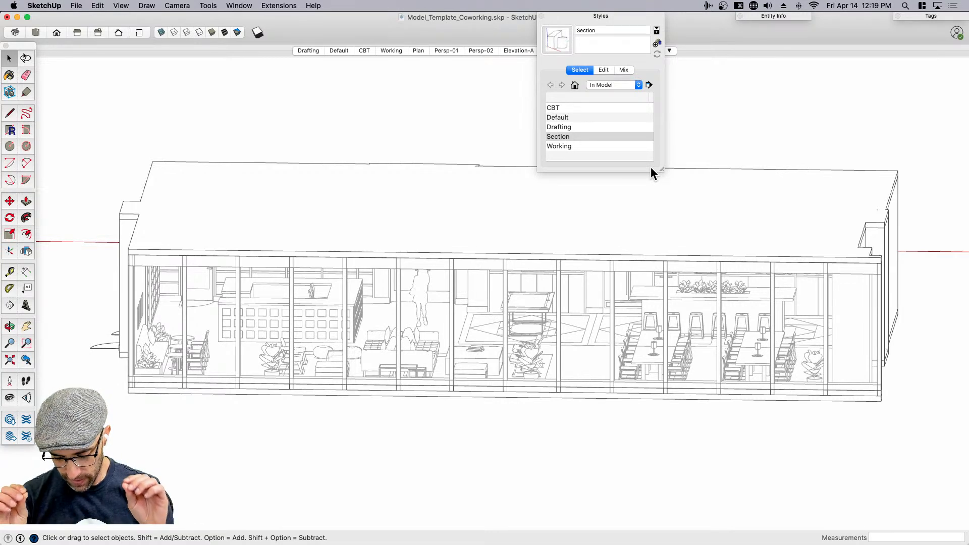
pyautogui.click(589, 15)
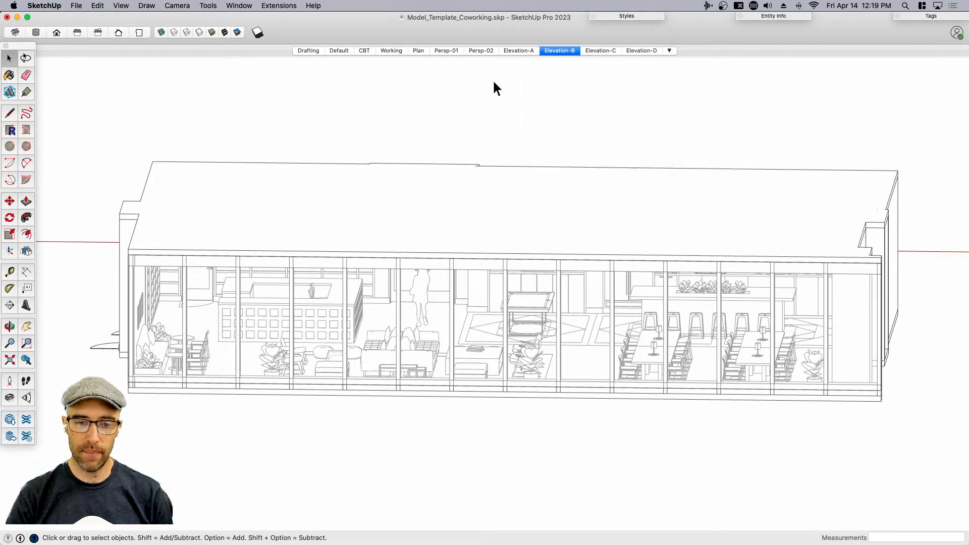
# - Enable Section Cuts in the Section style's modeling settings, viewing the building from the Elevation-B scene
pyautogui.click(568, 51)
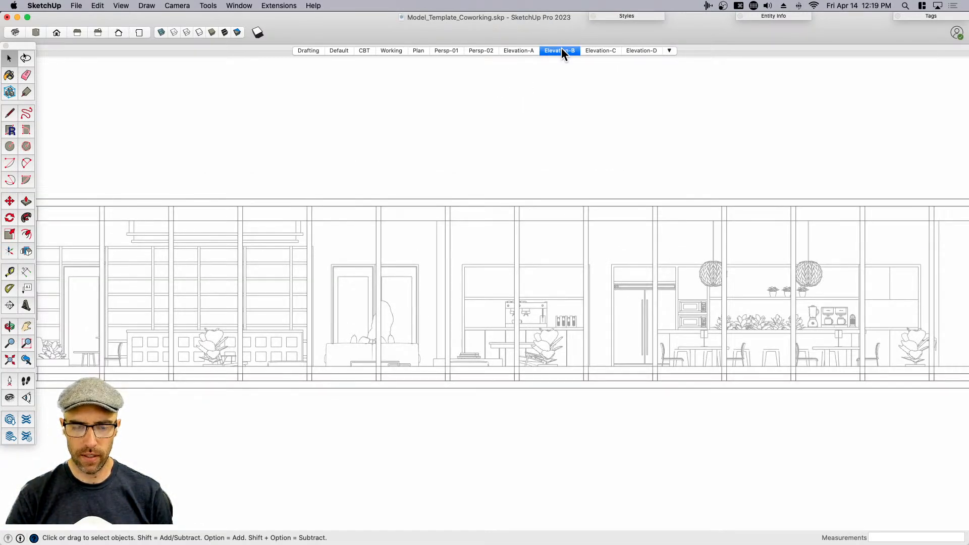
pyautogui.scroll(-3, 581, 187)
pyautogui.moveTo(602, 225); pyautogui.dragTo(505, 262, button='middle')
pyautogui.scroll(-2, 595, 210)
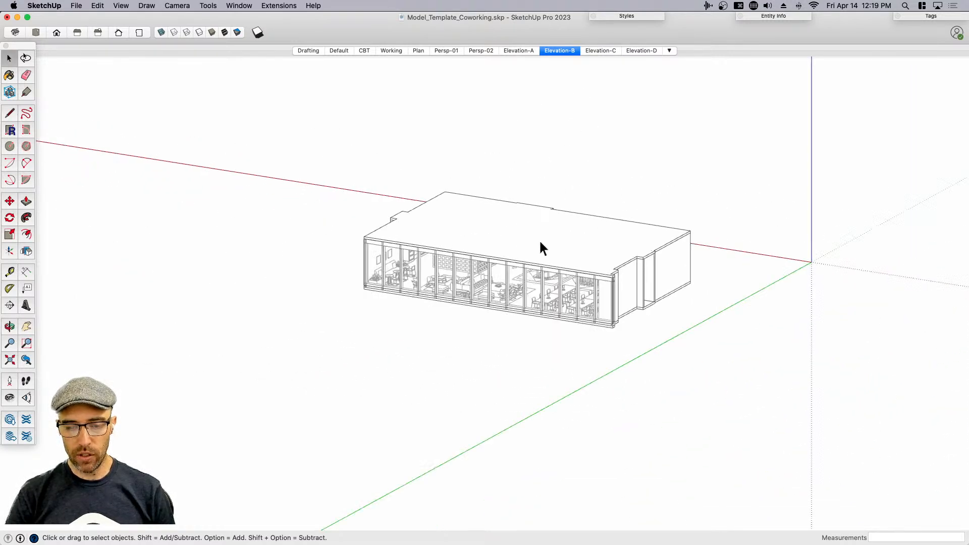
pyautogui.click(579, 240)
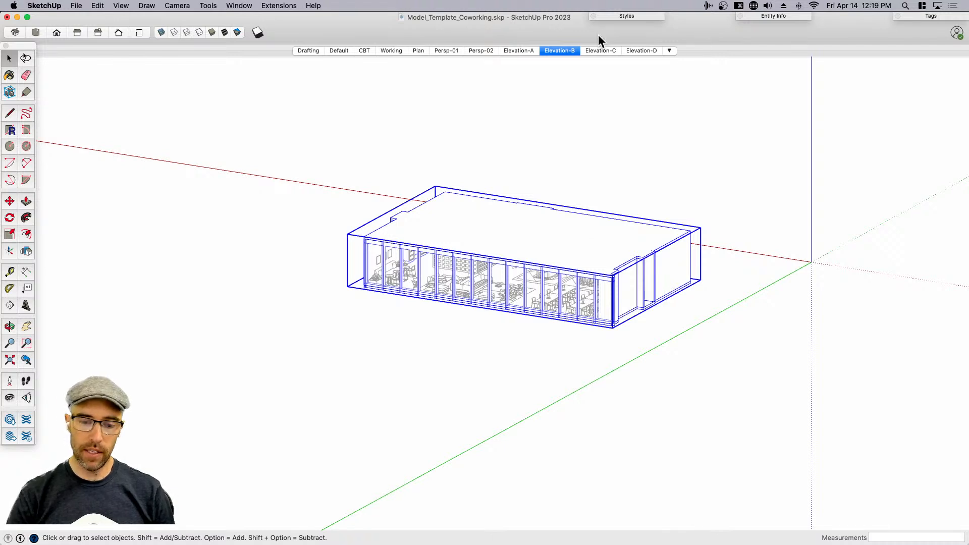
pyautogui.click(625, 17)
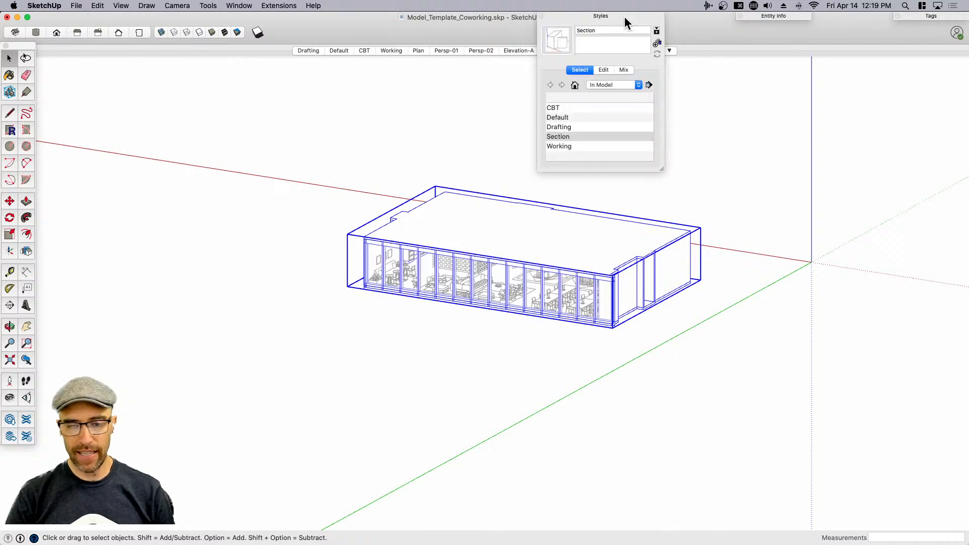
pyautogui.click(606, 70)
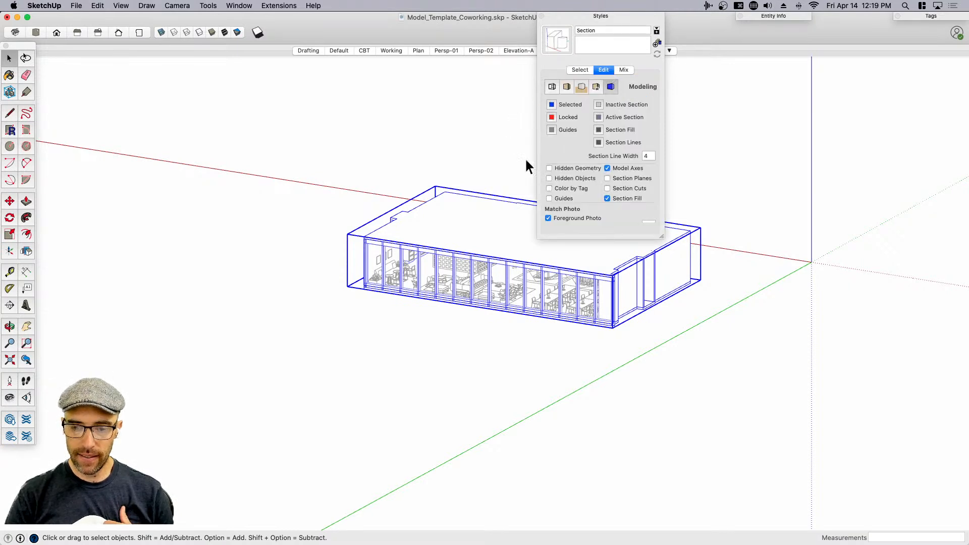
pyautogui.click(608, 189)
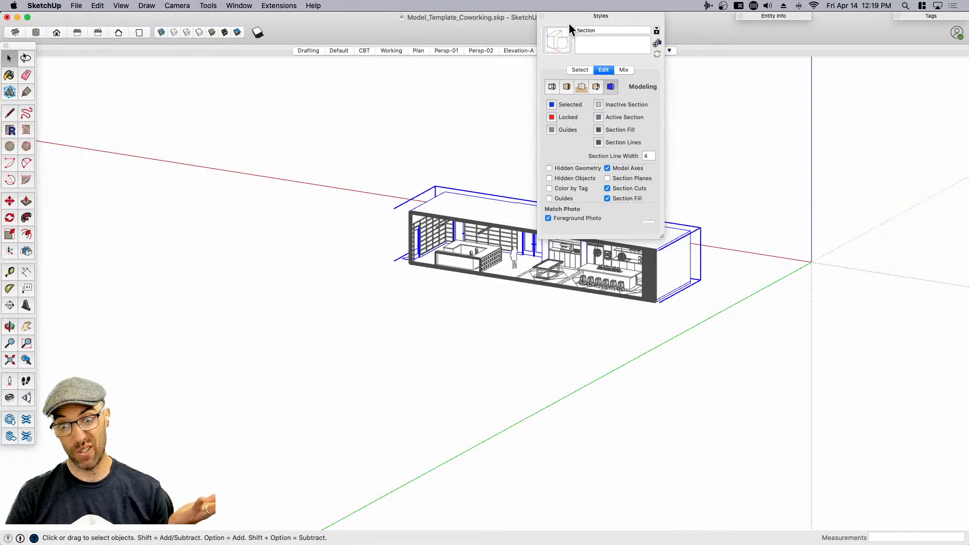
pyautogui.doubleClick(607, 16)
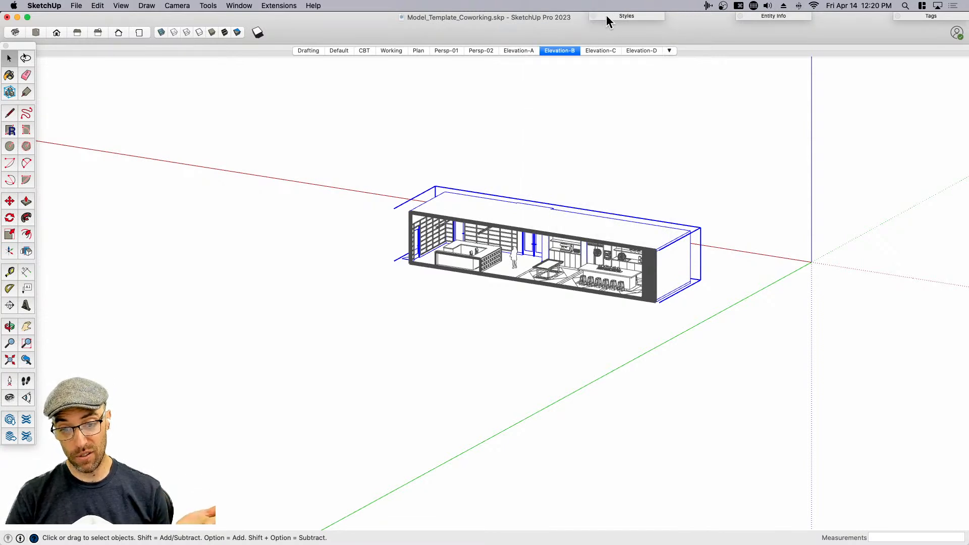
# - Deselect the building and review the Elevation-A, Elevation-B, Elevation-C and Elevation-D scenes in the Section style
pyautogui.click(580, 58)
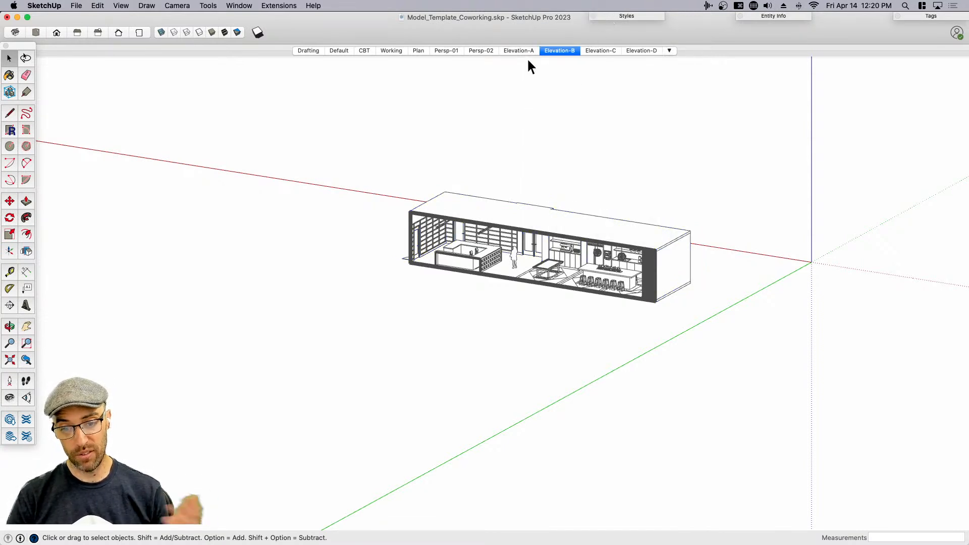
pyautogui.click(521, 50)
pyautogui.click(551, 51)
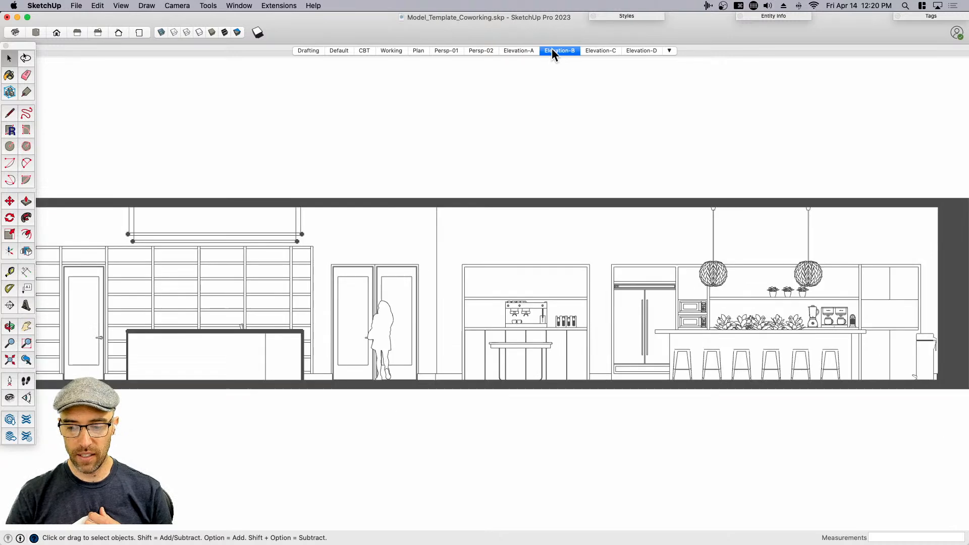
pyautogui.click(596, 50)
pyautogui.click(635, 51)
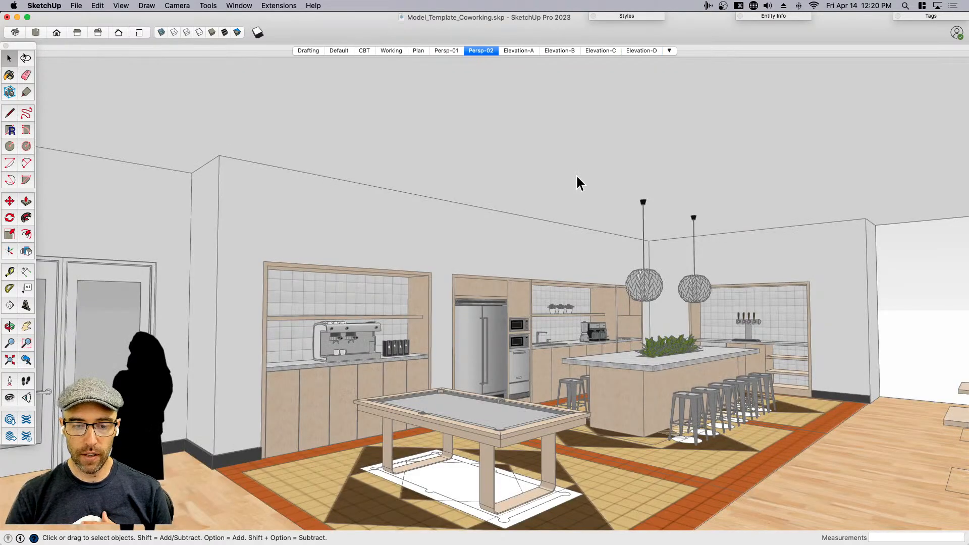
# - Hide the flat plan linework under the pool table in Persp-02 and pull the camera back behind the sofa and reception desk
pyautogui.click(932, 16)
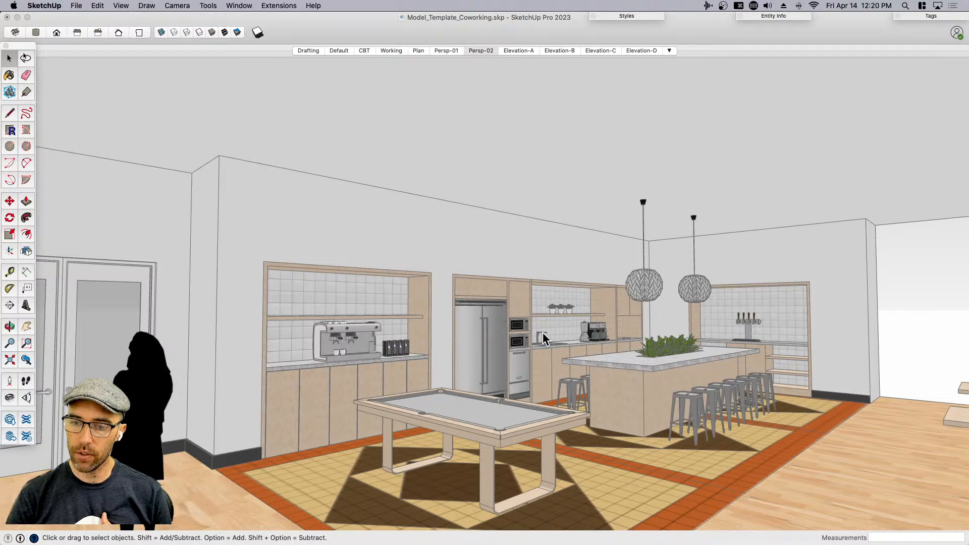
pyautogui.scroll(-5, 536, 328)
pyautogui.moveTo(571, 353); pyautogui.dragTo(584, 338, button='middle')
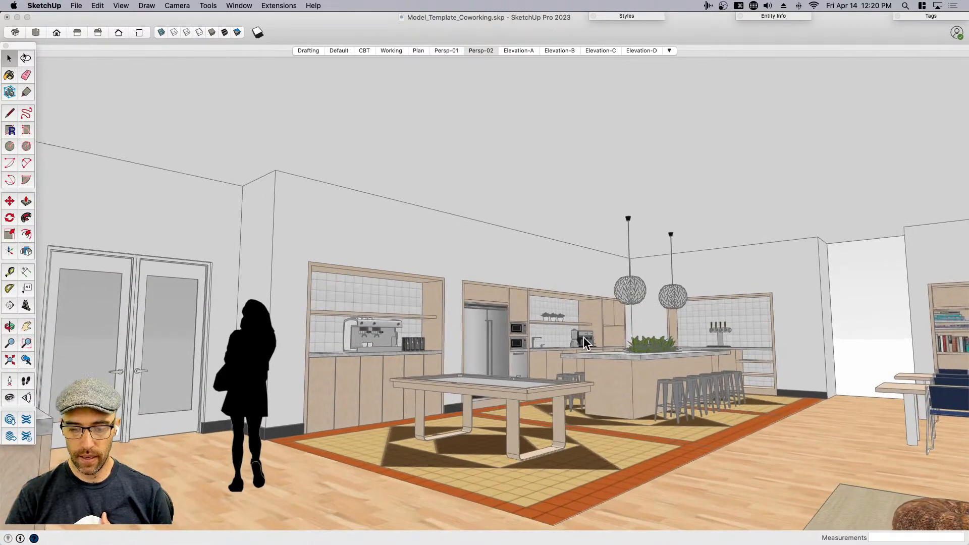
pyautogui.scroll(3, 584, 338)
pyautogui.scroll(-5, 584, 337)
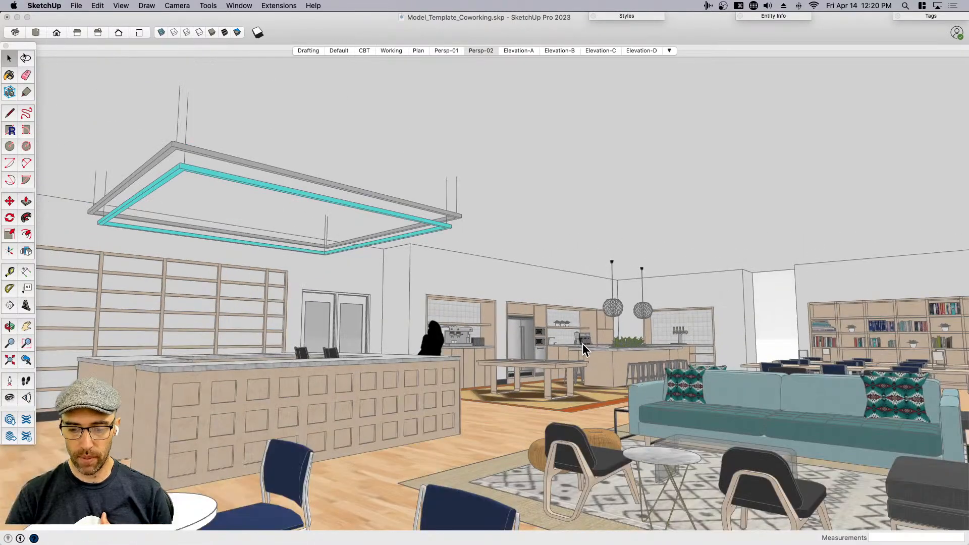
# - Turn the Persp-02 camera toward the lounge with Look Around and set the eye height to 5'6"
pyautogui.click(583, 346)
pyautogui.hotkey('shift', 'e')
pyautogui.moveTo(583, 346)
pyautogui.mouseDown()
pyautogui.moveTo(720, 349)
pyautogui.moveTo(652, 361)
pyautogui.mouseUp()
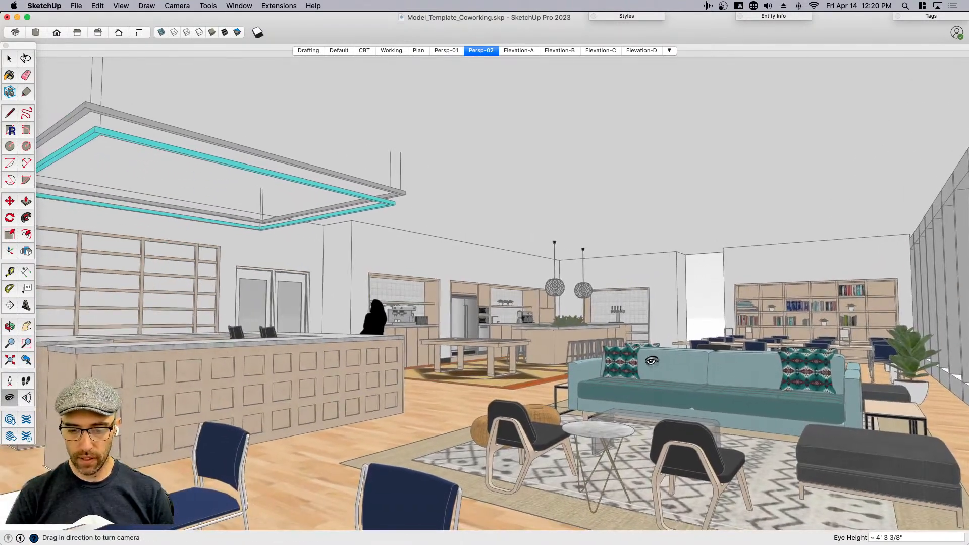
pyautogui.write("5'6")
pyautogui.press('Return')
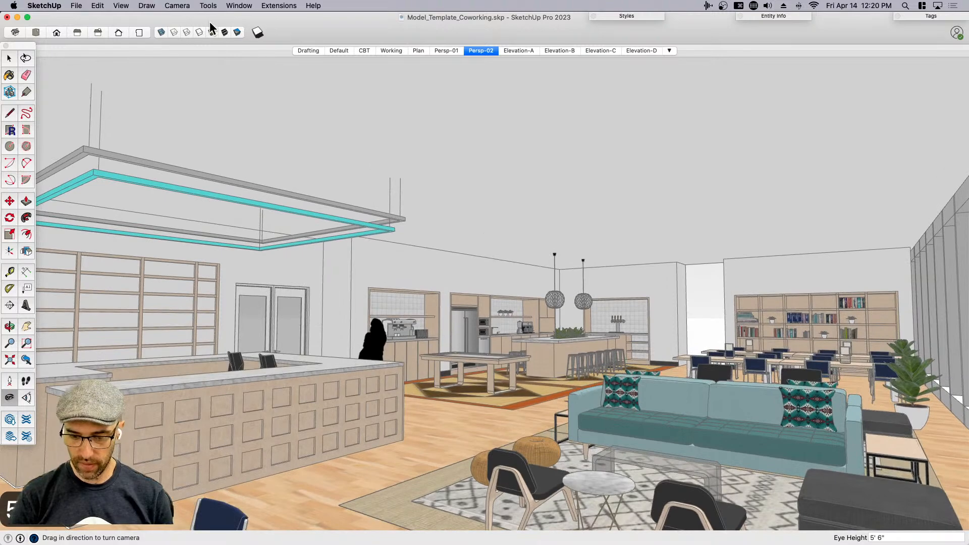
# - Switch the camera to two-point perspective and update the Persp-02 scene with the new view
pyautogui.click(177, 5)
pyautogui.click(198, 72)
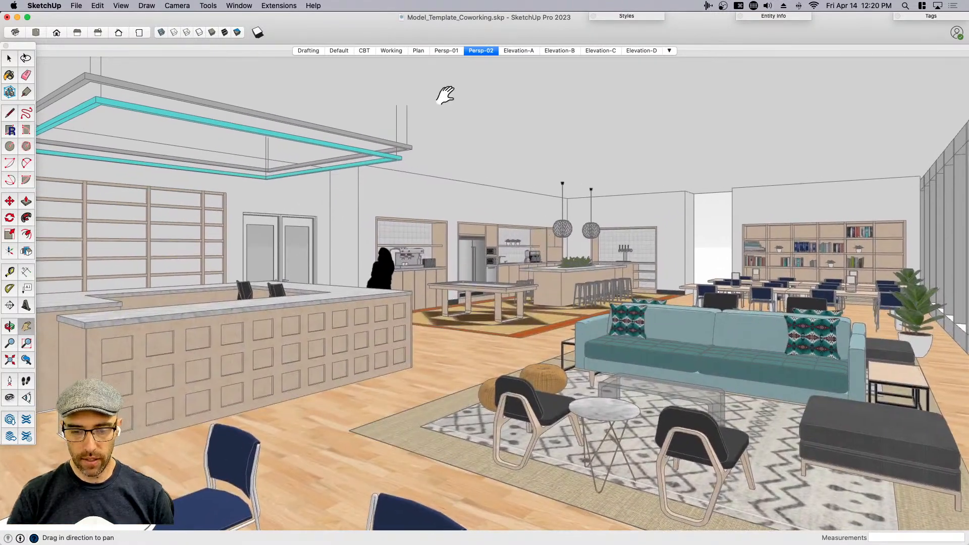
pyautogui.rightClick(479, 54)
pyautogui.click(508, 88)
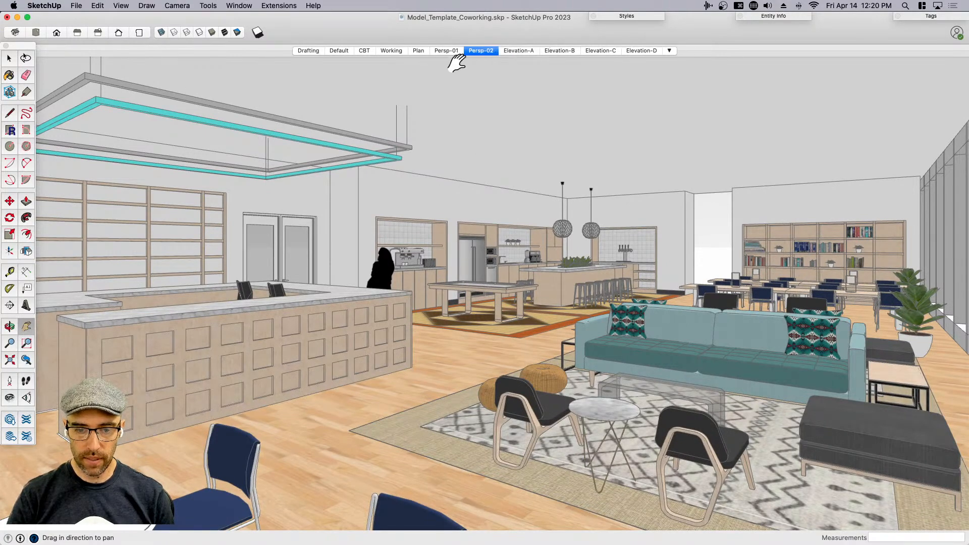
# - Go to the Persp-01 scene and hide the flat plan linework under the pool table
pyautogui.press('pageup')
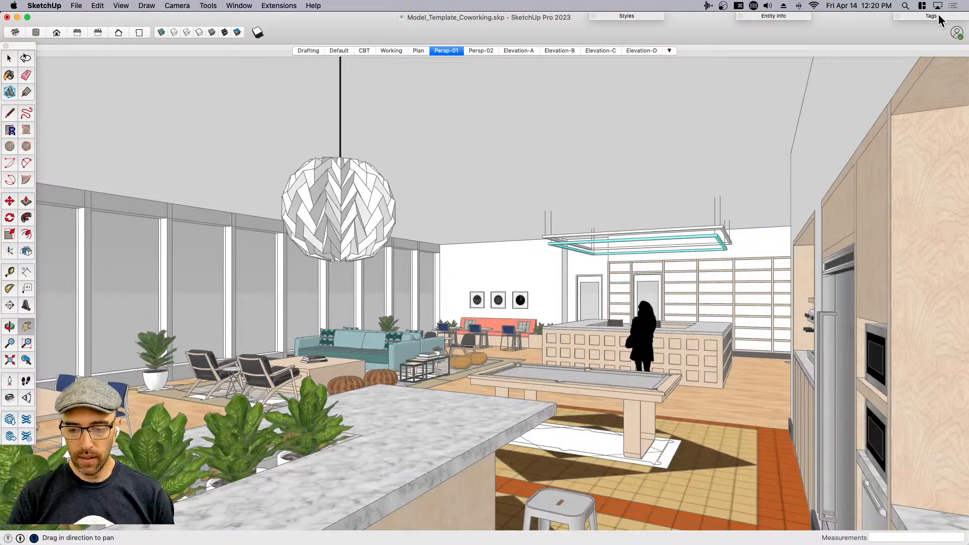
pyautogui.click(938, 16)
pyautogui.click(886, 14)
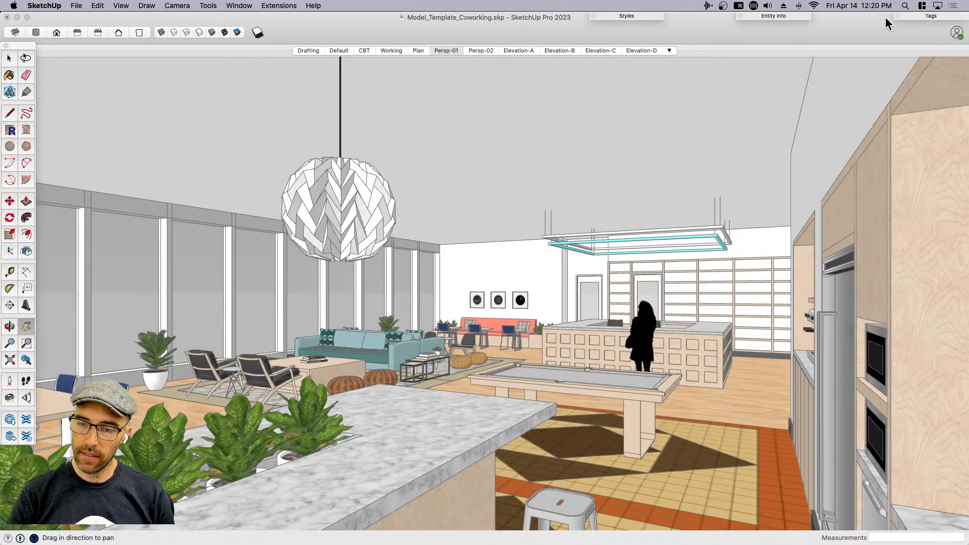
# - Move the Persp-01 camera forward past the island planter and turn it toward the windows and lounge
pyautogui.scroll(5, 582, 350)
pyautogui.moveTo(580, 351); pyautogui.dragTo(467, 359, button='middle')
pyautogui.scroll(5, 560, 356)
pyautogui.scroll(3, 467, 358)
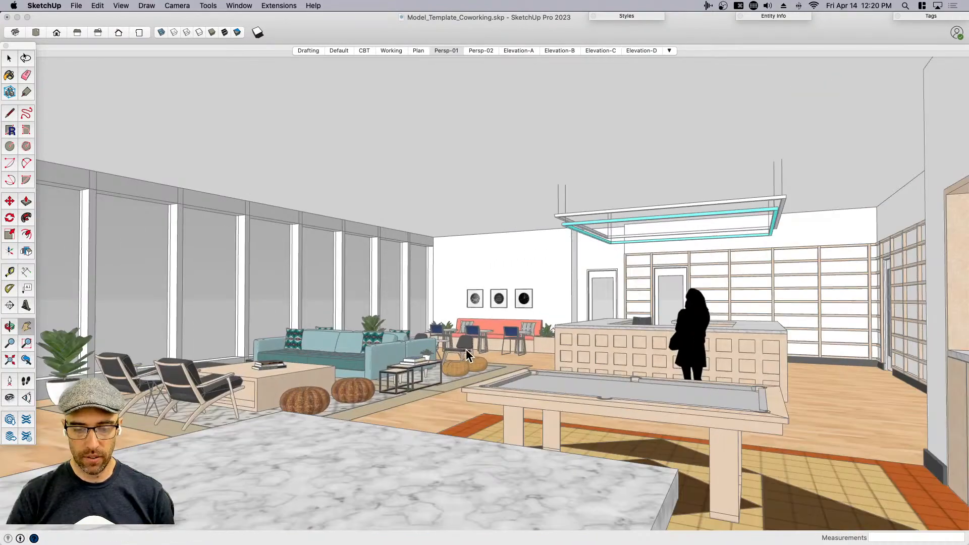
pyautogui.click(507, 348)
pyautogui.hotkey('shift', 'e')
pyautogui.moveTo(438, 341); pyautogui.dragTo(626, 358)
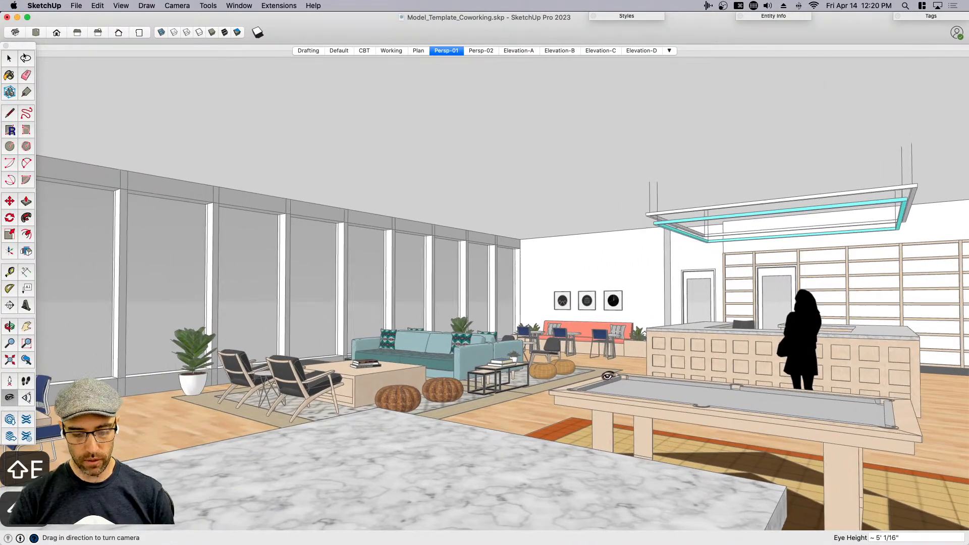
# - Reframe the Persp-01 view on the pool table, with the lounge seating and reception desk behind it
pyautogui.scroll(-8, 677, 364)
pyautogui.moveTo(677, 364); pyautogui.dragTo(662, 379, button='middle')
pyautogui.scroll(-6, 662, 378)
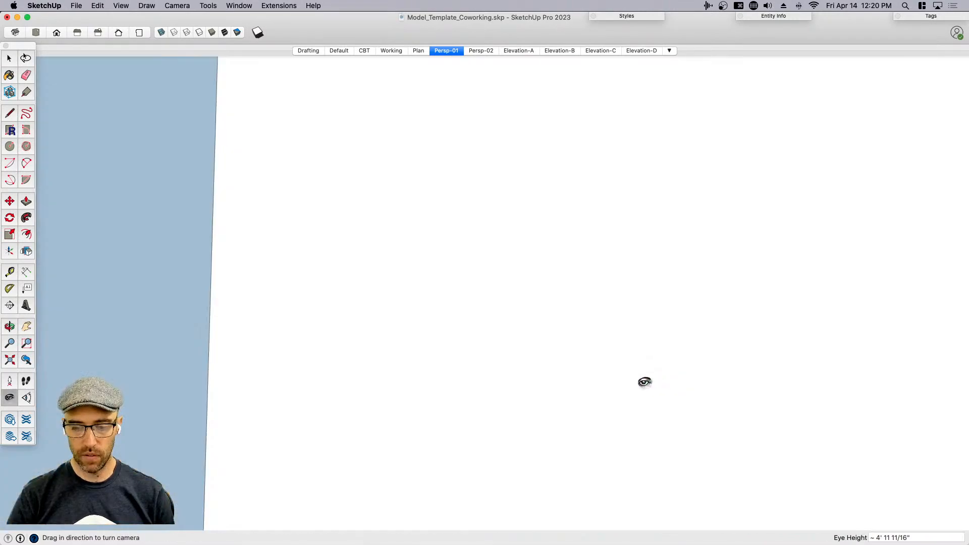
pyautogui.scroll(3, 645, 382)
pyautogui.scroll(2, 645, 381)
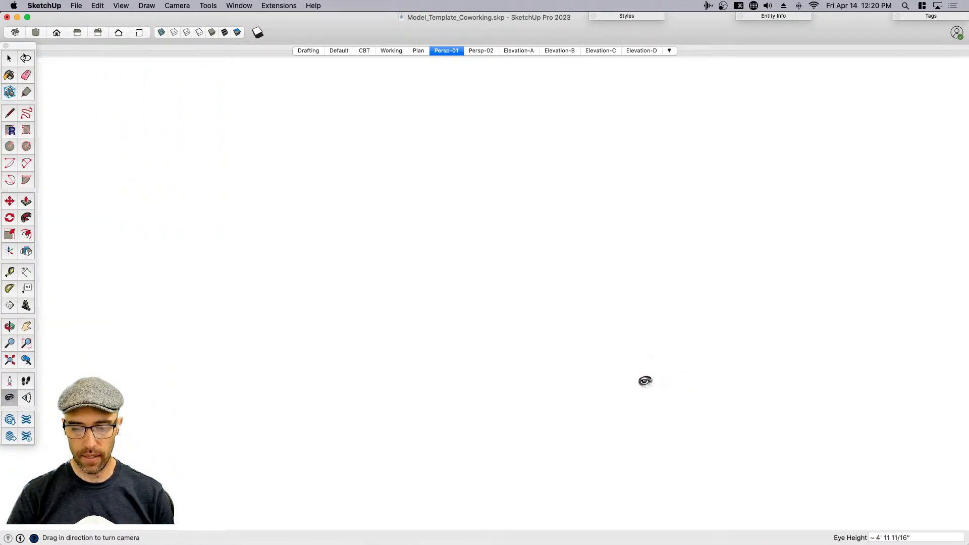
pyautogui.scroll(10, 647, 381)
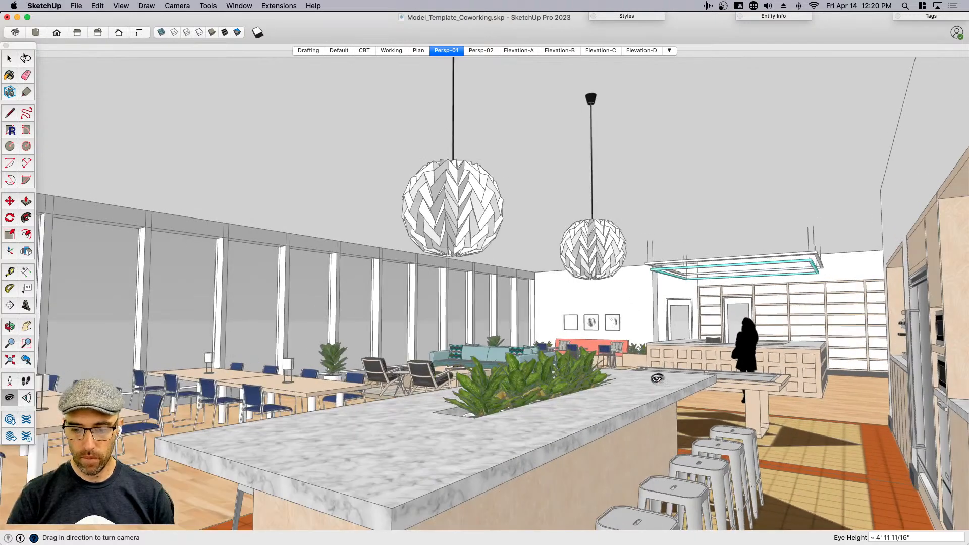
pyautogui.press('h')
pyautogui.moveTo(583, 360); pyautogui.dragTo(606, 385)
pyautogui.scroll(5, 619, 364)
pyautogui.scroll(3, 606, 385)
pyautogui.moveTo(523, 398); pyautogui.dragTo(502, 392)
pyautogui.scroll(3, 552, 382)
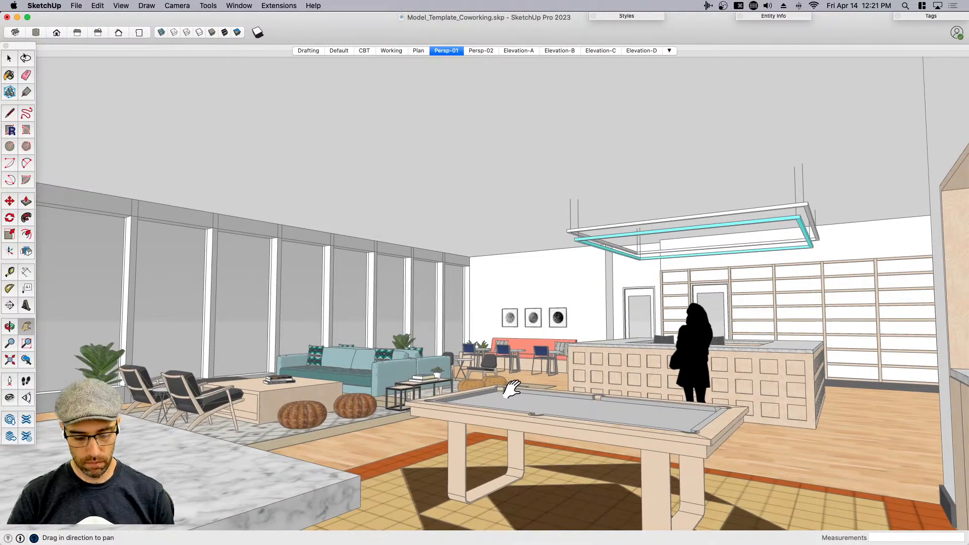
# - Set the Persp-01 camera's eye height to 5'6"
pyautogui.hotkey('shift', 'l')
pyautogui.write("5'6")
pyautogui.press('Return')
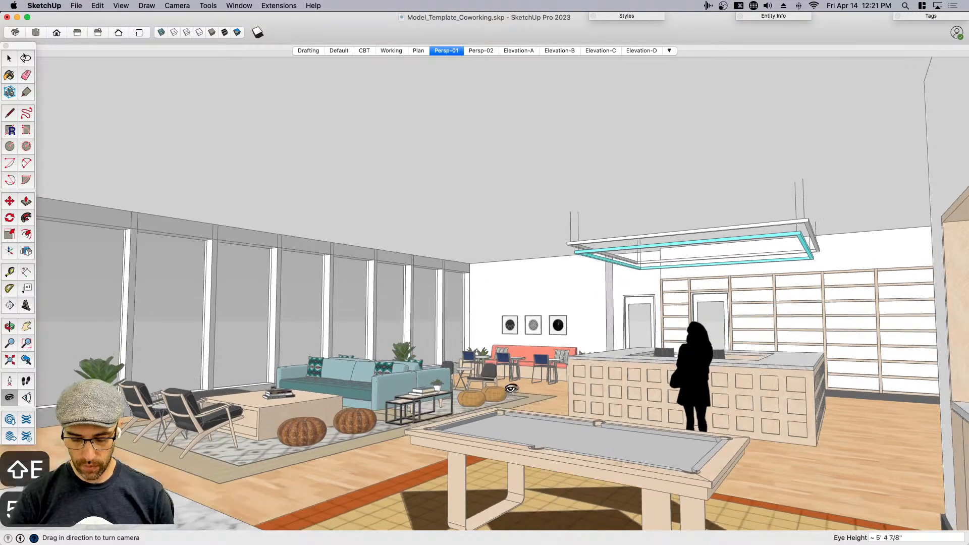
# - Switch to two-point perspective, shift the view to show more floor, and update the Persp-01 scene
pyautogui.click(187, 9)
pyautogui.click(202, 63)
pyautogui.moveTo(503, 364); pyautogui.dragTo(520, 316)
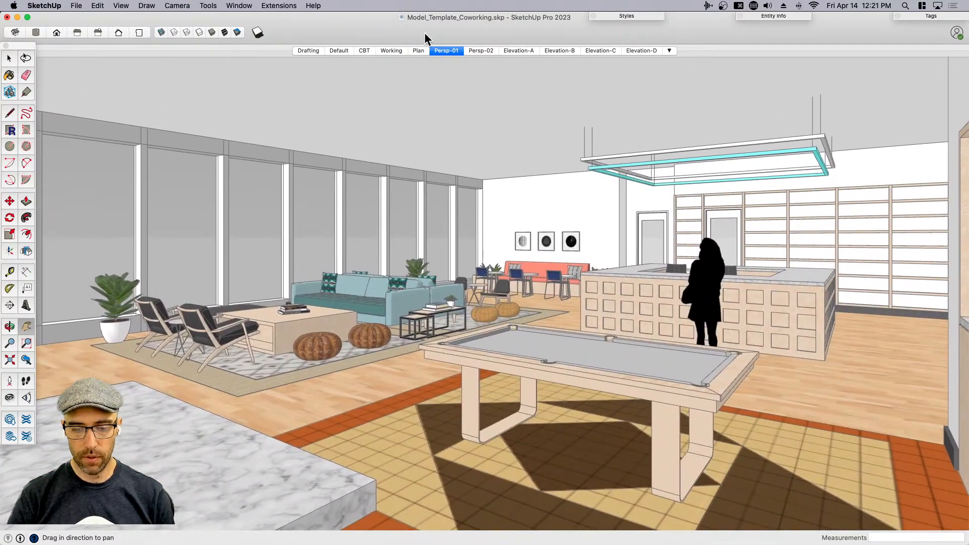
pyautogui.rightClick(444, 52)
pyautogui.click(477, 92)
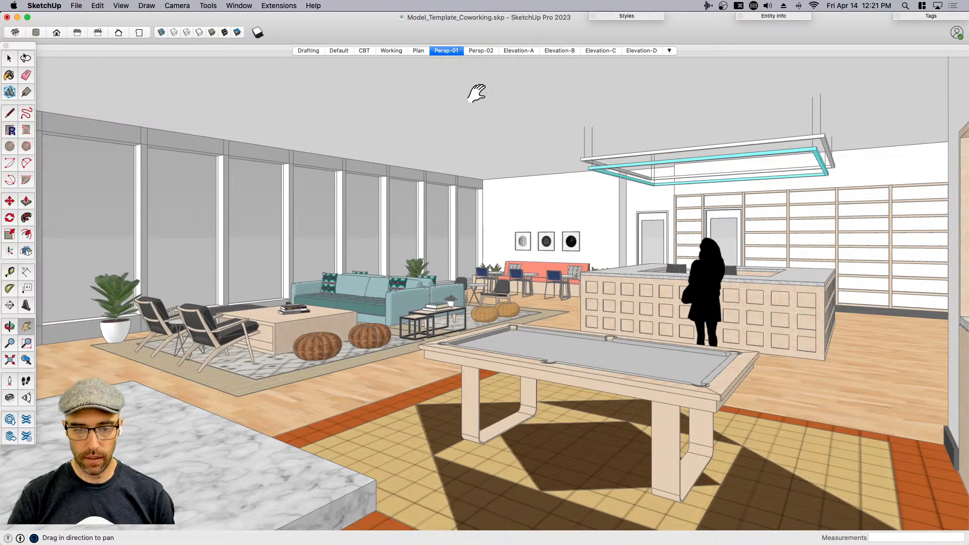
# - Save the model, switch to LayOut, update the Model_Template_Coworking.skp reference and deselect the site plan viewport
pyautogui.press('super+s')
pyautogui.press('space')
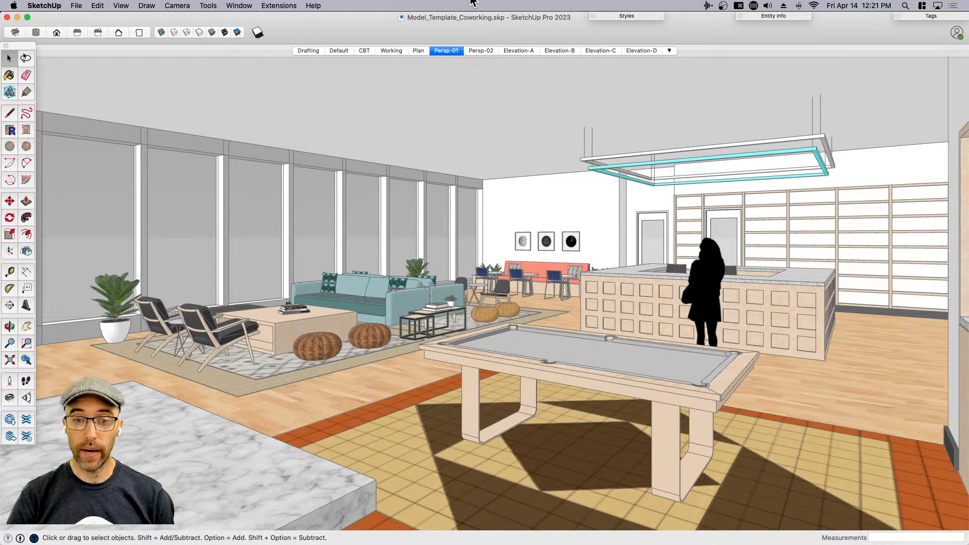
pyautogui.press('super+Tab')
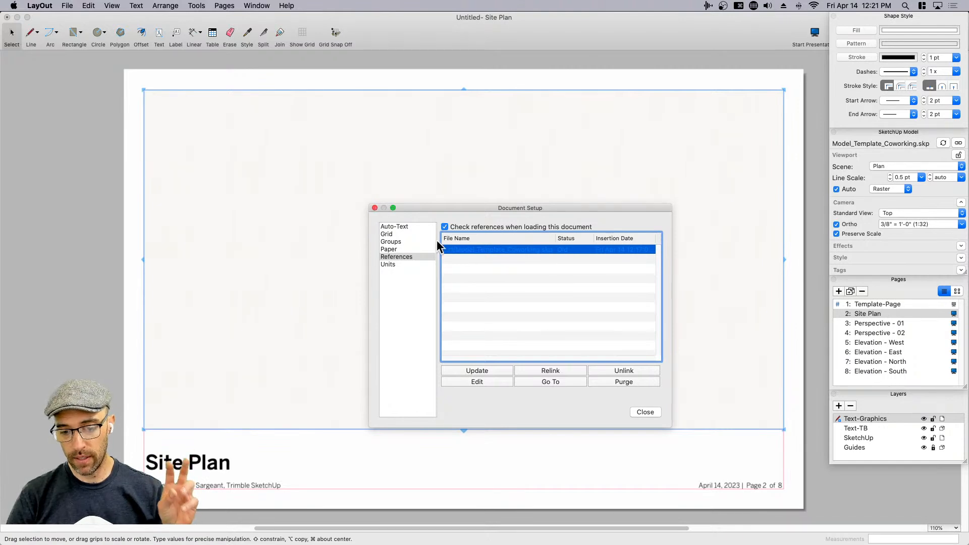
pyautogui.click(488, 371)
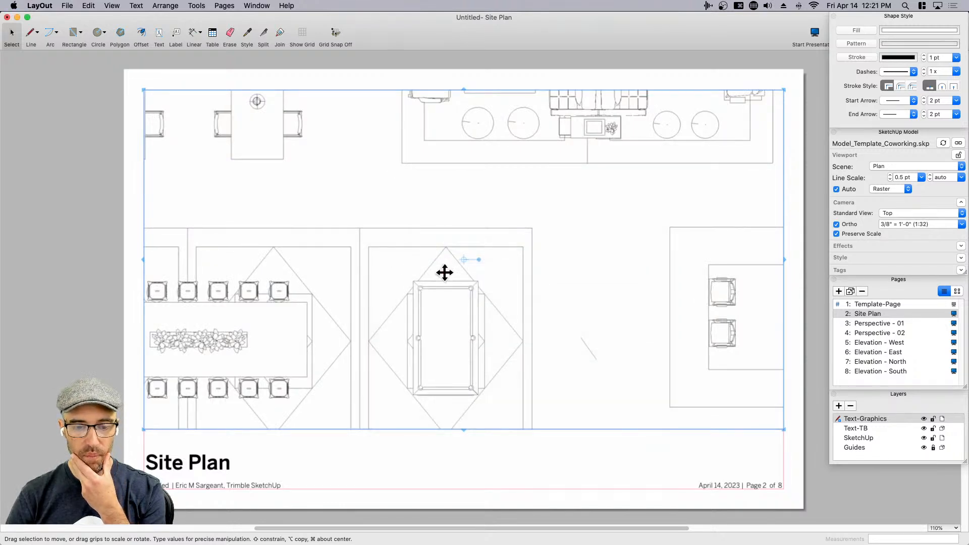
pyautogui.scroll(-2, 444, 272)
pyautogui.click(751, 291)
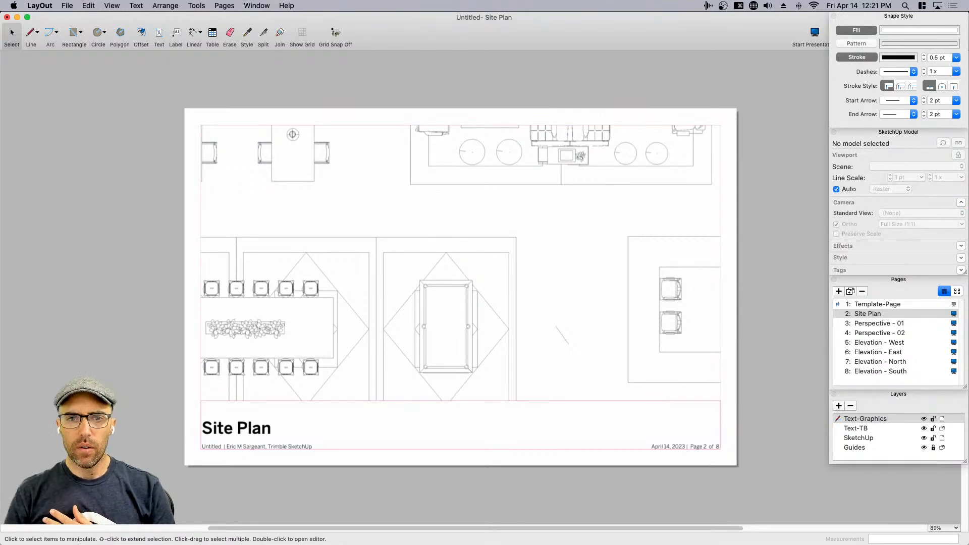
pyautogui.click(750, 246)
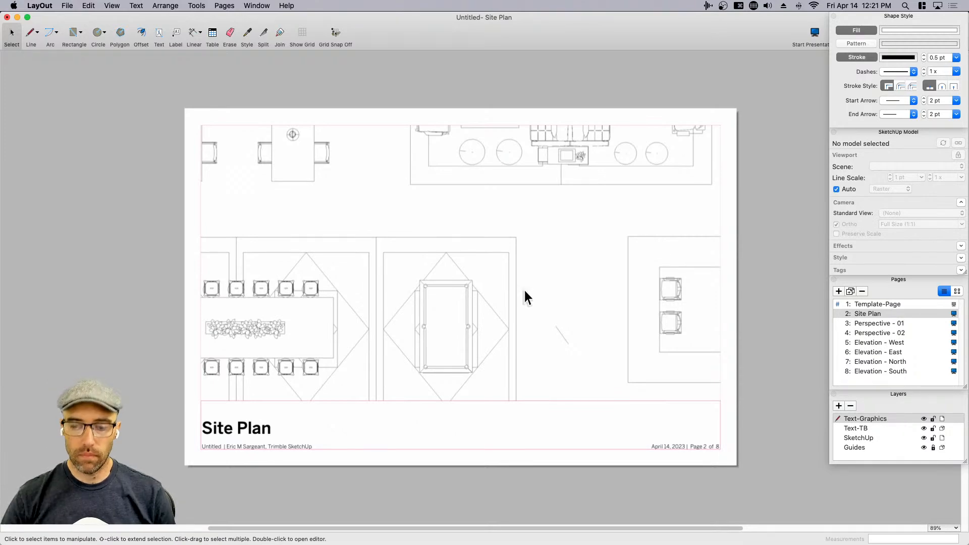
pyautogui.scroll(2, 485, 313)
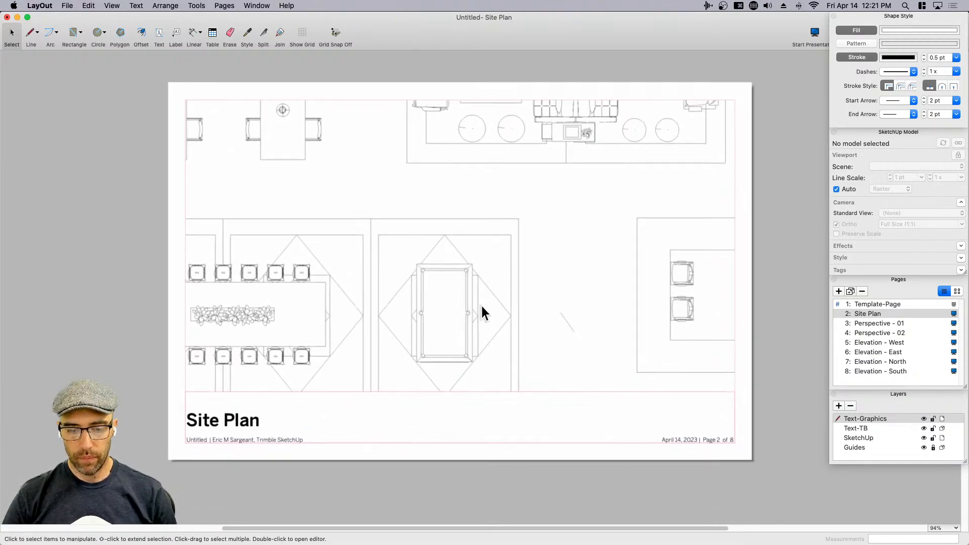
pyautogui.hotkey('ctrl', 'Up')
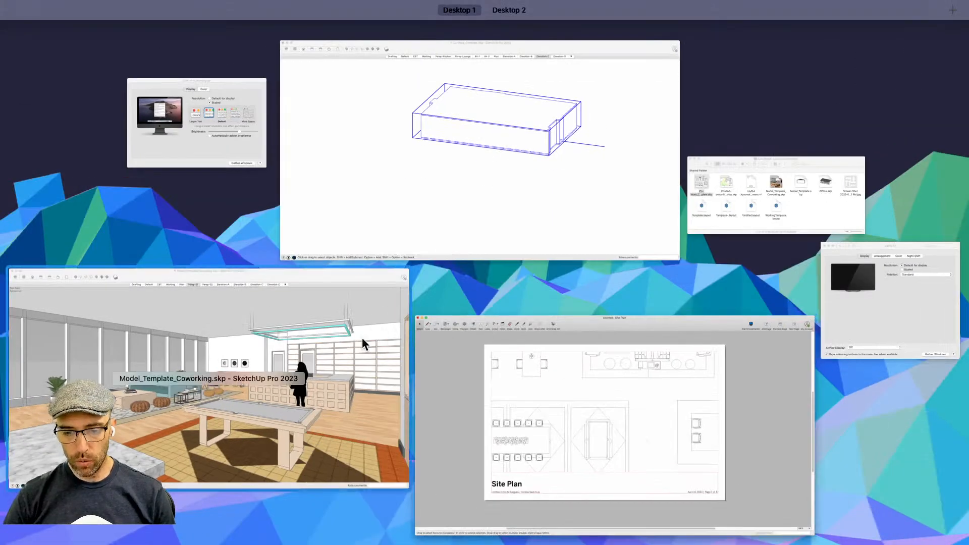
pyautogui.click(472, 367)
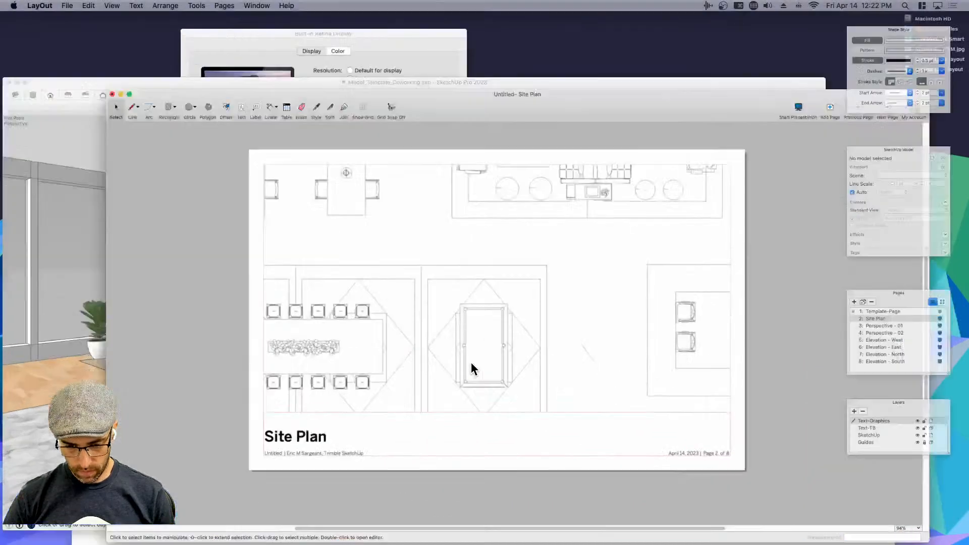
pyautogui.click(498, 296)
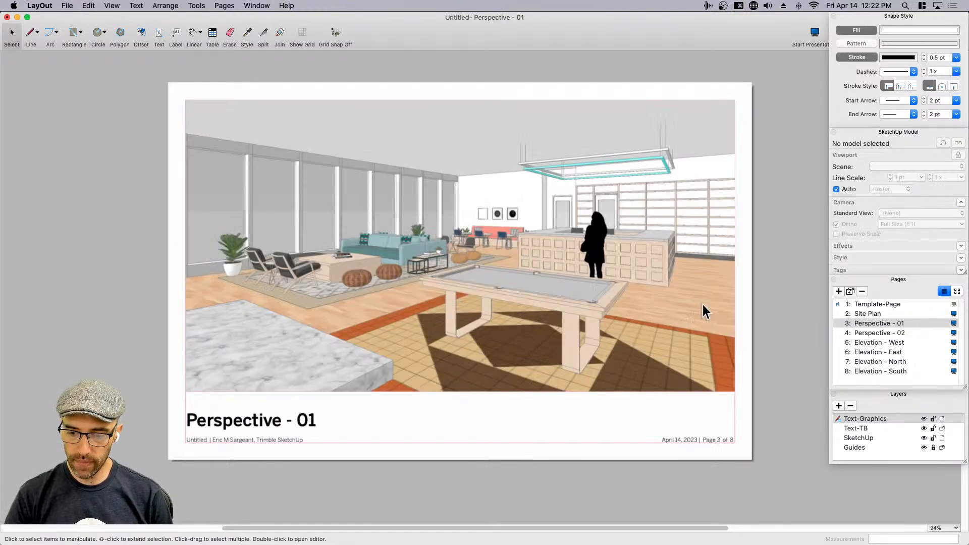
# - Review the updated viewports on the Perspective - 02 page and the West, East, North and South elevation pages
pyautogui.click(866, 333)
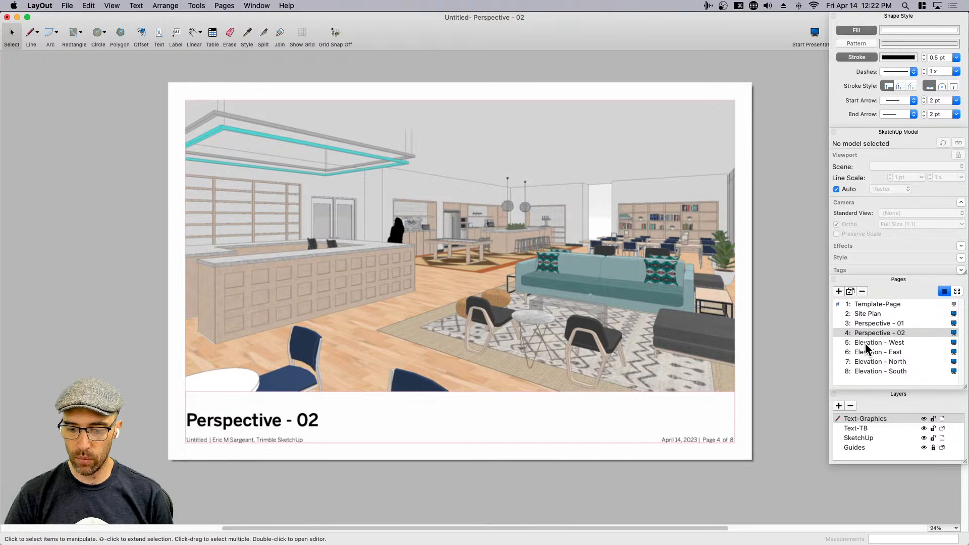
pyautogui.click(865, 344)
pyautogui.click(867, 352)
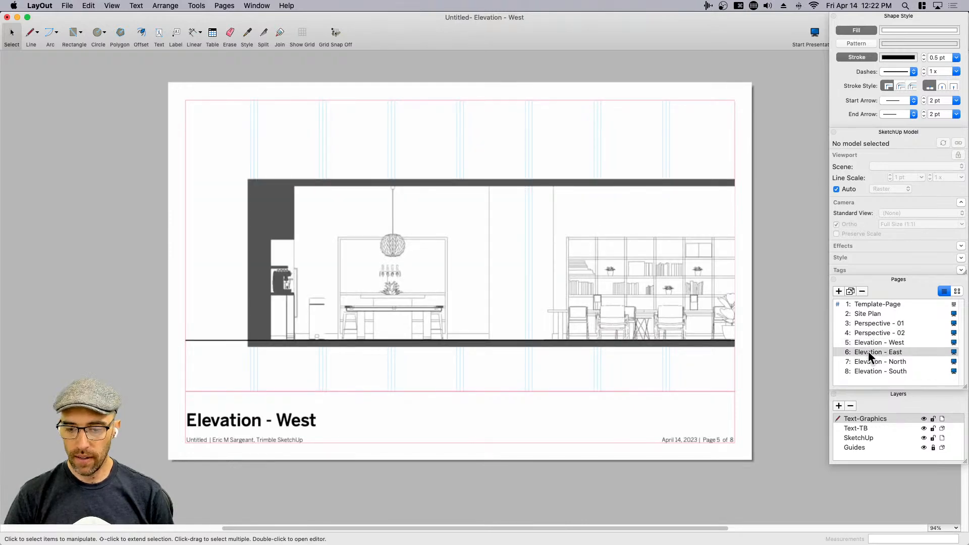
pyautogui.click(872, 363)
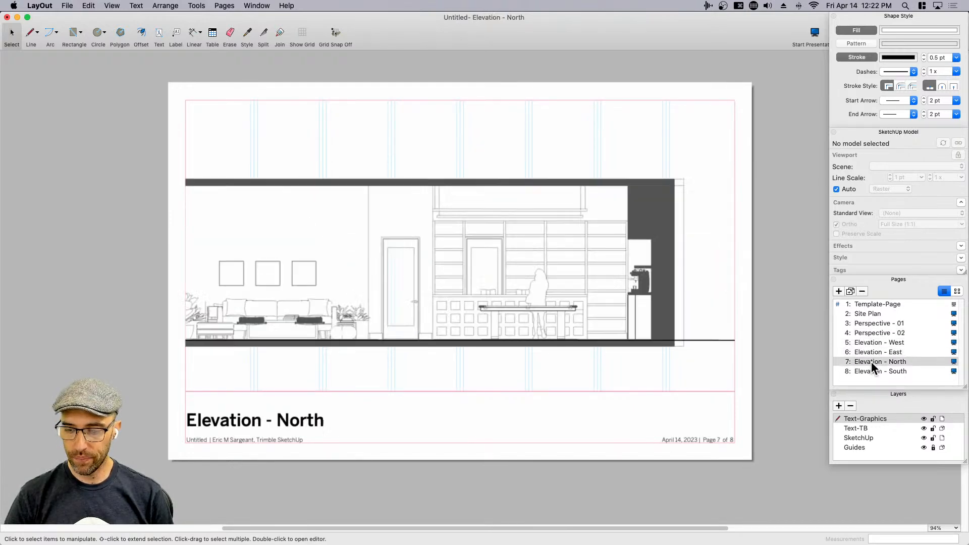
pyautogui.click(871, 371)
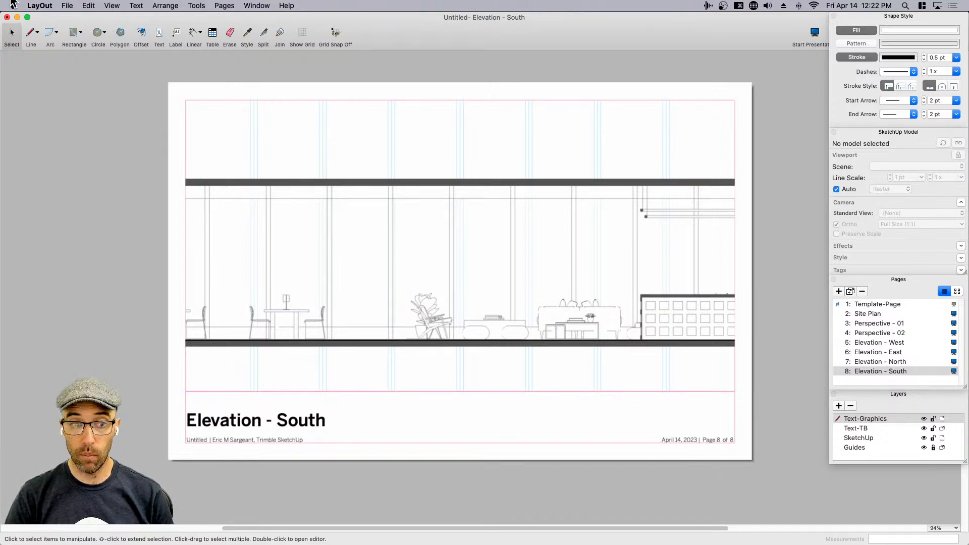
# - Open Office.skp from the Live Model_LayOut-Work Smart folder in SketchUp and examine the office interior from the open side
pyautogui.press('super+Tab')
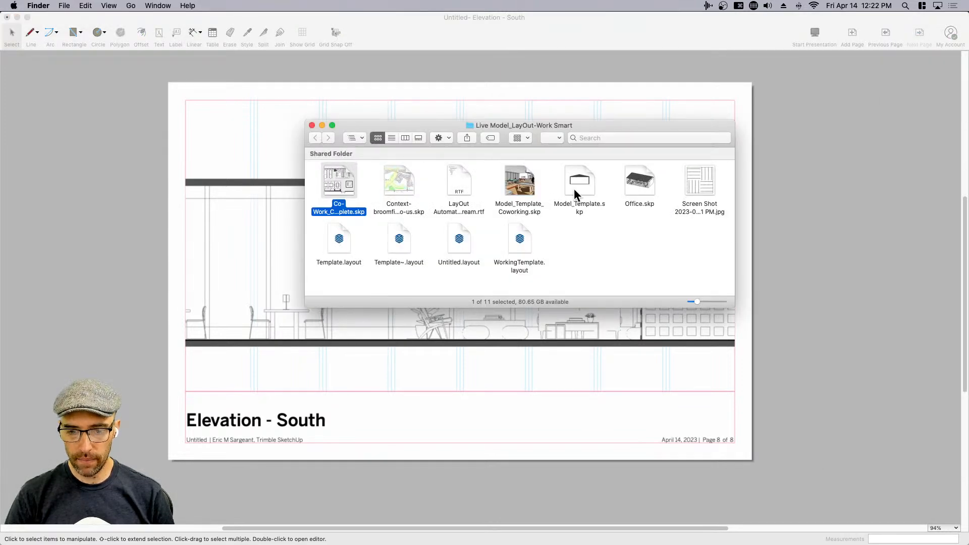
pyautogui.doubleClick(641, 180)
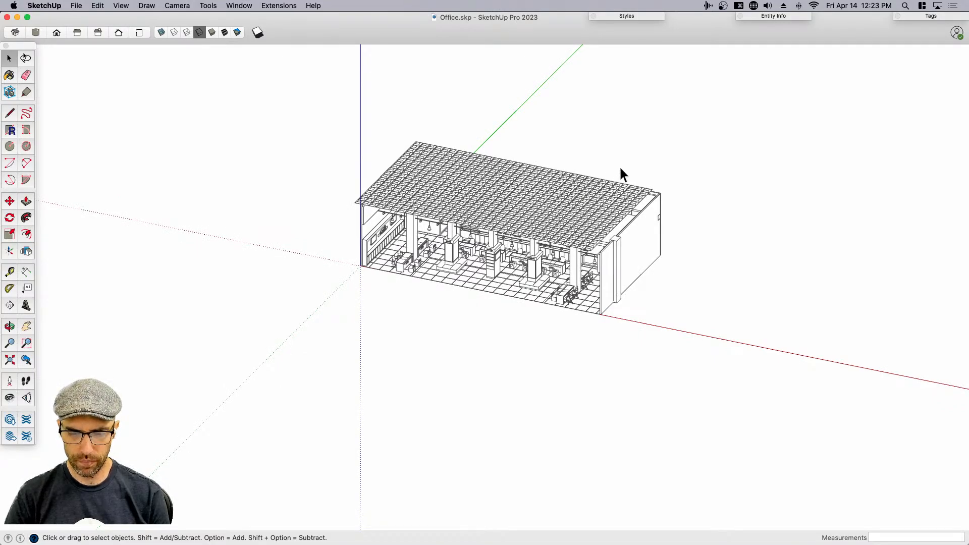
pyautogui.moveTo(621, 168); pyautogui.dragTo(778, 113, button='middle')
pyautogui.scroll(3, 511, 195)
pyautogui.moveTo(676, 163)
pyautogui.mouseDown(button='middle')
pyautogui.moveTo(721, 145)
pyautogui.moveTo(334, 246)
pyautogui.mouseUp(button='middle')
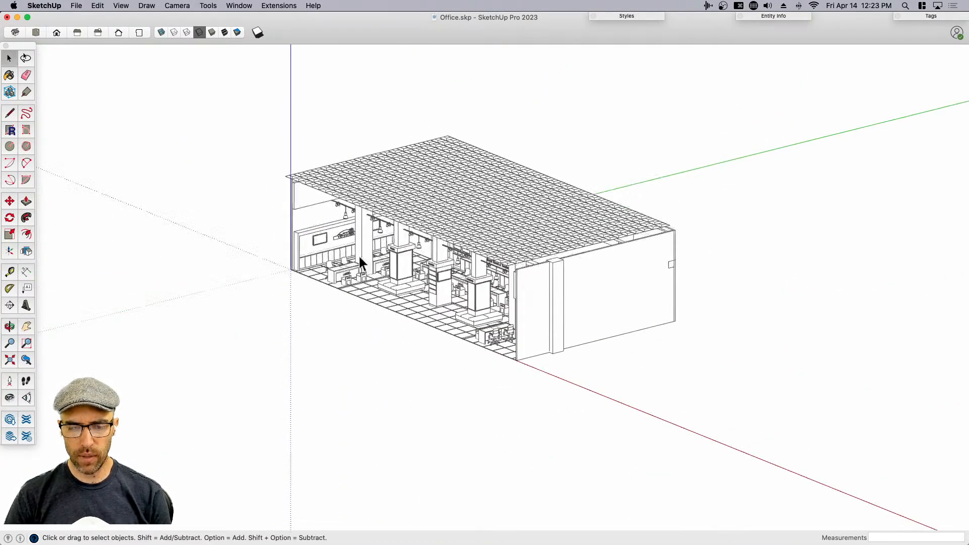
pyautogui.scroll(3, 333, 243)
pyautogui.moveTo(396, 278)
pyautogui.mouseDown(button='middle')
pyautogui.moveTo(478, 266)
pyautogui.moveTo(513, 229)
pyautogui.moveTo(460, 140)
pyautogui.mouseUp(button='middle')
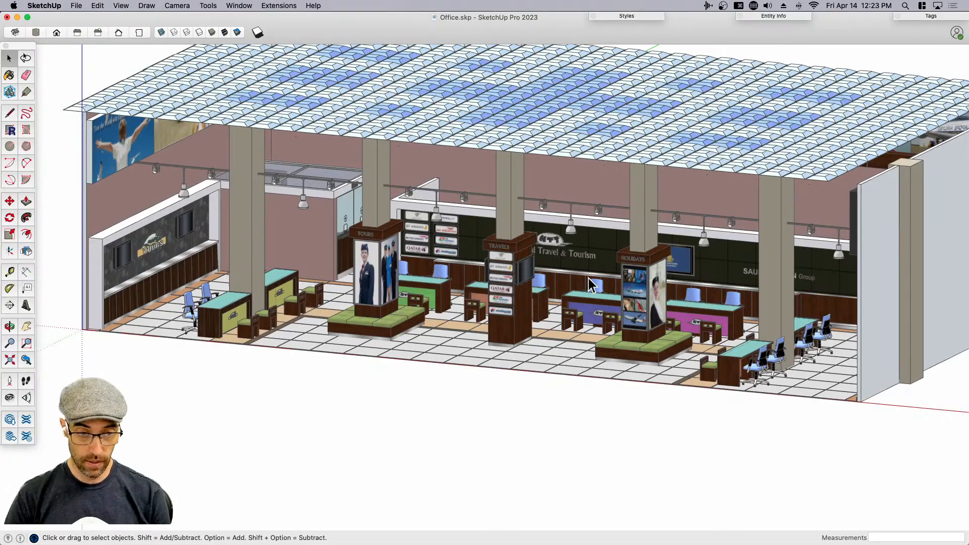
# - Display the office model in the Hidden Line face style and inspect its tiled roof
pyautogui.moveTo(592, 286); pyautogui.dragTo(310, 91, button='middle')
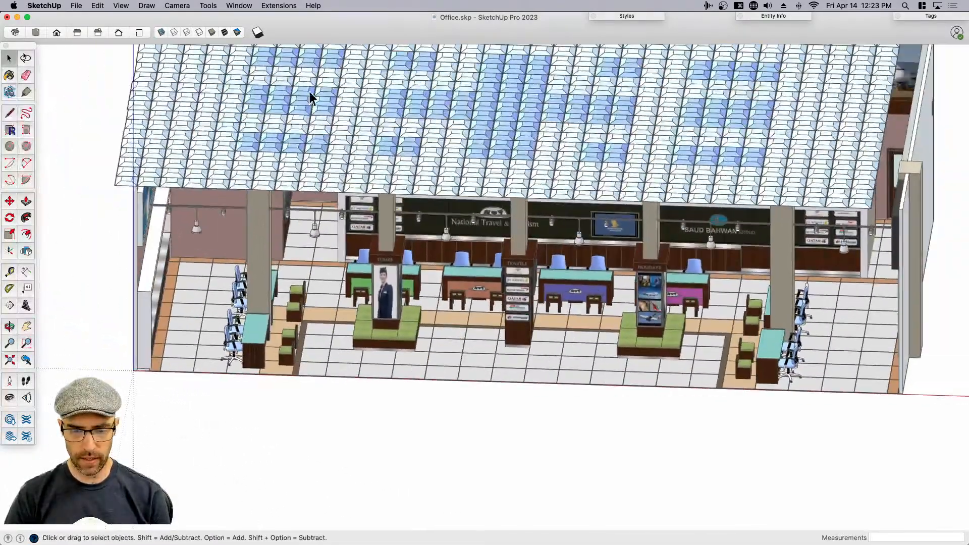
pyautogui.click(200, 32)
pyautogui.moveTo(666, 362); pyautogui.dragTo(780, 303, button='middle')
pyautogui.scroll(-3, 578, 201)
pyautogui.click(573, 196)
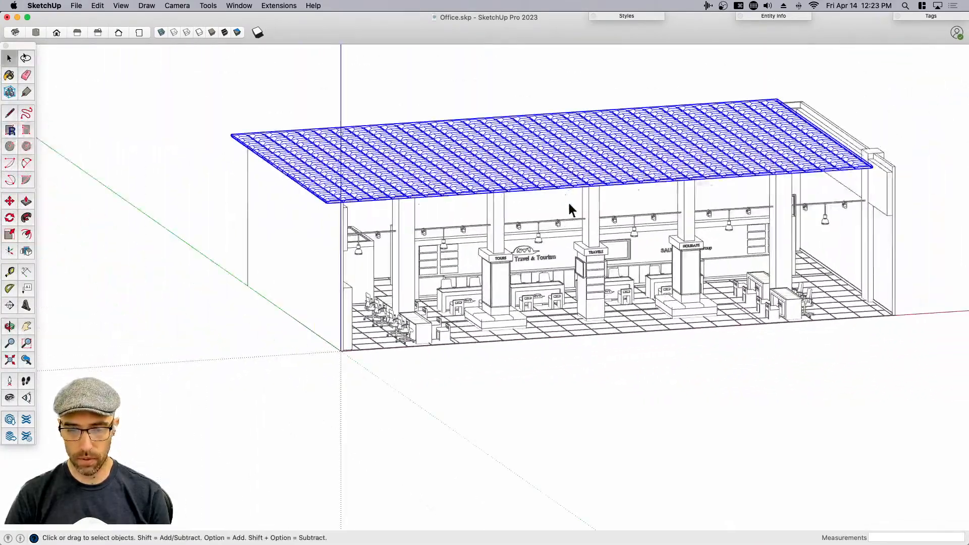
pyautogui.scroll(-1, 535, 234)
pyautogui.click(221, 110)
# - Select the entire office model and make it a single group
pyautogui.moveTo(802, 189); pyautogui.dragTo(502, 238, button='middle')
pyautogui.scroll(-2, 502, 239)
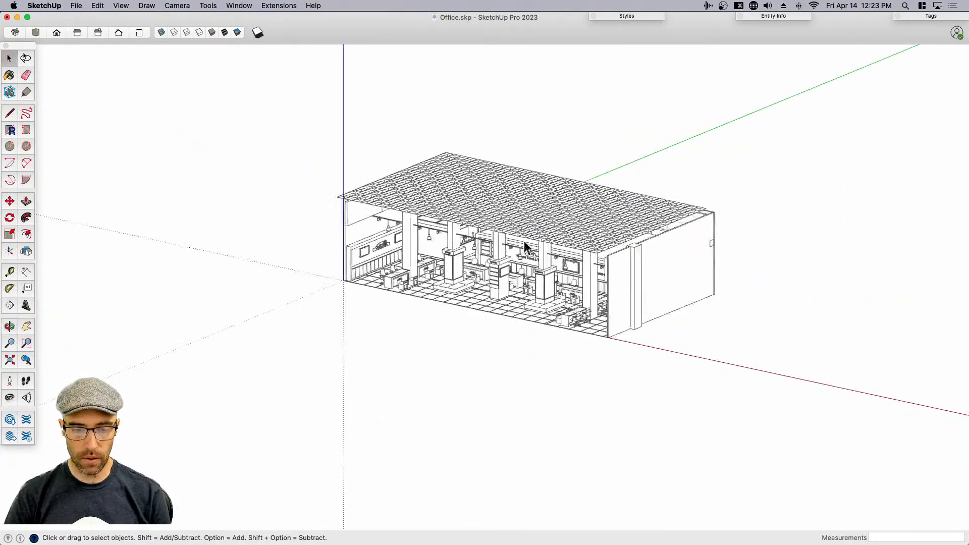
pyautogui.moveTo(257, 103); pyautogui.dragTo(794, 424)
pyautogui.press('super+g')
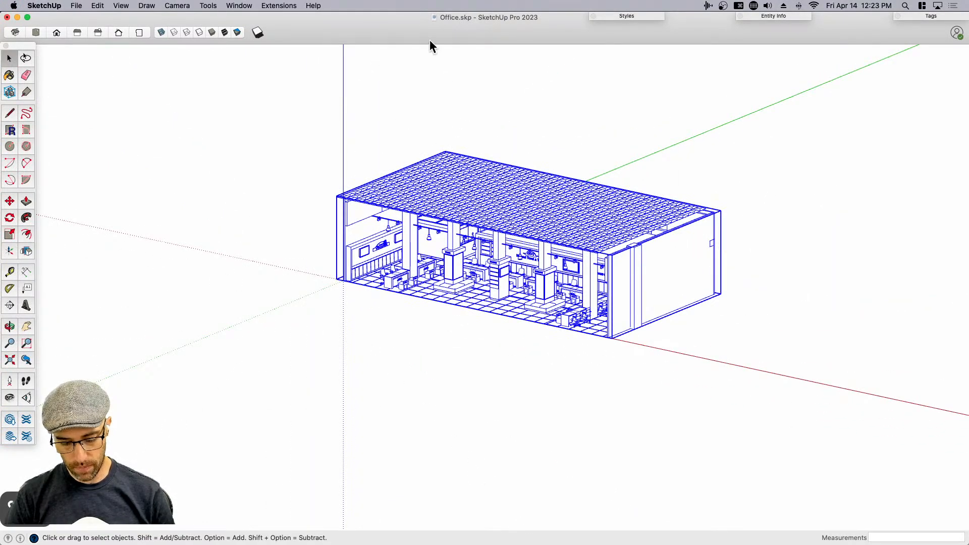
# - Switch to Model_Template_Coworking.skp, delete the coworking building group, and show the section planes
pyautogui.moveTo(431, 27); pyautogui.dragTo(440, 92)
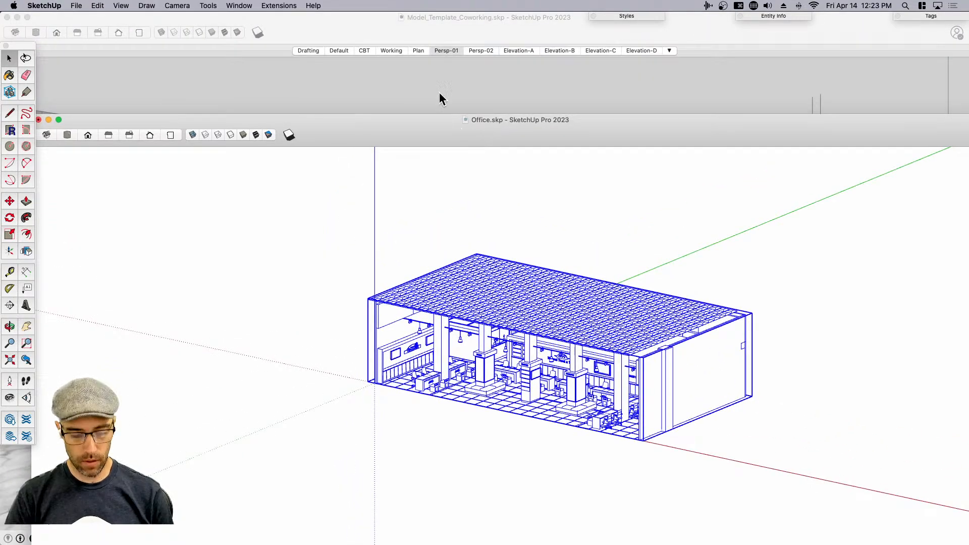
pyautogui.click(431, 17)
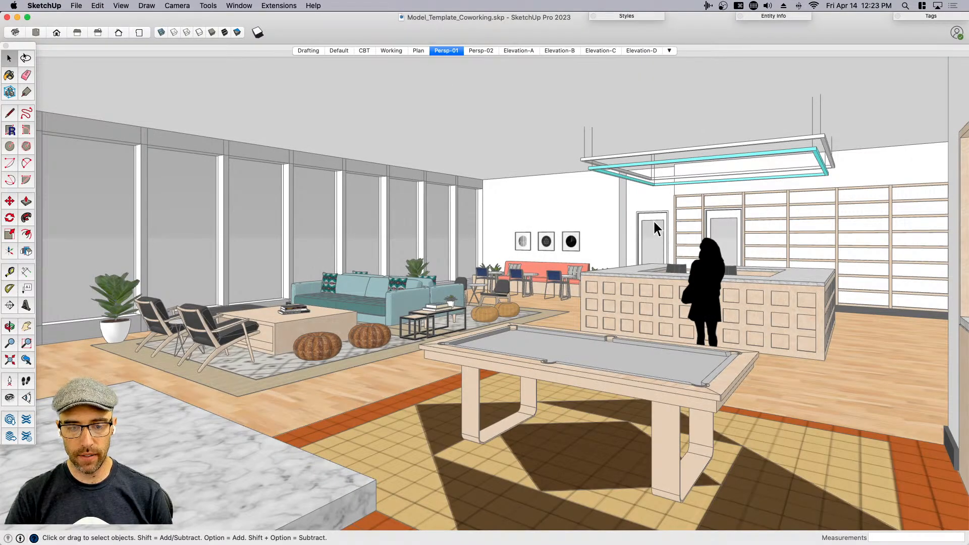
pyautogui.scroll(-10, 656, 222)
pyautogui.scroll(-3, 582, 264)
pyautogui.click(582, 264)
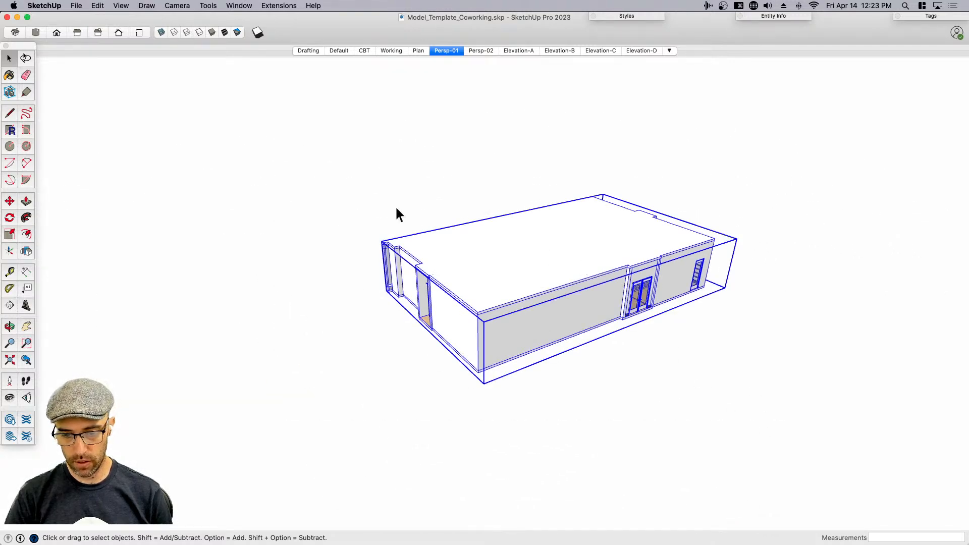
pyautogui.press('Delete')
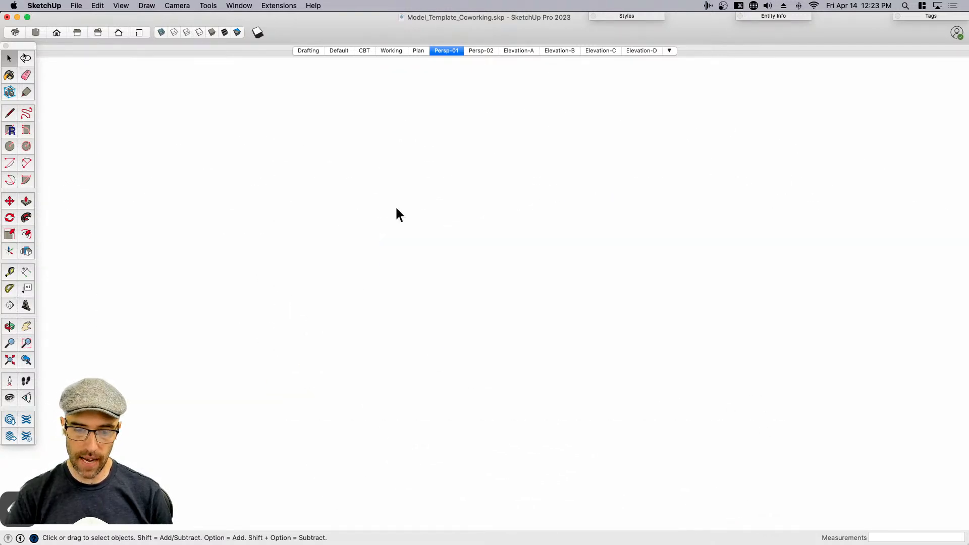
pyautogui.hotkey('shift', 's')
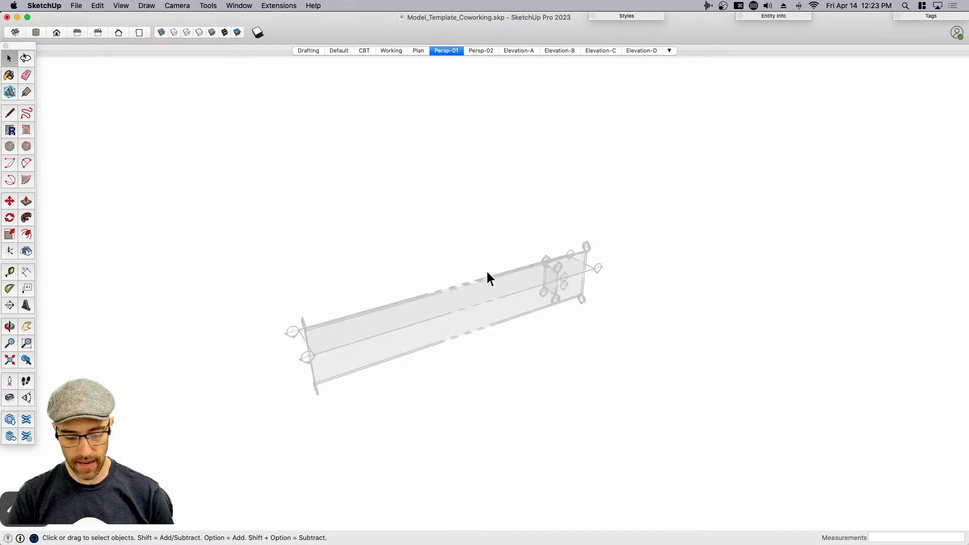
pyautogui.hotkey('shift', 't')
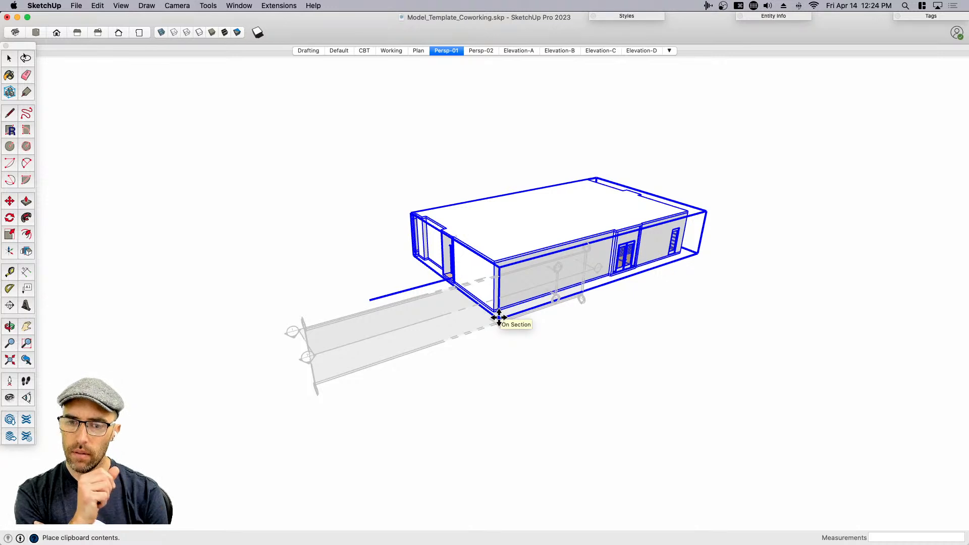
pyautogui.click(498, 317)
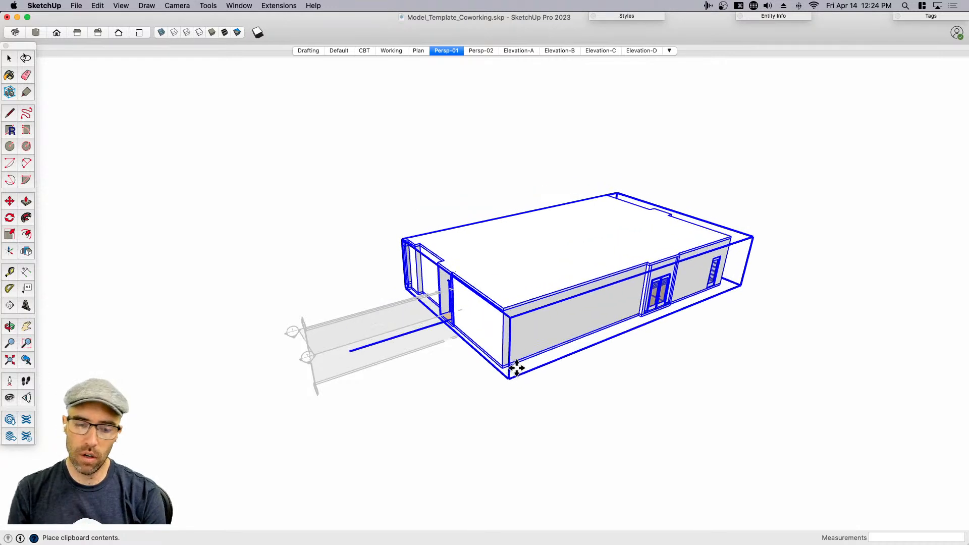
pyautogui.press('space')
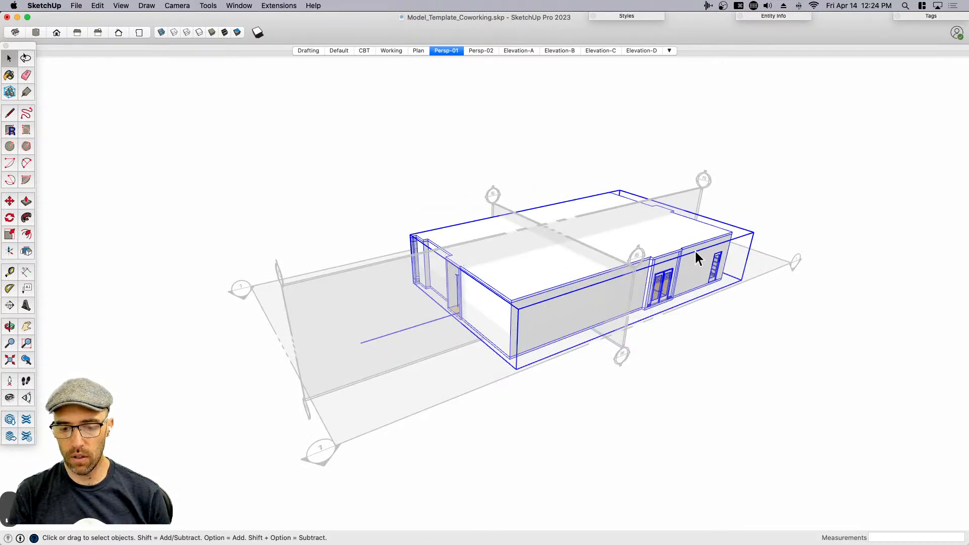
pyautogui.press('Delete')
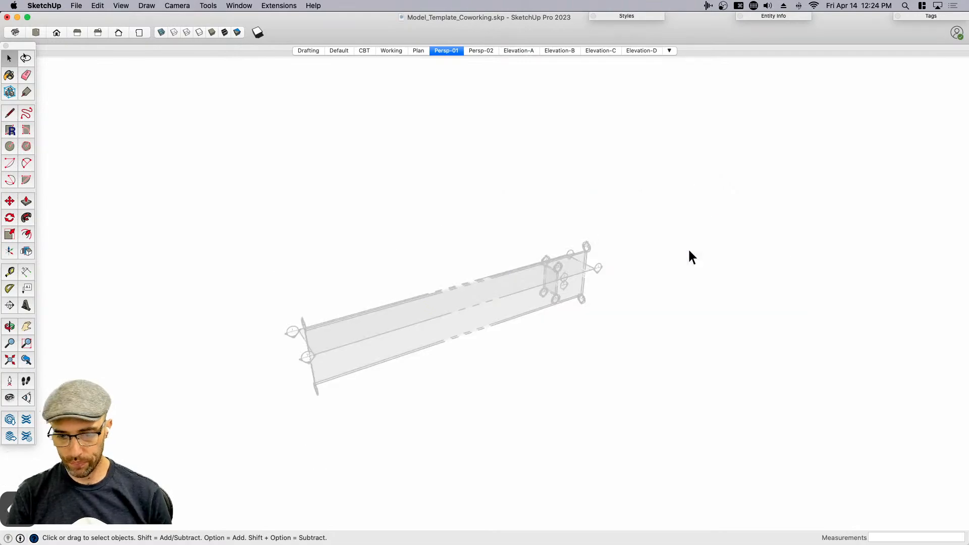
# - Copy the office group from Office.skp and paste it among the section planes in Model_Template_Coworking.skp
pyautogui.hotkey('ctrl', 'Up')
pyautogui.click(435, 257)
pyautogui.press('super+c')
pyautogui.click(467, 91)
pyautogui.press('super+c')
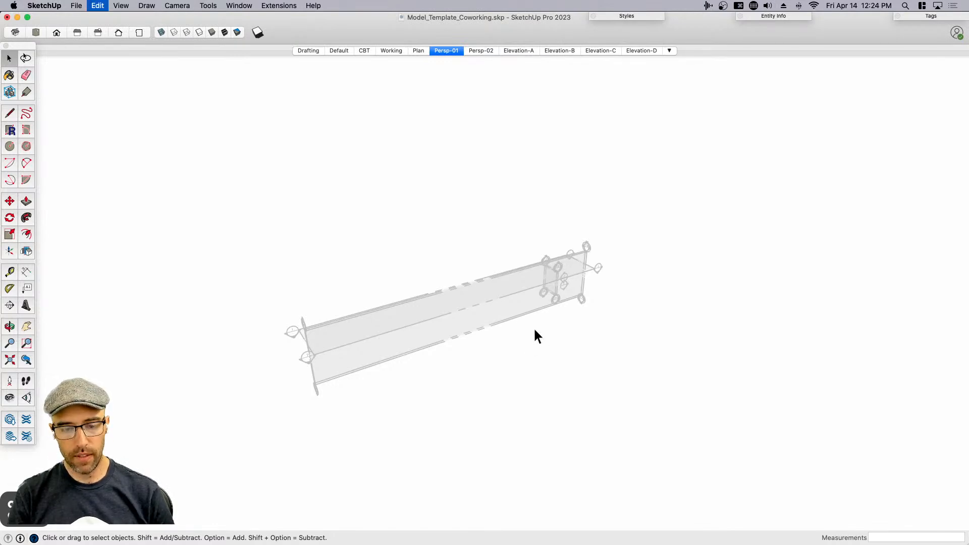
pyautogui.press('super+v')
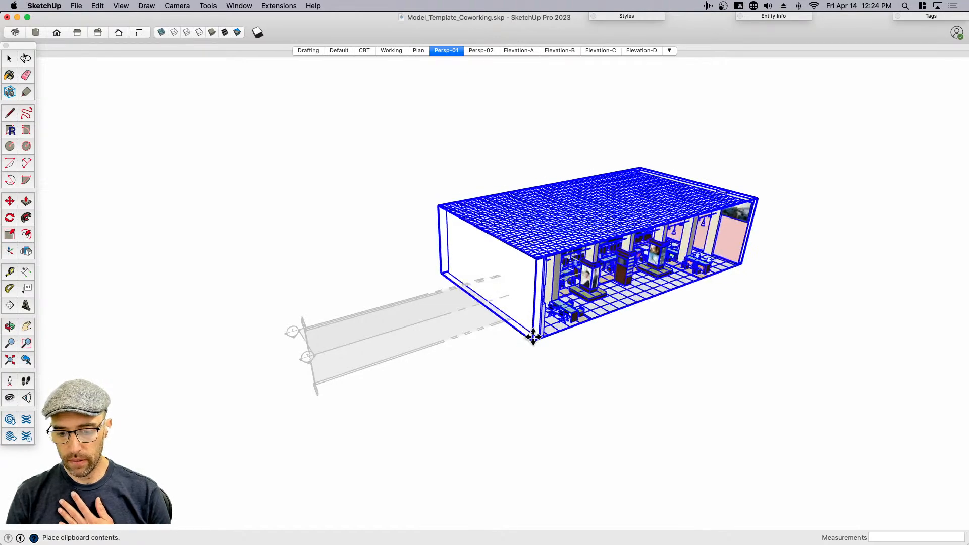
pyautogui.click(532, 357)
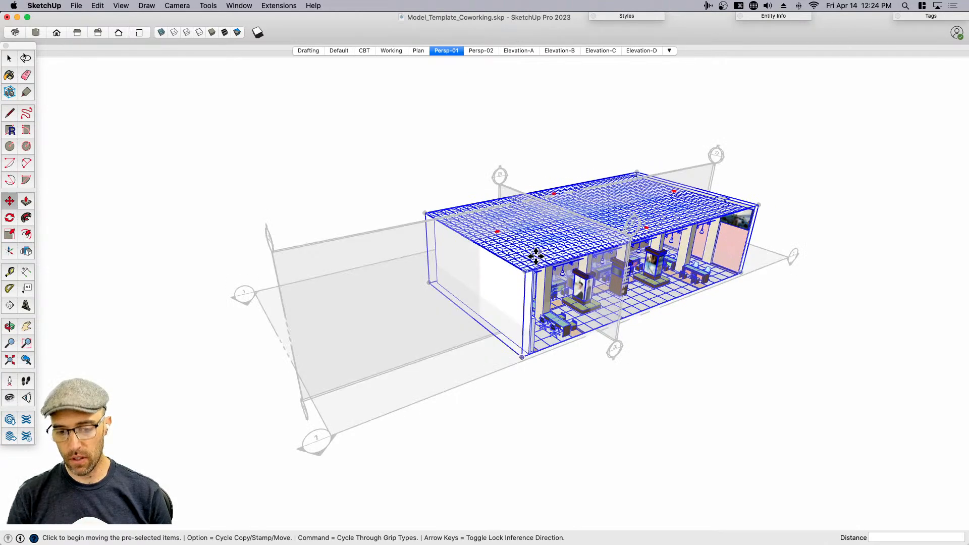
pyautogui.press('space')
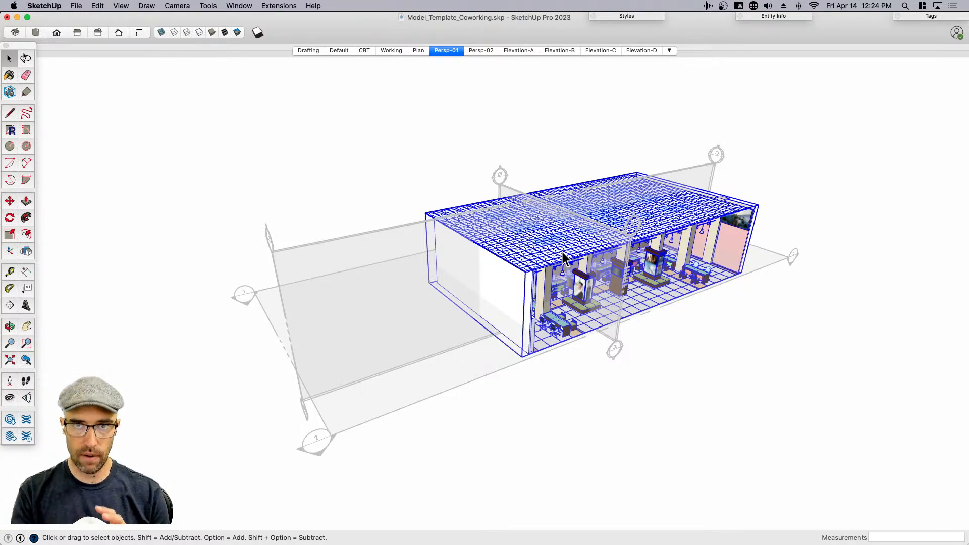
# - Switch to the top view and move the office group about 10' 11 1/2" along the red axis to centre it within the section planes
pyautogui.press('super+1')
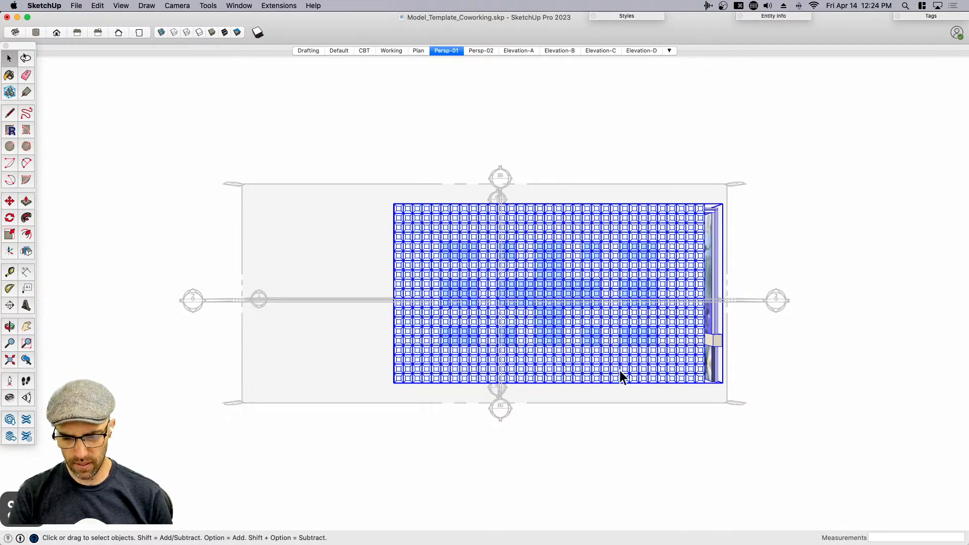
pyautogui.press('m')
pyautogui.click(617, 346)
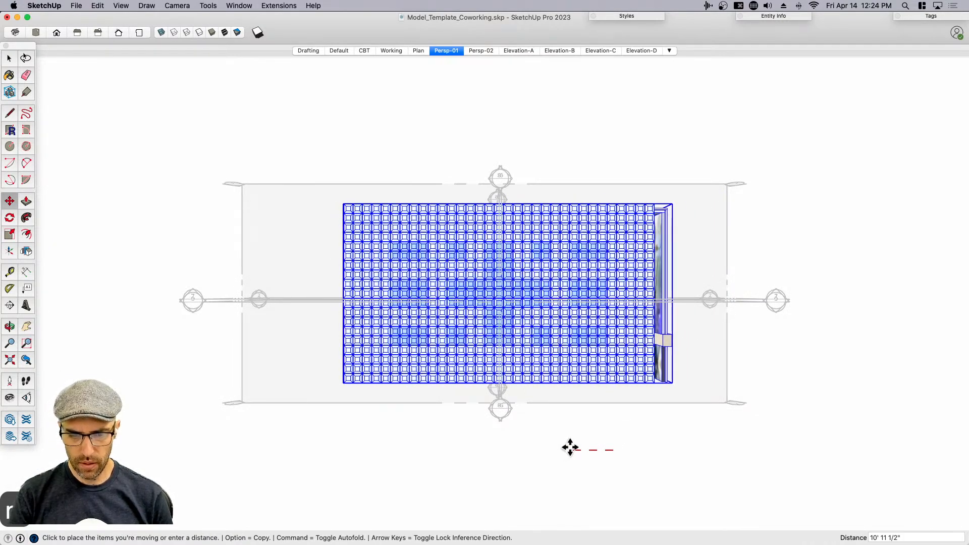
pyautogui.click(570, 448)
pyautogui.press('space')
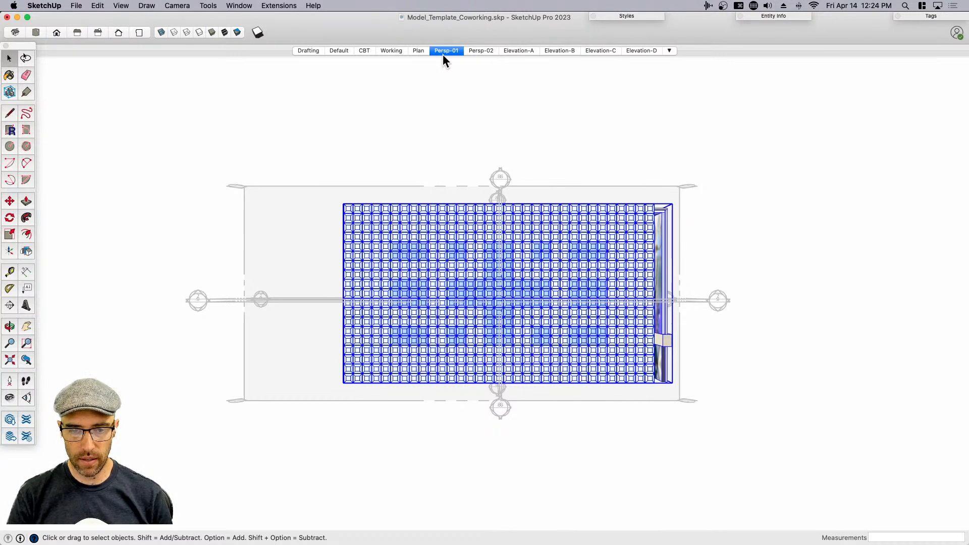
# - Check how the office is cut in the Elevation-A, Elevation-B, Elevation-C and Elevation-D scenes
pyautogui.click(524, 51)
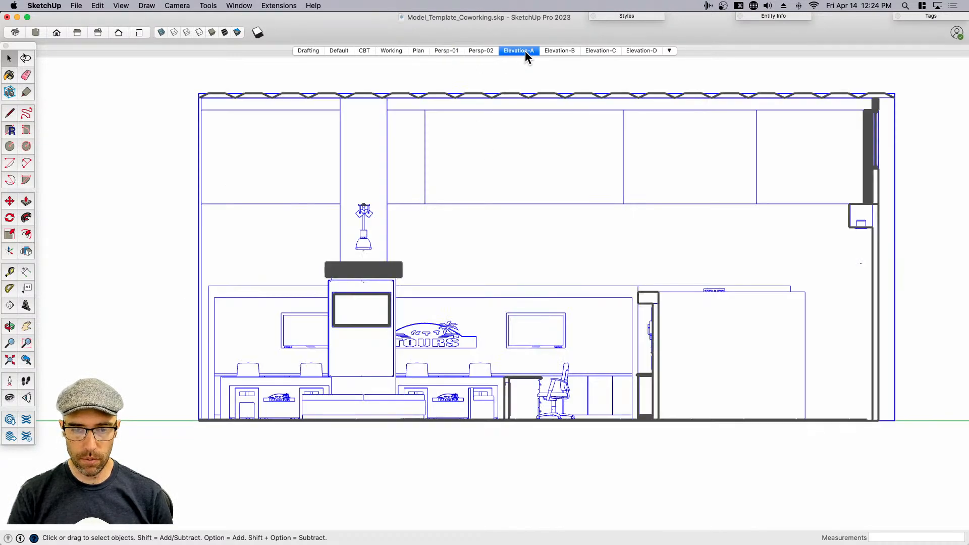
pyautogui.click(561, 50)
pyautogui.click(601, 51)
pyautogui.click(644, 50)
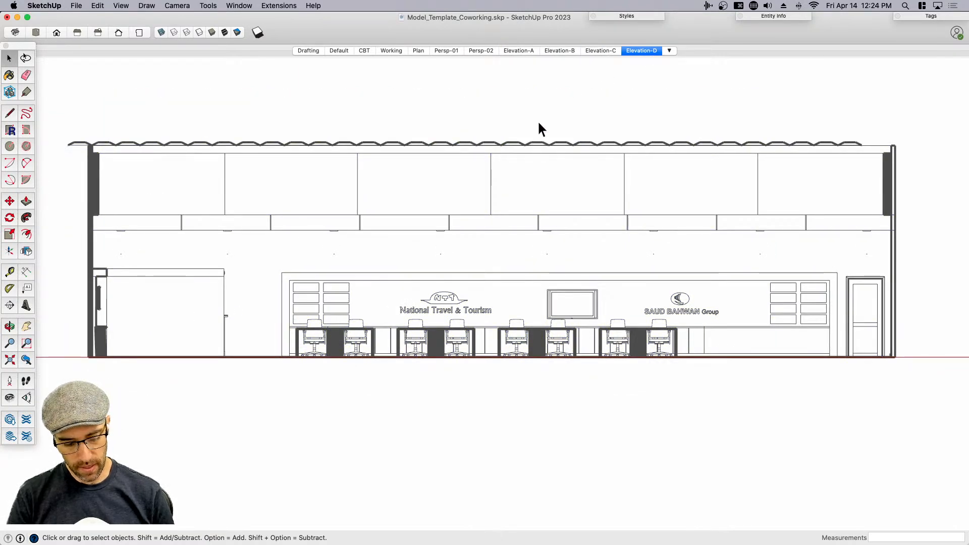
# - Save the model as Model_Template_3DWOffice.skp in the Live Model_LayOut-Work Smart folder on the Desktop
pyautogui.press('super+shift+s')
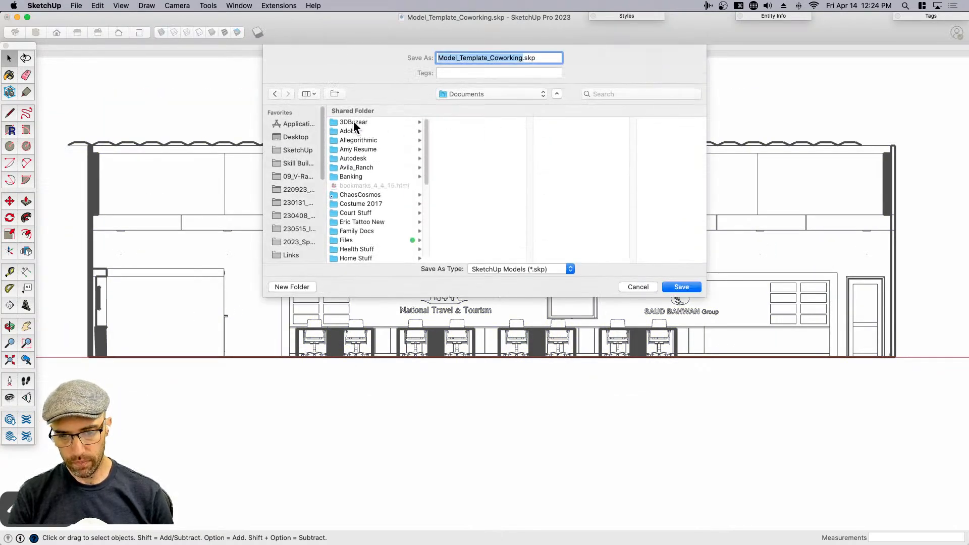
pyautogui.click(295, 137)
pyautogui.click(379, 150)
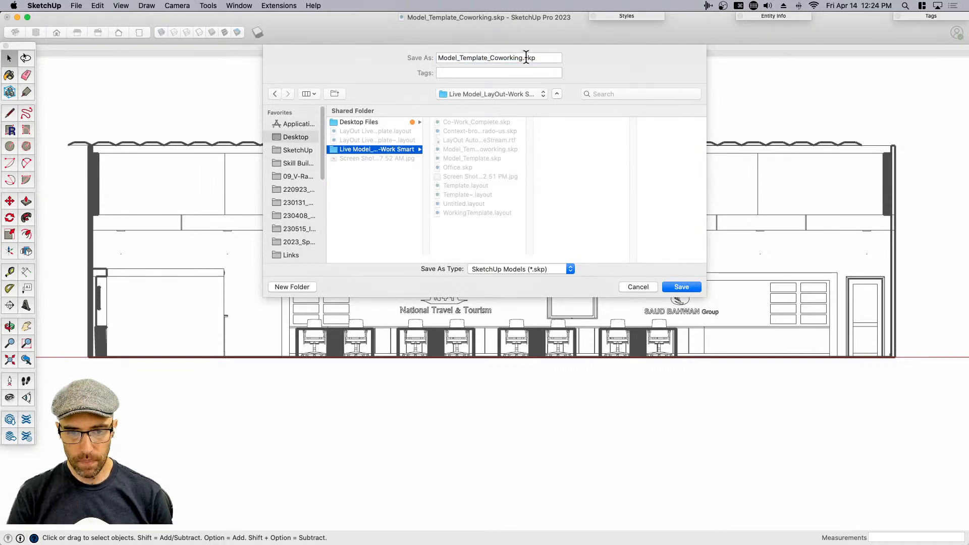
pyautogui.moveTo(523, 57); pyautogui.dragTo(489, 53)
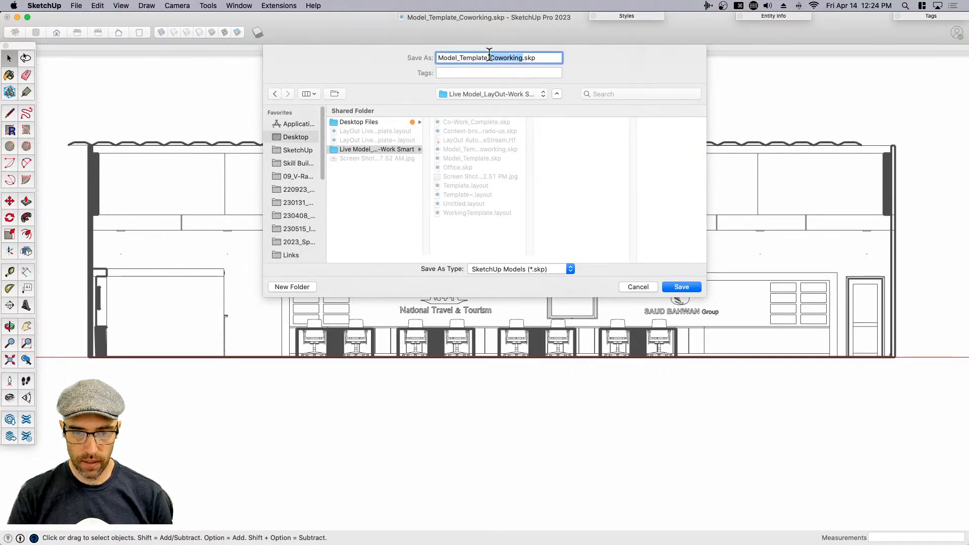
pyautogui.write('3DWOffie')
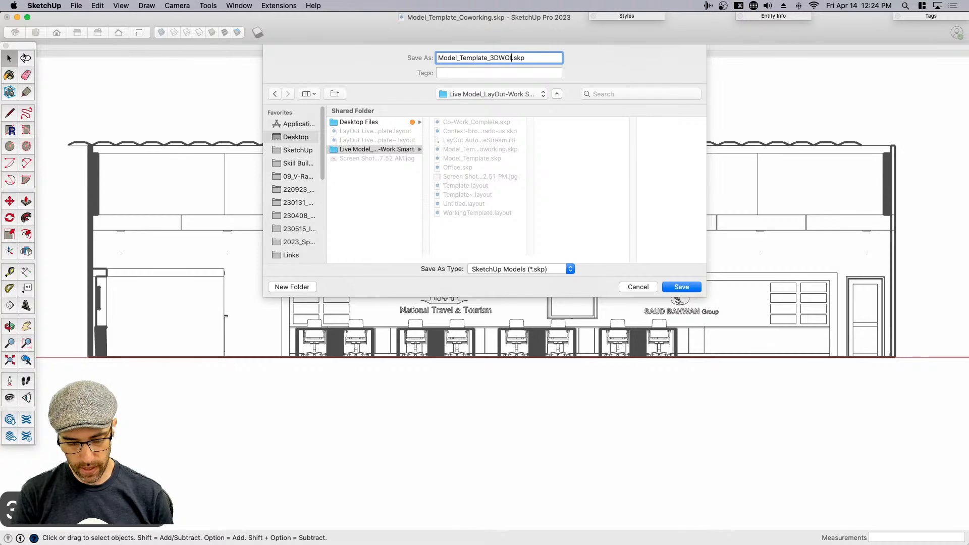
pyautogui.press('BackSpace')
pyautogui.write('ce')
pyautogui.press('Return')
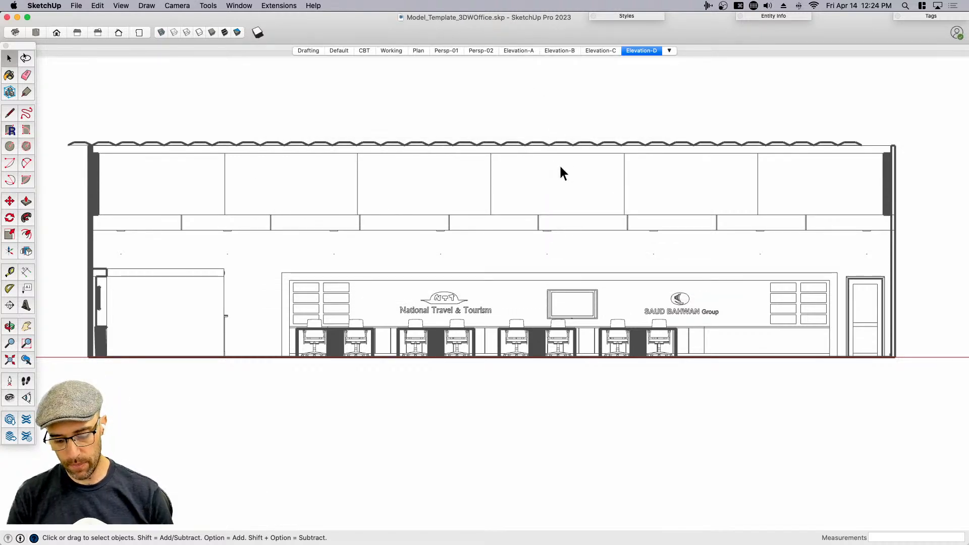
# - Switch to LayOut and create a new document from the LayOut Live Stream Template
pyautogui.press('super+Tab')
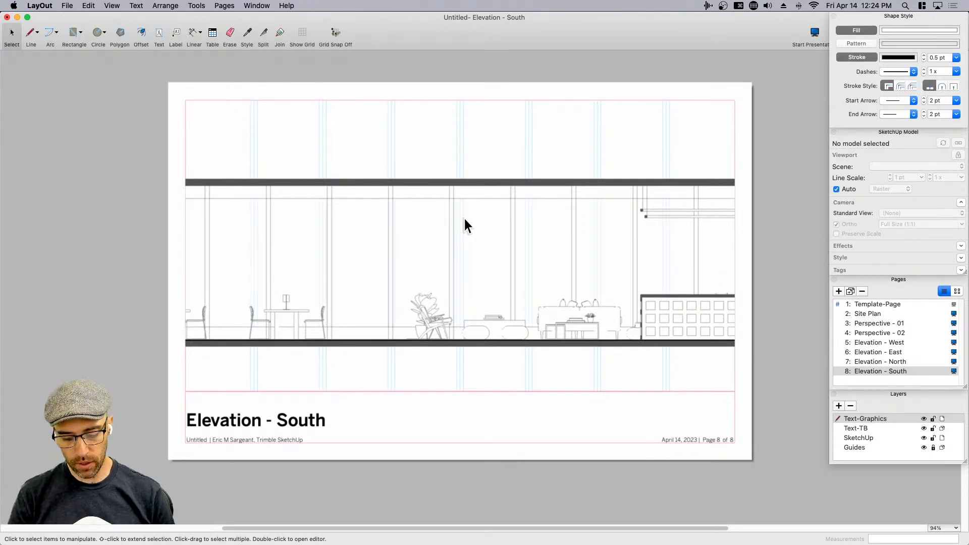
pyautogui.click(66, 6)
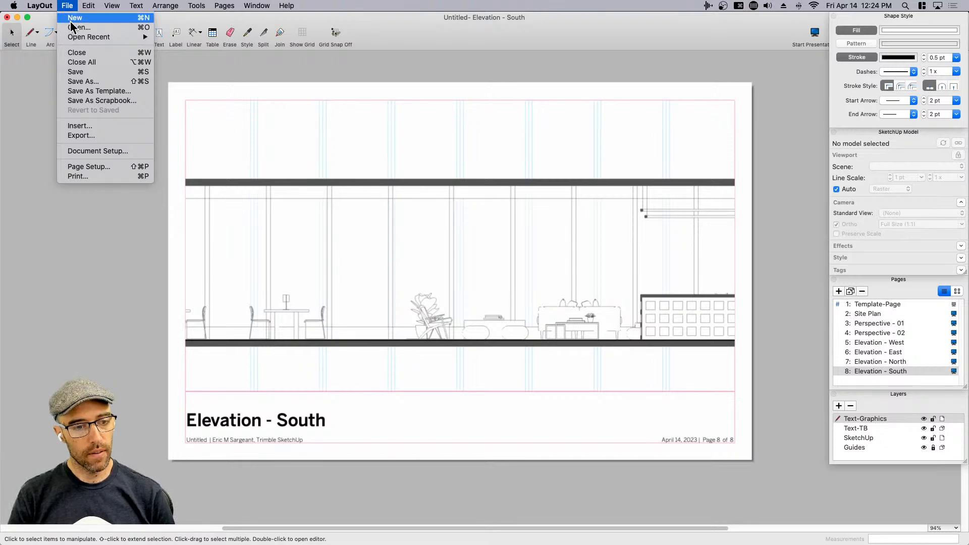
pyautogui.click(71, 20)
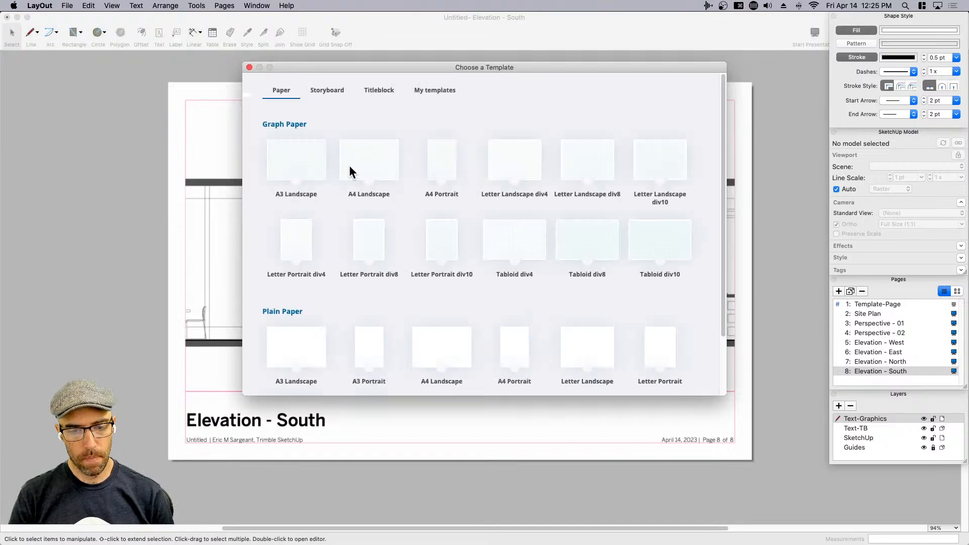
pyautogui.click(442, 93)
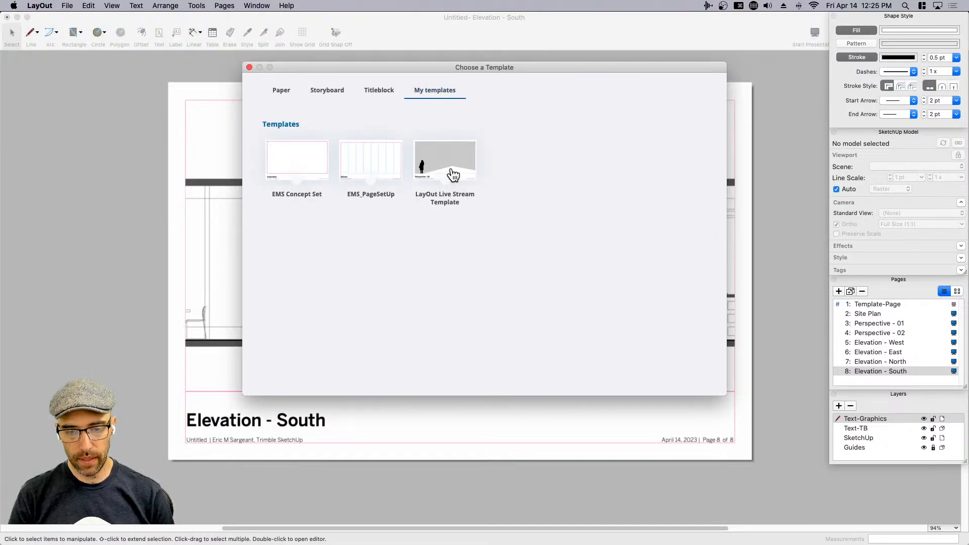
pyautogui.doubleClick(452, 169)
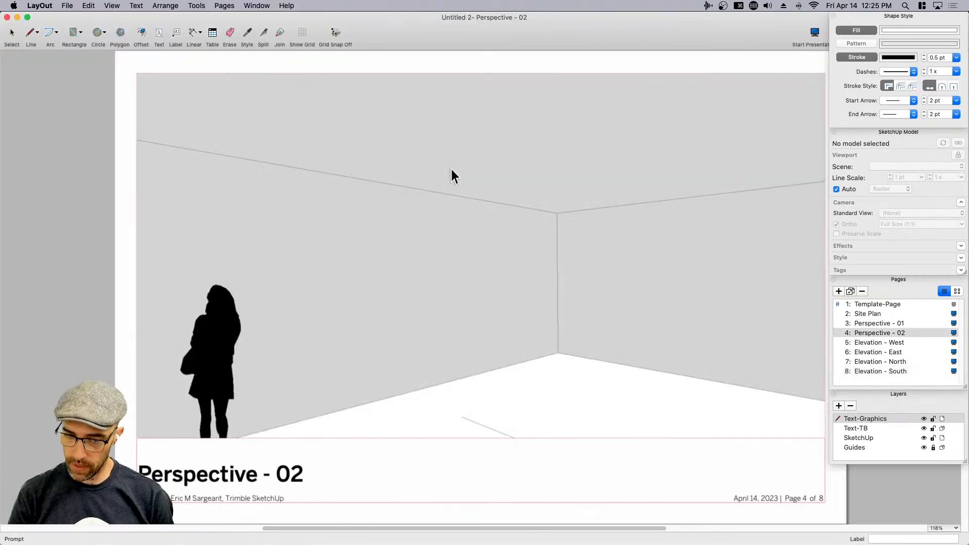
# - Relink the Model_Template.skp reference of the new document to Model_Template_3DWOffice.skp, starting from the Site Plan page
pyautogui.click(865, 313)
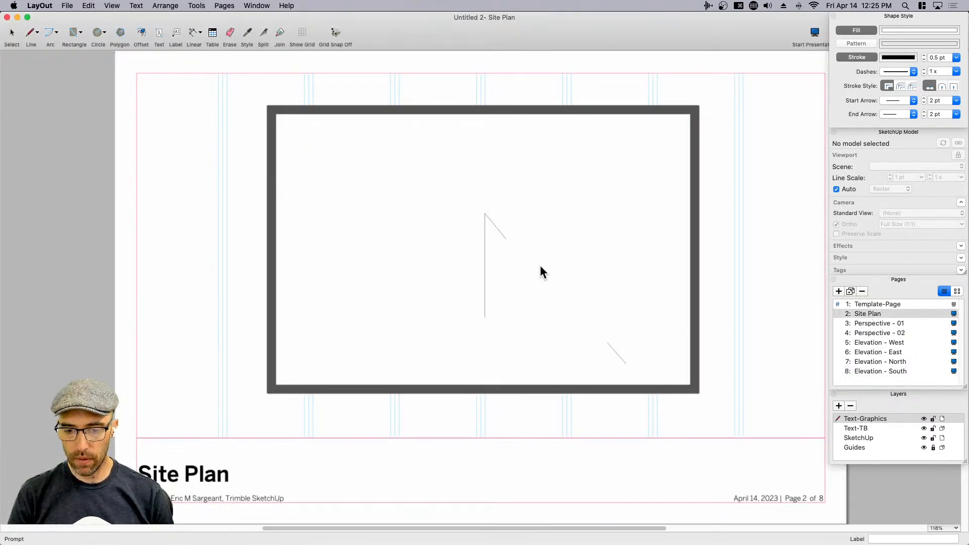
pyautogui.click(540, 267)
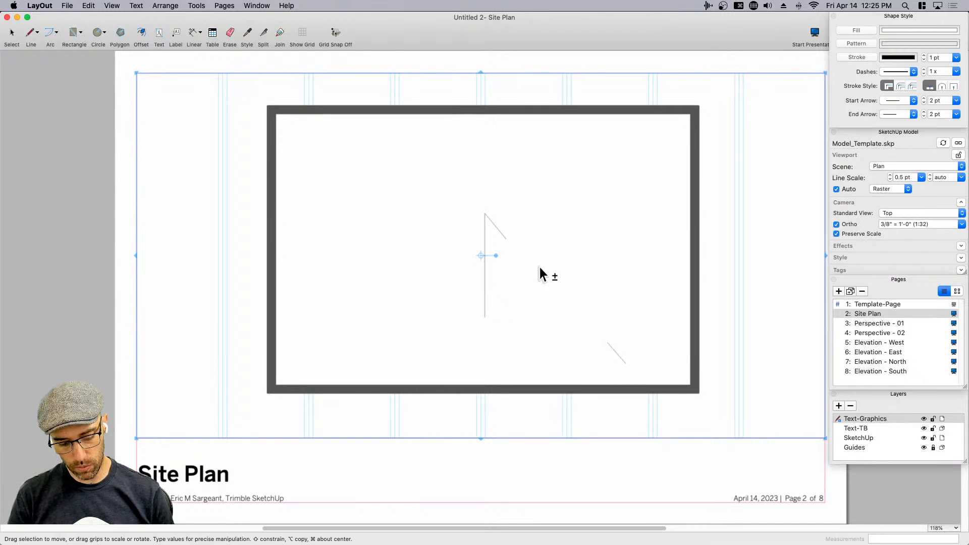
pyautogui.press('shift+super+d')
pyautogui.click(386, 257)
pyautogui.click(485, 250)
pyautogui.click(547, 371)
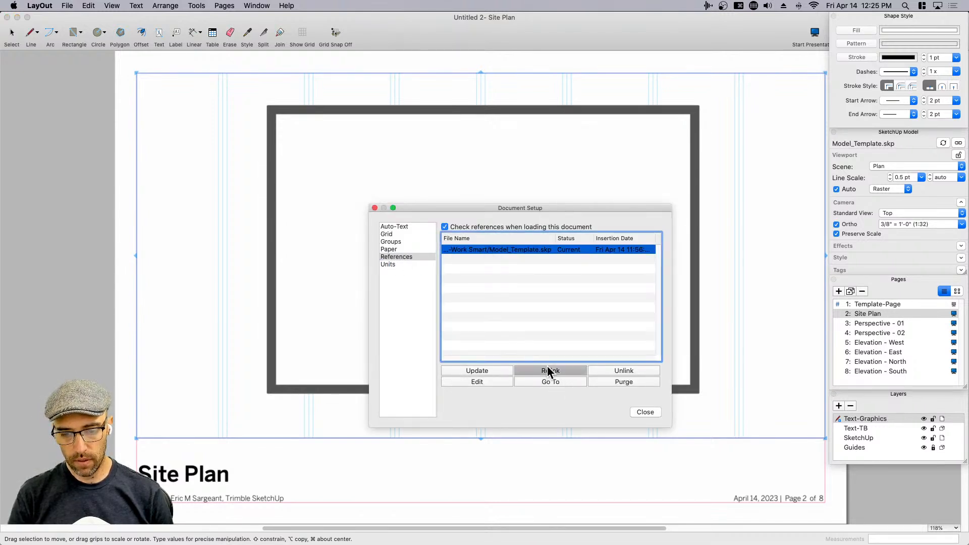
pyautogui.click(444, 278)
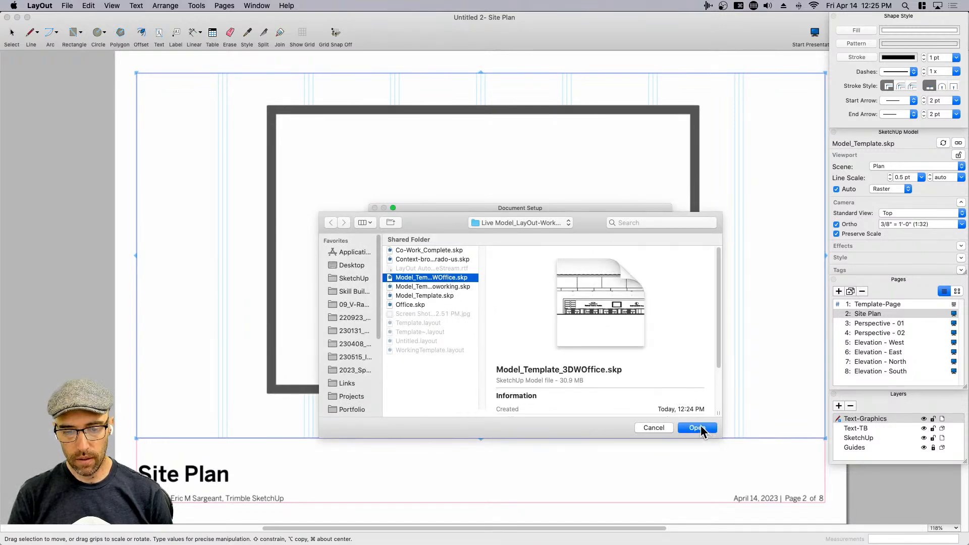
pyautogui.click(701, 425)
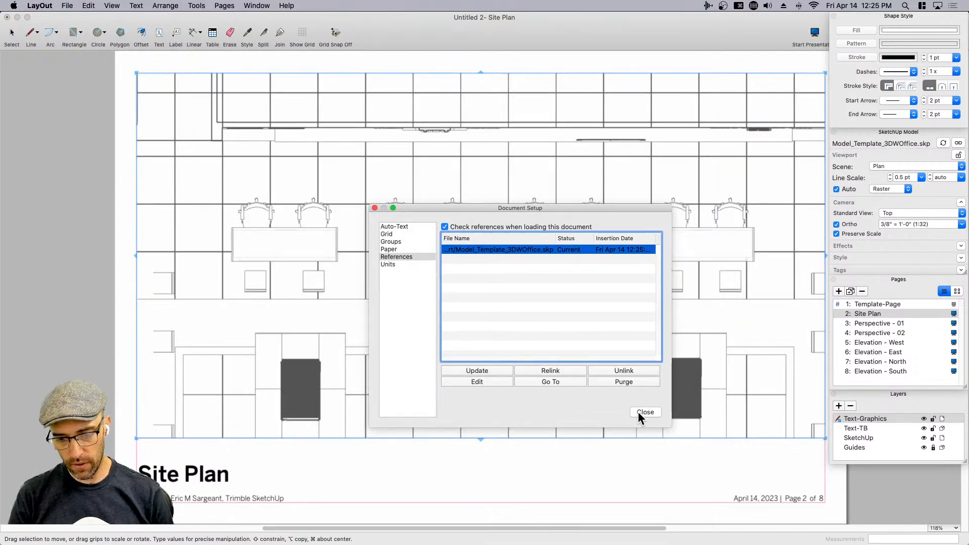
pyautogui.click(644, 412)
# - Examine how the office model appears on the Perspective and Elevation pages of the relinked document
pyautogui.scroll(-3, 530, 310)
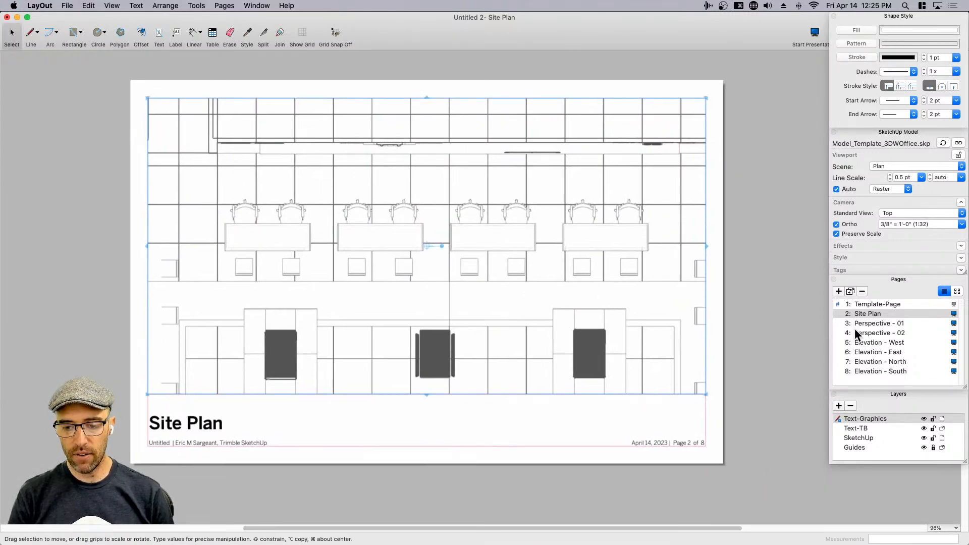
pyautogui.click(871, 323)
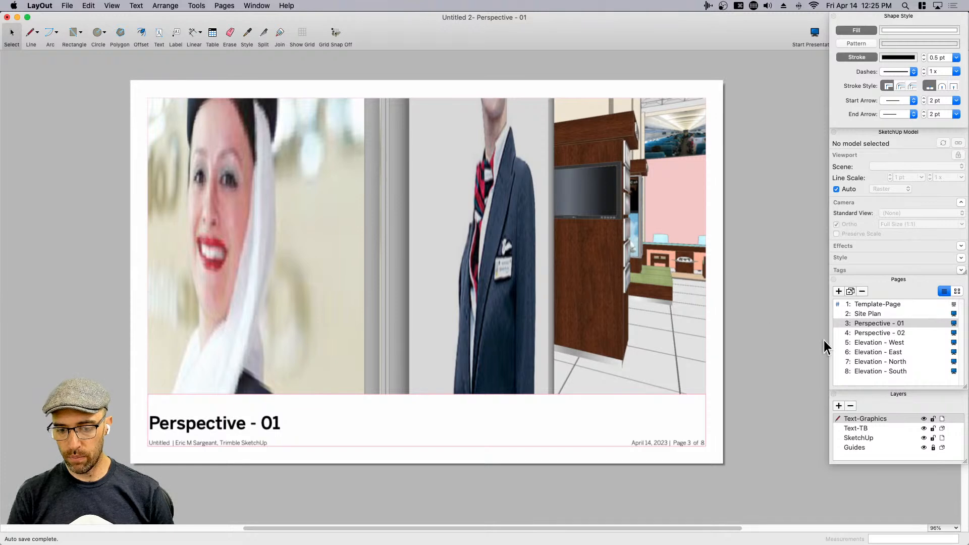
pyautogui.click(883, 341)
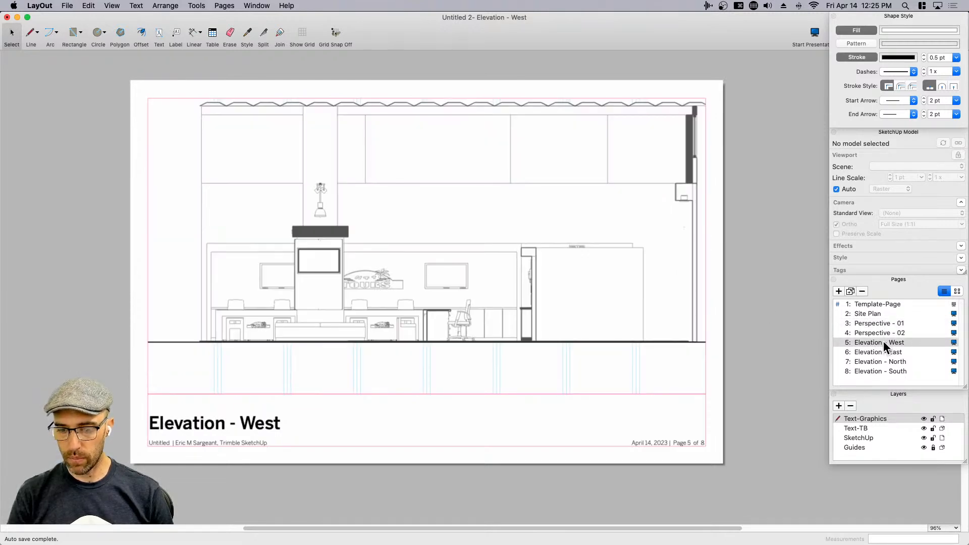
pyautogui.click(881, 351)
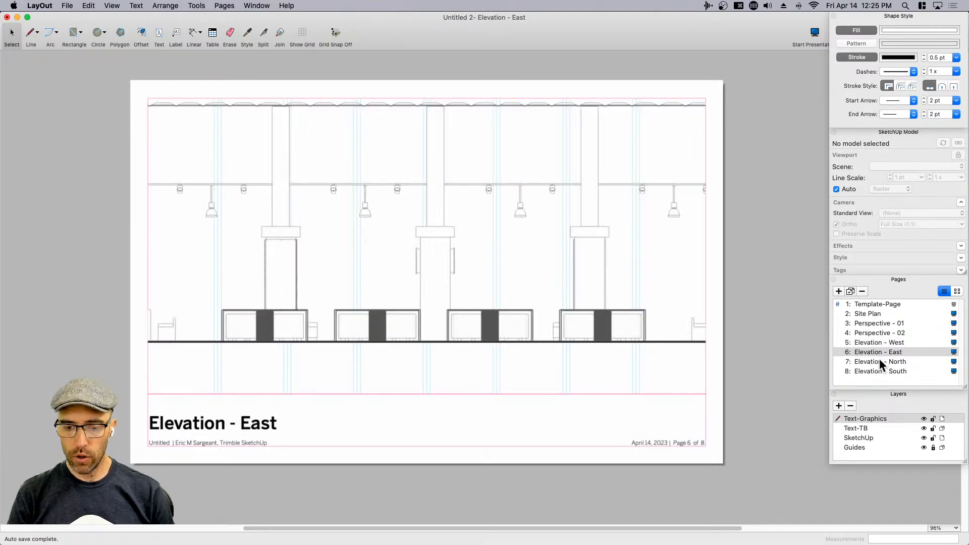
pyautogui.click(879, 361)
pyautogui.click(878, 369)
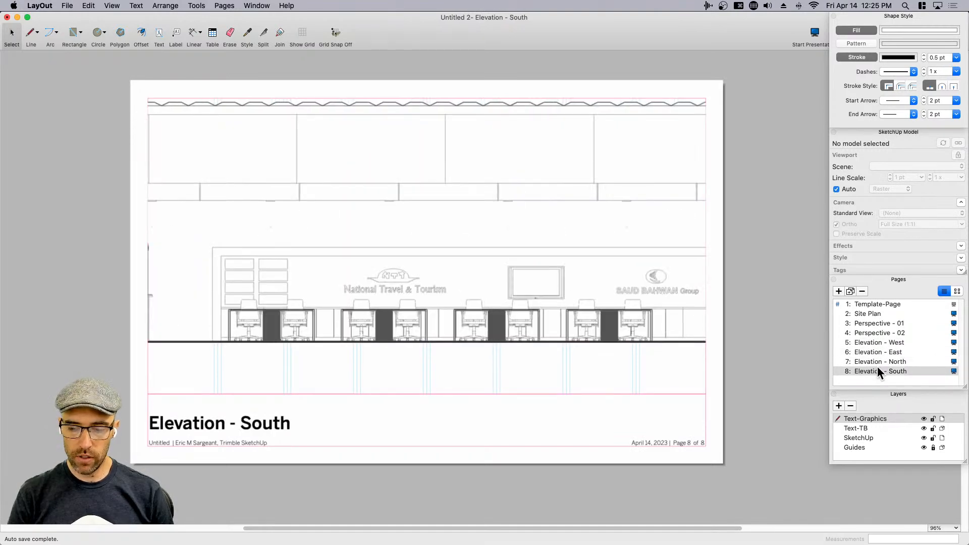
pyautogui.click(878, 362)
pyautogui.click(880, 351)
pyautogui.click(878, 342)
pyautogui.click(876, 333)
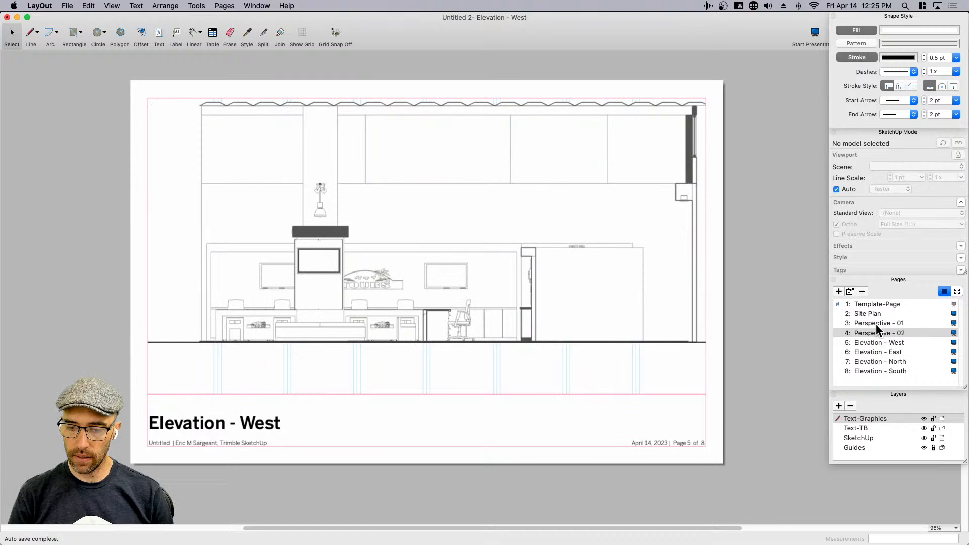
pyautogui.click(876, 323)
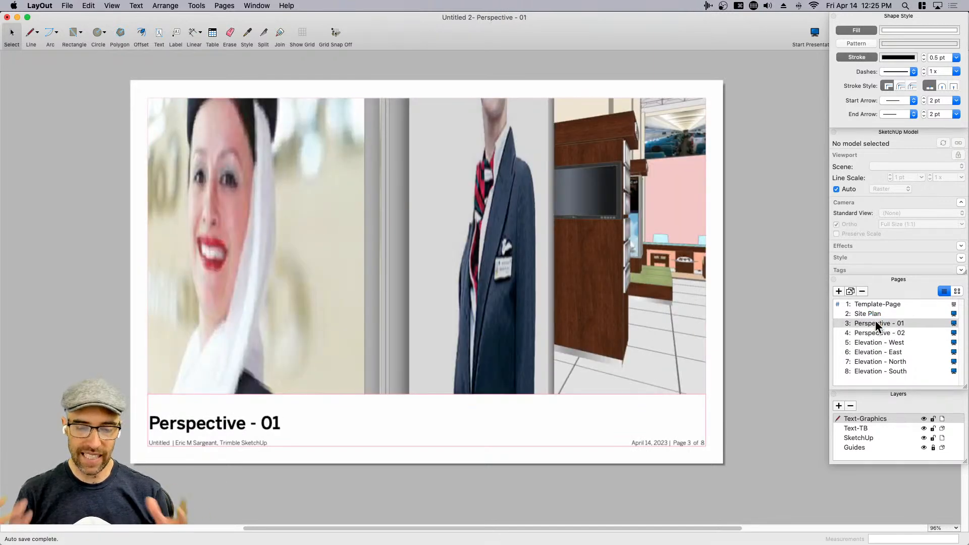
# - Return to the Site Plan page and set its viewport scale to 1/8" = 1'-0" (1:96)
pyautogui.click(876, 314)
pyautogui.click(556, 273)
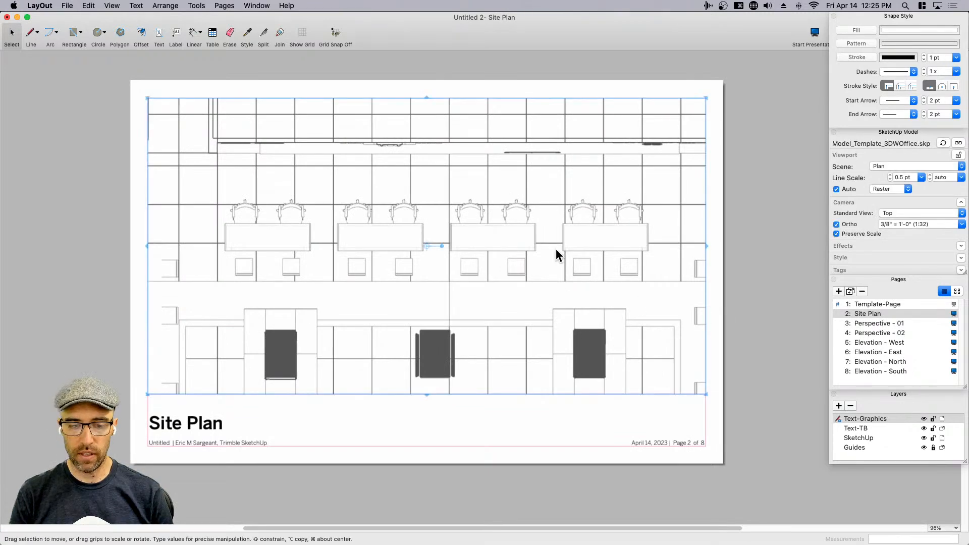
pyautogui.click(962, 225)
pyautogui.scroll(2, 934, 273)
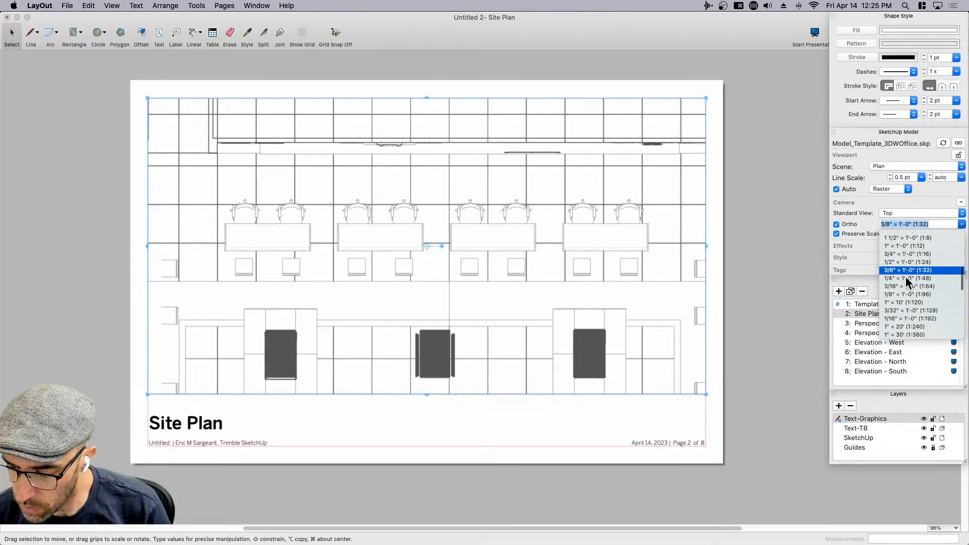
pyautogui.click(900, 295)
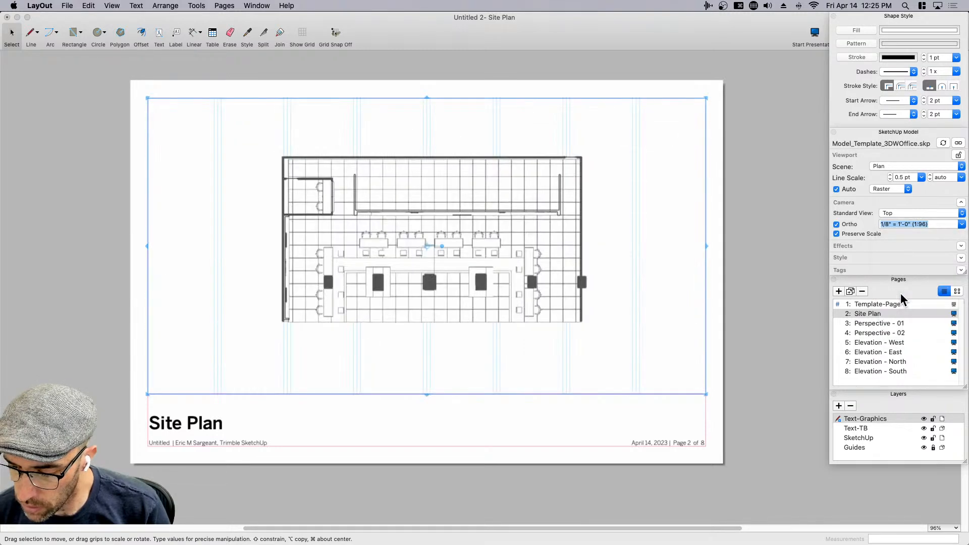
# - Set the office Site Plan viewport's scale to 3/16" = 1'-0" (1:64) and deselect it
pyautogui.click(959, 224)
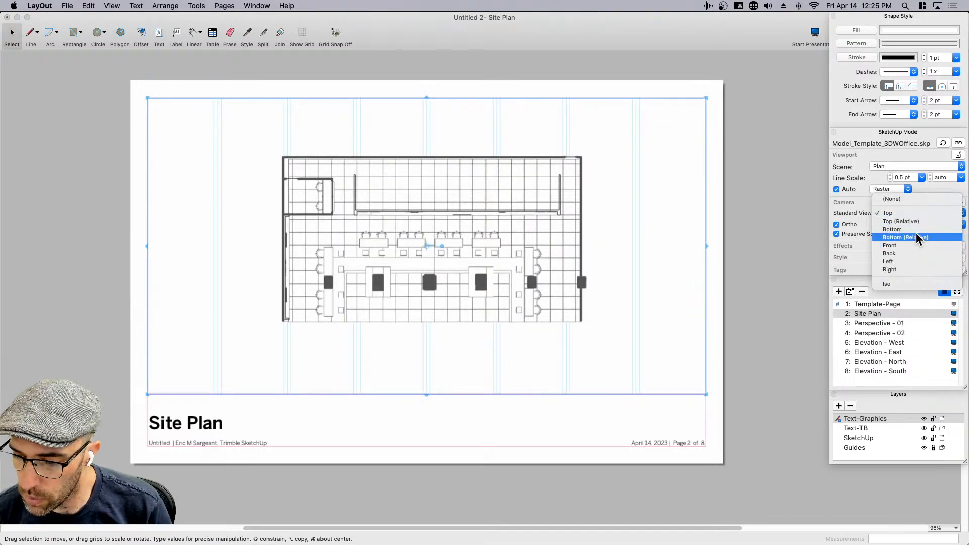
pyautogui.click(960, 232)
pyautogui.click(961, 228)
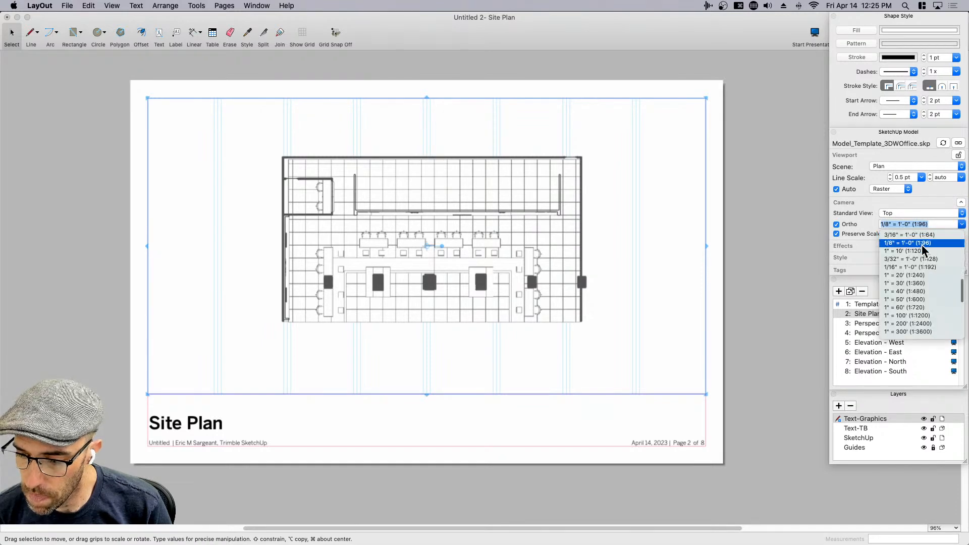
pyautogui.click(903, 242)
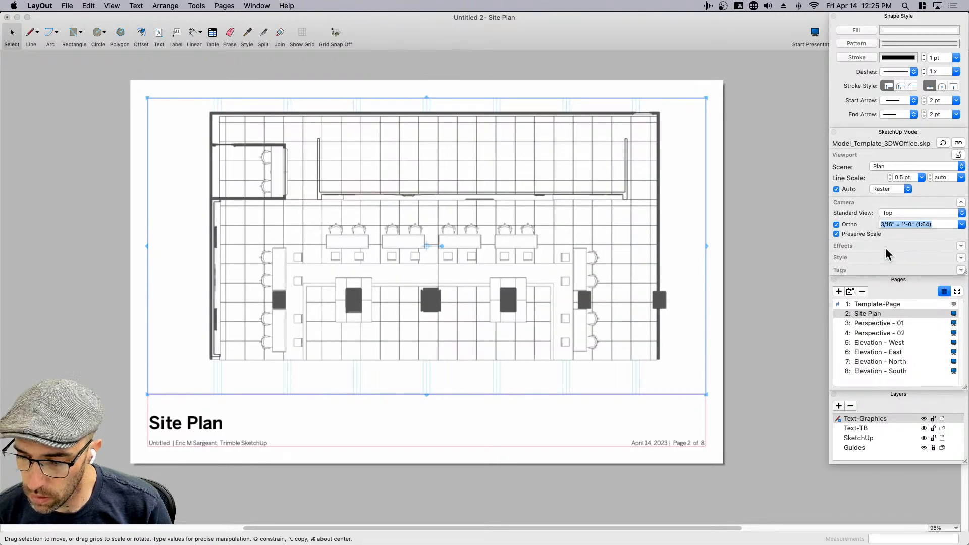
pyautogui.click(727, 335)
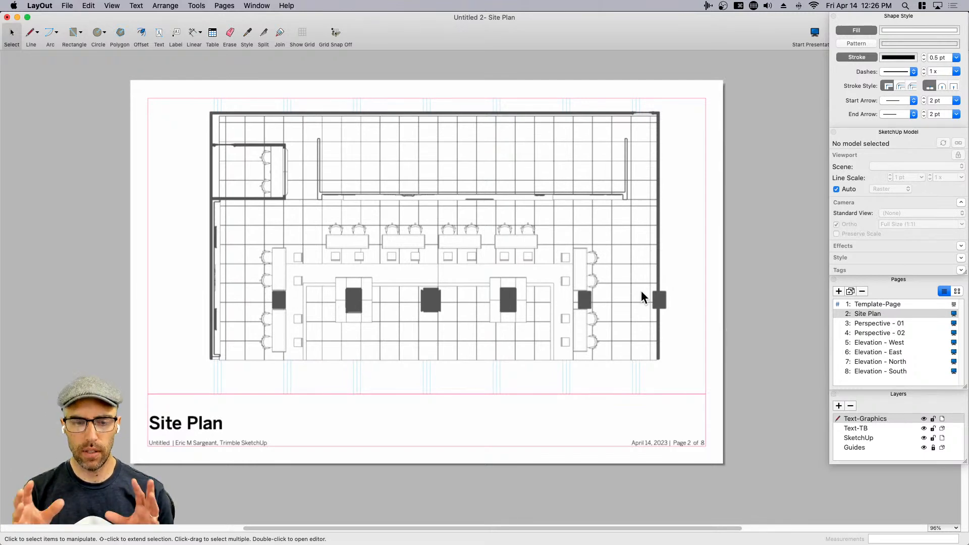
# - Switch to the co-working document and select the plan viewport on its Site Plan page
pyautogui.scroll(3, 626, 308)
pyautogui.scroll(1, 569, 323)
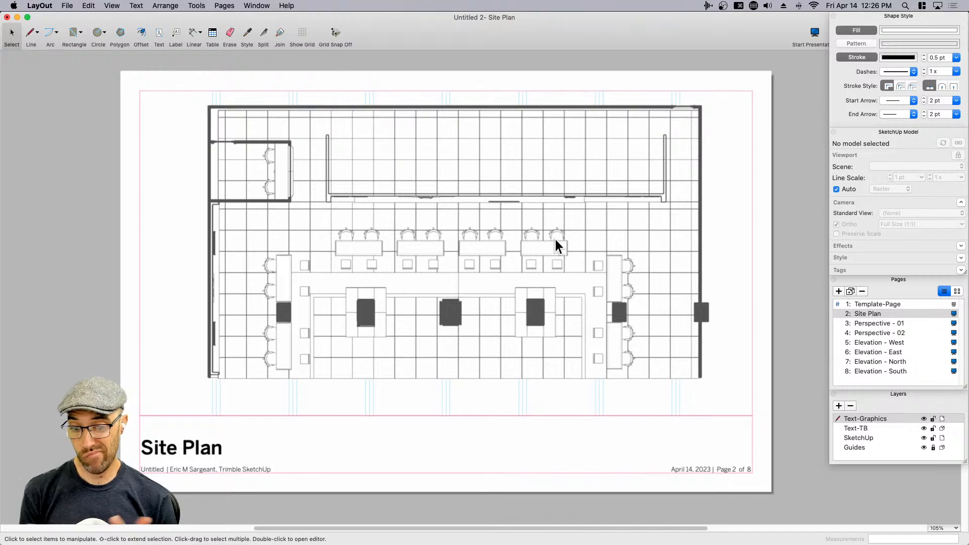
pyautogui.moveTo(393, 31); pyautogui.dragTo(396, 90)
pyautogui.click(396, 48)
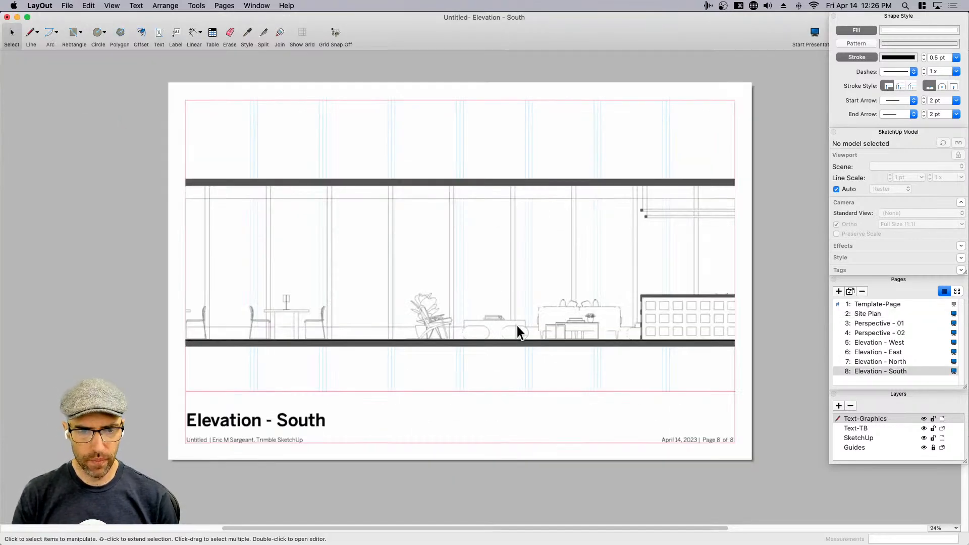
pyautogui.click(877, 314)
pyautogui.click(457, 292)
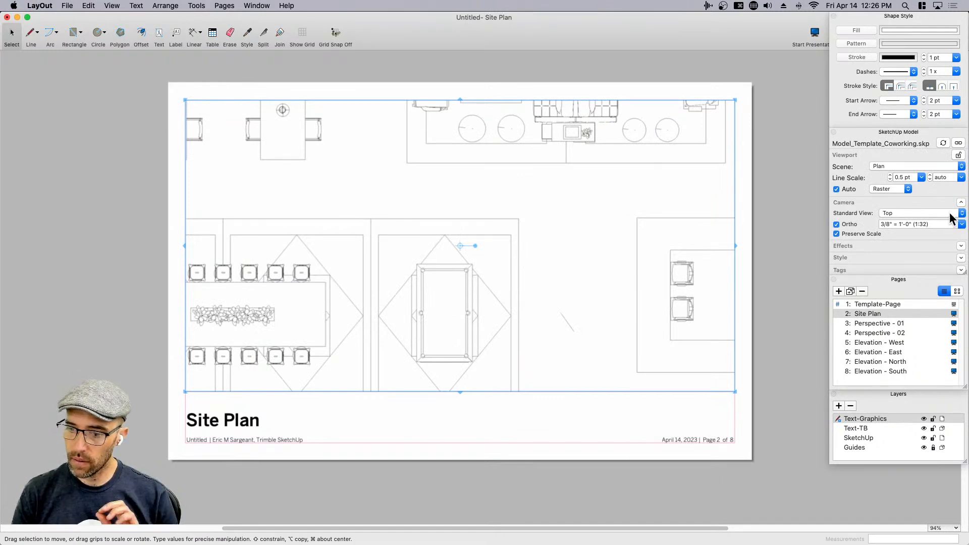
# - Try the co-working plan viewport at 1/2" = 1' (1:24) and set it back to 3/8" = 1'-0" (1:32)
pyautogui.click(962, 224)
pyautogui.scroll(2, 915, 255)
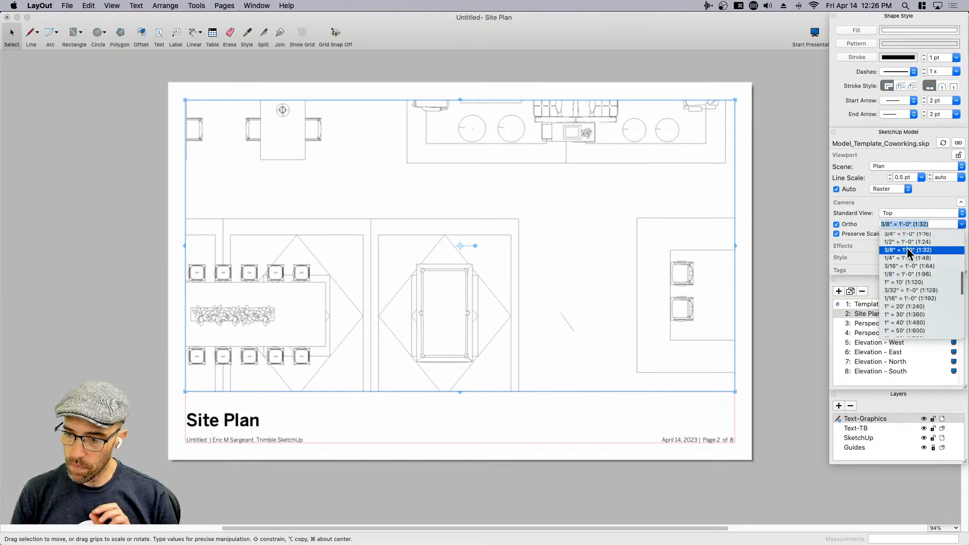
pyautogui.click(902, 242)
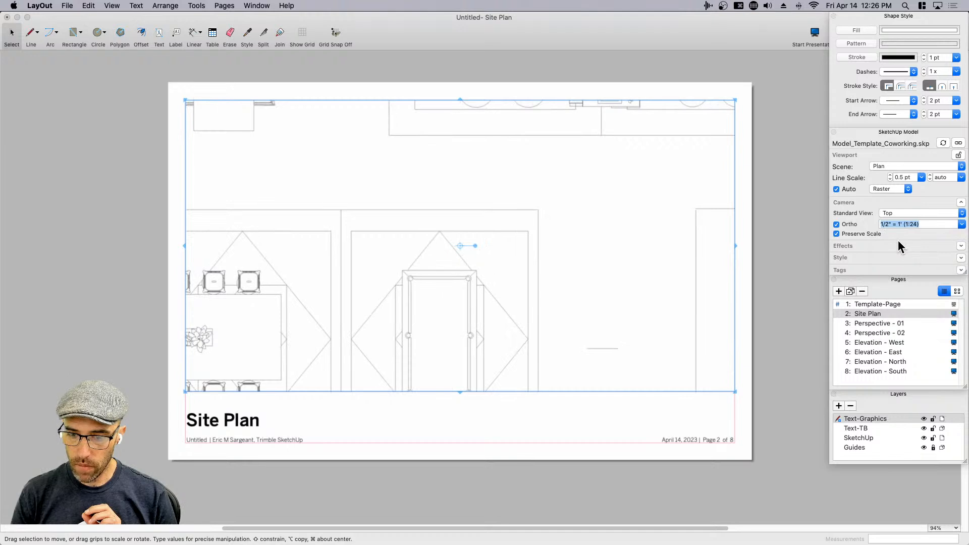
pyautogui.click(962, 225)
pyautogui.scroll(-4, 931, 258)
pyautogui.scroll(-3, 937, 295)
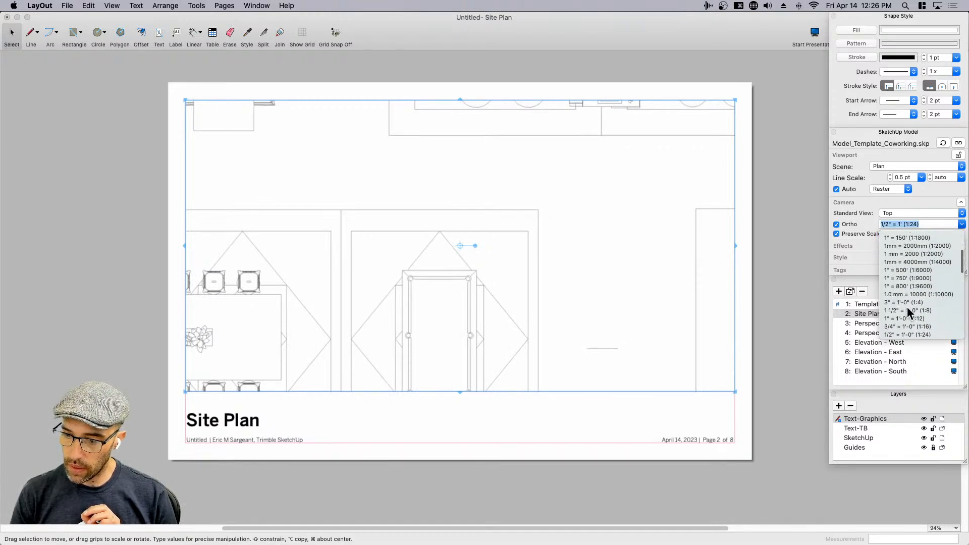
pyautogui.scroll(-1, 911, 313)
pyautogui.scroll(-3, 912, 316)
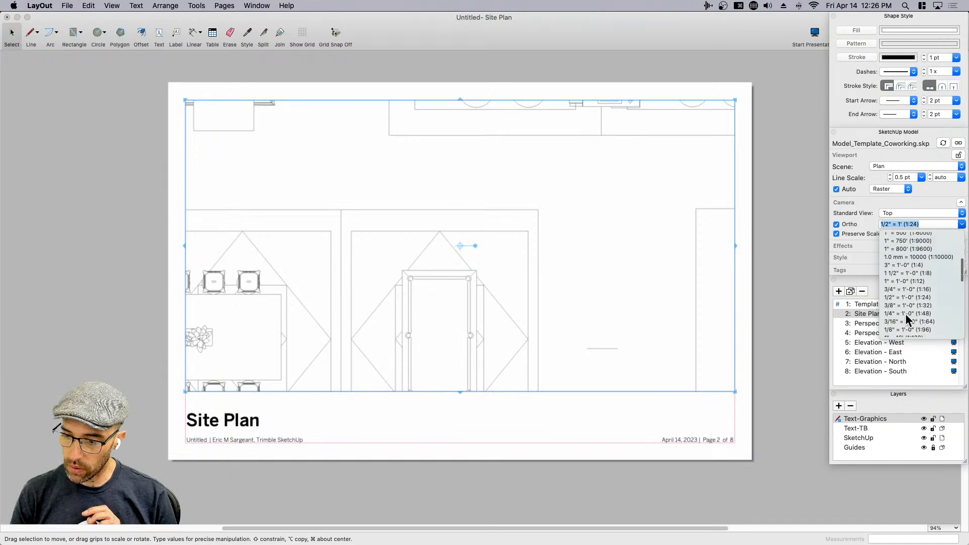
pyautogui.click(906, 304)
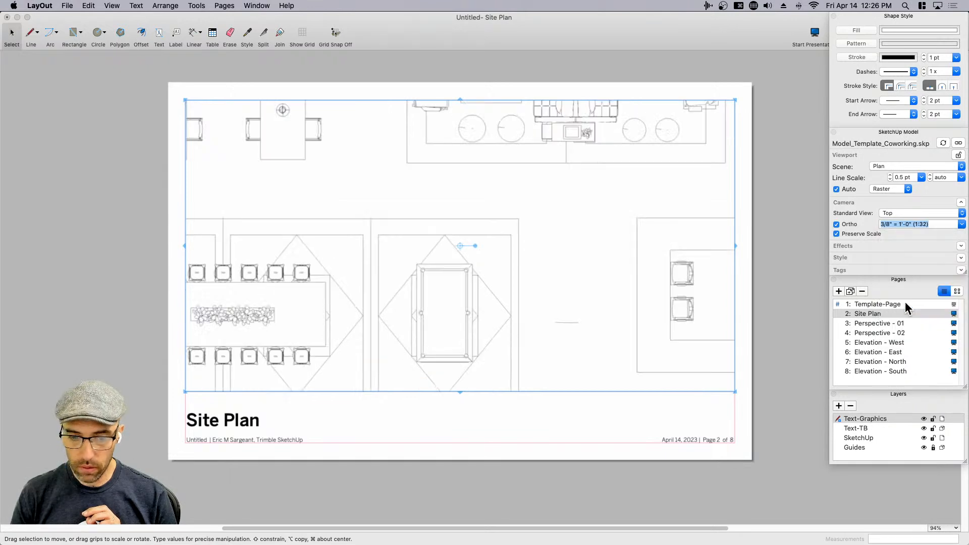
# - Reduce the co-working plan viewport's scale to 1/4" = 1'-0" and on to 3/16" = 1'-0" (1:64)
pyautogui.click(962, 224)
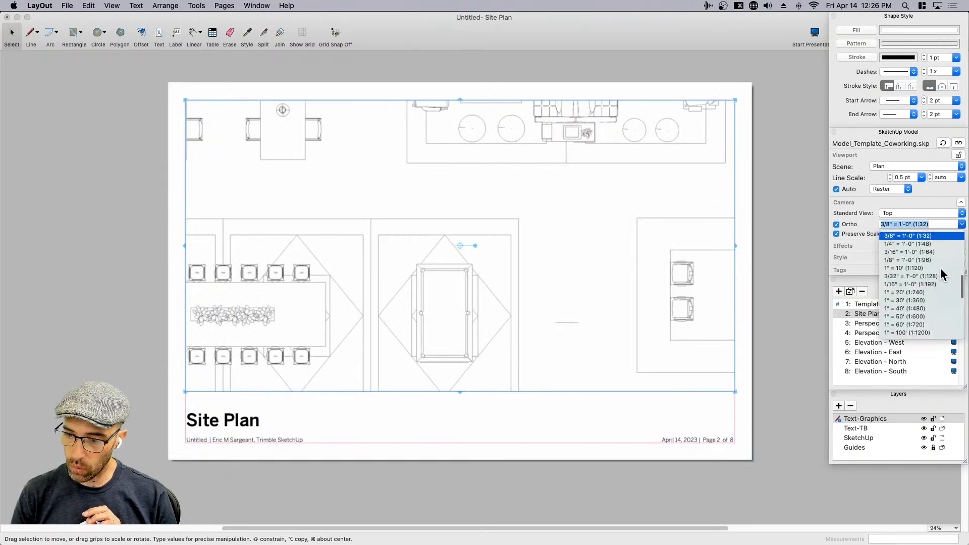
pyautogui.click(917, 243)
pyautogui.click(962, 224)
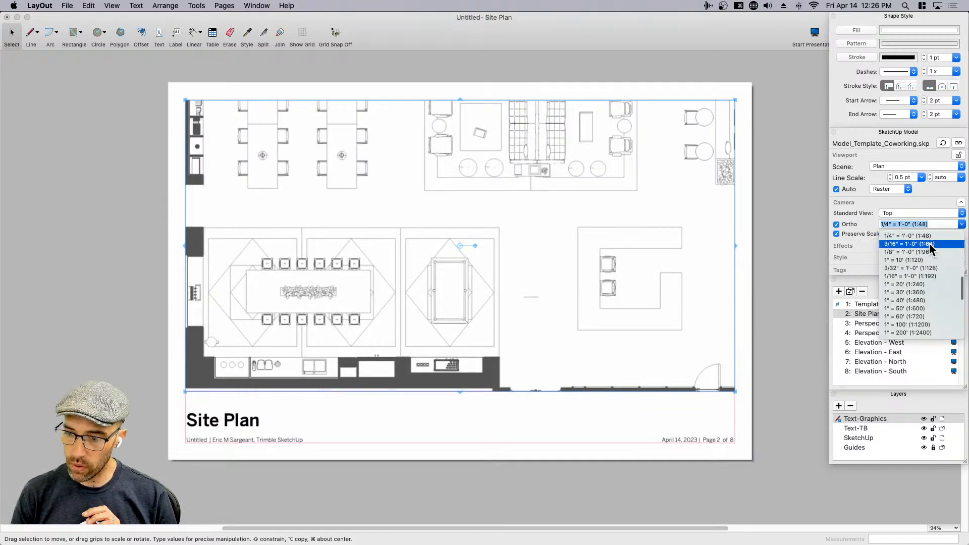
pyautogui.click(929, 244)
pyautogui.click(742, 341)
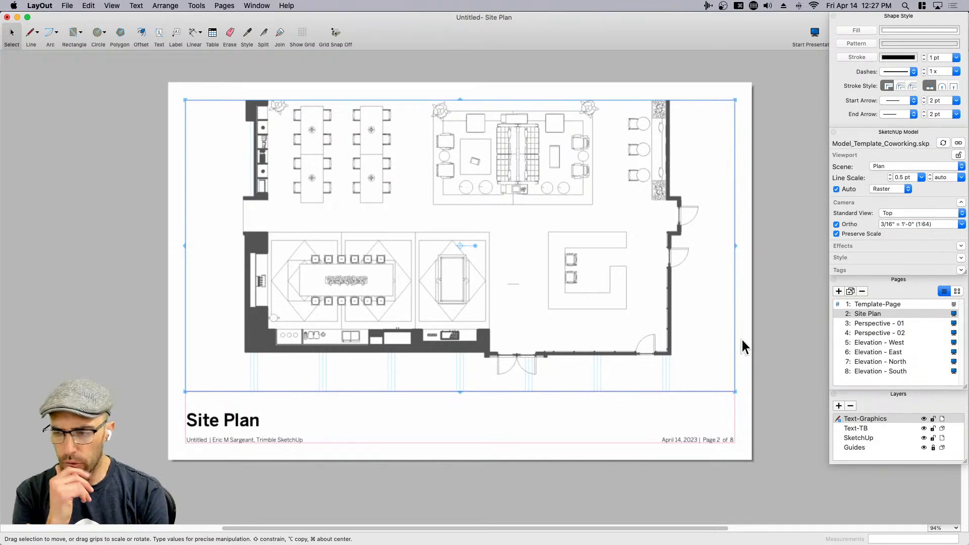
# - Expand the Effects settings over the drawing and try shadows on the co-working plan viewport, switching them off again
pyautogui.click(848, 259)
pyautogui.click(848, 255)
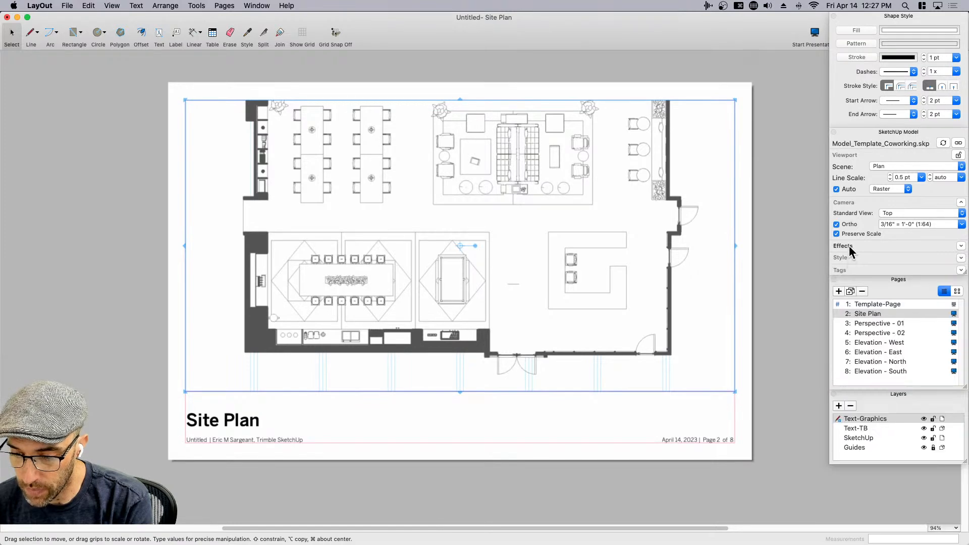
pyautogui.click(849, 246)
pyautogui.moveTo(876, 130)
pyautogui.mouseDown()
pyautogui.moveTo(850, 159)
pyautogui.moveTo(568, 95)
pyautogui.moveTo(578, 75)
pyautogui.mouseUp()
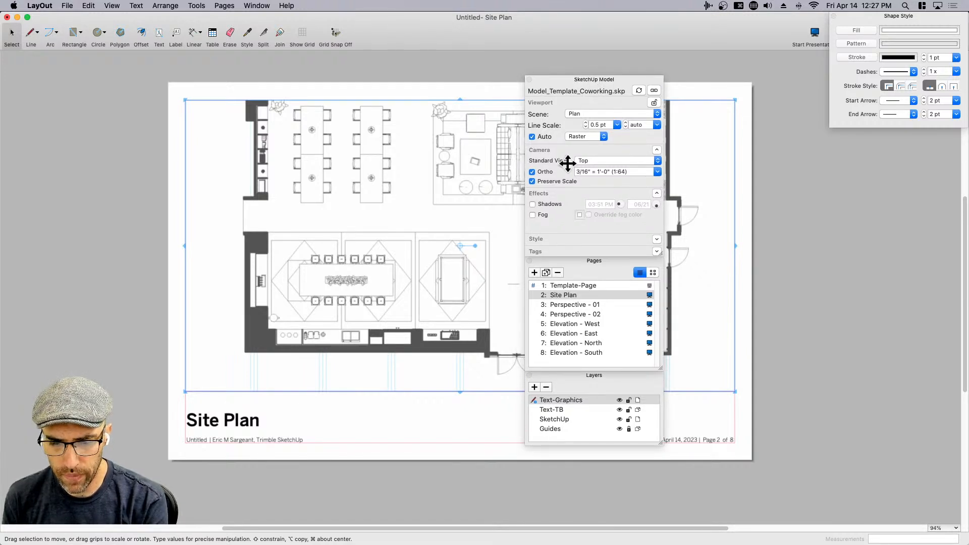
pyautogui.click(548, 194)
pyautogui.click(569, 193)
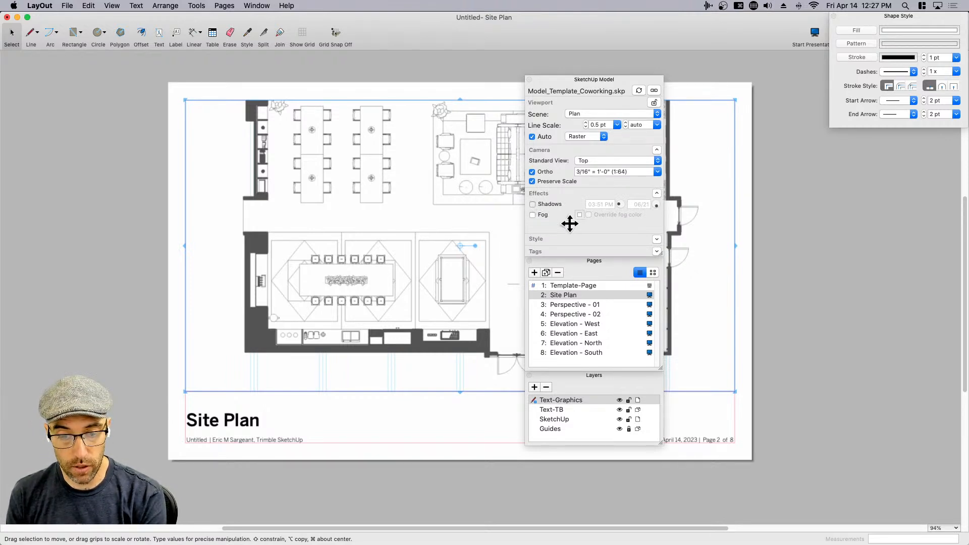
pyautogui.click(532, 204)
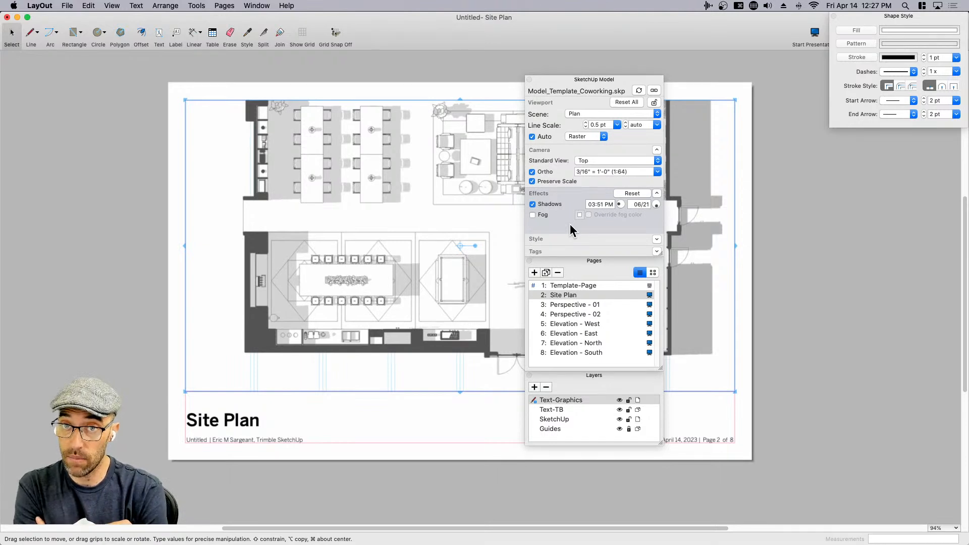
pyautogui.click(533, 205)
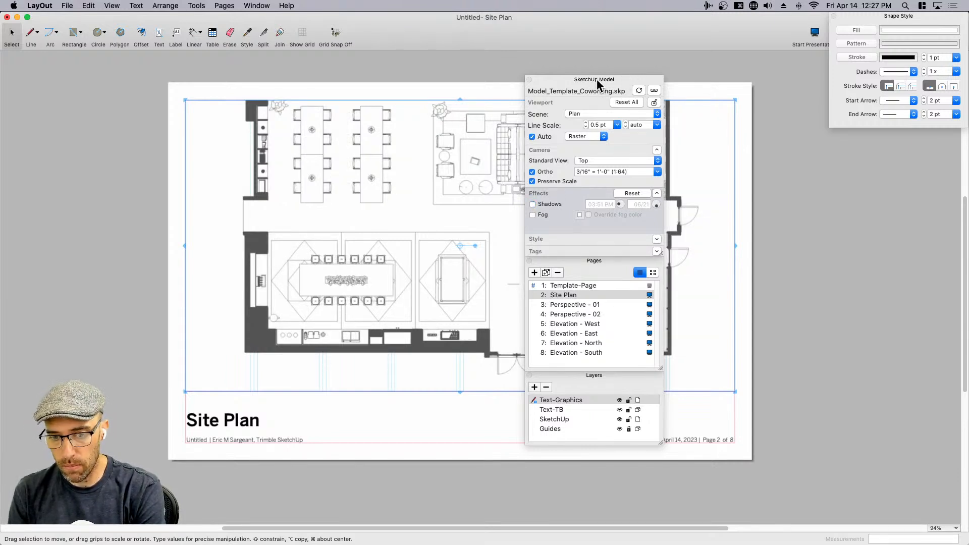
# - Return the model settings beside the other palettes and move the co-working plan viewport down the Site Plan page
pyautogui.moveTo(597, 78); pyautogui.dragTo(871, 183)
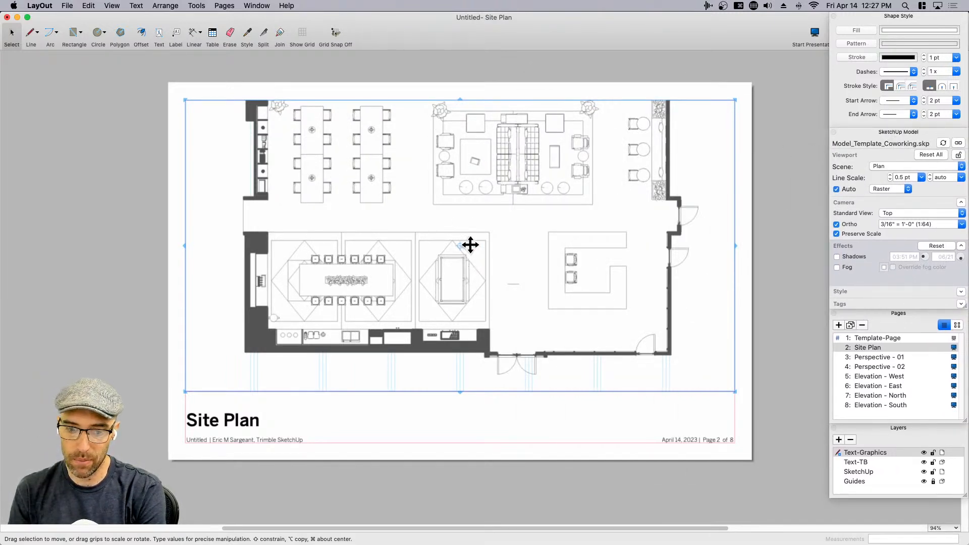
pyautogui.click(477, 295)
pyautogui.moveTo(478, 295); pyautogui.dragTo(474, 312)
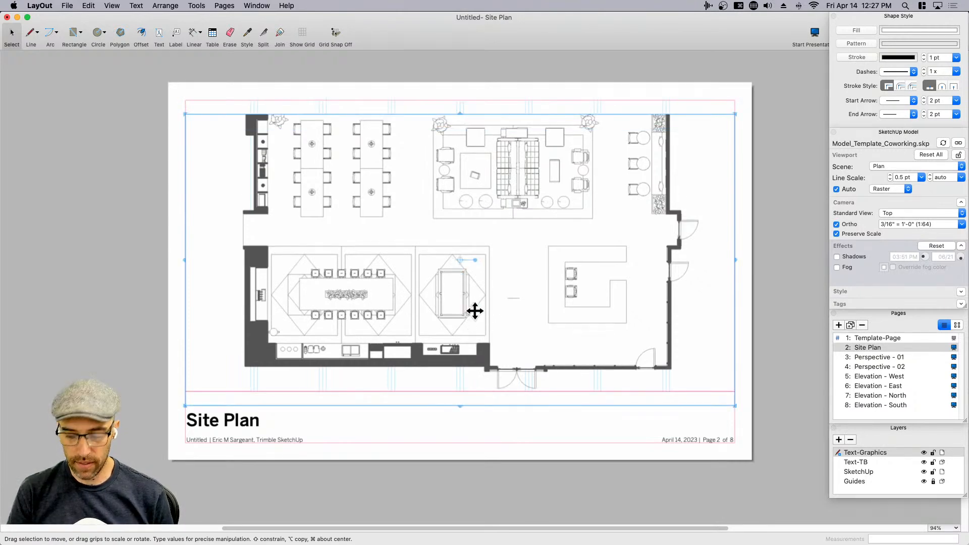
pyautogui.hotkey('shift', 'Down')
pyautogui.hotkey('shift', 'Down')
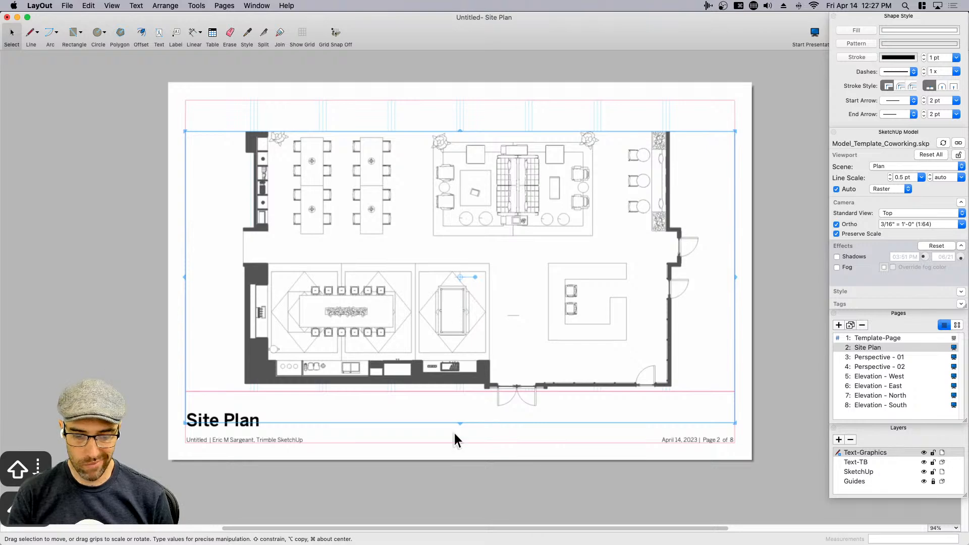
# - Raise the plan viewport's lower edge slightly and extend its upper edge to the page margin, so the whole floor plan shows
pyautogui.moveTo(459, 422); pyautogui.dragTo(473, 372)
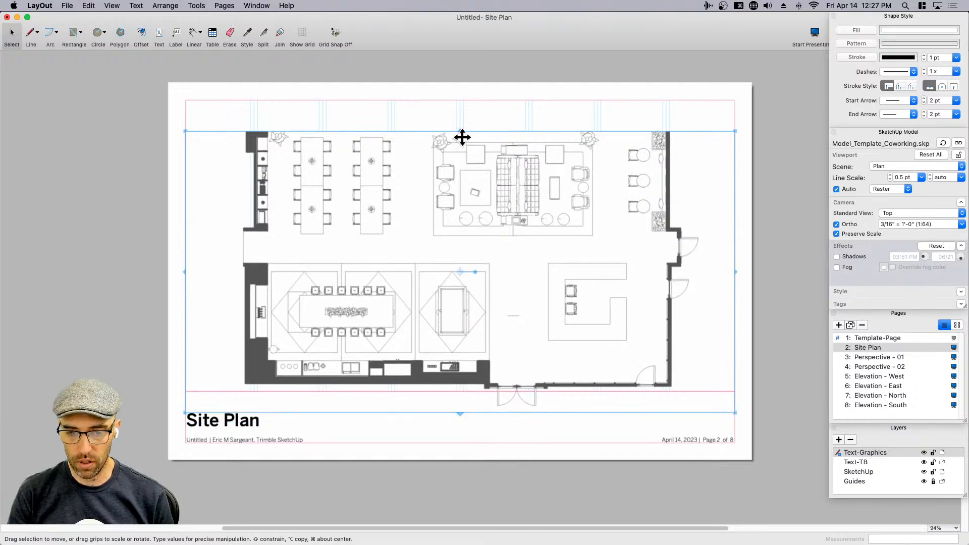
pyautogui.moveTo(461, 129); pyautogui.dragTo(550, 78)
pyautogui.click(761, 312)
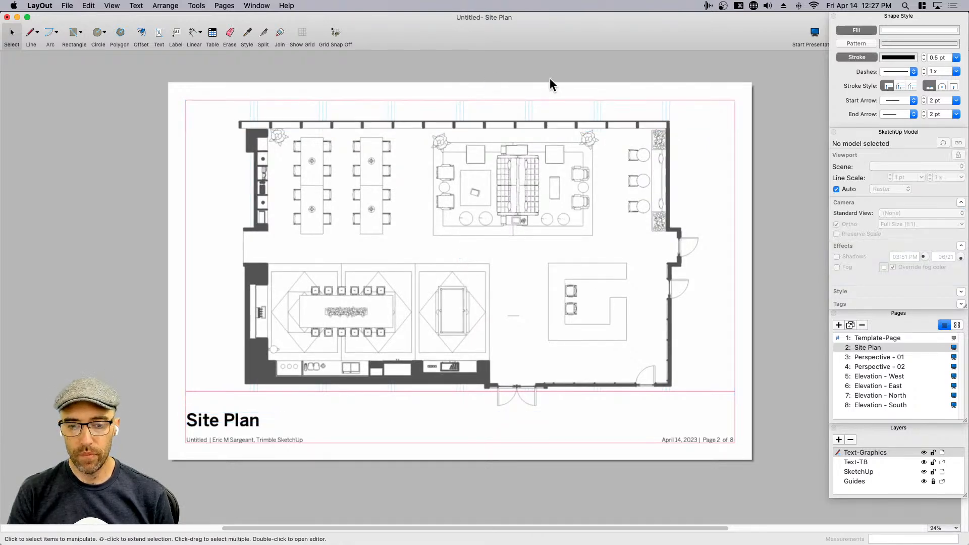
pyautogui.click(554, 309)
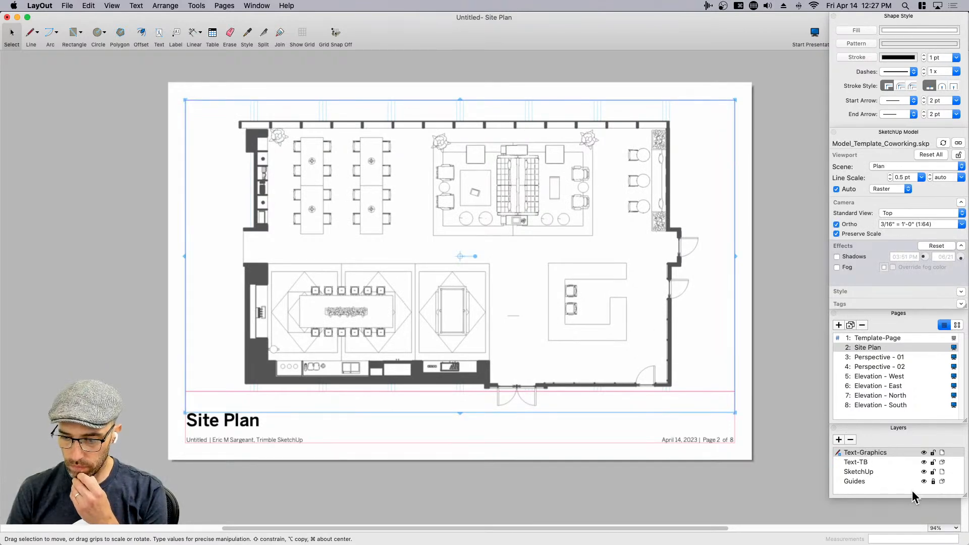
# - Hide the Guides layer and look over the plan on the Site Plan page
pyautogui.click(924, 481)
pyautogui.click(729, 491)
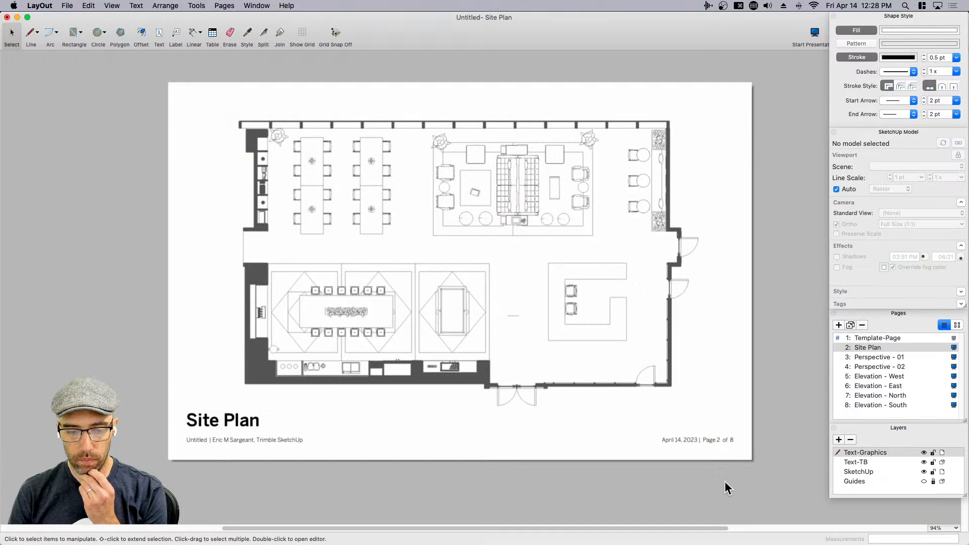
pyautogui.moveTo(560, 353); pyautogui.dragTo(566, 378, button='middle')
pyautogui.scroll(5, 566, 379)
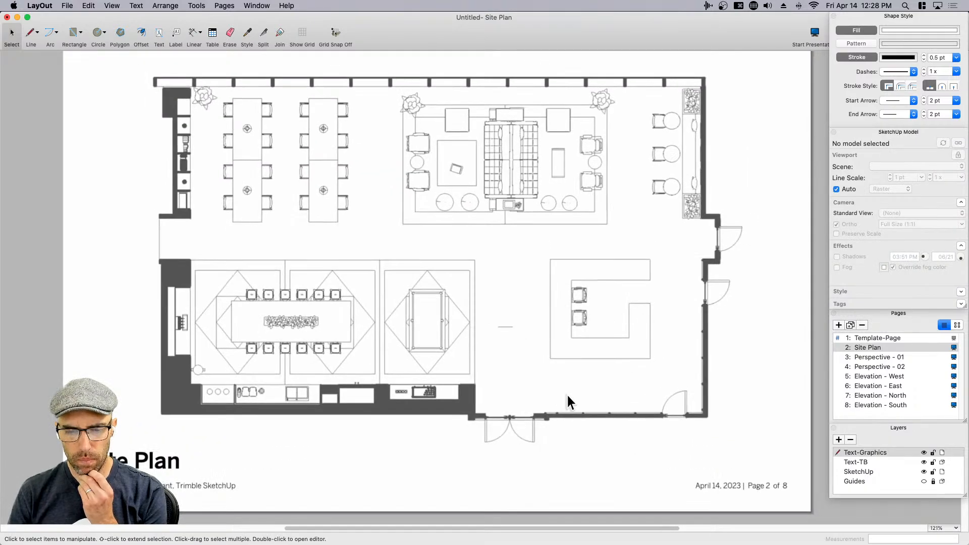
pyautogui.scroll(-1, 612, 391)
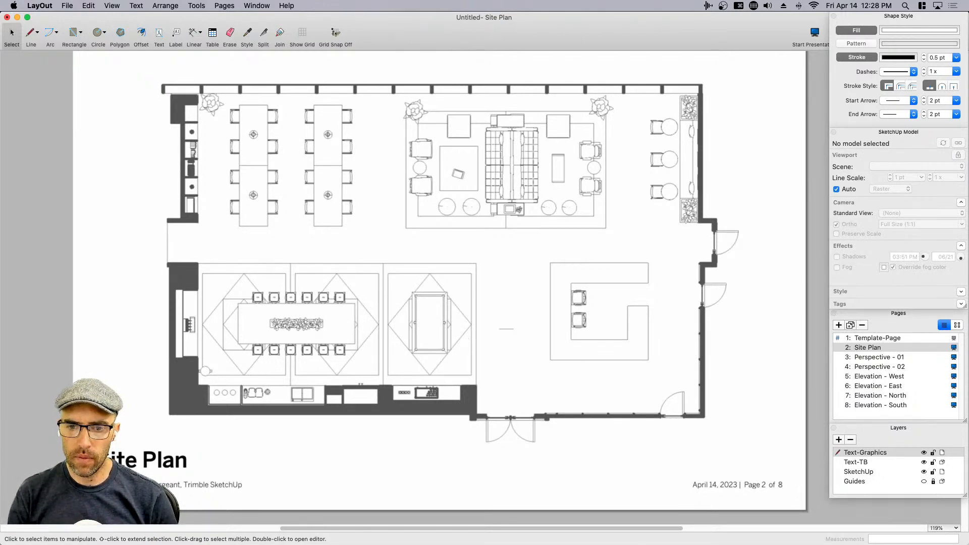
# - Switch to the office model in SketchUp, expand Entity Info over the elevation and select the whole building group
pyautogui.click(467, 0)
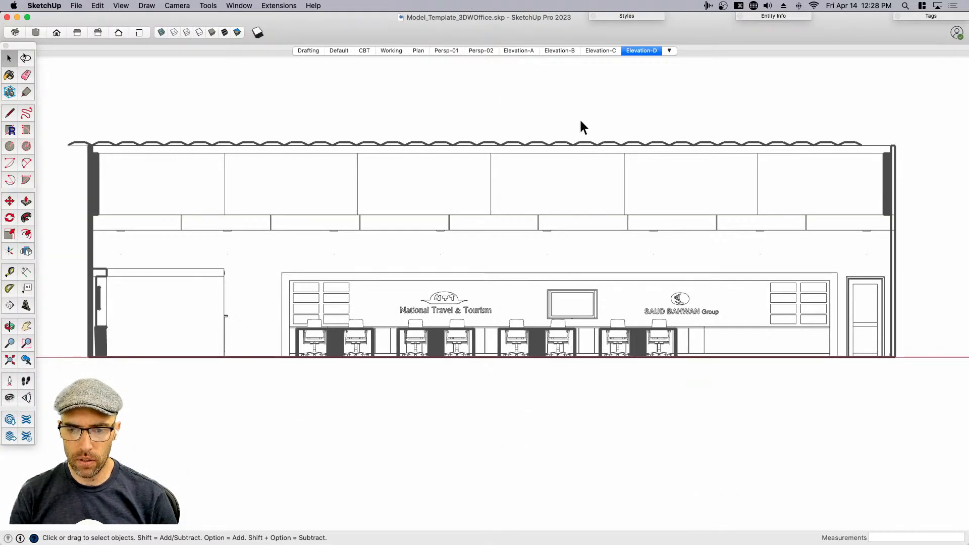
pyautogui.click(786, 16)
pyautogui.moveTo(753, 17); pyautogui.dragTo(620, 241)
pyautogui.click(468, 301)
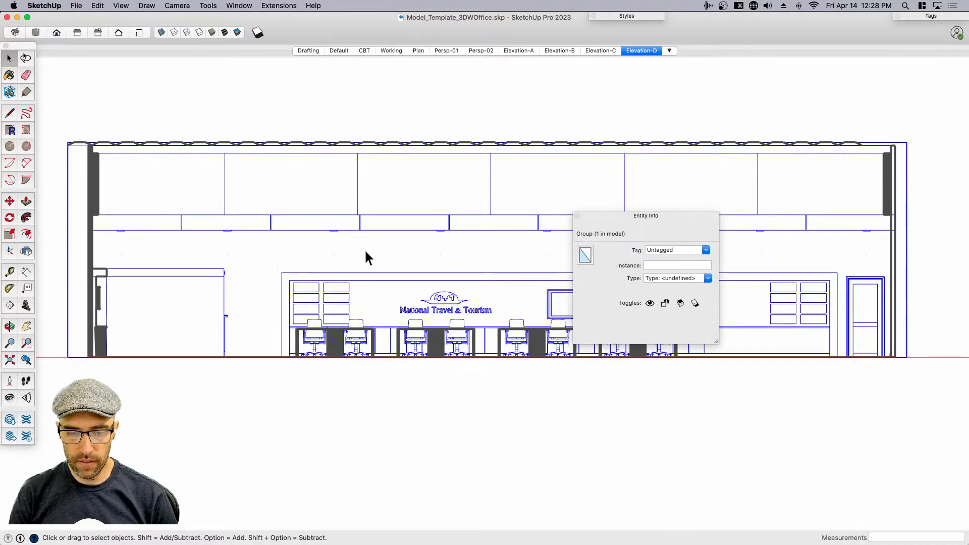
# - Examine the nested groups containing the office desk chairs in Entity Info, opening them level by level, and clear the selection
pyautogui.doubleClick(460, 339)
pyautogui.scroll(3, 459, 341)
pyautogui.click(460, 339)
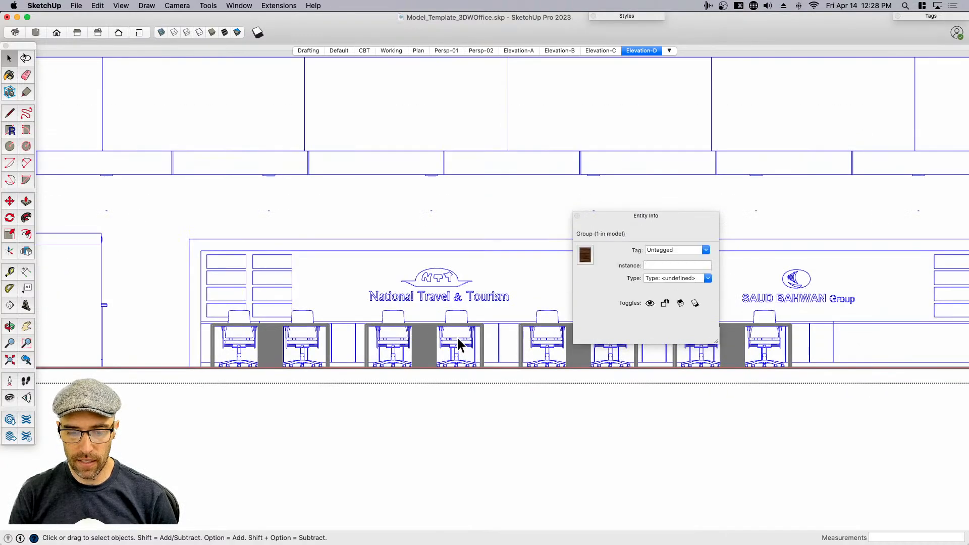
pyautogui.scroll(3, 459, 339)
pyautogui.doubleClick(458, 329)
pyautogui.click(460, 335)
pyautogui.scroll(2, 459, 333)
pyautogui.doubleClick(458, 327)
pyautogui.click(458, 327)
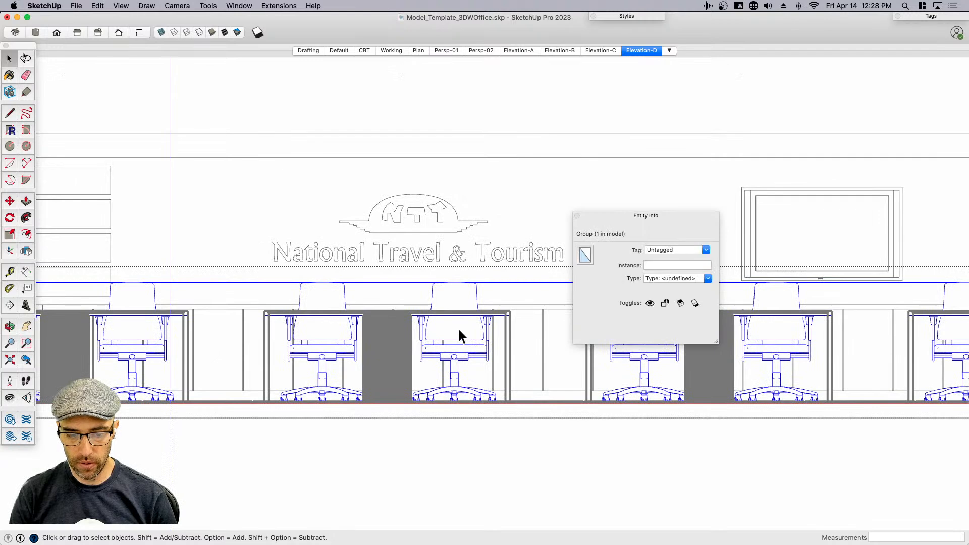
pyautogui.click(447, 102)
pyautogui.moveTo(416, 21)
pyautogui.mouseDown()
pyautogui.moveTo(430, 100)
pyautogui.moveTo(420, 17)
pyautogui.mouseUp()
# - Bring the Co-Work_Complete model to the front and show its Elevation-A scene
pyautogui.click(279, 5)
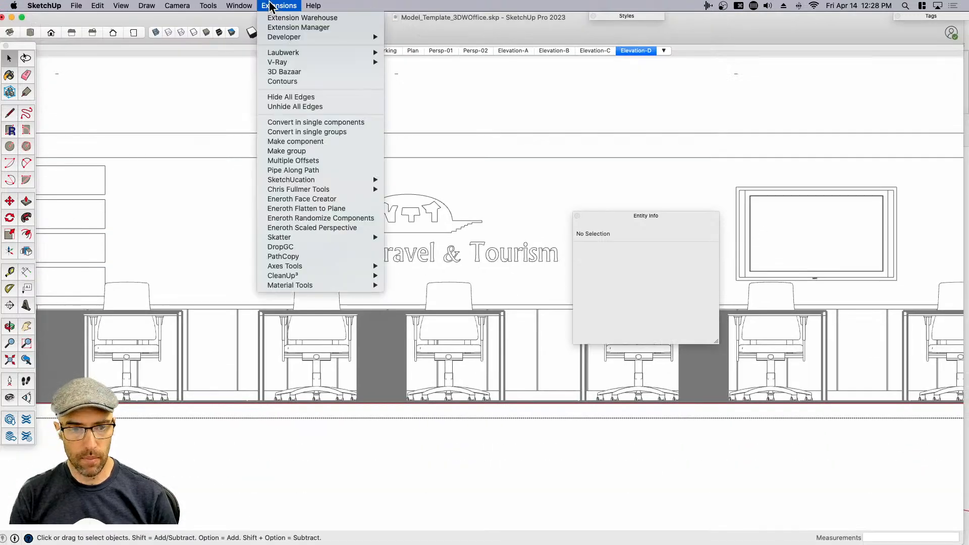
pyautogui.moveTo(239, 6)
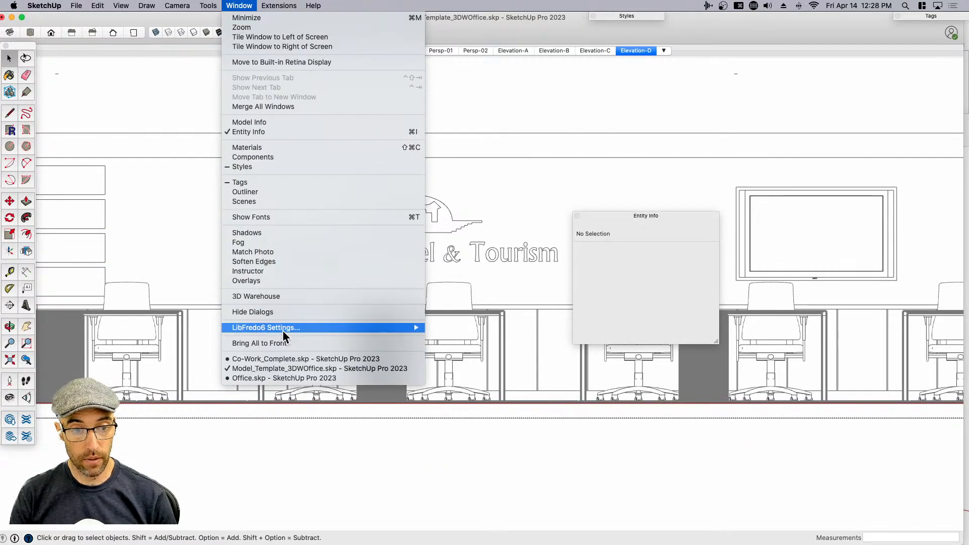
pyautogui.click(279, 359)
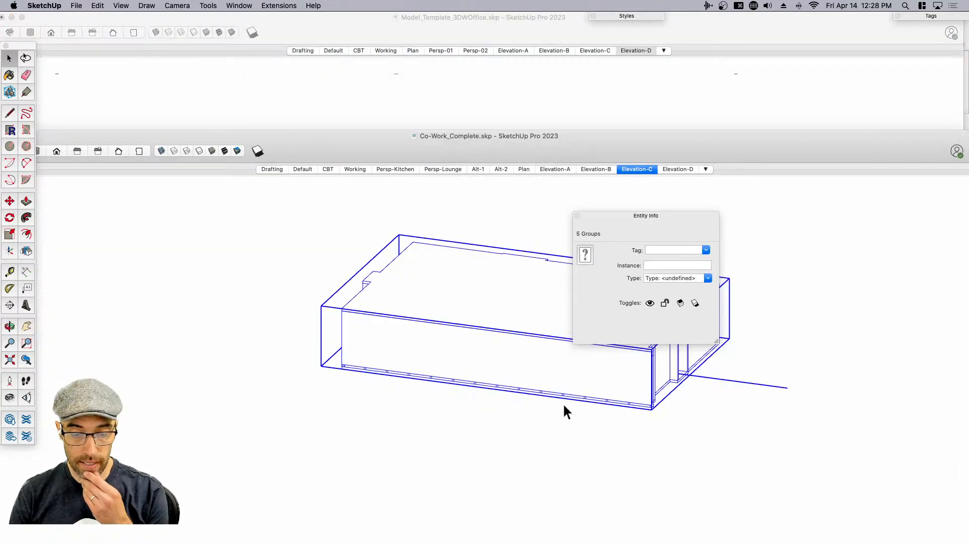
pyautogui.click(457, 401)
pyautogui.click(556, 169)
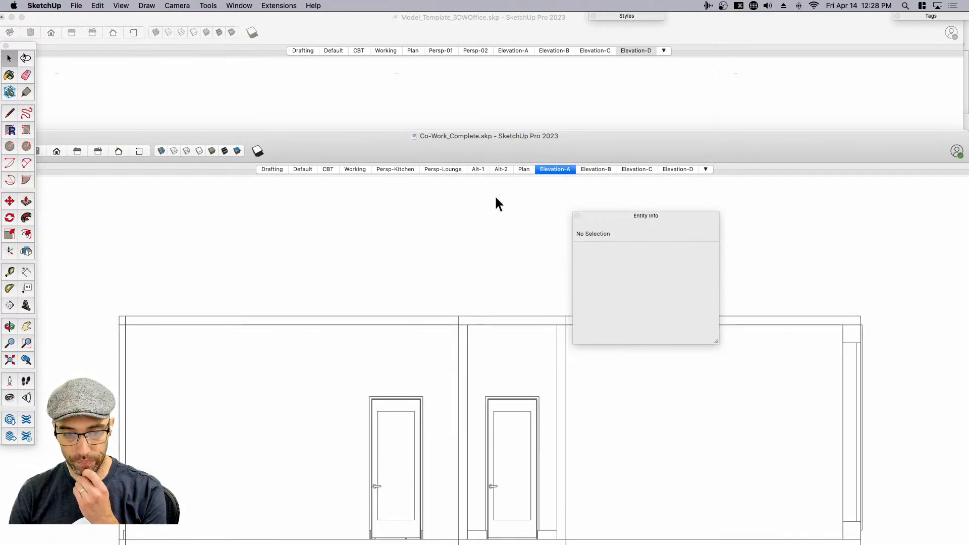
pyautogui.scroll(-2, 487, 213)
pyautogui.moveTo(484, 153); pyautogui.dragTo(496, 86)
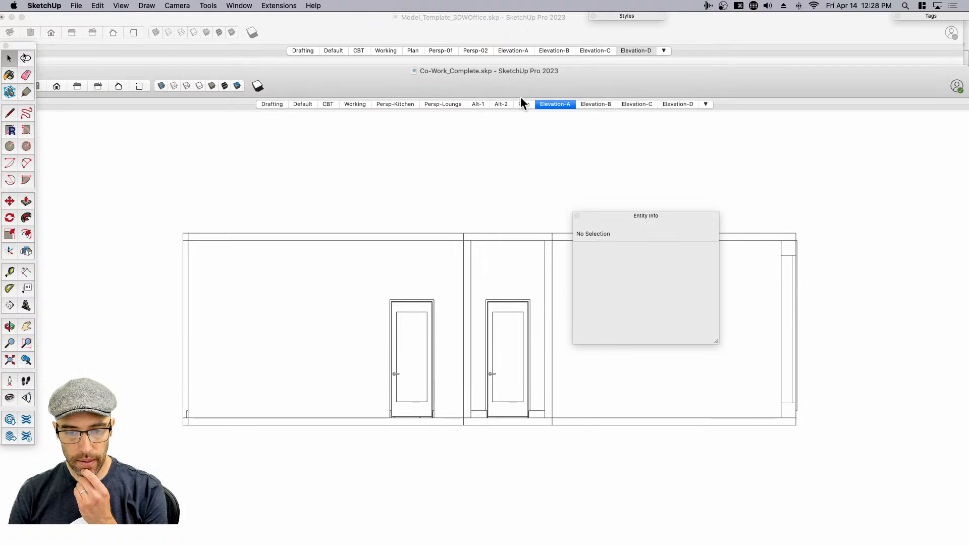
pyautogui.moveTo(435, 79); pyautogui.dragTo(436, 55)
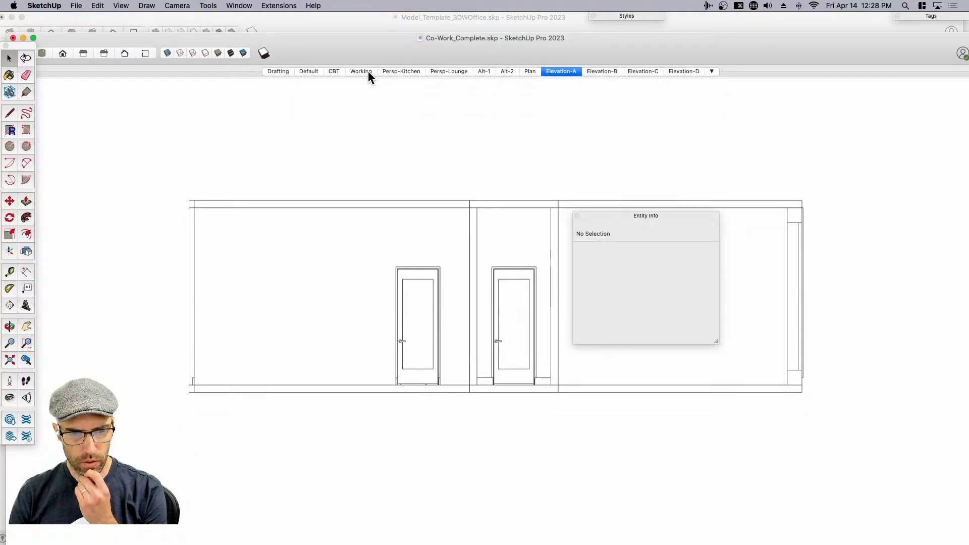
# - Show the Persp-Lounge scene and check the kitchen group's tag and instance name in Entity Info
pyautogui.click(449, 71)
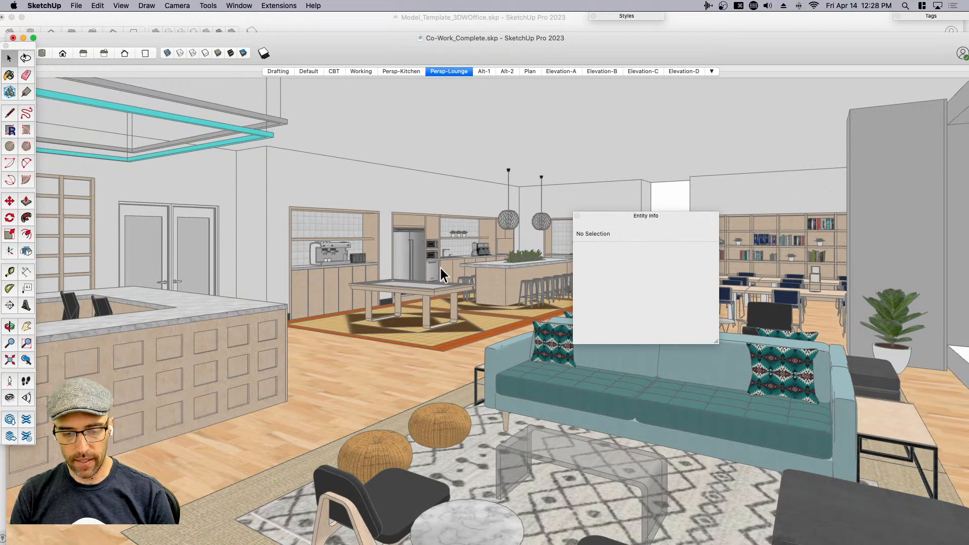
pyautogui.click(493, 266)
pyautogui.moveTo(662, 239); pyautogui.dragTo(773, 128)
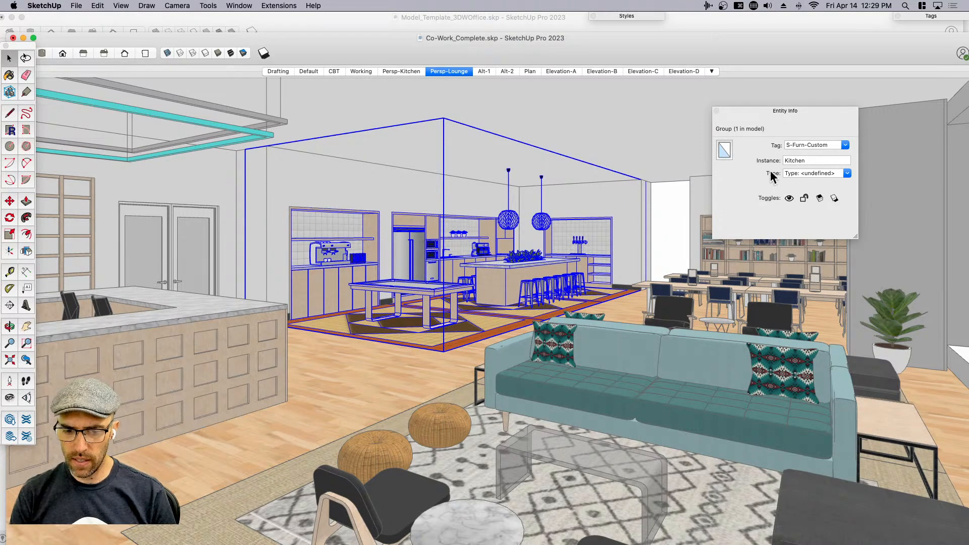
pyautogui.moveTo(806, 159); pyautogui.dragTo(766, 161)
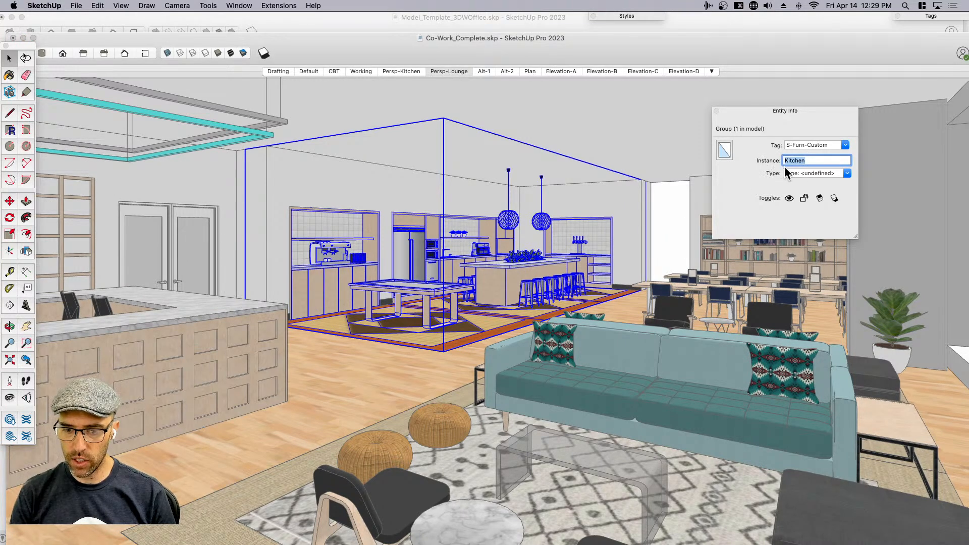
# - Open the kitchen group and examine the community table component and the base group inside it
pyautogui.doubleClick(504, 264)
pyautogui.click(505, 266)
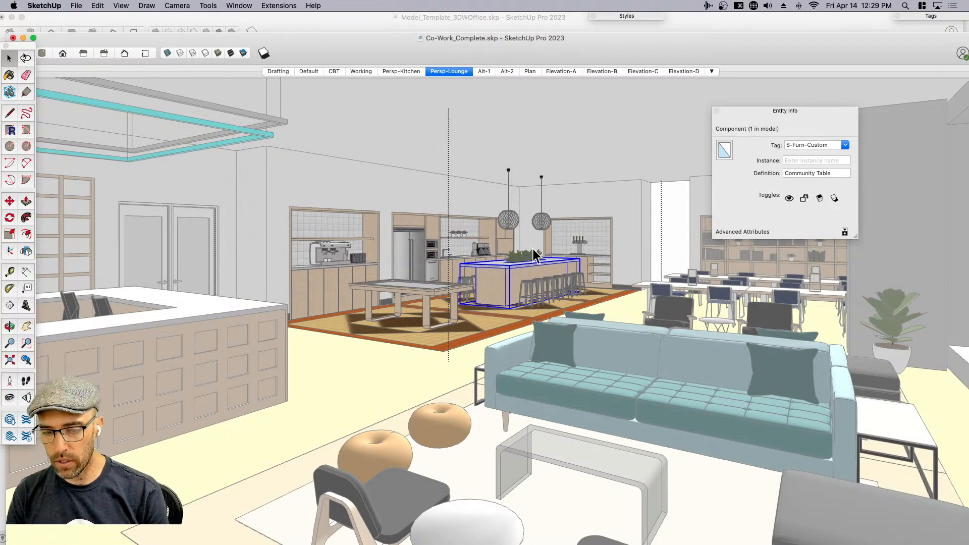
pyautogui.scroll(3, 496, 277)
pyautogui.moveTo(497, 281); pyautogui.dragTo(495, 289, button='middle')
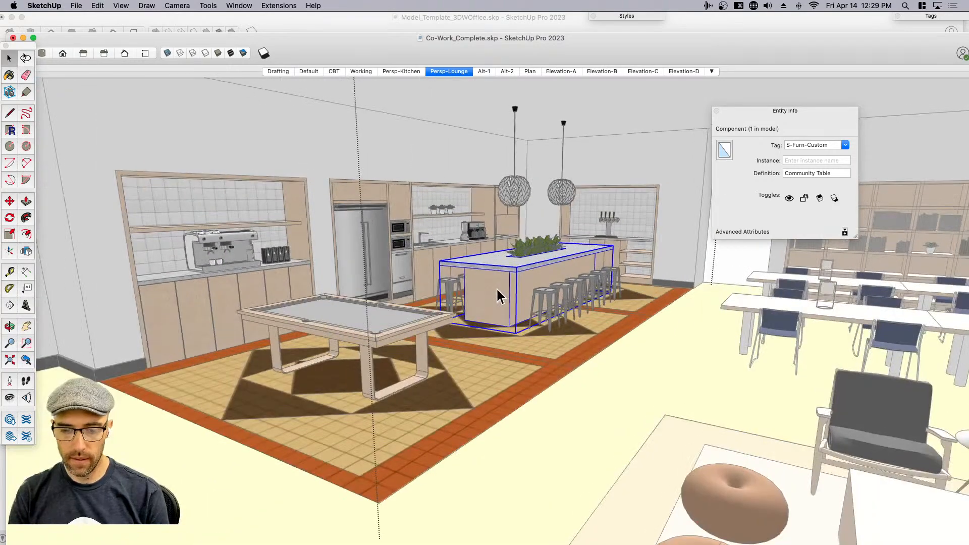
pyautogui.doubleClick(495, 290)
pyautogui.click(494, 292)
pyautogui.scroll(5, 494, 294)
pyautogui.doubleClick(494, 291)
pyautogui.click(504, 299)
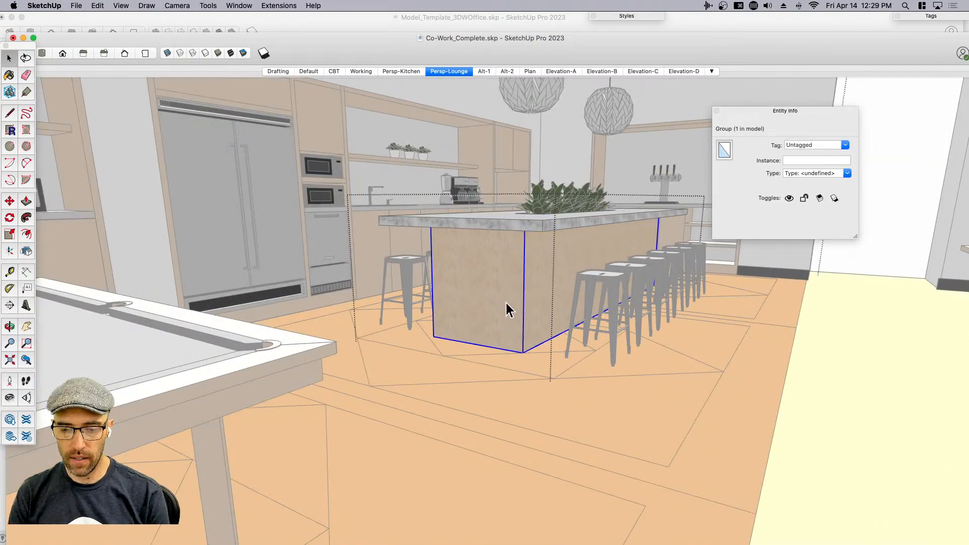
# - Open the community table's base group and read the areas of its end face and long side face
pyautogui.scroll(4, 505, 301)
pyautogui.doubleClick(495, 283)
pyautogui.click(488, 277)
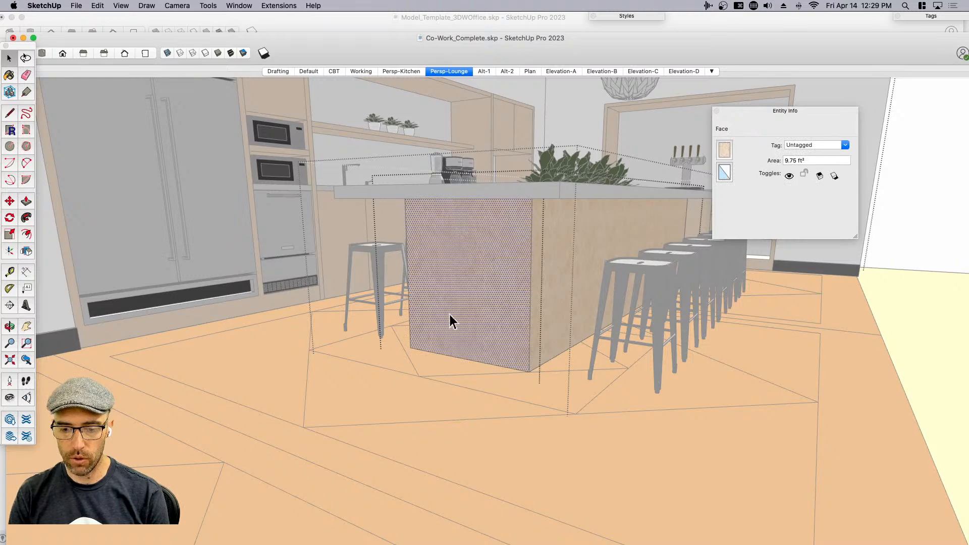
pyautogui.moveTo(802, 159); pyautogui.dragTo(780, 159)
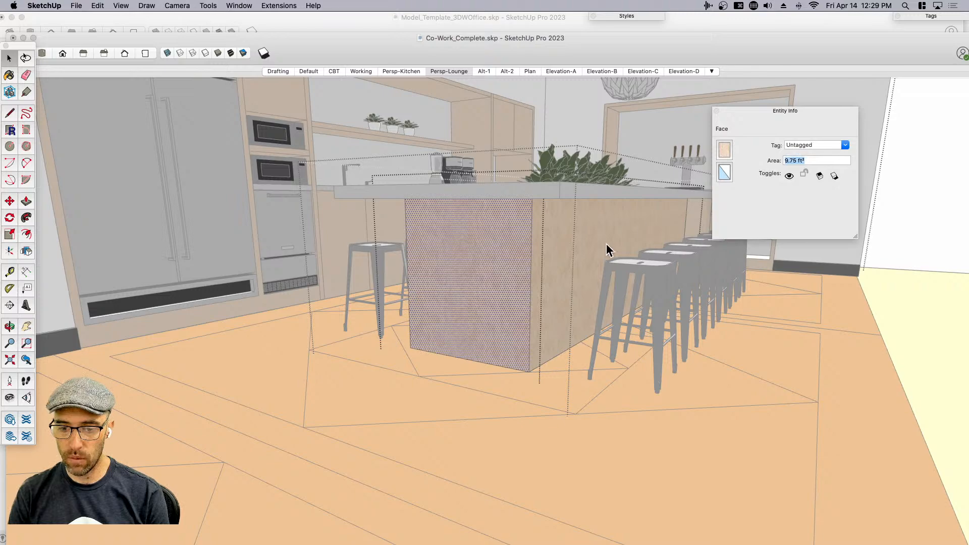
pyautogui.scroll(-4, 580, 279)
pyautogui.click(580, 281)
pyautogui.click(565, 287)
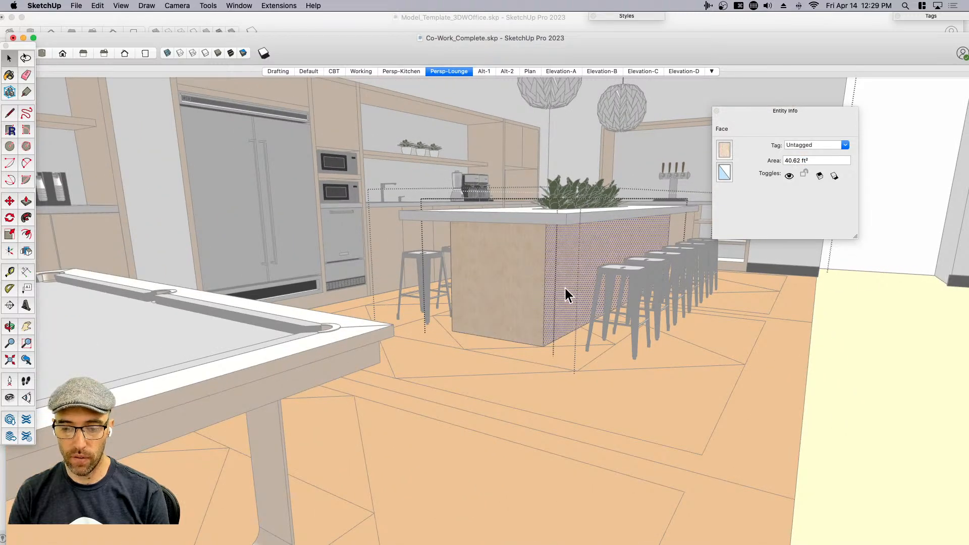
pyautogui.click(598, 386)
pyautogui.scroll(-4, 582, 385)
pyautogui.scroll(-6, 557, 374)
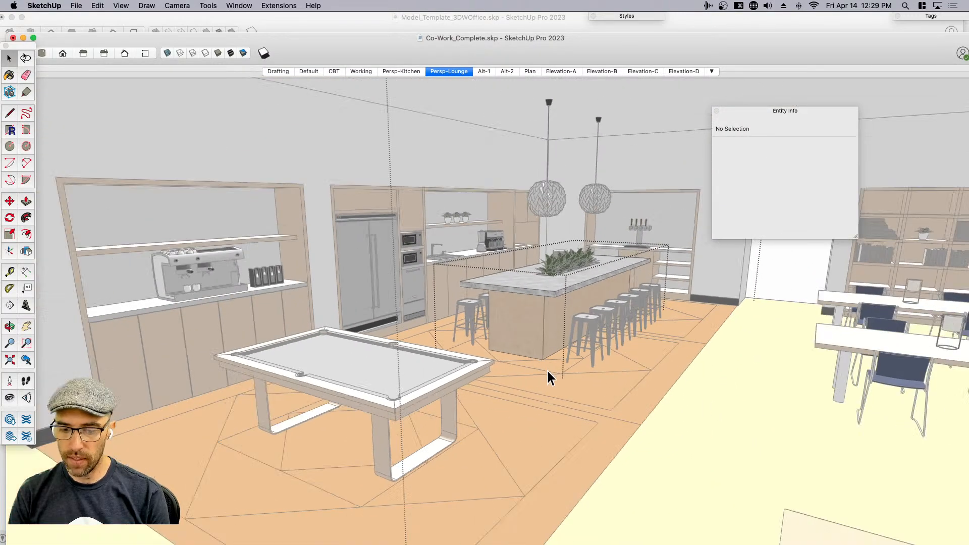
pyautogui.moveTo(580, 368); pyautogui.dragTo(502, 197, button='middle')
pyautogui.scroll(-4, 554, 270)
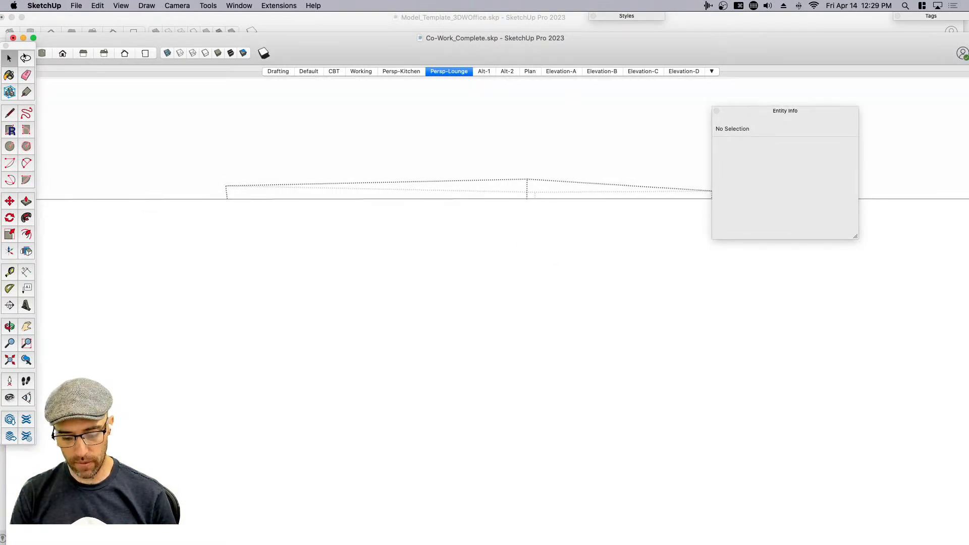
# - Switch to LayOut and label the second long table on the Site Plan page with its component definition name
pyautogui.press('super+Tab')
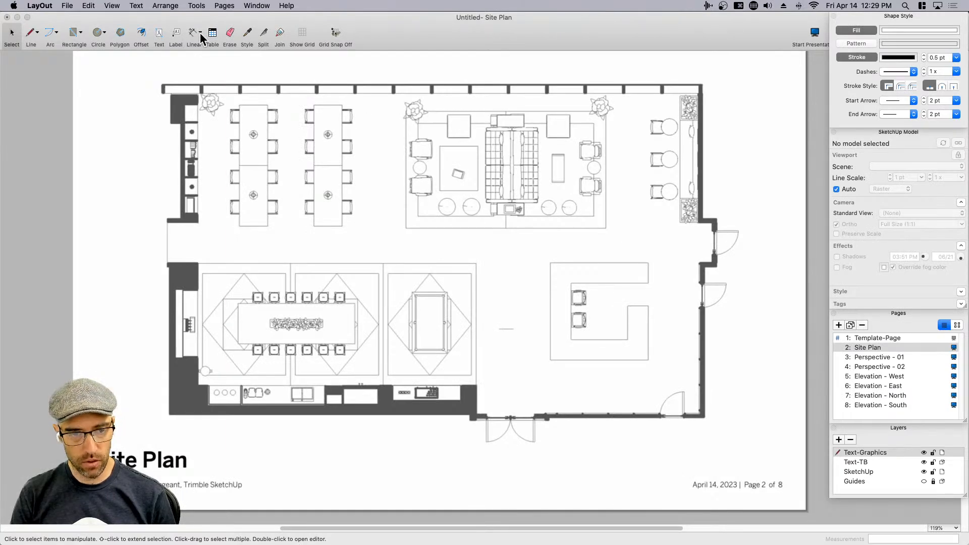
pyautogui.click(175, 33)
pyautogui.scroll(2, 314, 222)
pyautogui.scroll(3, 315, 222)
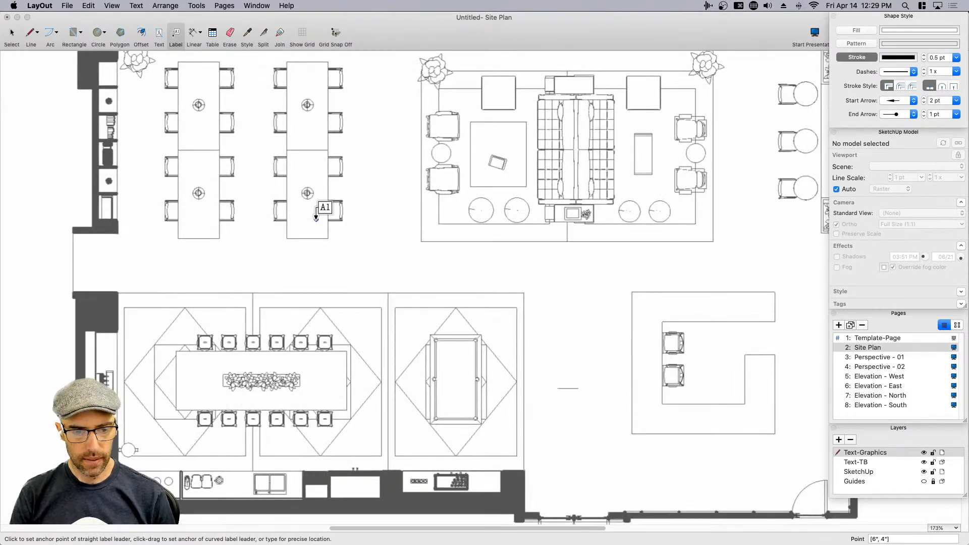
pyautogui.click(325, 219)
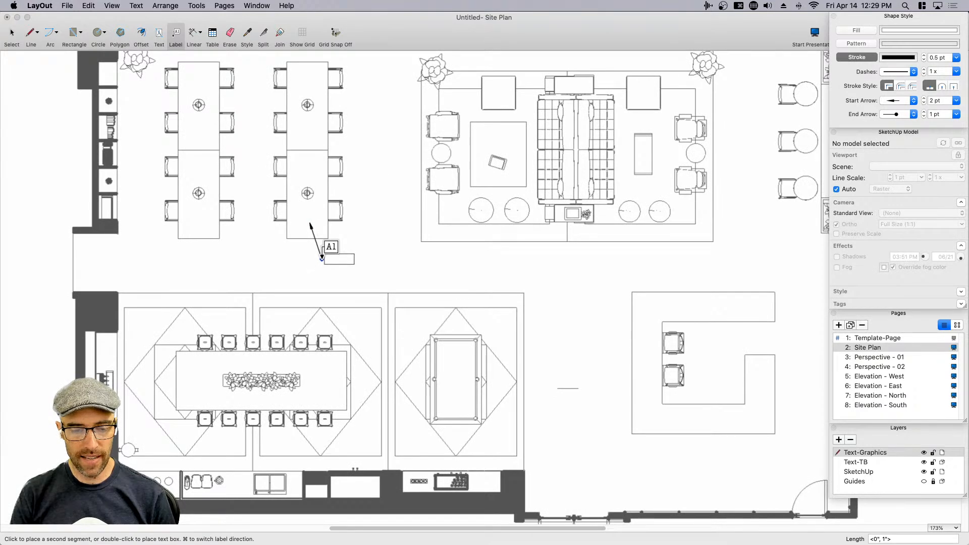
pyautogui.click(321, 262)
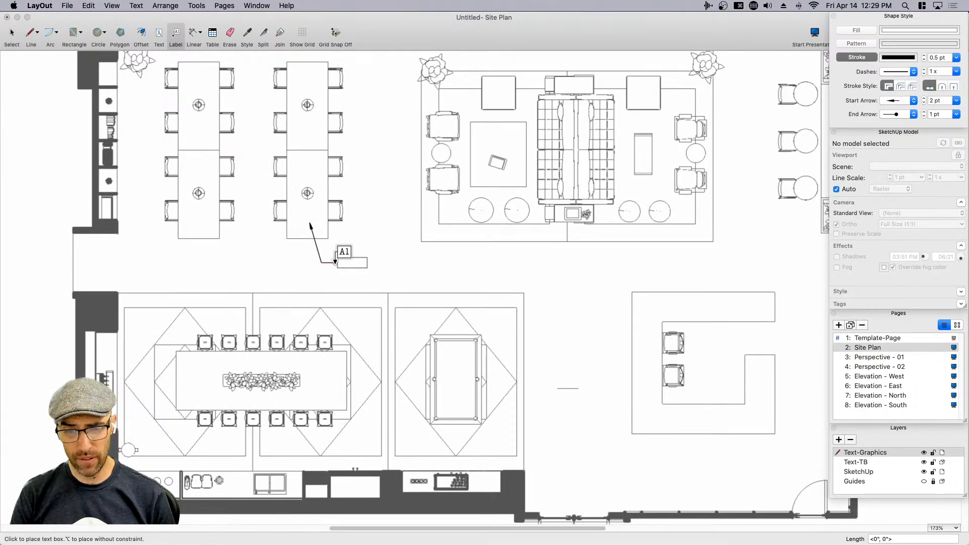
pyautogui.click(336, 263)
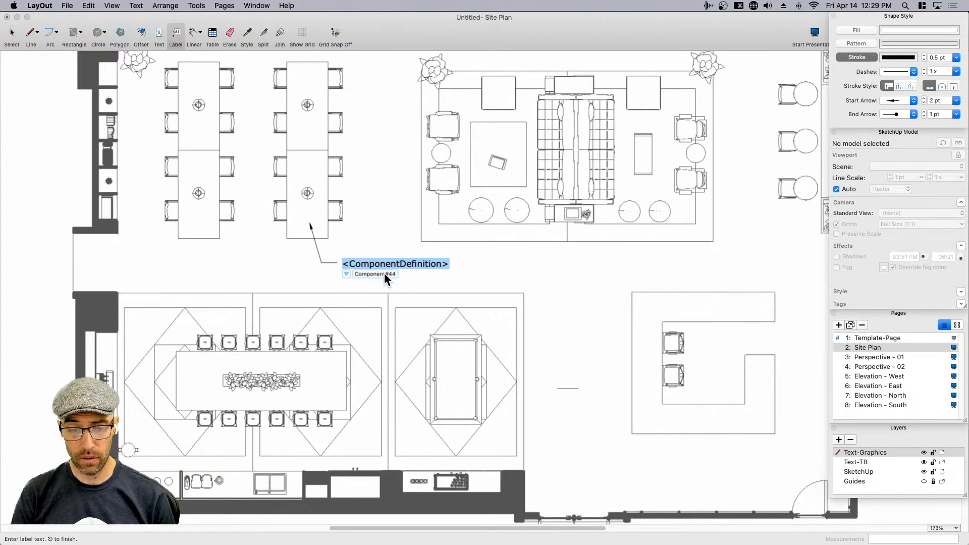
pyautogui.click(430, 288)
# - Delete the component name label below the second long table
pyautogui.press('space')
pyautogui.click(388, 262)
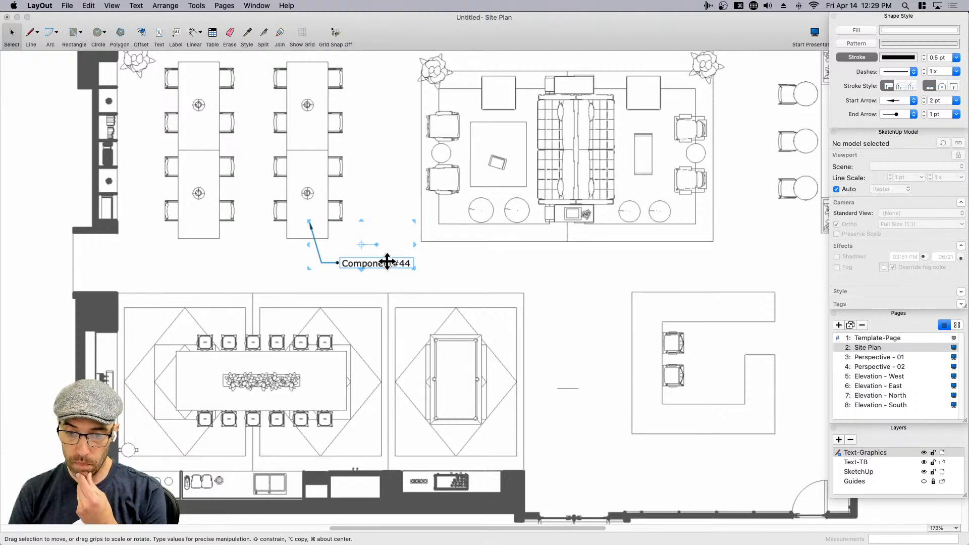
pyautogui.press('Delete')
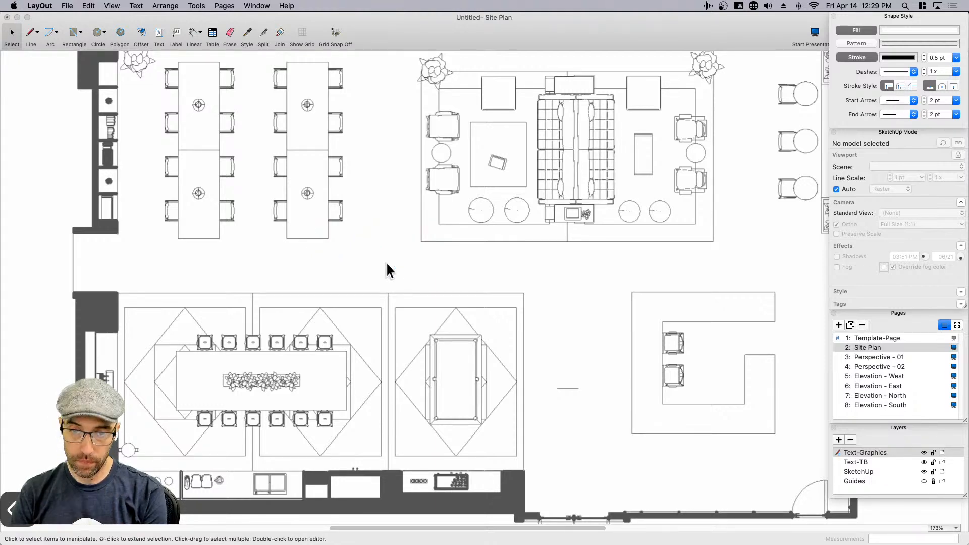
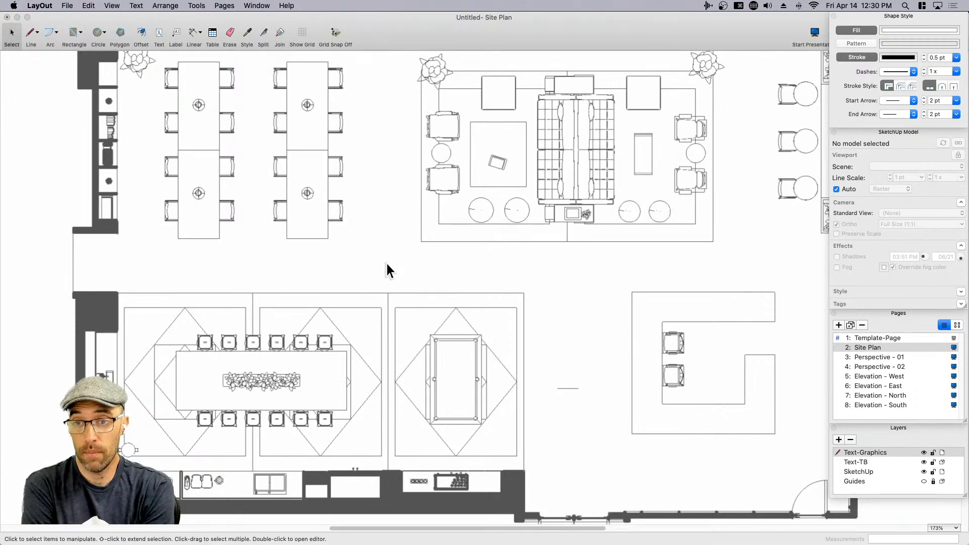
pyautogui.scroll(-4, 392, 286)
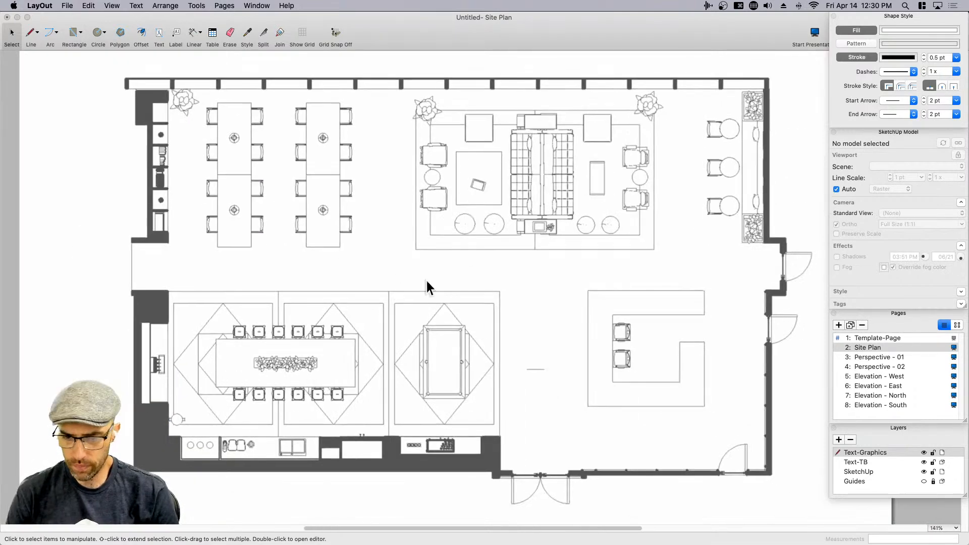
pyautogui.click(542, 222)
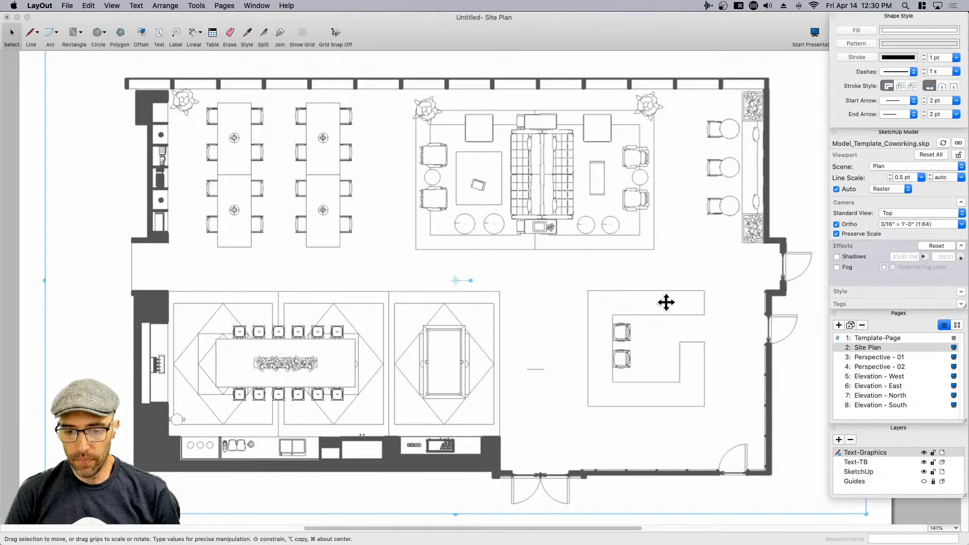
pyautogui.scroll(-5, 616, 283)
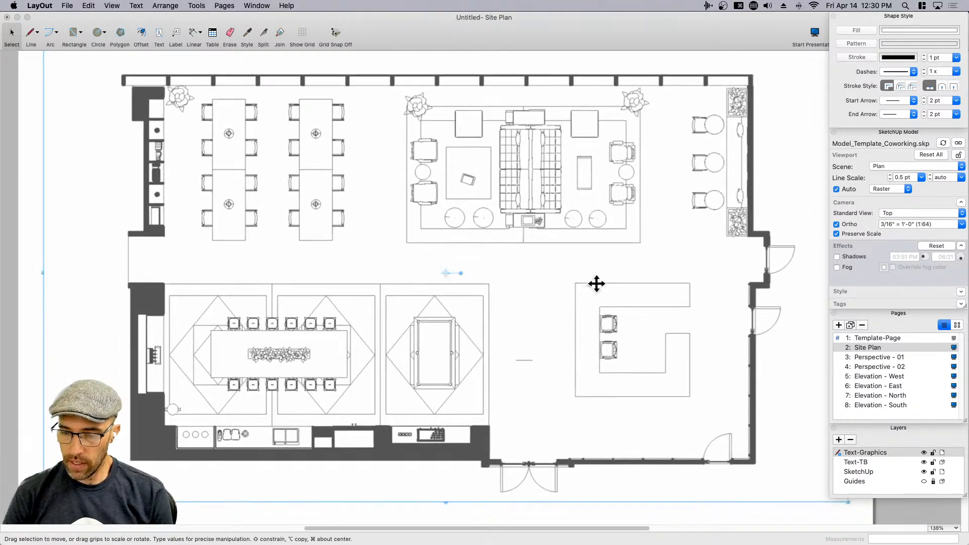
pyautogui.hscroll(2, 612, 300)
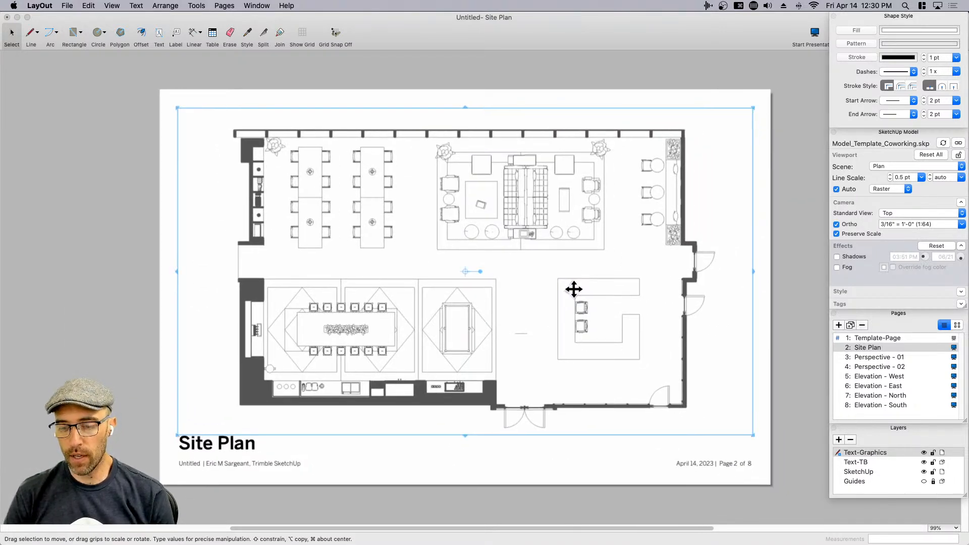
pyautogui.click(775, 352)
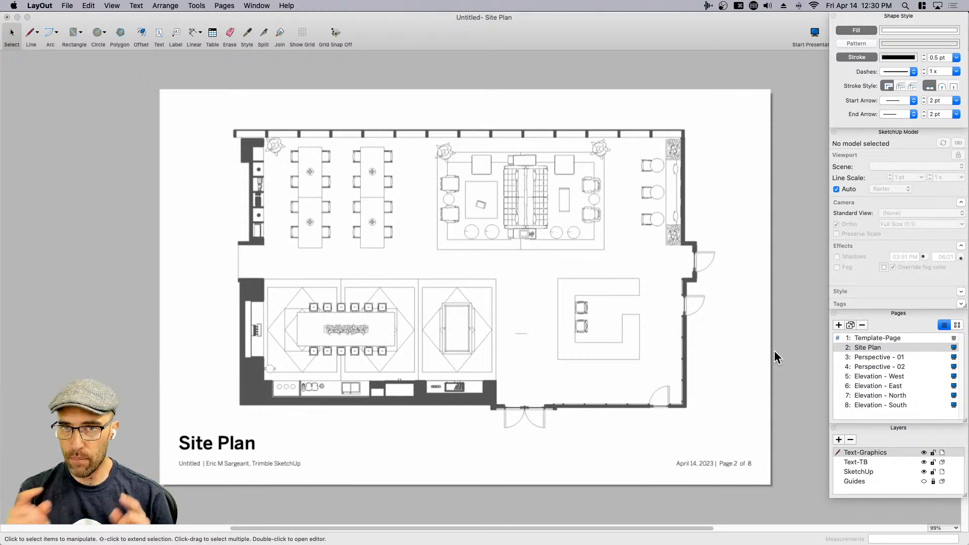
# - Go to the Elevation - East page and set its viewport scale to 1/4" = 1'-0" (1:48)
pyautogui.click(869, 367)
pyautogui.click(873, 386)
pyautogui.click(875, 400)
pyautogui.click(874, 401)
pyautogui.click(875, 381)
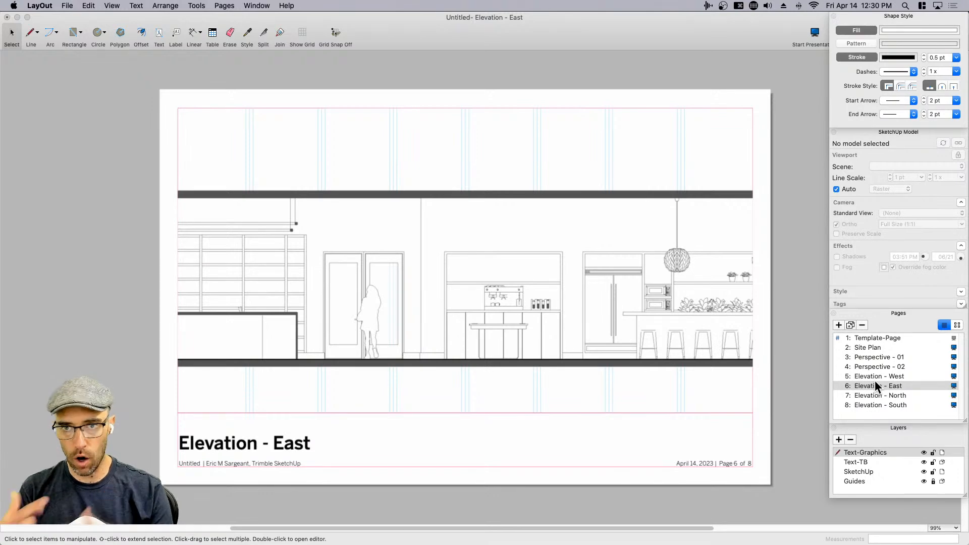
pyautogui.click(443, 320)
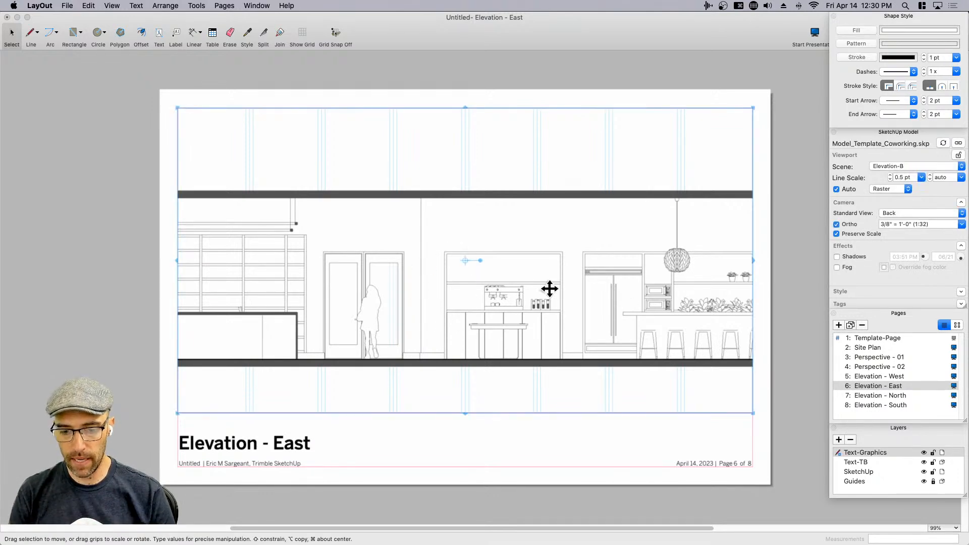
pyautogui.click(961, 224)
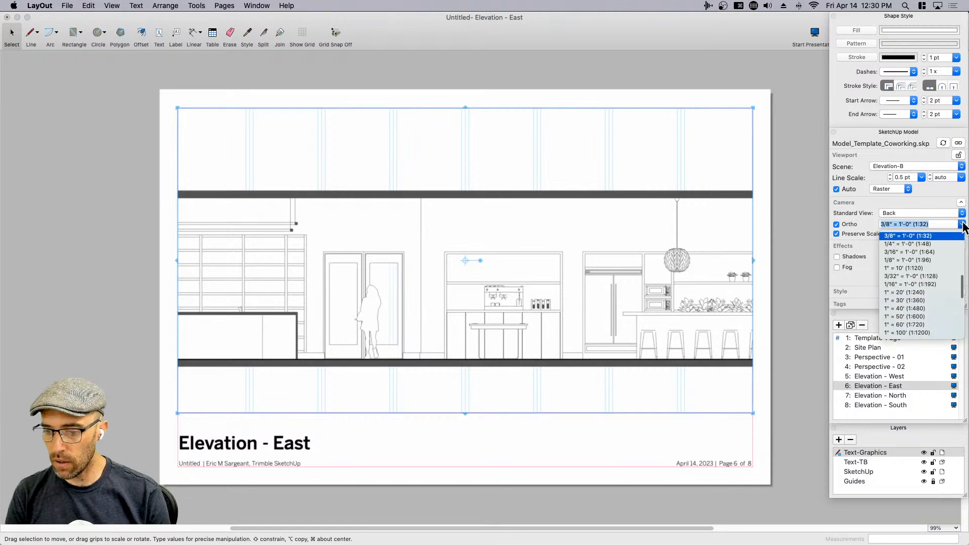
pyautogui.click(907, 245)
pyautogui.click(783, 317)
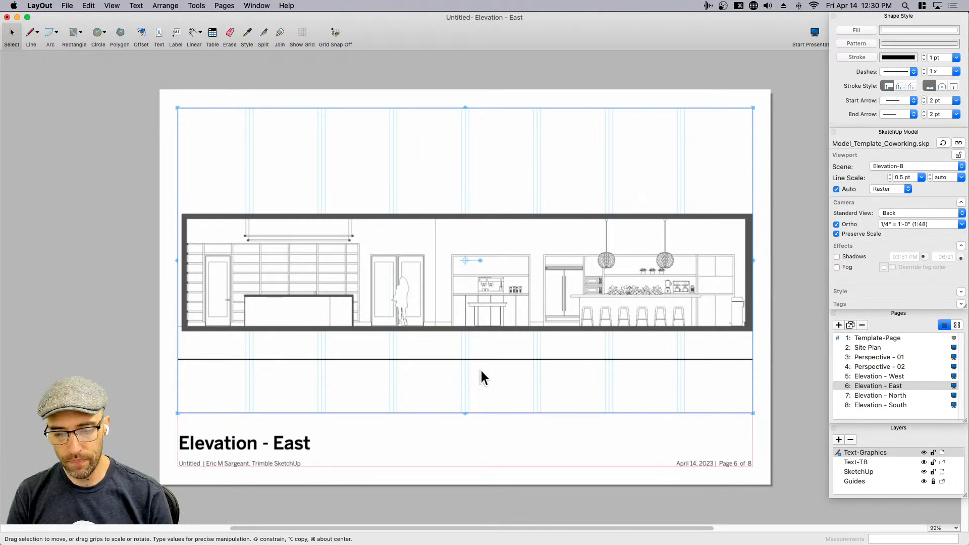
# - Nudge the elevation viewport down and slightly left so its floor sits on the ground line
pyautogui.press('Down')
pyautogui.press('Down')
pyautogui.press('Down')
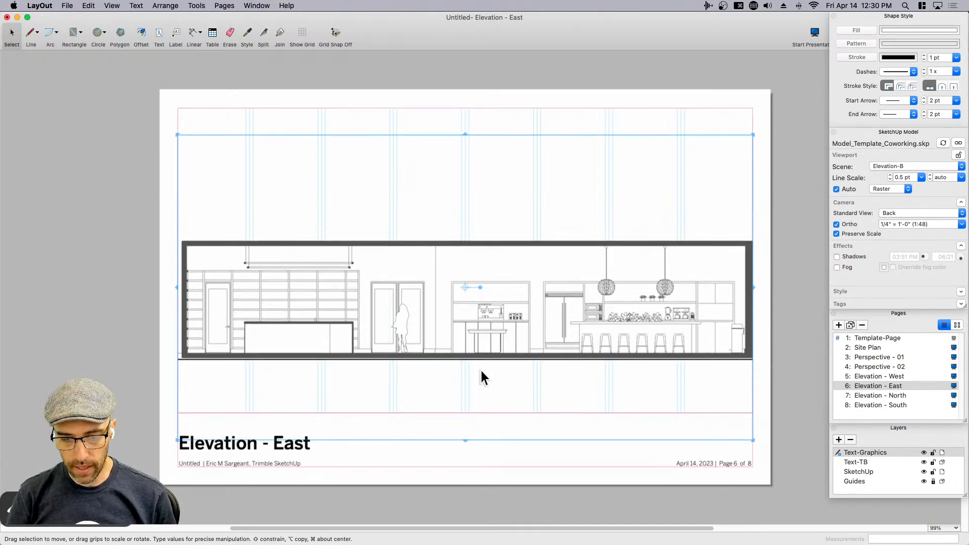
pyautogui.press('Left')
pyautogui.press('Left')
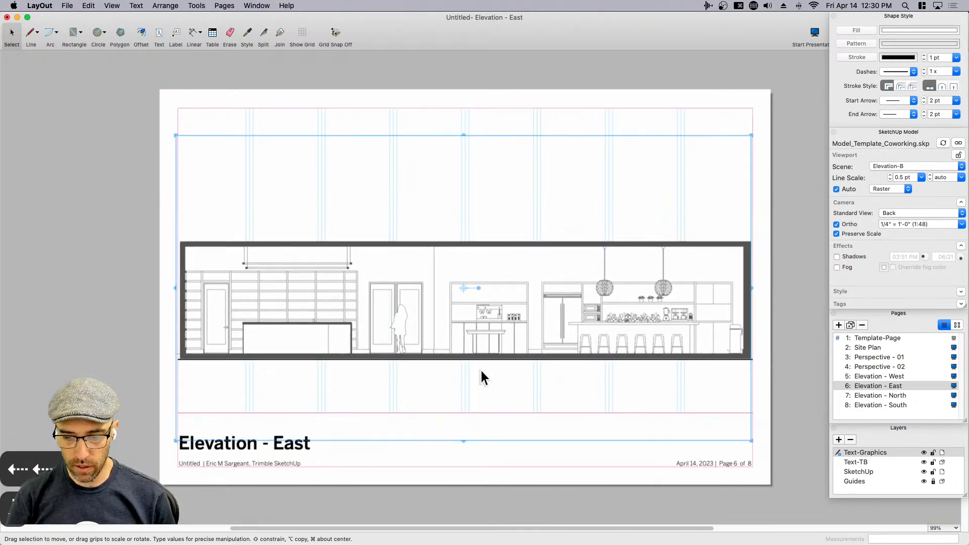
# - Resize the elevation viewport's bottom and top edges to the horizontal guide lines
pyautogui.moveTo(455, 442)
pyautogui.mouseDown()
pyautogui.moveTo(467, 444)
pyautogui.moveTo(471, 414)
pyautogui.mouseUp()
pyautogui.moveTo(471, 138); pyautogui.dragTo(463, 107)
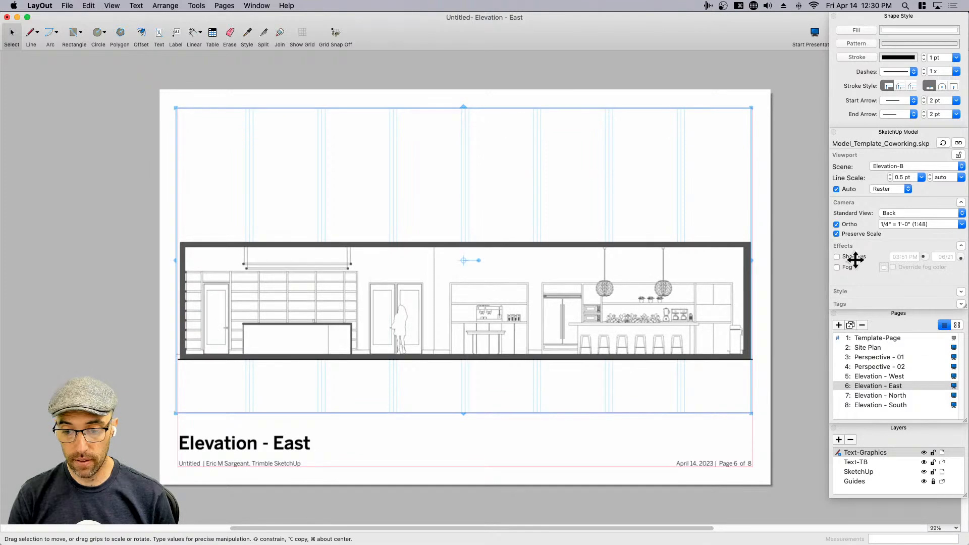
pyautogui.click(795, 321)
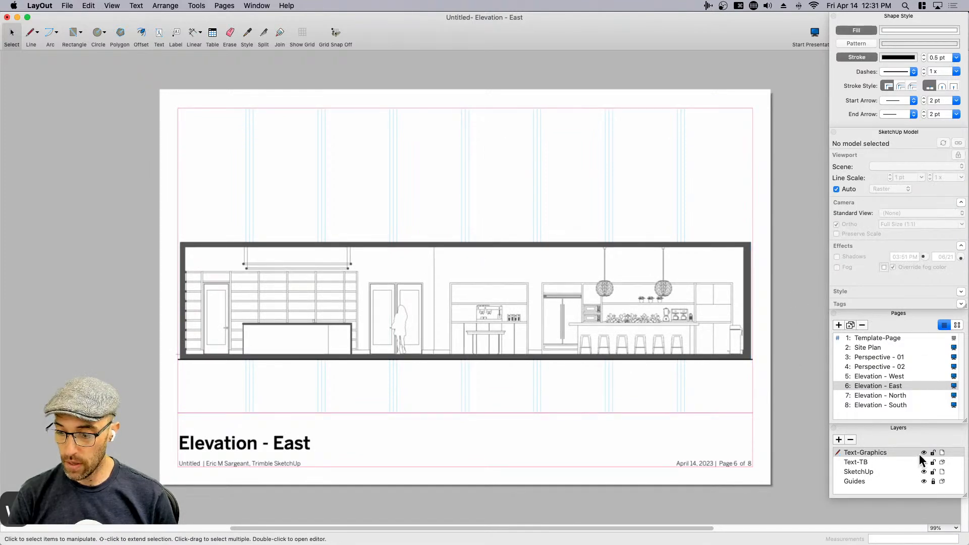
# - Temporarily hide the Guides layer and try to delete the ground line beneath the elevation
pyautogui.click(923, 471)
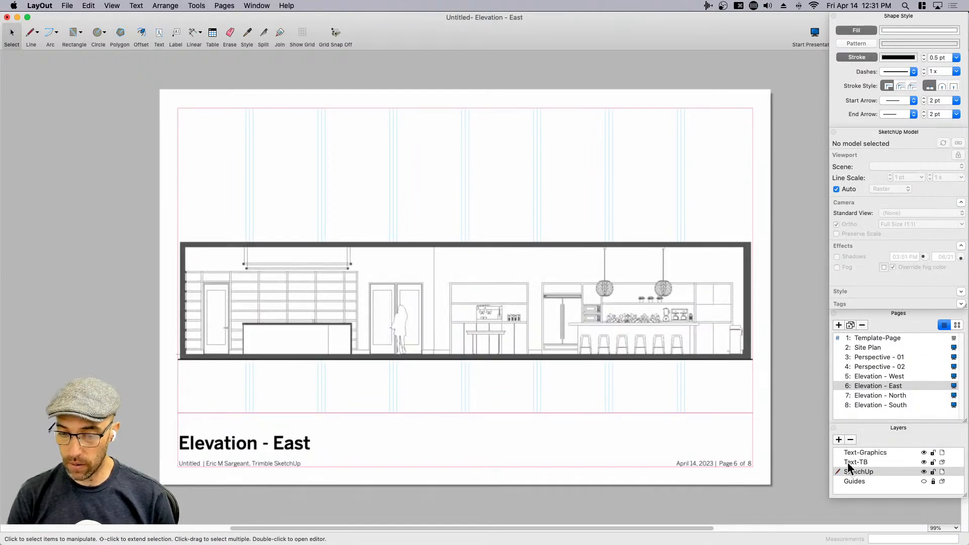
pyautogui.click(752, 359)
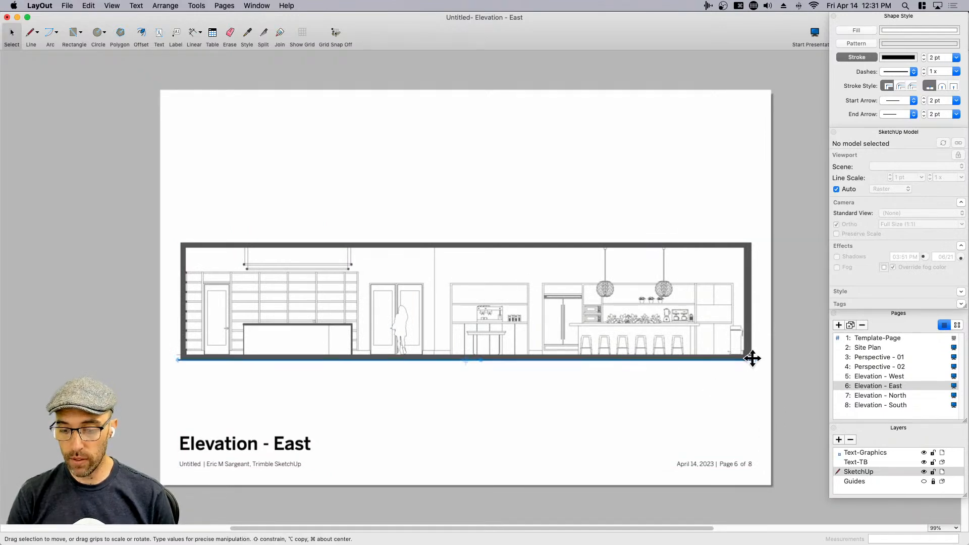
pyautogui.press('BackSpace')
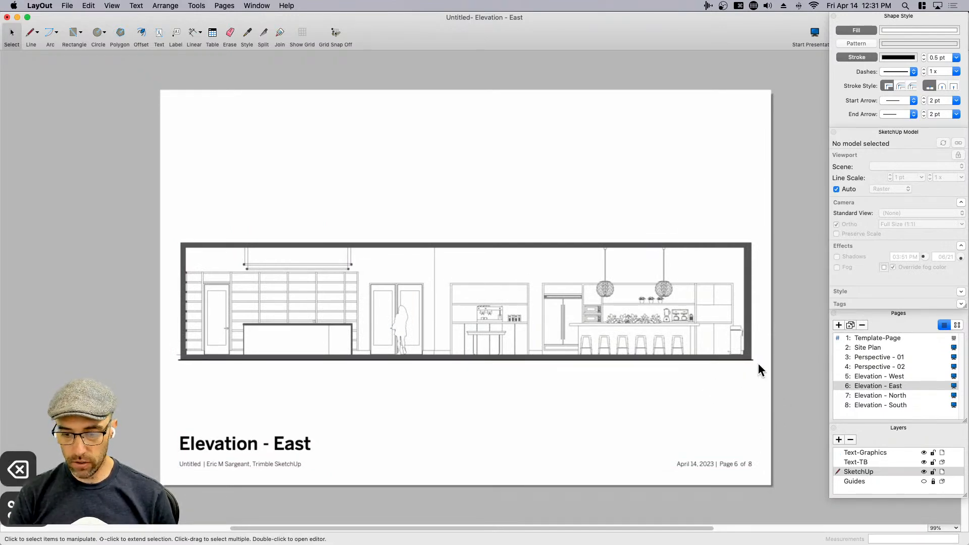
pyautogui.click(924, 481)
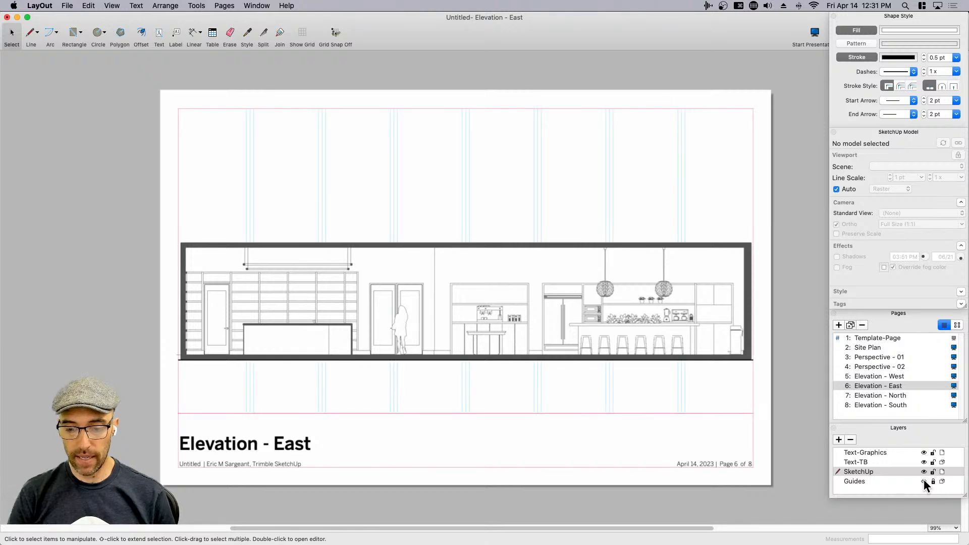
pyautogui.moveTo(472, 361); pyautogui.dragTo(483, 330, button='middle')
pyautogui.scroll(1, 281, 414)
pyautogui.scroll(1, 281, 414)
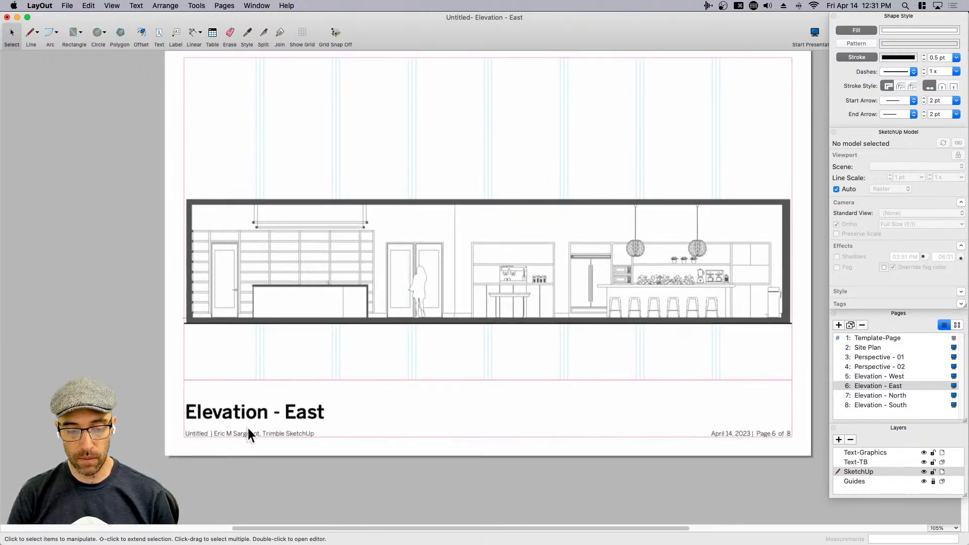
pyautogui.moveTo(662, 444); pyautogui.dragTo(653, 447, button='middle')
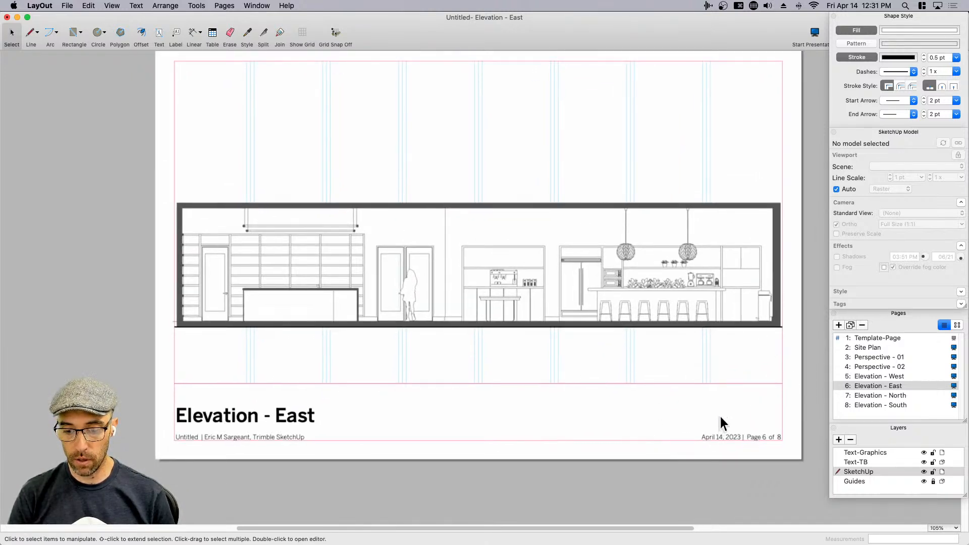
pyautogui.moveTo(682, 420); pyautogui.dragTo(663, 463, button='middle')
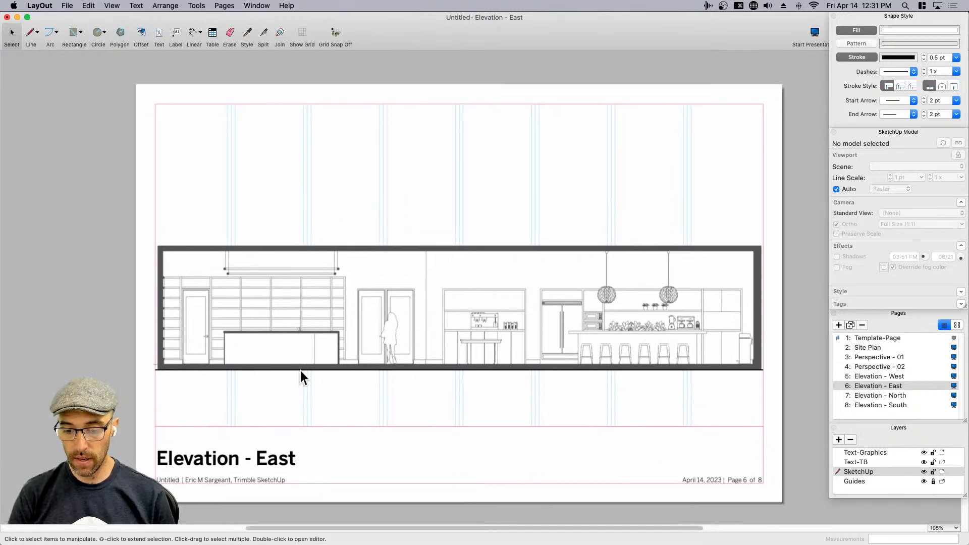
# - Add a linear dimension for the reception counter's width below the elevation and continue the string to the near end of the coffee-area table
pyautogui.scroll(1, 371, 372)
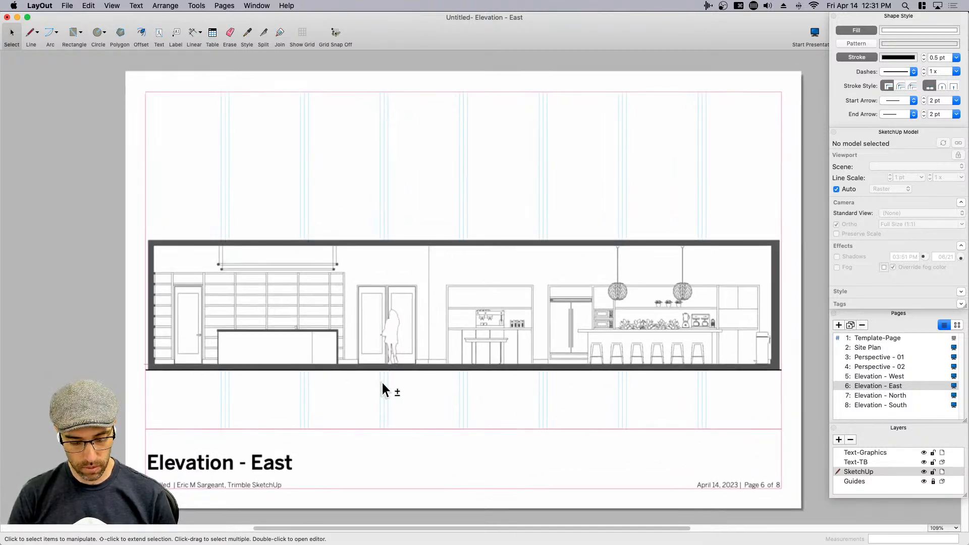
pyautogui.hotkey('shift', 'd')
pyautogui.click(645, 412)
pyautogui.press('d')
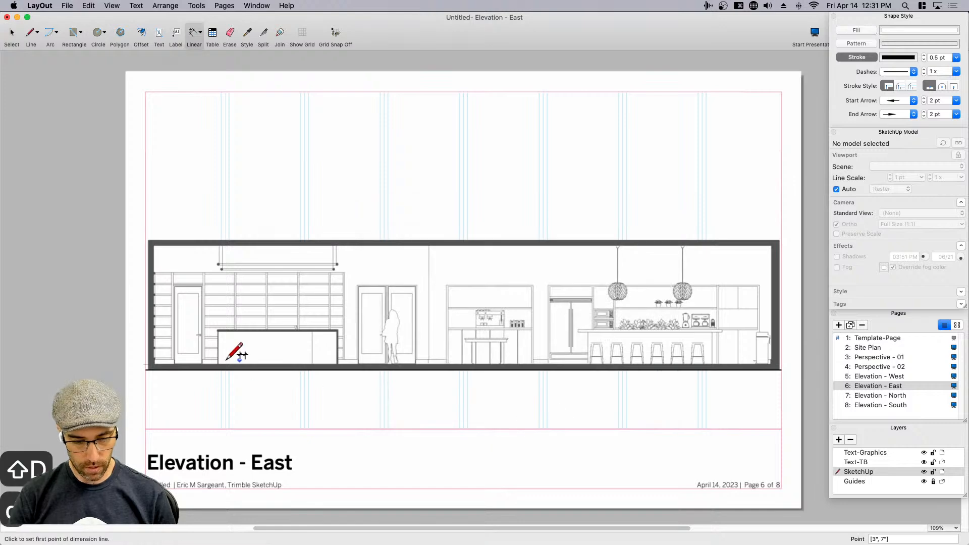
pyautogui.scroll(6, 223, 353)
pyautogui.click(208, 372)
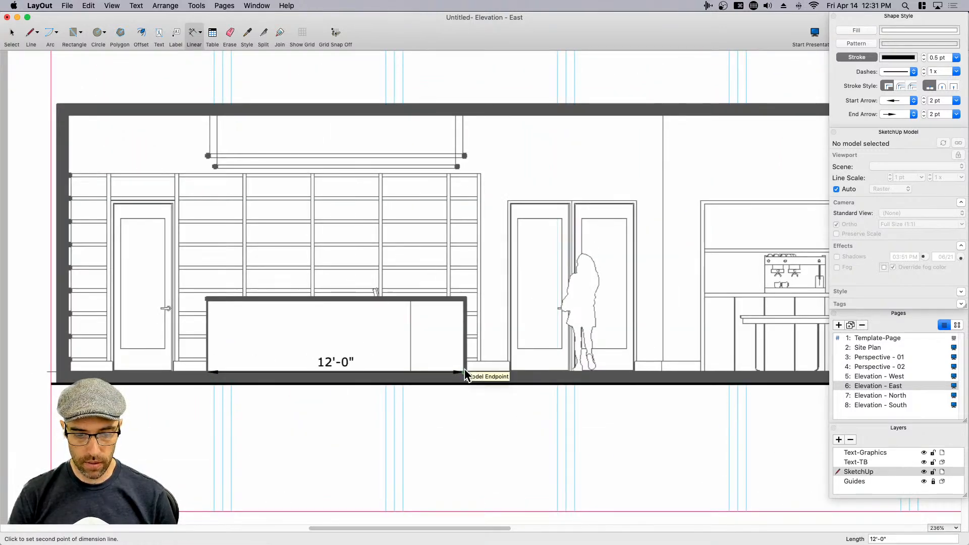
pyautogui.click(464, 369)
pyautogui.click(465, 457)
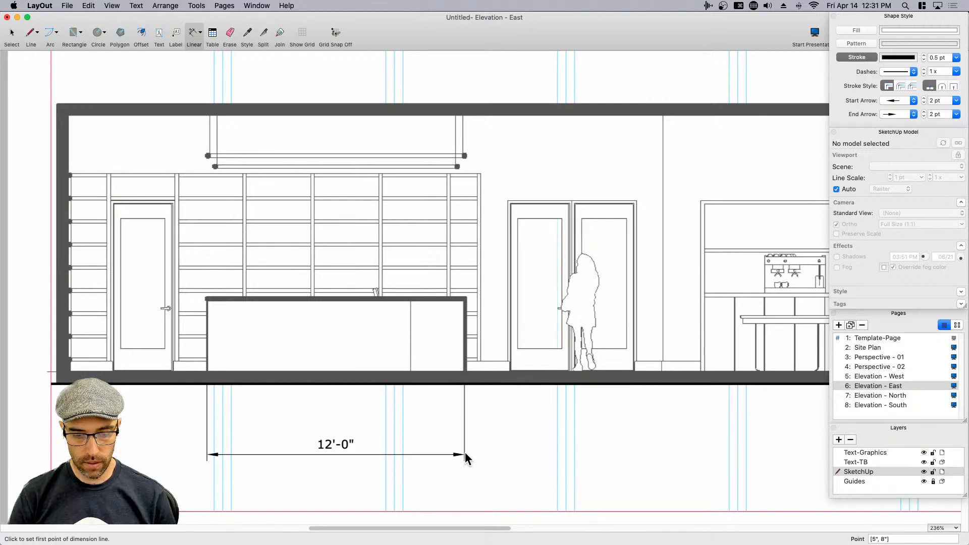
pyautogui.hscroll(5, 504, 429)
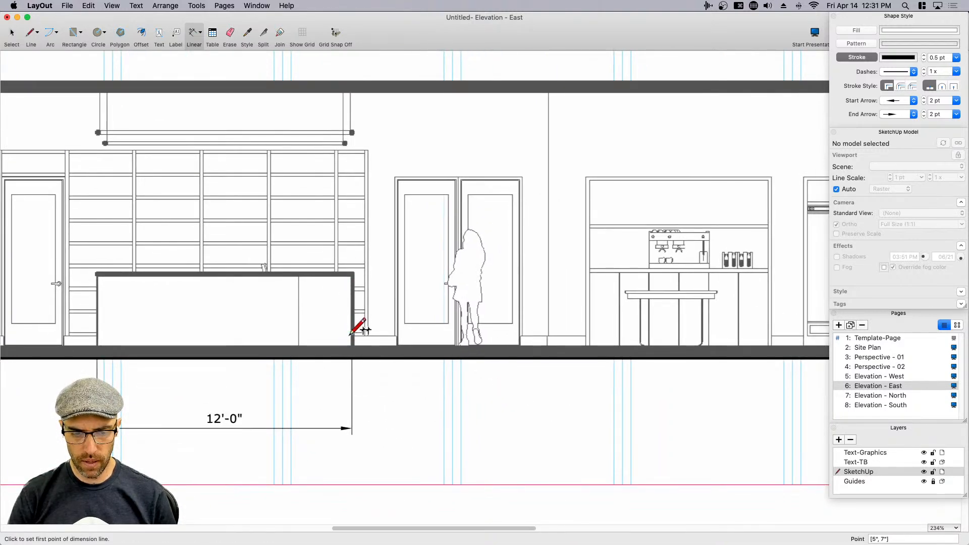
pyautogui.doubleClick(626, 290)
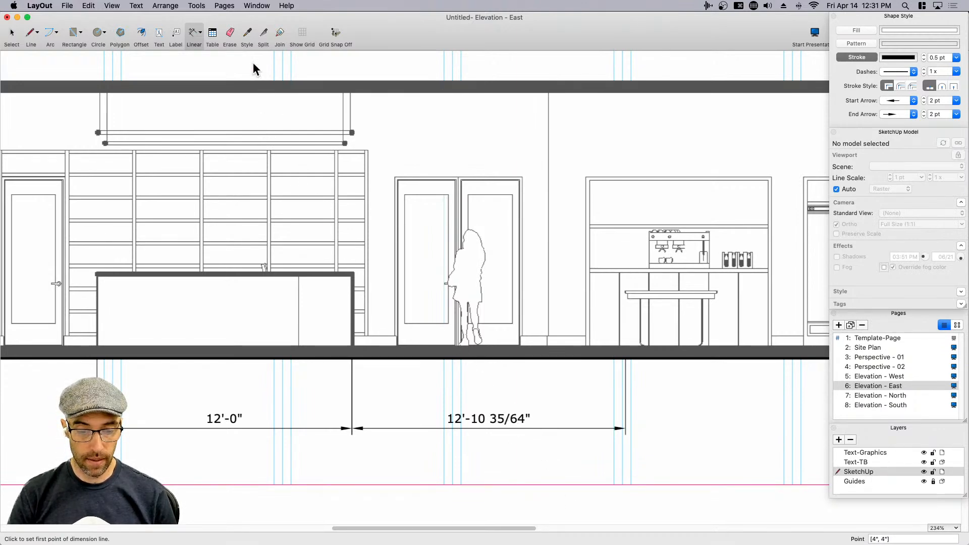
# - Set the length precision for new dimensions to 1"
pyautogui.click(257, 6)
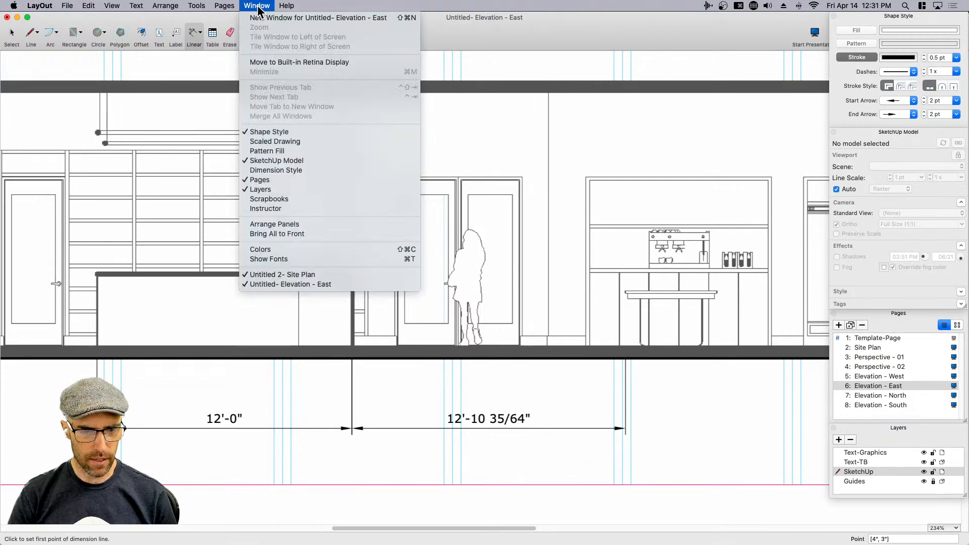
pyautogui.click(294, 170)
pyautogui.click(664, 216)
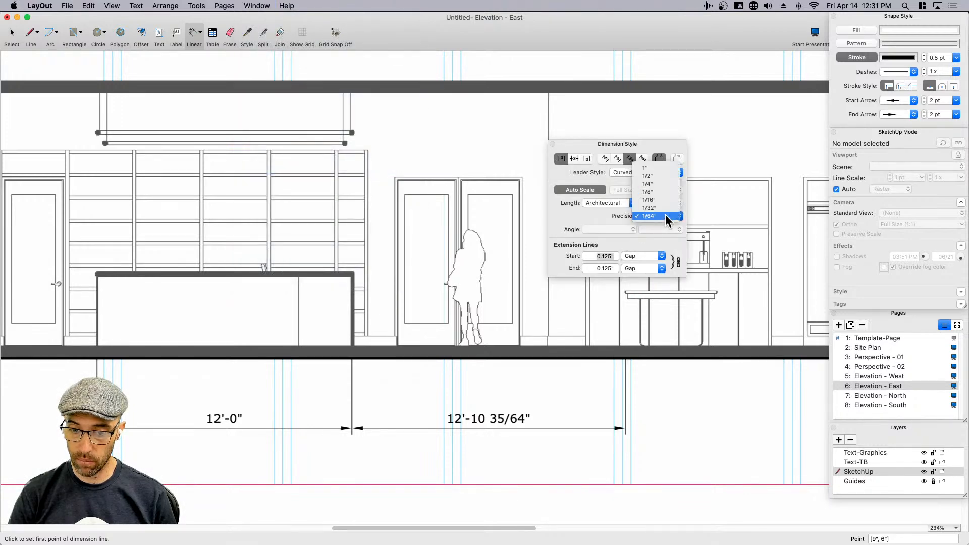
pyautogui.click(652, 167)
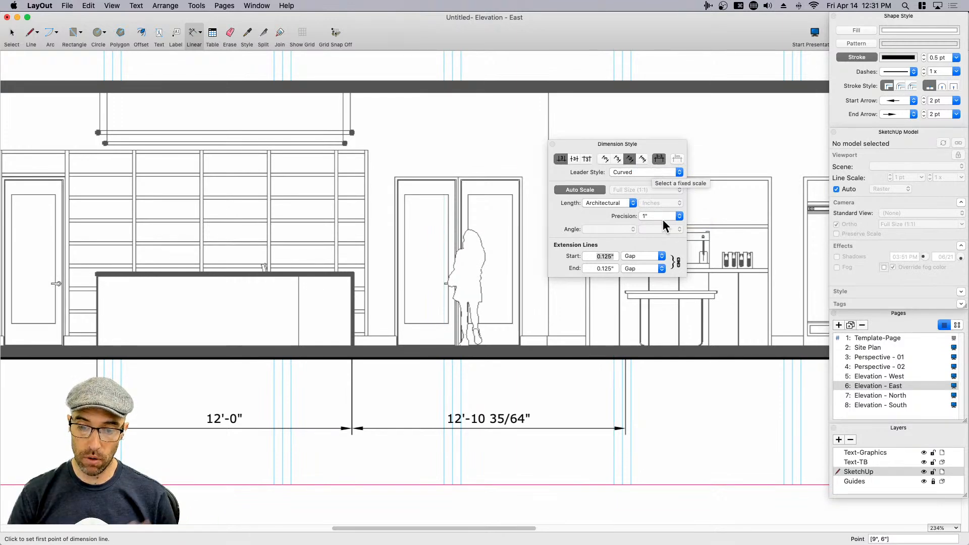
pyautogui.click(553, 144)
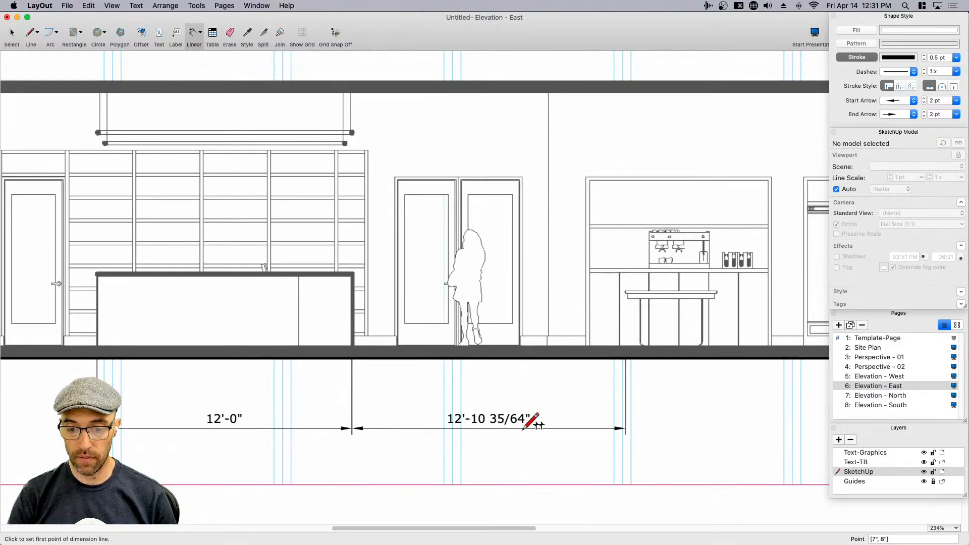
# - Delete both existing linear dimensions below the elevation
pyautogui.press('space')
pyautogui.scroll(-1, 517, 417)
pyautogui.click(516, 417)
pyautogui.press('BackSpace')
pyautogui.click(244, 429)
pyautogui.press('BackSpace')
pyautogui.press('d')
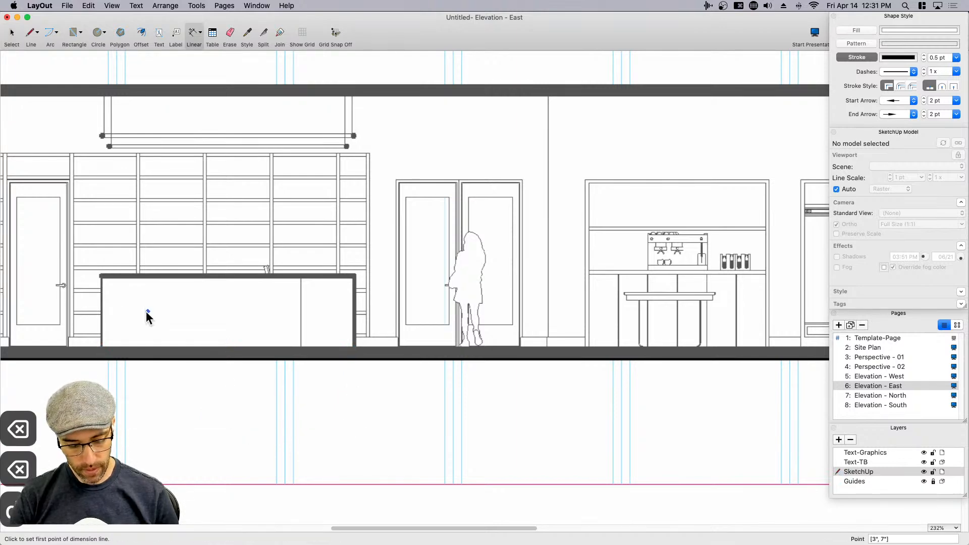
pyautogui.click(102, 347)
pyautogui.click(356, 348)
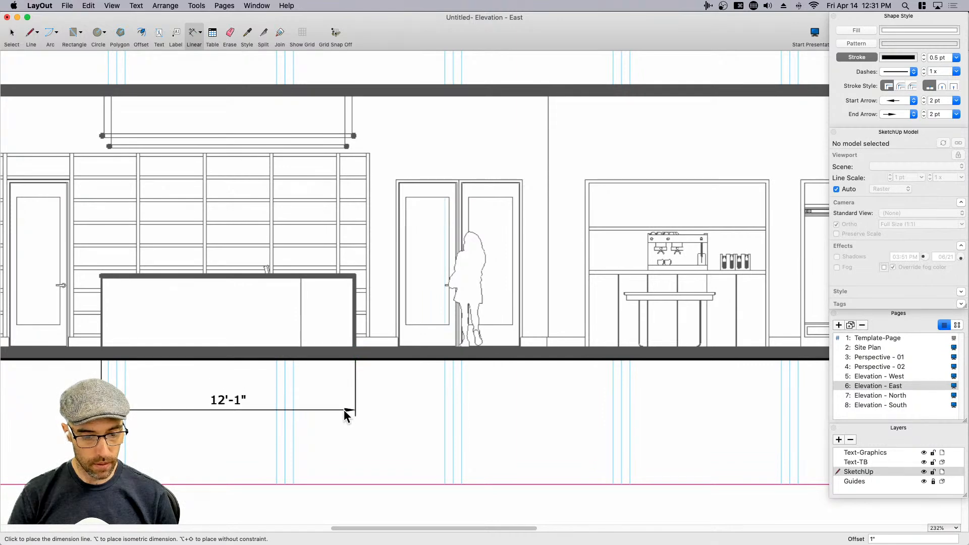
pyautogui.press('Escape')
# - Try a linear dimension for the reception counter's width below the elevation, and delete it again
pyautogui.click(103, 347)
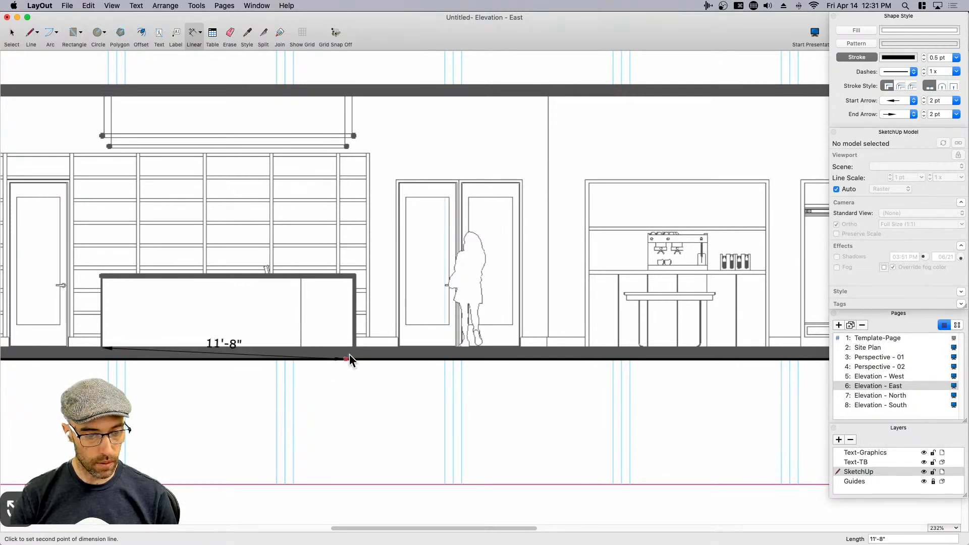
pyautogui.click(352, 347)
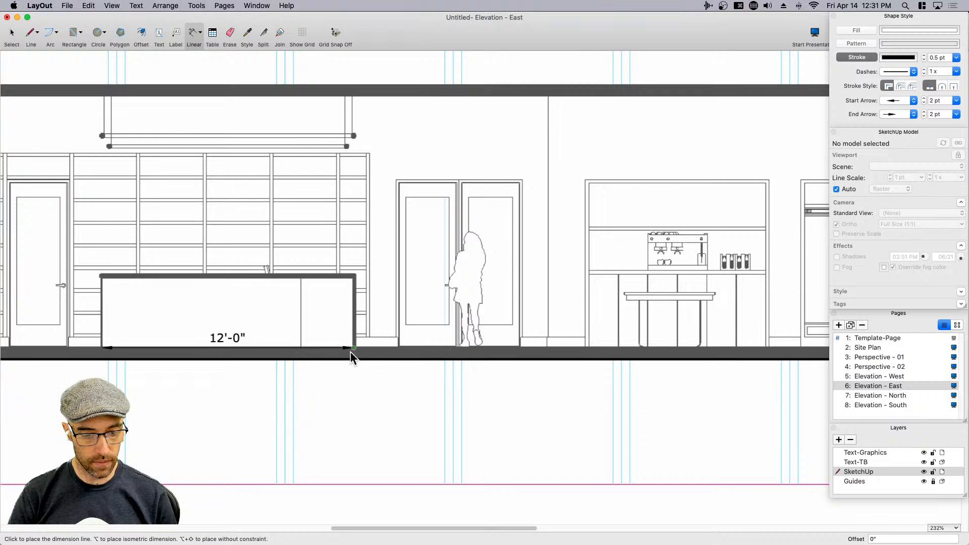
pyautogui.click(342, 420)
pyautogui.moveTo(333, 416); pyautogui.dragTo(500, 405, button='middle')
pyautogui.scroll(6, 394, 399)
pyautogui.press('space')
pyautogui.click(394, 395)
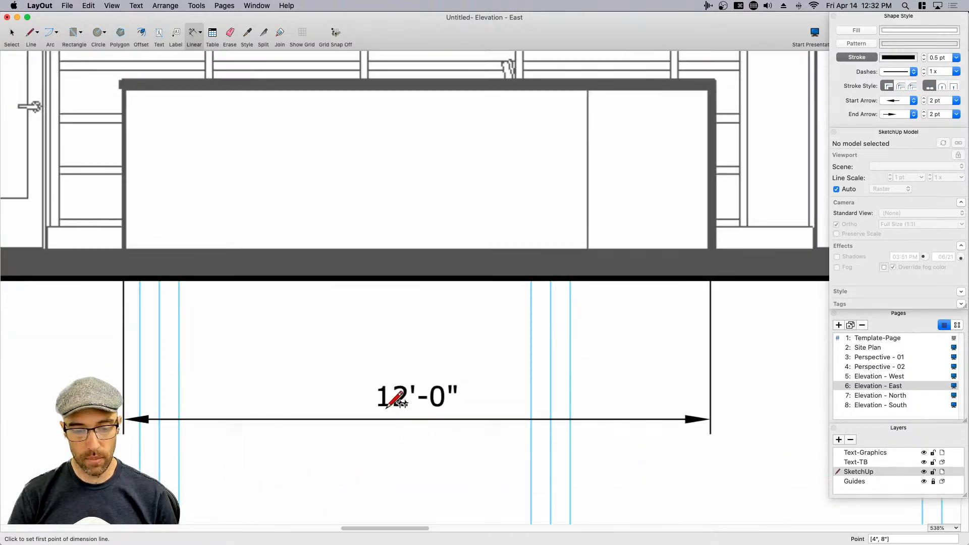
pyautogui.scroll(-1, 394, 395)
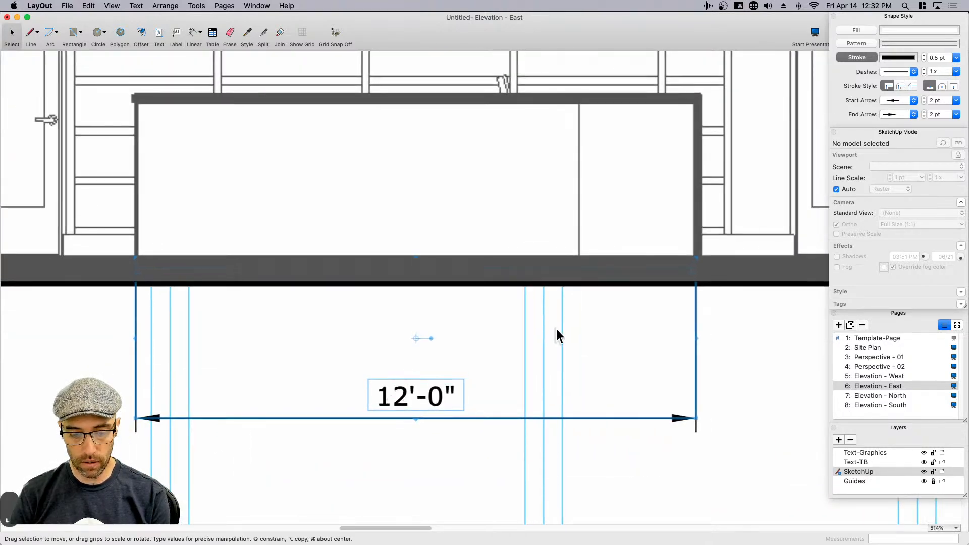
pyautogui.press('BackSpace')
# - Add a linear dimension for the reception counter's width between its two side panels, placed below the ground line
pyautogui.moveTo(369, 277); pyautogui.dragTo(354, 299, button='middle')
pyautogui.scroll(3, 679, 272)
pyautogui.scroll(4, 698, 272)
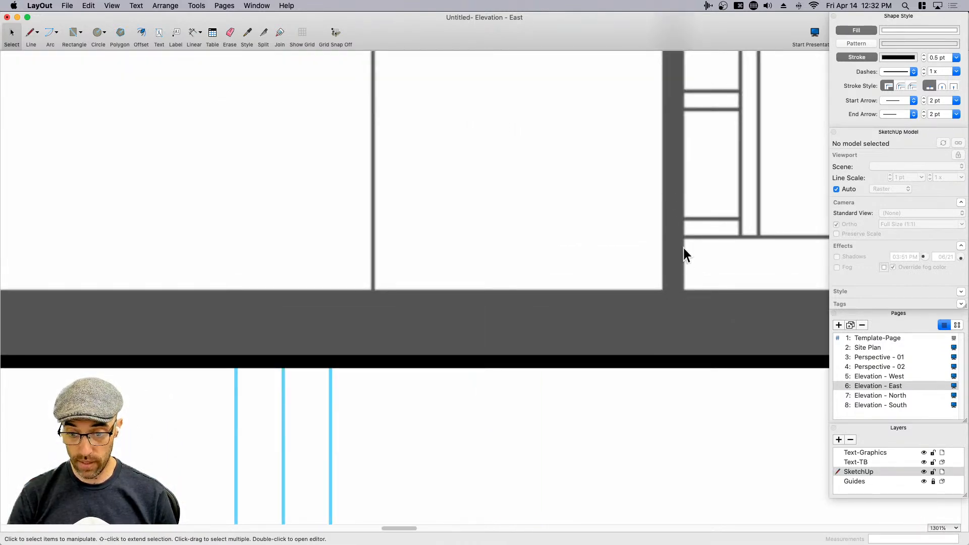
pyautogui.scroll(-10, 655, 323)
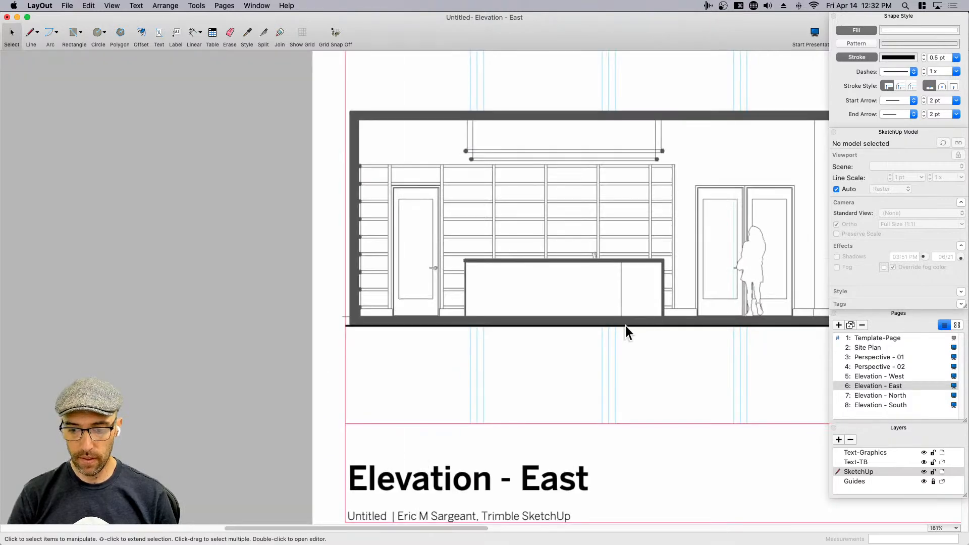
pyautogui.scroll(4, 574, 309)
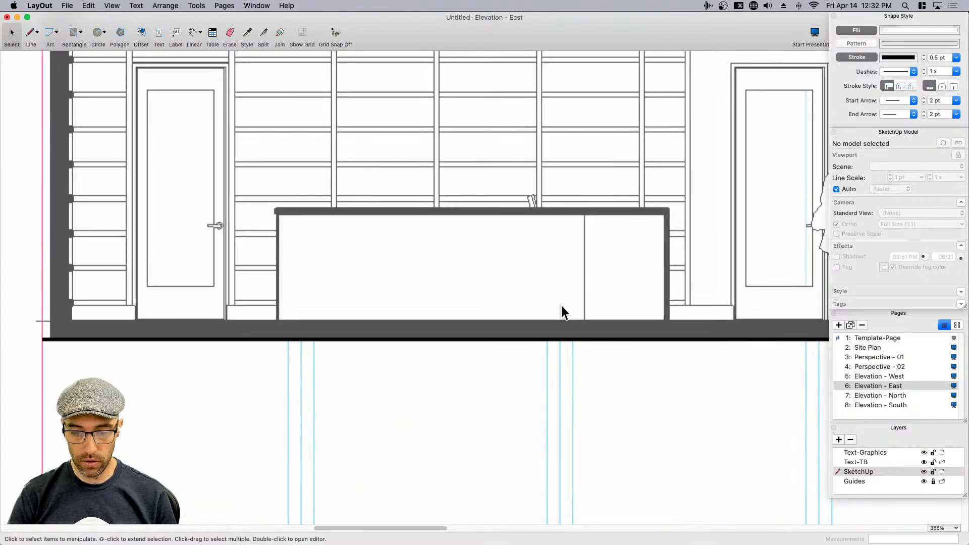
pyautogui.press('d')
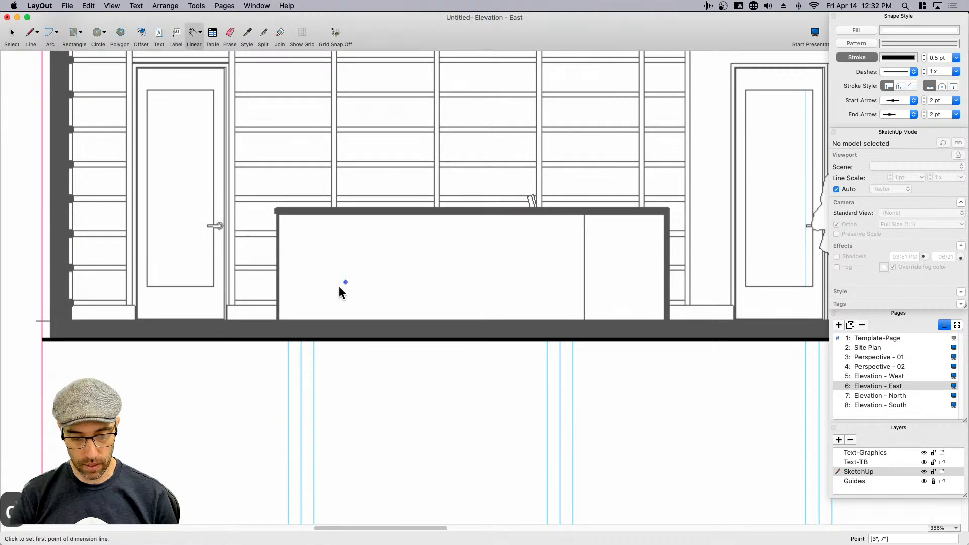
pyautogui.click(277, 320)
pyautogui.scroll(6, 669, 319)
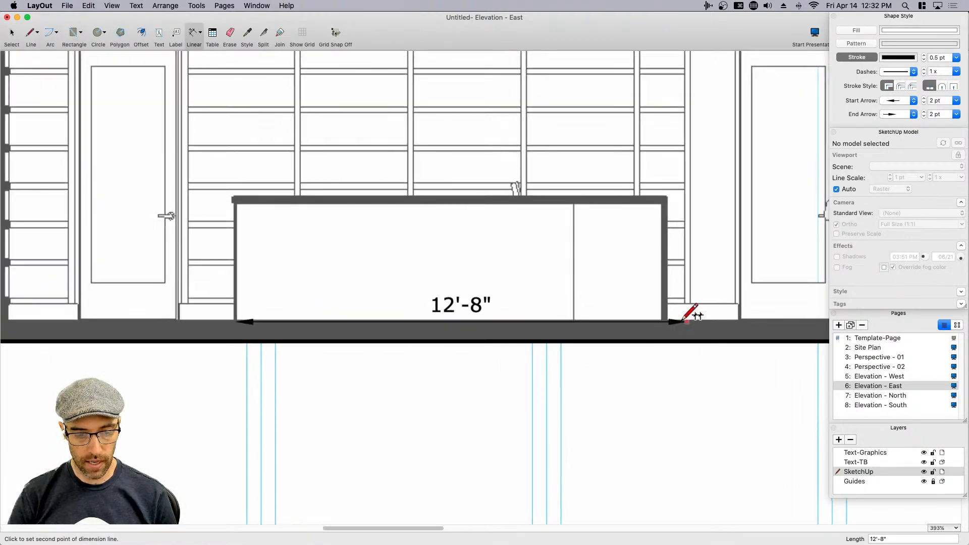
pyautogui.scroll(1, 624, 317)
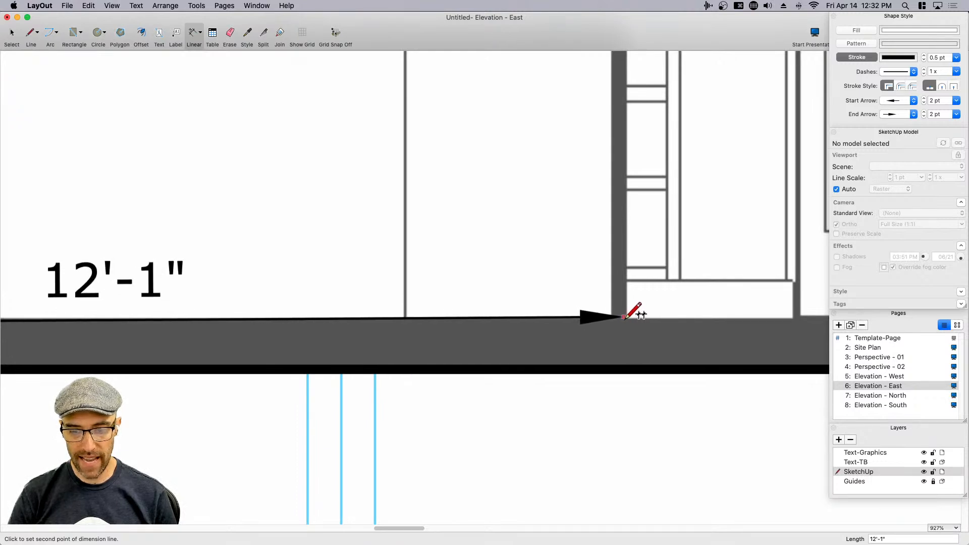
pyautogui.click(616, 318)
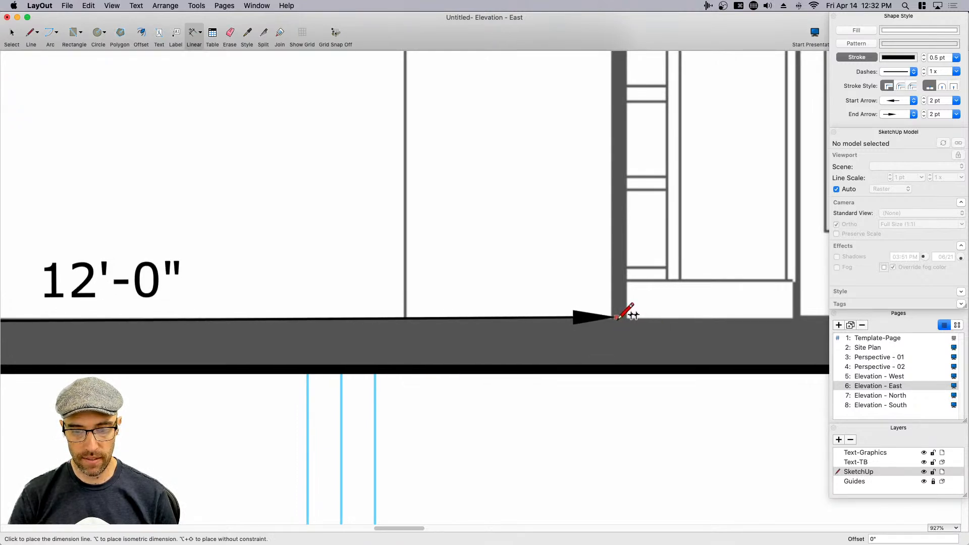
pyautogui.scroll(-7, 618, 317)
pyautogui.click(608, 422)
# - Continue the dimension string from the counter to both ends of the coffee-area table and the near side of the kitchen island
pyautogui.moveTo(606, 426); pyautogui.dragTo(515, 389, button='middle')
pyautogui.scroll(-3, 657, 388)
pyautogui.moveTo(671, 386); pyautogui.dragTo(535, 381, button='middle')
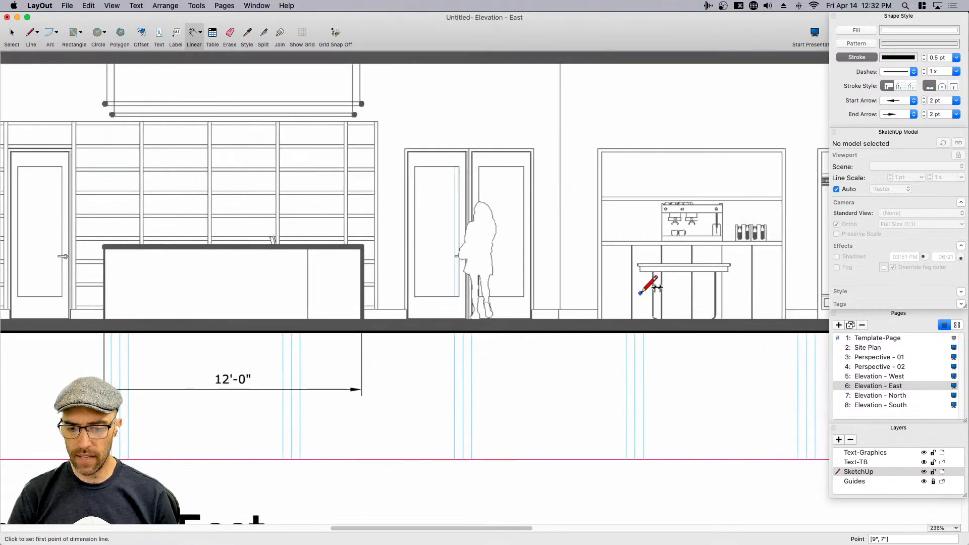
pyautogui.doubleClick(641, 268)
pyautogui.moveTo(727, 375); pyautogui.dragTo(536, 364, button='middle')
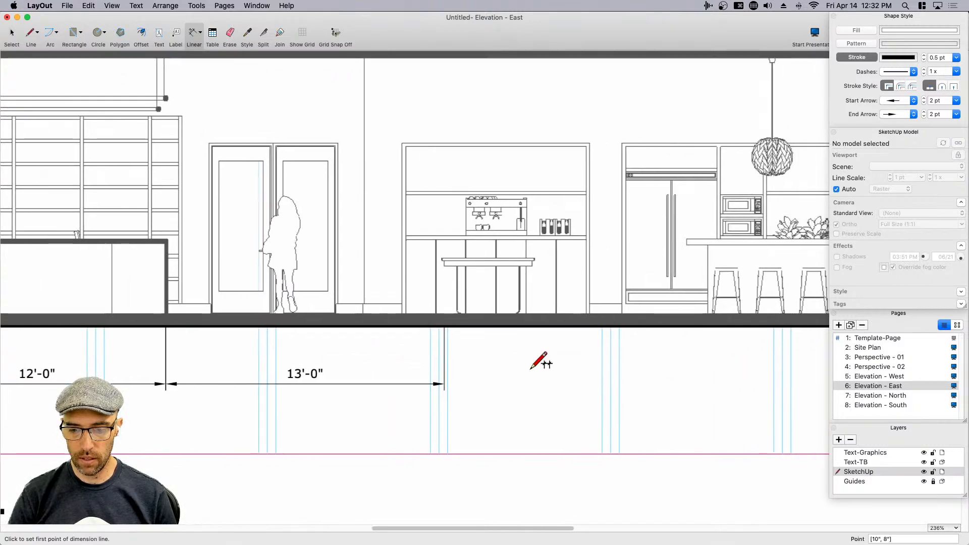
pyautogui.doubleClick(533, 265)
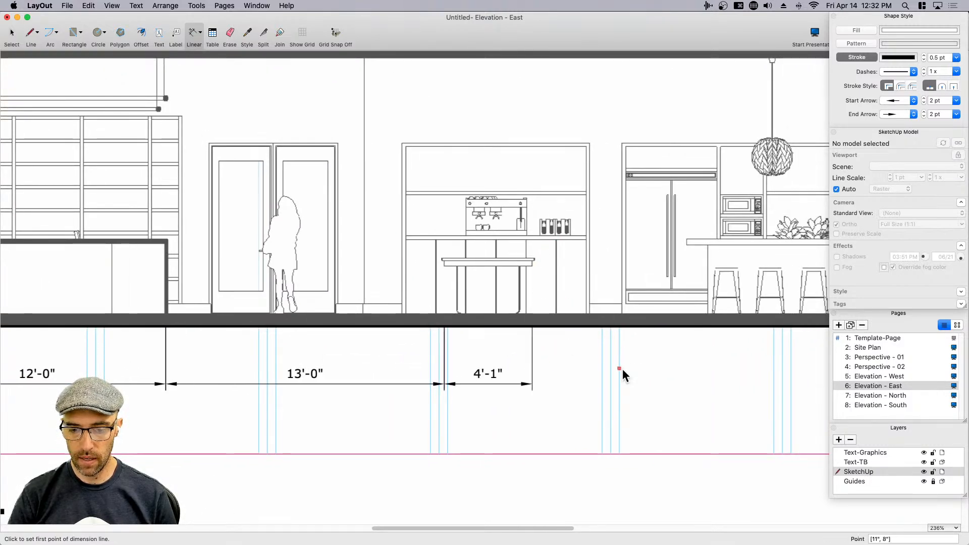
pyautogui.hscroll(2, 598, 361)
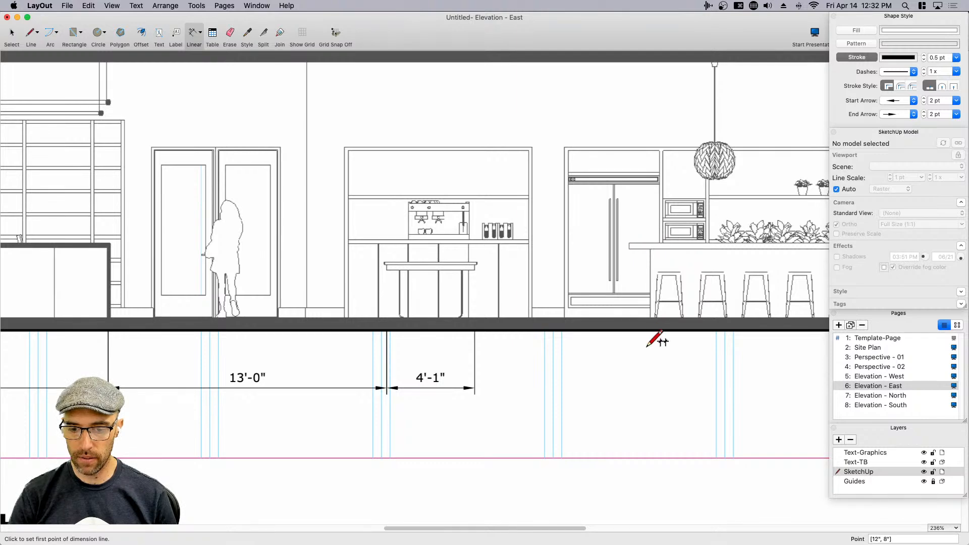
pyautogui.doubleClick(650, 255)
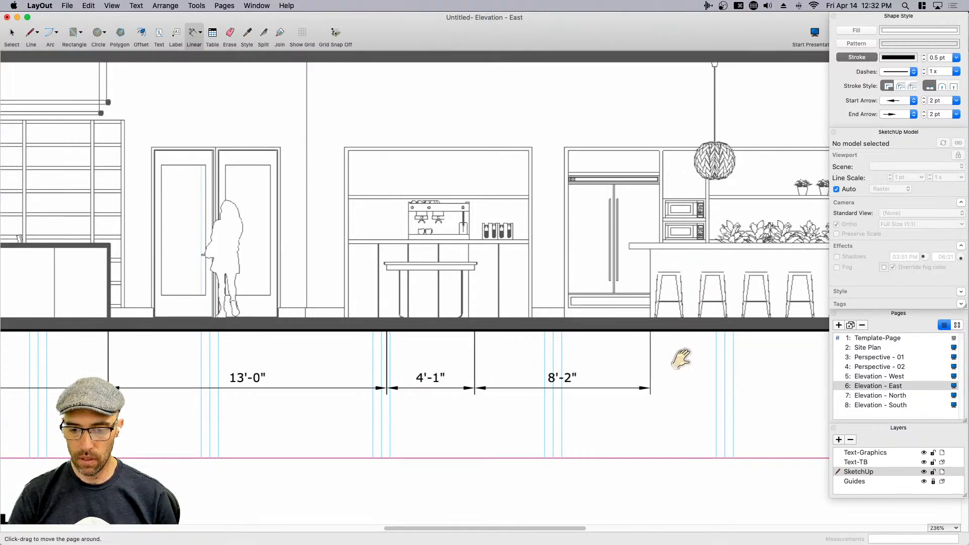
# - Continue the dimension string to the far side of the kitchen island and on to the end wall
pyautogui.hscroll(5, 696, 362)
pyautogui.click(696, 313)
pyautogui.doubleClick(696, 314)
pyautogui.hscroll(4, 750, 357)
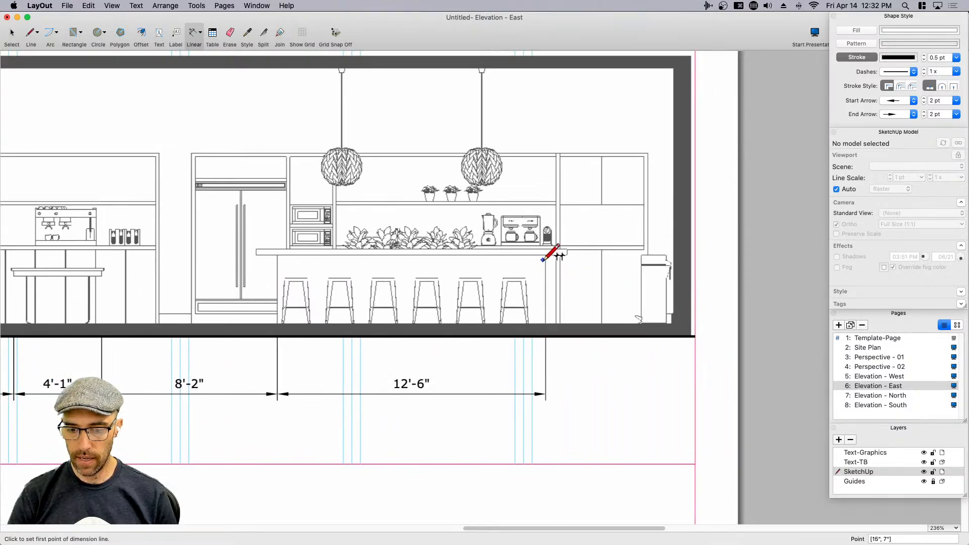
pyautogui.doubleClick(675, 313)
pyautogui.scroll(-5, 676, 326)
pyautogui.moveTo(553, 343); pyautogui.dragTo(702, 331, button='middle')
pyautogui.scroll(-1, 619, 333)
pyautogui.moveTo(635, 340); pyautogui.dragTo(597, 342, button='middle')
# - Hide the Guides layer to check the full Elevation - East page without guide lines
pyautogui.press('space')
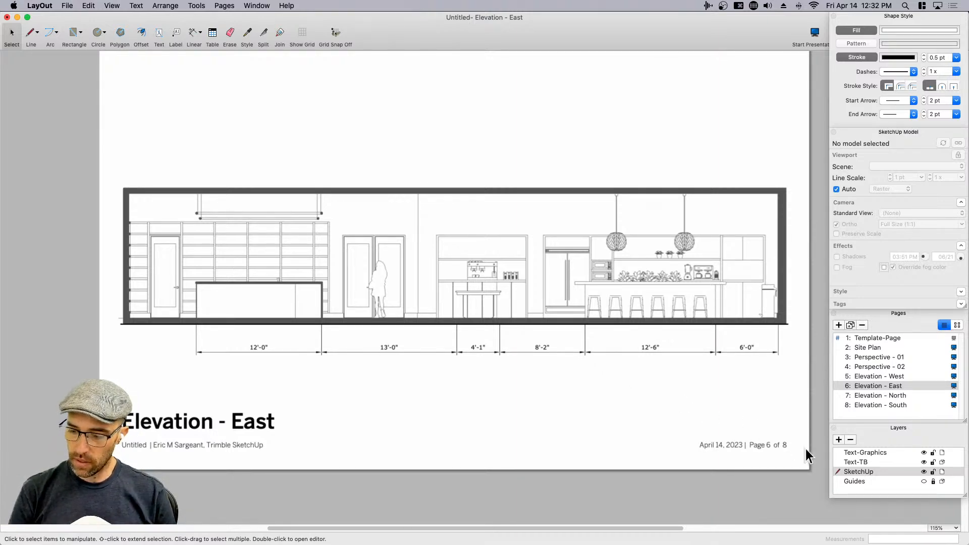
pyautogui.click(925, 481)
pyautogui.click(925, 480)
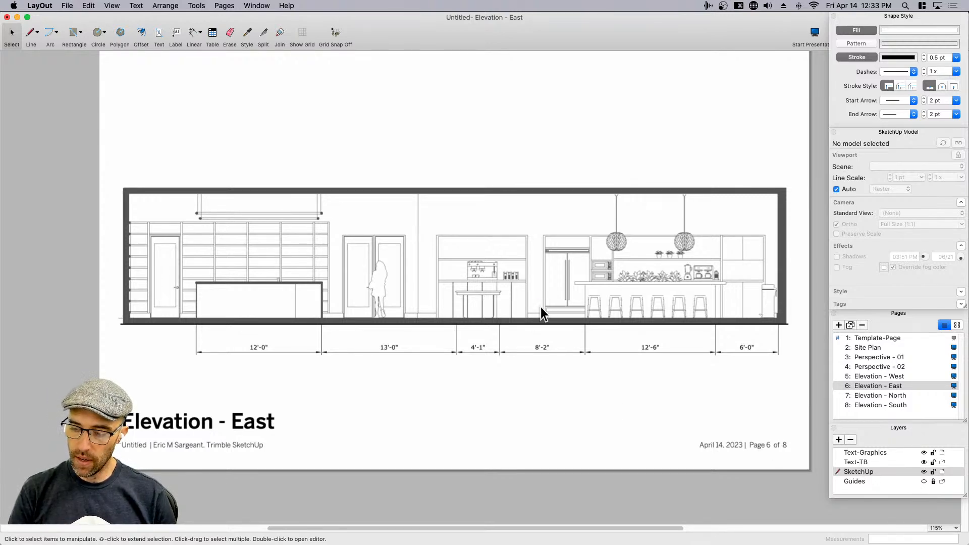
pyautogui.scroll(-2, 539, 318)
pyautogui.scroll(-3, 657, 359)
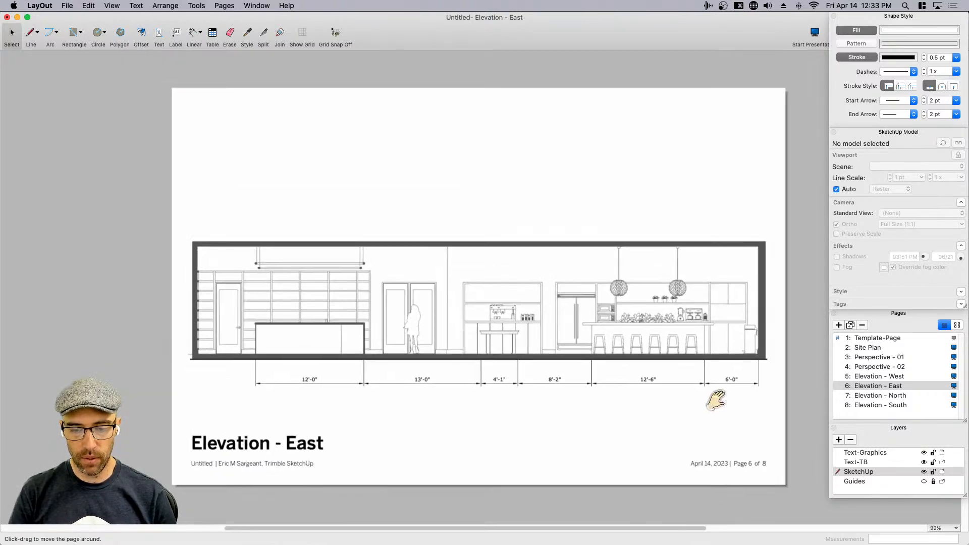
# - Nudge the elevation viewport together with its ground line and dimension string upward on the page
pyautogui.click(216, 272)
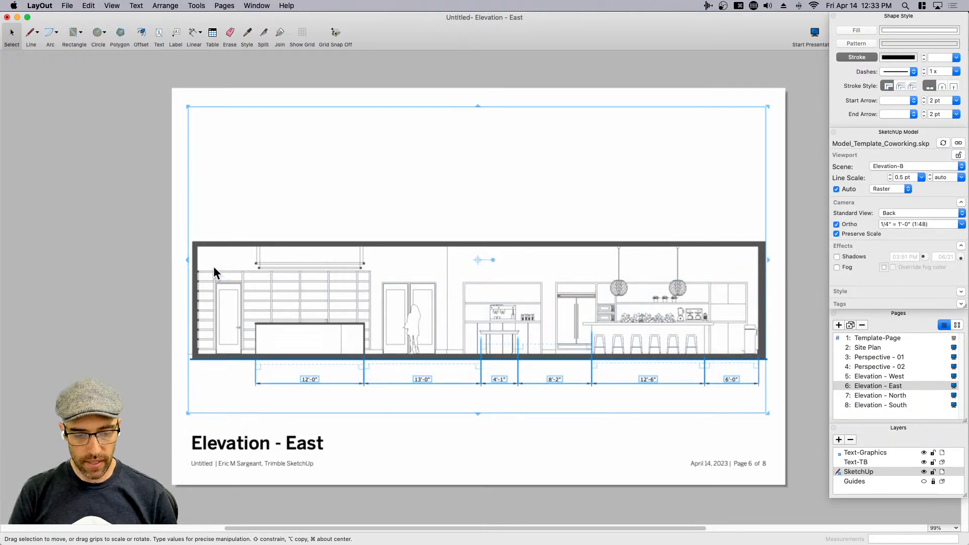
pyautogui.hotkey('shift', 'Up')
pyautogui.hotkey('shift', 'Up')
pyautogui.hotkey('shift', 'Up')
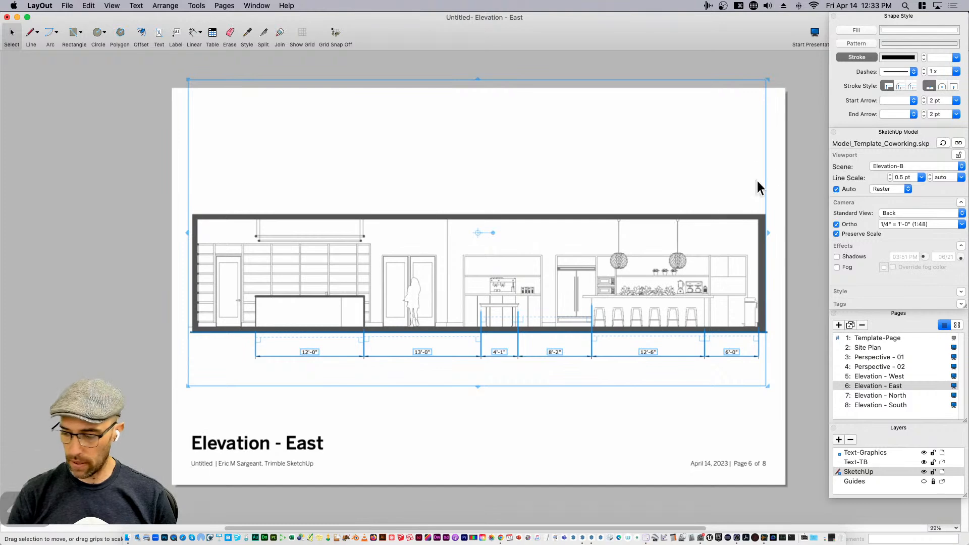
# - Lower the top edge of the elevation viewport closer to the drawing, and clear the selection
pyautogui.click(704, 110)
pyautogui.click(486, 93)
pyautogui.moveTo(479, 79); pyautogui.dragTo(477, 164)
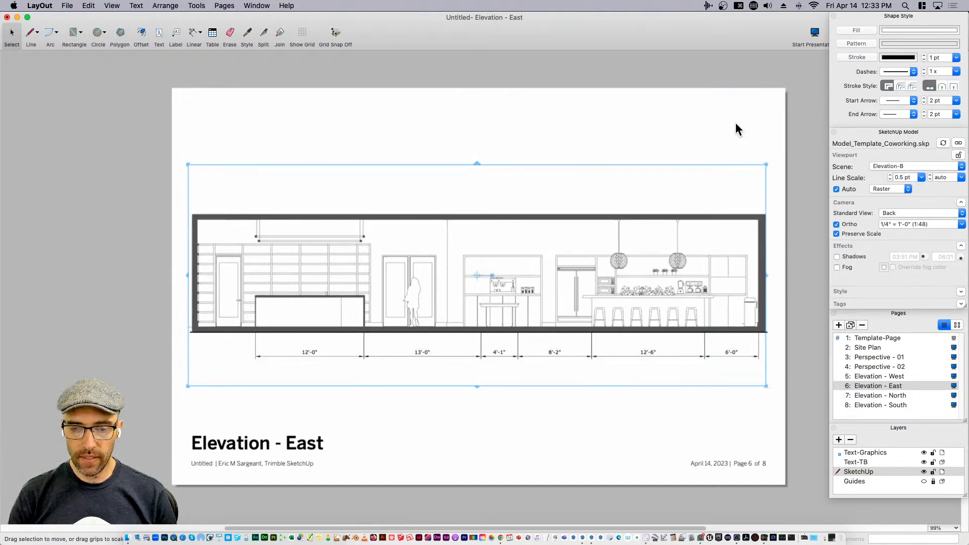
pyautogui.click(632, 431)
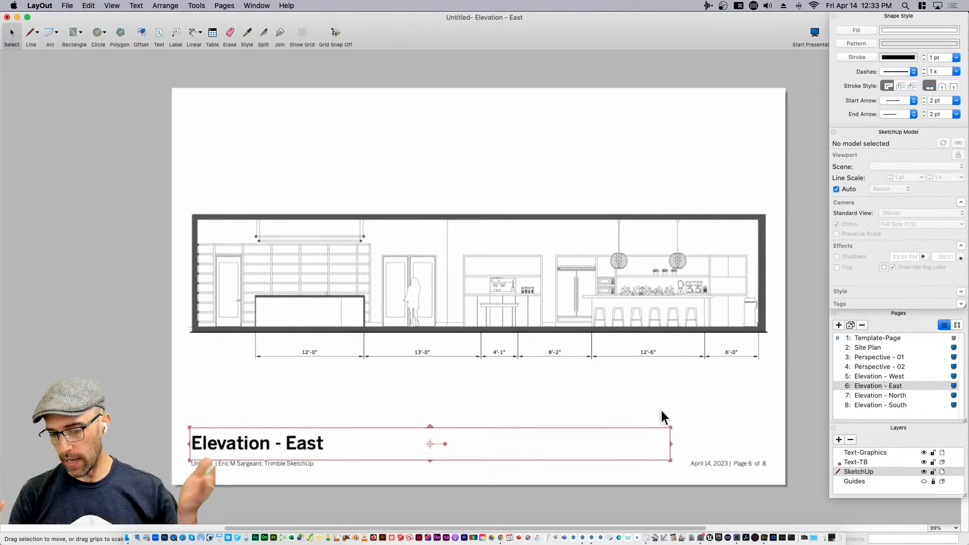
pyautogui.click(791, 418)
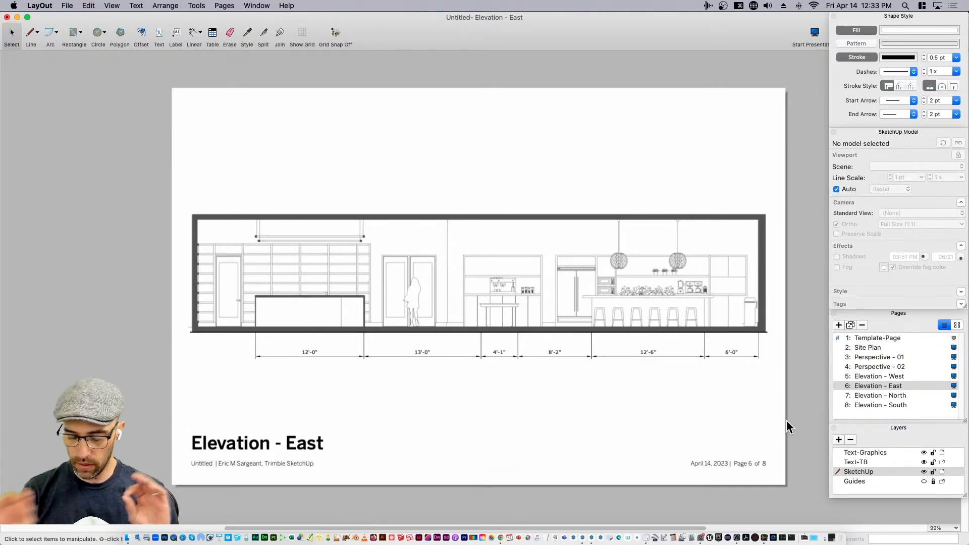
# - Open the Elevation - West page and set its viewport's scale to 1/4" = 1'-0" (1:48)
pyautogui.click(884, 376)
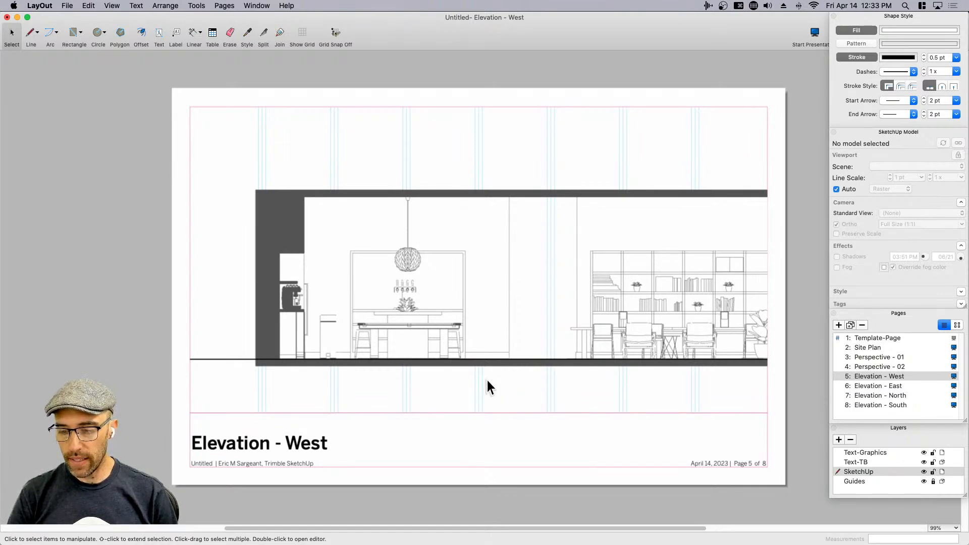
pyautogui.scroll(1, 486, 380)
pyautogui.click(870, 387)
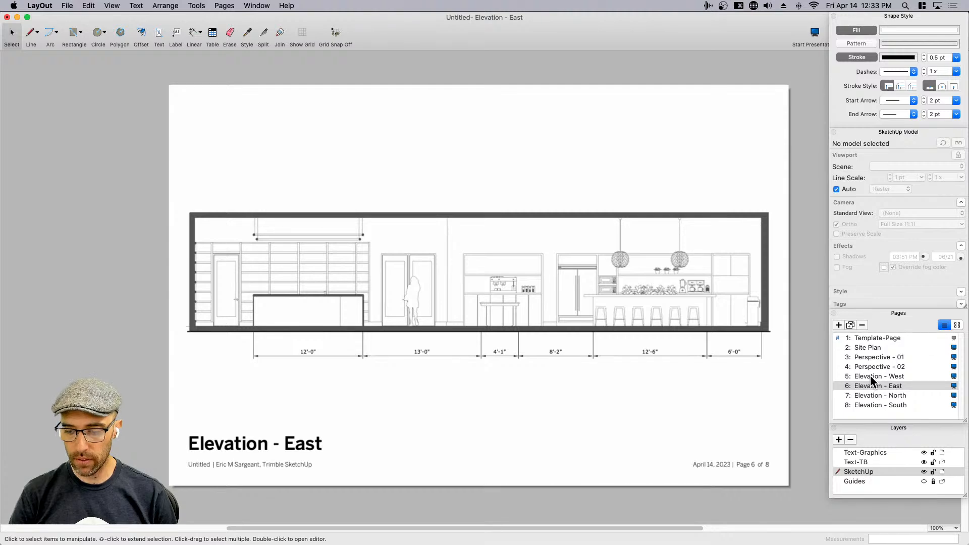
pyautogui.click(871, 378)
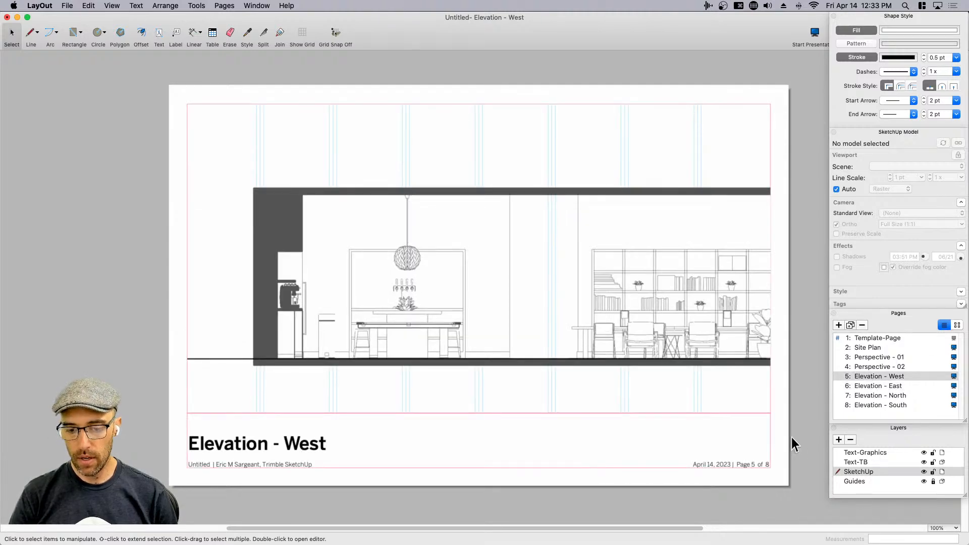
pyautogui.scroll(3, 590, 363)
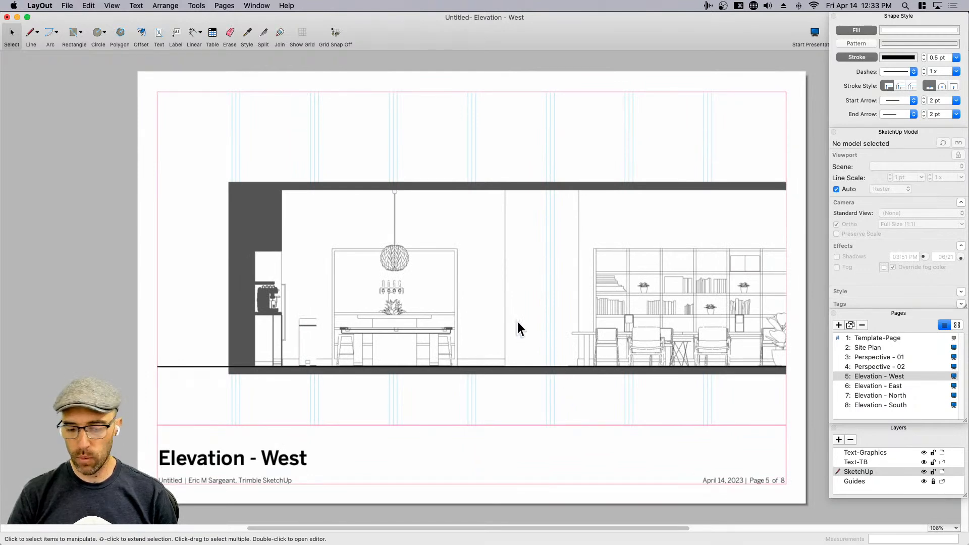
pyautogui.click(499, 317)
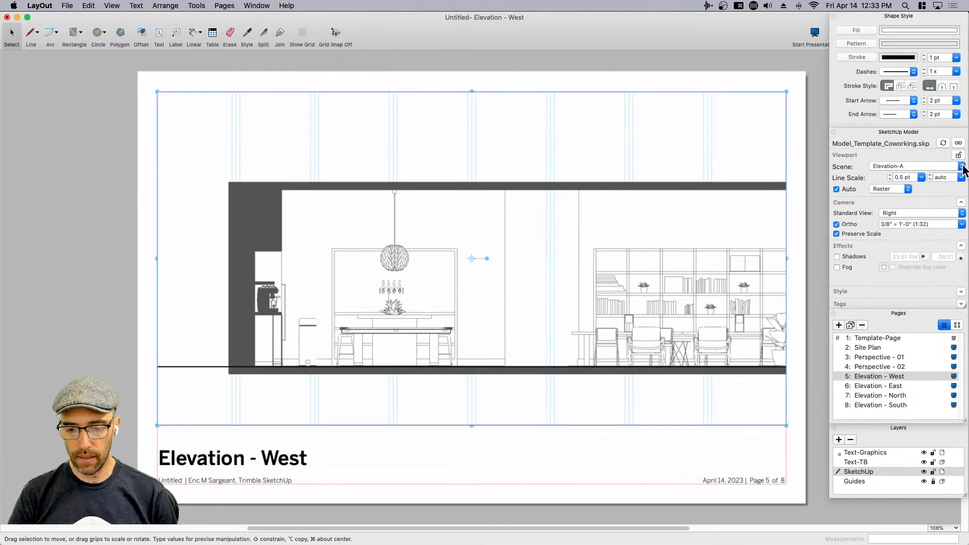
pyautogui.click(961, 225)
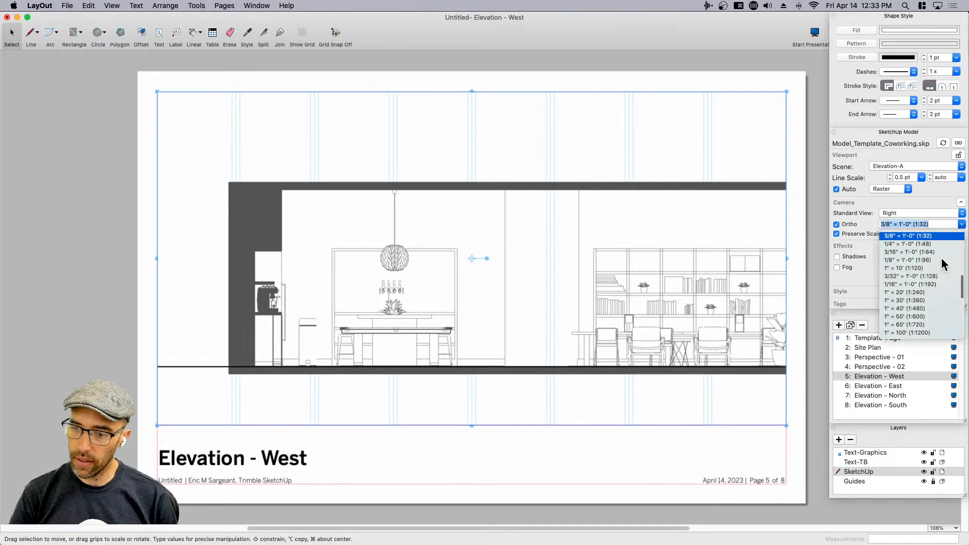
pyautogui.click(919, 243)
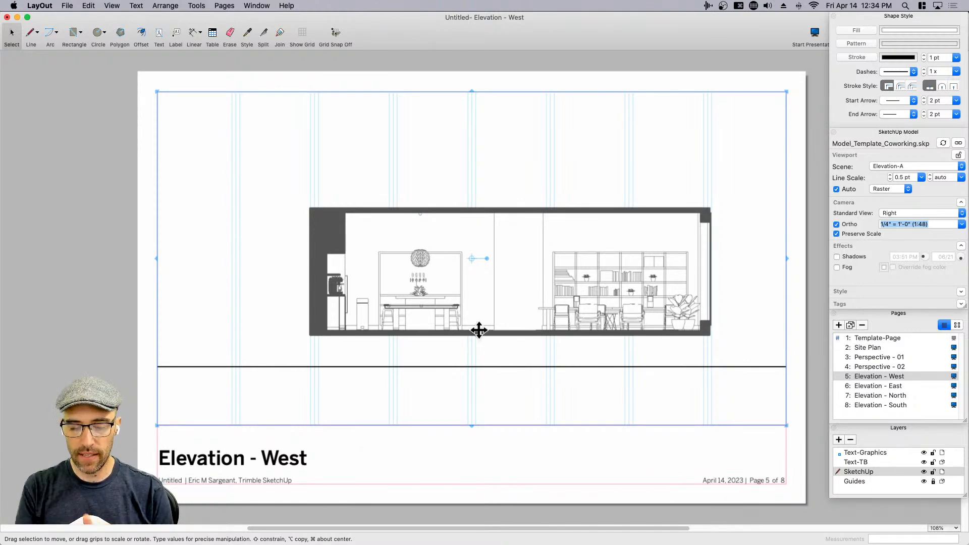
# - Raise the West elevation viewport's bottom edge to just below the floor and move the viewport down toward the ground line
pyautogui.moveTo(472, 426)
pyautogui.mouseDown()
pyautogui.moveTo(470, 331)
pyautogui.moveTo(471, 345)
pyautogui.mouseUp()
pyautogui.press('Escape')
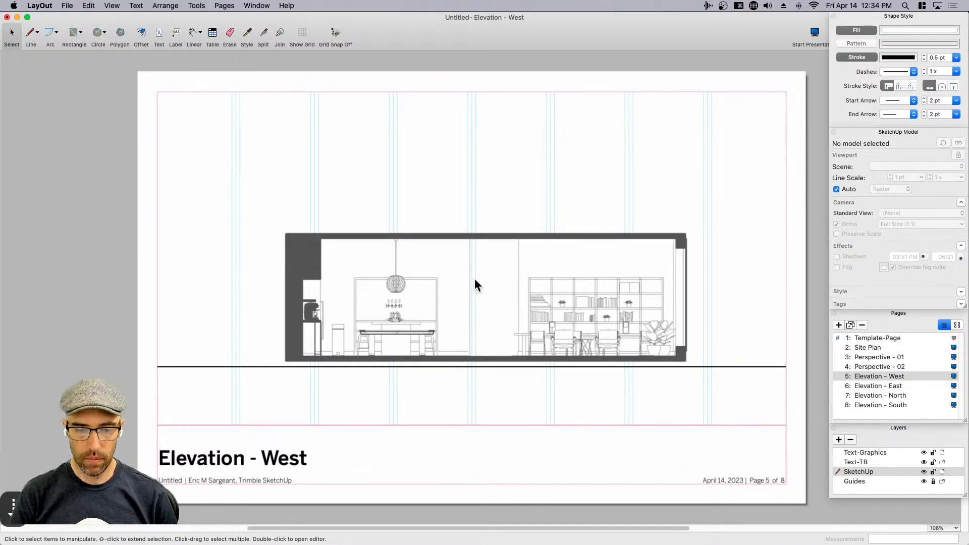
pyautogui.click(461, 242)
pyautogui.scroll(2, 468, 266)
pyautogui.moveTo(468, 266); pyautogui.dragTo(470, 293)
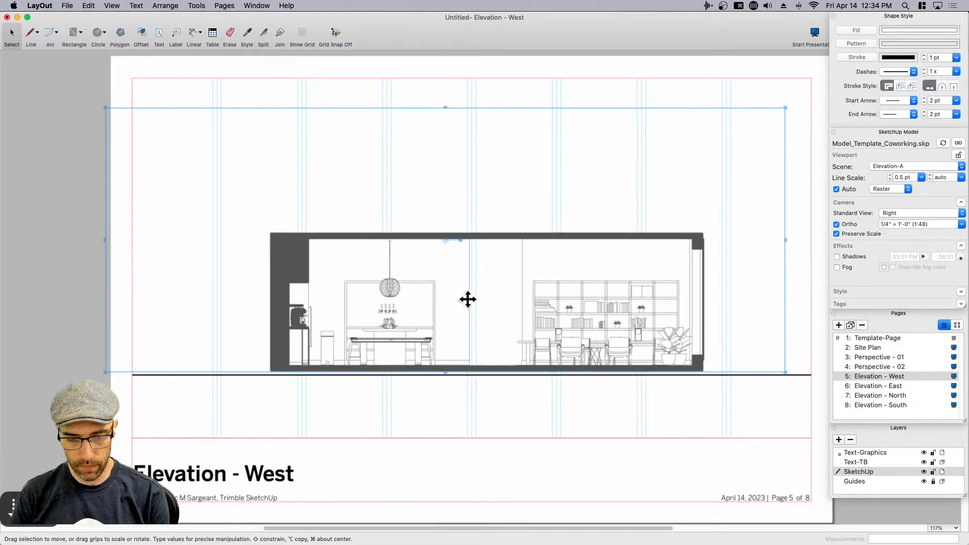
# - Stretch the elevation viewport's side edges to meet the page's left and right margin guides
pyautogui.click(260, 387)
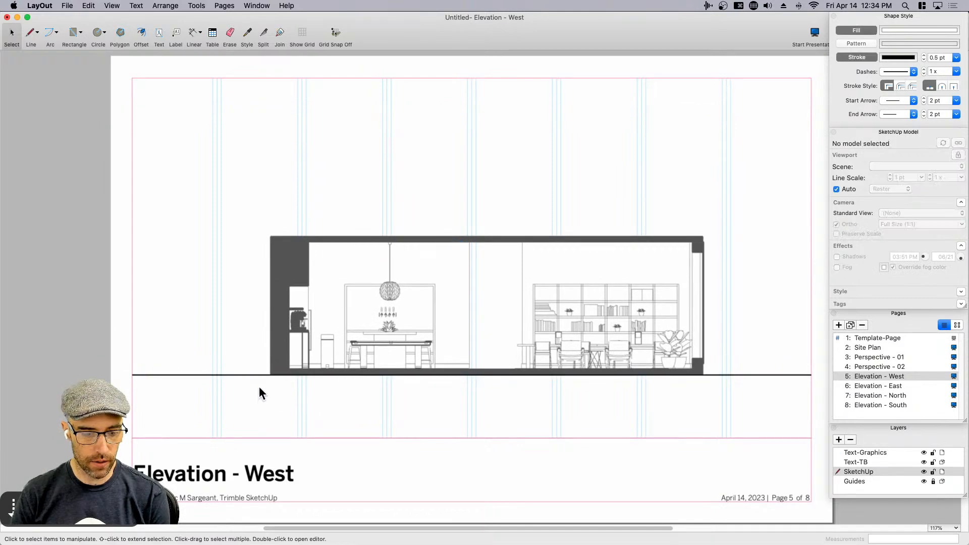
pyautogui.click(260, 304)
pyautogui.moveTo(104, 241); pyautogui.dragTo(132, 244)
pyautogui.hscroll(3, 644, 251)
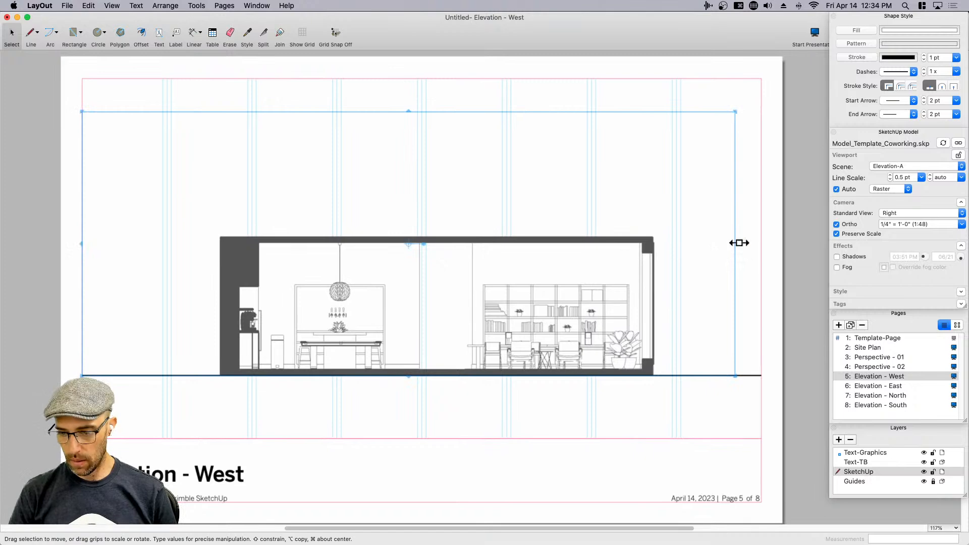
pyautogui.moveTo(736, 243); pyautogui.dragTo(760, 244)
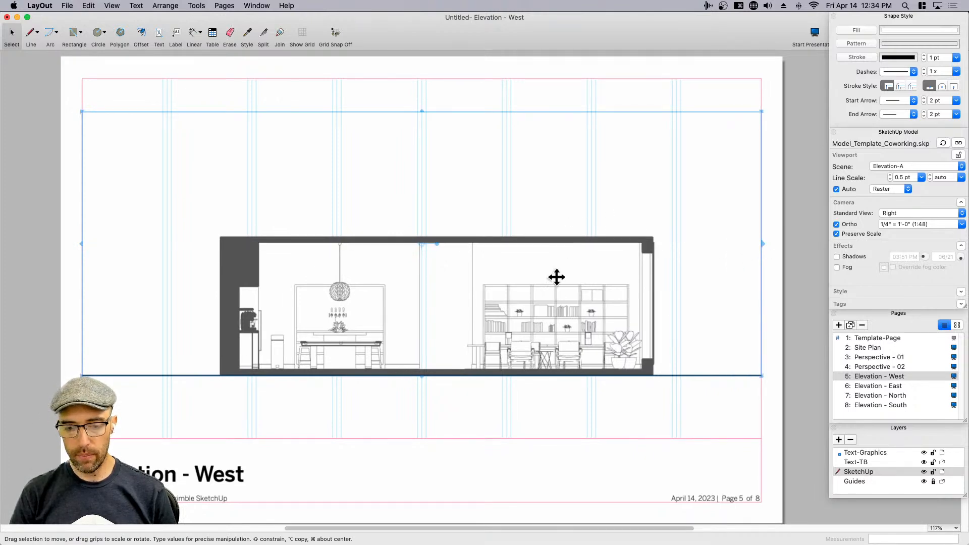
pyautogui.click(546, 402)
pyautogui.scroll(-2, 650, 376)
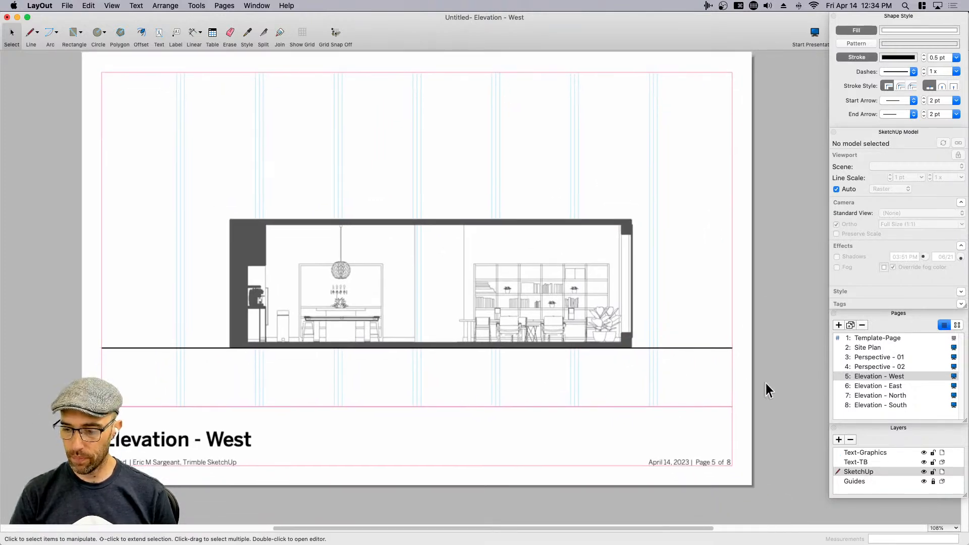
# - Move the elevation viewport from the Text-Graphics layer to the SketchUp layer
pyautogui.click(924, 470)
pyautogui.click(924, 469)
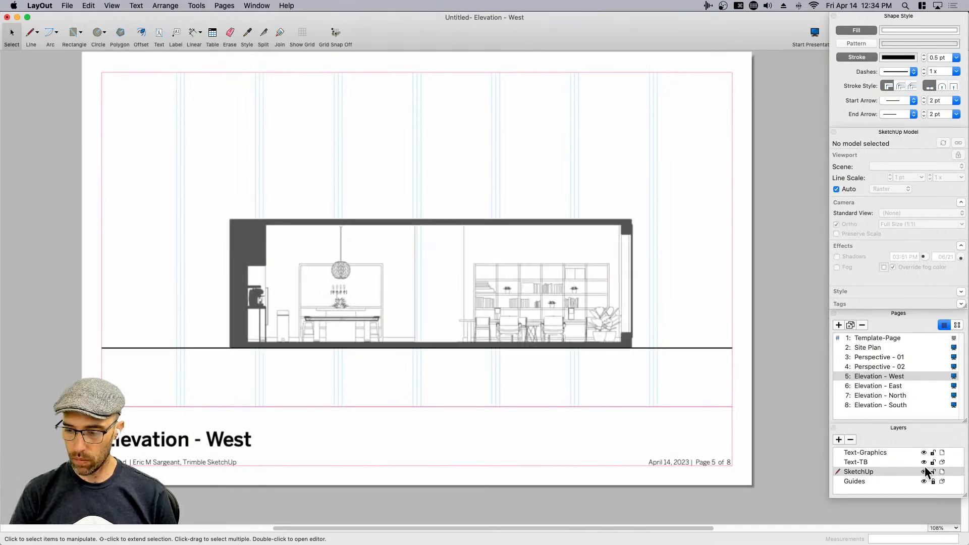
pyautogui.click(569, 308)
pyautogui.rightClick(568, 304)
pyautogui.moveTo(629, 335)
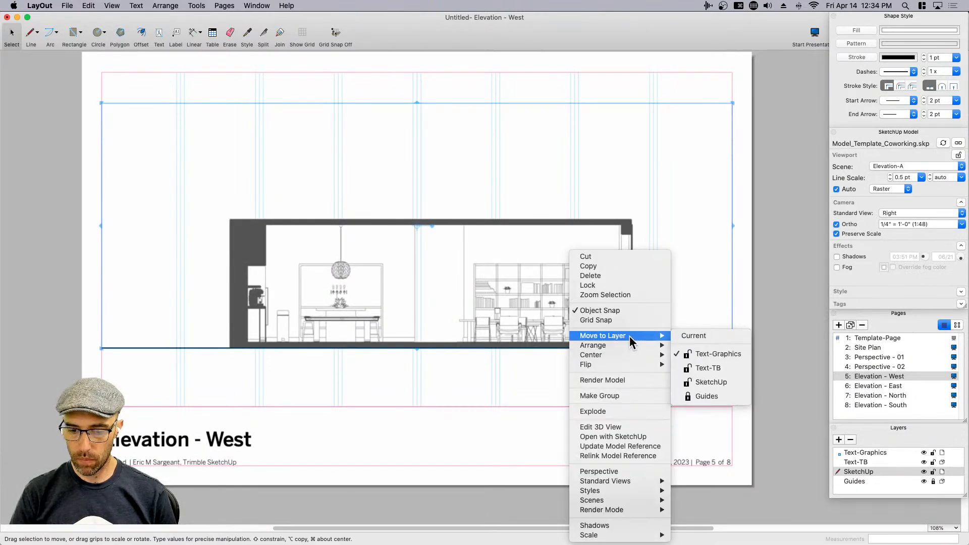
pyautogui.click(711, 382)
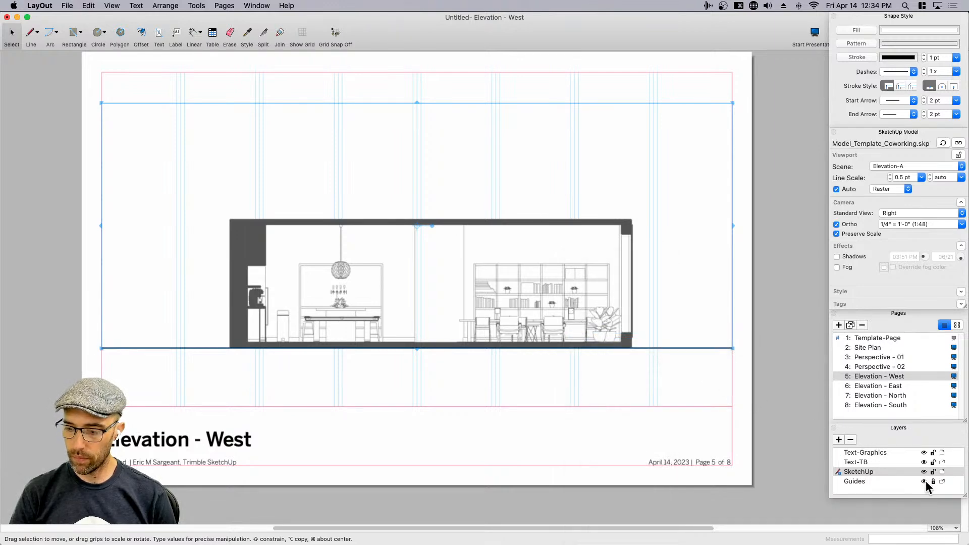
pyautogui.click(758, 402)
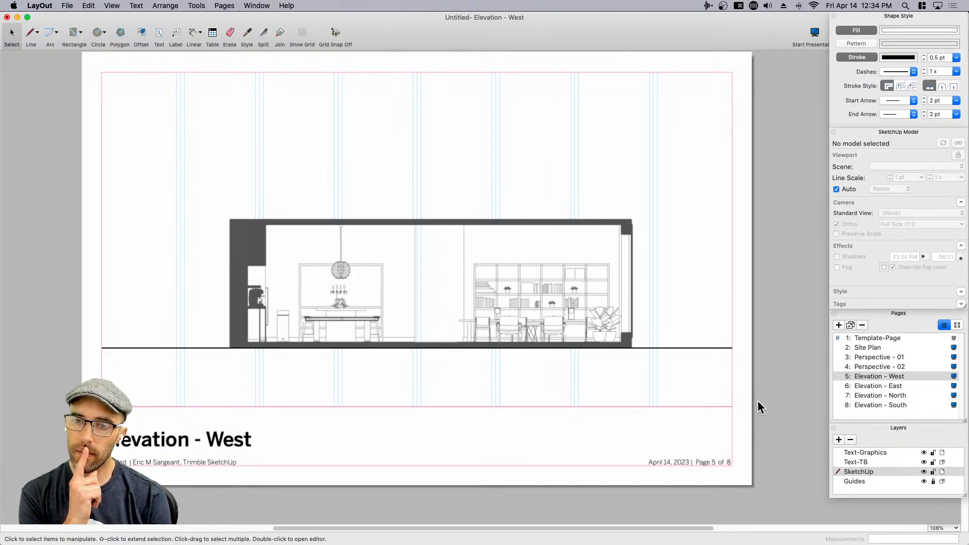
# - Render the model in the Elevation - West page's viewport
pyautogui.click(553, 299)
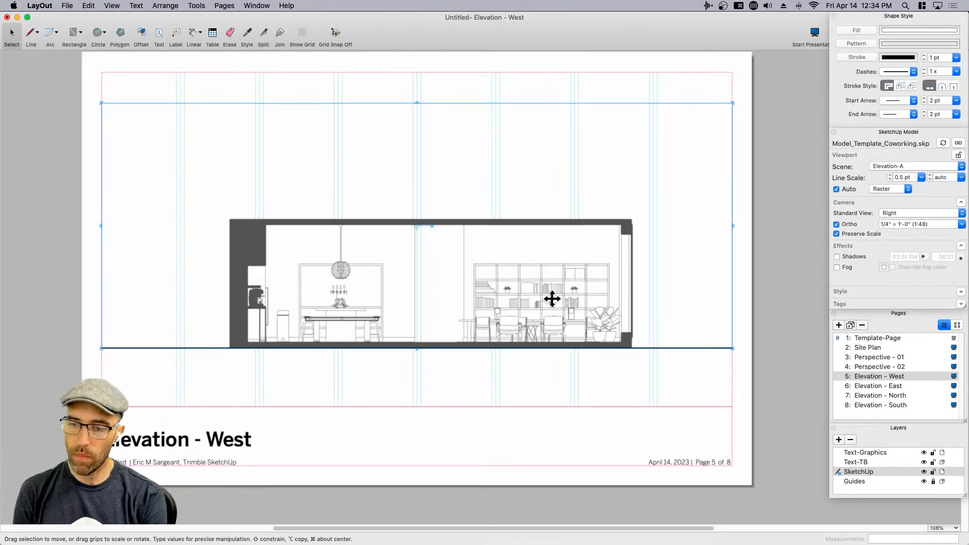
pyautogui.rightClick(549, 302)
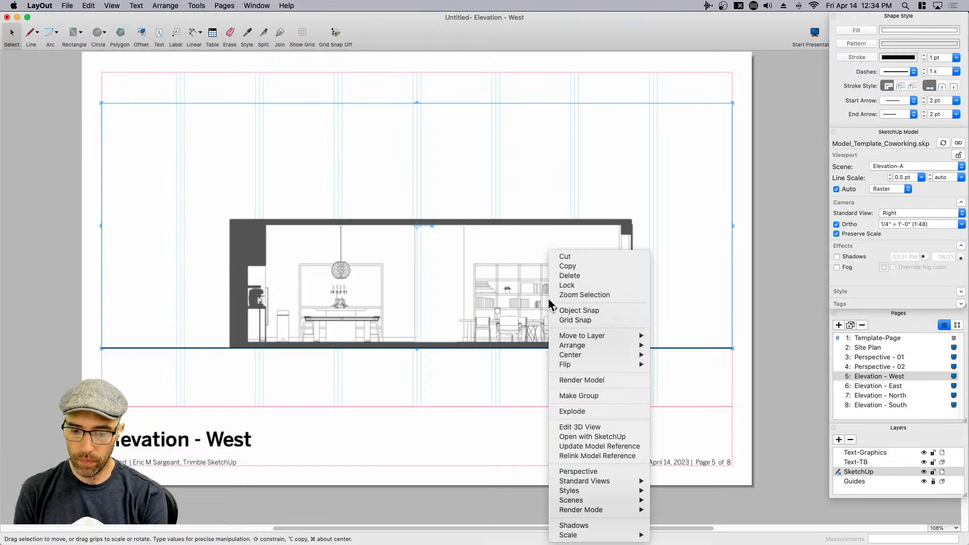
pyautogui.click(571, 380)
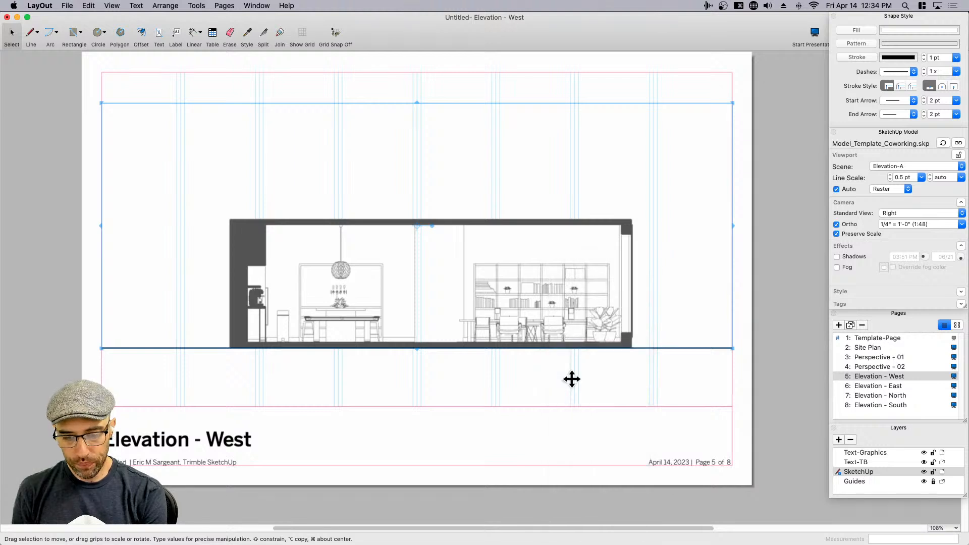
pyautogui.rightClick(537, 317)
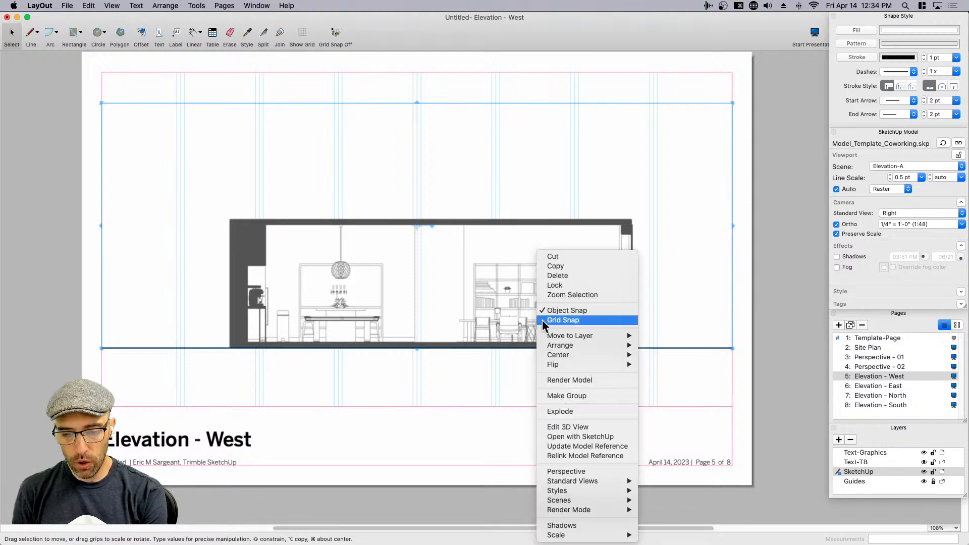
pyautogui.click(488, 393)
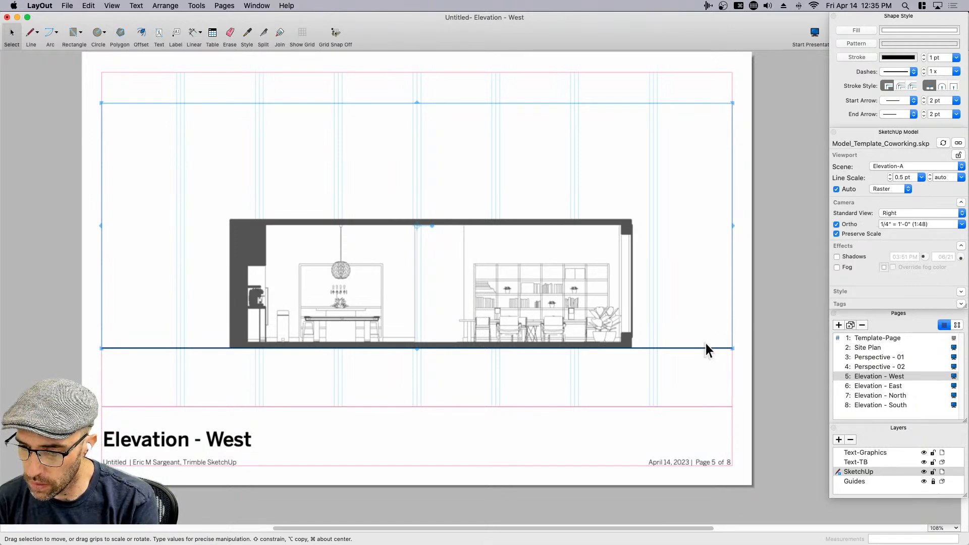
pyautogui.moveTo(905, 131)
pyautogui.mouseDown()
pyautogui.moveTo(813, 150)
pyautogui.moveTo(727, 146)
pyautogui.moveTo(899, 133)
pyautogui.mouseUp()
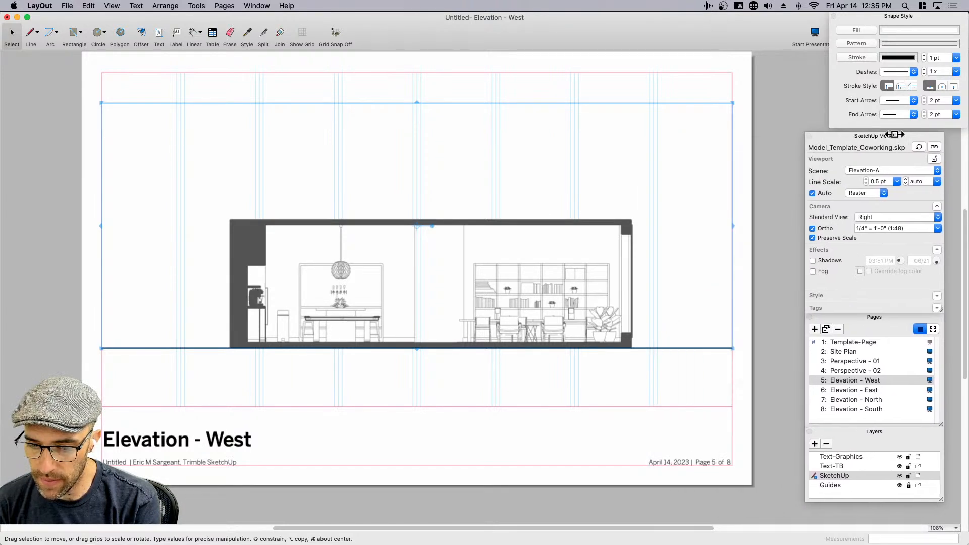
pyautogui.rightClick(556, 297)
pyautogui.click(744, 337)
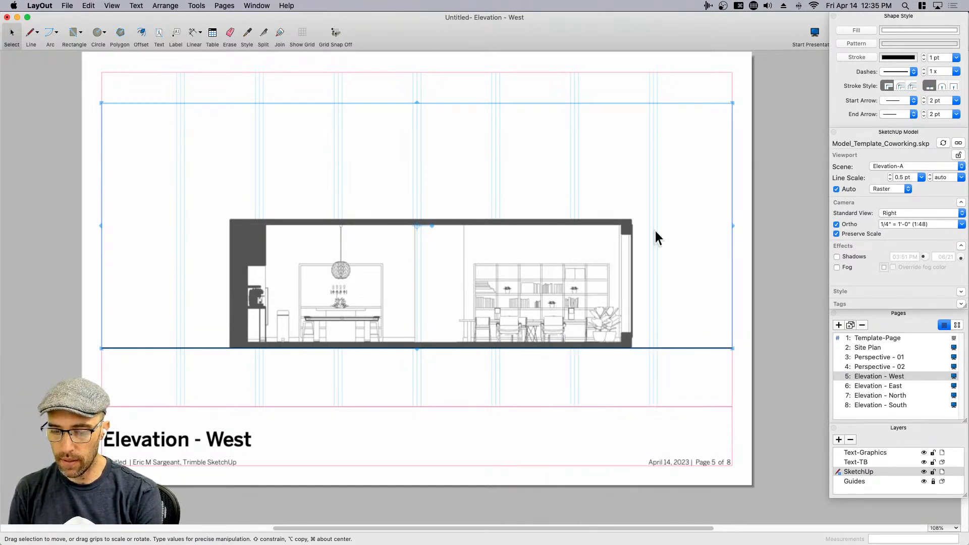
# - Switch the viewport's scene to Elevation-B and back to Elevation-A
pyautogui.click(889, 167)
pyautogui.click(889, 172)
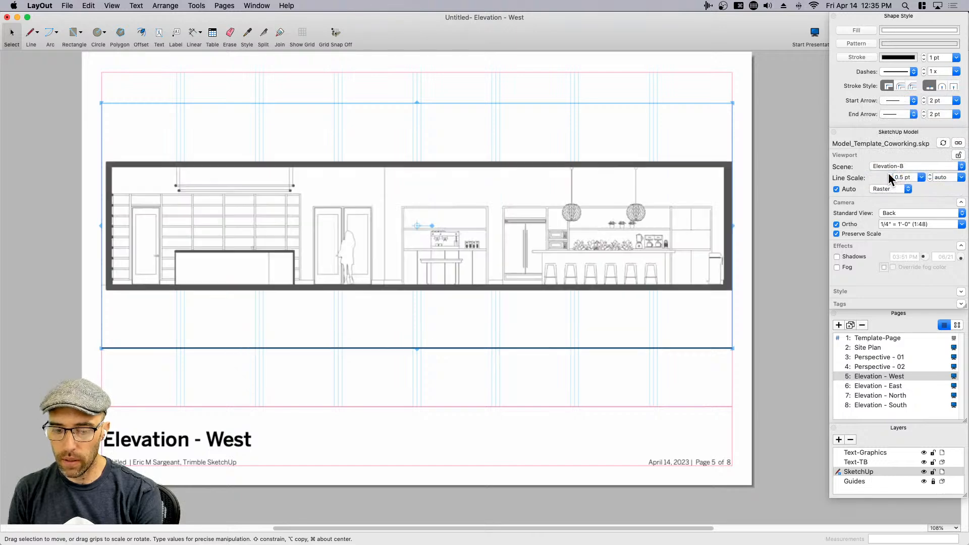
pyautogui.click(890, 169)
pyautogui.click(892, 158)
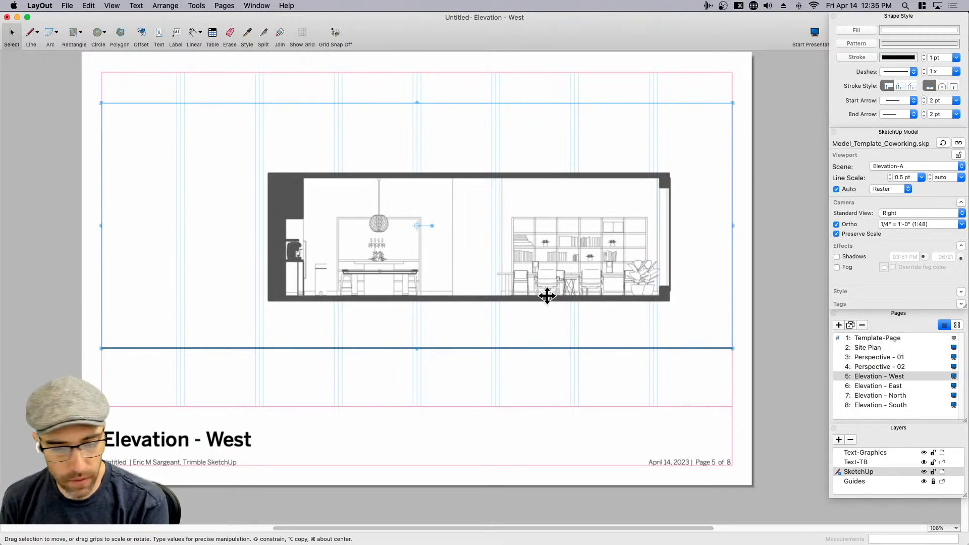
# - Review the linked SketchUp file in the document's reference settings and the viewport's model reference commands
pyautogui.hotkey('shift', 'd')
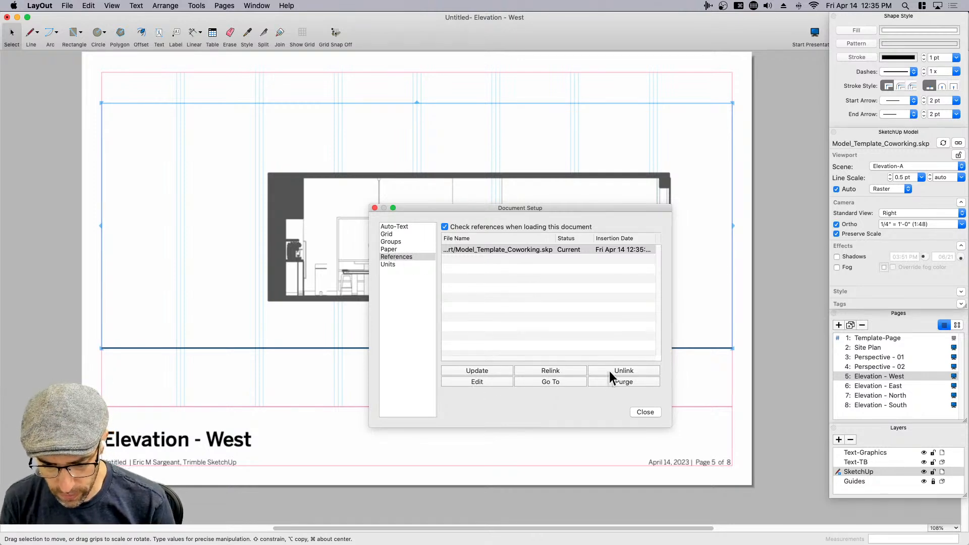
pyautogui.click(646, 412)
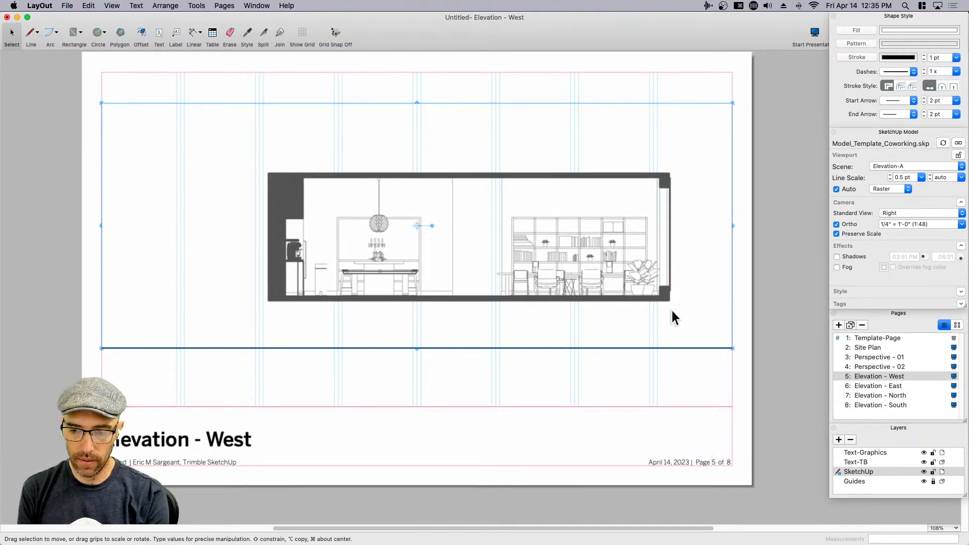
pyautogui.rightClick(630, 270)
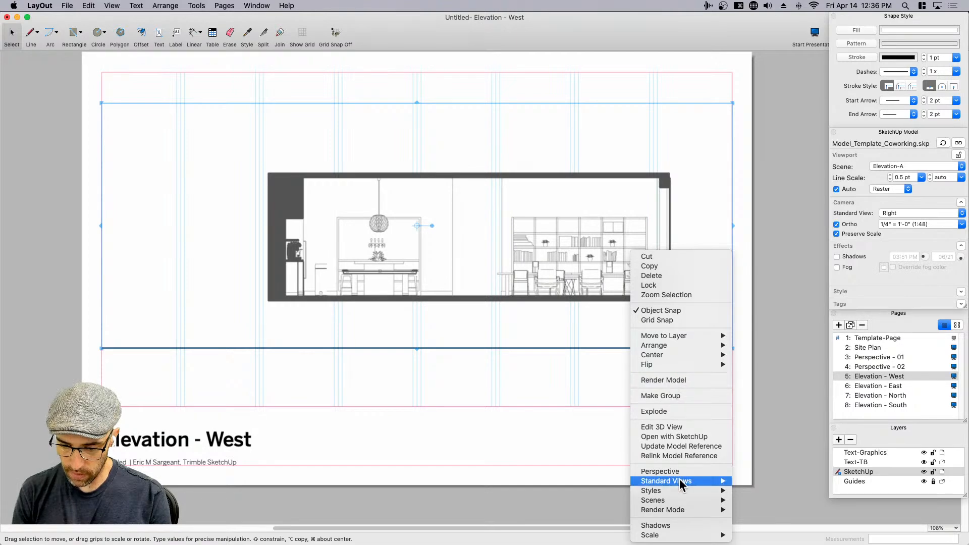
pyautogui.moveTo(669, 510)
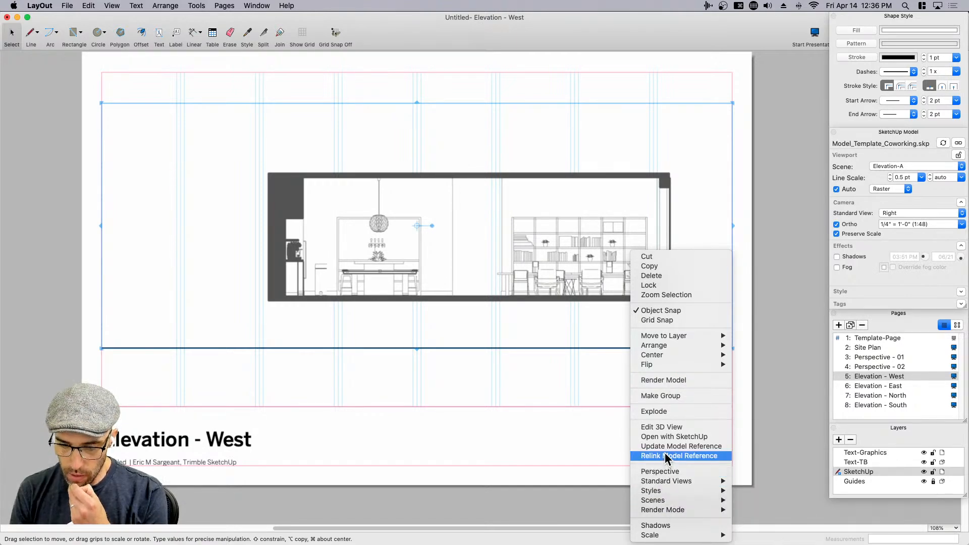
pyautogui.click(588, 453)
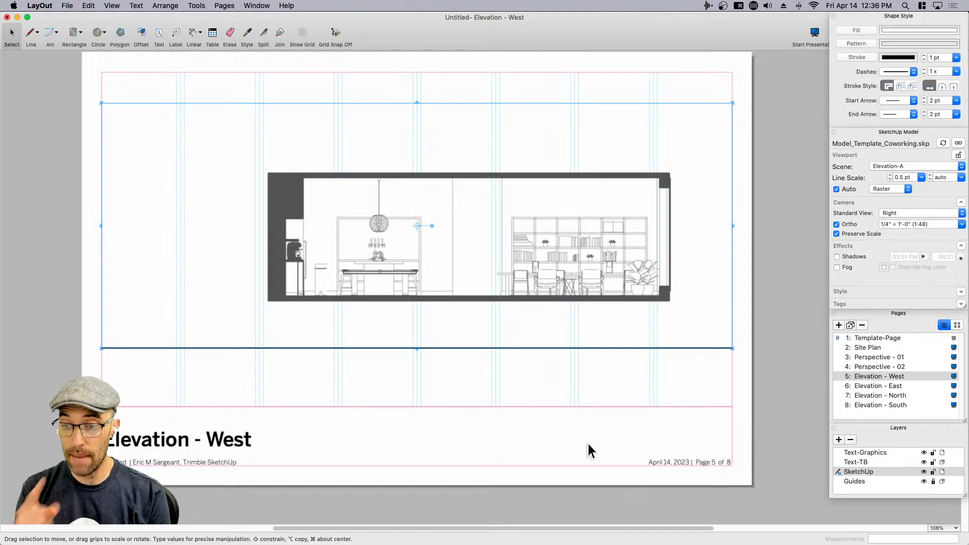
# - Turn off automatic rendering for the viewport and assign it the Elevation-B scene
pyautogui.click(885, 165)
pyautogui.click(784, 187)
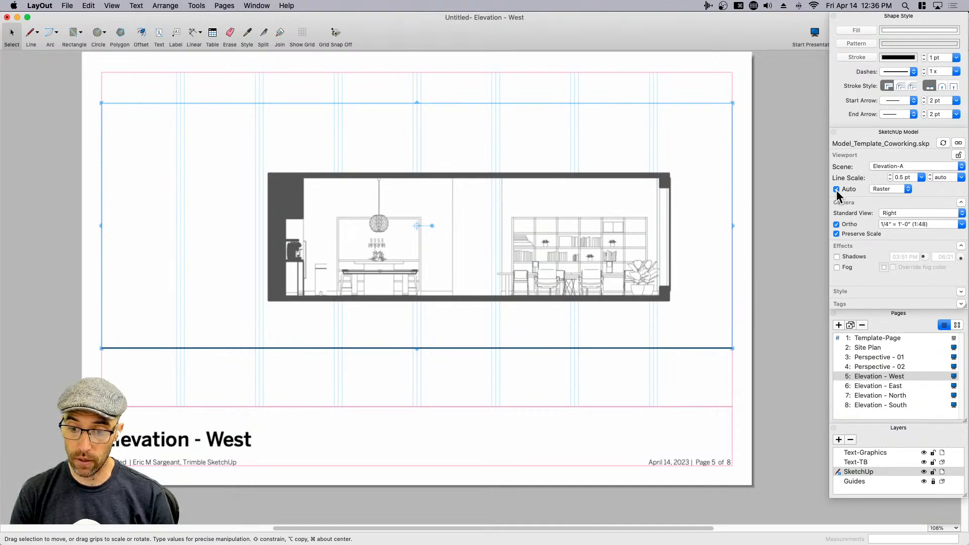
pyautogui.moveTo(872, 133); pyautogui.dragTo(644, 115)
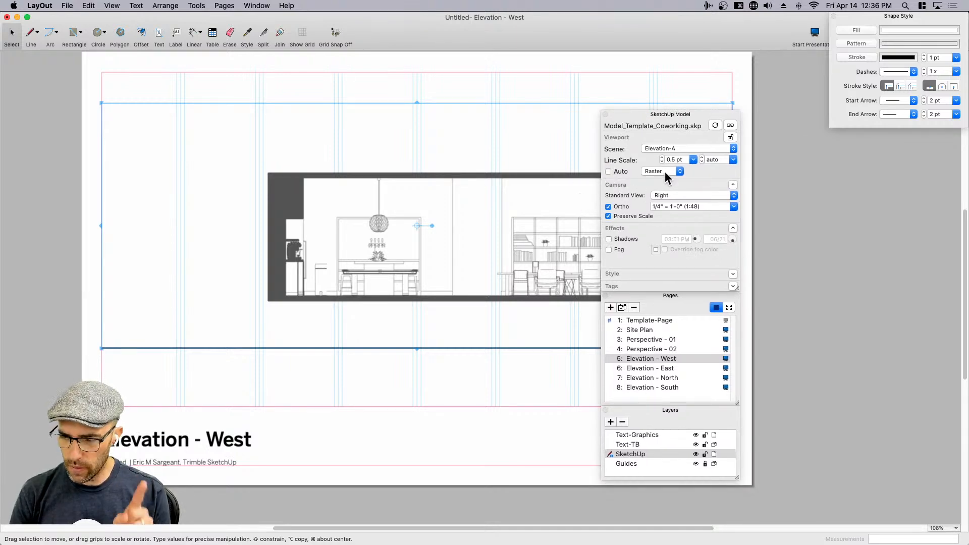
pyautogui.click(659, 147)
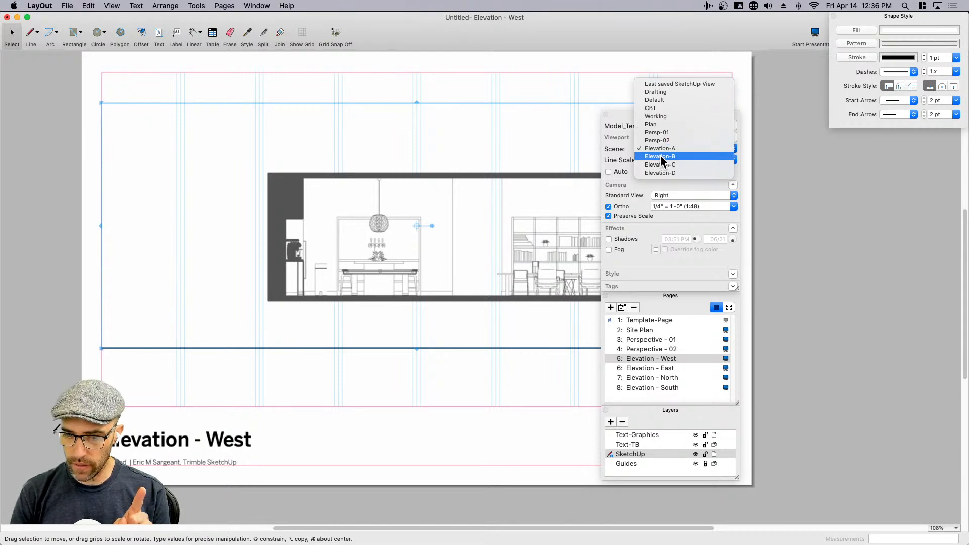
pyautogui.click(661, 157)
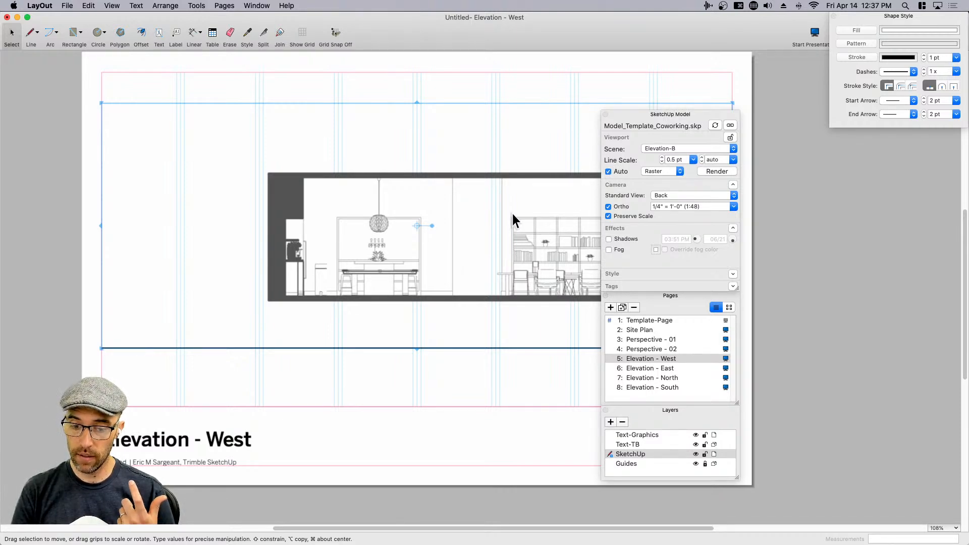
# - Turn automatic rendering back on and refresh the viewport with the Elevation-B scene
pyautogui.click(661, 148)
pyautogui.click(666, 149)
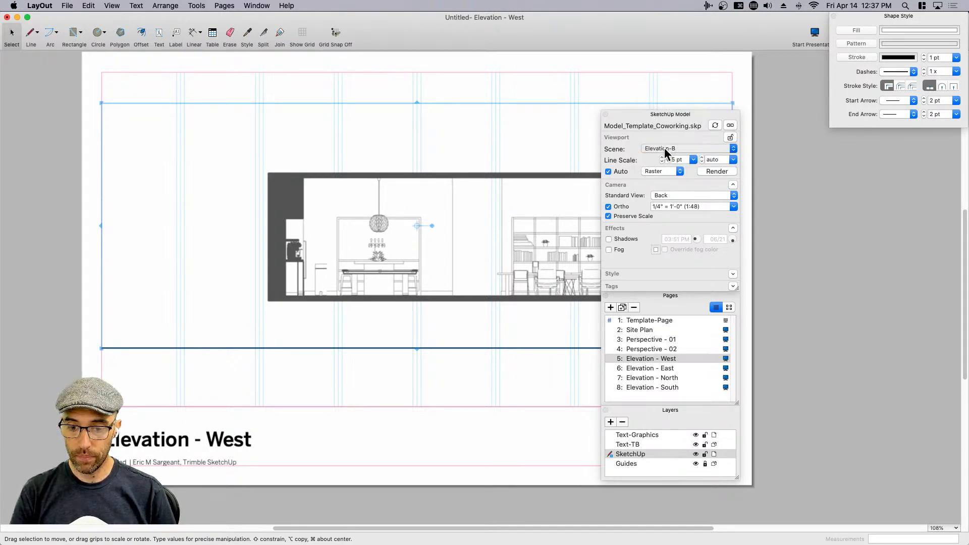
pyautogui.click(665, 148)
pyautogui.click(498, 211)
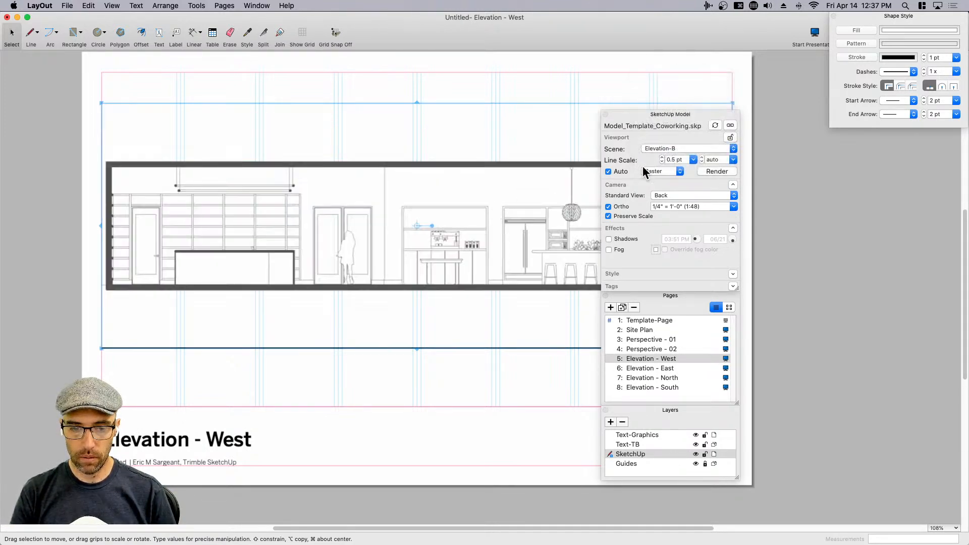
# - Return the floating model settings window to its place beneath the shape style settings and deselect the viewport
pyautogui.click(653, 148)
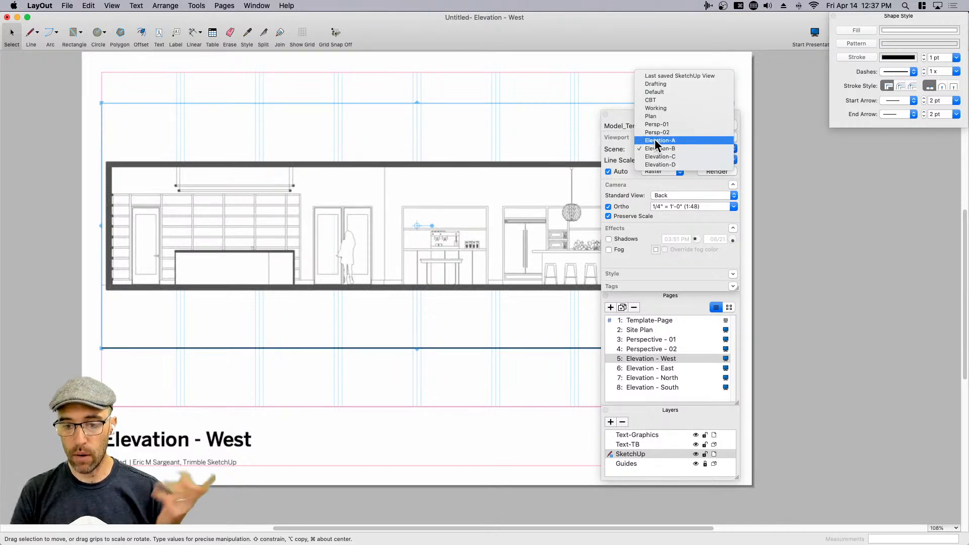
pyautogui.click(619, 130)
pyautogui.moveTo(669, 113); pyautogui.dragTo(889, 131)
pyautogui.click(767, 301)
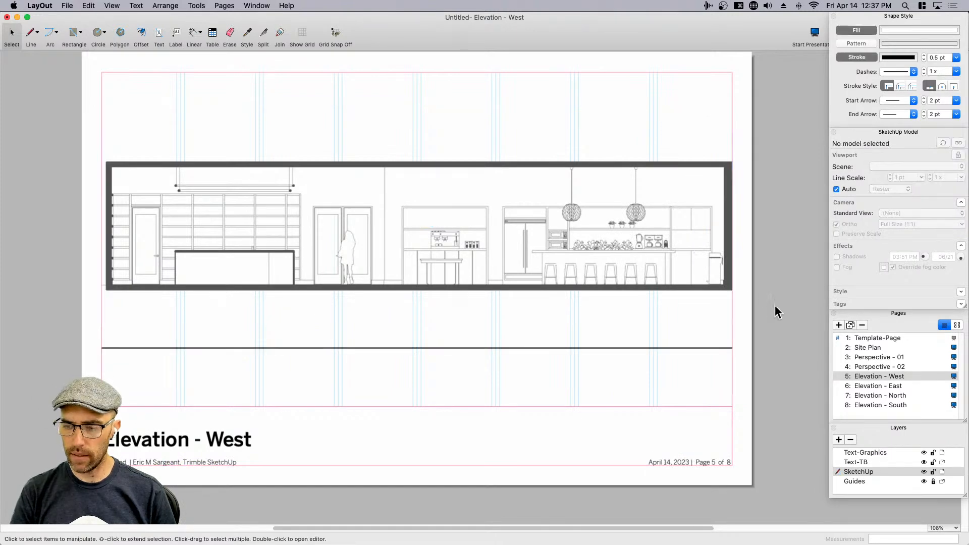
# - Delete the ground line below the elevation and move the Elevation-B viewport slightly down the page
pyautogui.click(502, 349)
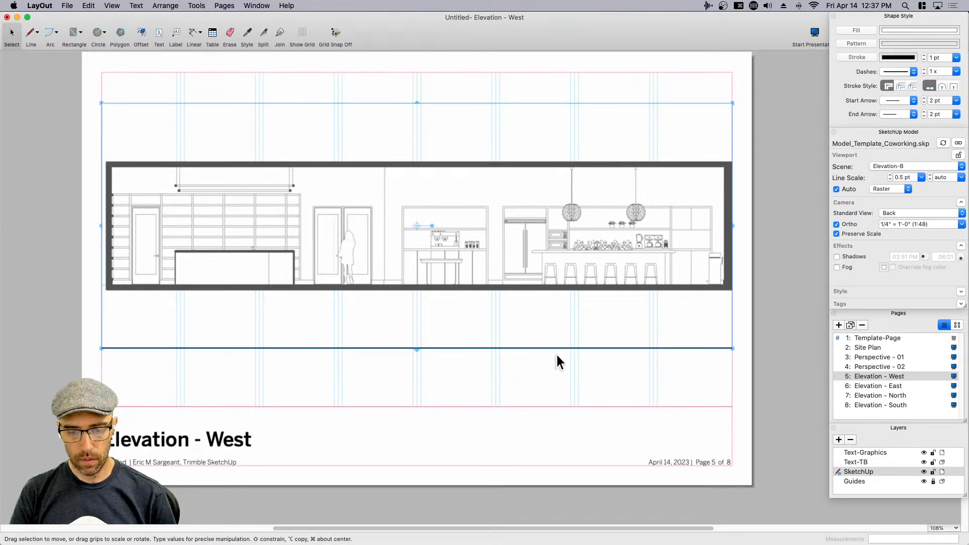
pyautogui.click(745, 331)
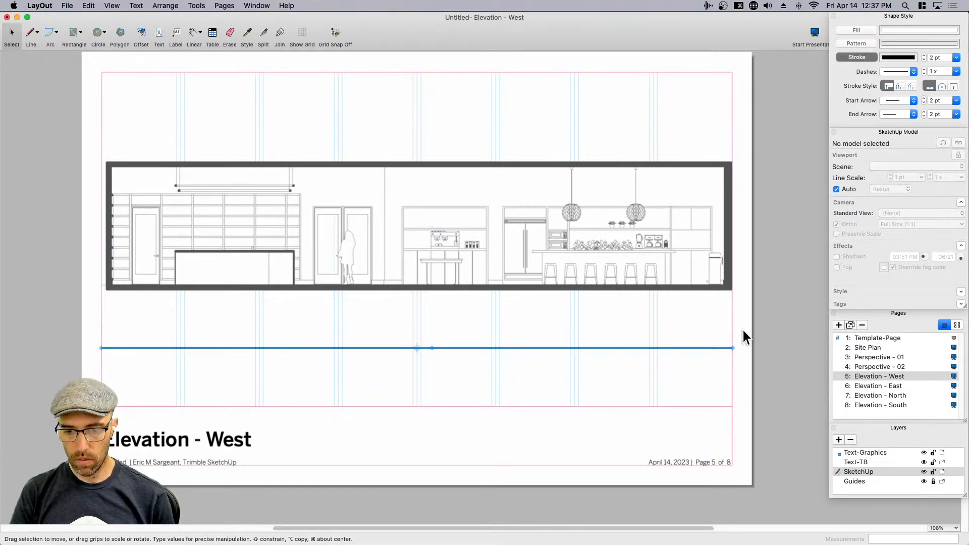
pyautogui.click(528, 245)
pyautogui.moveTo(529, 248); pyautogui.dragTo(529, 261)
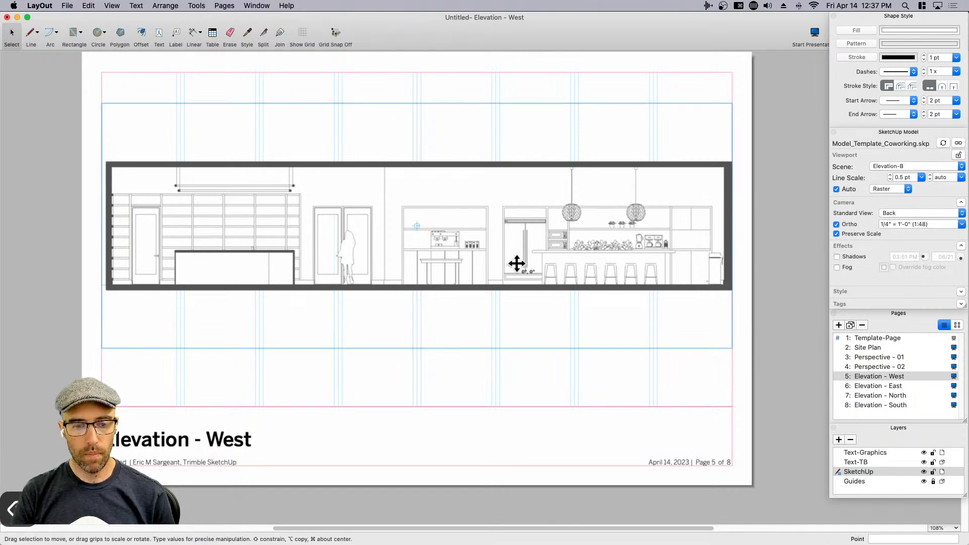
pyautogui.click(771, 331)
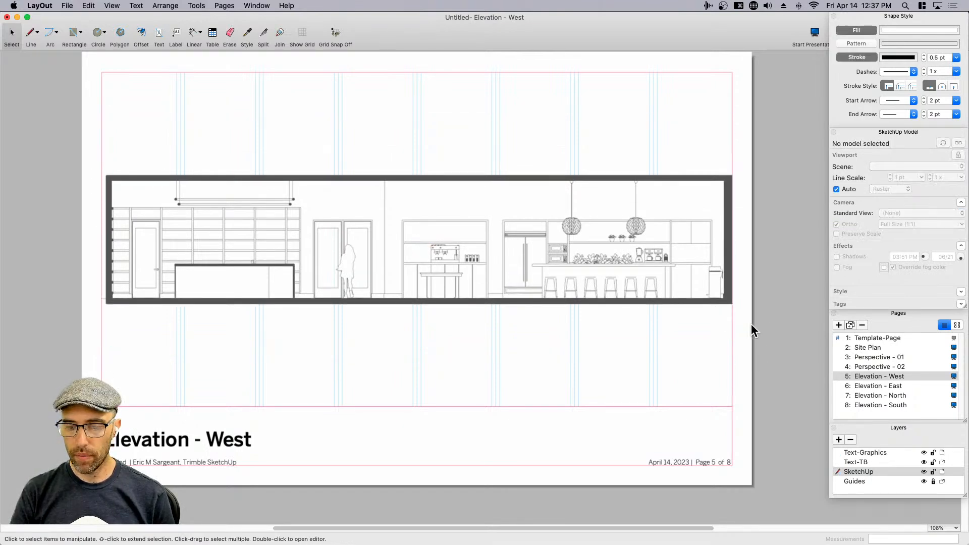
# - Assign the Elevation-A scene to the model viewport on the Elevation - West page
pyautogui.click(881, 386)
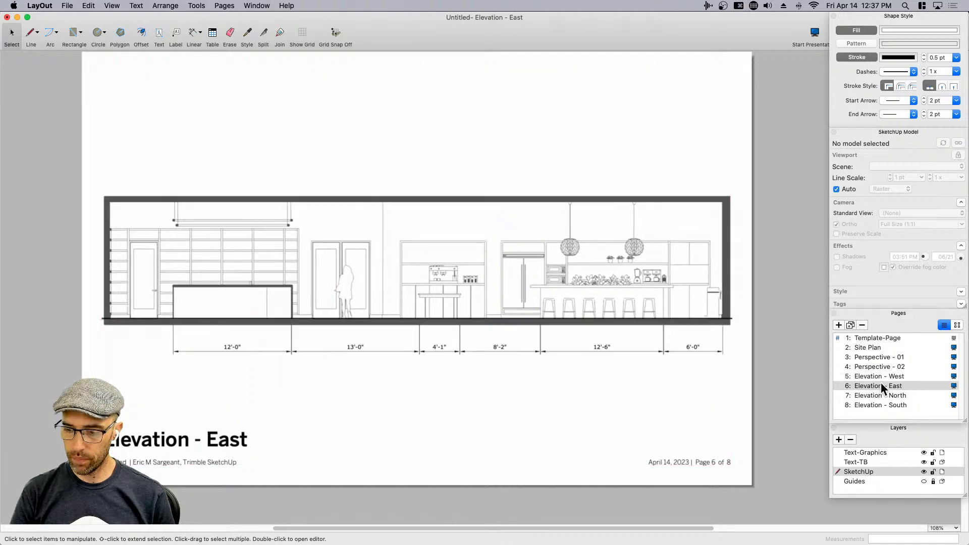
pyautogui.click(880, 377)
pyautogui.click(679, 283)
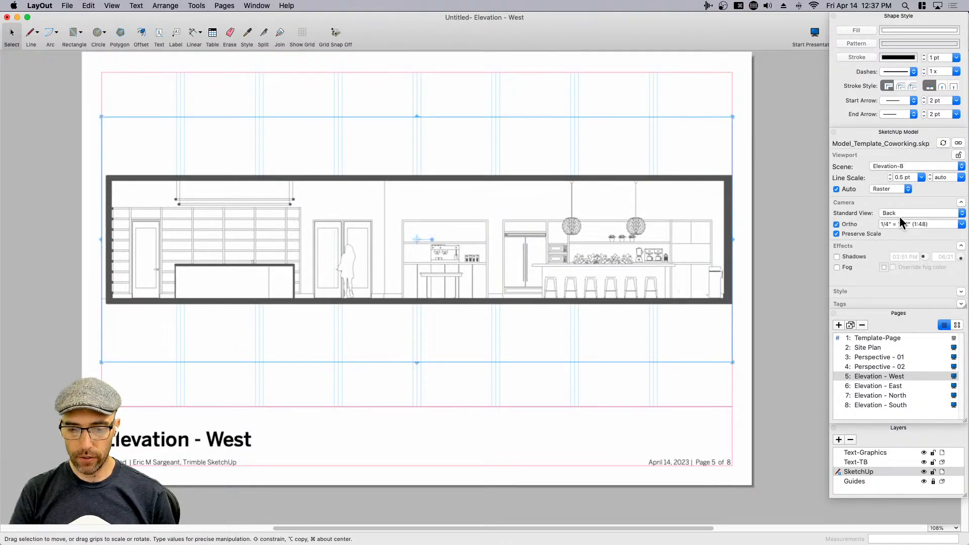
pyautogui.click(904, 167)
pyautogui.click(889, 157)
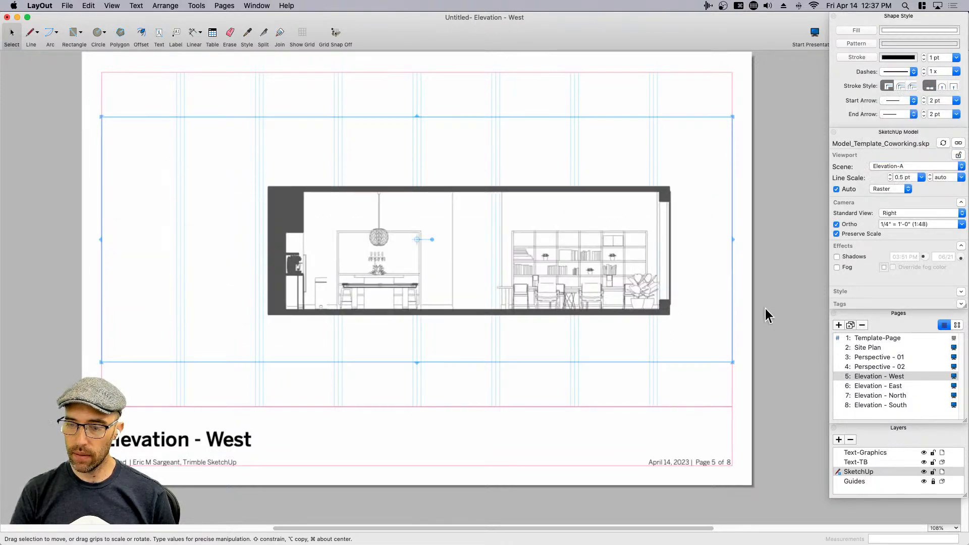
# - Shift the Elevation-A viewport about 1" toward the page's left edge and narrow both its sides to the nearby column guides
pyautogui.moveTo(523, 305); pyautogui.dragTo(489, 304)
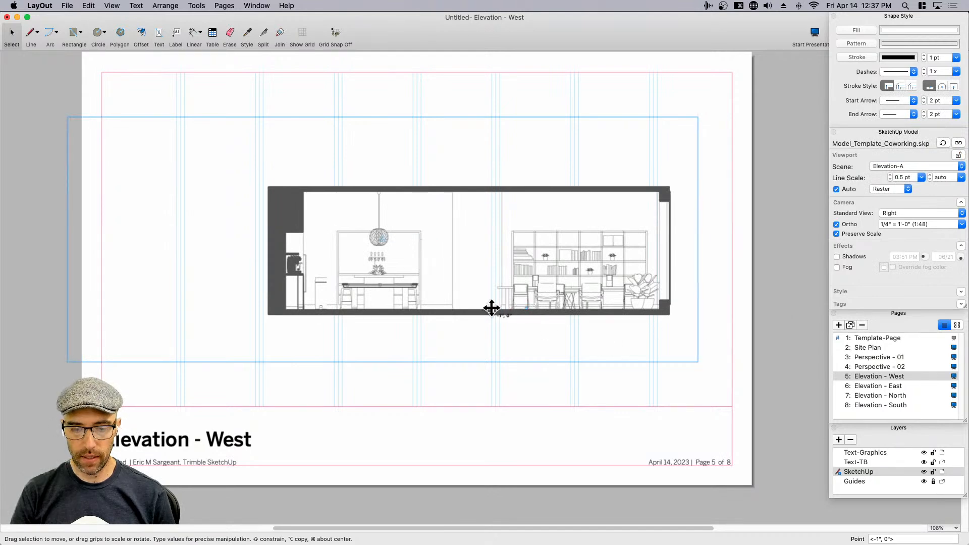
pyautogui.moveTo(63, 245); pyautogui.dragTo(184, 244)
pyautogui.moveTo(699, 240); pyautogui.dragTo(658, 239)
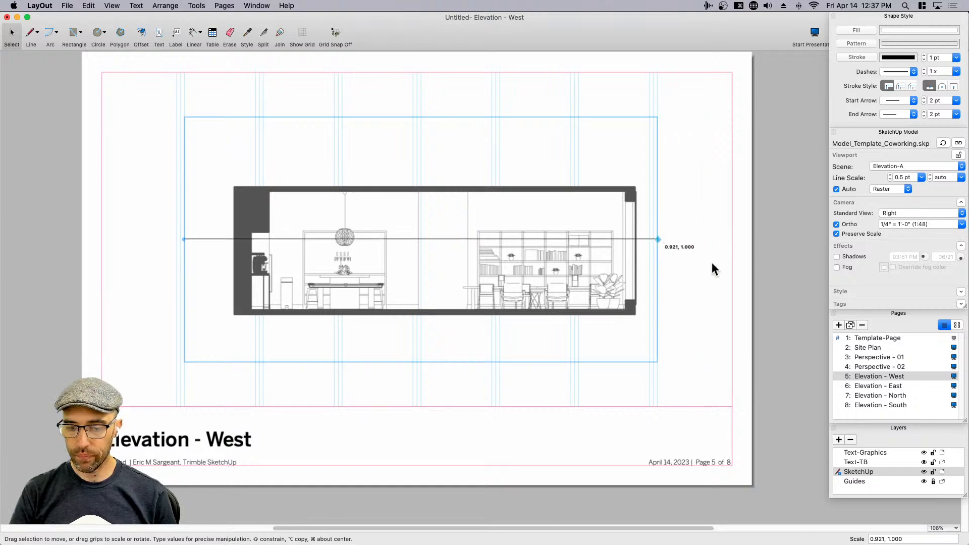
pyautogui.click(717, 262)
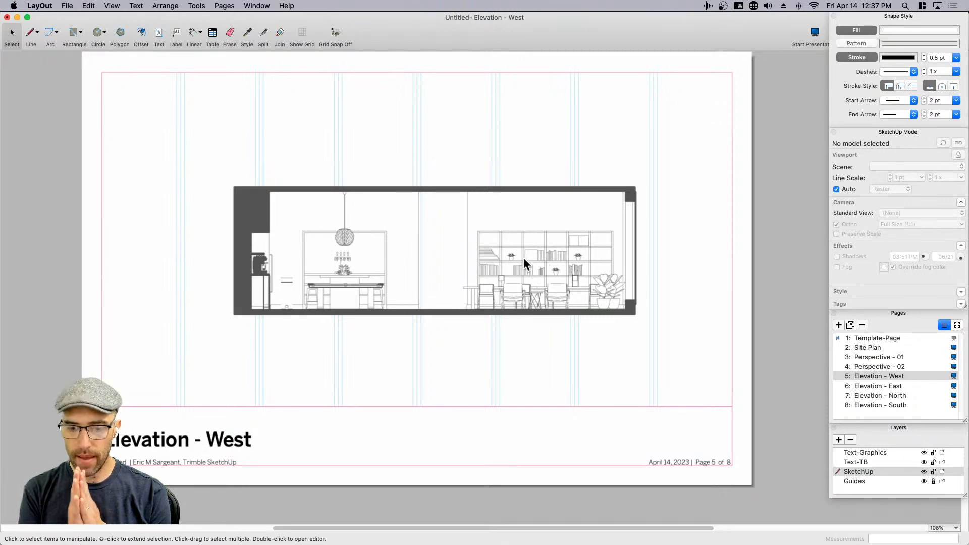
# - Open the Scrapbooks and show the People collection
pyautogui.scroll(3, 447, 272)
pyautogui.scroll(-5, 445, 276)
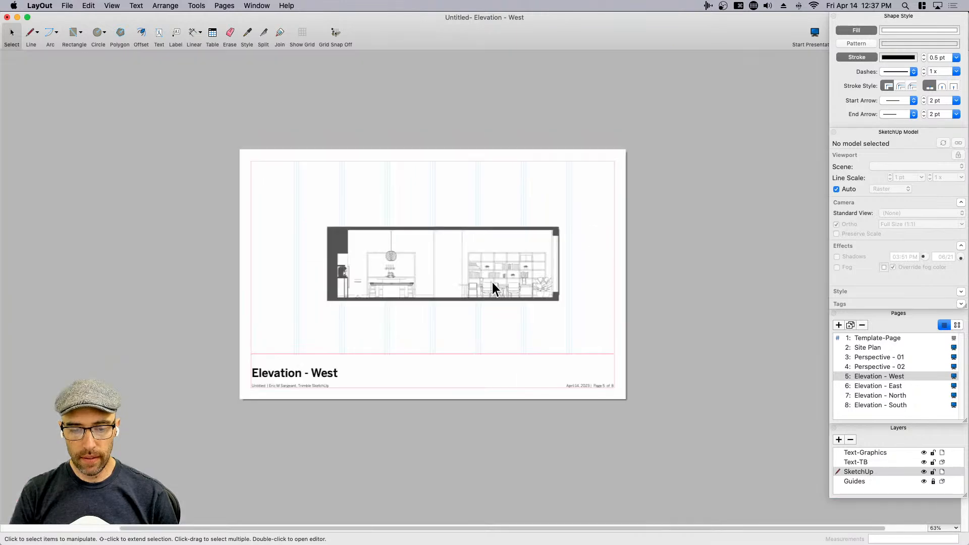
pyautogui.click(492, 281)
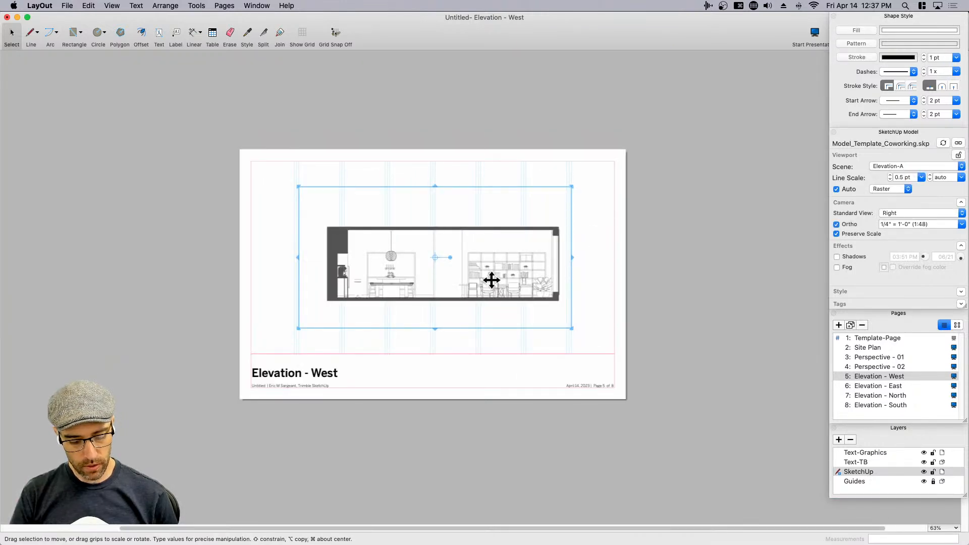
pyautogui.scroll(5, 492, 280)
pyautogui.hscroll(3, 493, 281)
pyautogui.scroll(-2, 492, 281)
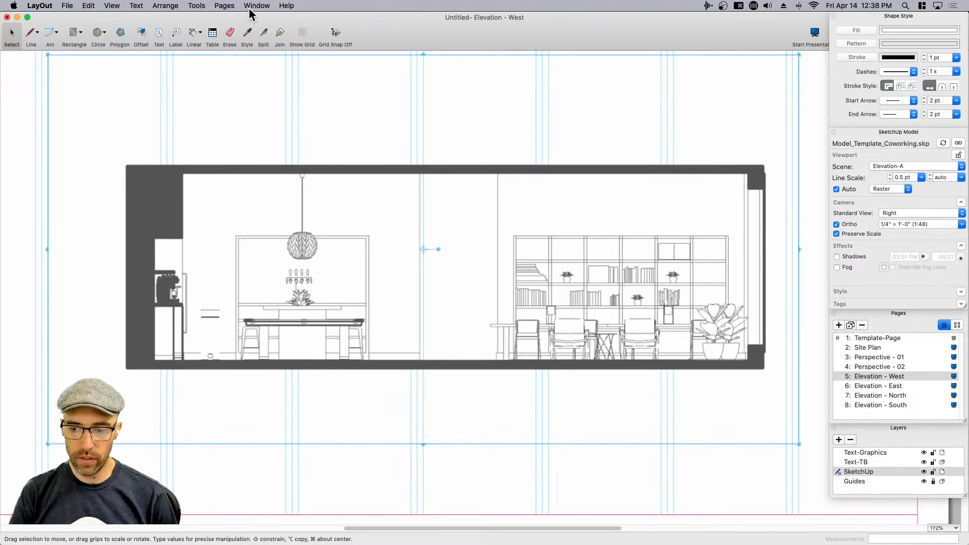
pyautogui.click(474, 471)
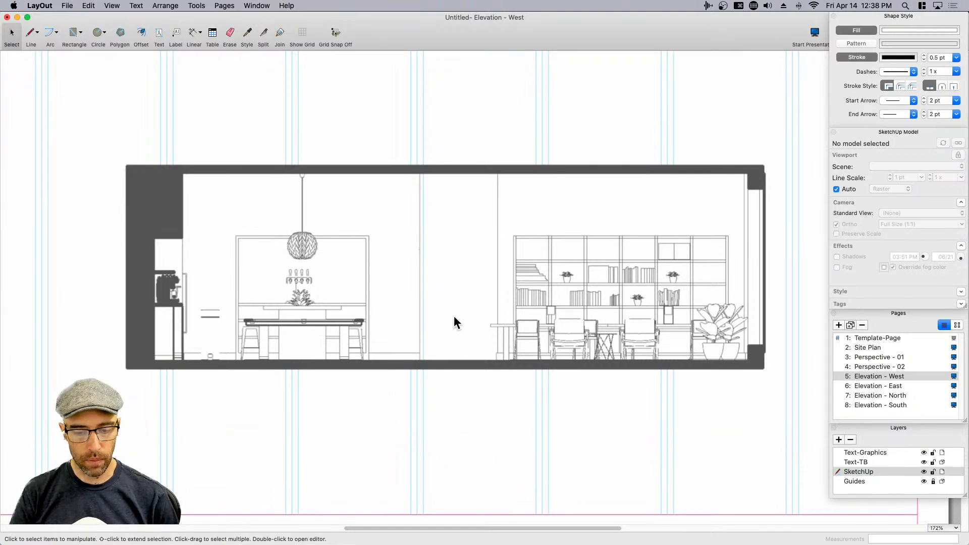
pyautogui.click(257, 6)
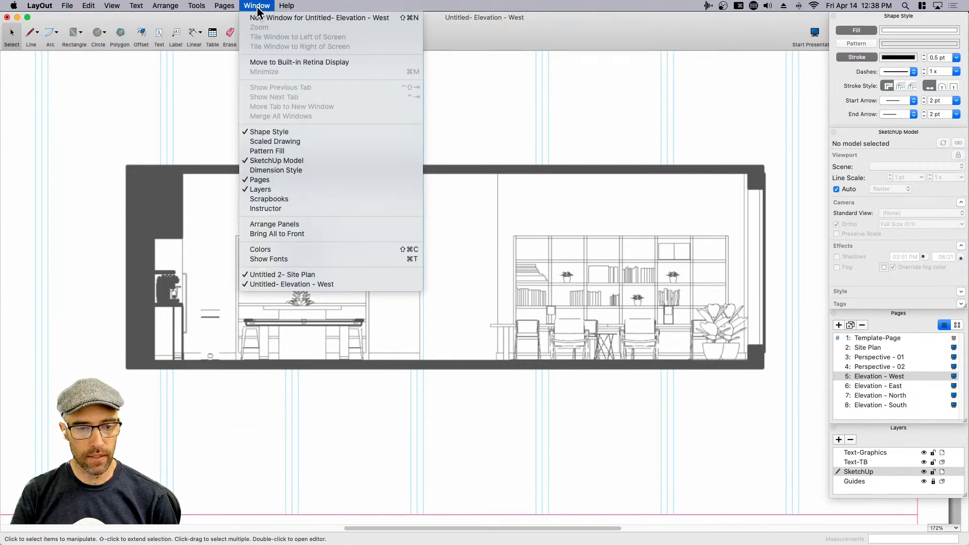
pyautogui.click(271, 199)
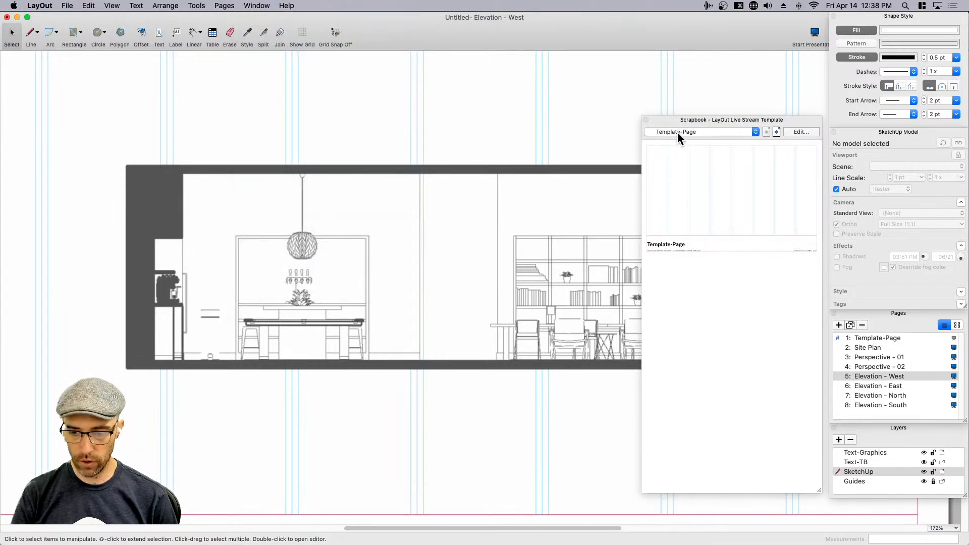
pyautogui.click(677, 132)
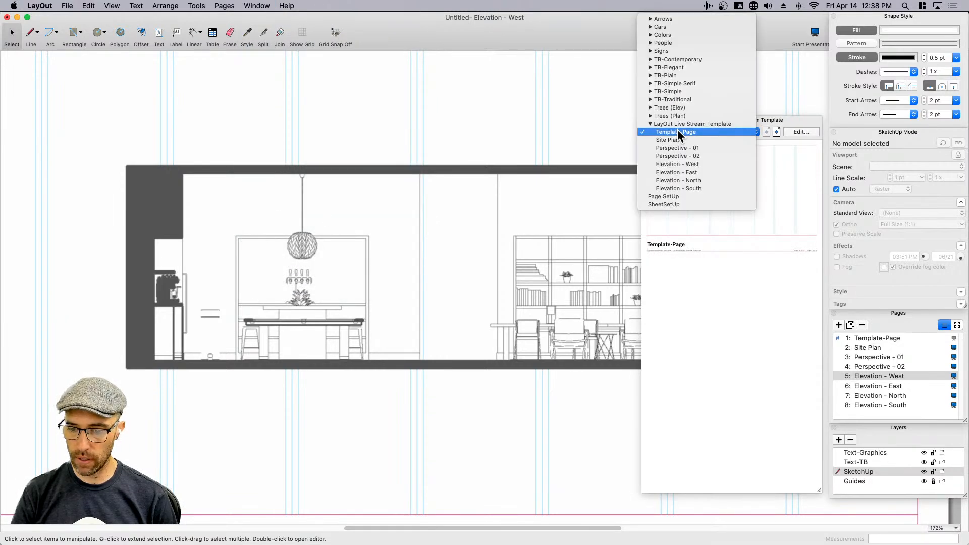
pyautogui.click(678, 43)
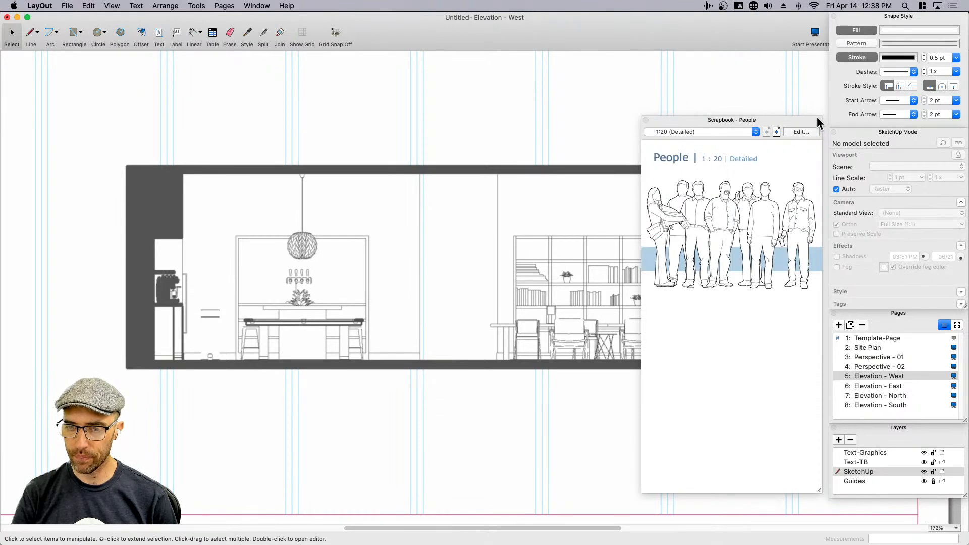
# - Place a woman and a man silhouette from the 1/2" = 1' (Translucent) people page on the elevation's floor and close the scrapbook
pyautogui.click(676, 132)
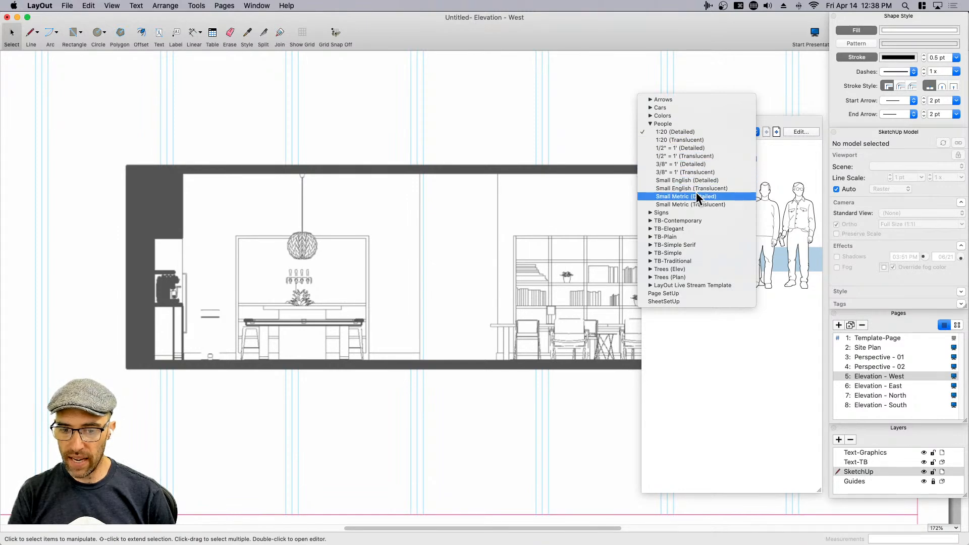
pyautogui.click(698, 156)
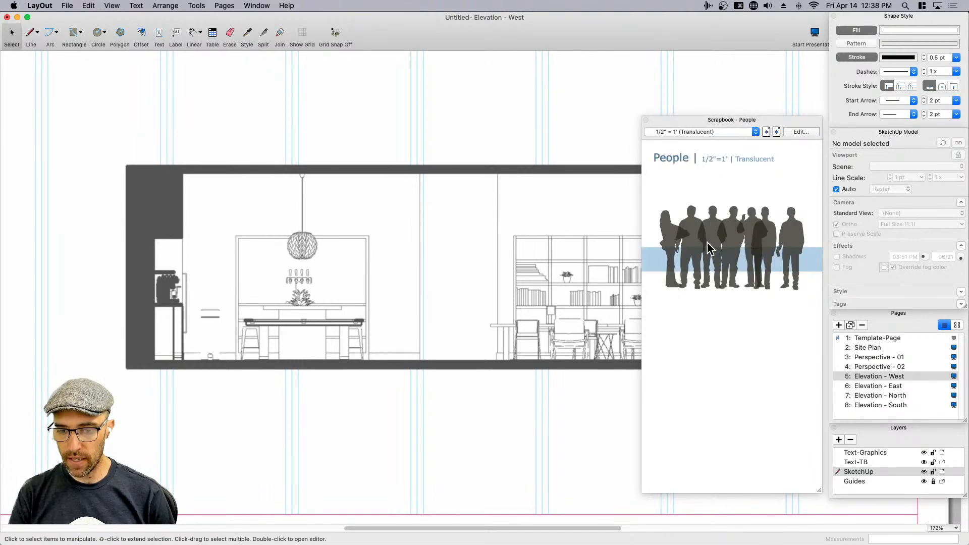
pyautogui.moveTo(671, 265); pyautogui.dragTo(415, 361)
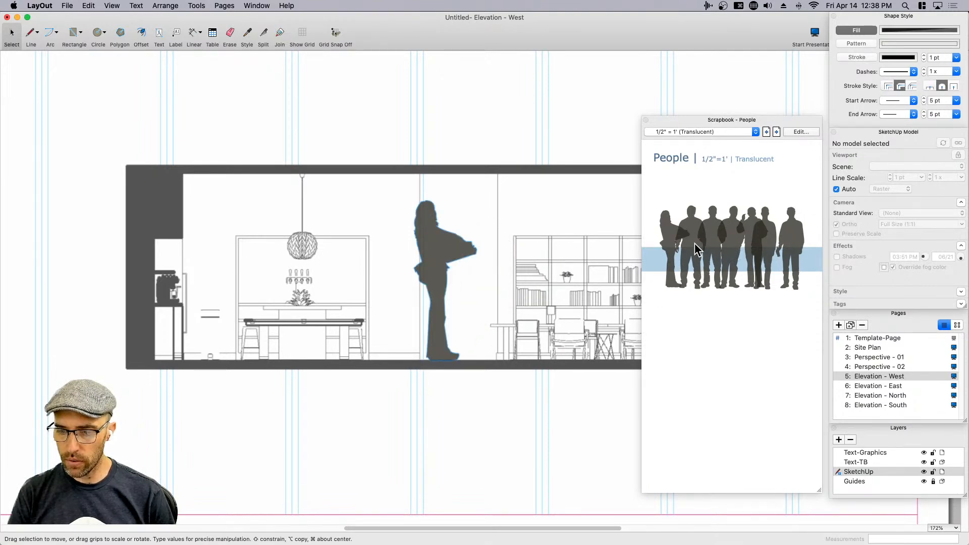
pyautogui.moveTo(774, 248); pyautogui.dragTo(473, 360)
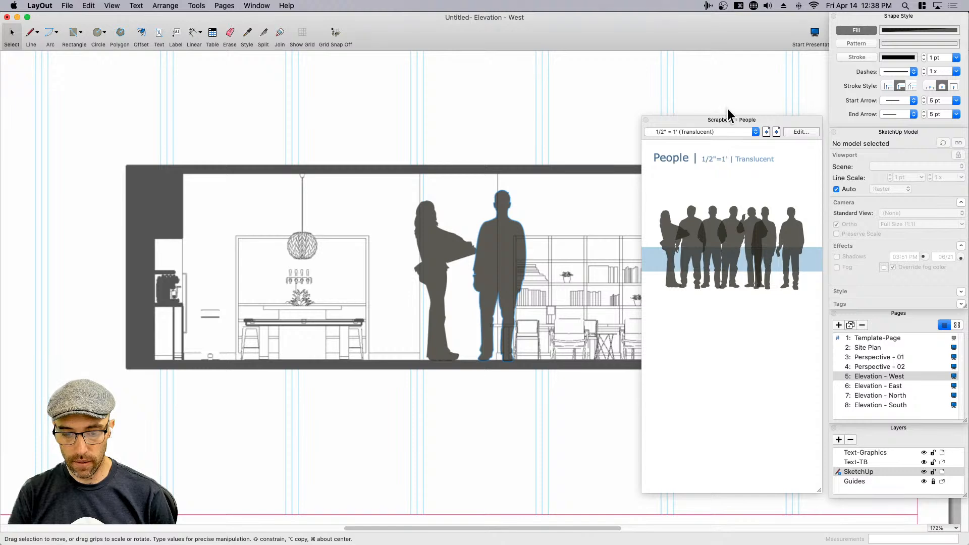
pyautogui.click(646, 120)
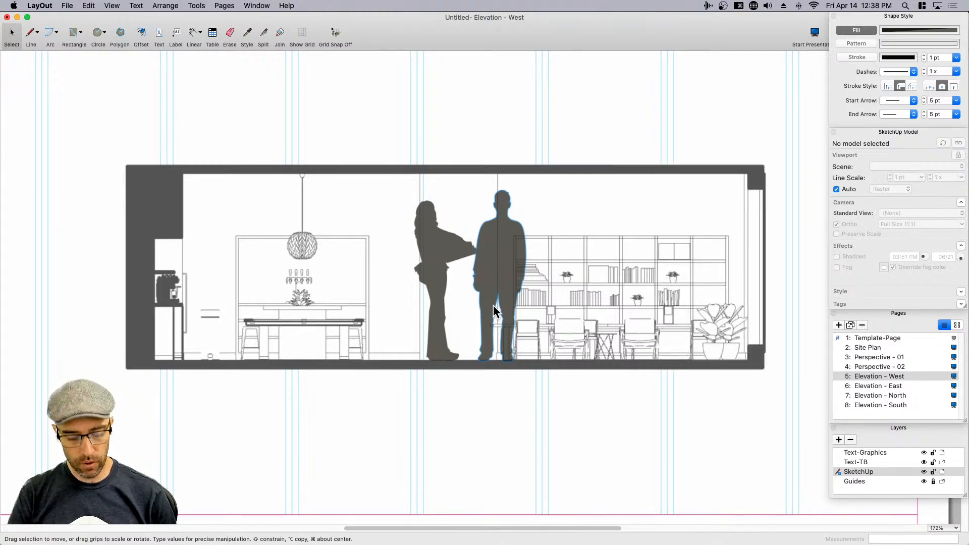
# - Select both people silhouettes and open the Scaled Drawing settings beside them
pyautogui.scroll(-2, 482, 325)
pyautogui.hscroll(-2, 482, 325)
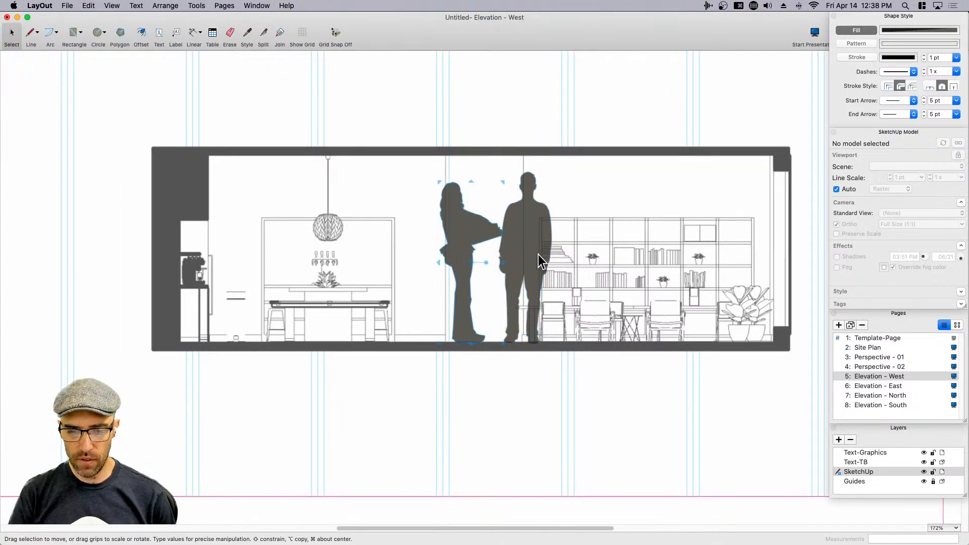
pyautogui.click(463, 235)
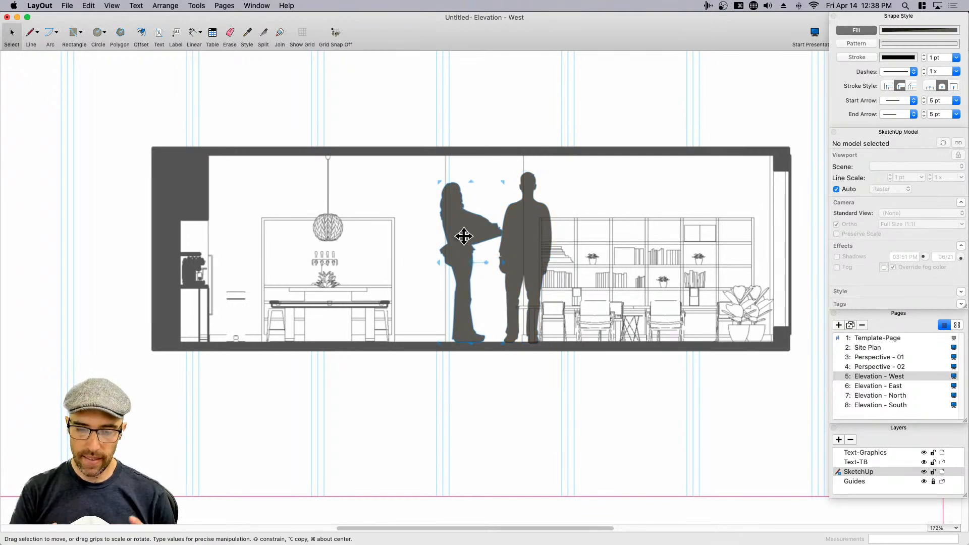
pyautogui.keyDown('shift'); pyautogui.click(535, 234); pyautogui.keyUp('shift')
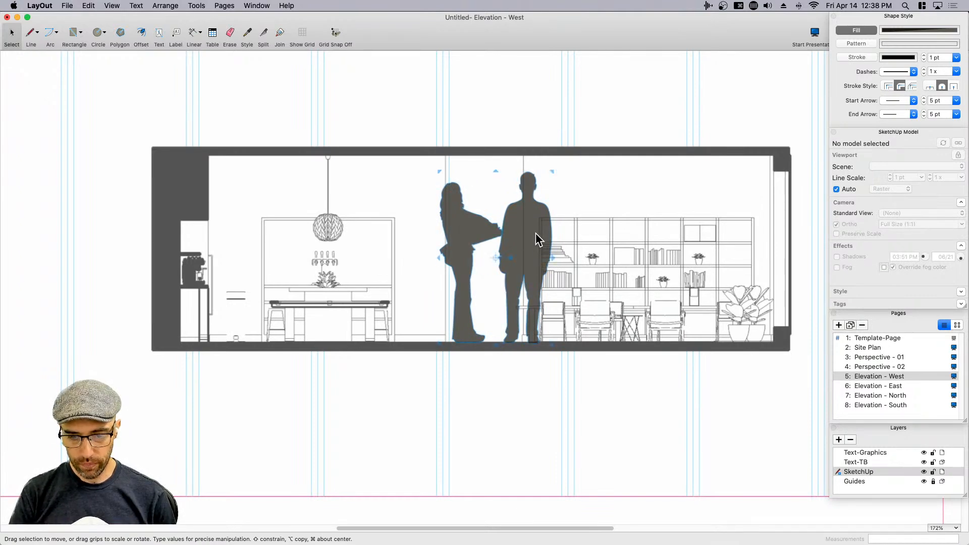
pyautogui.click(256, 6)
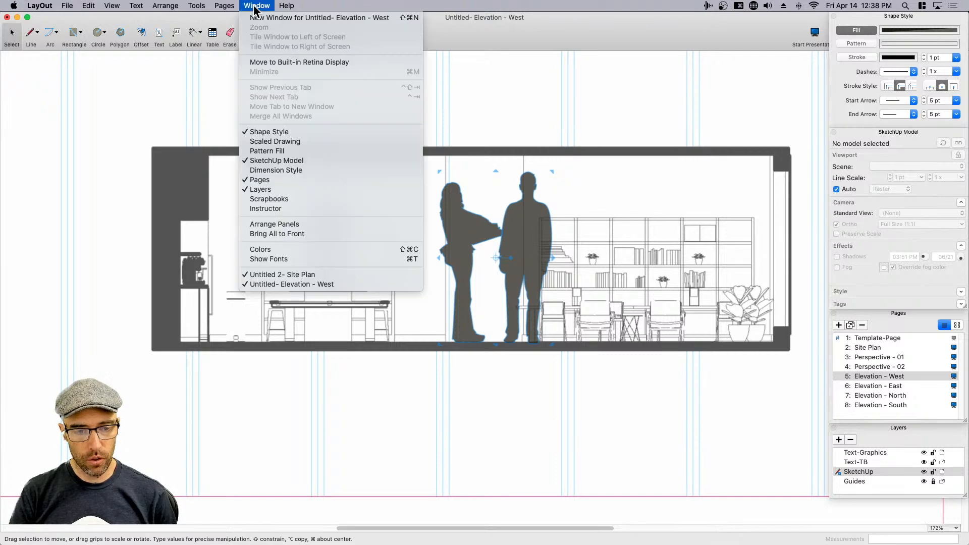
pyautogui.click(270, 141)
pyautogui.moveTo(746, 451)
pyautogui.mouseDown()
pyautogui.moveTo(717, 345)
pyautogui.moveTo(704, 119)
pyautogui.mouseUp()
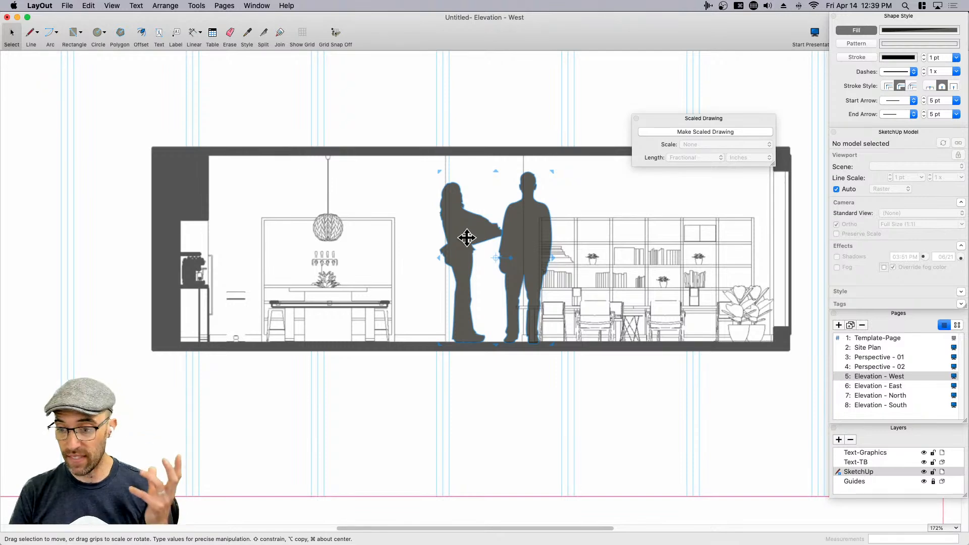
# - Make a scaled drawing of the two silhouettes at 1/2" = 1'-0" (1:24) and leave its editing mode
pyautogui.click(435, 392)
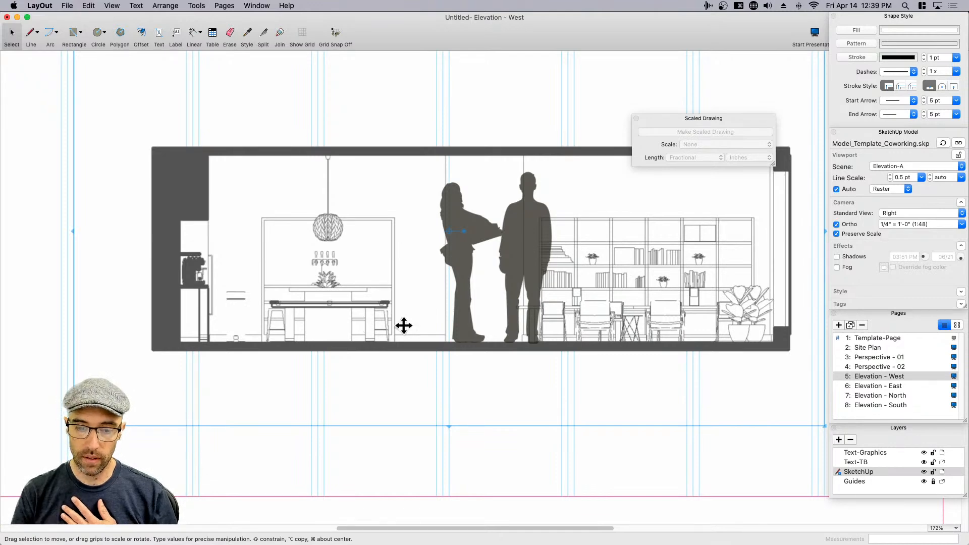
pyautogui.click(514, 271)
pyautogui.keyDown('shift'); pyautogui.click(469, 228); pyautogui.keyUp('shift')
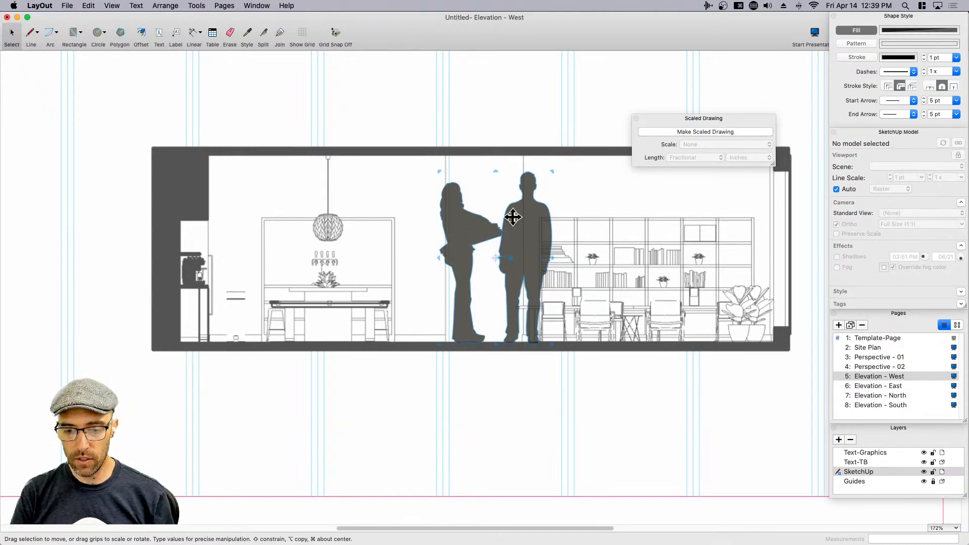
pyautogui.click(678, 131)
pyautogui.click(692, 145)
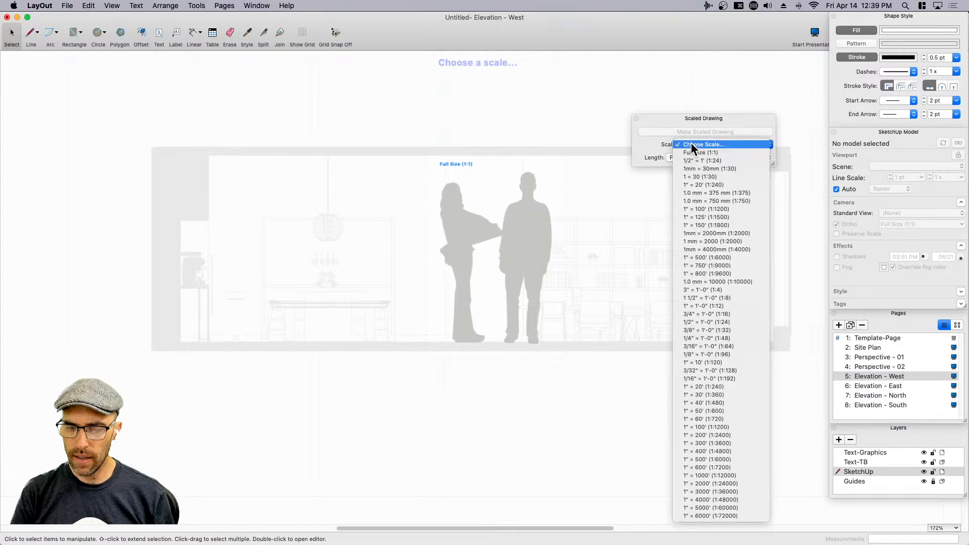
pyautogui.click(713, 320)
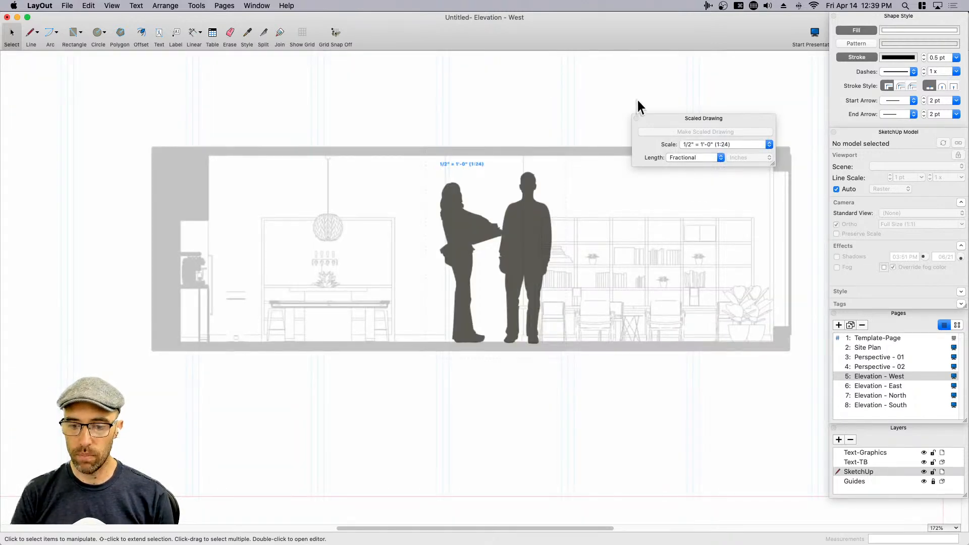
pyautogui.click(639, 107)
# - Set the scaled silhouettes to 3/8" = 1'-0" (1:32) and move them down toward the elevation's floor
pyautogui.click(513, 277)
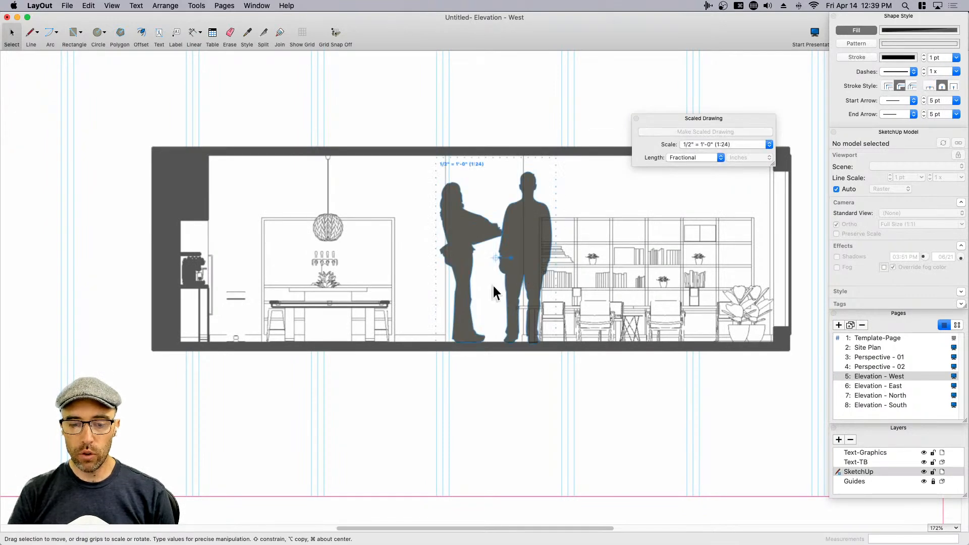
pyautogui.click(710, 144)
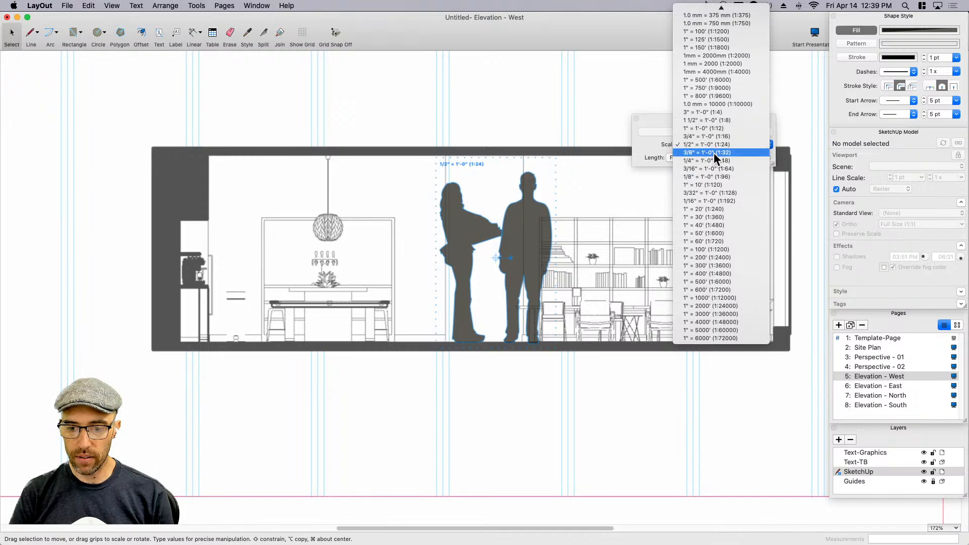
pyautogui.click(714, 153)
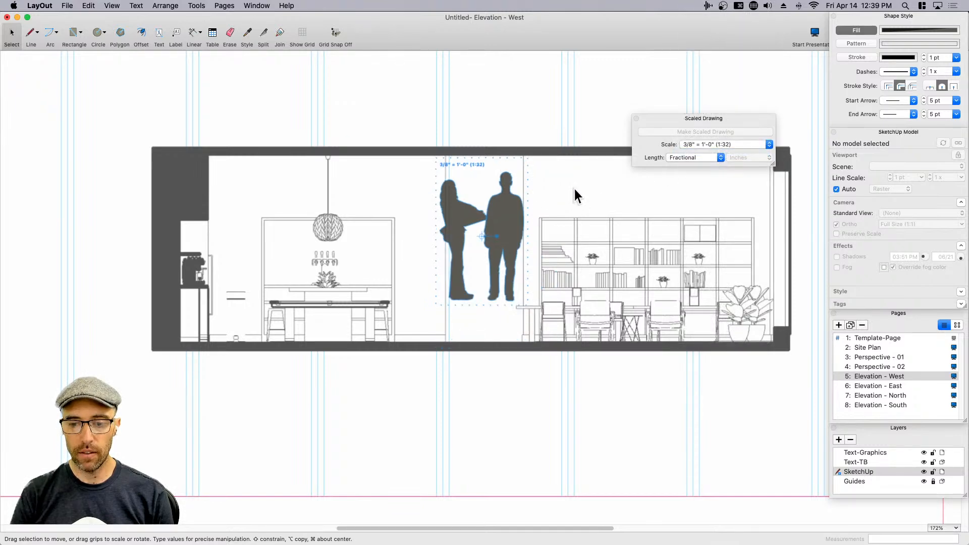
pyautogui.moveTo(500, 217); pyautogui.dragTo(501, 260)
# - Set the silhouettes' scale to 1/4" = 1'-0" (1:48) and move them onto the floor line next to the pool table
pyautogui.click(702, 144)
pyautogui.click(706, 152)
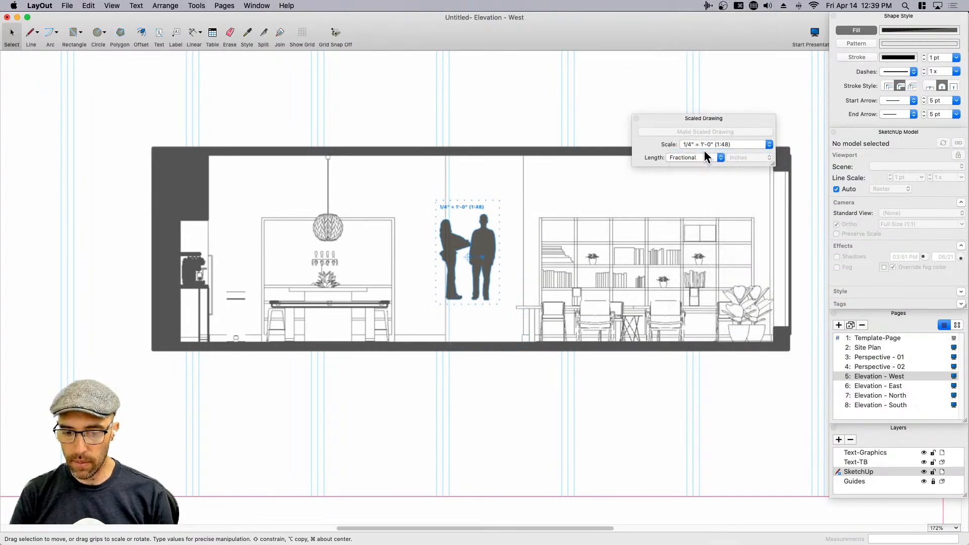
pyautogui.moveTo(480, 244); pyautogui.dragTo(454, 287)
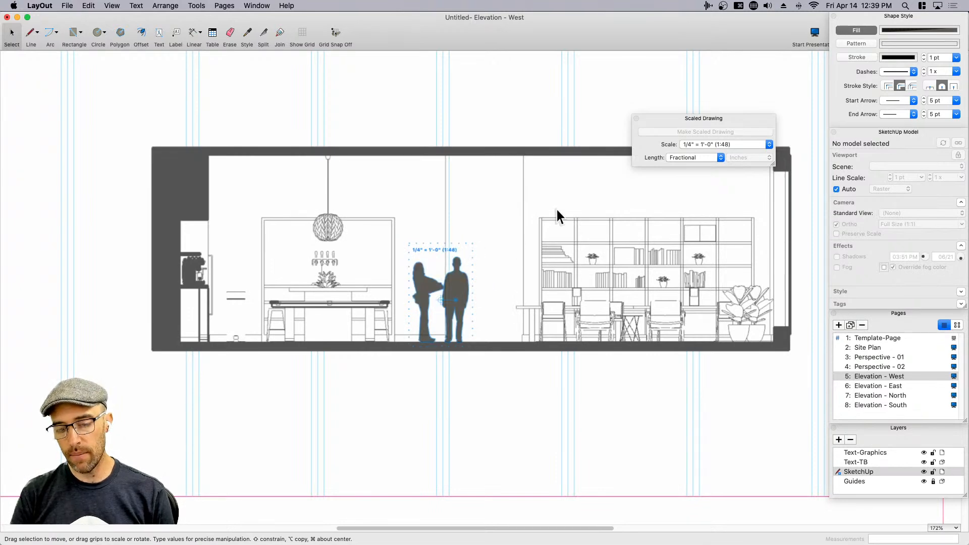
# - Change the scale of the silhouettes standing by the pool table to 3/8" = 1'-0" (1:32)
pyautogui.scroll(2, 491, 296)
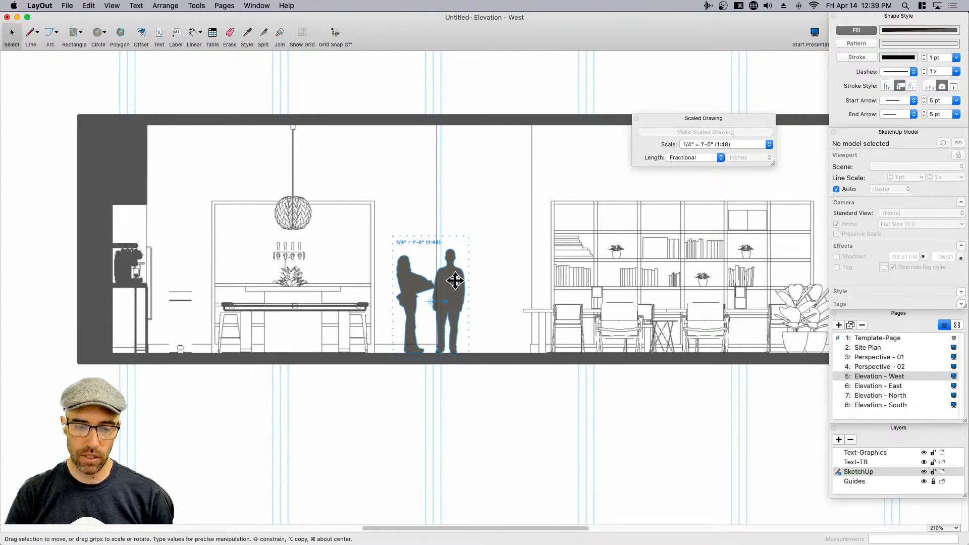
pyautogui.click(693, 145)
pyautogui.click(698, 138)
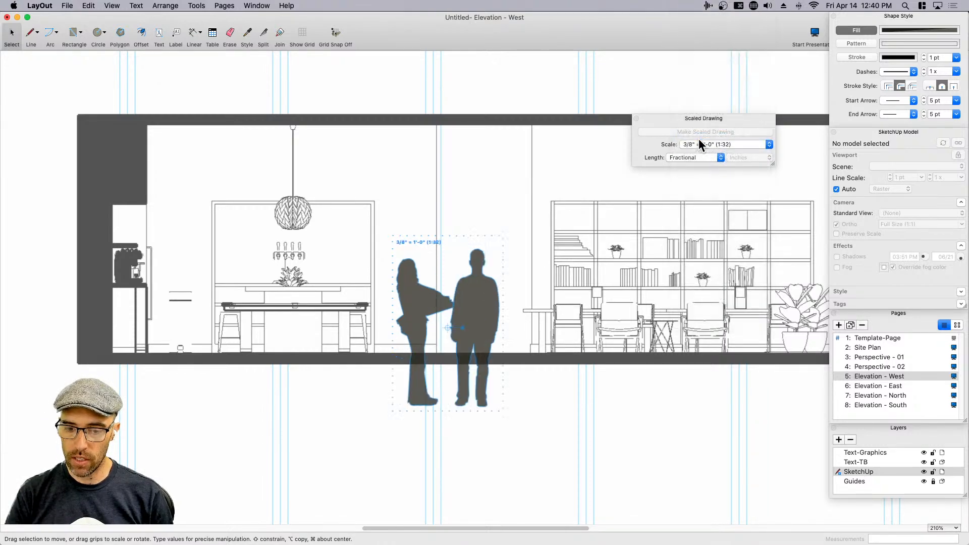
# - Set the scale of the two silhouettes back to 1/4" = 1'-0" (1:48)
pyautogui.click(701, 144)
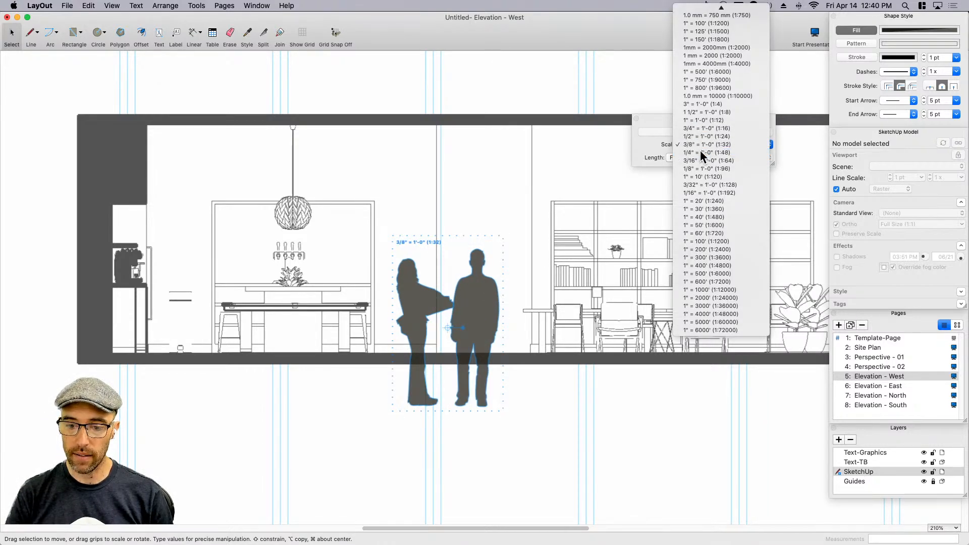
pyautogui.click(701, 151)
# - Try enlarging the standing man's silhouette inside the scaled drawing, undo the change and leave the drawing's editing mode
pyautogui.doubleClick(464, 280)
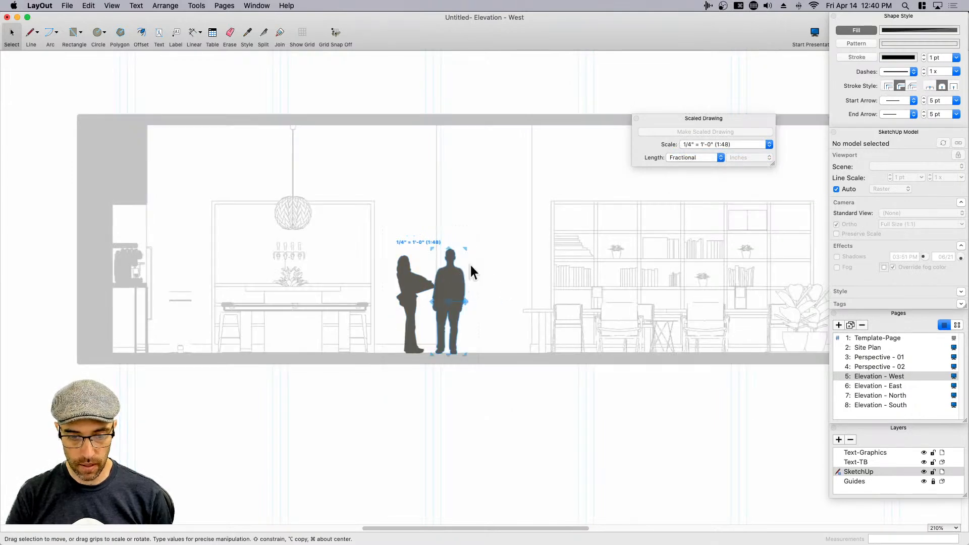
pyautogui.moveTo(467, 248); pyautogui.dragTo(498, 209)
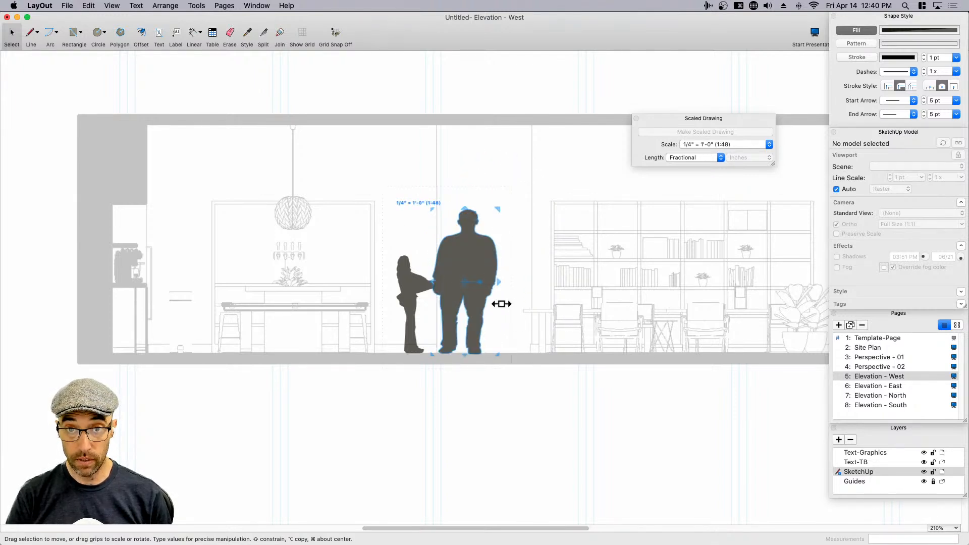
pyautogui.press('super+z')
pyautogui.click(517, 429)
# - Go to the Site Plan page, clear the Scaled Drawing window out of the way and select the plan viewport
pyautogui.moveTo(682, 119); pyautogui.dragTo(689, 77)
pyautogui.click(513, 355)
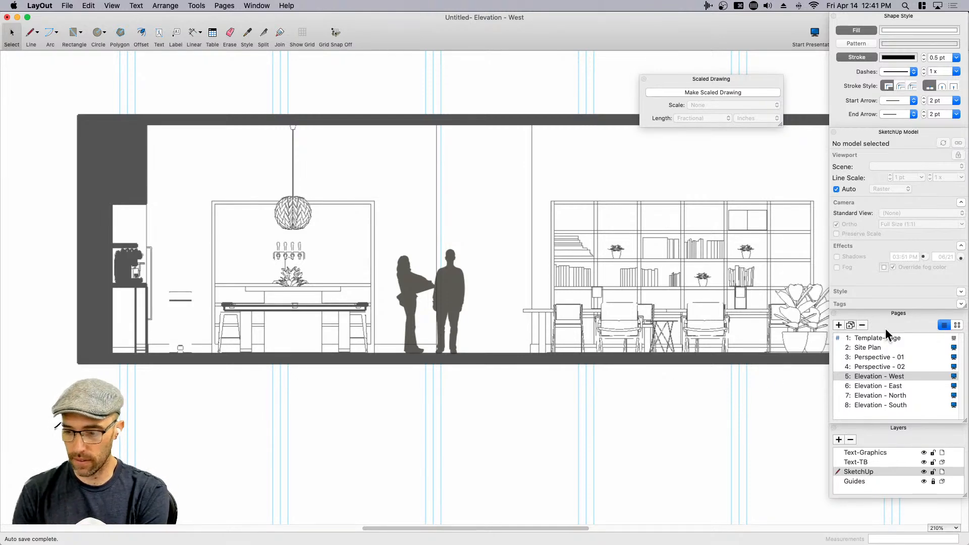
pyautogui.click(874, 350)
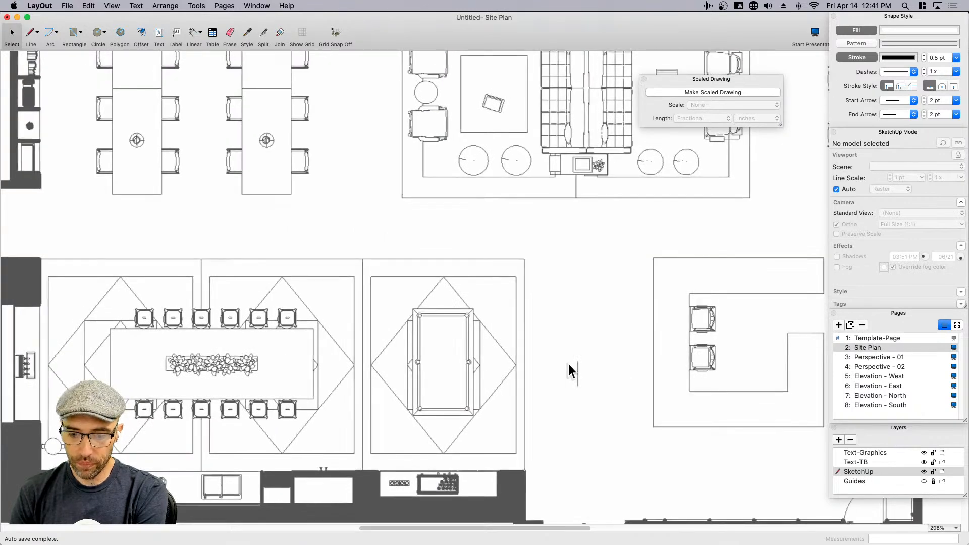
pyautogui.hscroll(-3, 570, 364)
pyautogui.scroll(-2, 529, 372)
pyautogui.moveTo(662, 84)
pyautogui.mouseDown()
pyautogui.moveTo(690, 52)
pyautogui.moveTo(701, 19)
pyautogui.mouseUp()
pyautogui.scroll(-2, 472, 325)
pyautogui.scroll(-3, 473, 324)
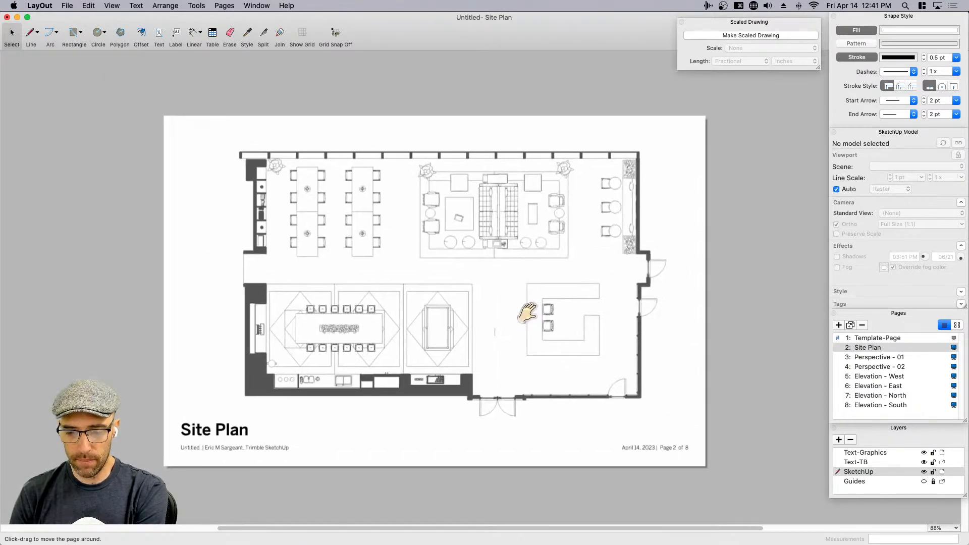
pyautogui.click(440, 302)
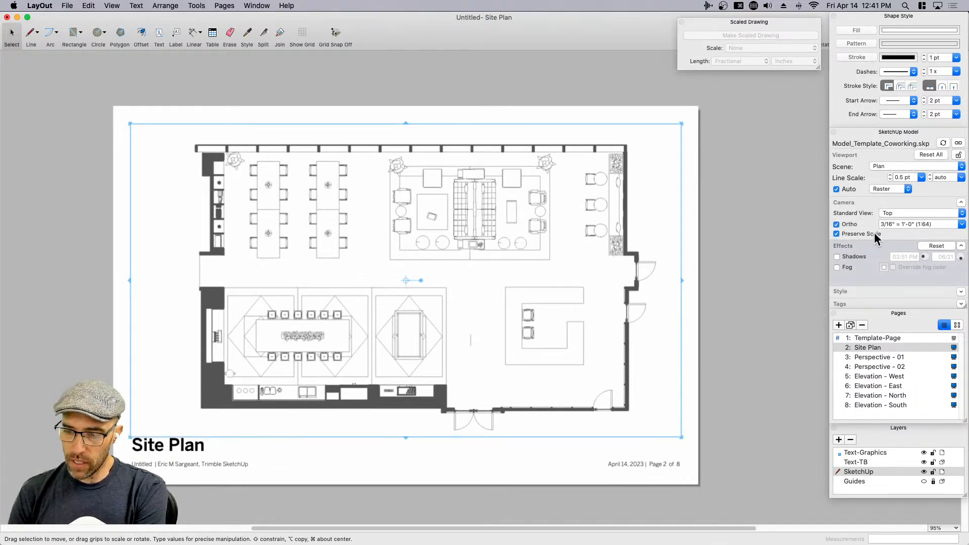
# - Collapse the plan viewport's Effects settings and check its list of in-model styles
pyautogui.click(864, 246)
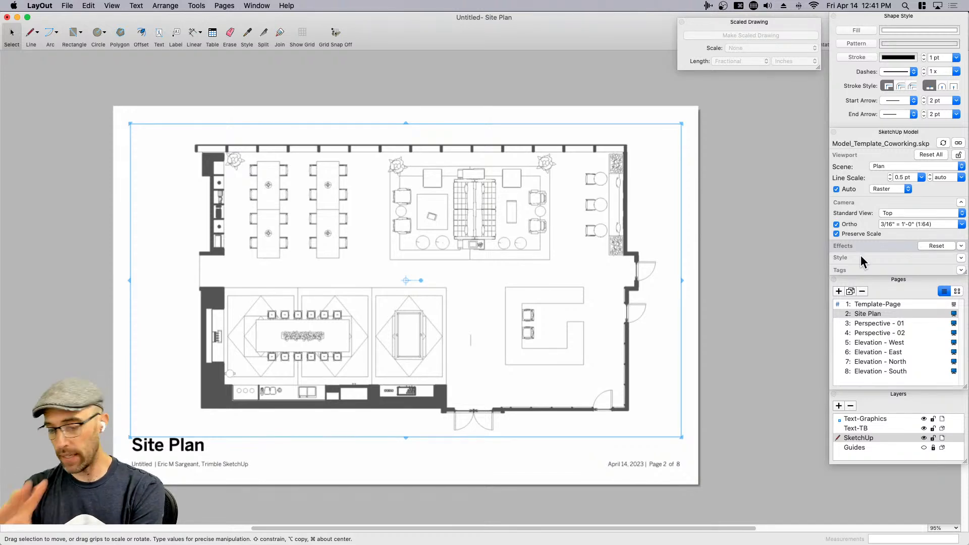
pyautogui.click(862, 259)
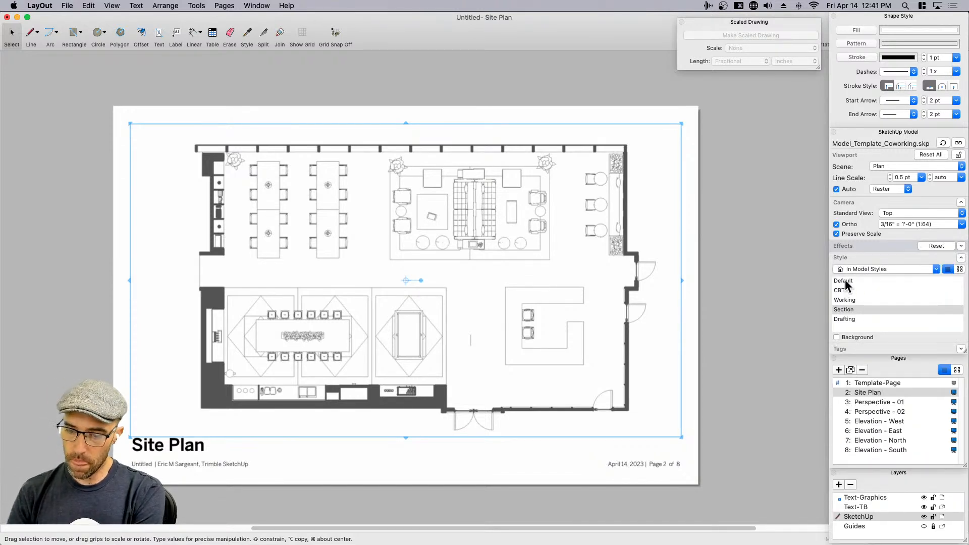
pyautogui.click(787, 301)
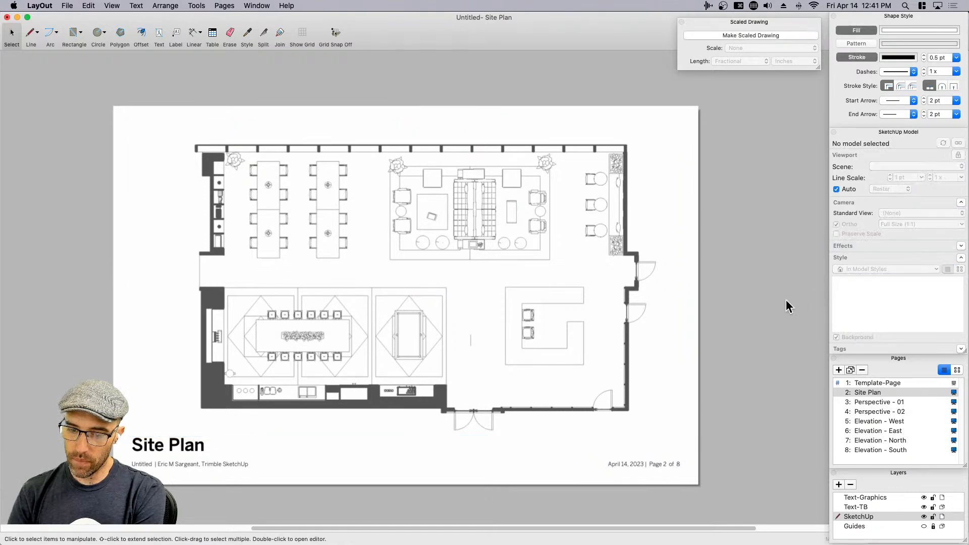
pyautogui.click(846, 257)
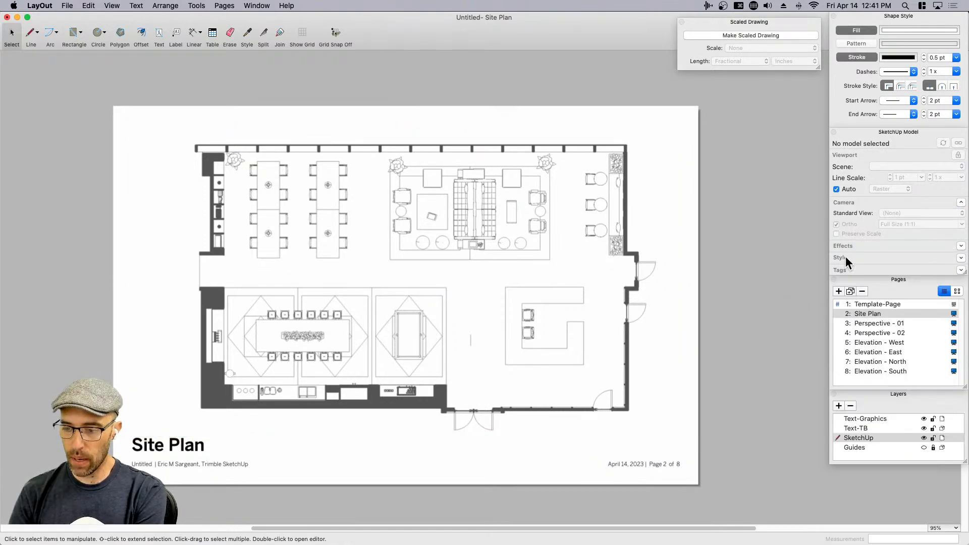
# - Select the plan viewport and examine the linework of the back-to-back lounge sofas up close
pyautogui.click(537, 247)
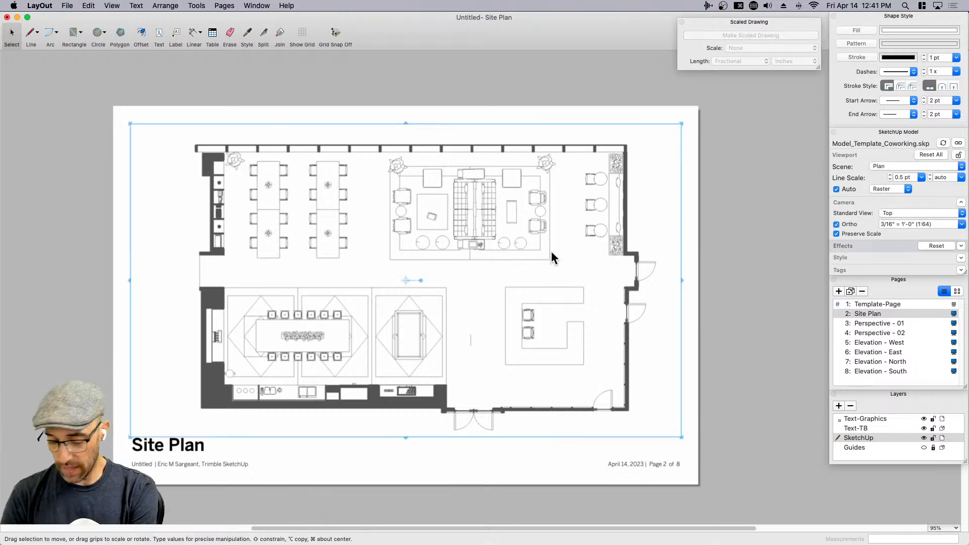
pyautogui.hscroll(-2, 470, 298)
pyautogui.scroll(1, 470, 298)
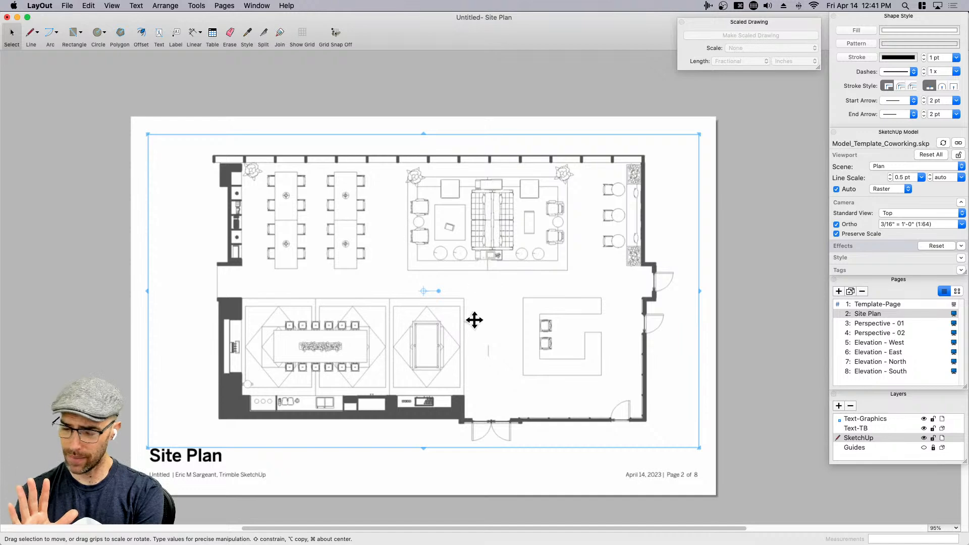
pyautogui.scroll(-2, 487, 307)
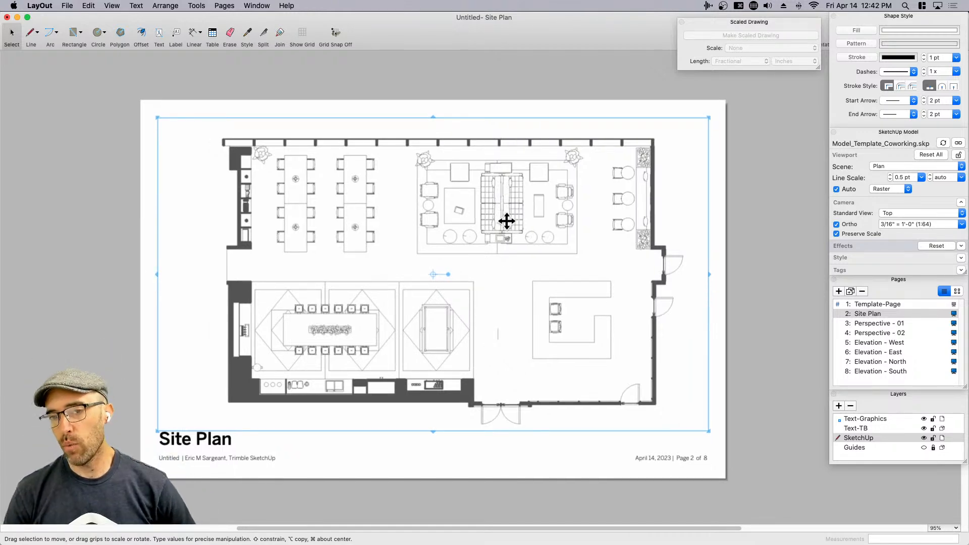
pyautogui.scroll(5, 504, 202)
pyautogui.scroll(4, 498, 195)
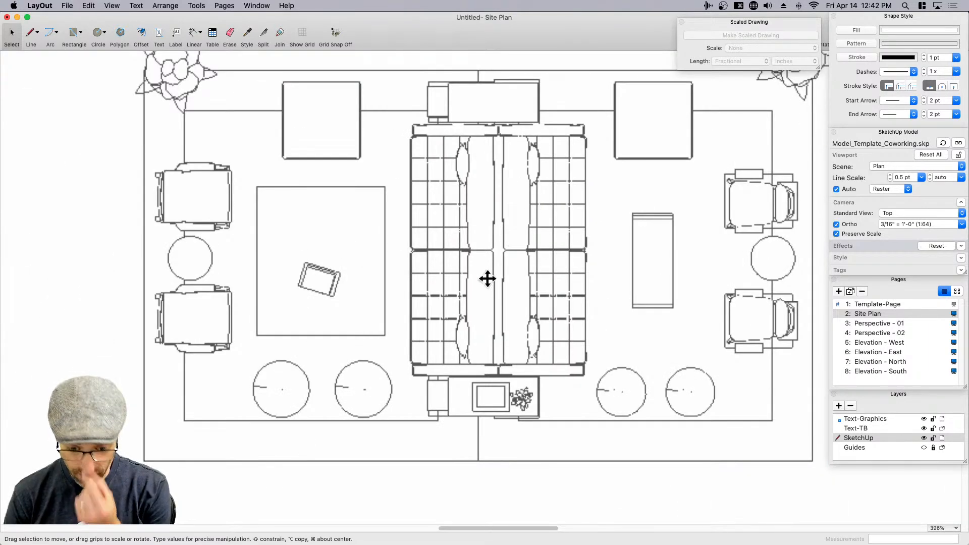
# - Switch to SketchUp, show the Plan scene of Co-Work_Complete.skp and clear the Entity Info window away from the drawing
pyautogui.press('super+Tab')
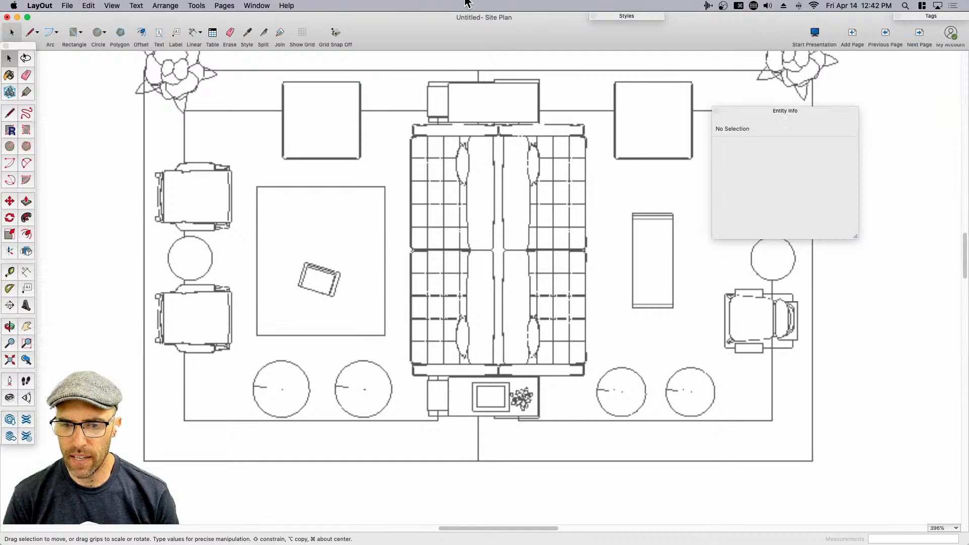
pyautogui.moveTo(480, 174); pyautogui.dragTo(447, 160, button='middle')
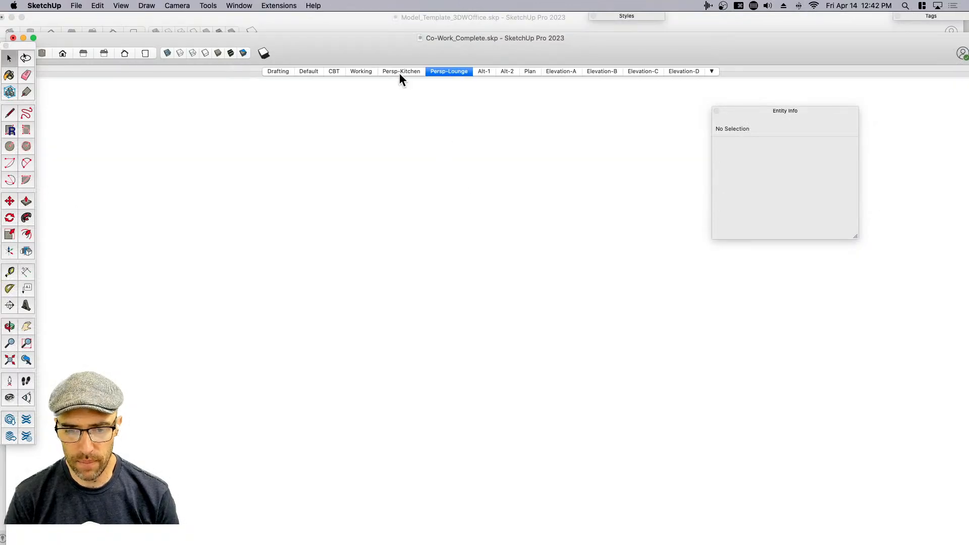
pyautogui.doubleClick(466, 43)
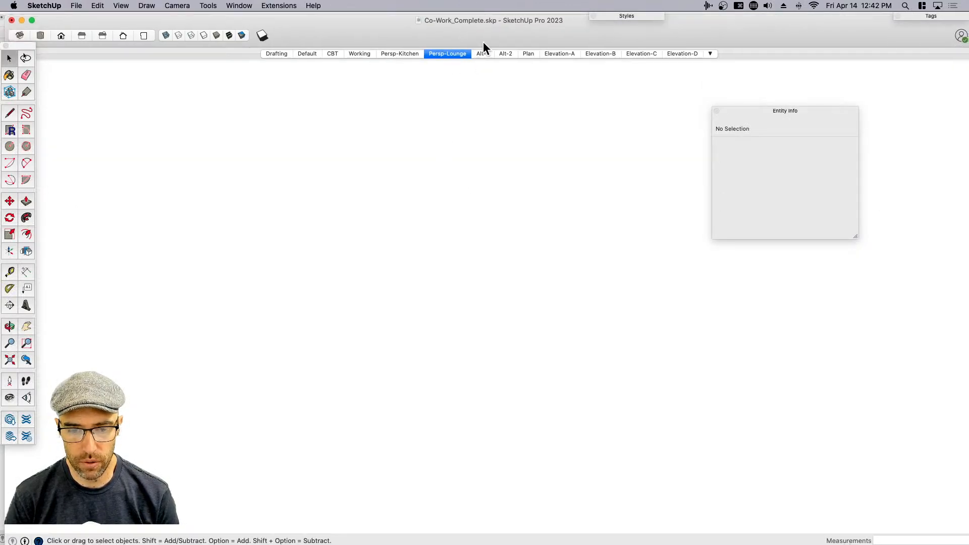
pyautogui.click(527, 53)
pyautogui.click(770, 109)
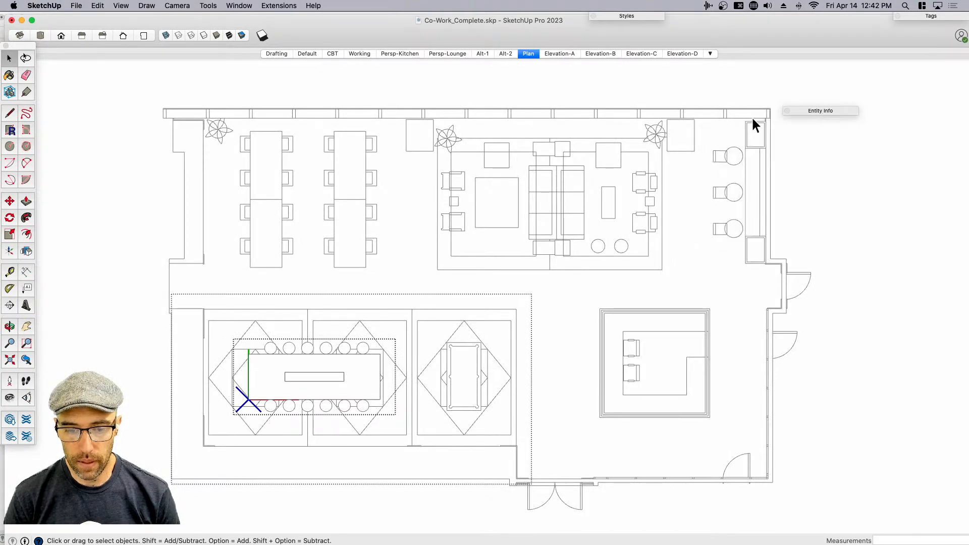
pyautogui.click(807, 215)
pyautogui.moveTo(816, 111); pyautogui.dragTo(818, 17)
pyautogui.scroll(-5, 774, 279)
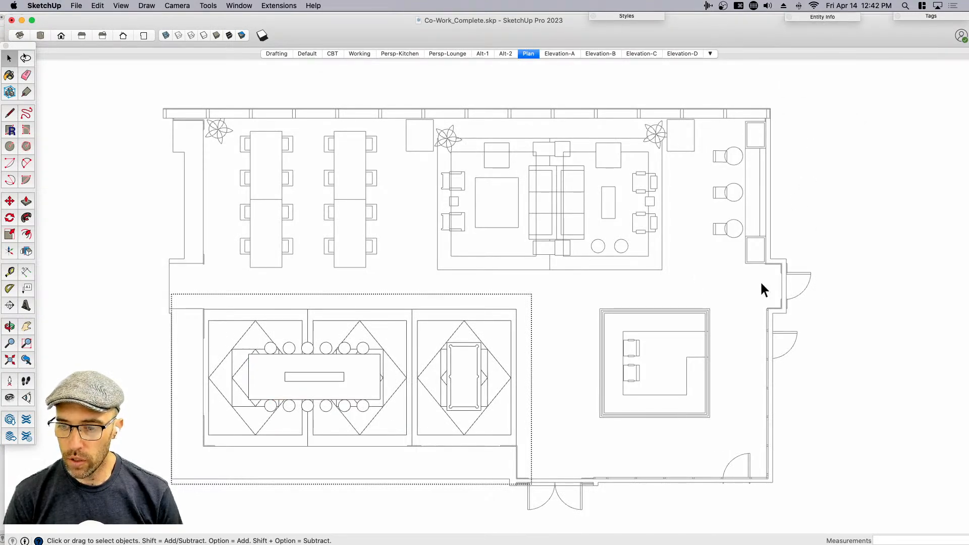
# - Examine the lounge furniture group in a three-dimensional view of the plan and leave the group
pyautogui.moveTo(759, 324); pyautogui.dragTo(541, 229, button='middle')
pyautogui.scroll(3, 536, 210)
pyautogui.click(517, 241)
pyautogui.doubleClick(515, 261)
pyautogui.scroll(3, 507, 264)
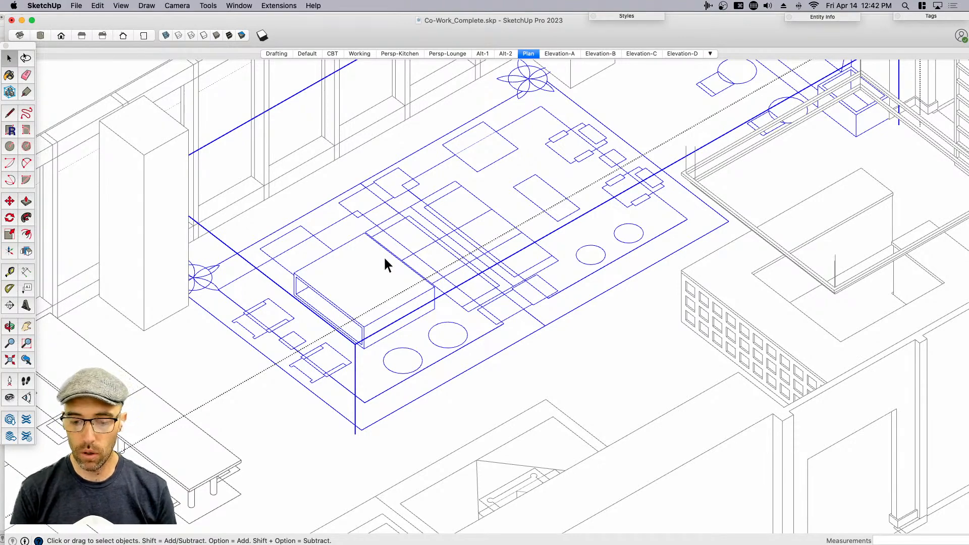
pyautogui.moveTo(581, 287); pyautogui.dragTo(455, 294, button='middle')
pyautogui.scroll(-2, 454, 298)
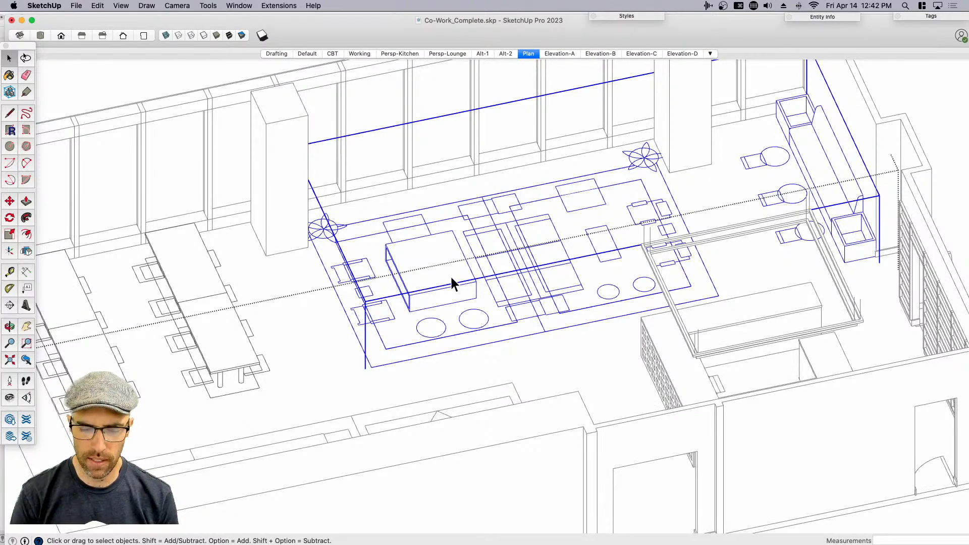
pyautogui.moveTo(681, 345); pyautogui.dragTo(714, 328, button='middle')
pyautogui.click(630, 328)
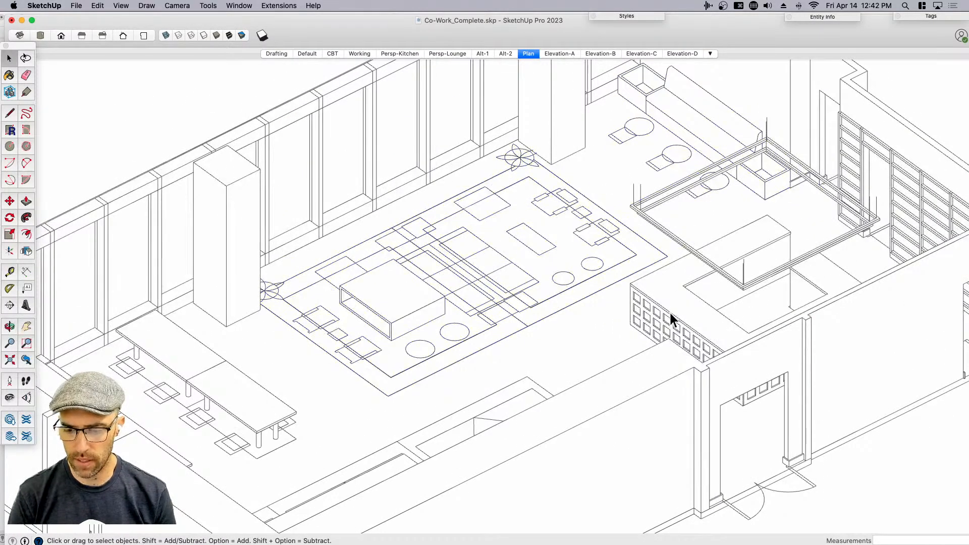
# - Open the lounge furniture group and select the sofa beside the box-shaped table
pyautogui.click(494, 293)
pyautogui.scroll(4, 492, 303)
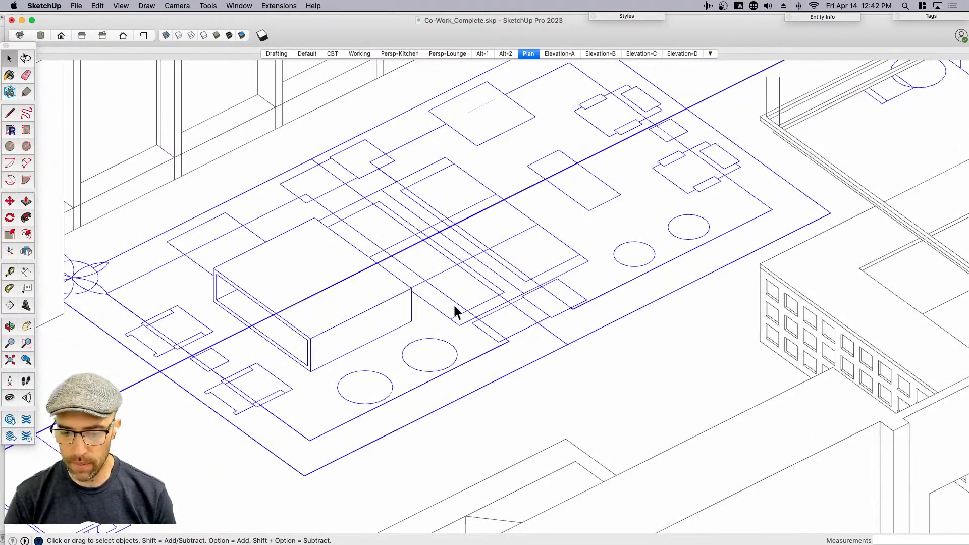
pyautogui.doubleClick(450, 307)
pyautogui.click(449, 316)
pyautogui.click(450, 318)
pyautogui.moveTo(448, 319); pyautogui.dragTo(579, 290, button='middle')
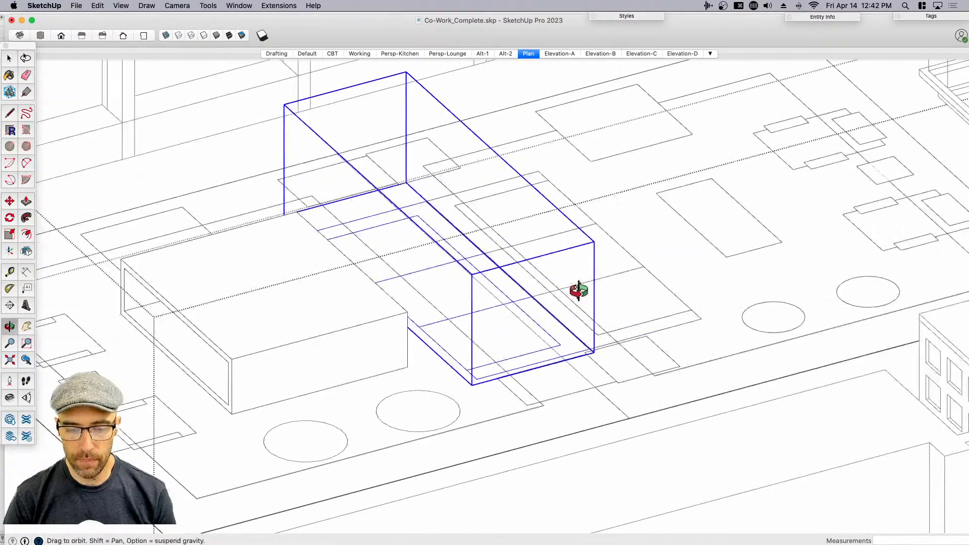
# - Switch the camera to perspective projection and make the S-Furn-3D tag visible
pyautogui.click(177, 5)
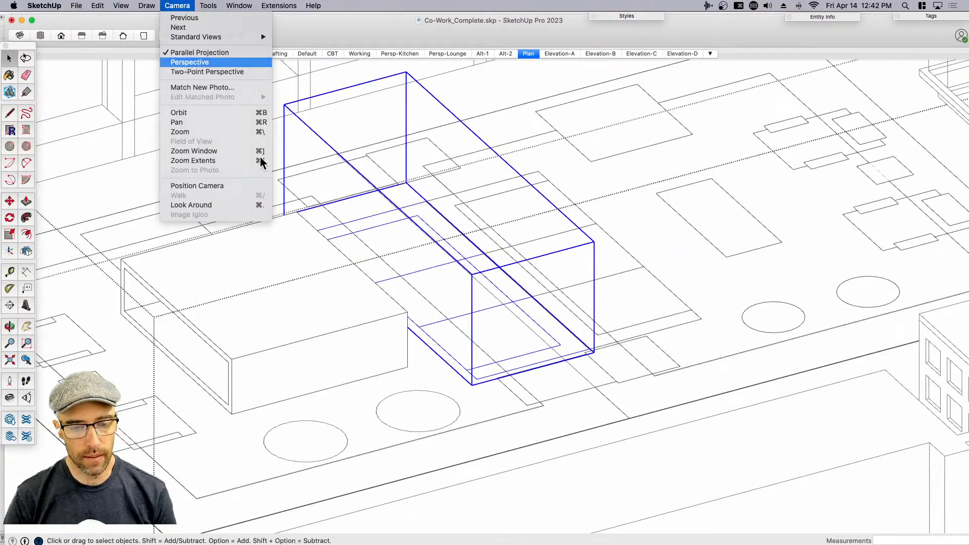
pyautogui.click(189, 62)
pyautogui.moveTo(517, 342); pyautogui.dragTo(579, 248, button='middle')
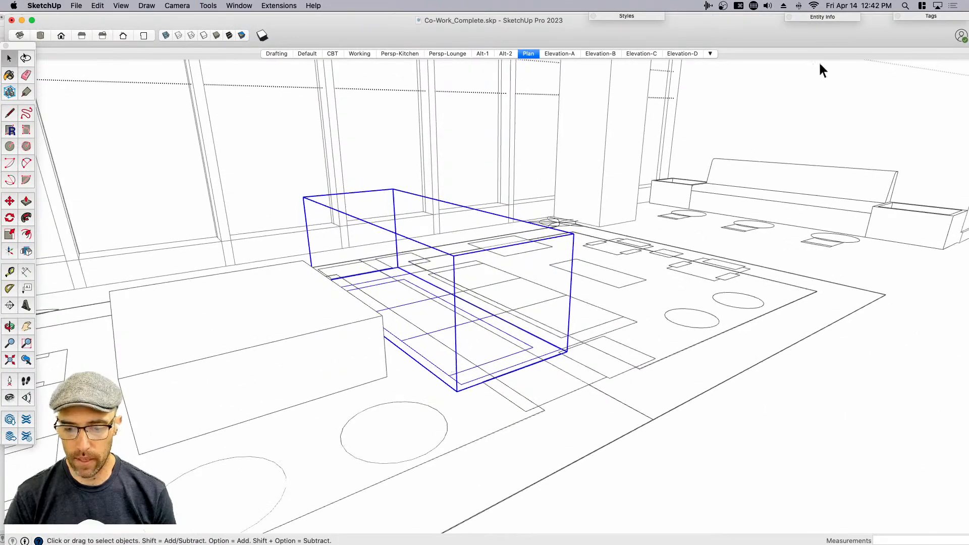
pyautogui.click(932, 15)
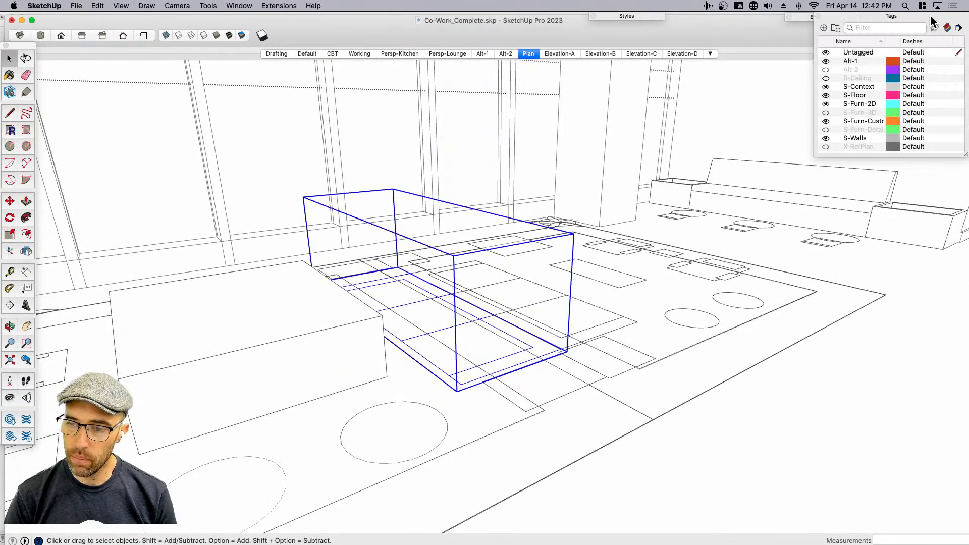
pyautogui.click(826, 112)
# - Open the lounge sofa for editing and try to move its contents upward
pyautogui.moveTo(444, 329); pyautogui.dragTo(470, 320, button='middle')
pyautogui.doubleClick(468, 320)
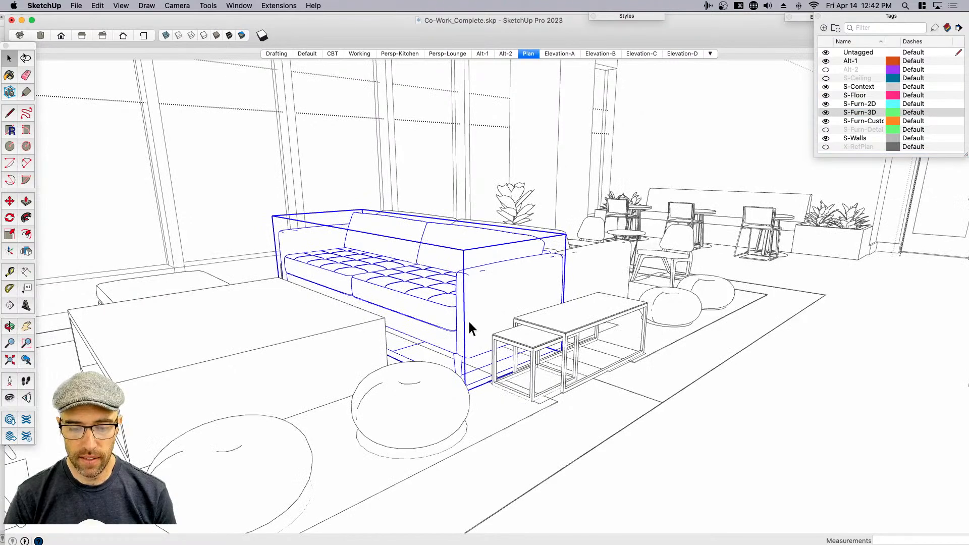
pyautogui.click(468, 320)
pyautogui.moveTo(551, 331); pyautogui.dragTo(480, 350, button='middle')
pyautogui.press('m')
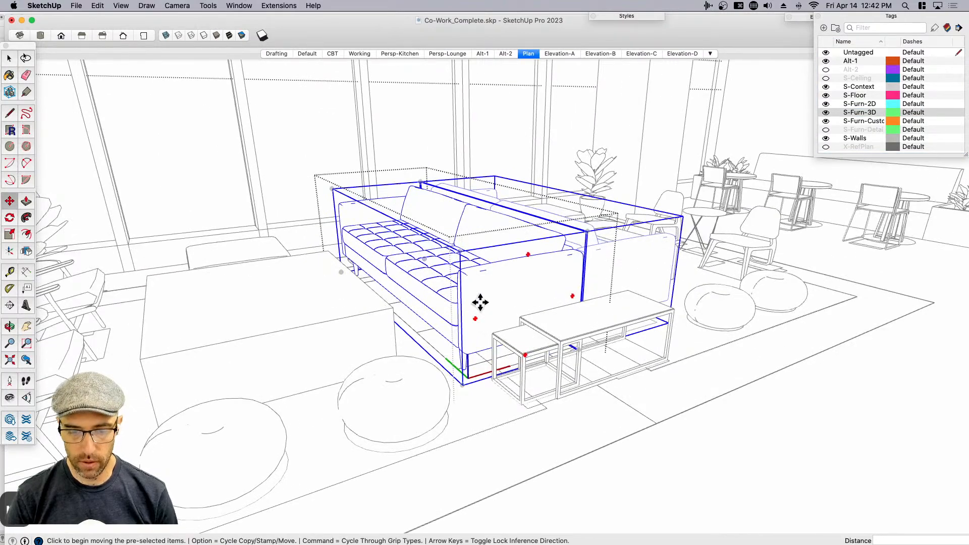
pyautogui.click(479, 303)
pyautogui.click(482, 184)
pyautogui.press('space')
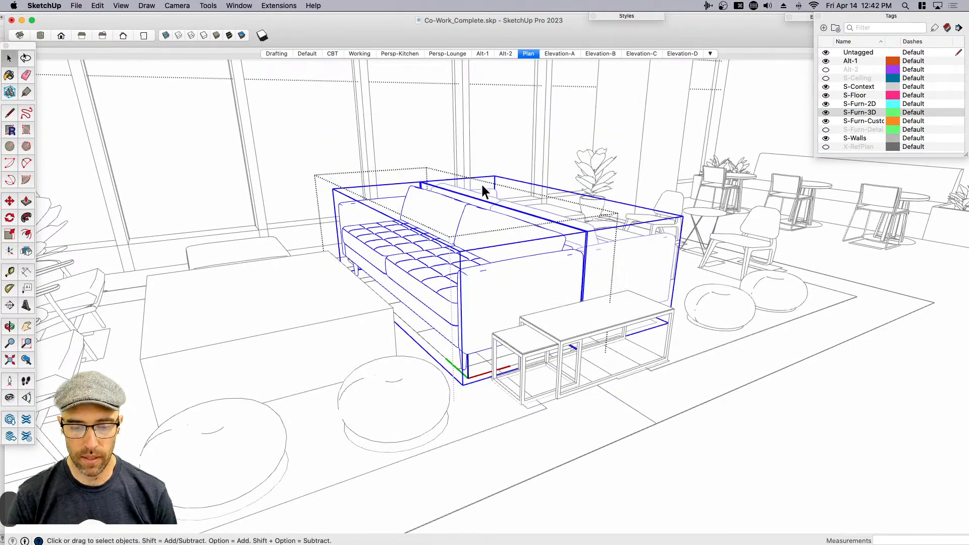
# - Show the CBT scene and test hiding the custom furniture tag and the S-Floor tag
pyautogui.moveTo(440, 353); pyautogui.dragTo(486, 288, button='middle')
pyautogui.scroll(3, 453, 391)
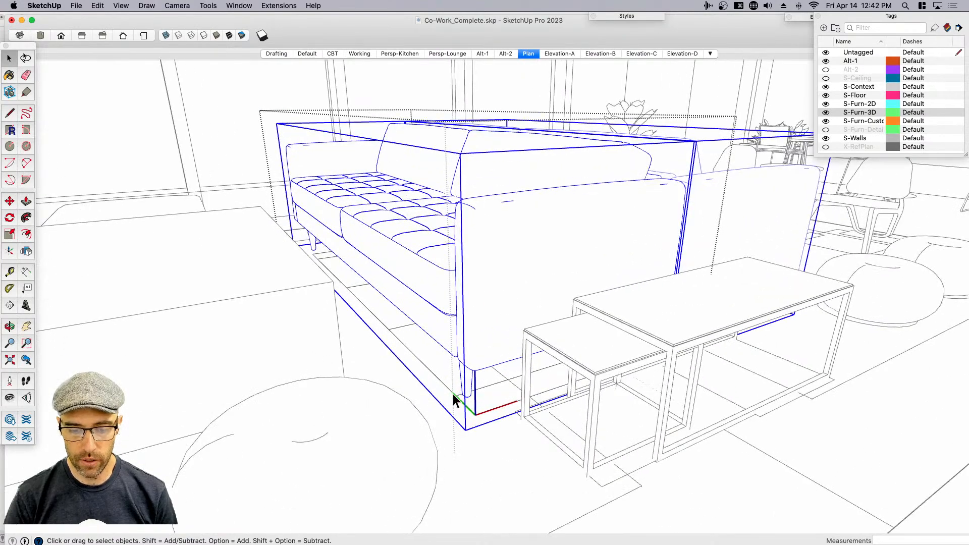
pyautogui.click(332, 53)
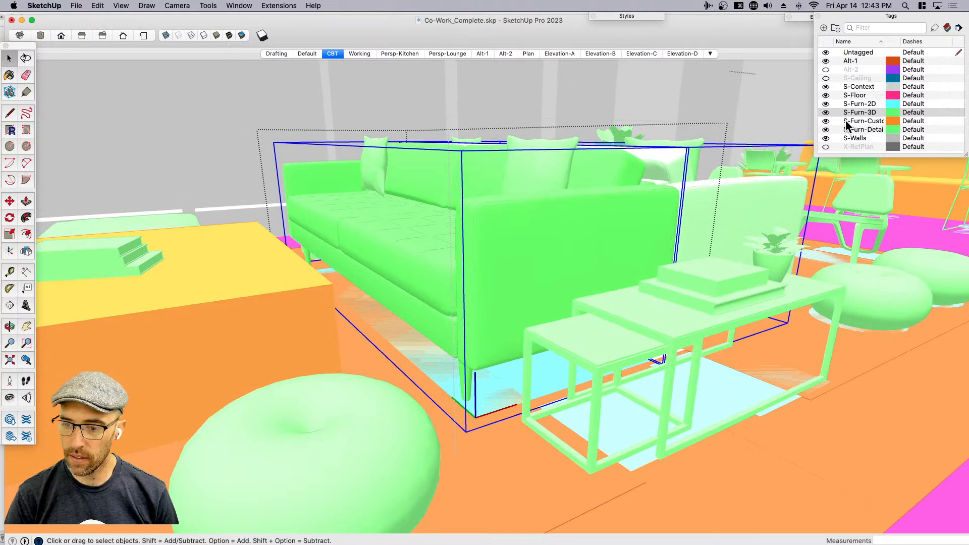
pyautogui.click(826, 121)
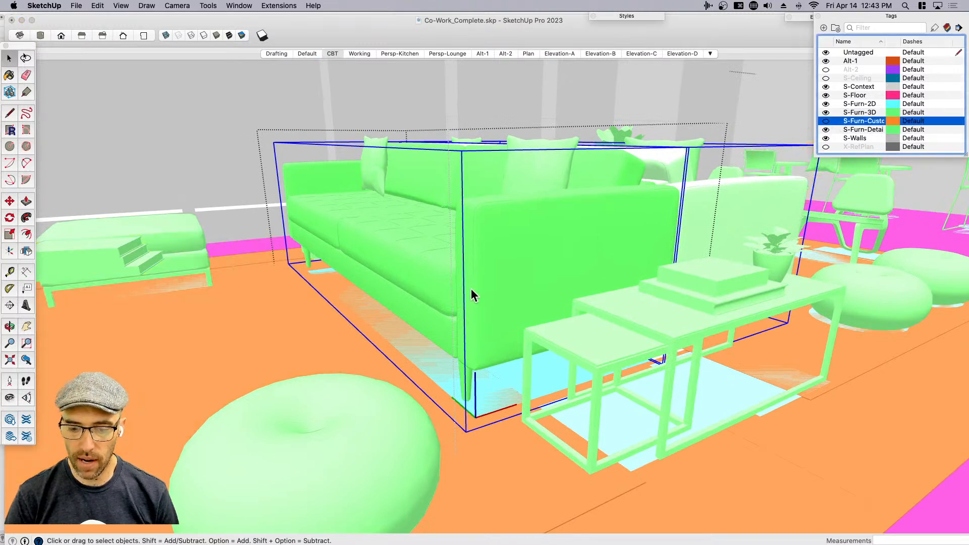
pyautogui.click(826, 122)
pyautogui.click(827, 95)
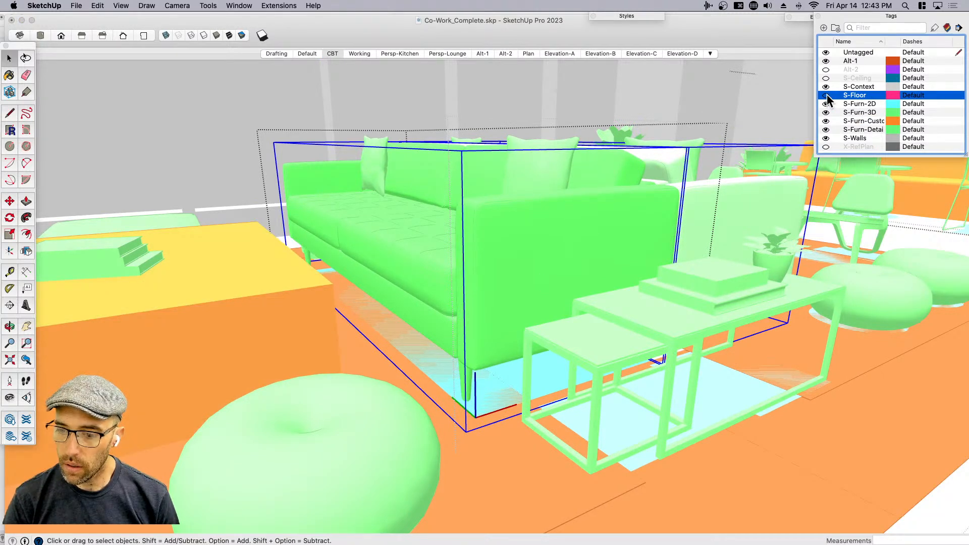
# - Hide the custom furniture tag and stop editing the sofa and the lounge furniture group around it
pyautogui.click(826, 121)
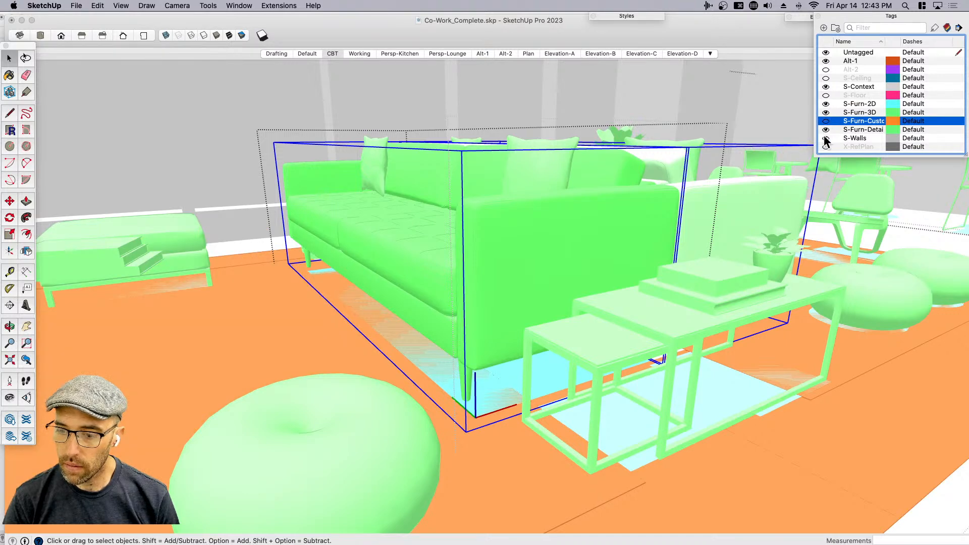
pyautogui.scroll(-5, 480, 313)
pyautogui.click(824, 400)
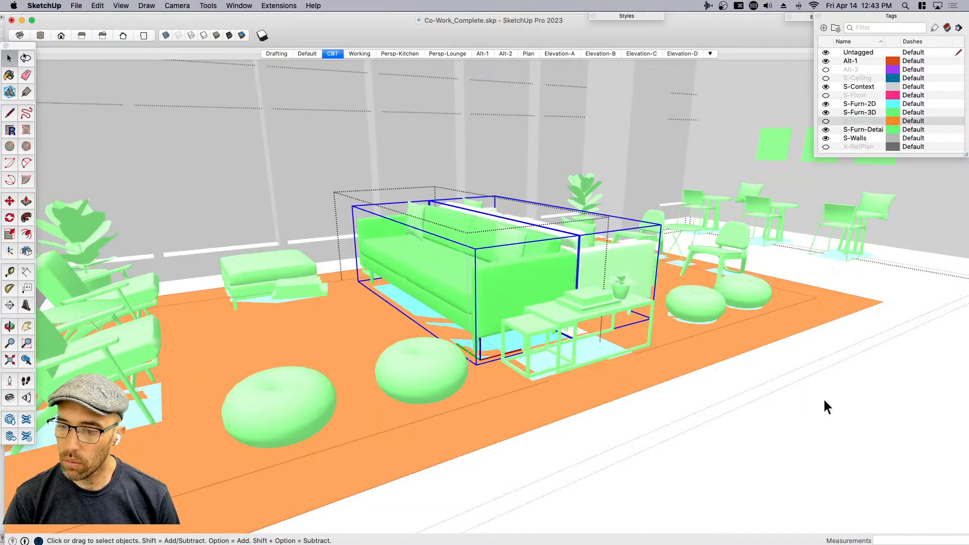
pyautogui.click(727, 357)
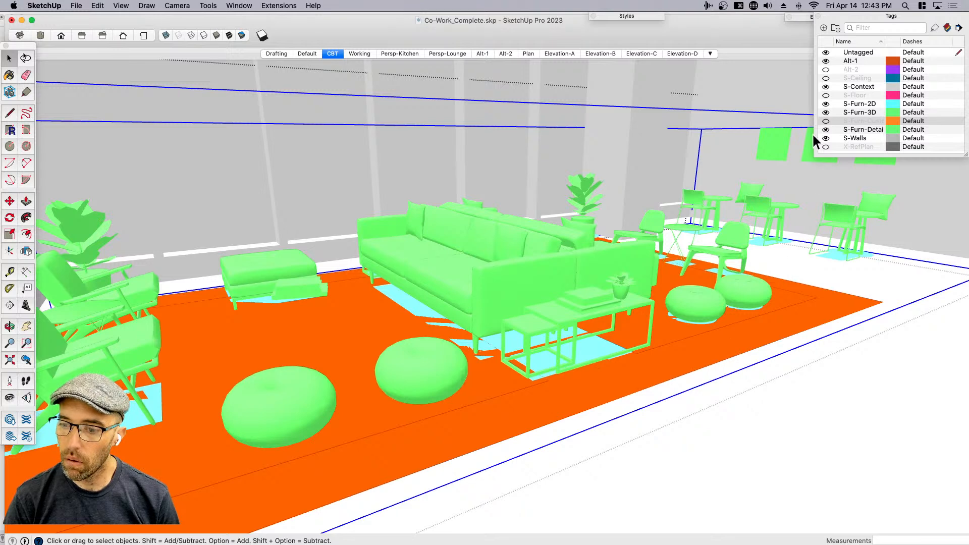
# - Try to hide the Alt-1 tag while its group is still open for editing
pyautogui.click(827, 64)
pyautogui.click(562, 187)
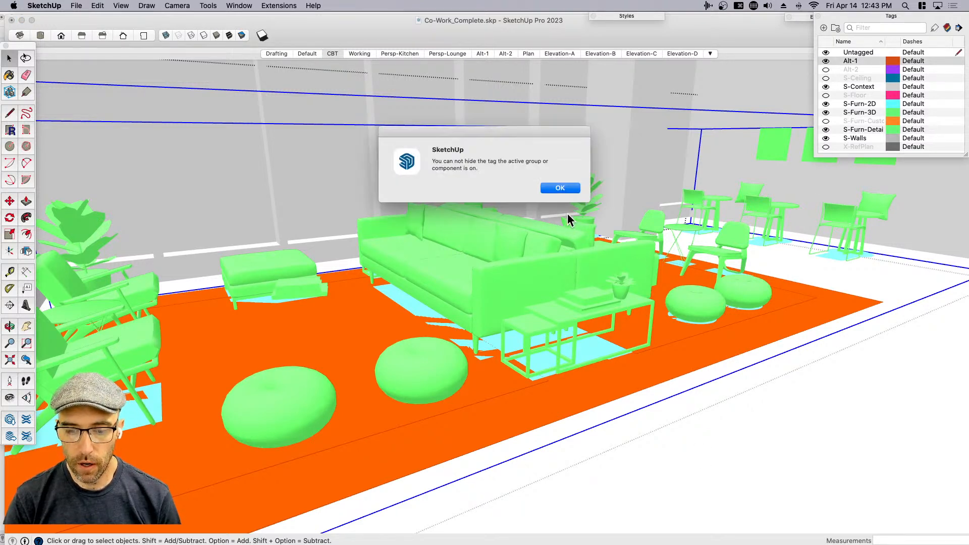
pyautogui.click(564, 190)
# - Examine the lounge's 3D furniture and the flat 2D shapes lying beneath it on the floor
pyautogui.scroll(-3, 611, 323)
pyautogui.moveTo(612, 330); pyautogui.dragTo(575, 337, button='middle')
pyautogui.scroll(3, 576, 343)
pyautogui.moveTo(510, 347); pyautogui.dragTo(481, 329, button='middle')
pyautogui.scroll(2, 483, 327)
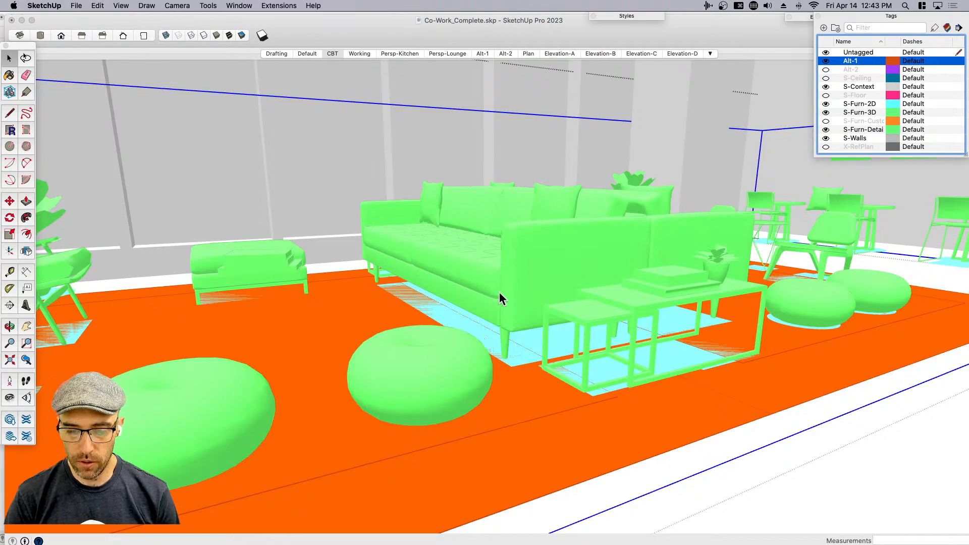
pyautogui.click(509, 268)
pyautogui.scroll(-3, 505, 285)
pyautogui.moveTo(505, 285); pyautogui.dragTo(522, 303, button='middle')
pyautogui.scroll(1, 507, 250)
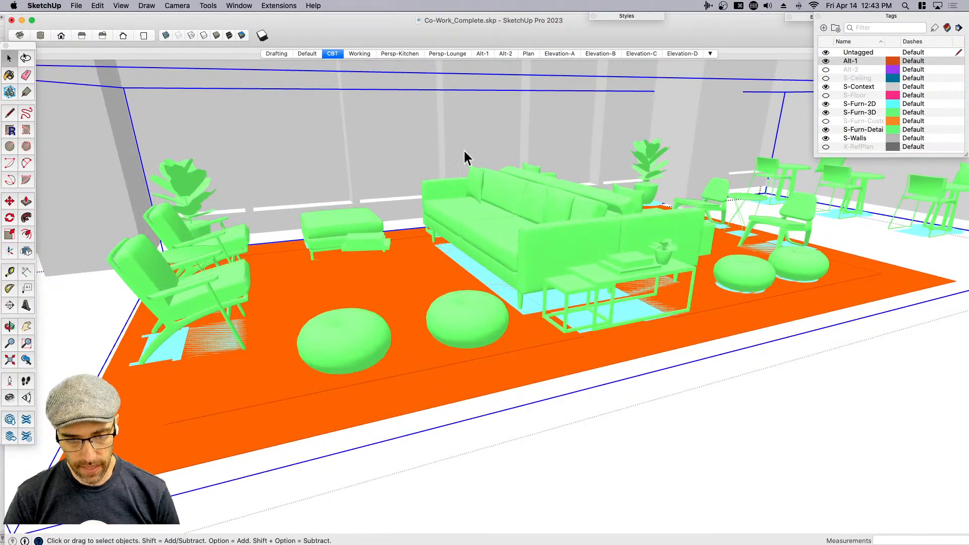
# - Show the Plan scene with the S-Furn-3D tag visible and reveal the furniture's hidden geometry
pyautogui.click(523, 56)
pyautogui.scroll(4, 569, 169)
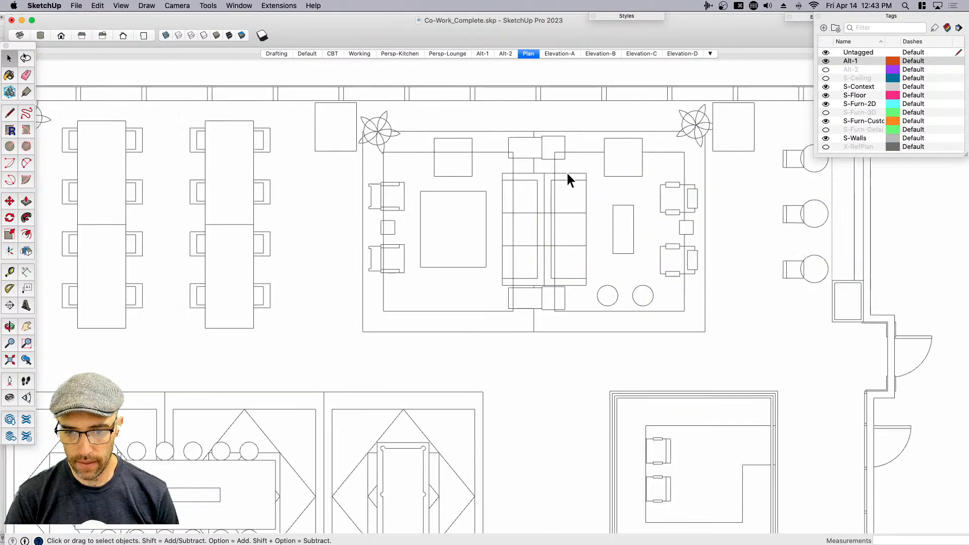
pyautogui.click(826, 112)
pyautogui.scroll(2, 569, 221)
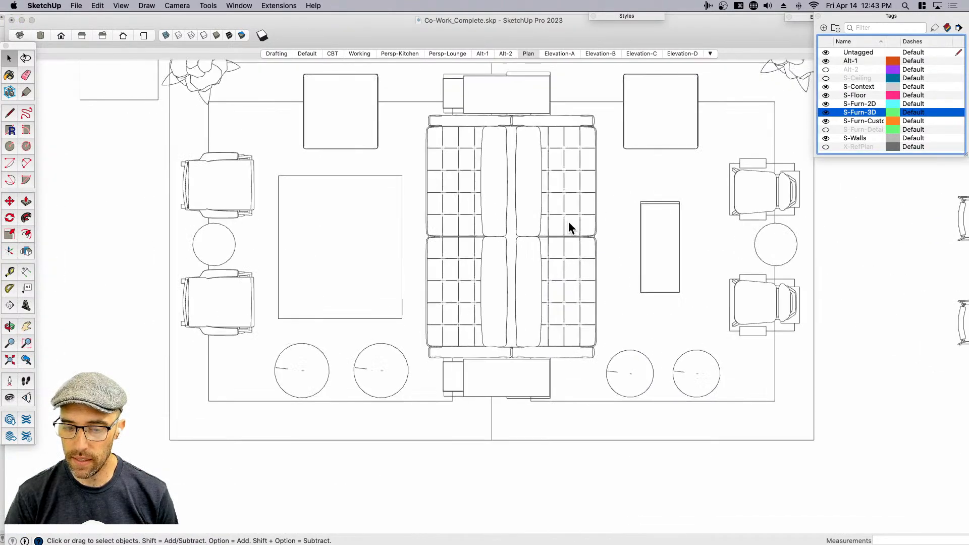
pyautogui.click(529, 240)
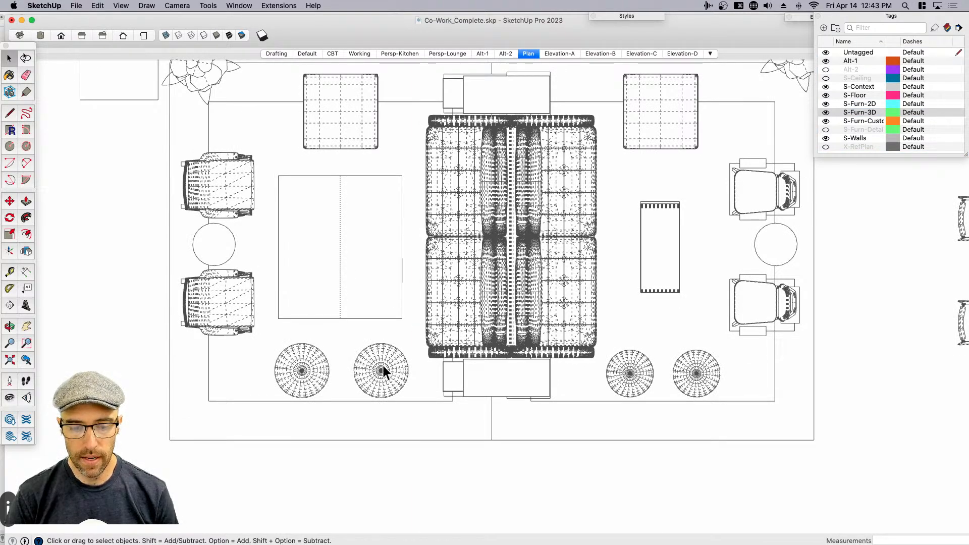
# - Select the lounge group and examine the hidden mesh edges of its sofas, chairs and poufs in plan and from an angle
pyautogui.scroll(2, 311, 371)
pyautogui.click(311, 368)
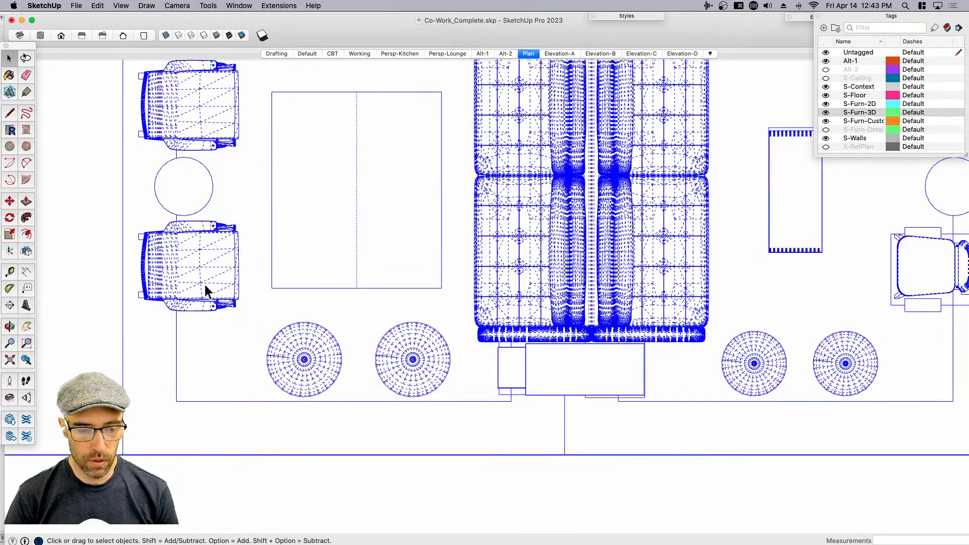
pyautogui.scroll(1, 154, 273)
pyautogui.scroll(1, 153, 268)
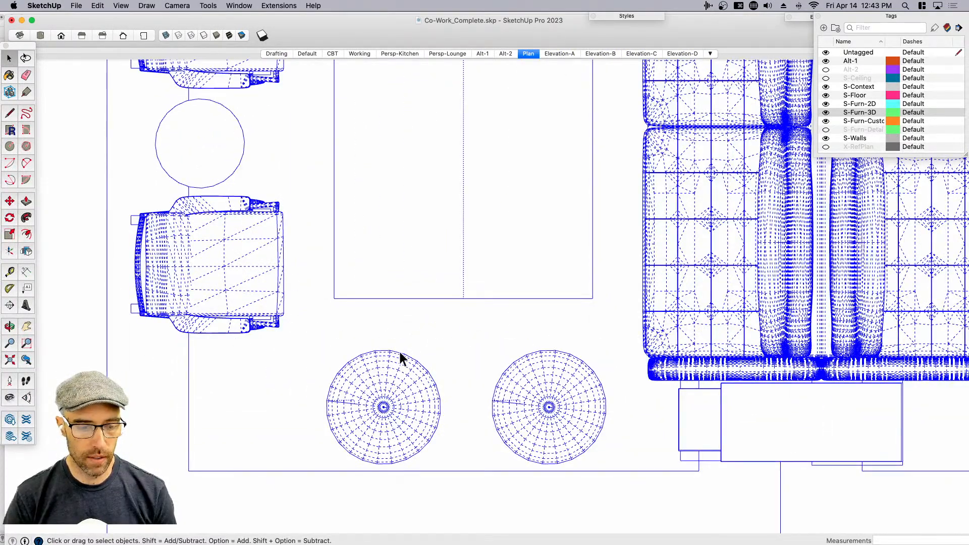
pyautogui.scroll(-3, 451, 319)
pyautogui.scroll(-2, 557, 324)
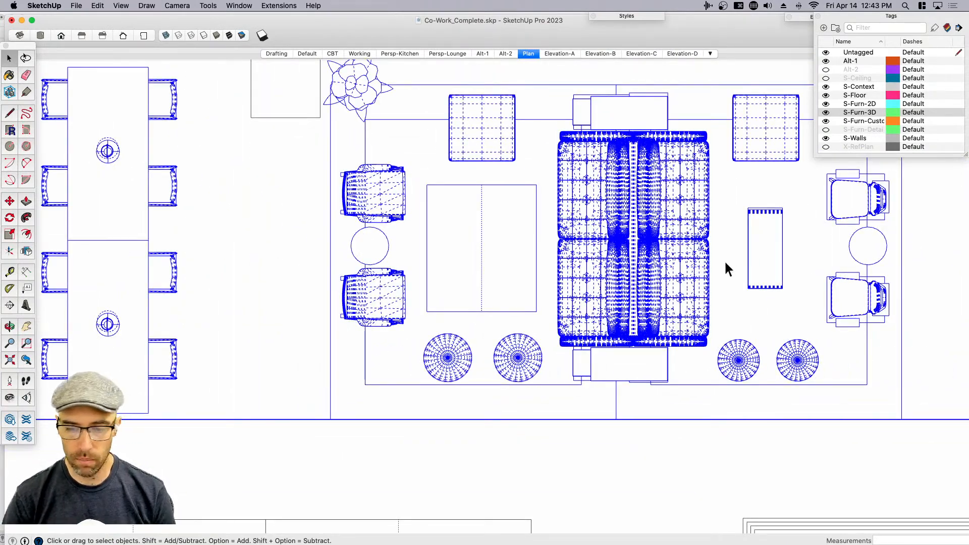
pyautogui.scroll(2, 677, 265)
pyautogui.scroll(1, 540, 325)
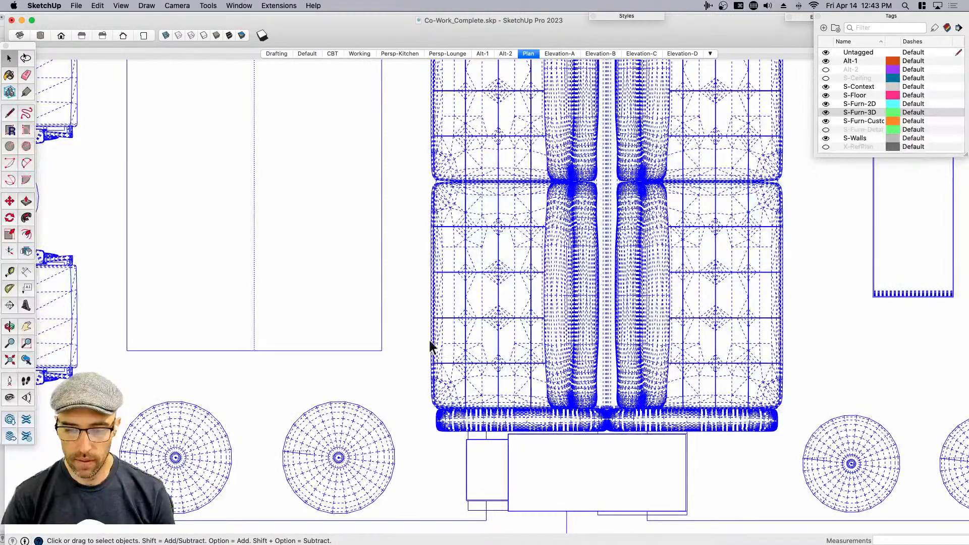
pyautogui.scroll(1, 594, 430)
pyautogui.scroll(2, 594, 430)
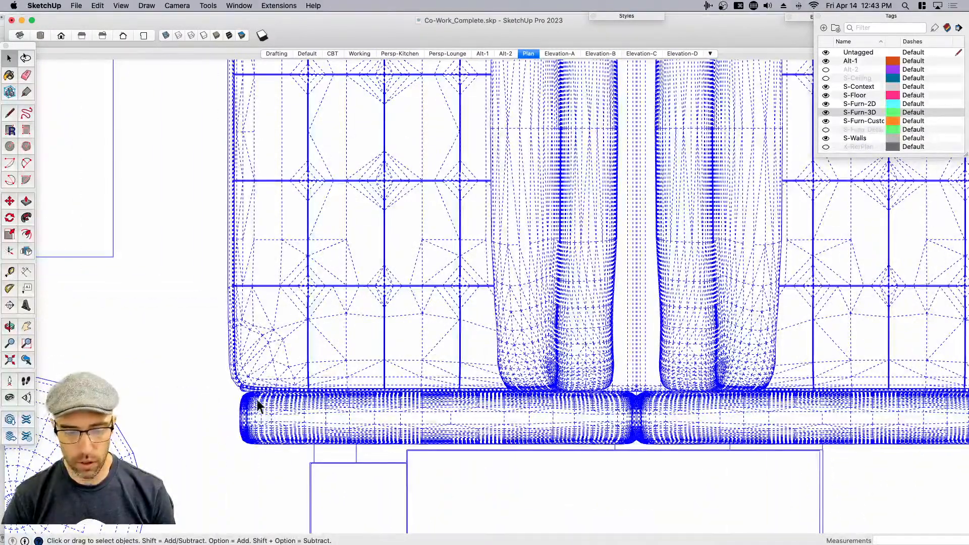
pyautogui.scroll(-1, 441, 429)
pyautogui.scroll(-3, 441, 429)
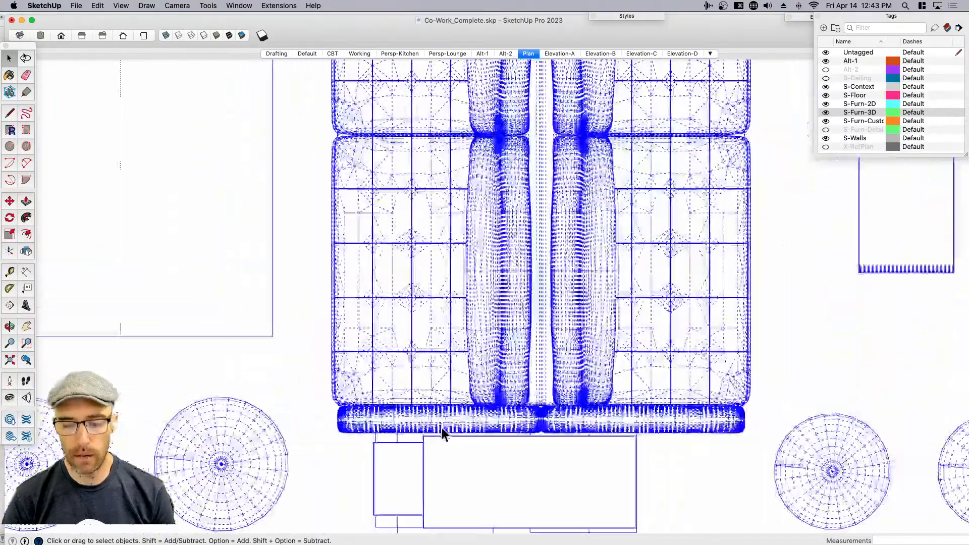
pyautogui.moveTo(484, 407)
pyautogui.mouseDown(button='middle')
pyautogui.moveTo(577, 323)
pyautogui.moveTo(584, 329)
pyautogui.moveTo(556, 325)
pyautogui.moveTo(571, 320)
pyautogui.moveTo(475, 391)
pyautogui.mouseUp(button='middle')
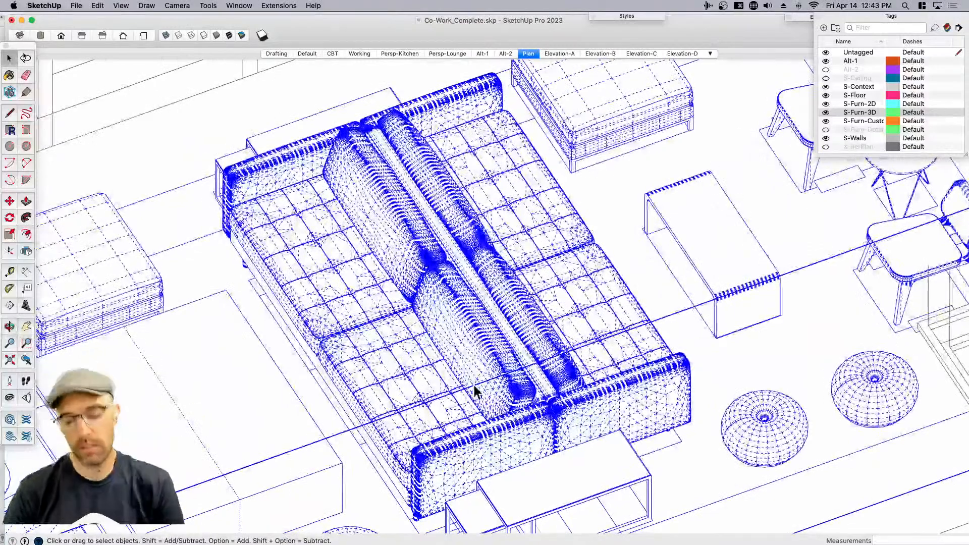
pyautogui.scroll(-6, 473, 371)
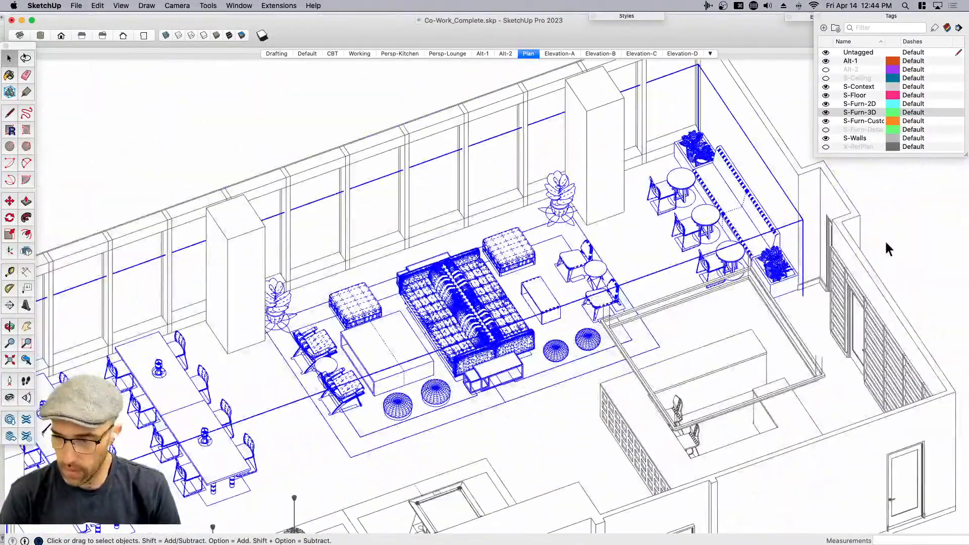
pyautogui.click(886, 243)
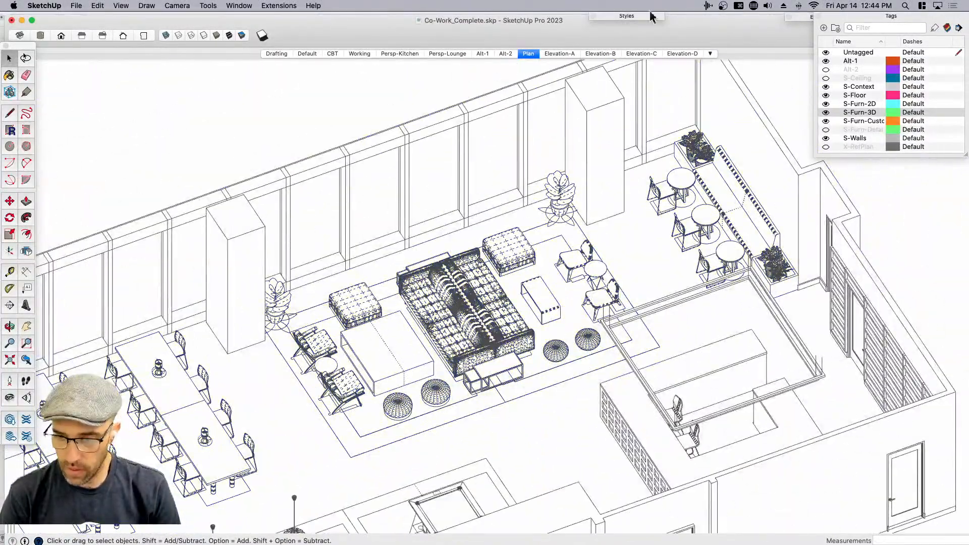
# - Switch to LayOut and hide the S-Furn-3D and furniture detail tags in the Site Plan page's model viewport
pyautogui.press('super+Tab')
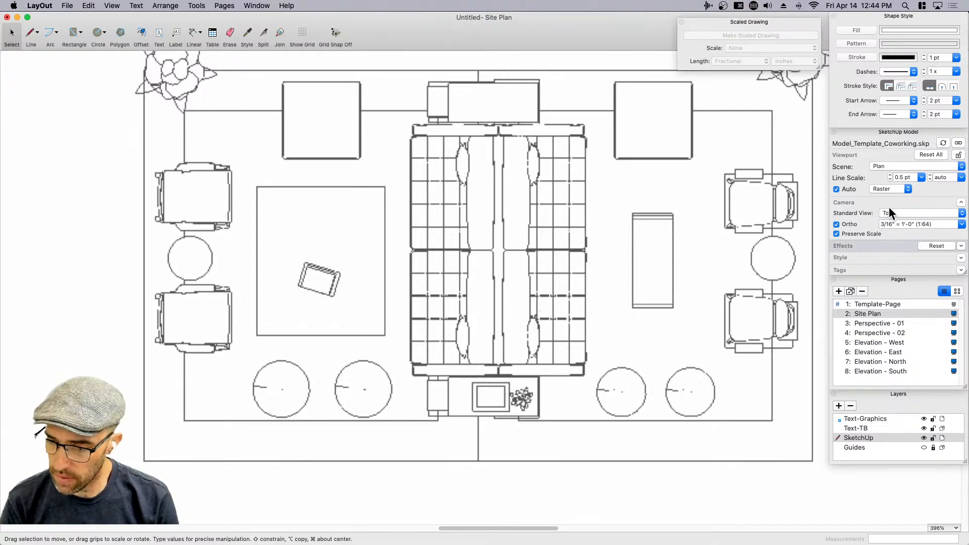
pyautogui.click(935, 245)
pyautogui.click(868, 269)
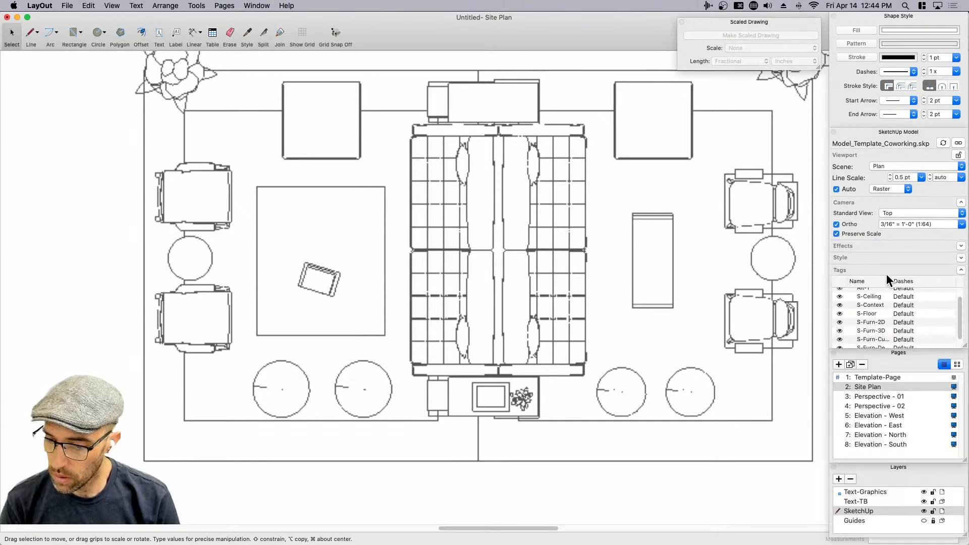
pyautogui.click(840, 331)
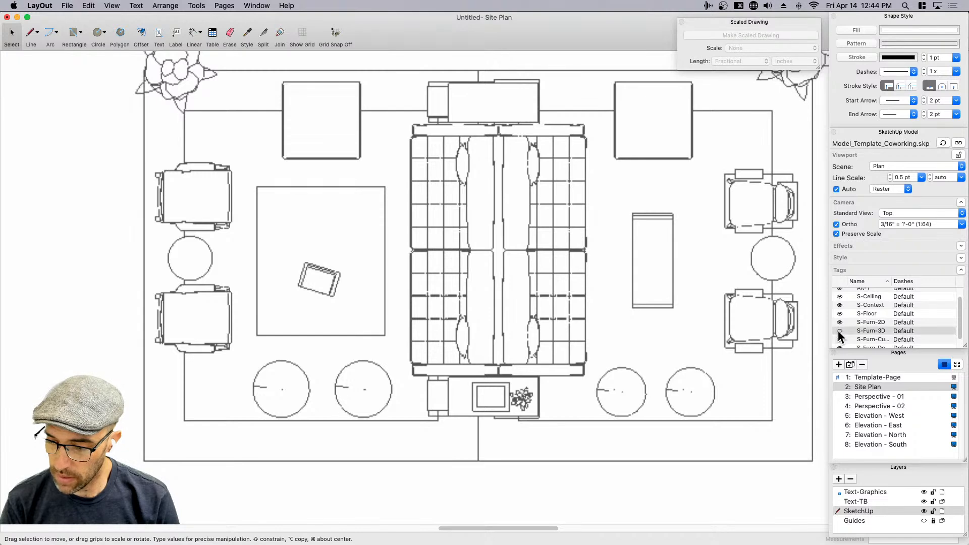
pyautogui.scroll(-1, 853, 332)
pyautogui.scroll(-2, 853, 332)
pyautogui.click(839, 335)
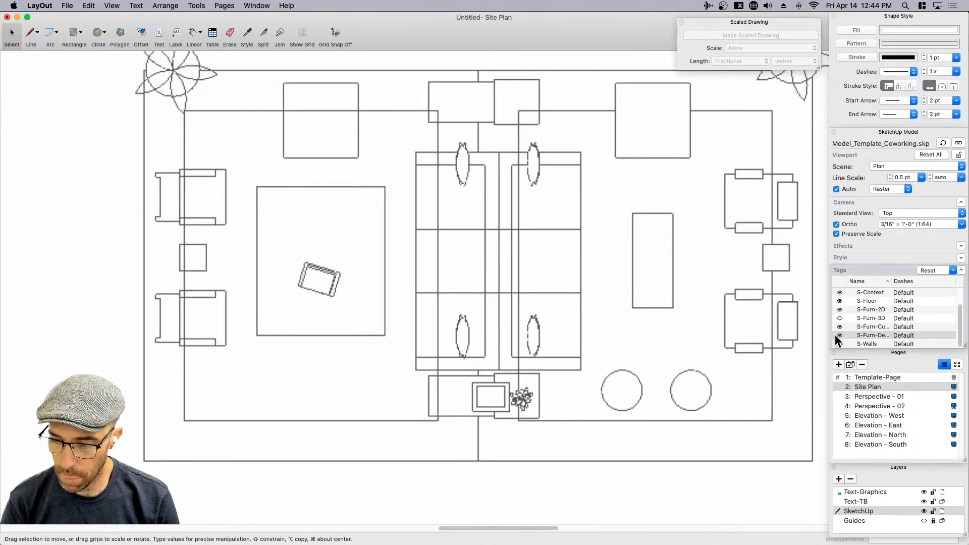
pyautogui.scroll(-6, 606, 328)
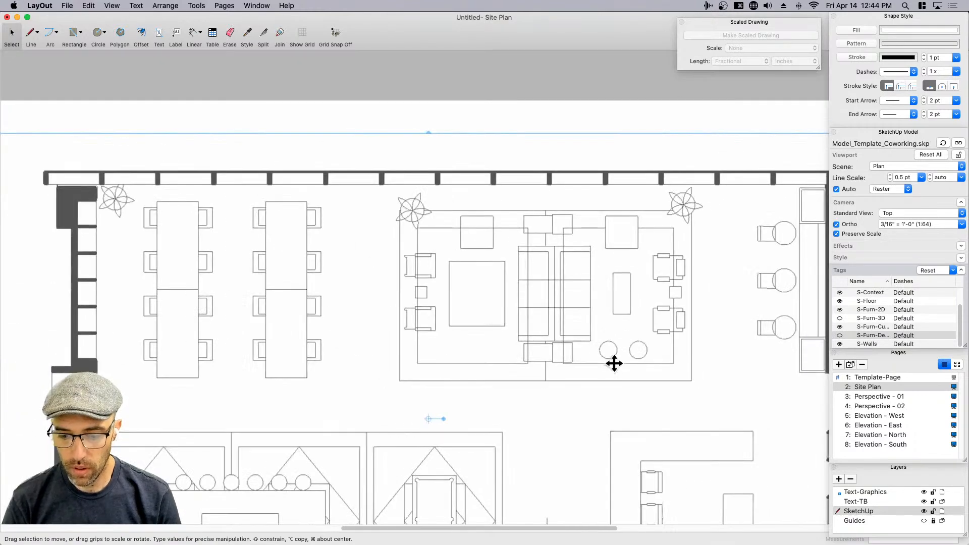
pyautogui.scroll(-5, 584, 275)
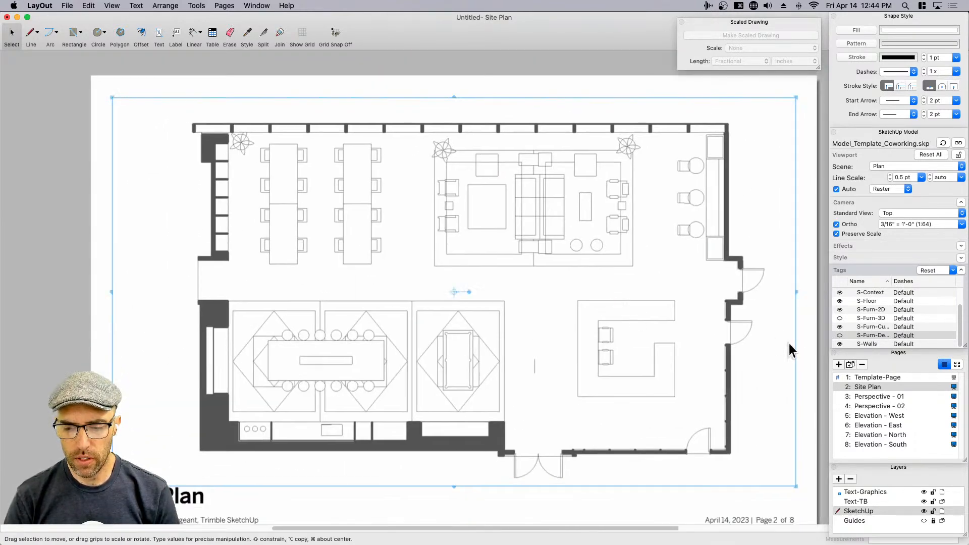
pyautogui.click(805, 360)
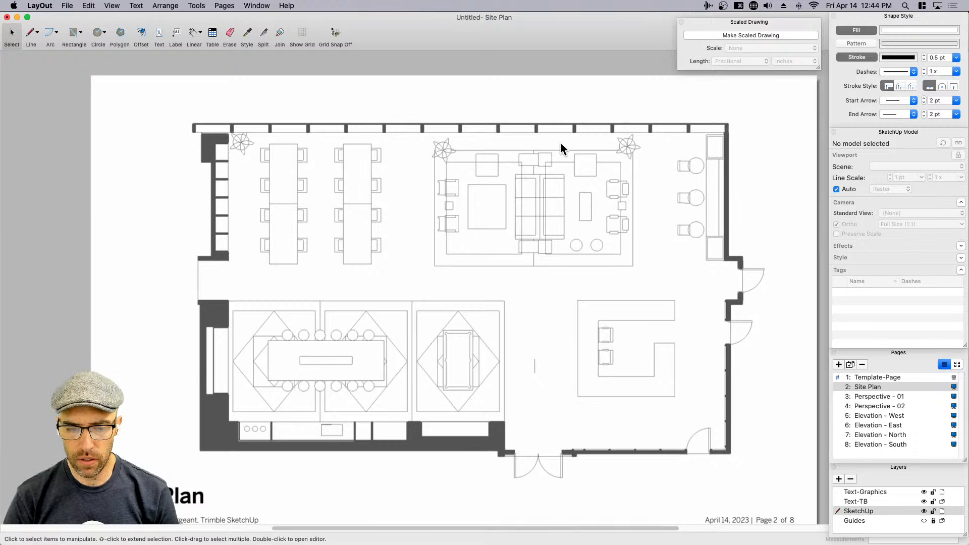
# - Reselect the plan viewport, collapse its tag list and review the available render modes against the drawing
pyautogui.scroll(4, 561, 148)
pyautogui.click(550, 236)
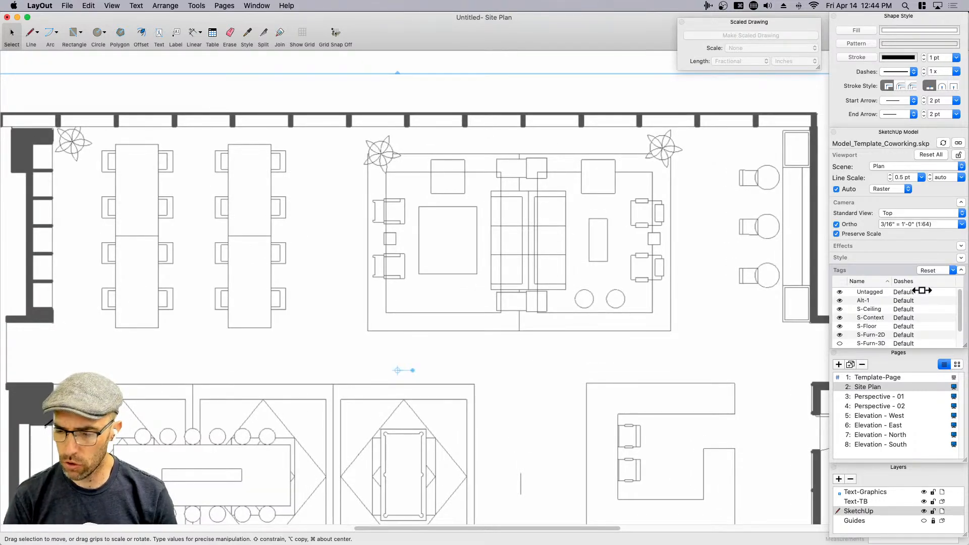
pyautogui.click(901, 272)
pyautogui.click(884, 190)
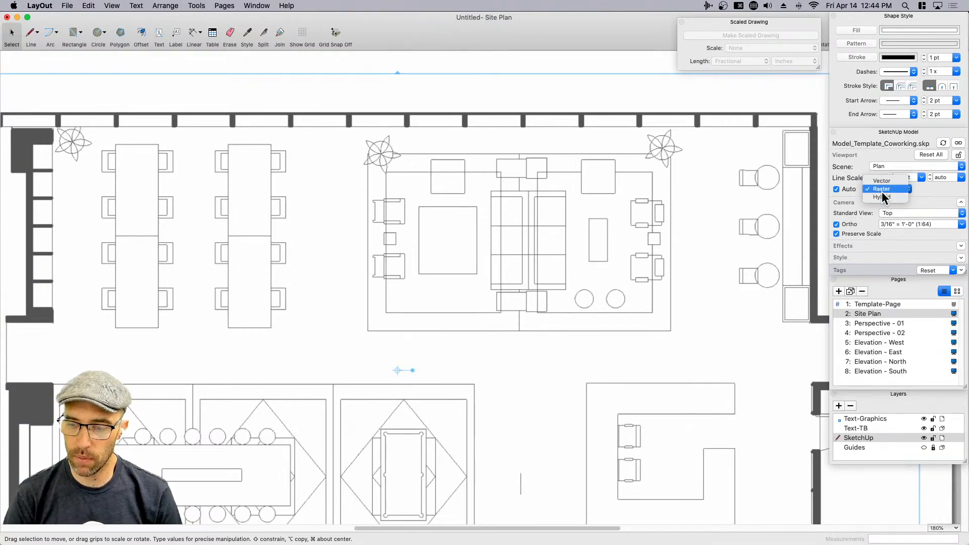
pyautogui.click(600, 207)
pyautogui.scroll(-3, 600, 208)
pyautogui.scroll(-2, 613, 251)
pyautogui.hscroll(1, 613, 251)
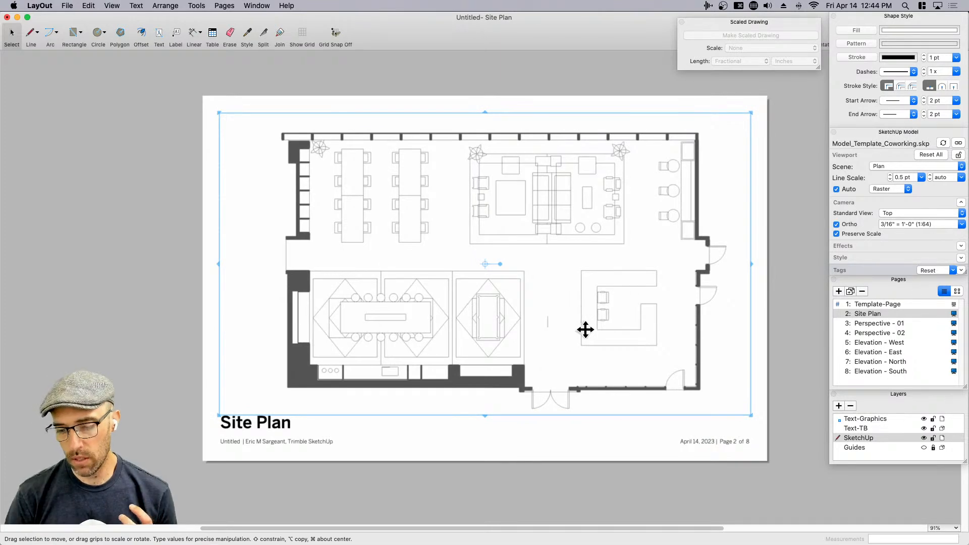
pyautogui.scroll(3, 584, 314)
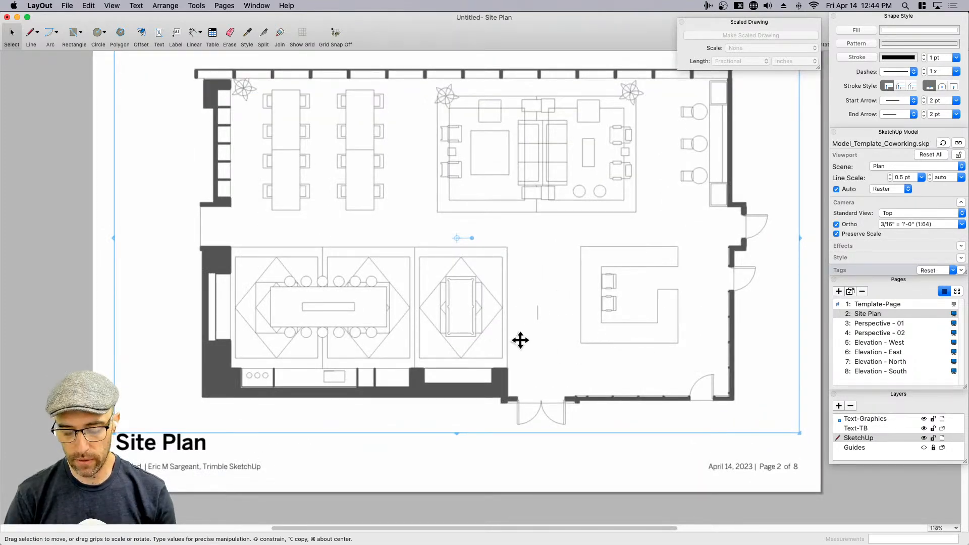
# - Set the document's paper color to Silver in the document setup
pyautogui.hotkey('shift', 'd')
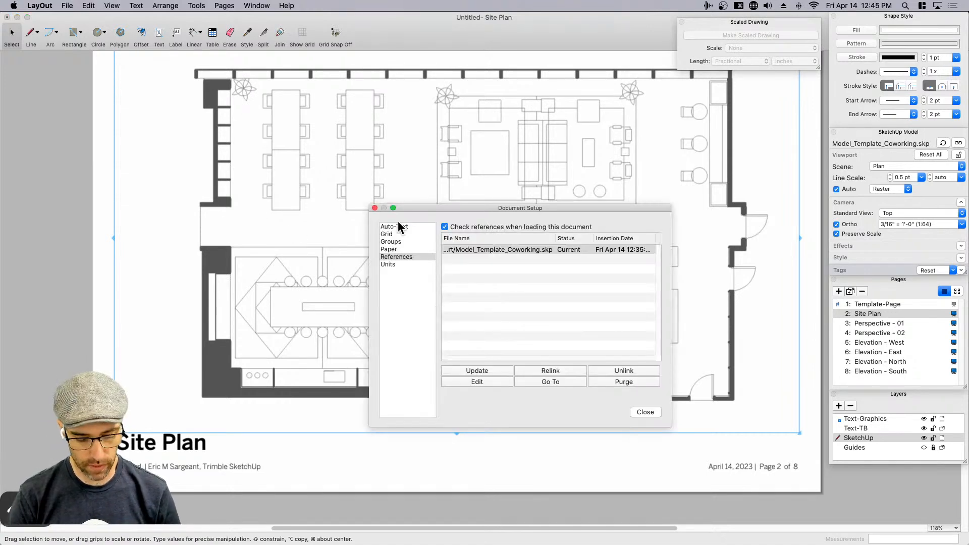
pyautogui.click(392, 249)
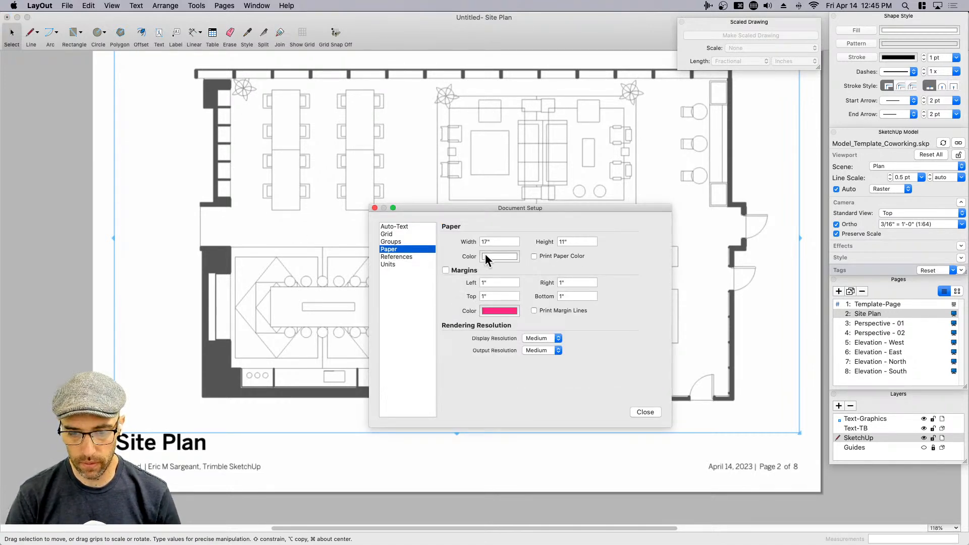
pyautogui.click(486, 257)
pyautogui.click(794, 343)
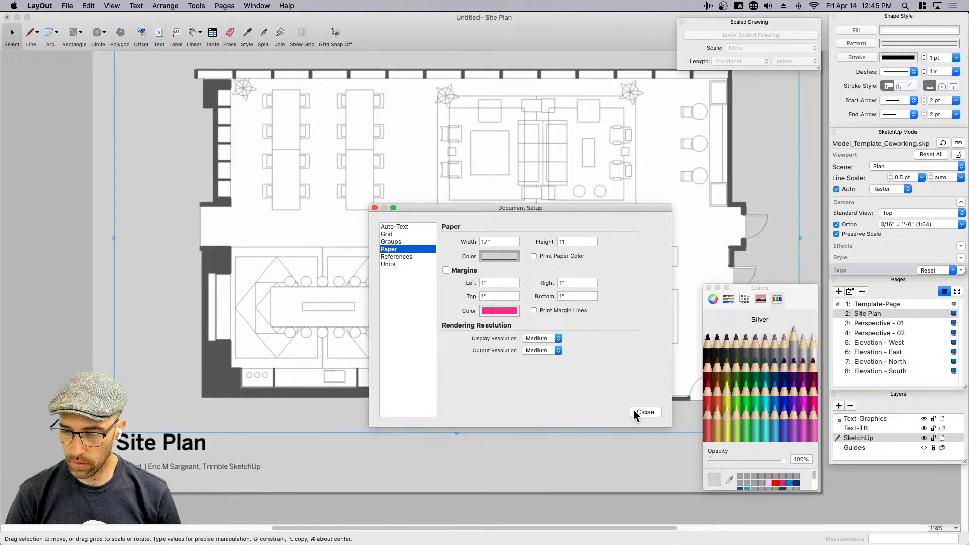
pyautogui.click(645, 412)
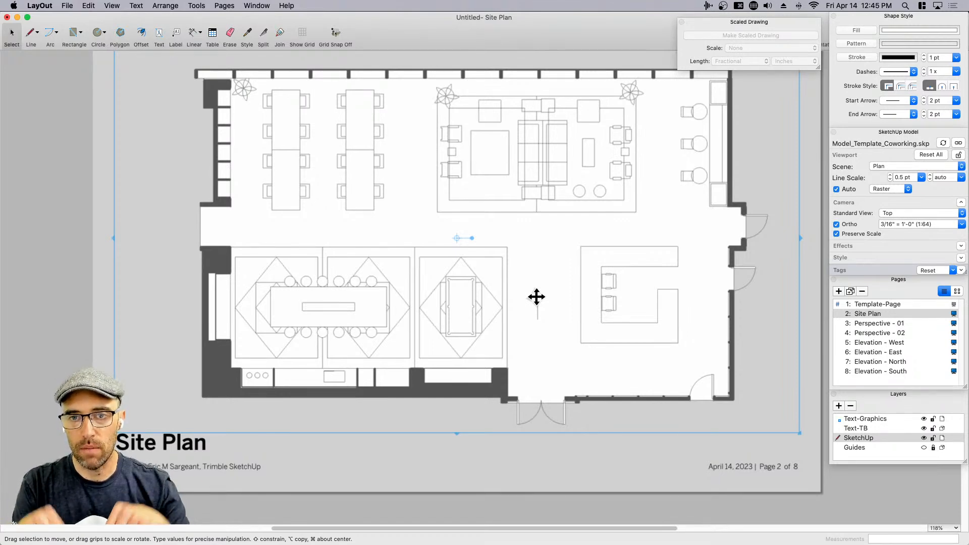
# - Change the plan viewport's rendering mode to Vector
pyautogui.click(895, 189)
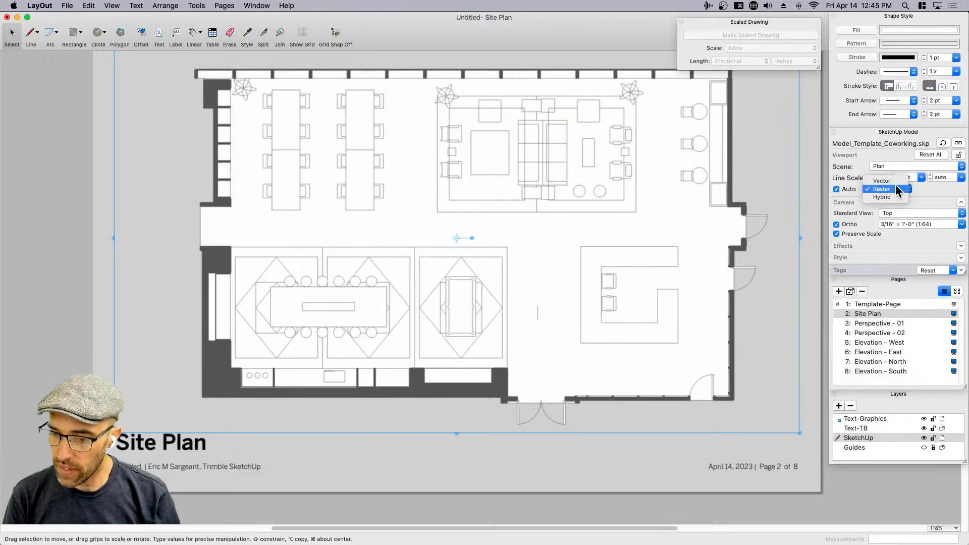
pyautogui.click(894, 180)
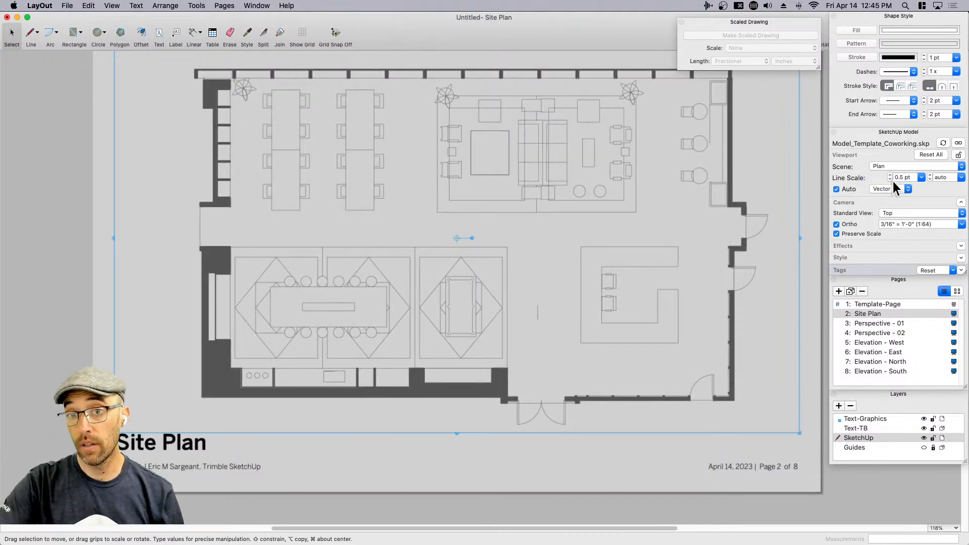
# - Change the plan viewport's rendering mode to Hybrid
pyautogui.moveTo(602, 275); pyautogui.dragTo(588, 301, button='middle')
pyautogui.click(589, 298)
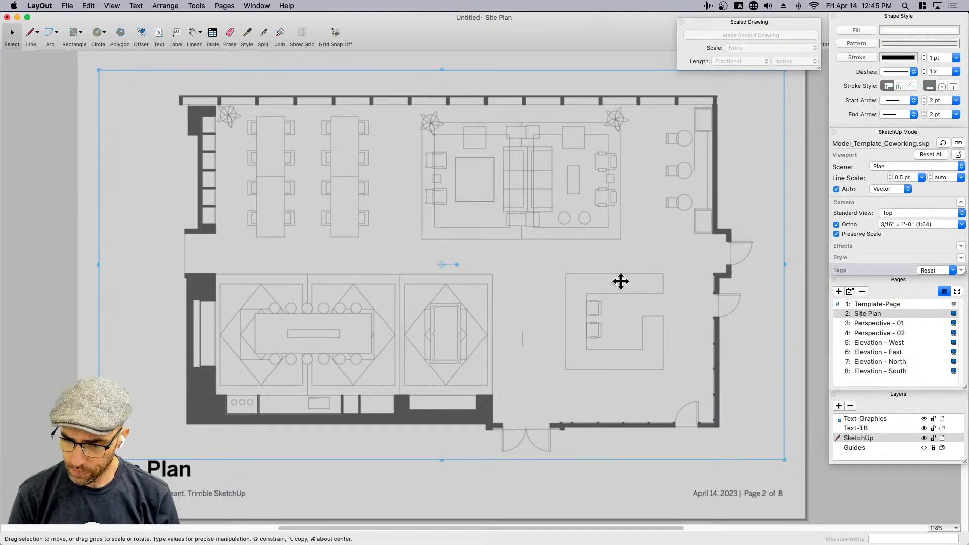
pyautogui.click(885, 190)
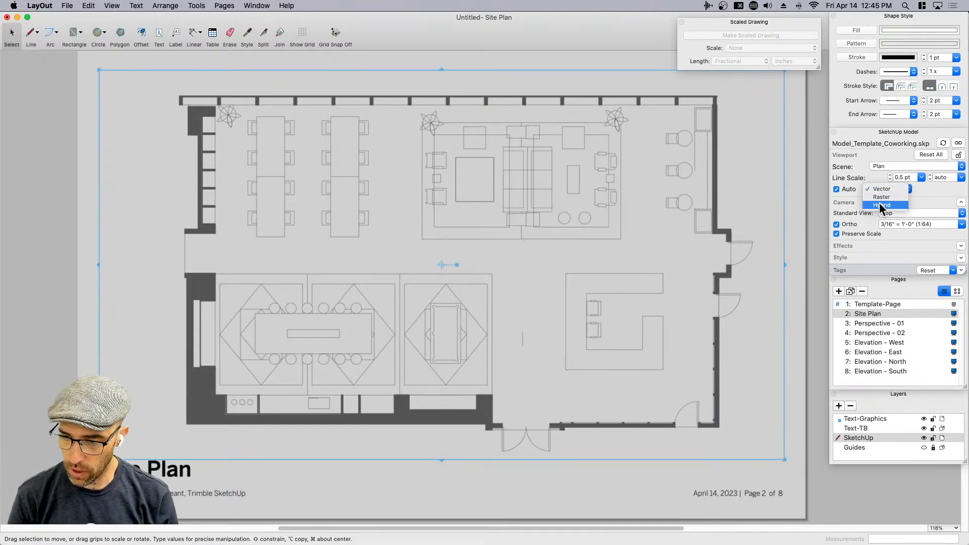
pyautogui.click(881, 205)
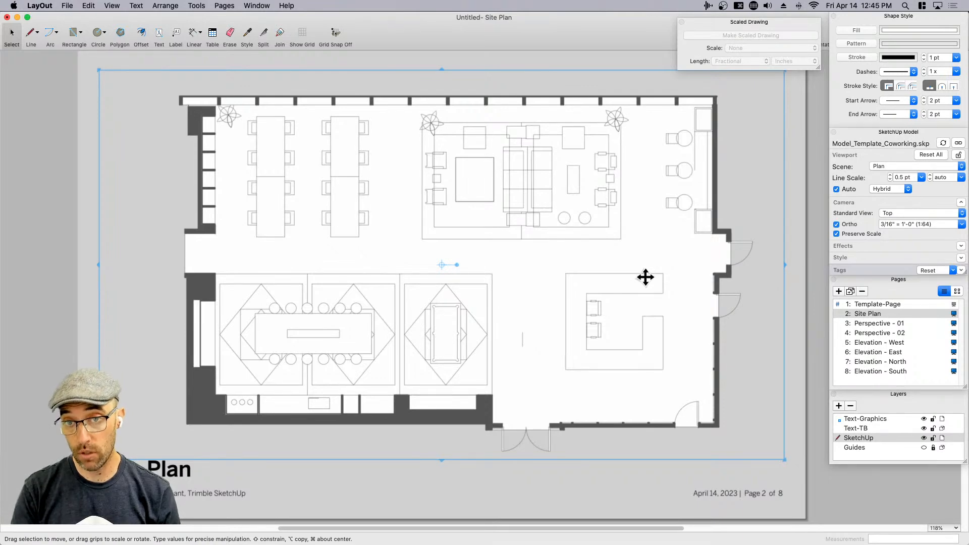
# - Look closely at the lounge furniture linework and switch the plan viewport's rendering mode to Raster
pyautogui.scroll(5, 642, 281)
pyautogui.scroll(10, 492, 168)
pyautogui.scroll(4, 515, 302)
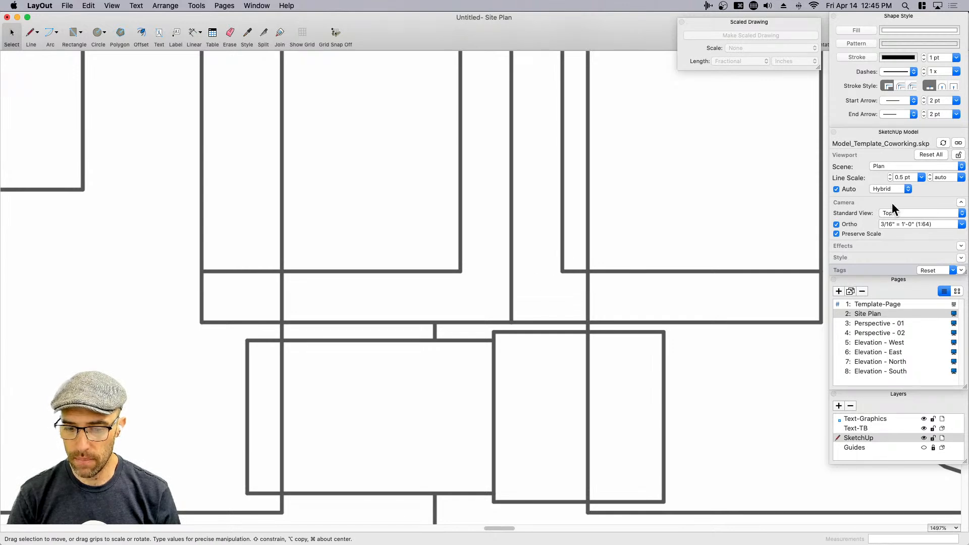
pyautogui.click(885, 188)
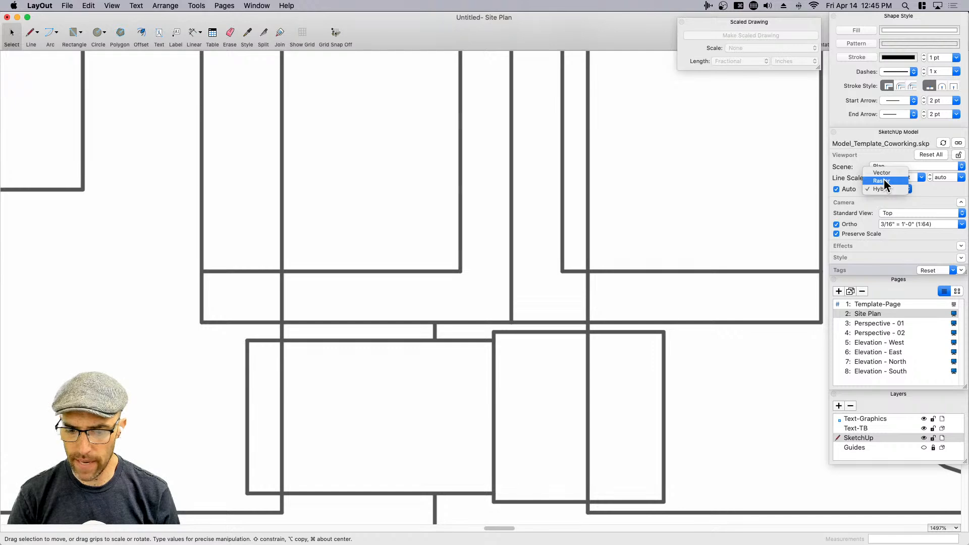
pyautogui.click(882, 182)
# - Examine the raster line quality of the lounge furniture and the round tables up close
pyautogui.scroll(3, 517, 310)
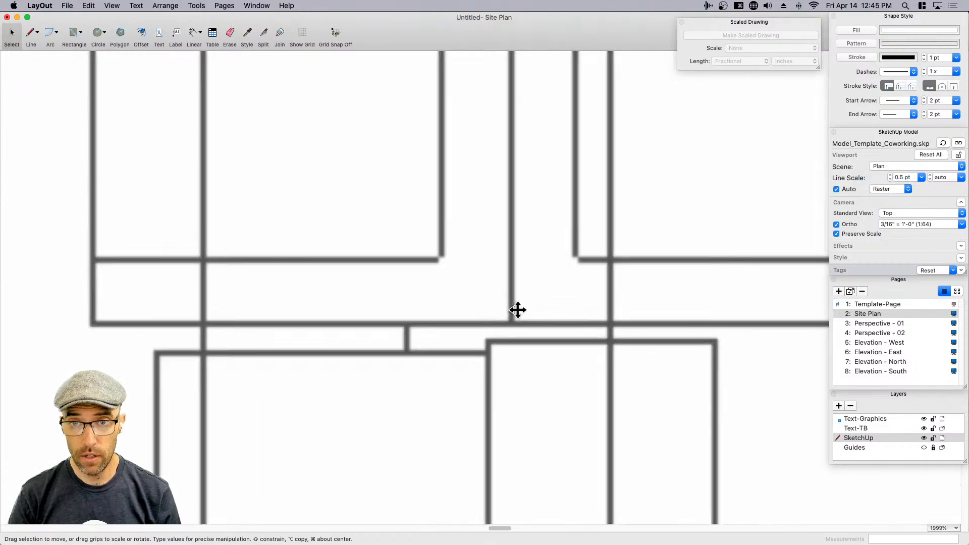
pyautogui.scroll(-3, 543, 298)
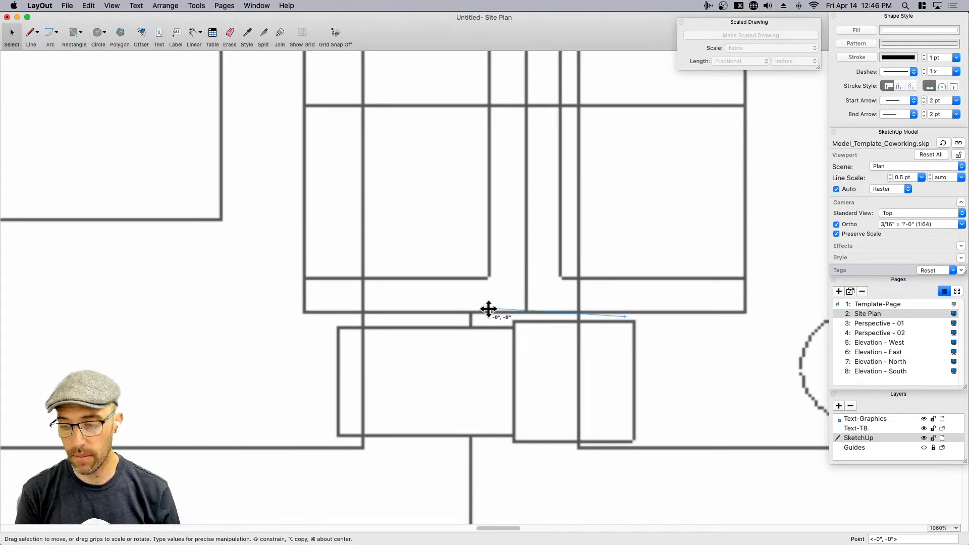
pyautogui.hscroll(5, 492, 314)
pyautogui.hscroll(-3, 611, 350)
pyautogui.hscroll(6, 643, 331)
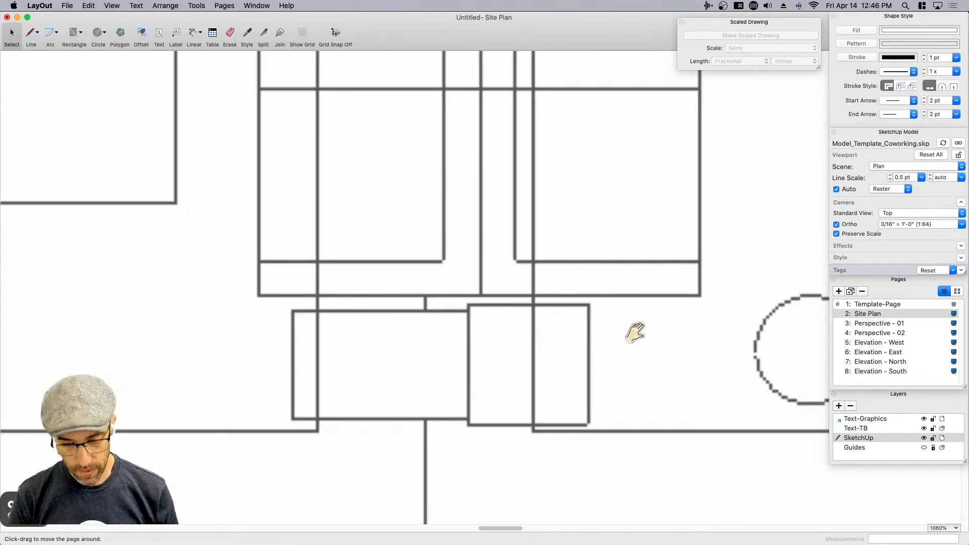
pyautogui.scroll(2, 545, 295)
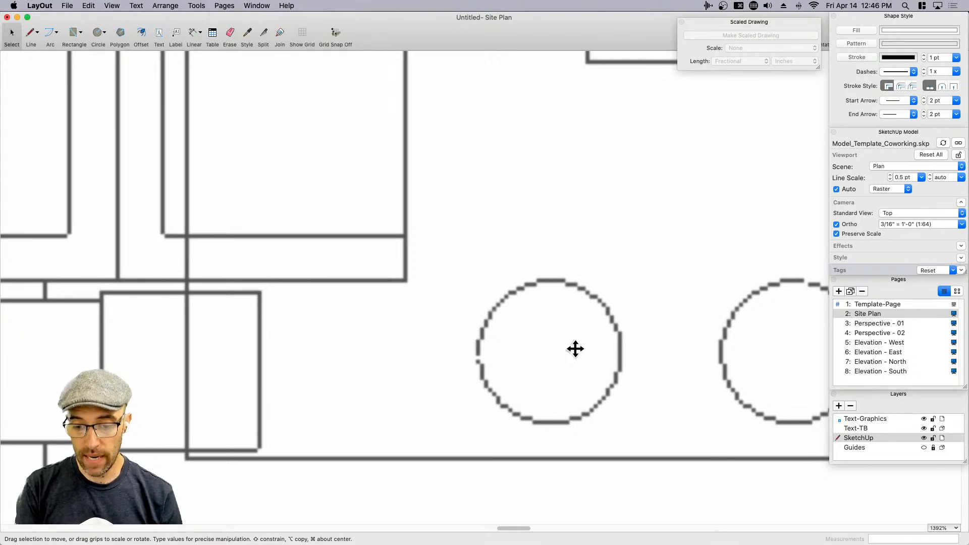
pyautogui.moveTo(550, 357); pyautogui.dragTo(496, 342, button='middle')
pyautogui.scroll(3, 495, 345)
pyautogui.scroll(-1, 495, 345)
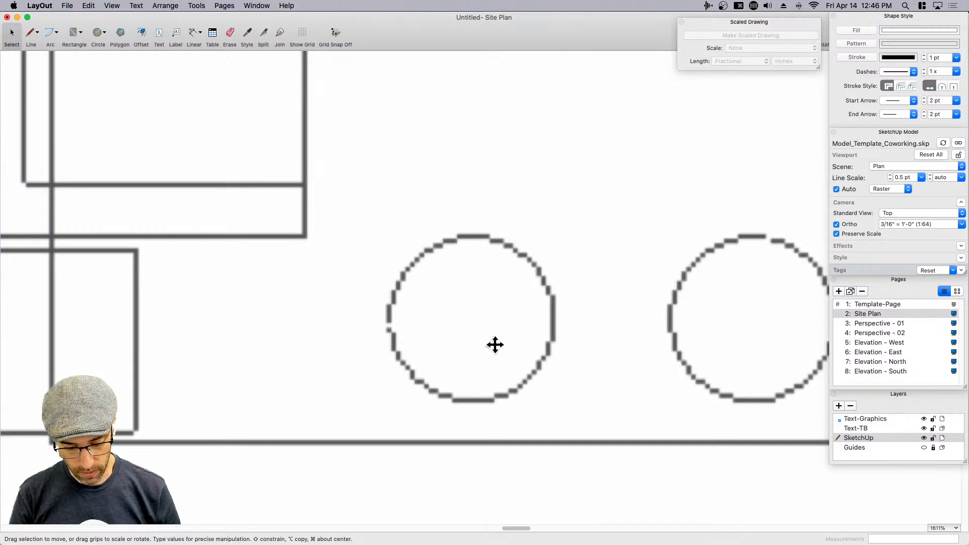
# - Start a PDF export to the Desktop with the page range set from 2 to 2 and High output resolution
pyautogui.press('super+s')
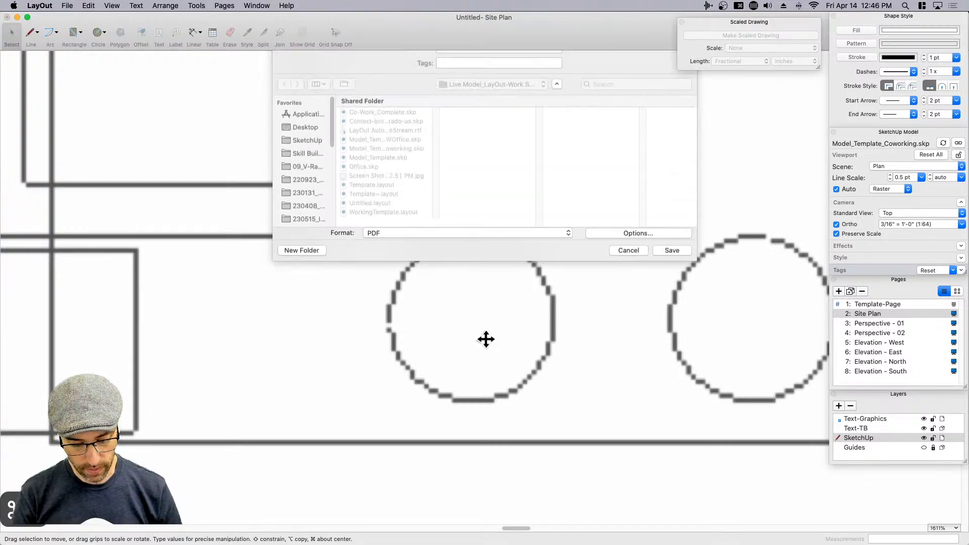
pyautogui.click(306, 143)
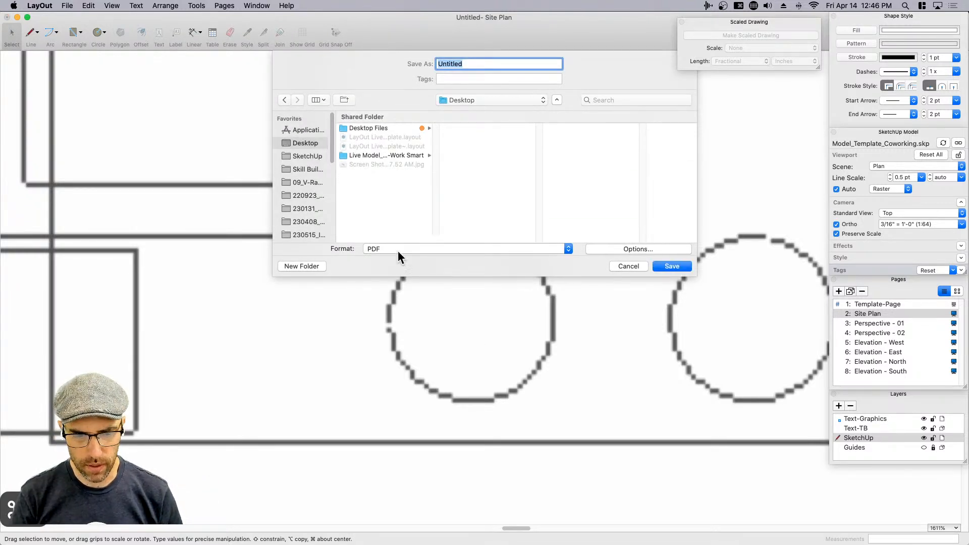
pyautogui.click(613, 249)
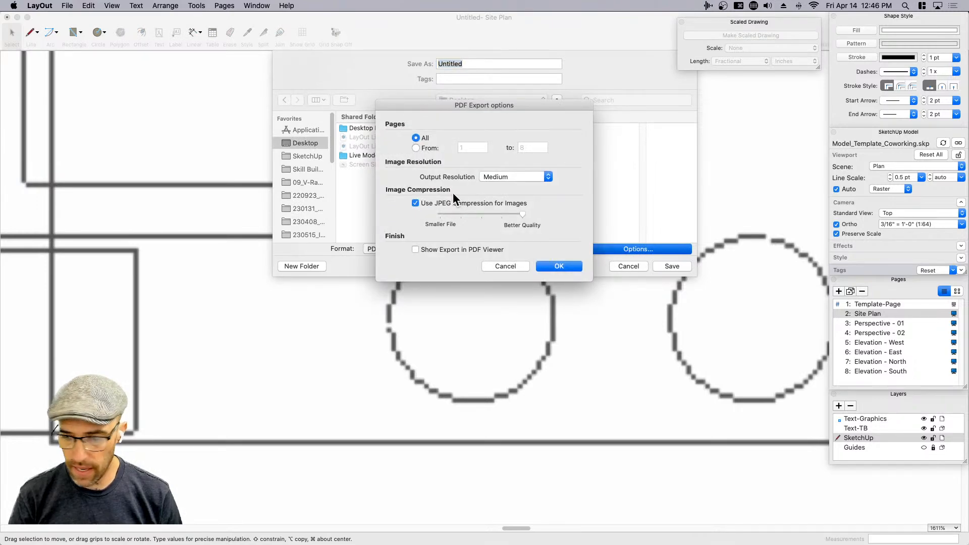
pyautogui.click(416, 147)
pyautogui.write('2')
pyautogui.doubleClick(523, 147)
pyautogui.write('2')
pyautogui.click(508, 176)
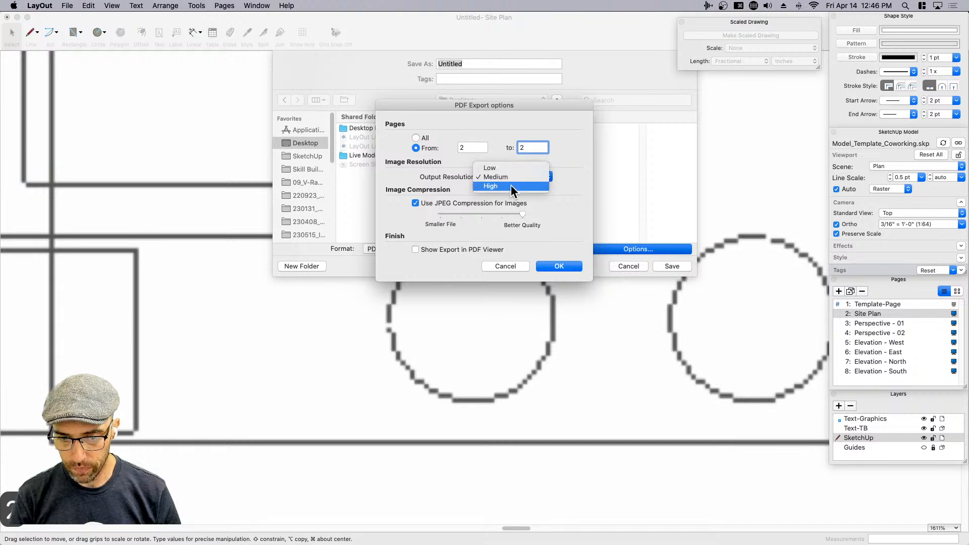
pyautogui.click(511, 185)
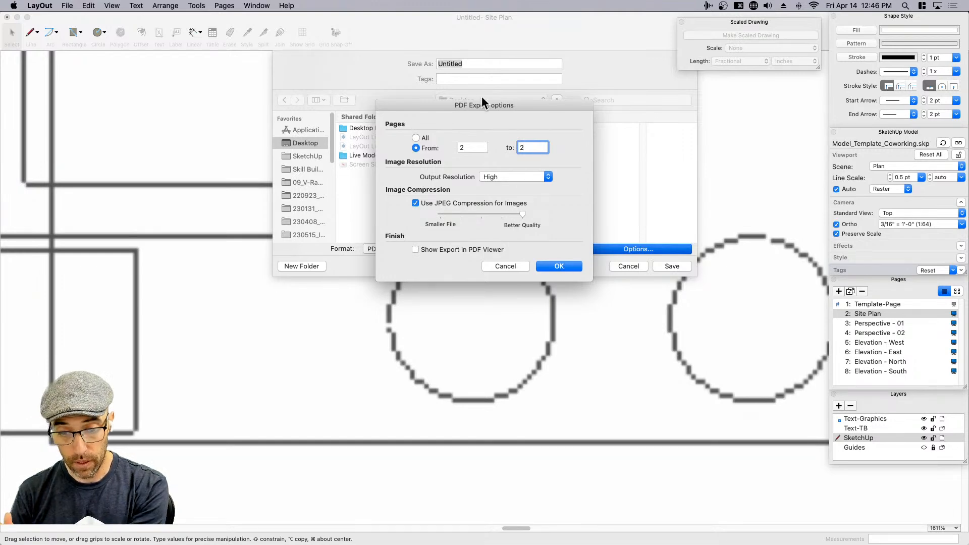
pyautogui.click(552, 264)
# - Name the PDF export "plan" and save it
pyautogui.write('pl')
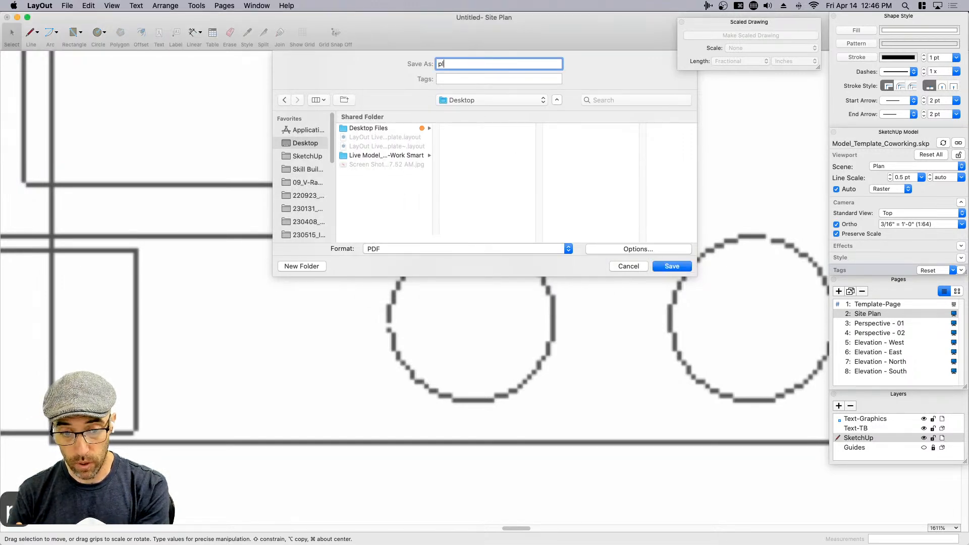
pyautogui.write('an')
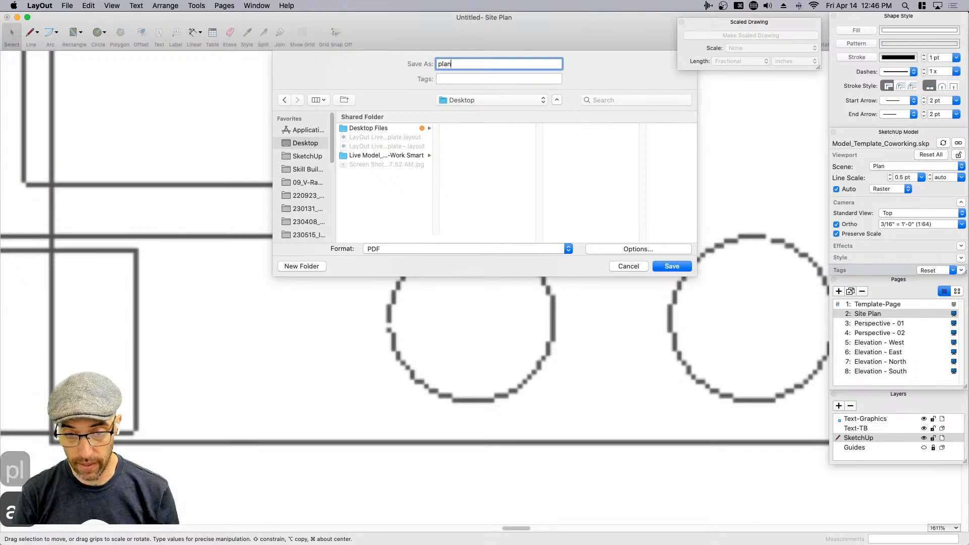
pyautogui.press('Return')
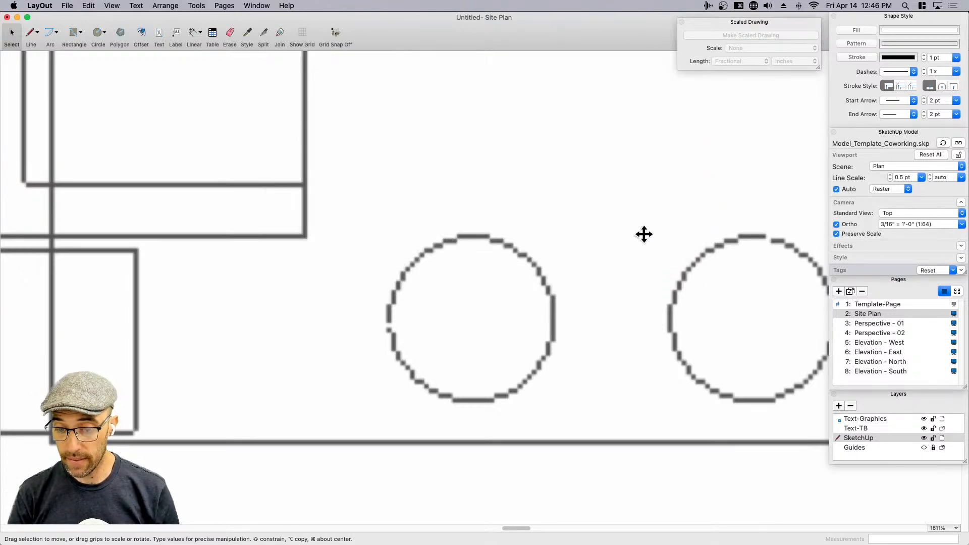
# - Set the plan viewport's rendering mode back to Hybrid
pyautogui.click(645, 233)
pyautogui.click(665, 245)
pyautogui.click(889, 189)
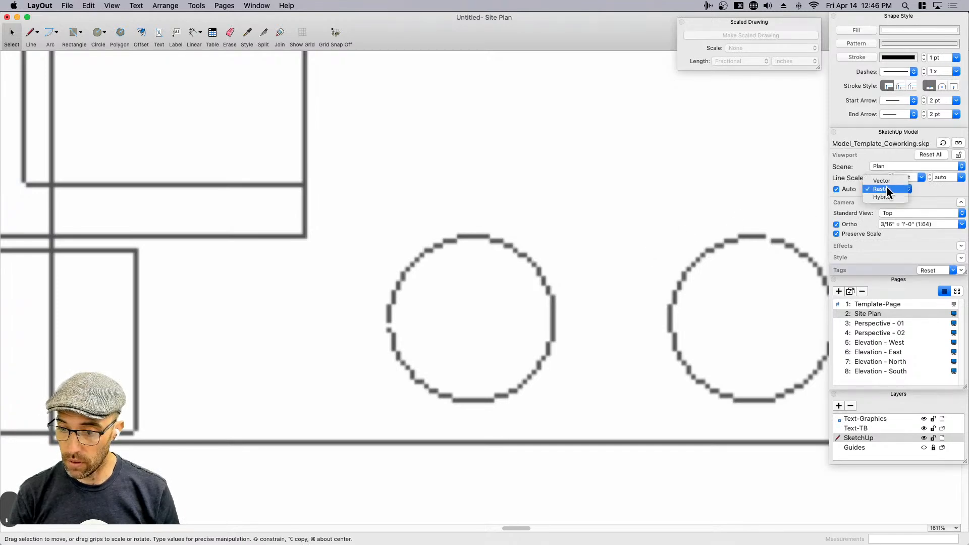
pyautogui.click(883, 197)
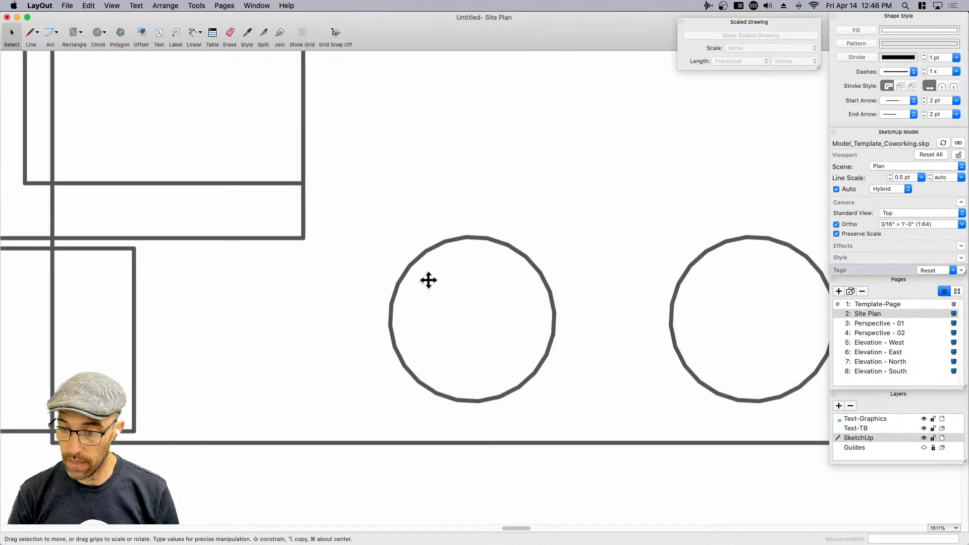
# - Export page 2 as a high-resolution PDF named "Hybrid" to the Desktop
pyautogui.press('super+e')
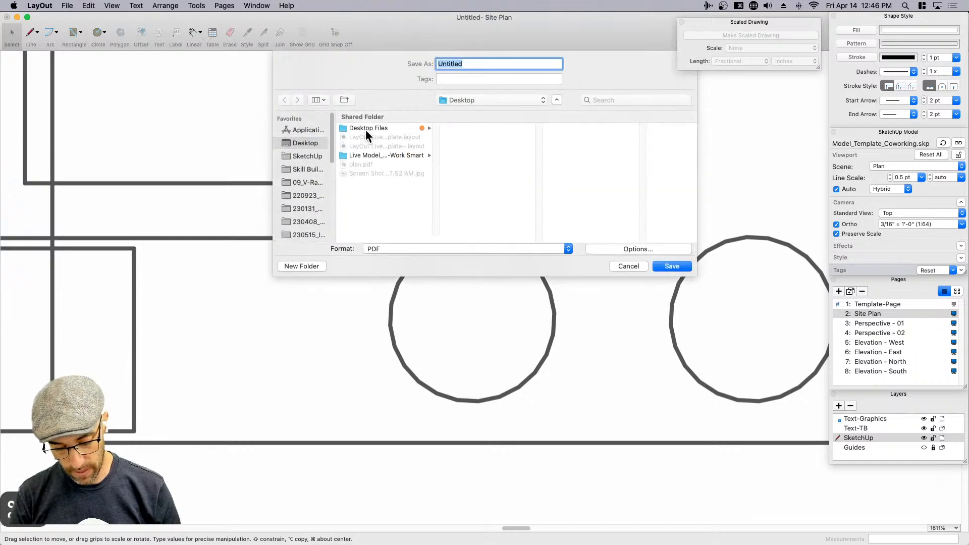
pyautogui.write('Hybrid')
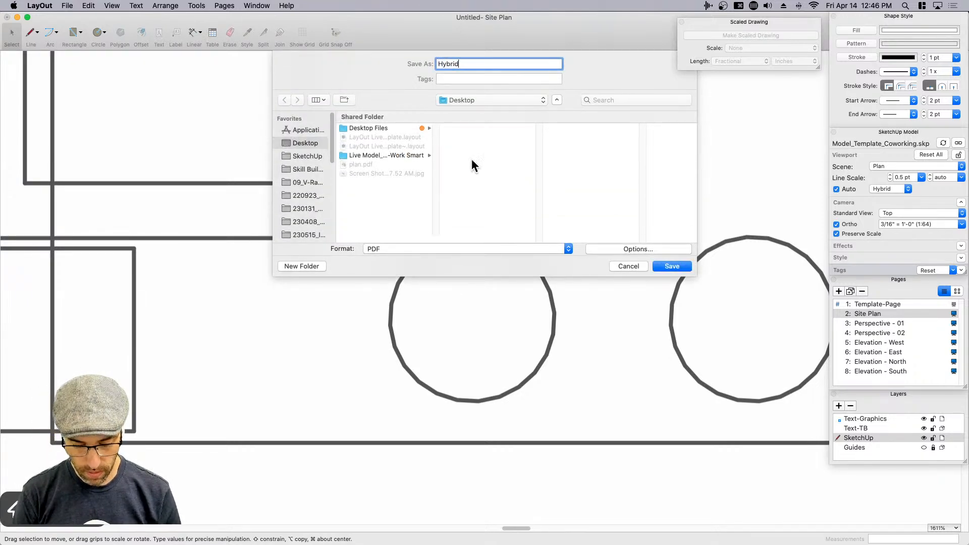
pyautogui.click(626, 249)
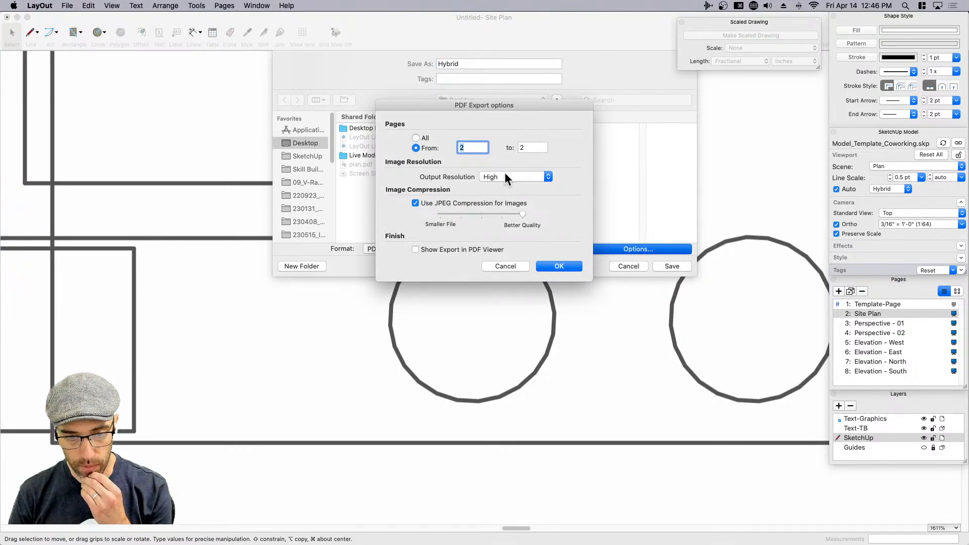
pyautogui.click(558, 267)
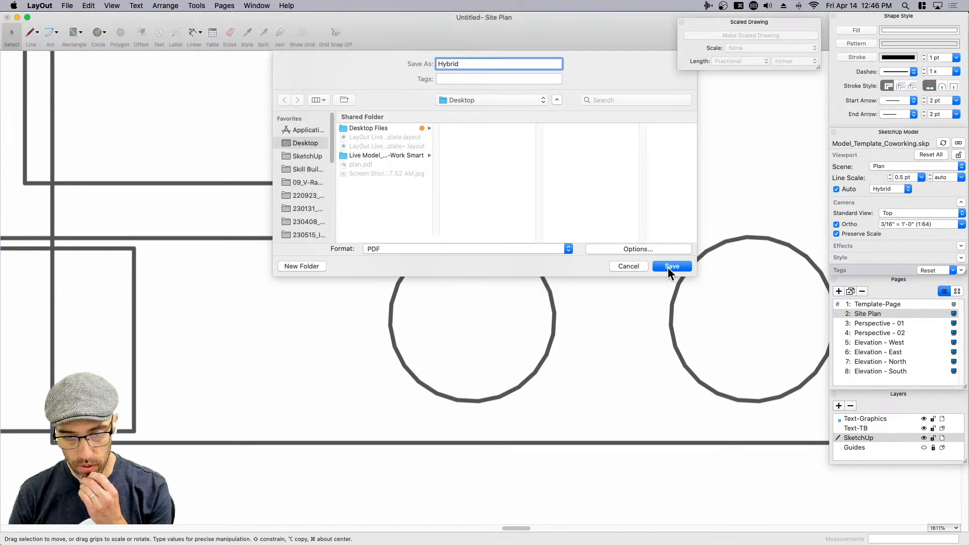
pyautogui.click(670, 267)
# - Switch to Finder and open Hybrid.pdf and plan.pdf together from the Desktop folder in Preview
pyautogui.press('super+Tab')
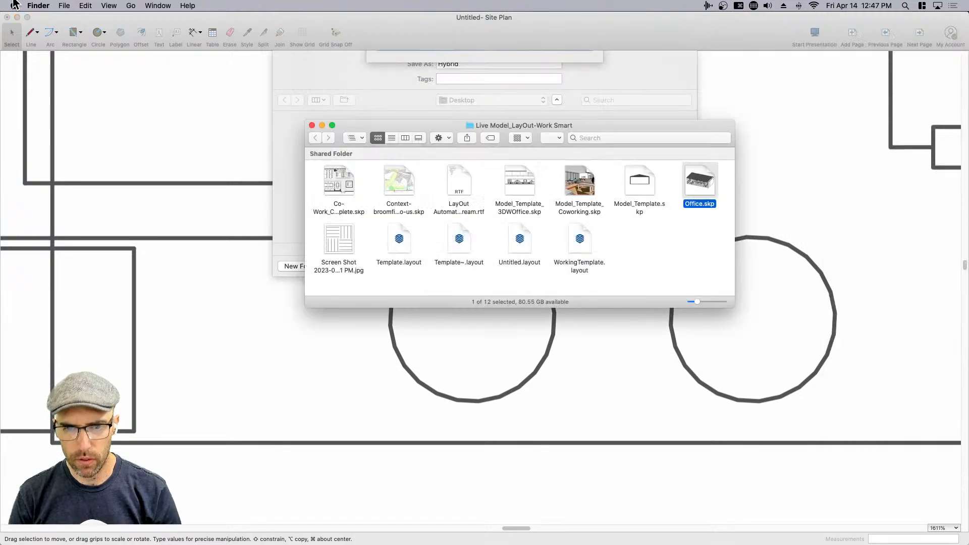
pyautogui.press('super+n')
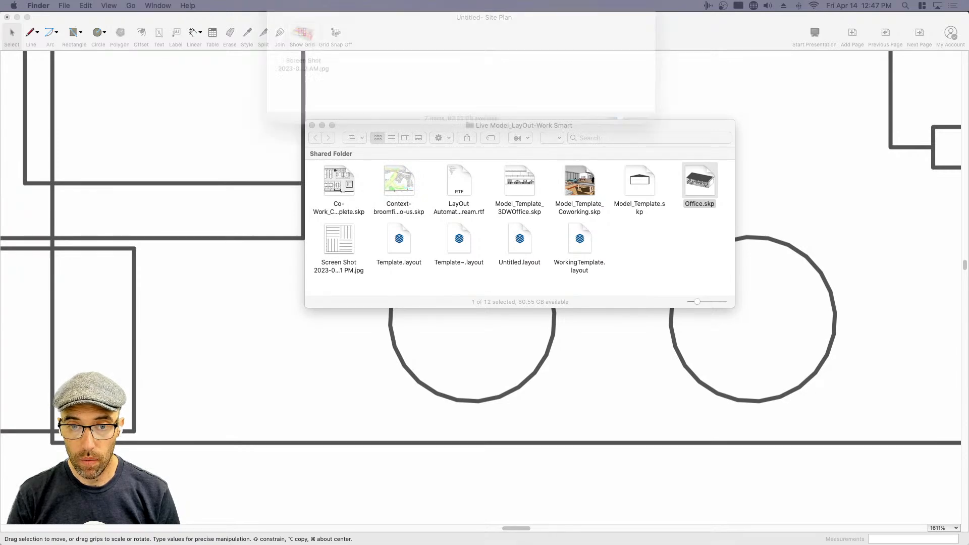
pyautogui.click(369, 268)
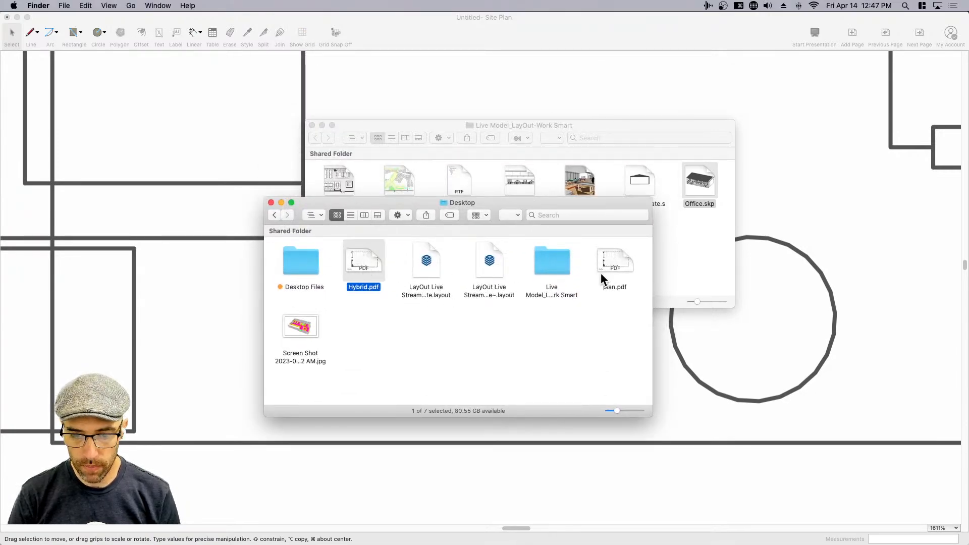
pyautogui.keyDown('super'); pyautogui.click(605, 263); pyautogui.keyUp('super')
pyautogui.press('super+o')
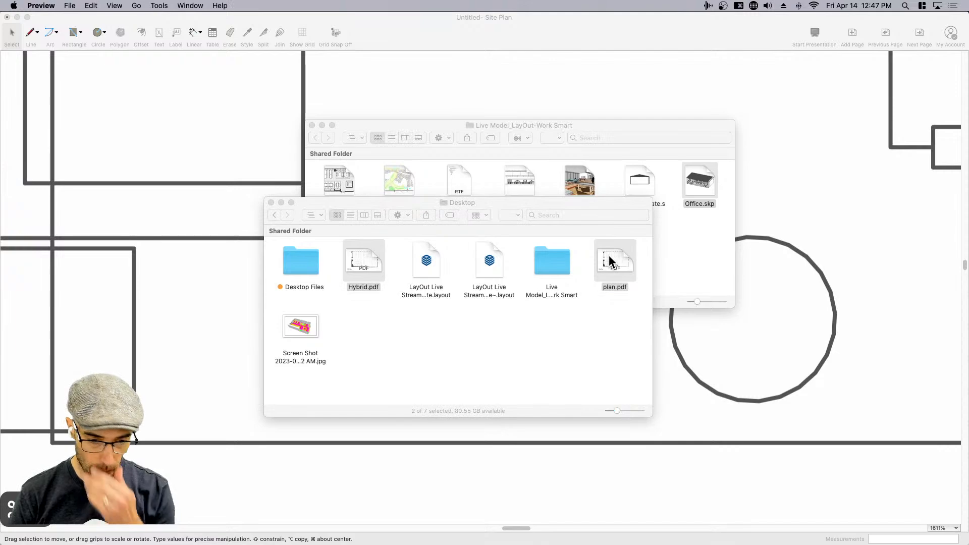
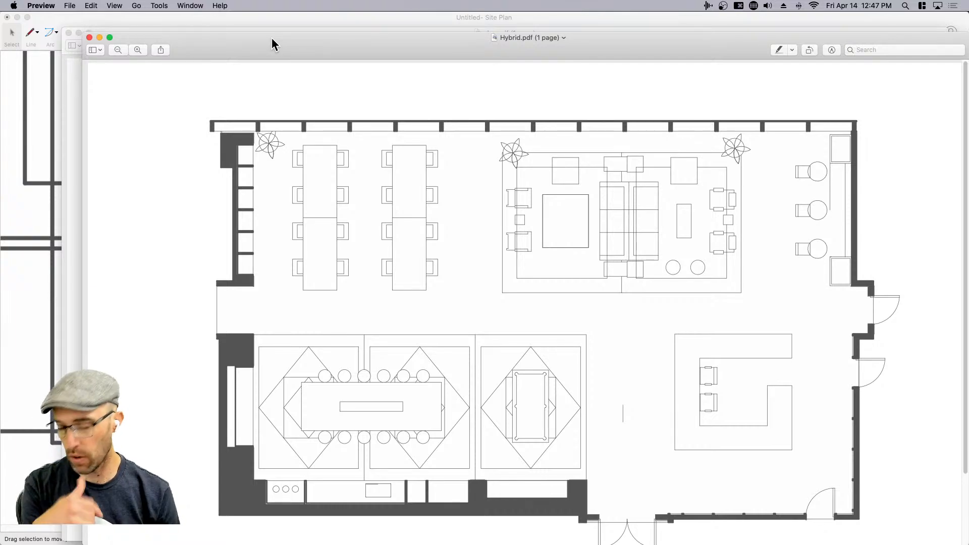
# - Move the Hybrid.pdf window clear of plan.pdf and examine the furniture and plant linework in Hybrid.pdf up close
pyautogui.moveTo(368, 41); pyautogui.dragTo(331, 142)
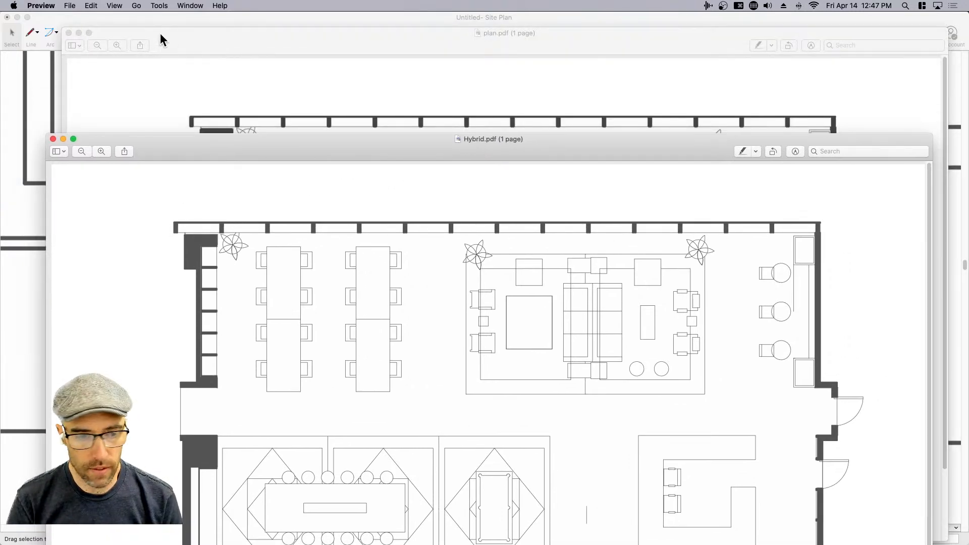
pyautogui.click(101, 152)
pyautogui.click(102, 151)
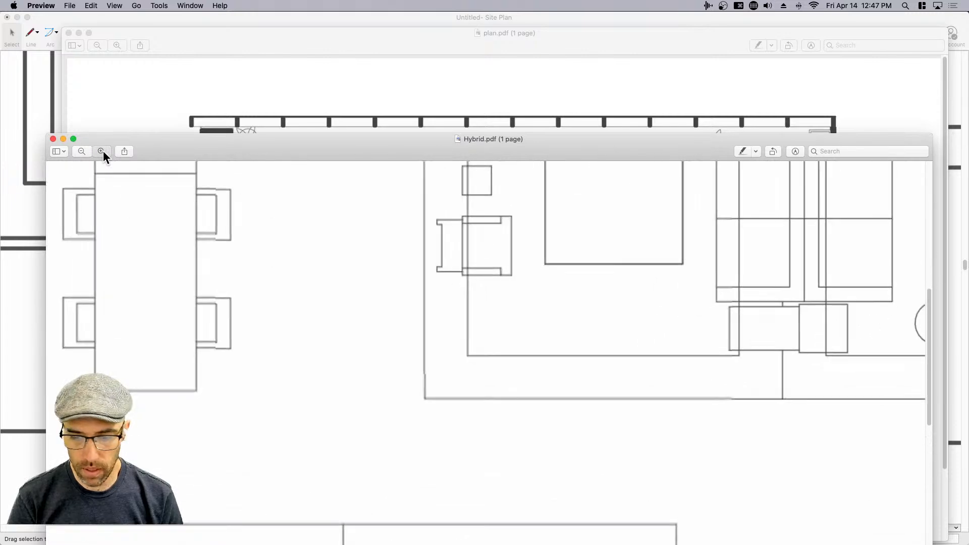
pyautogui.click(102, 152)
pyautogui.press('super+a')
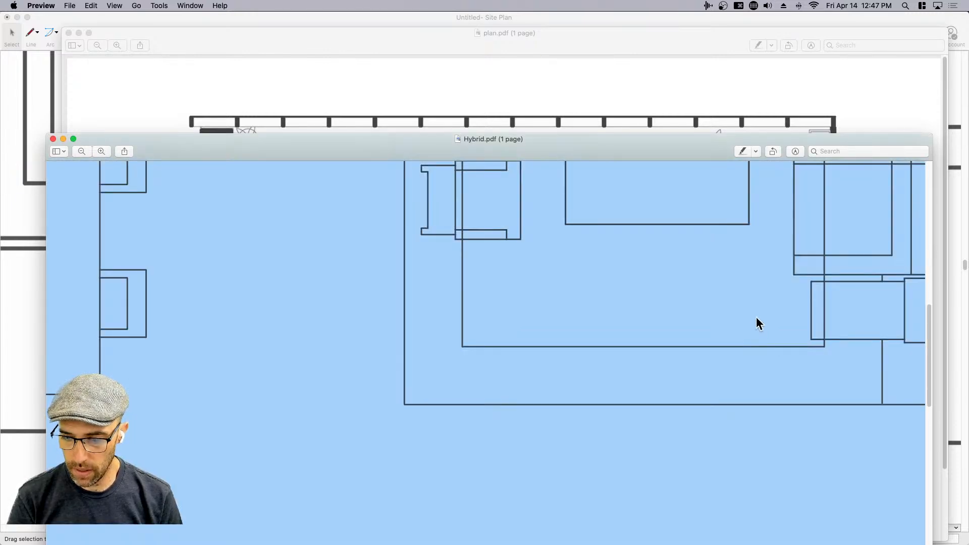
pyautogui.scroll(8, 831, 371)
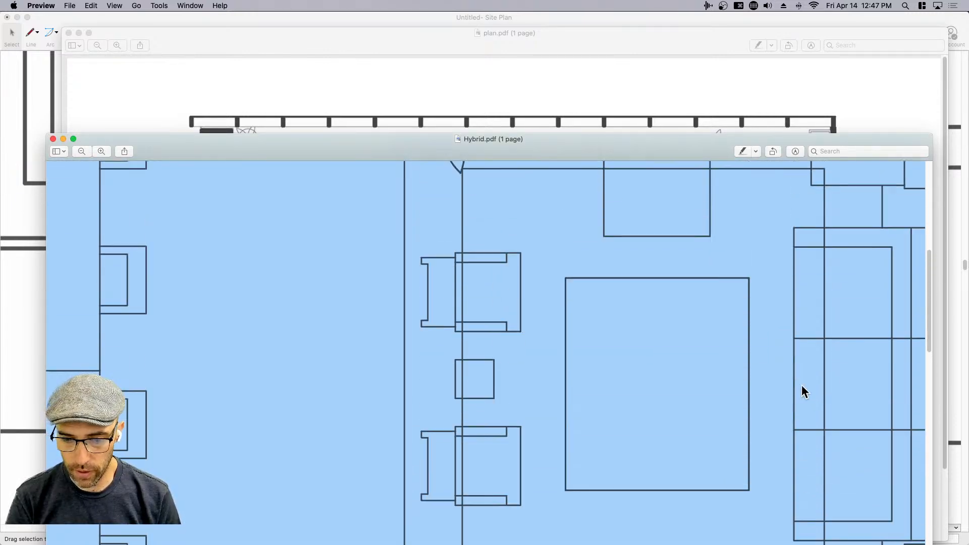
pyautogui.scroll(4, 804, 391)
pyautogui.click(420, 196)
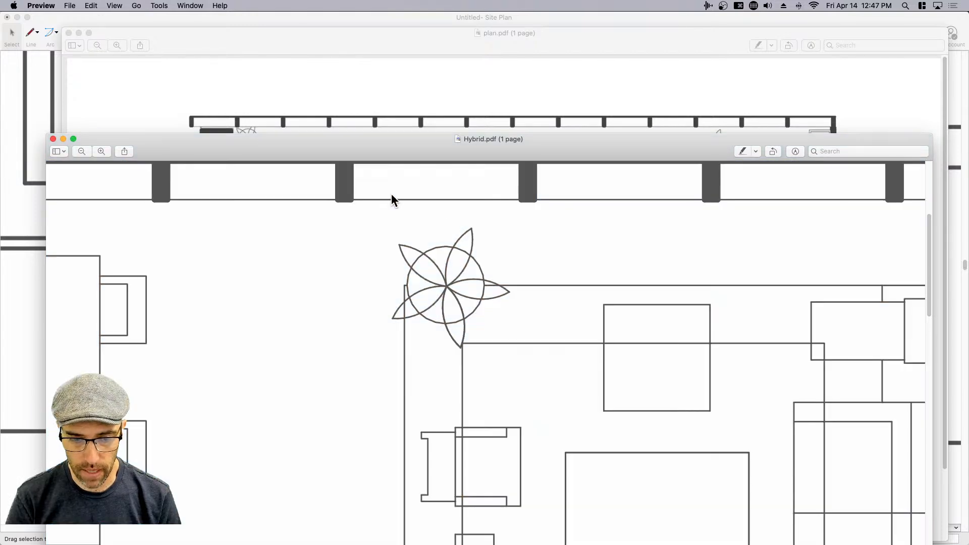
pyautogui.scroll(2, 457, 287)
pyautogui.click(101, 152)
pyautogui.click(101, 151)
pyautogui.scroll(2, 366, 301)
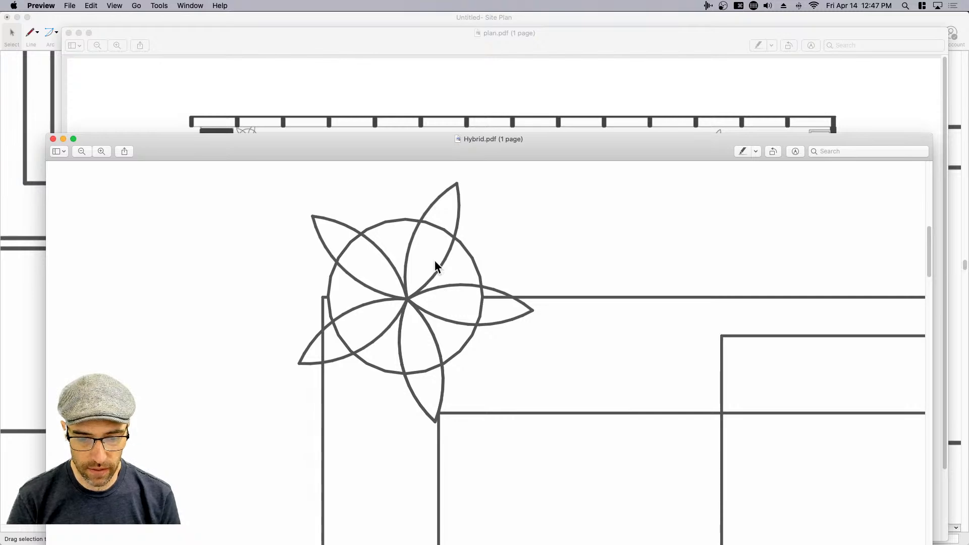
# - Bring plan.pdf to the front and examine the linework of the potted plant beside the lounge up close
pyautogui.click(379, 103)
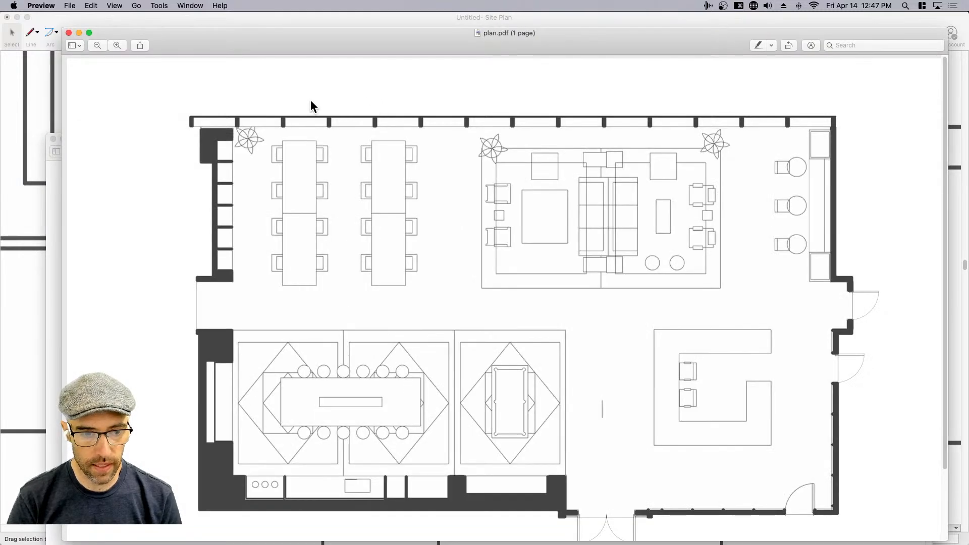
pyautogui.click(116, 45)
pyautogui.click(117, 45)
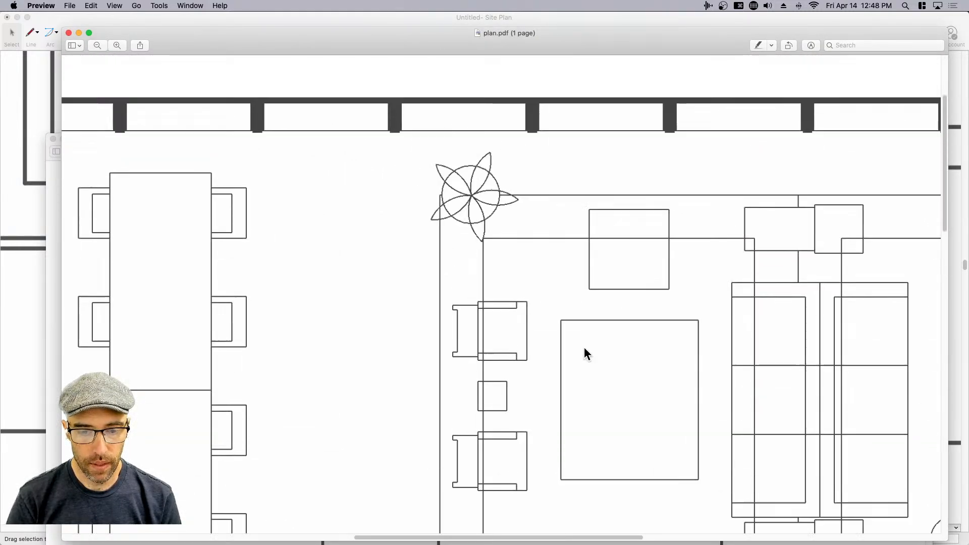
pyautogui.click(117, 45)
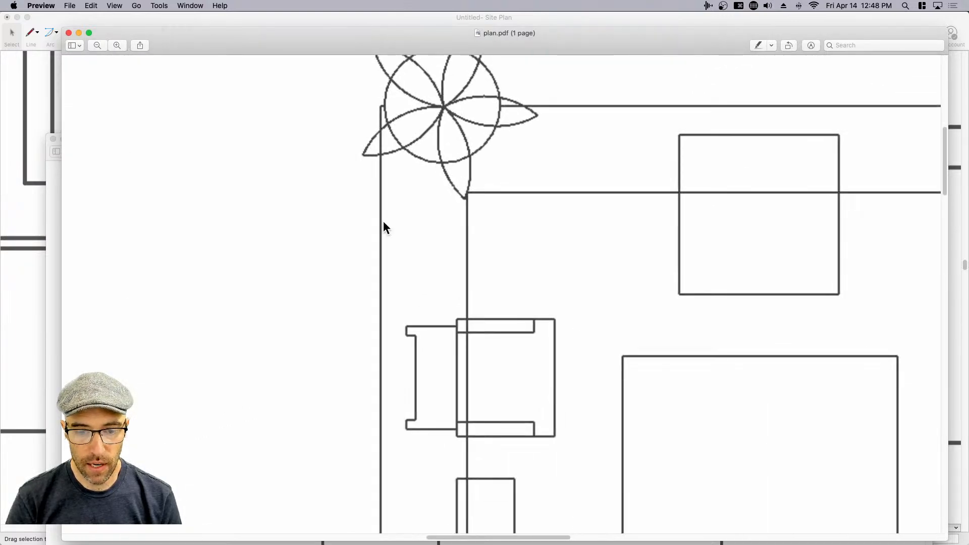
pyautogui.scroll(4, 366, 221)
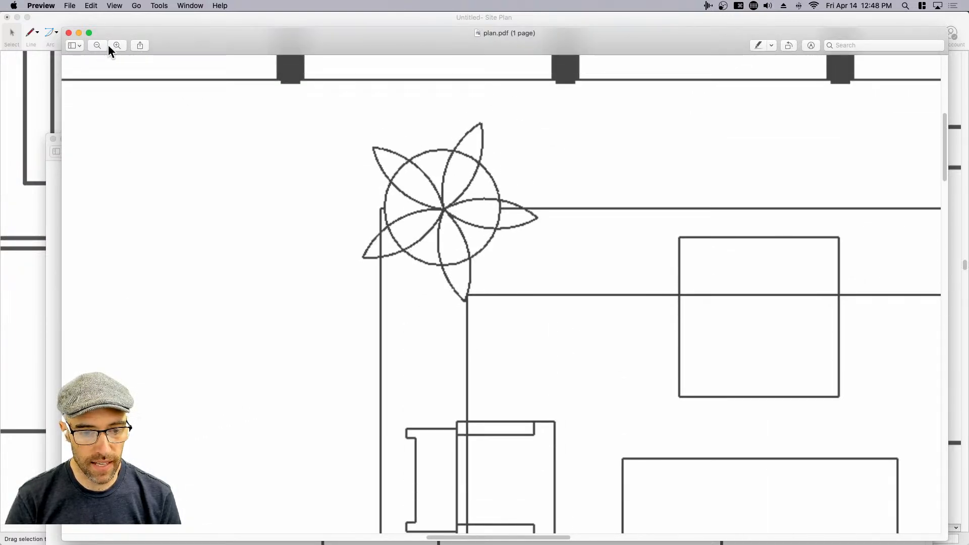
pyautogui.moveTo(191, 48); pyautogui.dragTo(195, 53)
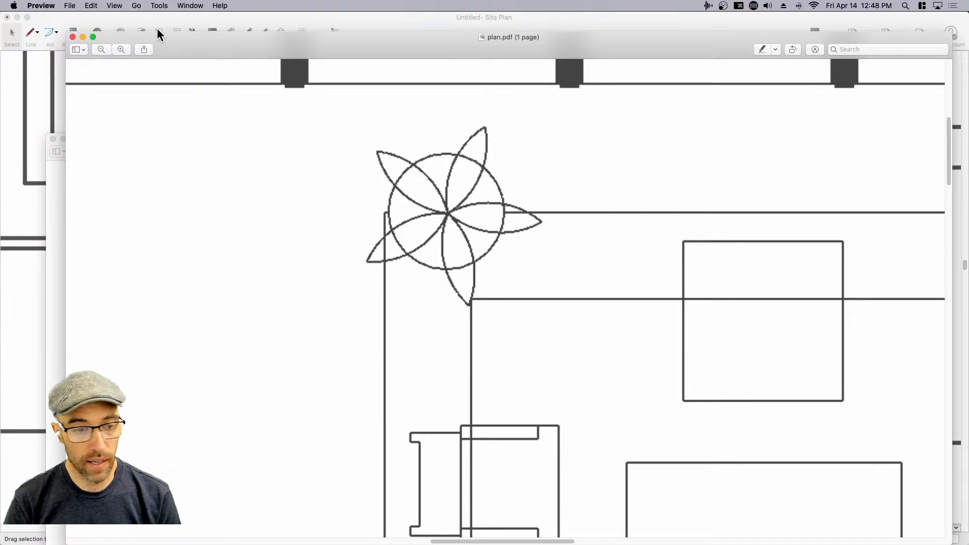
pyautogui.click(114, 3)
pyautogui.click(193, 48)
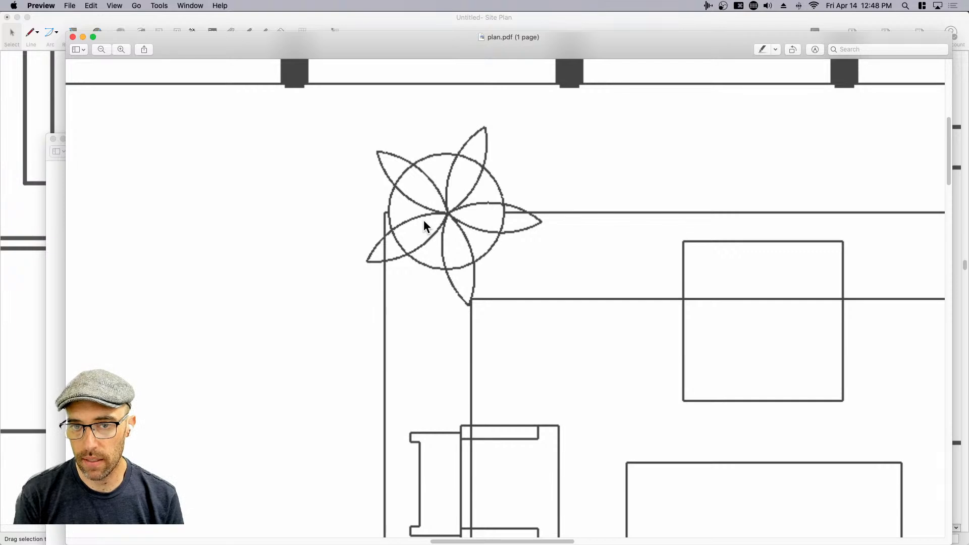
# - Arrange Hybrid.pdf and plan.pdf side by side and compare the plant symbol's linework in the two files
pyautogui.moveTo(350, 53); pyautogui.dragTo(657, 70)
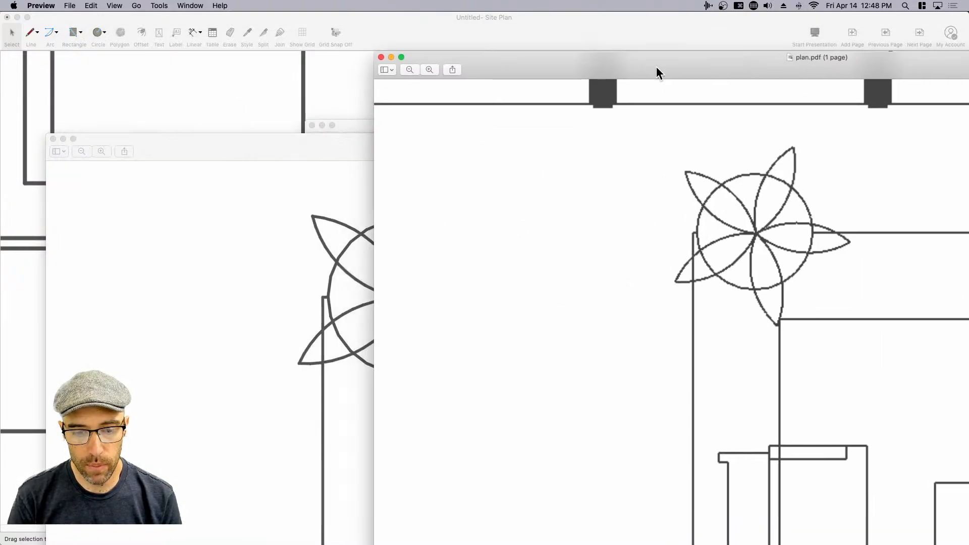
pyautogui.moveTo(400, 152); pyautogui.dragTo(489, 99)
pyautogui.moveTo(838, 89); pyautogui.dragTo(583, 75)
pyautogui.click(162, 166)
pyautogui.moveTo(235, 92); pyautogui.dragTo(220, 84)
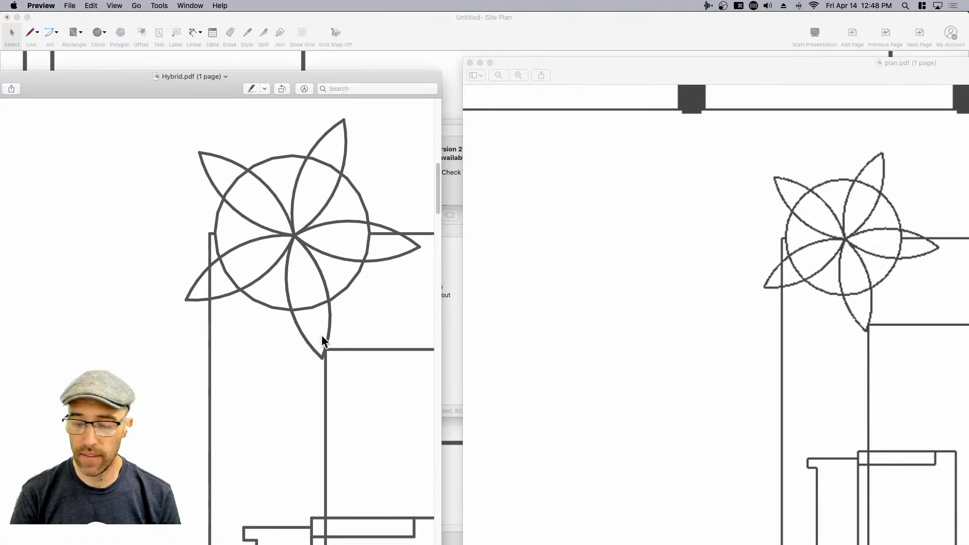
pyautogui.click(723, 266)
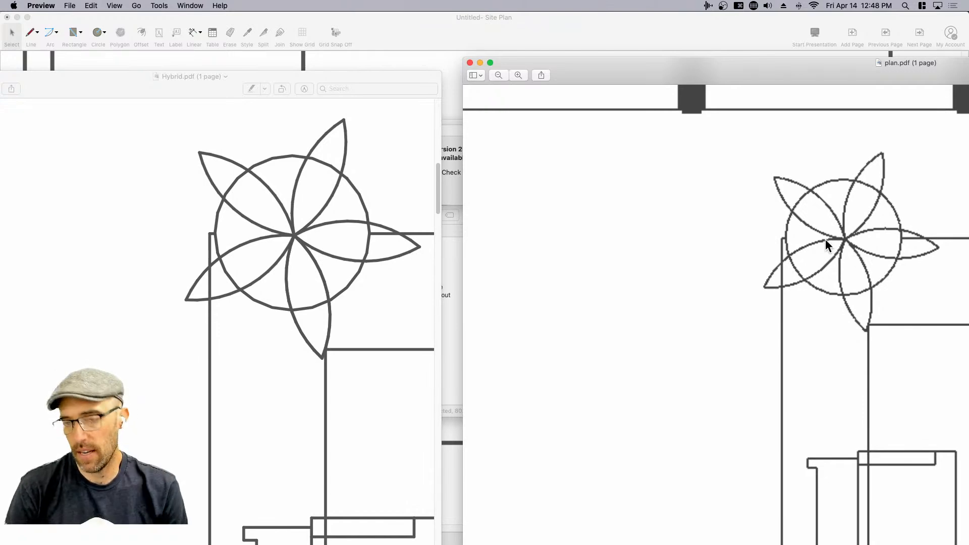
# - Close plan.pdf and Hybrid.pdf, and dismiss the Quixel Bridge update notice and its window to return to LayOut
pyautogui.click(470, 63)
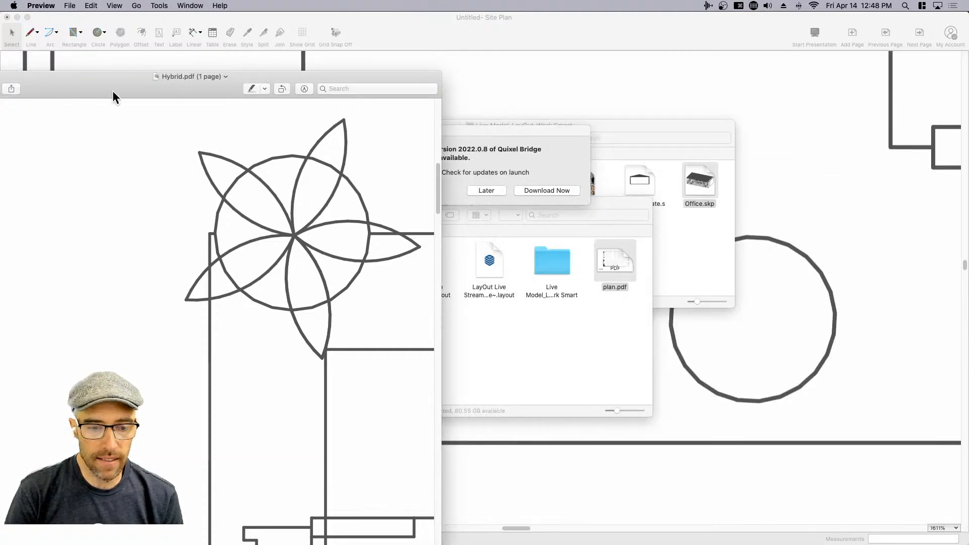
pyautogui.moveTo(46, 83); pyautogui.dragTo(233, 83)
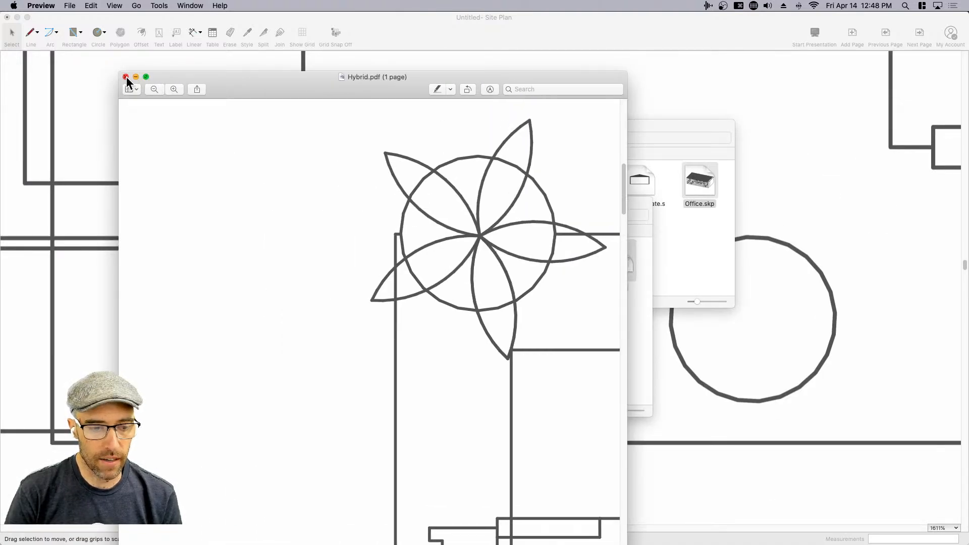
pyautogui.click(154, 89)
pyautogui.click(154, 89)
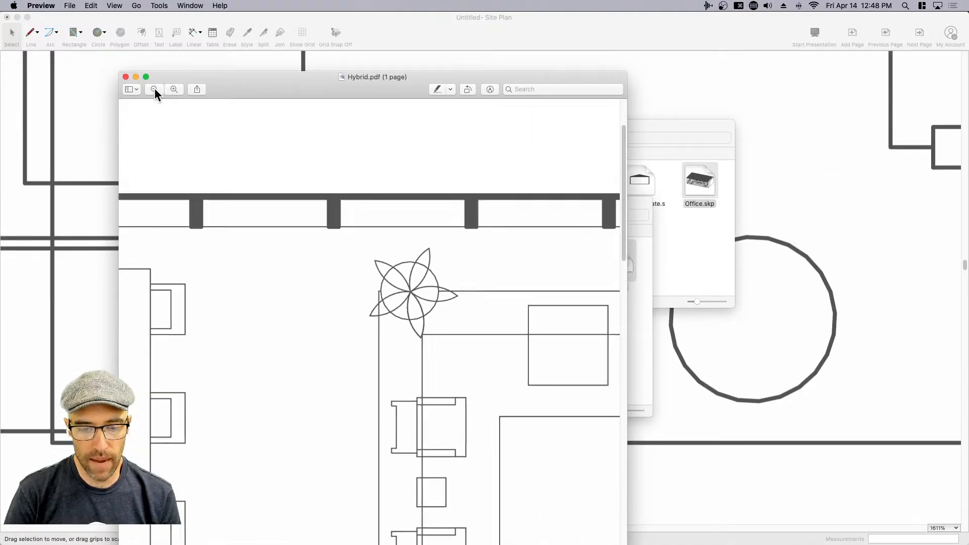
pyautogui.click(154, 89)
pyautogui.moveTo(277, 85); pyautogui.dragTo(277, 42)
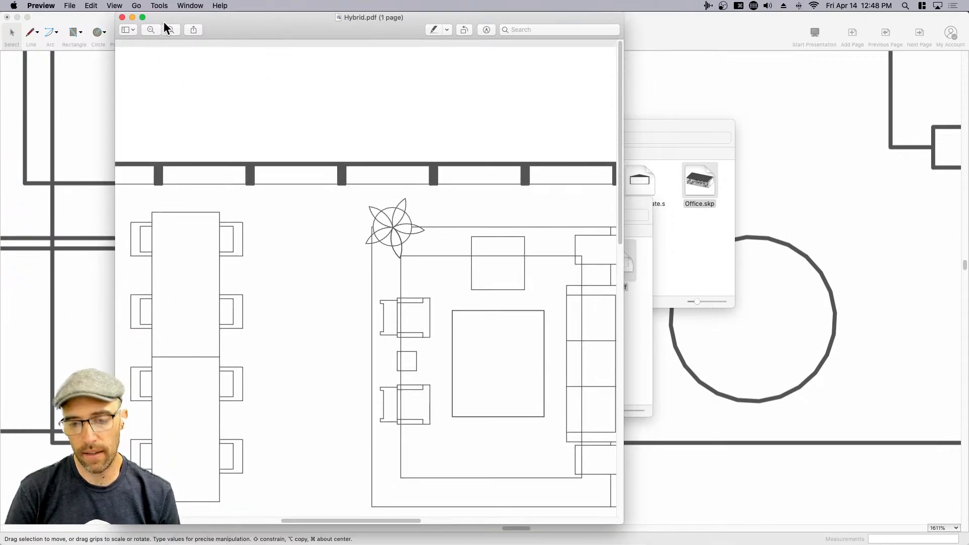
pyautogui.click(122, 17)
pyautogui.click(486, 190)
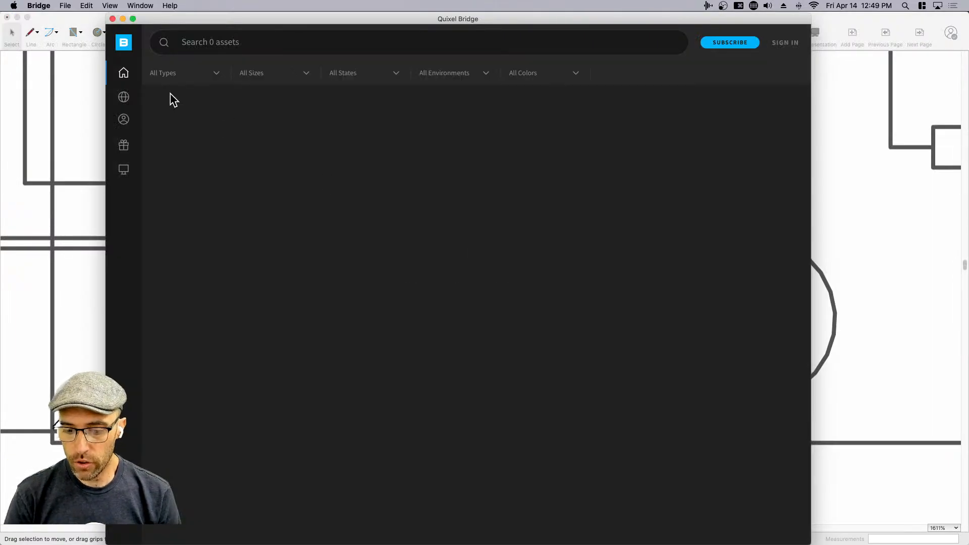
pyautogui.click(112, 18)
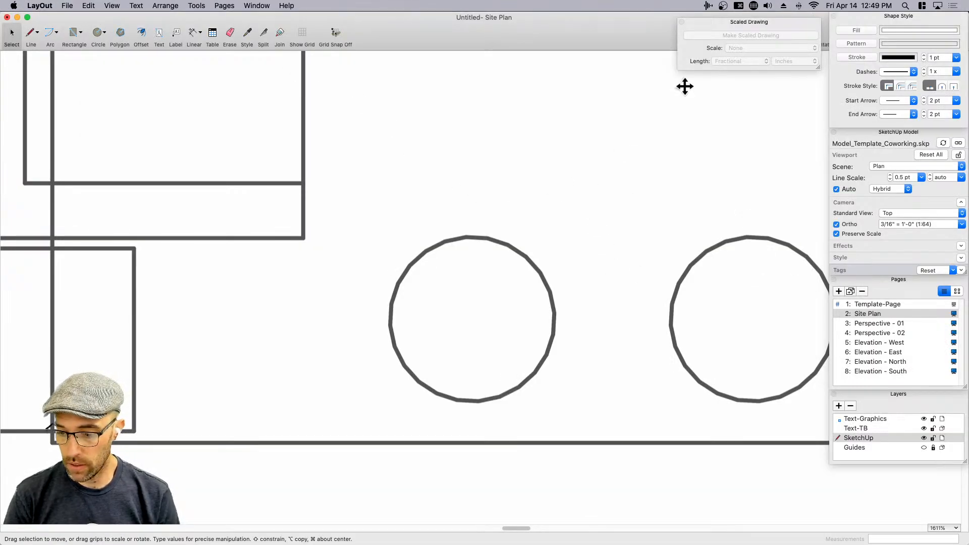
# - Try cropping the site plan viewport by pulling its right edge inward, and undo the crop
pyautogui.scroll(-5, 527, 284)
pyautogui.scroll(-3, 560, 291)
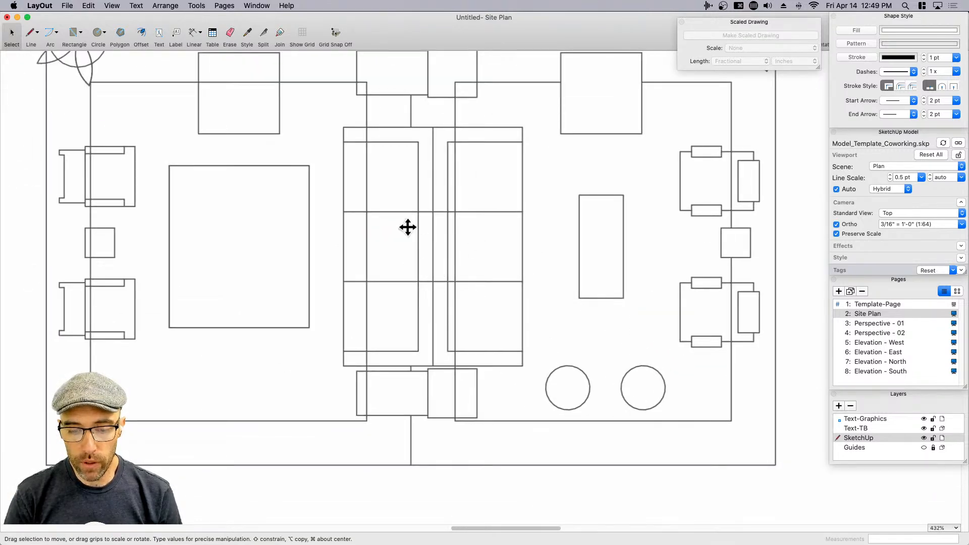
pyautogui.hscroll(-2, 388, 233)
pyautogui.scroll(1, 388, 234)
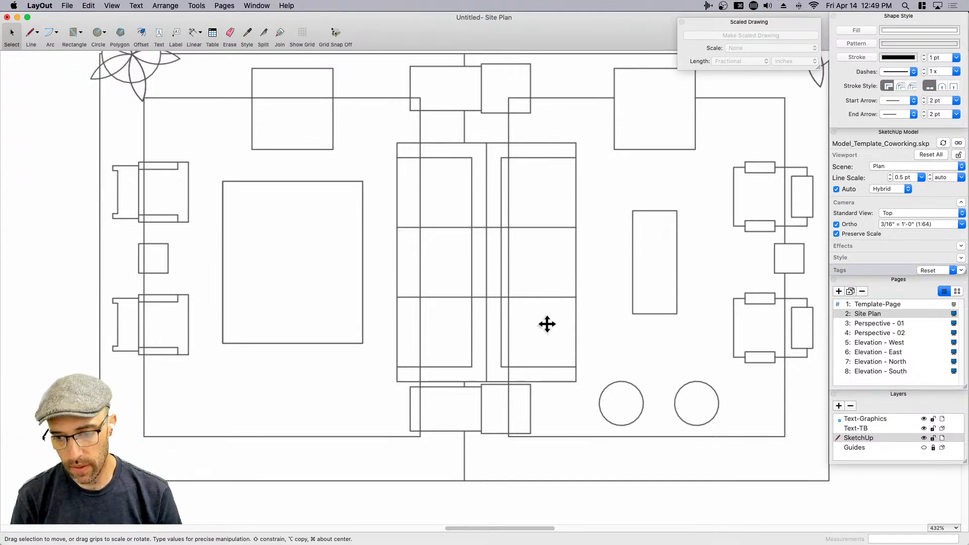
pyautogui.scroll(-5, 539, 303)
pyautogui.scroll(-5, 539, 348)
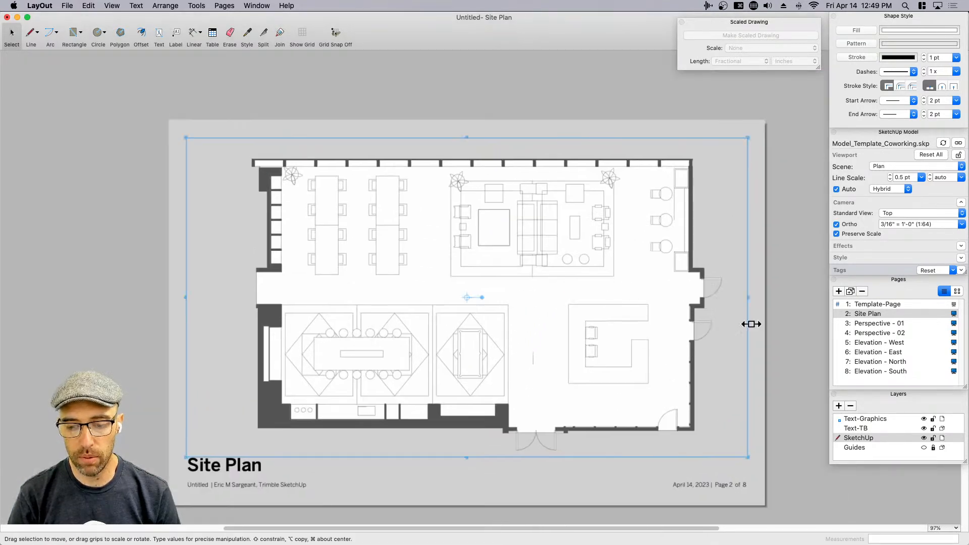
pyautogui.moveTo(747, 298); pyautogui.dragTo(591, 295)
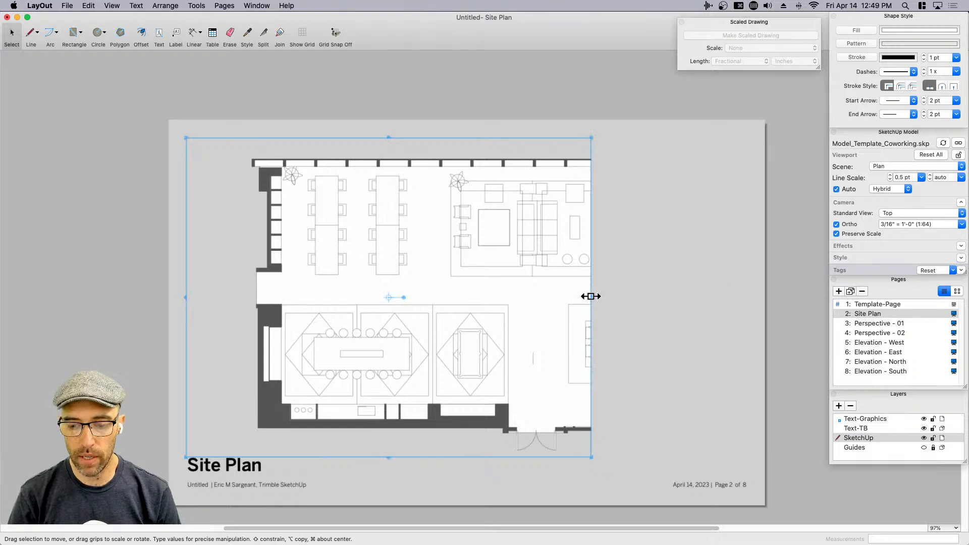
pyautogui.press('super+z')
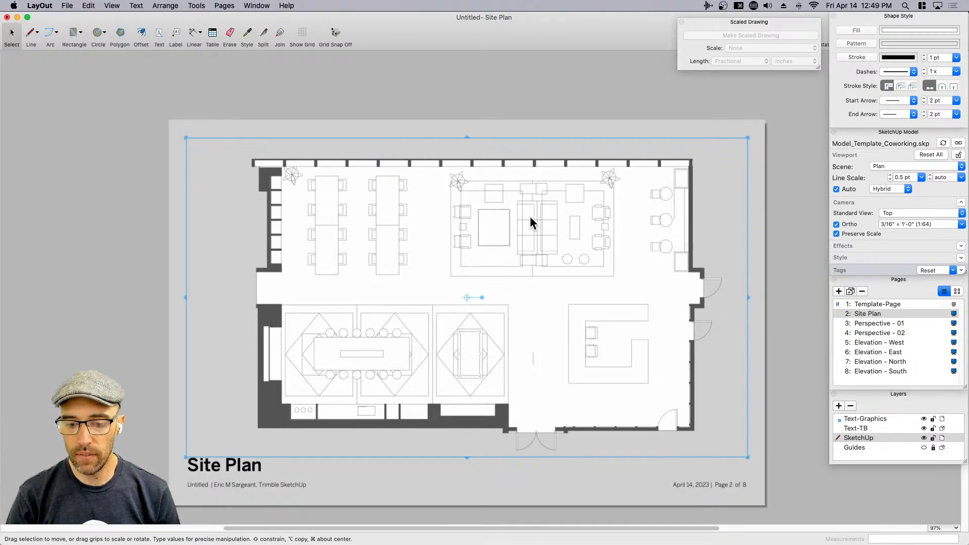
# - Change the document's paper color to Snow and deselect the site plan viewport
pyautogui.scroll(5, 530, 216)
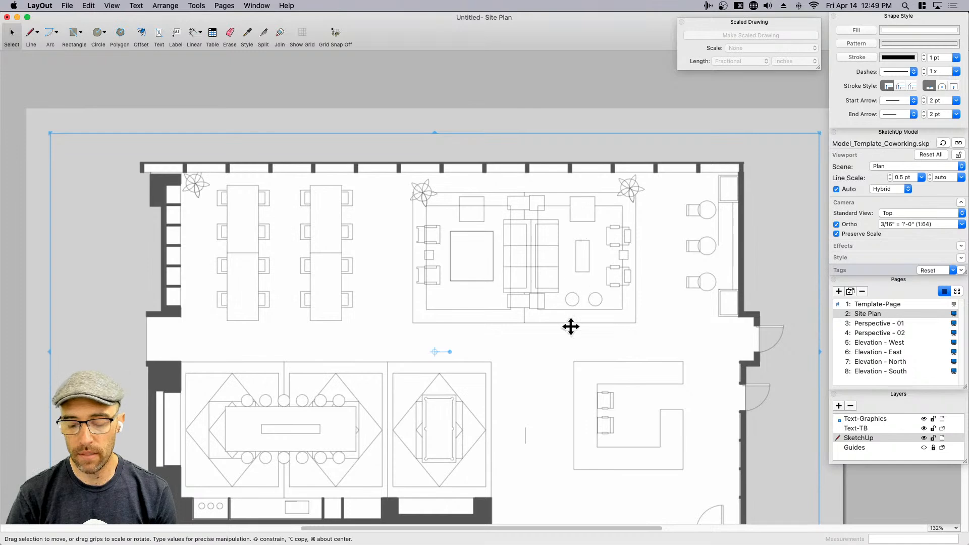
pyautogui.scroll(3, 572, 319)
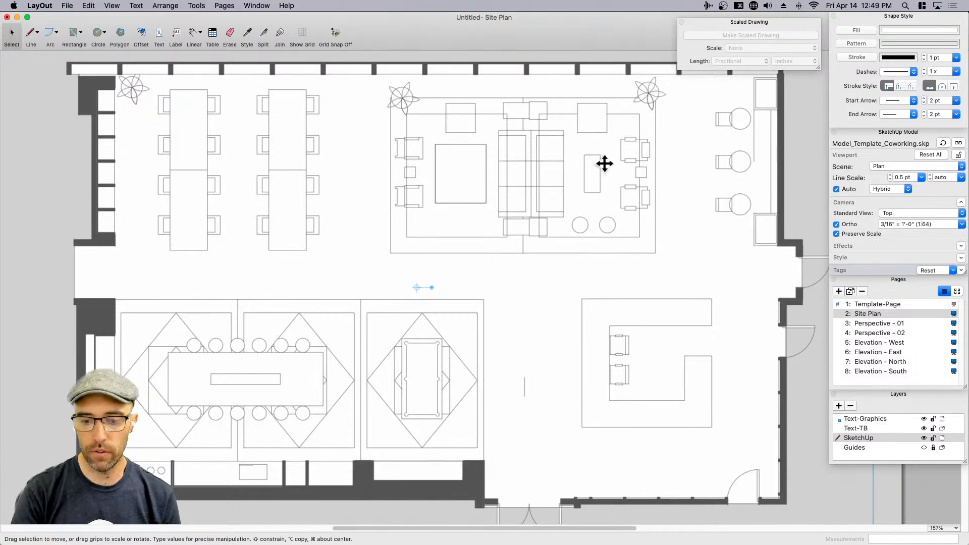
pyautogui.scroll(-2, 629, 230)
pyautogui.scroll(-8, 629, 230)
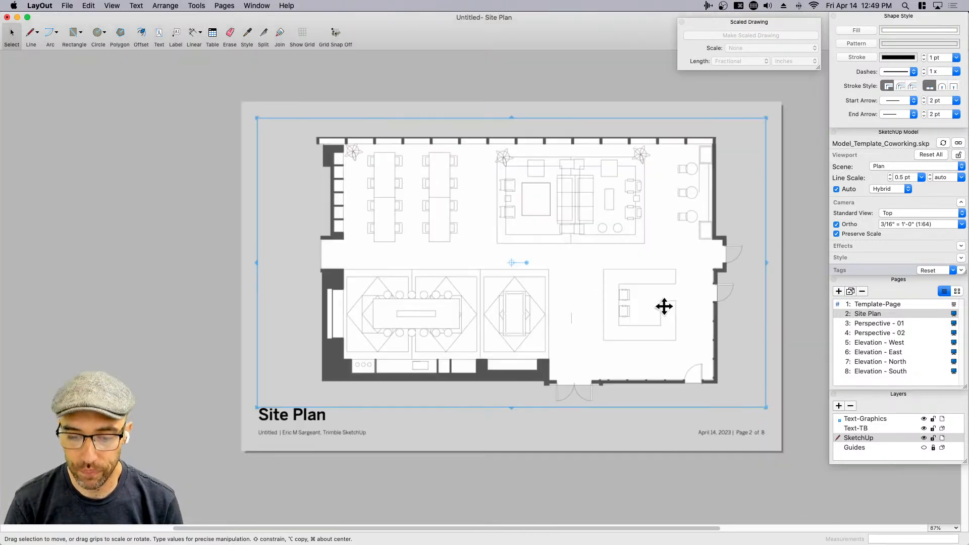
pyautogui.press('alt+super+p')
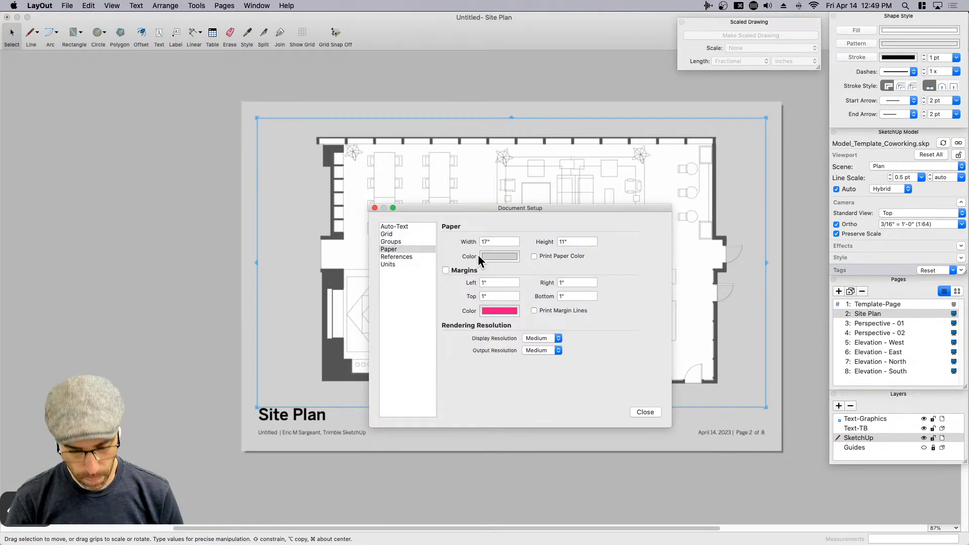
pyautogui.click(500, 257)
pyautogui.click(810, 349)
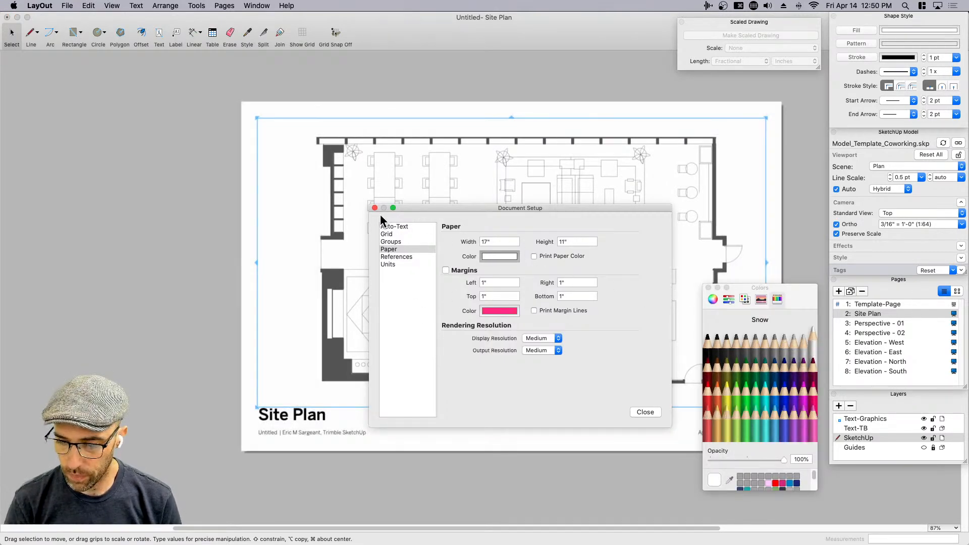
pyautogui.click(374, 208)
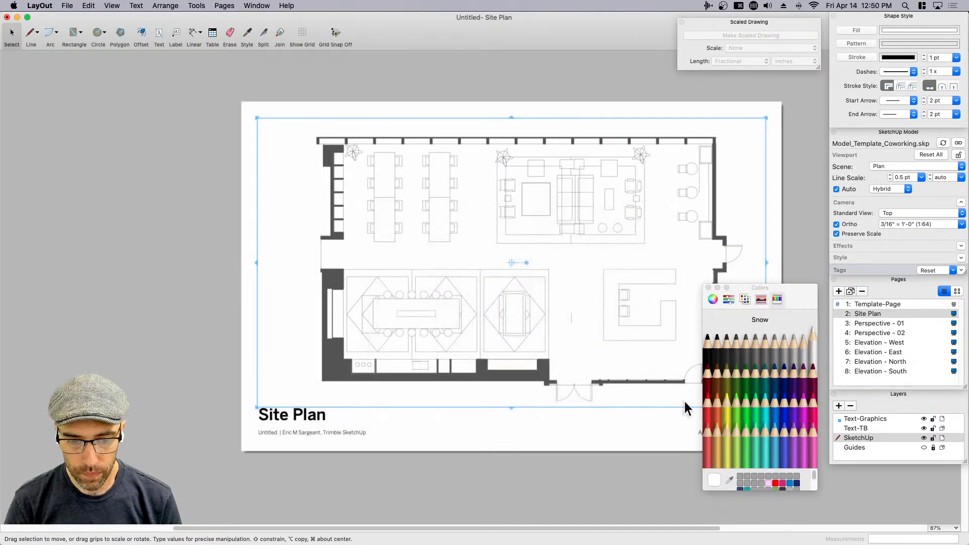
pyautogui.click(708, 288)
pyautogui.click(804, 379)
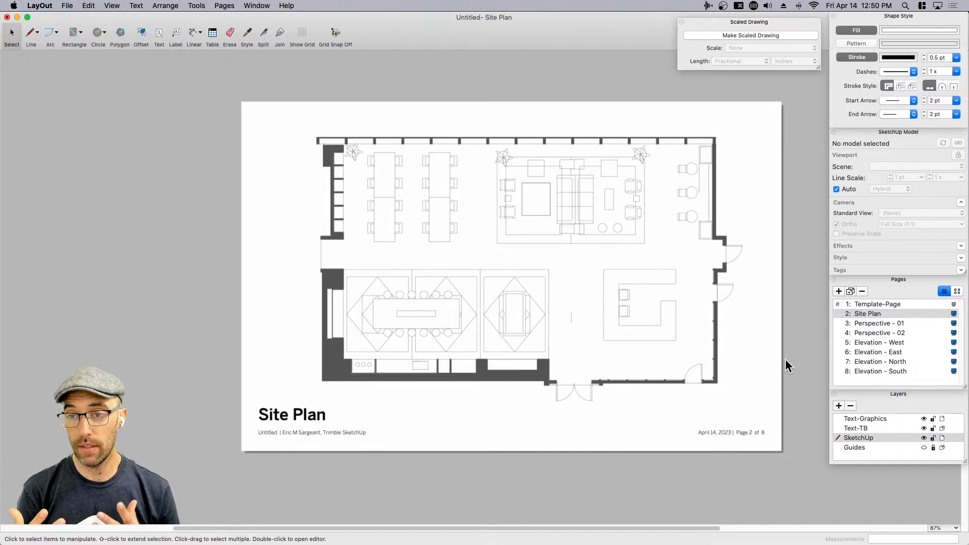
# - Select the site plan viewport and set its rendering mode to Raster
pyautogui.scroll(5, 582, 349)
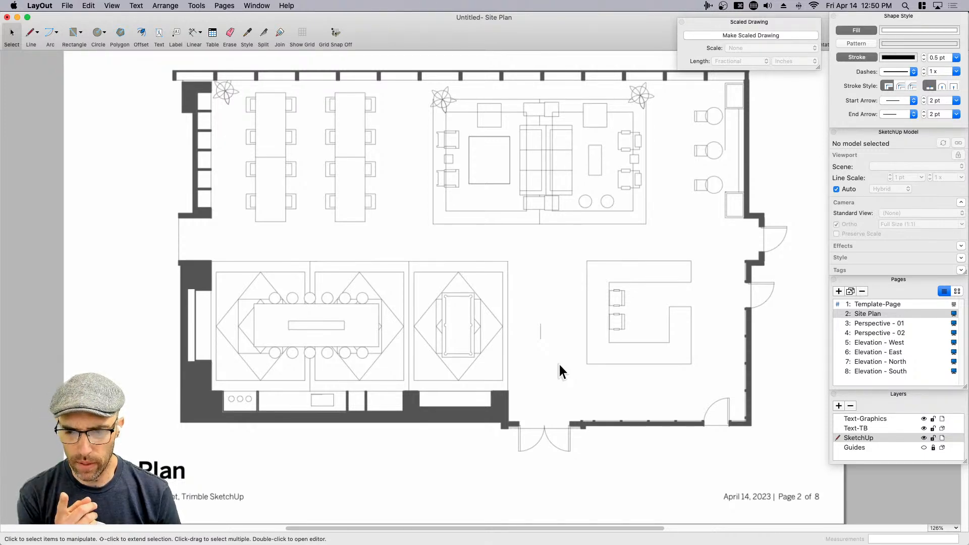
pyautogui.scroll(-5, 539, 272)
pyautogui.click(502, 353)
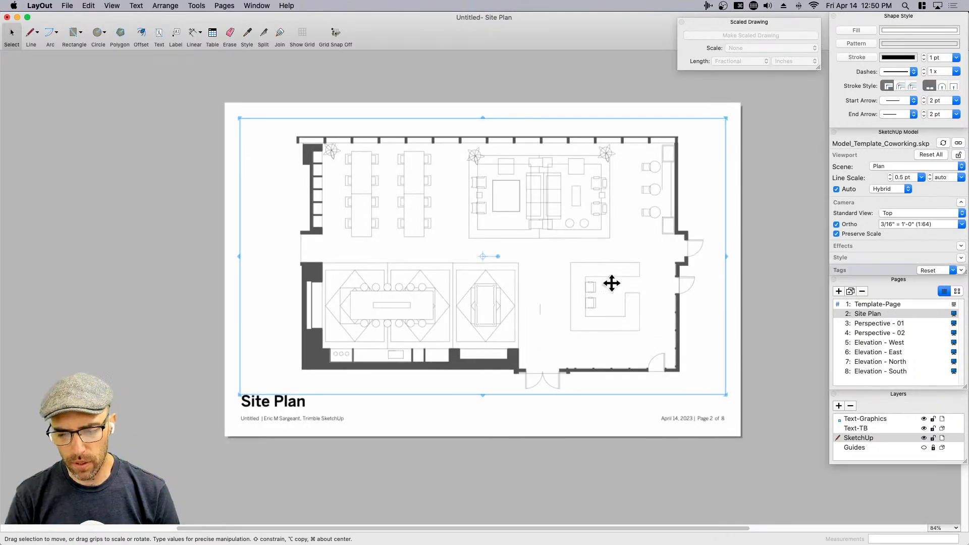
pyautogui.click(882, 188)
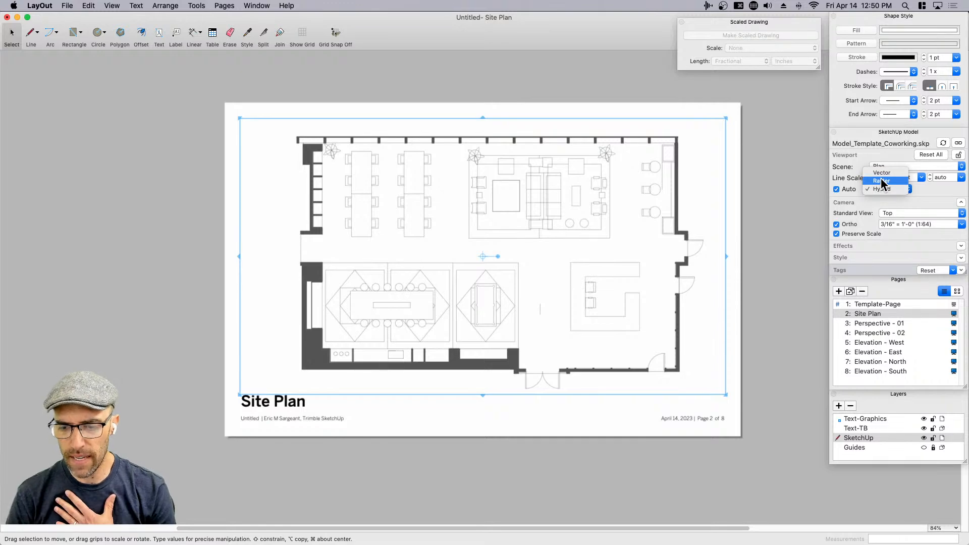
pyautogui.click(882, 182)
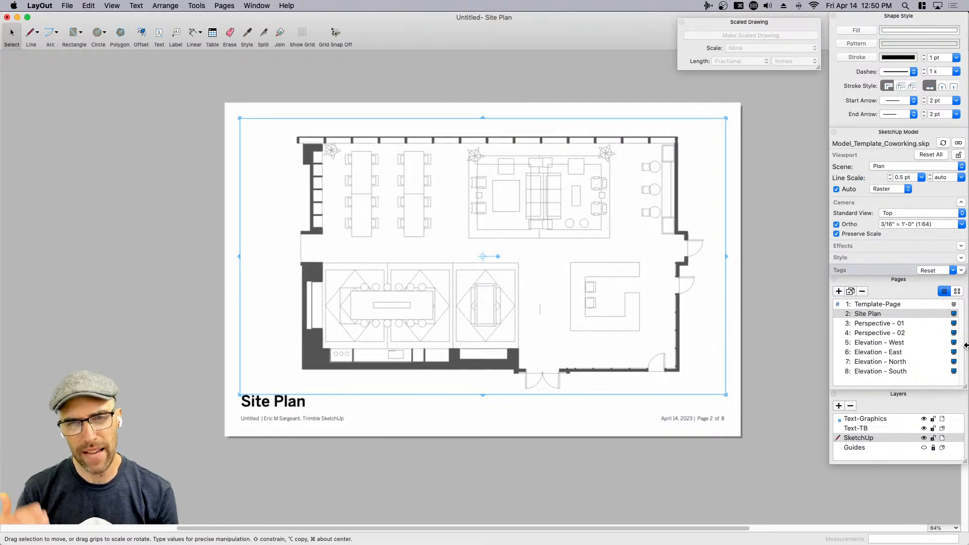
# - Review the Perspective - 01, Perspective - 02 and Elevation - West pages in turn
pyautogui.click(874, 326)
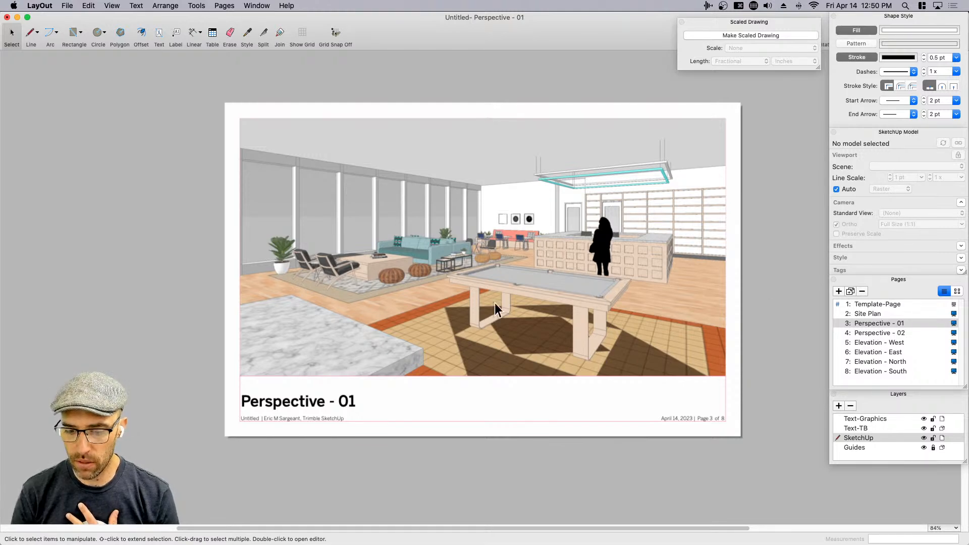
pyautogui.scroll(2, 565, 280)
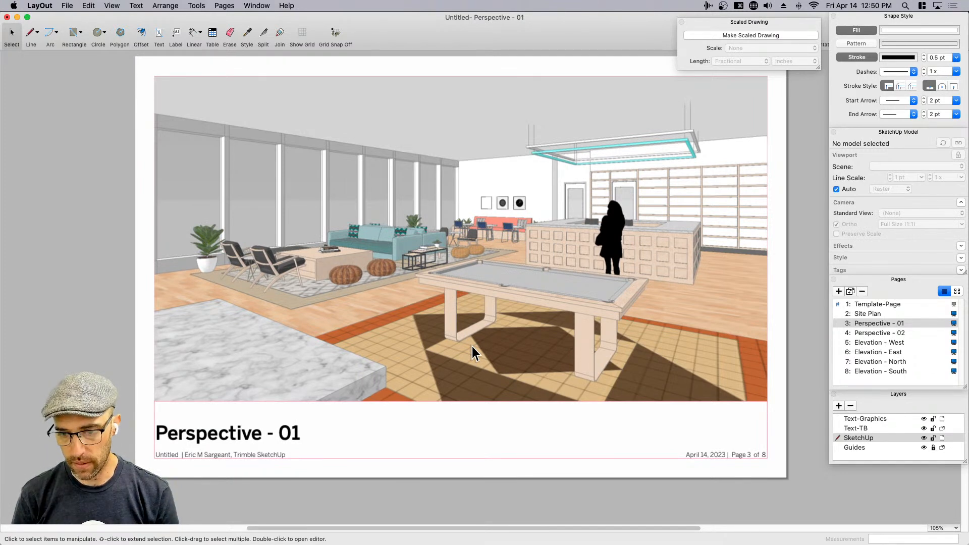
pyautogui.click(877, 332)
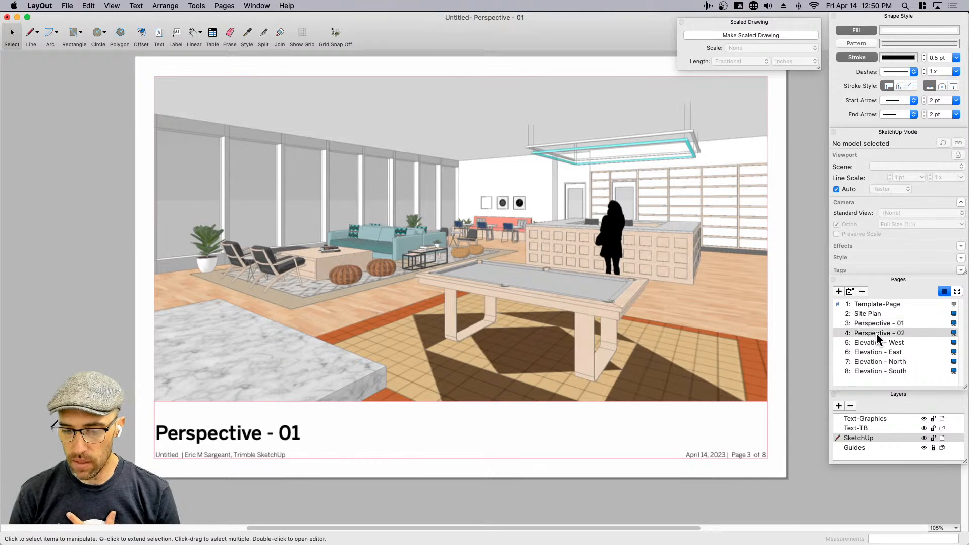
pyautogui.click(875, 342)
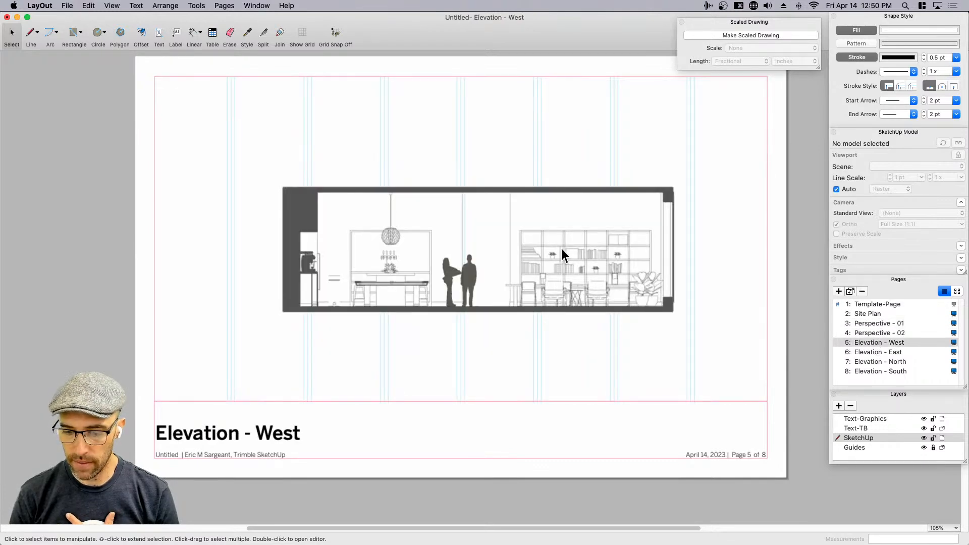
# - Examine the raster linework of the Elevation - West viewport up close, especially the chairs, shelves and books
pyautogui.scroll(5, 551, 258)
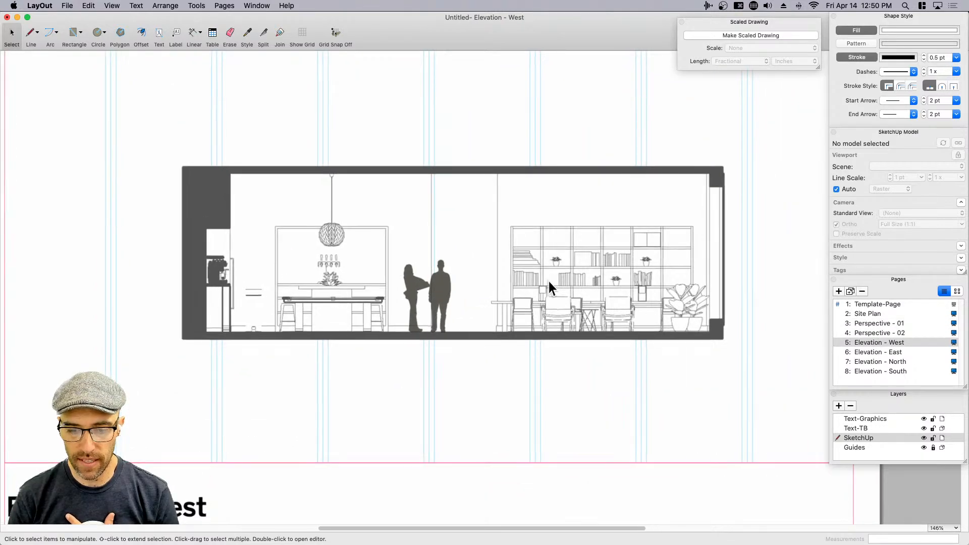
pyautogui.scroll(3, 550, 289)
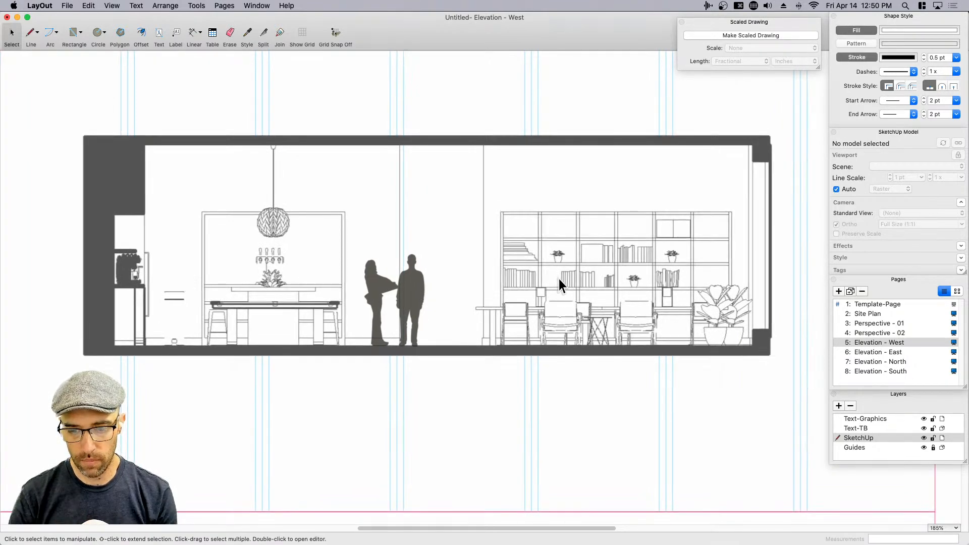
pyautogui.scroll(4, 555, 301)
pyautogui.scroll(10, 576, 348)
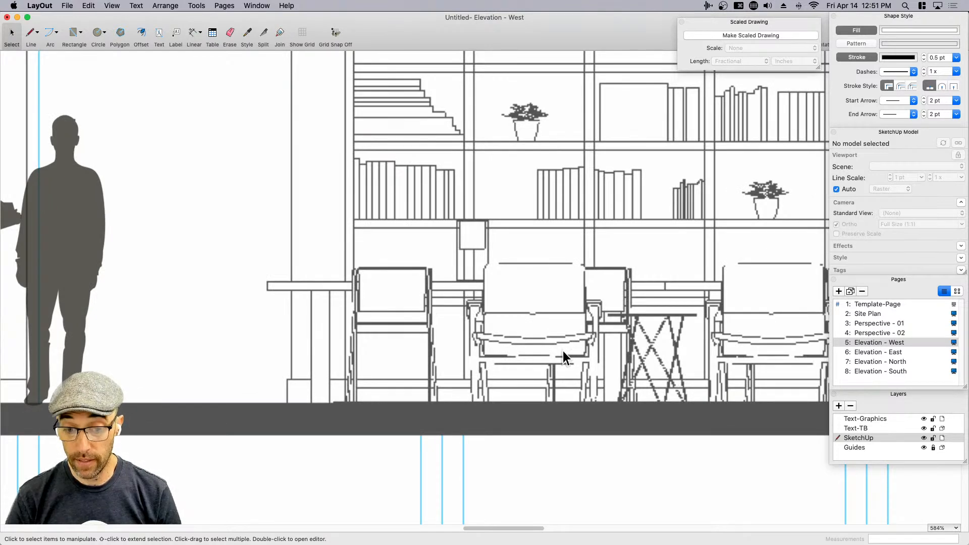
pyautogui.scroll(-15, 577, 321)
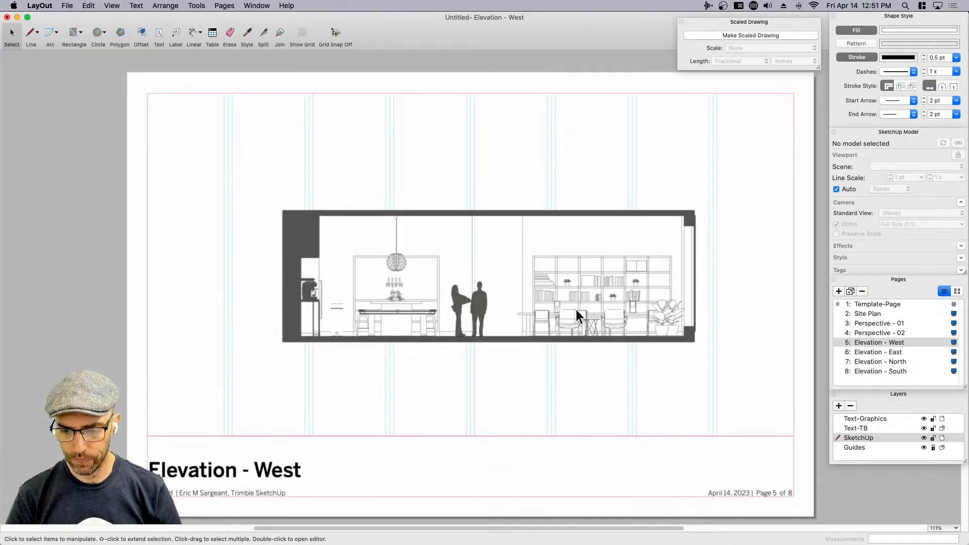
pyautogui.scroll(3, 577, 315)
pyautogui.click(605, 358)
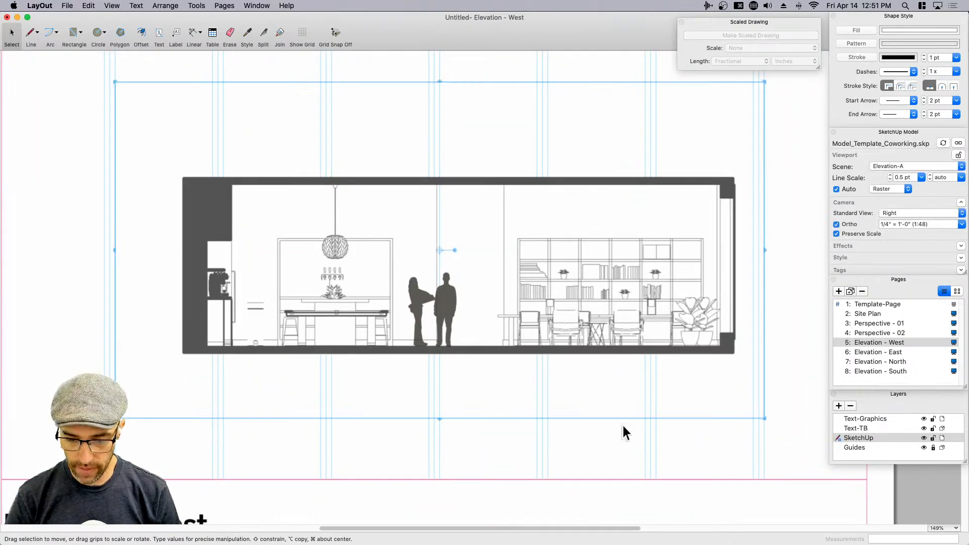
pyautogui.click(798, 261)
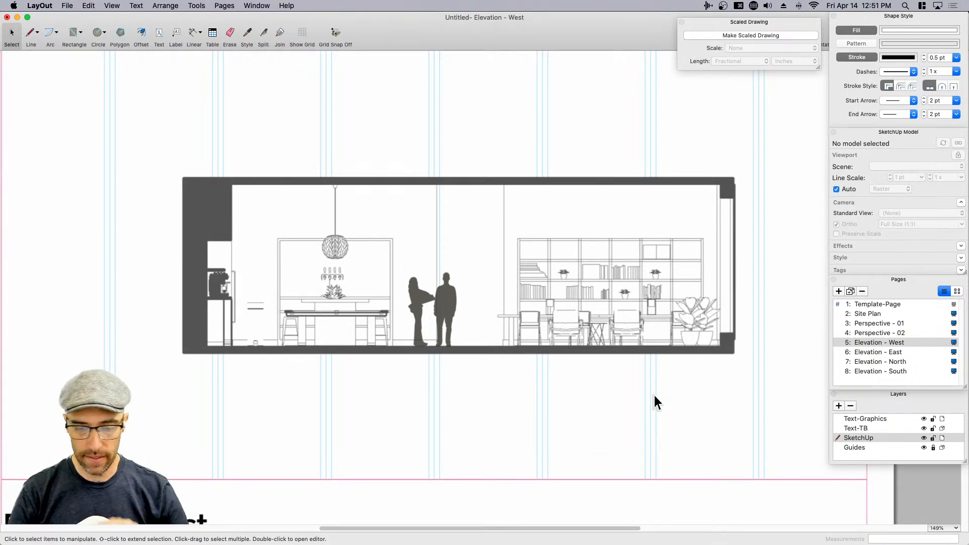
# - Set the Elevation - West viewport's rendering mode to Hybrid and inspect its chair and bookshelf linework up close
pyautogui.click(608, 330)
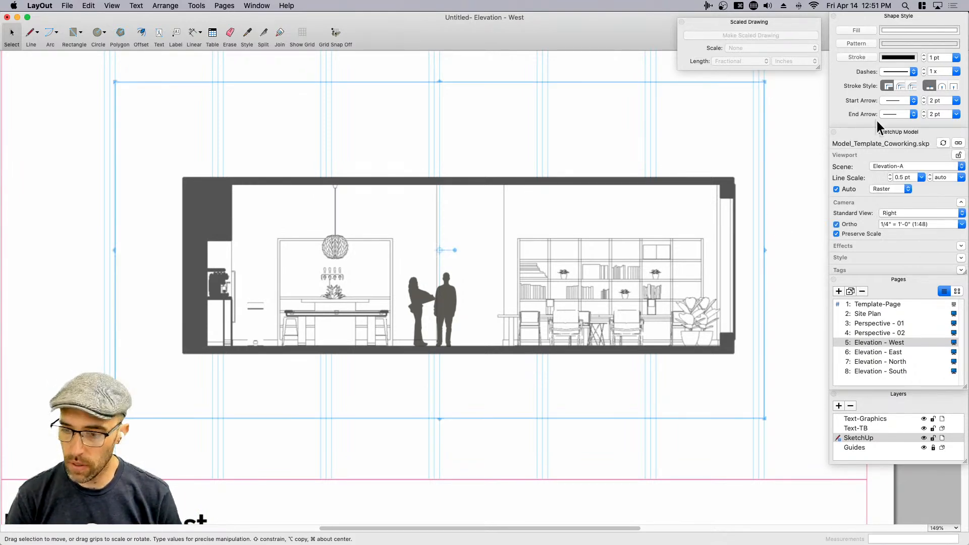
pyautogui.click(890, 189)
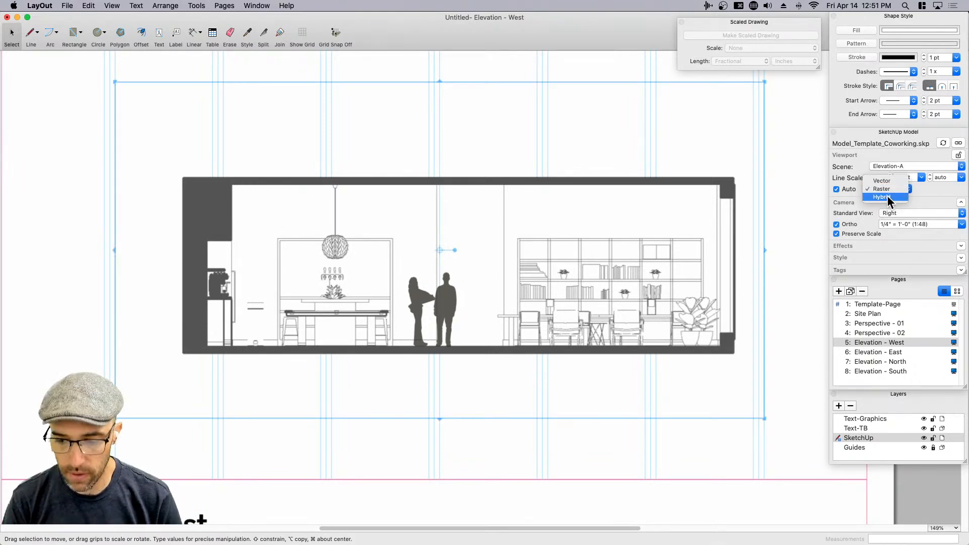
pyautogui.click(346, 310)
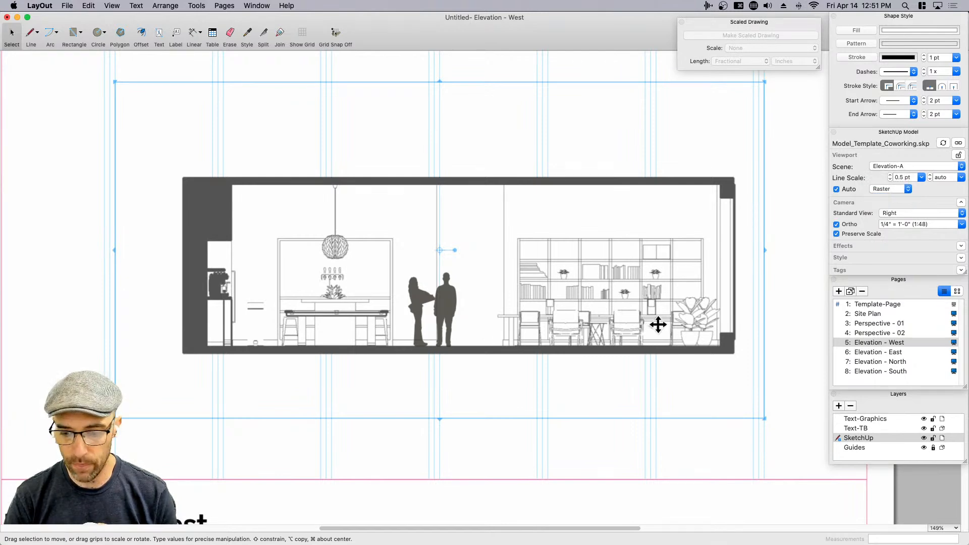
pyautogui.click(881, 190)
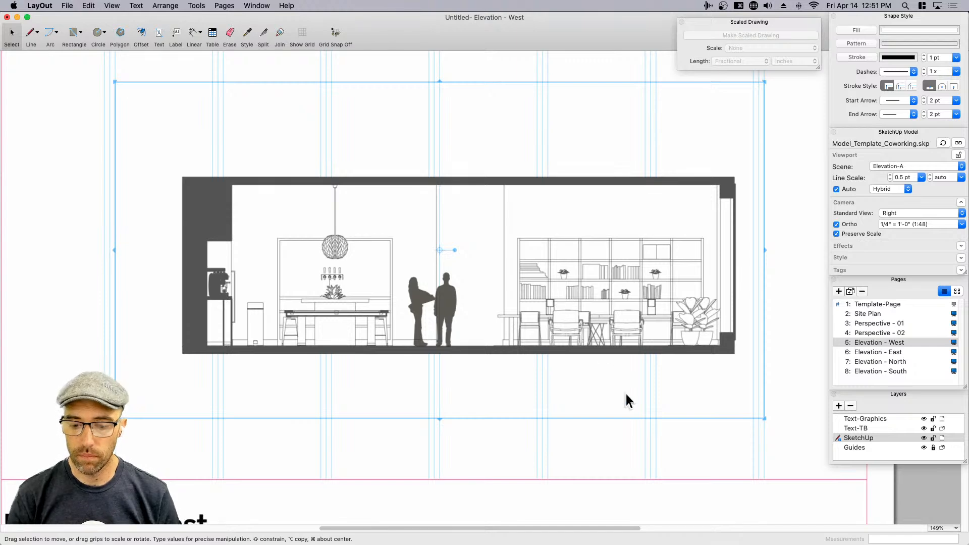
pyautogui.click(598, 466)
pyautogui.scroll(5, 562, 324)
pyautogui.scroll(1, 560, 333)
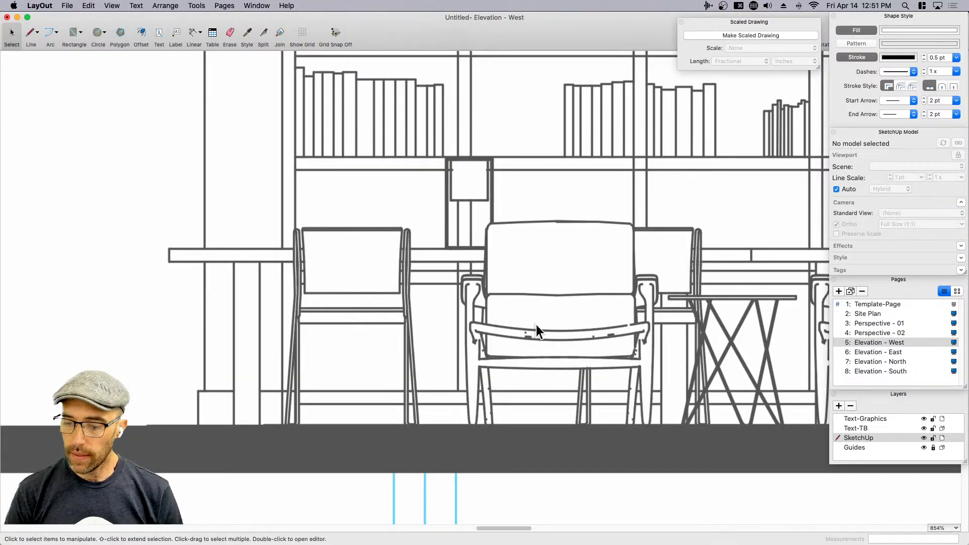
pyautogui.scroll(-5, 537, 325)
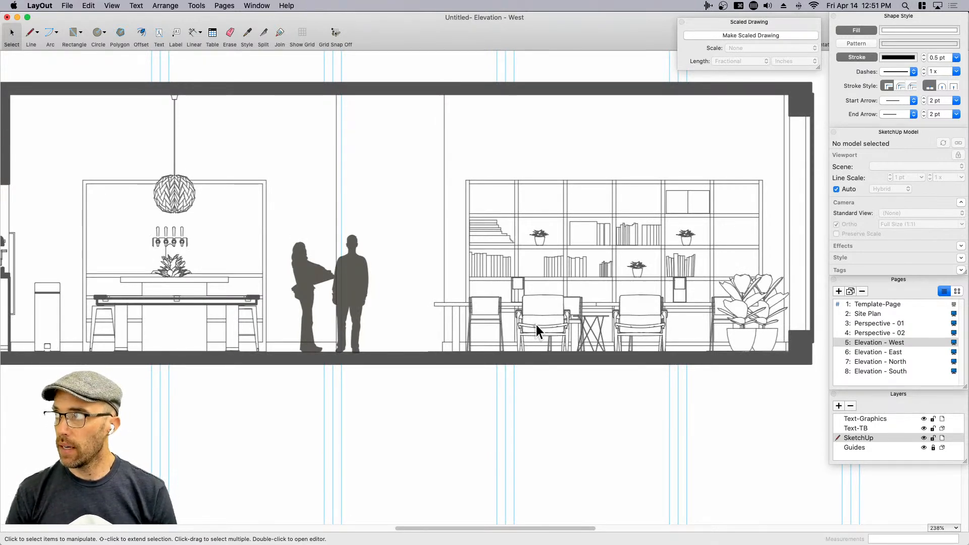
pyautogui.scroll(-1, 556, 314)
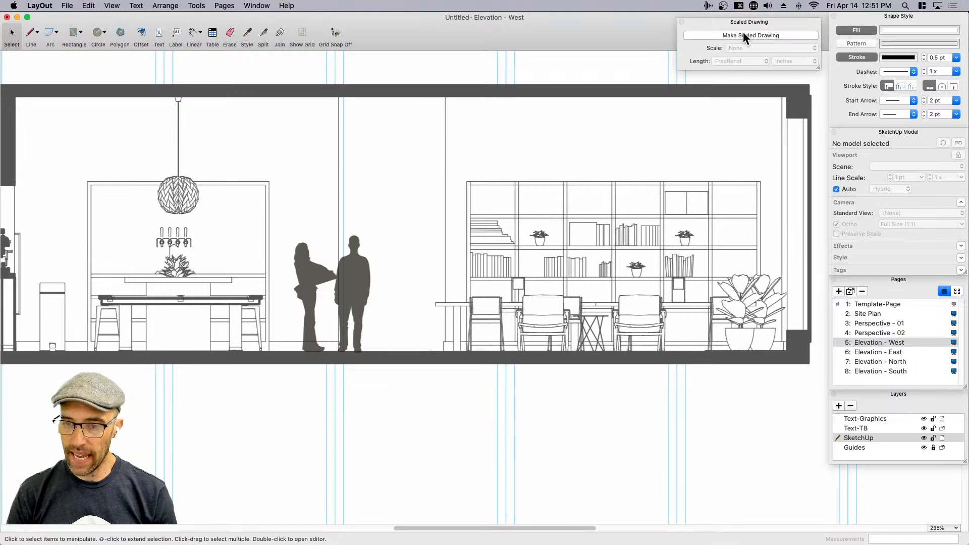
# - Browse the scrapbook collections, viewing the Cars pages and the TB-Plain Column Grid and Site Graphics pages, and close the scrapbooks
pyautogui.click(255, 6)
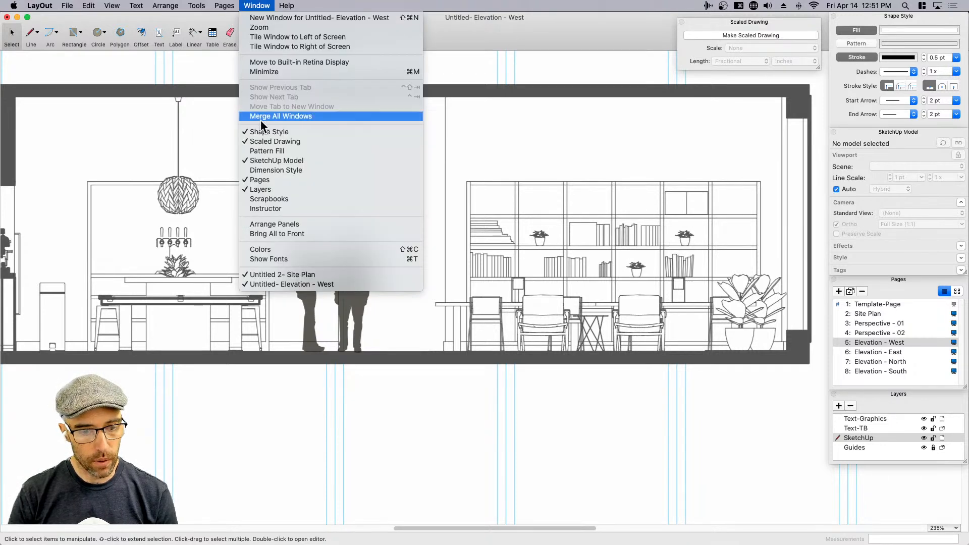
pyautogui.click(271, 199)
pyautogui.click(726, 133)
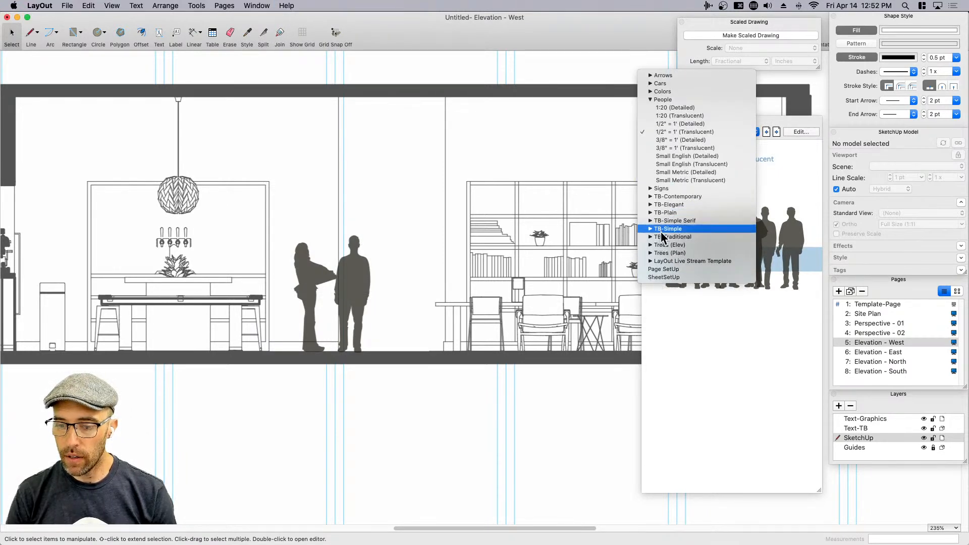
pyautogui.click(649, 84)
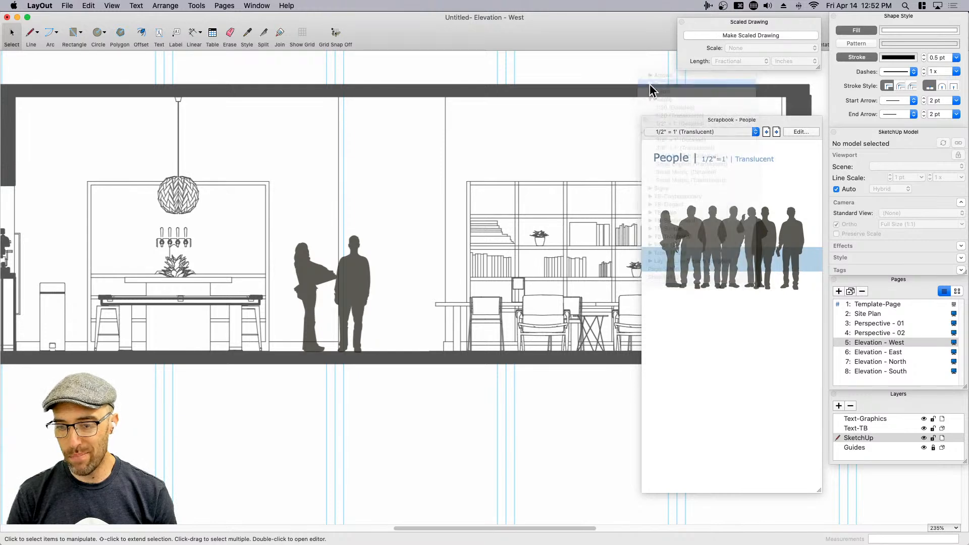
pyautogui.click(678, 131)
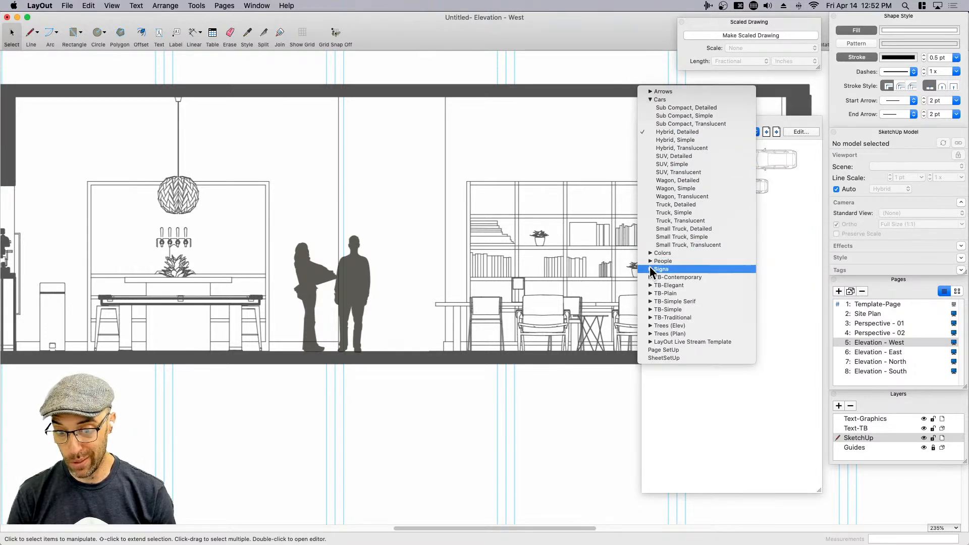
pyautogui.click(651, 293)
pyautogui.click(678, 130)
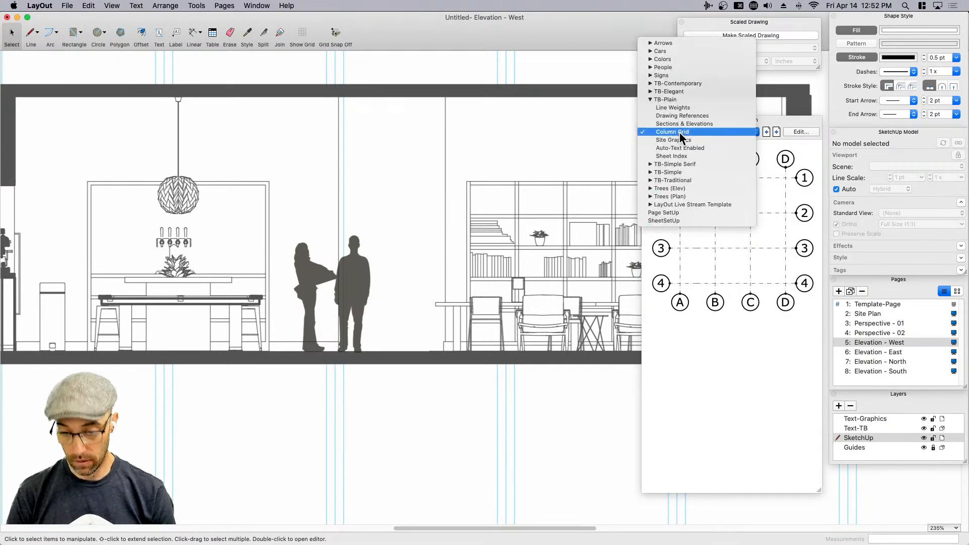
pyautogui.click(677, 140)
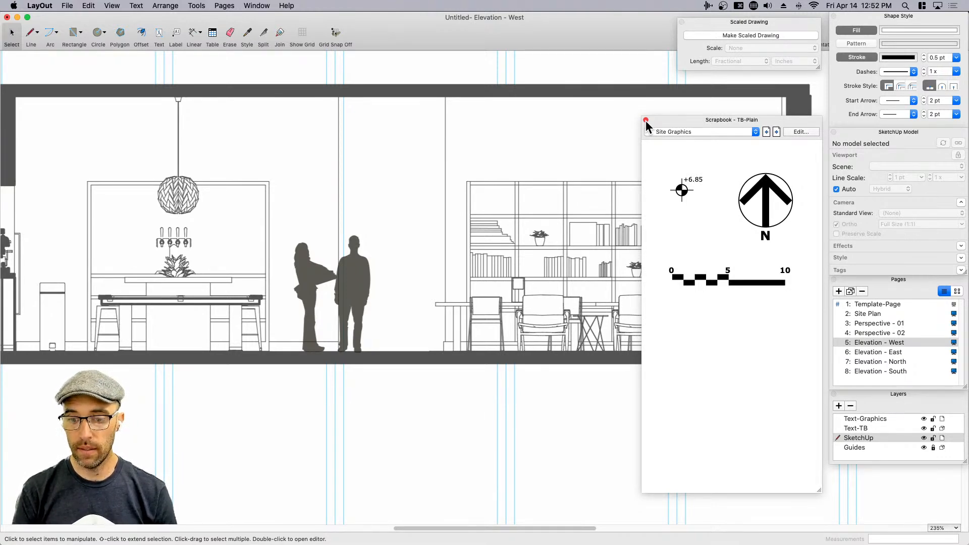
pyautogui.click(646, 120)
# - Select the two people silhouettes in the west elevation to check their drawing scale, and deselect them
pyautogui.scroll(-5, 613, 296)
pyautogui.moveTo(560, 330); pyautogui.dragTo(558, 309, button='middle')
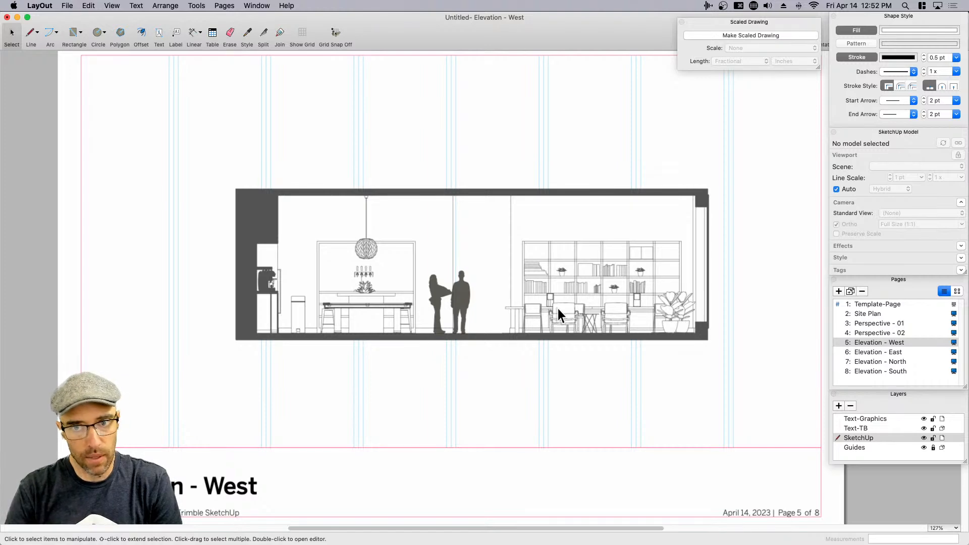
pyautogui.scroll(-1, 507, 302)
pyautogui.click(470, 302)
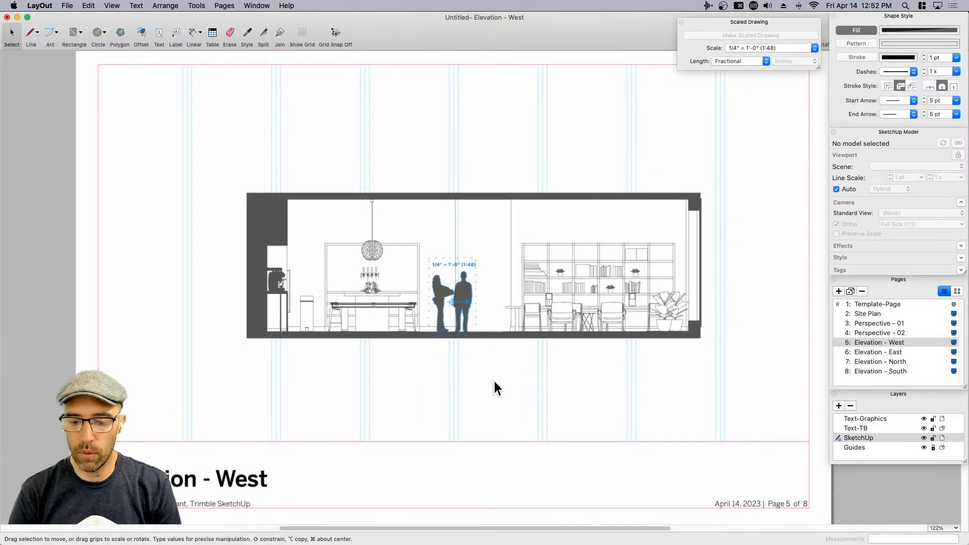
pyautogui.click(507, 407)
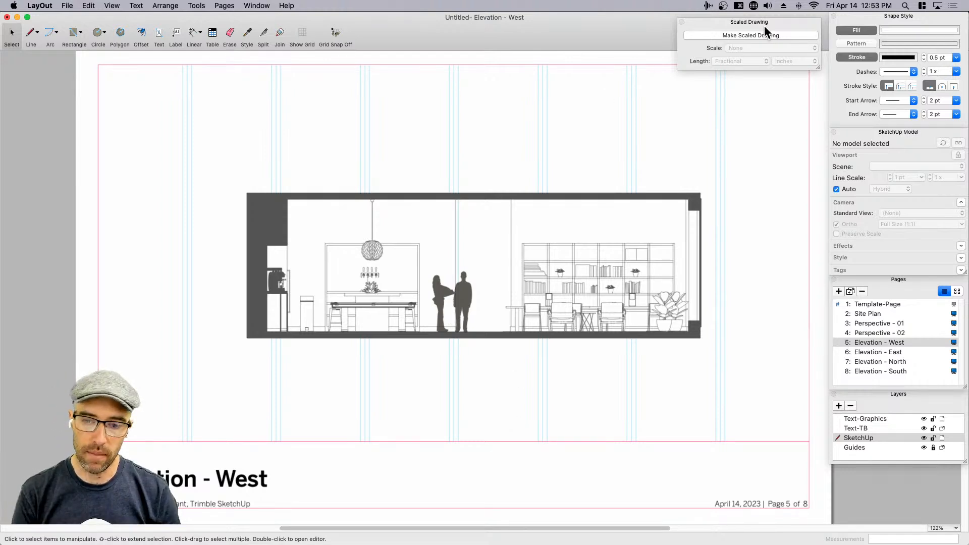
# - Move the Scaled Drawing panel down so it no longer covers the Start Presentation command
pyautogui.moveTo(769, 22)
pyautogui.mouseDown()
pyautogui.moveTo(768, 69)
pyautogui.moveTo(770, 57)
pyautogui.mouseUp()
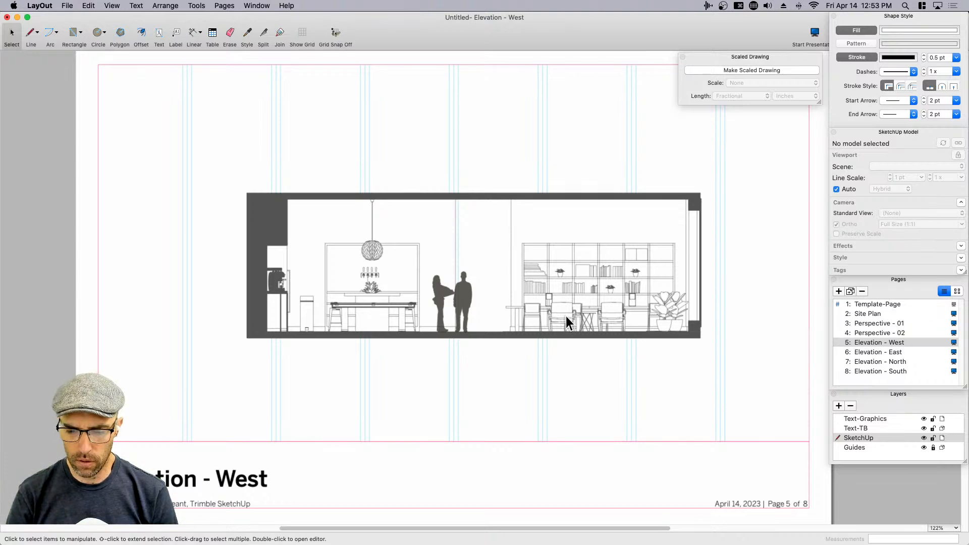
pyautogui.scroll(-2, 650, 327)
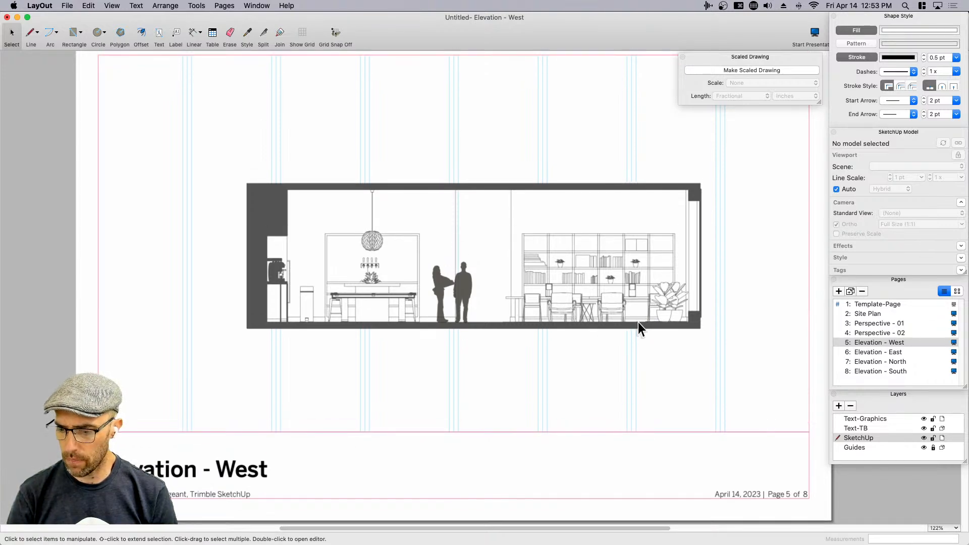
pyautogui.scroll(2, 637, 320)
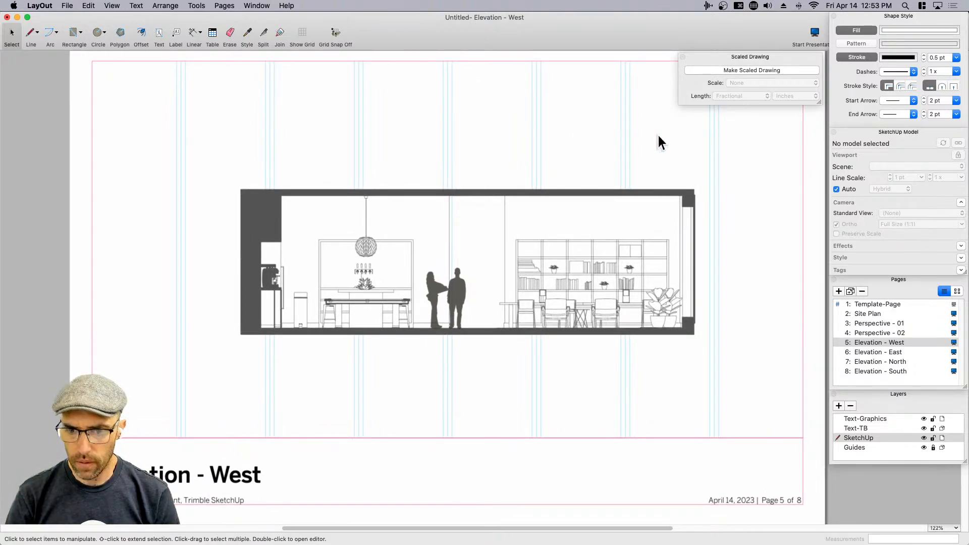
# - Open the Site Plan page and bring the whole plan into view
pyautogui.click(865, 313)
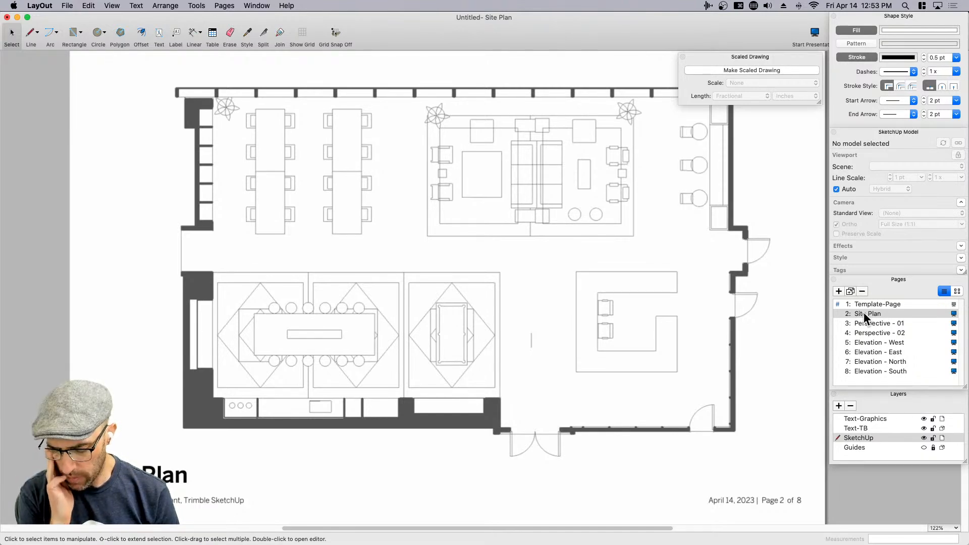
pyautogui.scroll(-1, 494, 327)
pyautogui.moveTo(496, 327); pyautogui.dragTo(491, 310, button='middle')
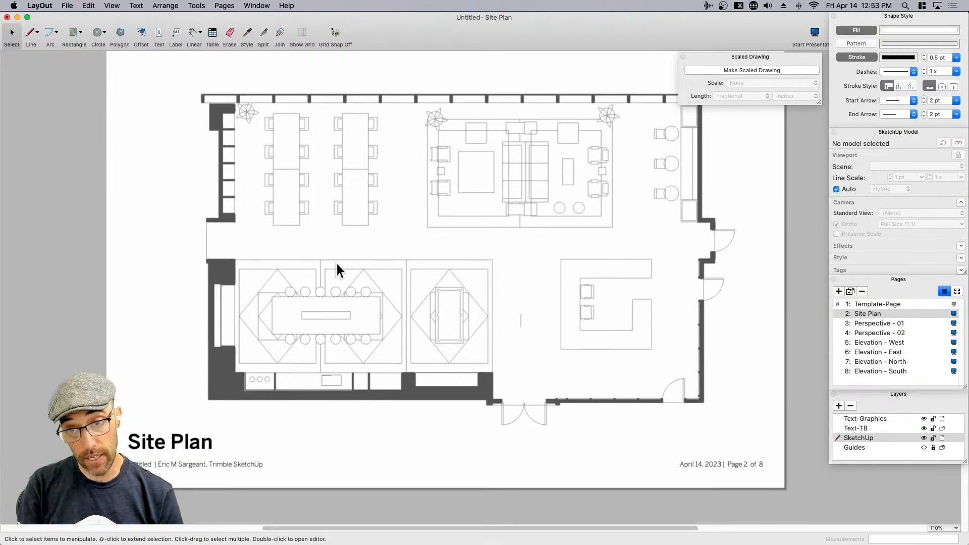
pyautogui.press('l')
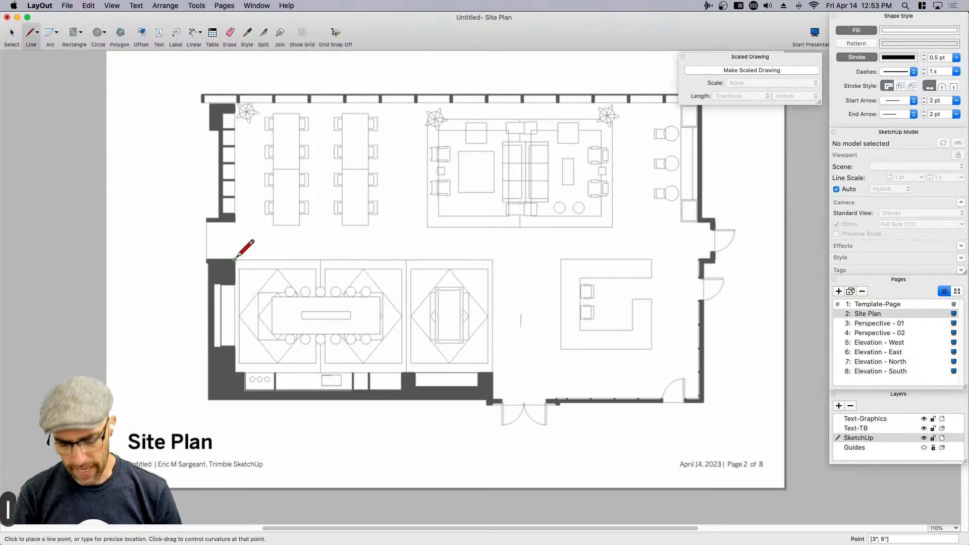
pyautogui.scroll(3, 194, 251)
pyautogui.click(211, 262)
pyautogui.click(607, 262)
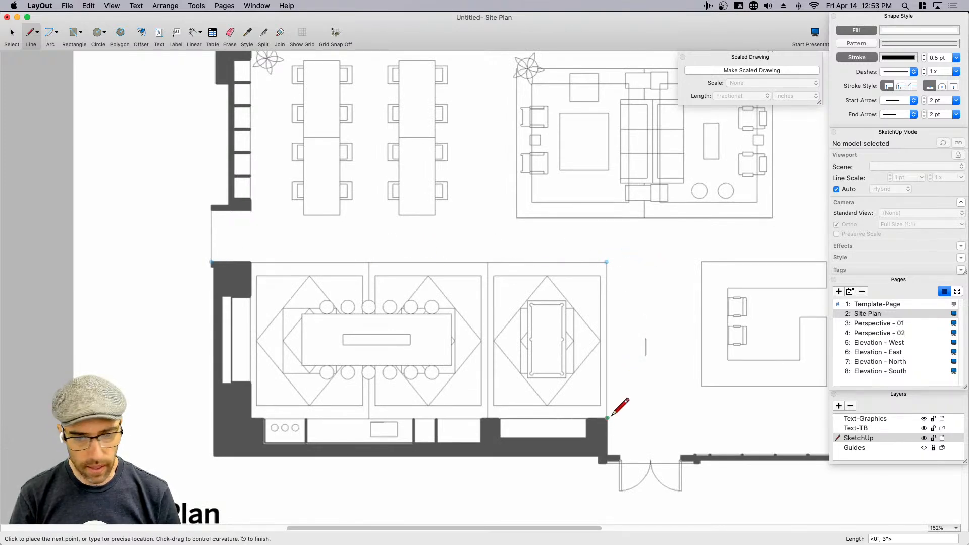
pyautogui.press('space')
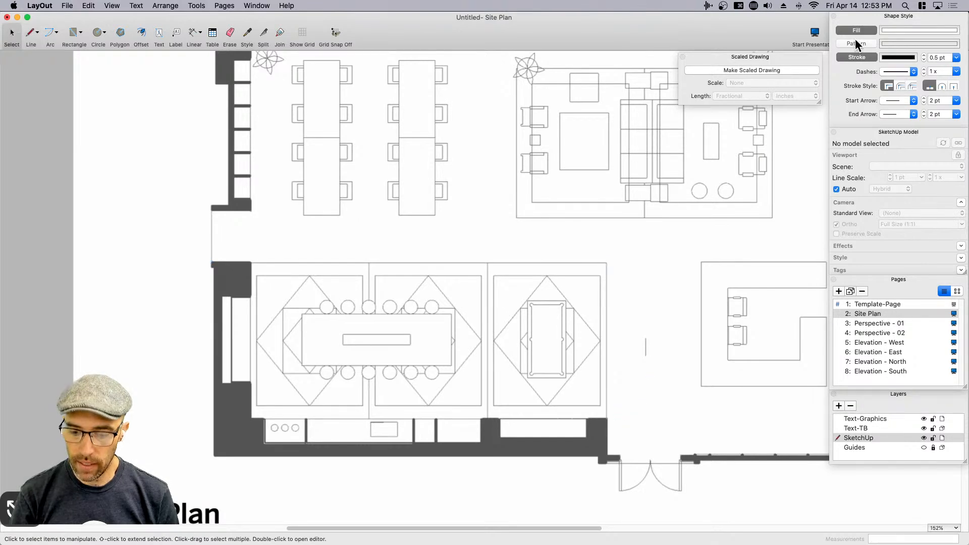
# - Turn off the fill for new lines, set their stroke width to 2 pt, and try starting a line along the meeting room's upper wall
pyautogui.press('l')
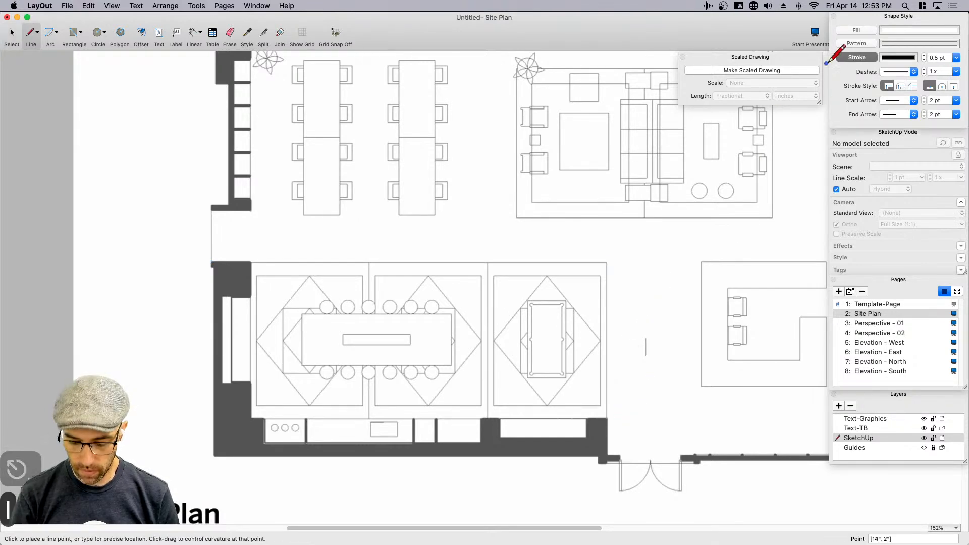
pyautogui.click(956, 57)
pyautogui.click(938, 125)
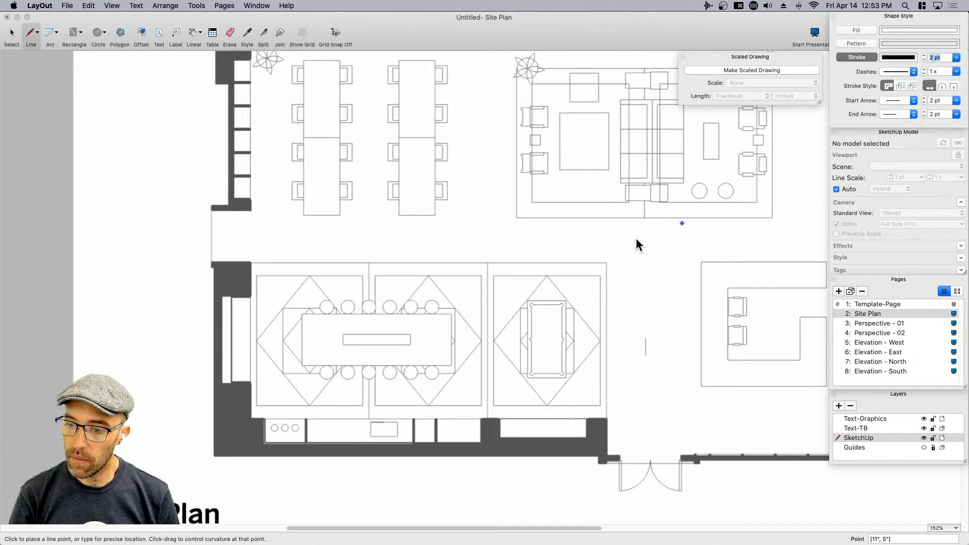
pyautogui.click(483, 263)
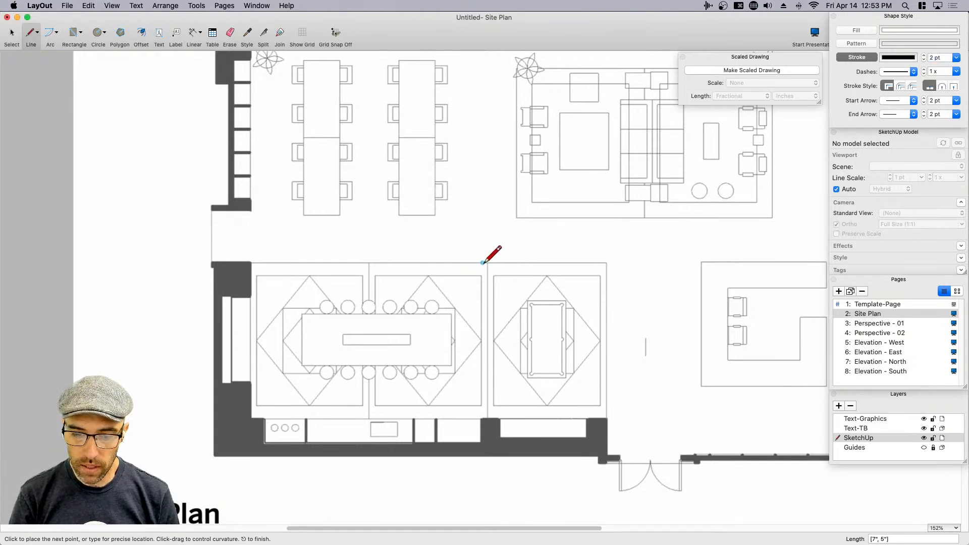
pyautogui.press('space')
pyautogui.scroll(-2, 509, 237)
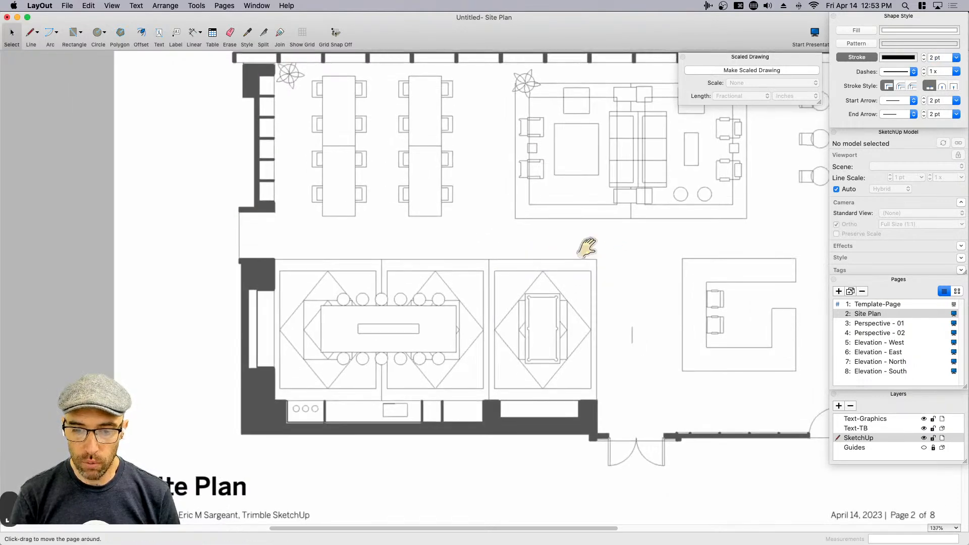
pyautogui.moveTo(592, 248); pyautogui.dragTo(544, 268, button='middle')
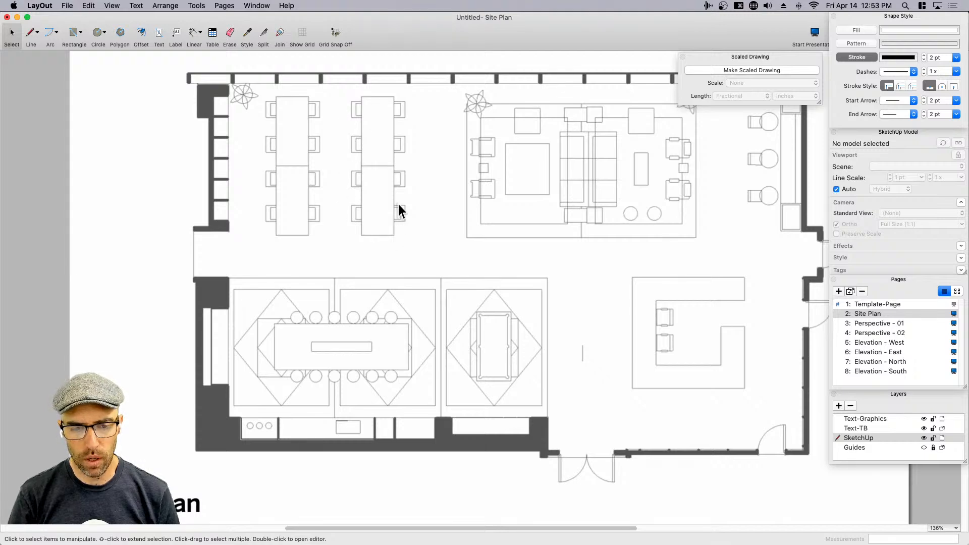
# - Add a new page directly after the Site Plan page
pyautogui.scroll(-5, 485, 252)
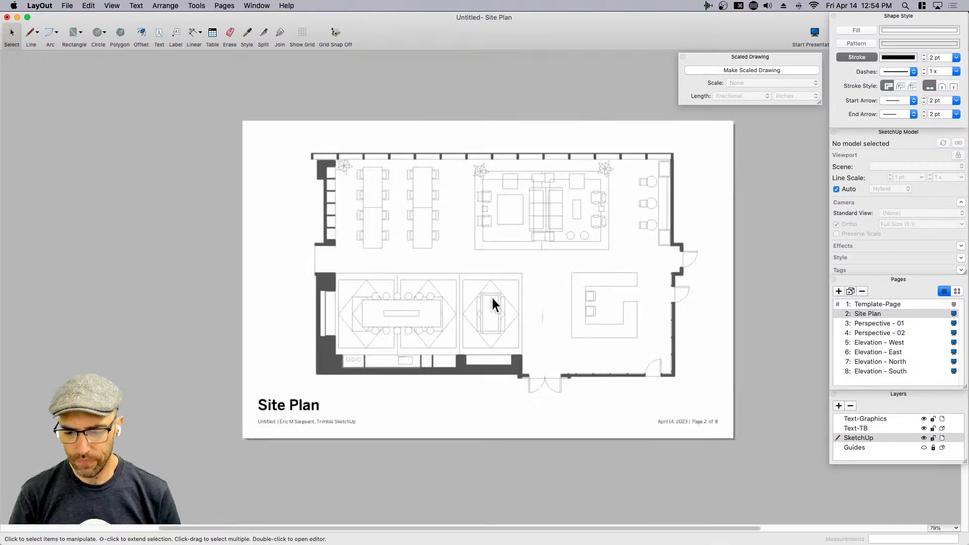
pyautogui.click(493, 298)
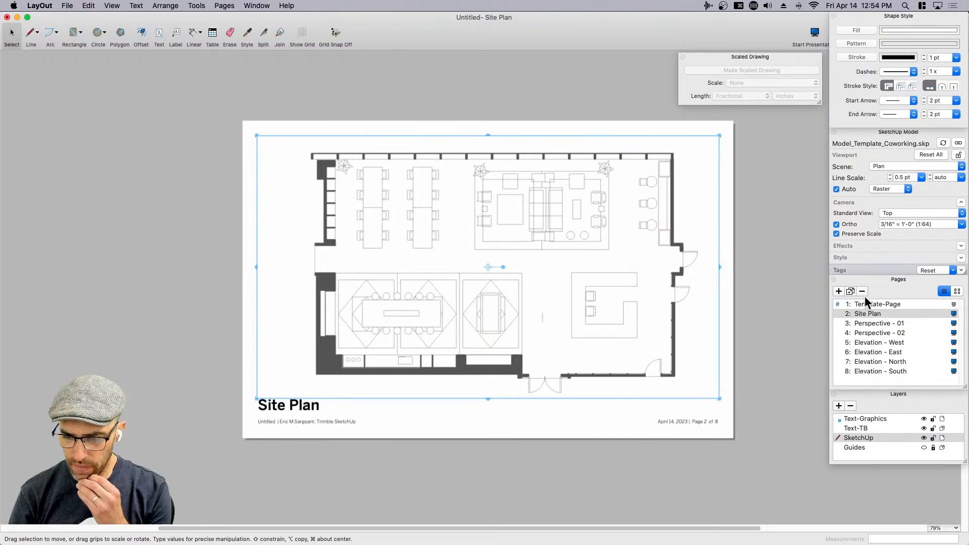
pyautogui.click(839, 291)
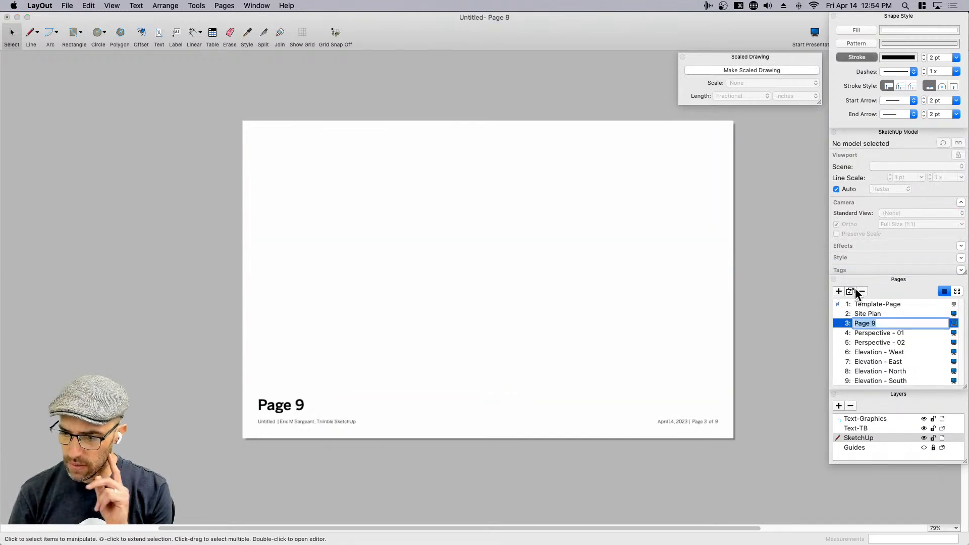
# - Copy the plan viewport from the Site Plan page and paste it onto the new page
pyautogui.click(876, 314)
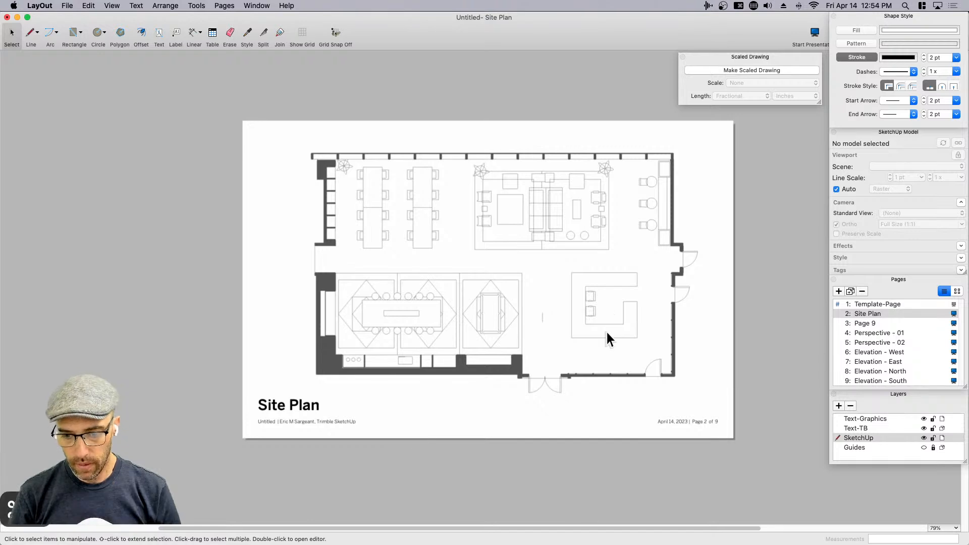
pyautogui.click(616, 349)
pyautogui.press('super+c')
pyautogui.click(868, 323)
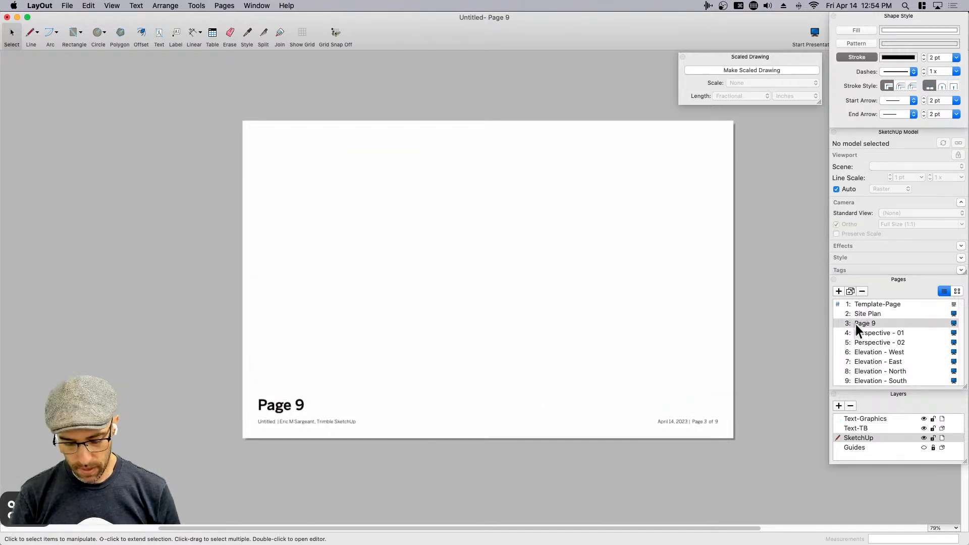
pyautogui.press('super+c')
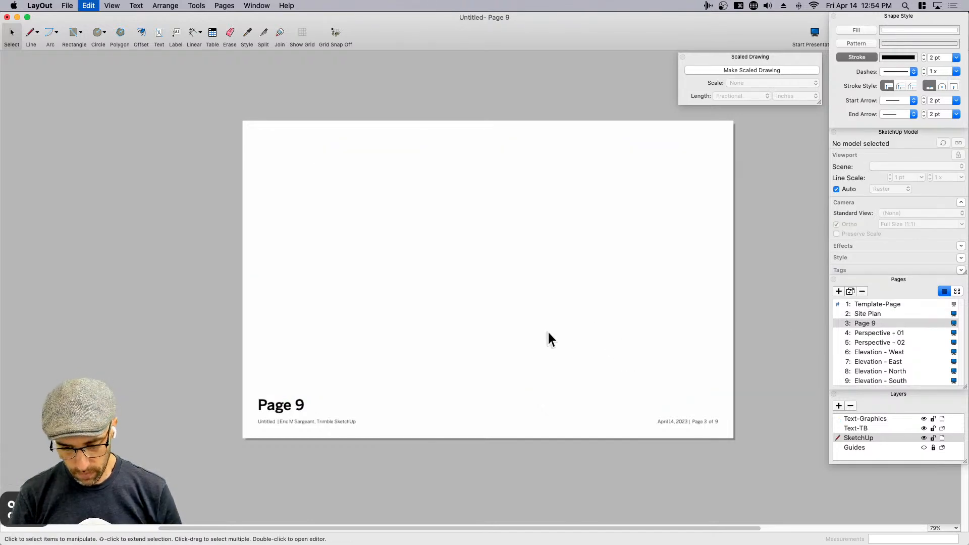
pyautogui.press('super+v')
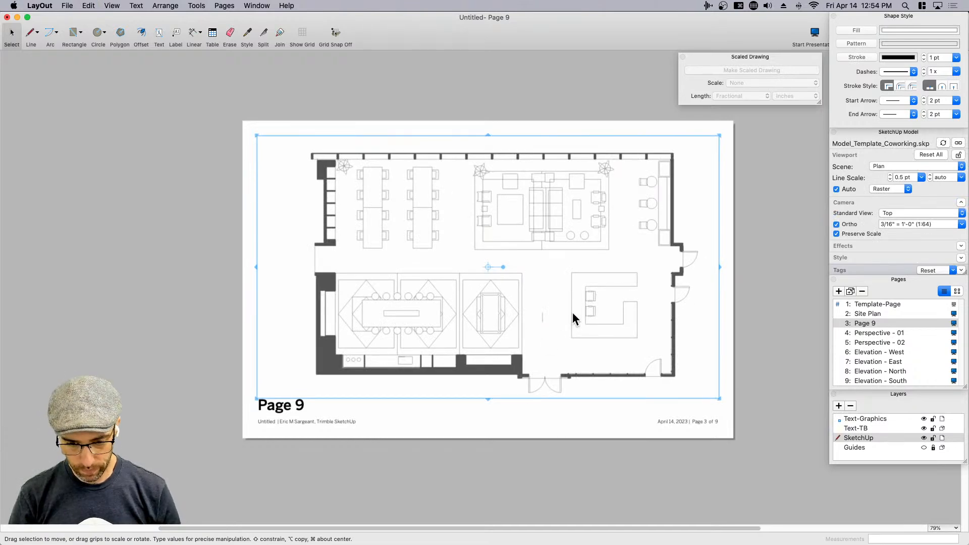
# - Expand the pasted viewport's tag list, enlarge it to fit every tag, and bring the plan closer
pyautogui.click(853, 270)
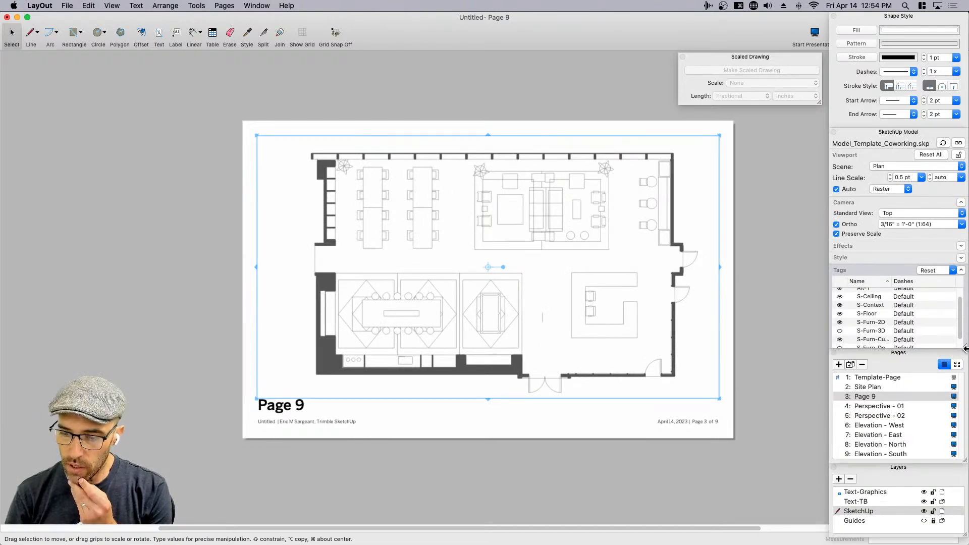
pyautogui.moveTo(965, 350); pyautogui.dragTo(955, 384)
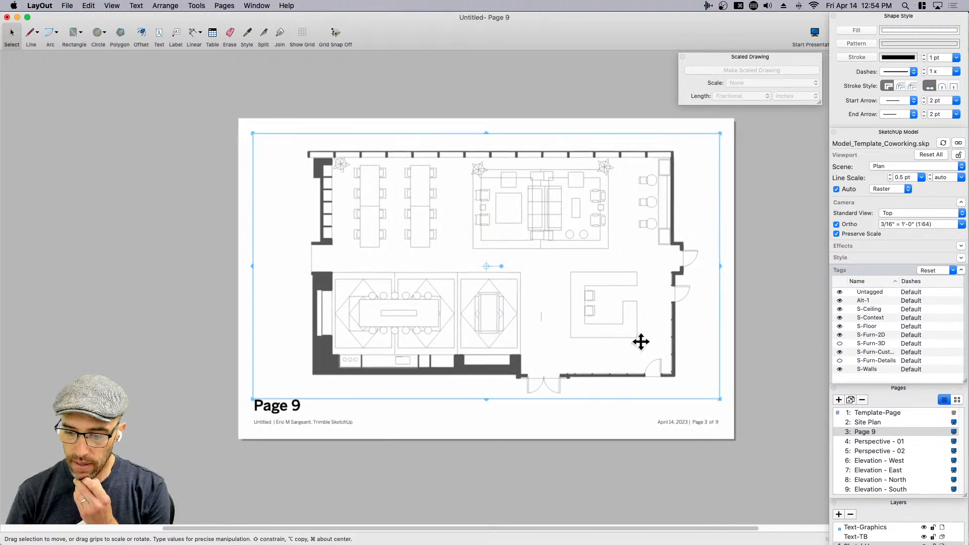
pyautogui.scroll(3, 632, 337)
pyautogui.scroll(2, 626, 348)
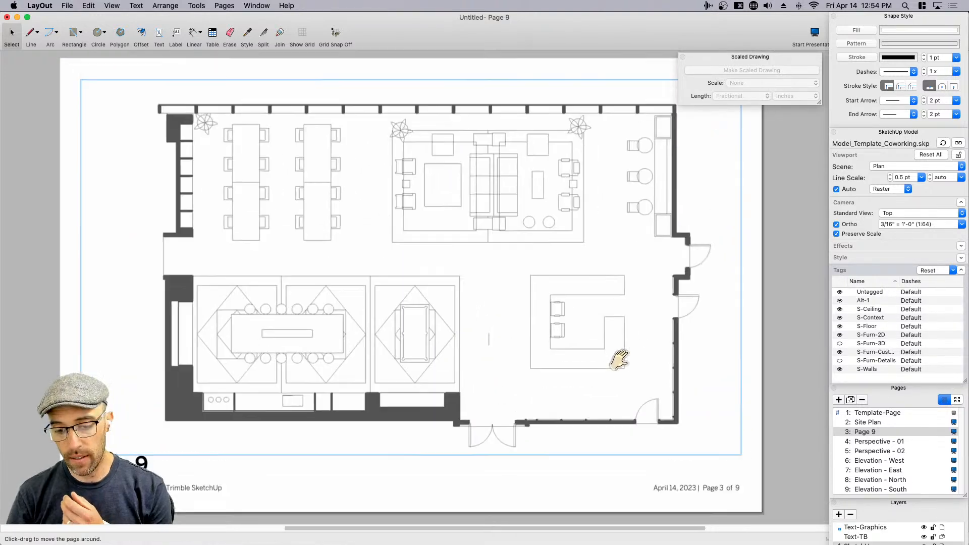
# - Hide the furniture in the copied plan viewport, including the S-Furn-2D tag and the custom furniture tag
pyautogui.click(839, 360)
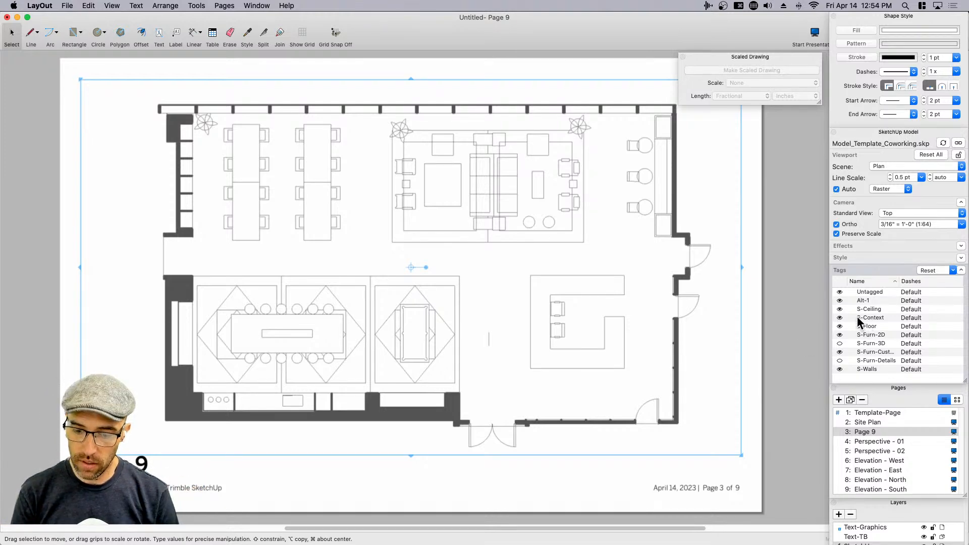
pyautogui.click(840, 335)
pyautogui.click(840, 344)
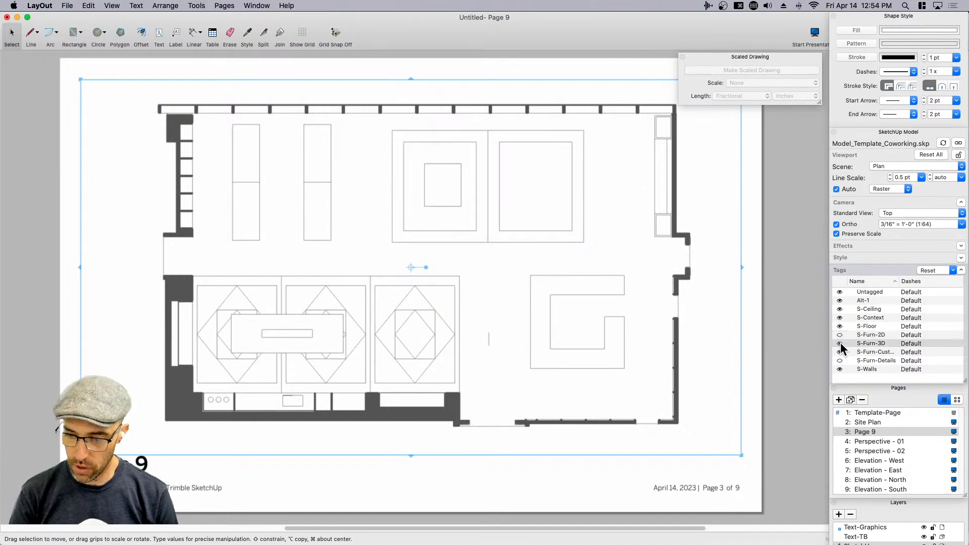
pyautogui.click(840, 344)
pyautogui.click(839, 352)
pyautogui.click(840, 361)
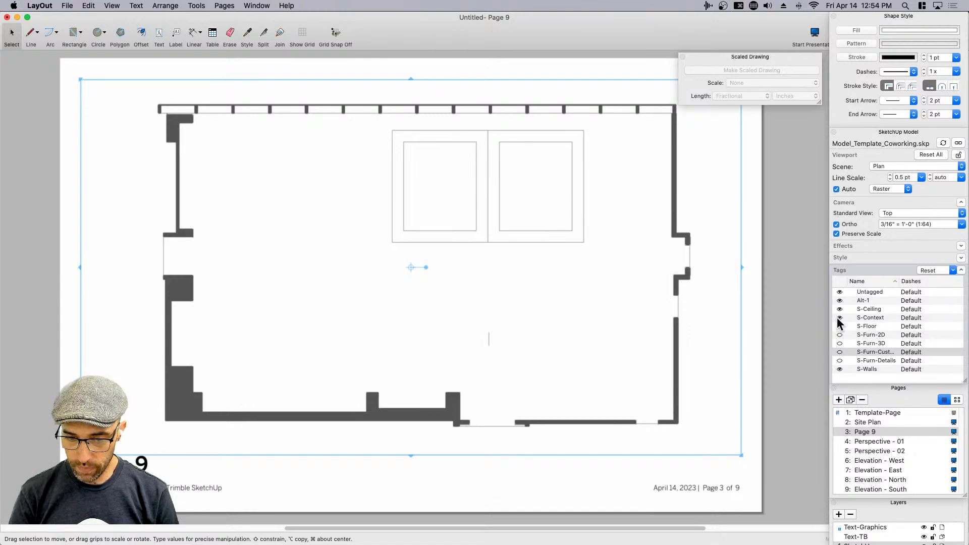
# - Hide the Alt-1 and S-Walls tags in the copied plan viewport, leaving just the floor outline
pyautogui.click(840, 301)
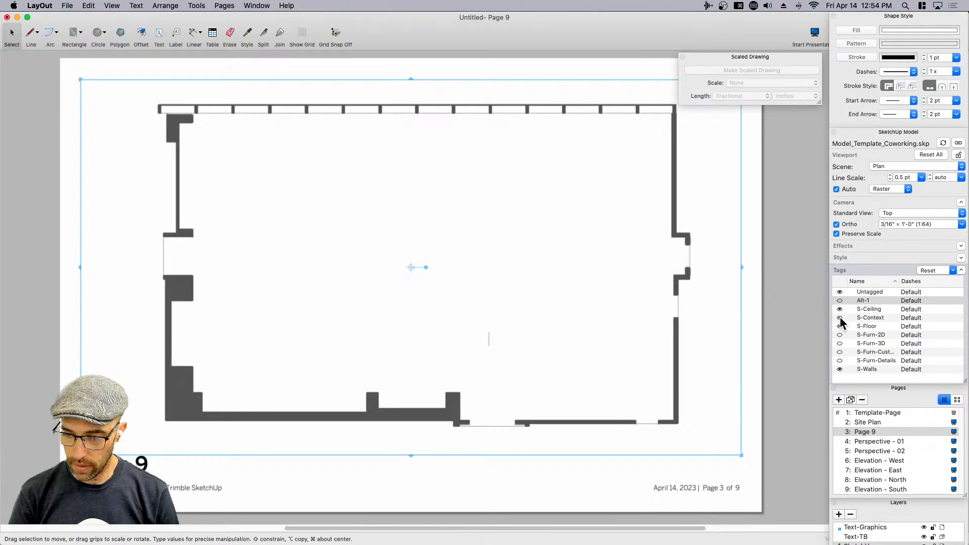
pyautogui.click(839, 369)
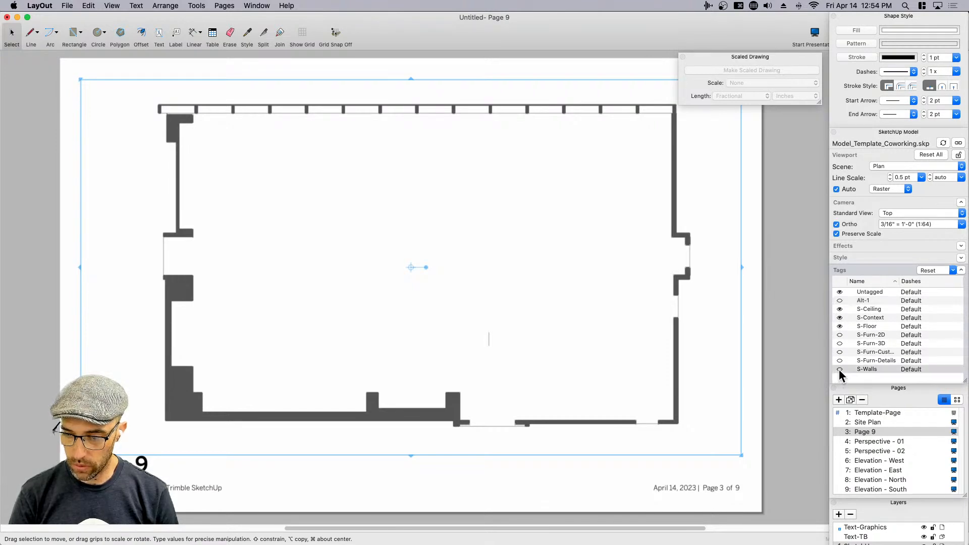
pyautogui.scroll(-1, 636, 343)
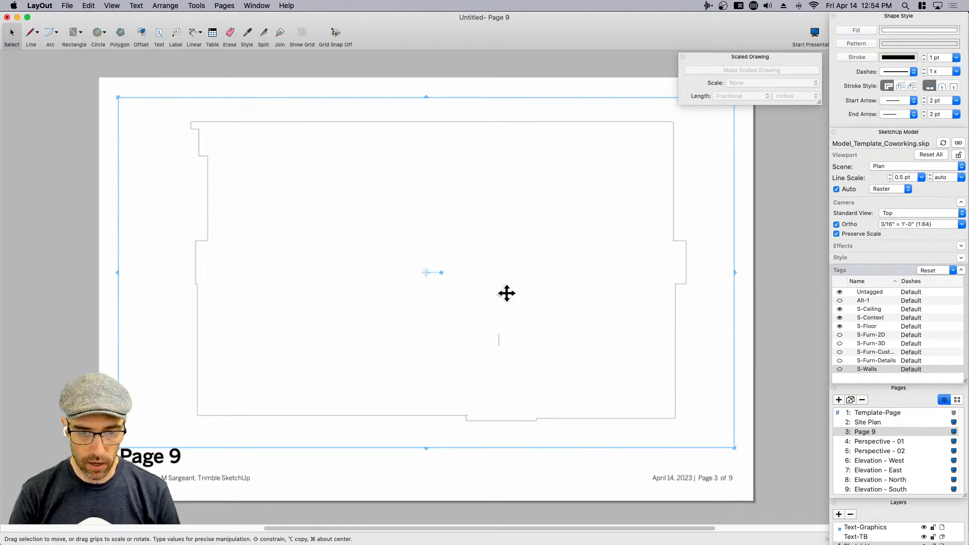
pyautogui.scroll(-1, 508, 291)
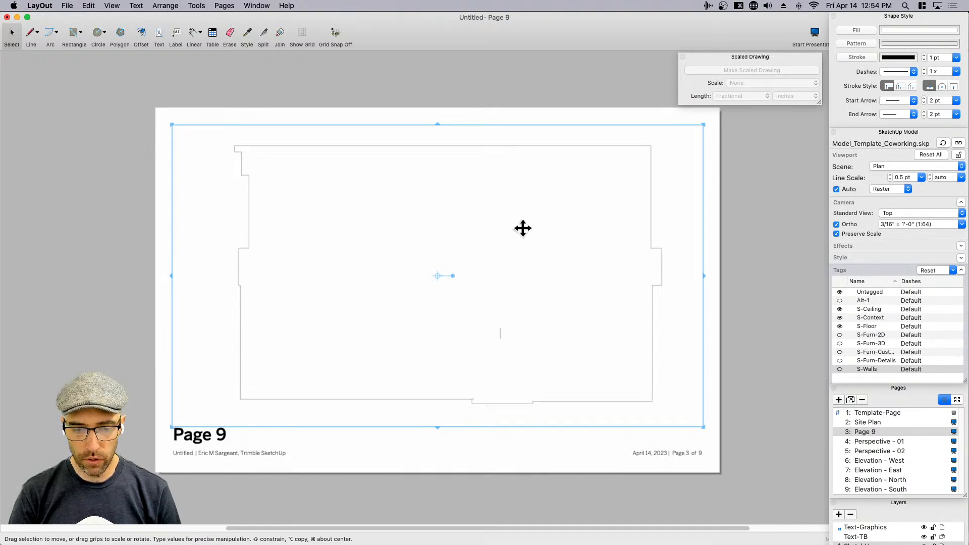
# - Explode the raster plan viewport on Page 9 and ungroup the result
pyautogui.click(746, 361)
pyautogui.click(563, 310)
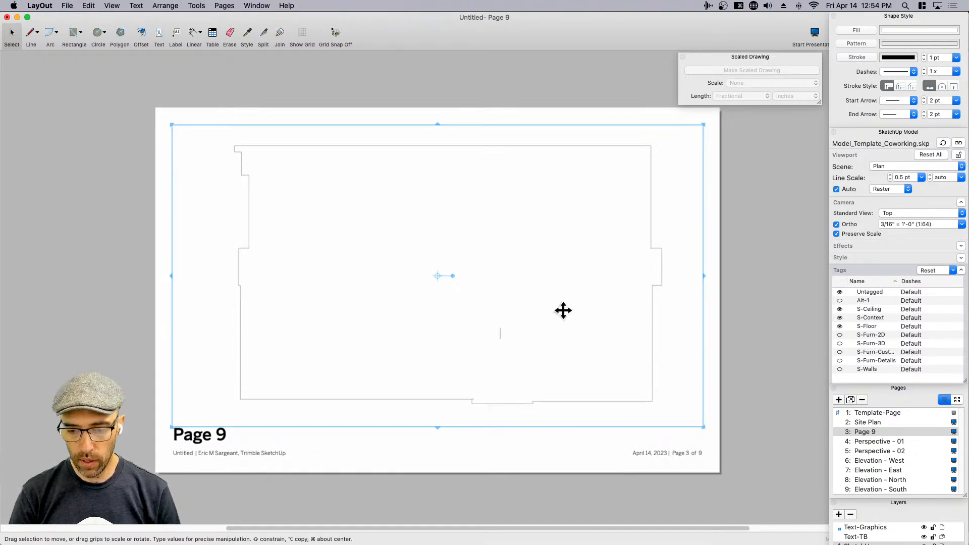
pyautogui.rightClick(555, 291)
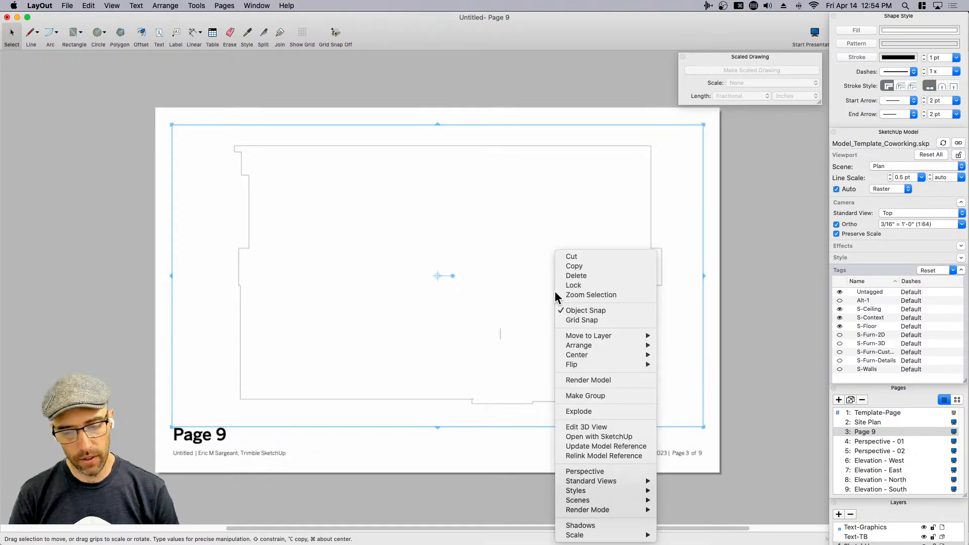
pyautogui.click(579, 410)
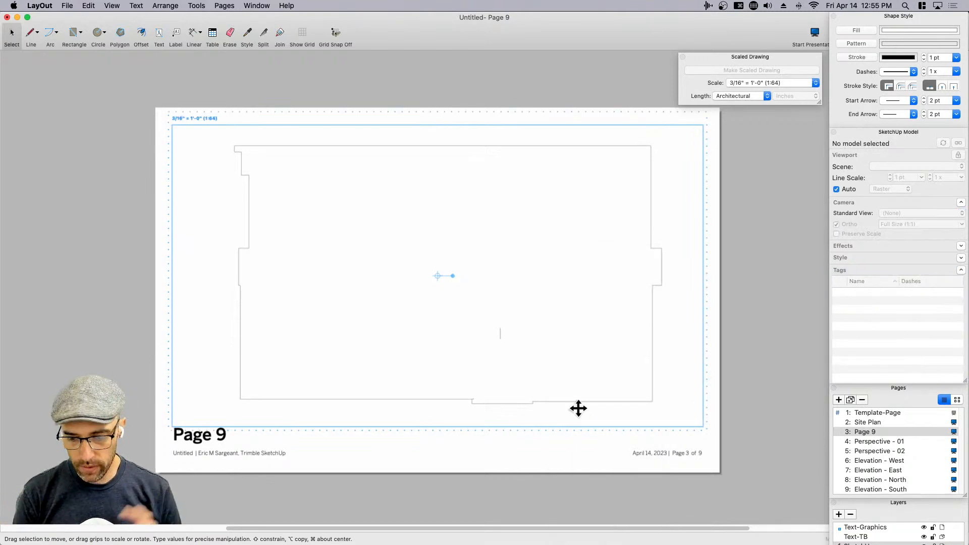
pyautogui.rightClick(578, 403)
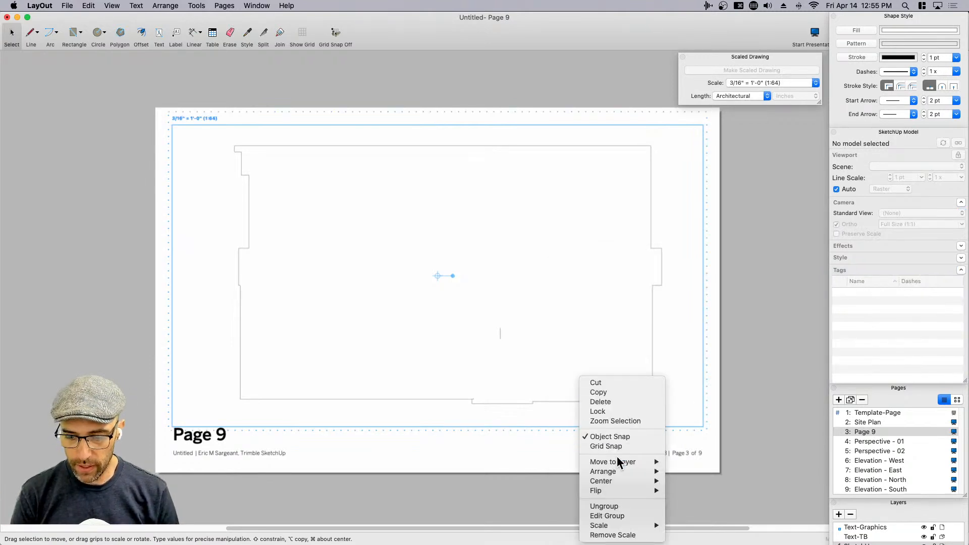
pyautogui.click(606, 507)
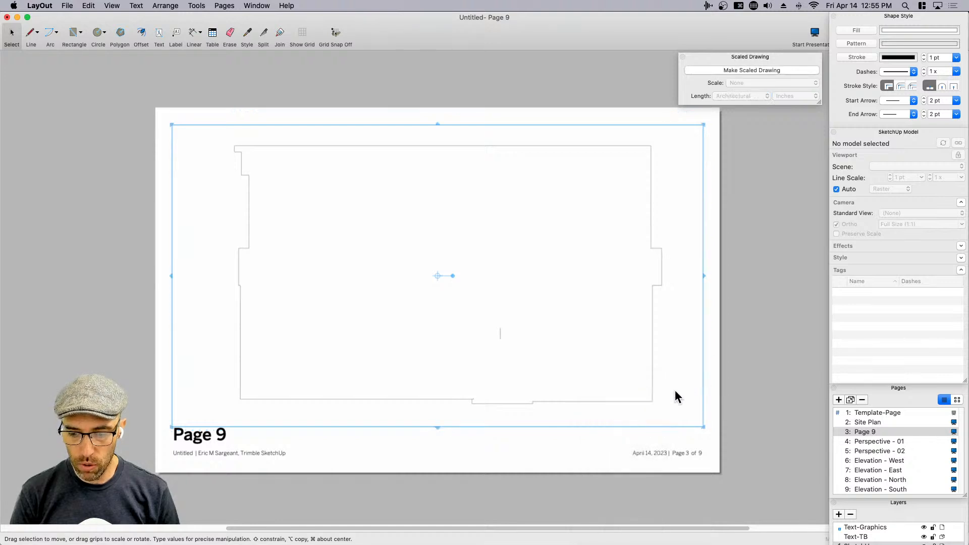
# - Examine the exploded raster plan up close and check which commands are available for it
pyautogui.scroll(6, 474, 403)
pyautogui.click(494, 409)
pyautogui.scroll(-3, 493, 407)
pyautogui.rightClick(494, 405)
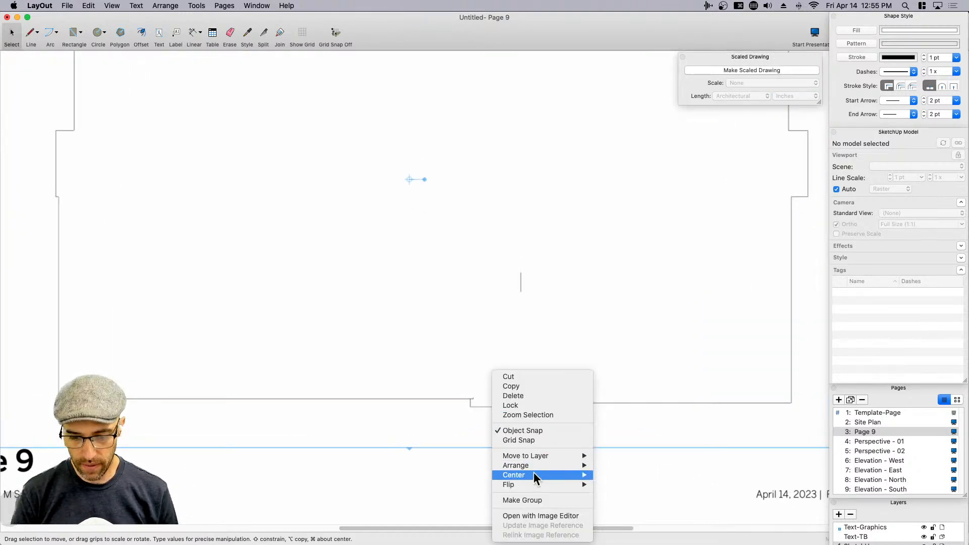
pyautogui.click(408, 462)
pyautogui.scroll(-4, 525, 406)
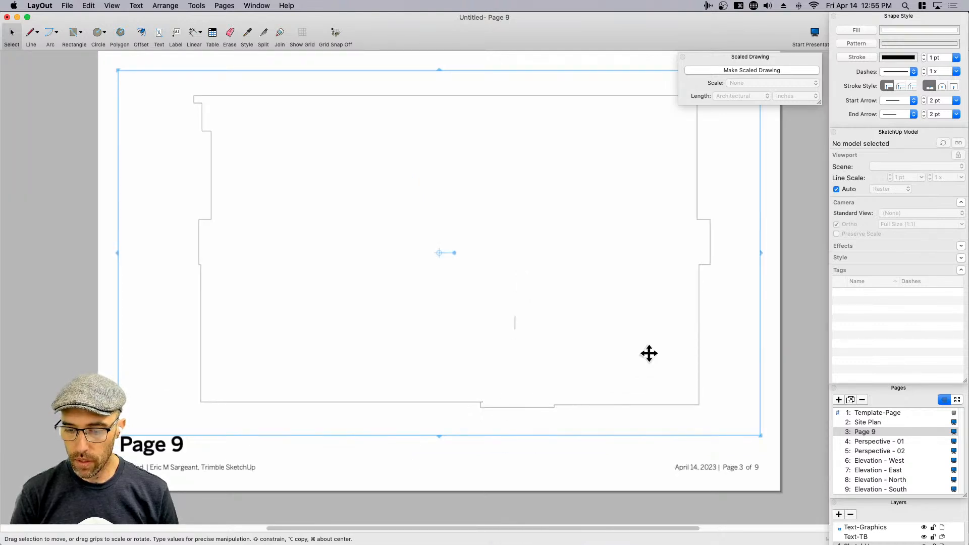
pyautogui.scroll(2, 709, 333)
pyautogui.scroll(-2, 710, 333)
# - Undo the changes back to the live plan viewport and set its rendering to Vector
pyautogui.press('super+x')
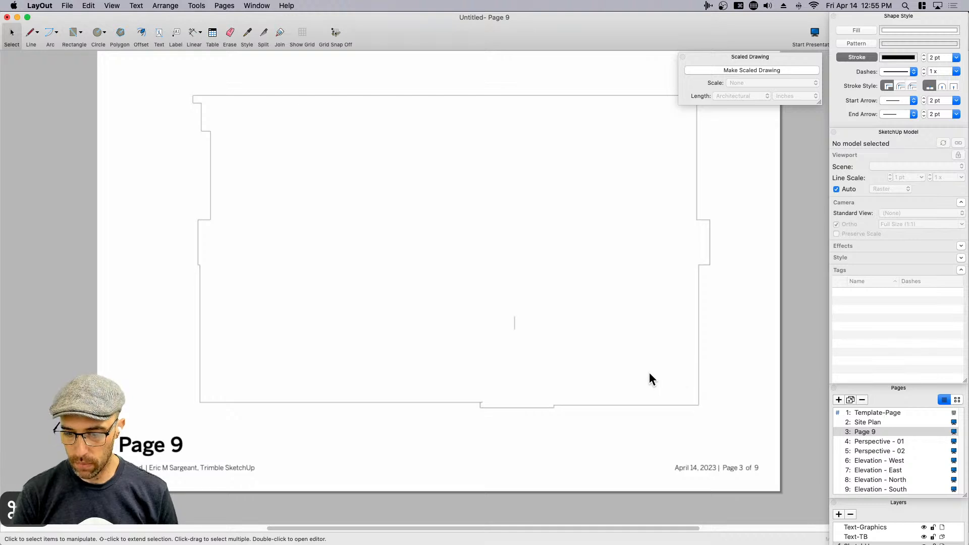
pyautogui.press('super+z')
pyautogui.press('super+z')
pyautogui.click(671, 405)
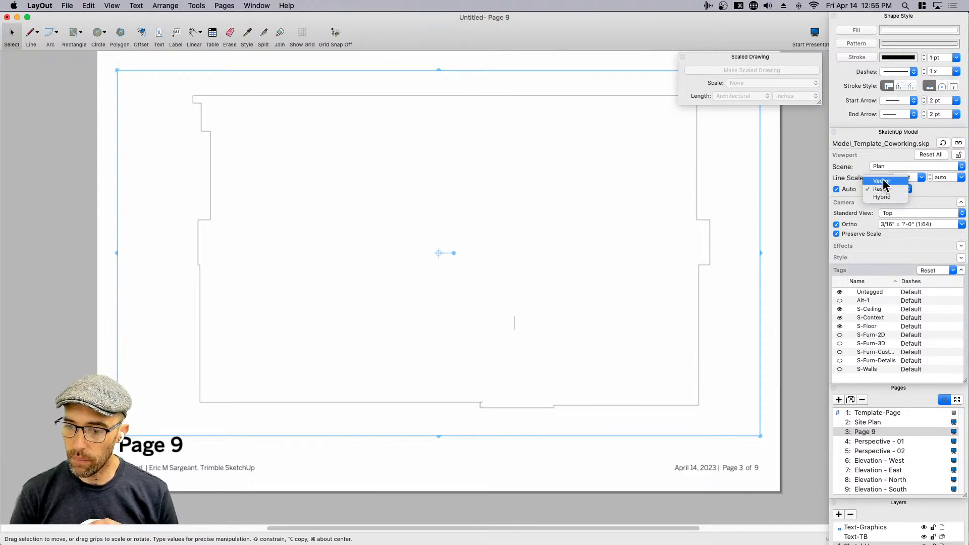
pyautogui.click(885, 182)
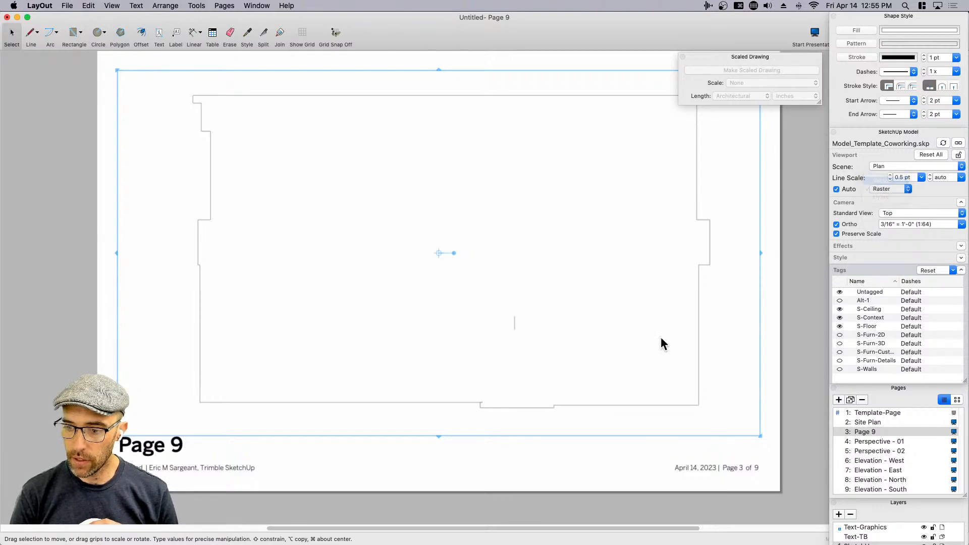
# - Explode the vector-rendered plan viewport and ungroup it into individual lines
pyautogui.rightClick(559, 405)
pyautogui.click(583, 411)
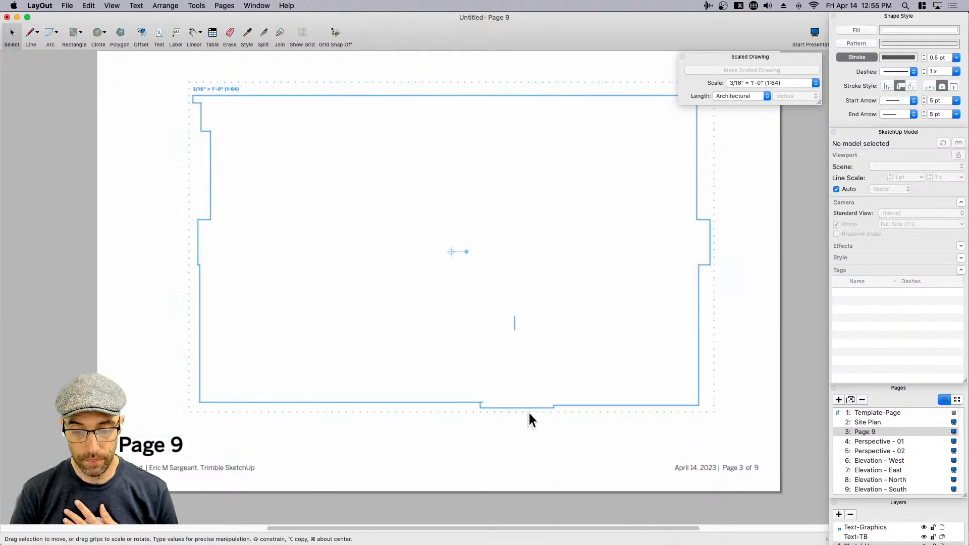
pyautogui.scroll(1, 532, 410)
pyautogui.rightClick(532, 407)
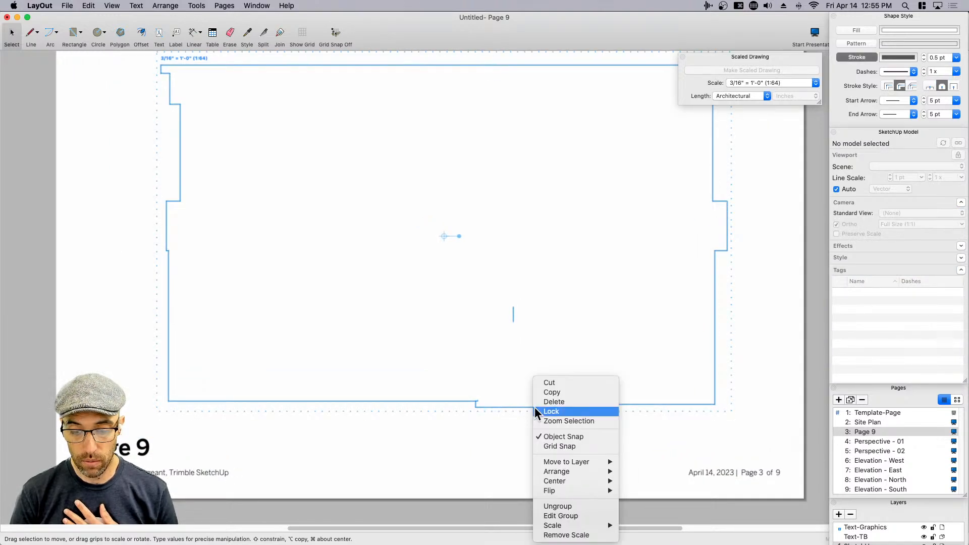
pyautogui.click(566, 507)
pyautogui.click(565, 444)
# - Select the short outline segment at the lower entrance and inspect the line ends around it
pyautogui.scroll(1, 525, 407)
pyautogui.click(526, 407)
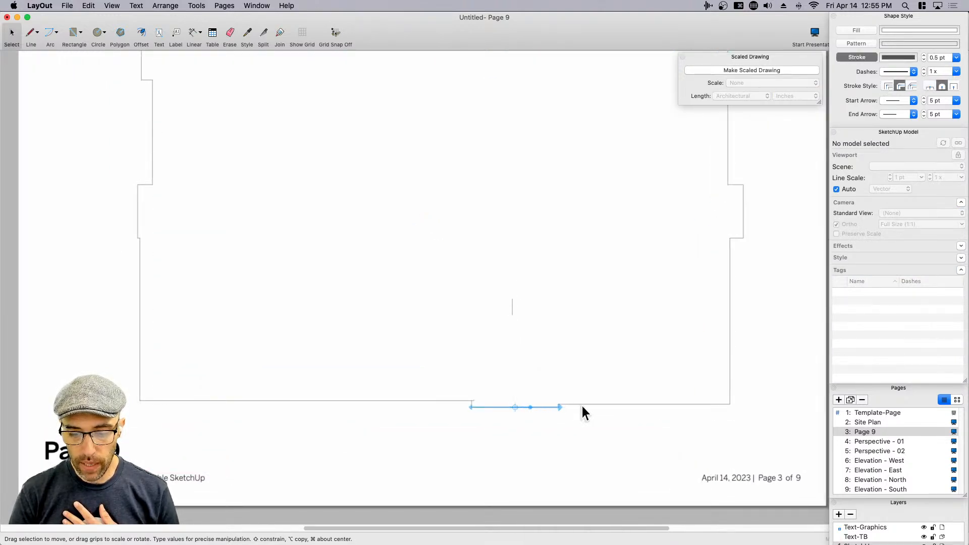
pyautogui.scroll(-1, 604, 404)
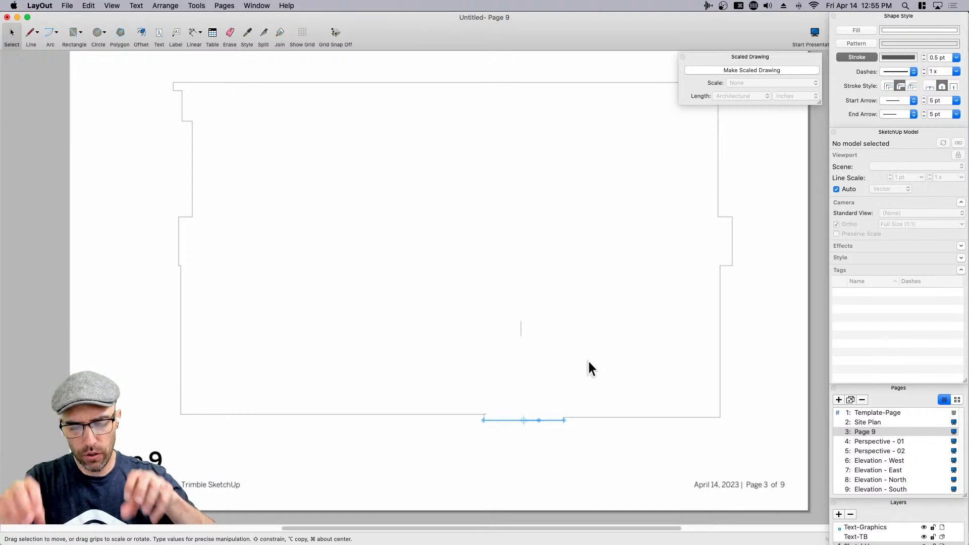
pyautogui.scroll(3, 484, 417)
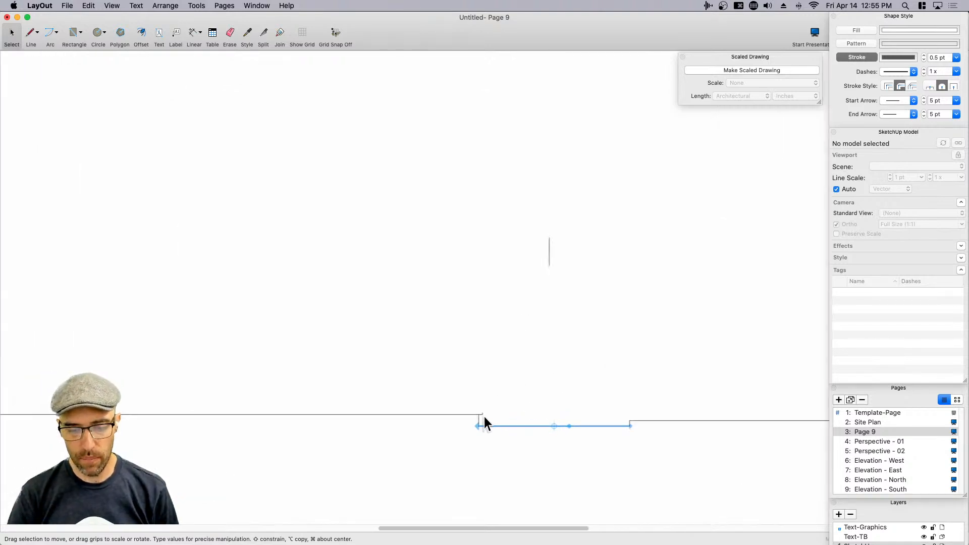
pyautogui.scroll(-6, 523, 402)
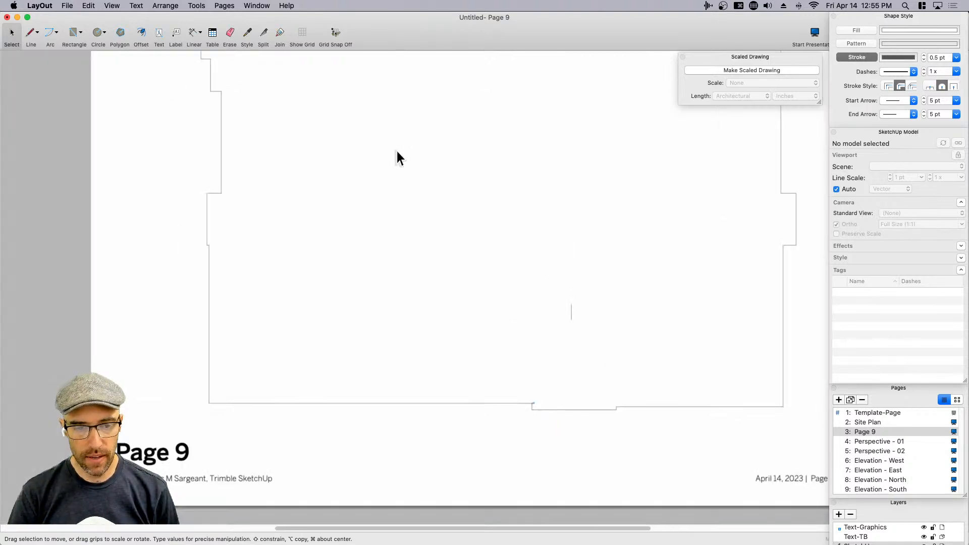
# - Join the segments along the outline's left side, across the projecting jog and its tiny lower return, into one line
pyautogui.click(279, 36)
pyautogui.click(221, 174)
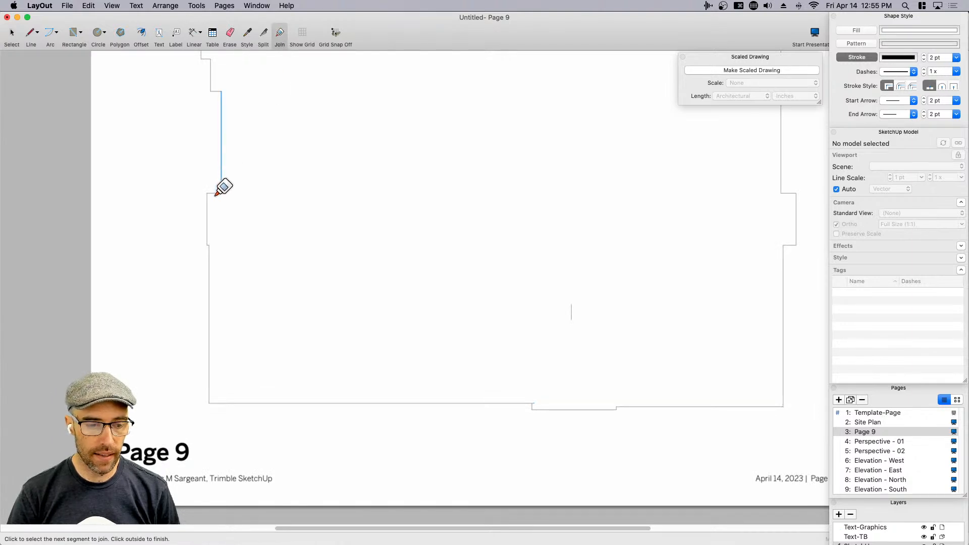
pyautogui.click(208, 235)
pyautogui.scroll(3, 207, 243)
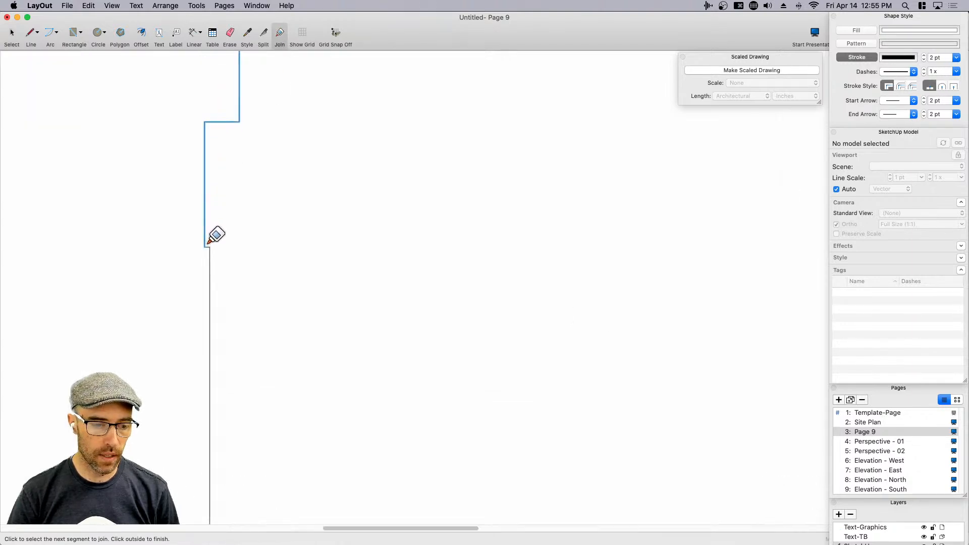
pyautogui.click(208, 246)
pyautogui.scroll(2, 208, 246)
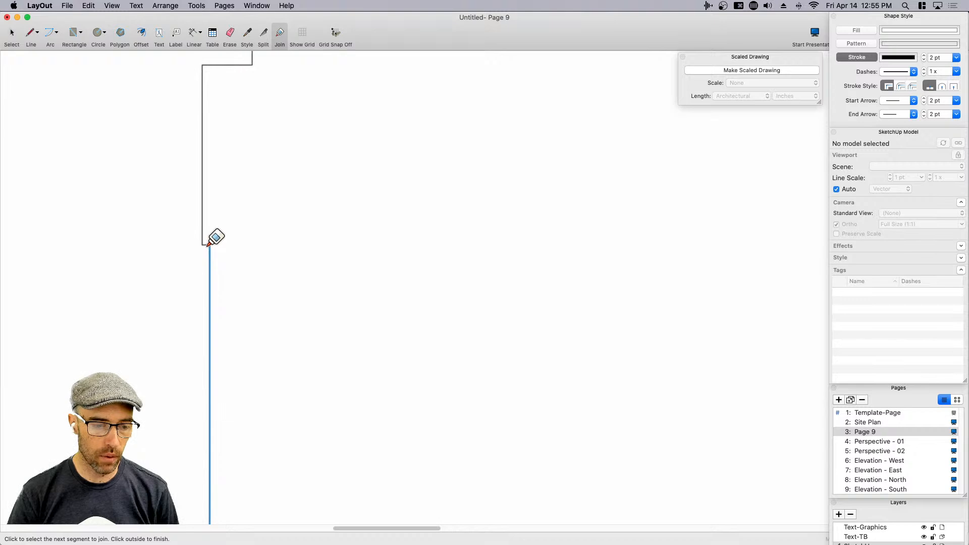
pyautogui.click(208, 243)
pyautogui.scroll(2, 208, 246)
pyautogui.click(214, 245)
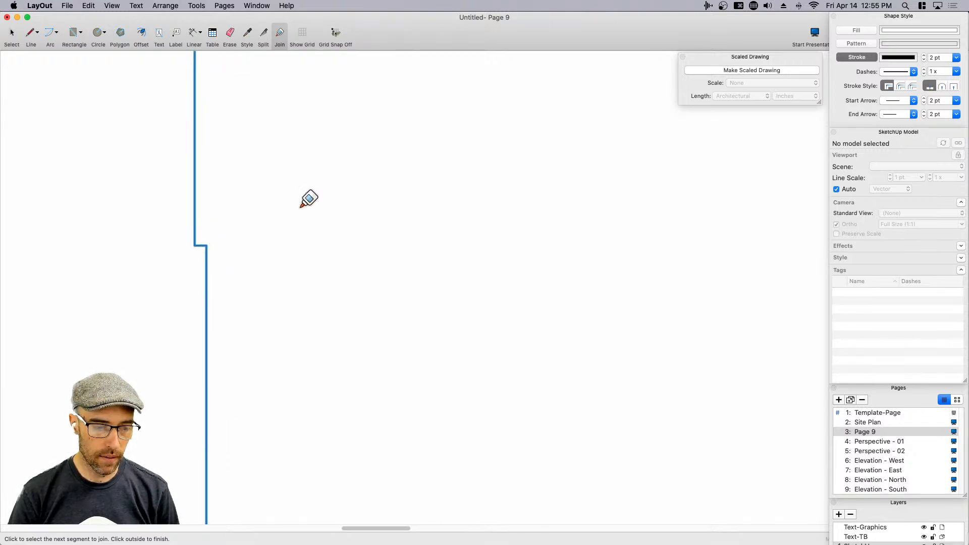
# - Join the outline's long bottom edge to the left side and try joining the segments around the lower entrance
pyautogui.scroll(-5, 323, 224)
pyautogui.click(330, 276)
pyautogui.scroll(5, 487, 274)
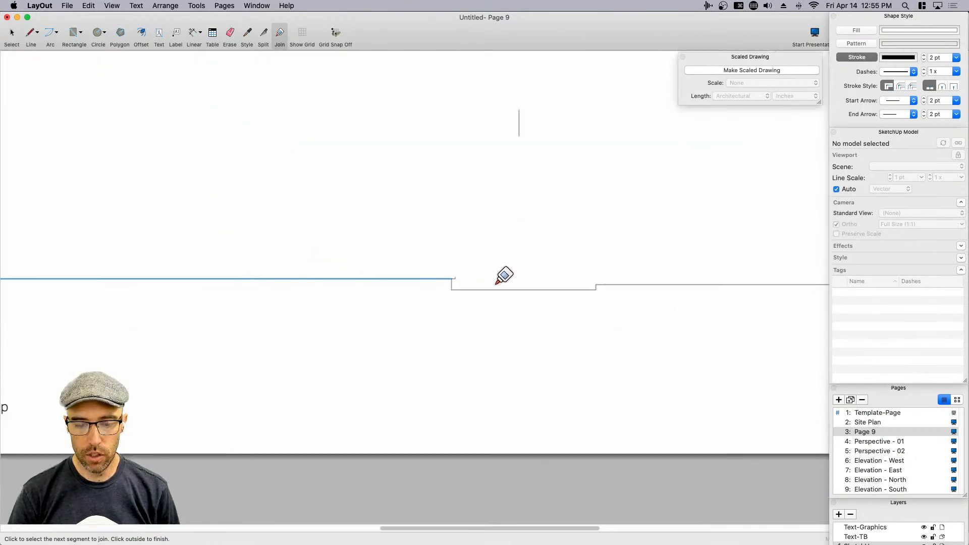
pyautogui.click(453, 286)
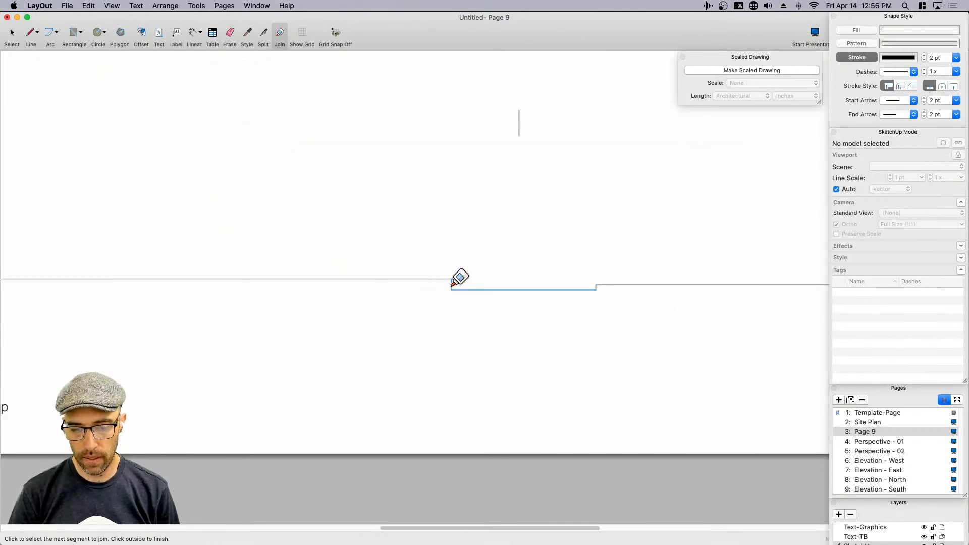
pyautogui.click(447, 278)
pyautogui.click(451, 284)
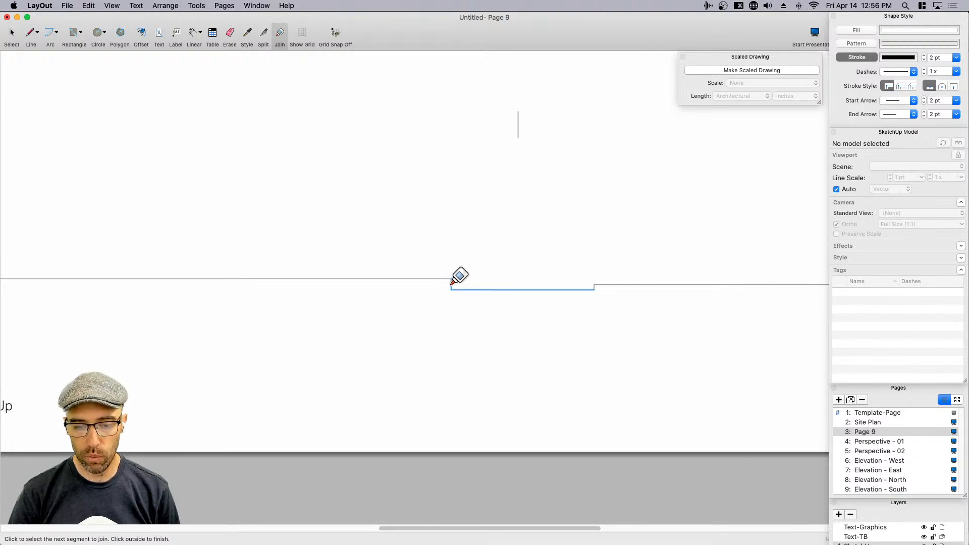
pyautogui.click(606, 284)
pyautogui.scroll(3, 599, 281)
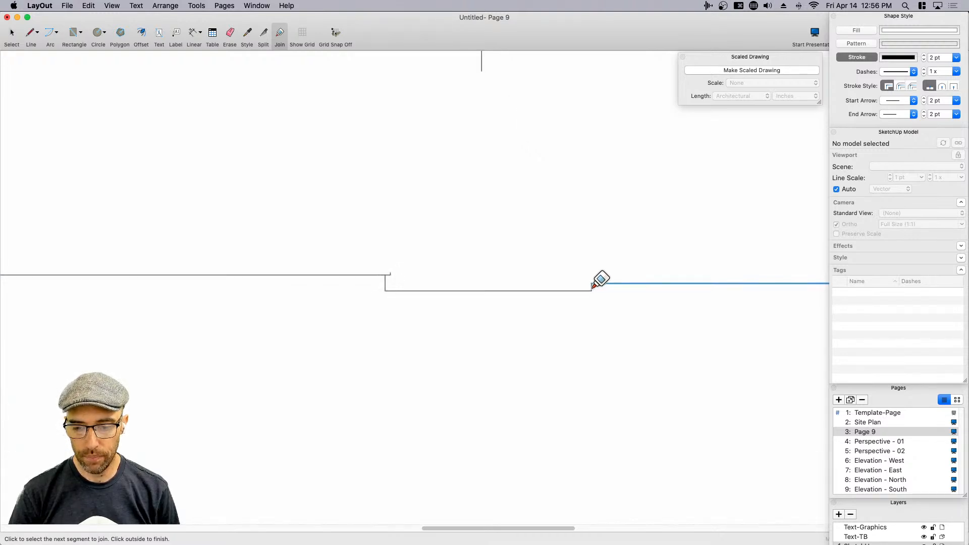
pyautogui.click(589, 291)
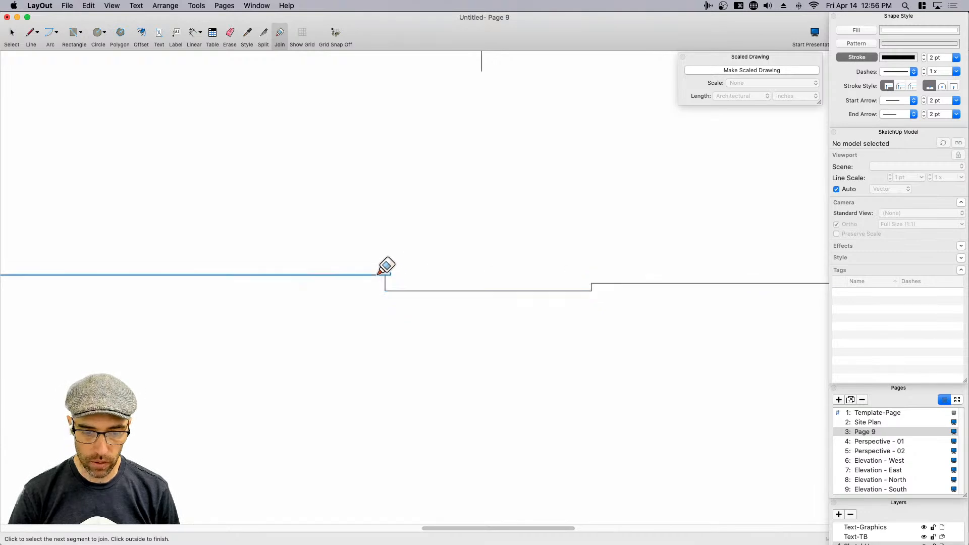
# - Select the joined left and bottom outline and open the Translucent Linework collection of geometric tile pattern fills
pyautogui.scroll(-2, 385, 283)
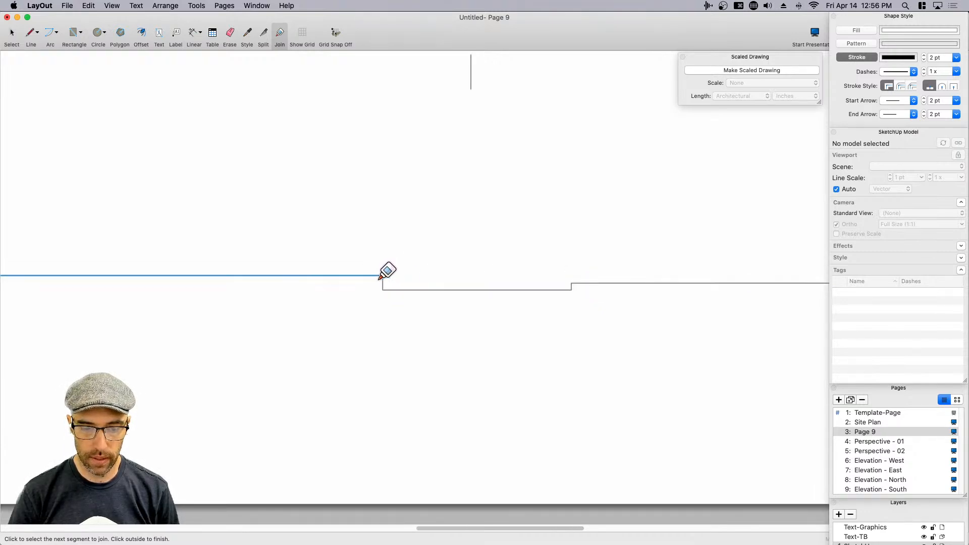
pyautogui.scroll(-10, 444, 267)
pyautogui.press('space')
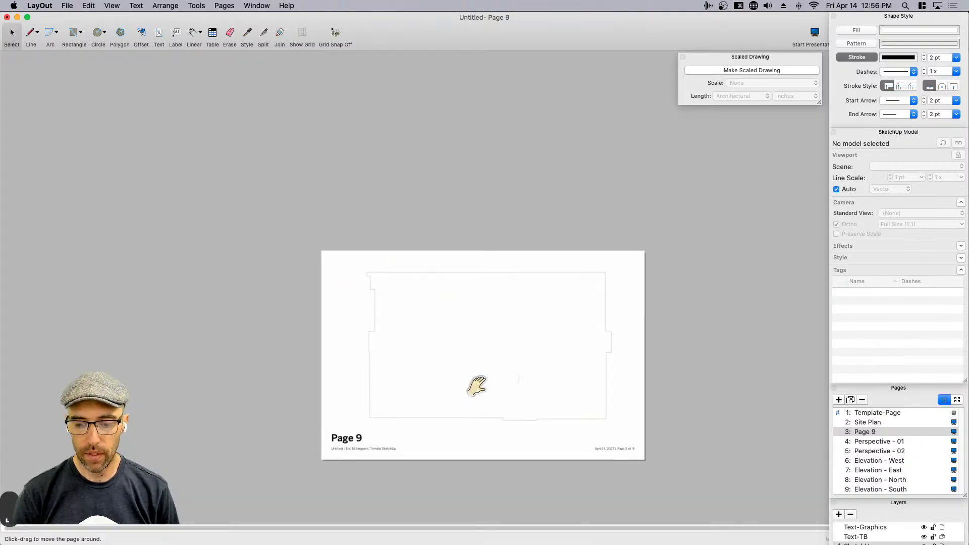
pyautogui.click(428, 390)
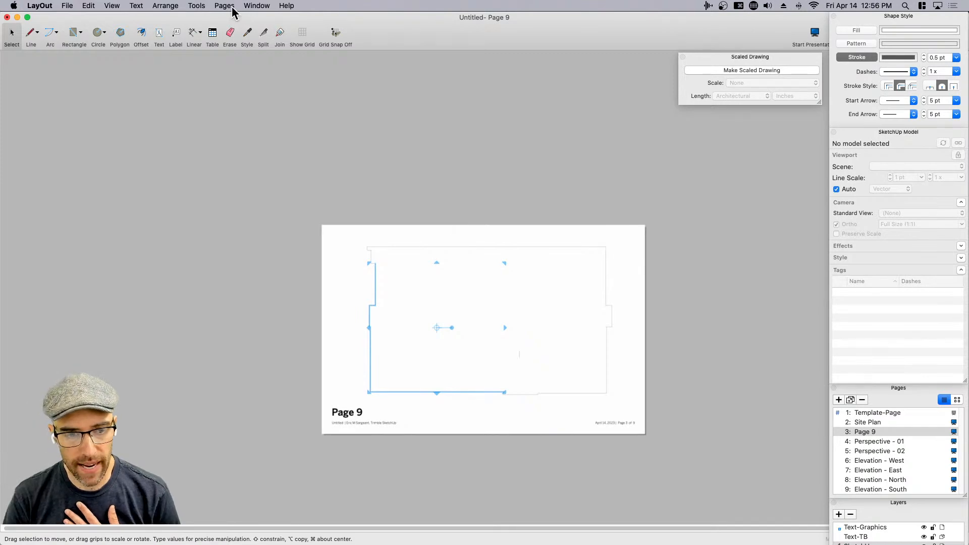
pyautogui.click(254, 10)
pyautogui.click(279, 153)
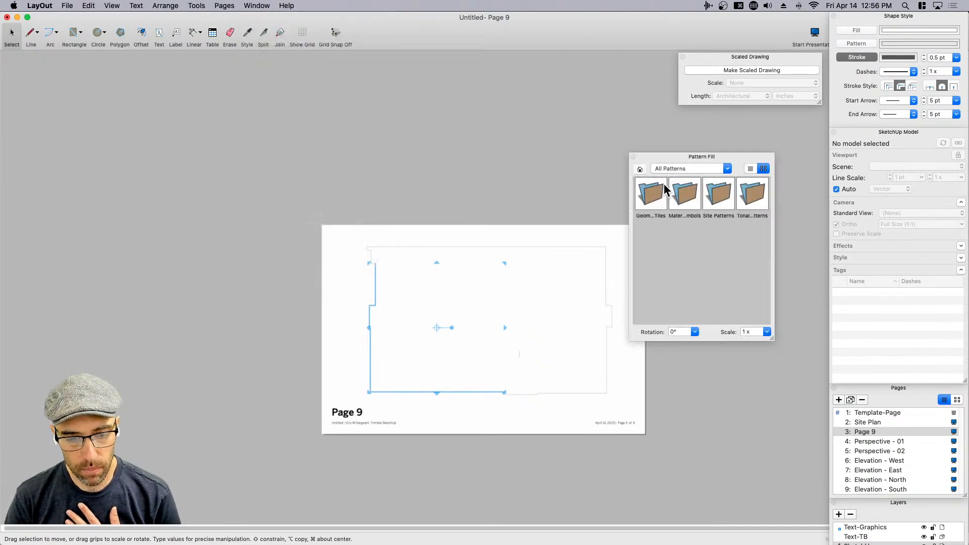
pyautogui.doubleClick(651, 194)
pyautogui.doubleClick(685, 196)
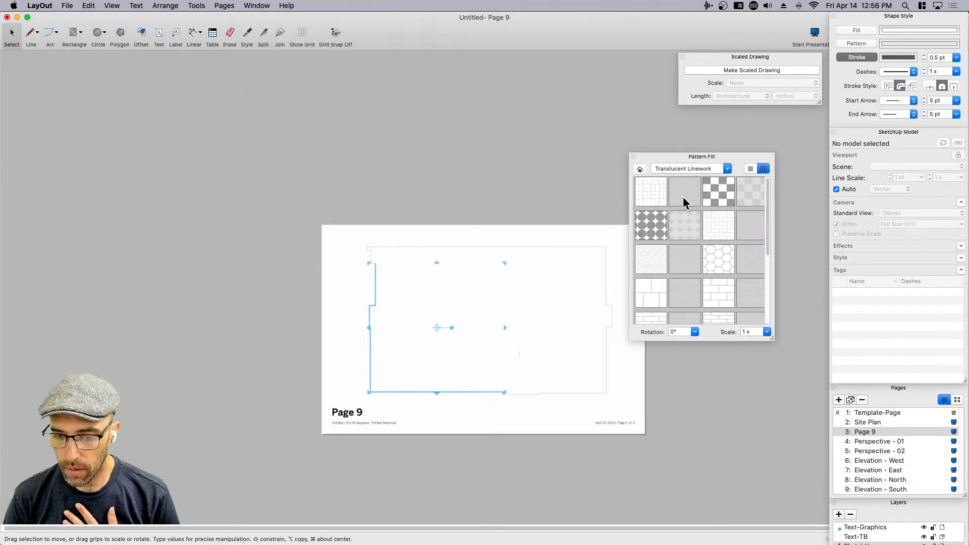
# - Turn on the pattern fill for the joined outline and apply the first tile pattern from Translucent Linework
pyautogui.moveTo(647, 199); pyautogui.dragTo(449, 329)
pyautogui.scroll(5, 412, 352)
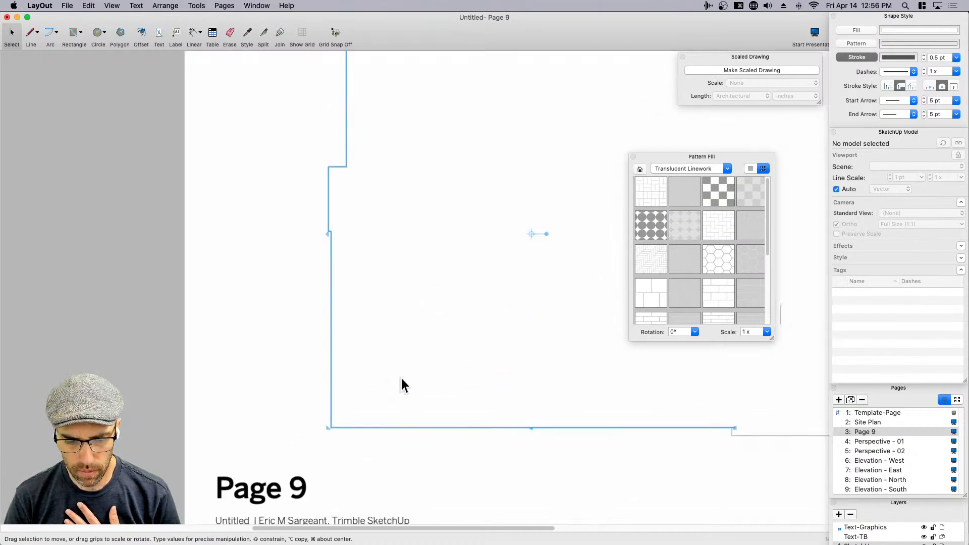
pyautogui.click(855, 43)
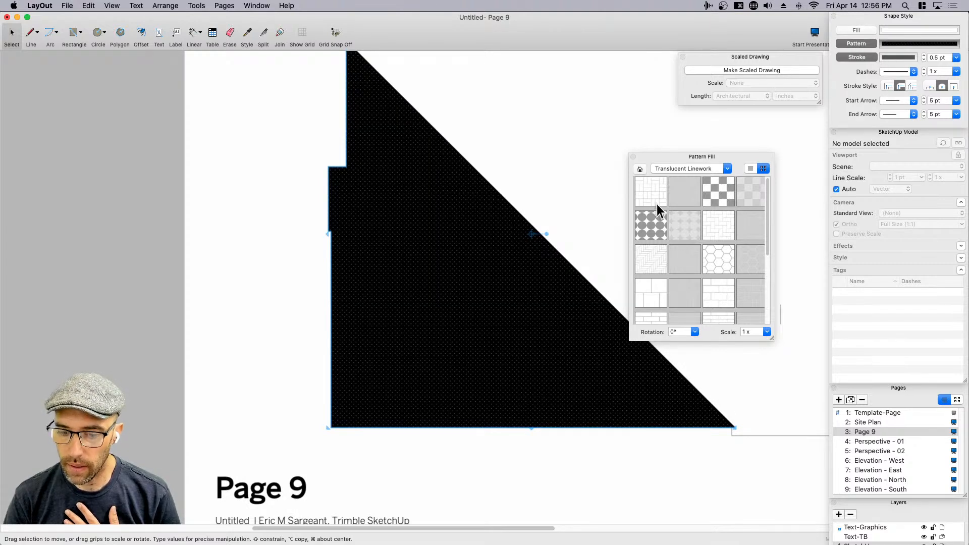
pyautogui.click(895, 43)
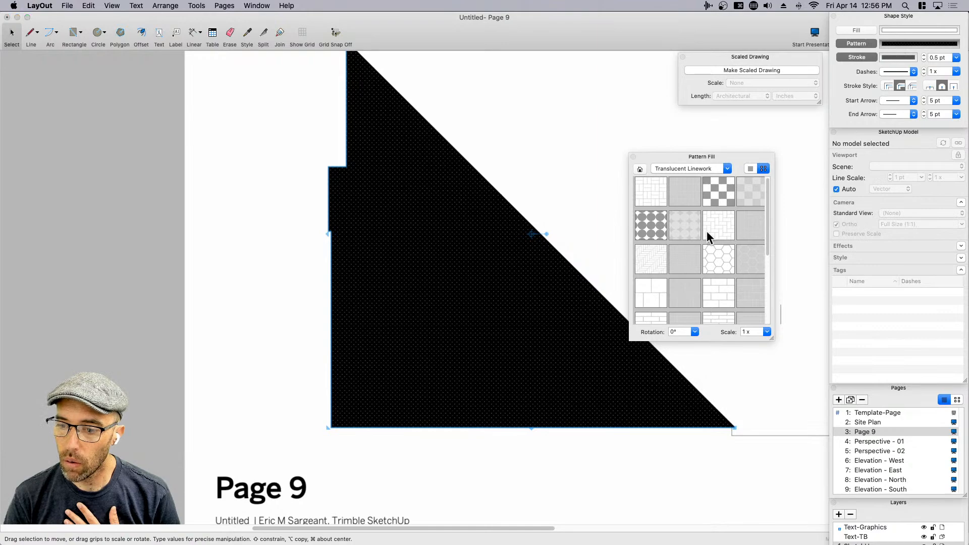
pyautogui.click(653, 185)
pyautogui.moveTo(503, 355); pyautogui.dragTo(434, 344, button='middle')
pyautogui.scroll(-1, 378, 351)
pyautogui.scroll(-3, 424, 351)
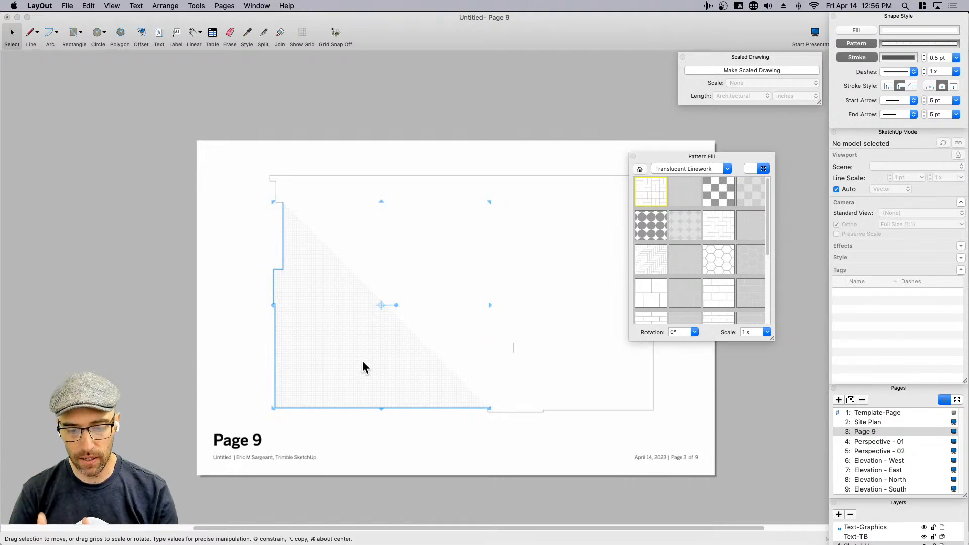
# - Switch to the Co-Work_Complete model in SketchUp and show it shaded with textures, with Color by Tag off
pyautogui.hotkey('ctrl', 'Up')
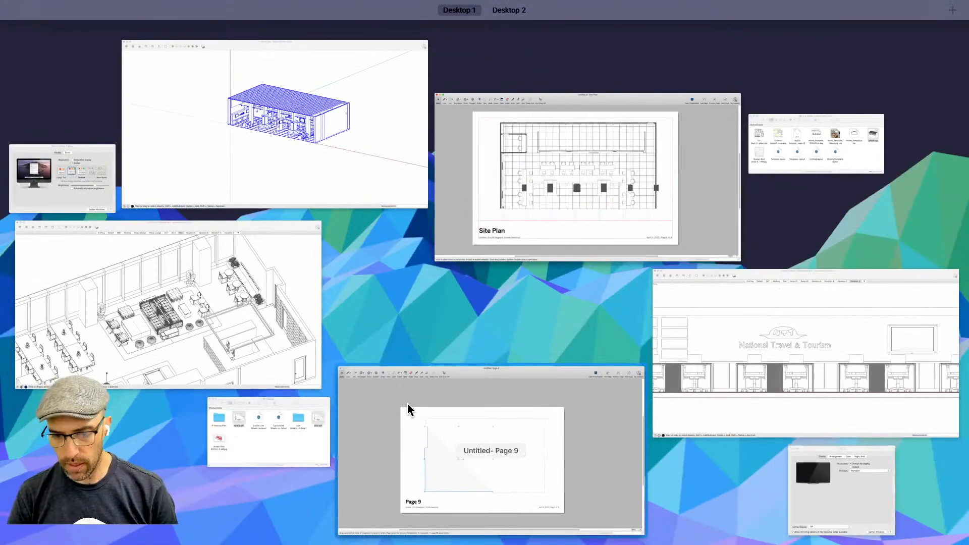
pyautogui.click(267, 323)
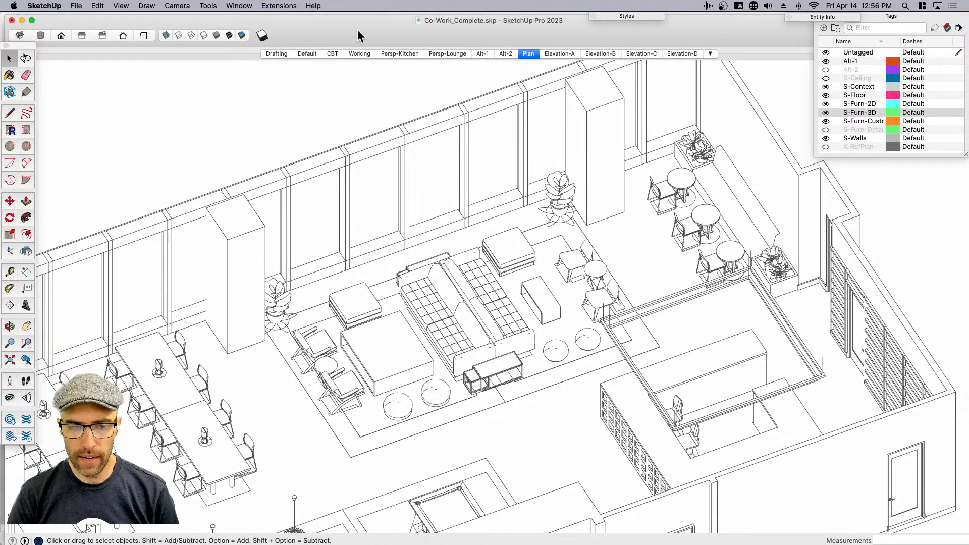
pyautogui.click(229, 36)
pyautogui.click(528, 53)
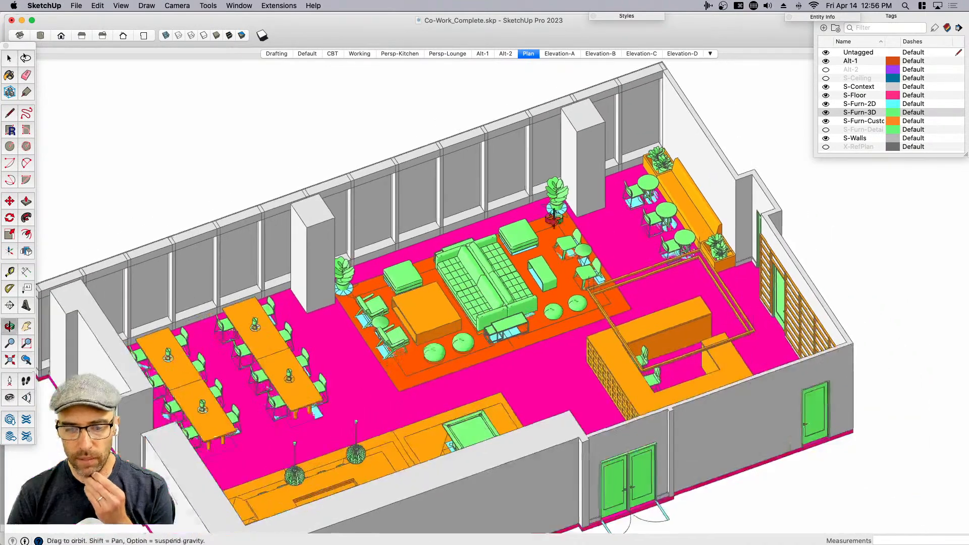
pyautogui.click(946, 29)
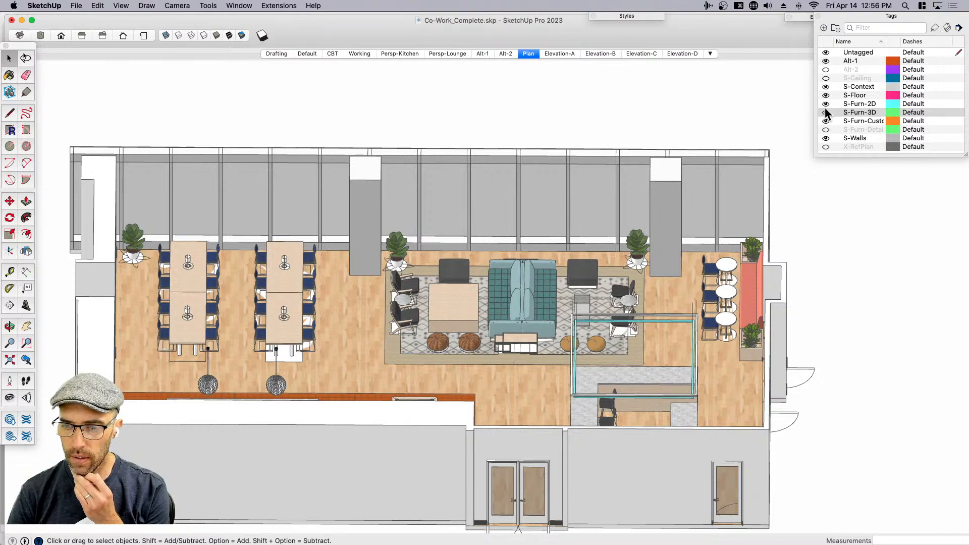
# - Hide the S-Furn-2D tag and display the model in Hidden Line style with Color by Tag on
pyautogui.click(826, 103)
pyautogui.click(948, 29)
pyautogui.moveTo(713, 273); pyautogui.dragTo(566, 296, button='middle')
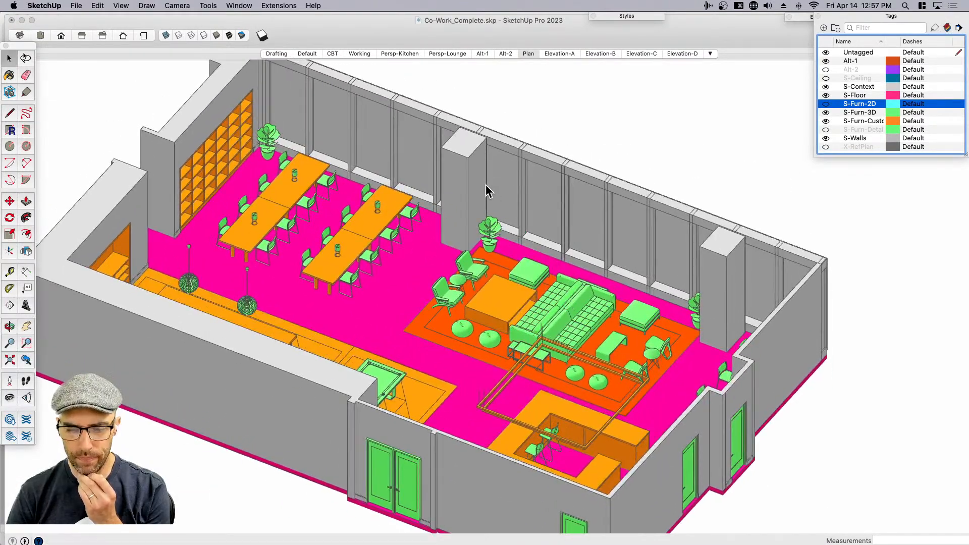
pyautogui.click(203, 37)
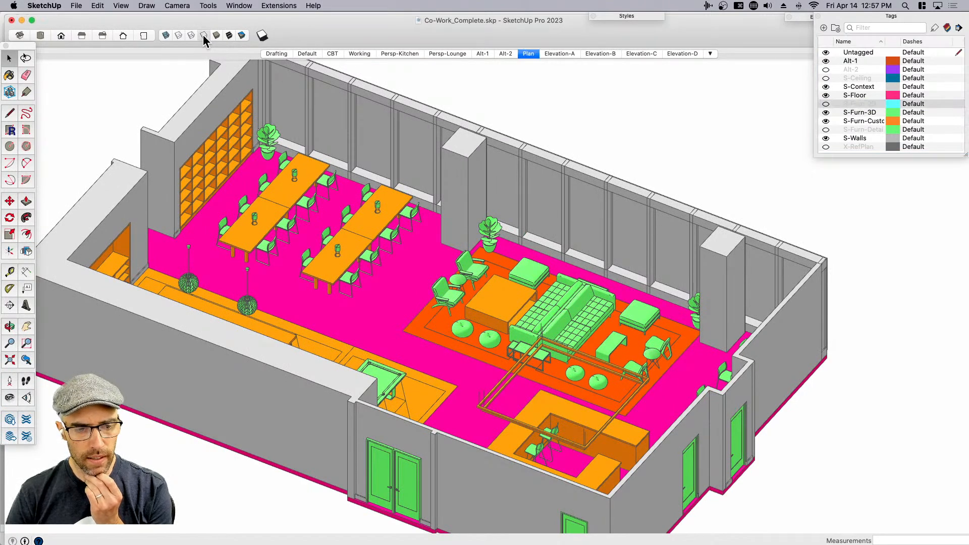
pyautogui.click(202, 35)
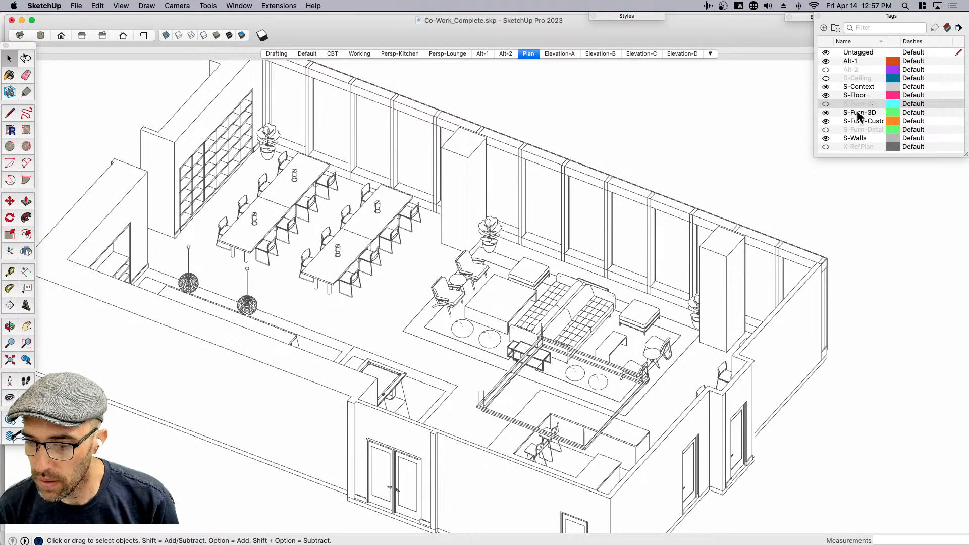
# - Hide the S-Furn-3D, custom furniture, S-Walls, S-Context and Alt-1 tags
pyautogui.click(827, 112)
pyautogui.click(826, 121)
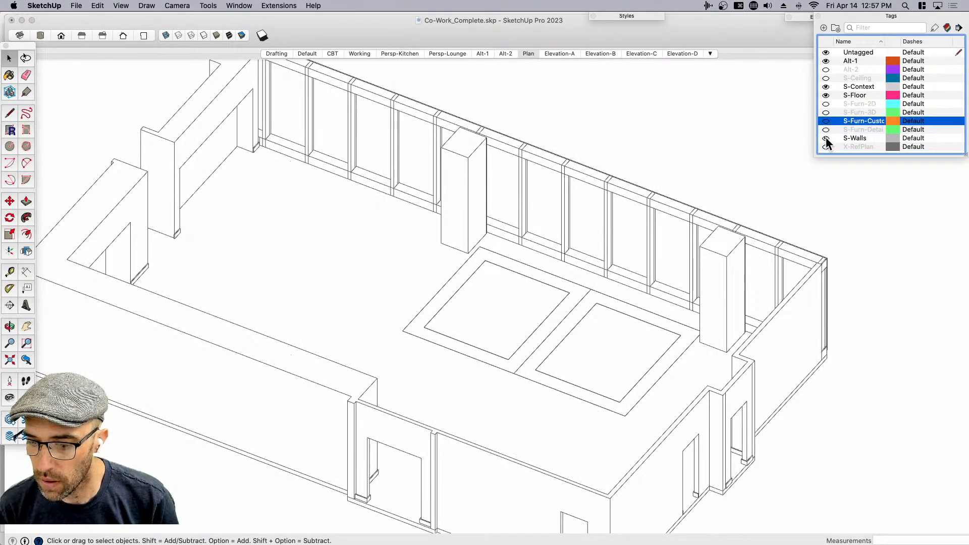
pyautogui.click(826, 138)
pyautogui.click(826, 86)
pyautogui.click(826, 61)
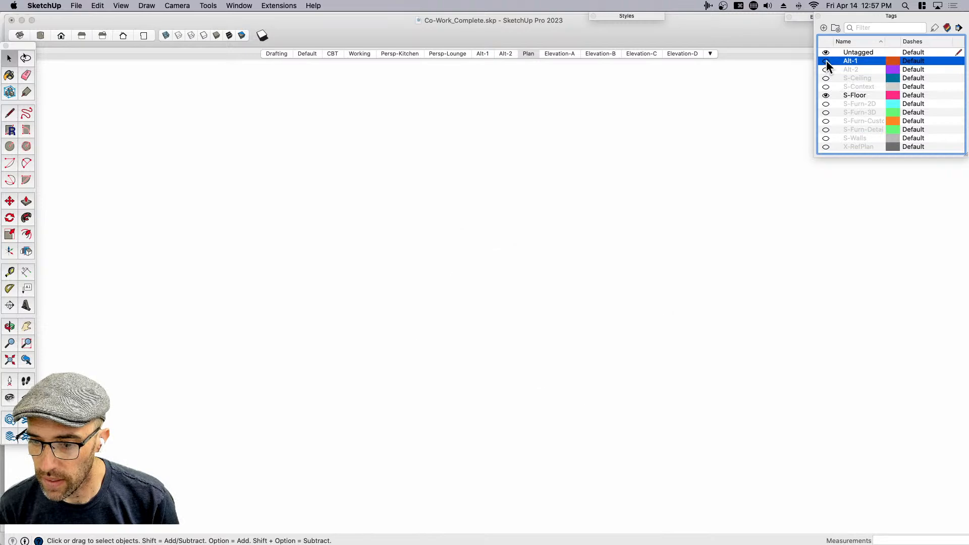
# - Turn the S-Context and S-Walls tags back on
pyautogui.click(826, 86)
pyautogui.scroll(-3, 604, 256)
pyautogui.moveTo(604, 257); pyautogui.dragTo(566, 328, button='middle')
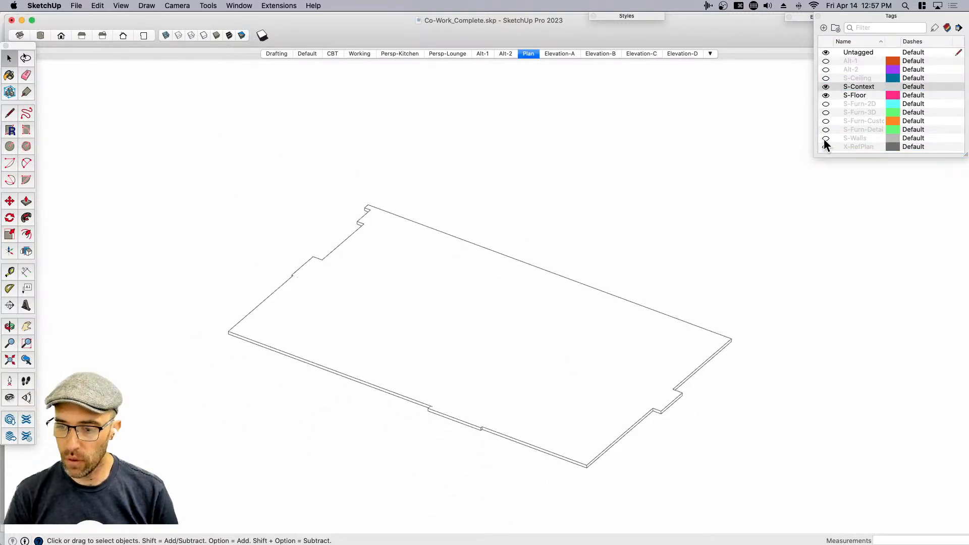
pyautogui.click(826, 138)
pyautogui.moveTo(632, 263); pyautogui.dragTo(546, 322, button='middle')
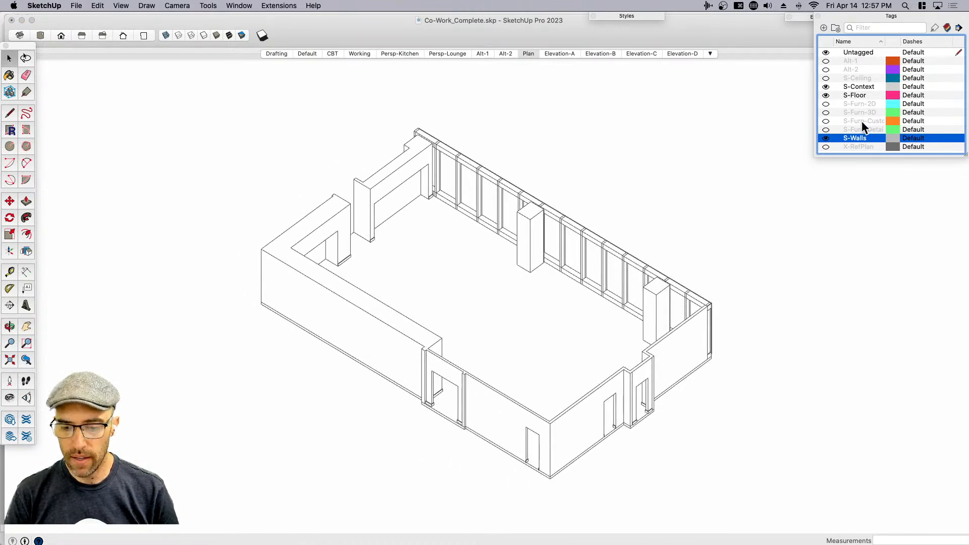
# - Open the S-Floor tag's color for editing and place a pattern image from Finder on the ground beside the building
pyautogui.click(891, 95)
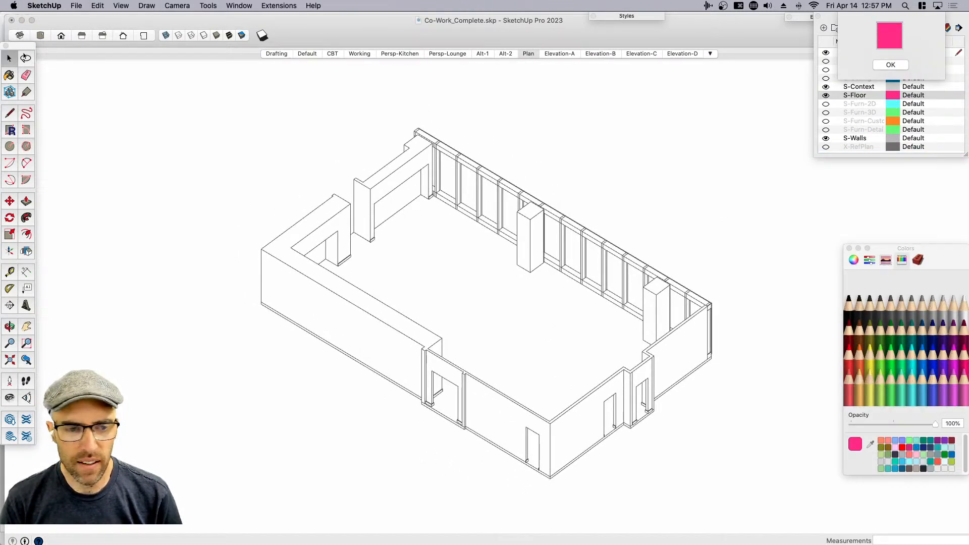
pyautogui.press('super+Tab')
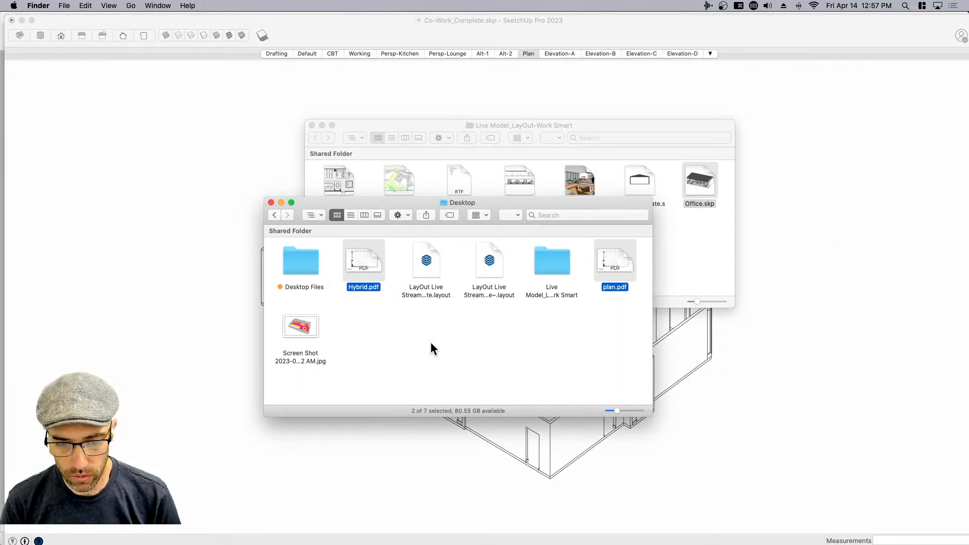
pyautogui.click(495, 347)
pyautogui.click(452, 182)
pyautogui.click(350, 247)
pyautogui.moveTo(334, 243)
pyautogui.mouseDown()
pyautogui.moveTo(683, 477)
pyautogui.moveTo(668, 465)
pyautogui.mouseUp()
pyautogui.click(646, 470)
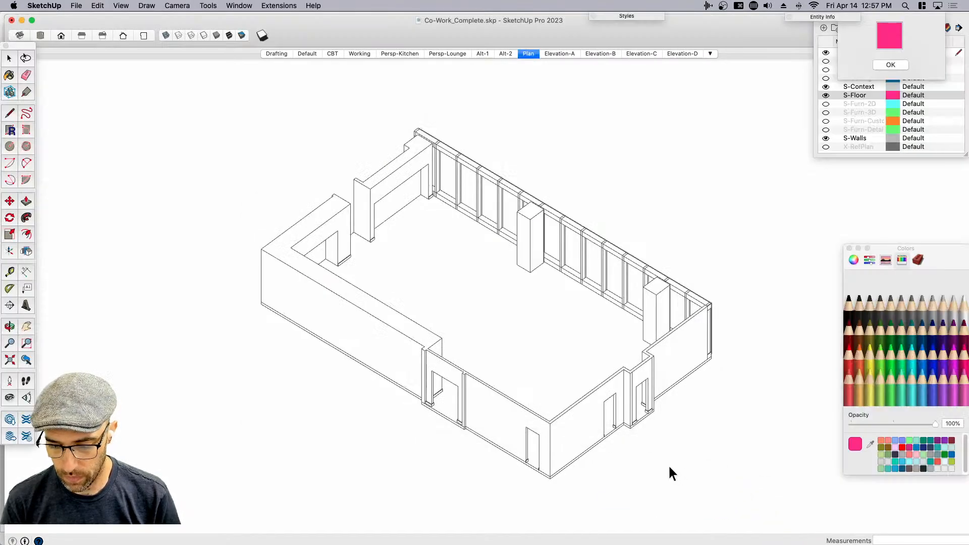
pyautogui.click(673, 469)
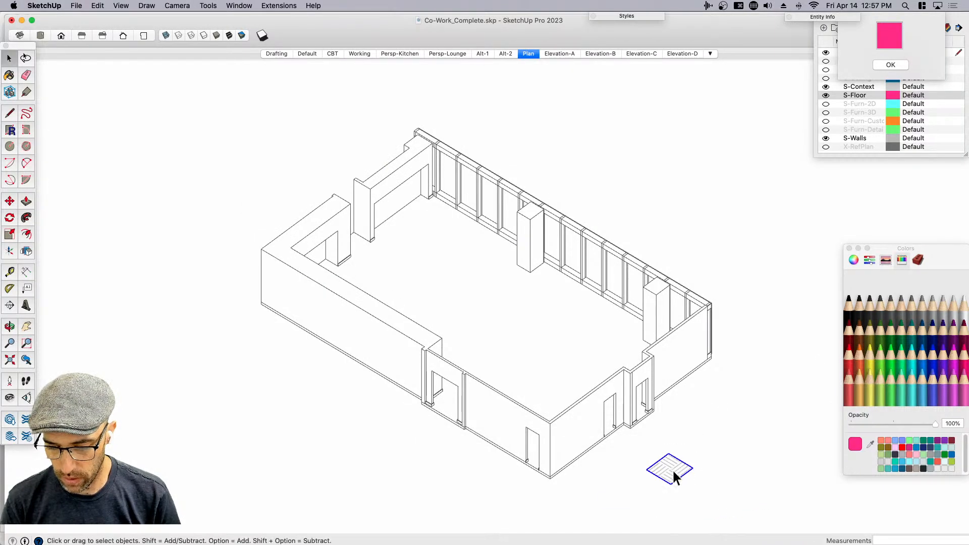
# - Explode the placed pattern image into a textured face and close the S-Floor tag's color editor
pyautogui.rightClick(673, 468)
pyautogui.click(696, 352)
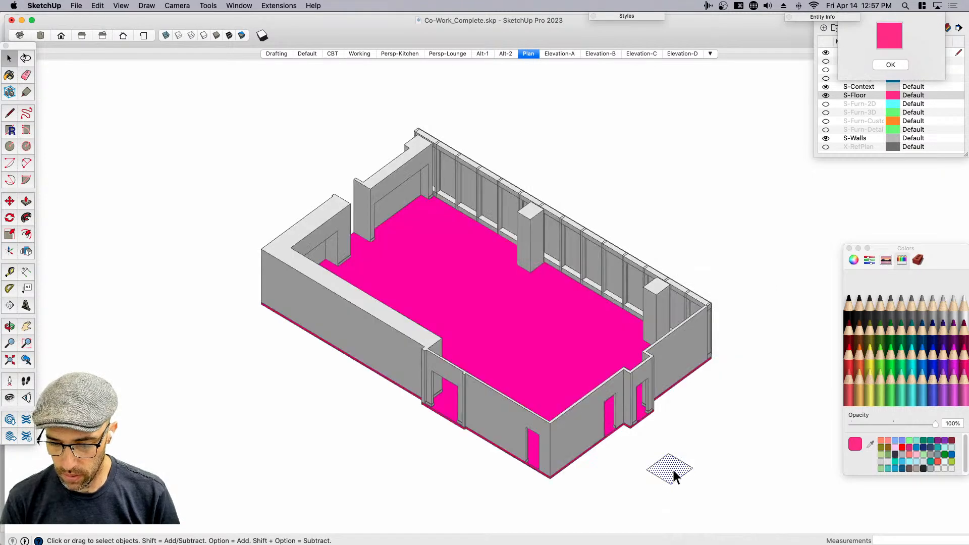
pyautogui.click(895, 64)
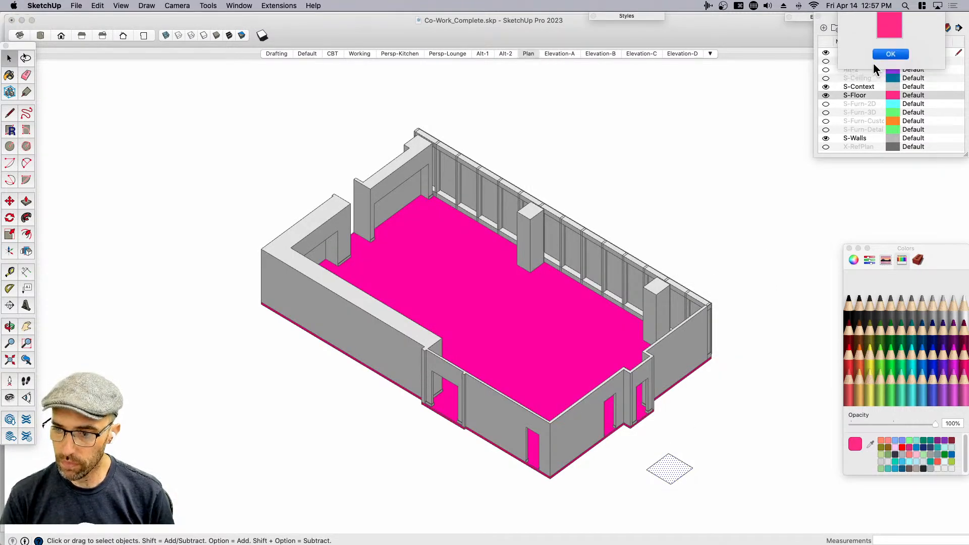
# - Switch the faces to hidden-line display and assign the parquet line-pattern texture from Colors In Model to the S-Floor tag
pyautogui.click(203, 36)
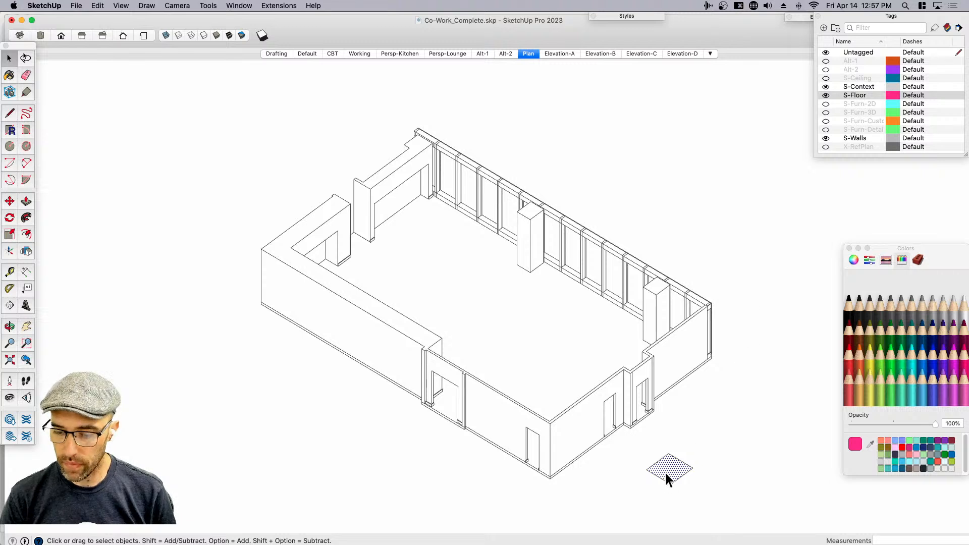
pyautogui.click(891, 95)
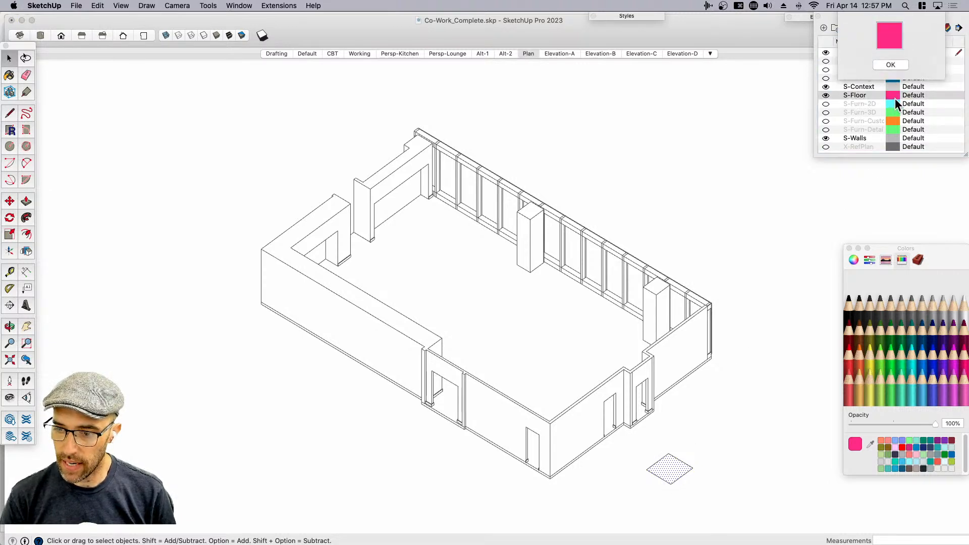
pyautogui.click(920, 256)
pyautogui.scroll(-5, 911, 353)
pyautogui.scroll(-5, 910, 358)
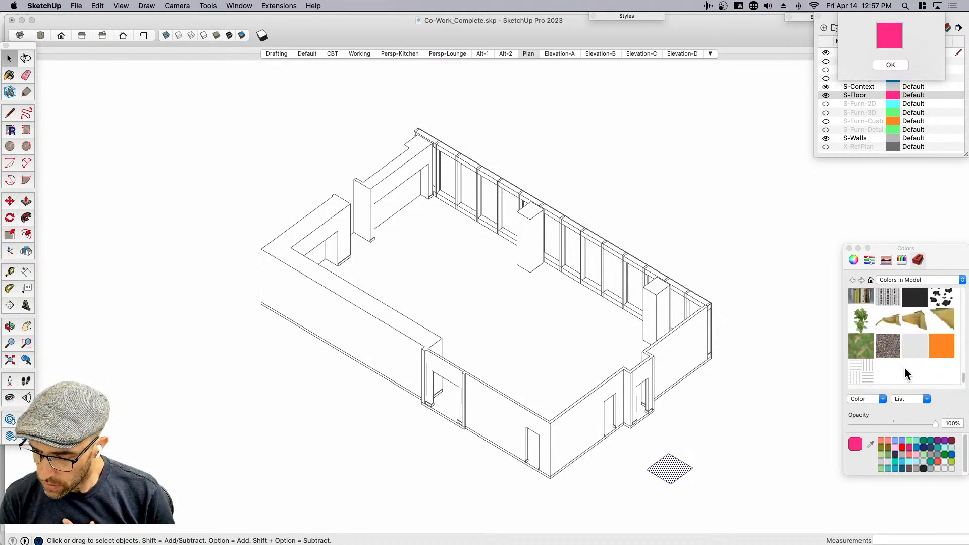
pyautogui.moveTo(861, 371); pyautogui.dragTo(889, 81)
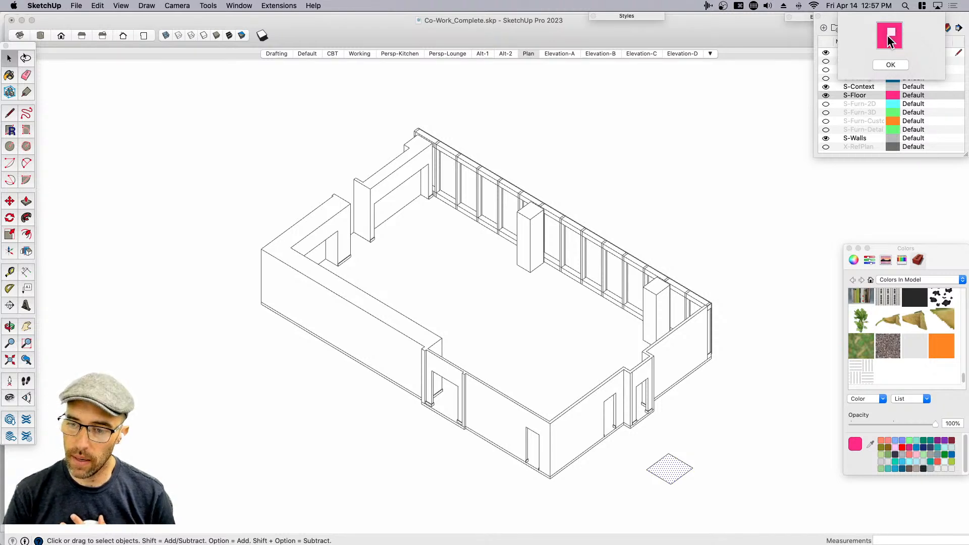
pyautogui.moveTo(888, 35); pyautogui.dragTo(887, 36)
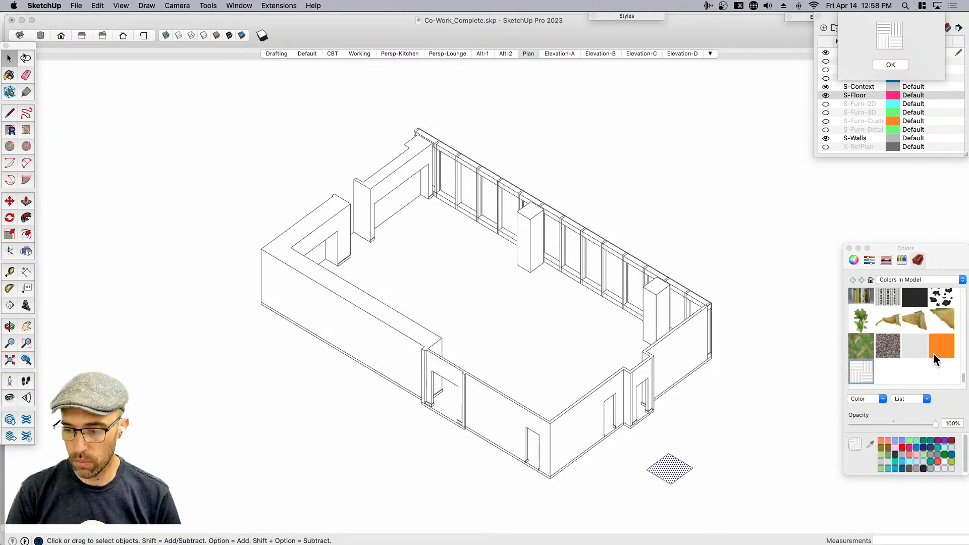
pyautogui.click(890, 64)
# - Delete the sample pattern face on the ground beside the building and close the color picker
pyautogui.click(673, 469)
pyautogui.press('Delete')
pyautogui.click(849, 248)
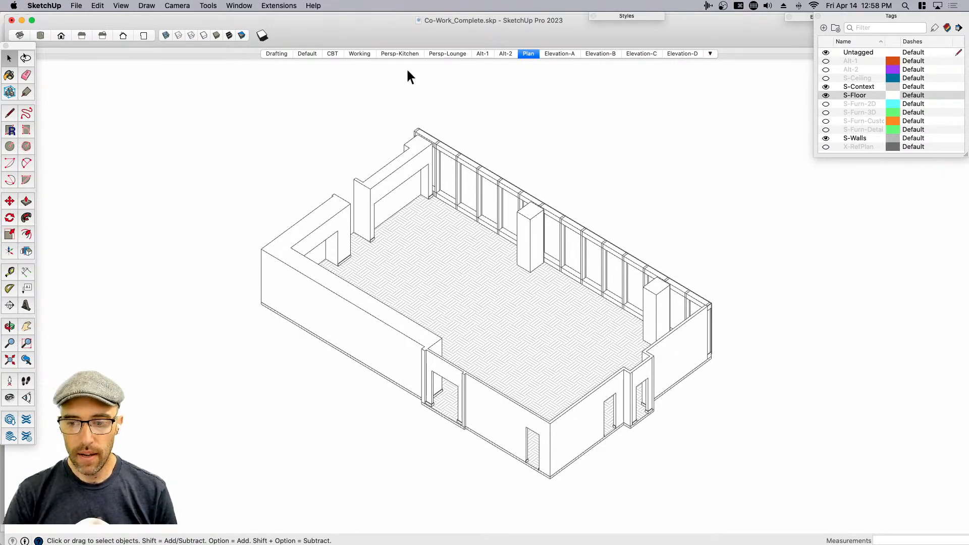
# - Toggle Color by Tag off and on to compare the floor's wood material with the tag's line pattern
pyautogui.scroll(3, 506, 381)
pyautogui.moveTo(505, 381); pyautogui.dragTo(555, 269, button='middle')
pyautogui.click(950, 26)
pyautogui.click(951, 26)
pyautogui.click(950, 26)
pyautogui.scroll(1, 628, 266)
pyautogui.moveTo(628, 265); pyautogui.dragTo(558, 342, button='middle')
pyautogui.scroll(1, 558, 343)
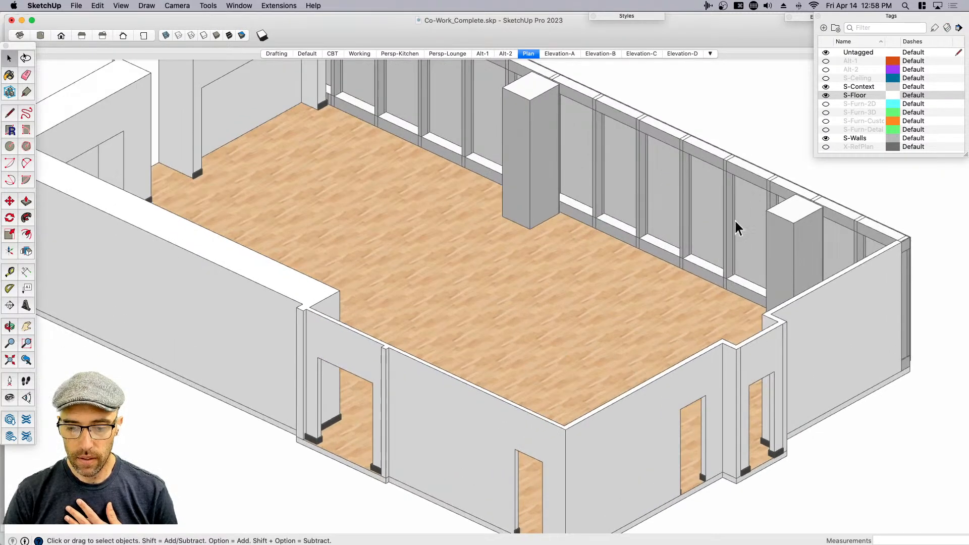
pyautogui.click(948, 27)
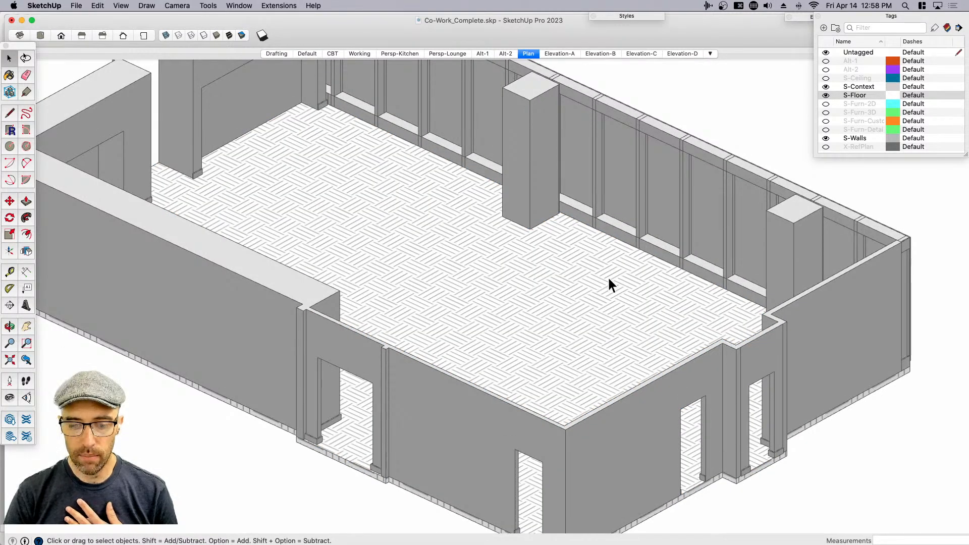
# - Inspect the floor's line pattern up close and save the model
pyautogui.scroll(3, 558, 329)
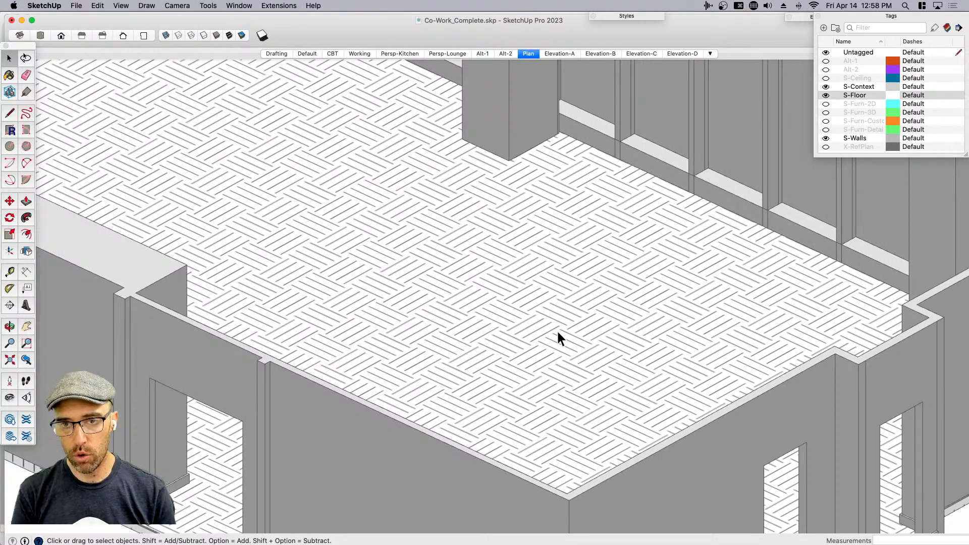
pyautogui.scroll(-5, 606, 278)
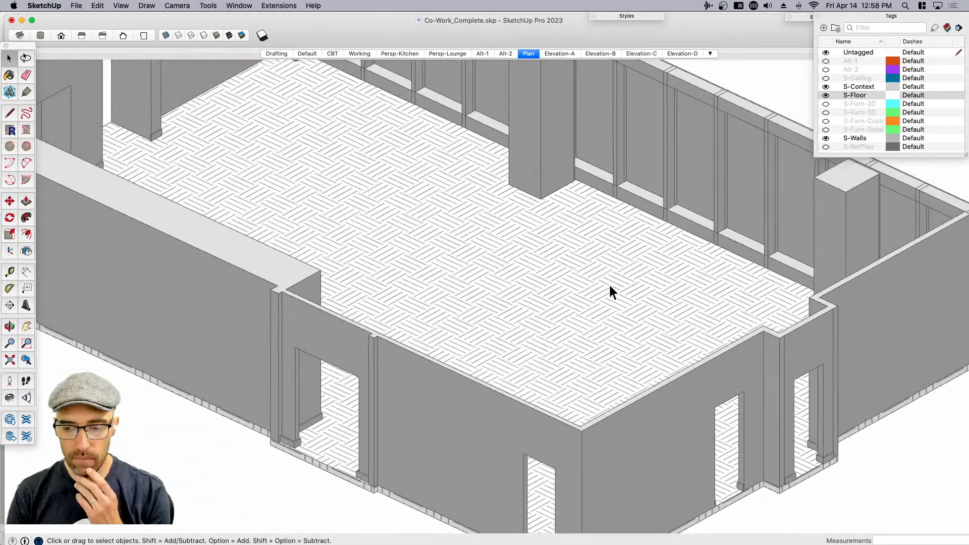
pyautogui.scroll(-2, 608, 306)
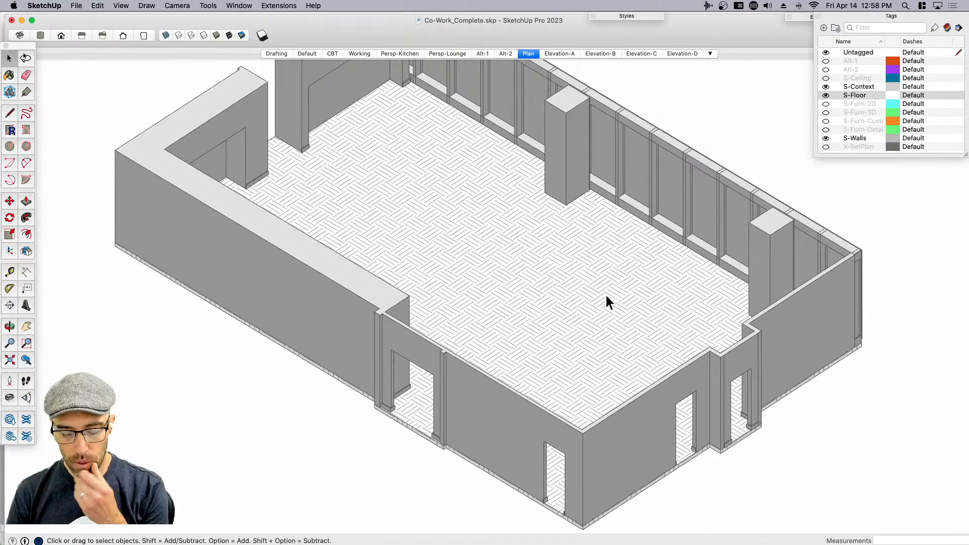
pyautogui.press('super+s')
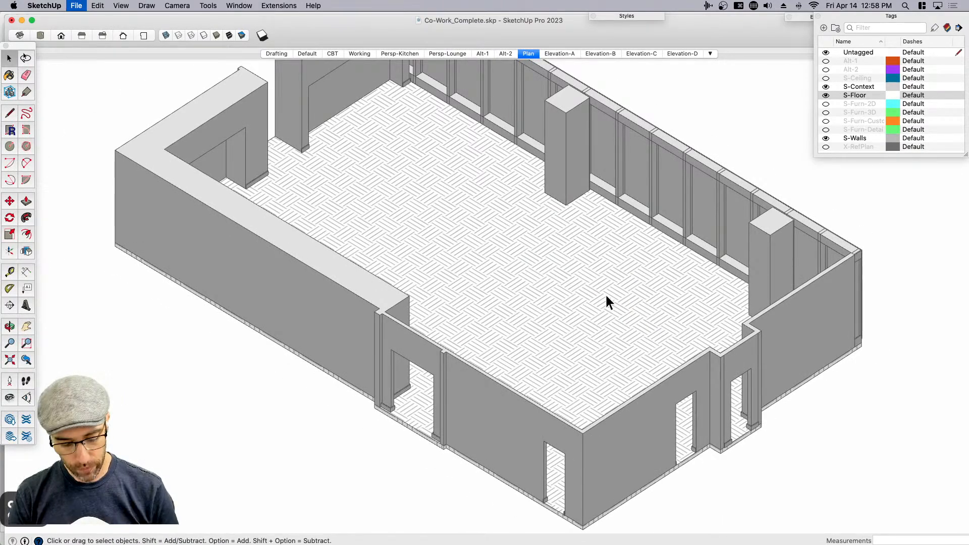
pyautogui.scroll(-3, 605, 293)
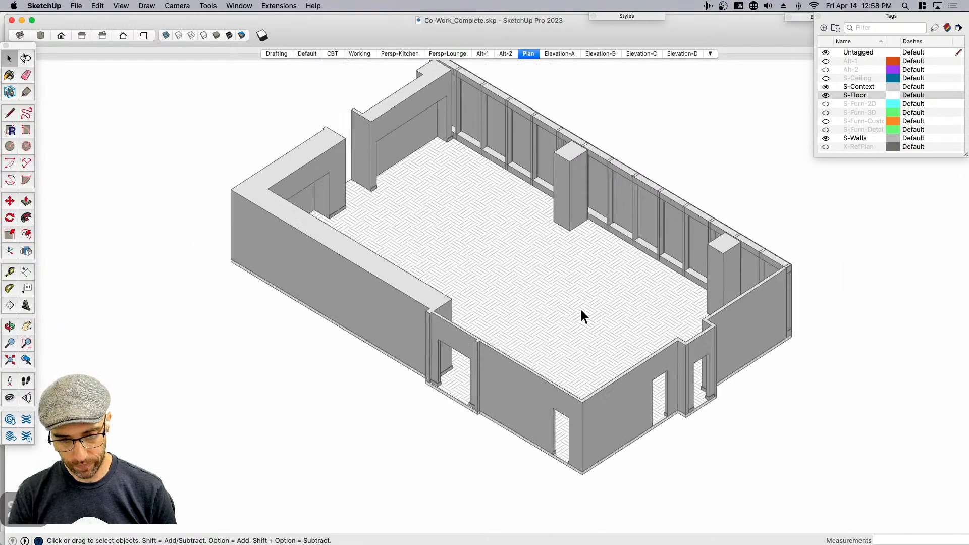
pyautogui.click(494, 271)
pyautogui.doubleClick(495, 271)
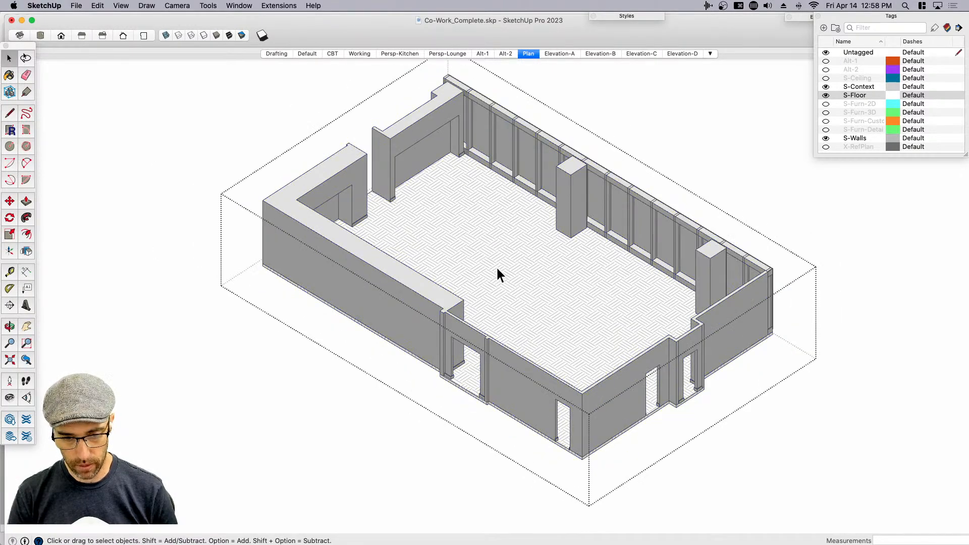
pyautogui.click(266, 387)
pyautogui.click(450, 296)
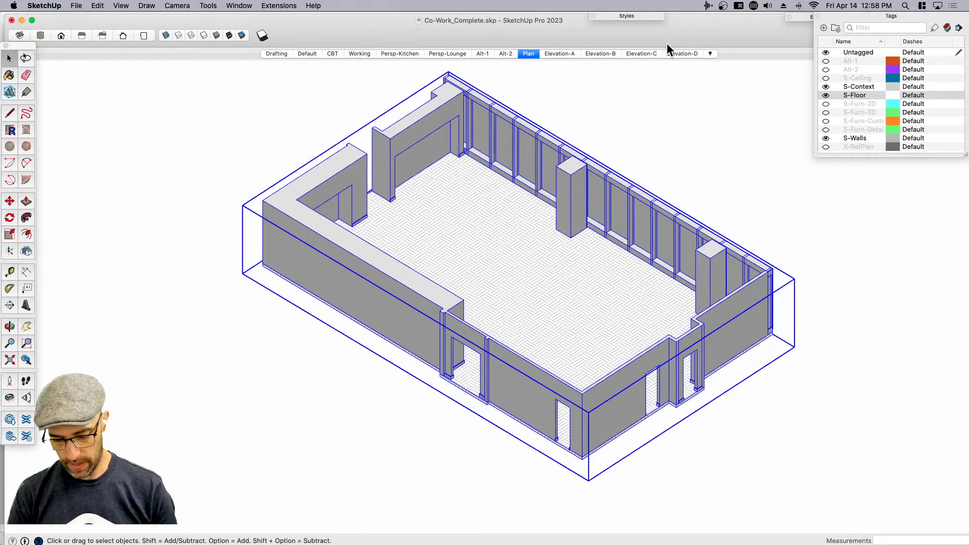
# - Switch to the LayOut document, dismiss the pattern fill palette and delete the traced floor outline and its fill from Page 9
pyautogui.hotkey('ctrl', 'Up')
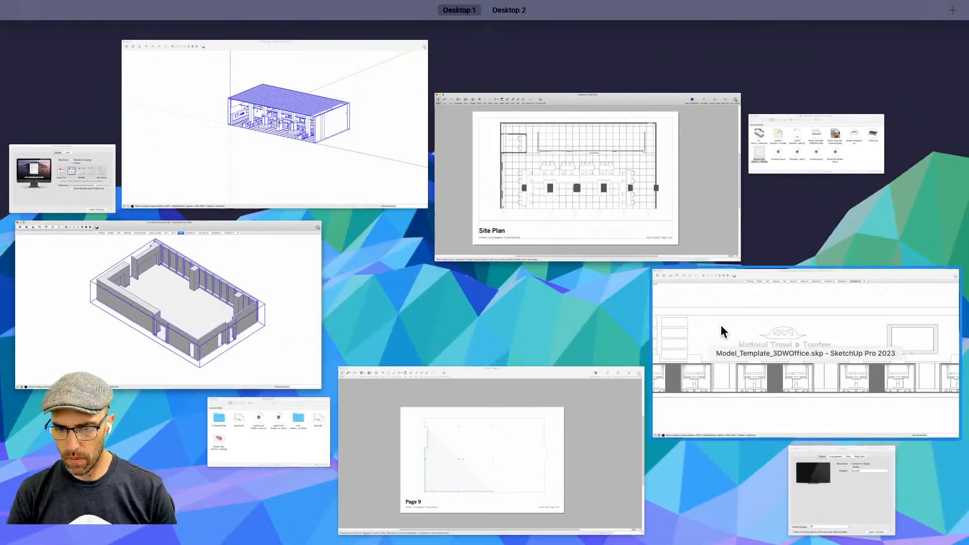
pyautogui.click(563, 423)
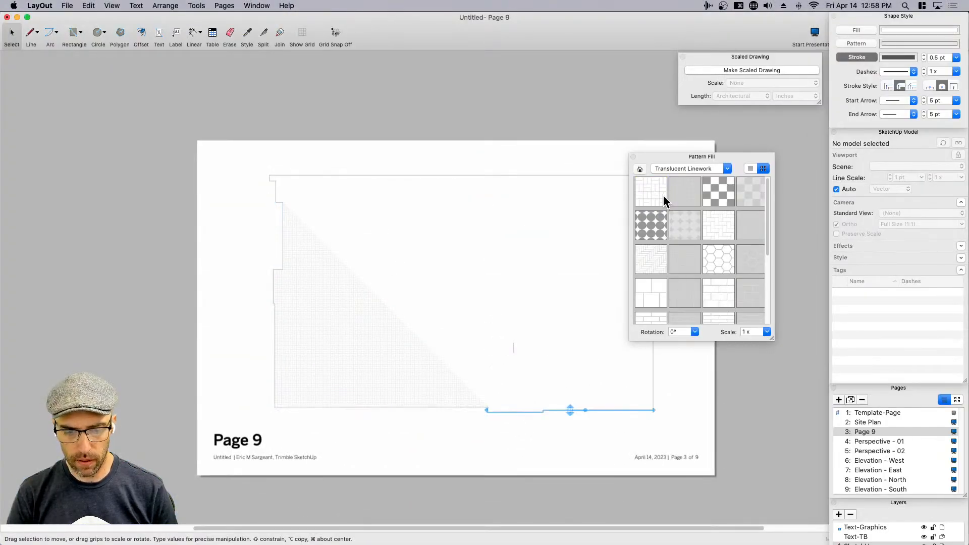
pyautogui.click(634, 157)
pyautogui.moveTo(670, 422); pyautogui.dragTo(238, 147)
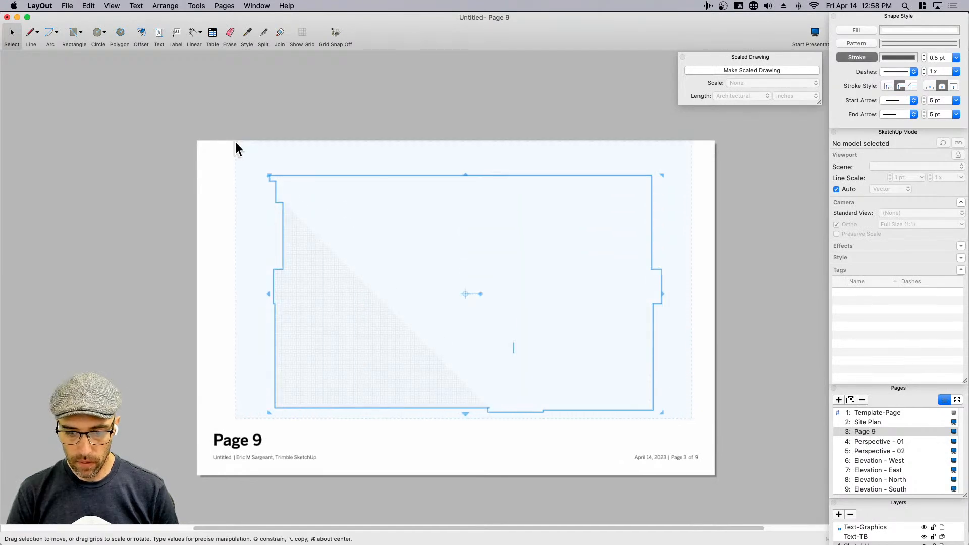
pyautogui.press('Delete')
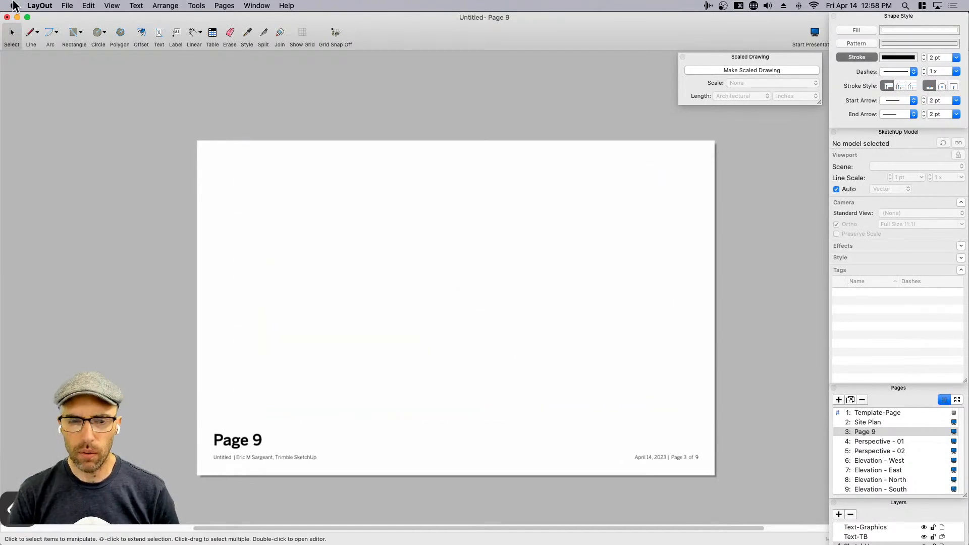
# - Insert the Co-Work_Complete.skp model from Finder onto Page 9 and move its viewport to the middle of the page
pyautogui.press('super+Tab')
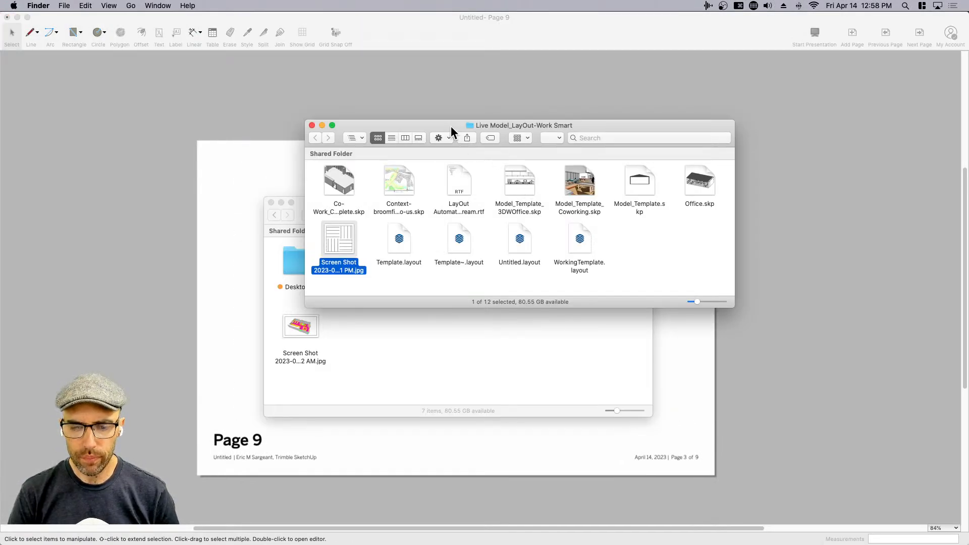
pyautogui.moveTo(455, 126); pyautogui.dragTo(589, 65)
pyautogui.moveTo(477, 126); pyautogui.dragTo(245, 263)
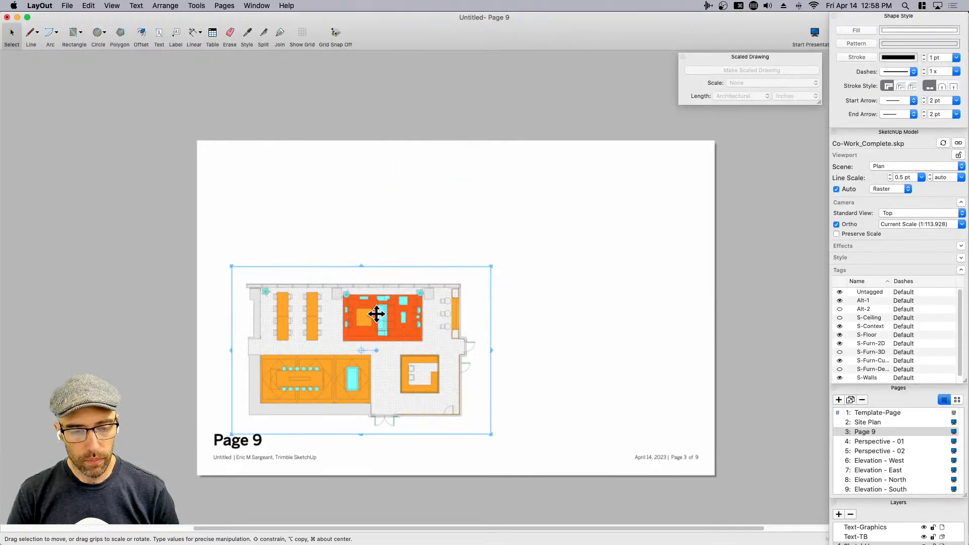
pyautogui.moveTo(396, 342); pyautogui.dragTo(476, 273)
pyautogui.scroll(5, 456, 288)
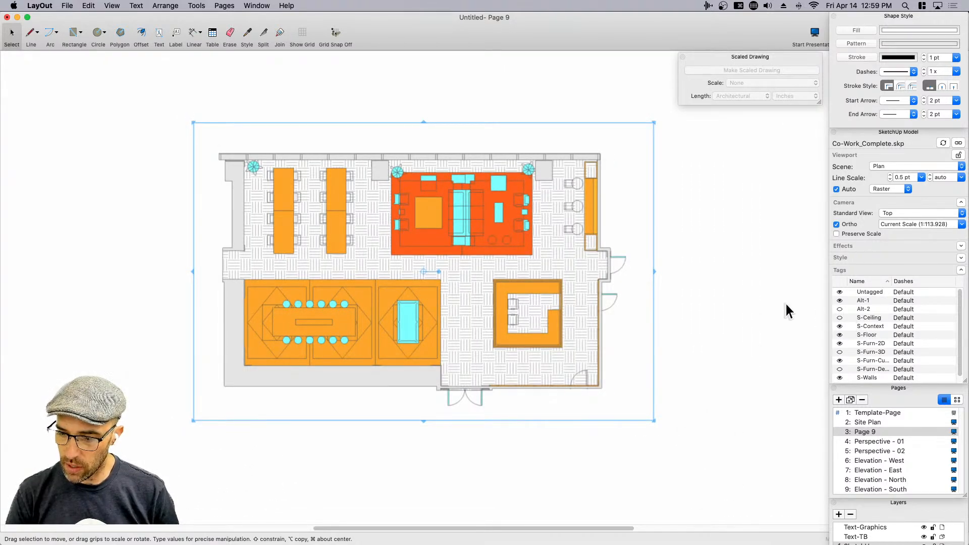
pyautogui.scroll(-1, 872, 358)
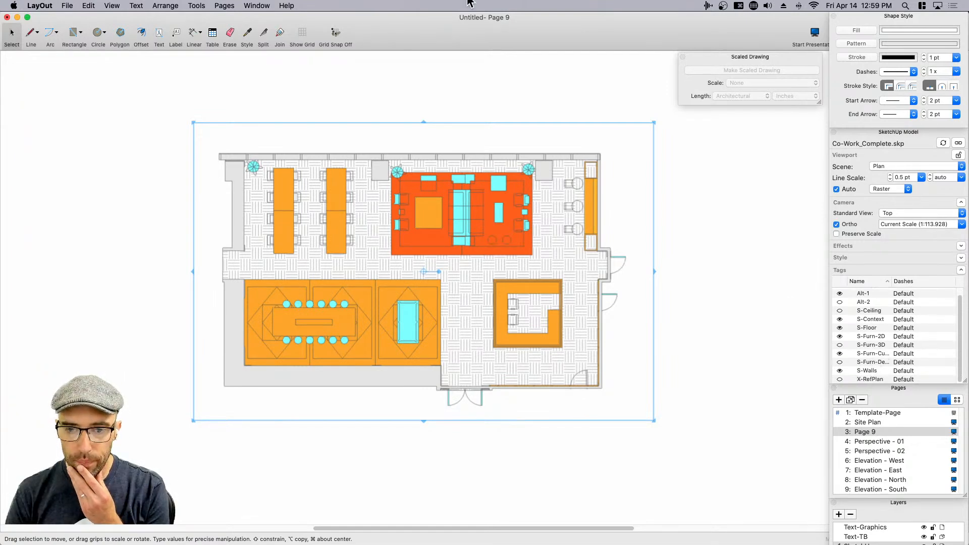
# - In SketchUp, recall the Plan scene, set its faces to hidden-line display, update the scene and save the model
pyautogui.press('super+Tab')
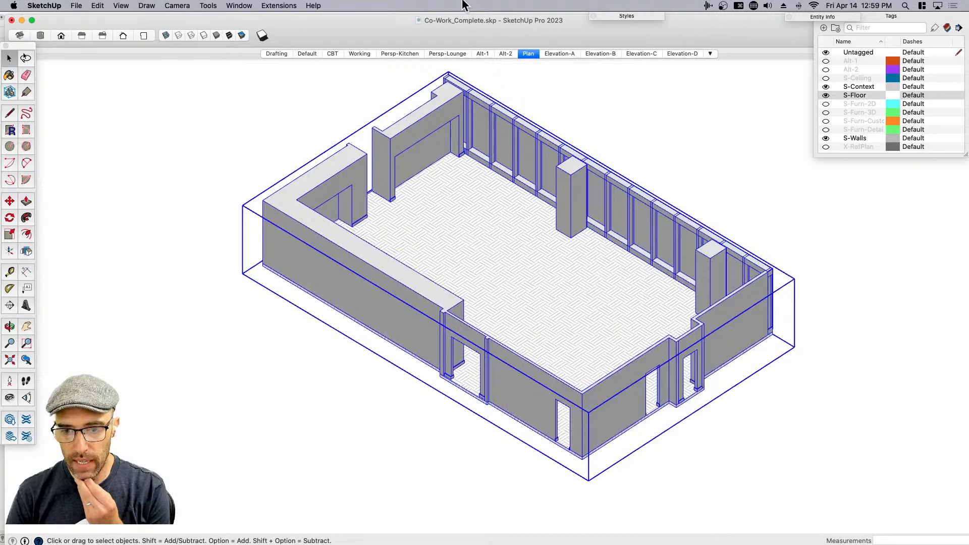
pyautogui.click(528, 53)
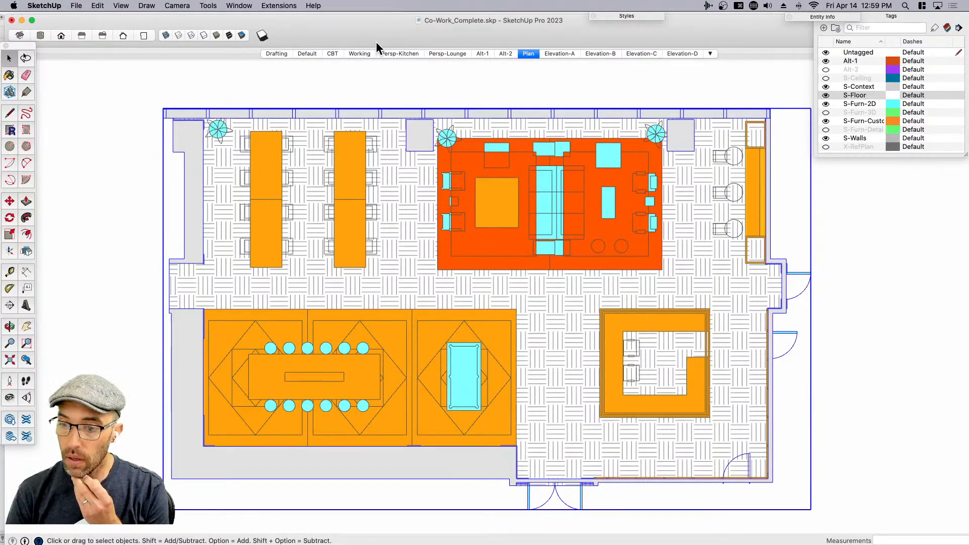
pyautogui.click(205, 33)
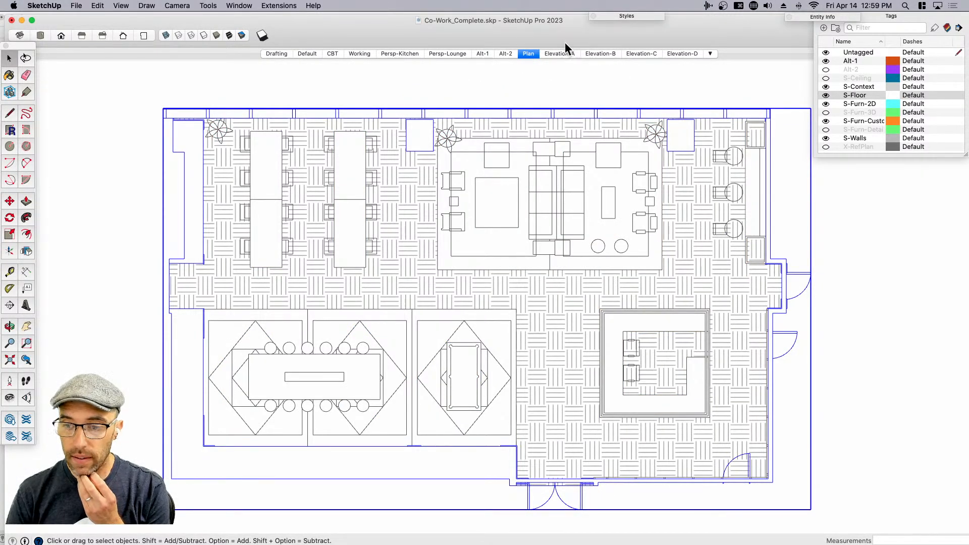
pyautogui.rightClick(531, 53)
pyautogui.click(548, 92)
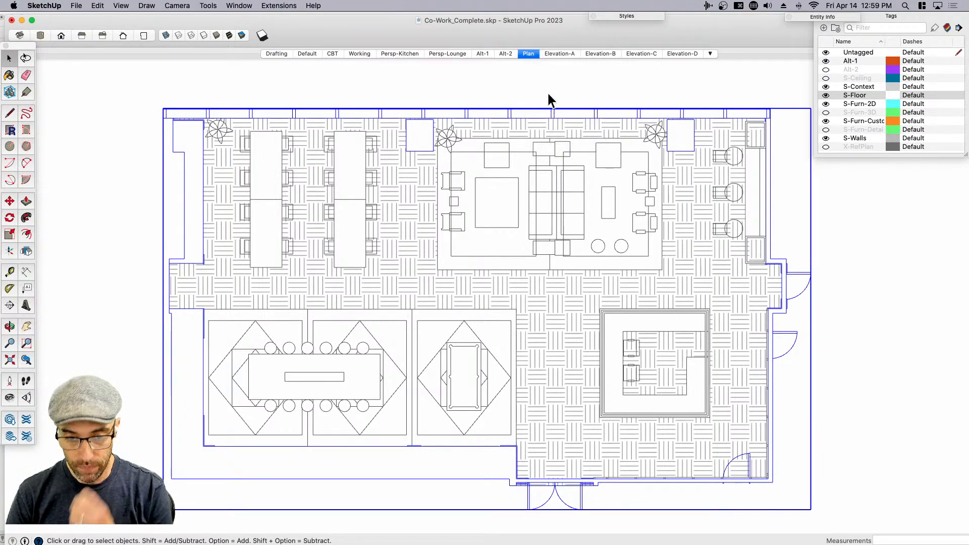
pyautogui.press('super+s')
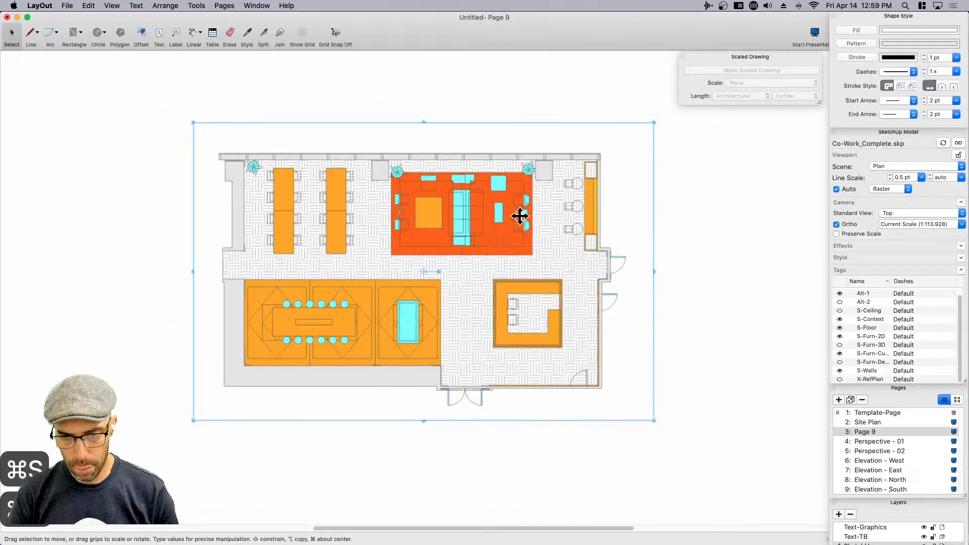
# - Update the floor plan viewport's model reference in LayOut and inspect the patterned floor up close
pyautogui.rightClick(505, 247)
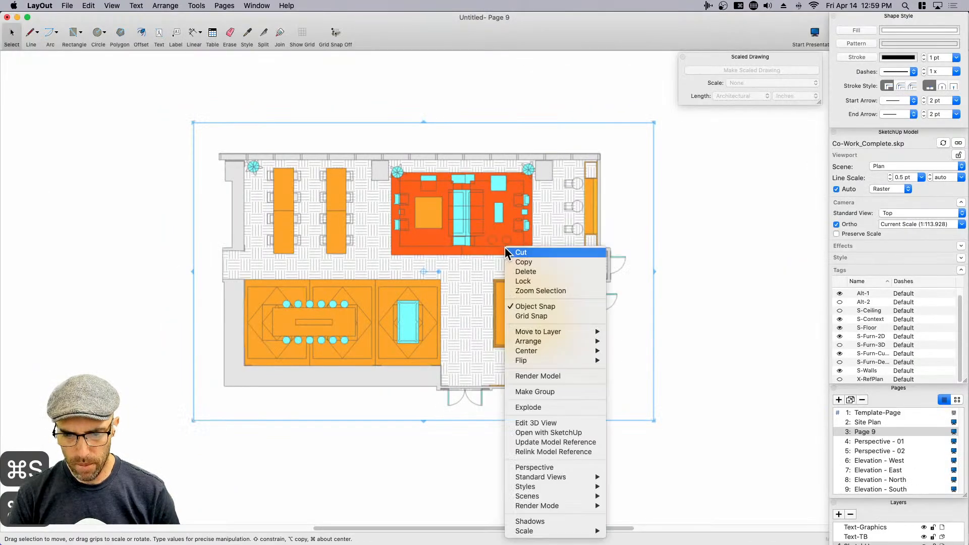
pyautogui.click(552, 452)
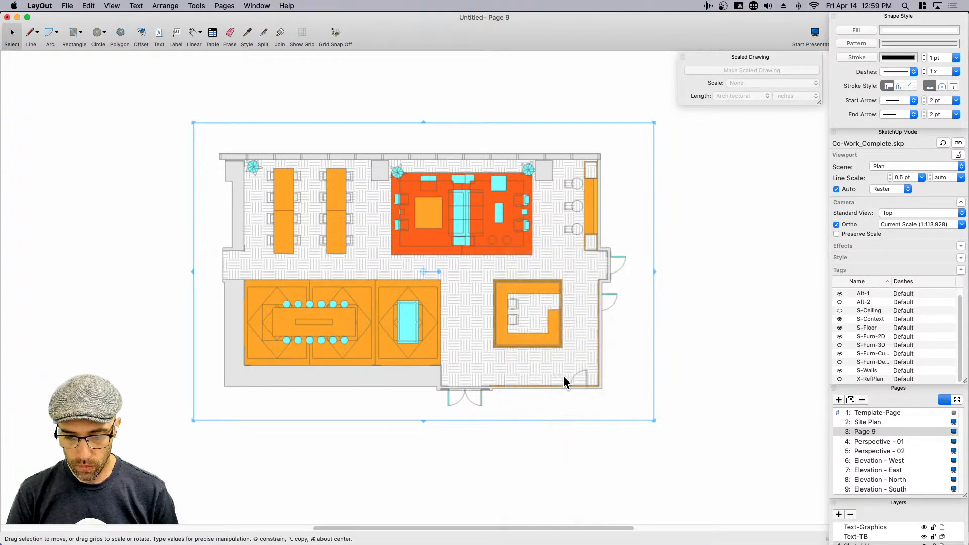
pyautogui.click(608, 305)
pyautogui.rightClick(523, 312)
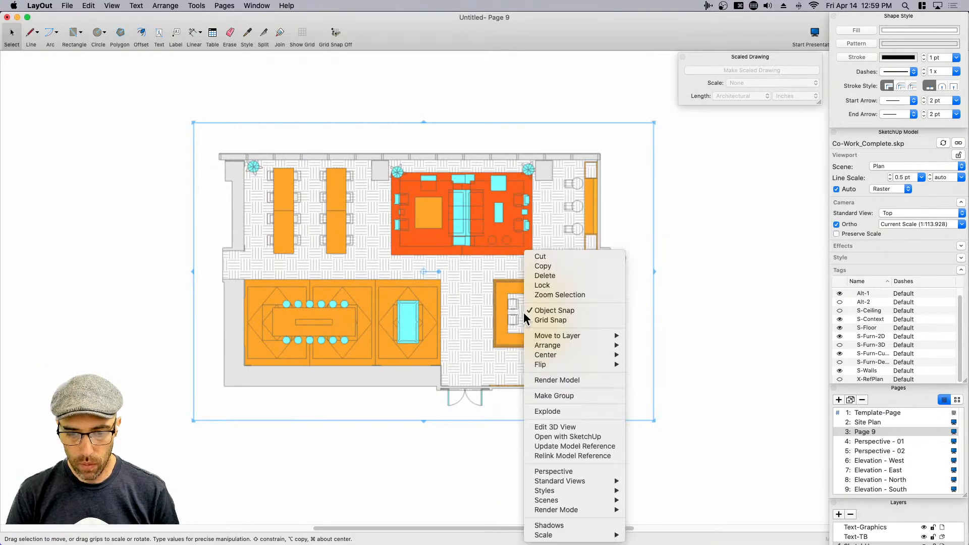
pyautogui.click(570, 445)
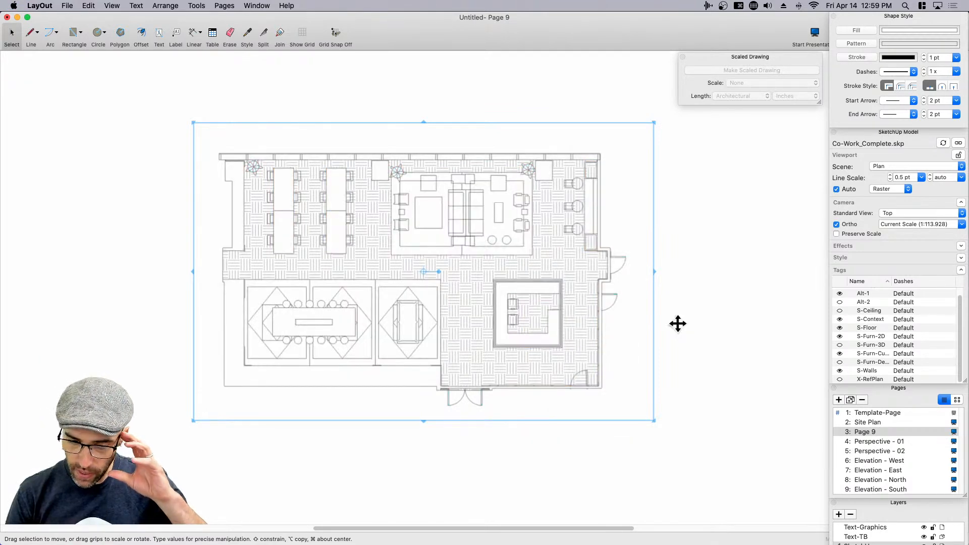
pyautogui.click(678, 323)
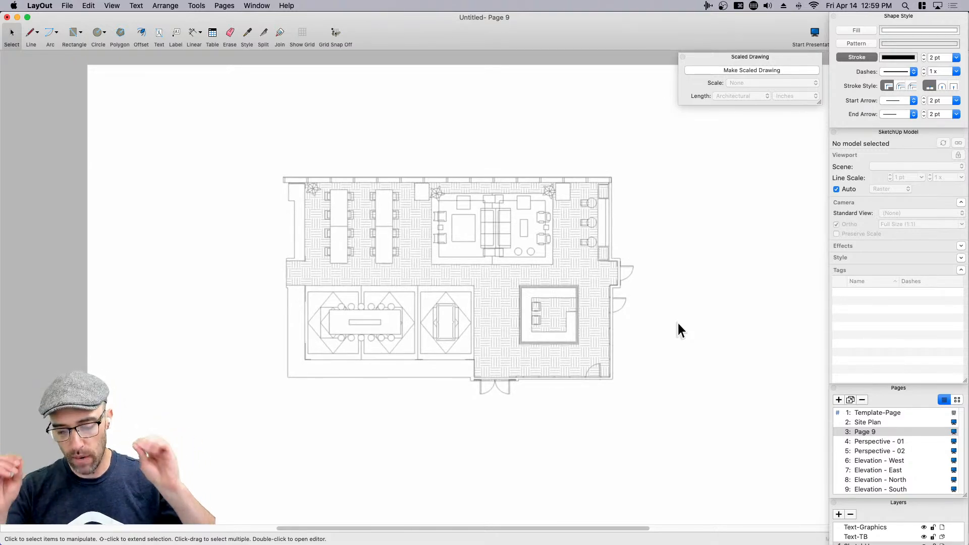
pyautogui.scroll(3, 459, 308)
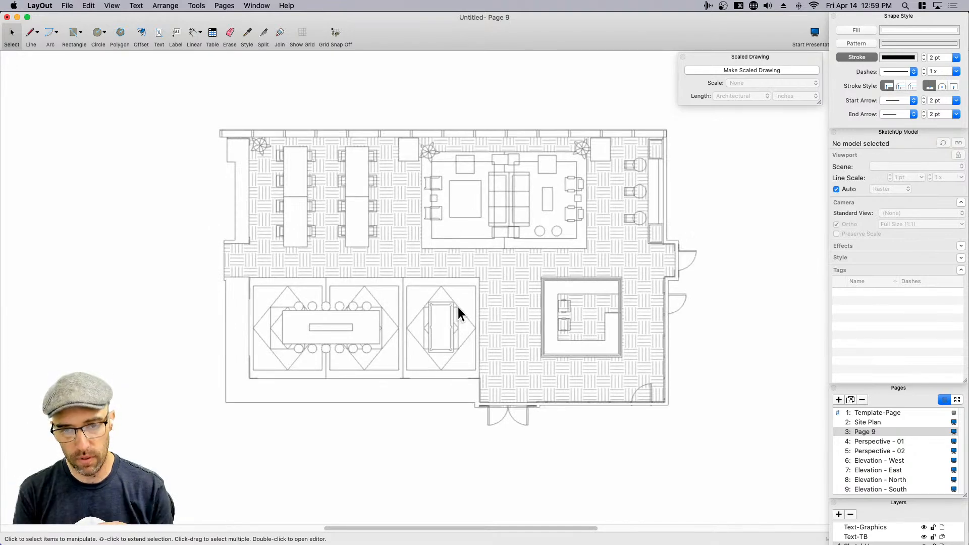
pyautogui.scroll(3, 500, 275)
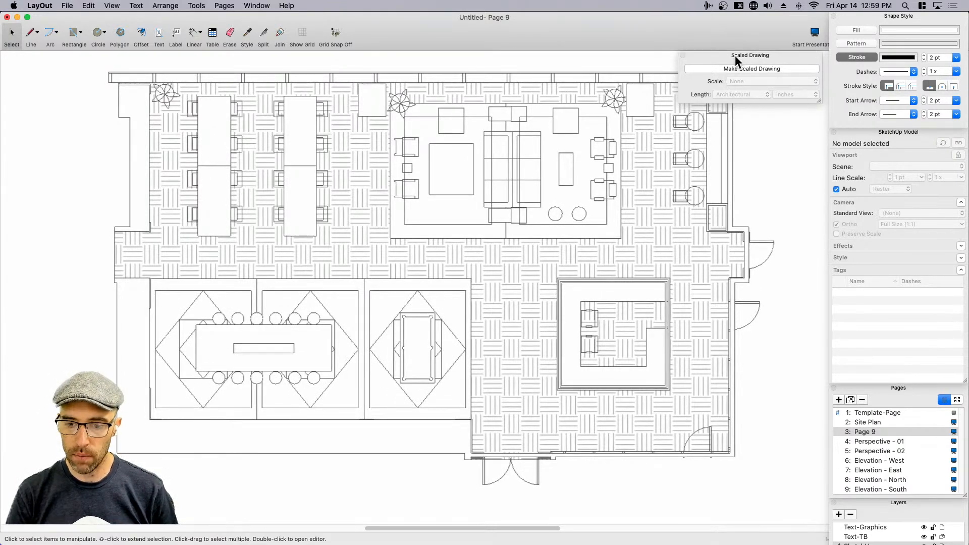
# - Move the Scaled Drawing palette clear of the floor plan and switch to SketchUp
pyautogui.moveTo(734, 57); pyautogui.dragTo(738, 17)
pyautogui.scroll(-3, 516, 299)
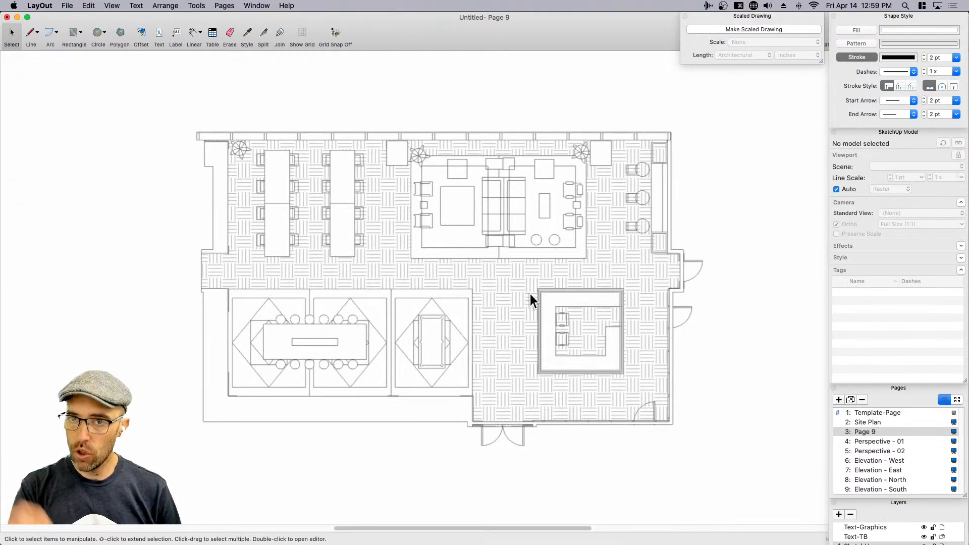
pyautogui.click(519, 258)
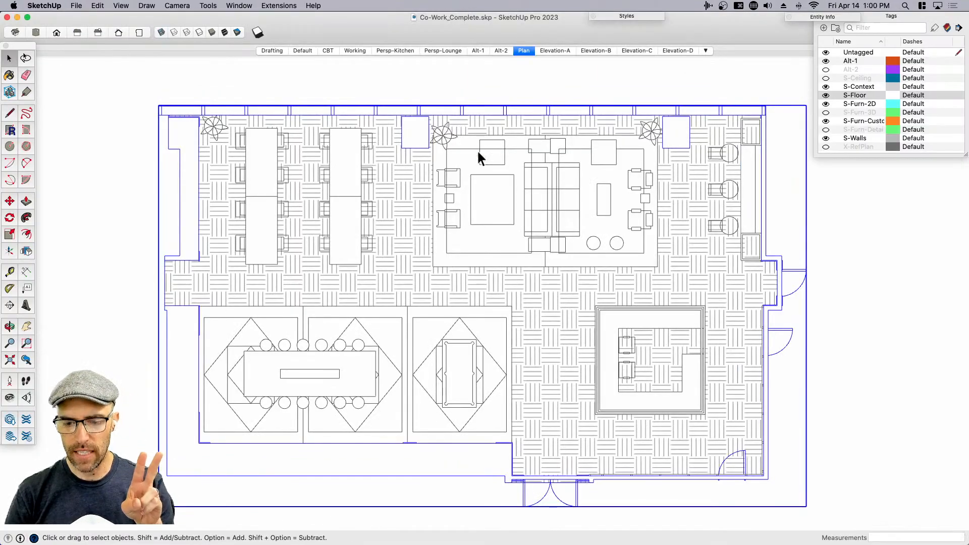
# - Orbit the Plan scene into a 3D view and switch Color by Tag off and on to compare the floor pattern
pyautogui.moveTo(480, 156)
pyautogui.mouseDown(button='middle')
pyautogui.moveTo(601, 298)
pyautogui.moveTo(502, 162)
pyautogui.moveTo(461, 202)
pyautogui.moveTo(434, 172)
pyautogui.mouseUp(button='middle')
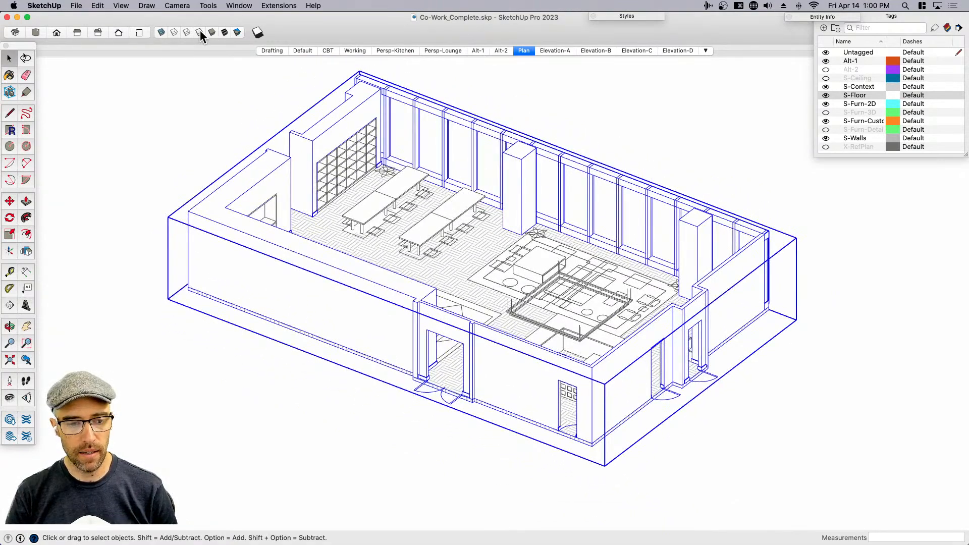
pyautogui.click(947, 28)
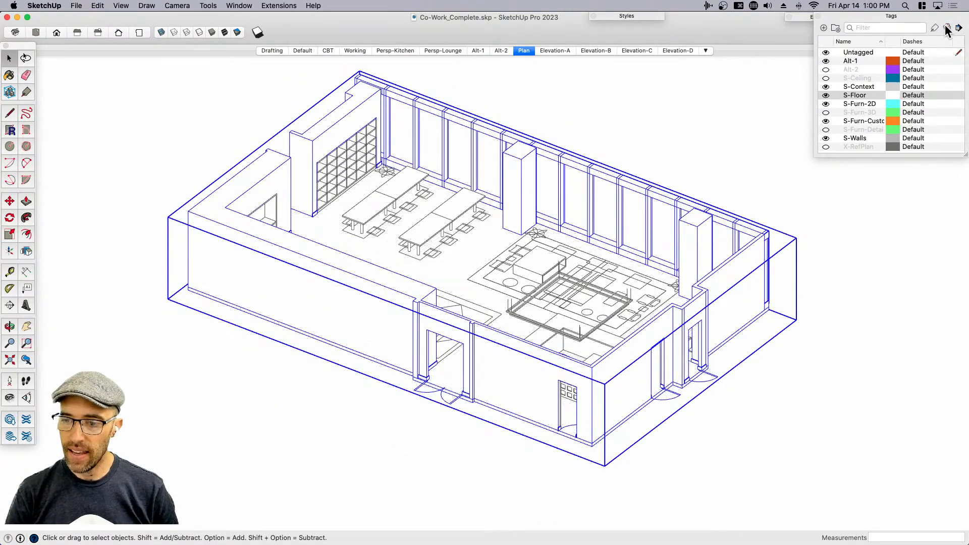
pyautogui.click(947, 29)
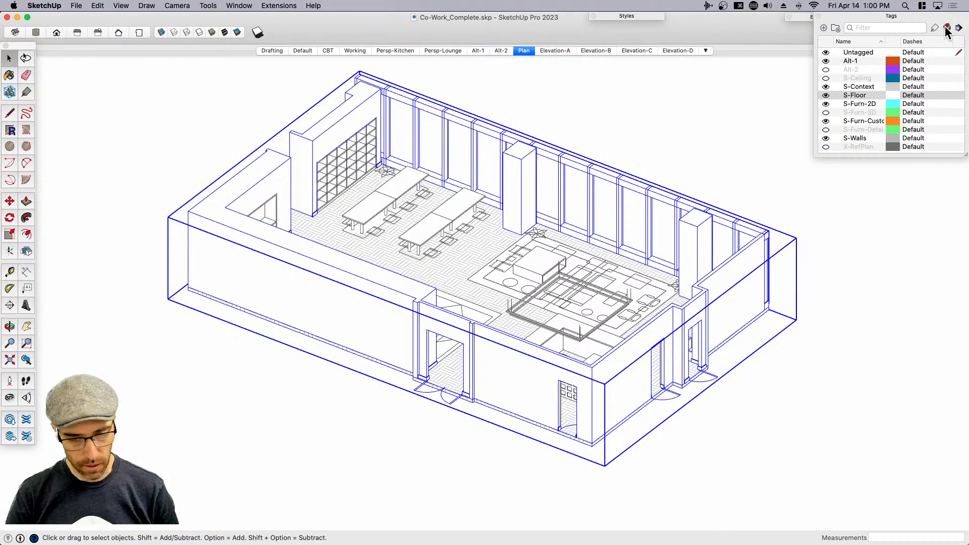
pyautogui.scroll(4, 516, 241)
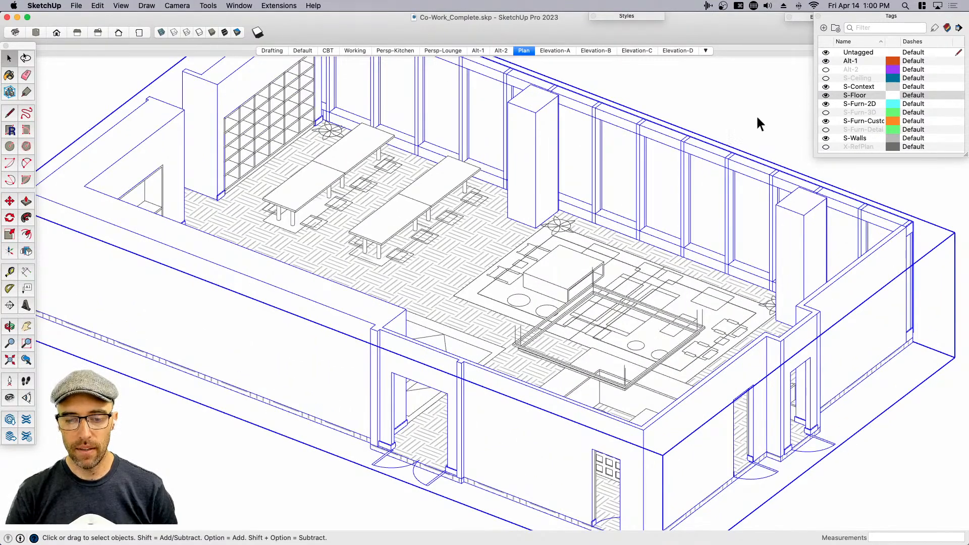
# - Compare the shaded model with Color by Tag off and on, and return to hidden-line display
pyautogui.click(212, 32)
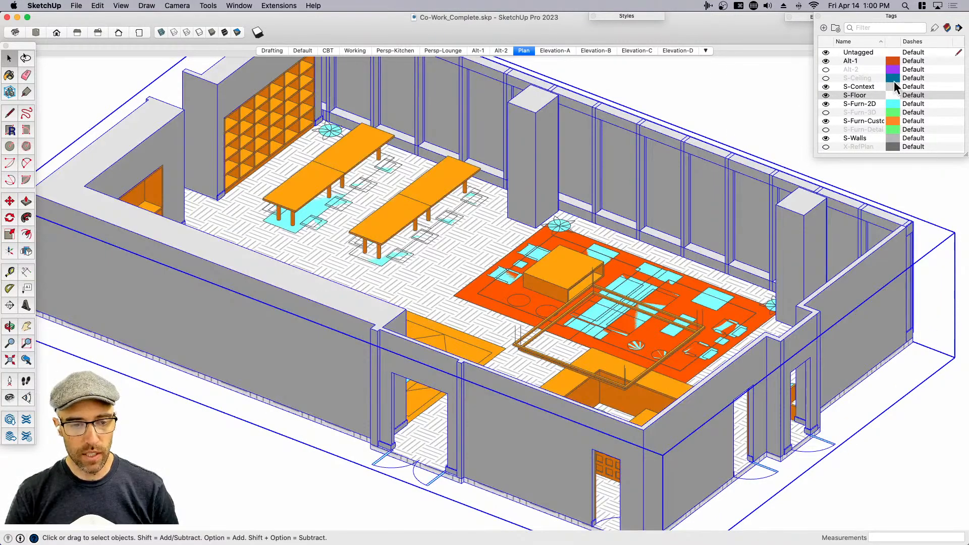
pyautogui.click(947, 28)
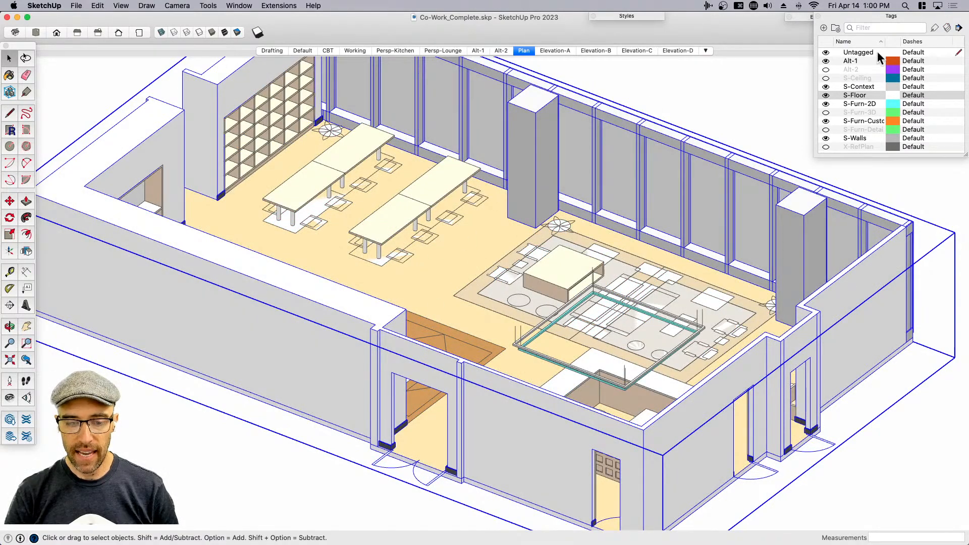
pyautogui.click(947, 28)
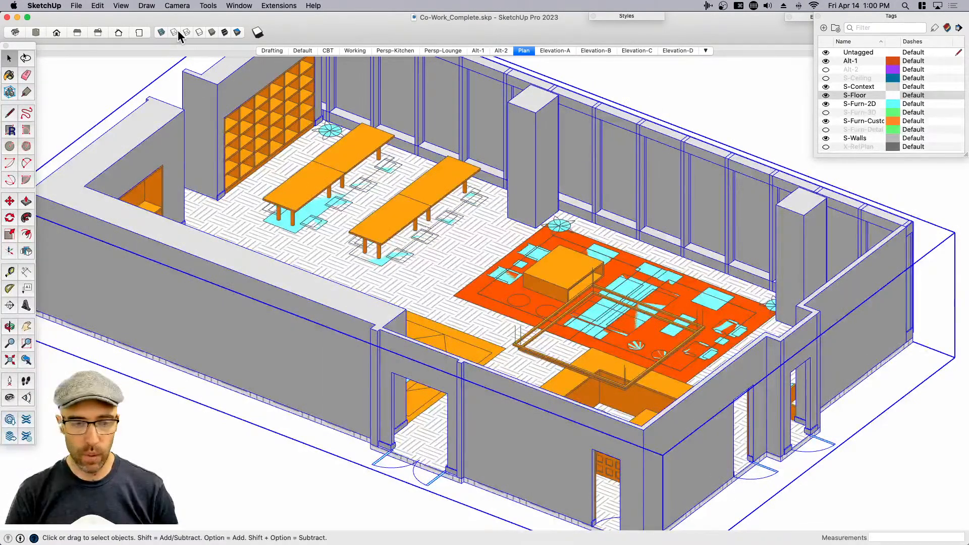
pyautogui.click(200, 31)
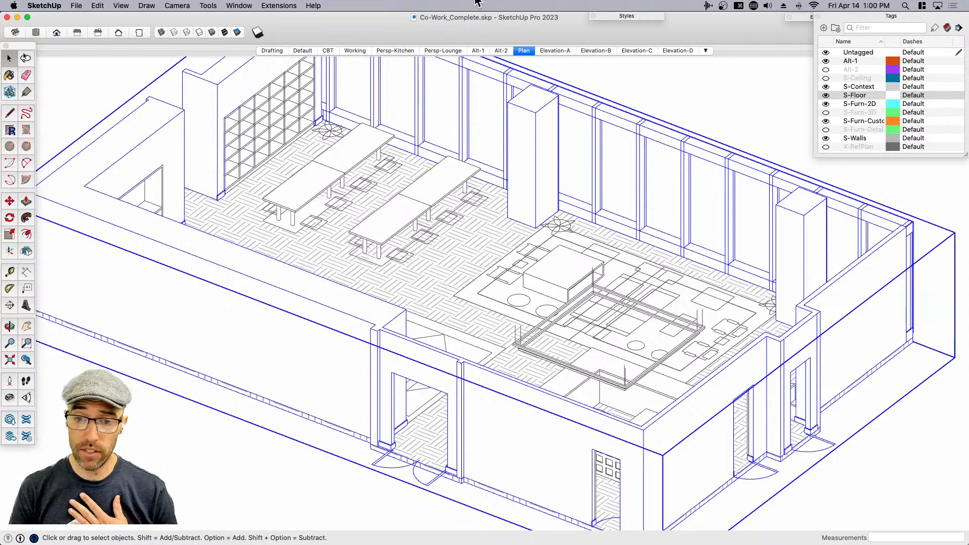
# - Switch to LayOut and move the floor plan viewport toward the upper-left area of Page 9
pyautogui.press('super+Tab')
pyautogui.click(716, 279)
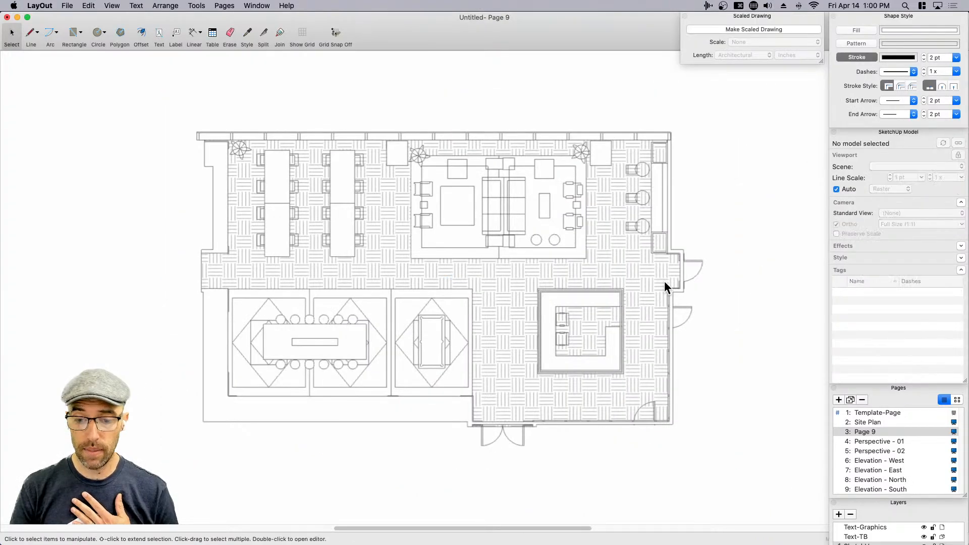
pyautogui.scroll(-5, 538, 271)
pyautogui.hscroll(3, 527, 275)
pyautogui.scroll(-2, 528, 275)
pyautogui.click(502, 279)
pyautogui.moveTo(515, 292)
pyautogui.mouseDown()
pyautogui.moveTo(448, 294)
pyautogui.moveTo(421, 262)
pyautogui.mouseUp()
pyautogui.click(541, 310)
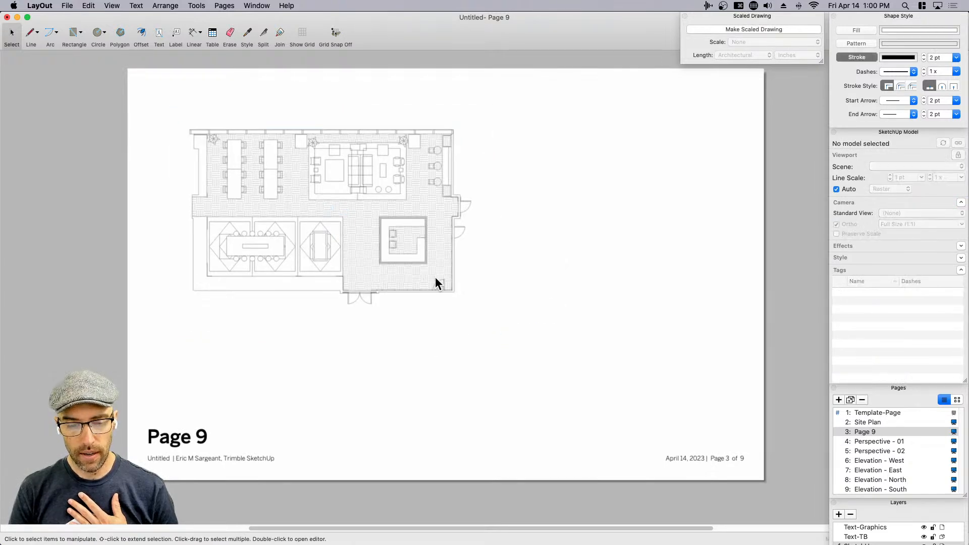
# - Collapse the Tags section and examine the Guides layer on the Template-Page and Site Plan pages
pyautogui.click(868, 270)
pyautogui.click(876, 304)
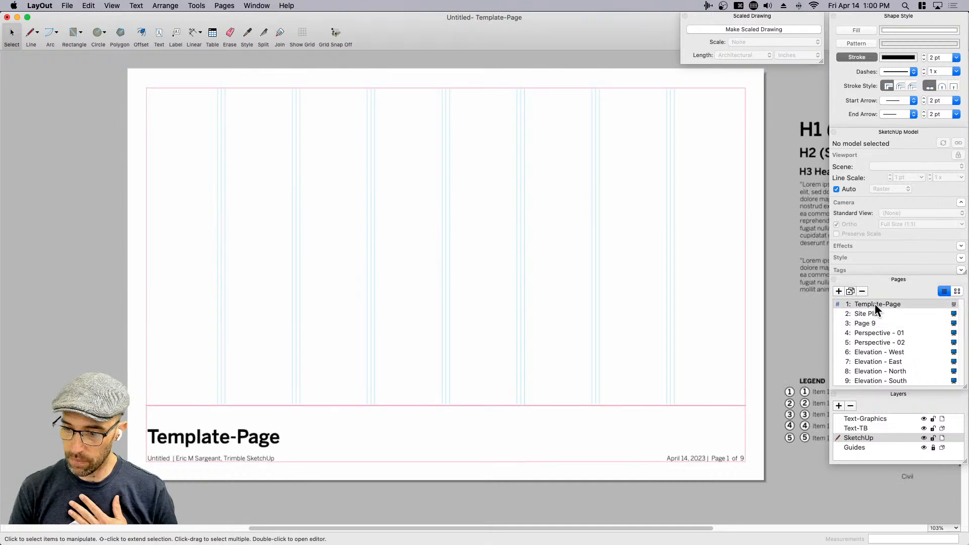
pyautogui.hscroll(2, 722, 348)
pyautogui.scroll(1, 722, 348)
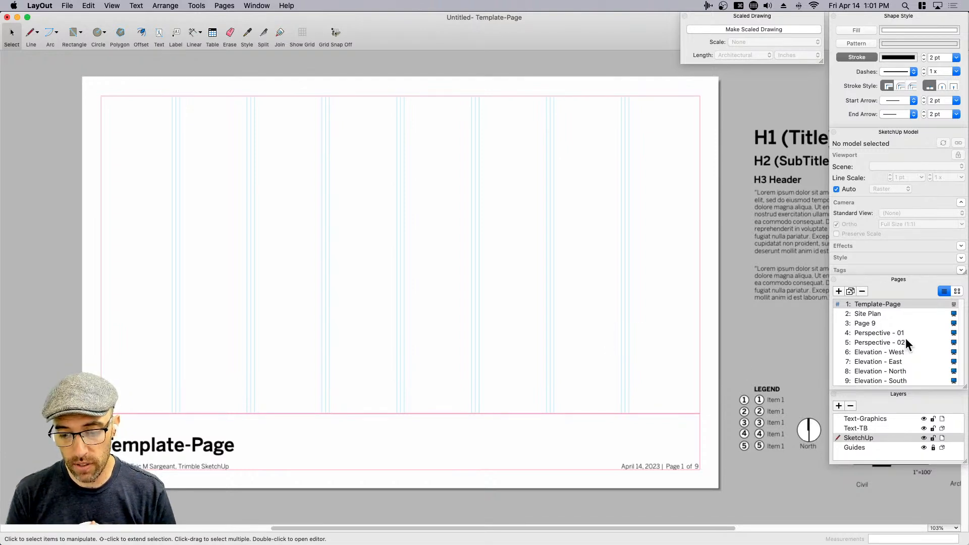
pyautogui.click(868, 314)
pyautogui.click(924, 448)
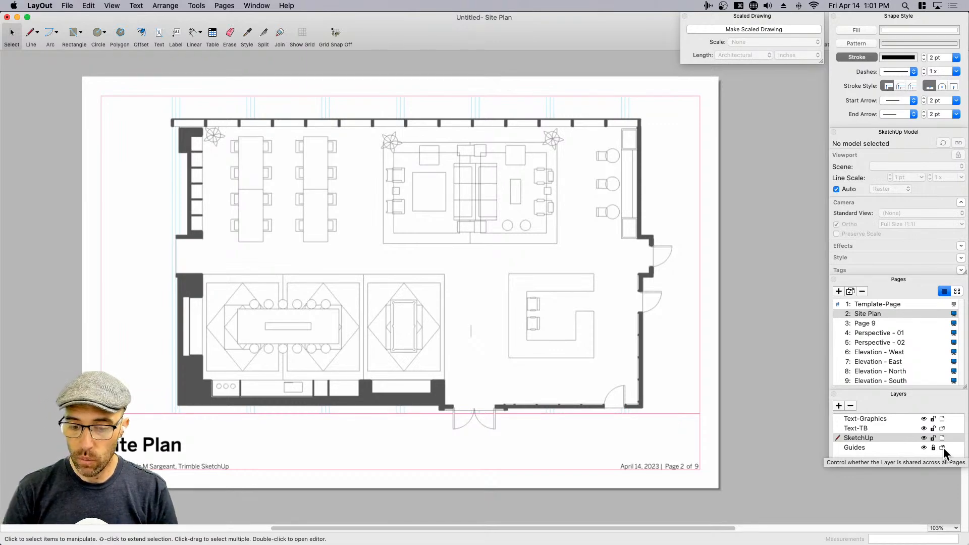
# - Switch to the Model_Template_3DWOffice.skp model in SketchUp and view its Elevation-D section in 3D
pyautogui.hotkey('ctrl', 'Up')
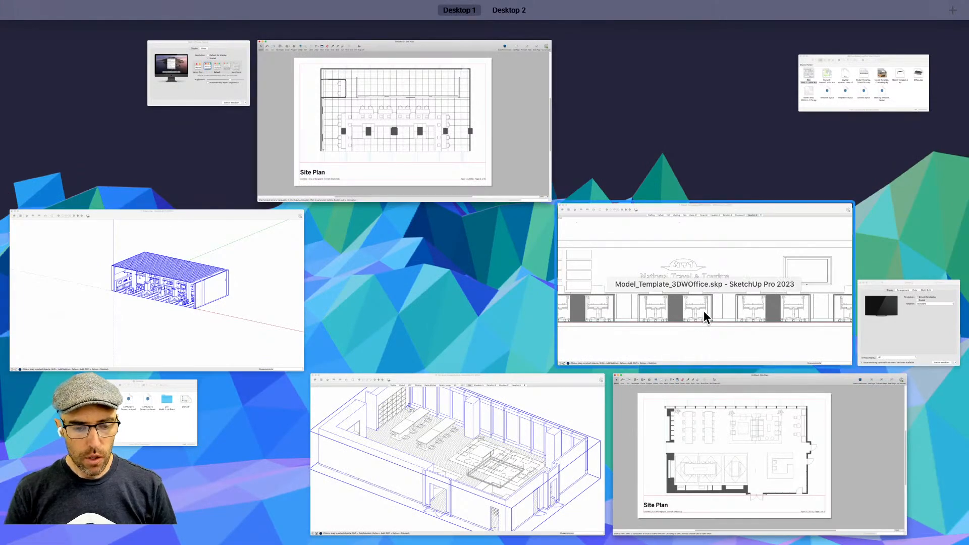
pyautogui.click(744, 282)
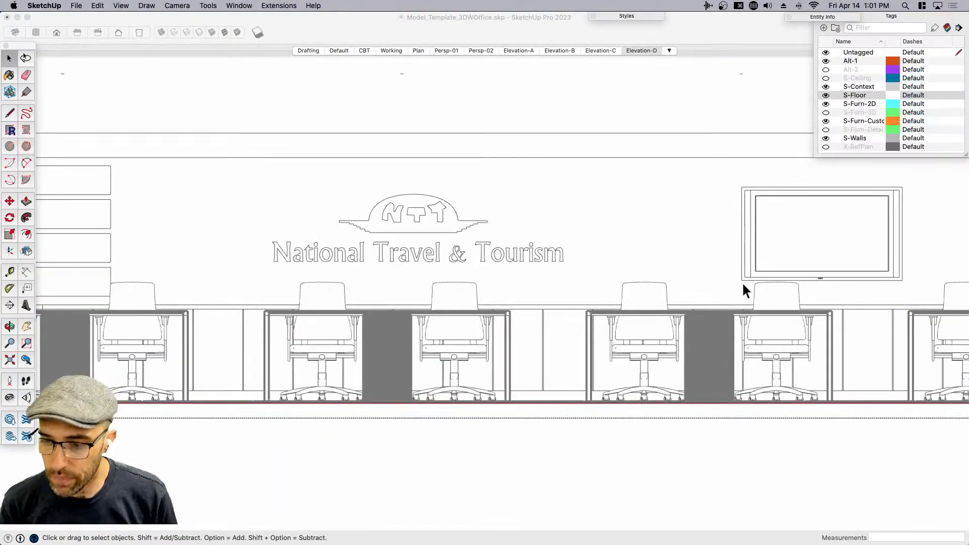
pyautogui.scroll(-2, 559, 270)
pyautogui.moveTo(559, 271); pyautogui.dragTo(470, 366, button='middle')
pyautogui.scroll(-5, 536, 280)
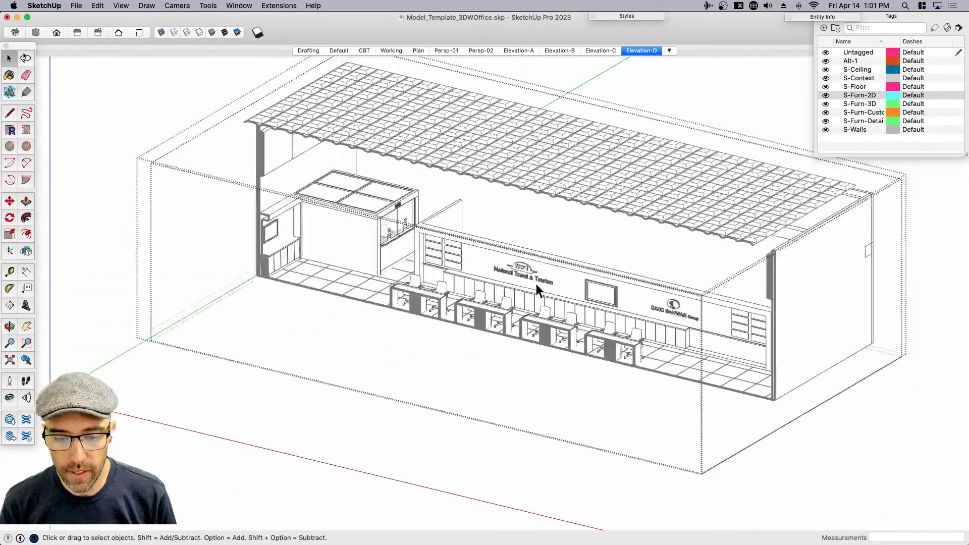
pyautogui.scroll(-3, 535, 281)
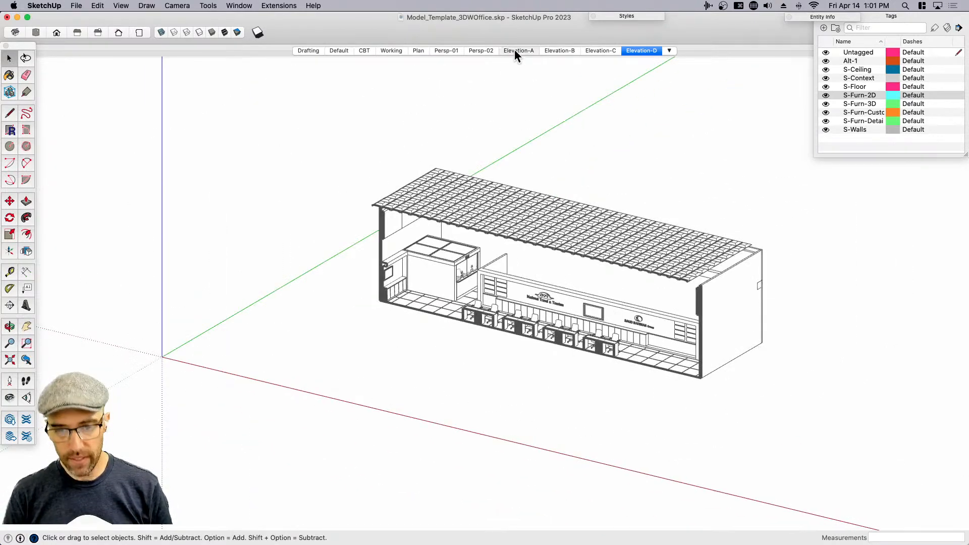
# - Review the Elevation-A to Elevation-D scenes and examine the office model's section planes from above
pyautogui.click(518, 51)
pyautogui.click(559, 51)
pyautogui.click(601, 50)
pyautogui.click(642, 51)
pyautogui.scroll(-3, 601, 262)
pyautogui.moveTo(601, 262); pyautogui.dragTo(565, 303, button='middle')
pyautogui.scroll(3, 566, 303)
pyautogui.scroll(3, 604, 299)
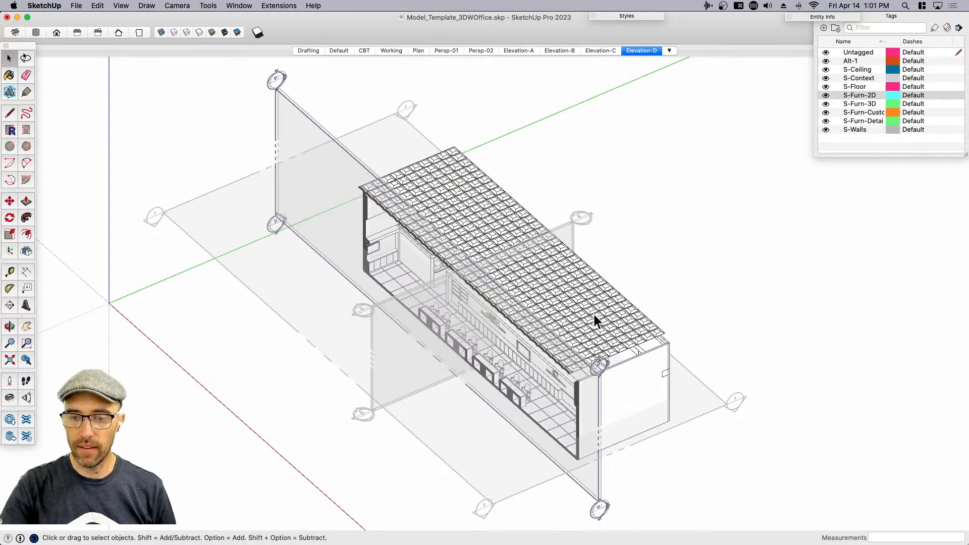
# - Return to the LayOut document and examine the Site Plan viewport's option for relinking its model reference
pyautogui.hotkey('ctrl', 'Up')
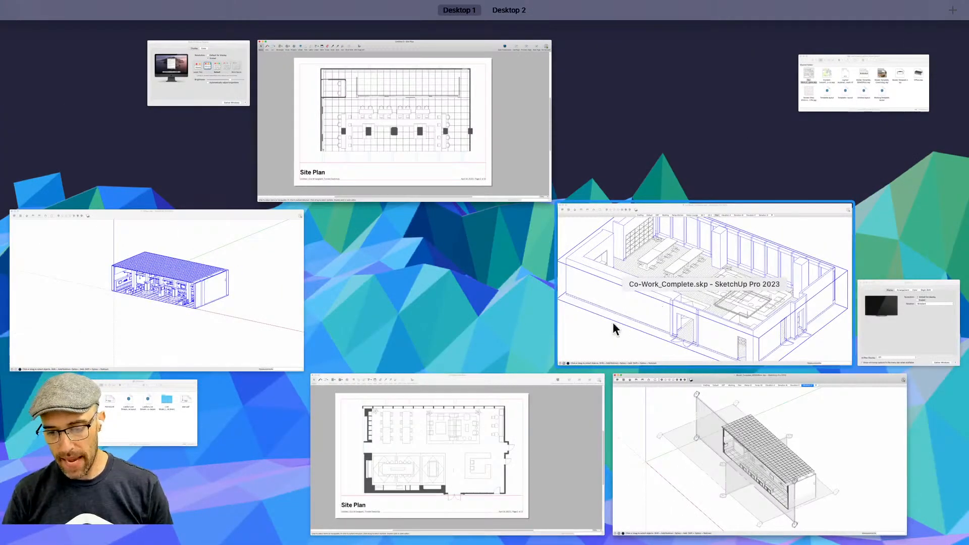
pyautogui.click(480, 435)
pyautogui.rightClick(420, 330)
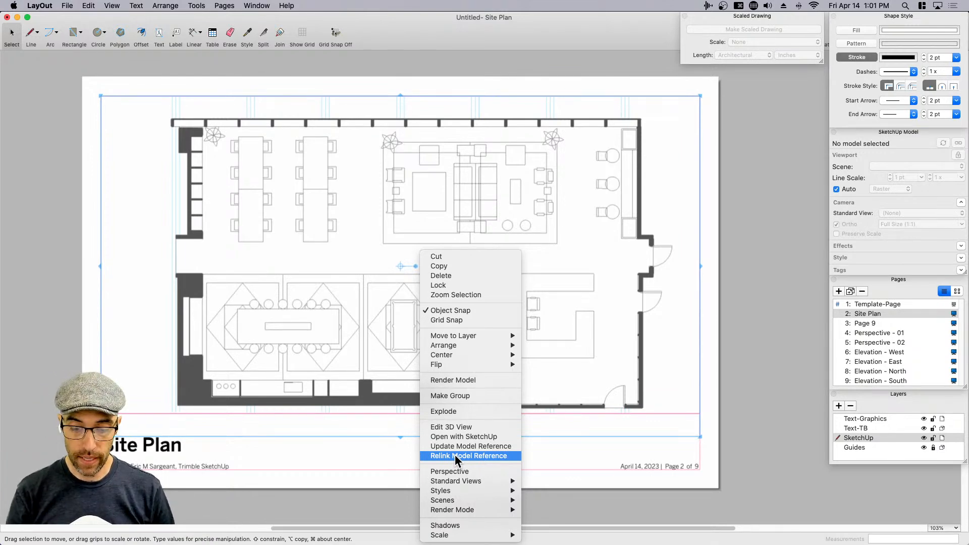
pyautogui.click(577, 459)
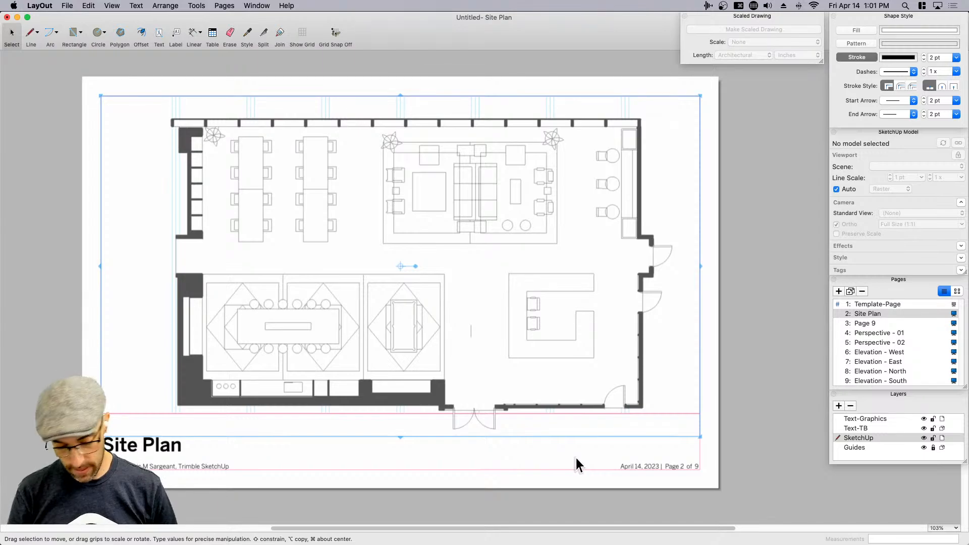
# - Switch to the Co-Work_Complete.skp model, collapse the Tags palette and orbit to view the patterned floor from the front
pyautogui.hotkey('ctrl', 'Up')
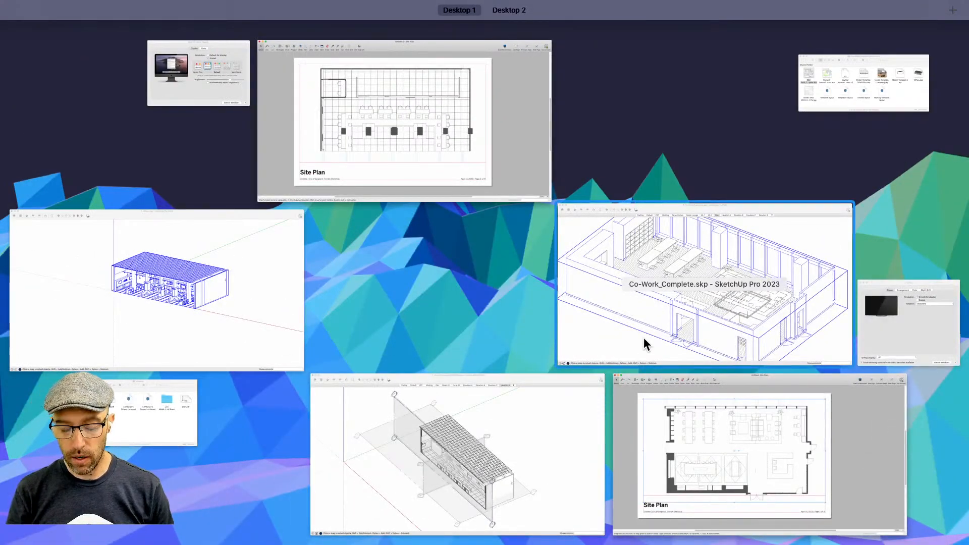
pyautogui.click(644, 331)
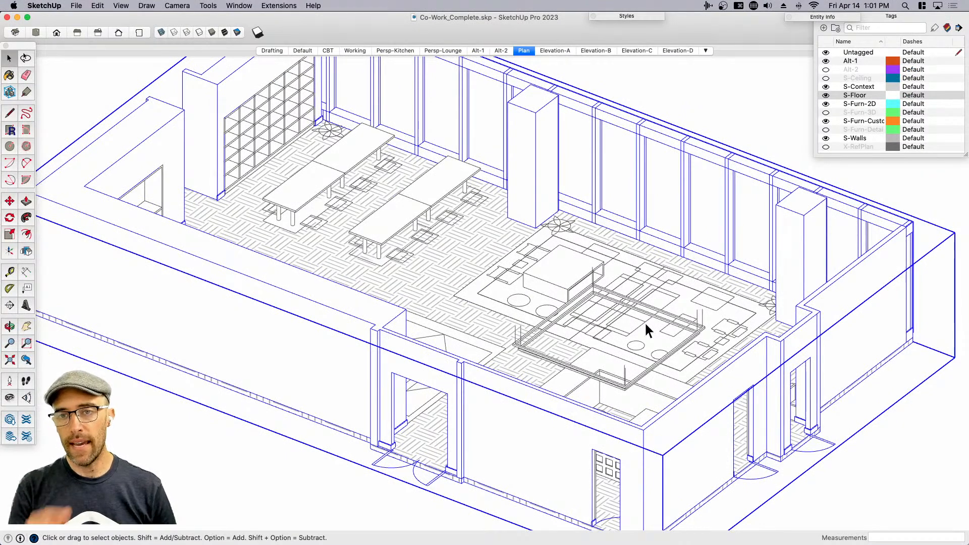
pyautogui.scroll(-5, 645, 322)
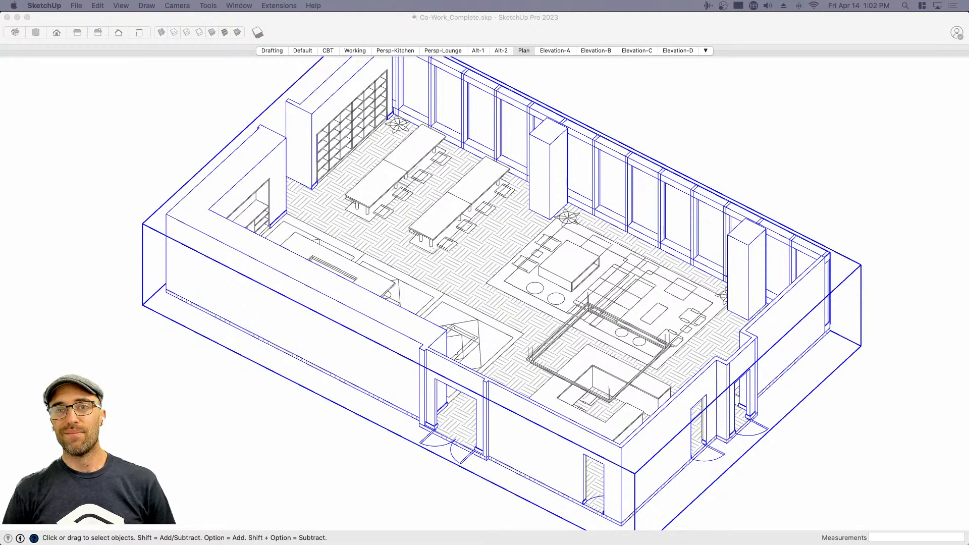
pyautogui.click(705, 144)
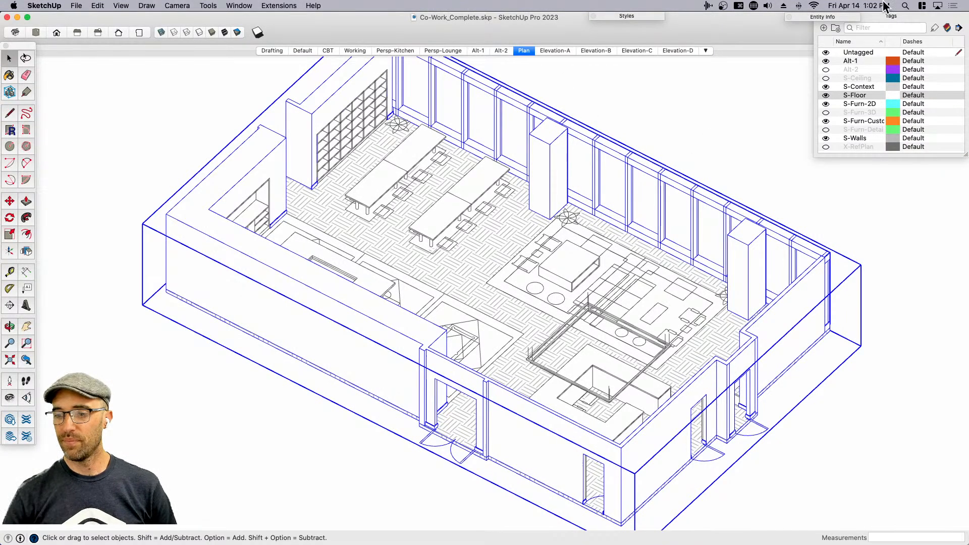
pyautogui.click(909, 15)
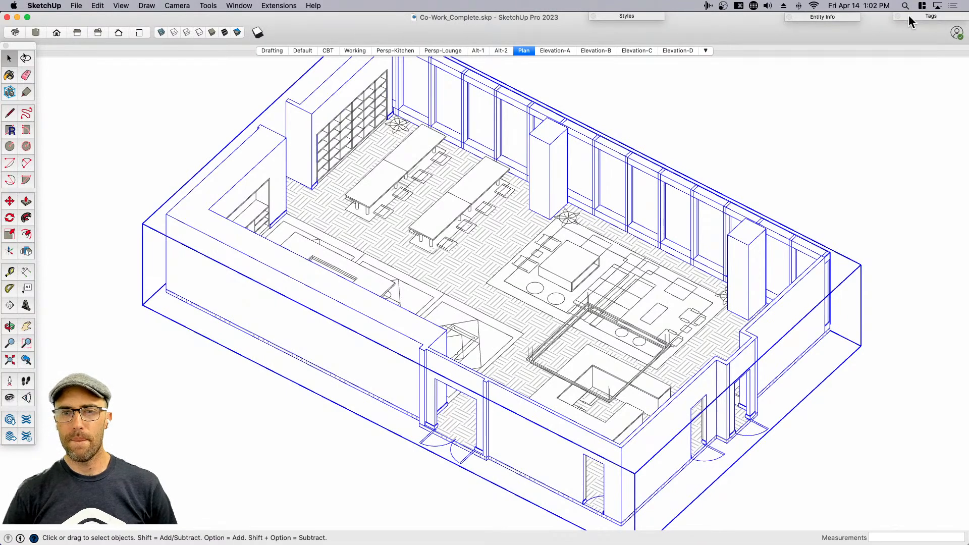
pyautogui.moveTo(565, 401); pyautogui.dragTo(711, 379, button='middle')
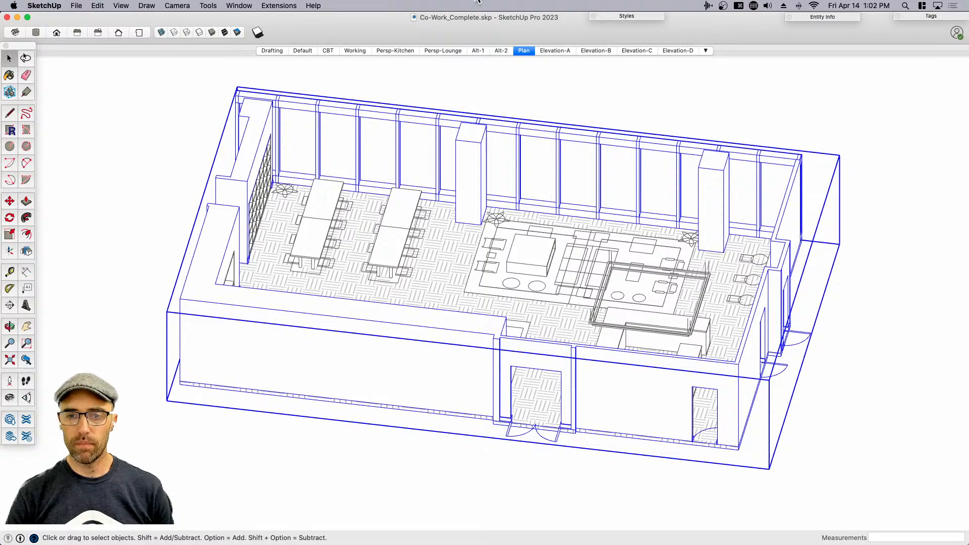
# - Switch to the Untitled 2 LayOut document and move its window to the upper edge of the screen
pyautogui.press('super+Tab')
pyautogui.click(769, 316)
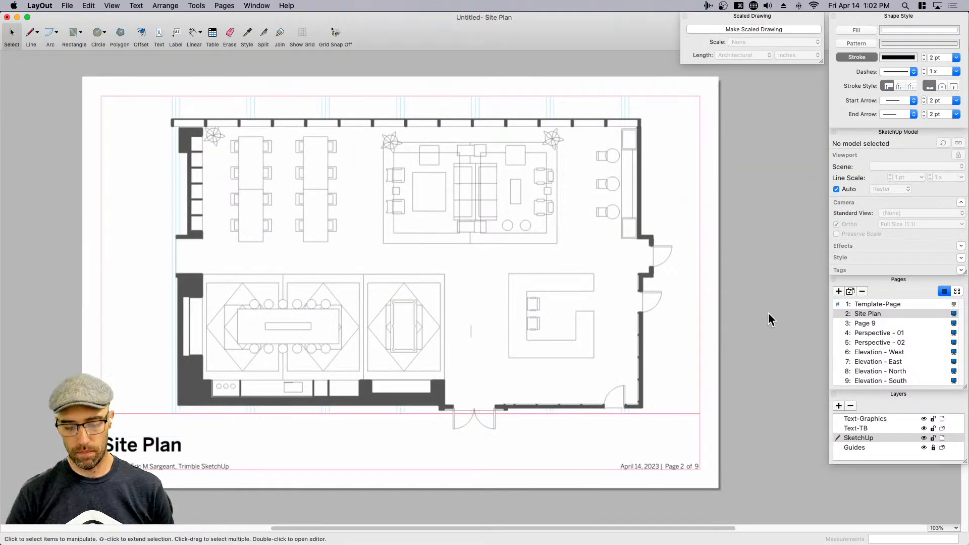
pyautogui.hotkey('ctrl', 'Up')
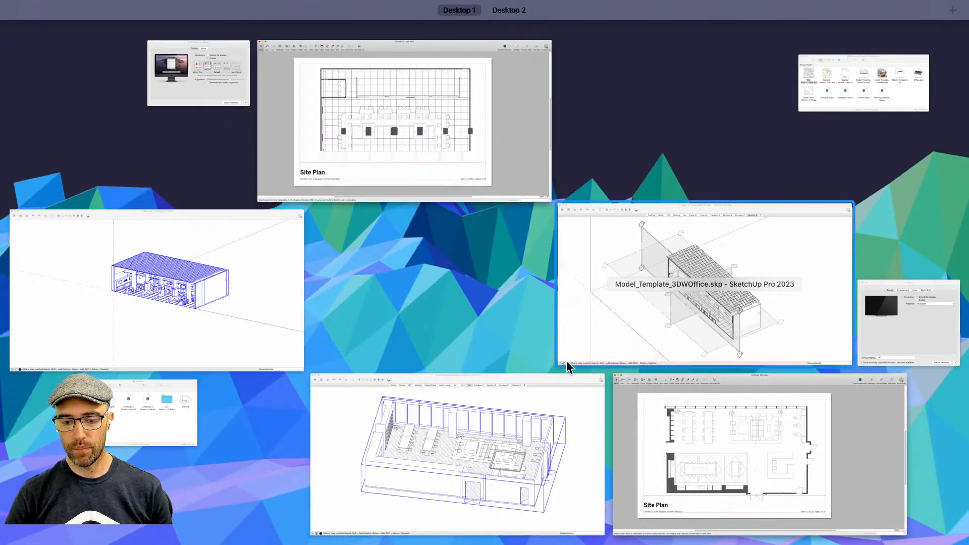
pyautogui.click(508, 182)
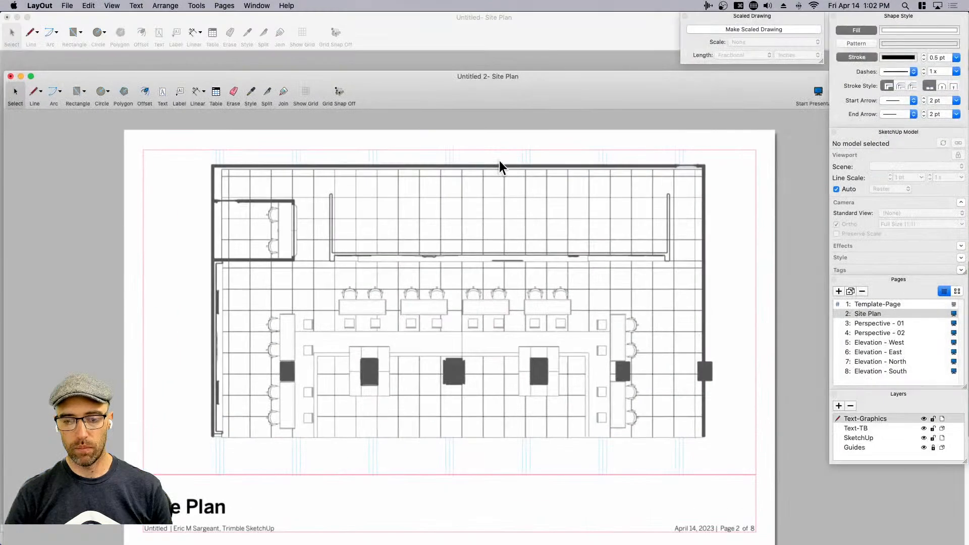
pyautogui.moveTo(492, 74); pyautogui.dragTo(489, 15)
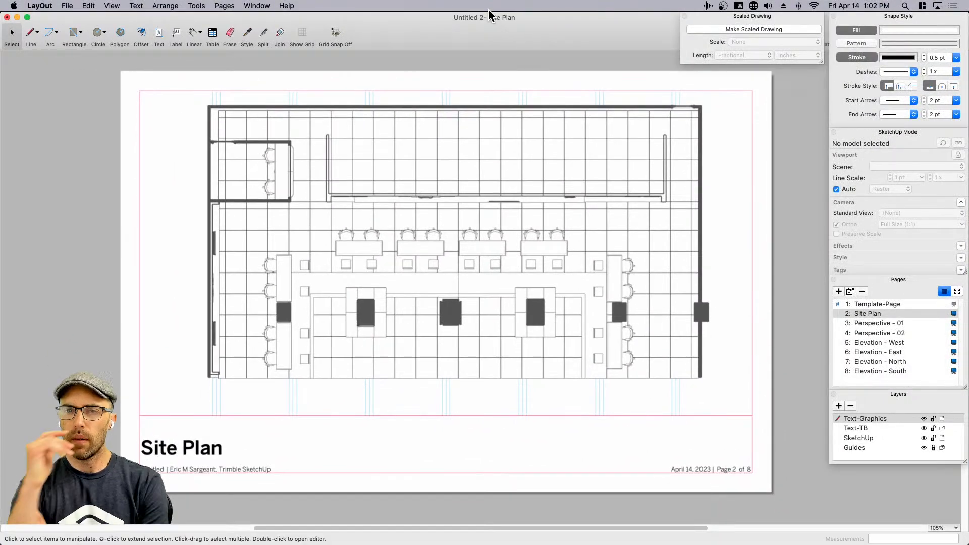